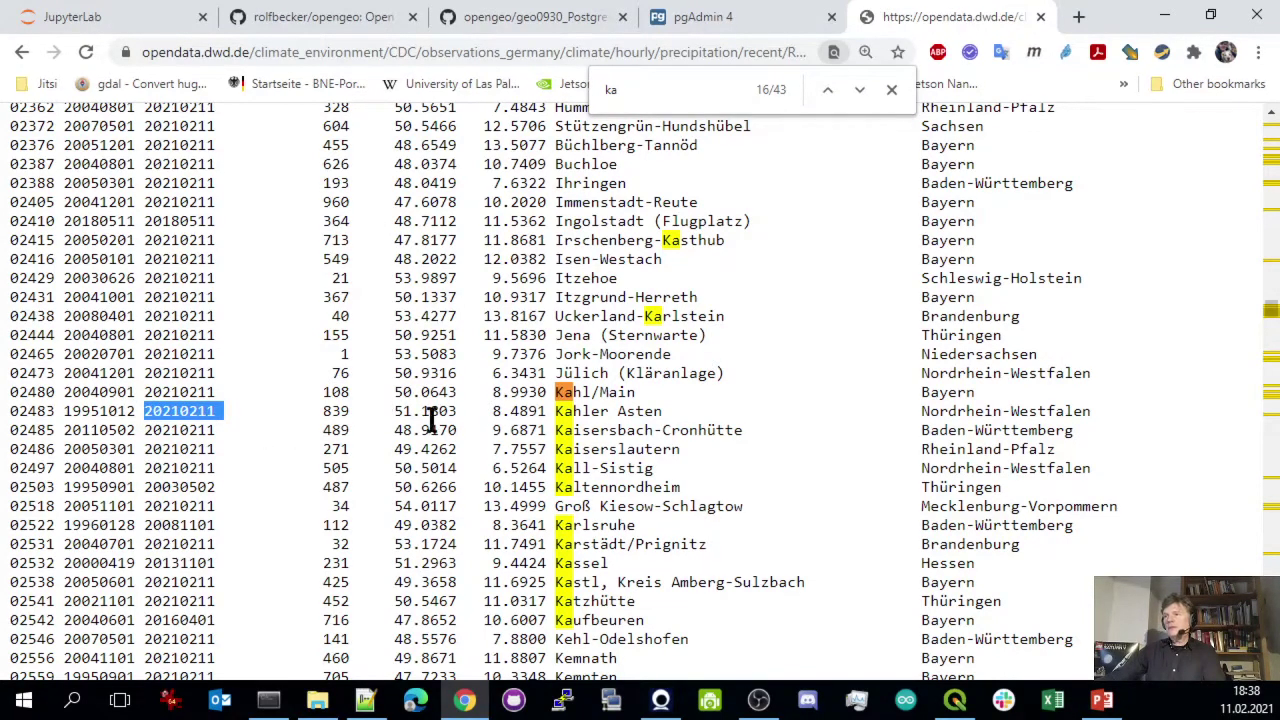
Look up the Kahler Asten station ID, return to the directory listing and start downloading stundenwerte_RR_02483_akt.zip
{"action": "left_click", "coordinate": [612, 415]}
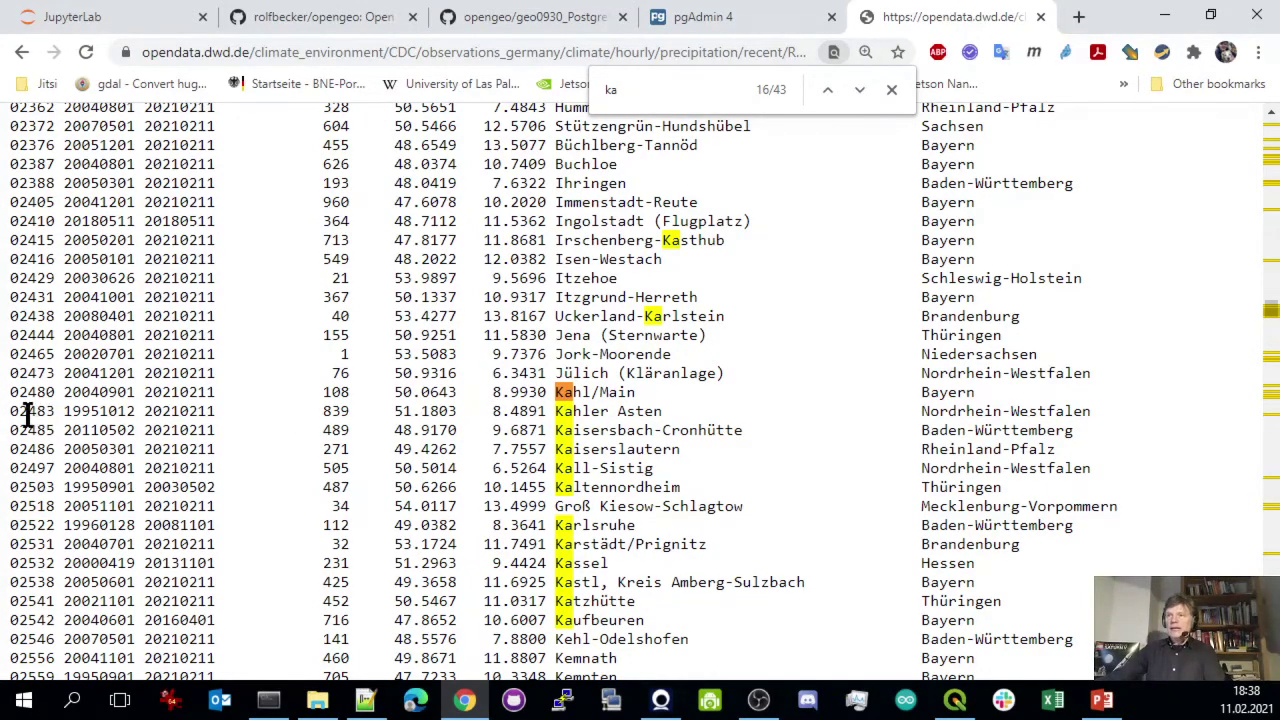
{"action": "left_click_drag", "start_coordinate": [28, 414], "coordinate": [54, 414]}
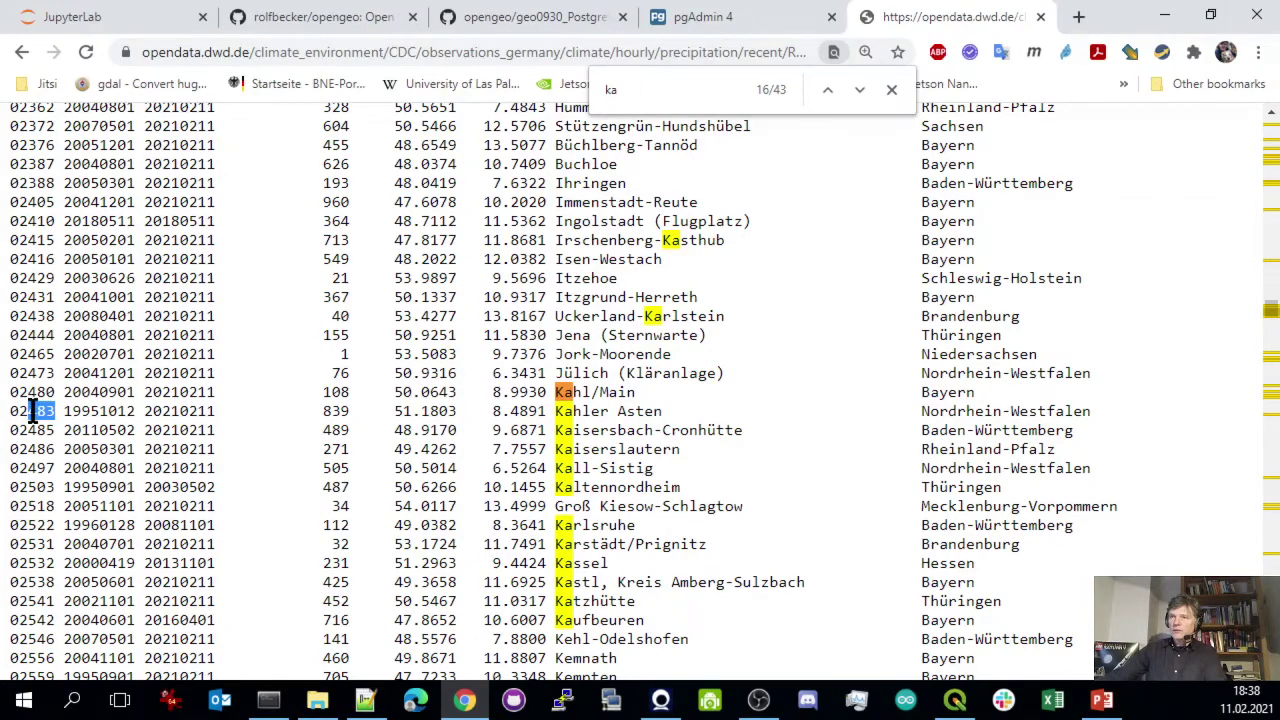
{"action": "left_click", "coordinate": [22, 52]}
{"action": "scroll", "coordinate": [393, 505], "scroll_direction": "down", "scroll_amount": 18}
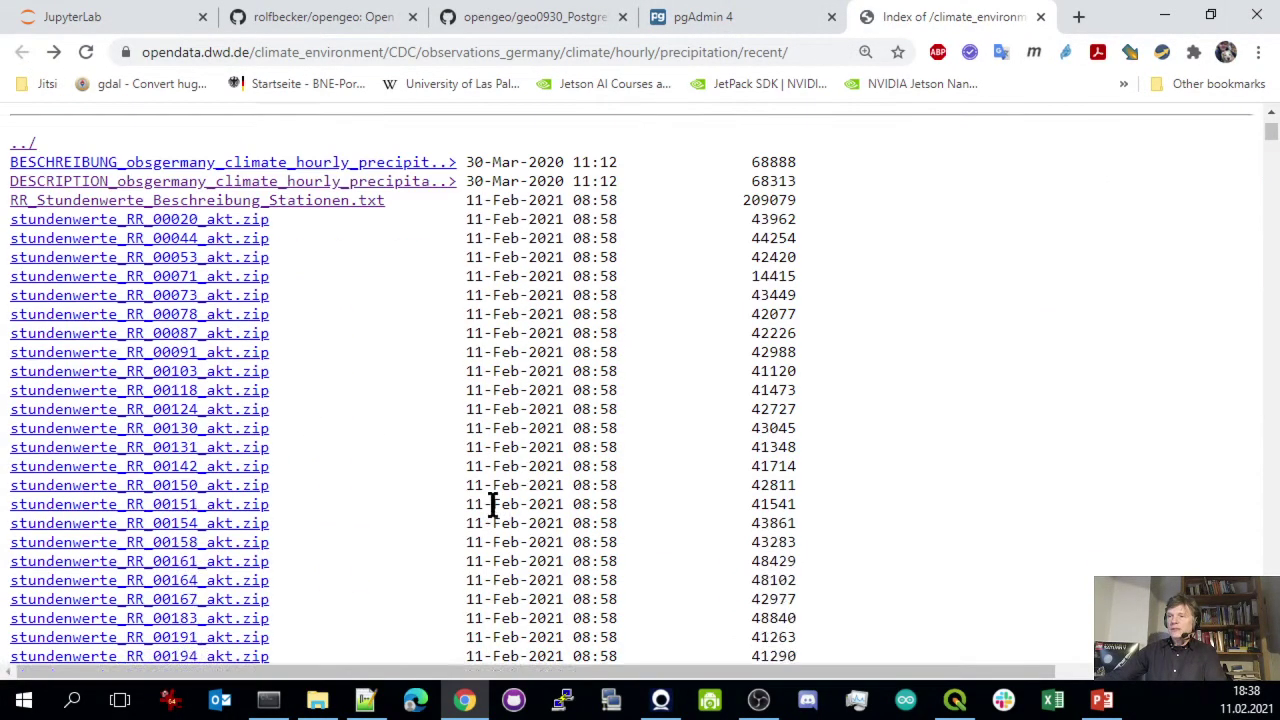
{"action": "scroll", "coordinate": [393, 507], "scroll_direction": "down", "scroll_amount": 13}
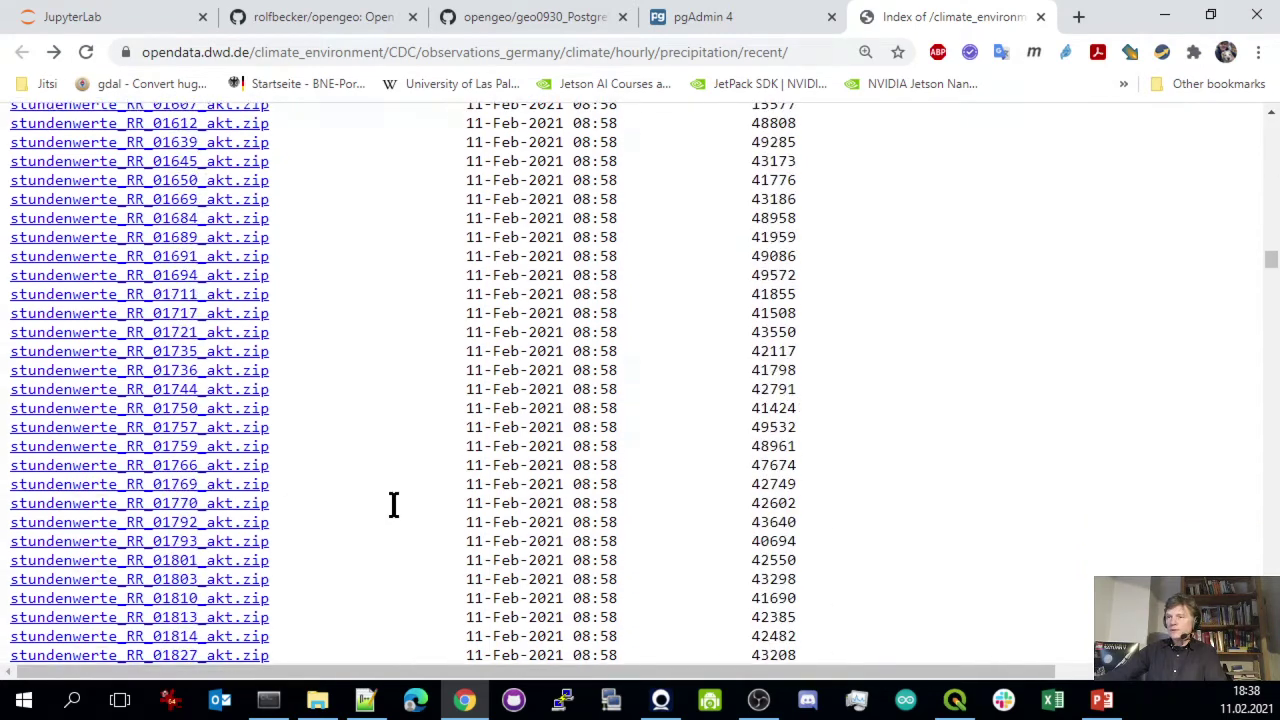
{"action": "scroll", "coordinate": [393, 505], "scroll_direction": "down", "scroll_amount": 3}
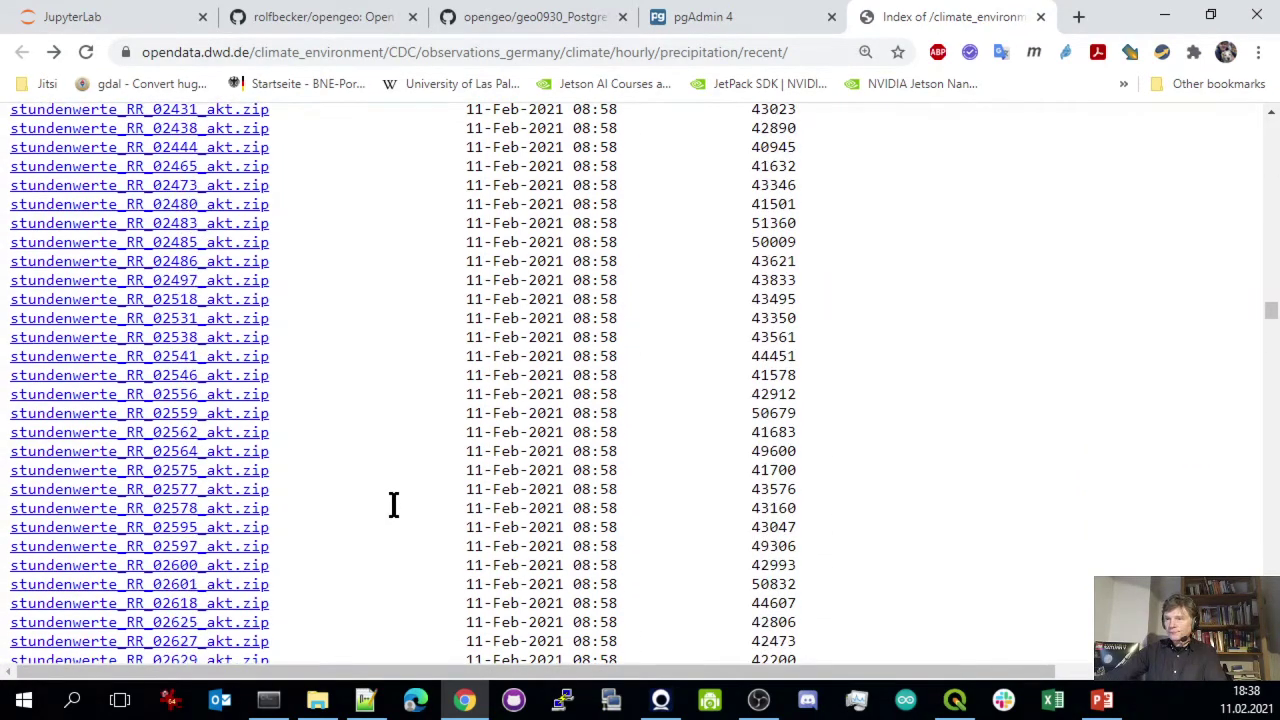
{"action": "scroll", "coordinate": [393, 505], "scroll_direction": "up", "scroll_amount": 3}
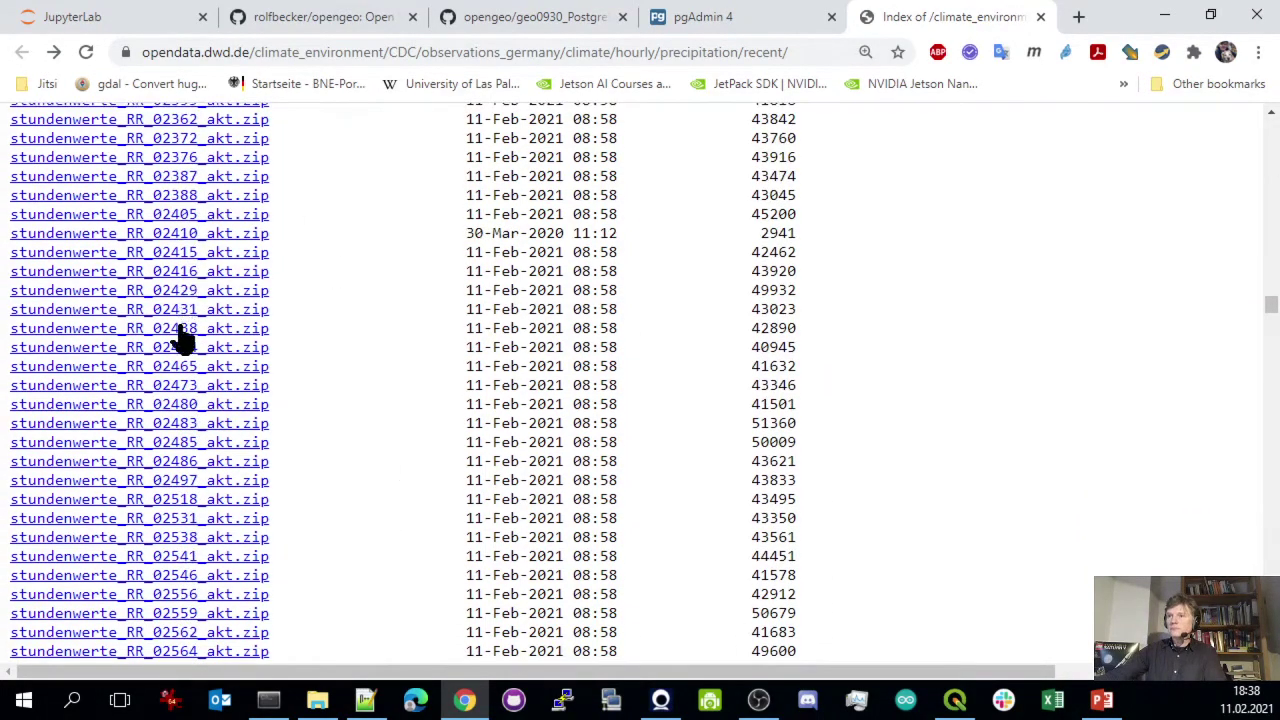
{"action": "left_click", "coordinate": [193, 425]}
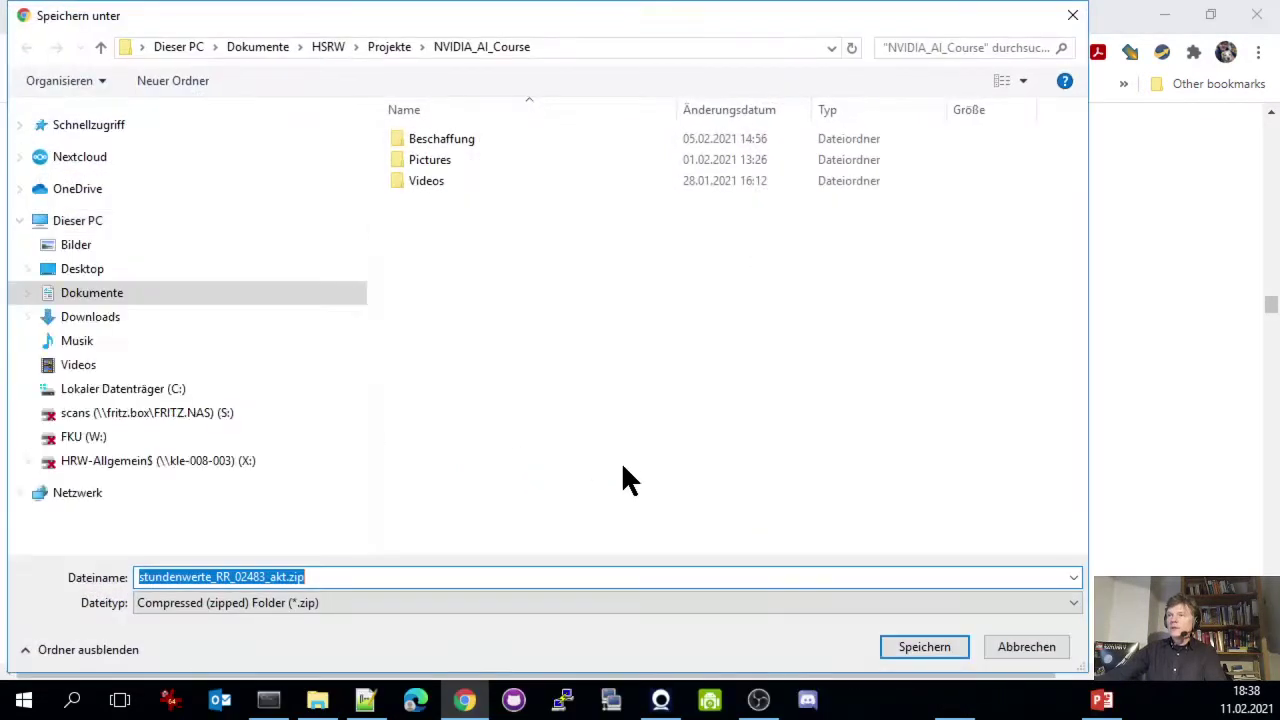
Save stundenwerte_RR_02483_akt.zip in the tmp folder of MIE_GeoInfo_WS2020
{"action": "left_click", "coordinate": [386, 47]}
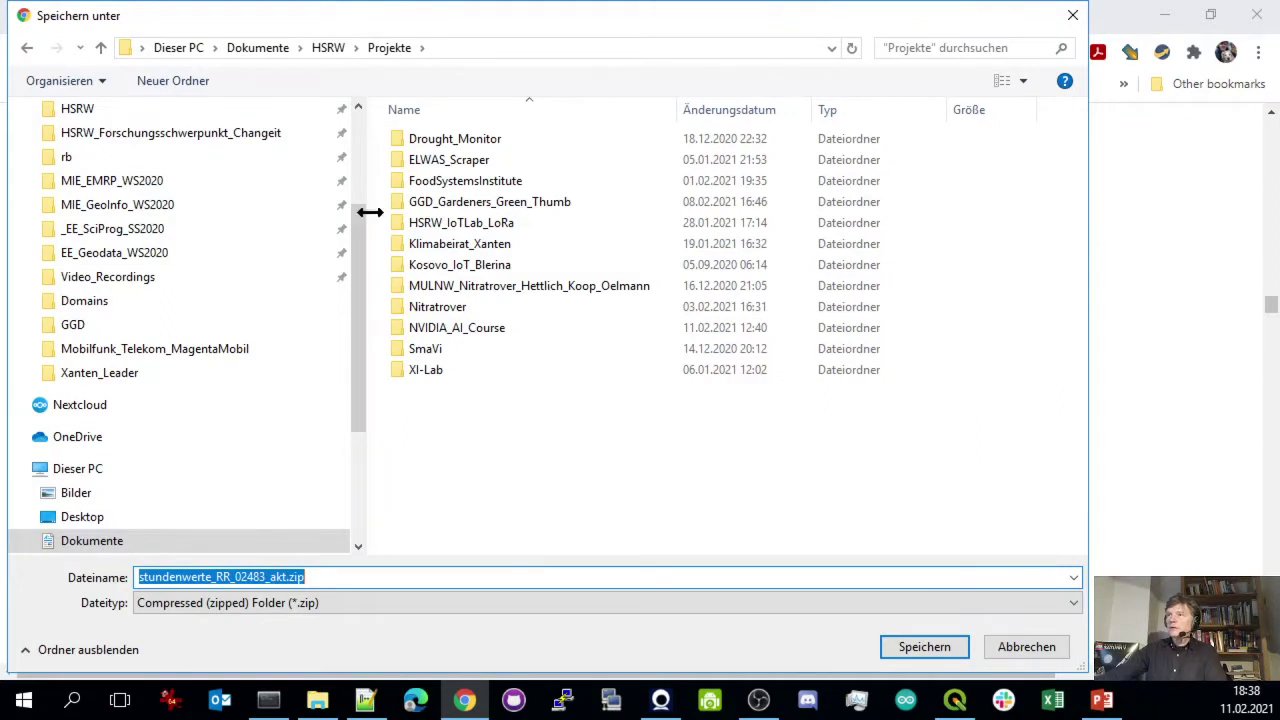
{"action": "left_click", "coordinate": [330, 40]}
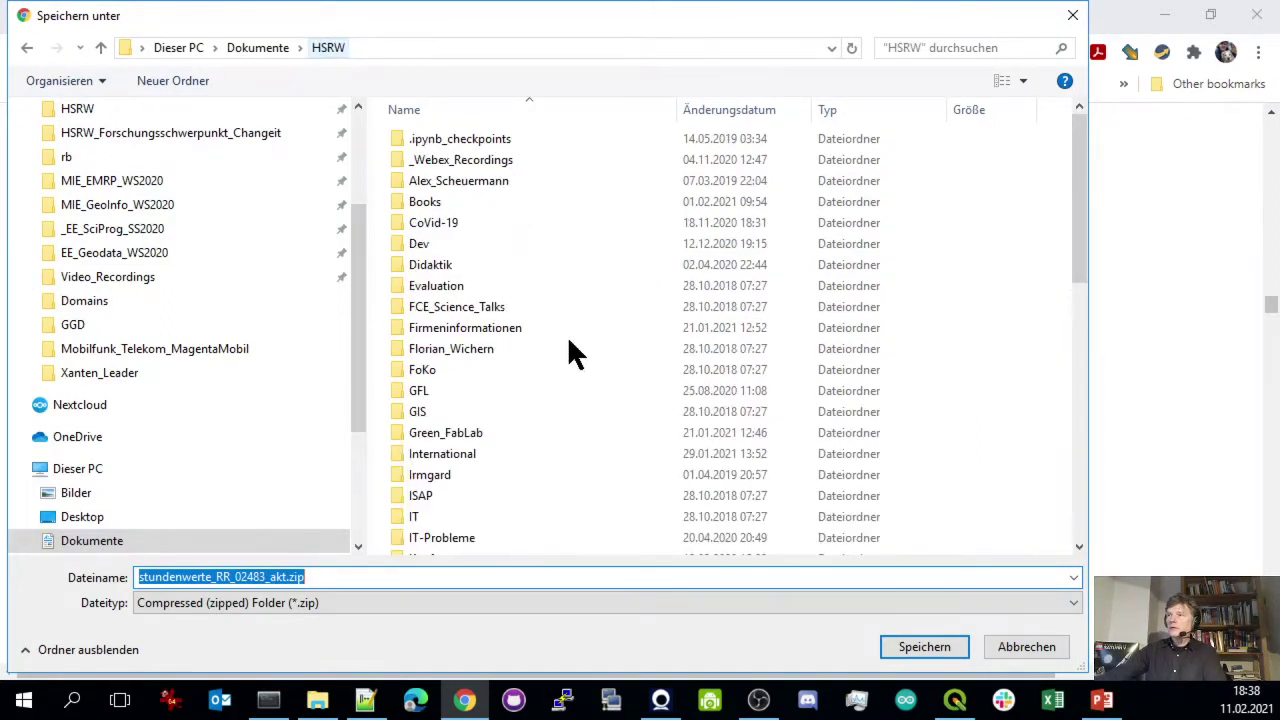
{"action": "left_click", "coordinate": [165, 206]}
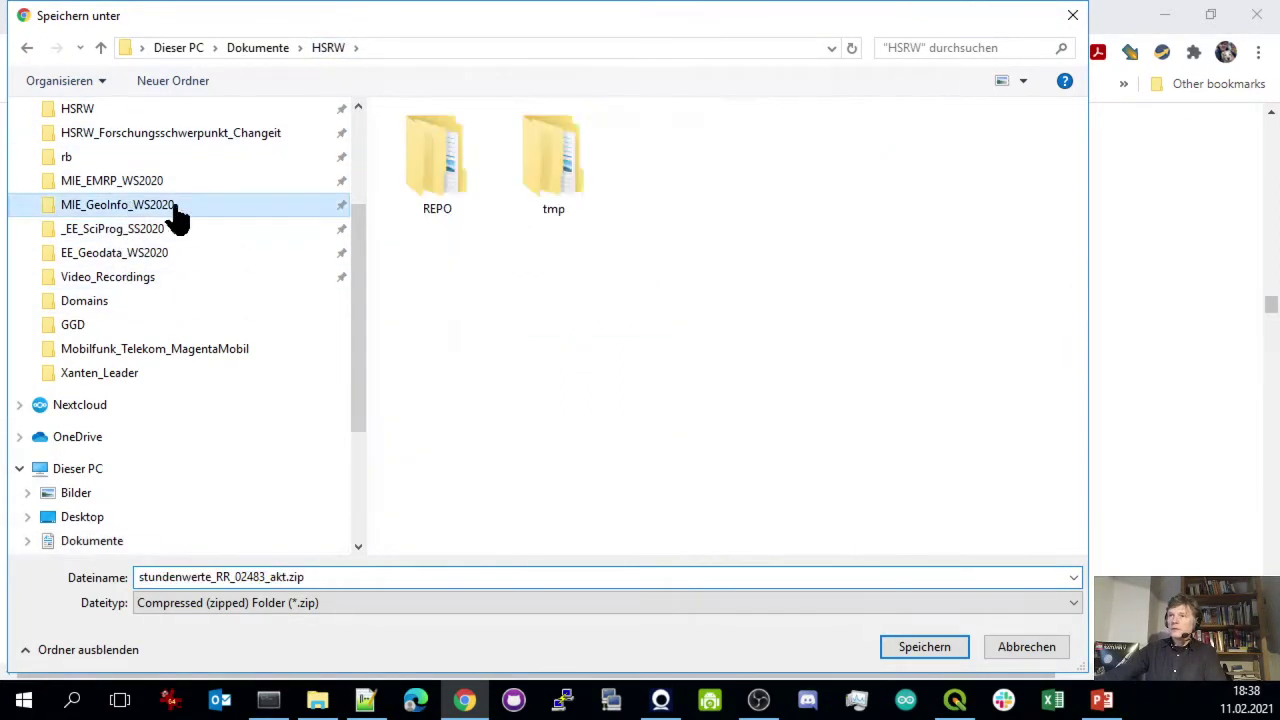
{"action": "double_click", "coordinate": [477, 182]}
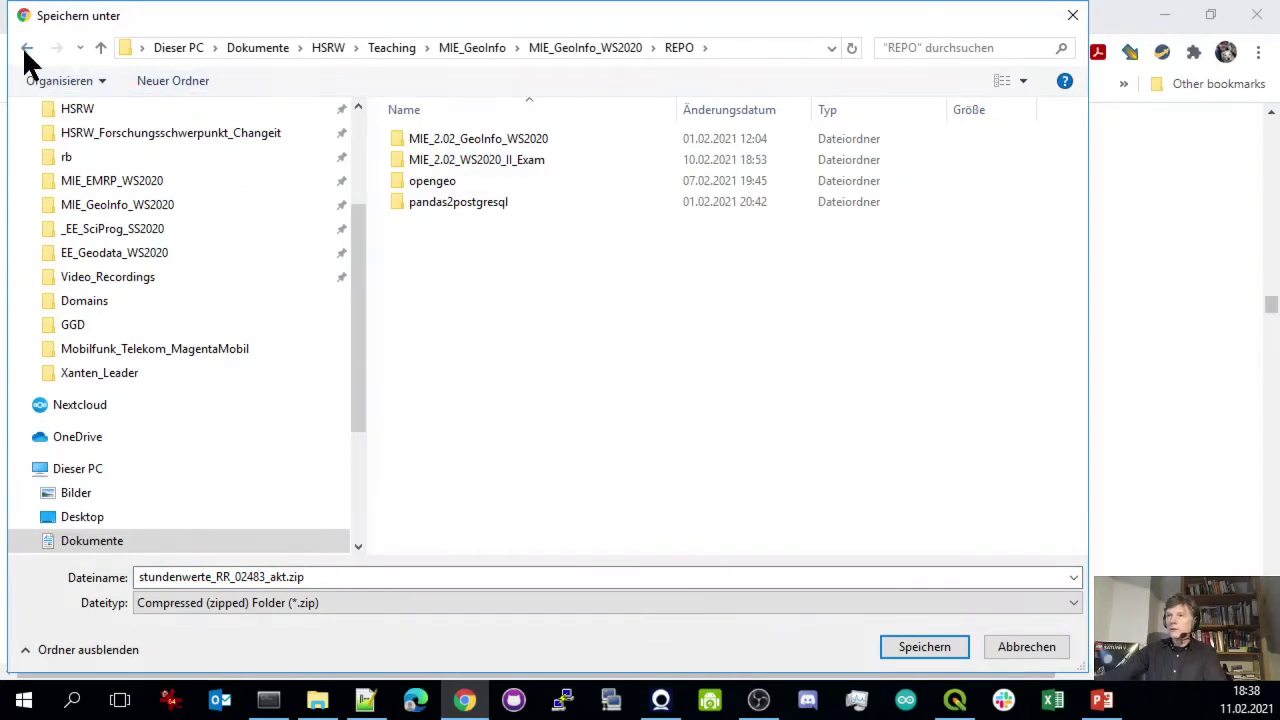
{"action": "left_click", "coordinate": [27, 50]}
{"action": "double_click", "coordinate": [545, 181]}
{"action": "left_click", "coordinate": [911, 649]}
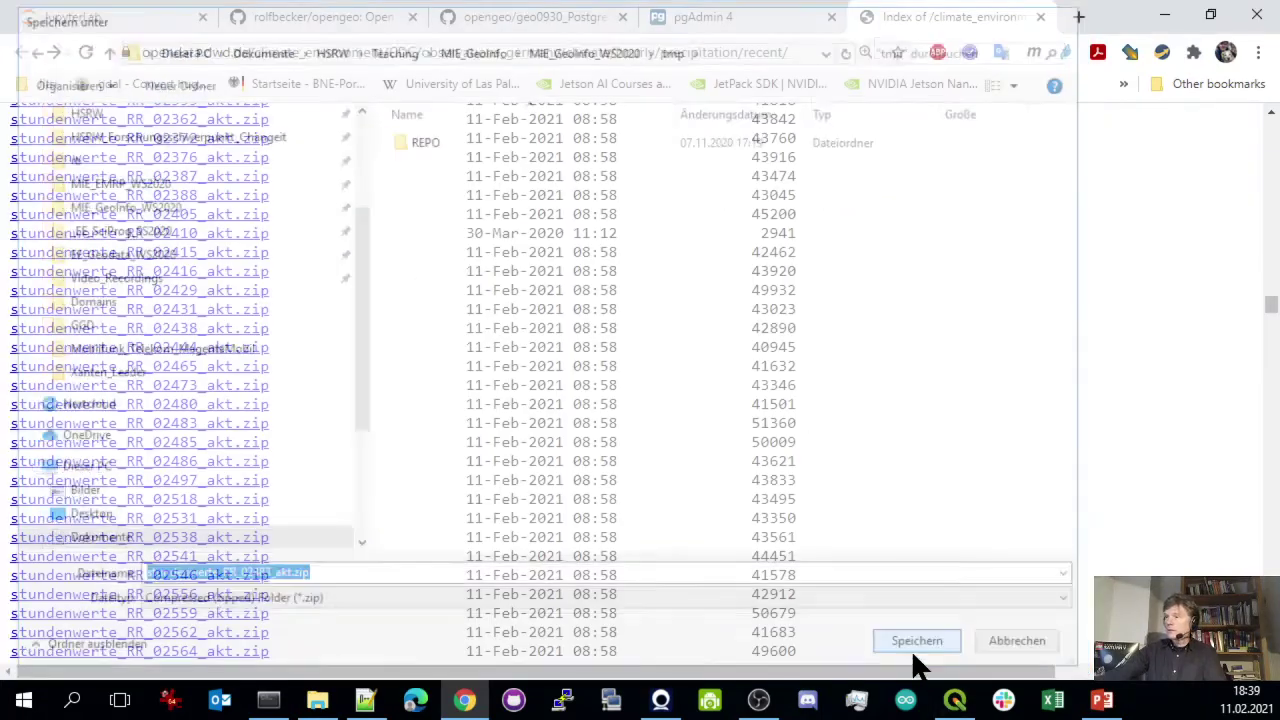
Show the downloaded archive in its folder and extract it with 7-Zip into a subfolder named stundenwerte_RR_02483_akt
{"action": "right_click", "coordinate": [106, 648]}
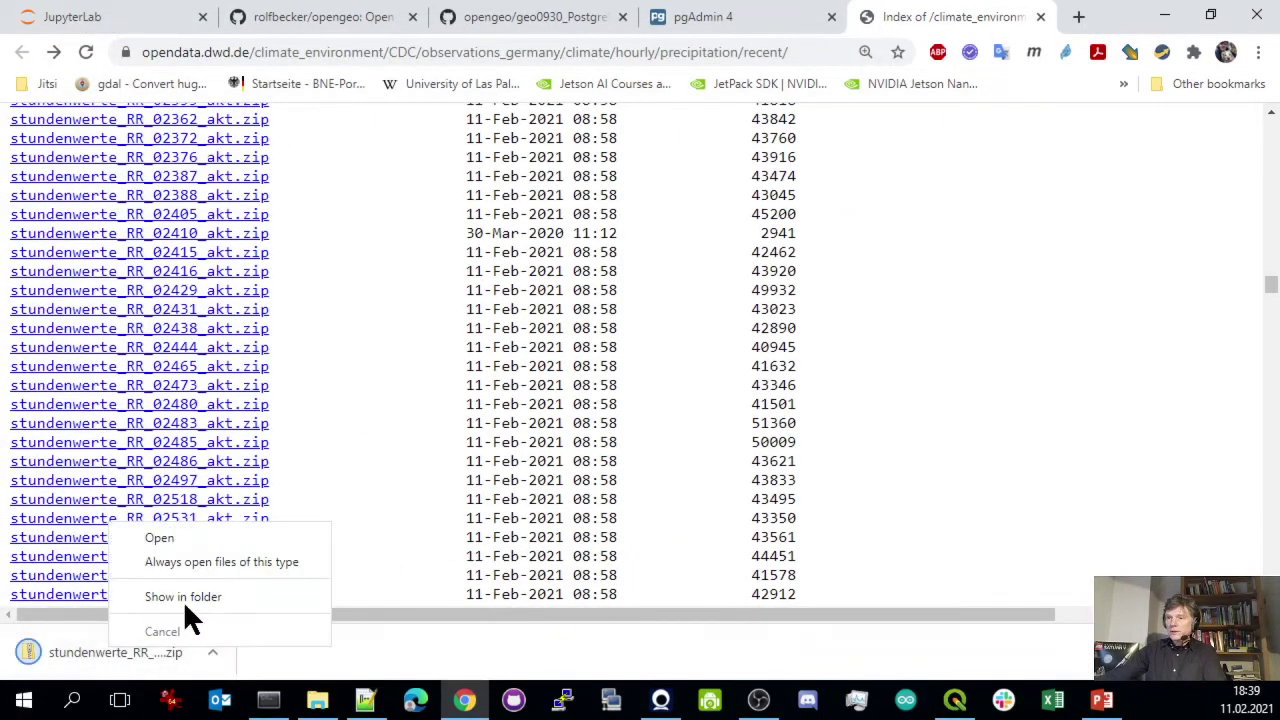
{"action": "left_click", "coordinate": [183, 597]}
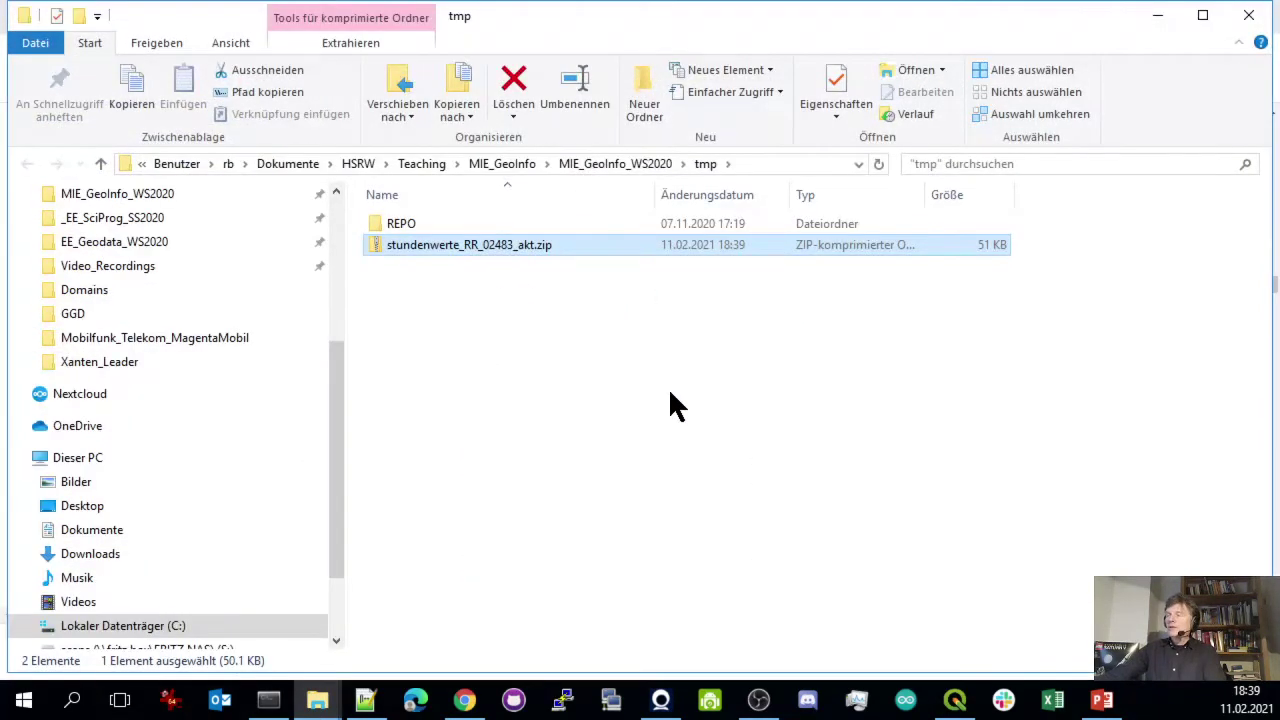
{"action": "left_click", "coordinate": [670, 392]}
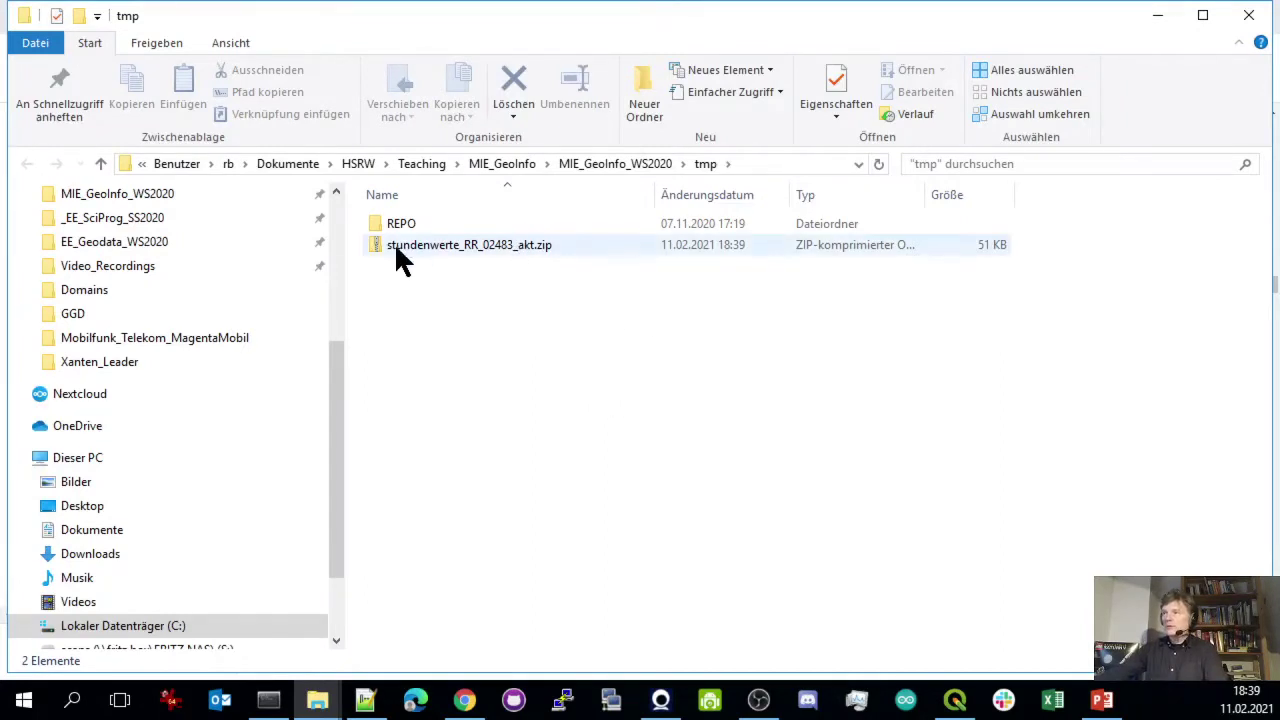
{"action": "left_click", "coordinate": [512, 245]}
{"action": "right_click", "coordinate": [515, 245]}
{"action": "mouse_move", "coordinate": [647, 320]}
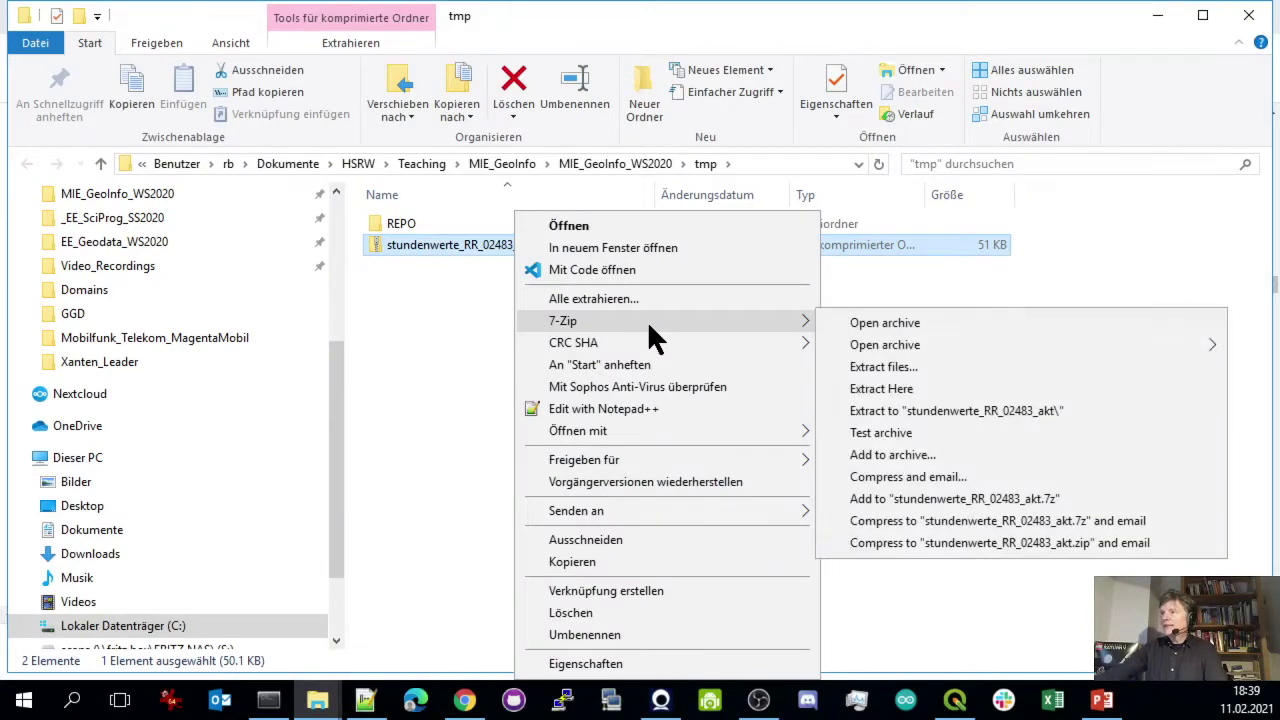
{"action": "left_click", "coordinate": [1029, 410]}
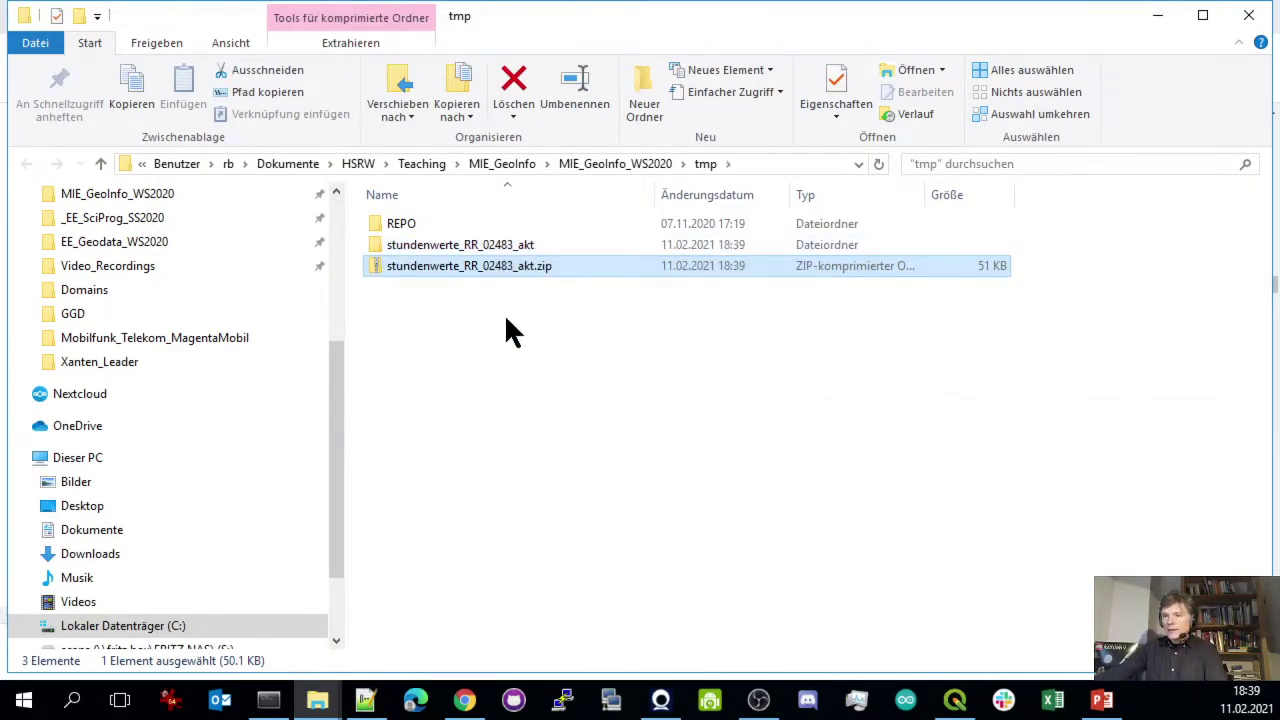
Open the extracted stundenwerte_RR_02483_akt folder and bring up produkt_rr_stunde_20190811_20210210_02483.txt in Notepad++
{"action": "double_click", "coordinate": [489, 244]}
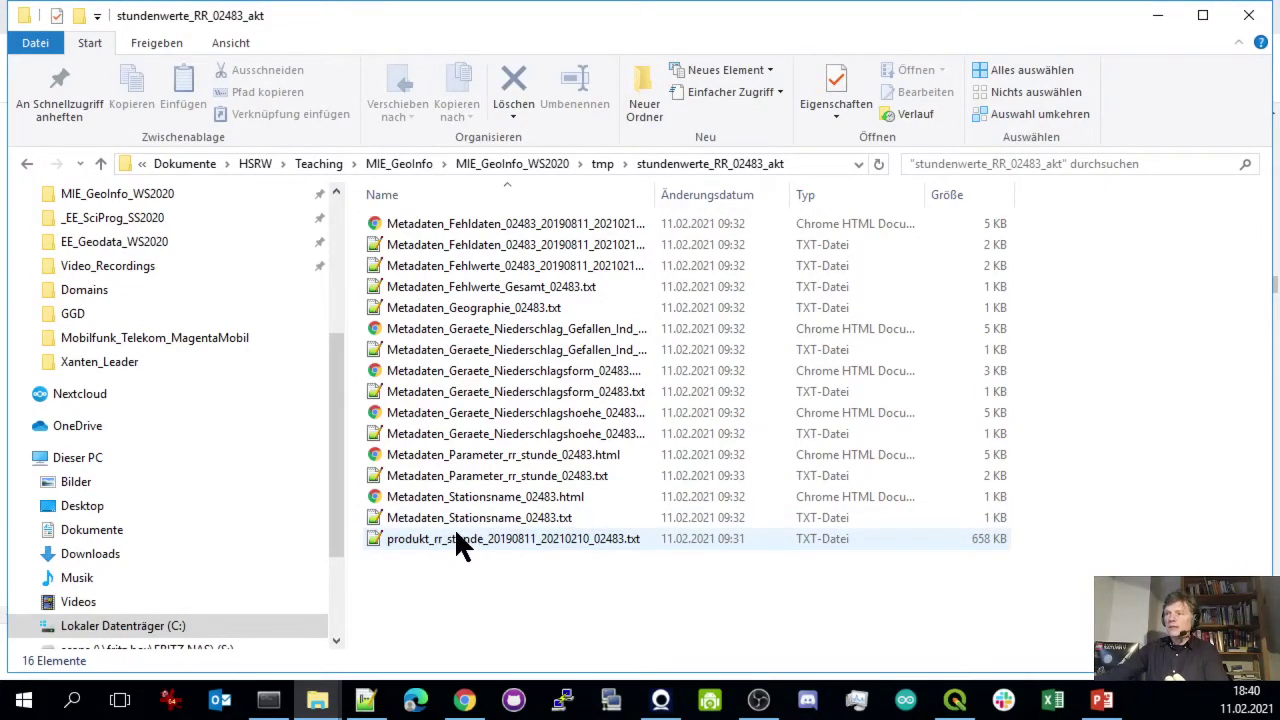
{"action": "double_click", "coordinate": [592, 546]}
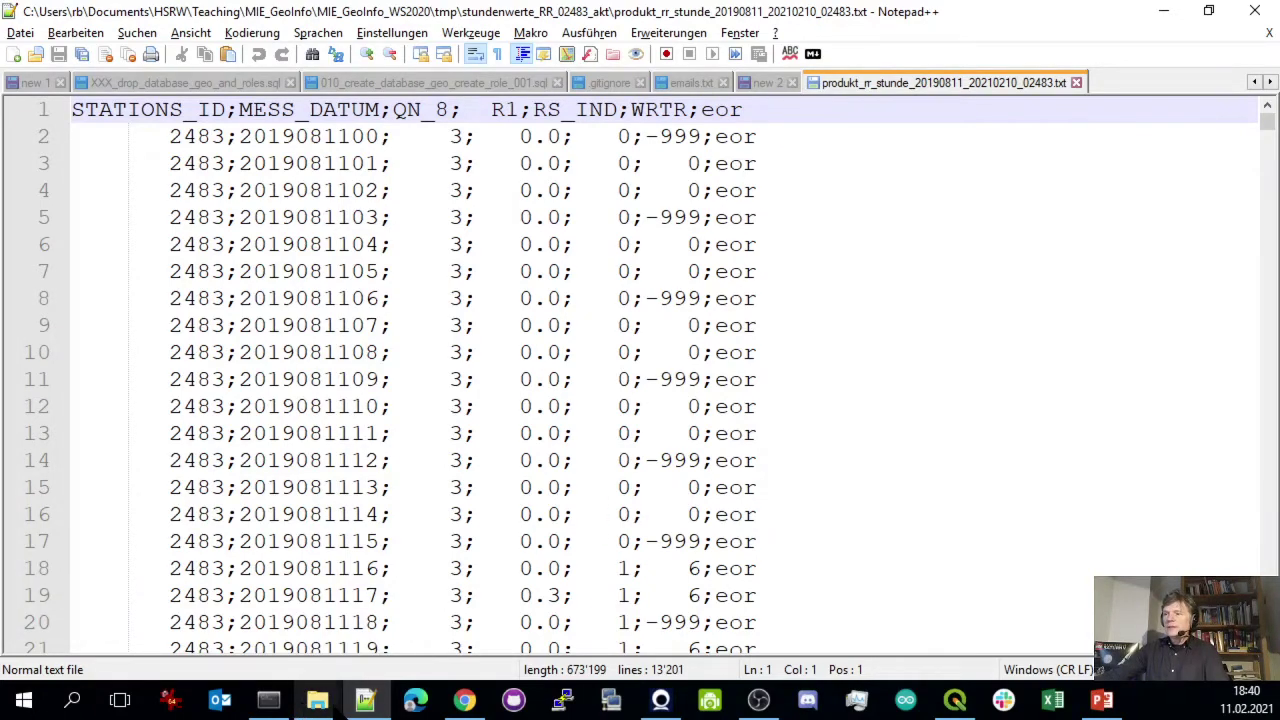
{"action": "mouse_move", "coordinate": [333, 703]}
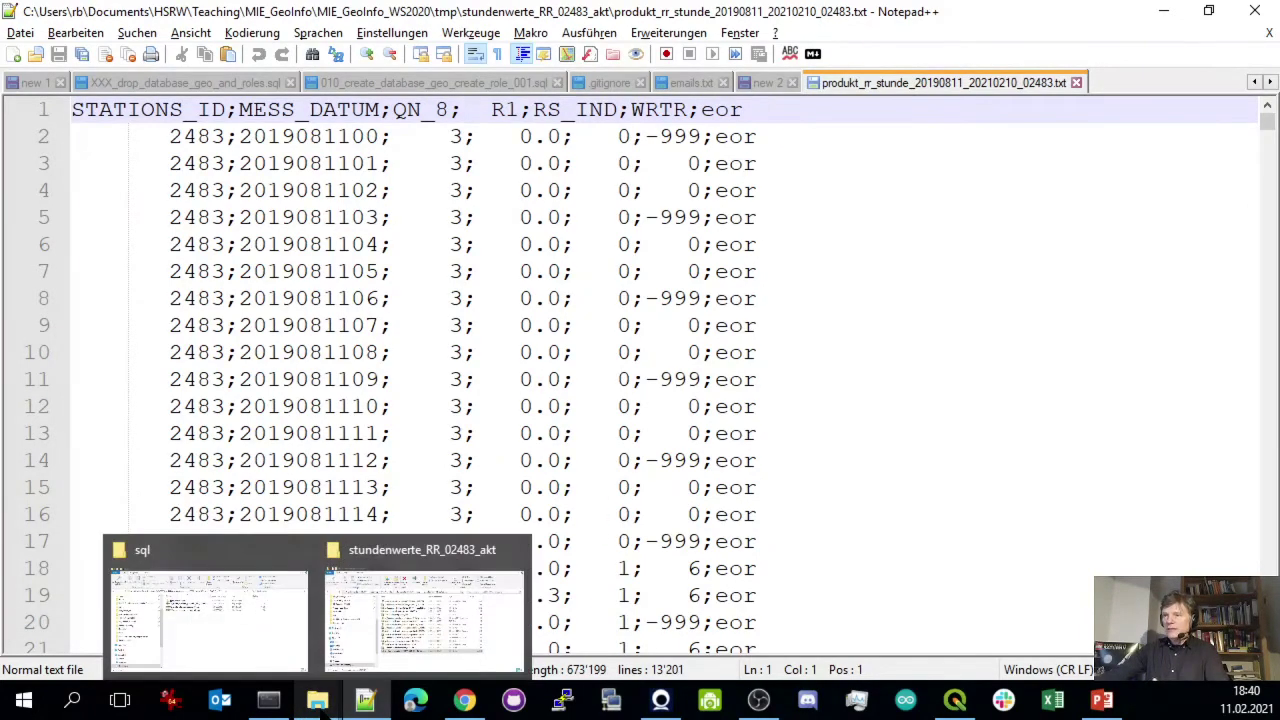
{"action": "left_click", "coordinate": [469, 632]}
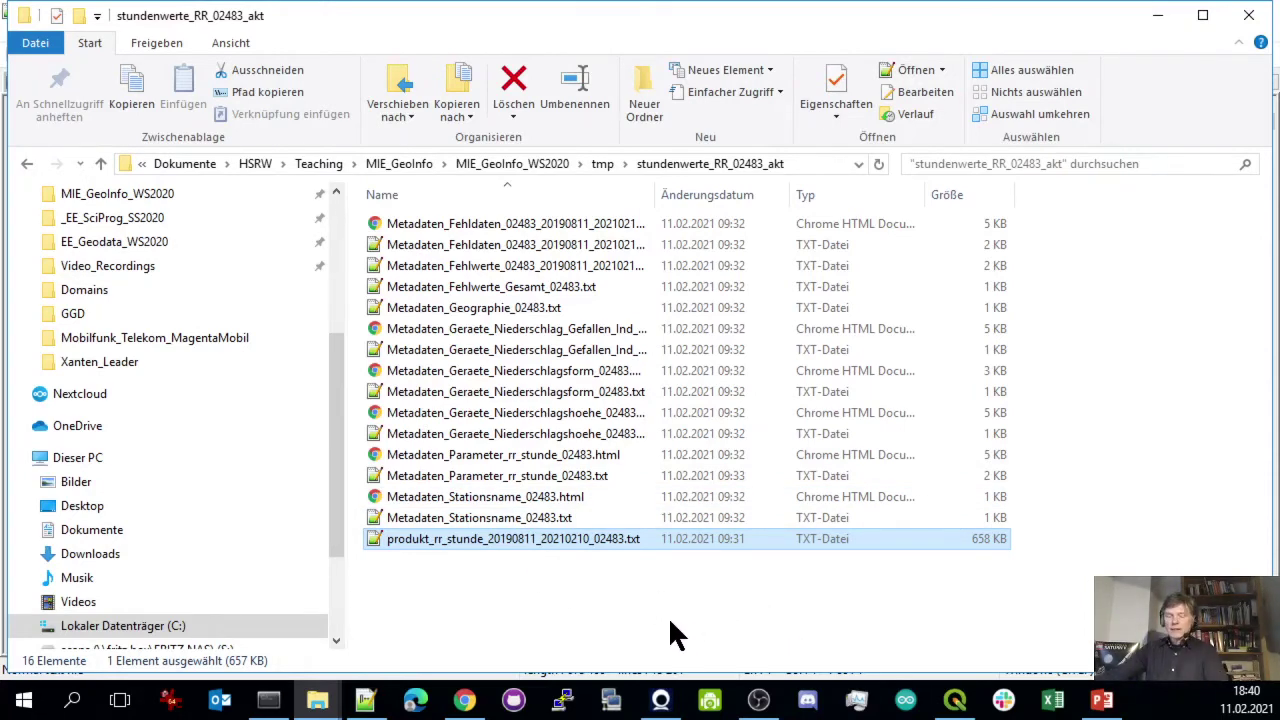
{"action": "key", "text": "Return"}
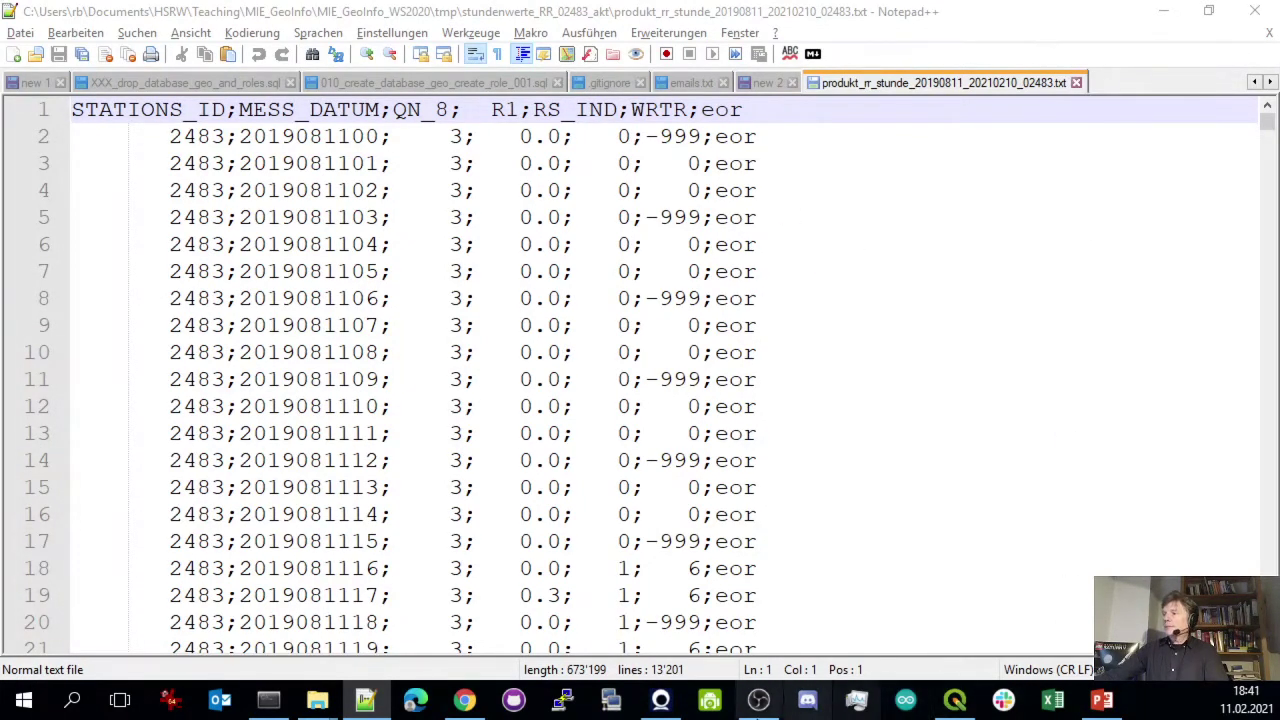
{"action": "right_click", "coordinate": [366, 700]}
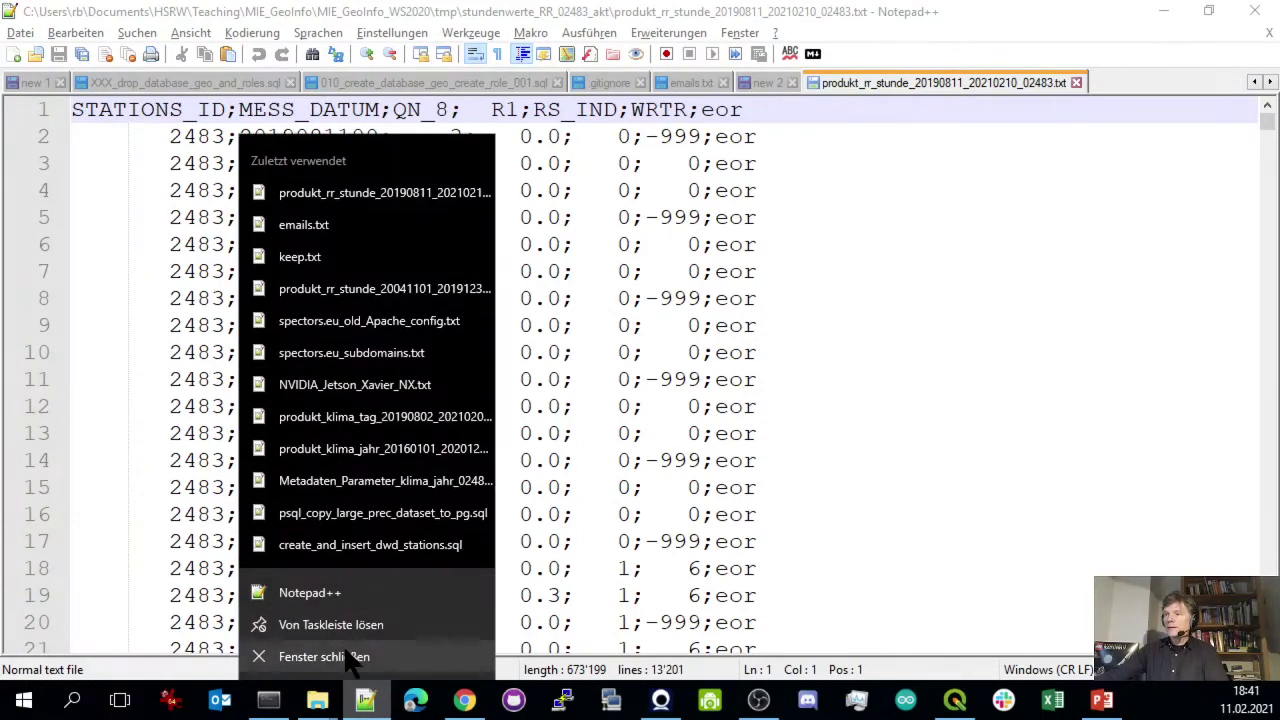
{"action": "key", "text": "Escape"}
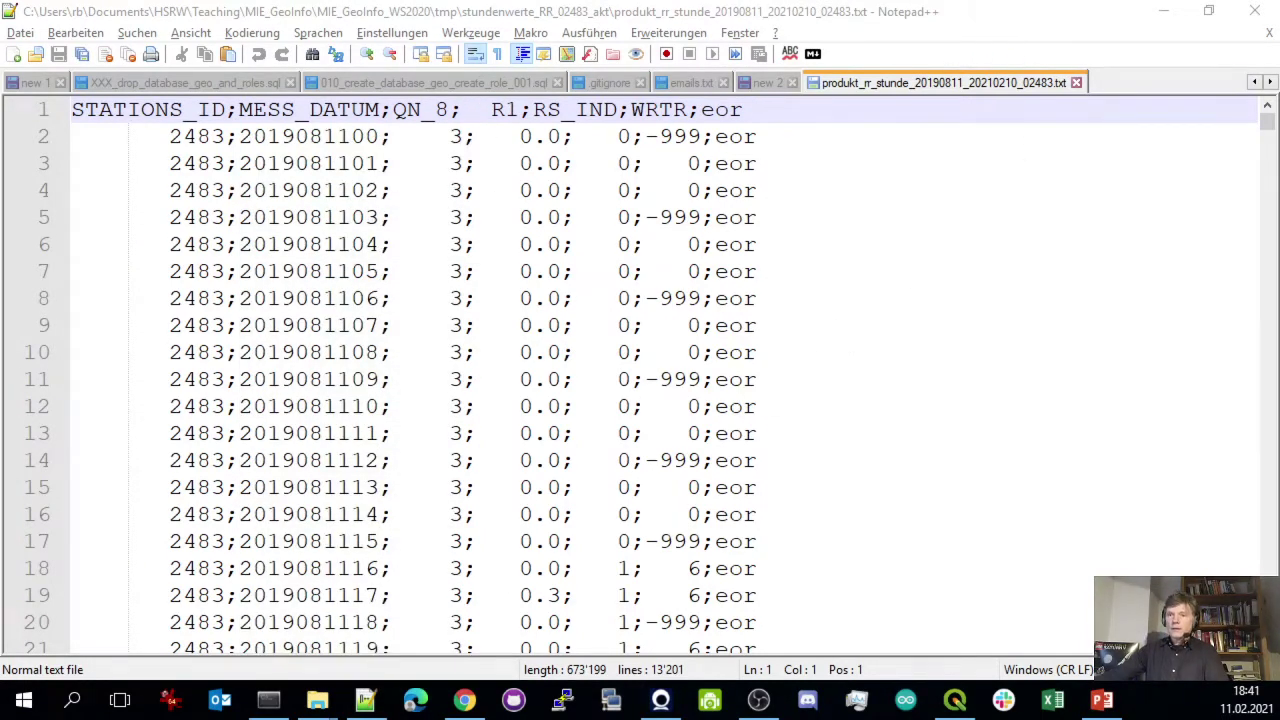
{"action": "left_click", "coordinate": [949, 16]}
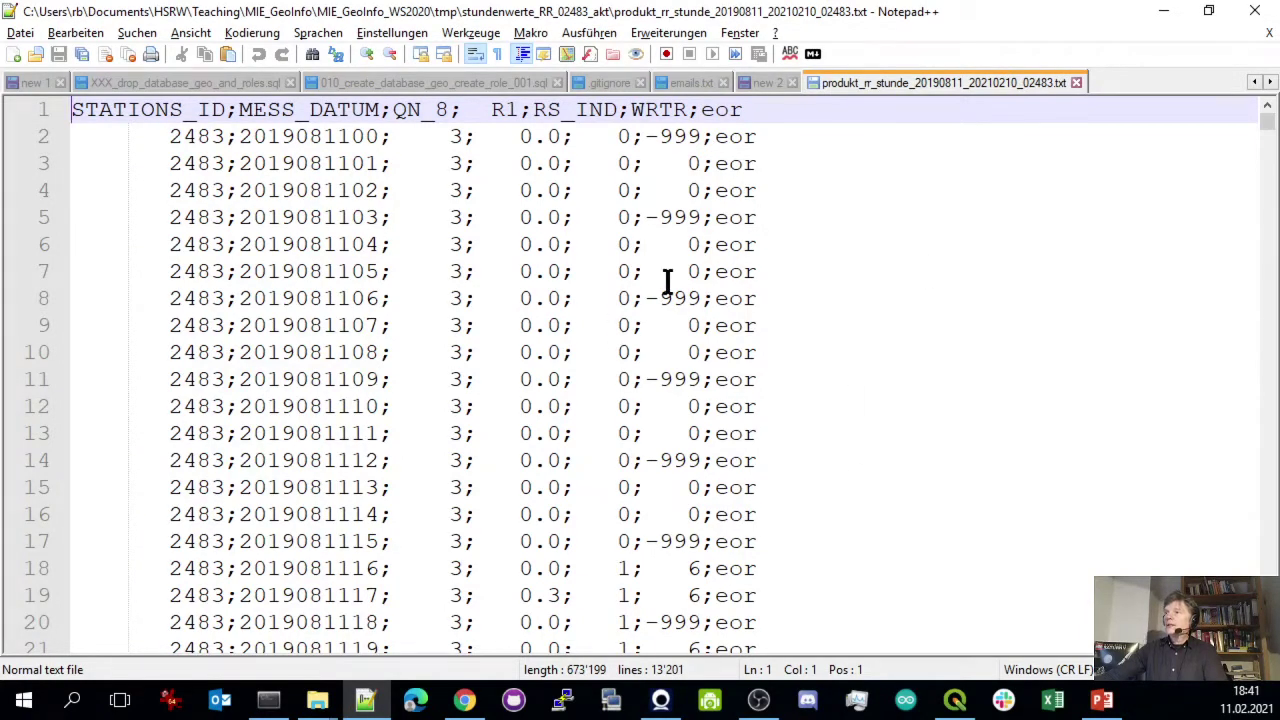
Examine the hourly precipitation values in the R1 column of the station 2483 product file
{"action": "left_click_drag", "start_coordinate": [491, 112], "coordinate": [518, 110]}
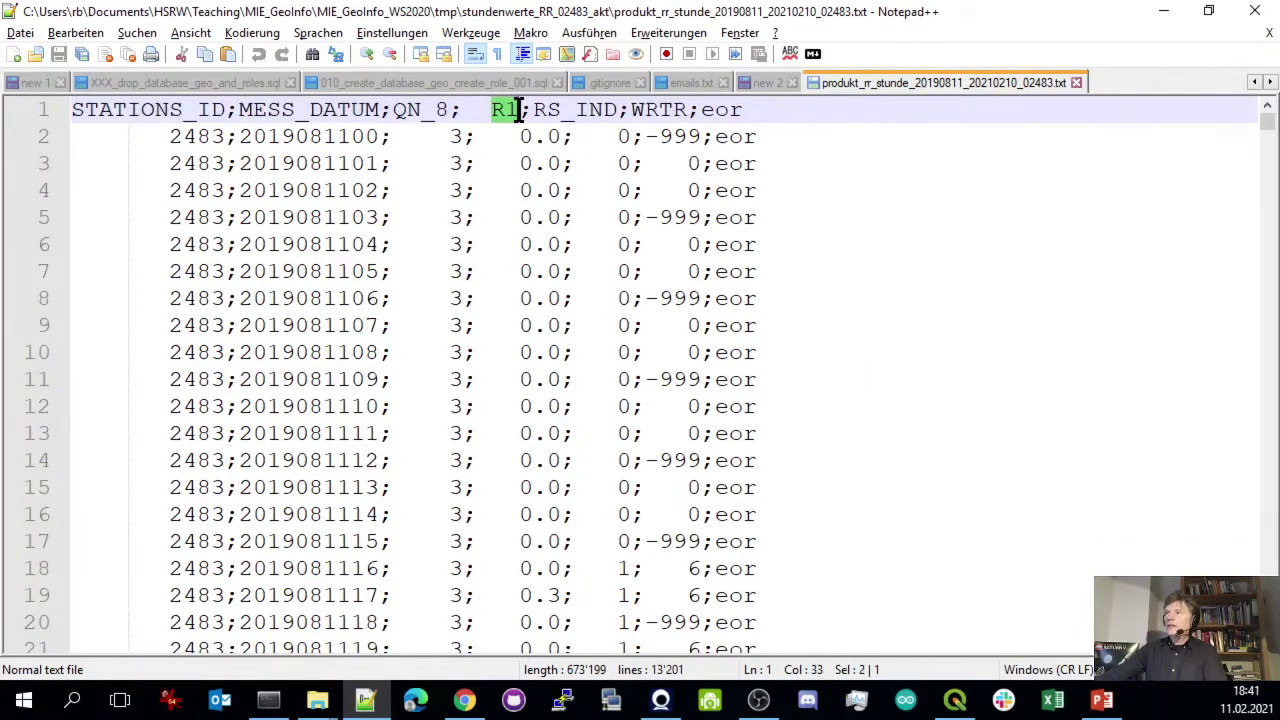
{"action": "scroll", "coordinate": [543, 406], "scroll_direction": "down", "scroll_amount": 4}
{"action": "scroll", "coordinate": [591, 466], "scroll_direction": "up", "scroll_amount": 2}
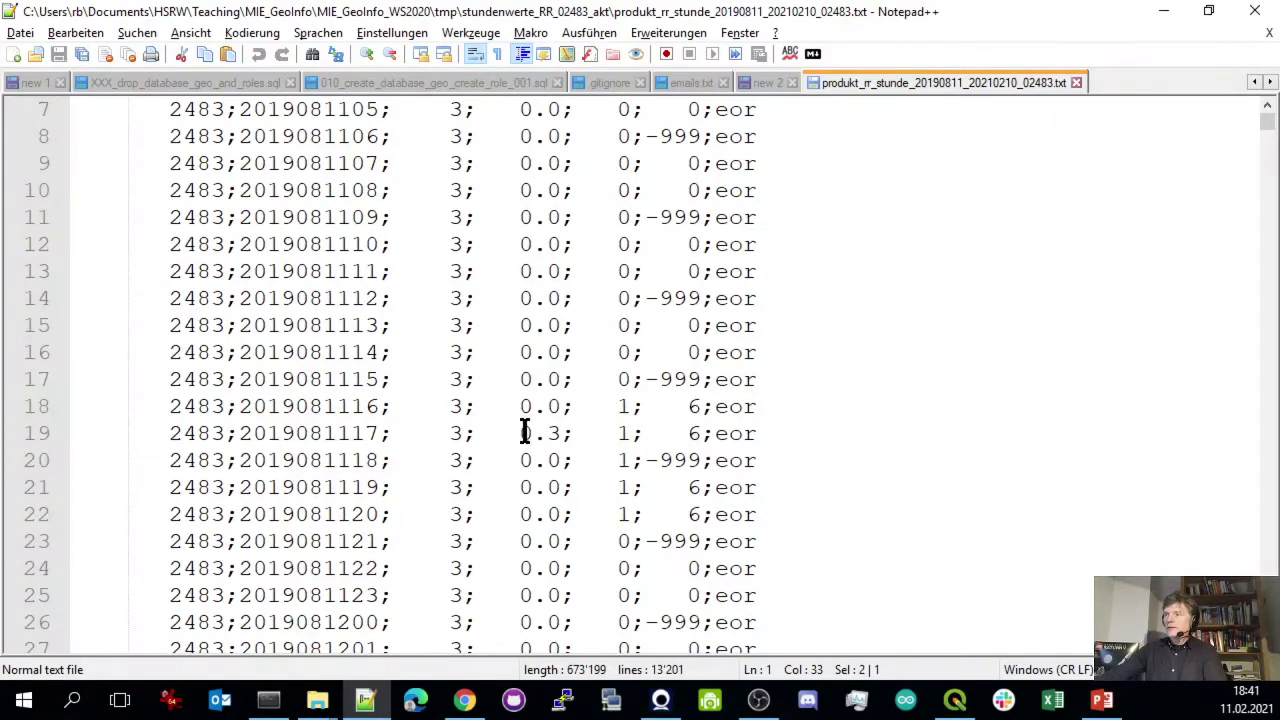
{"action": "left_click_drag", "start_coordinate": [524, 432], "coordinate": [562, 428]}
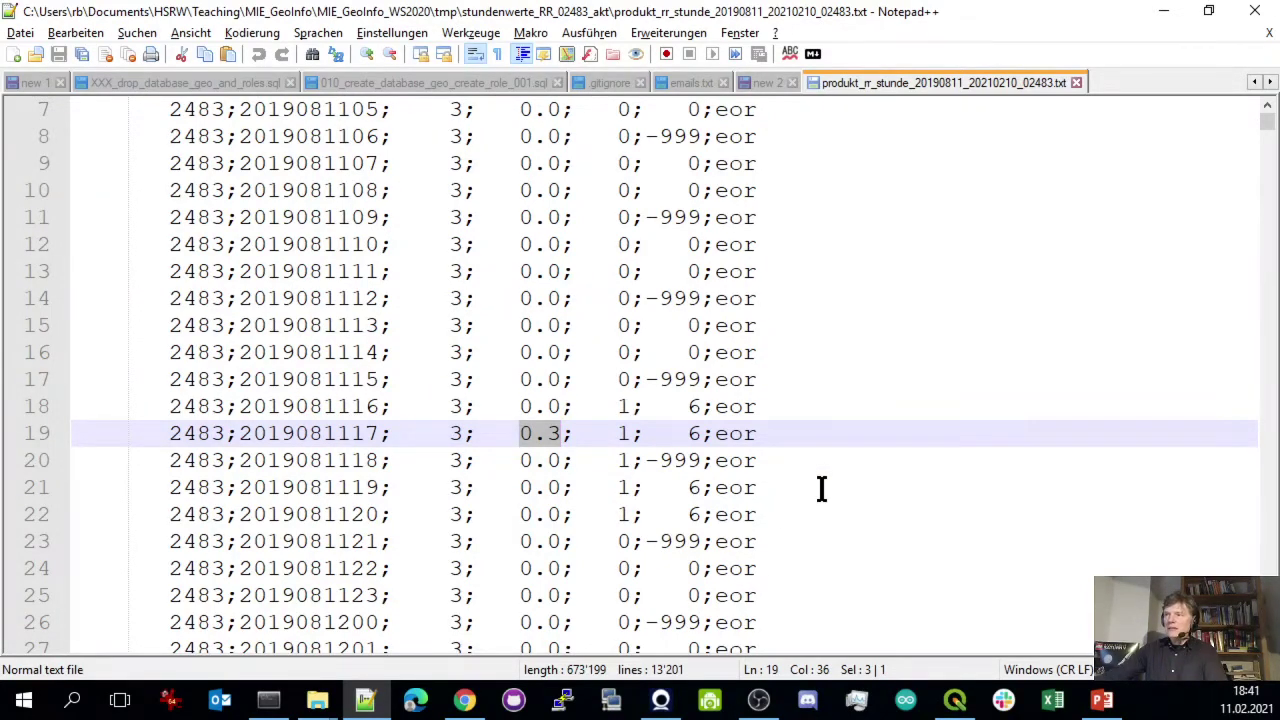
{"action": "scroll", "coordinate": [820, 489], "scroll_direction": "down", "scroll_amount": 2}
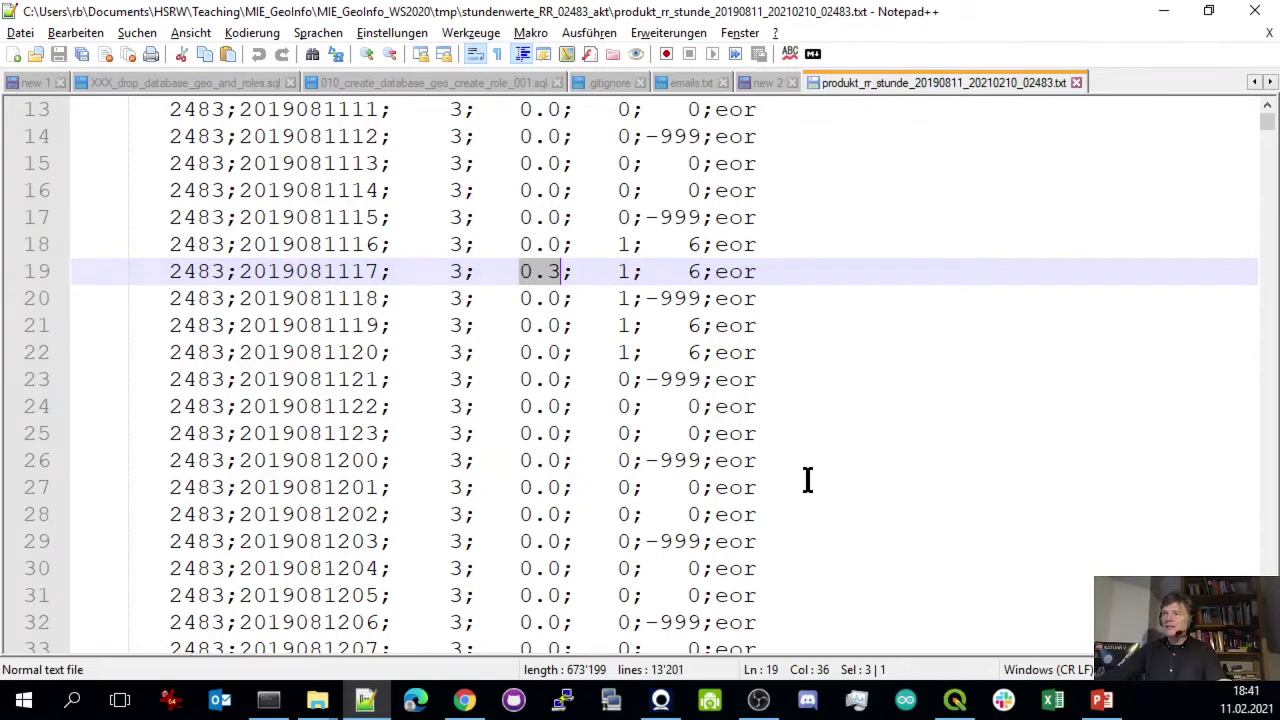
{"action": "scroll", "coordinate": [890, 475], "scroll_direction": "down", "scroll_amount": 6}
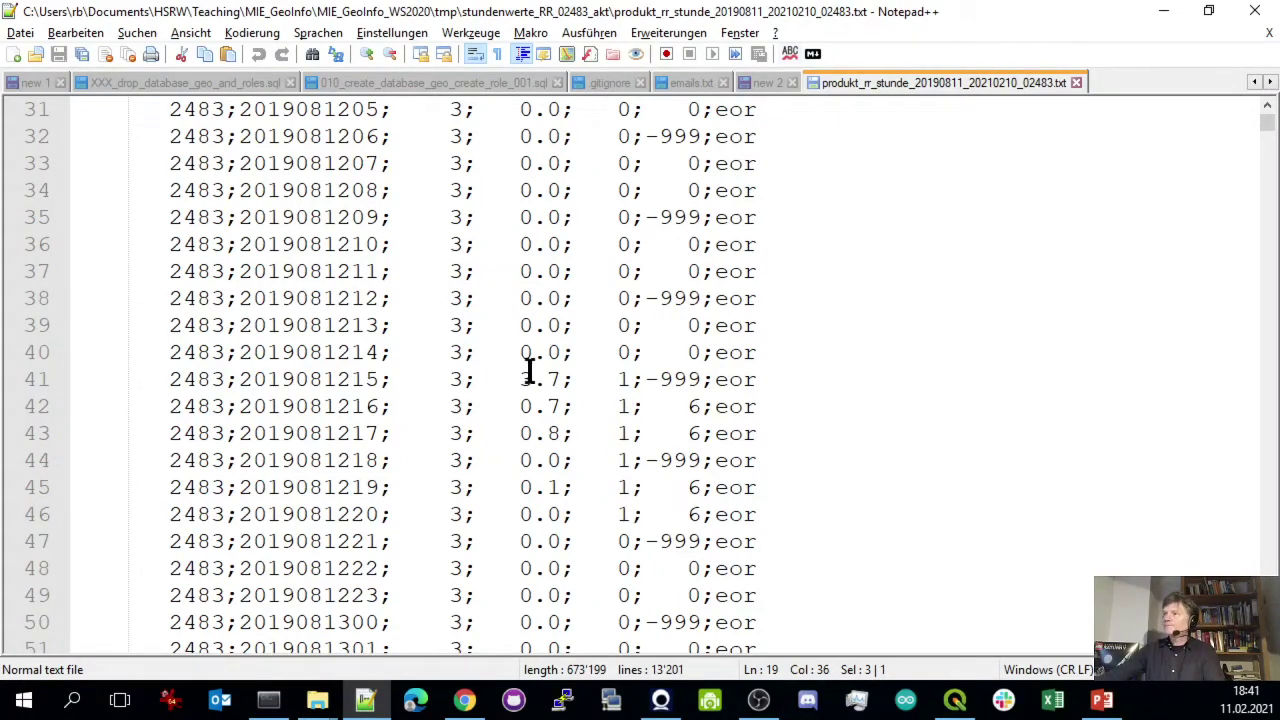
{"action": "scroll", "coordinate": [583, 194], "scroll_direction": "up", "scroll_amount": 10}
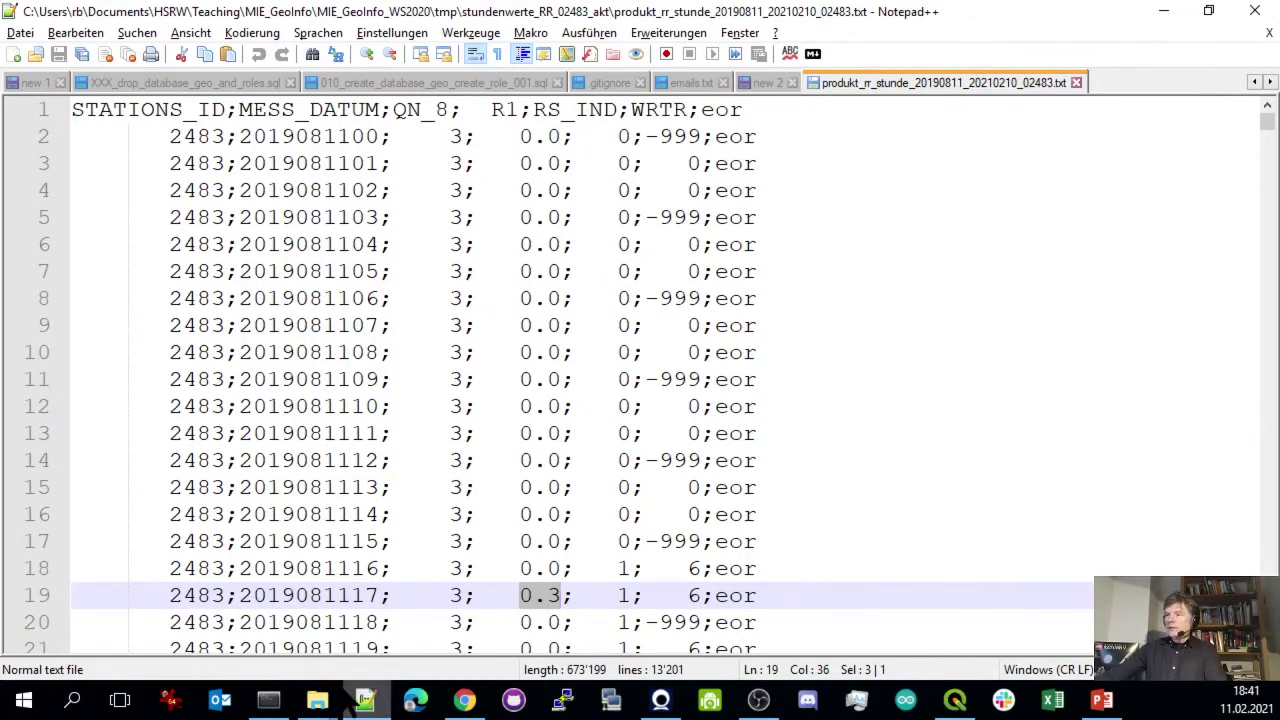
Switch to Chrome and look through the recent hourly precipitation file index, returning to the beginning of the listing
{"action": "mouse_move", "coordinate": [317, 700]}
{"action": "mouse_move", "coordinate": [472, 640]}
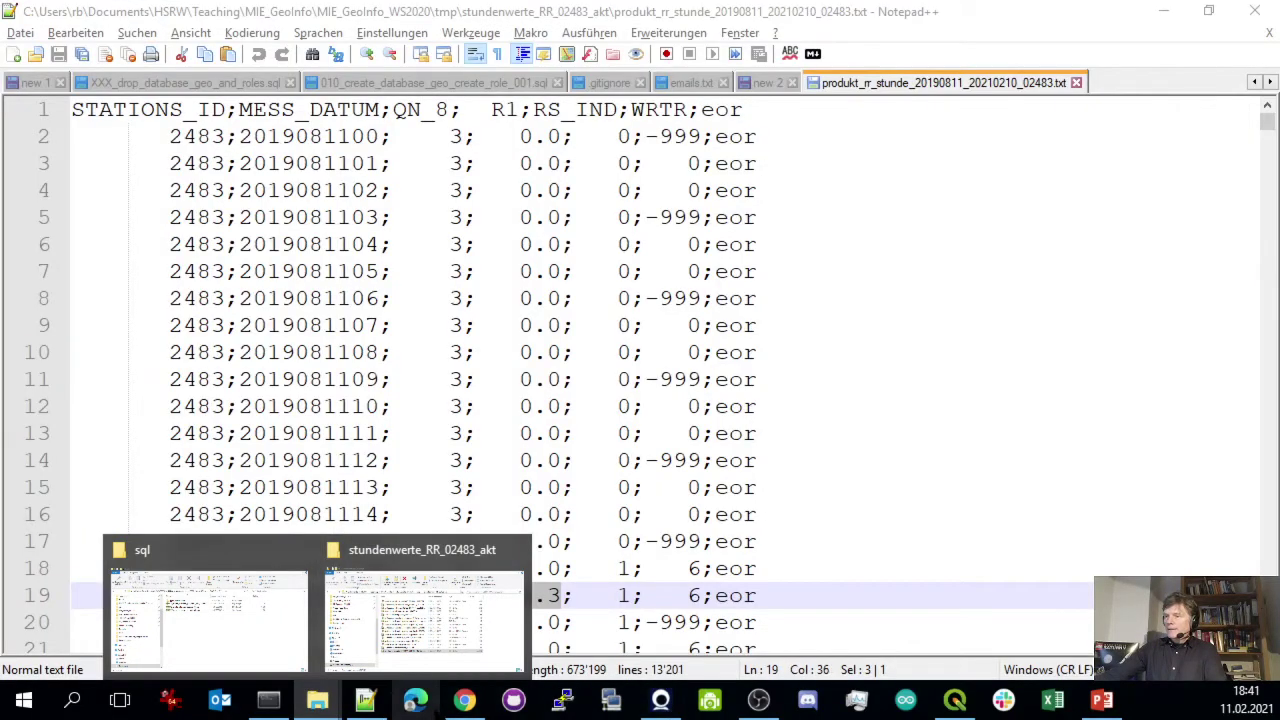
{"action": "left_click", "coordinate": [466, 700]}
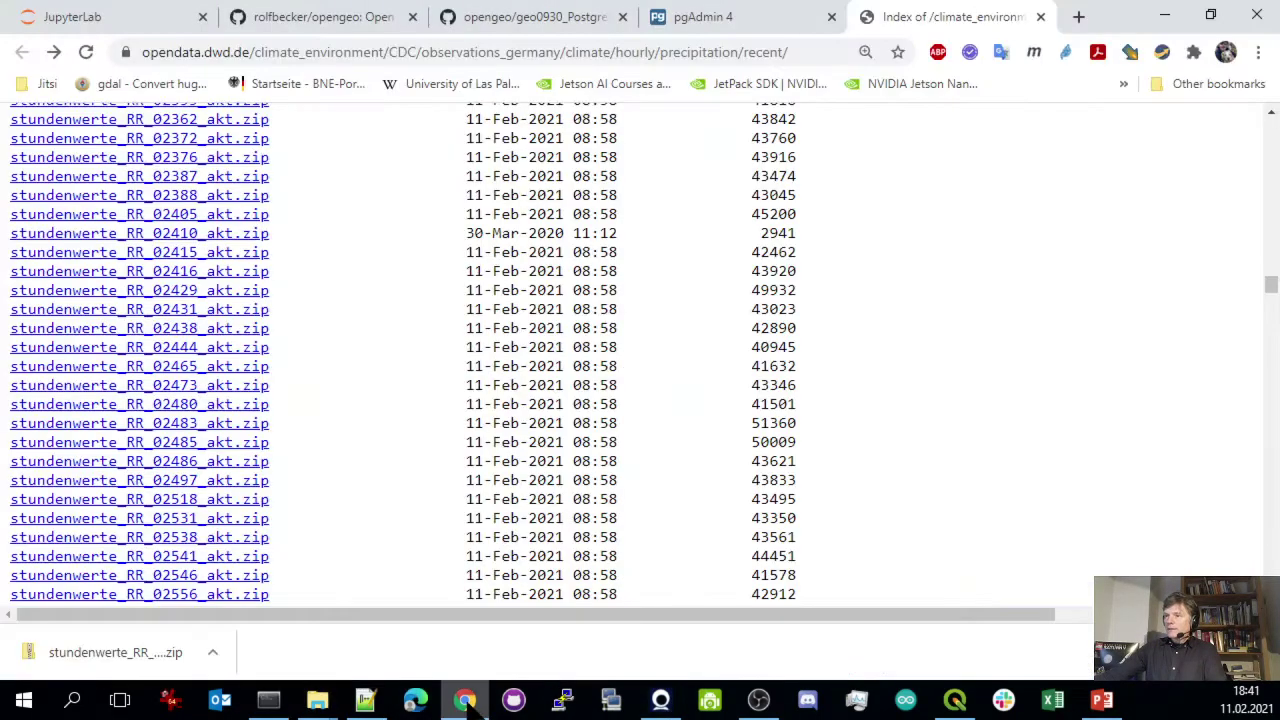
{"action": "scroll", "coordinate": [414, 300], "scroll_direction": "up", "scroll_amount": 12}
{"action": "scroll", "coordinate": [400, 334], "scroll_direction": "down", "scroll_amount": 16}
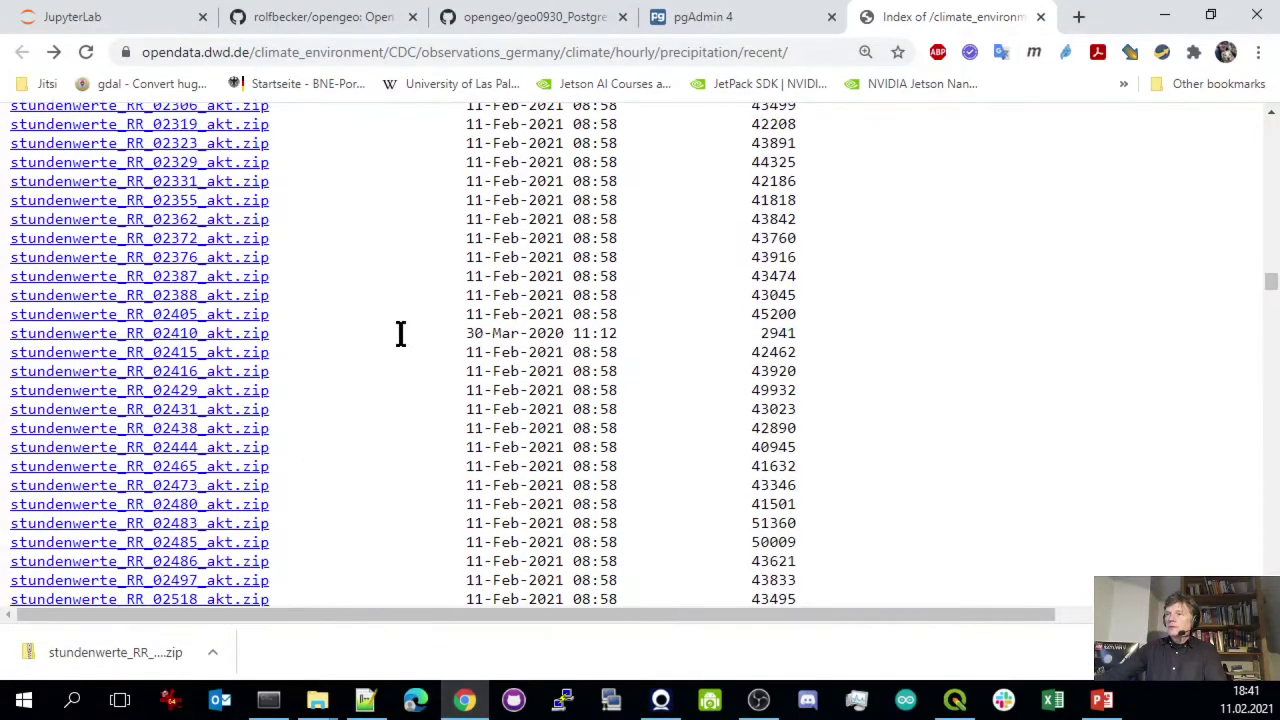
{"action": "scroll", "coordinate": [330, 470], "scroll_direction": "up", "scroll_amount": 15}
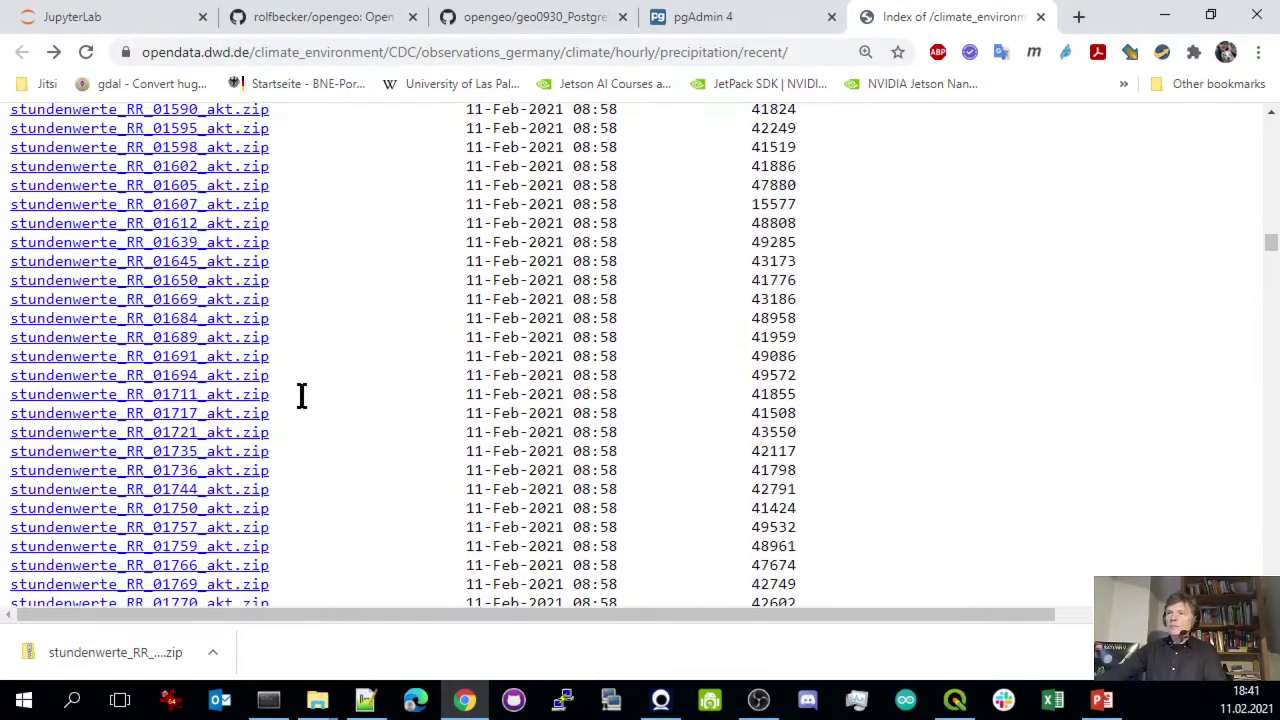
{"action": "scroll", "coordinate": [330, 385], "scroll_direction": "up", "scroll_amount": 7}
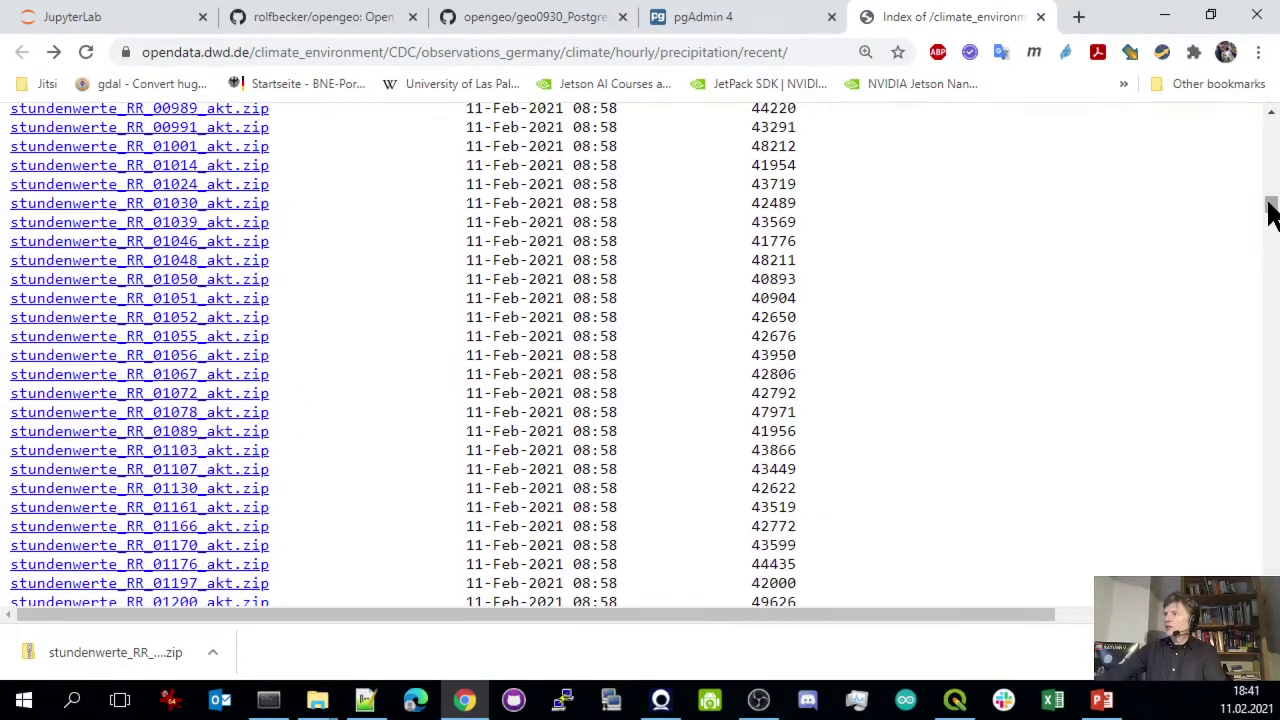
{"action": "left_click_drag", "start_coordinate": [1271, 214], "coordinate": [1271, 122]}
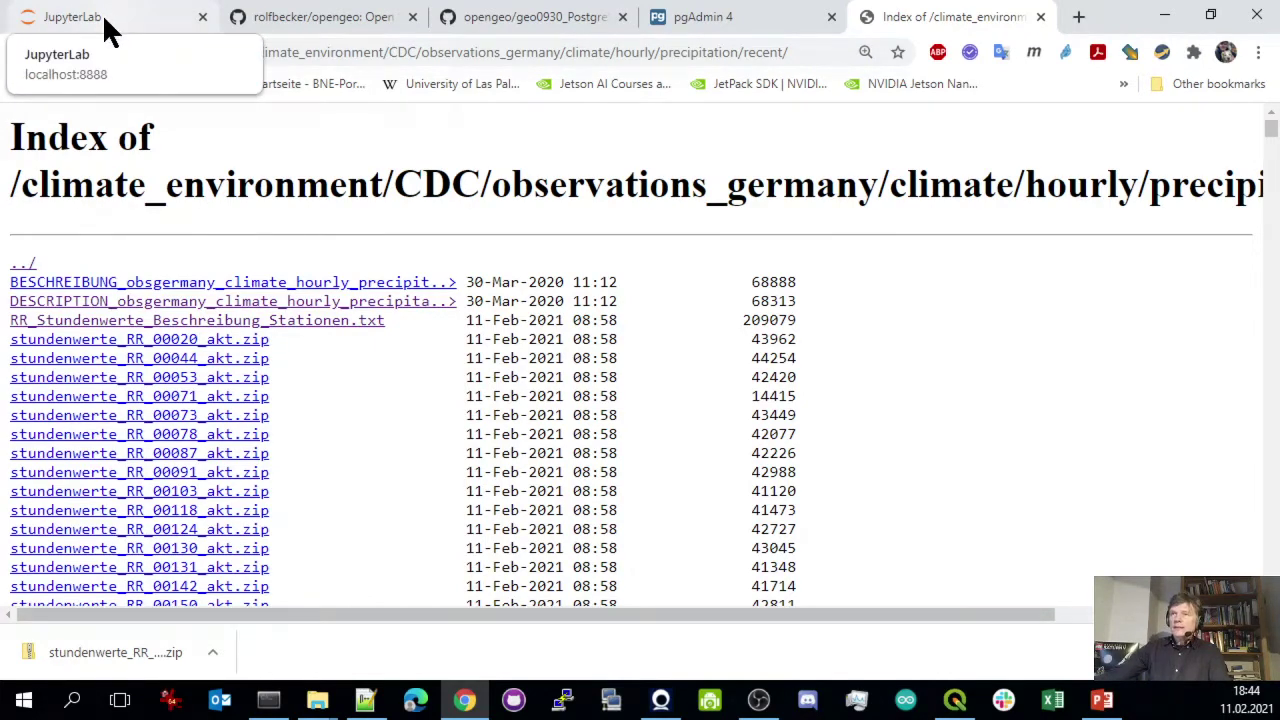
Switch to PowerPoint and present the "DWD Data in PostGIS/QGIS – Outline" slide full screen
{"action": "left_click", "coordinate": [1101, 700]}
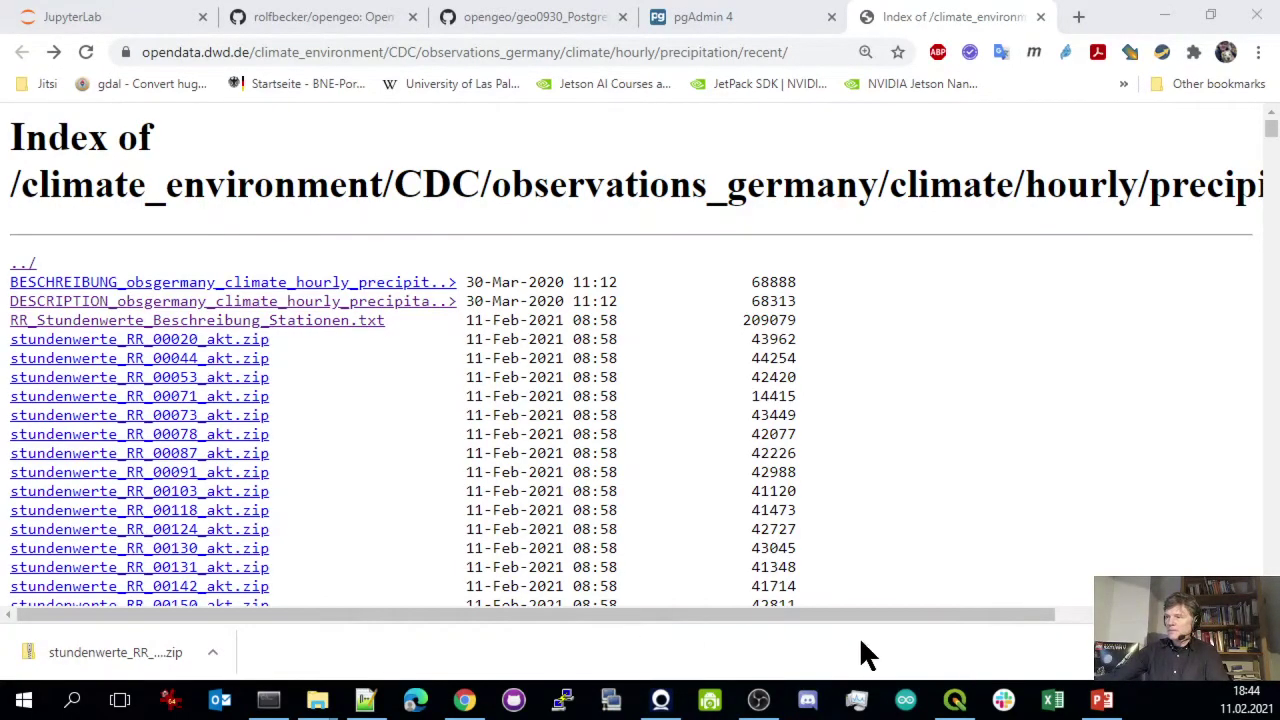
{"action": "left_click", "coordinate": [1101, 699]}
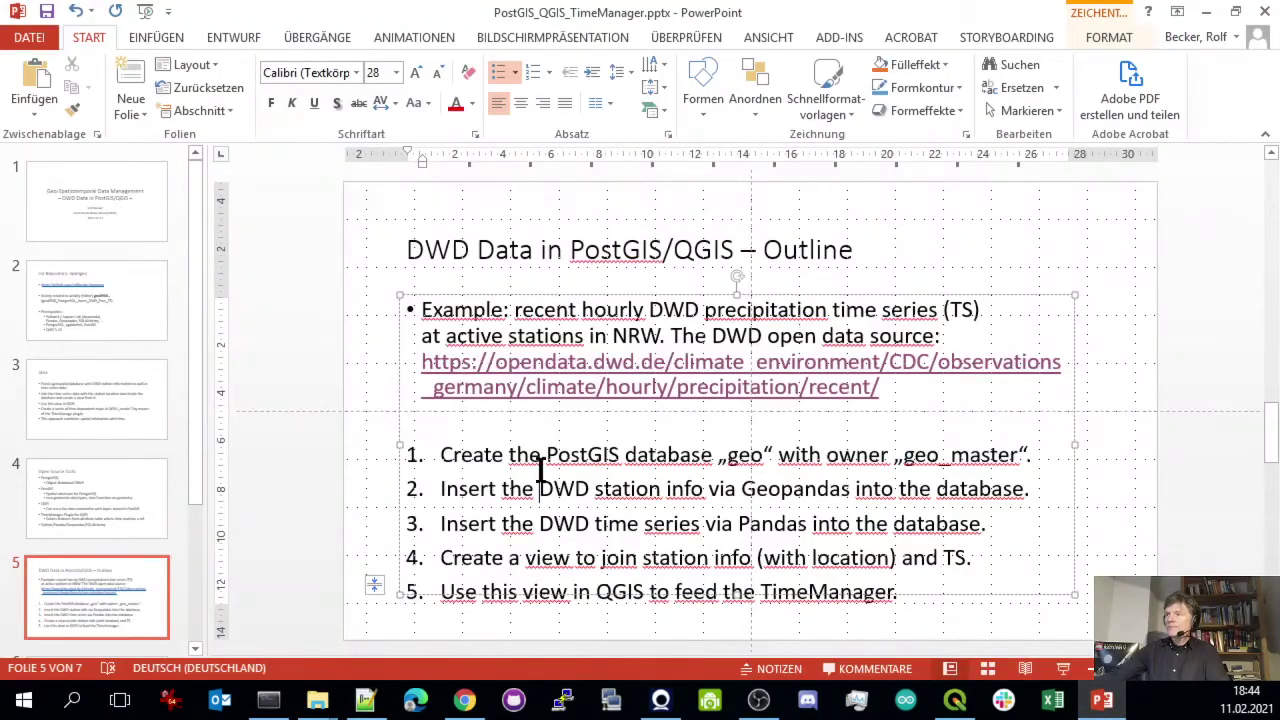
{"action": "key", "text": "shift+F5"}
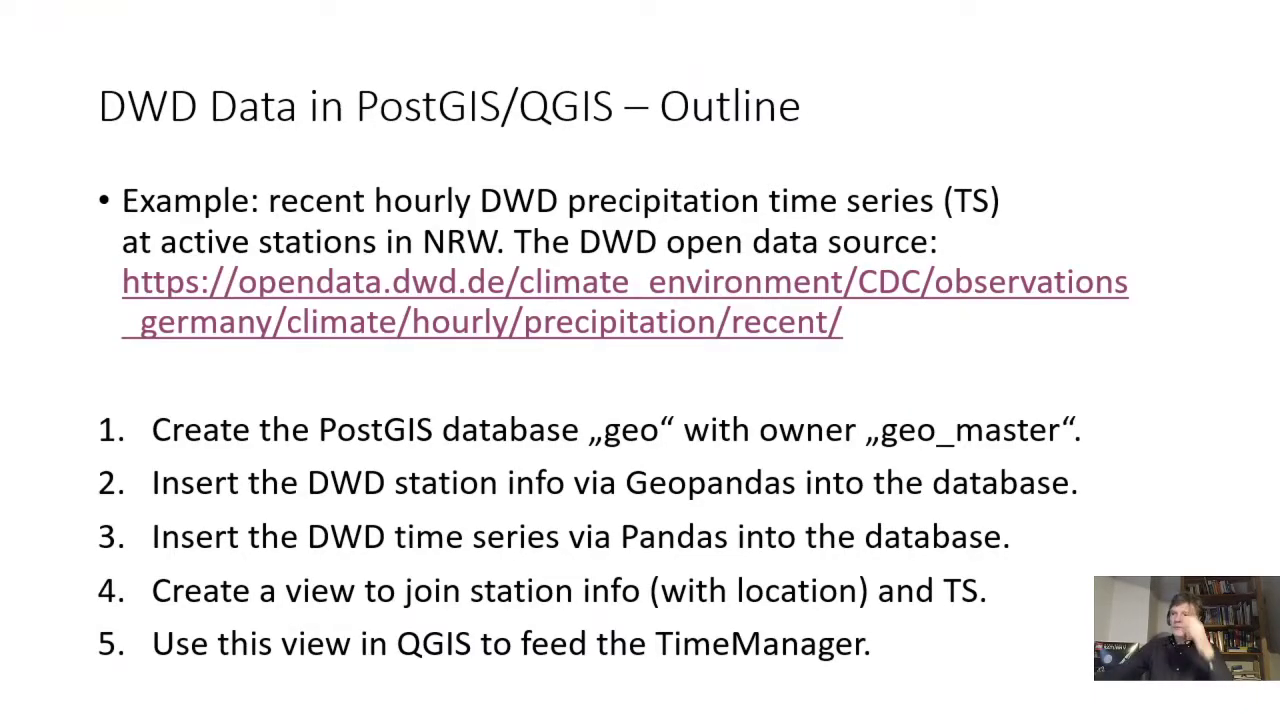
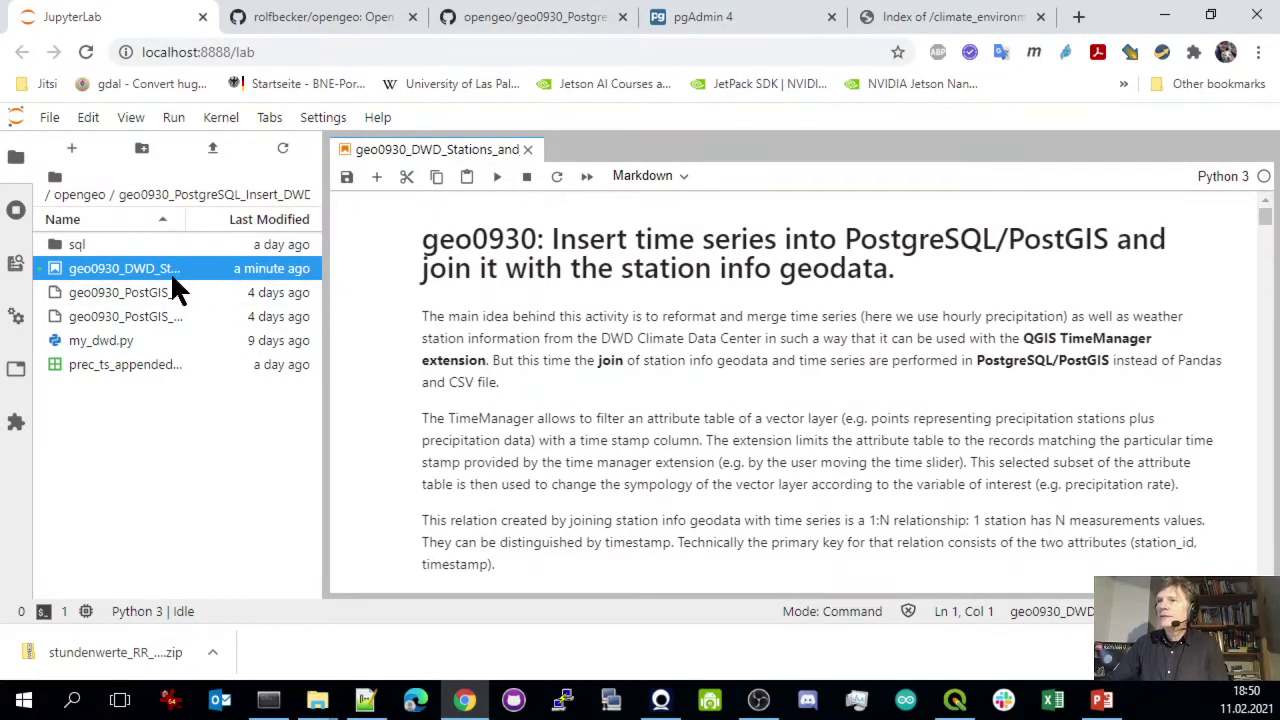
Switch from JupyterLab to pgAdmin and select the Local PostgreSQL 13 server
{"action": "mouse_move", "coordinate": [94, 262]}
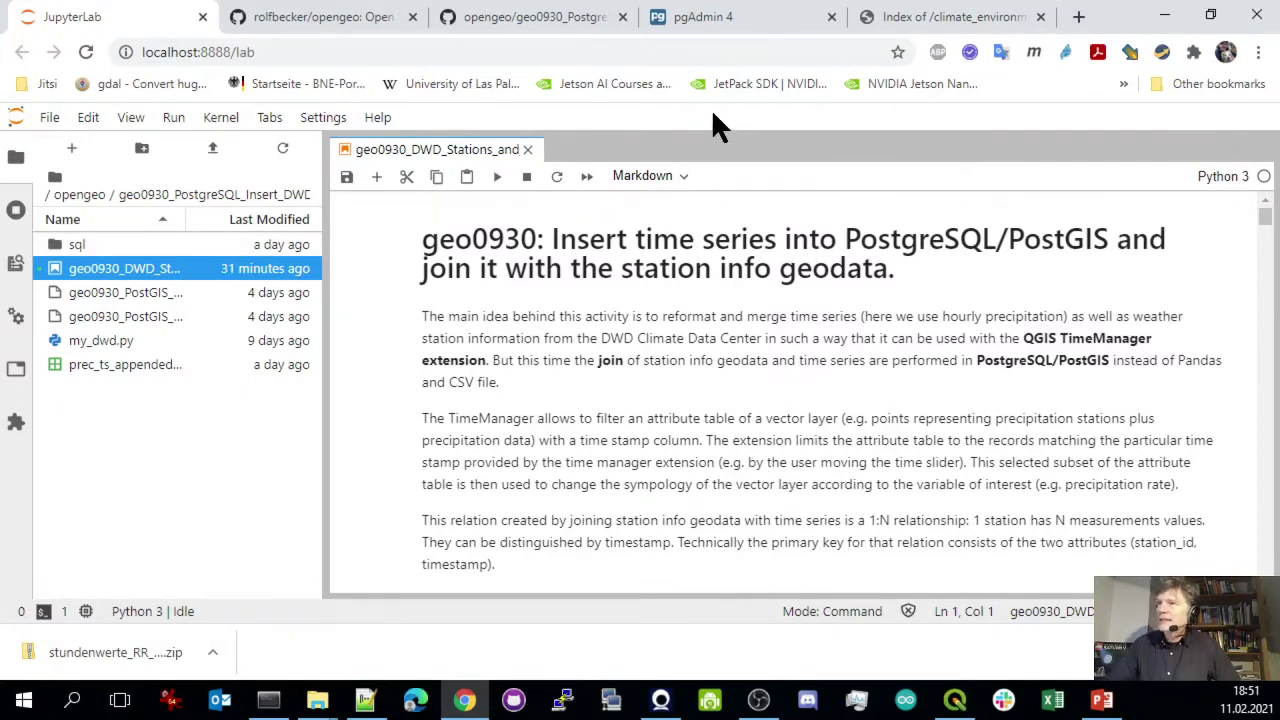
{"action": "left_click", "coordinate": [704, 24]}
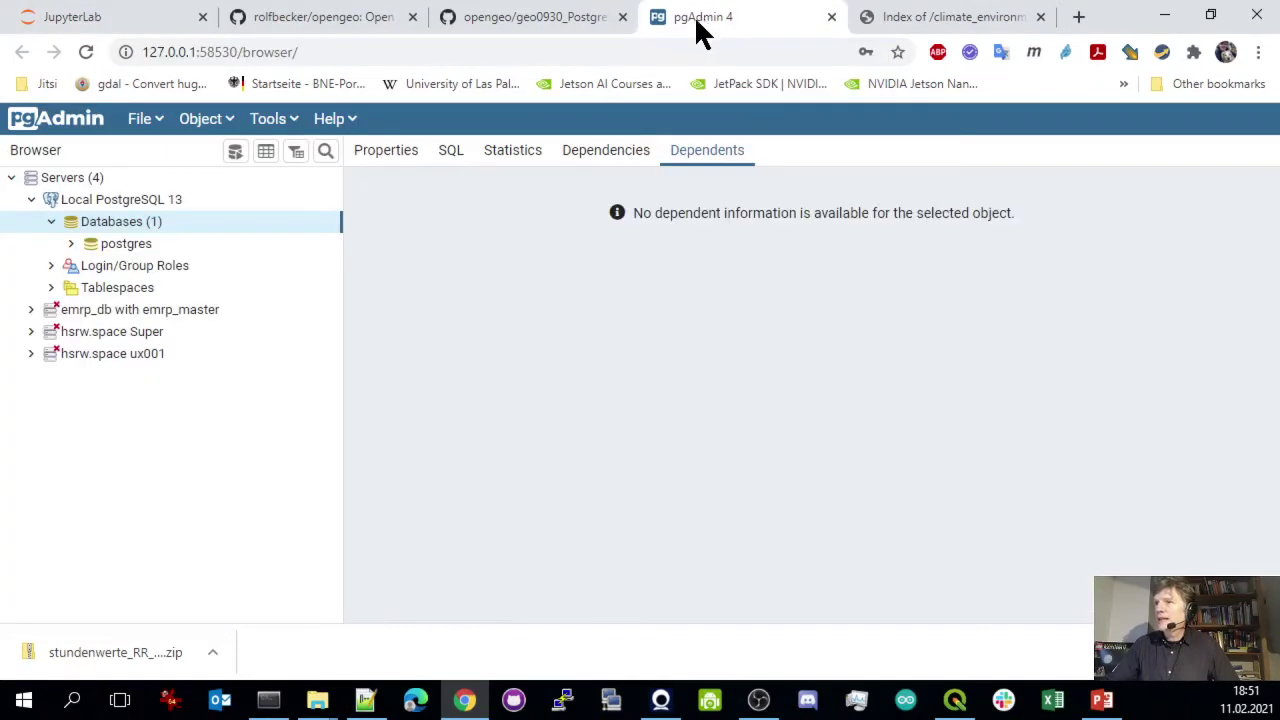
{"action": "left_click", "coordinate": [130, 200]}
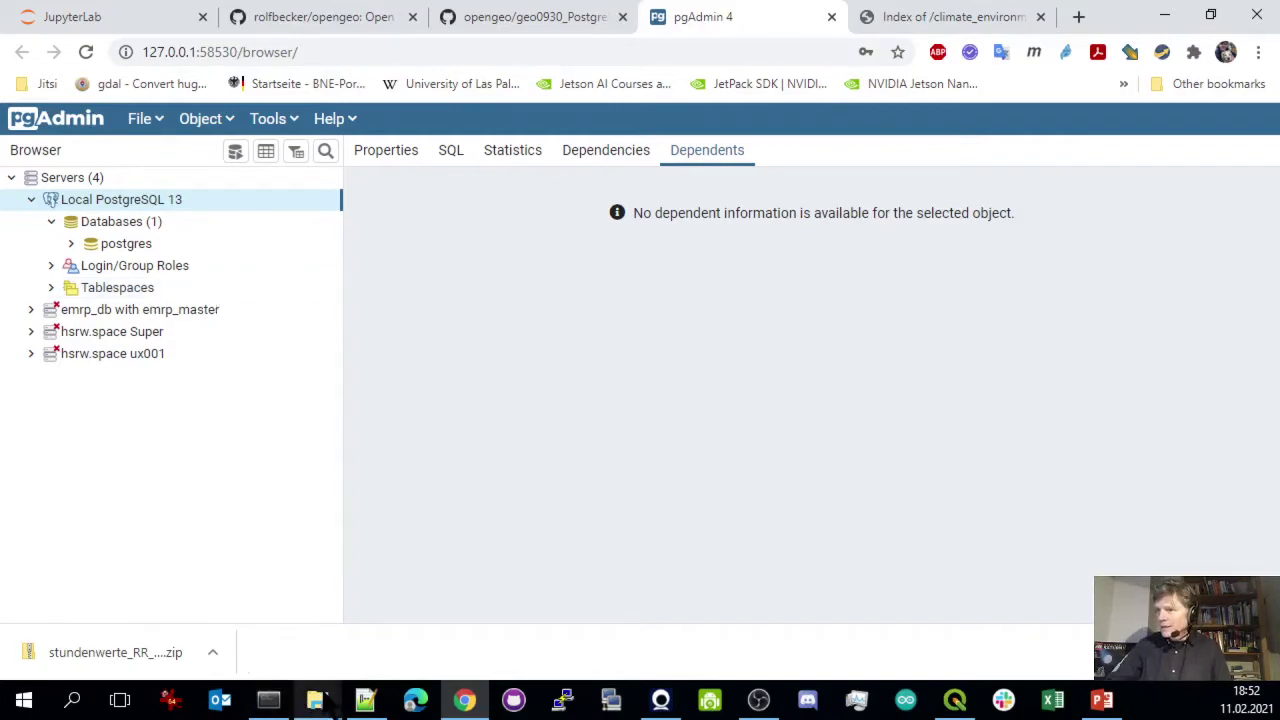
Show the sql folder of geo0930_PostgreSQL_Insert_DWD_Prec_TS in File Explorer and point out 010_create_database_geo_create_role_001.sql
{"action": "mouse_move", "coordinate": [317, 700]}
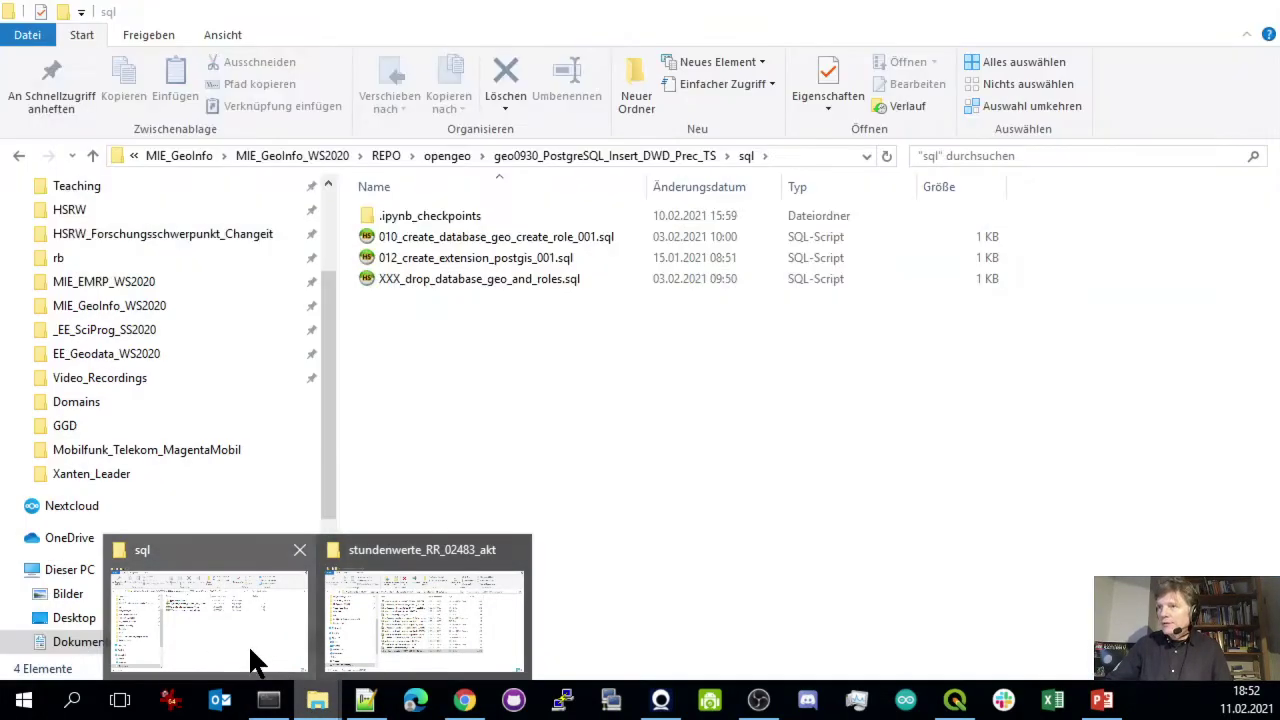
{"action": "left_click", "coordinate": [248, 644]}
{"action": "left_click", "coordinate": [555, 240]}
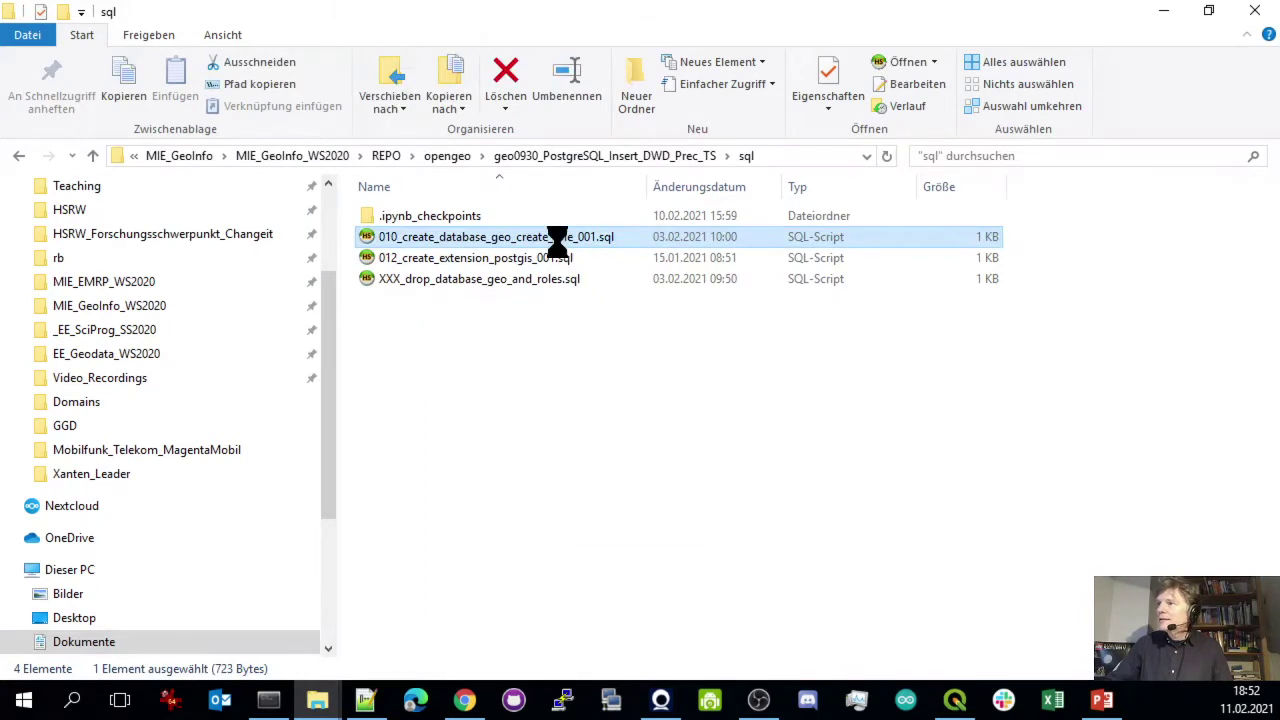
{"action": "right_click", "coordinate": [555, 242]}
{"action": "left_click", "coordinate": [500, 378]}
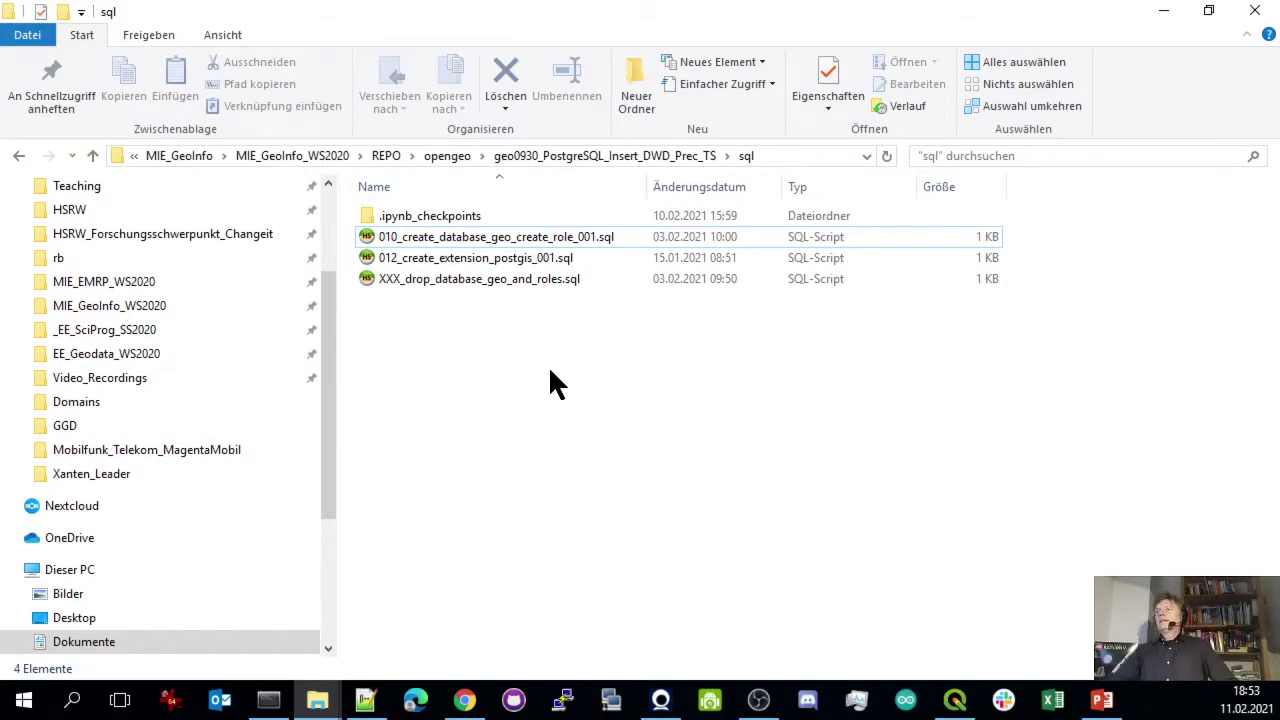
Return to Chrome and review the files in the geo0930_PostgreSQL_Insert_DWD_Prec_TS folder on GitHub
{"action": "left_click", "coordinate": [470, 704]}
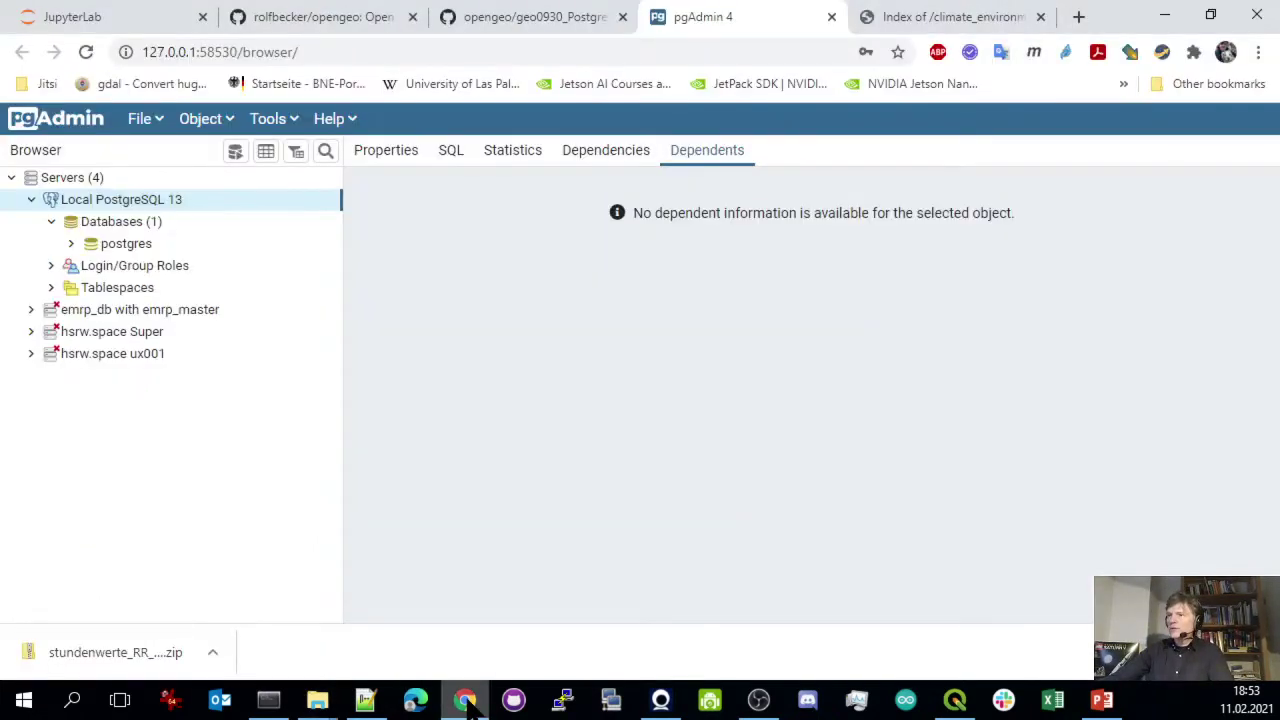
{"action": "left_click", "coordinate": [303, 22]}
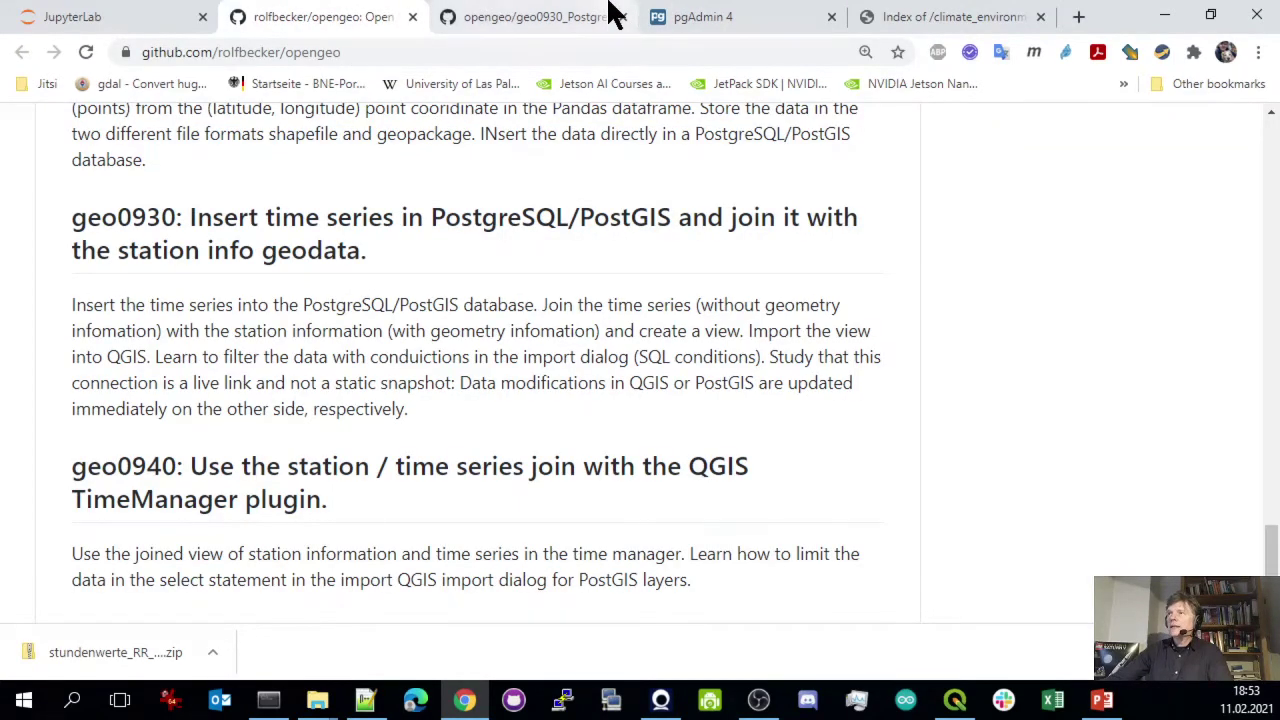
{"action": "left_click", "coordinate": [510, 28]}
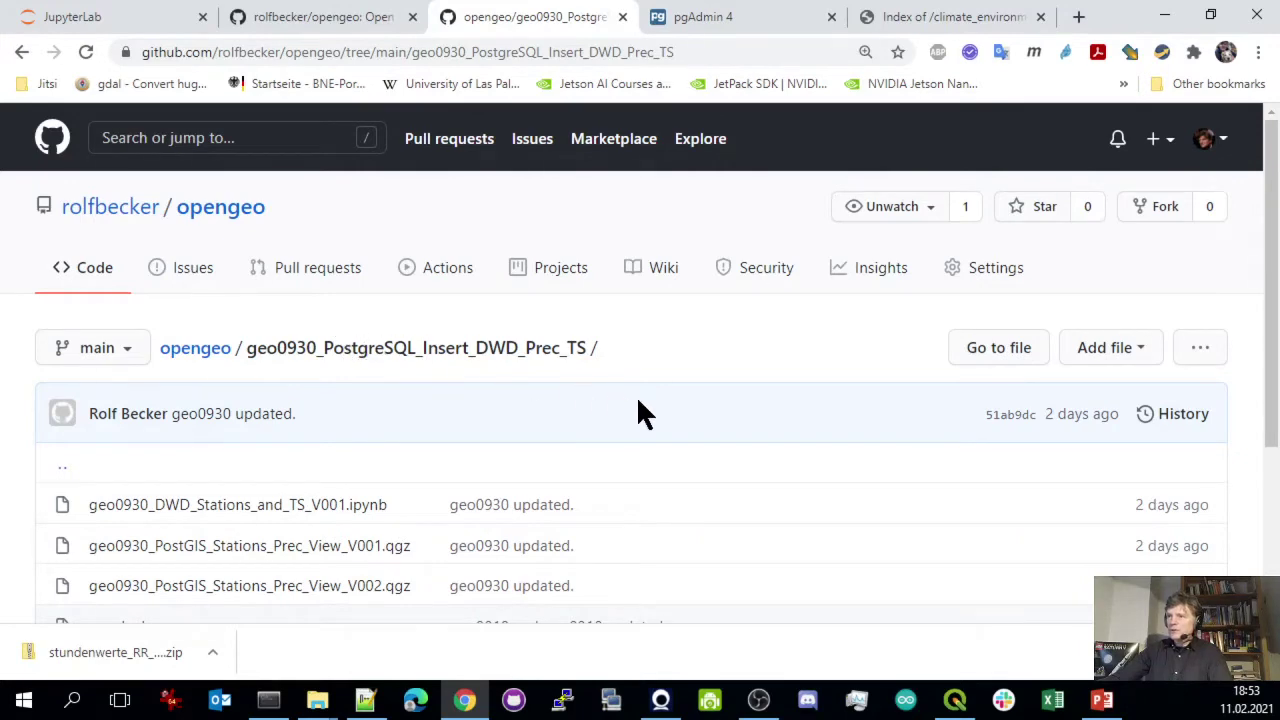
{"action": "scroll", "coordinate": [637, 401], "scroll_direction": "down", "scroll_amount": 1}
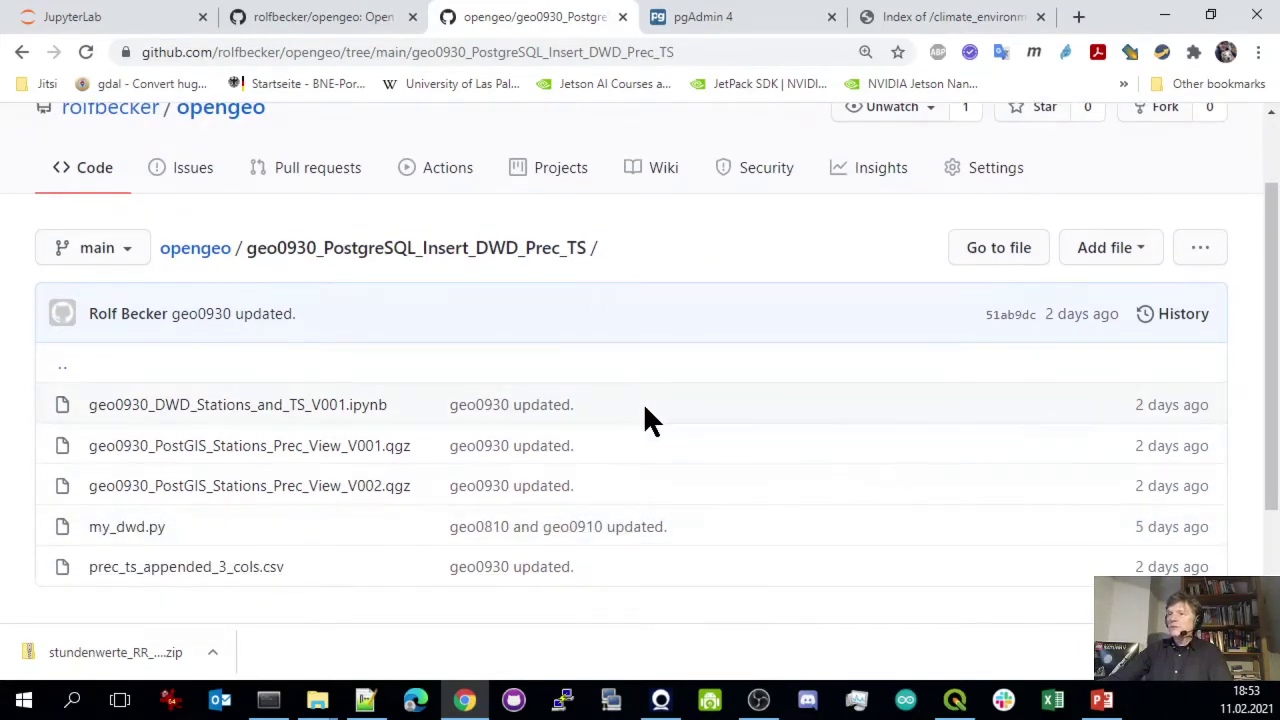
{"action": "scroll", "coordinate": [651, 406], "scroll_direction": "down", "scroll_amount": 2}
{"action": "scroll", "coordinate": [651, 406], "scroll_direction": "up", "scroll_amount": 2}
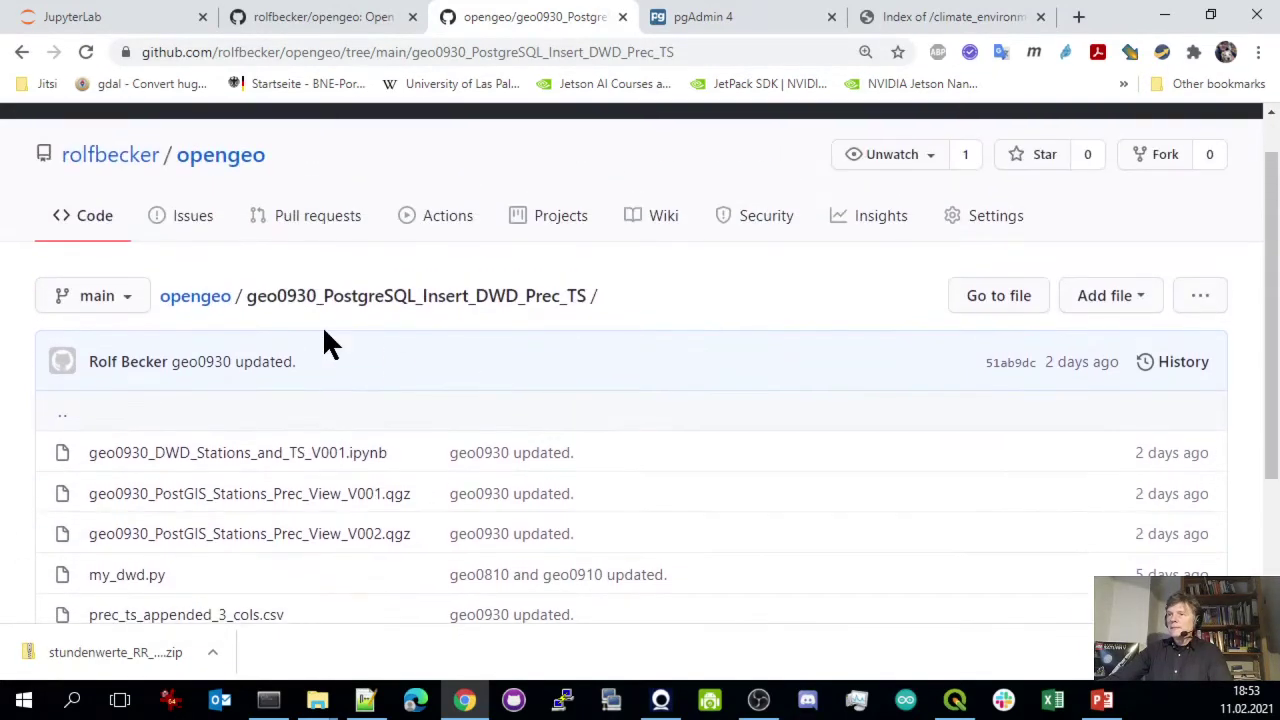
Go up to the opengeo repository root, then reopen its geo0930_PostgreSQL_Insert_DWD_Prec_TS folder and check the file list
{"action": "left_click", "coordinate": [198, 298]}
{"action": "scroll", "coordinate": [592, 395], "scroll_direction": "down", "scroll_amount": 3}
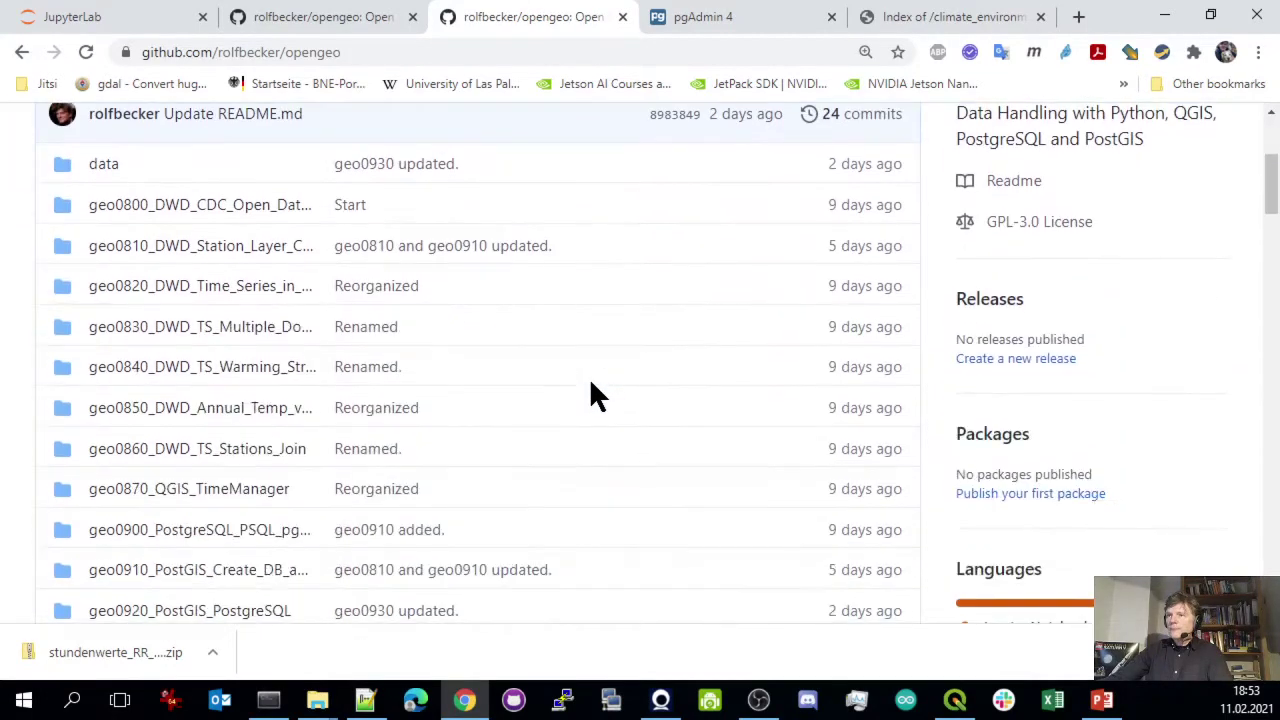
{"action": "scroll", "coordinate": [590, 394], "scroll_direction": "down", "scroll_amount": 4}
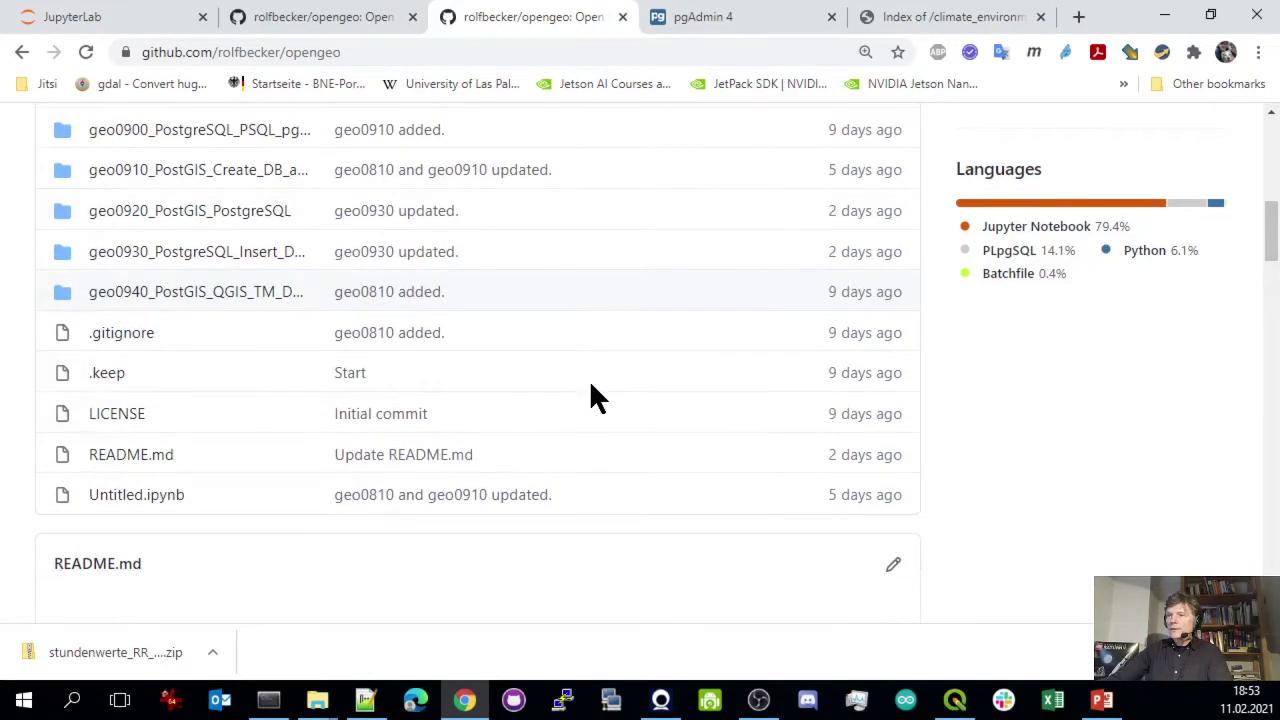
{"action": "left_click", "coordinate": [245, 262]}
{"action": "scroll", "coordinate": [603, 300], "scroll_direction": "down", "scroll_amount": 3}
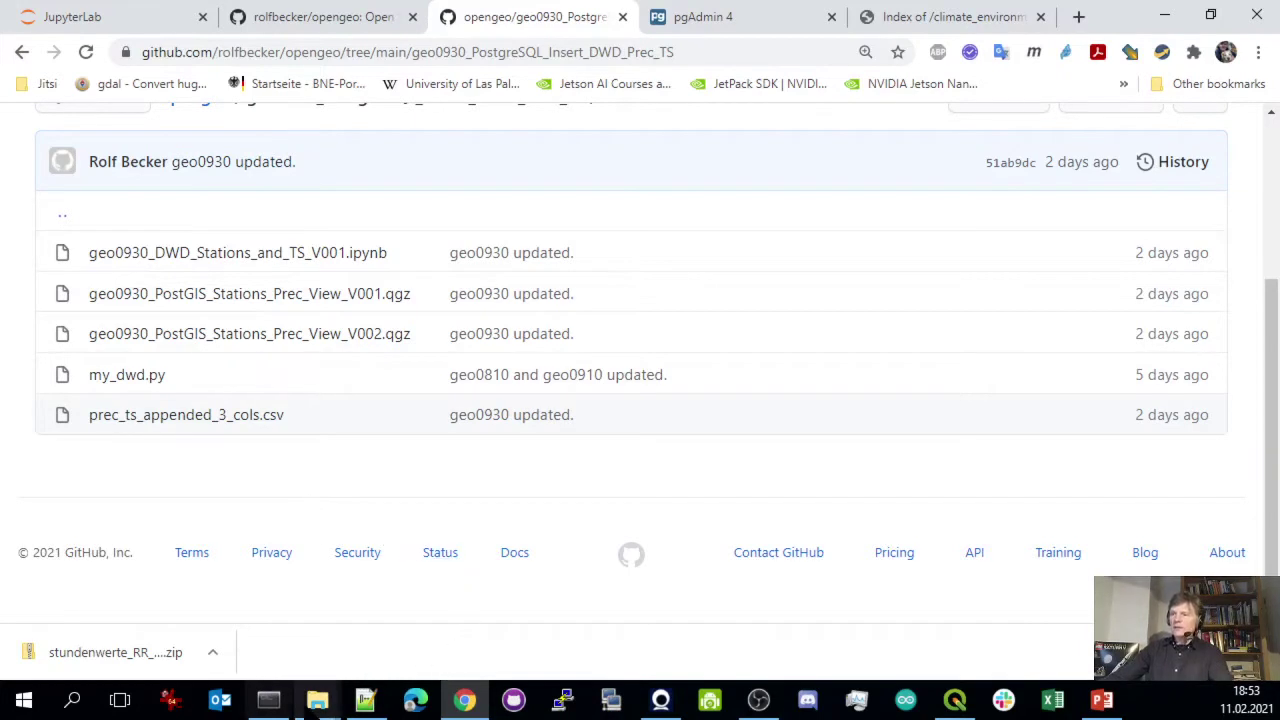
Open 010_create_database_geo_create_role_001.sql from the local sql folder in Notepad++
{"action": "mouse_move", "coordinate": [317, 699]}
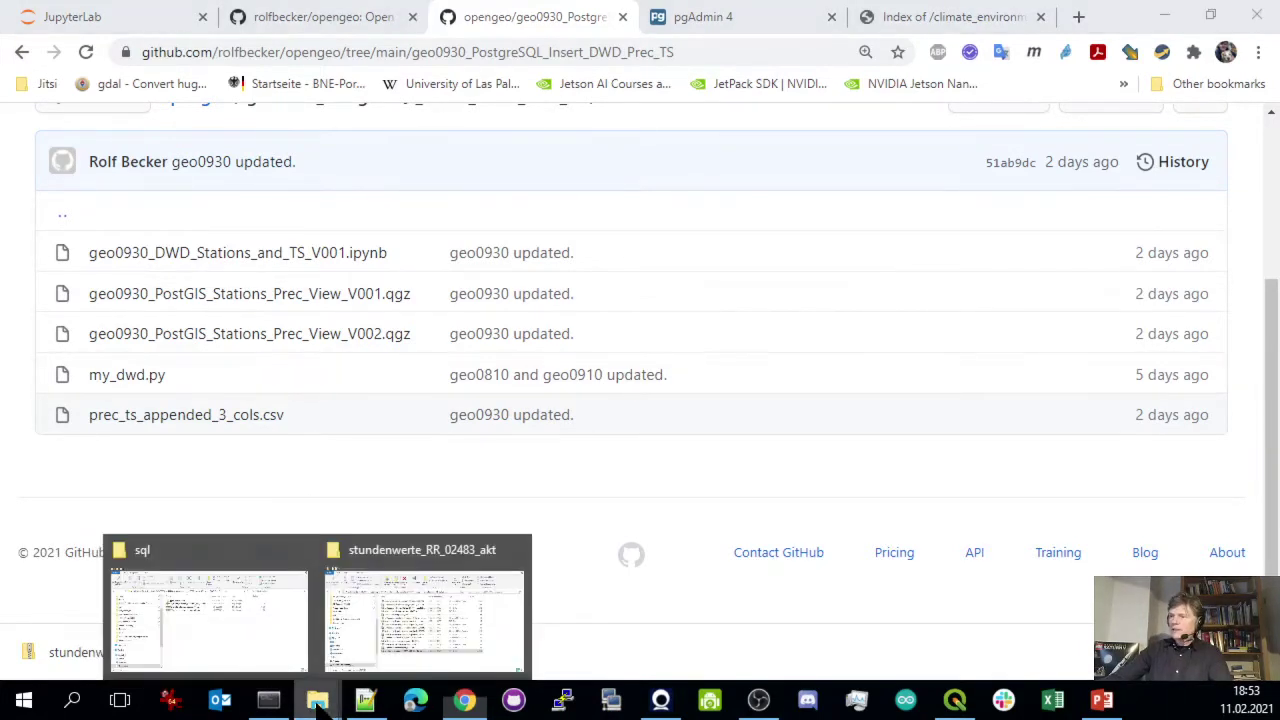
{"action": "left_click", "coordinate": [200, 641]}
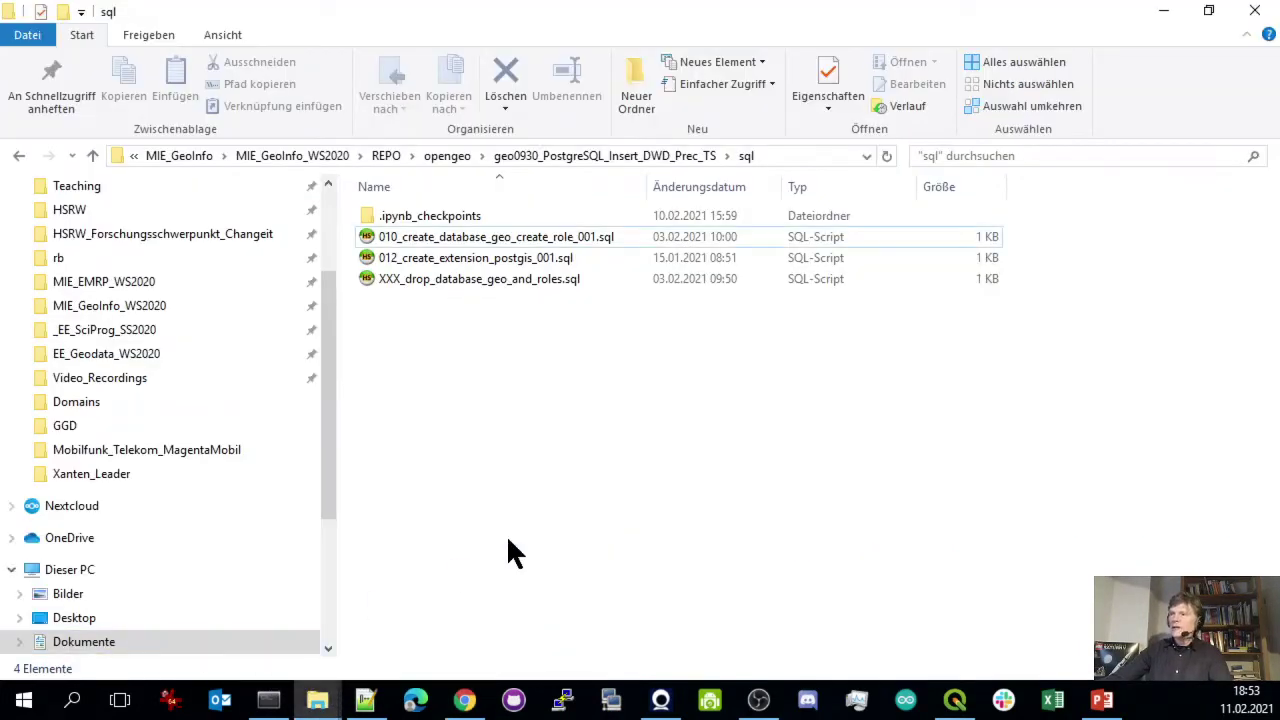
{"action": "right_click", "coordinate": [485, 241]}
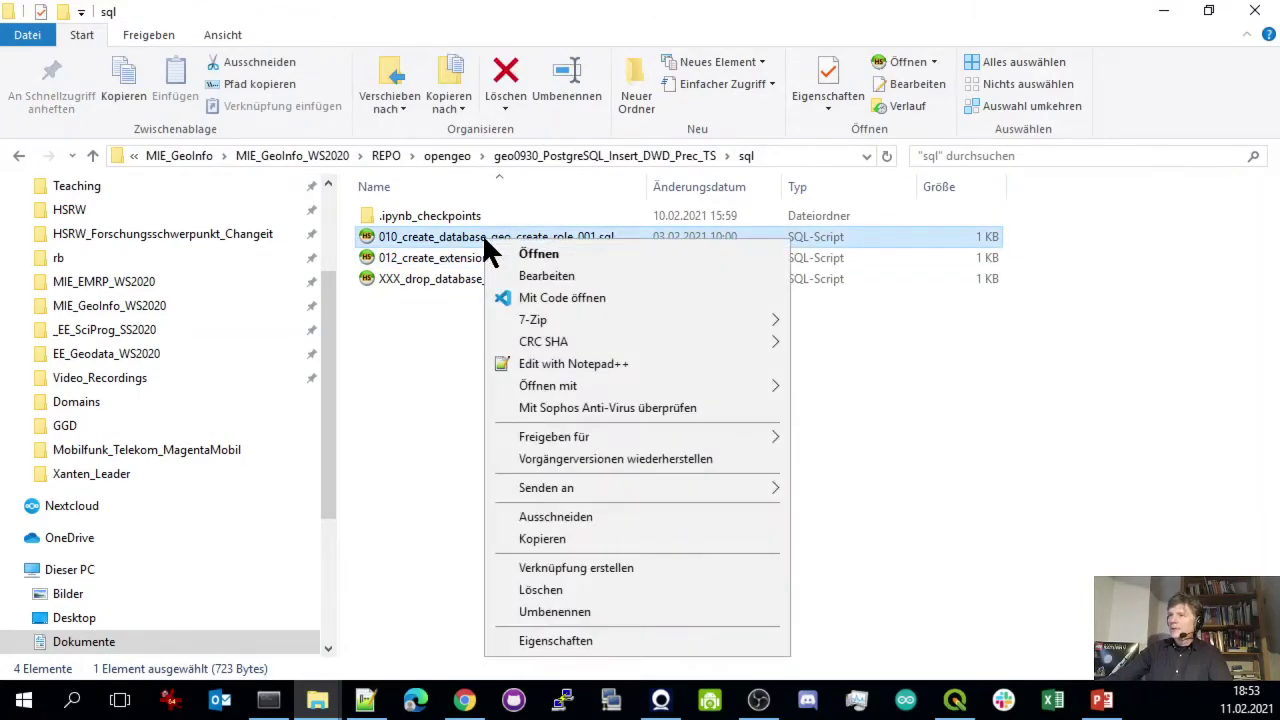
{"action": "left_click", "coordinate": [548, 365]}
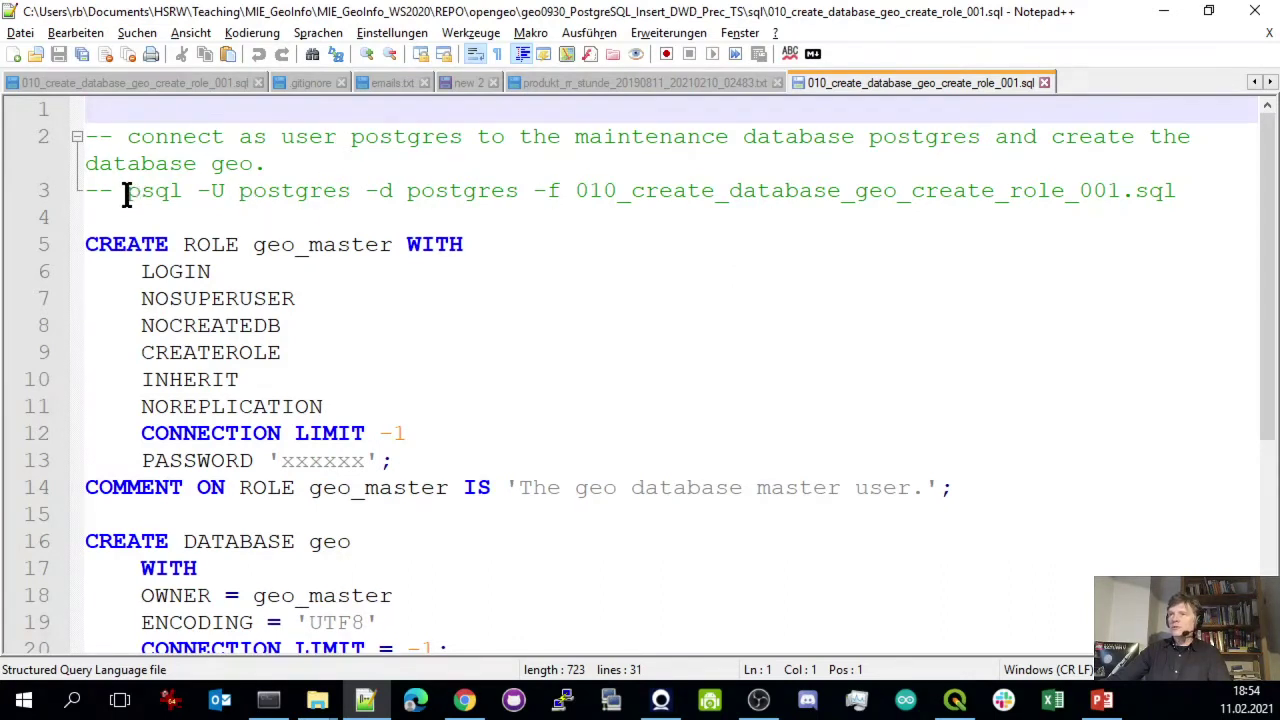
Examine the psql call with its -U, -d and -f options and the script's role and database creation statements
{"action": "left_click_drag", "start_coordinate": [126, 193], "coordinate": [194, 196]}
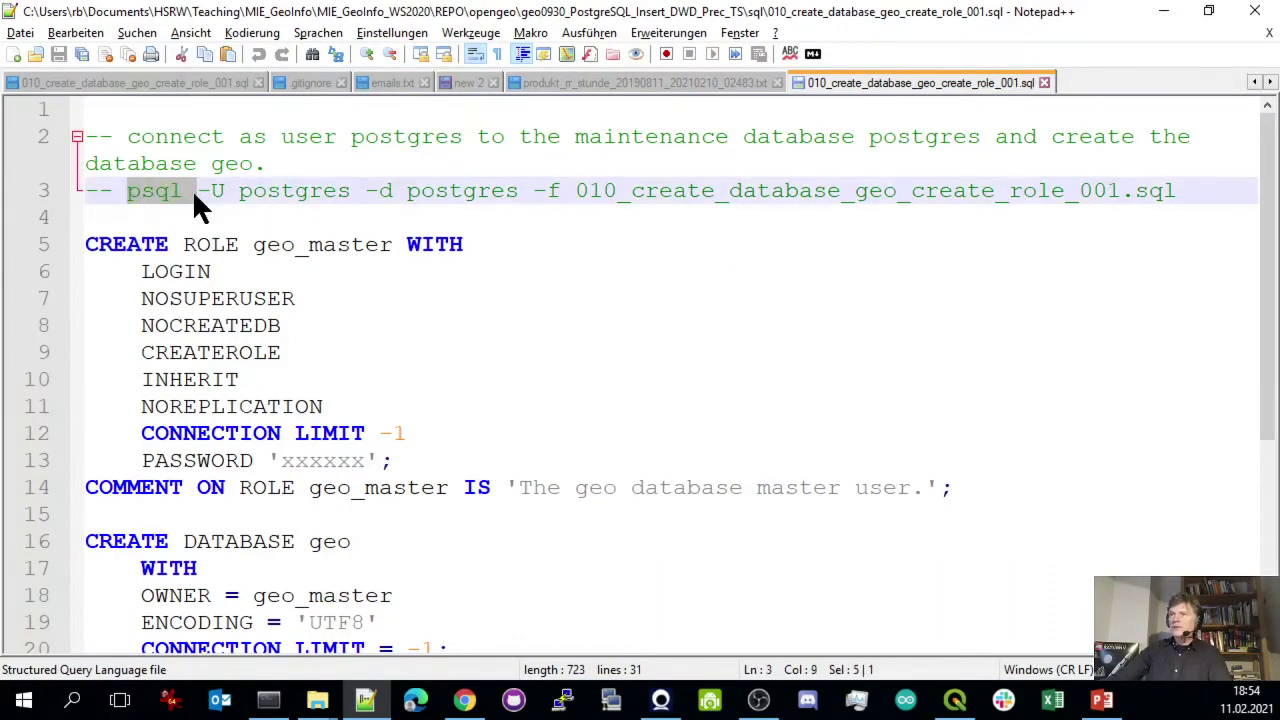
{"action": "left_click", "coordinate": [210, 194]}
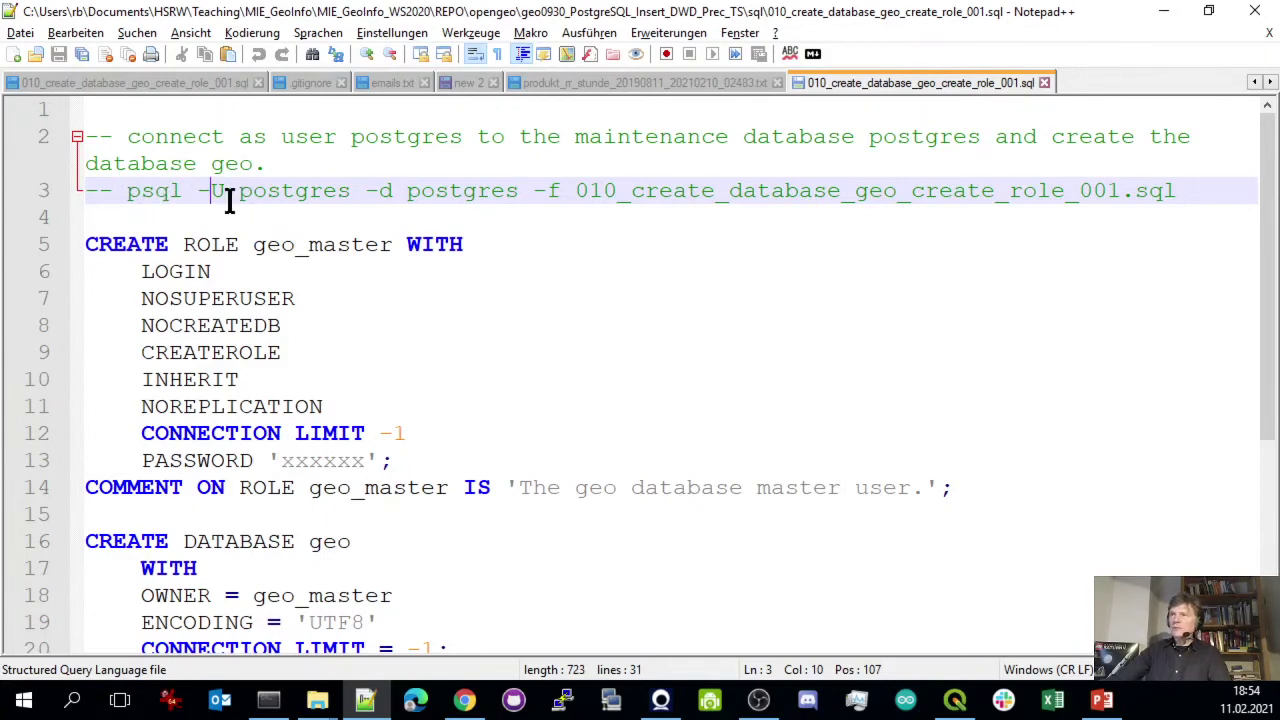
{"action": "left_click_drag", "start_coordinate": [199, 190], "coordinate": [345, 193]}
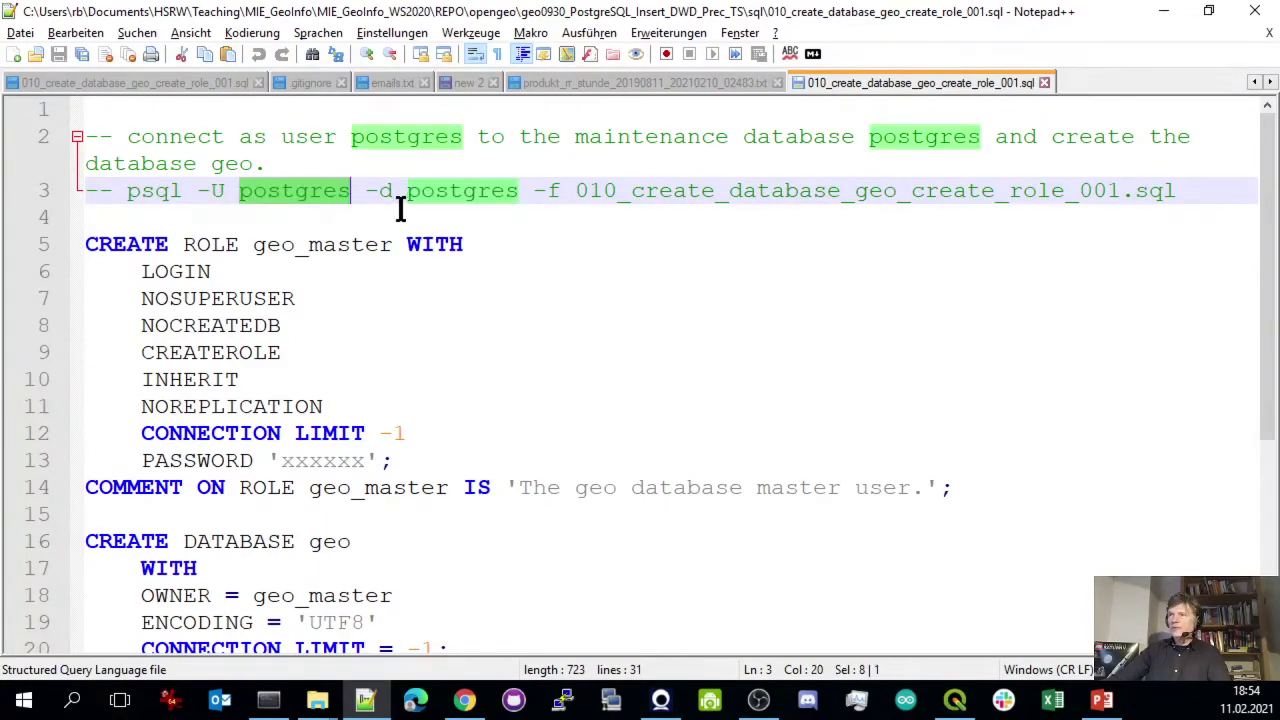
{"action": "left_click", "coordinate": [448, 190]}
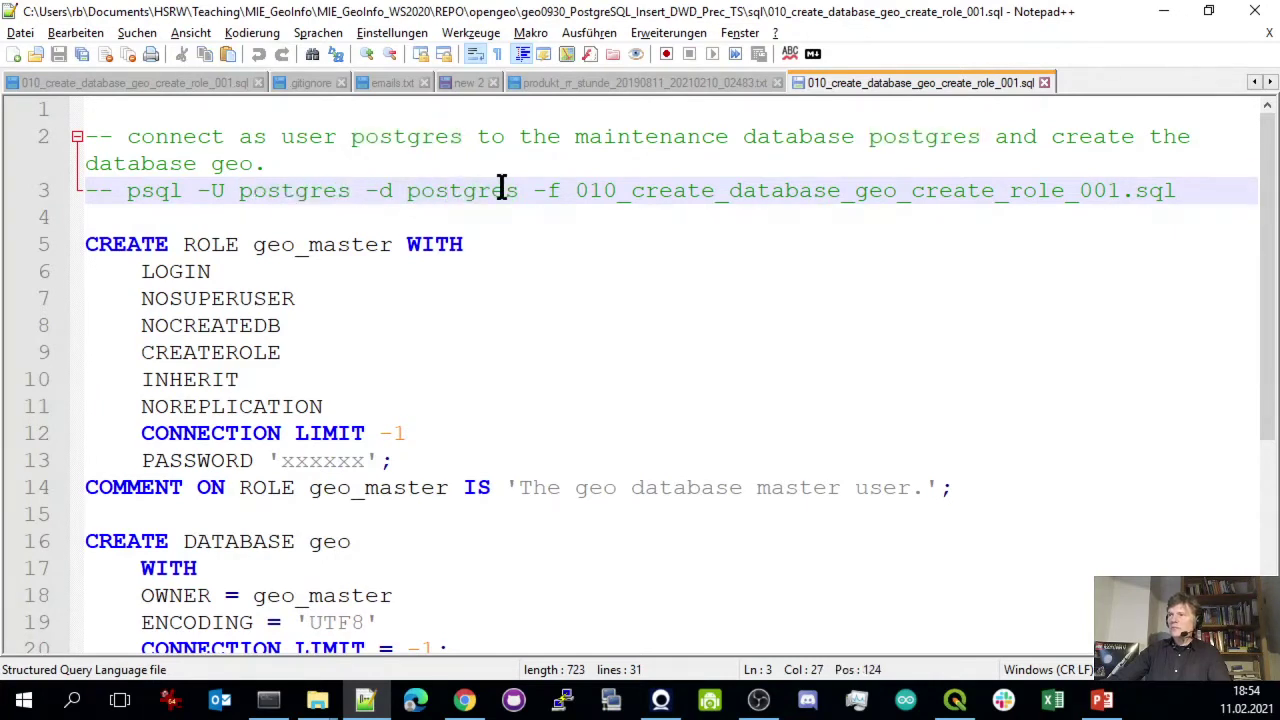
{"action": "left_click_drag", "start_coordinate": [534, 193], "coordinate": [580, 195]}
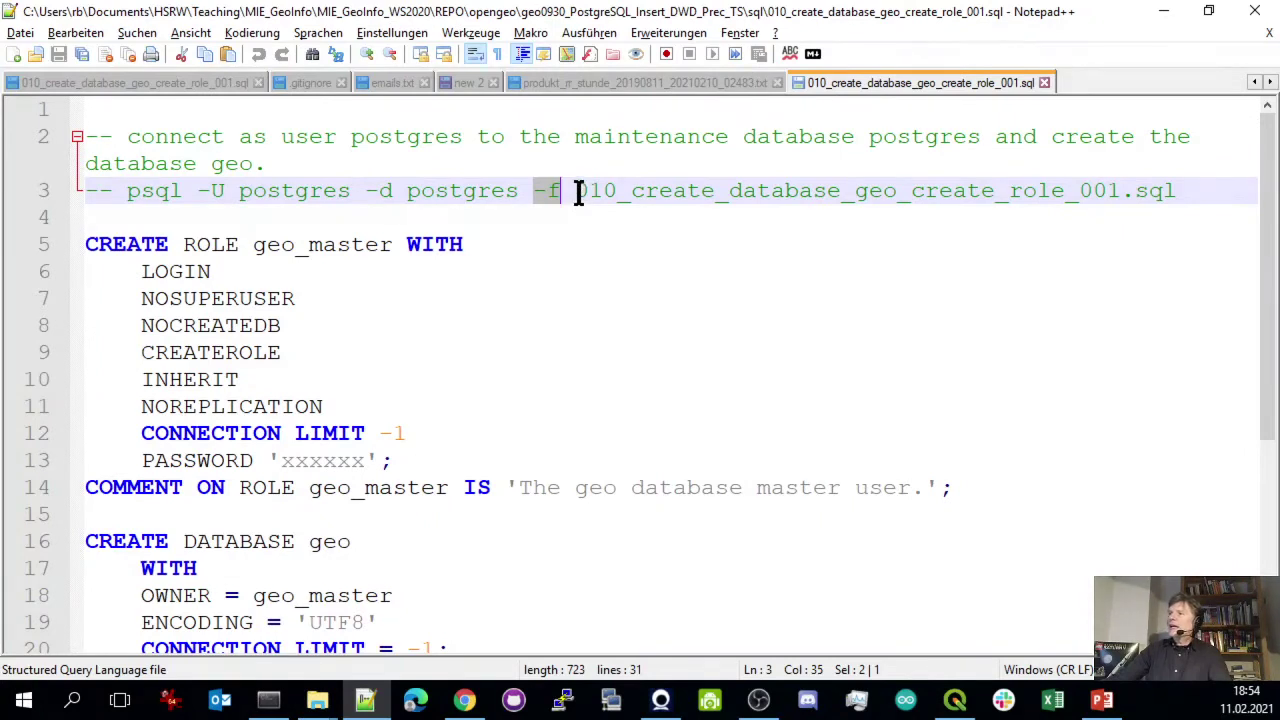
{"action": "left_click", "coordinate": [578, 190]}
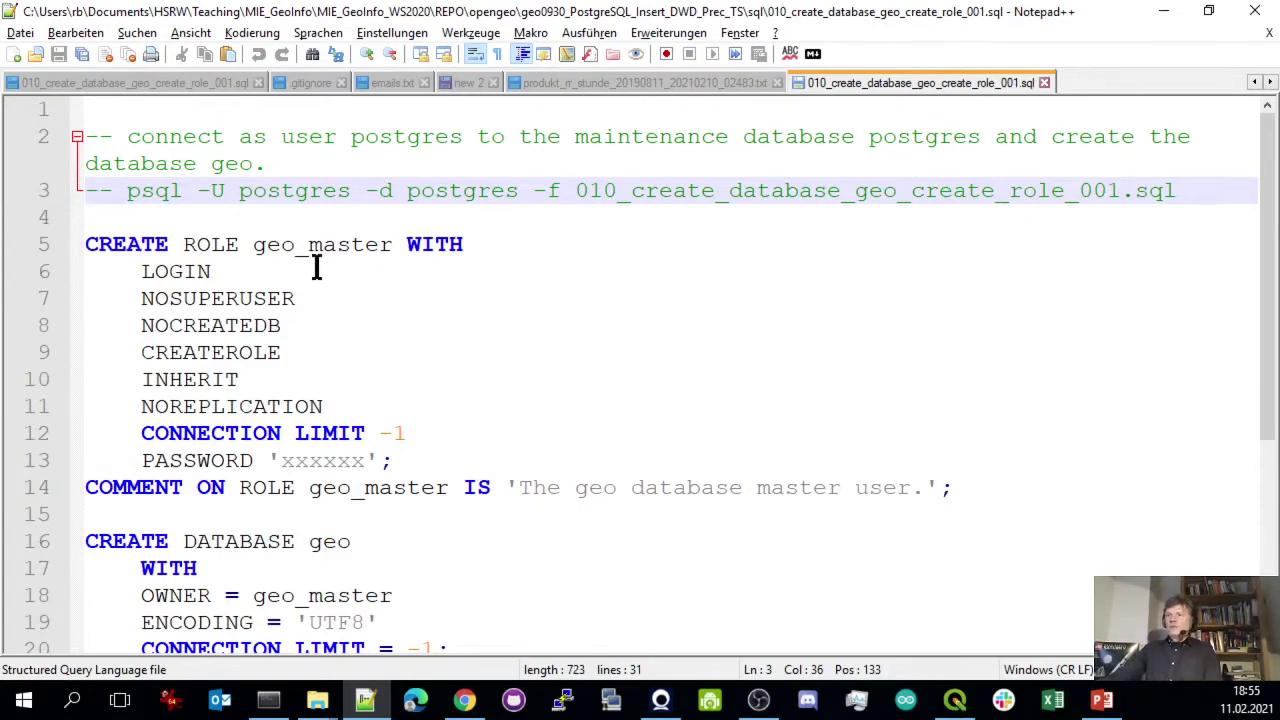
{"action": "scroll", "coordinate": [457, 308], "scroll_direction": "down", "scroll_amount": 1}
{"action": "scroll", "coordinate": [460, 304], "scroll_direction": "down", "scroll_amount": 1}
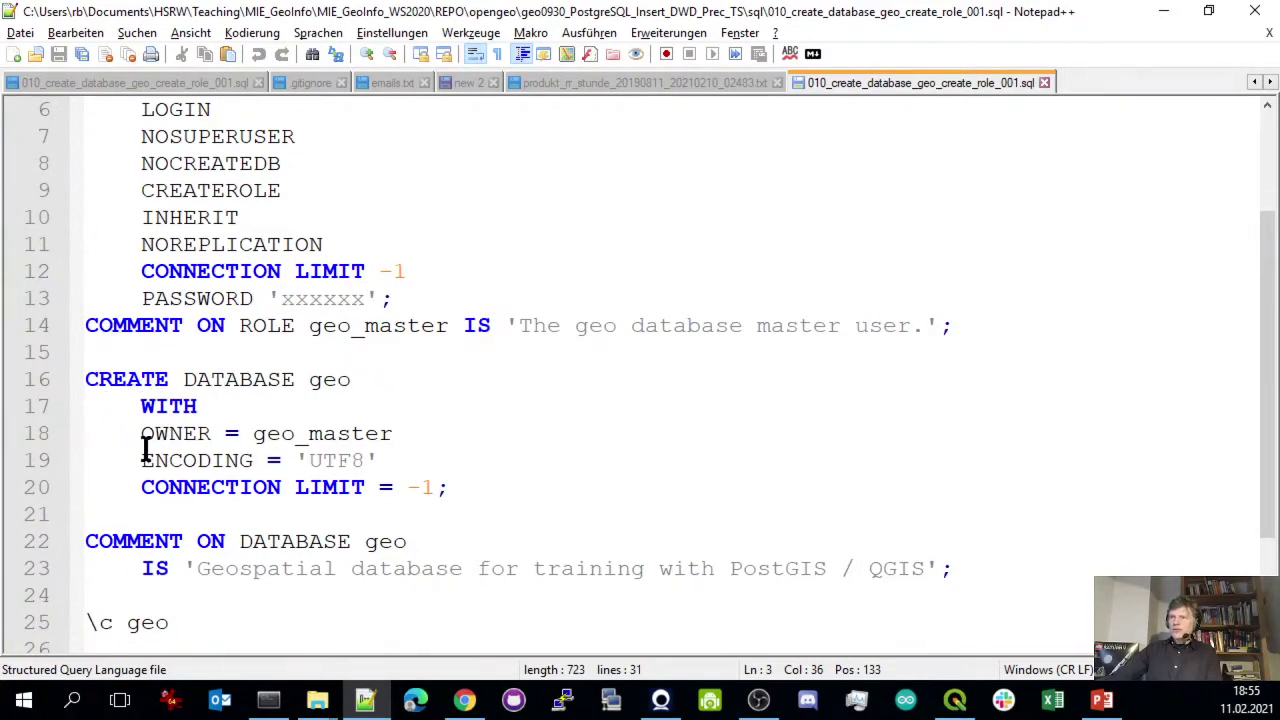
Examine the OWNER = geo_master setting in the CREATE DATABASE geo statement
{"action": "left_click_drag", "start_coordinate": [141, 433], "coordinate": [429, 438]}
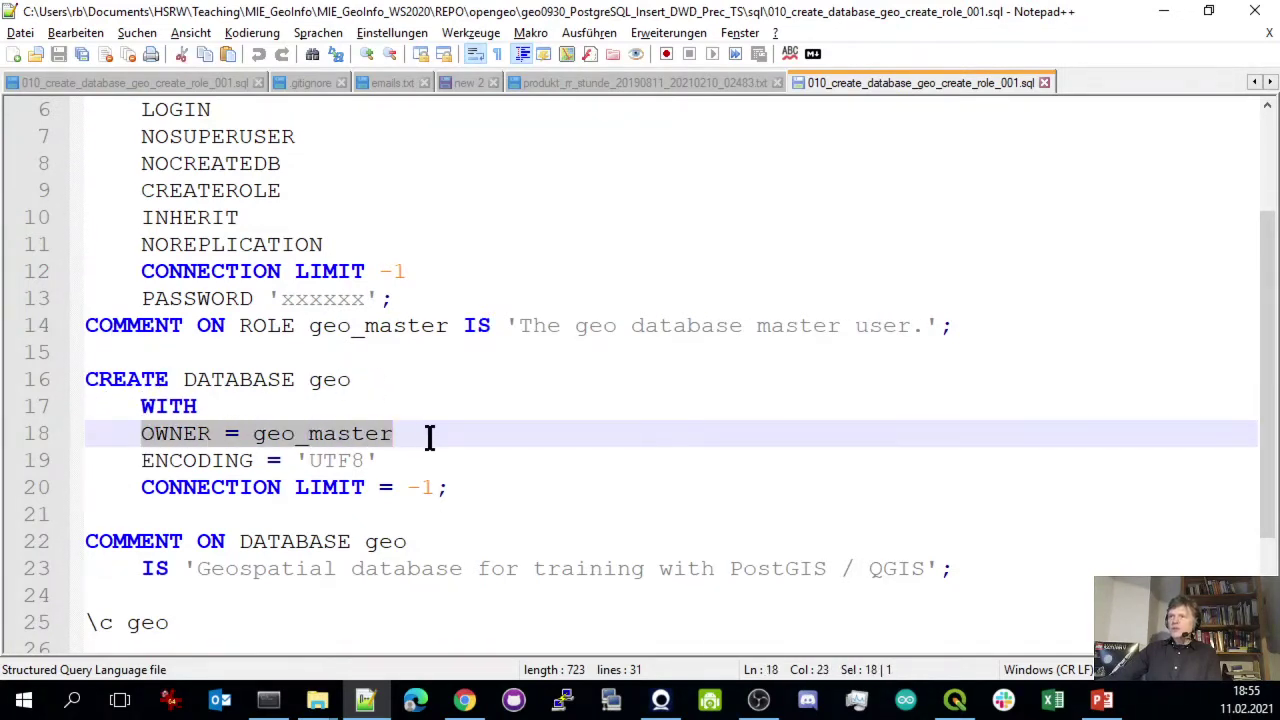
{"action": "left_click", "coordinate": [300, 447]}
{"action": "left_click_drag", "start_coordinate": [252, 433], "coordinate": [396, 433]}
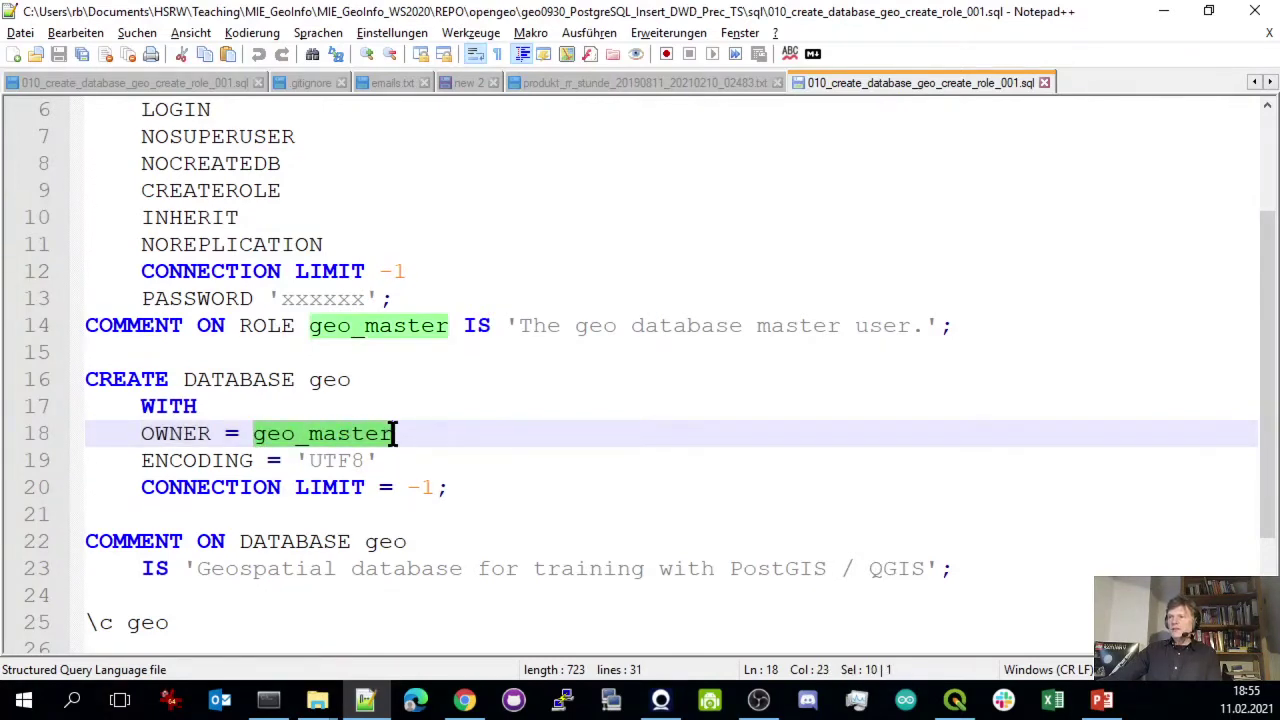
{"action": "left_click", "coordinate": [295, 434]}
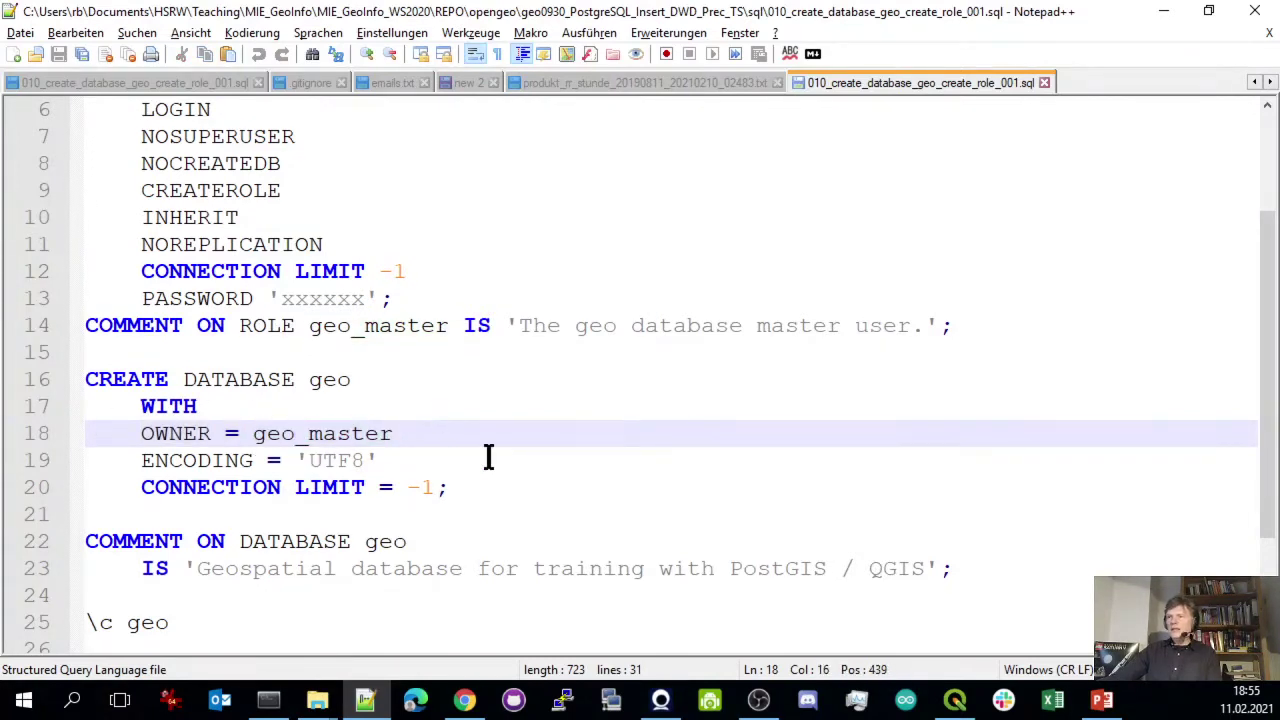
Examine the CREATE ROLE geo_master statement's attributes one by one, from LOGIN through NOREPLICATION to the PASSWORD clause
{"action": "scroll", "coordinate": [581, 476], "scroll_direction": "up", "scroll_amount": 2}
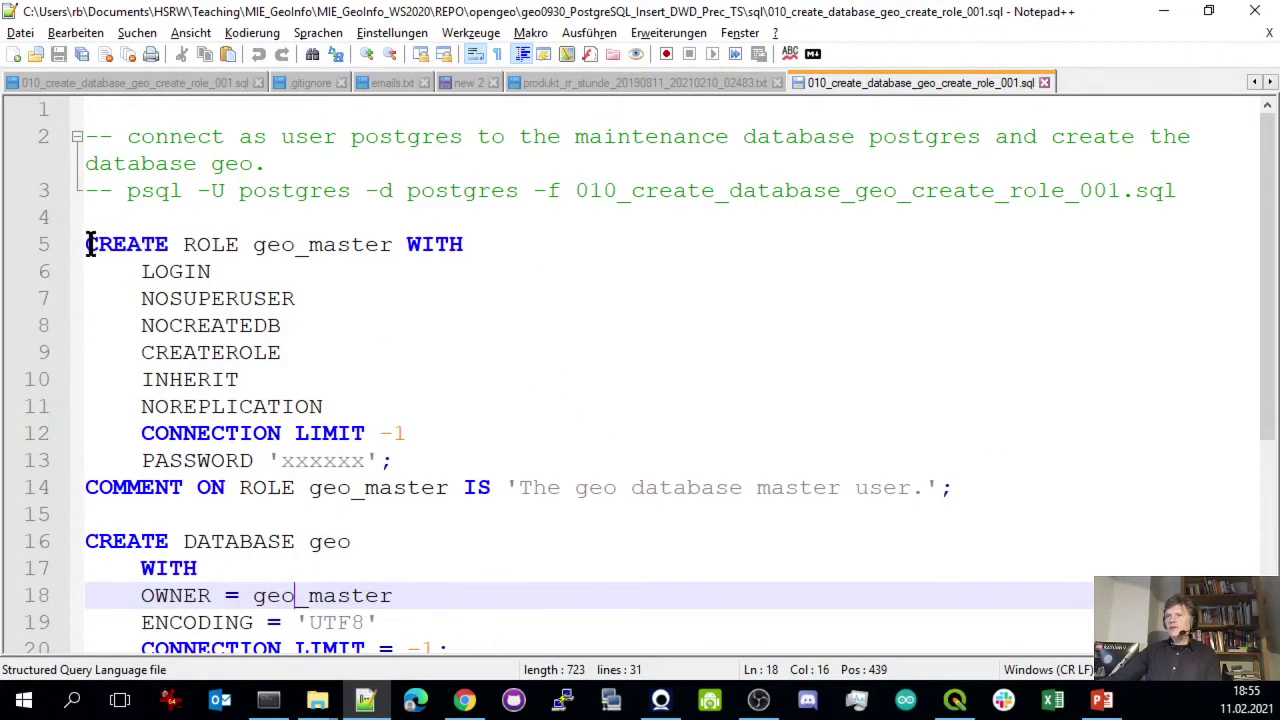
{"action": "left_click_drag", "start_coordinate": [86, 244], "coordinate": [508, 252]}
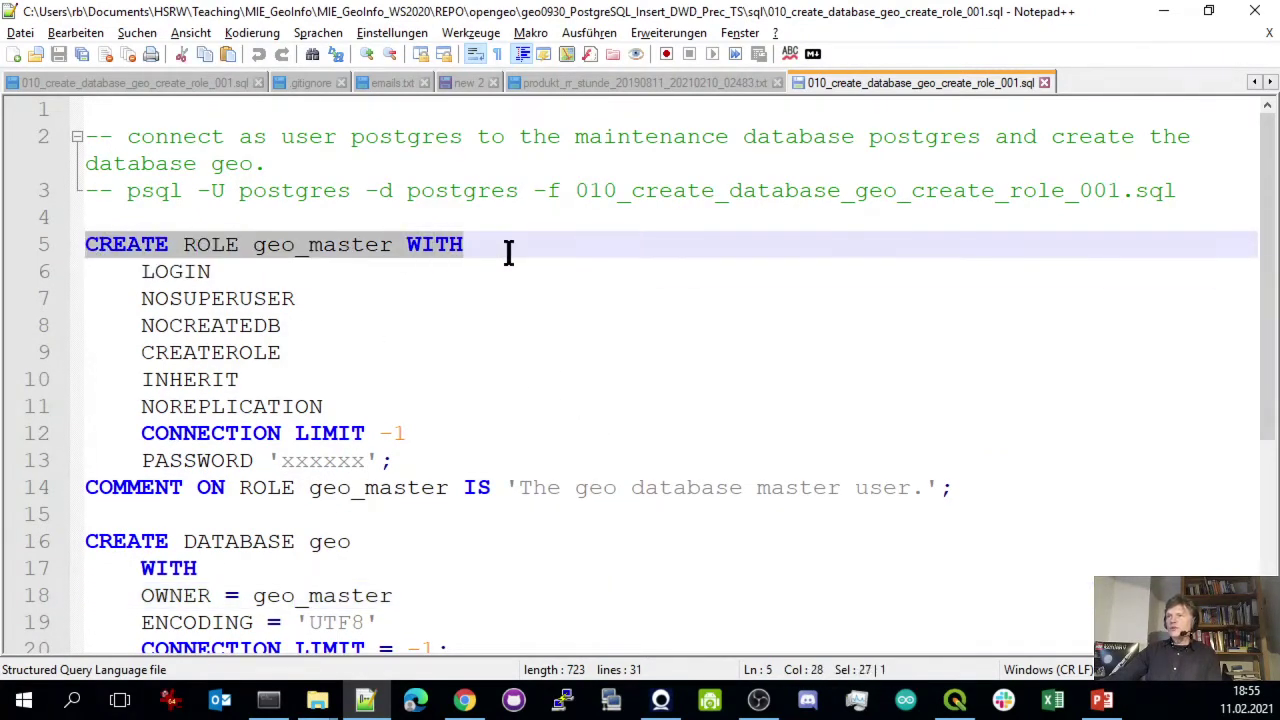
{"action": "left_click", "coordinate": [170, 272]}
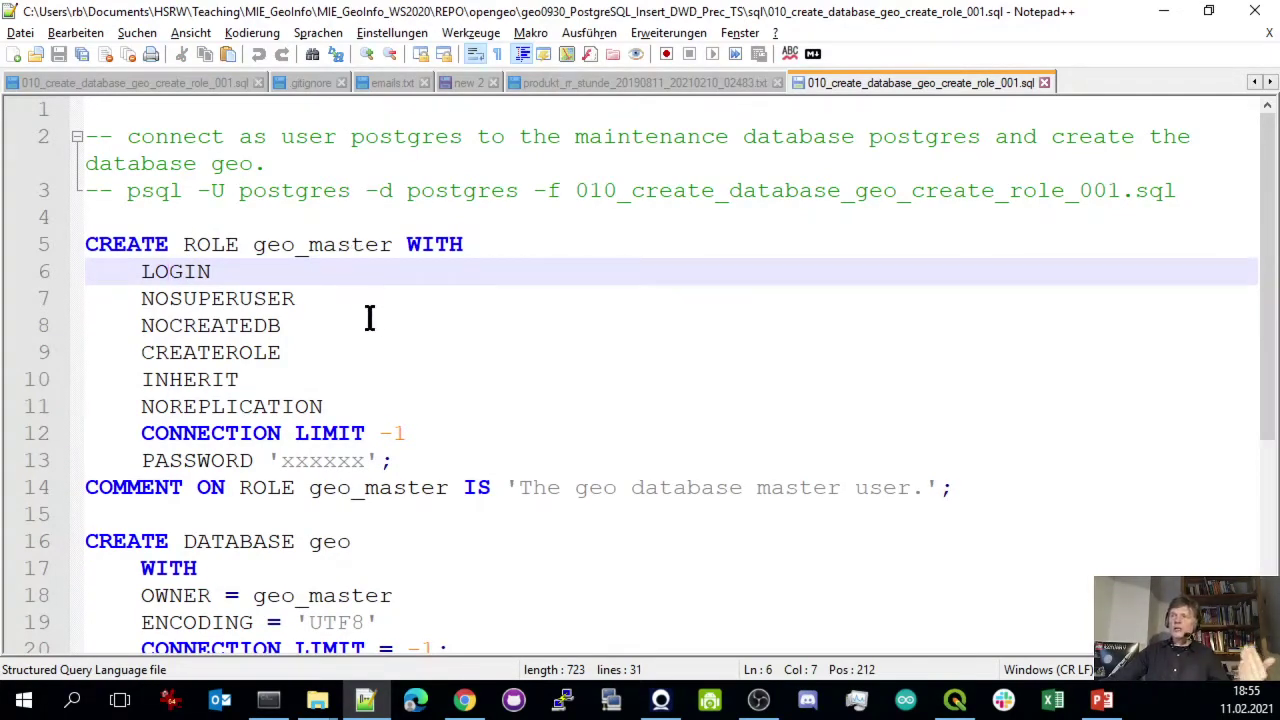
{"action": "left_click", "coordinate": [207, 299]}
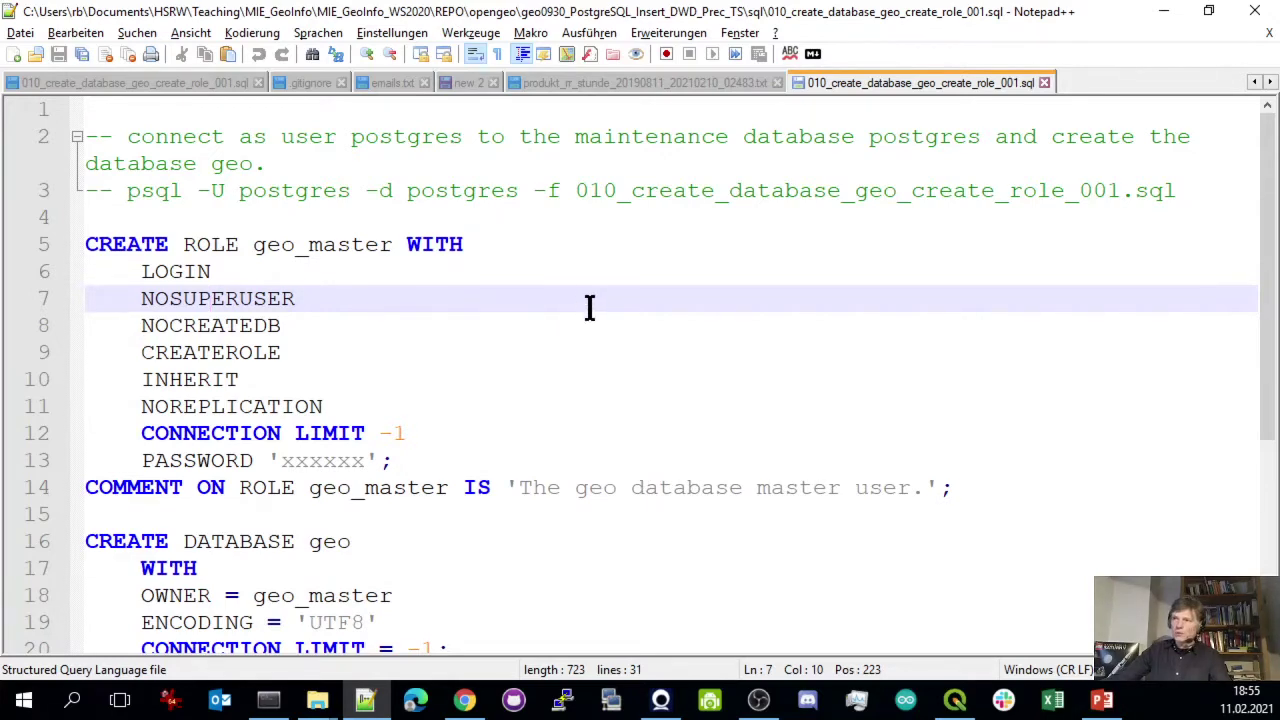
{"action": "left_click", "coordinate": [252, 326]}
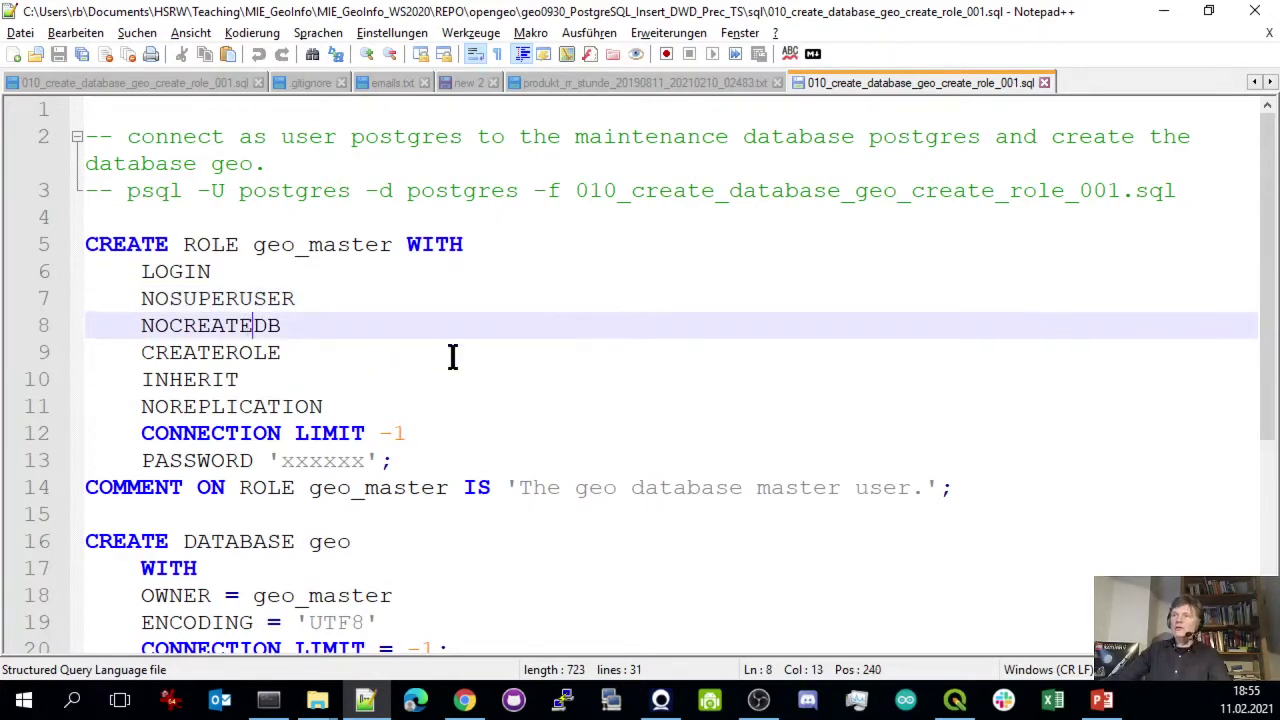
{"action": "left_click", "coordinate": [238, 354]}
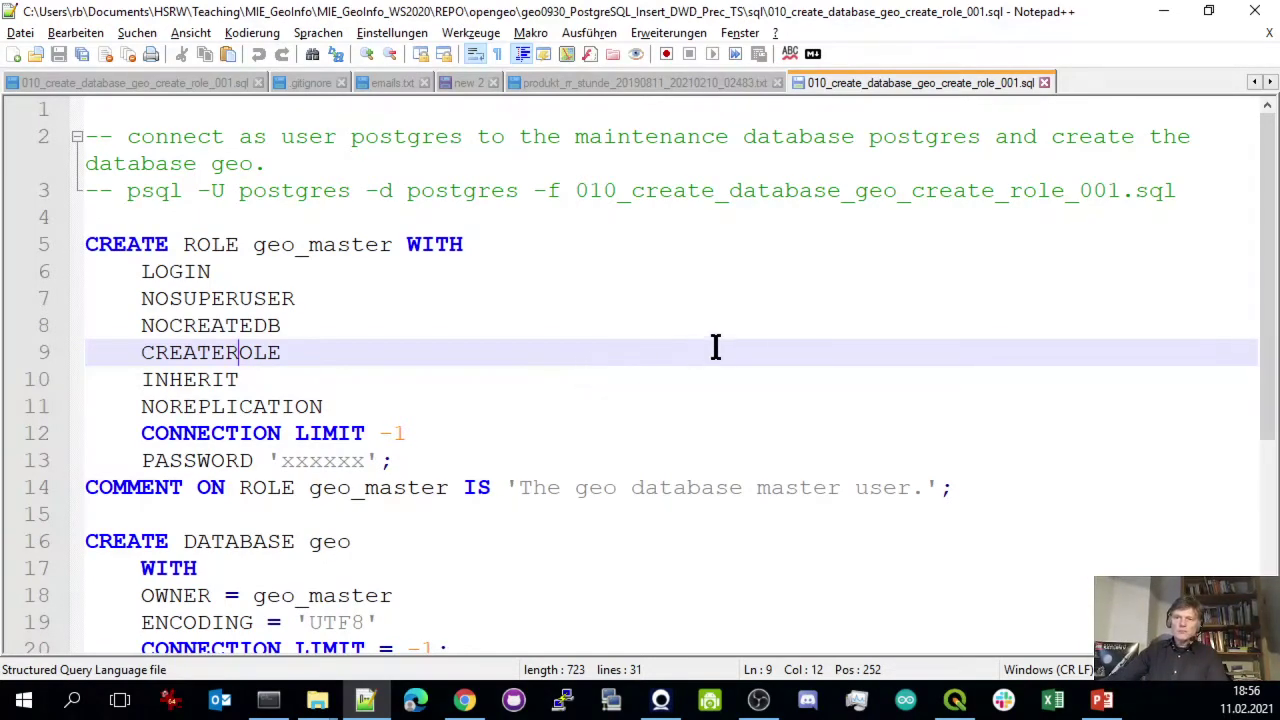
{"action": "left_click", "coordinate": [190, 380]}
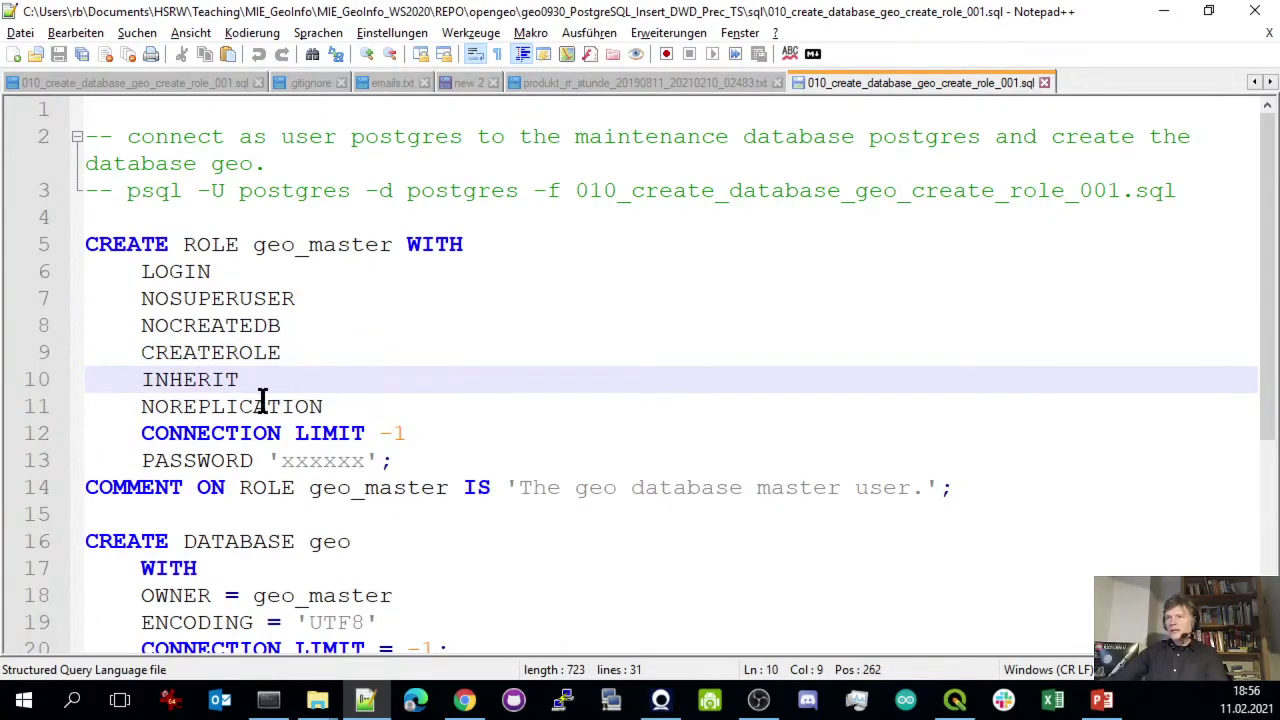
{"action": "scroll", "coordinate": [496, 396], "scroll_direction": "down", "scroll_amount": 1}
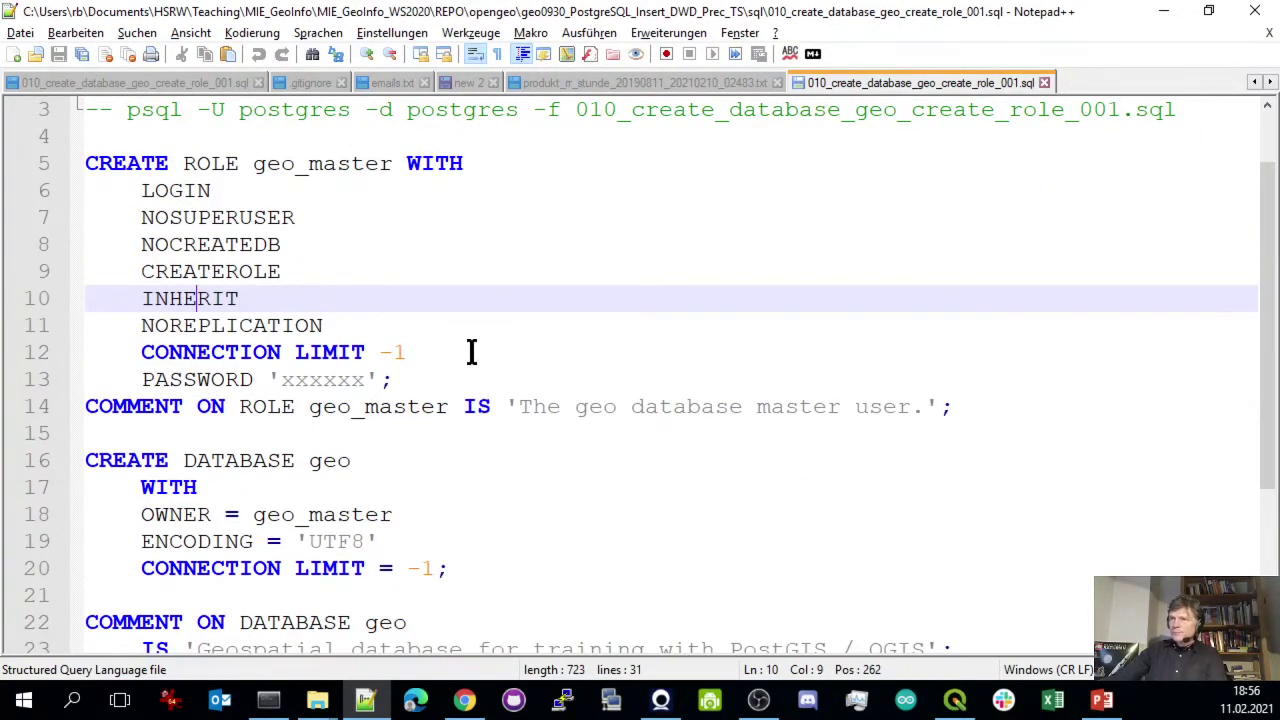
{"action": "left_click", "coordinate": [226, 325]}
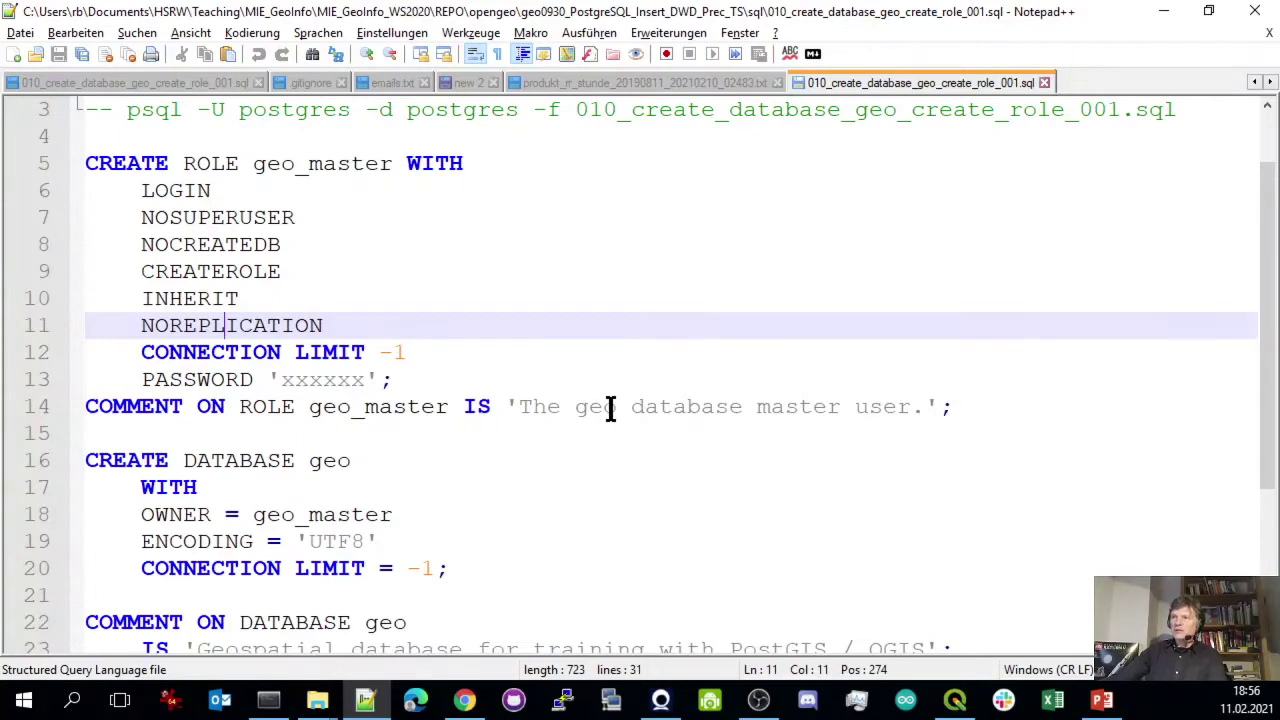
{"action": "left_click_drag", "start_coordinate": [281, 380], "coordinate": [362, 383]}
{"action": "left_click", "coordinate": [322, 381]}
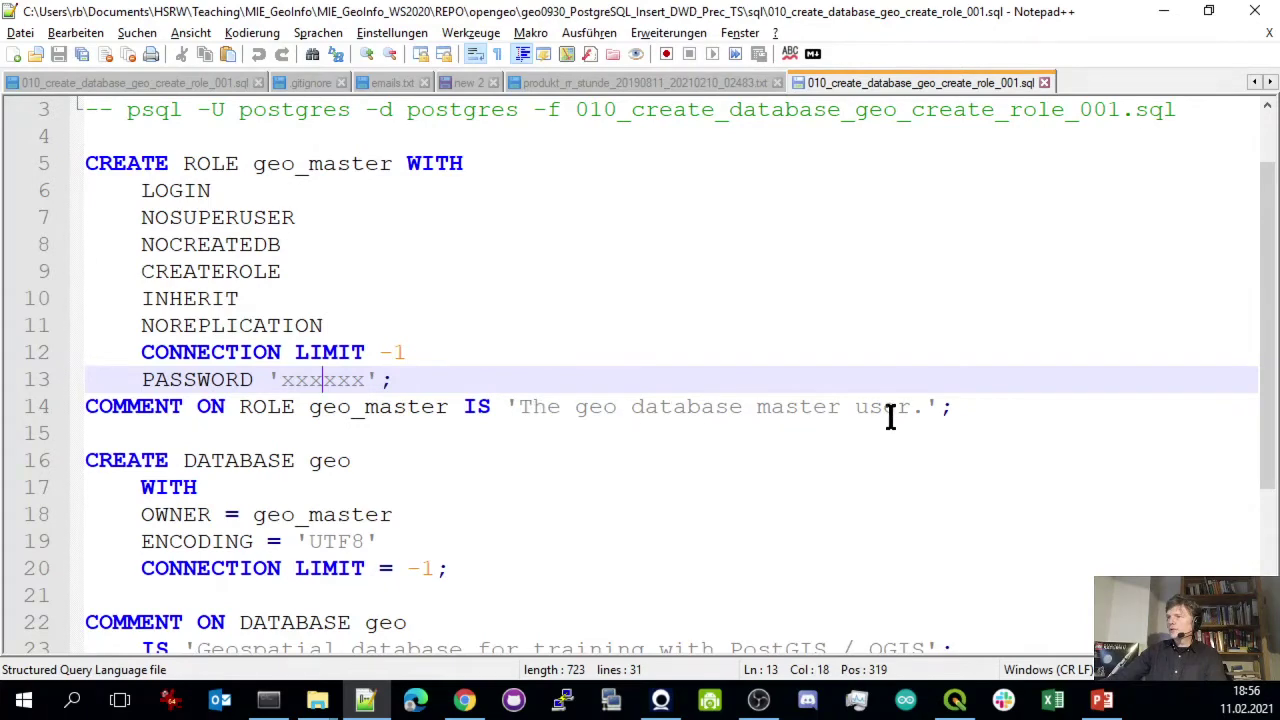
Review the database name and the owner role in the CREATE DATABASE statement again
{"action": "scroll", "coordinate": [905, 462], "scroll_direction": "down", "scroll_amount": 1}
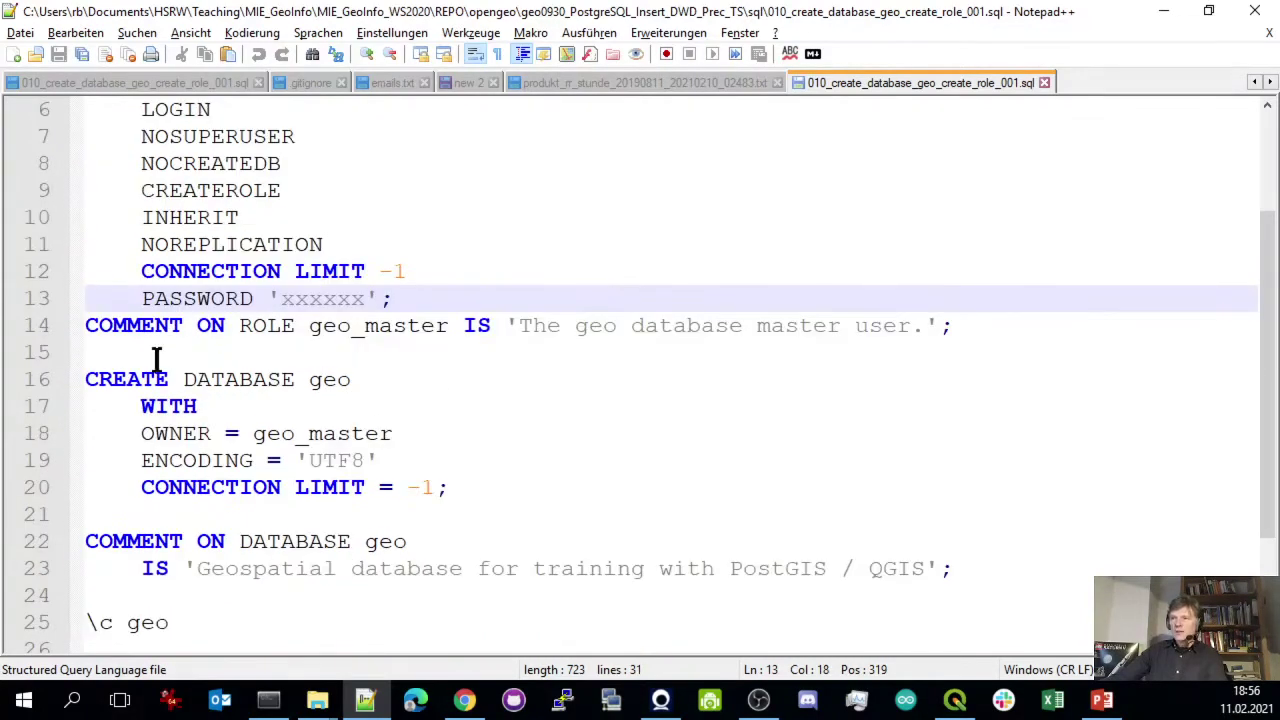
{"action": "left_click", "coordinate": [310, 379]}
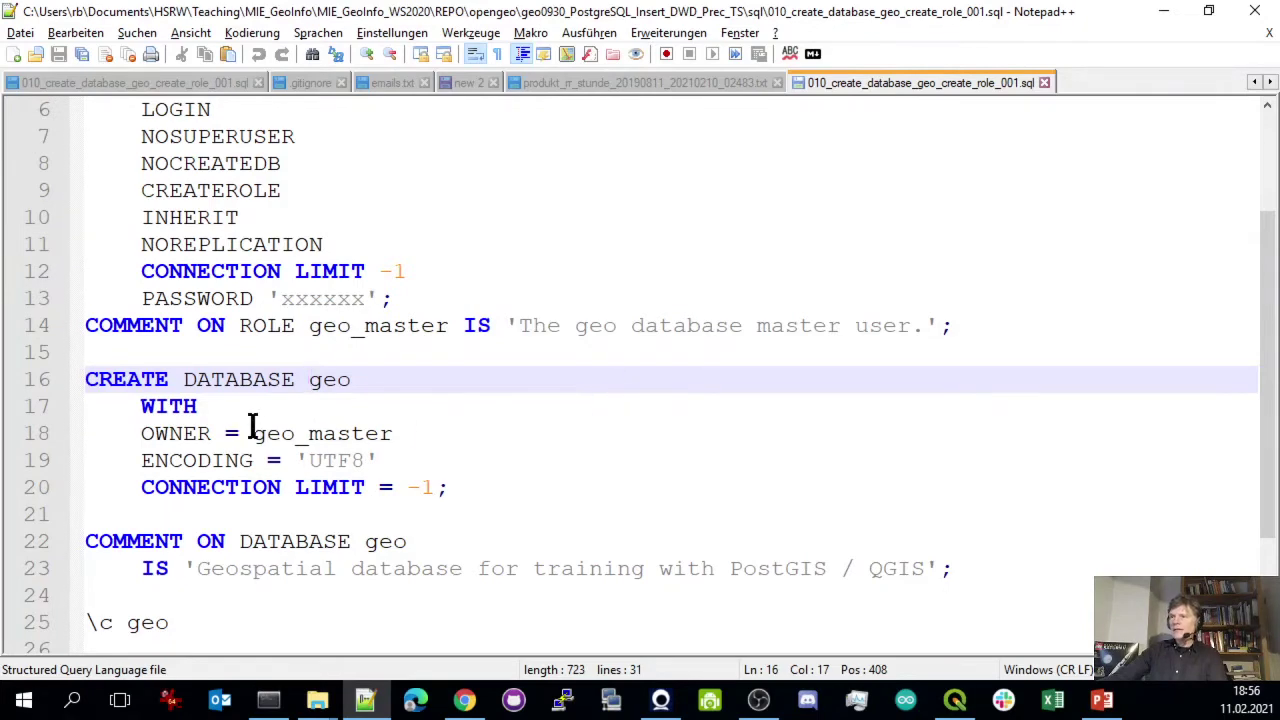
{"action": "left_click_drag", "start_coordinate": [256, 435], "coordinate": [398, 430]}
Examine the \c geo connection command and the AUTHORIZATION geo_master clause of the dwd schema creation
{"action": "scroll", "coordinate": [566, 461], "scroll_direction": "down", "scroll_amount": 2}
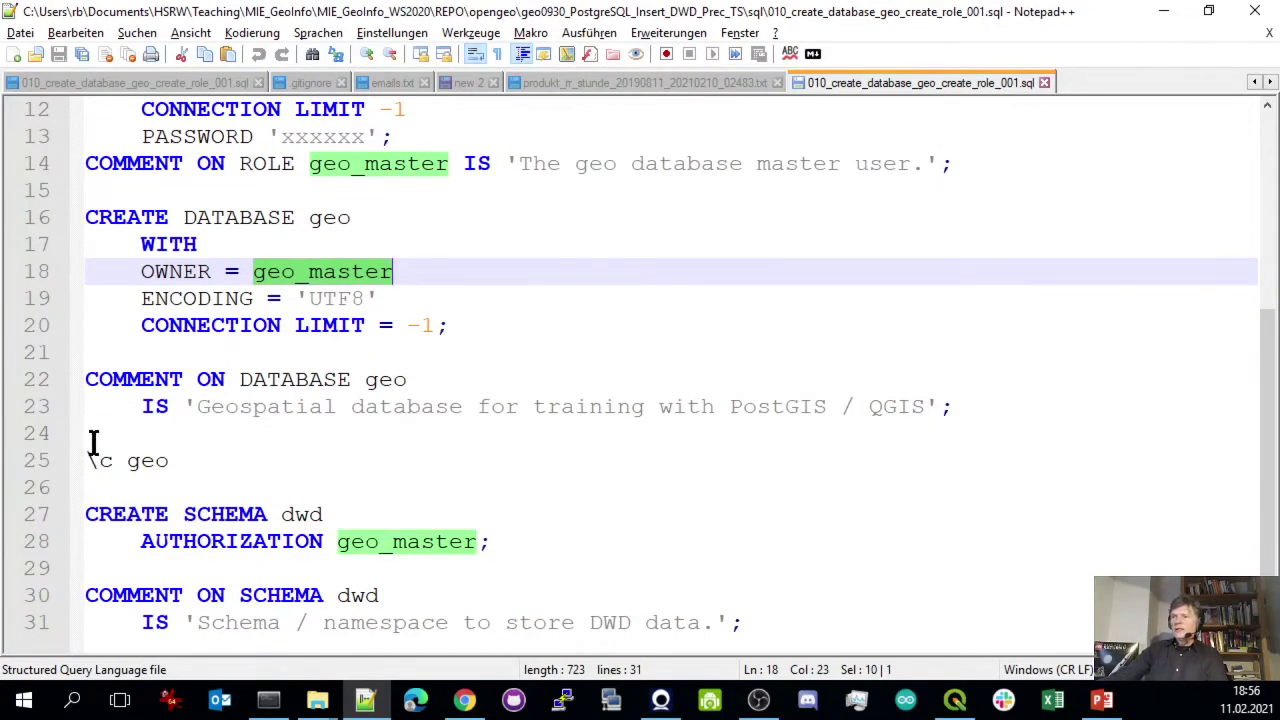
{"action": "left_click_drag", "start_coordinate": [86, 461], "coordinate": [194, 462]}
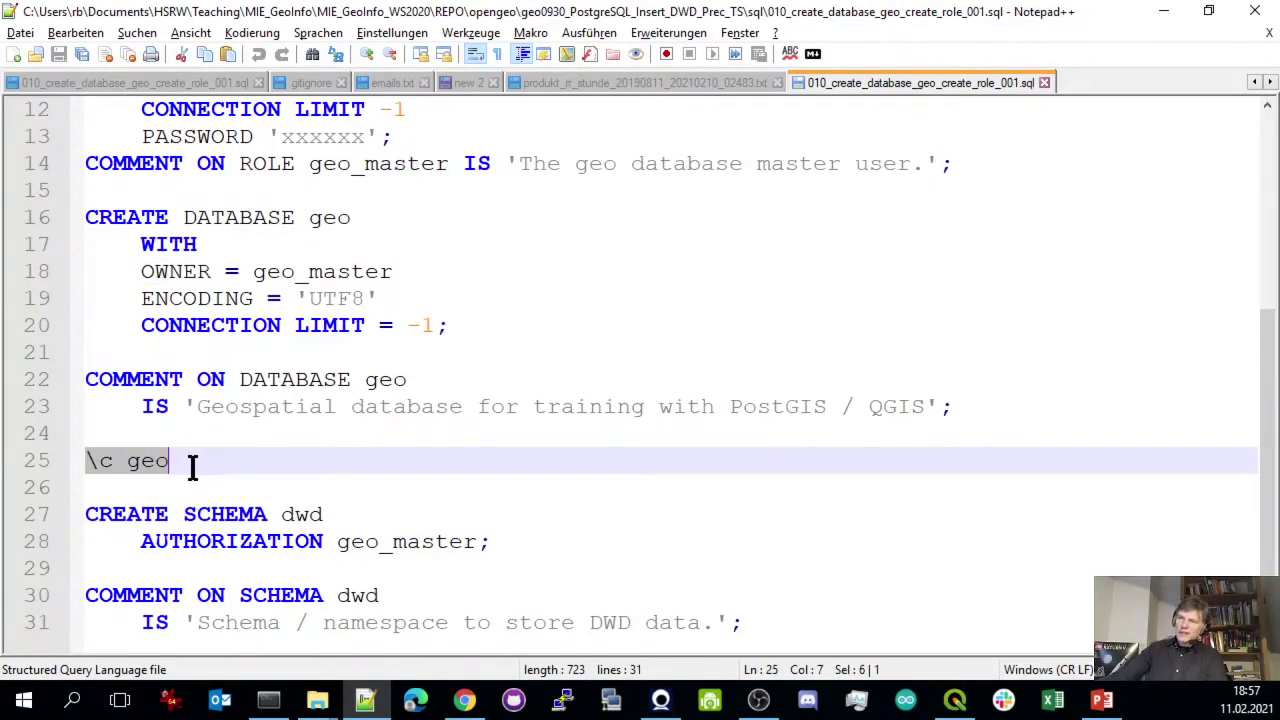
{"action": "left_click", "coordinate": [116, 460]}
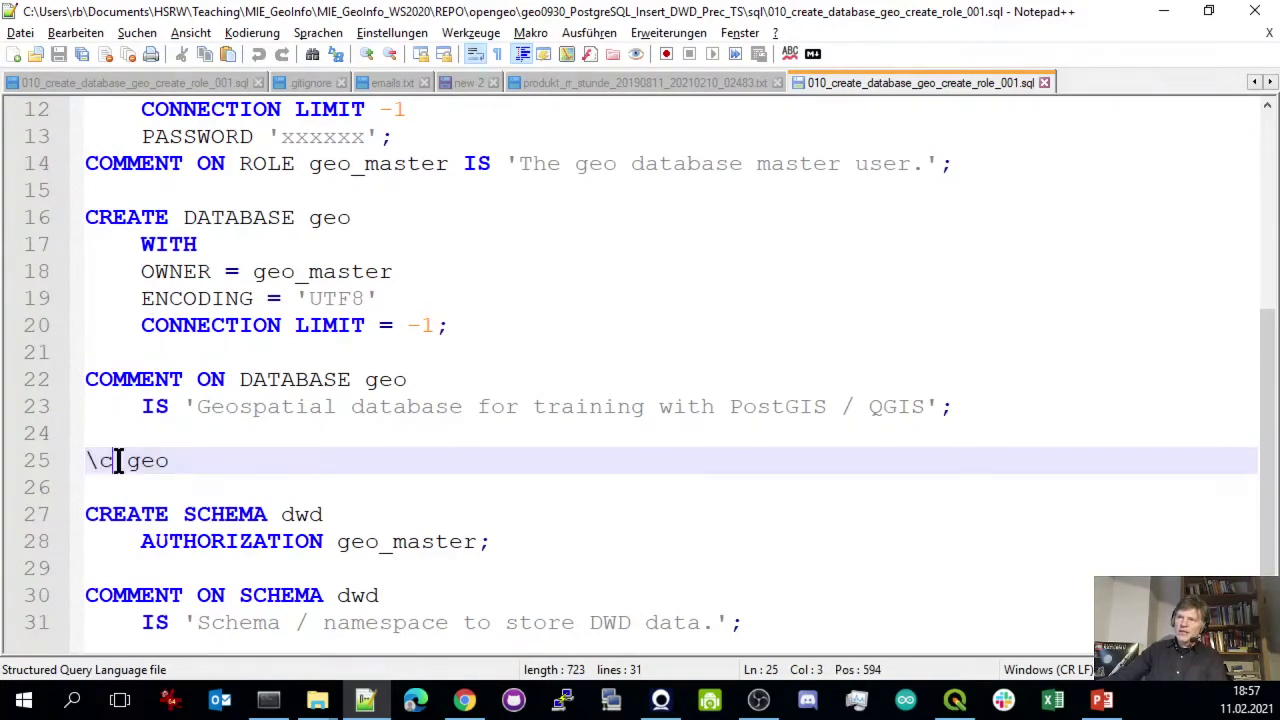
{"action": "left_click_drag", "start_coordinate": [97, 460], "coordinate": [107, 458]}
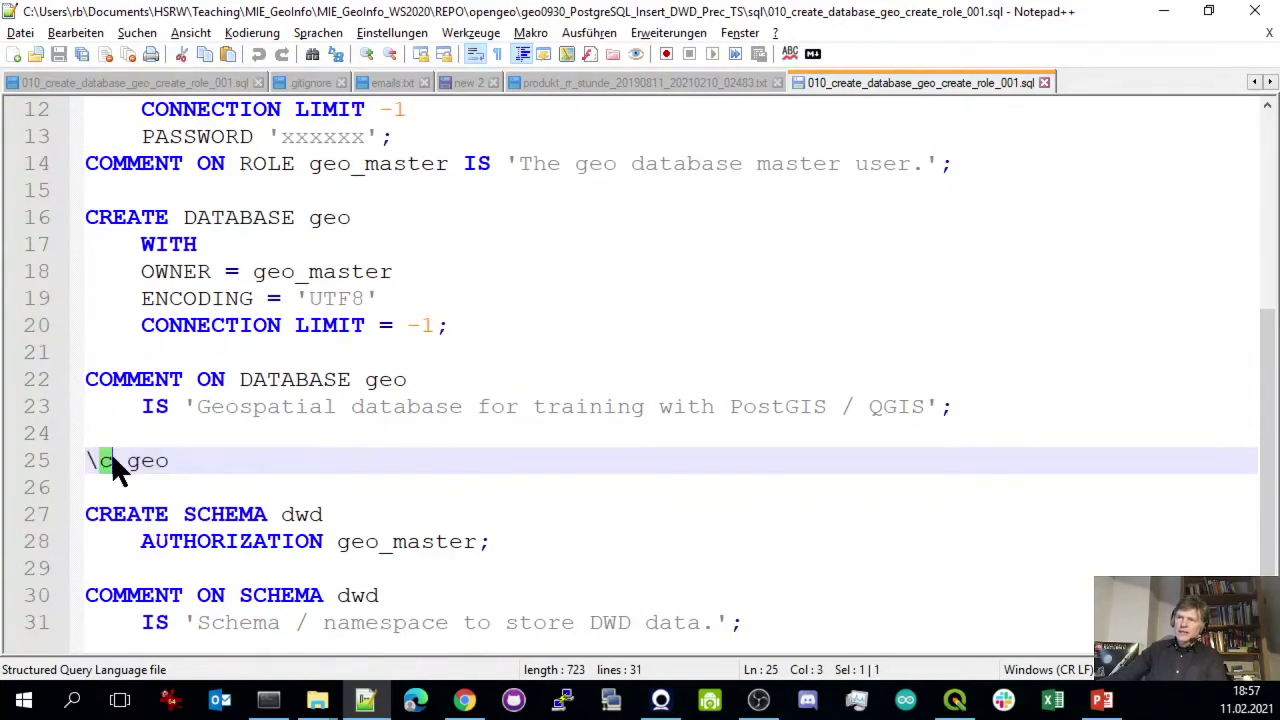
{"action": "left_click", "coordinate": [121, 462]}
{"action": "left_click_drag", "start_coordinate": [121, 462], "coordinate": [172, 460]}
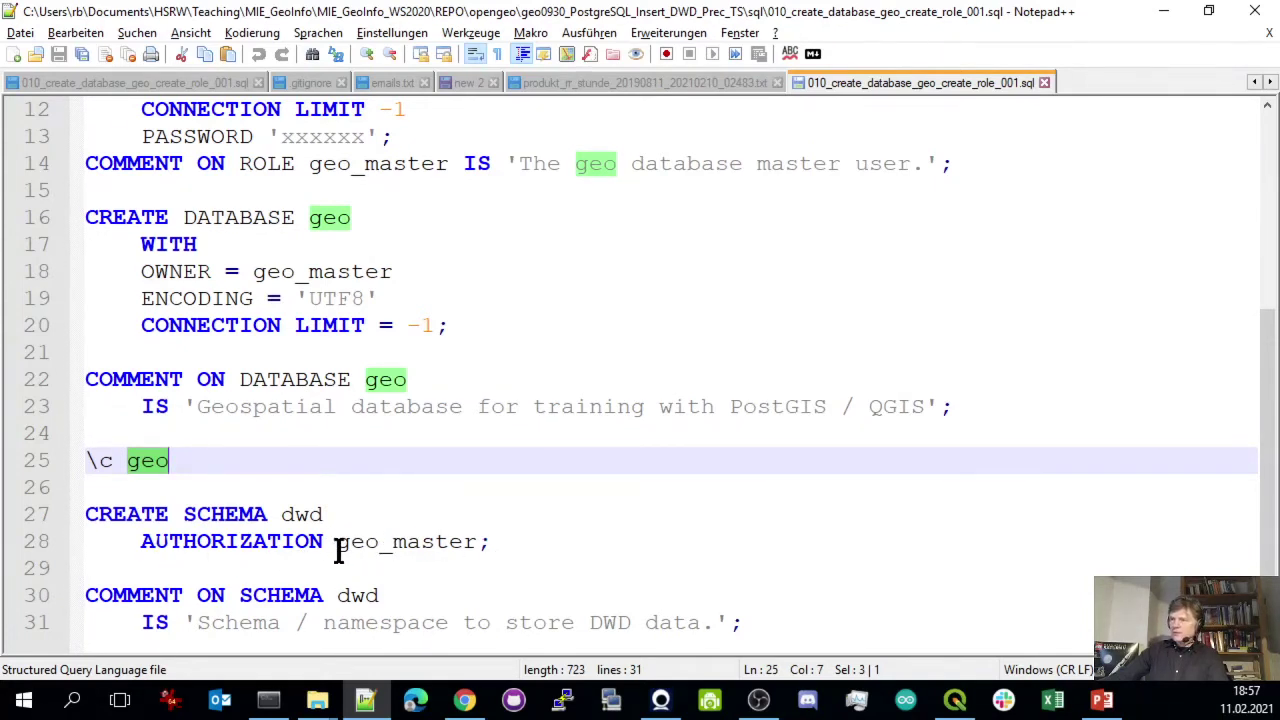
{"action": "left_click_drag", "start_coordinate": [339, 548], "coordinate": [479, 550]}
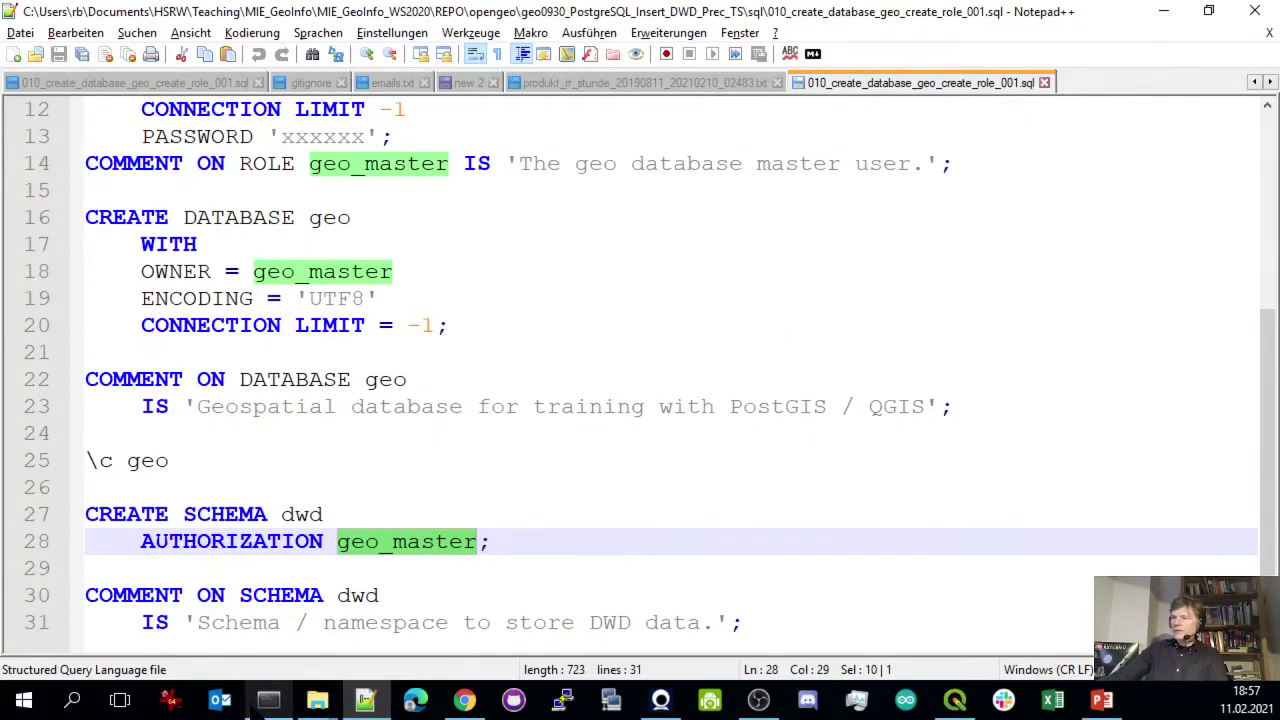
Switch to the local sql folder in File Explorer and open an Anaconda Prompt there
{"action": "left_click", "coordinate": [317, 700]}
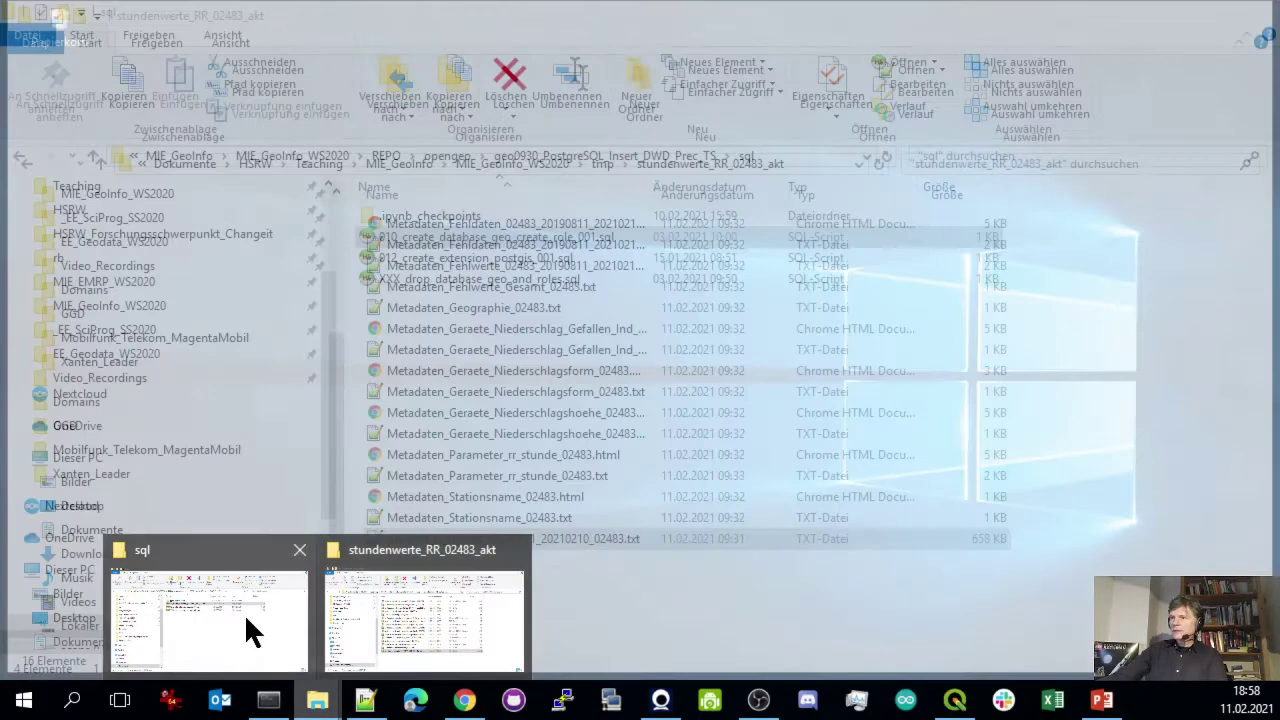
{"action": "left_click", "coordinate": [252, 622]}
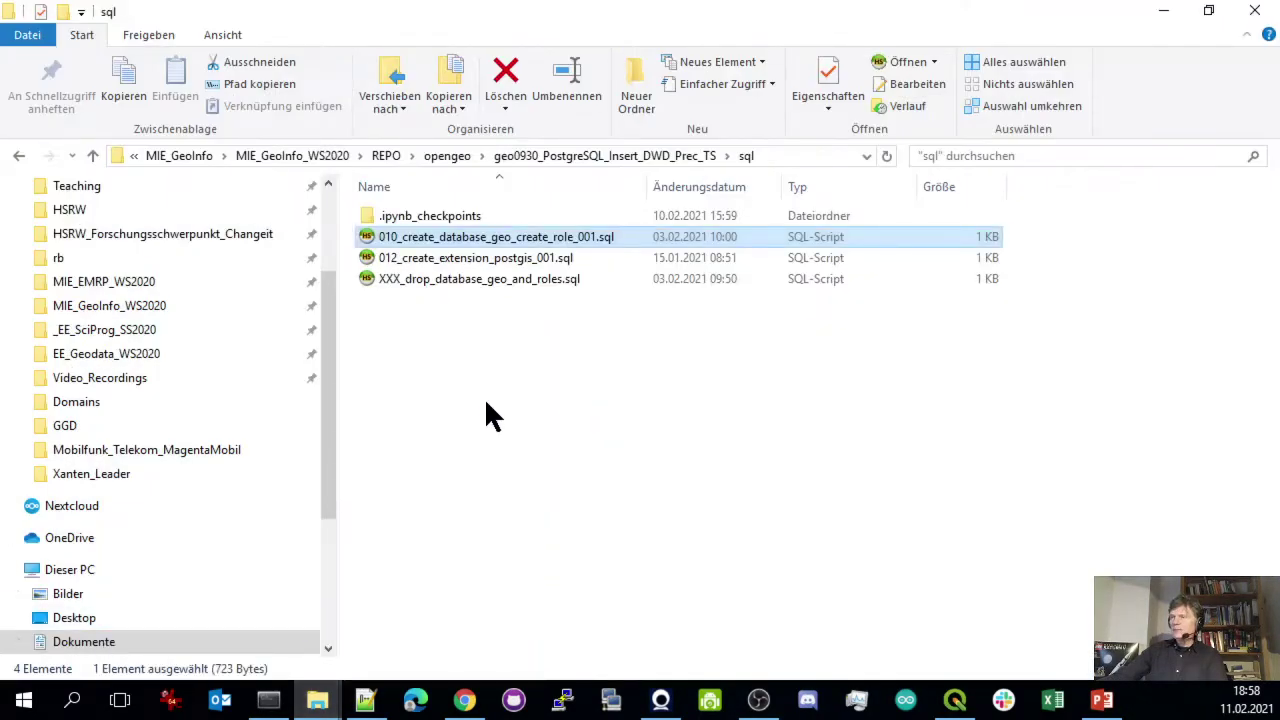
{"action": "right_click", "coordinate": [590, 381]}
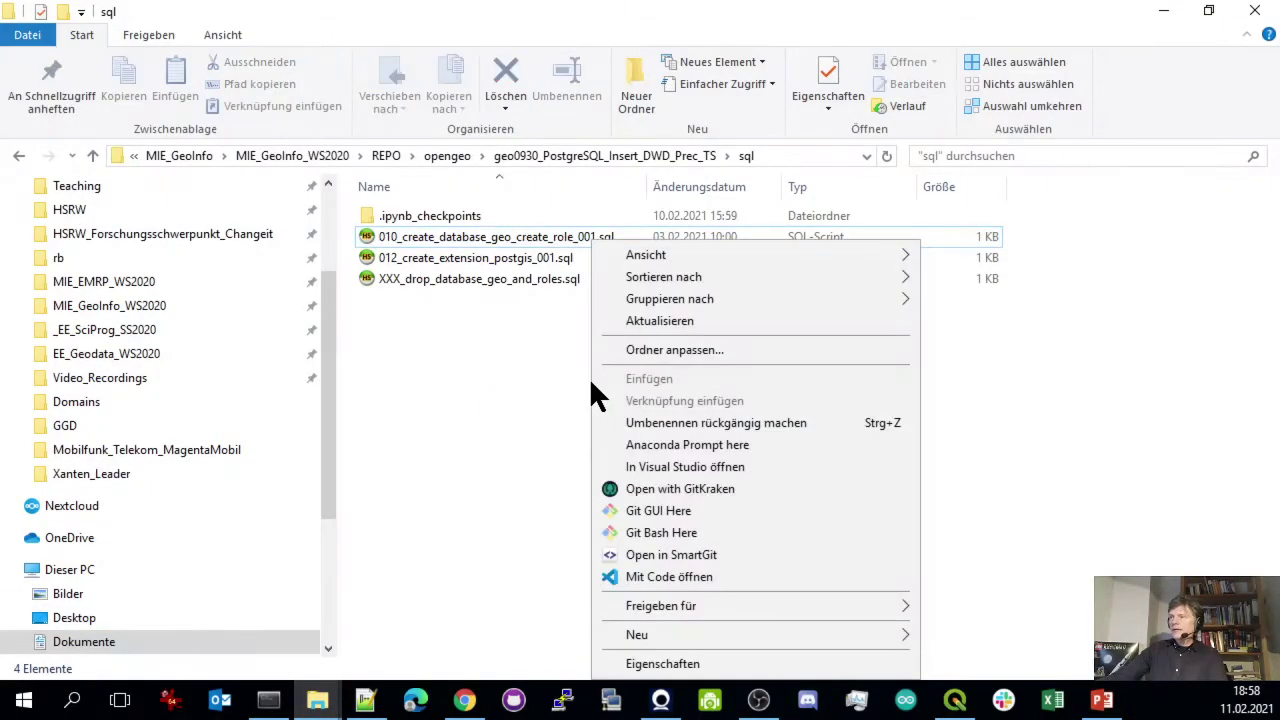
{"action": "left_click", "coordinate": [674, 445]}
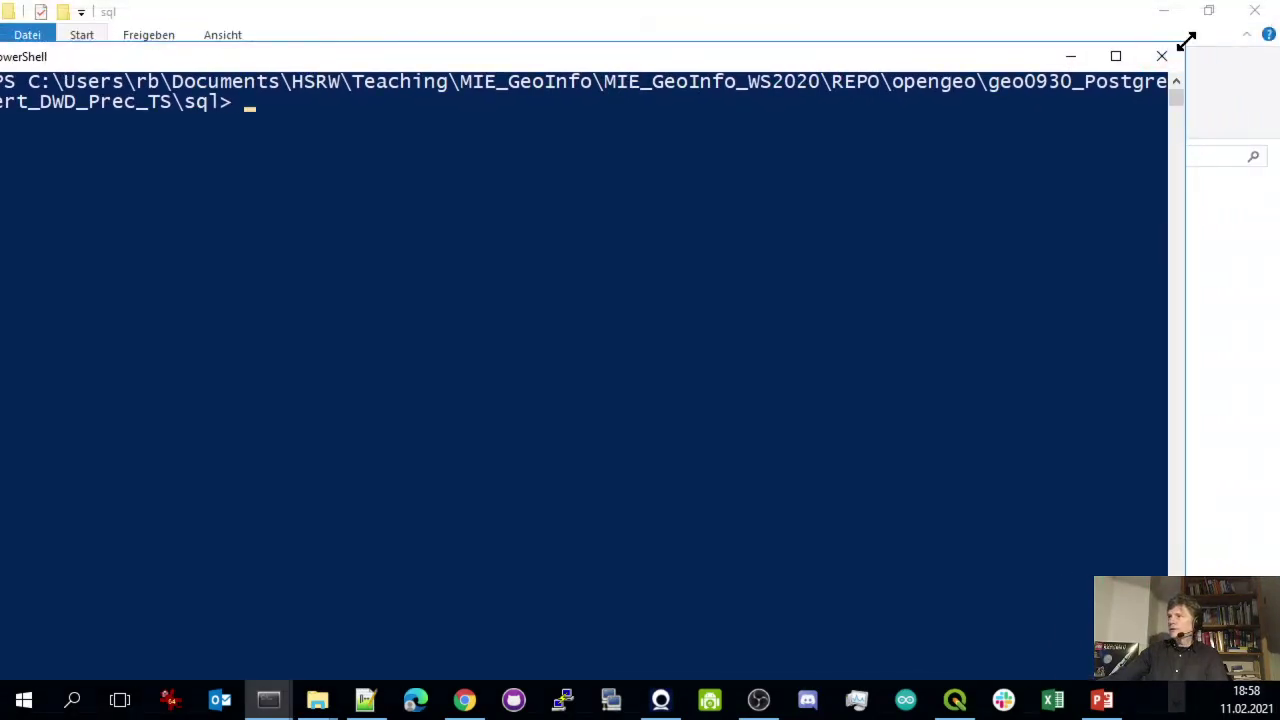
Resize the PowerShell window to fit within the screen and list the sql folder's contents with ls
{"action": "left_click_drag", "start_coordinate": [1186, 40], "coordinate": [723, 37]}
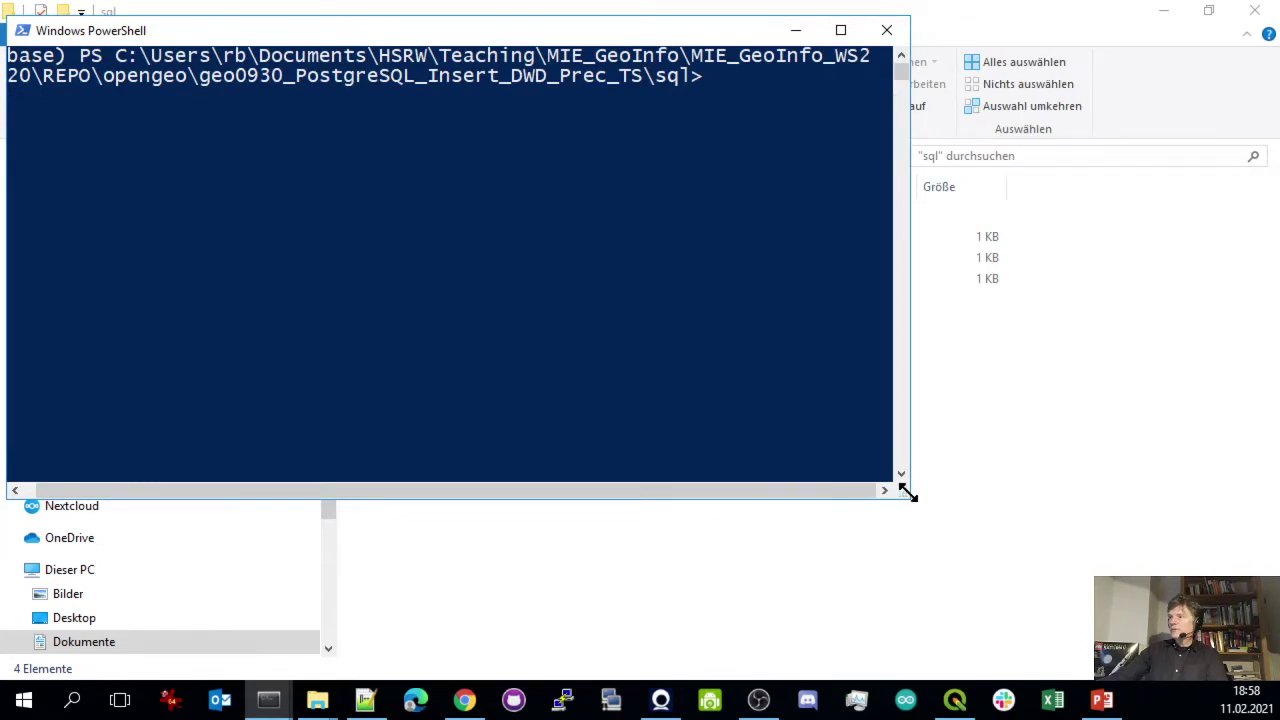
{"action": "left_click_drag", "start_coordinate": [906, 494], "coordinate": [1258, 648]}
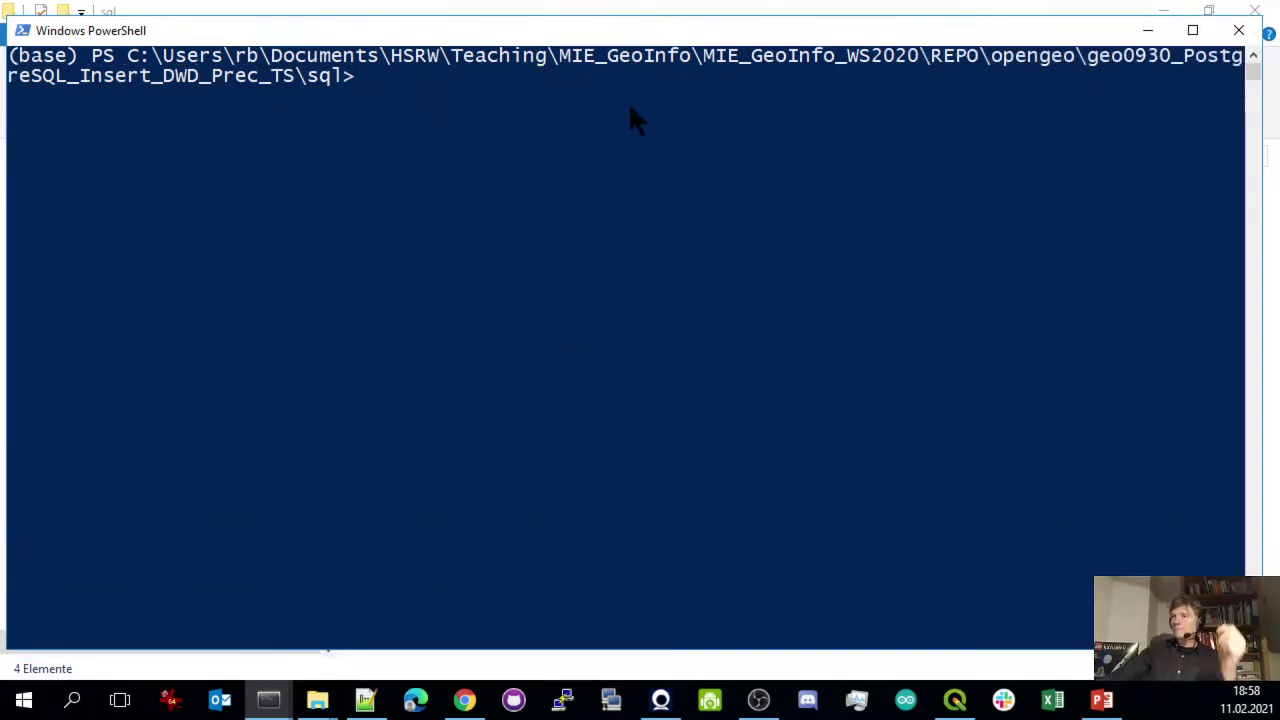
{"action": "type", "text": "ls"}
{"action": "key", "text": "Return"}
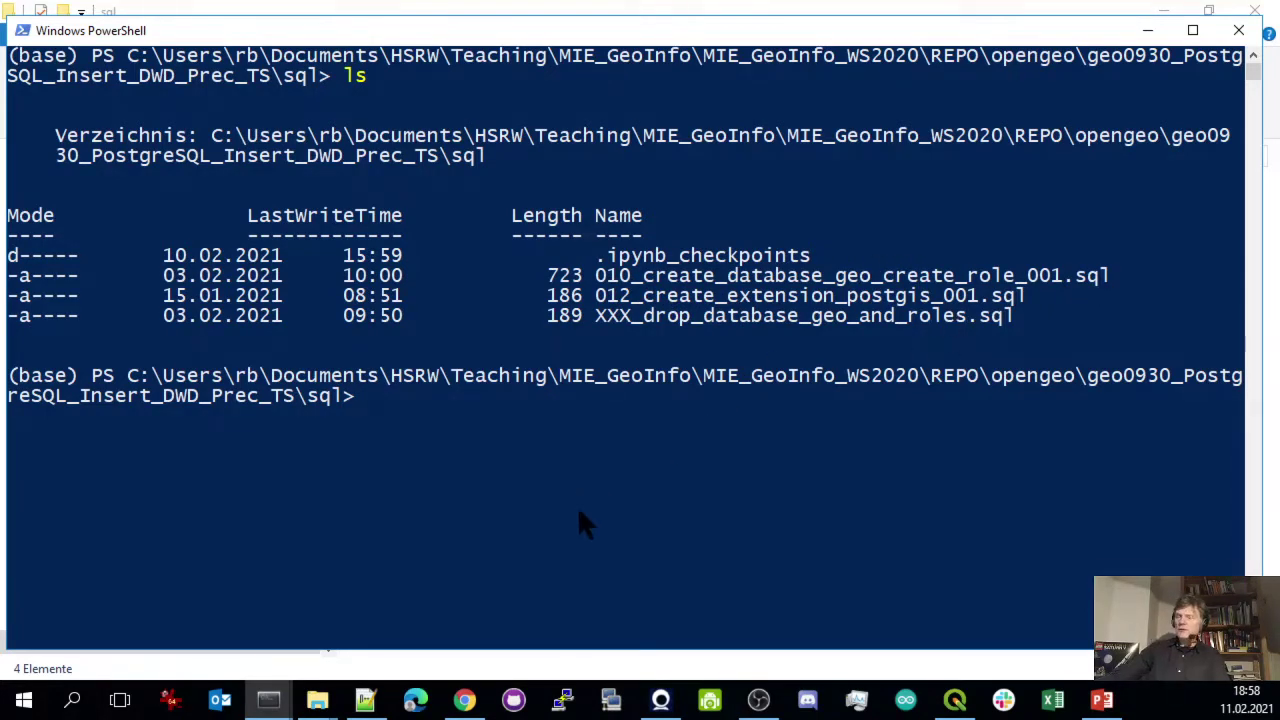
Run .\010_create_database_geo_create_role_001.sql with psql as user postgres on database postgres, entering the account password
{"action": "type", "text": "sql "}
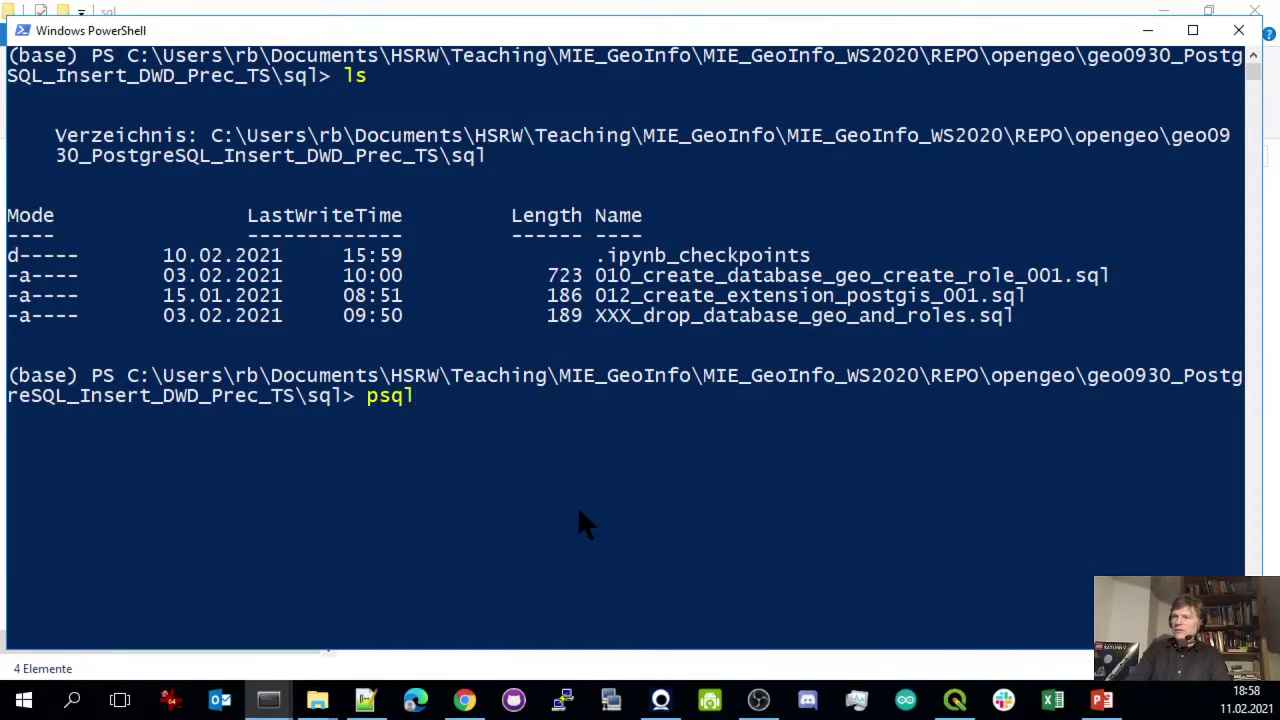
{"action": "type", "text": "-"}
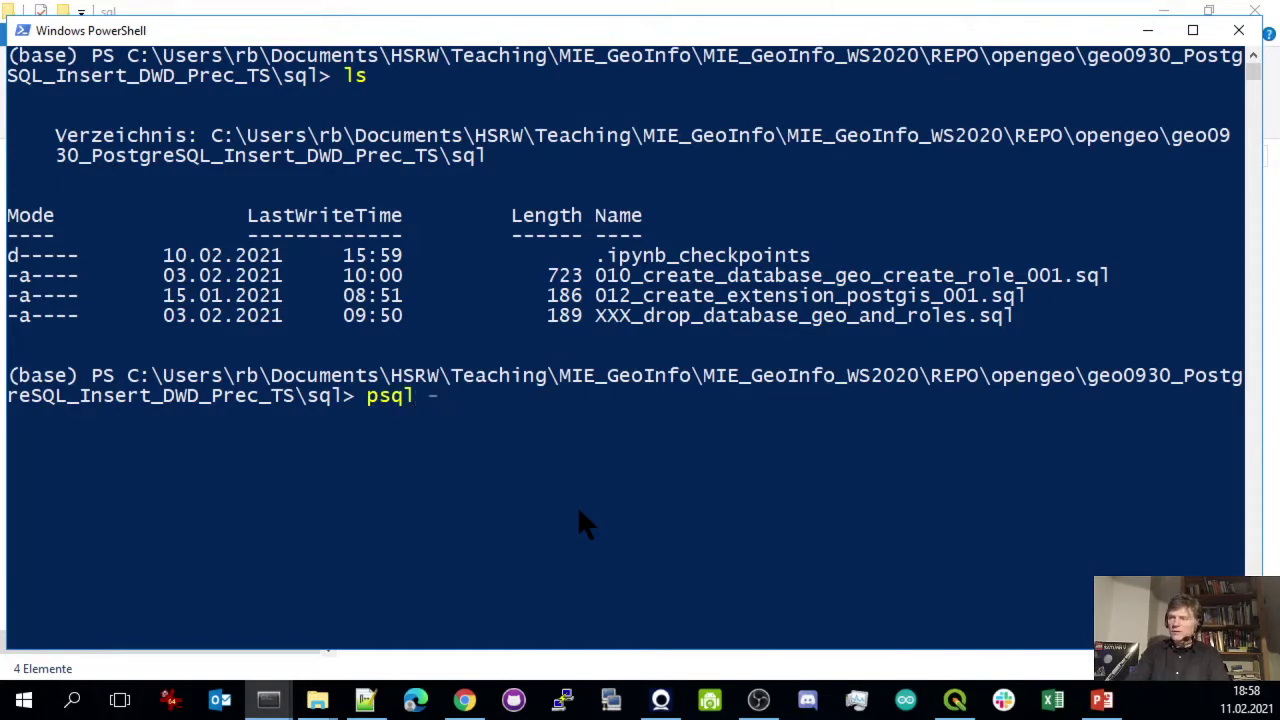
{"action": "type", "text": "U"}
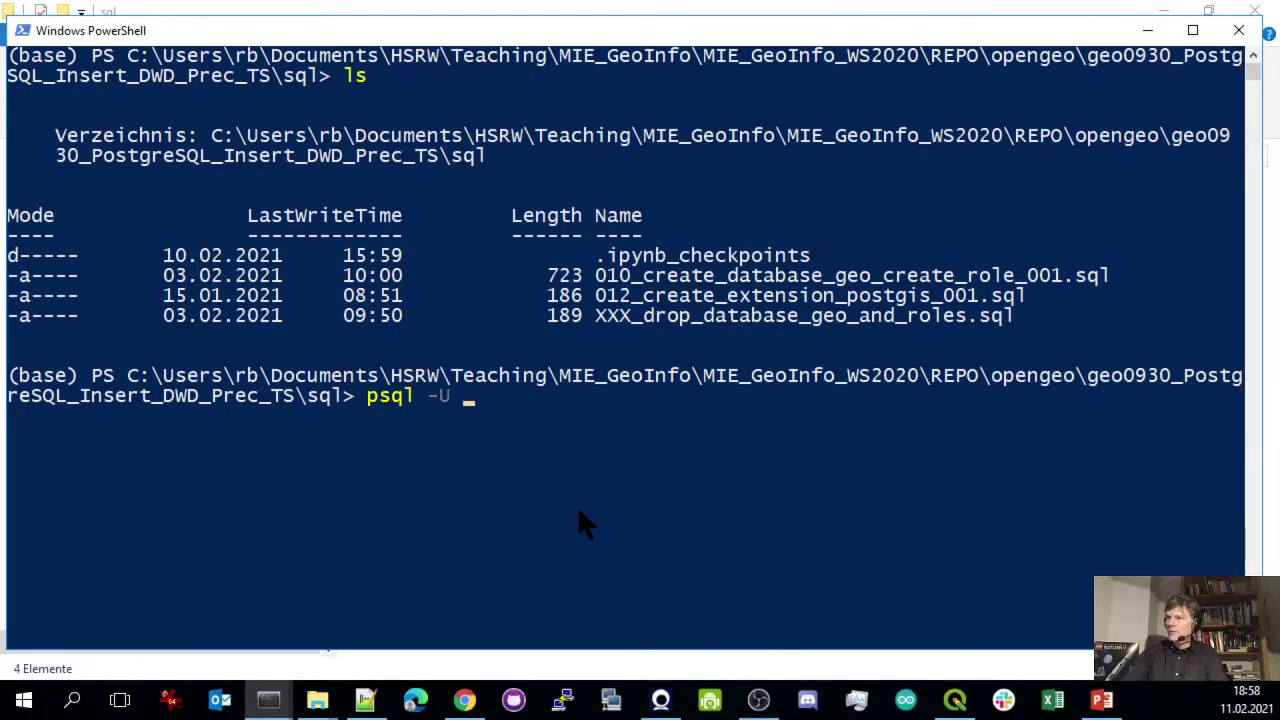
{"action": "type", "text": " pos"}
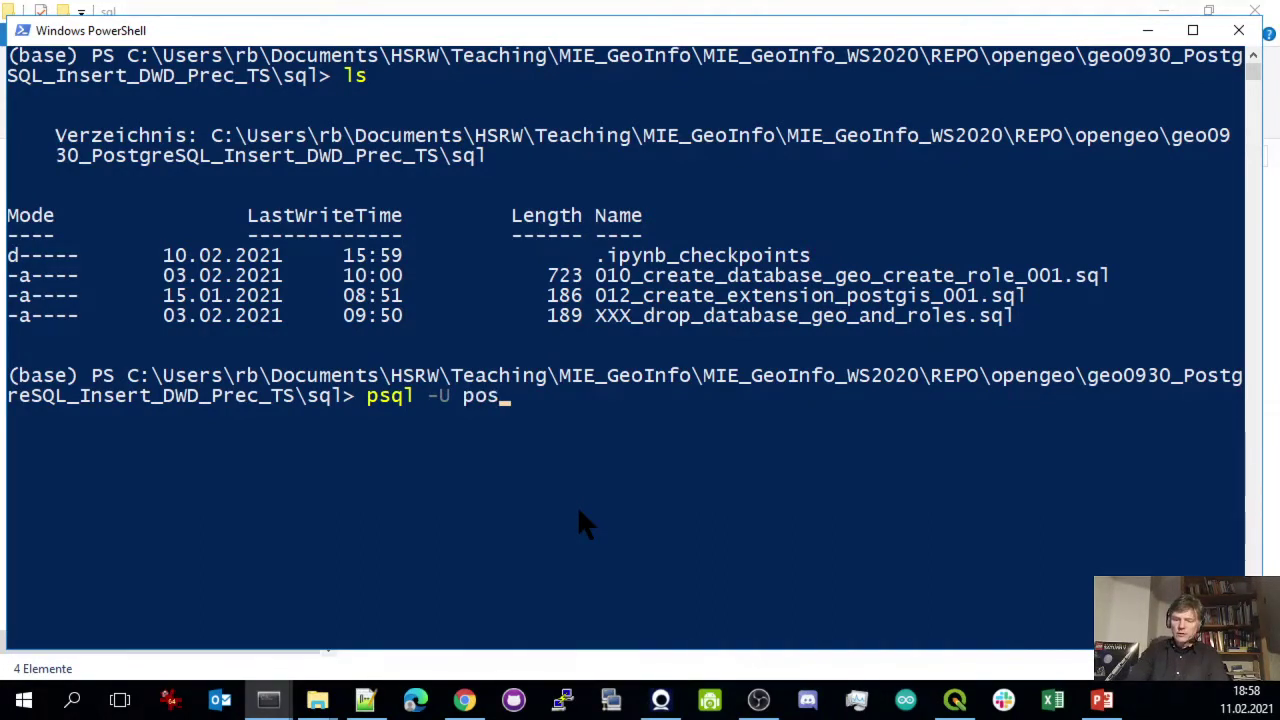
{"action": "type", "text": "tgr"}
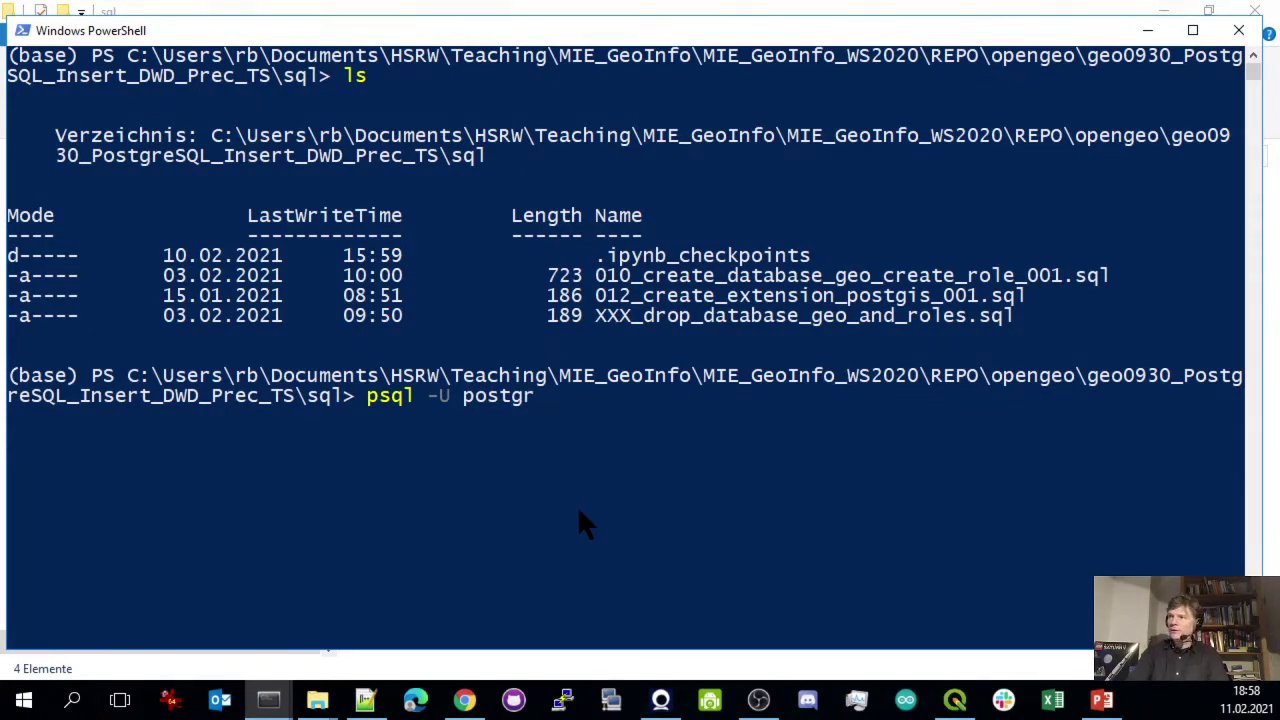
{"action": "type", "text": "es -d"}
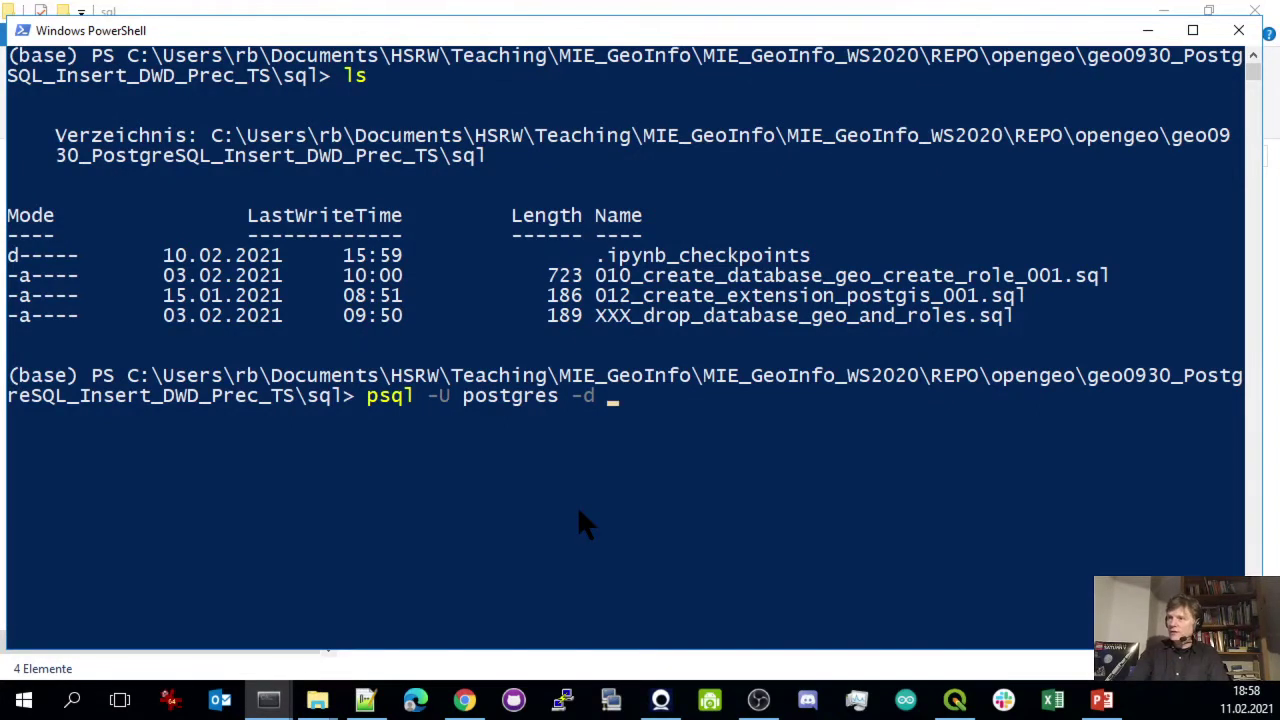
{"action": "type", "text": " post"}
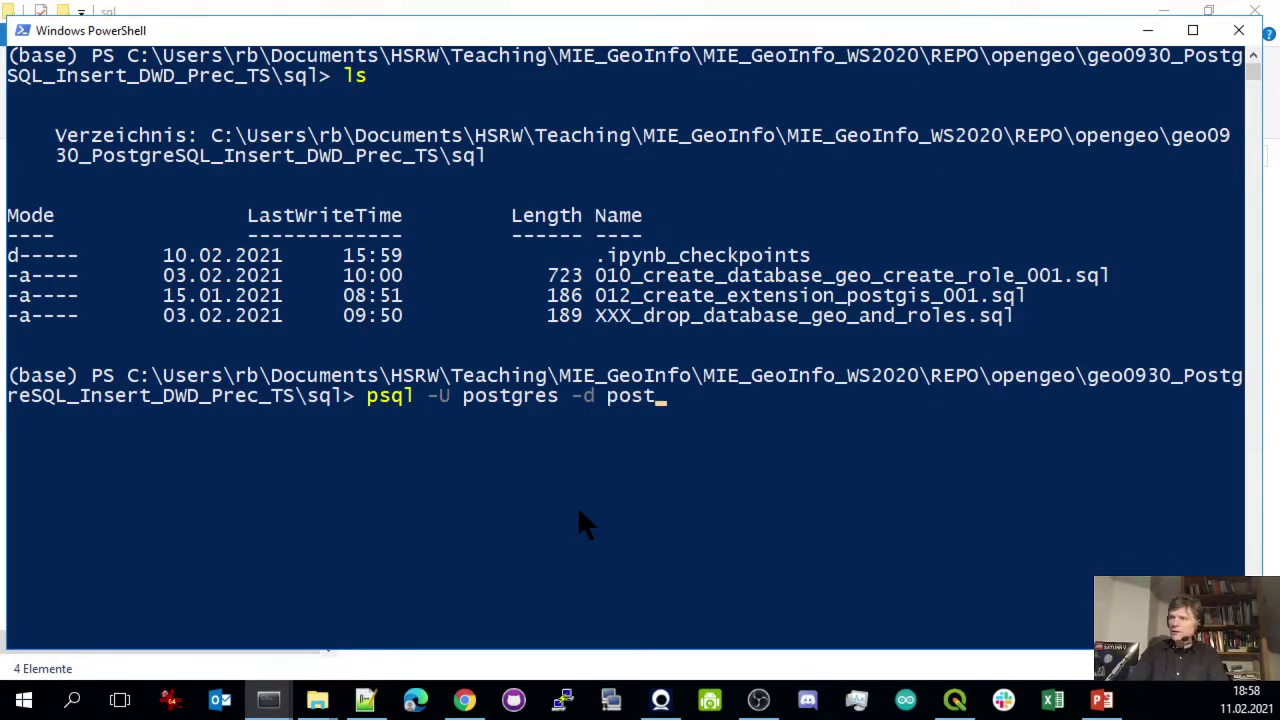
{"action": "type", "text": "g"}
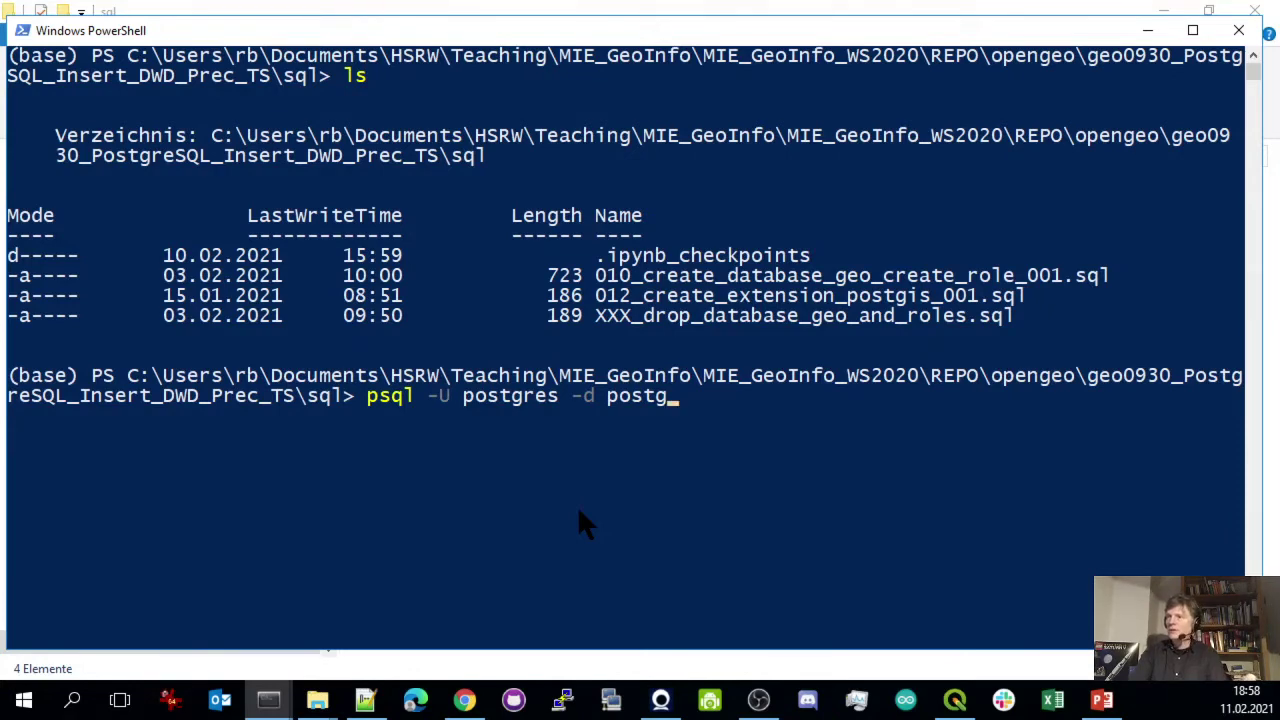
{"action": "type", "text": "res"}
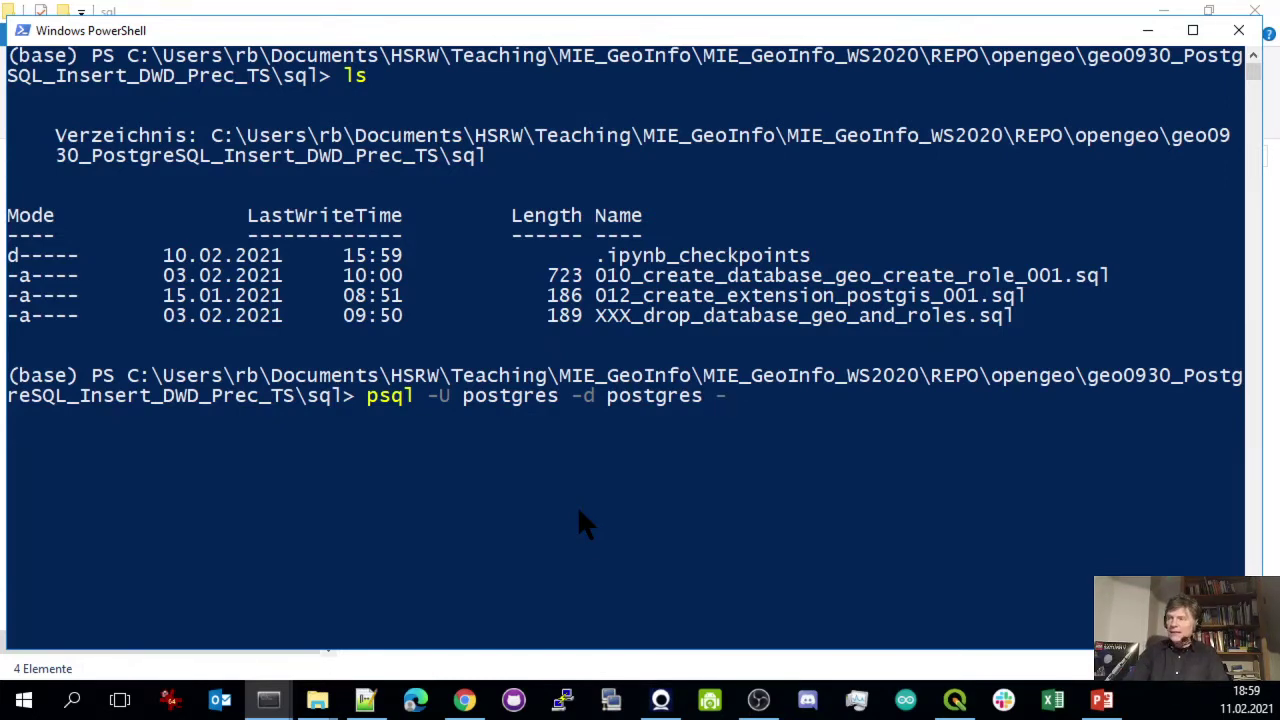
{"action": "type", "text": " -f"}
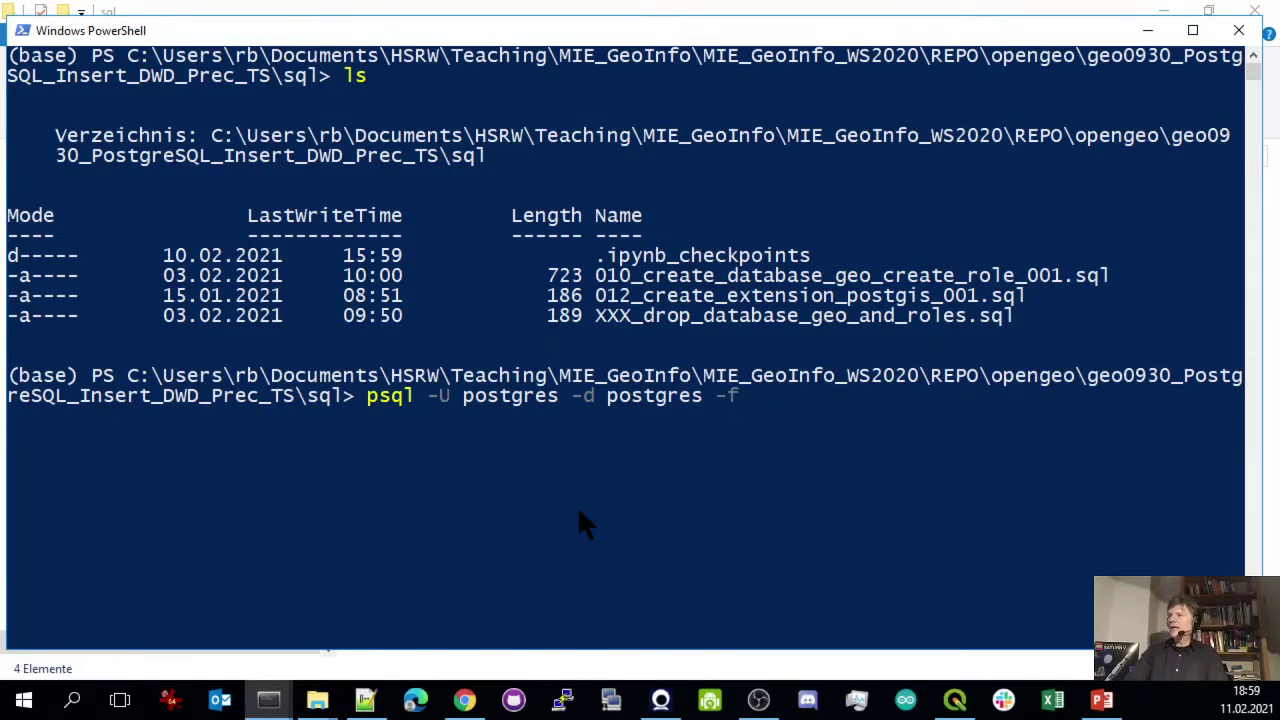
{"action": "type", "text": " .\\010"}
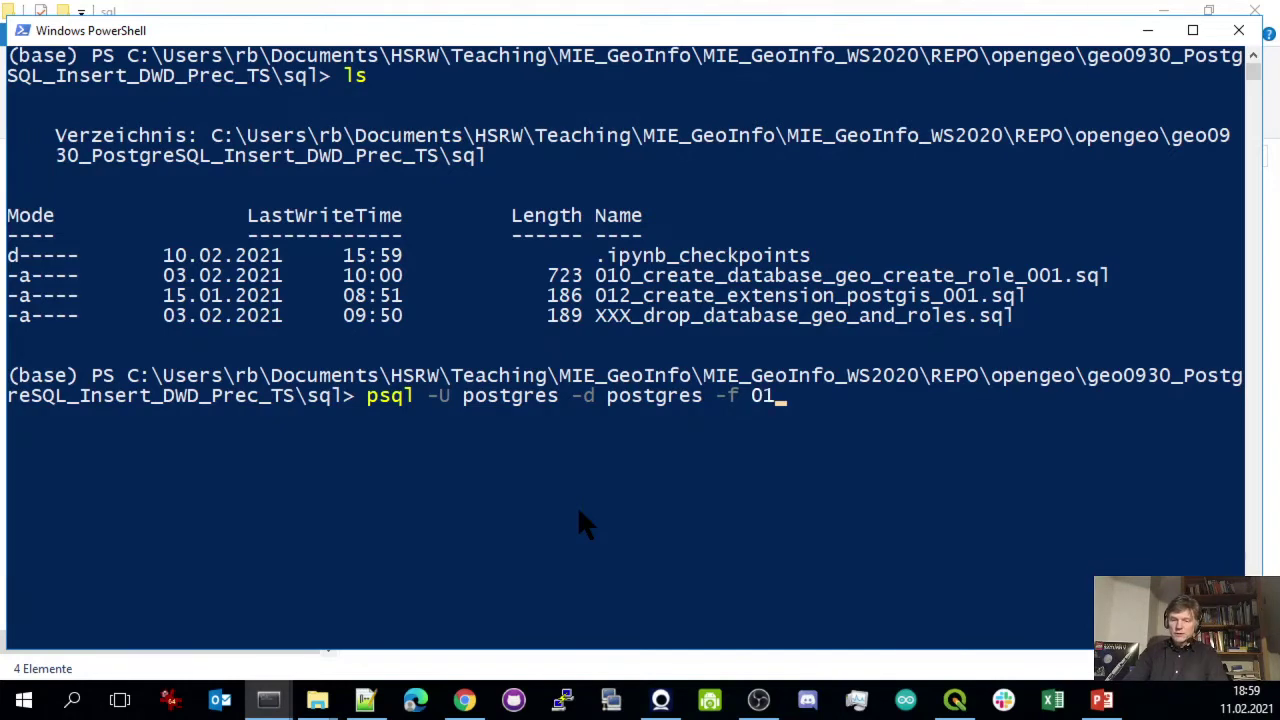
{"action": "key", "text": "Tab"}
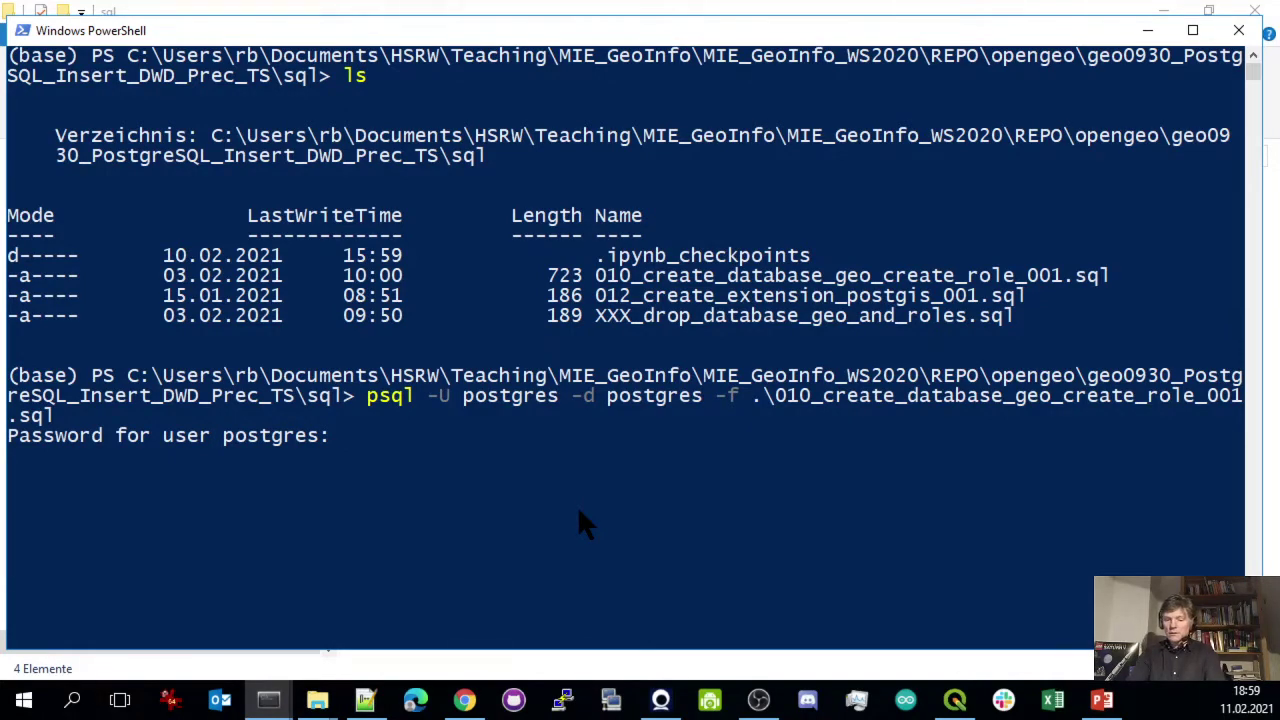
{"action": "key", "text": "Return"}
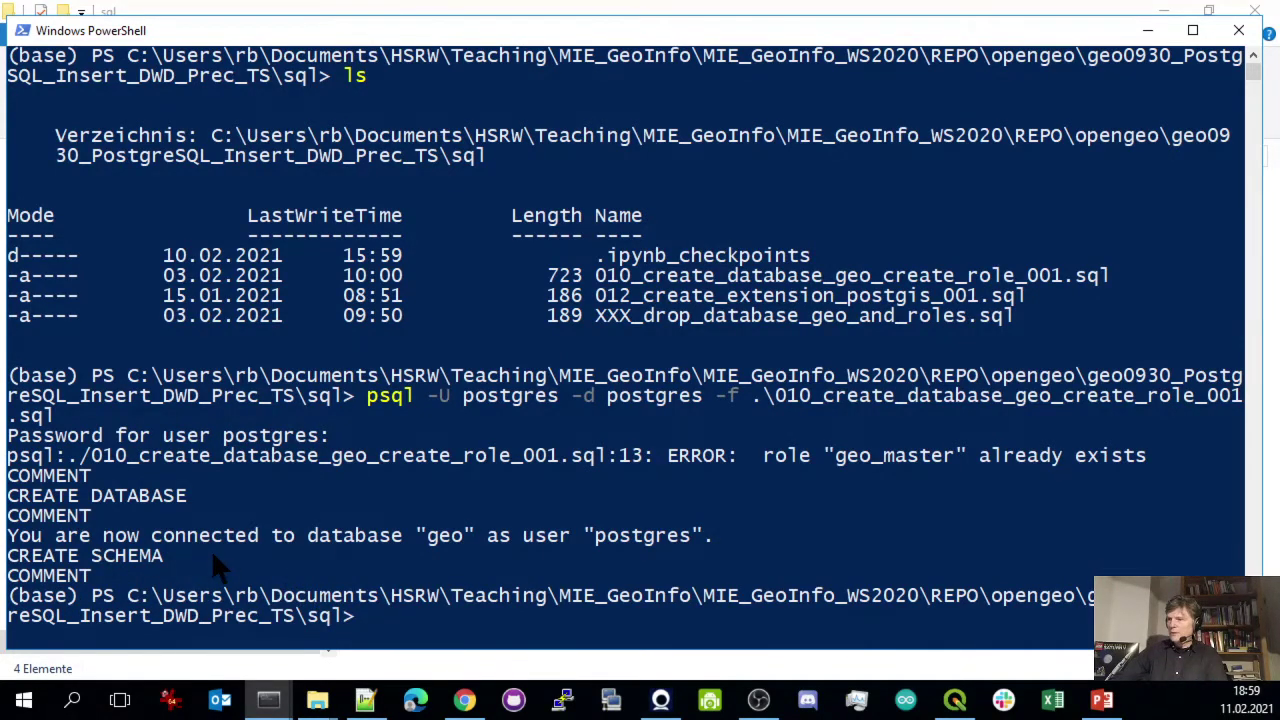
Switch to pgAdmin in Chrome and refresh the Databases node of the Local PostgreSQL 13 server
{"action": "left_click", "coordinate": [466, 700]}
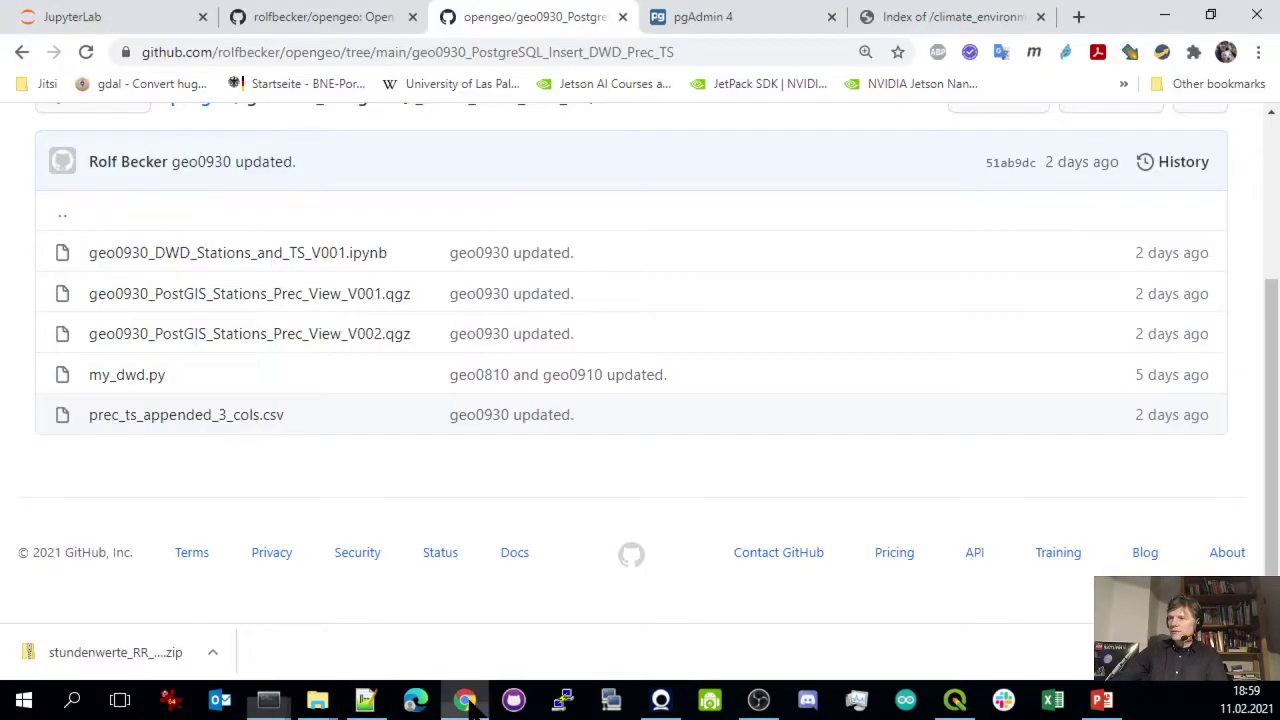
{"action": "left_click", "coordinate": [711, 20]}
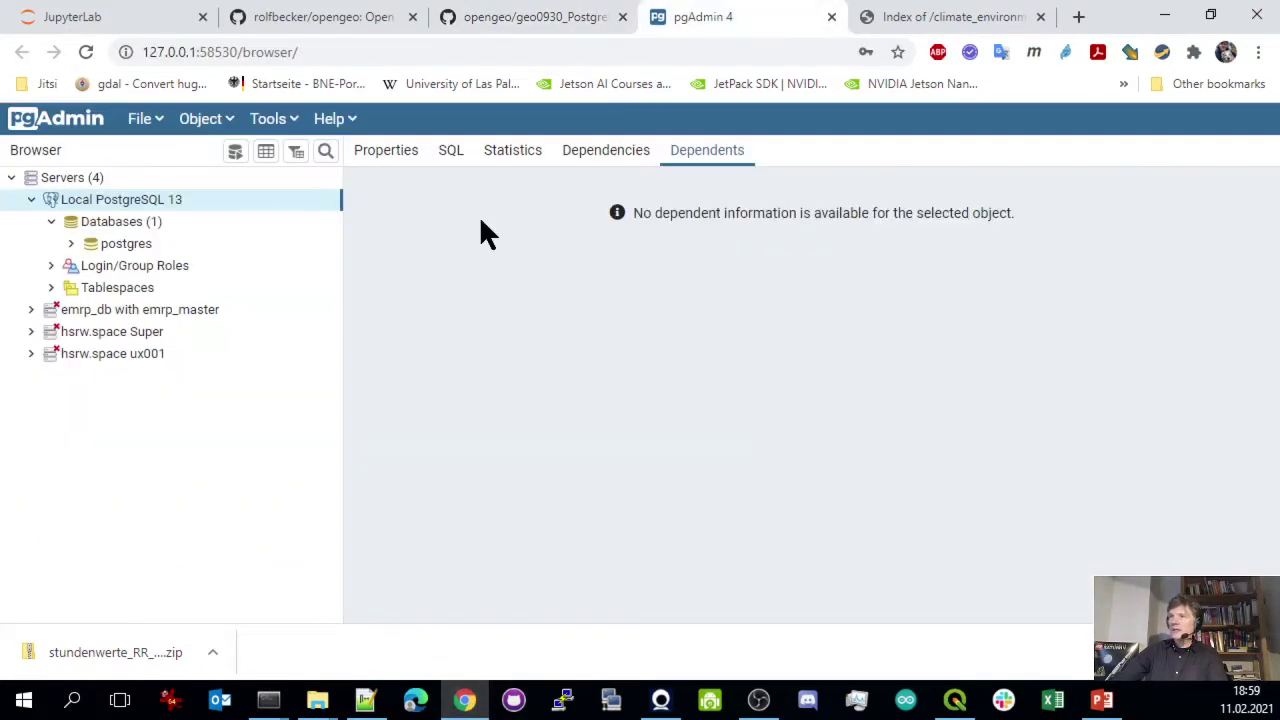
{"action": "right_click", "coordinate": [118, 230]}
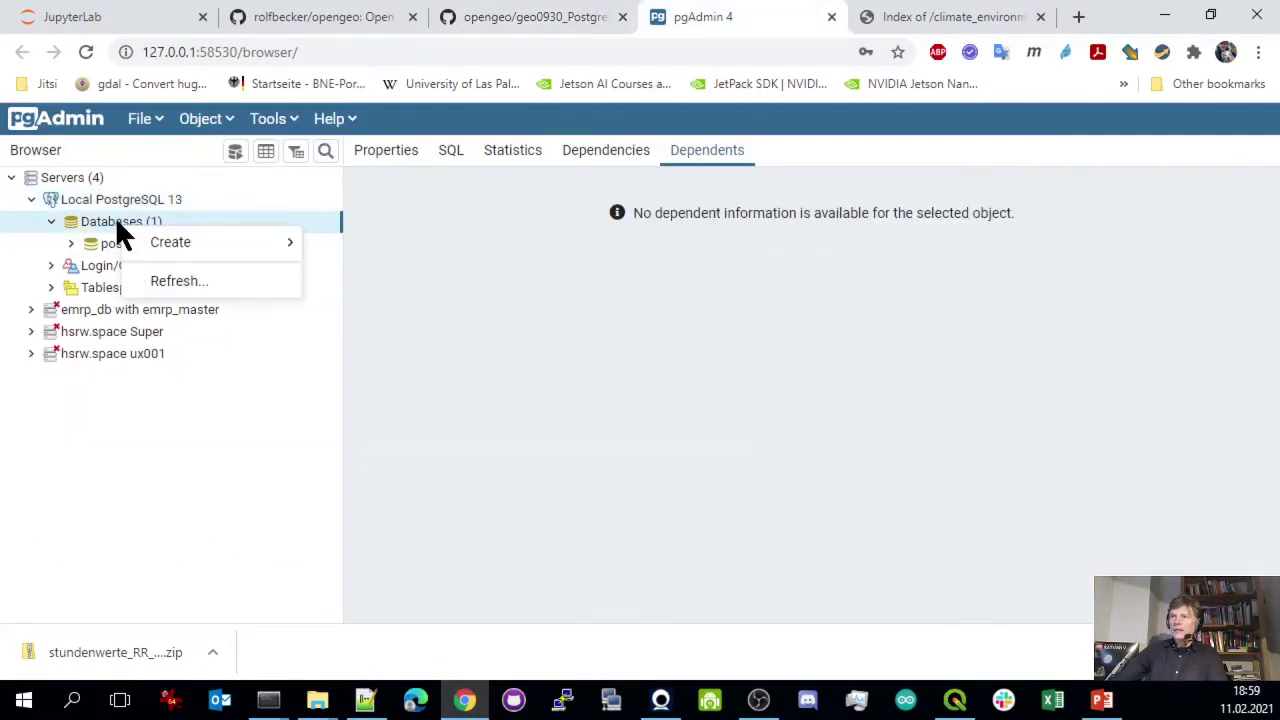
{"action": "left_click", "coordinate": [175, 283]}
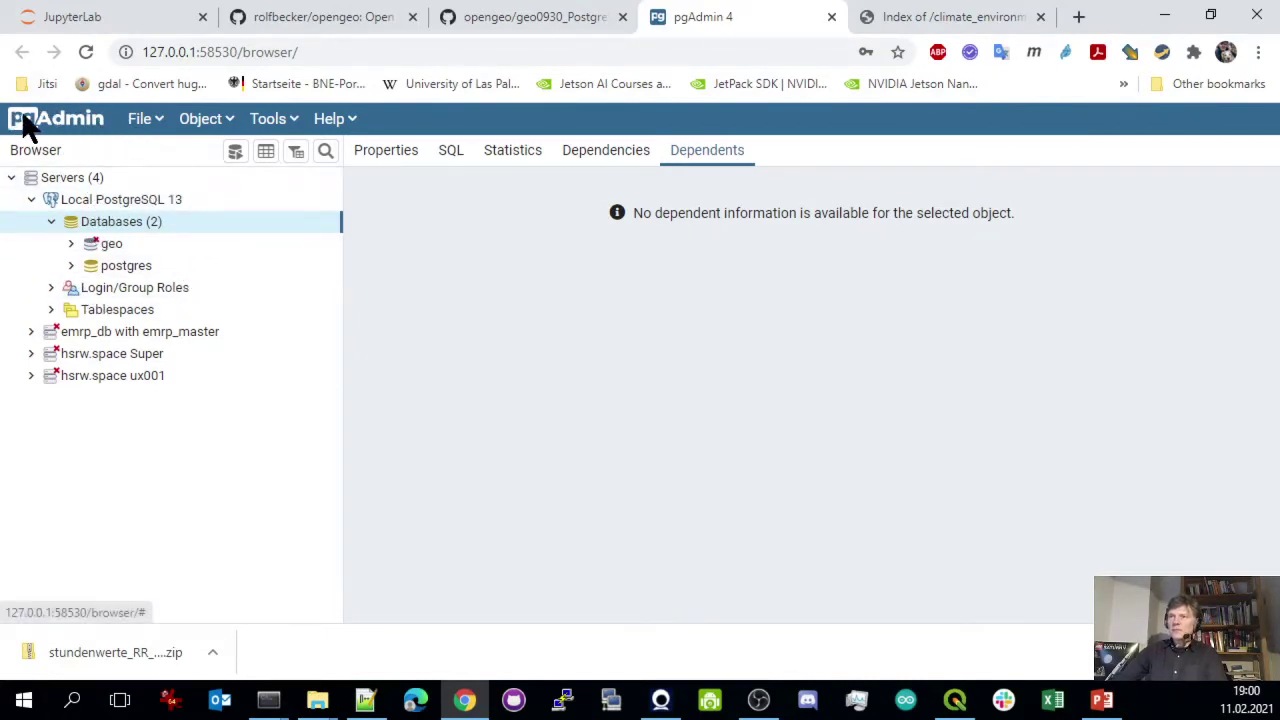
Expand the geo database and its dwd schema, and check the schema's Views node for content
{"action": "left_click", "coordinate": [110, 248]}
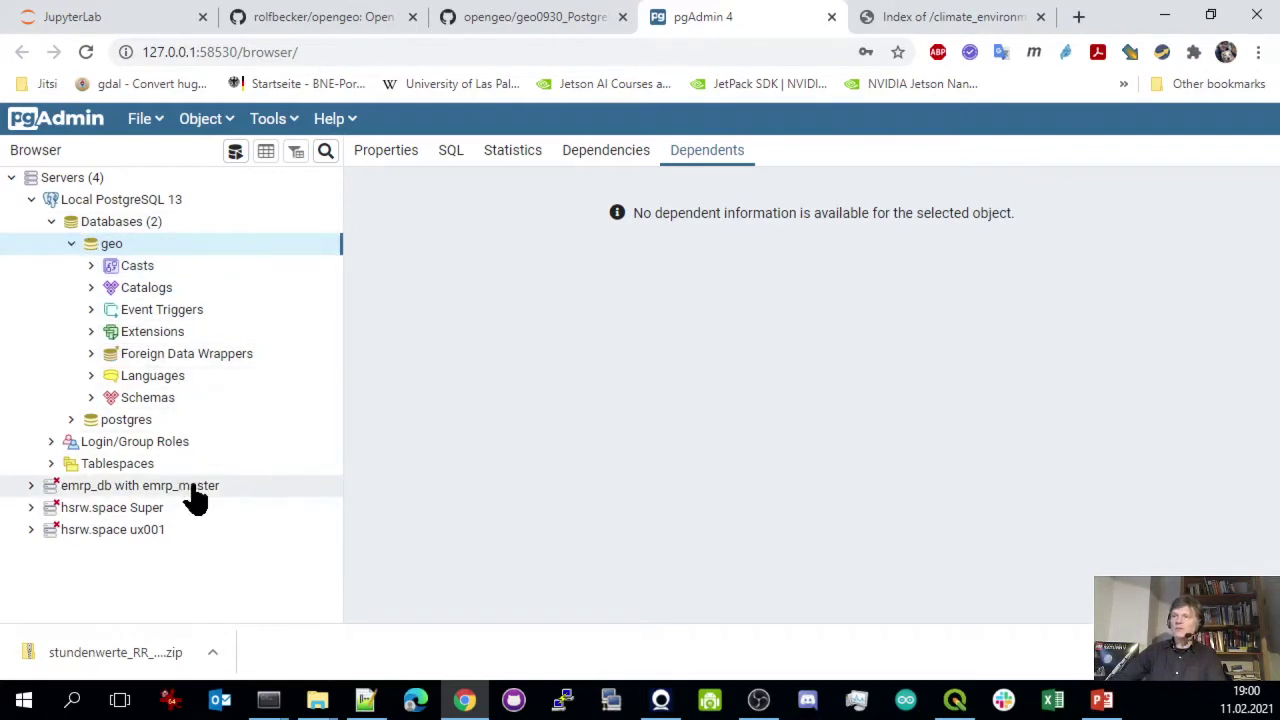
{"action": "left_click", "coordinate": [91, 398]}
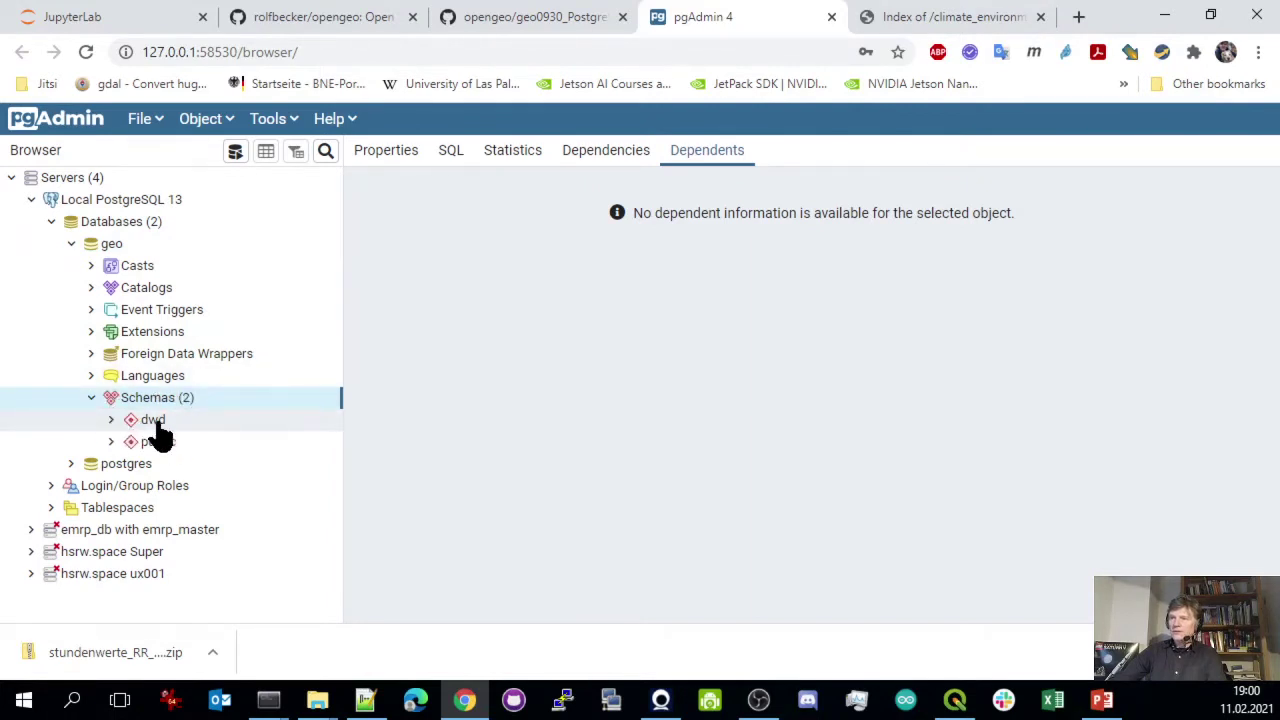
{"action": "left_click", "coordinate": [112, 421]}
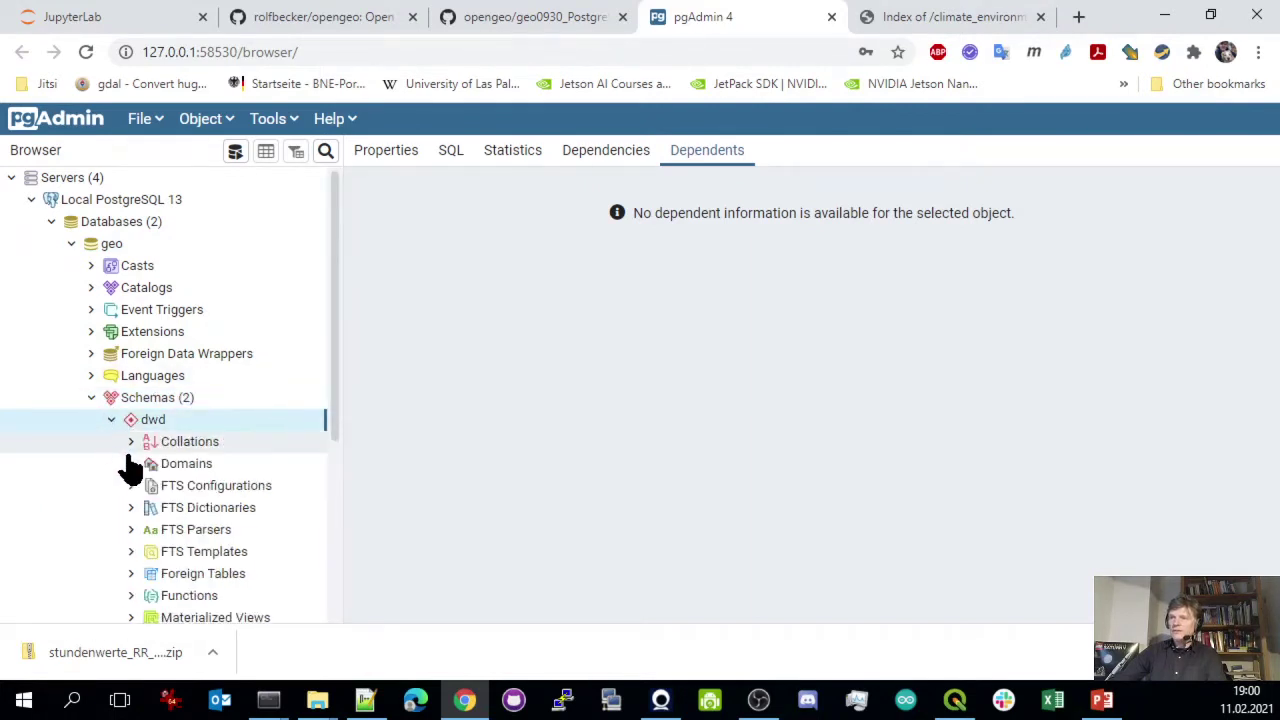
{"action": "scroll", "coordinate": [264, 460], "scroll_direction": "down", "scroll_amount": 5}
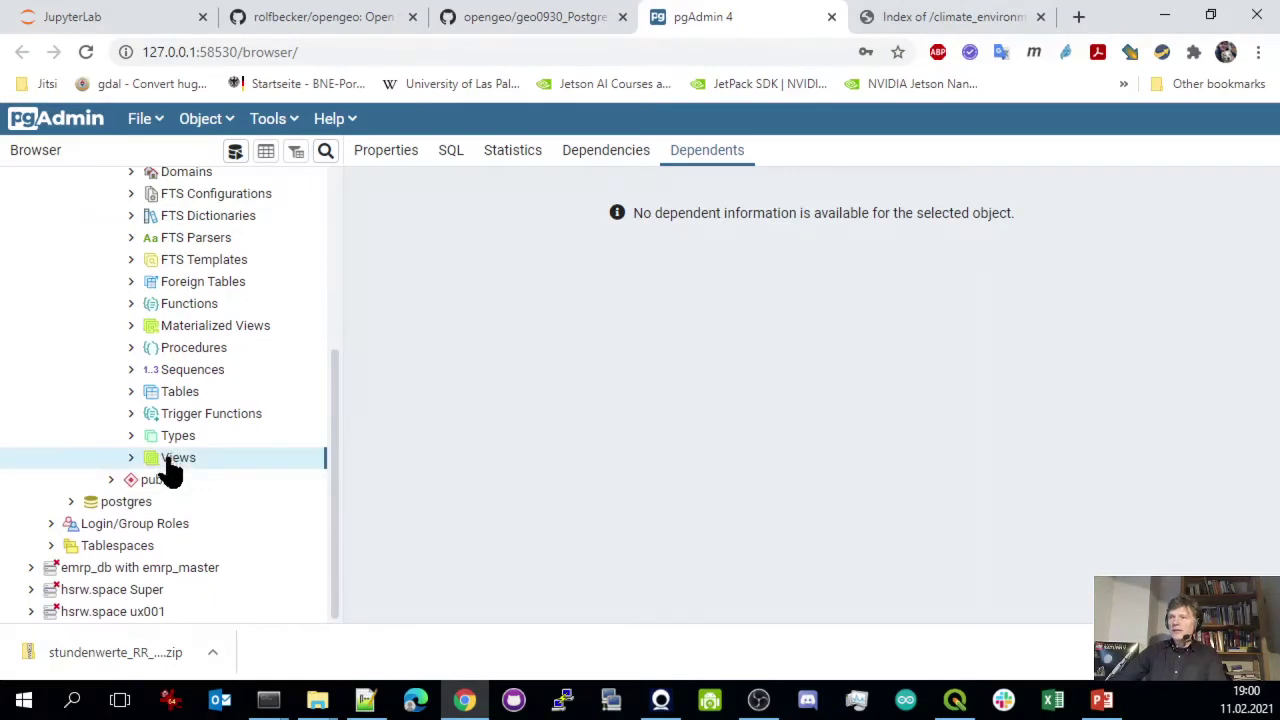
{"action": "left_click", "coordinate": [130, 458]}
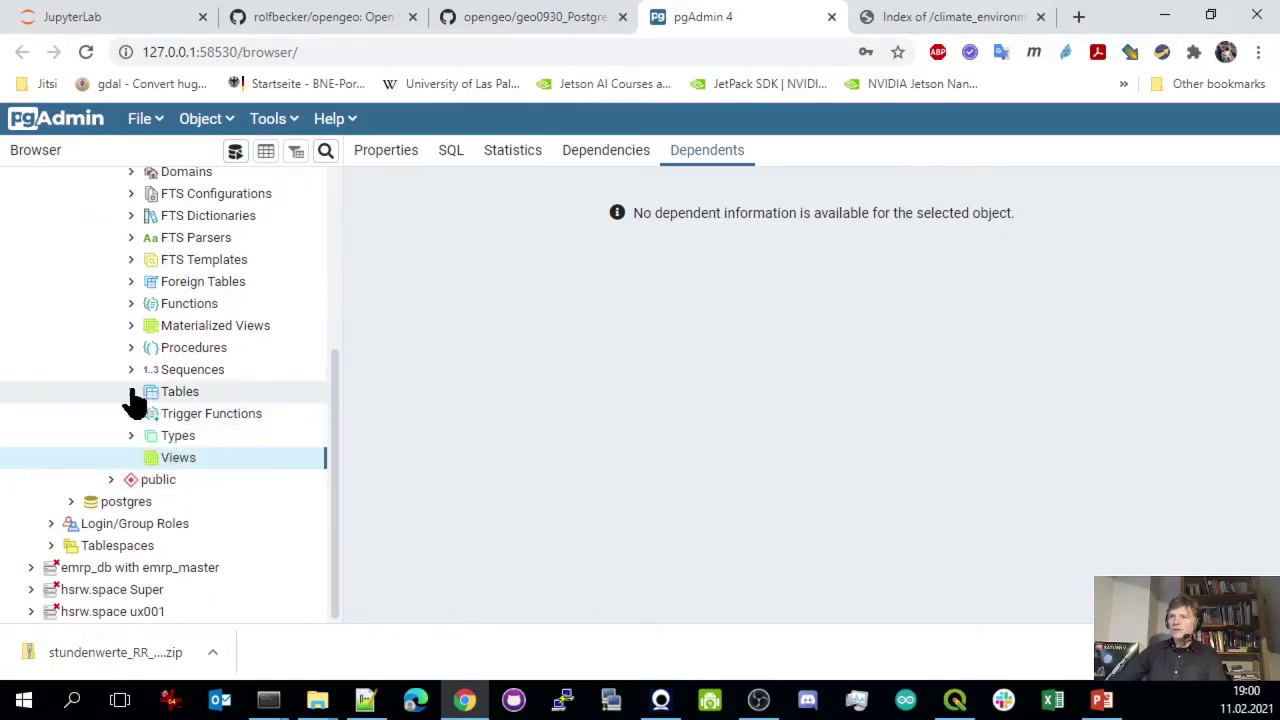
{"action": "scroll", "coordinate": [223, 349], "scroll_direction": "up", "scroll_amount": 5}
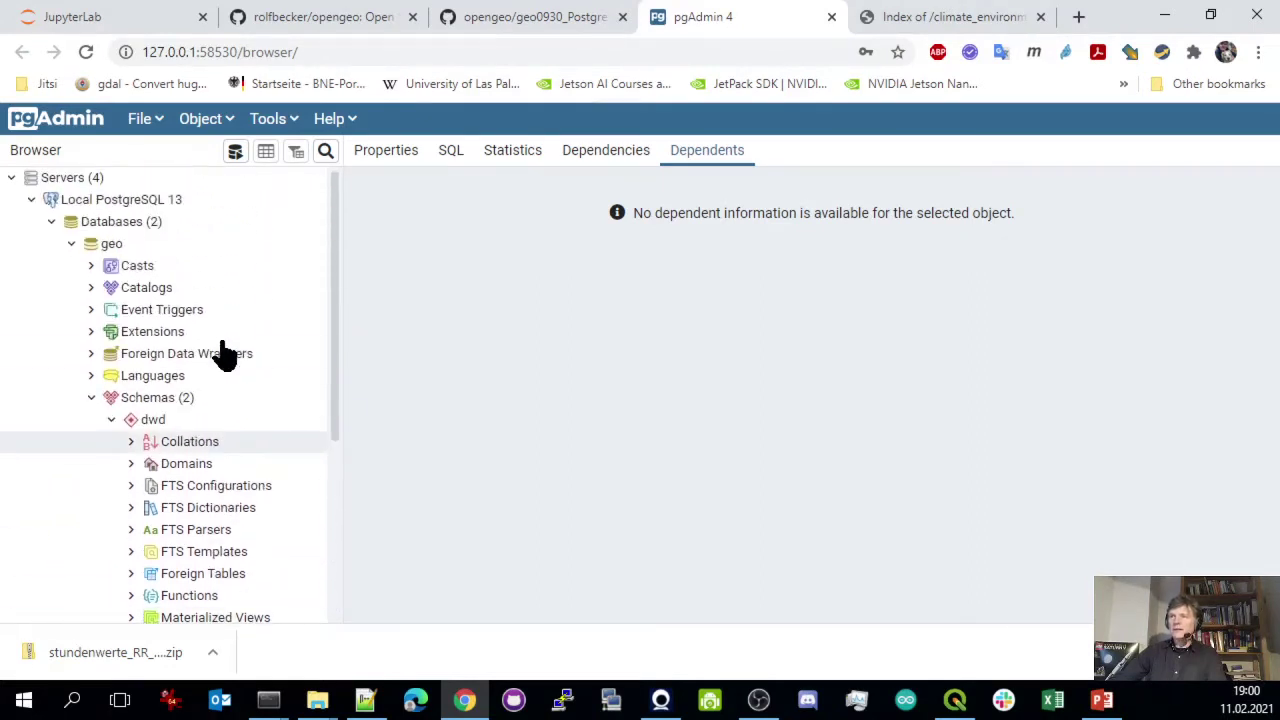
View the geo database's general properties to check its owner and comment, and close them without changes
{"action": "right_click", "coordinate": [110, 249]}
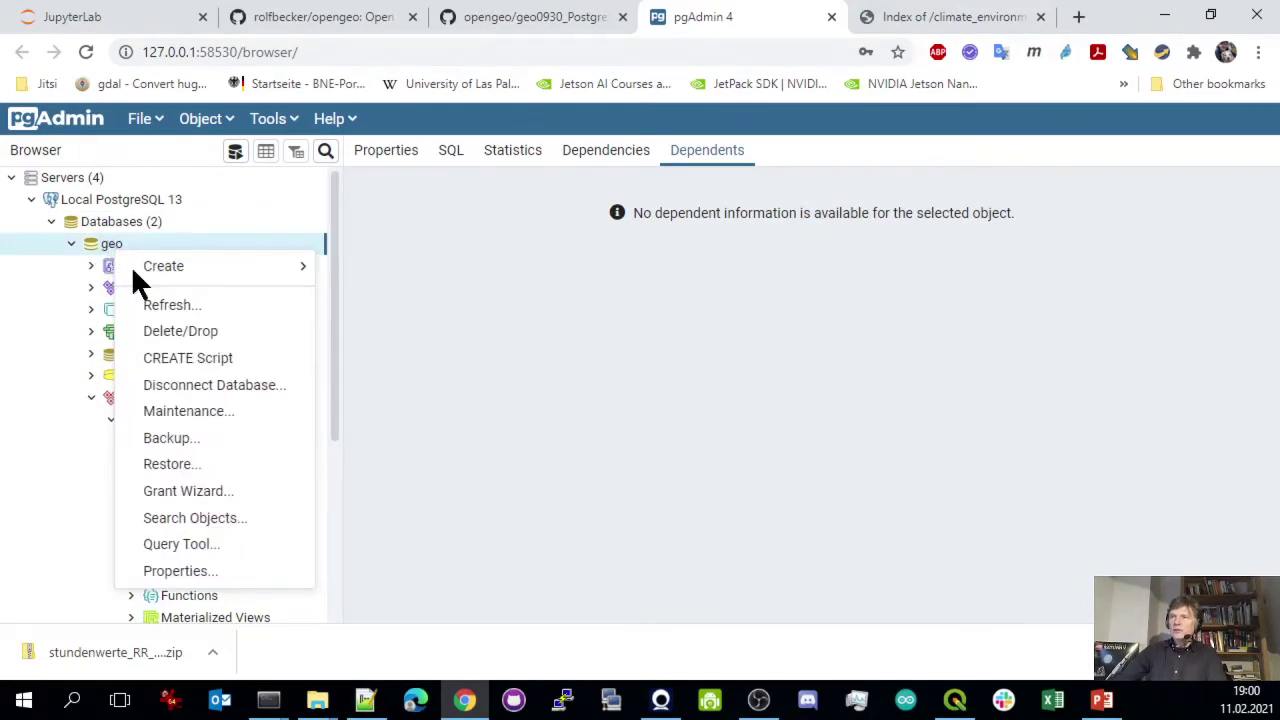
{"action": "left_click", "coordinate": [196, 574]}
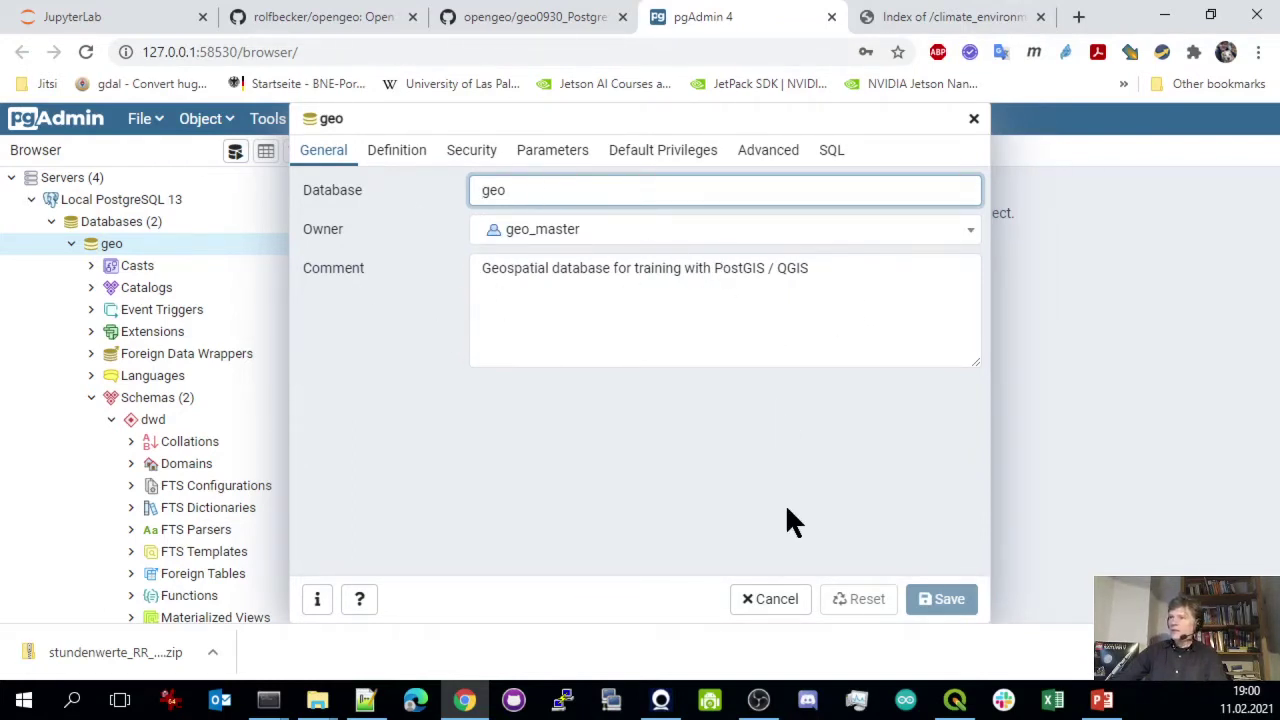
{"action": "left_click", "coordinate": [777, 599]}
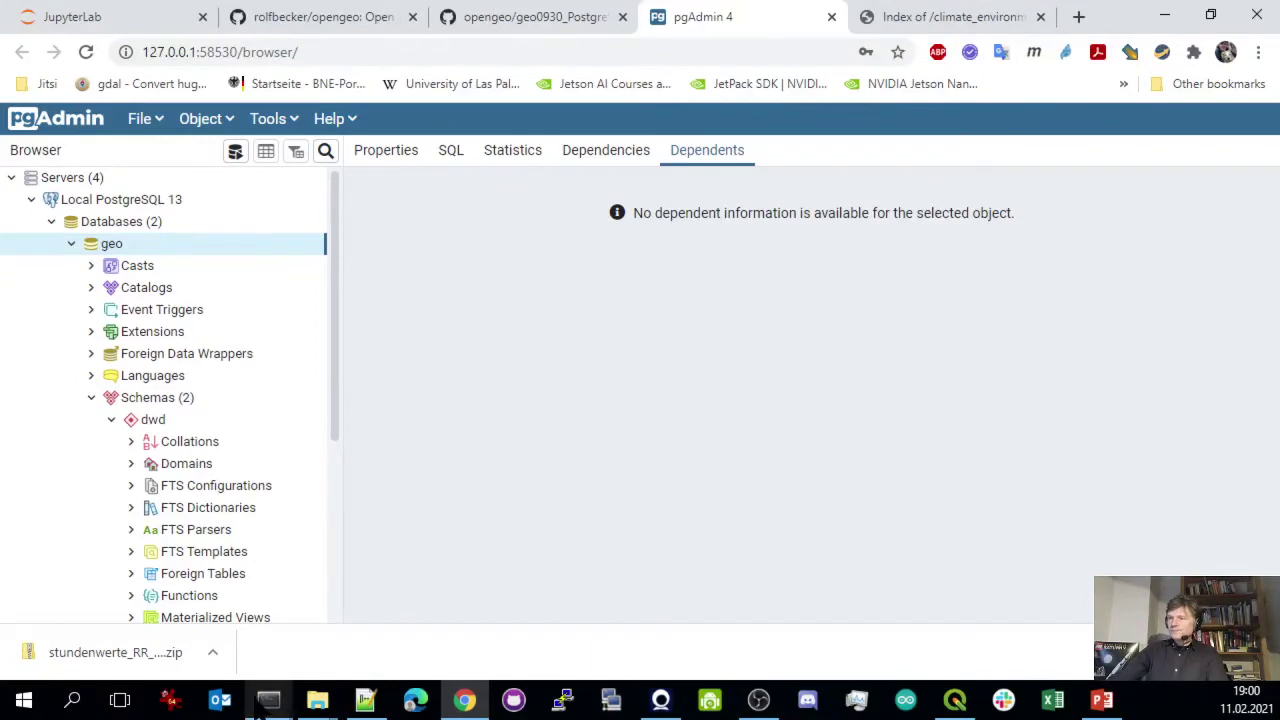
Switch back to PowerShell and list the sql folder's scripts again with ls
{"action": "mouse_move", "coordinate": [268, 700]}
{"action": "left_click", "coordinate": [378, 632]}
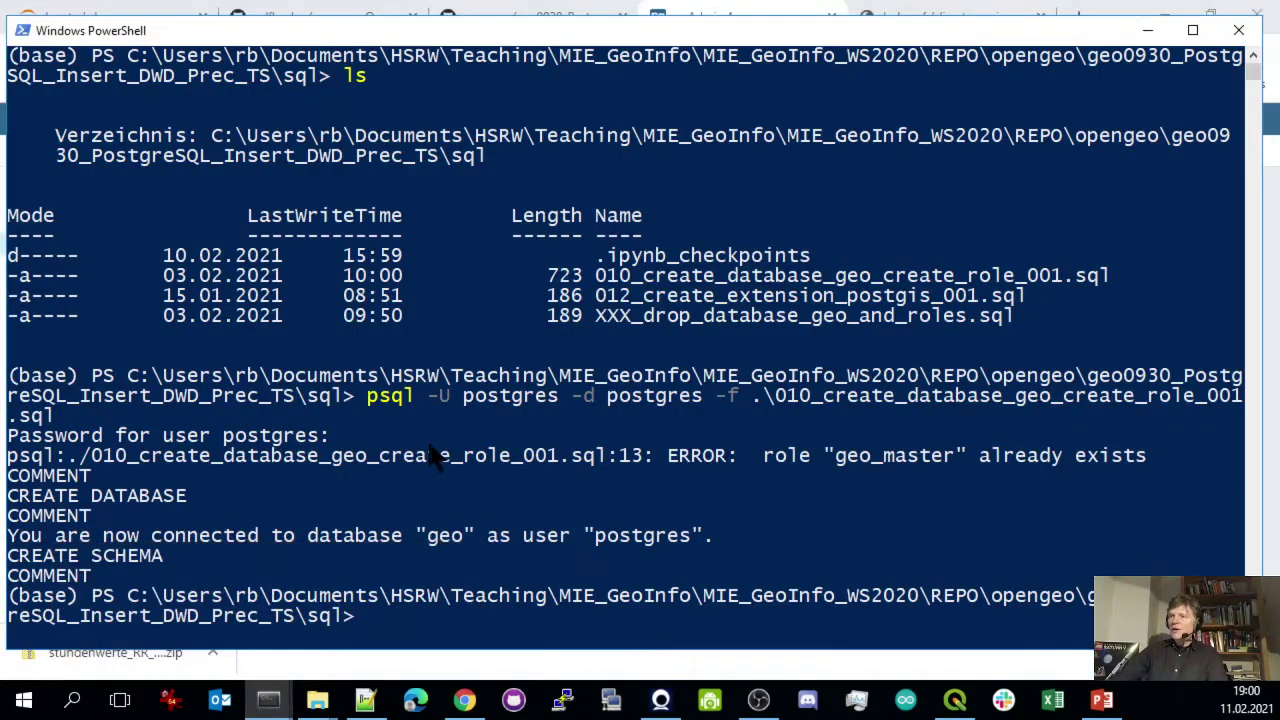
{"action": "type", "text": "ls"}
{"action": "key", "text": "Return"}
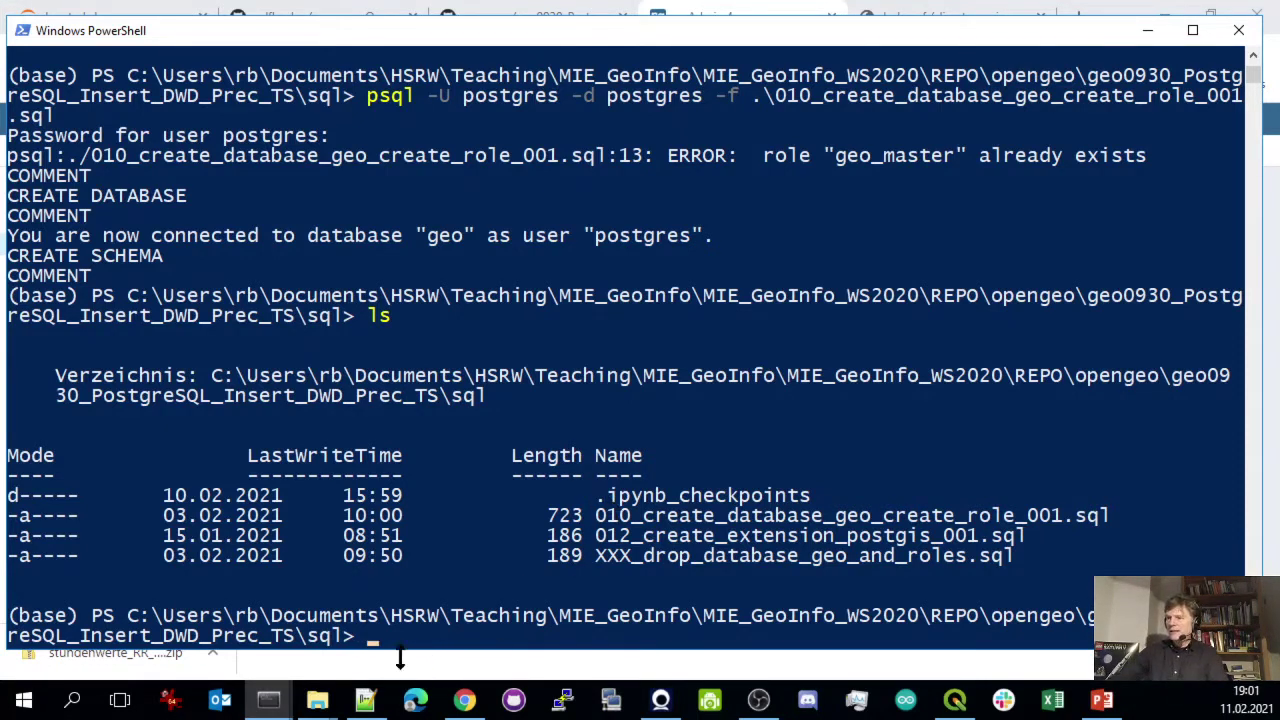
Open 012_create_extension_postgis_001.sql from the sql folder in Notepad++
{"action": "mouse_move", "coordinate": [317, 700]}
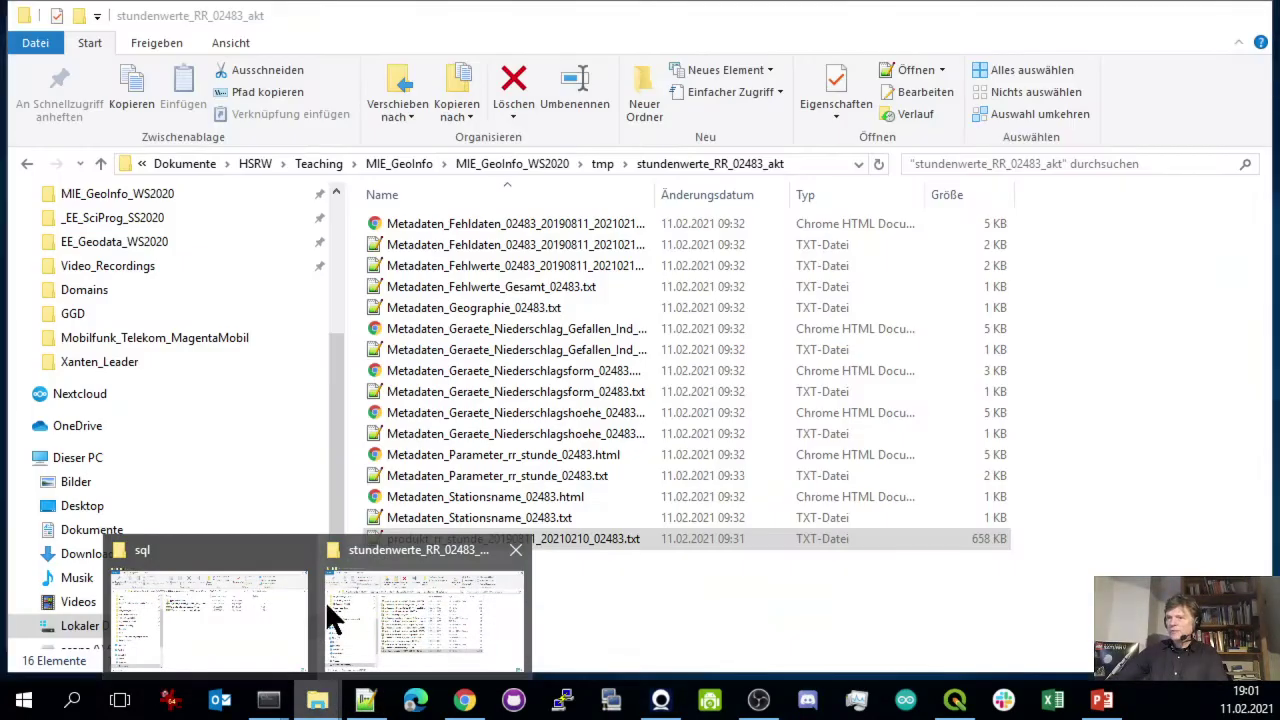
{"action": "left_click", "coordinate": [240, 600]}
{"action": "left_click", "coordinate": [485, 260]}
{"action": "right_click", "coordinate": [485, 260]}
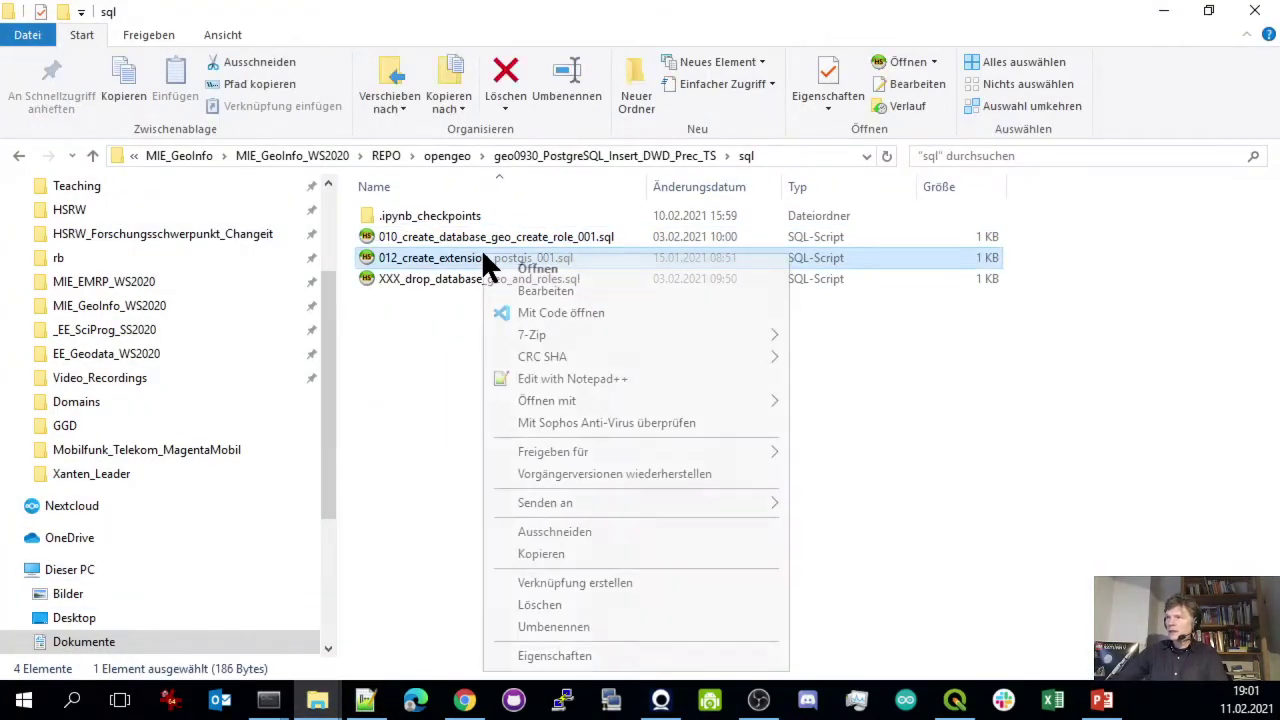
{"action": "left_click", "coordinate": [561, 384]}
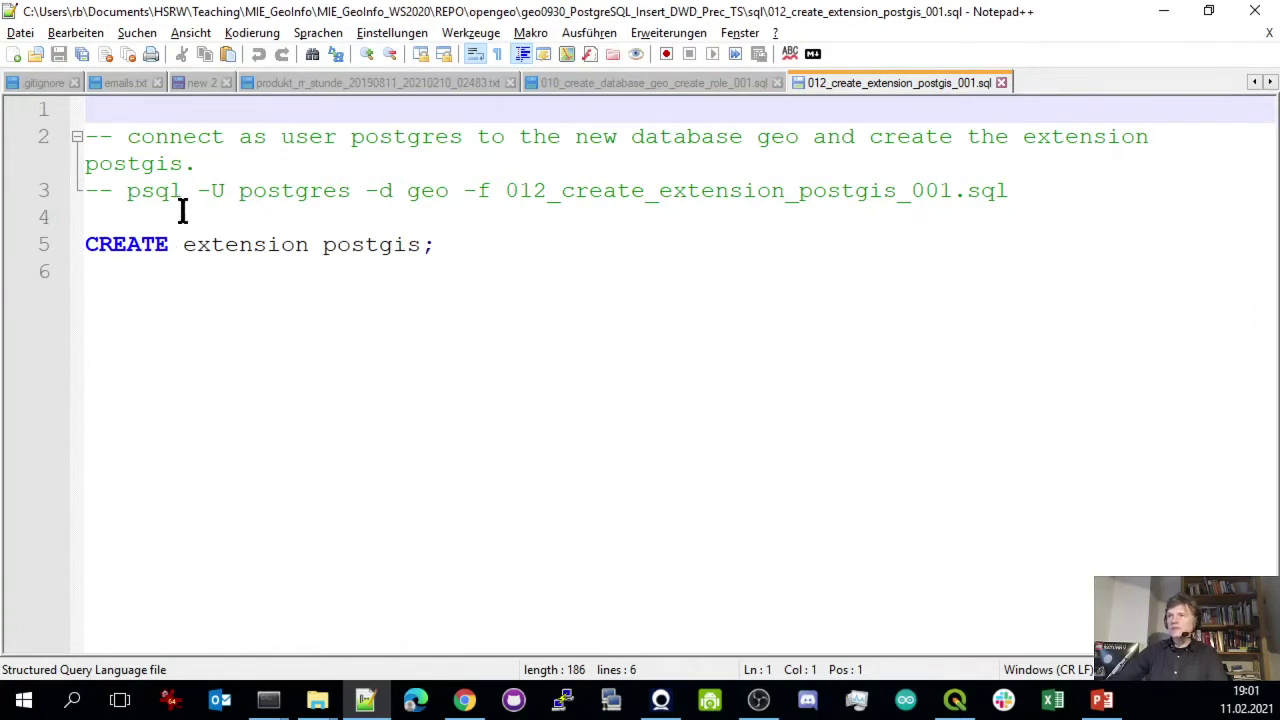
Review the commented psql call for database geo and the CREATE extension postgis statement
{"action": "left_click_drag", "start_coordinate": [127, 190], "coordinate": [449, 191]}
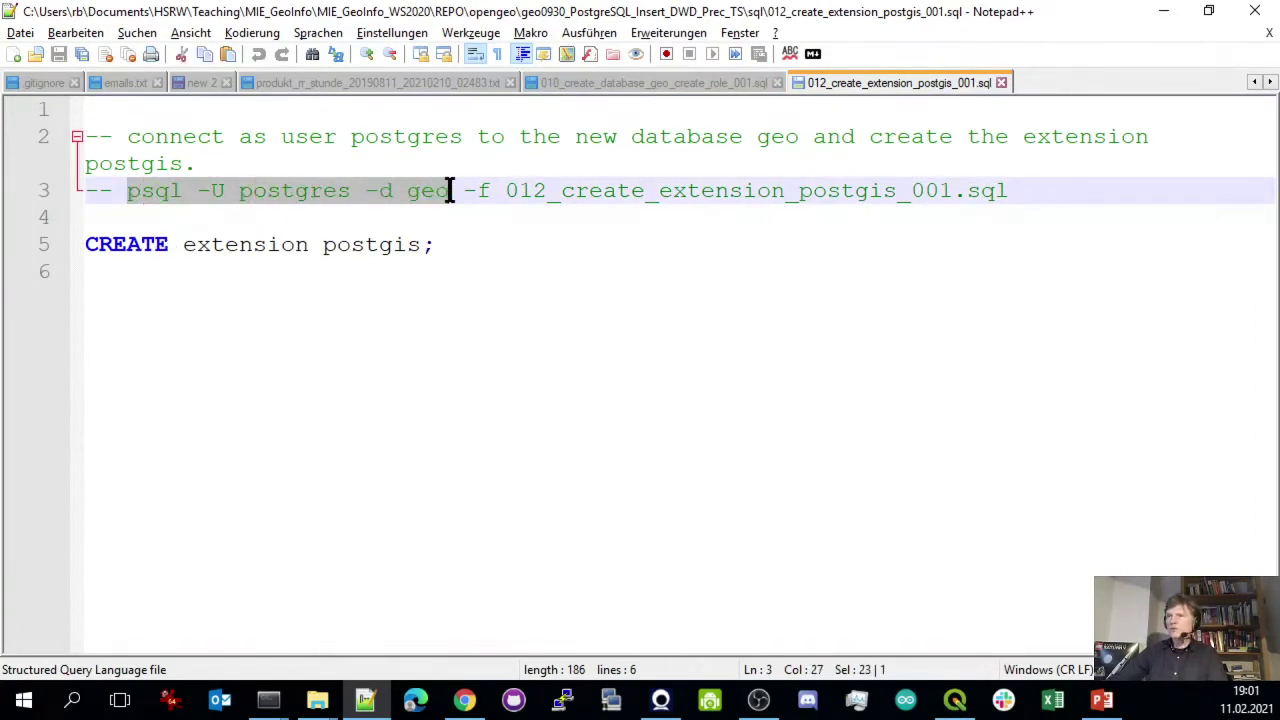
{"action": "left_click", "coordinate": [377, 191]}
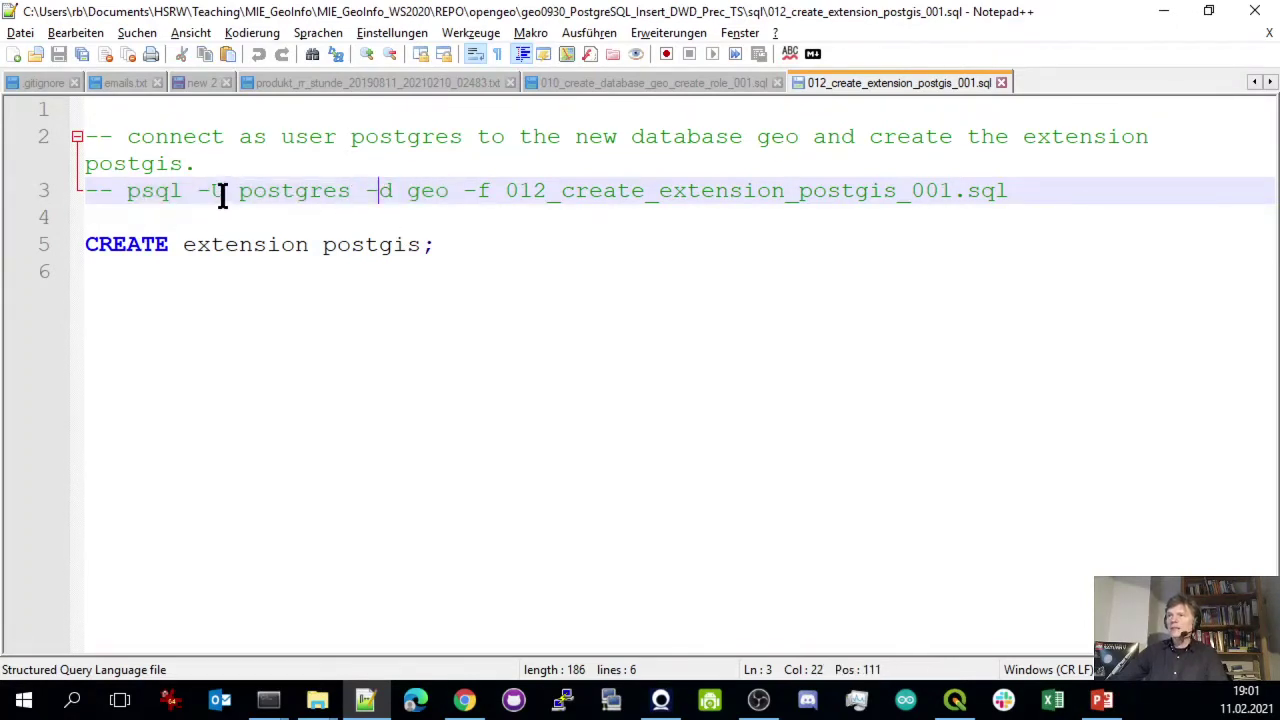
{"action": "left_click_drag", "start_coordinate": [239, 191], "coordinate": [451, 191]}
{"action": "left_click", "coordinate": [465, 191]}
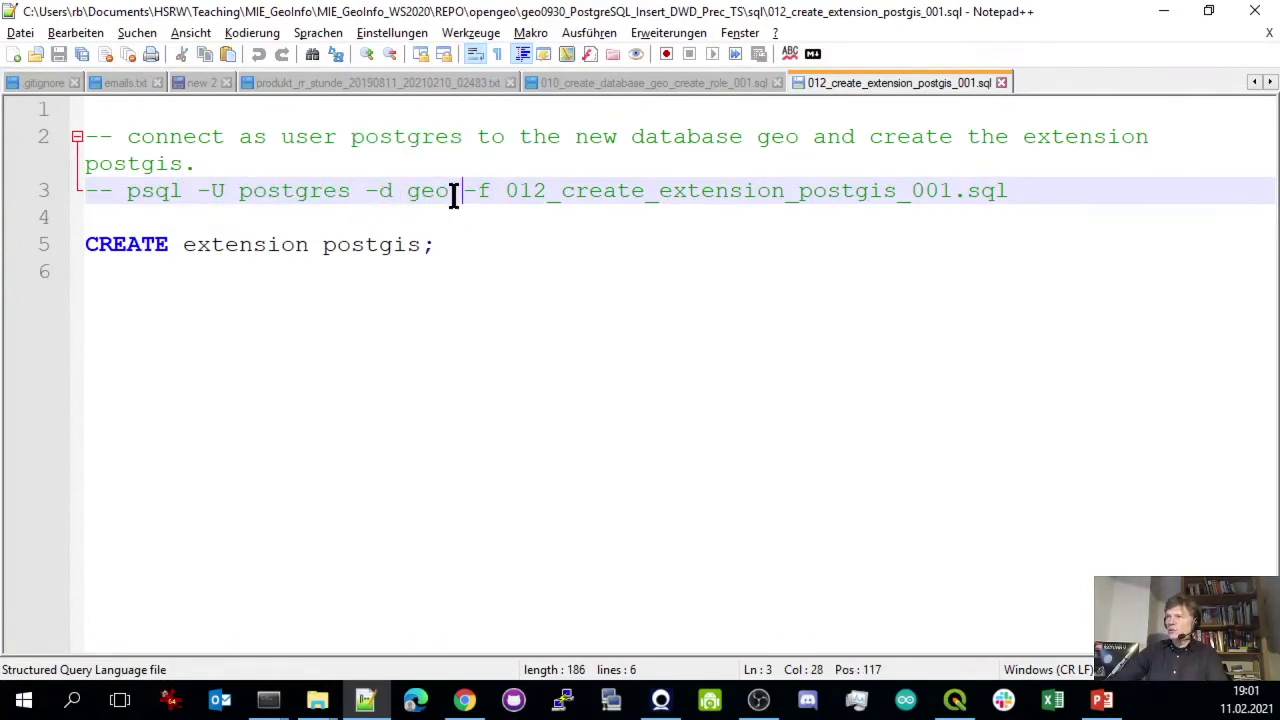
{"action": "left_click_drag", "start_coordinate": [86, 244], "coordinate": [451, 249]}
{"action": "left_click", "coordinate": [277, 194]}
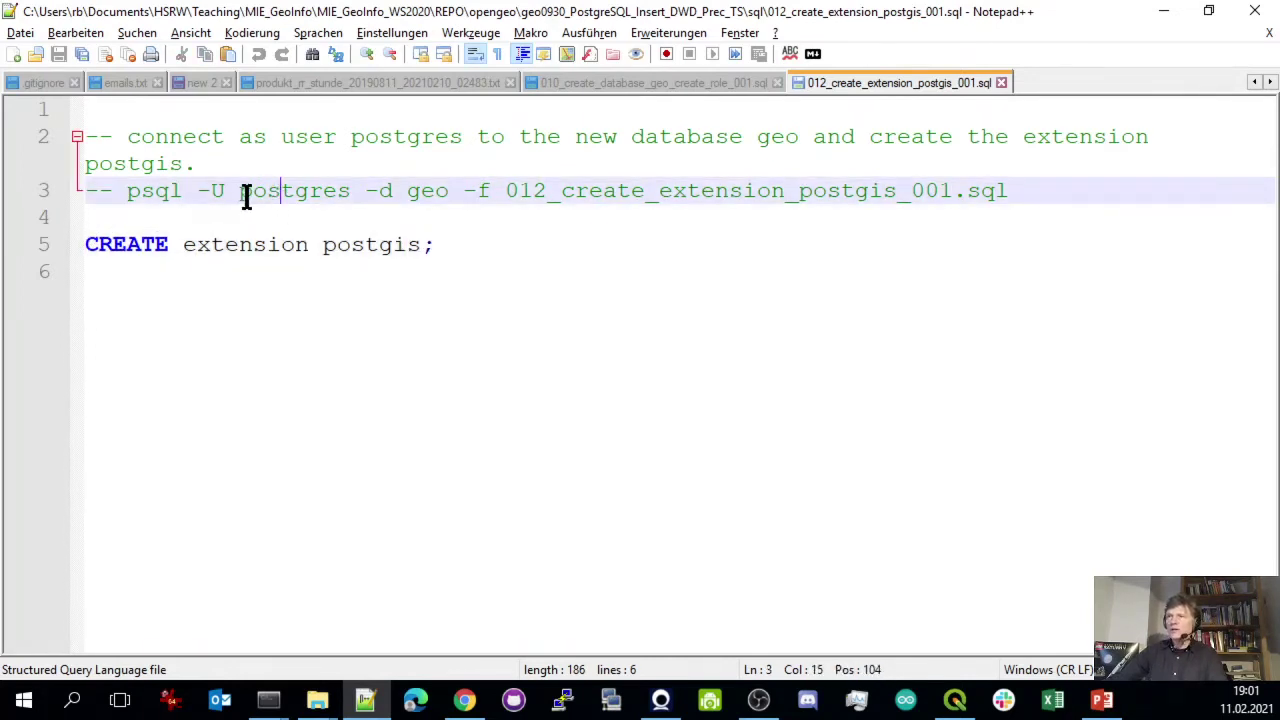
Examine the script's -d geo database option together with its extension creation statement
{"action": "left_click_drag", "start_coordinate": [250, 193], "coordinate": [462, 195]}
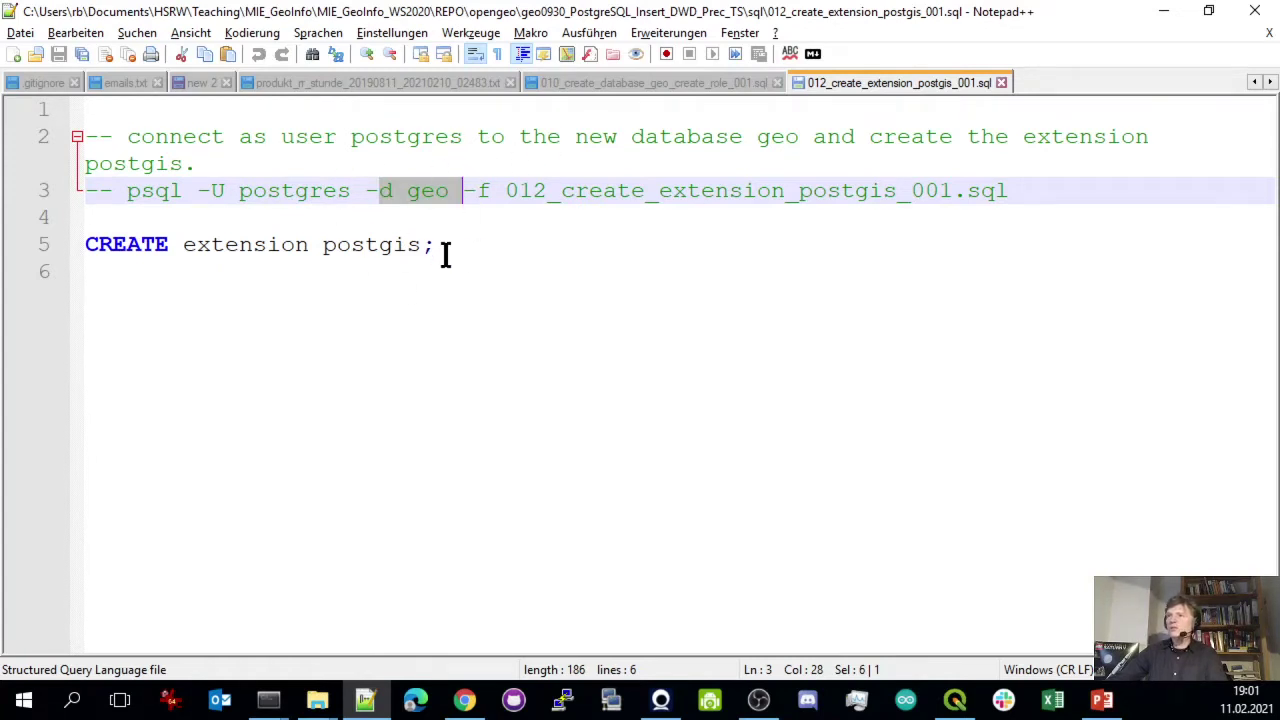
{"action": "left_click_drag", "start_coordinate": [443, 250], "coordinate": [393, 249]}
{"action": "left_click", "coordinate": [71, 258], "text": "shift"}
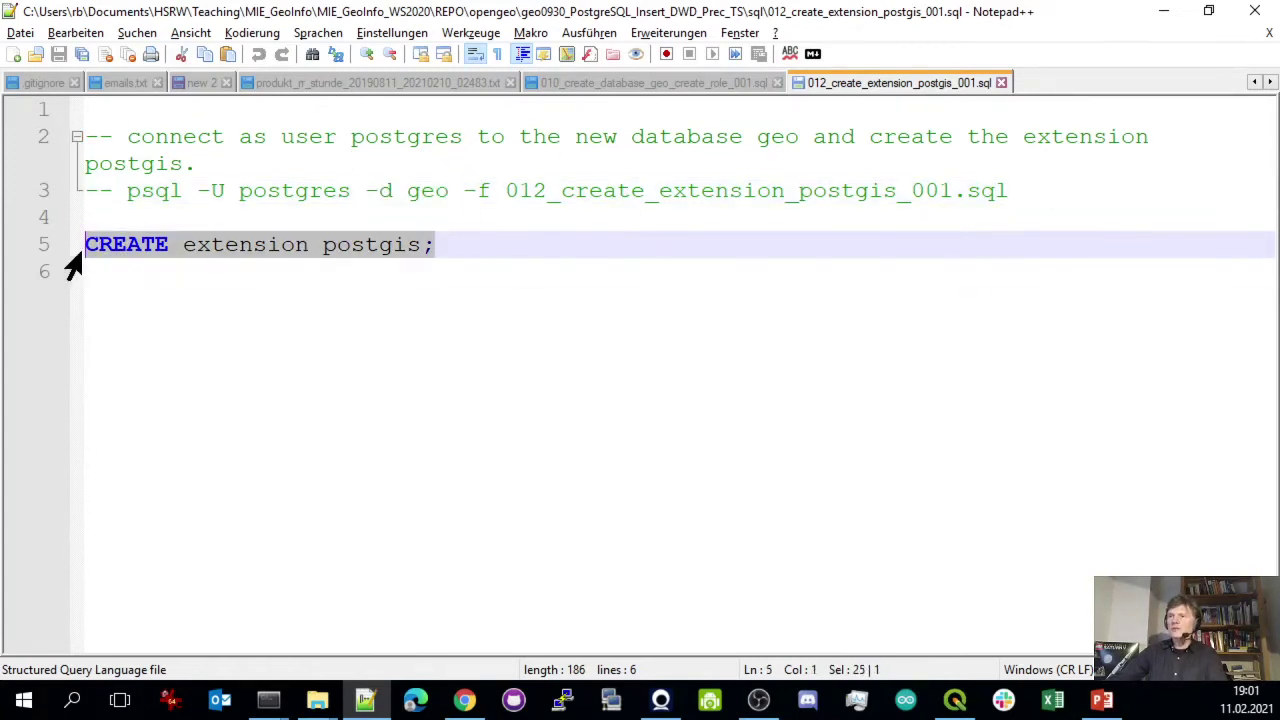
{"action": "left_click", "coordinate": [701, 270]}
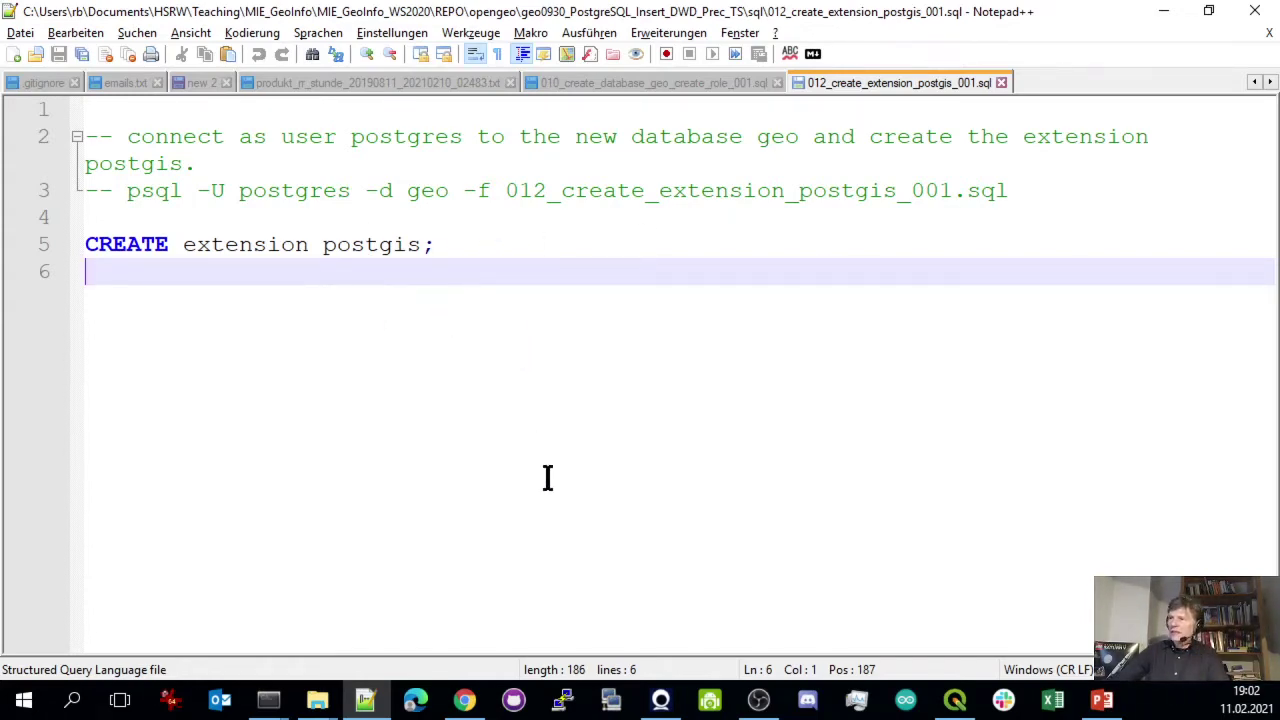
Switch to PowerShell and connect to the new database with psql -U postgres -d geo, entering the postgres password
{"action": "mouse_move", "coordinate": [268, 700]}
{"action": "left_click", "coordinate": [388, 640]}
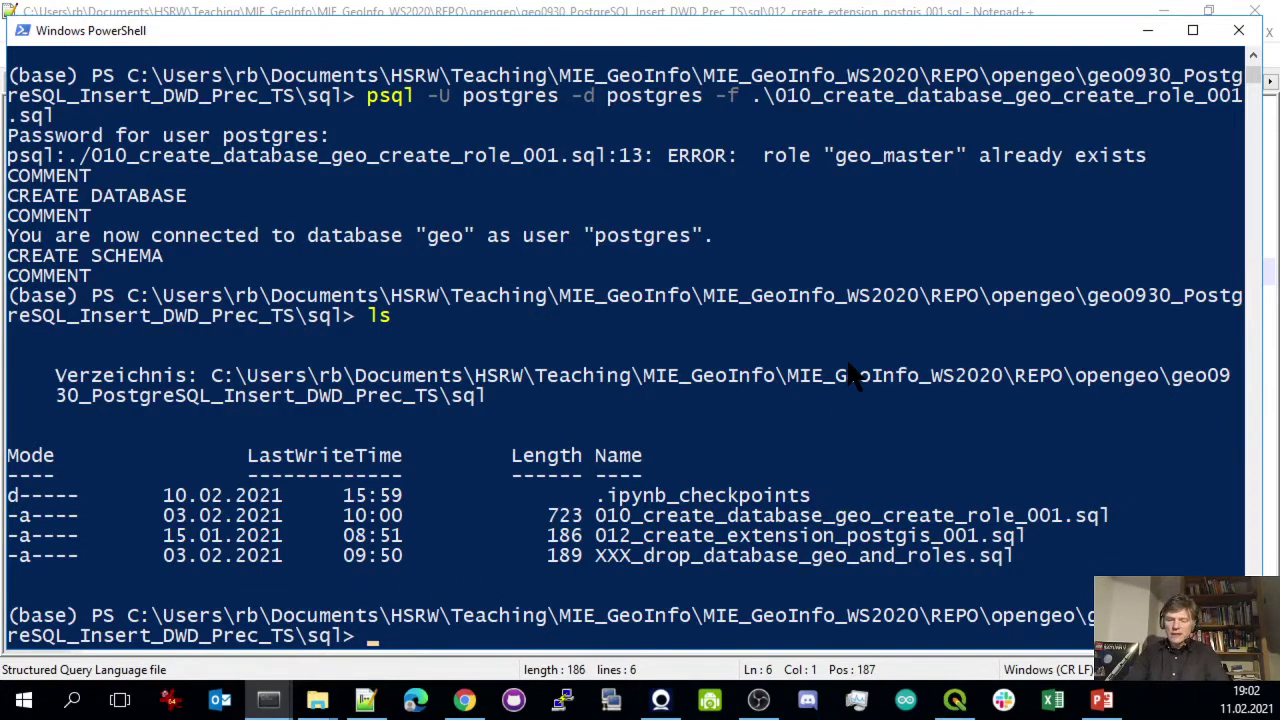
{"action": "type", "text": "ps"}
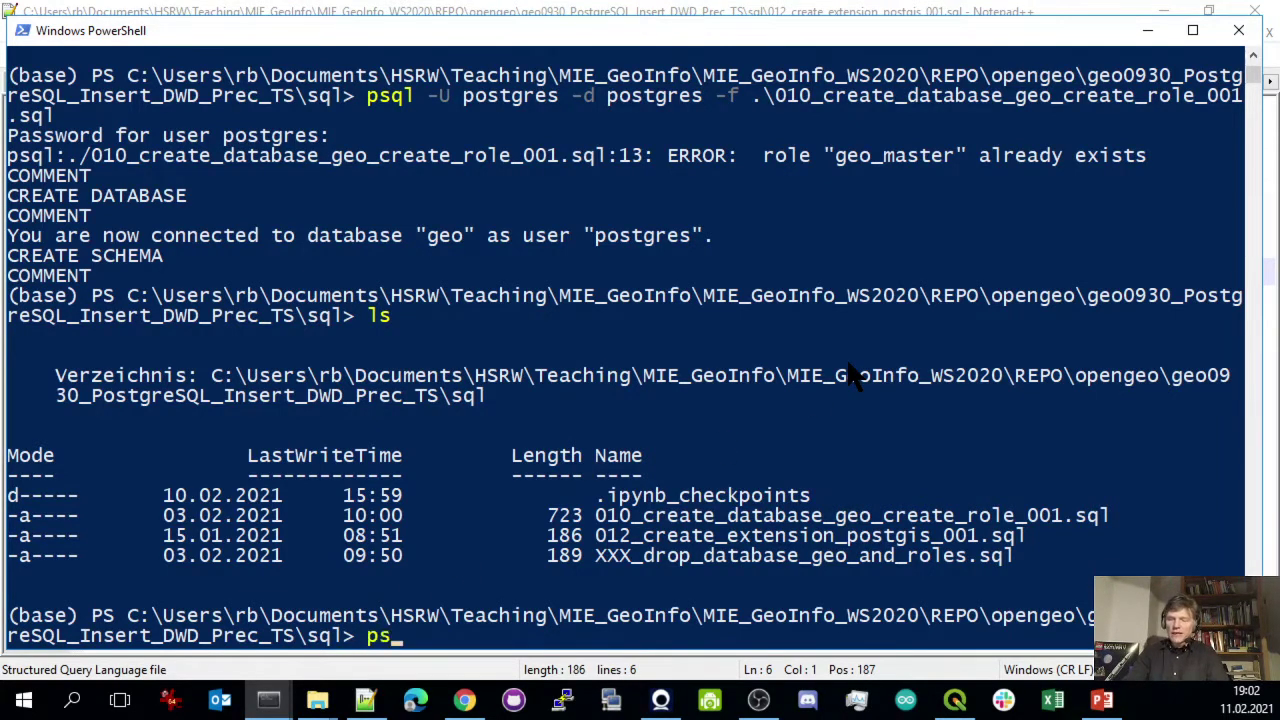
{"action": "type", "text": "ql -U "}
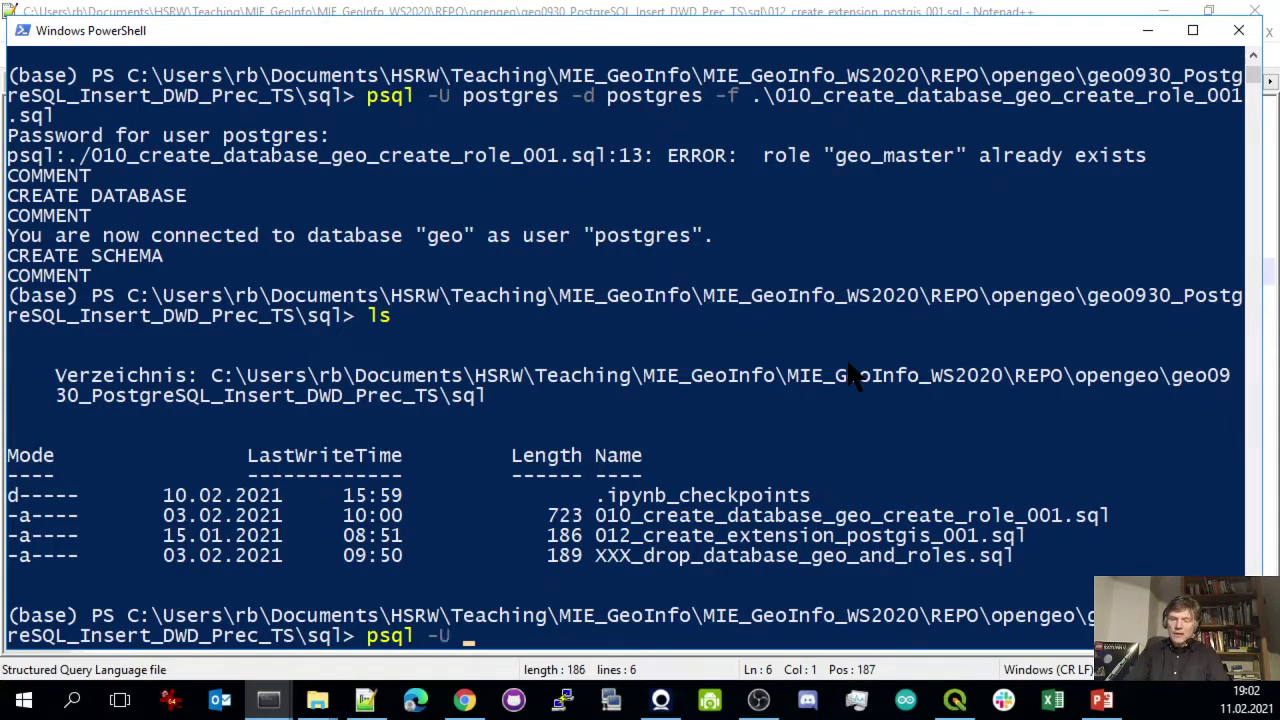
{"action": "type", "text": "pos"}
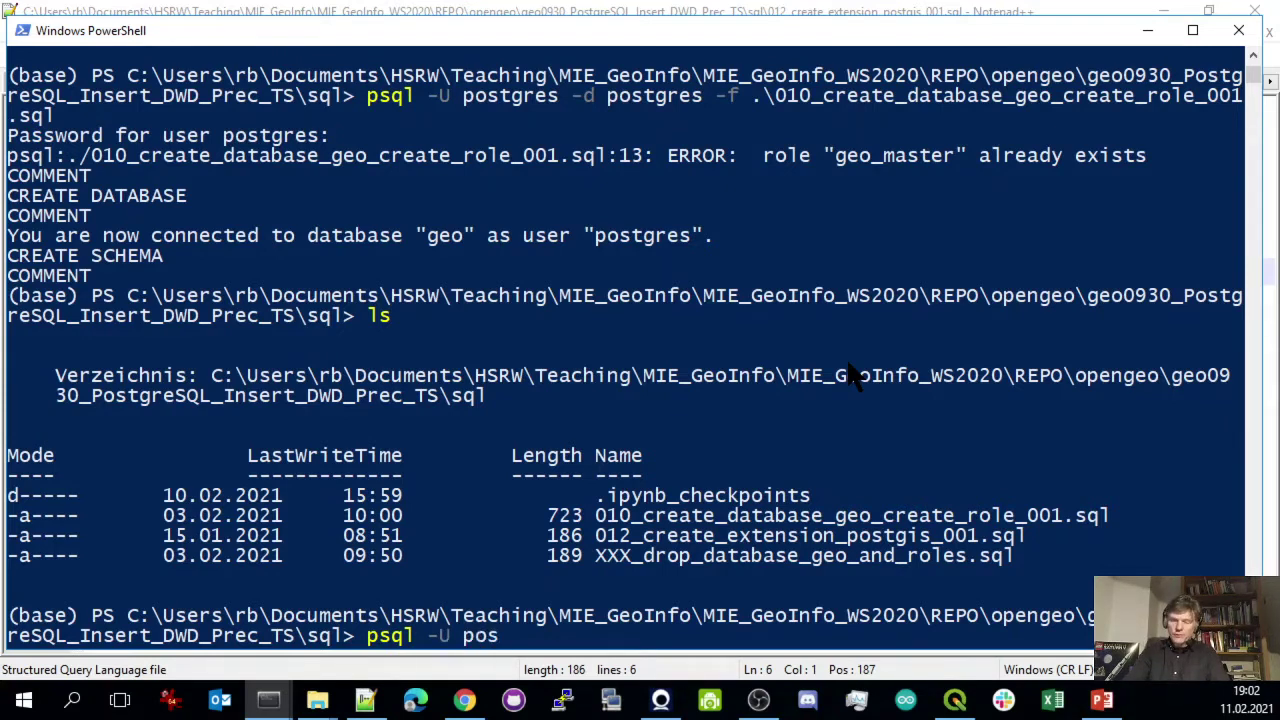
{"action": "type", "text": "tgres"}
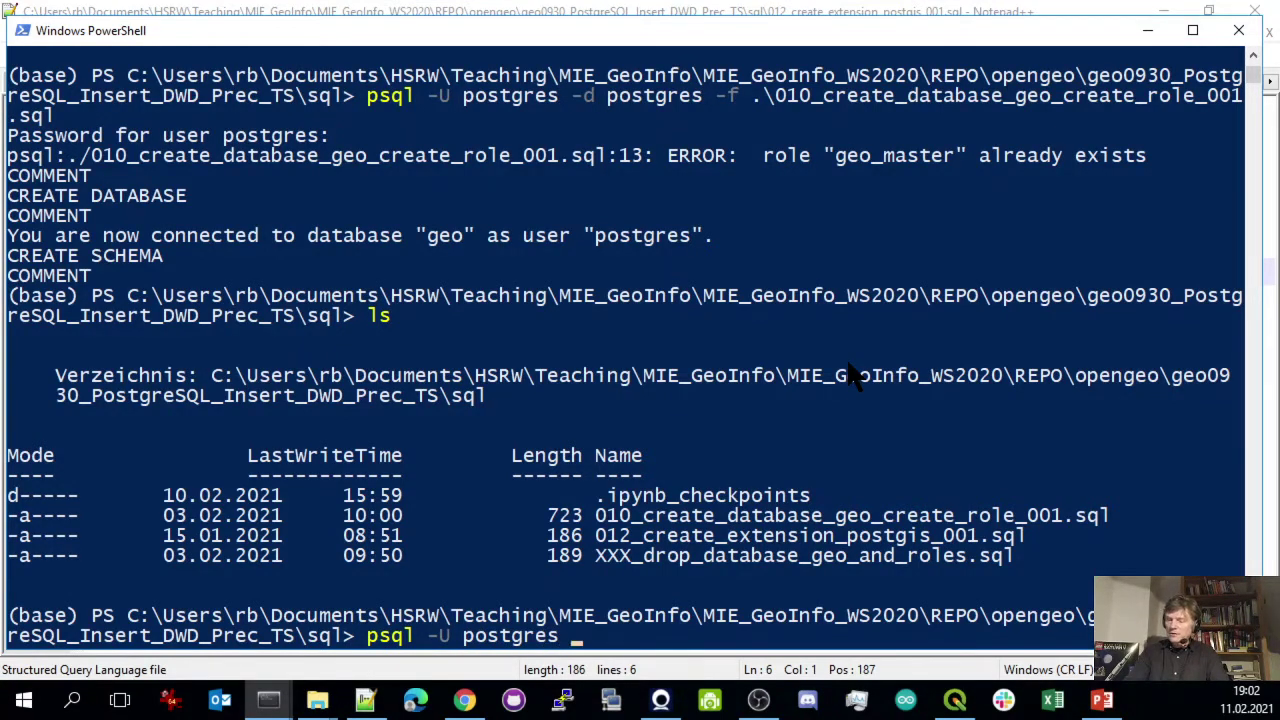
{"action": "type", "text": " -d"}
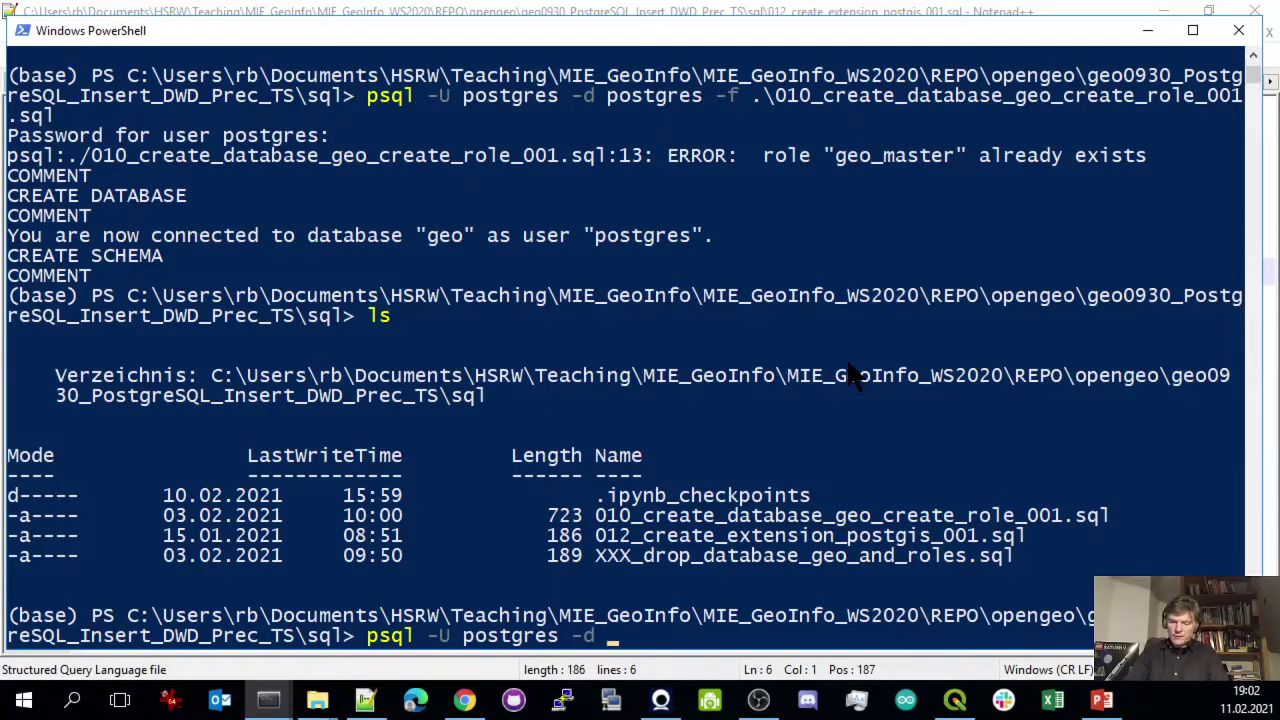
{"action": "type", "text": " geo"}
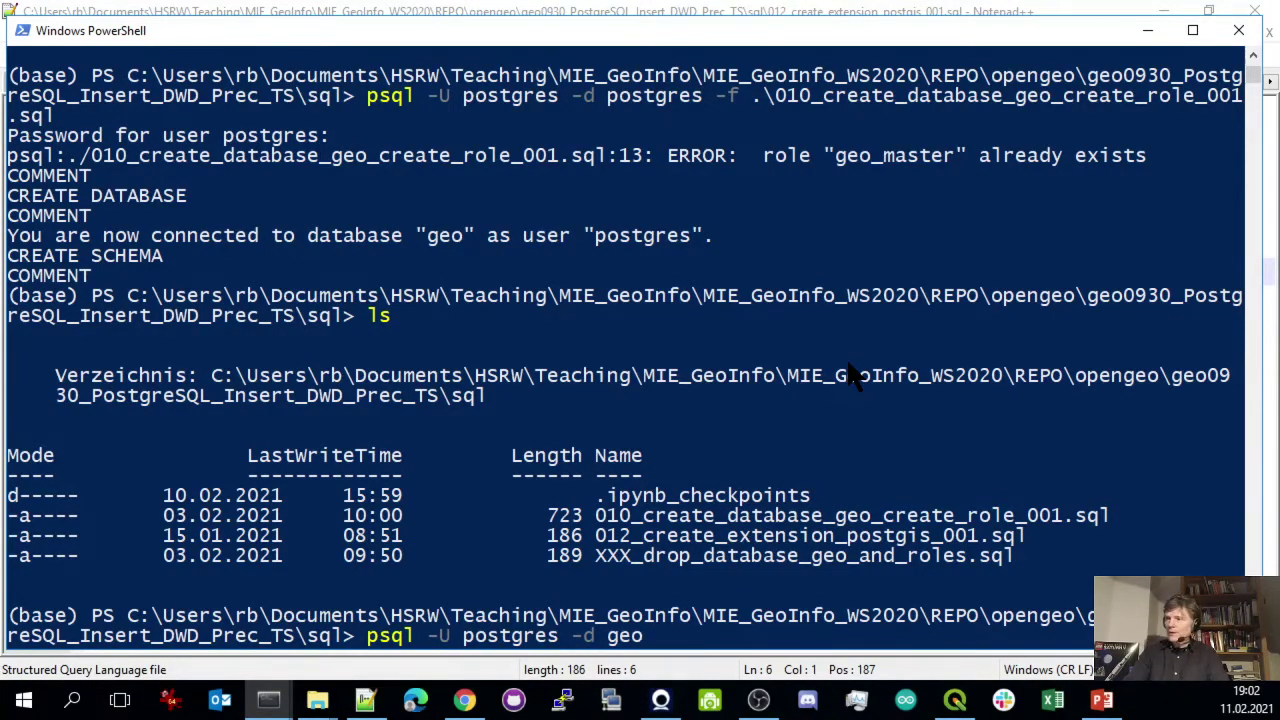
{"action": "key", "text": "Return"}
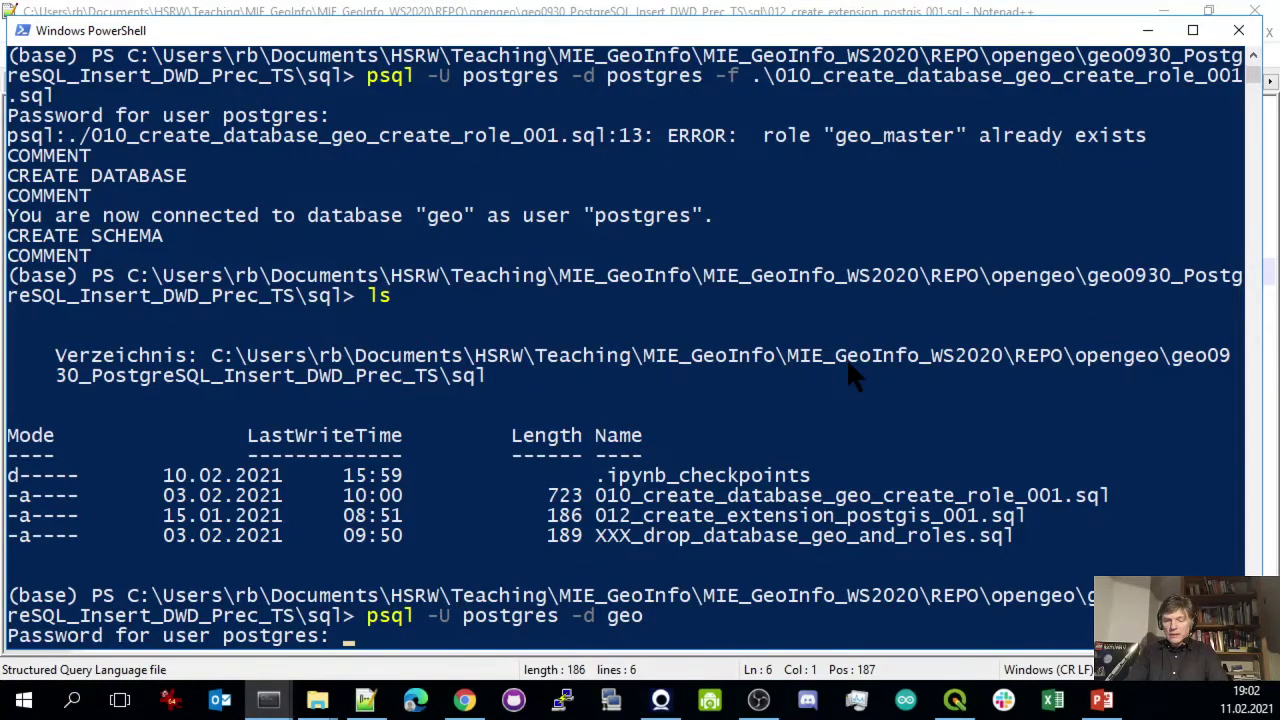
{"action": "key", "text": "Return"}
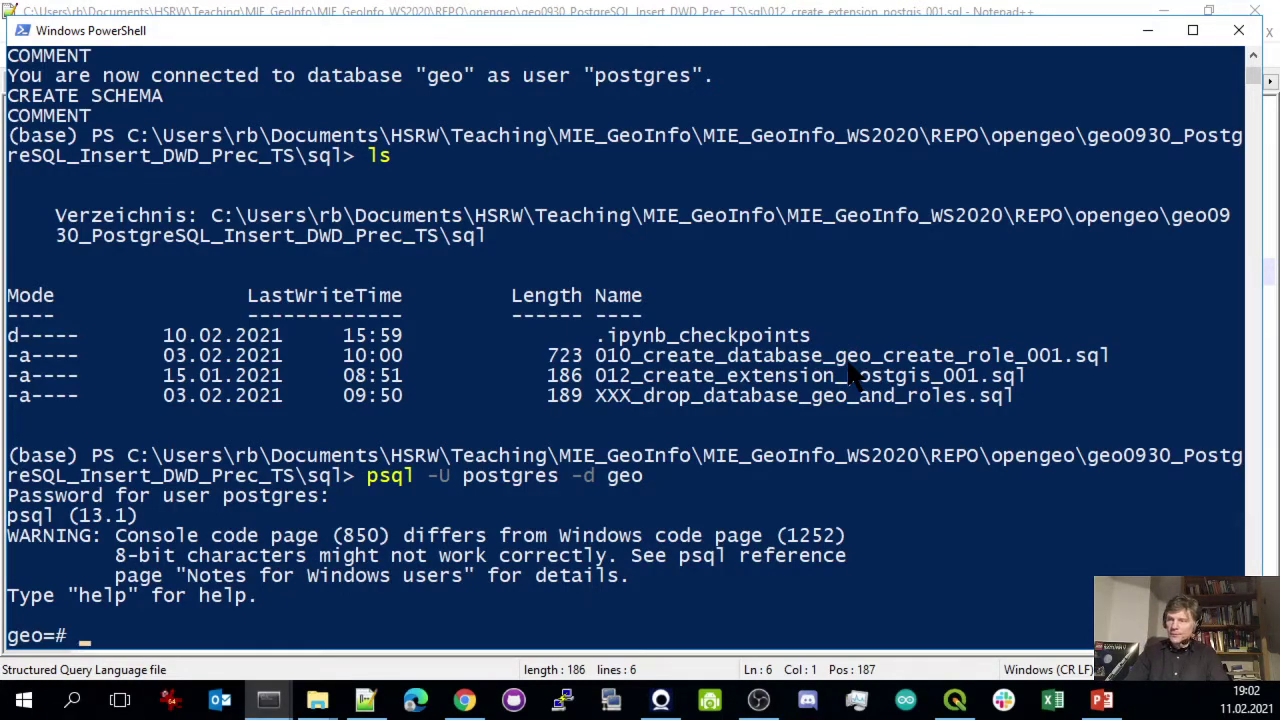
List the relations in geo with \d and run the statement create extension postgis; in the psql session
{"action": "type", "text": "\\d"}
{"action": "key", "text": "Return"}
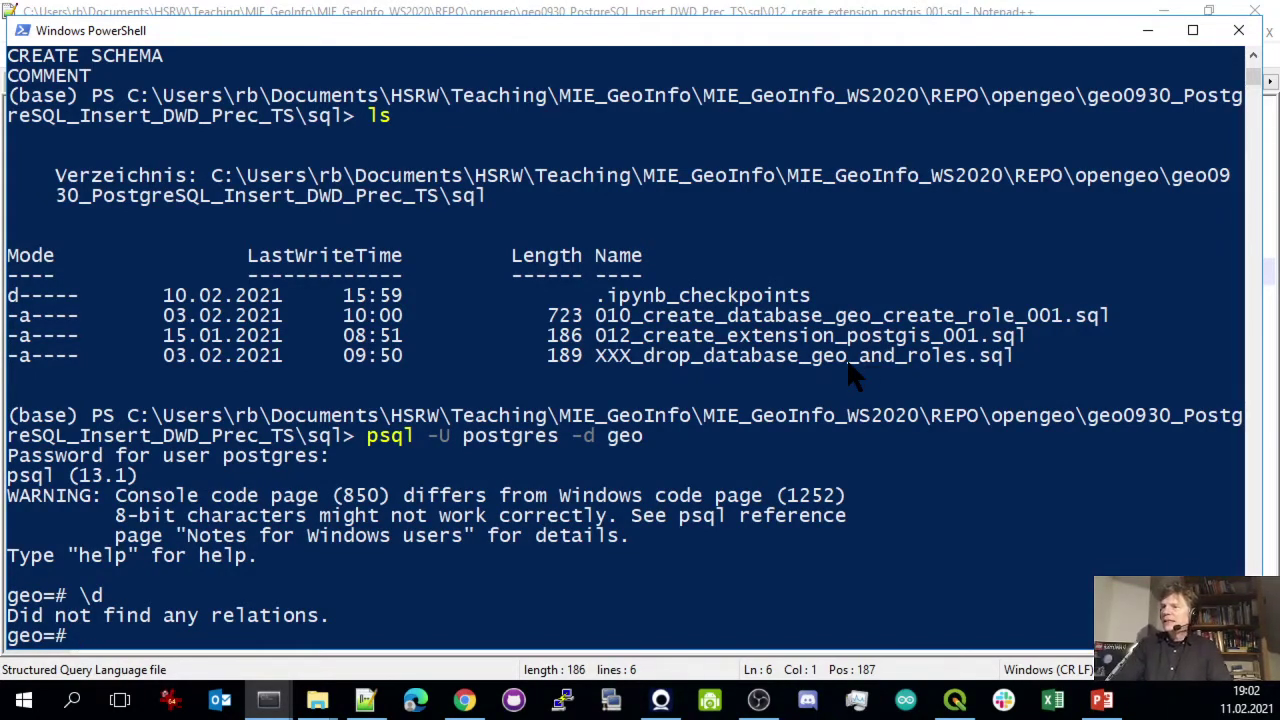
{"action": "type", "text": "create "}
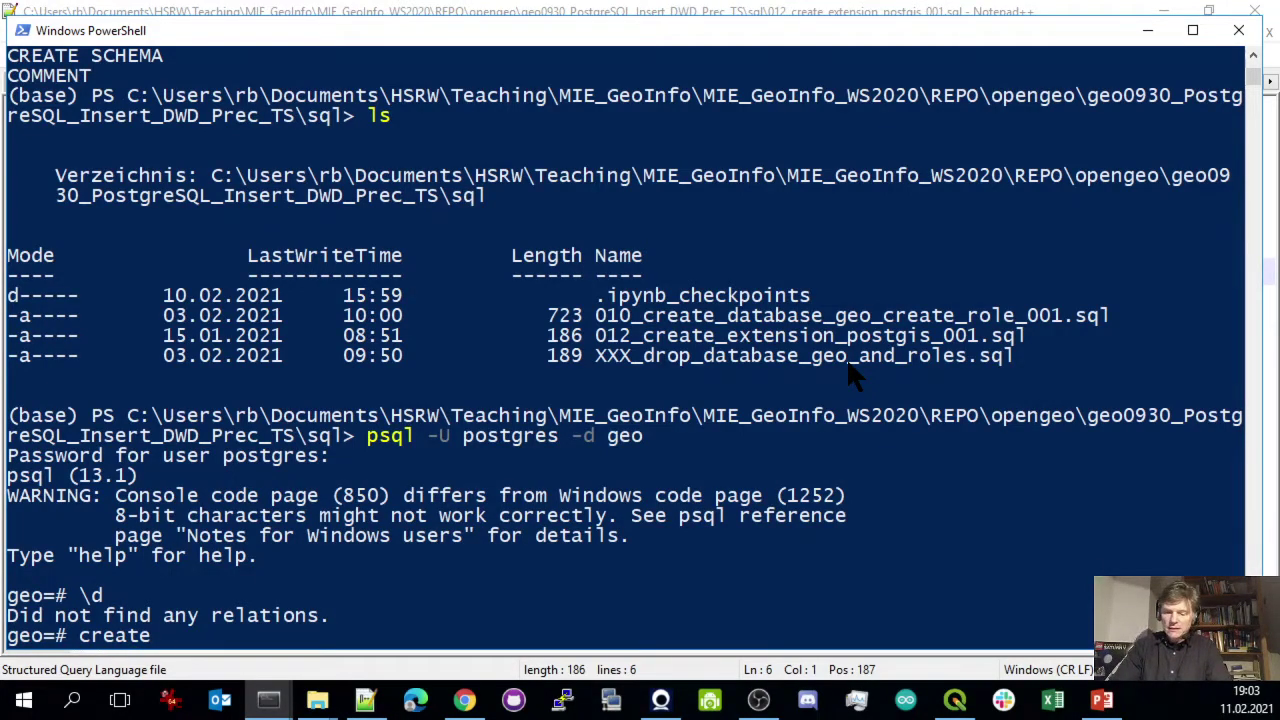
{"action": "type", "text": "exten"}
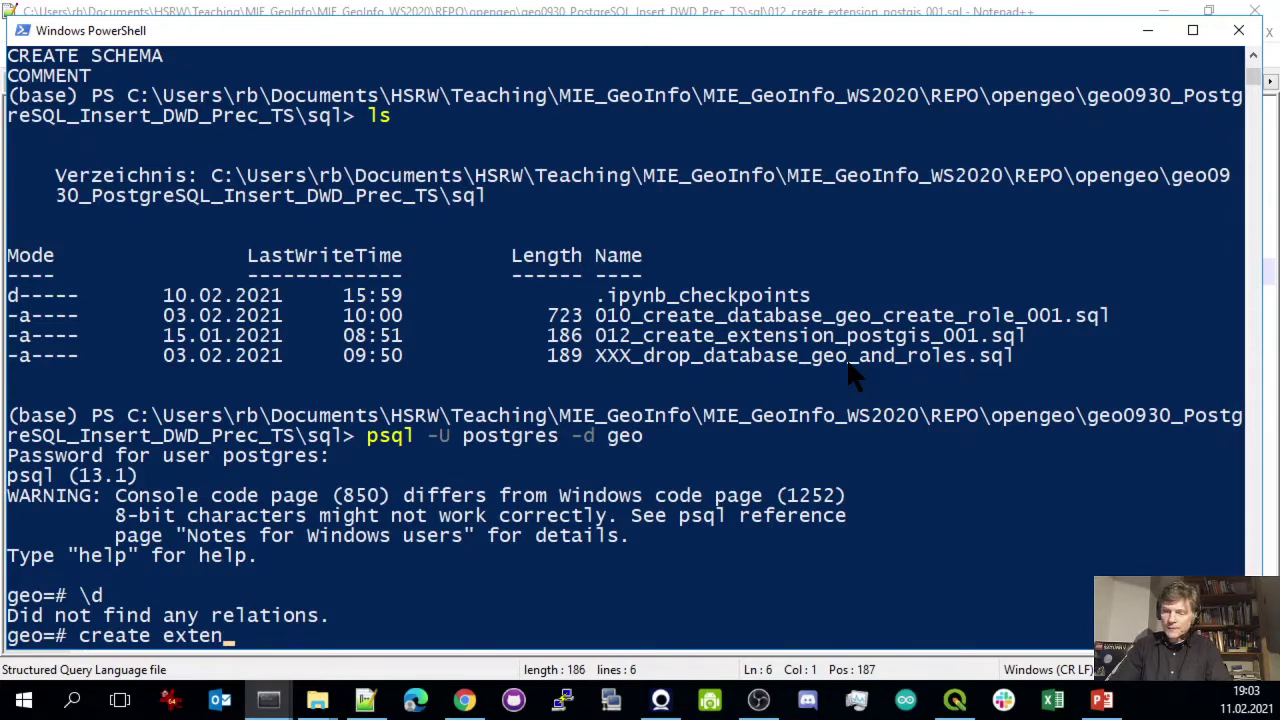
{"action": "type", "text": "sion "}
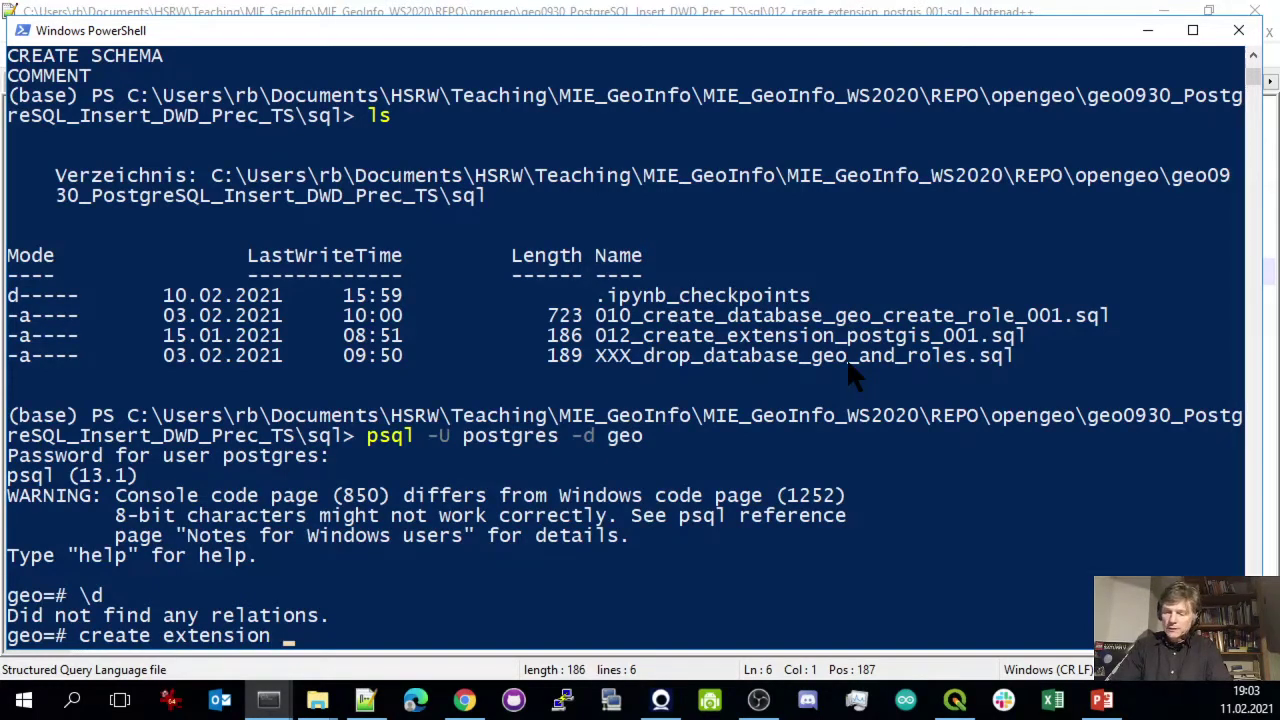
{"action": "type", "text": "pos"}
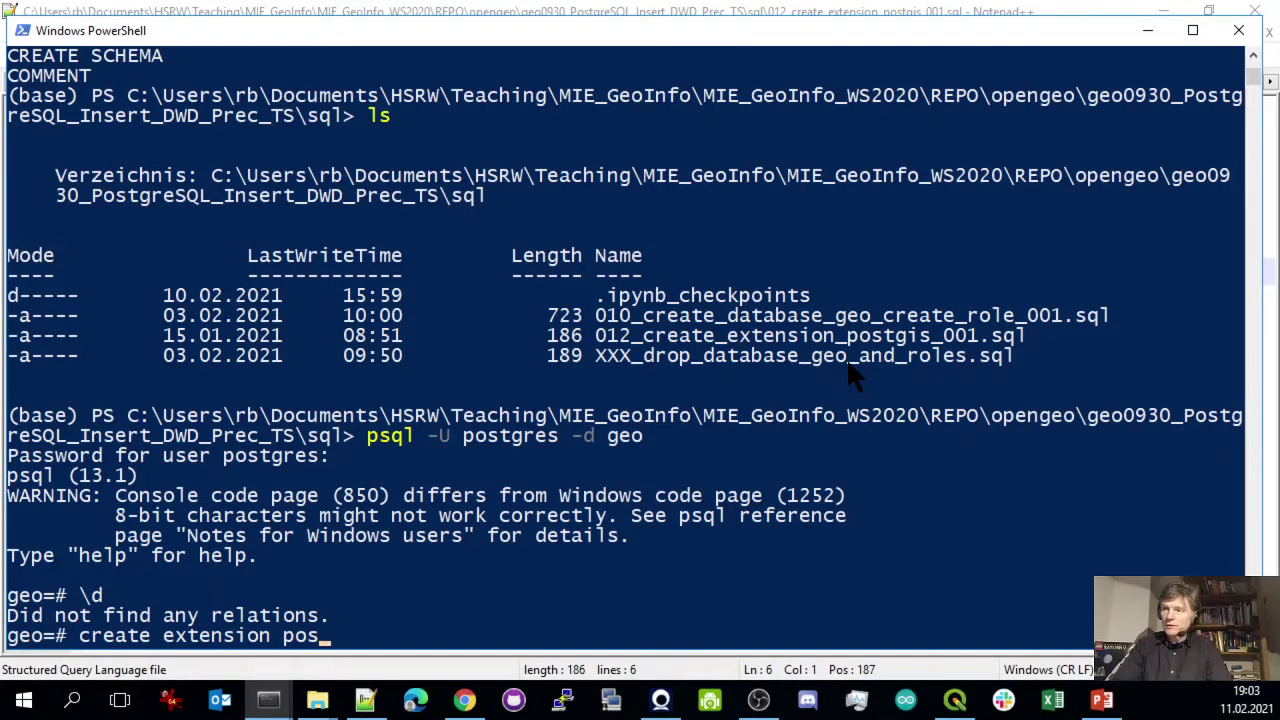
{"action": "type", "text": "tgis;"}
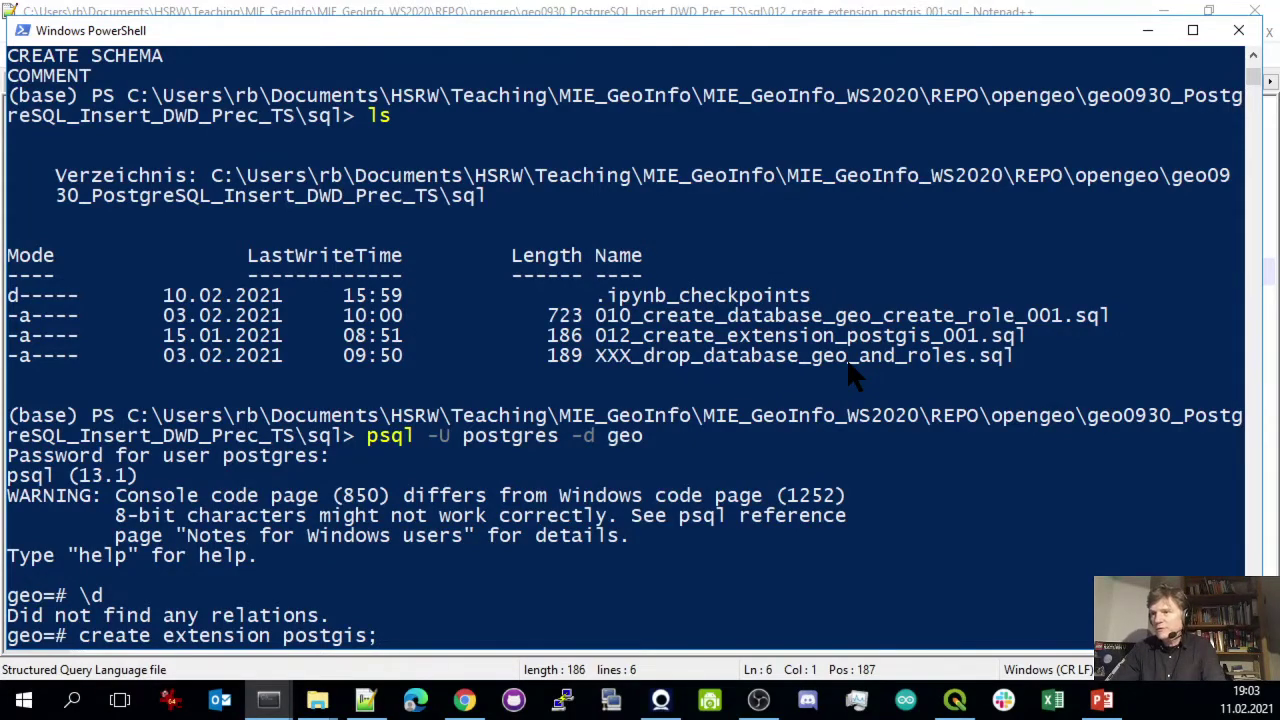
{"action": "key", "text": "Return"}
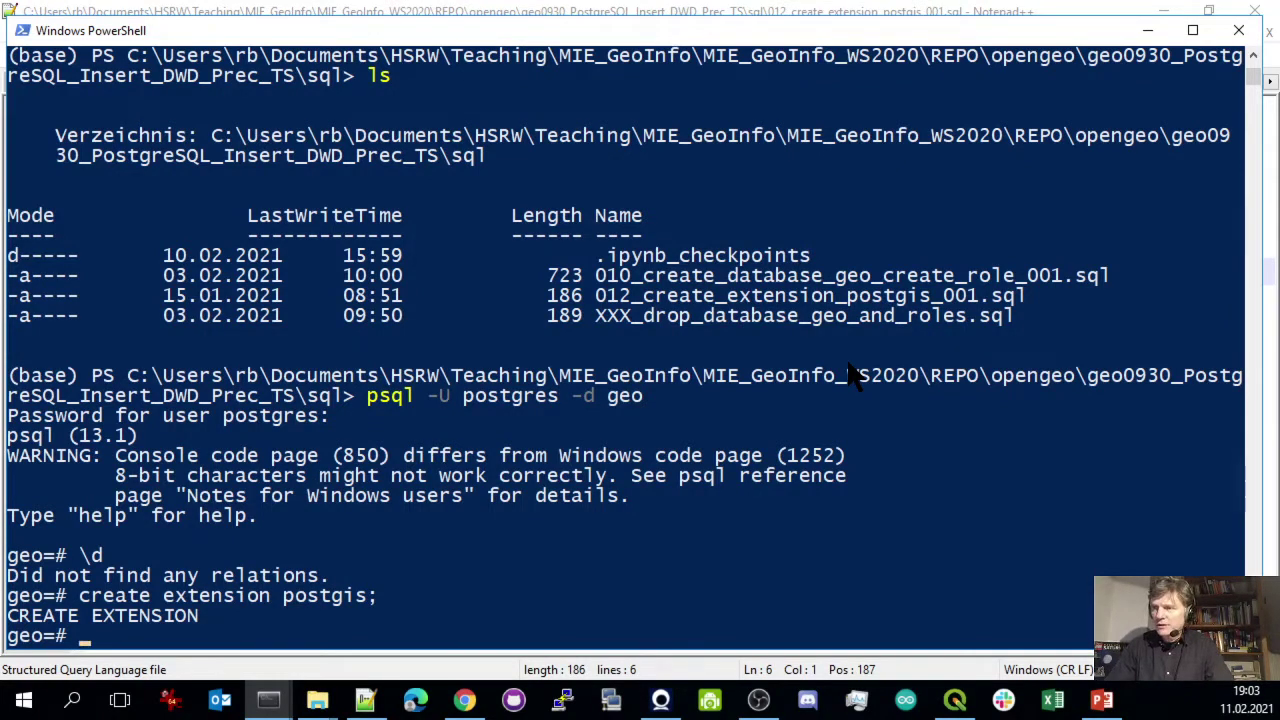
{"action": "type", "text": "\\q"}
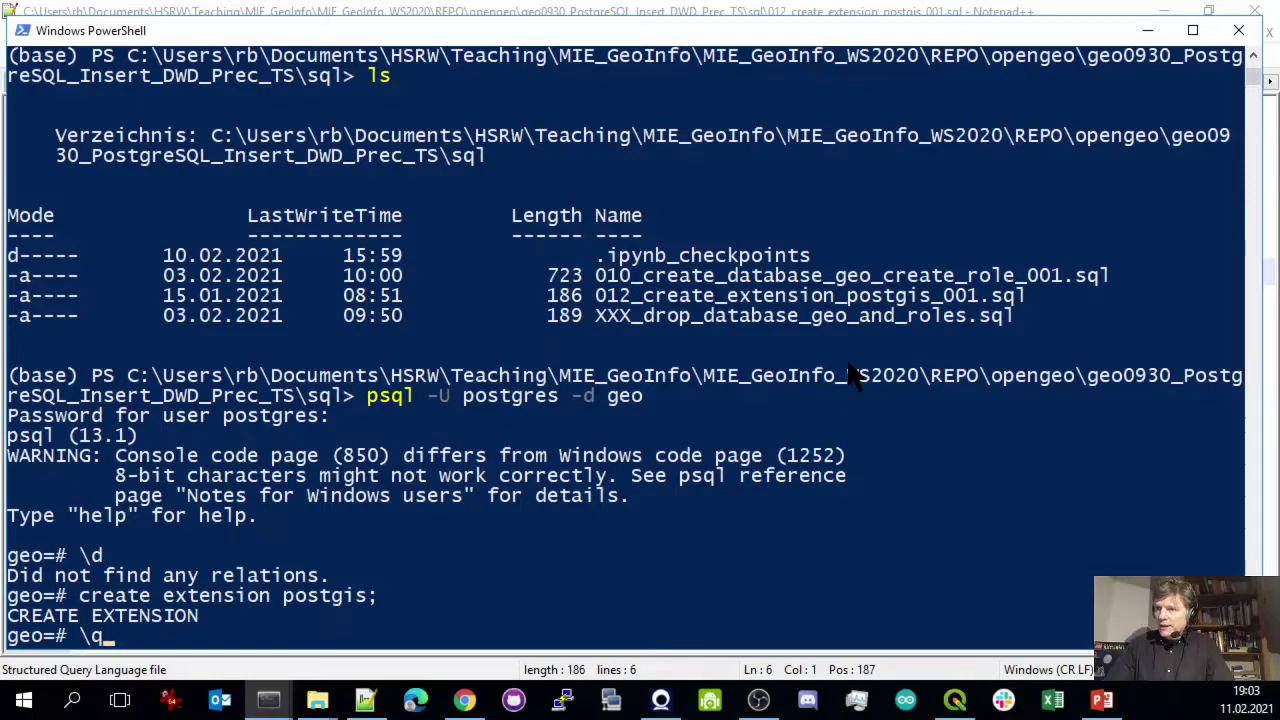
{"action": "key", "text": "BackSpace"}
{"action": "key", "text": "BackSpace"}
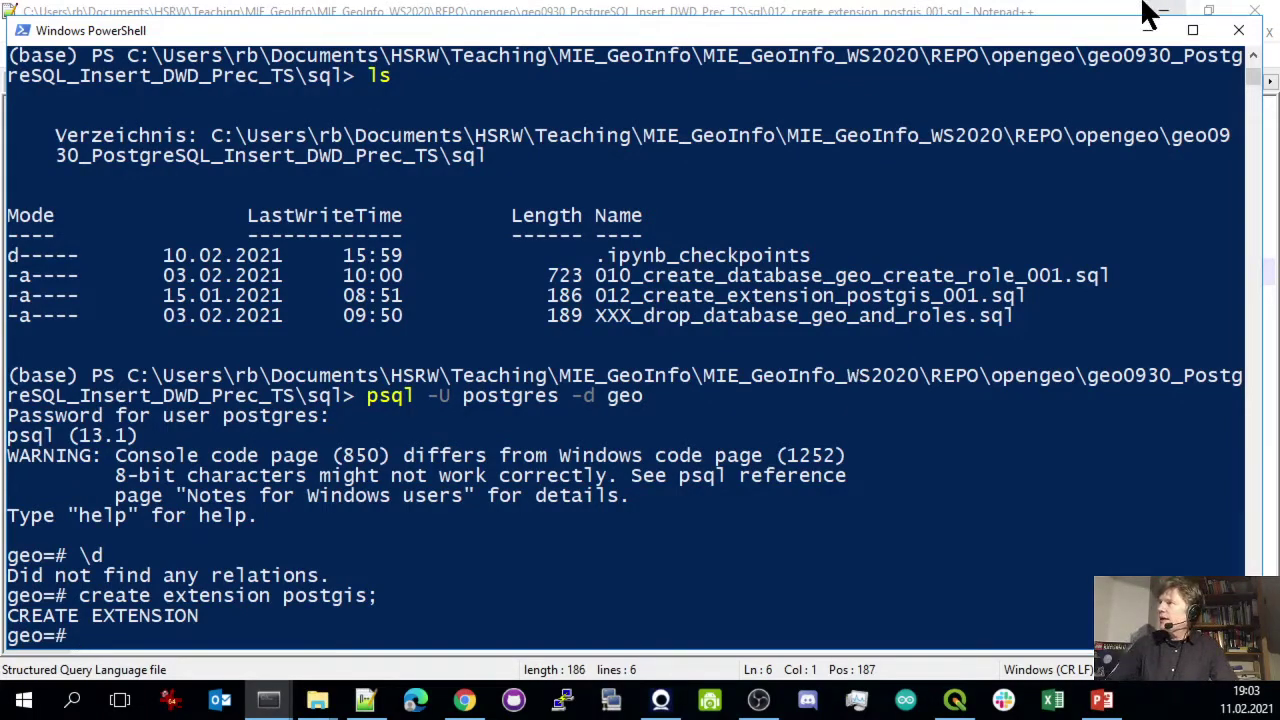
Switch to pgAdmin, collapse the dwd schema and expand the public schema of database geo
{"action": "left_click", "coordinate": [1150, 30]}
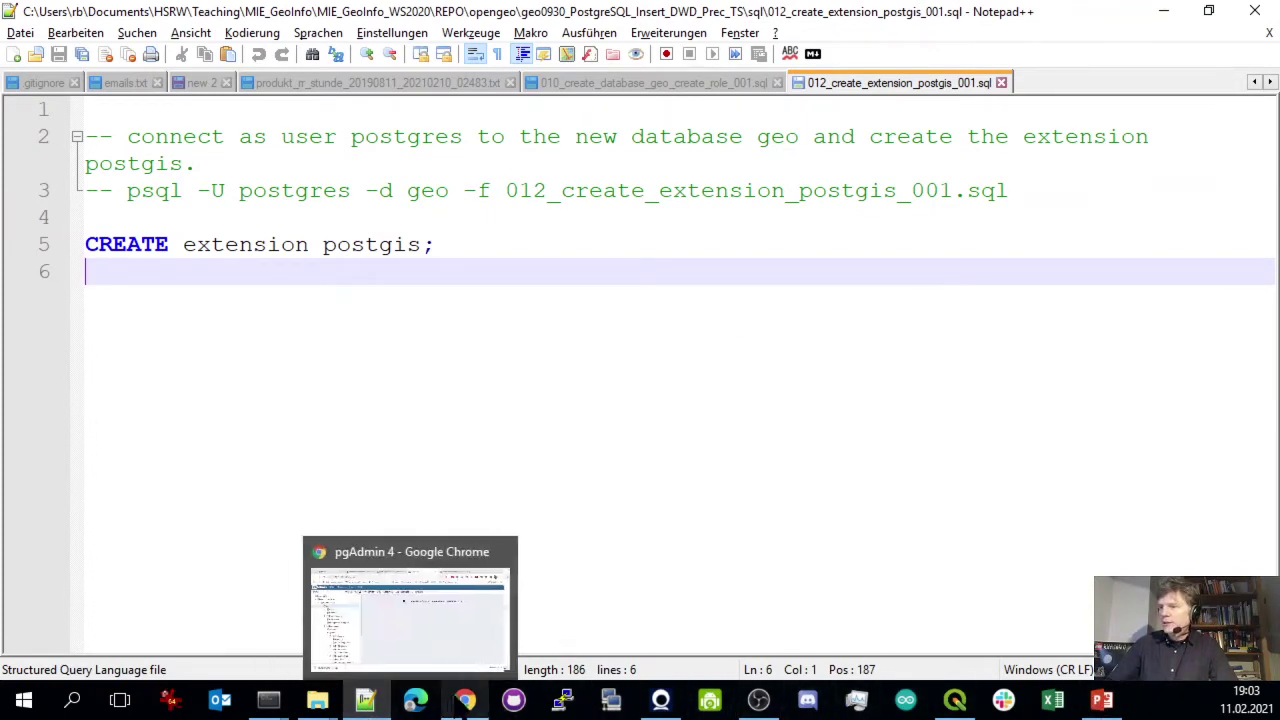
{"action": "left_click", "coordinate": [458, 702]}
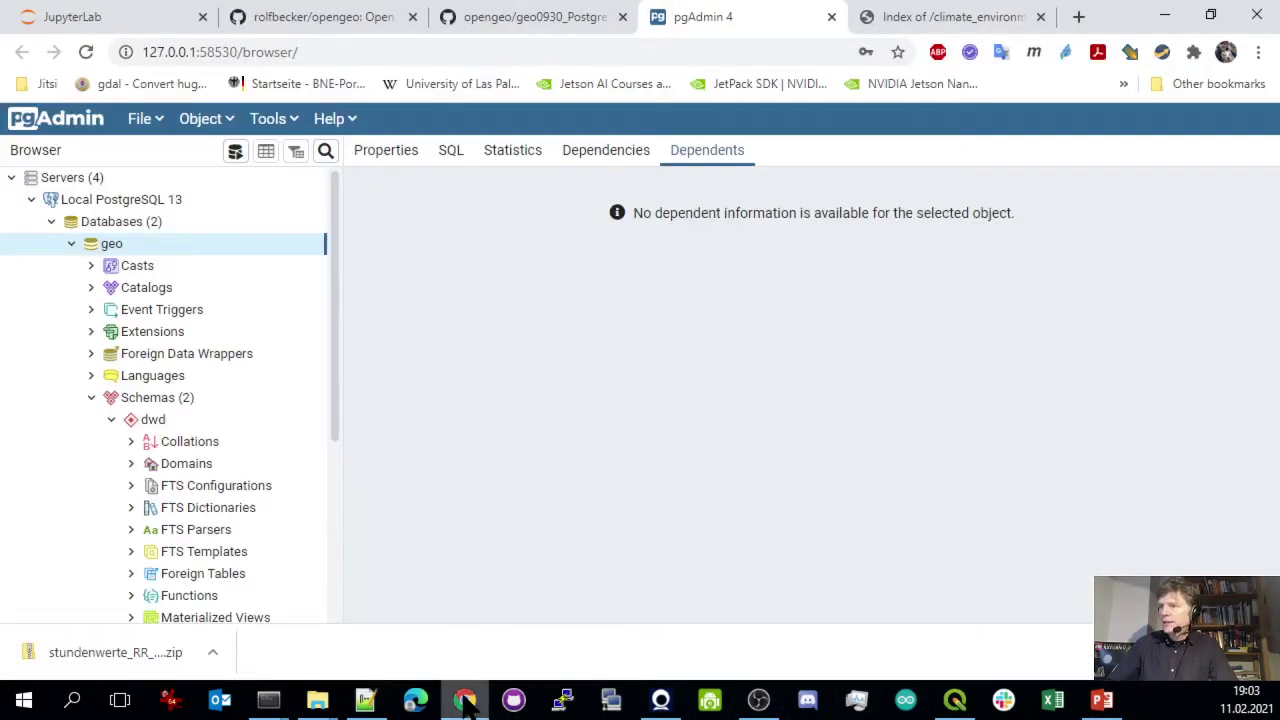
{"action": "left_click", "coordinate": [91, 397]}
{"action": "left_click", "coordinate": [91, 397]}
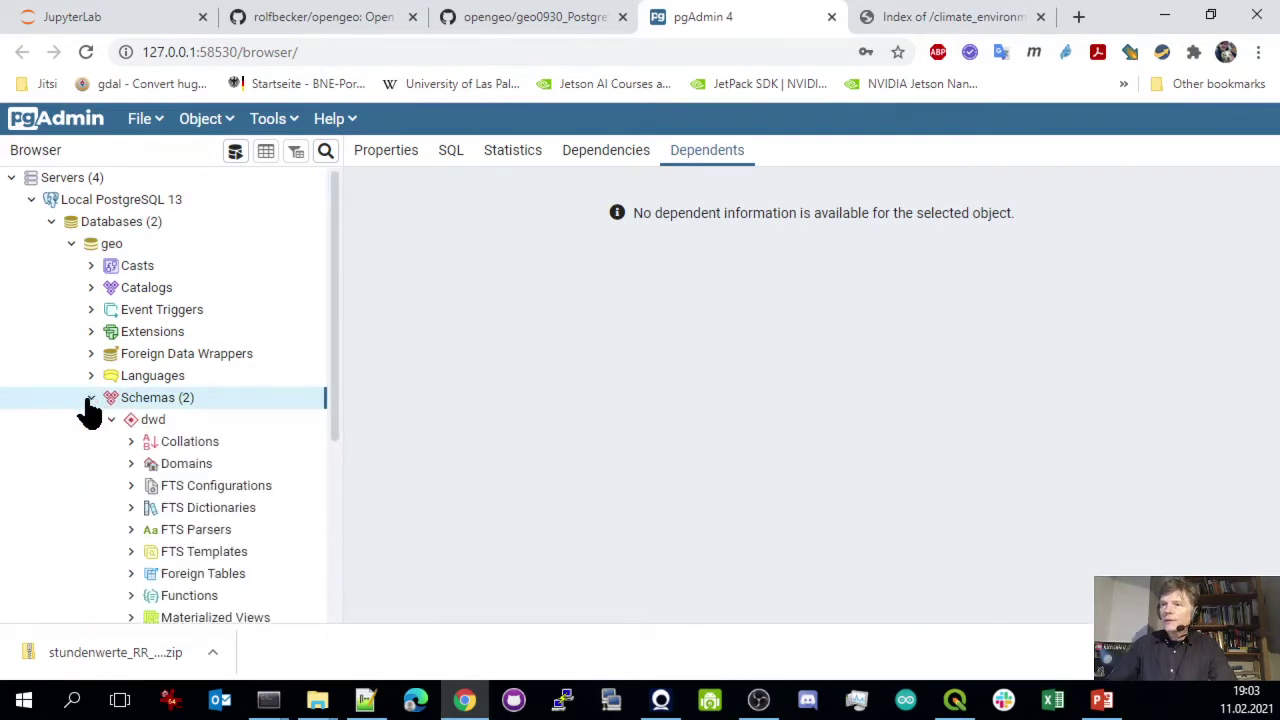
{"action": "left_click", "coordinate": [90, 399]}
{"action": "left_click", "coordinate": [91, 400]}
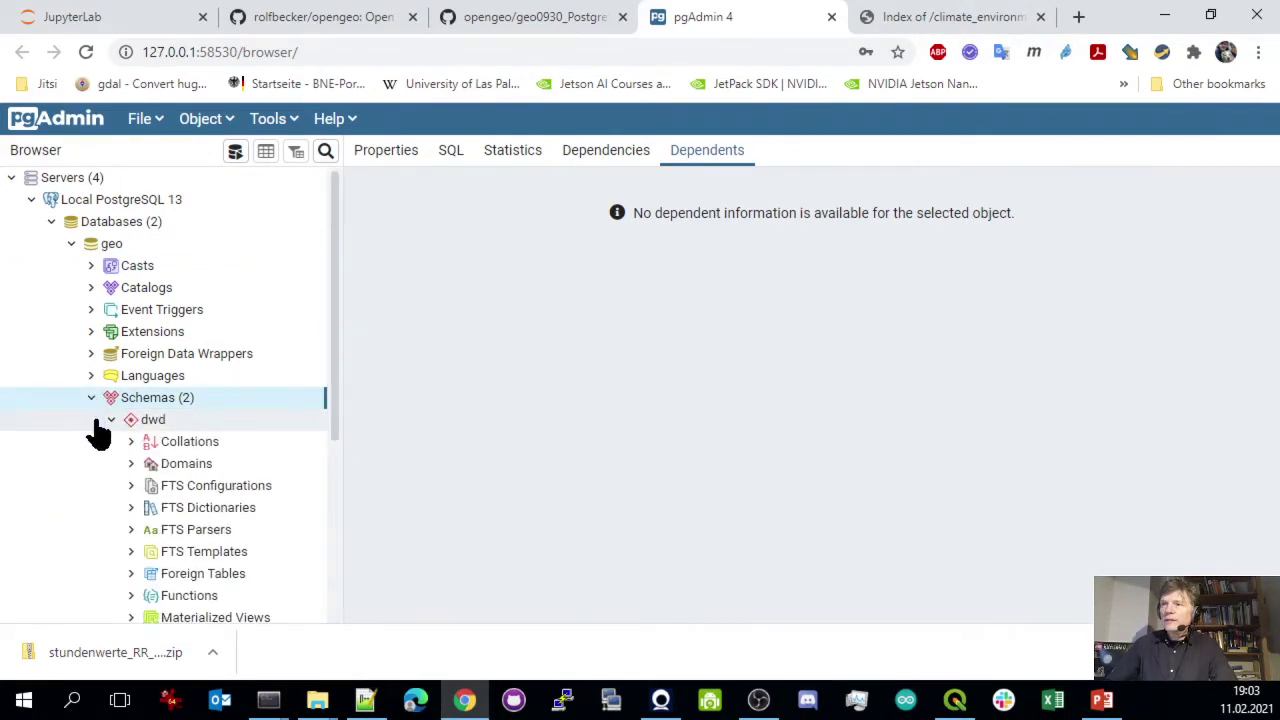
{"action": "left_click", "coordinate": [110, 420]}
{"action": "left_click", "coordinate": [150, 446]}
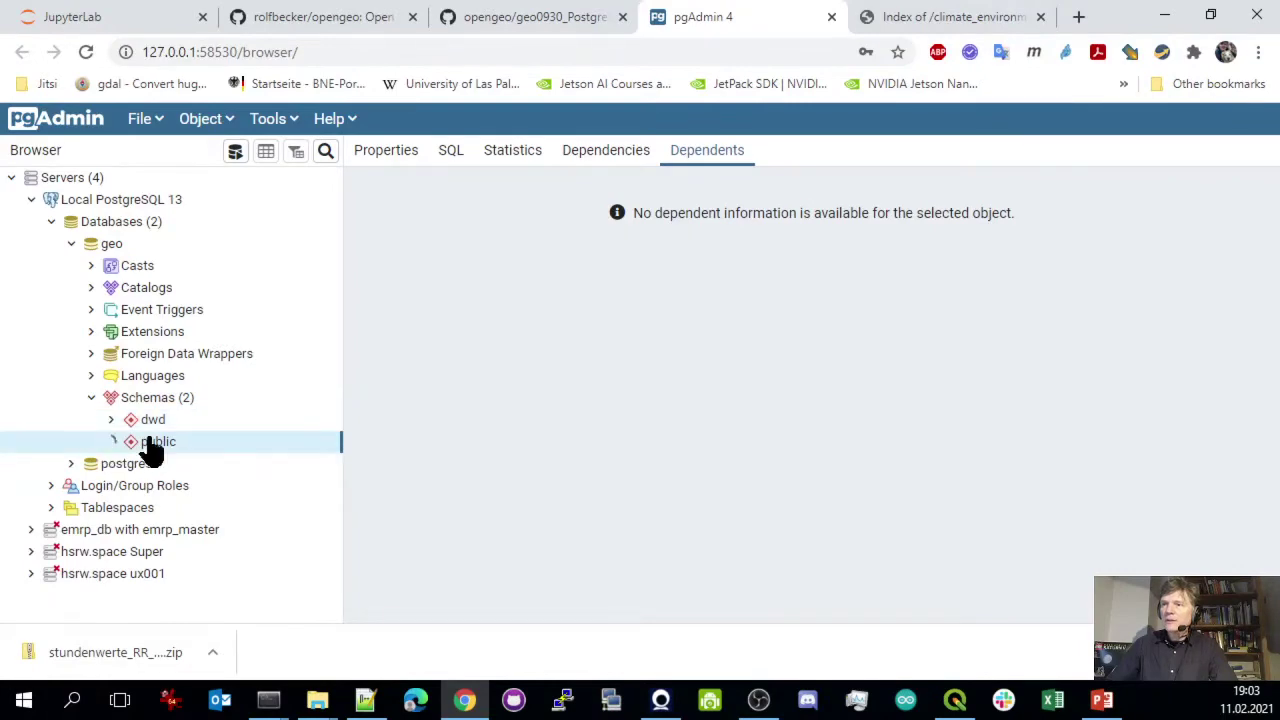
Expand the tables of the public schema to reveal spatial_ref_sys
{"action": "scroll", "coordinate": [186, 466], "scroll_direction": "down", "scroll_amount": 3}
{"action": "scroll", "coordinate": [190, 466], "scroll_direction": "up", "scroll_amount": 3}
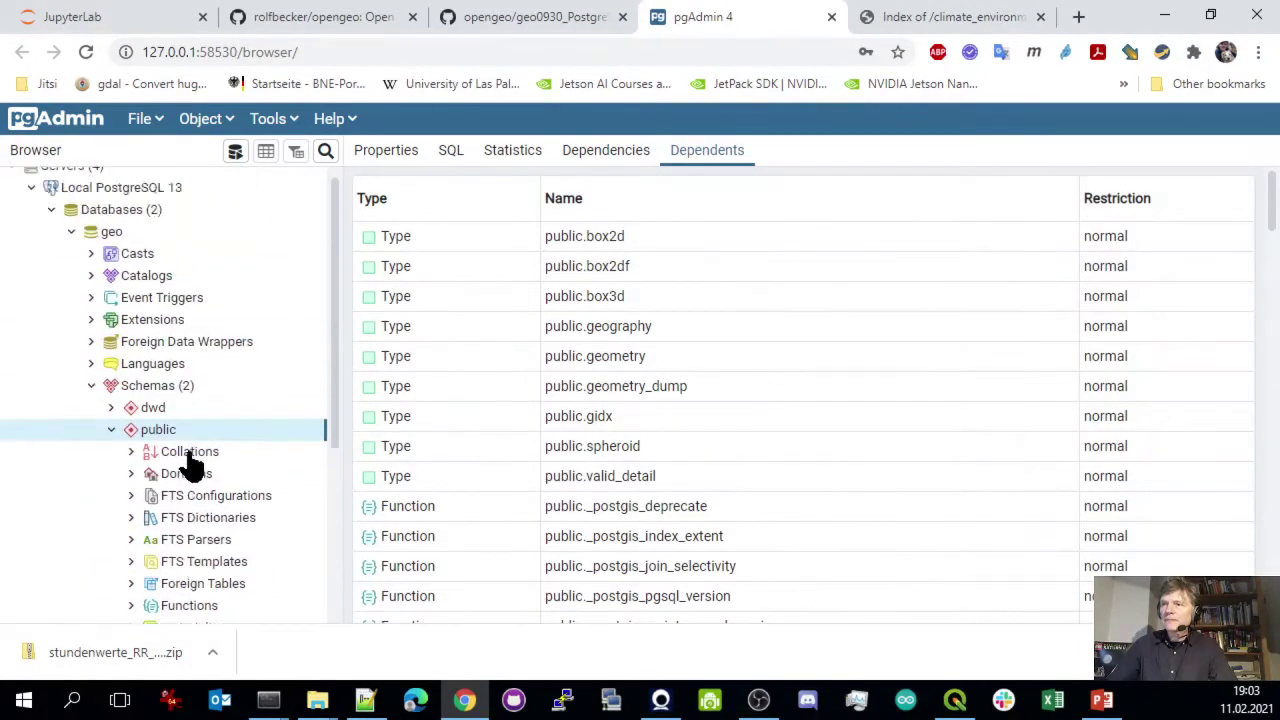
{"action": "scroll", "coordinate": [190, 466], "scroll_direction": "down", "scroll_amount": 3}
{"action": "left_click", "coordinate": [131, 413]}
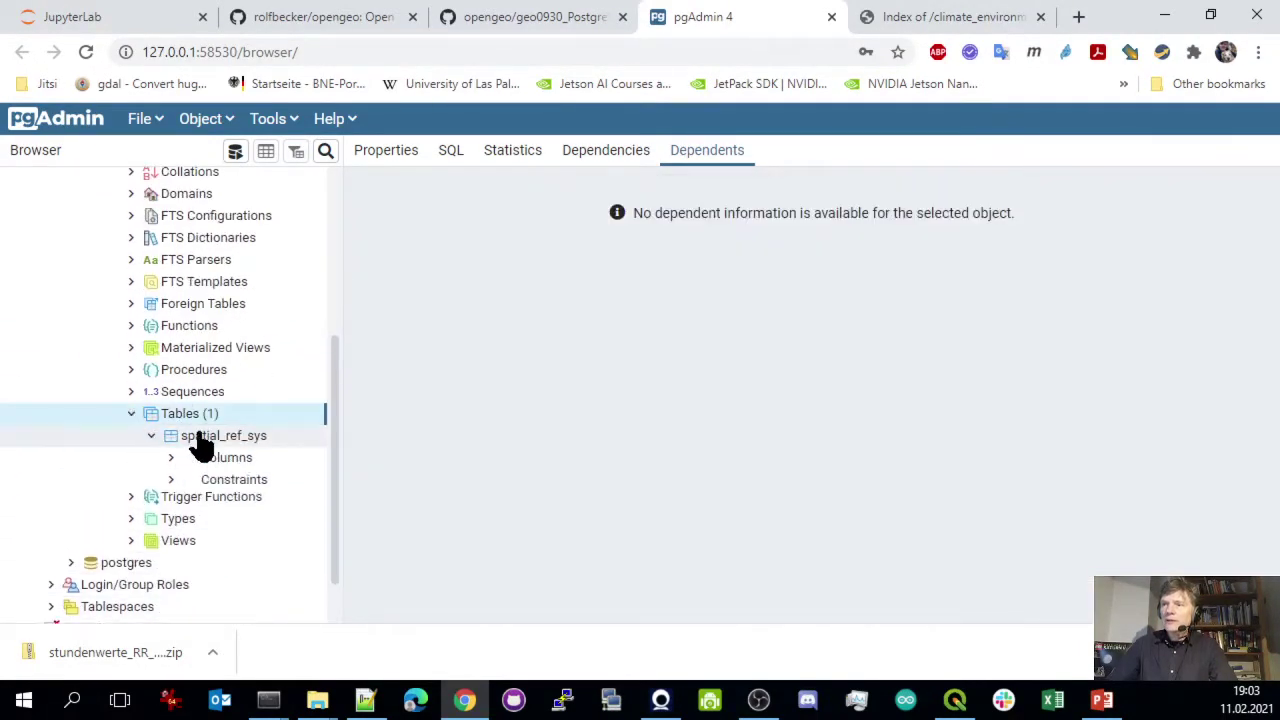
Open the Query Tool for the spatial_ref_sys table and move the Data Output panel over the query editor
{"action": "right_click", "coordinate": [205, 442]}
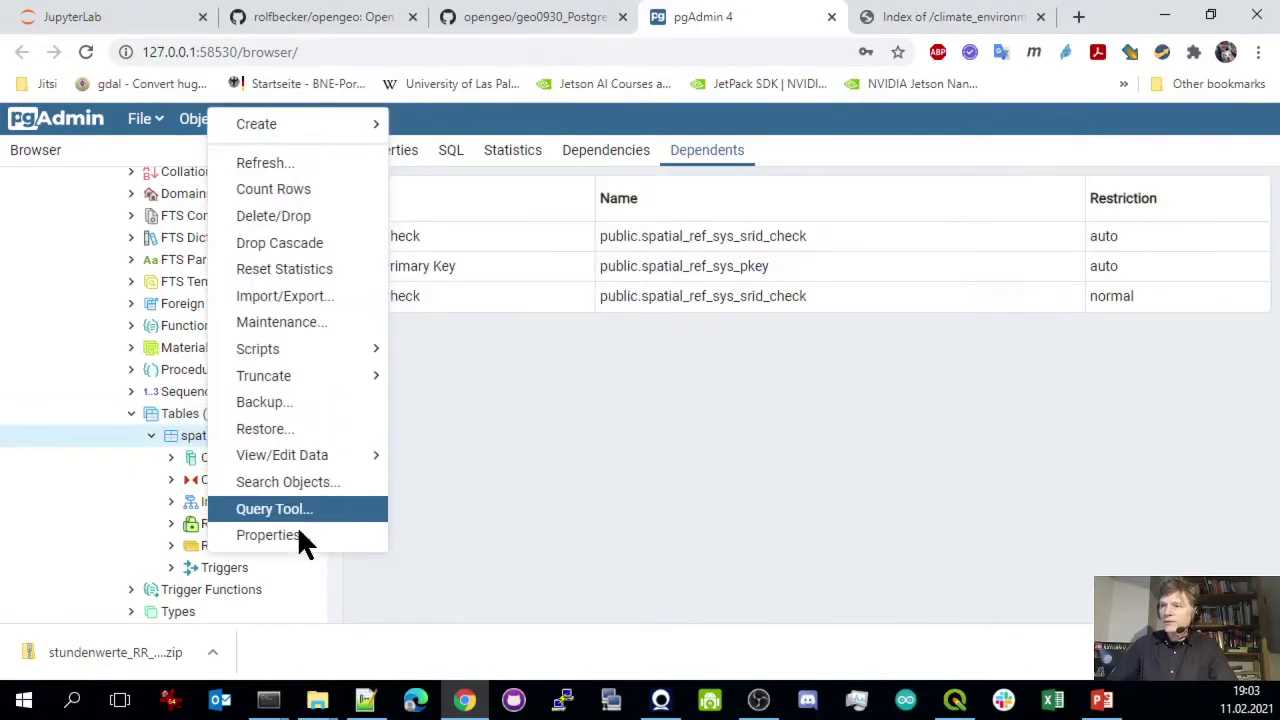
{"action": "left_click", "coordinate": [300, 515]}
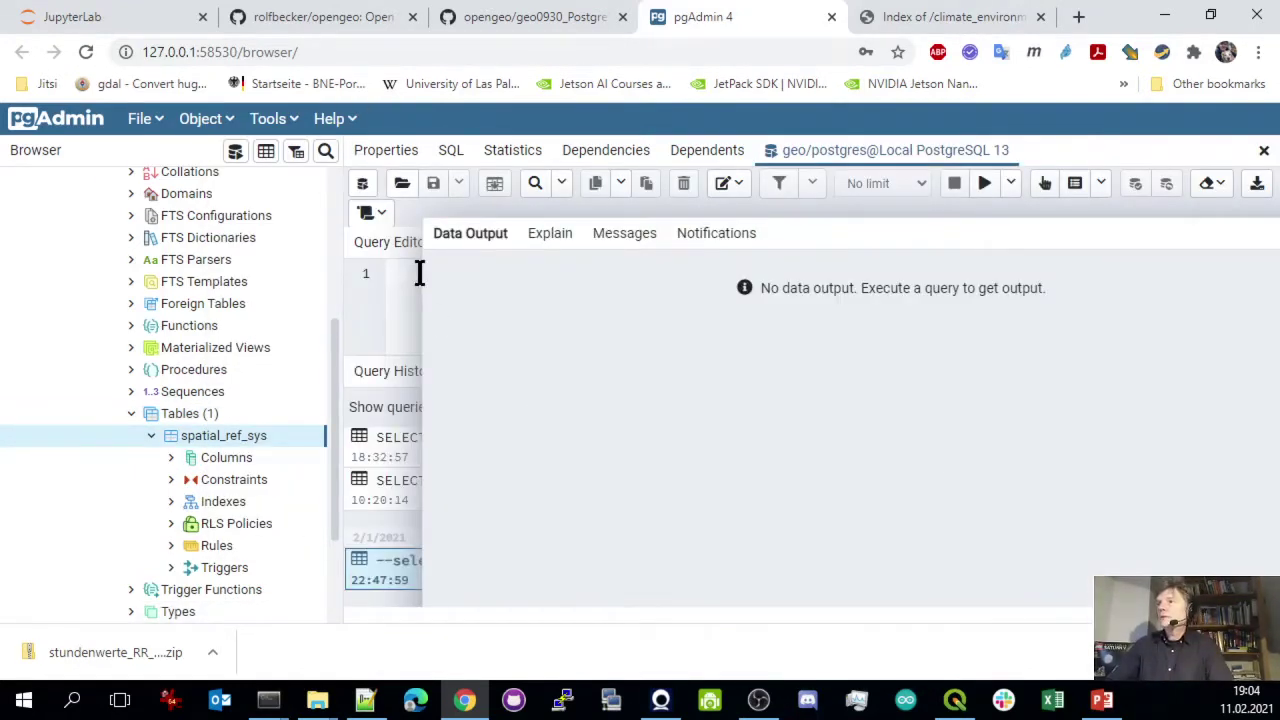
{"action": "left_click_drag", "start_coordinate": [843, 231], "coordinate": [1020, 671]}
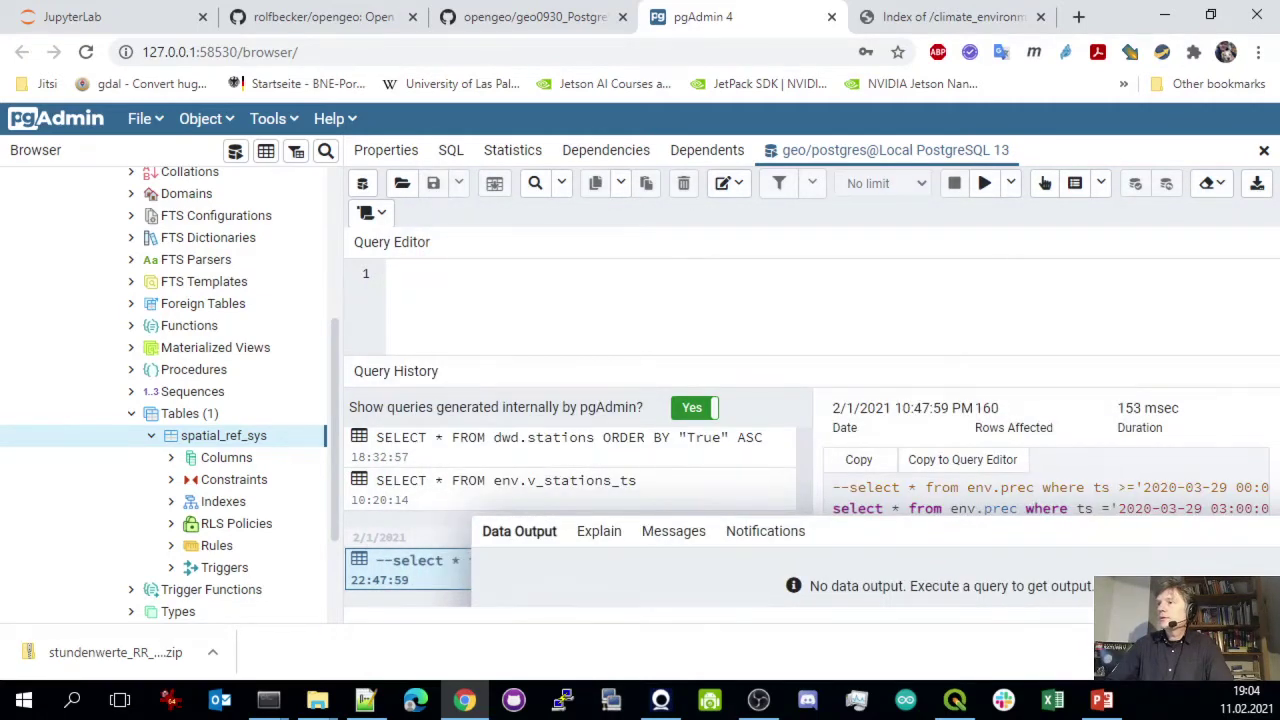
{"action": "left_click_drag", "start_coordinate": [519, 531], "coordinate": [751, 194]}
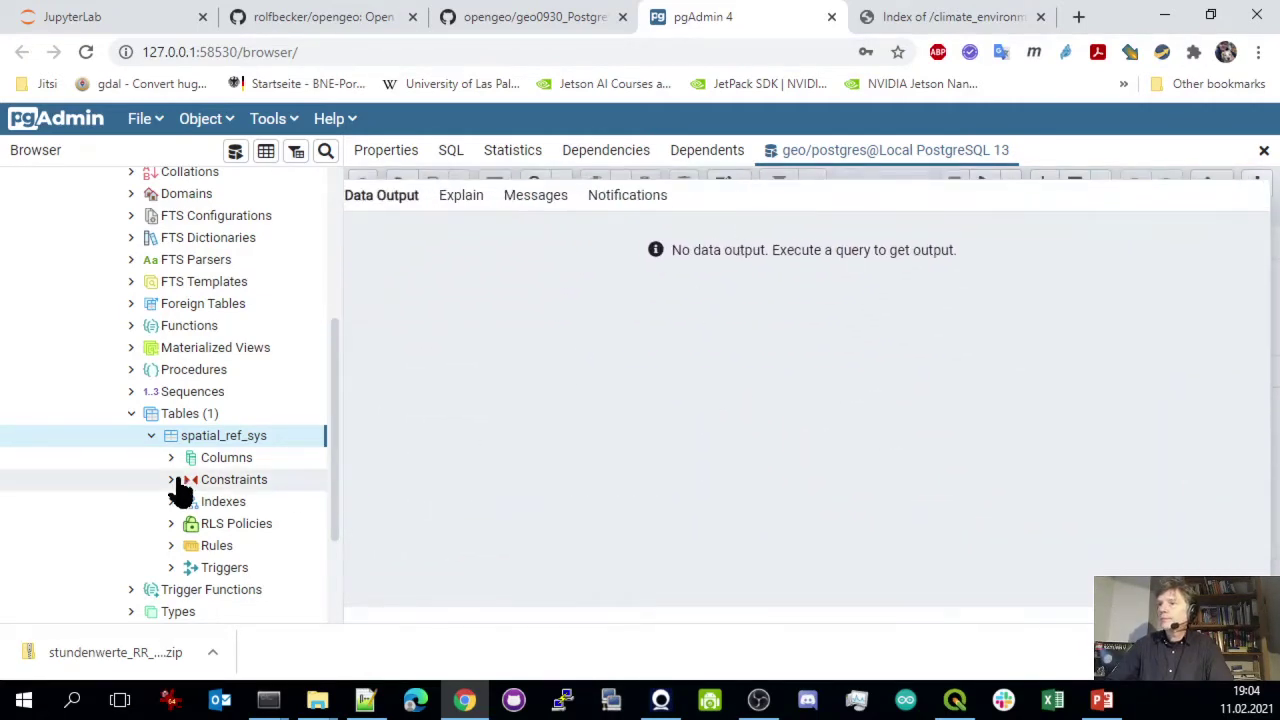
View the data rows of the spatial_ref_sys table and browse through its EPSG entries
{"action": "right_click", "coordinate": [222, 437]}
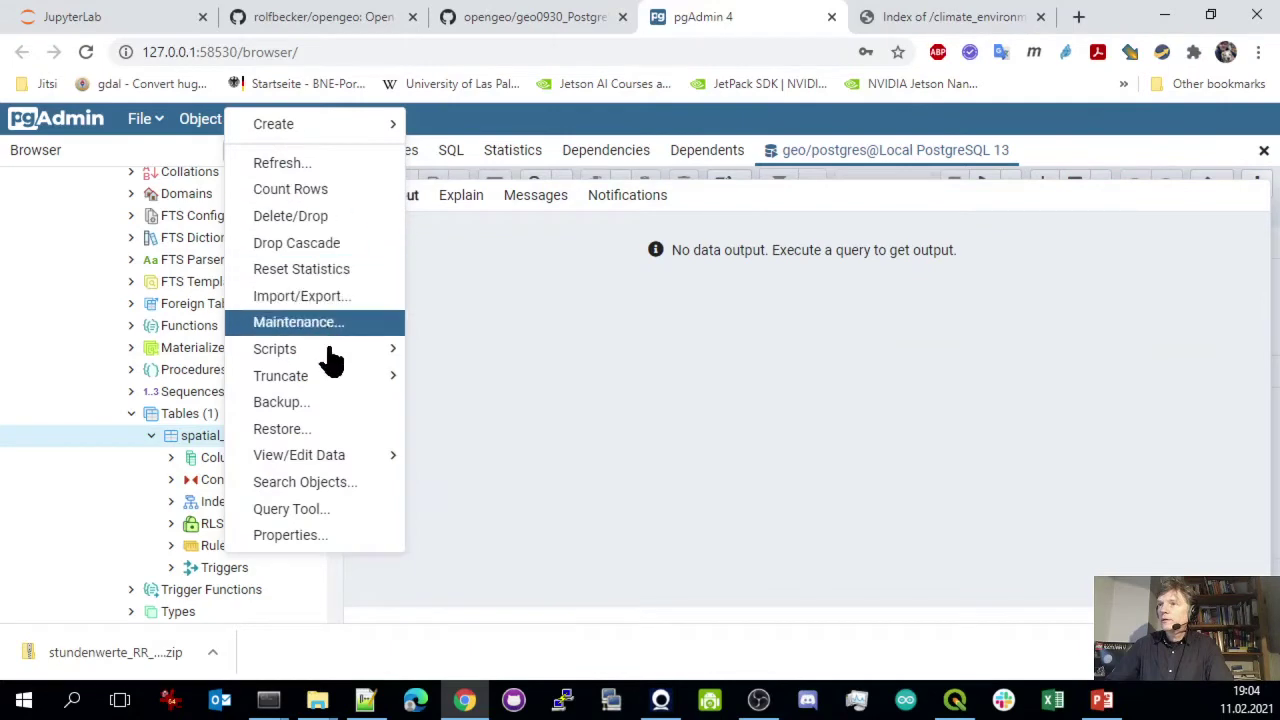
{"action": "mouse_move", "coordinate": [329, 463]}
{"action": "left_click", "coordinate": [443, 456]}
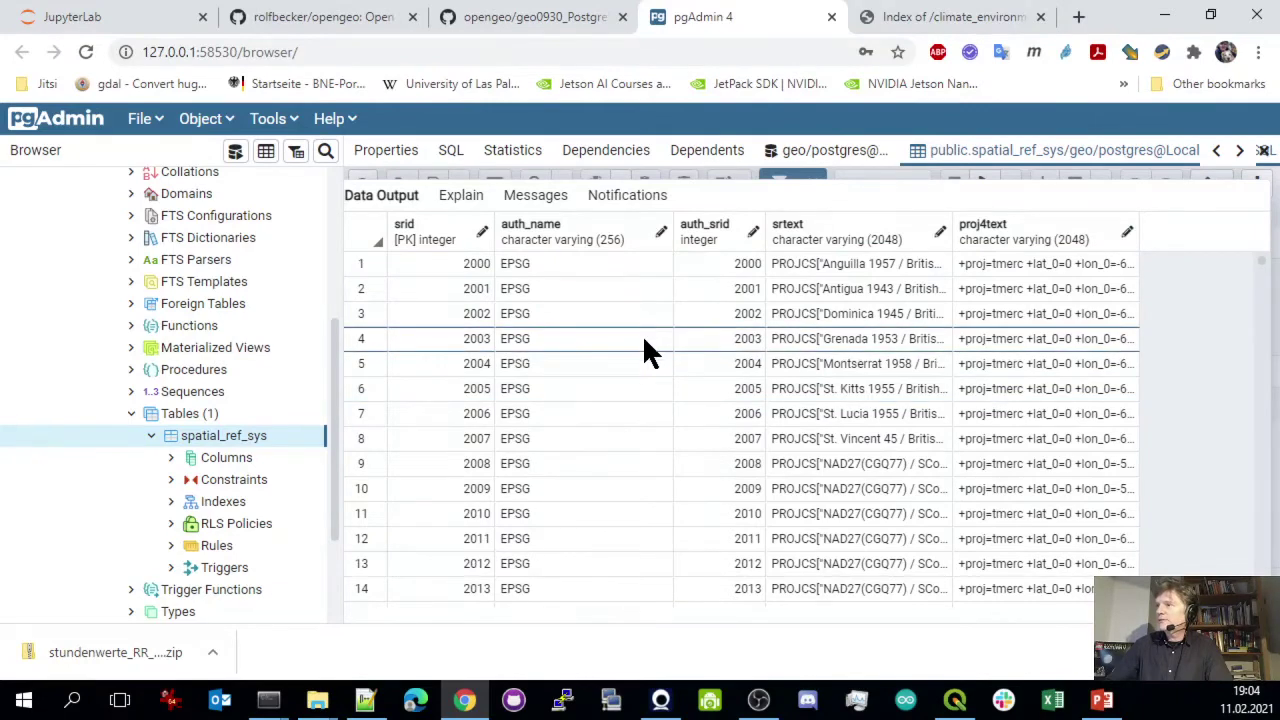
{"action": "scroll", "coordinate": [657, 417], "scroll_direction": "down", "scroll_amount": 4}
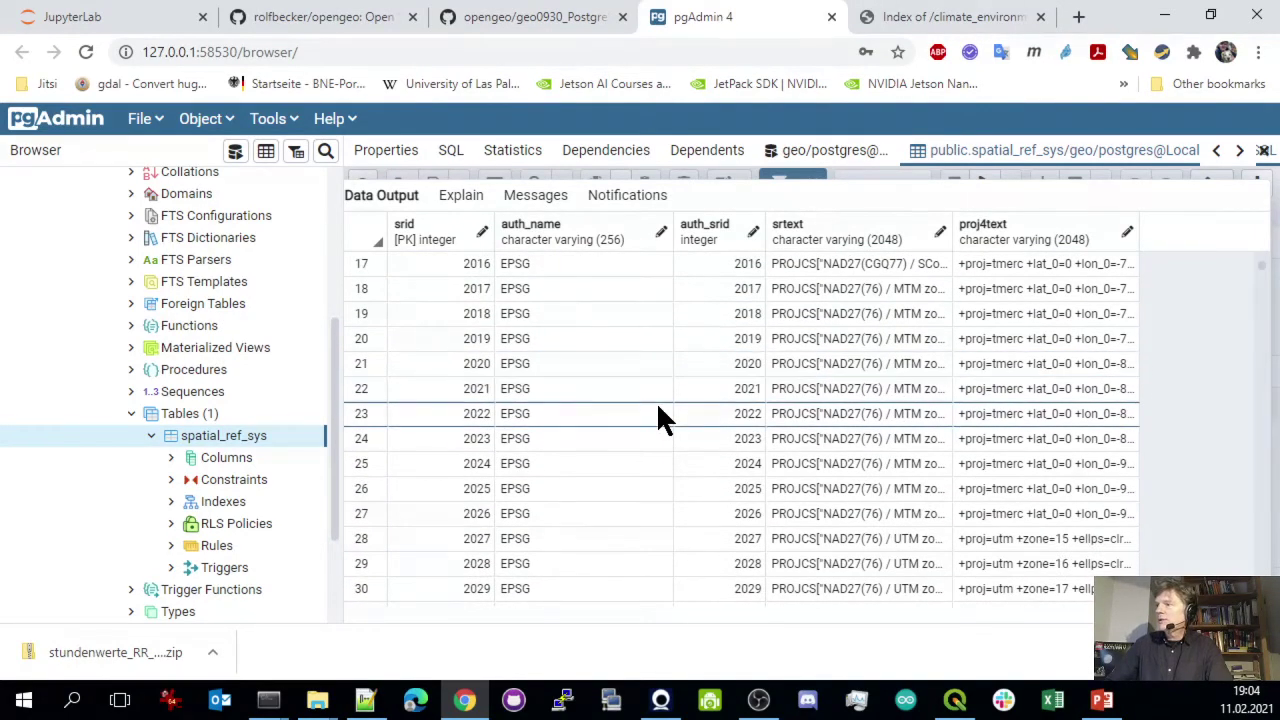
Examine further coordinate system entries in the spatial_ref_sys rows, continuing to the ESRI entries
{"action": "scroll", "coordinate": [680, 430], "scroll_direction": "up", "scroll_amount": 4}
{"action": "scroll", "coordinate": [607, 385], "scroll_direction": "down", "scroll_amount": 14}
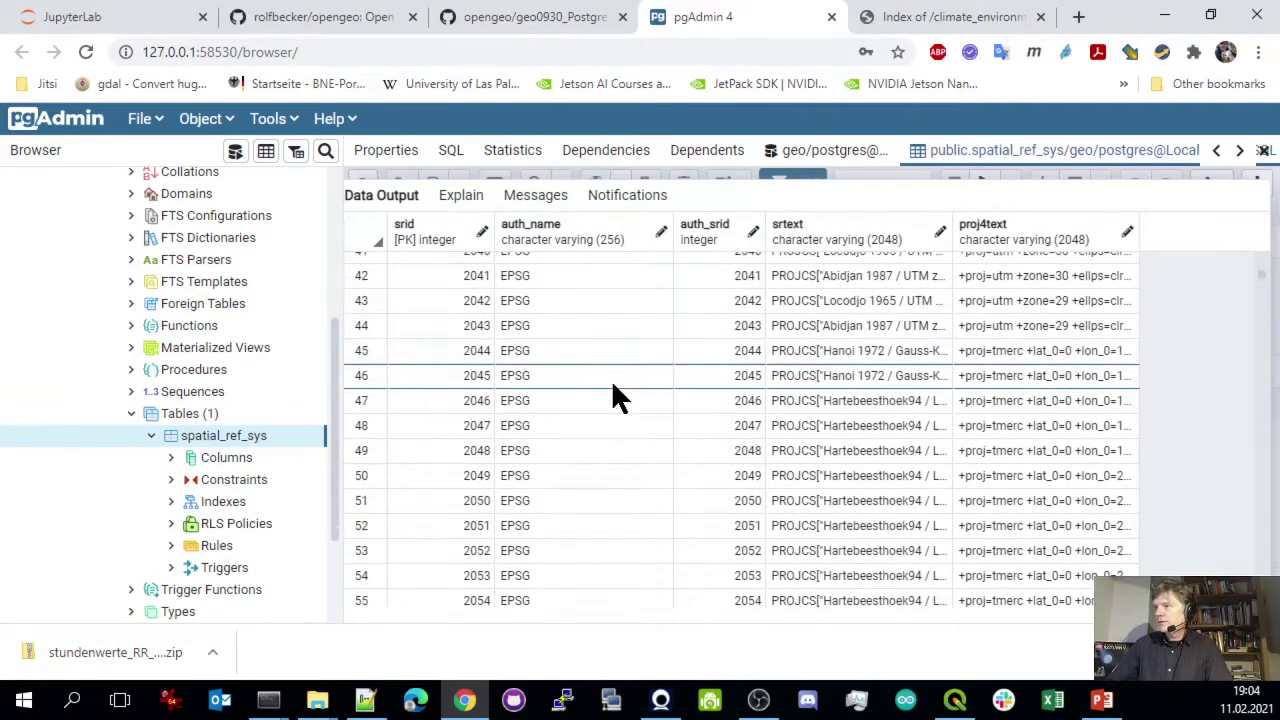
{"action": "scroll", "coordinate": [616, 395], "scroll_direction": "down", "scroll_amount": 9}
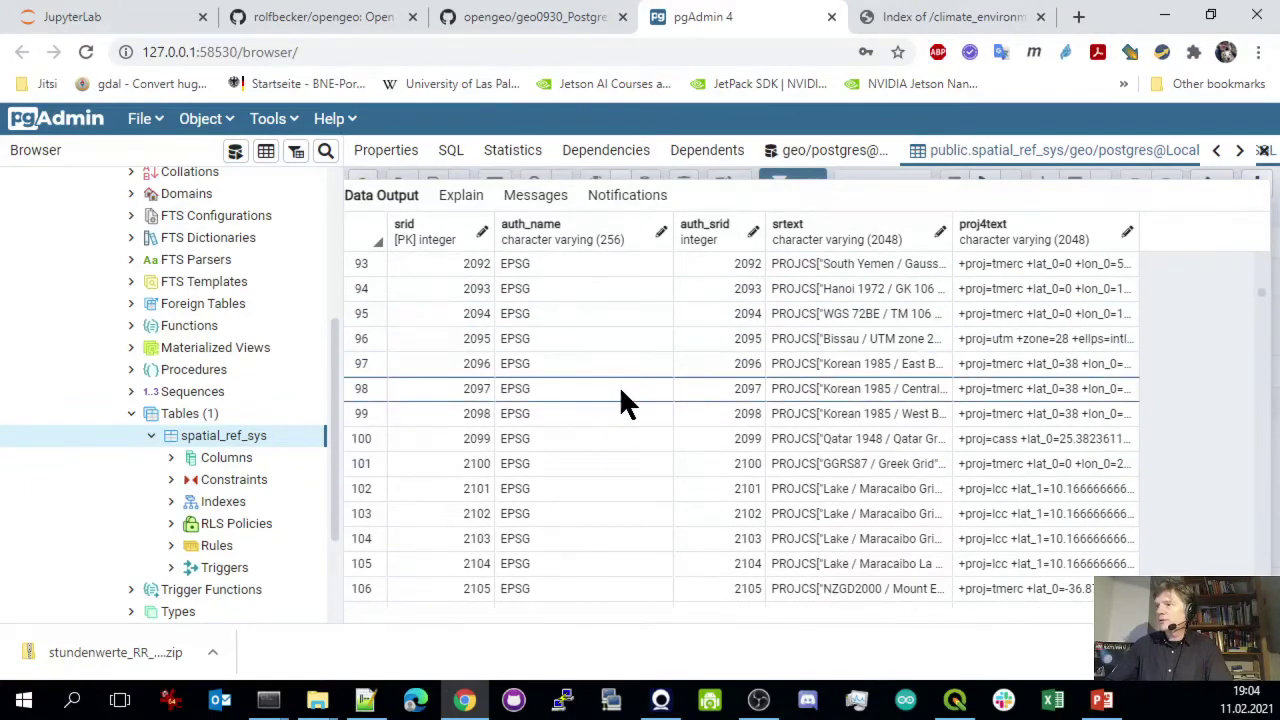
{"action": "scroll", "coordinate": [680, 510], "scroll_direction": "down", "scroll_amount": 5}
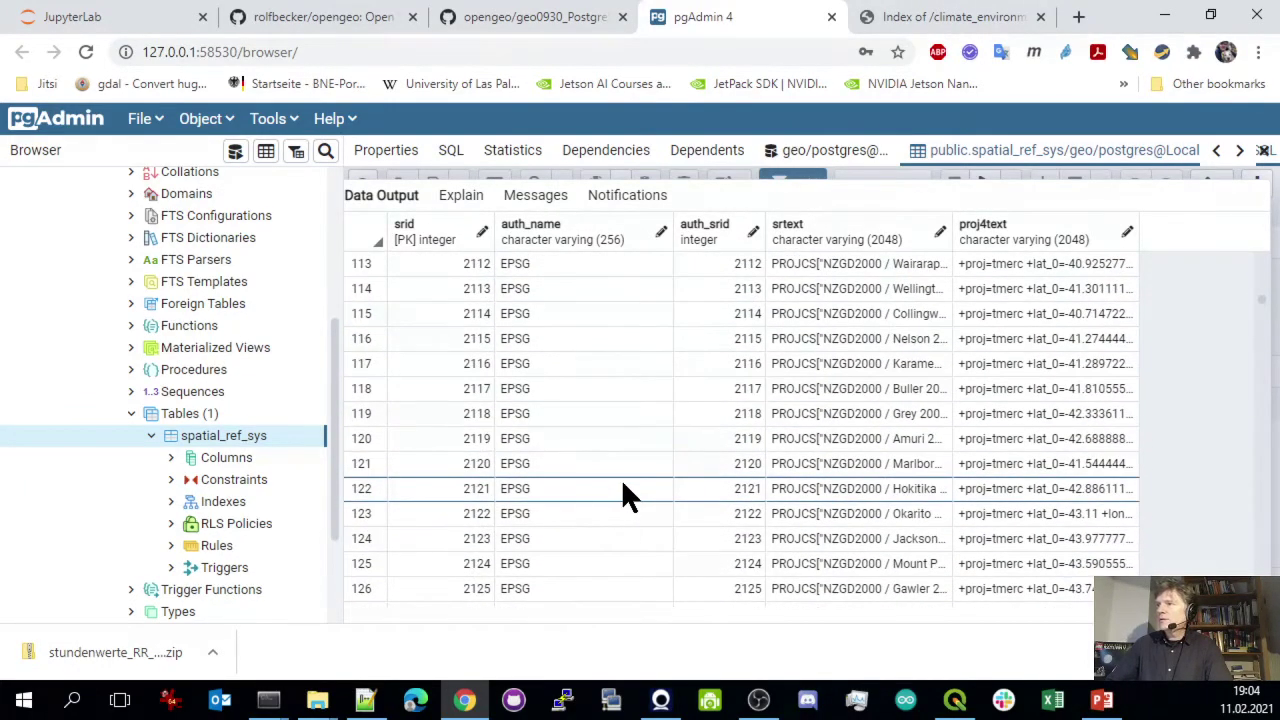
{"action": "scroll", "coordinate": [623, 492], "scroll_direction": "down", "scroll_amount": 3}
{"action": "scroll", "coordinate": [617, 488], "scroll_direction": "down", "scroll_amount": 12}
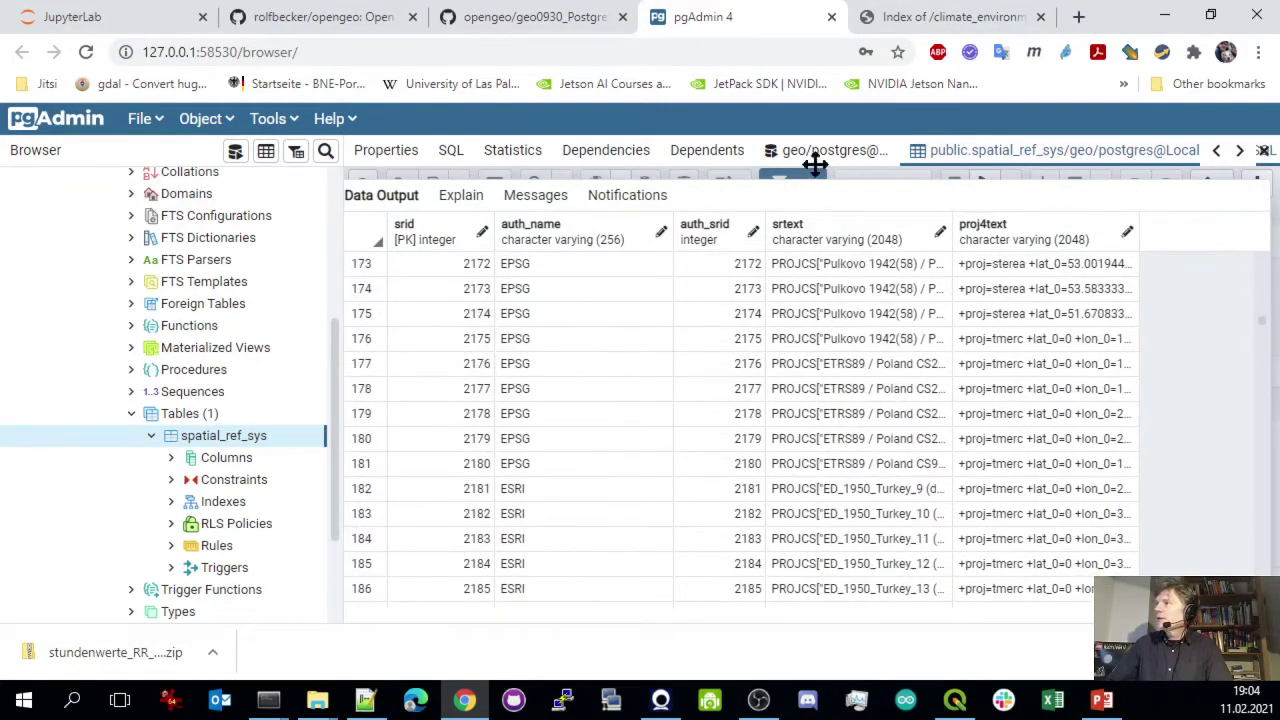
Shift the floating Data Output panel aside and open a new Query Tool for the spatial_ref_sys table
{"action": "left_click_drag", "start_coordinate": [720, 191], "coordinate": [840, 194]}
{"action": "right_click", "coordinate": [240, 435]}
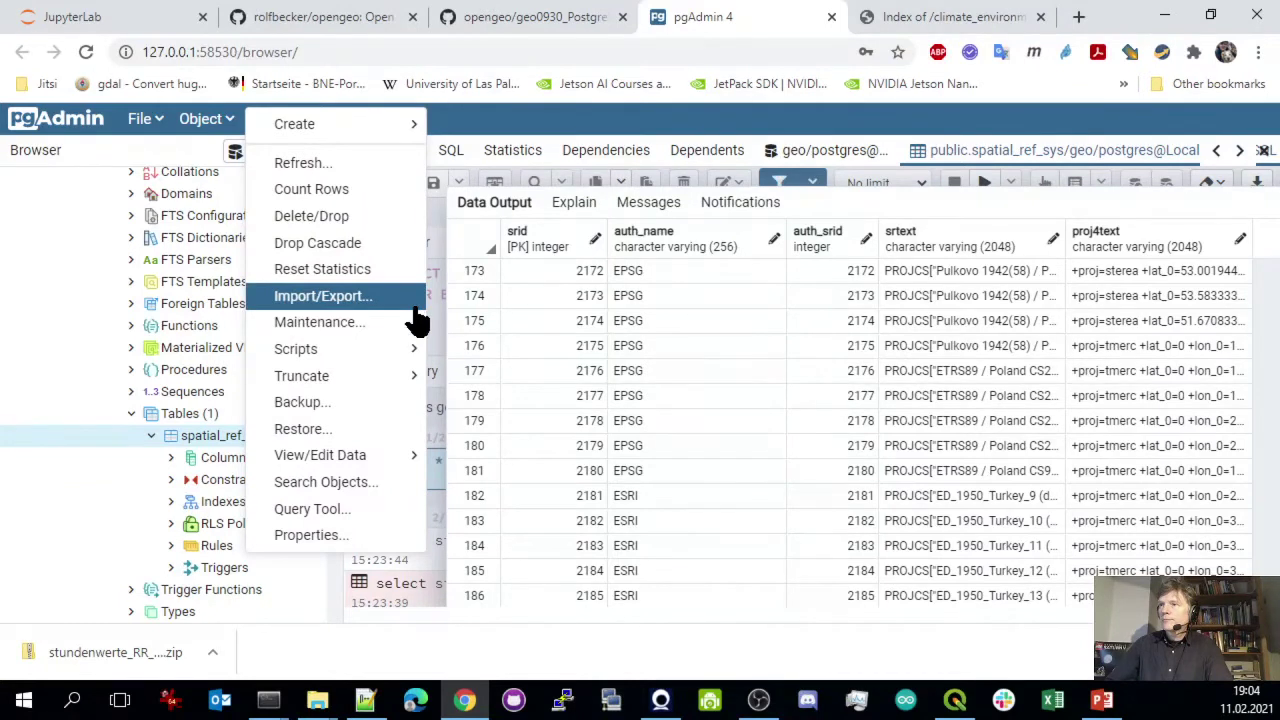
{"action": "mouse_move", "coordinate": [355, 462]}
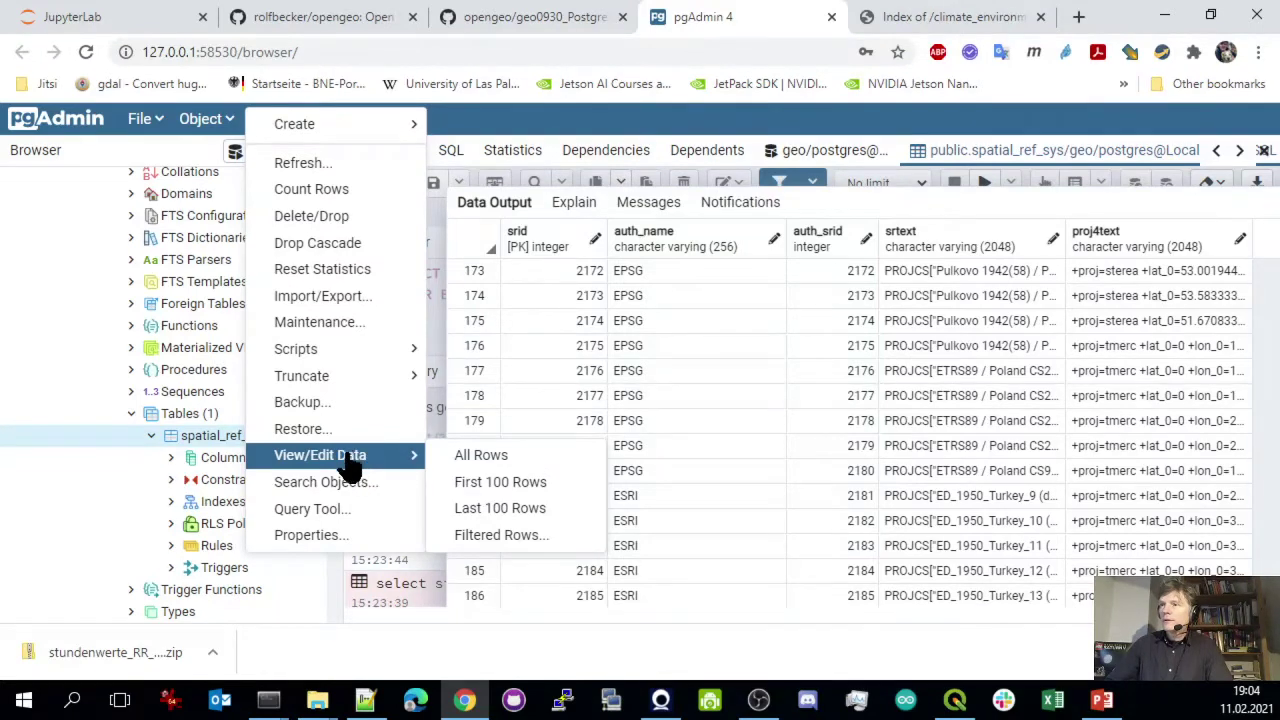
{"action": "left_click", "coordinate": [338, 508]}
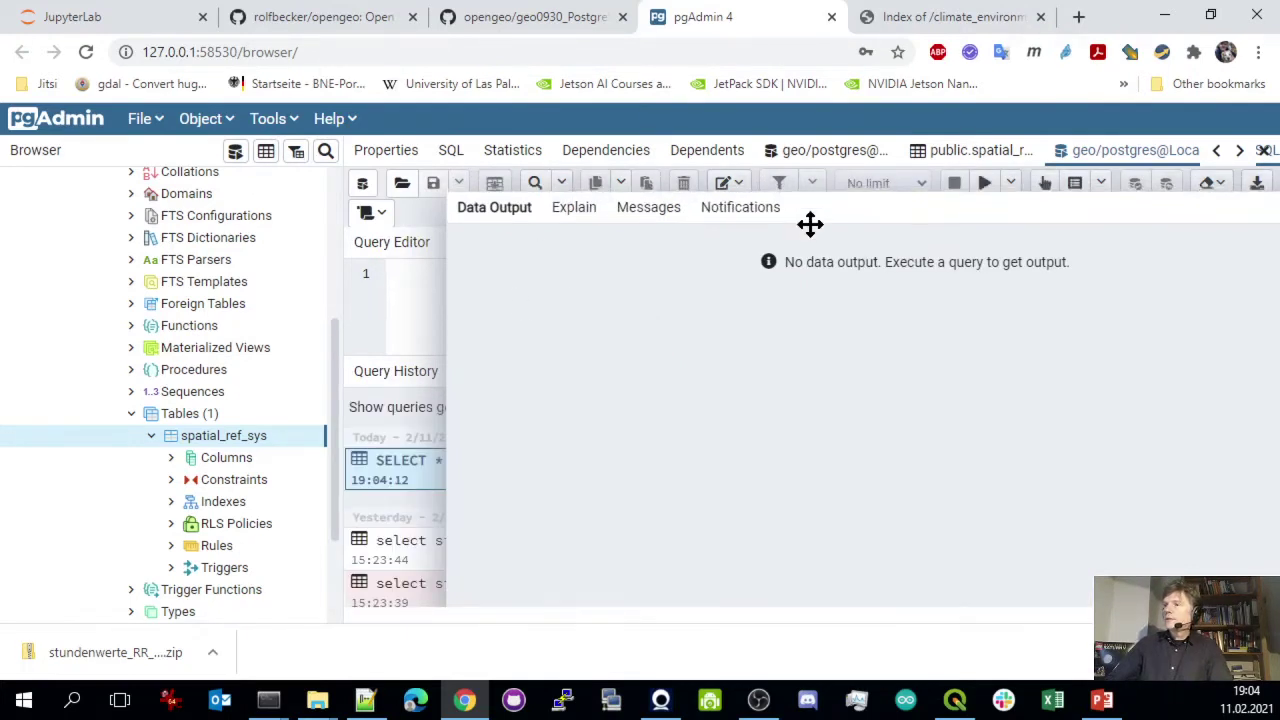
Write and run the query "select * from spatial_ref_sys where auth_srid = 4326;", expanding the table's columns to look up the field name
{"action": "type", "text": "seöl"}
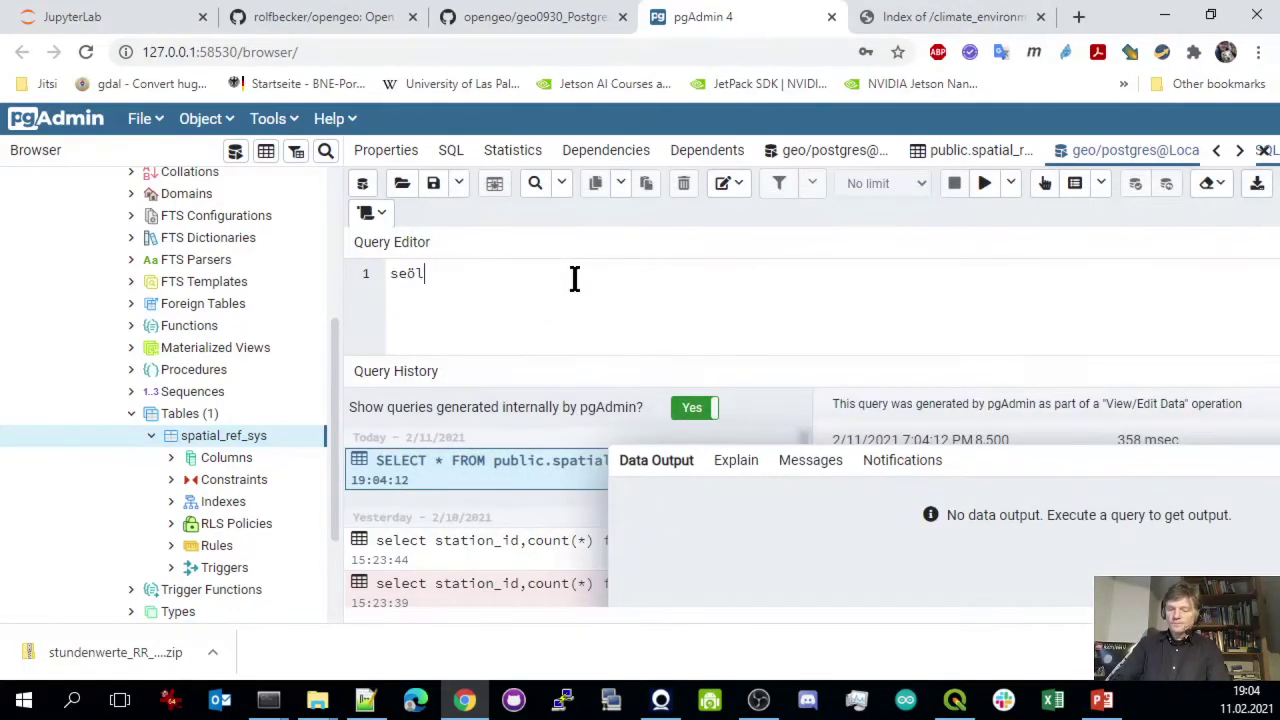
{"action": "type", "text": "ect"}
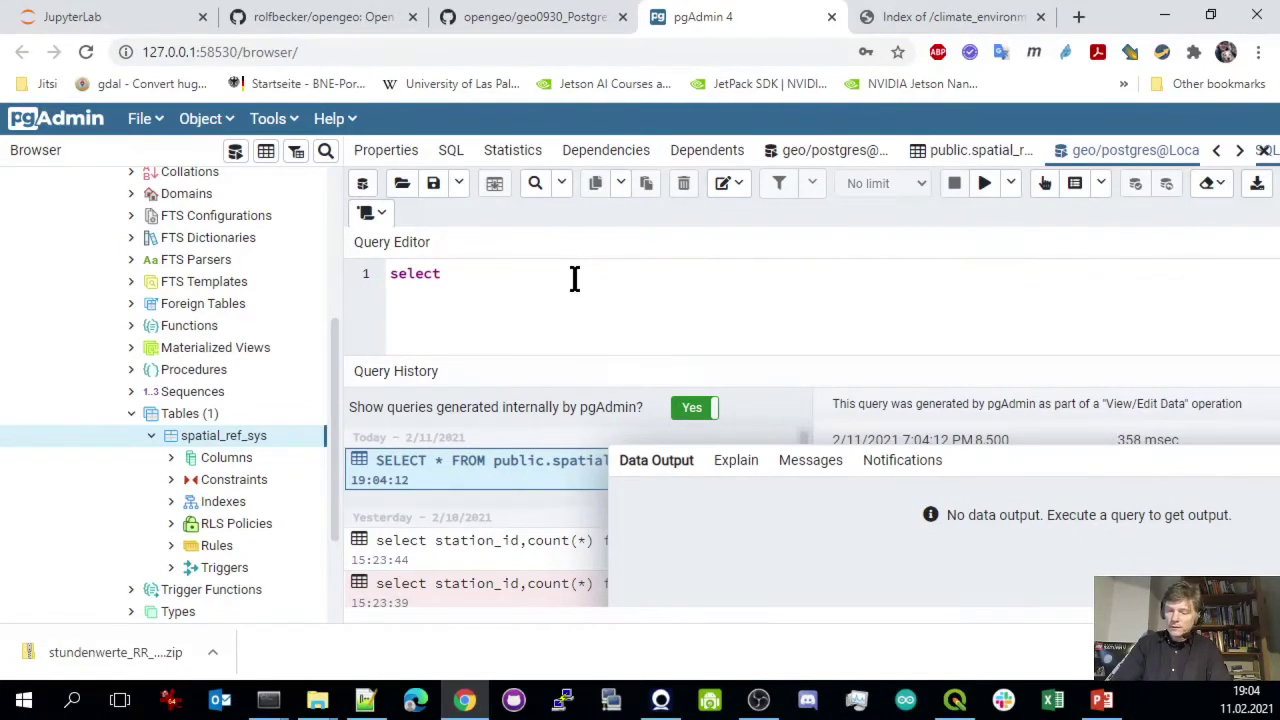
{"action": "type", "text": " * from spatial_"}
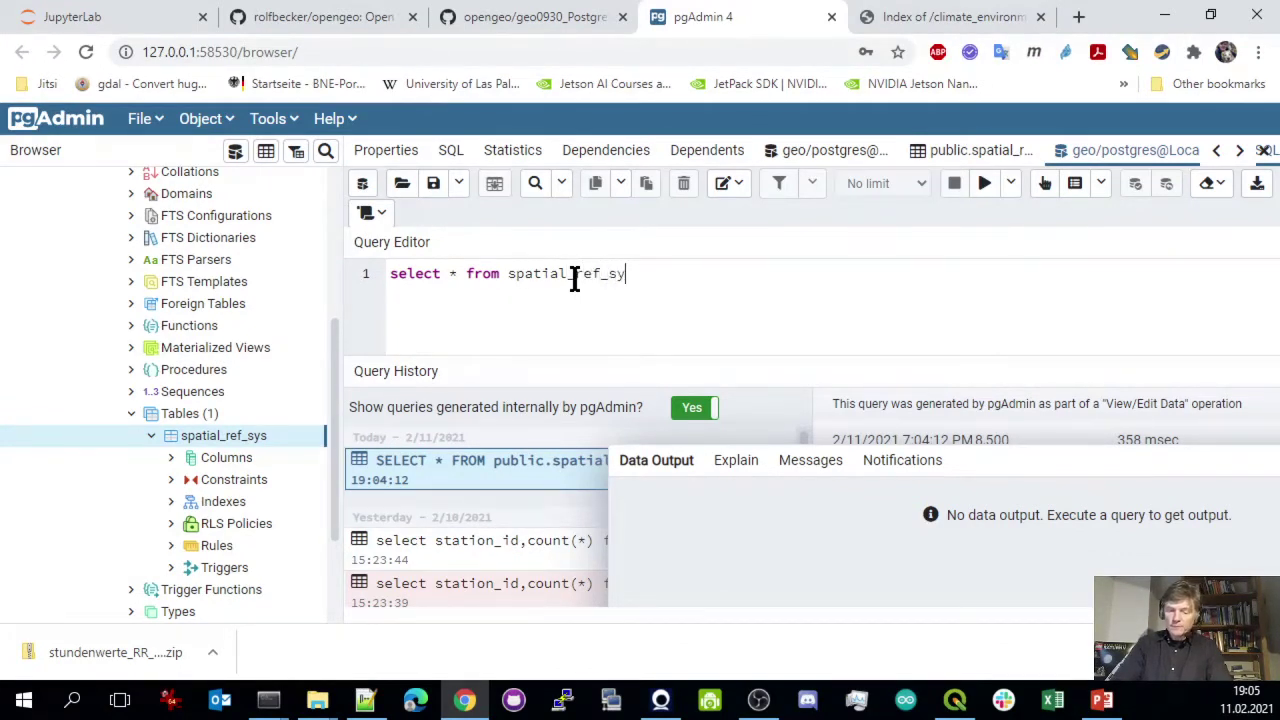
{"action": "type", "text": "re"}
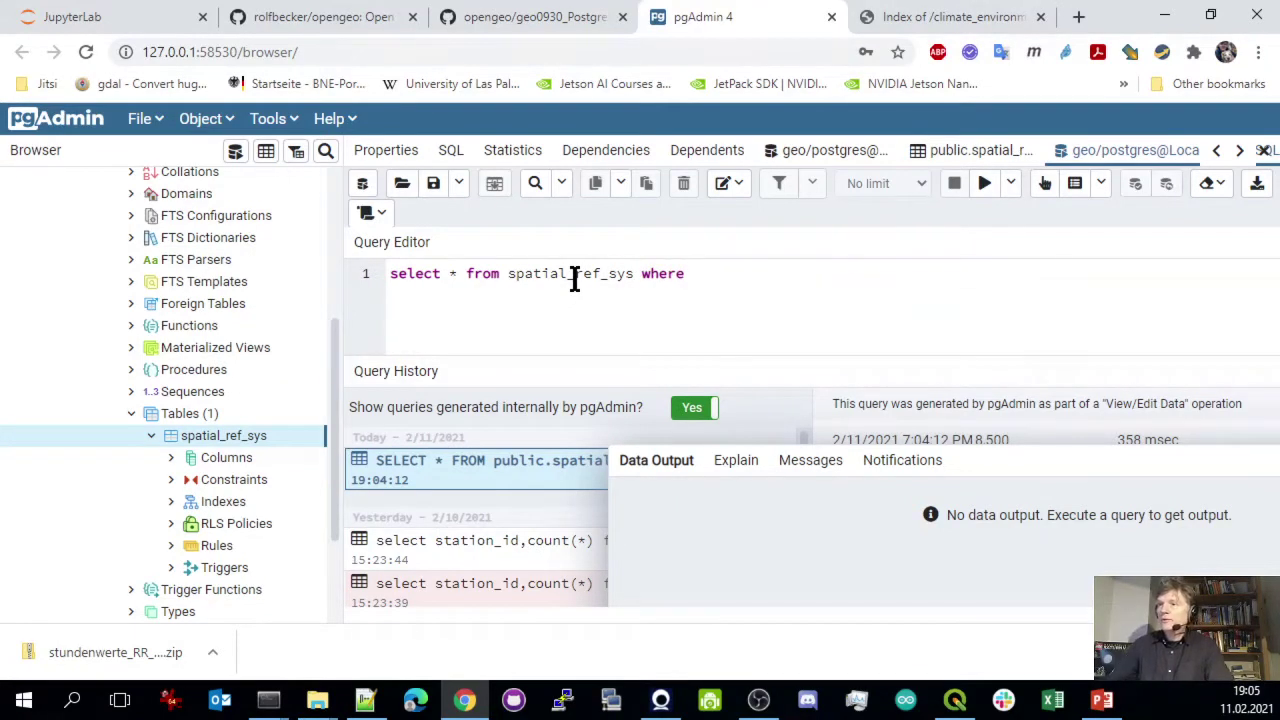
{"action": "left_click", "coordinate": [175, 457]}
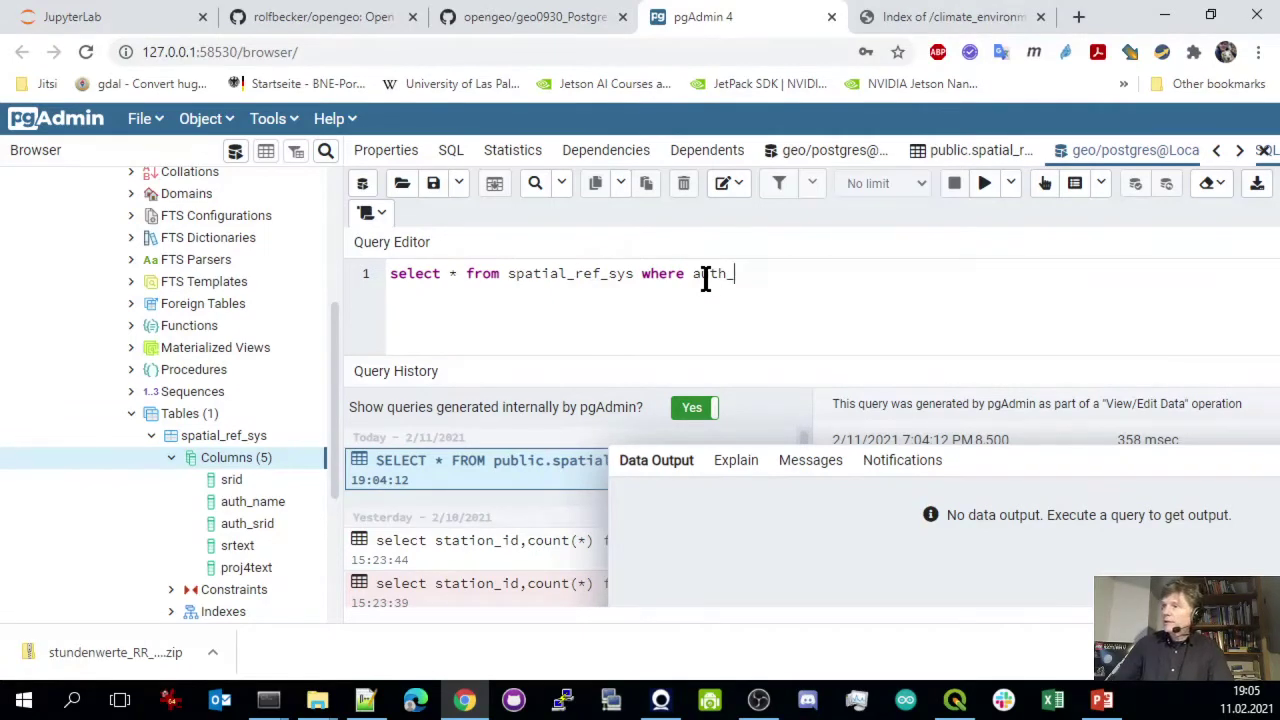
{"action": "type", "text": "sr"}
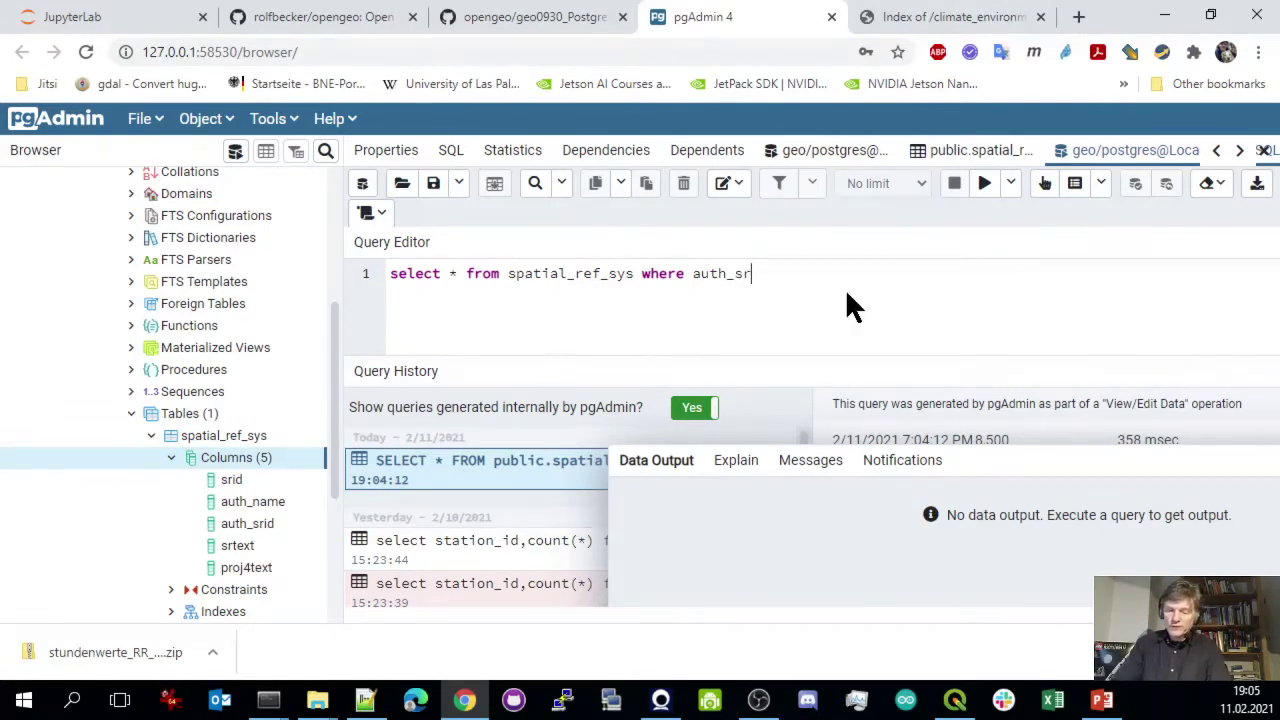
{"action": "type", "text": "id ="}
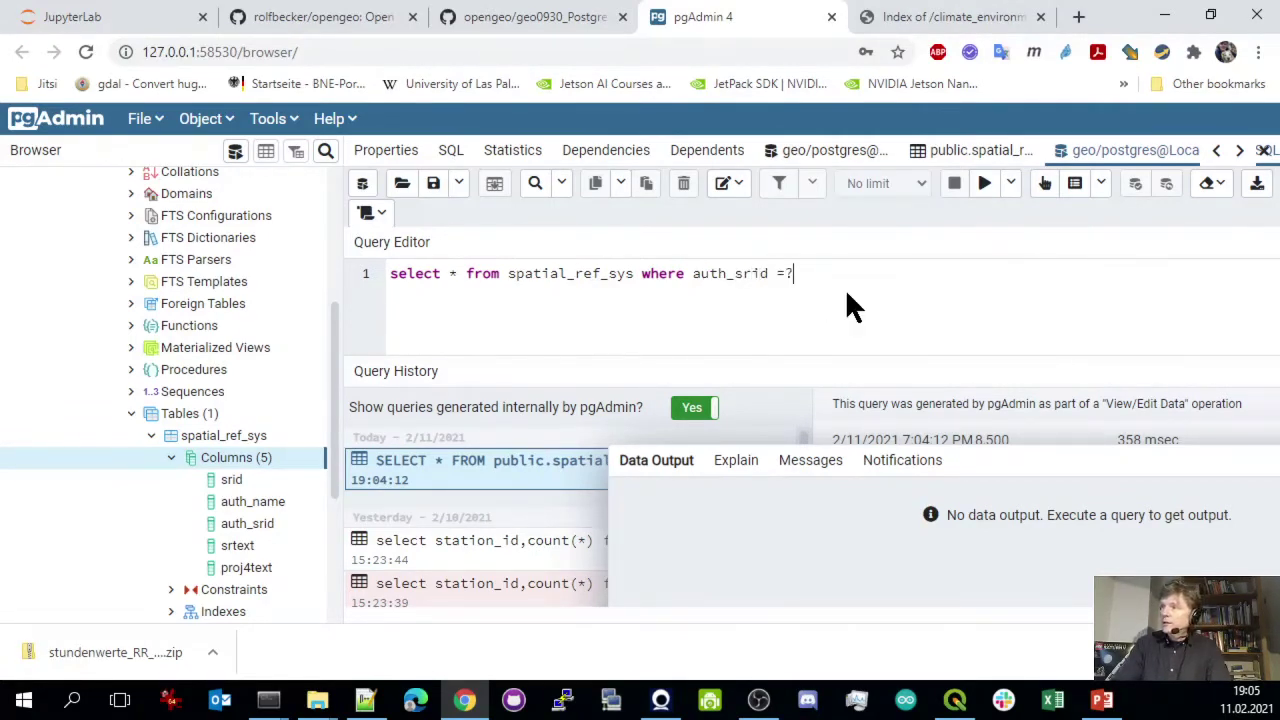
{"action": "type", "text": " 4326;"}
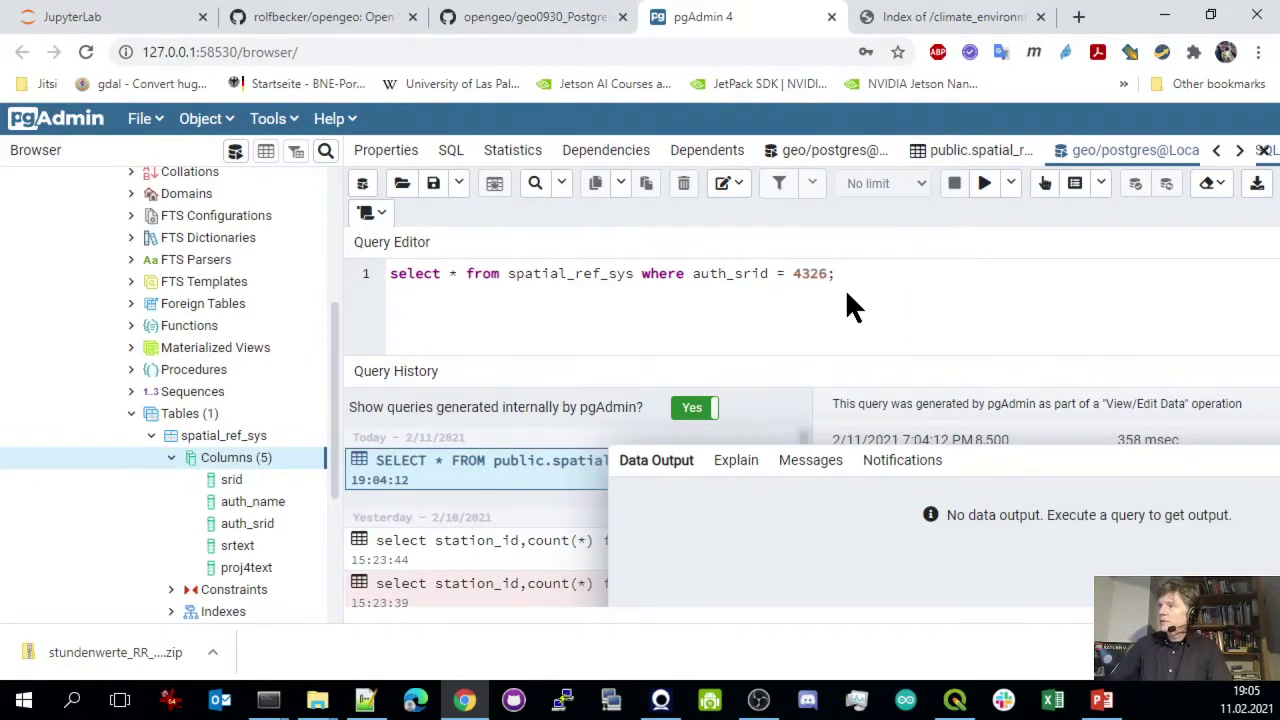
{"action": "left_click", "coordinate": [984, 183]}
Reposition the Data Output panel and widen the proj4text and srtext columns to read the EPSG 4326 entry
{"action": "left_click_drag", "start_coordinate": [986, 471], "coordinate": [777, 226]}
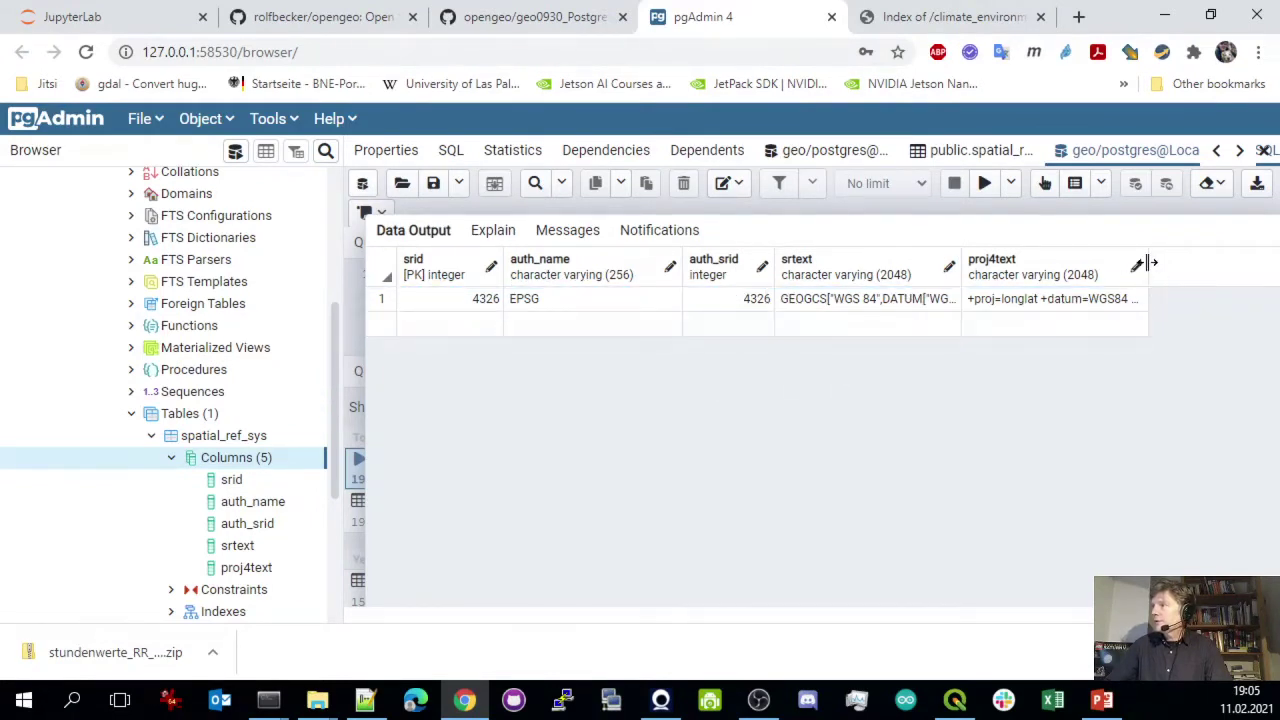
{"action": "left_click_drag", "start_coordinate": [1150, 263], "coordinate": [1240, 263]}
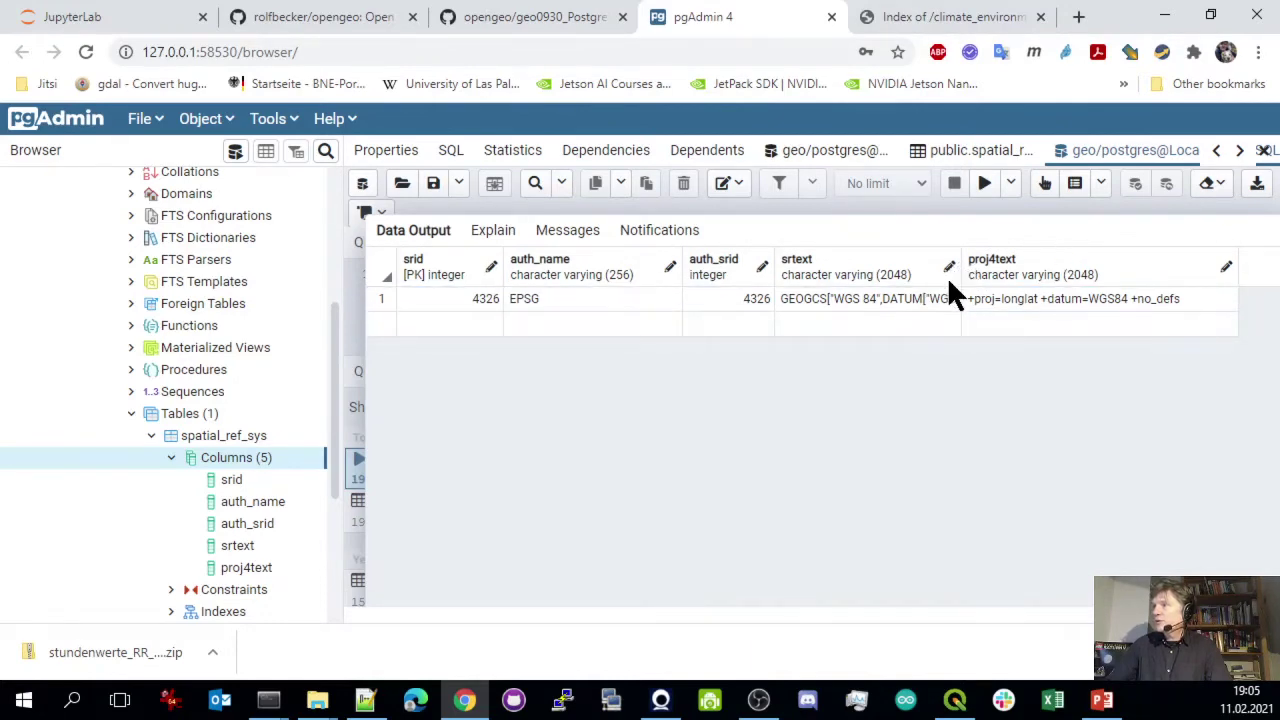
{"action": "left_click_drag", "start_coordinate": [960, 281], "coordinate": [1017, 280]}
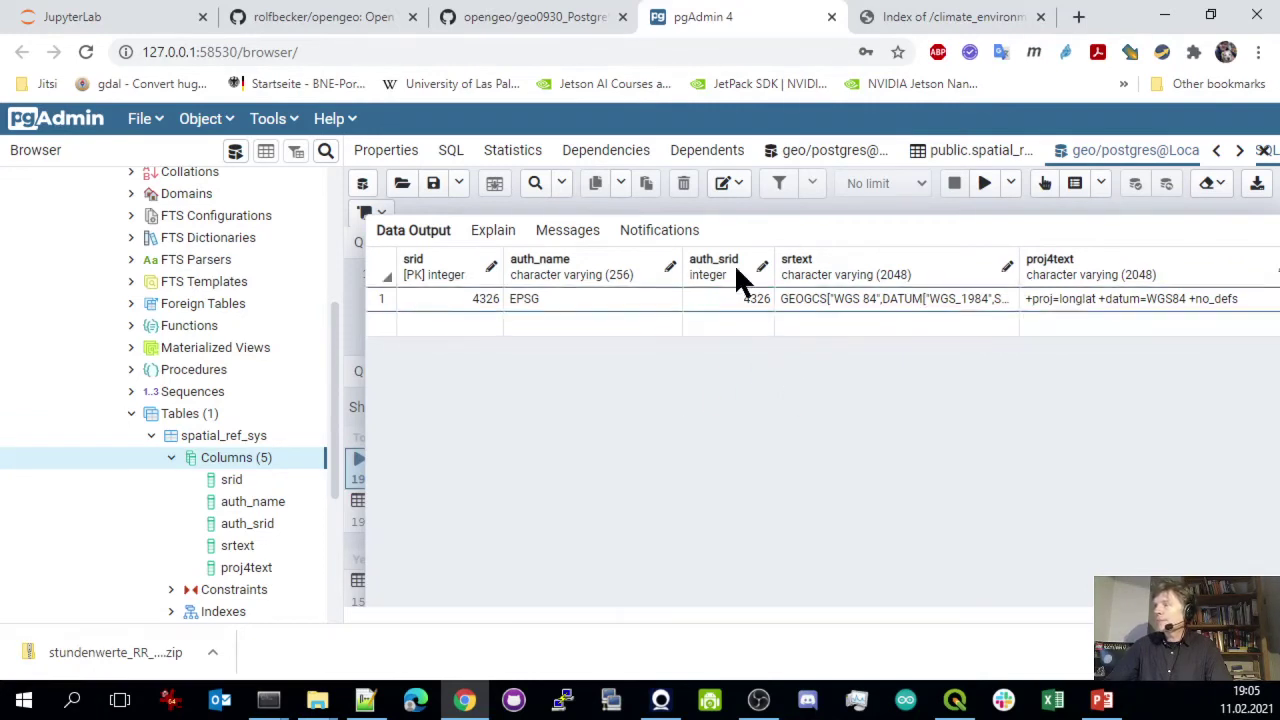
{"action": "left_click_drag", "start_coordinate": [714, 229], "coordinate": [738, 277]}
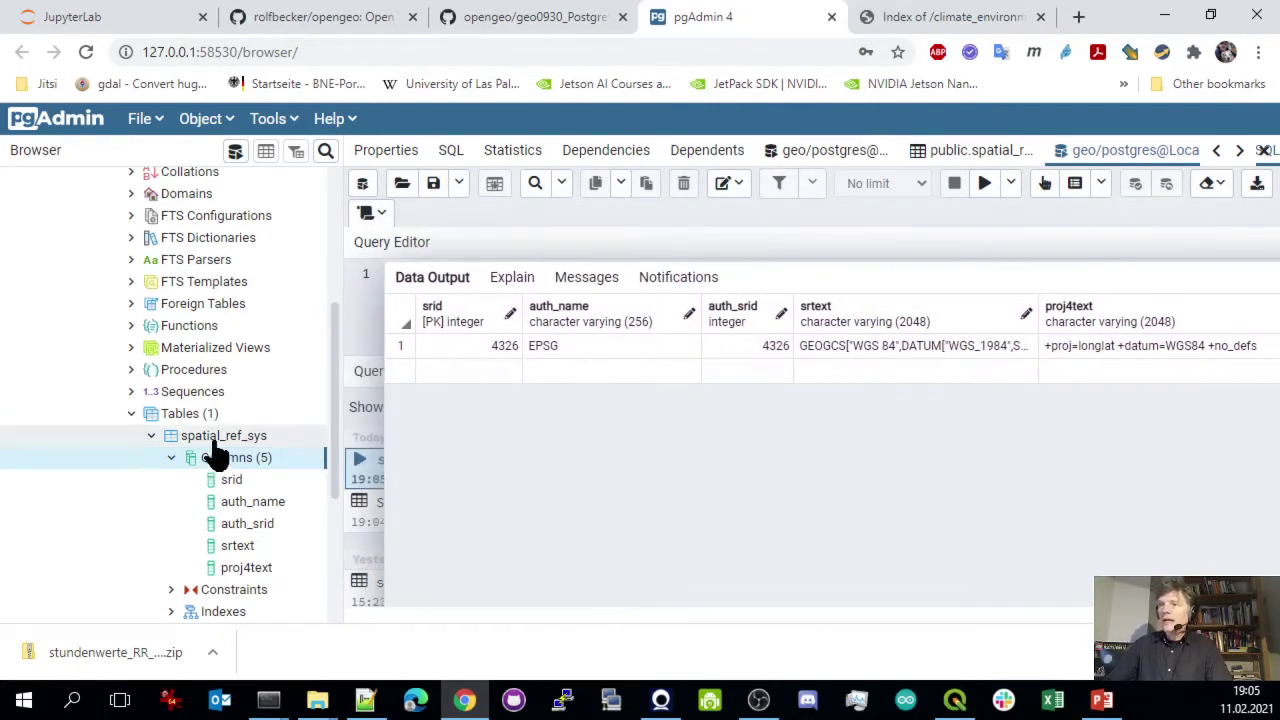
Collapse the public schema's tables and close all open query and data tabs without saving the query text
{"action": "left_click", "coordinate": [151, 435]}
{"action": "left_click", "coordinate": [131, 414]}
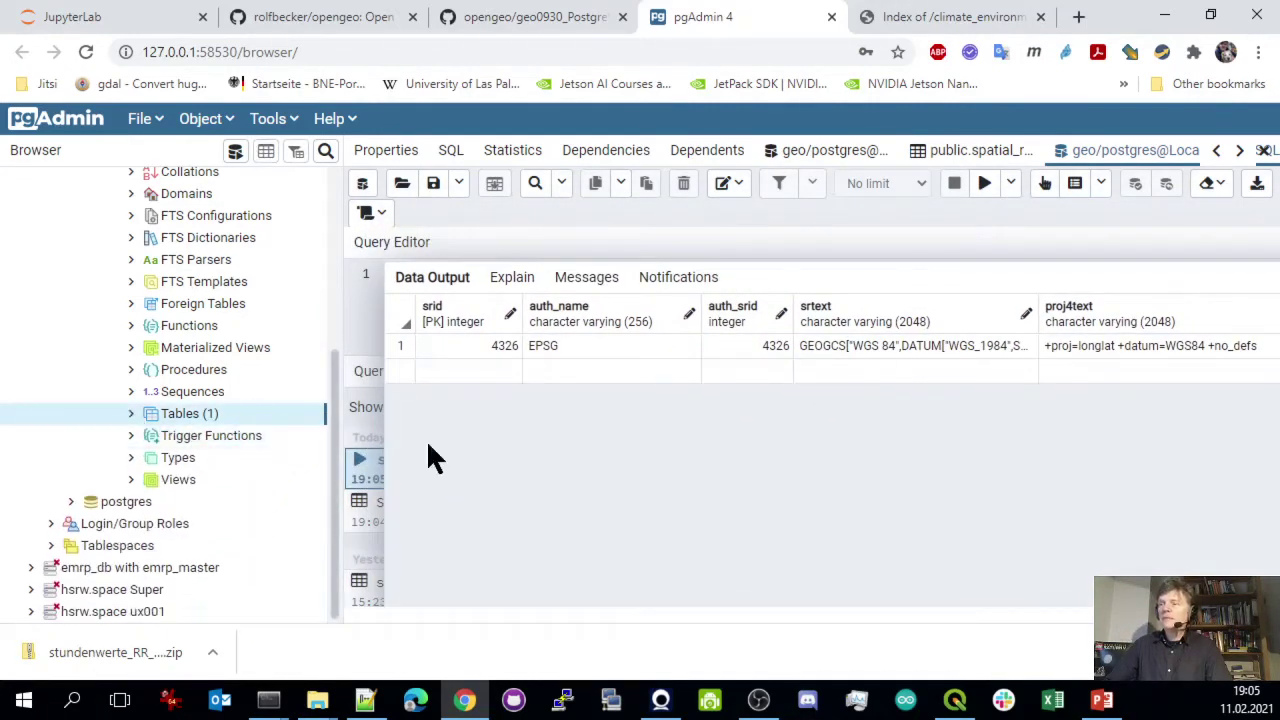
{"action": "left_click_drag", "start_coordinate": [1120, 280], "coordinate": [1128, 246]}
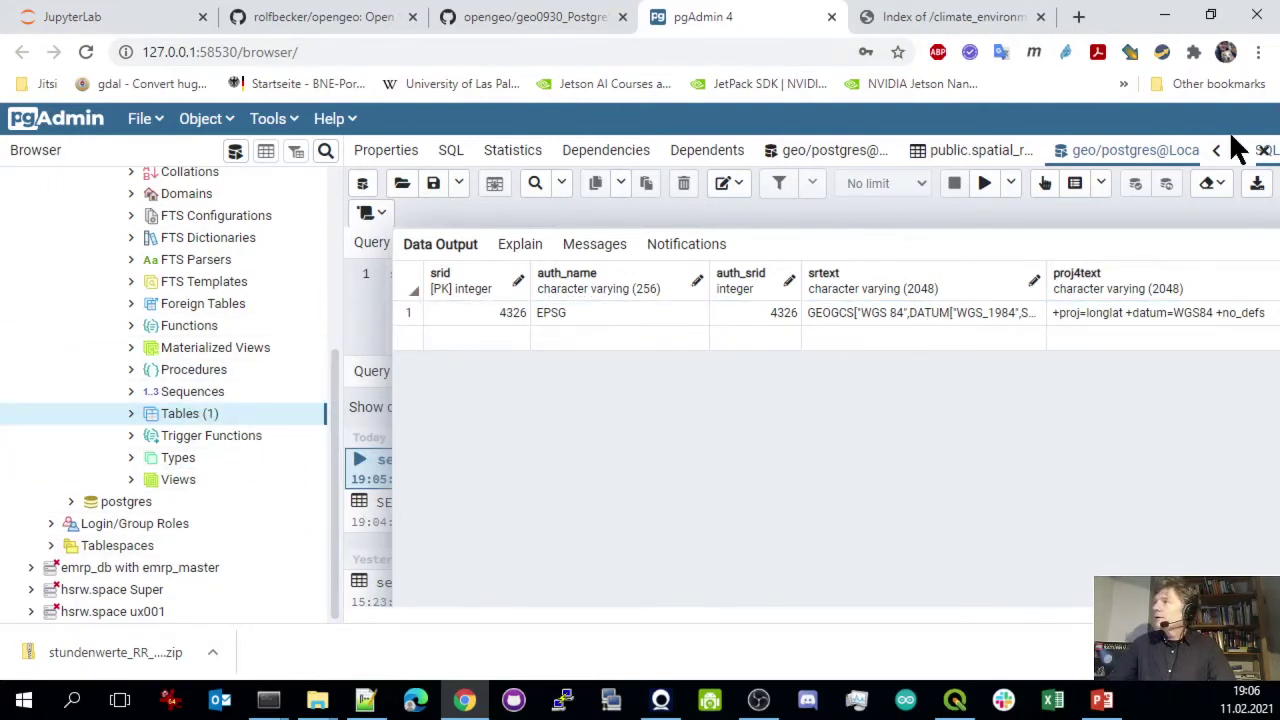
{"action": "scroll", "coordinate": [1160, 158], "scroll_direction": "down", "scroll_amount": 2}
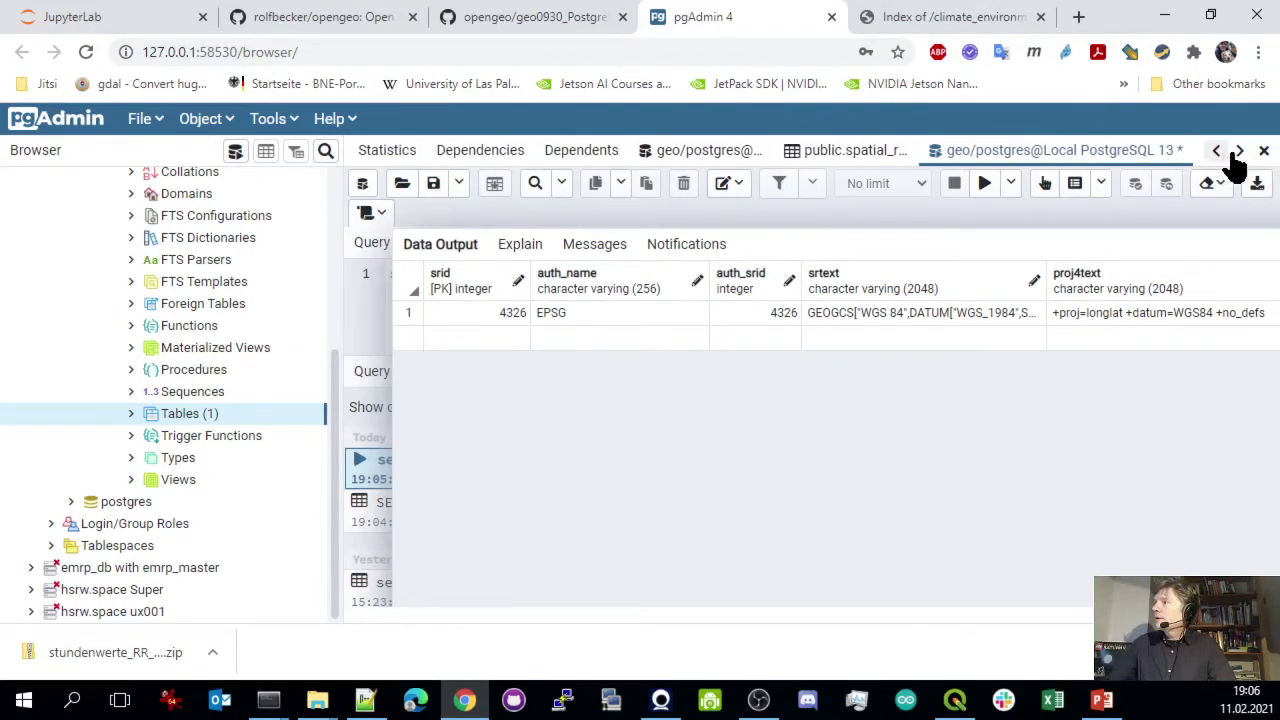
{"action": "left_click", "coordinate": [1265, 150]}
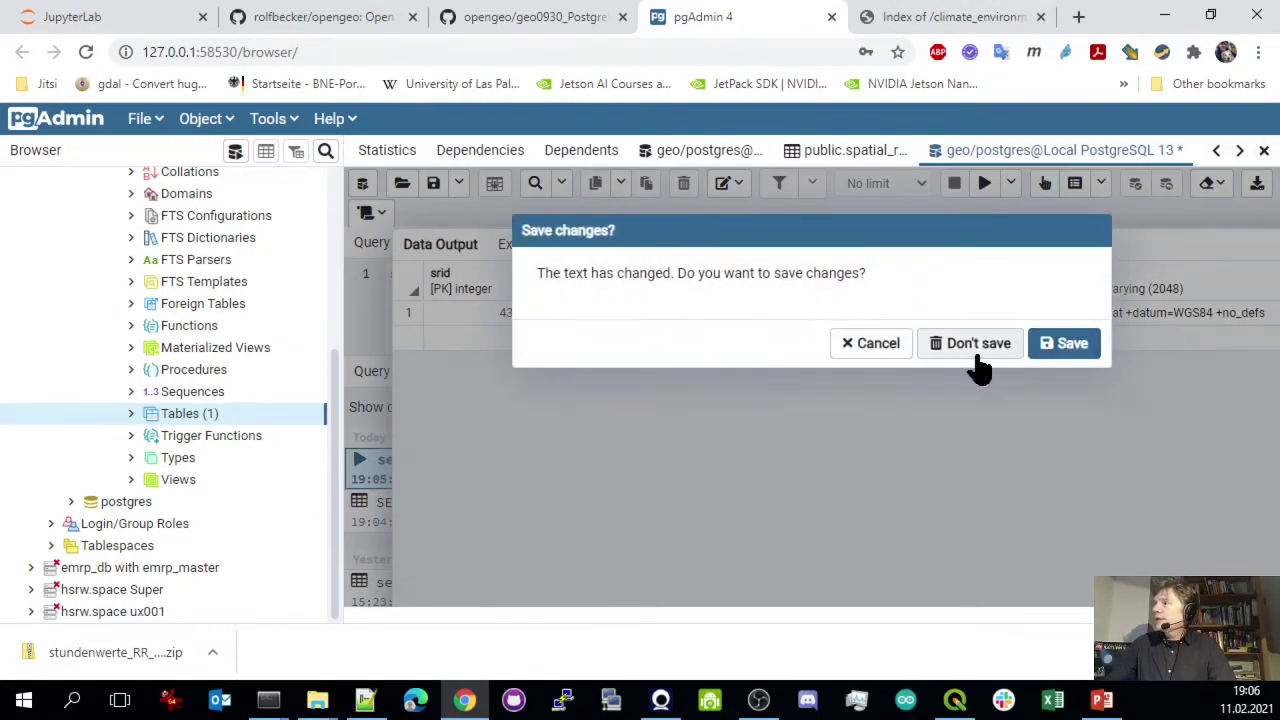
{"action": "left_click", "coordinate": [978, 343]}
{"action": "left_click", "coordinate": [1262, 150]}
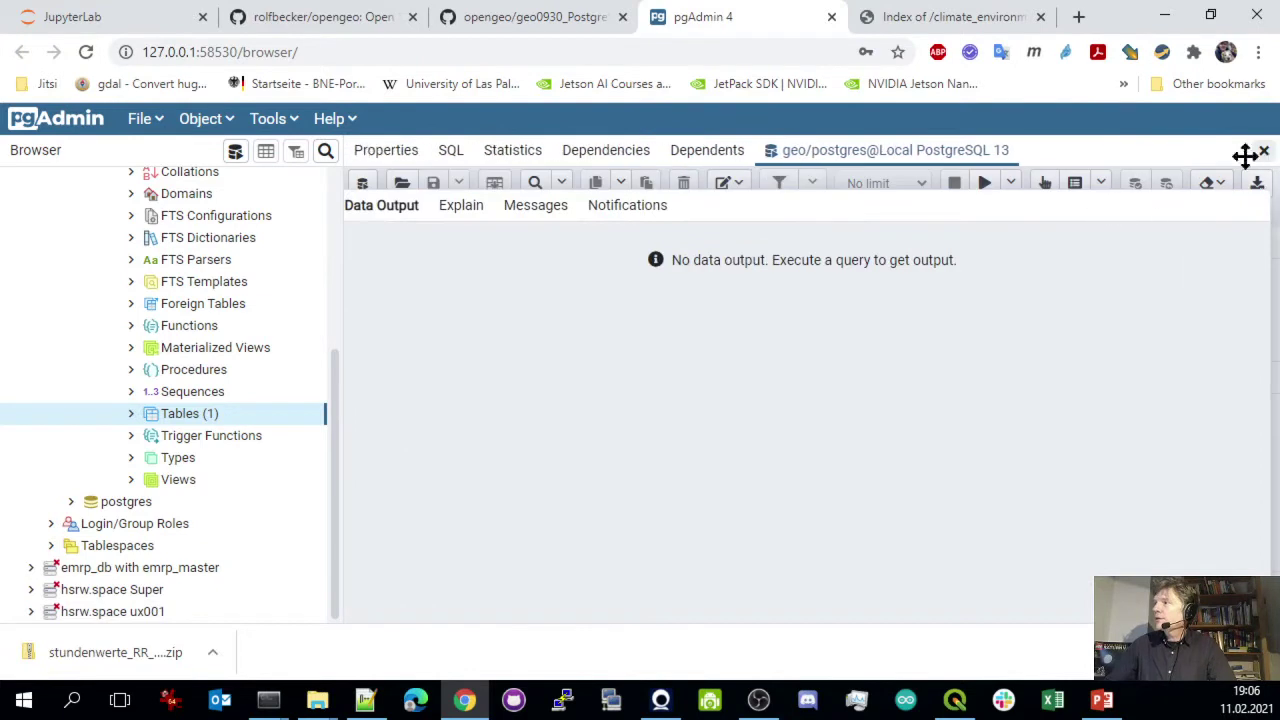
{"action": "left_click", "coordinate": [1263, 150]}
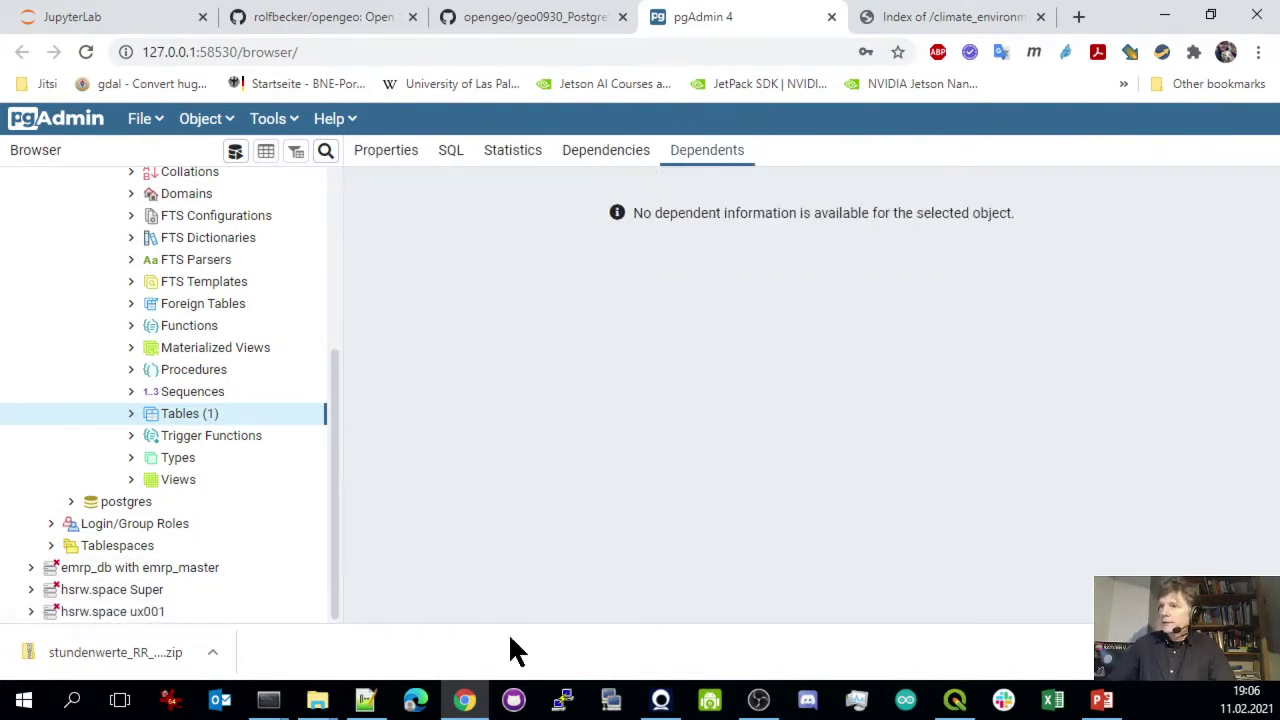
Collapse the public schema of database geo and expand the dwd schema to inspect its objects
{"action": "left_click_drag", "start_coordinate": [330, 572], "coordinate": [345, 377]}
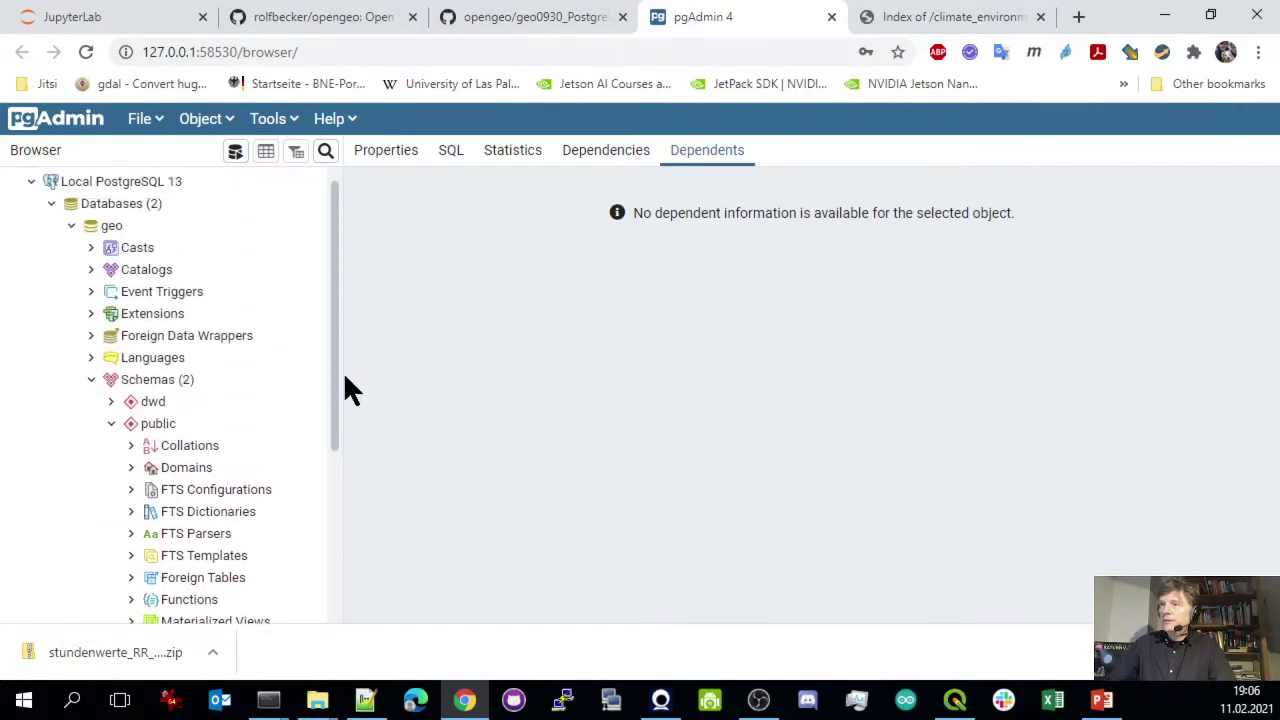
{"action": "scroll", "coordinate": [300, 400], "scroll_direction": "up", "scroll_amount": 1}
{"action": "double_click", "coordinate": [155, 441]}
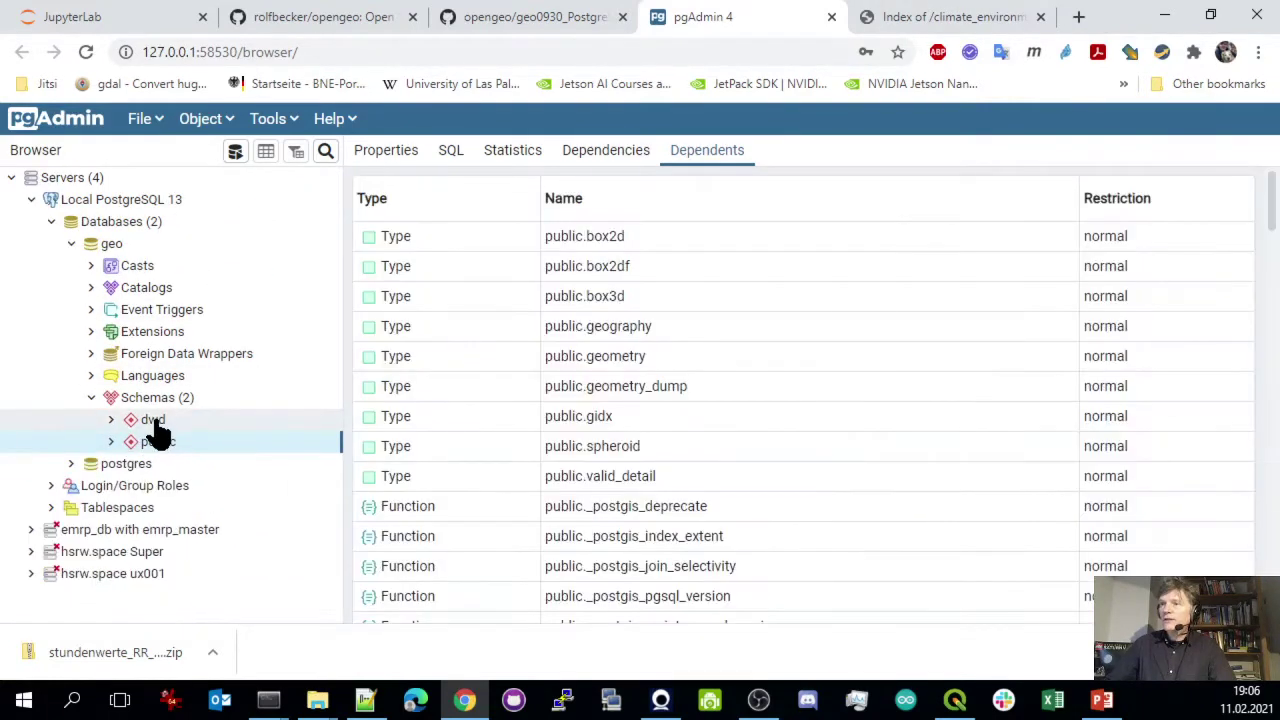
{"action": "left_click", "coordinate": [155, 420]}
{"action": "left_click", "coordinate": [111, 420]}
{"action": "scroll", "coordinate": [208, 427], "scroll_direction": "down", "scroll_amount": 3}
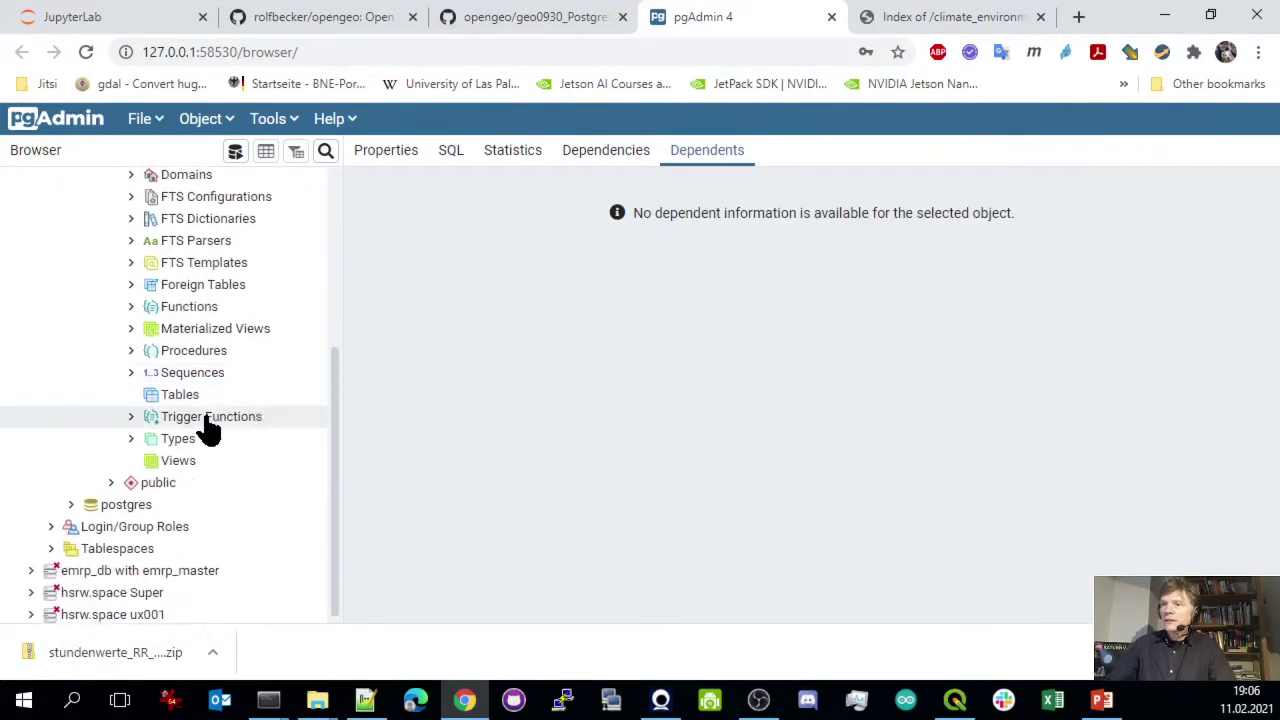
{"action": "scroll", "coordinate": [236, 400], "scroll_direction": "up", "scroll_amount": 3}
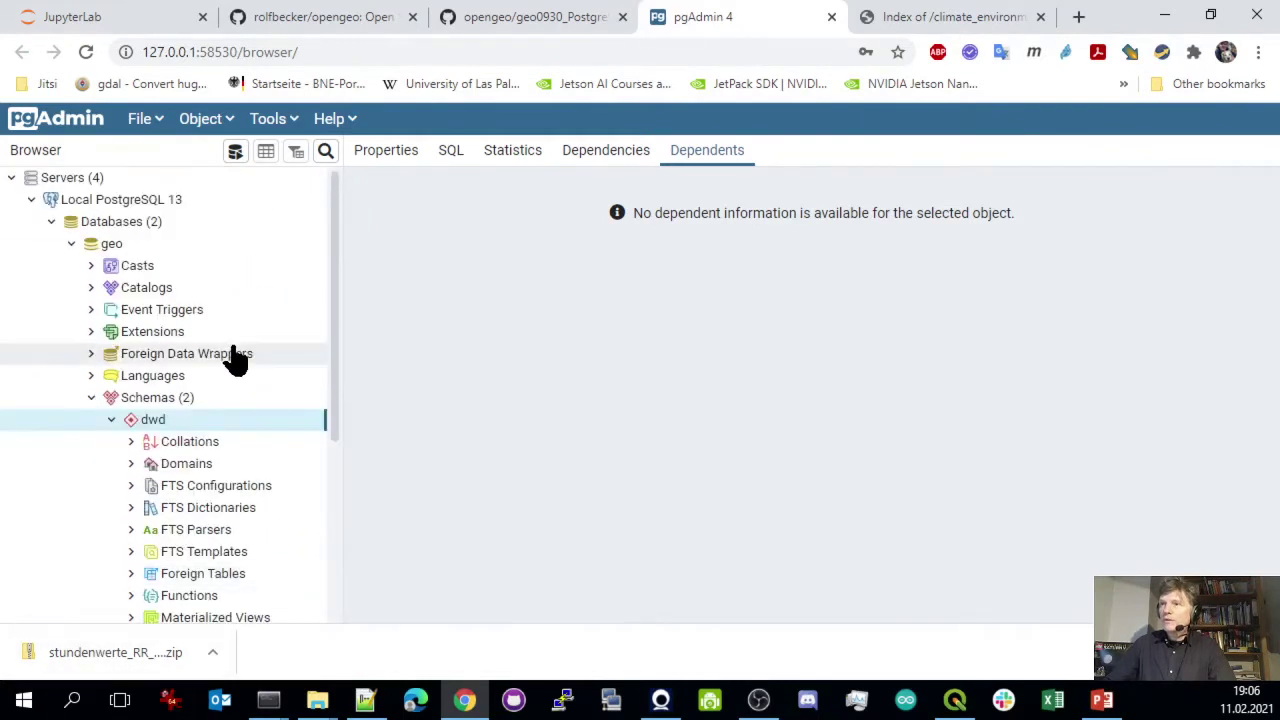
Collapse and re-expand the dwd schema, and select its Tables node
{"action": "left_click", "coordinate": [111, 420]}
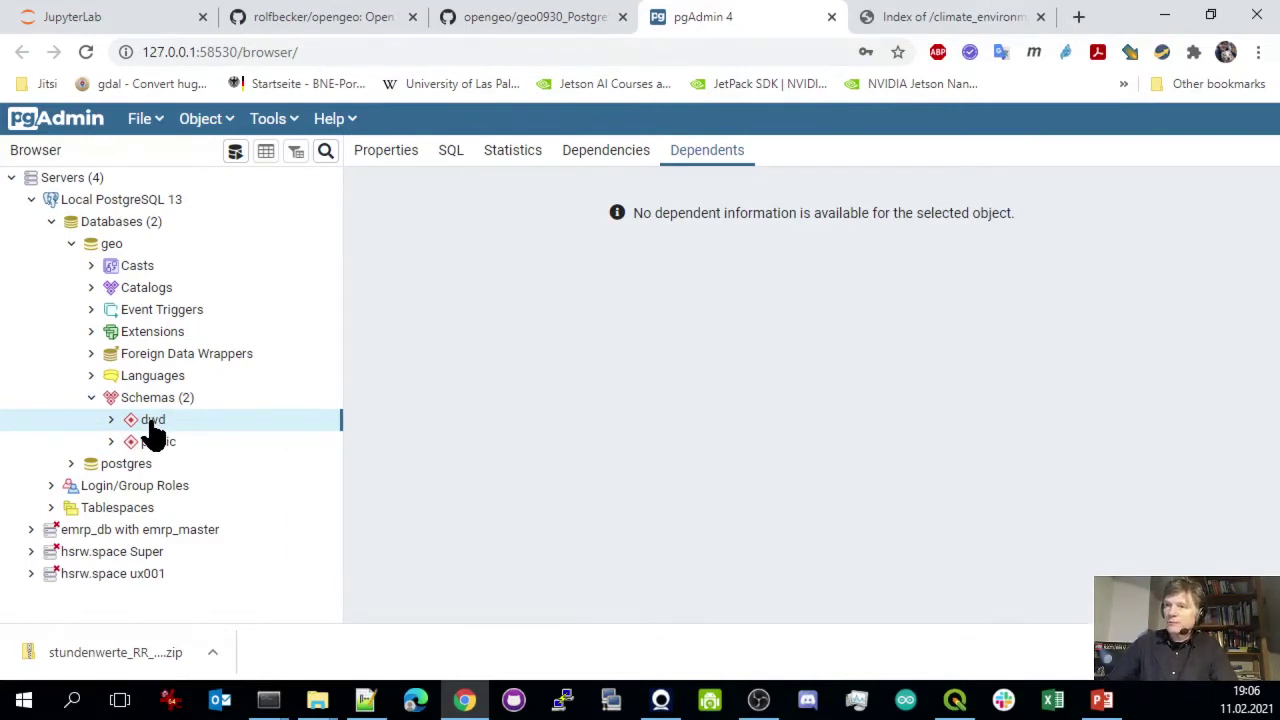
{"action": "left_click", "coordinate": [111, 420]}
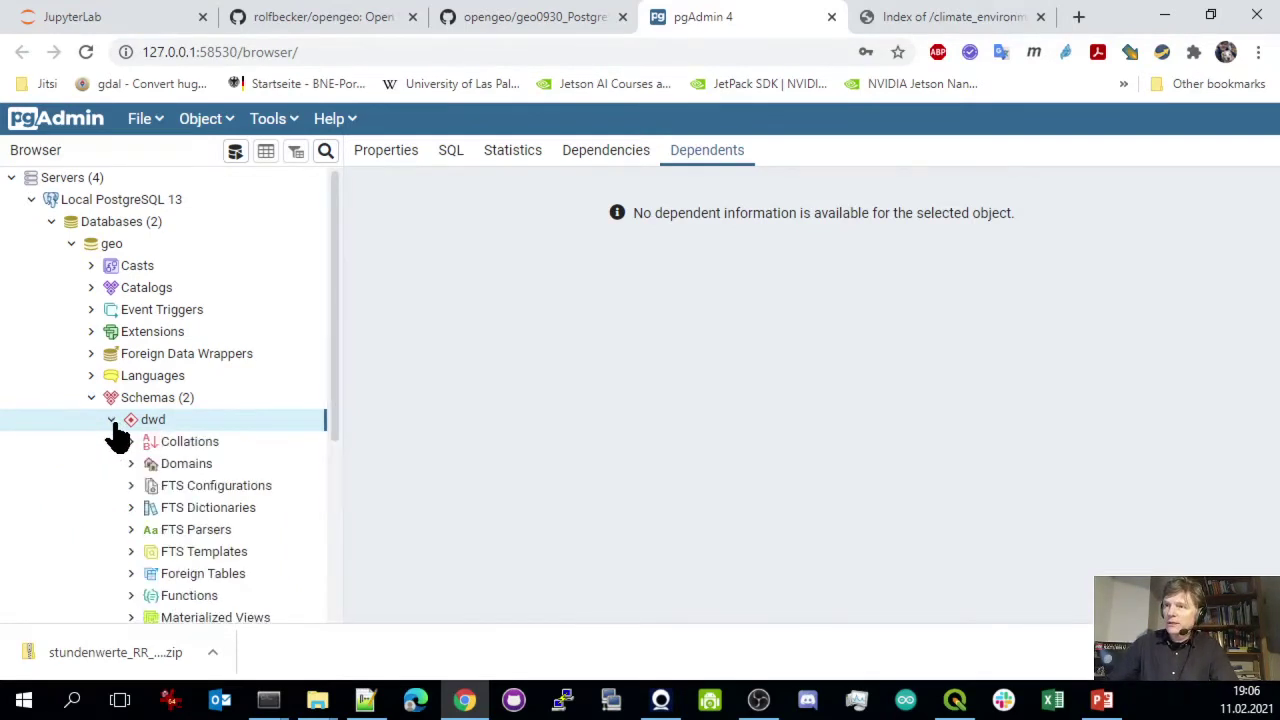
{"action": "scroll", "coordinate": [257, 450], "scroll_direction": "down", "scroll_amount": 3}
{"action": "scroll", "coordinate": [262, 460], "scroll_direction": "up", "scroll_amount": 1}
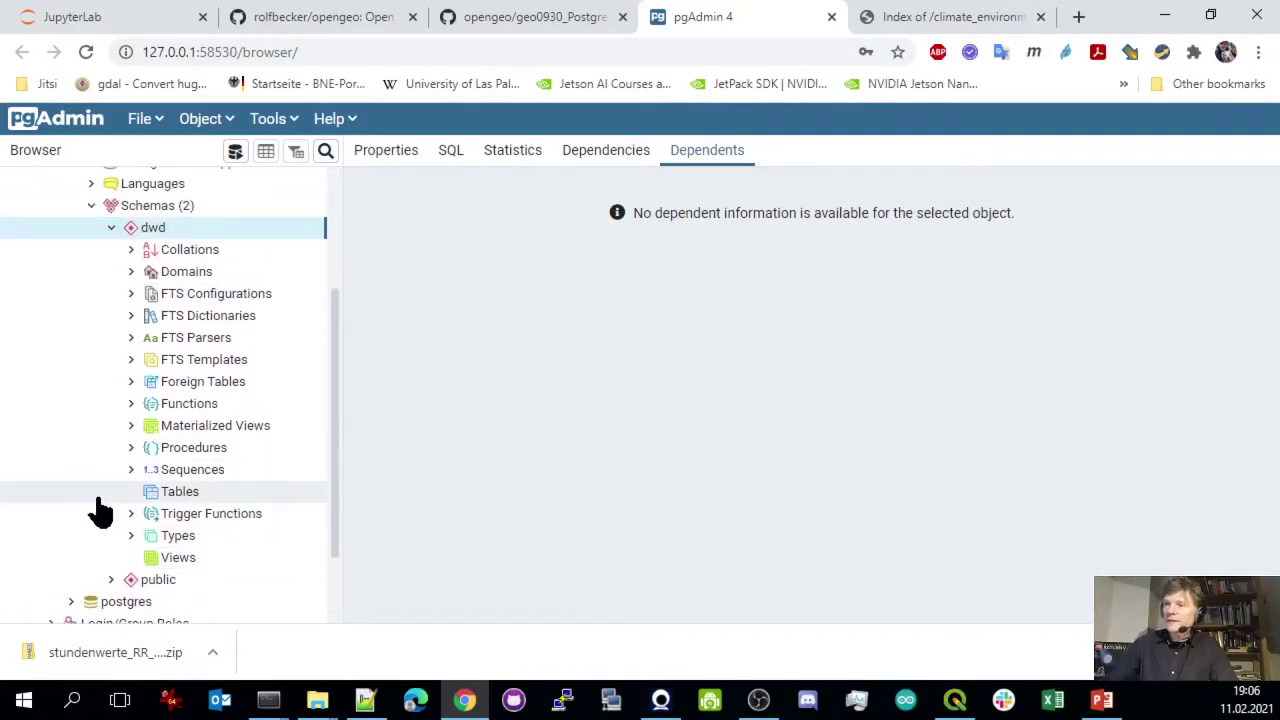
{"action": "left_click", "coordinate": [186, 495]}
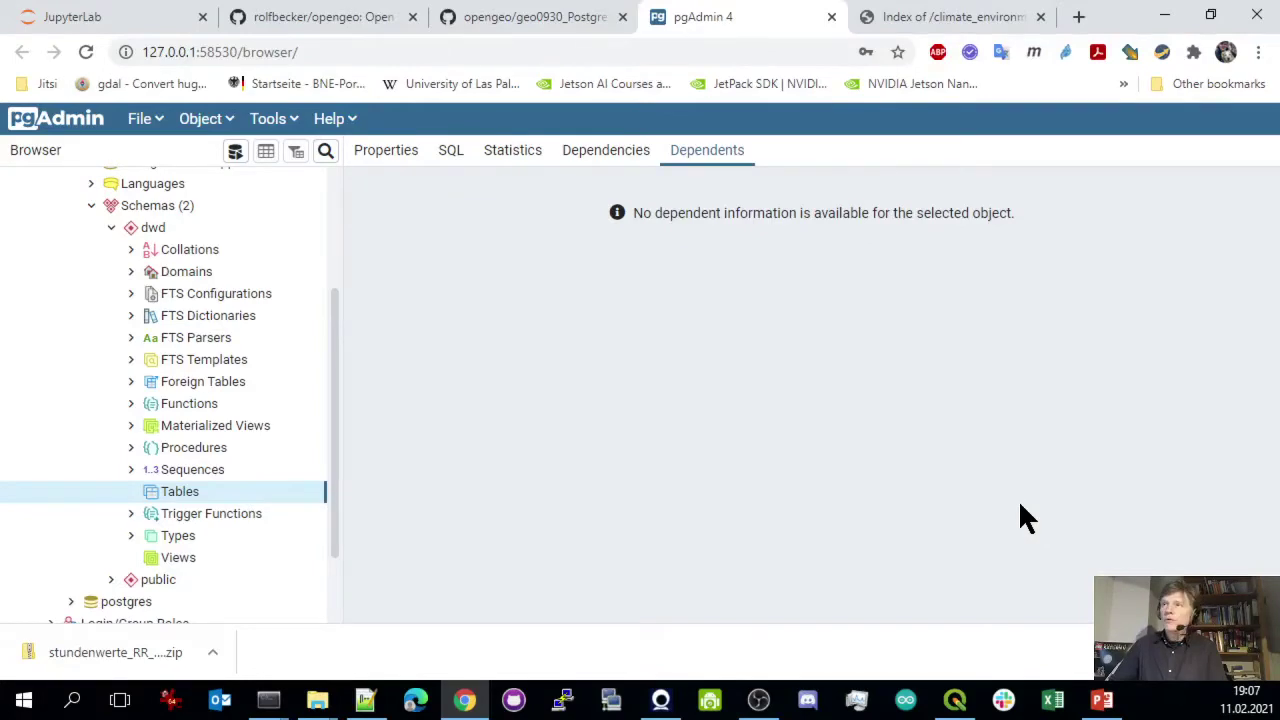
Switch to the geo0930 notebook in JupyterLab and narrow the file browser to give the notebook more room
{"action": "left_click", "coordinate": [112, 20]}
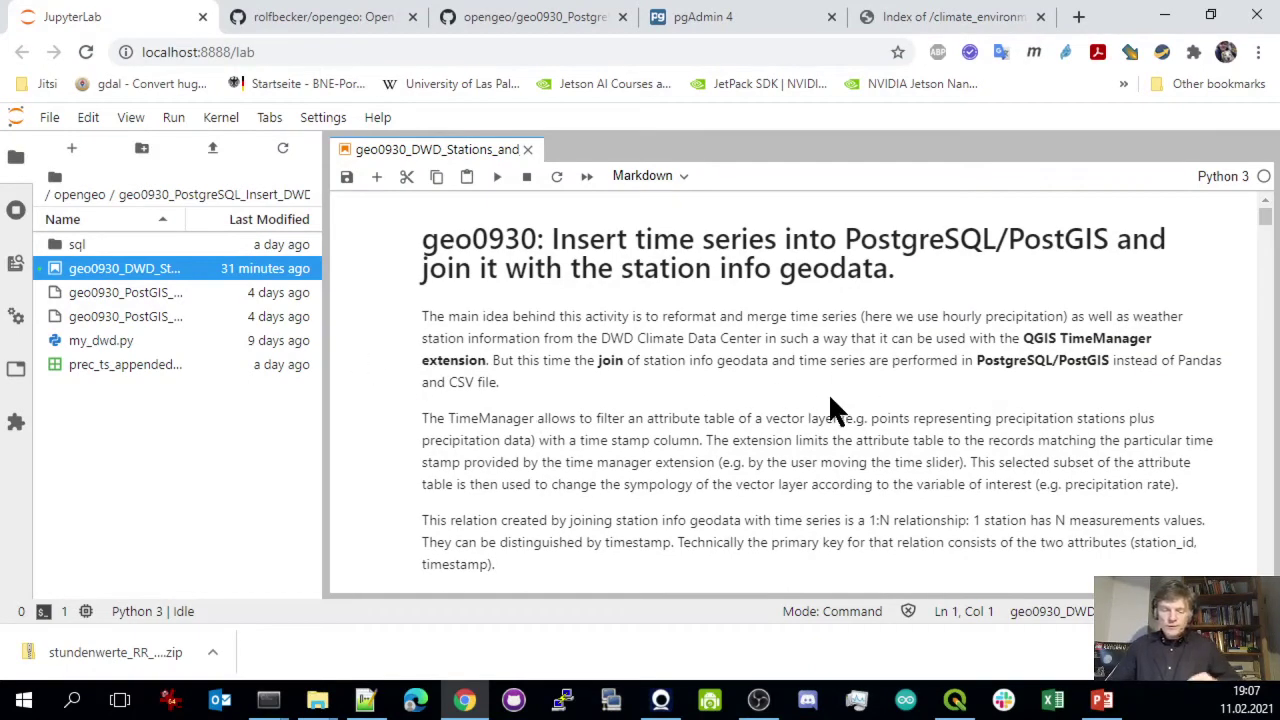
{"action": "left_click_drag", "start_coordinate": [329, 382], "coordinate": [247, 397]}
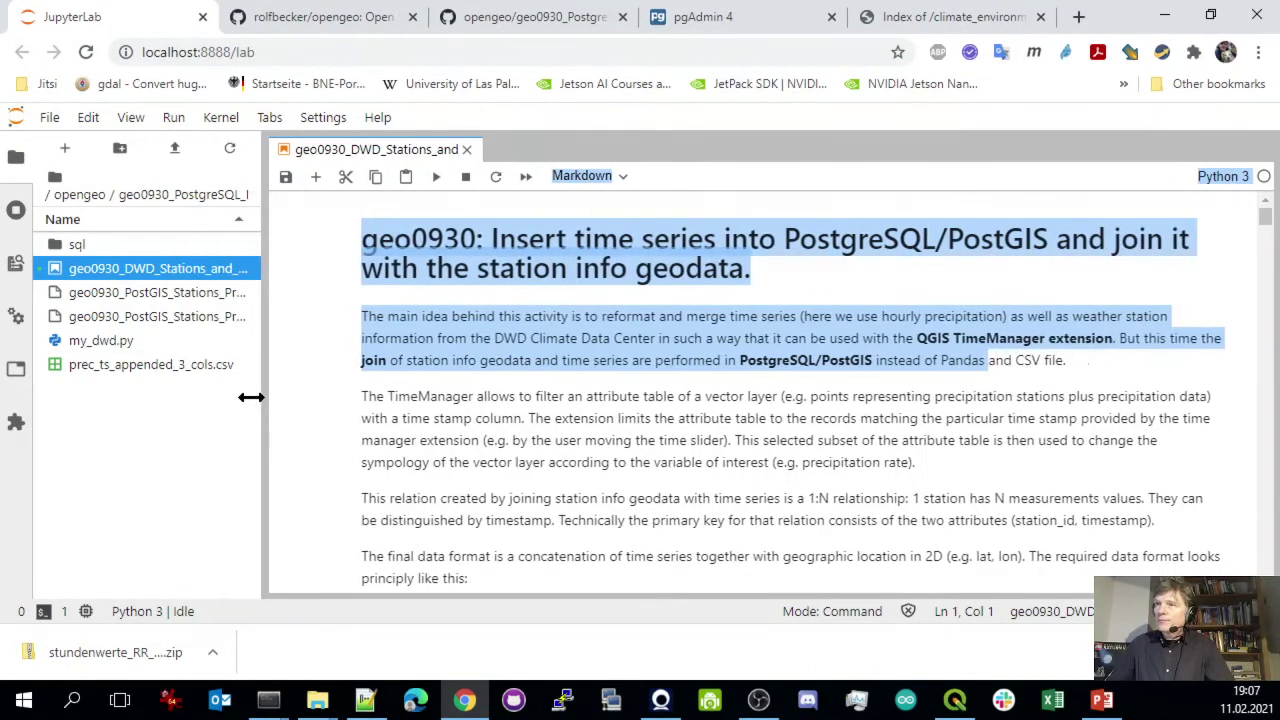
Enlarge the notebook page to 125% and read the introduction on the TimeManager extension and the station and time series join
{"action": "left_click", "coordinate": [423, 332]}
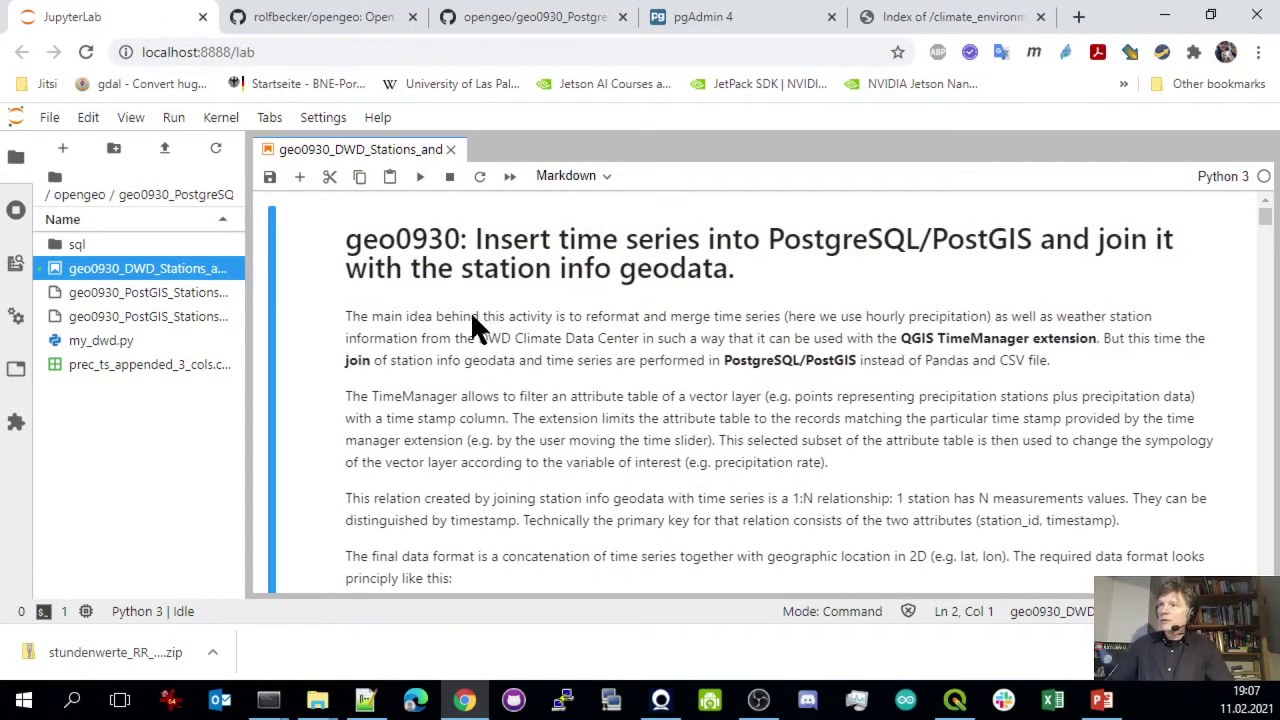
{"action": "key", "text": "ctrl+plus"}
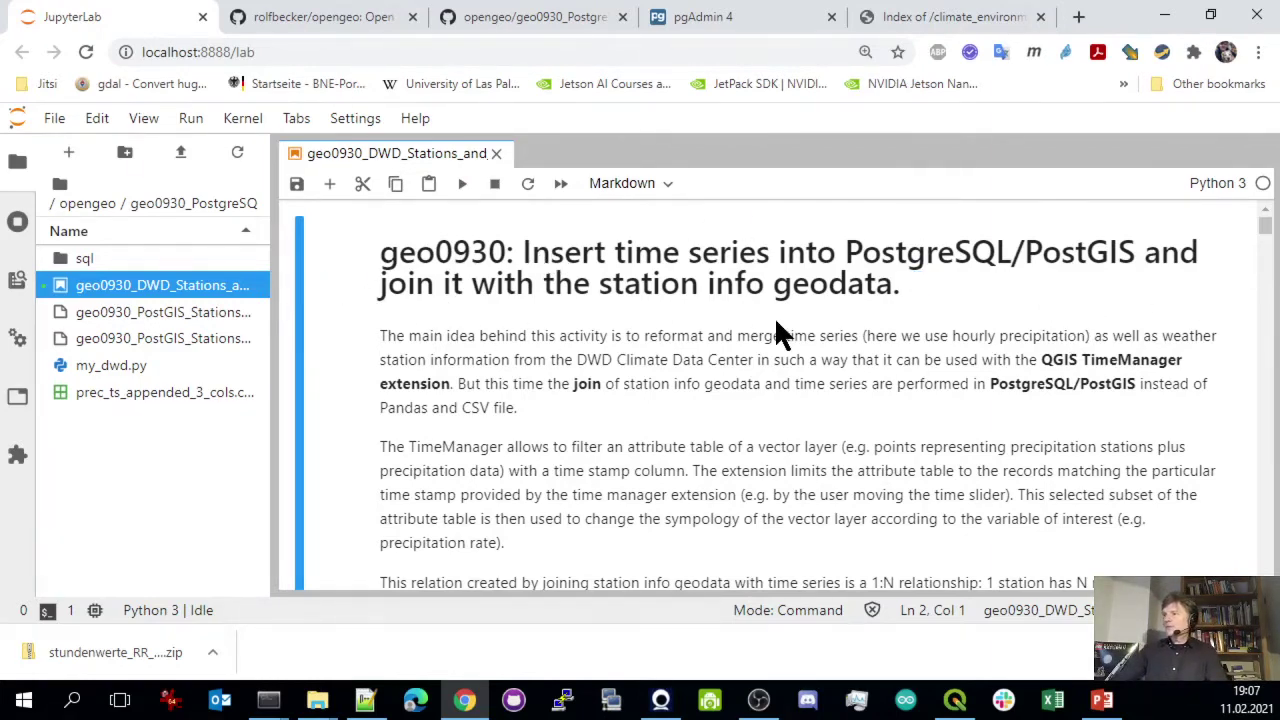
{"action": "scroll", "coordinate": [766, 375], "scroll_direction": "down", "scroll_amount": 2}
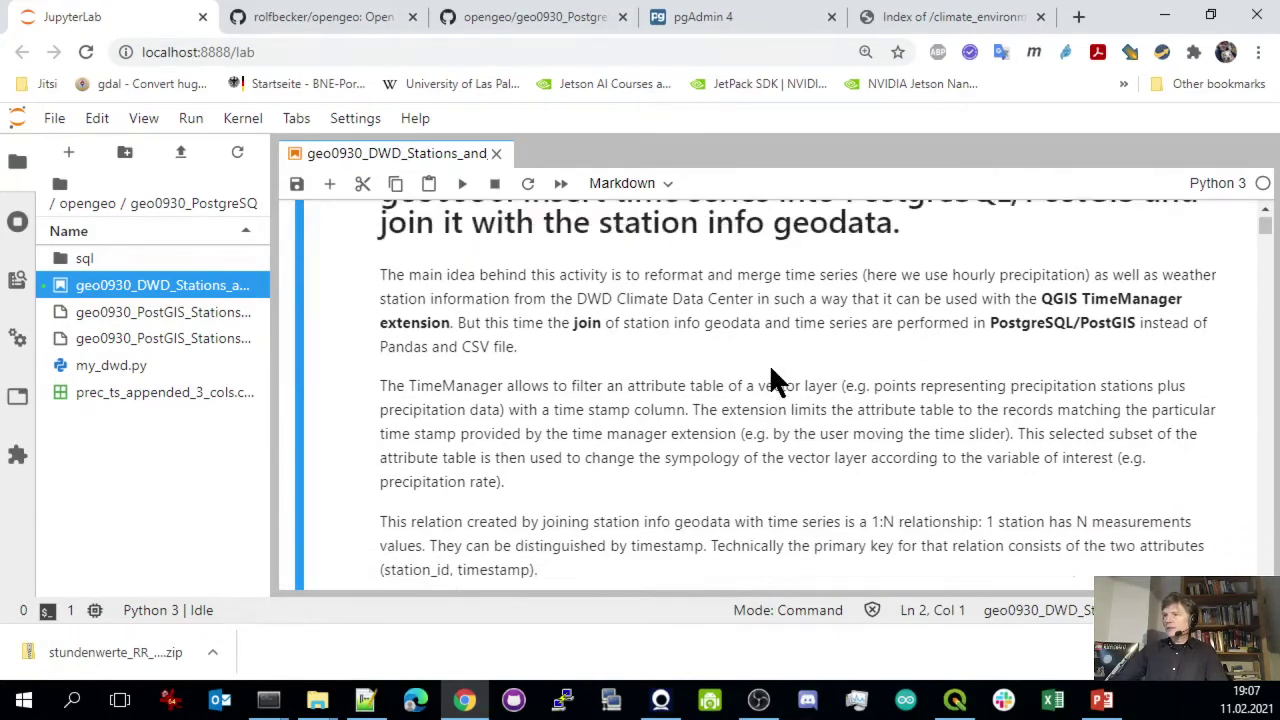
{"action": "scroll", "coordinate": [771, 380], "scroll_direction": "up", "scroll_amount": 2}
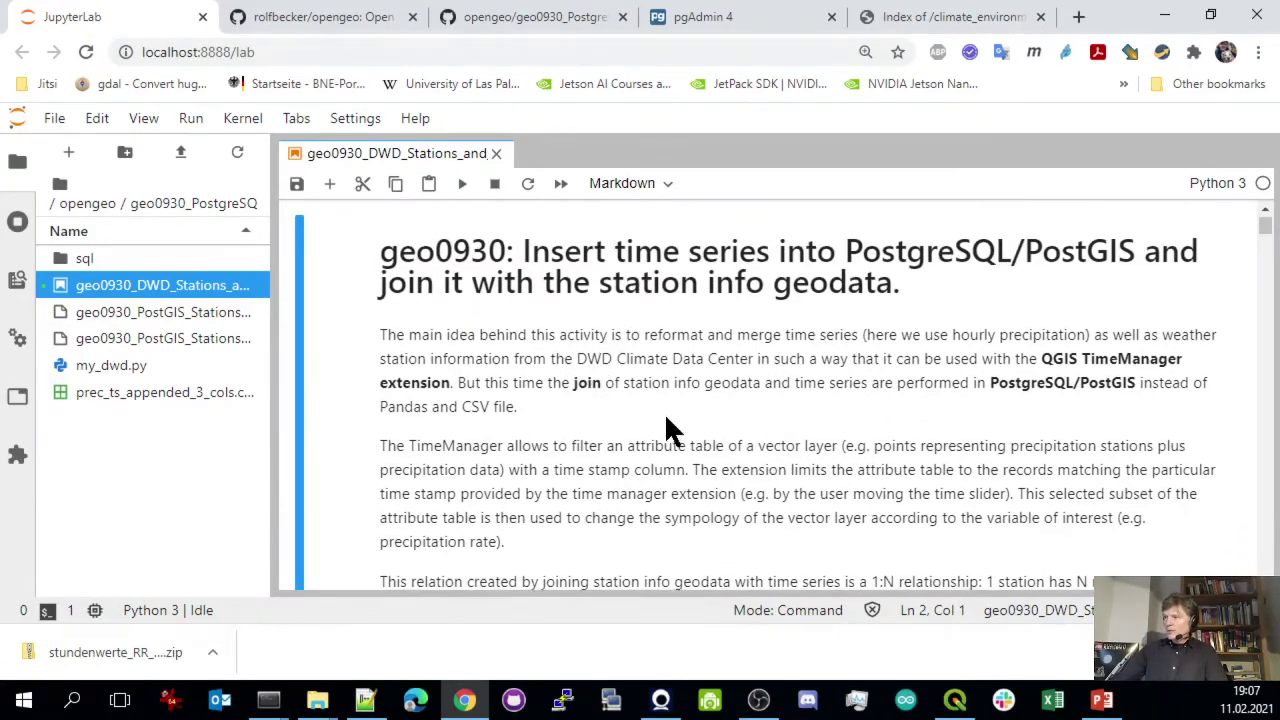
{"action": "scroll", "coordinate": [665, 412], "scroll_direction": "down", "scroll_amount": 2}
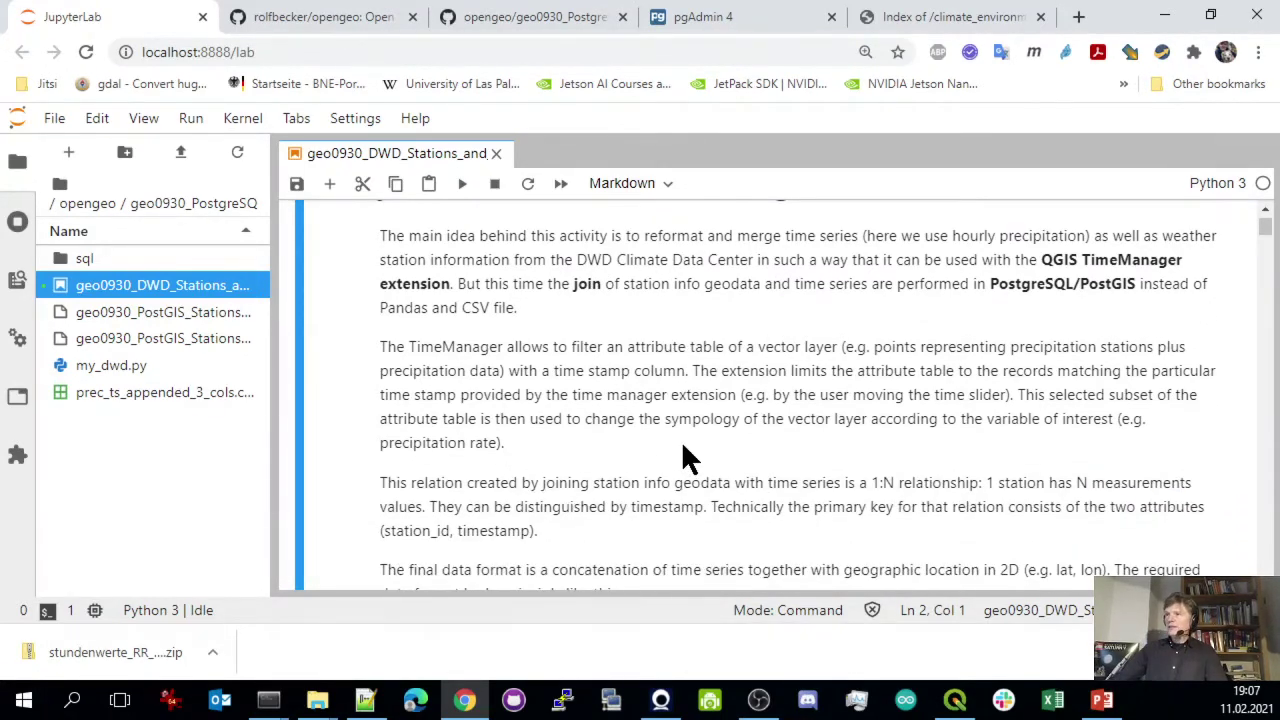
{"action": "scroll", "coordinate": [724, 436], "scroll_direction": "up", "scroll_amount": 2}
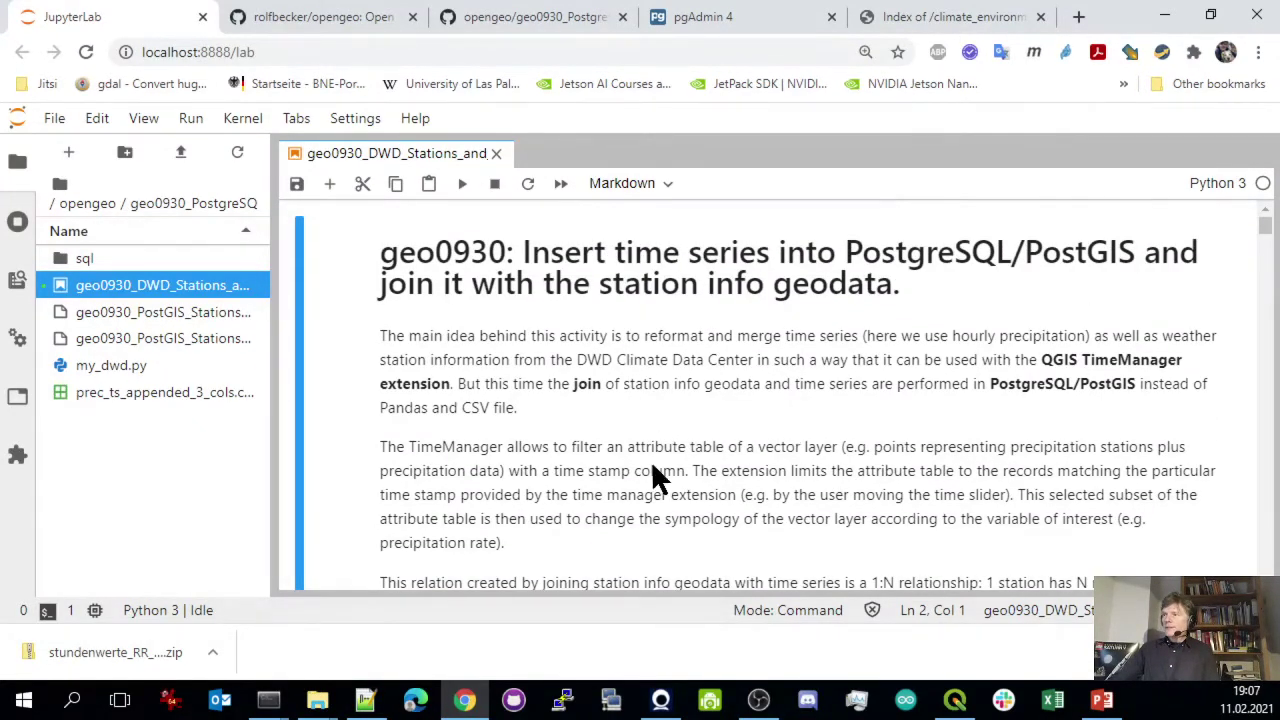
{"action": "scroll", "coordinate": [668, 486], "scroll_direction": "down", "scroll_amount": 2}
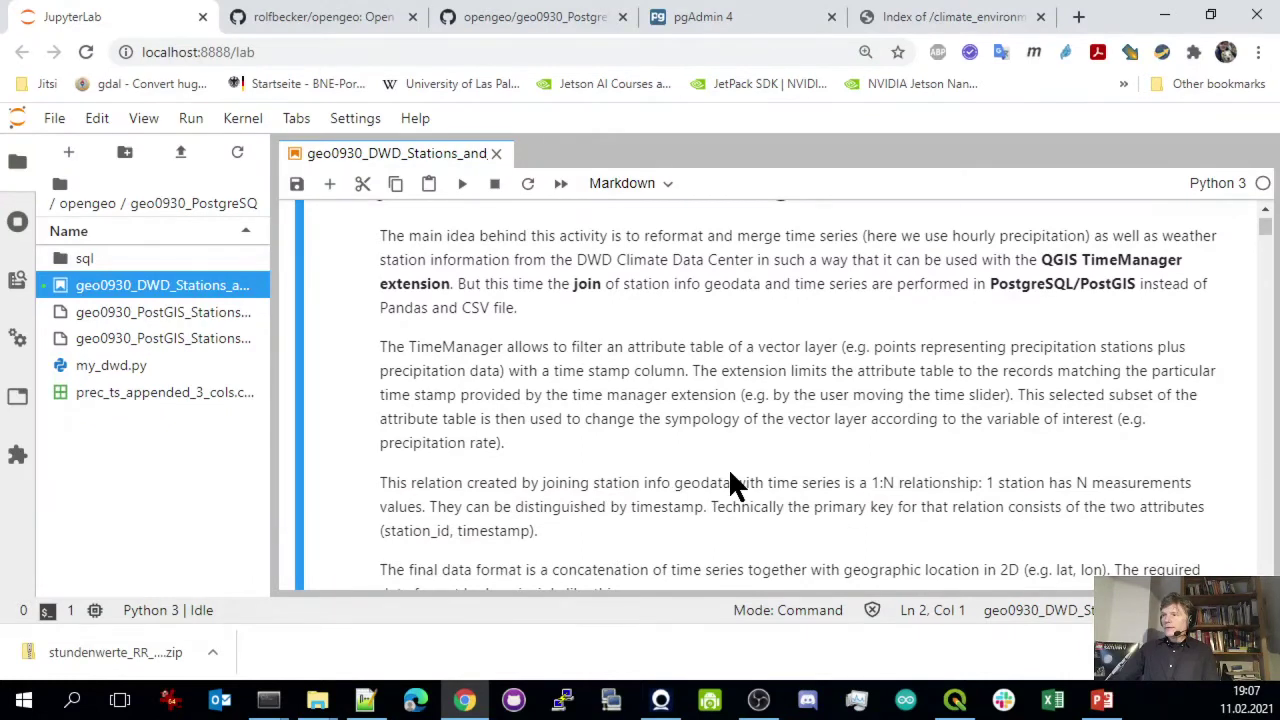
{"action": "scroll", "coordinate": [560, 535], "scroll_direction": "up", "scroll_amount": 2}
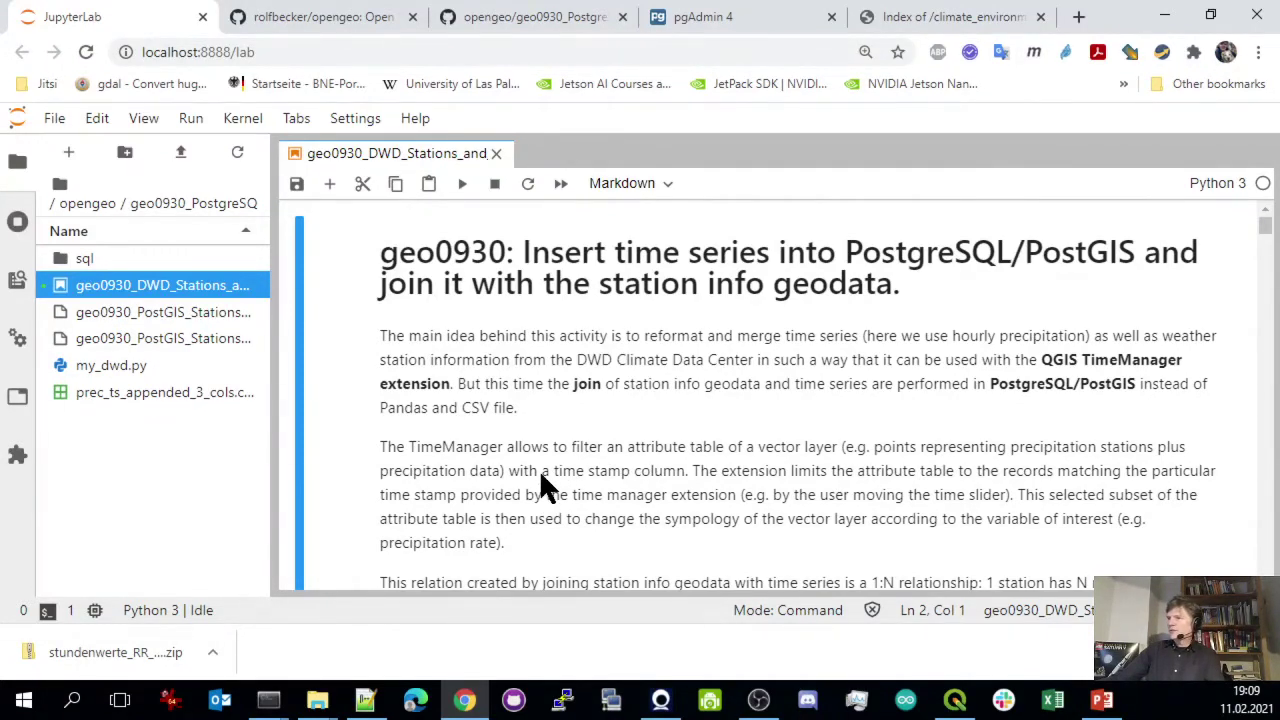
{"action": "scroll", "coordinate": [541, 476], "scroll_direction": "down", "scroll_amount": 1}
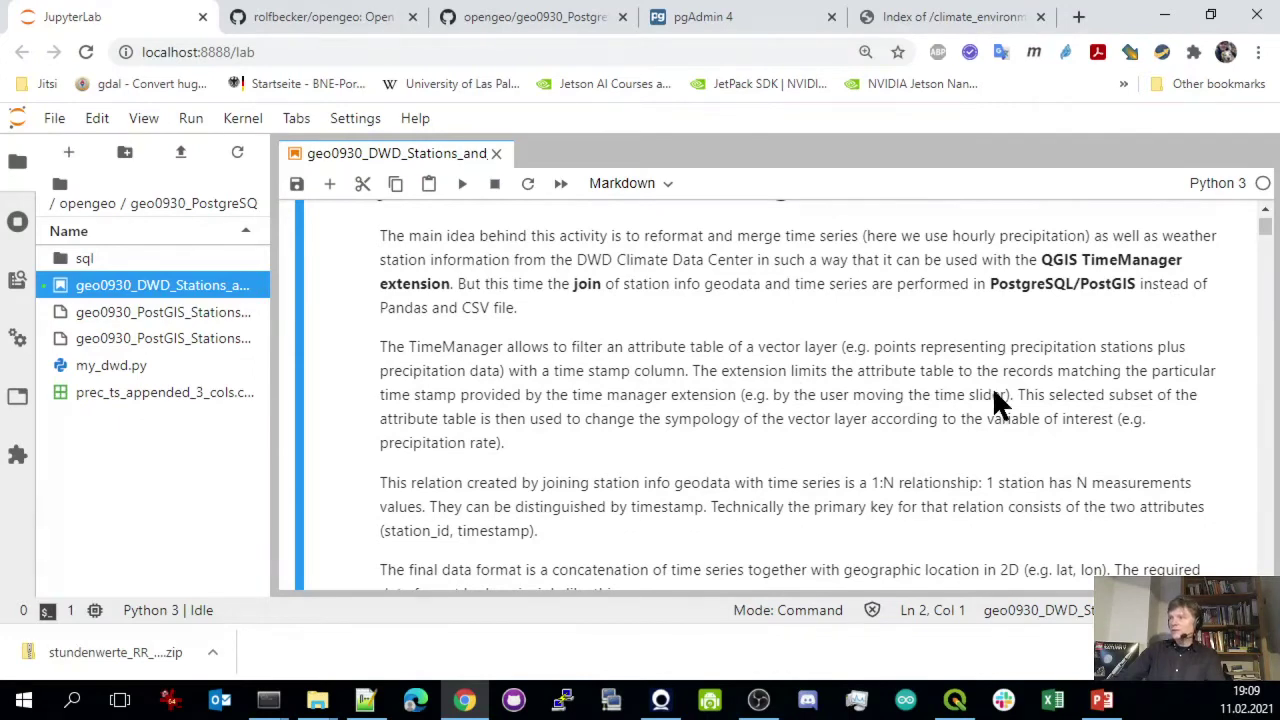
{"action": "key", "text": "ctrl+plus"}
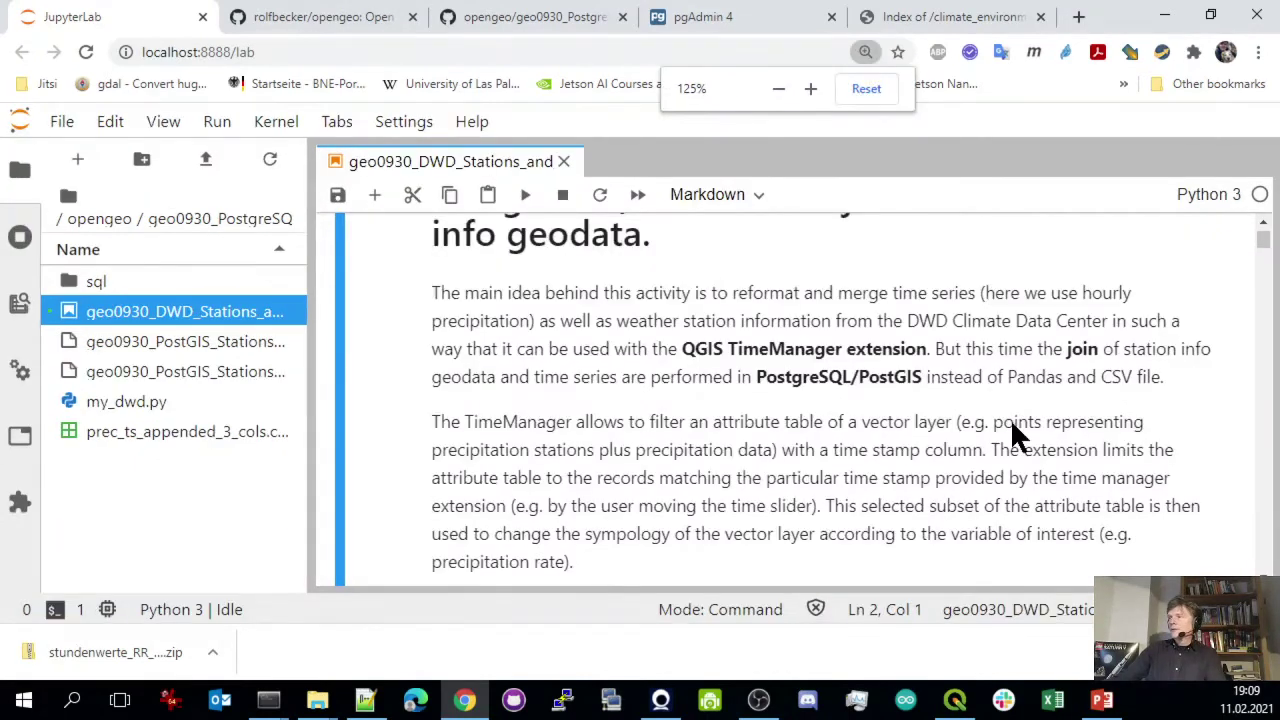
{"action": "scroll", "coordinate": [1012, 425], "scroll_direction": "down", "scroll_amount": 1}
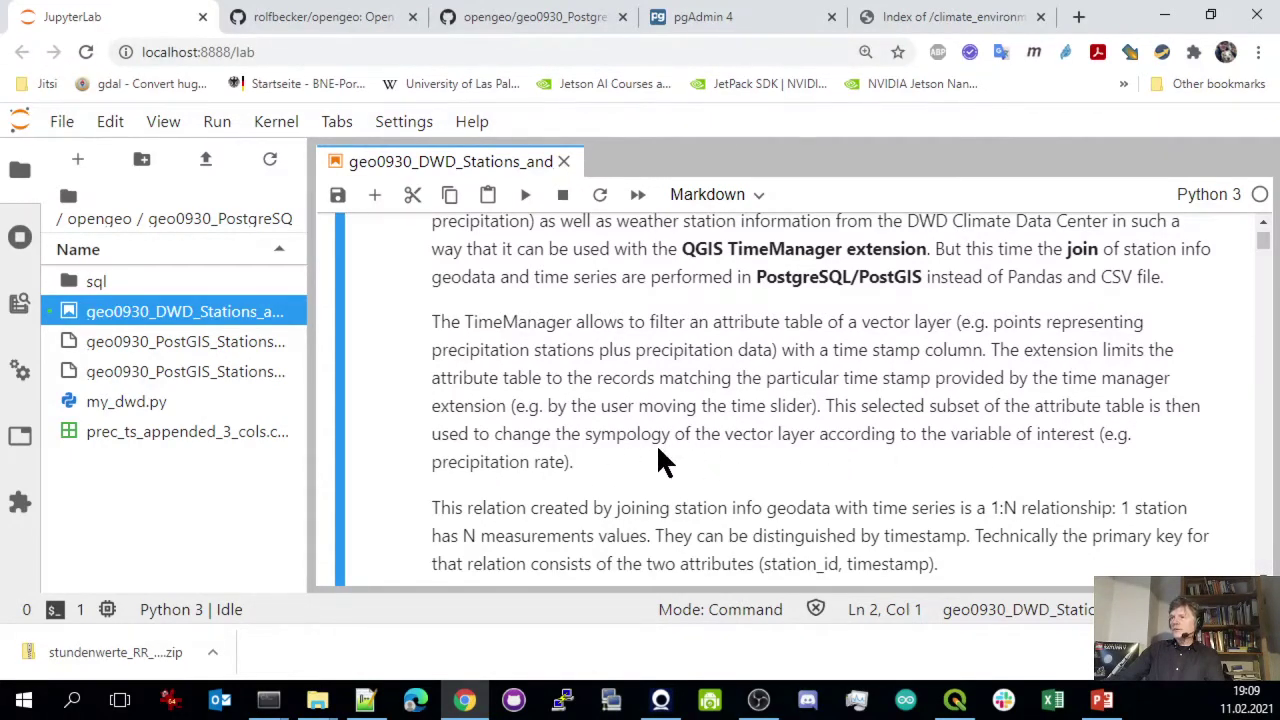
{"action": "scroll", "coordinate": [800, 435], "scroll_direction": "down", "scroll_amount": 2}
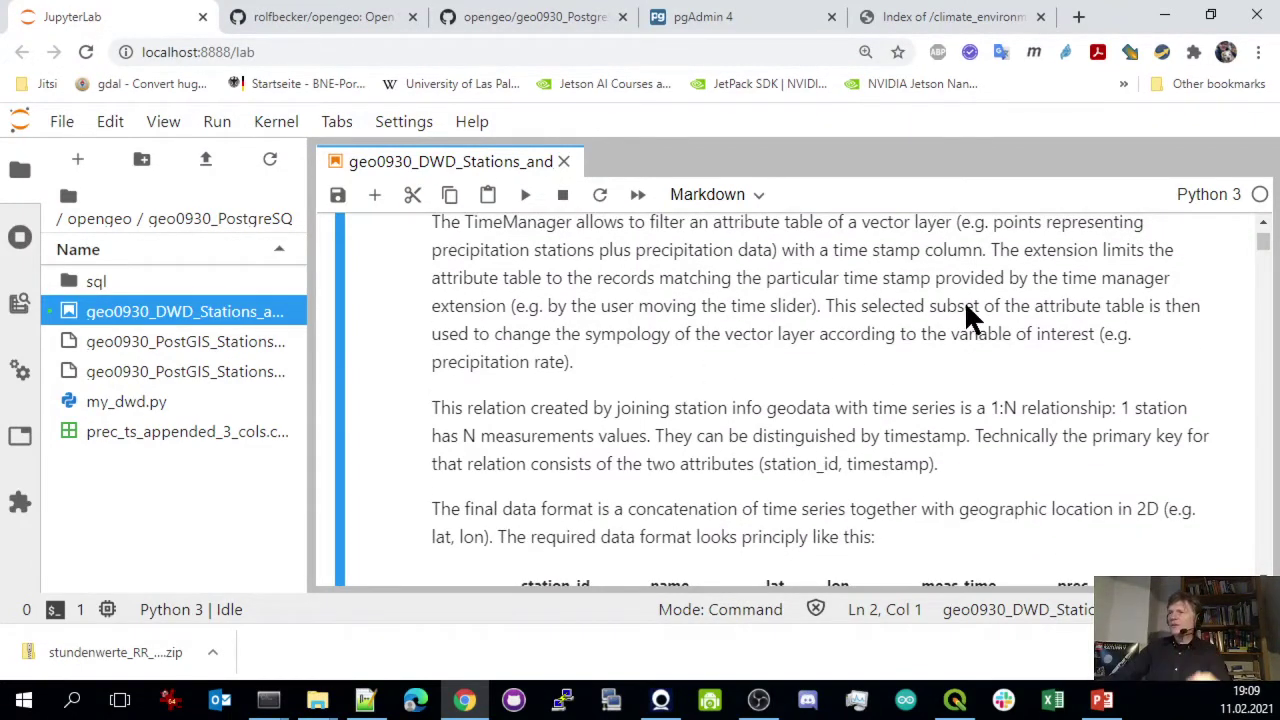
Examine the example table of the required data format, comparing station, coordinate, measurement time and precipitation columns and the primary key
{"action": "scroll", "coordinate": [648, 425], "scroll_direction": "down", "scroll_amount": 2}
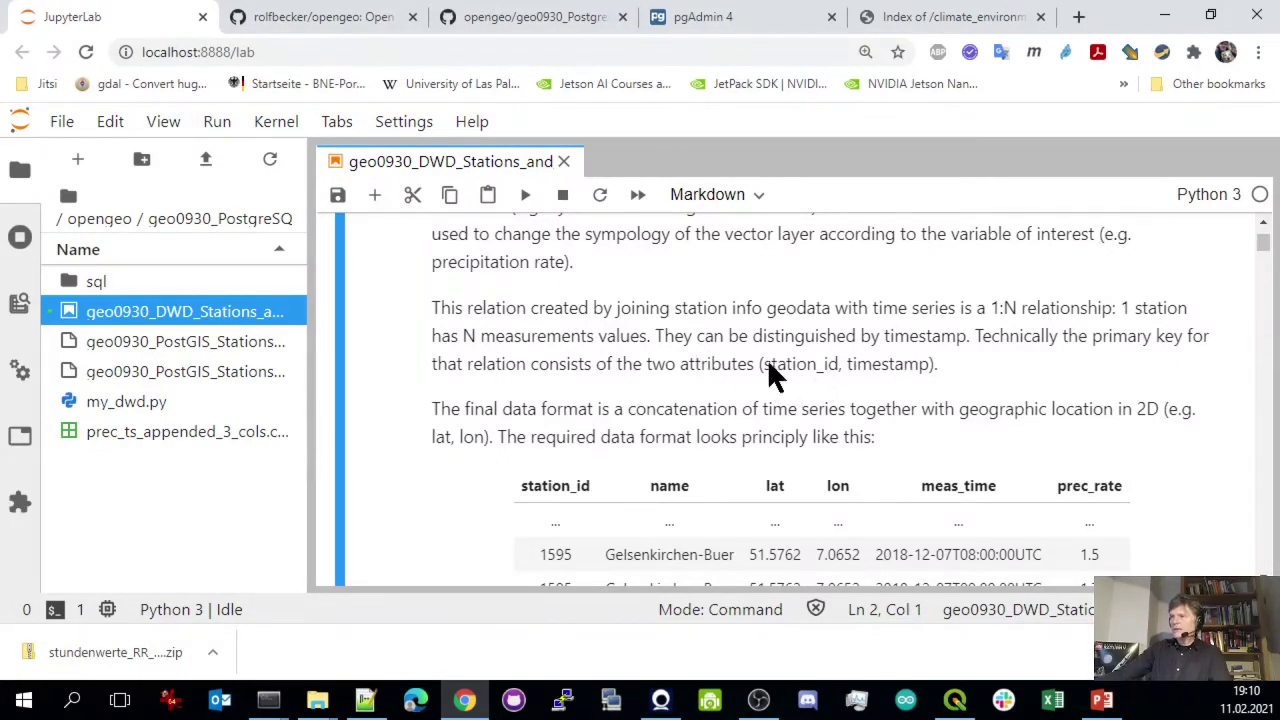
{"action": "scroll", "coordinate": [884, 378], "scroll_direction": "down", "scroll_amount": 4}
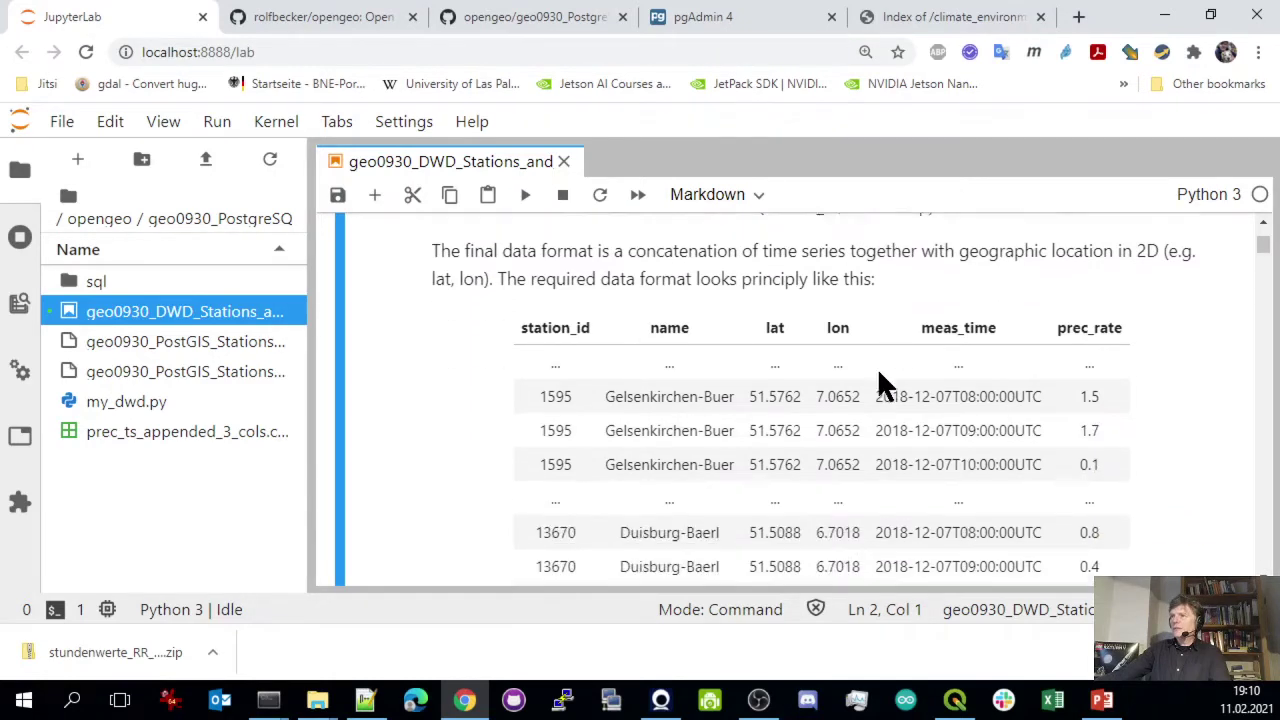
{"action": "scroll", "coordinate": [900, 425], "scroll_direction": "up", "scroll_amount": 2}
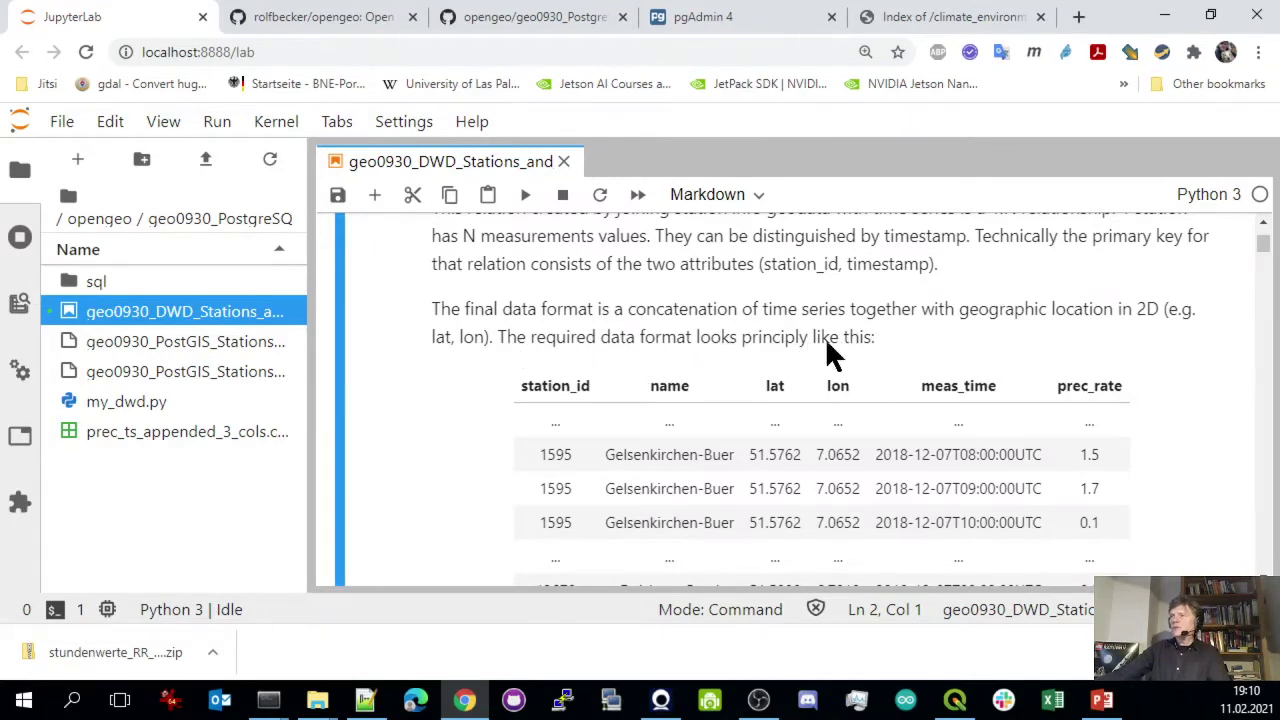
{"action": "scroll", "coordinate": [836, 350], "scroll_direction": "down", "scroll_amount": 1}
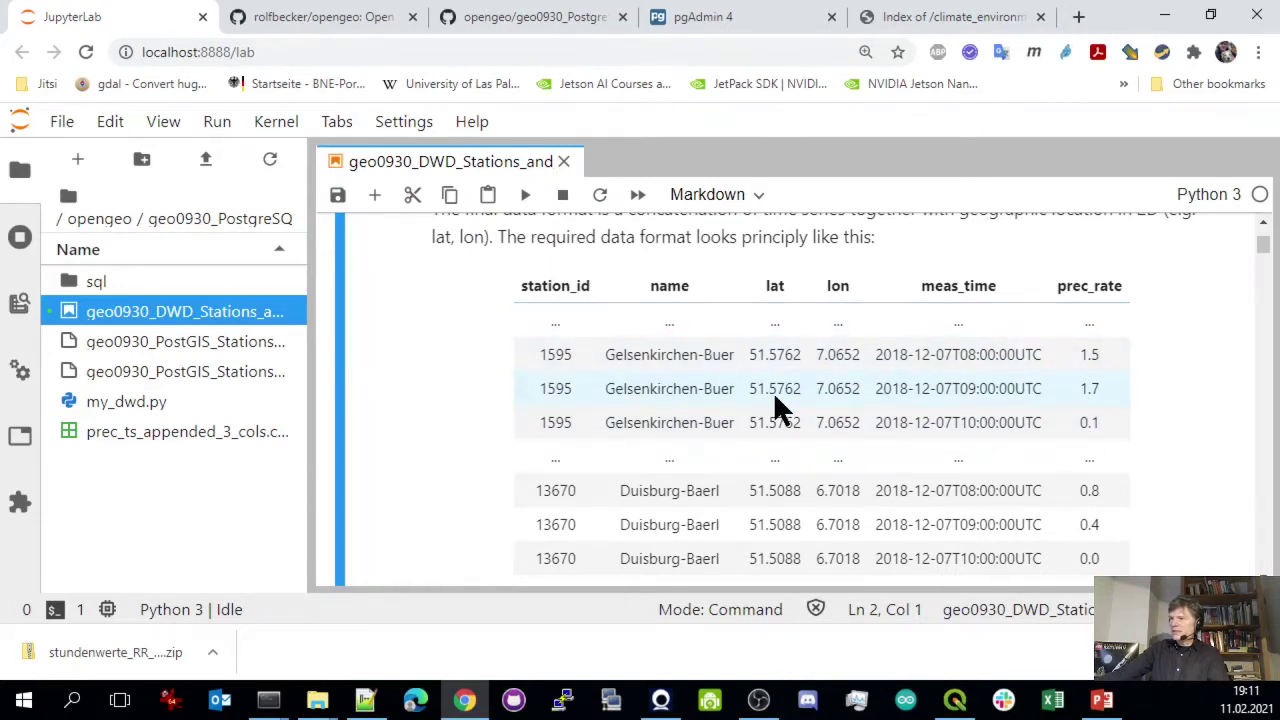
{"action": "scroll", "coordinate": [773, 391], "scroll_direction": "down", "scroll_amount": 1}
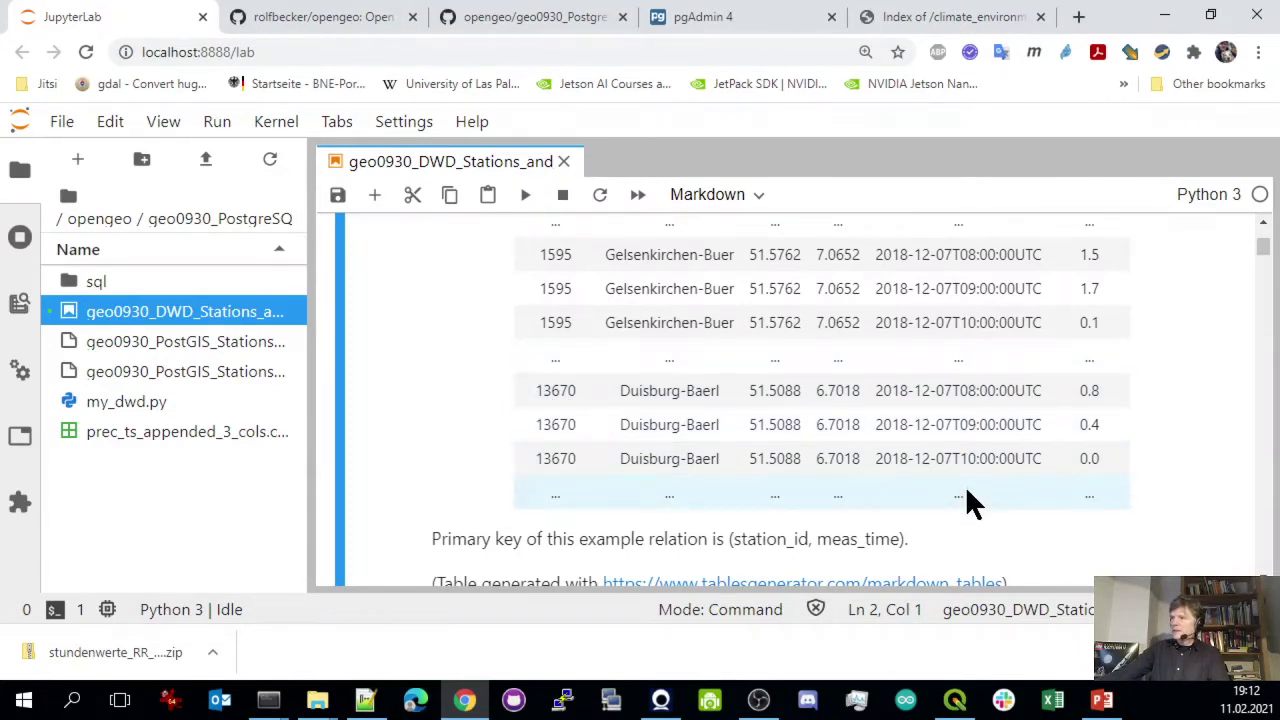
{"action": "scroll", "coordinate": [923, 474], "scroll_direction": "up", "scroll_amount": 1}
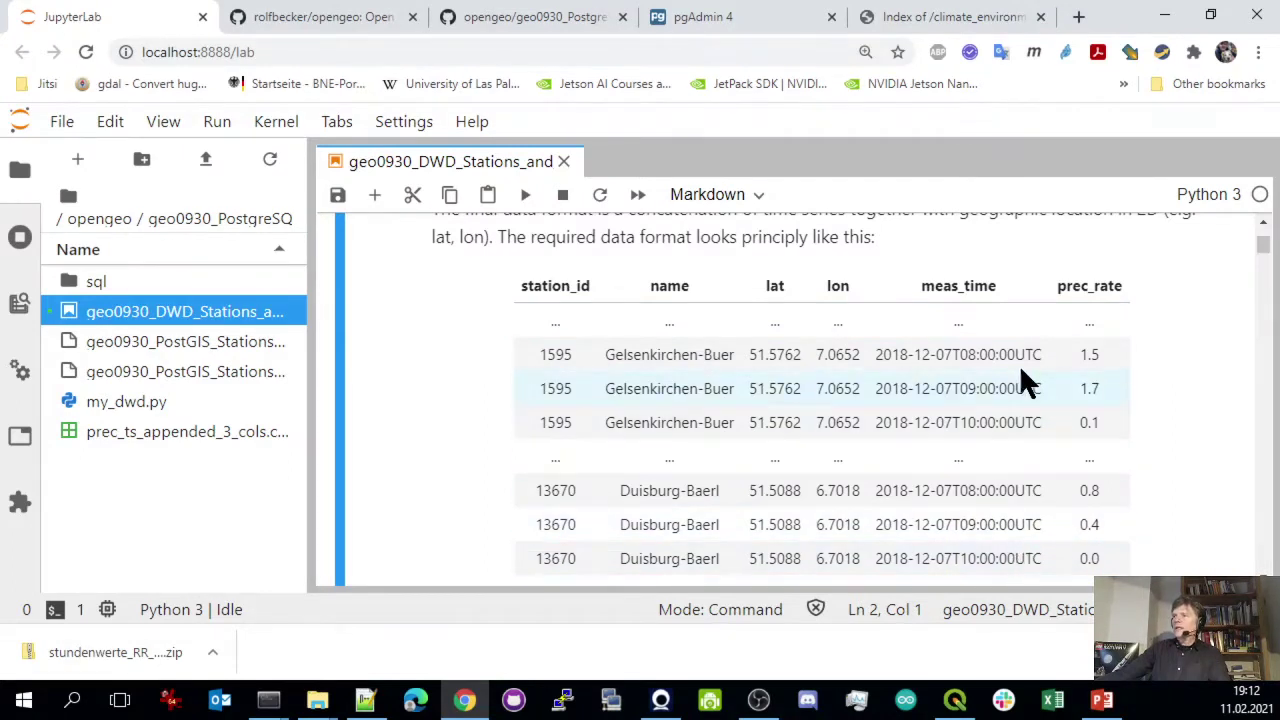
{"action": "scroll", "coordinate": [805, 335], "scroll_direction": "down", "scroll_amount": 2}
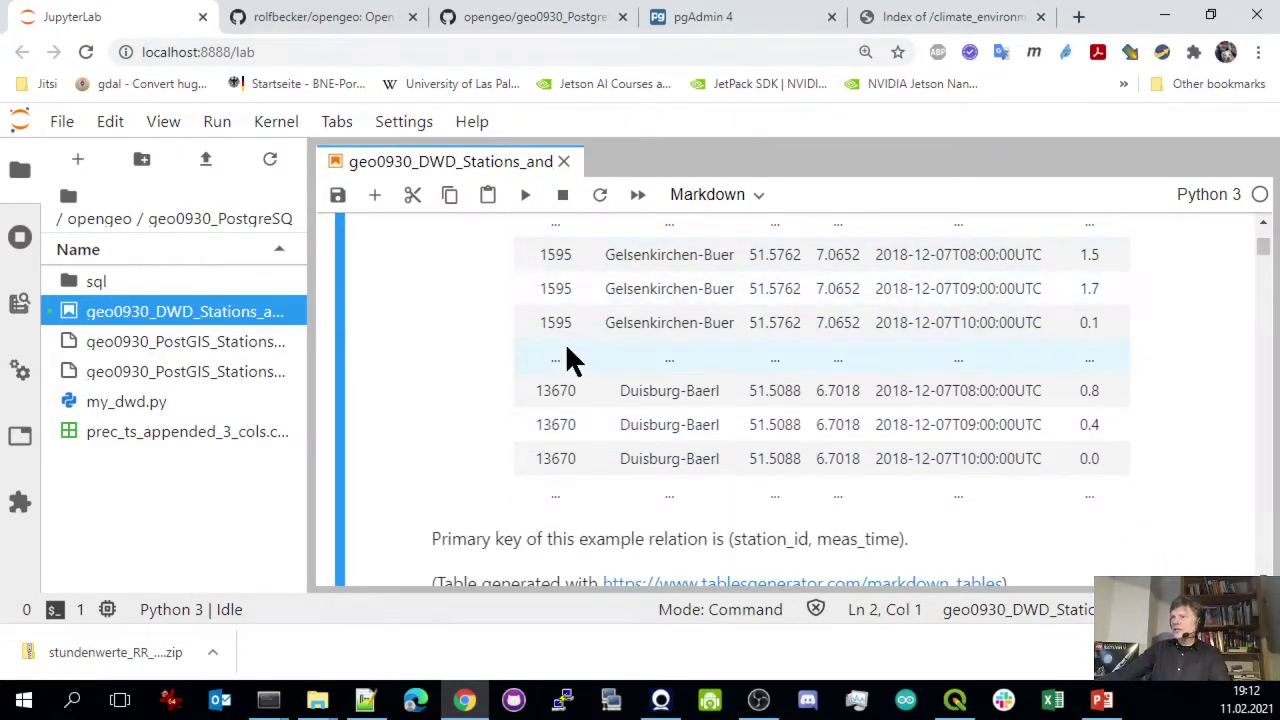
{"action": "scroll", "coordinate": [850, 350], "scroll_direction": "up", "scroll_amount": 1}
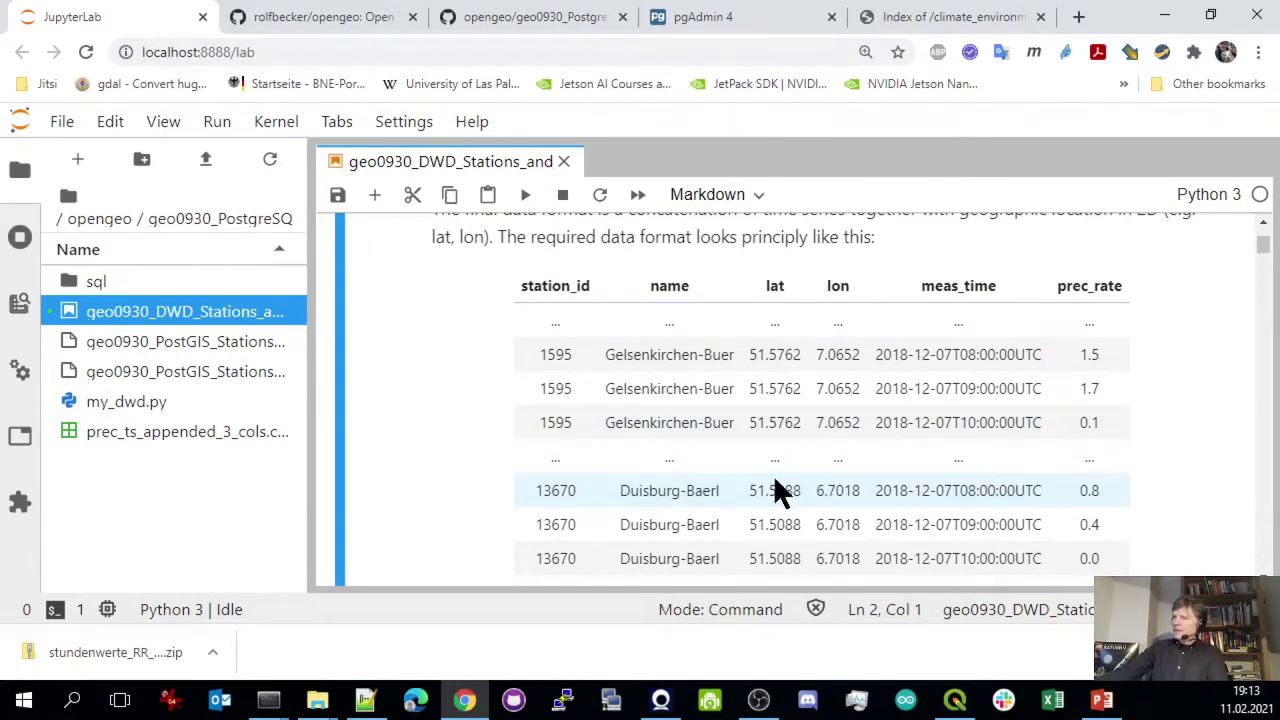
{"action": "scroll", "coordinate": [720, 464], "scroll_direction": "down", "scroll_amount": 1}
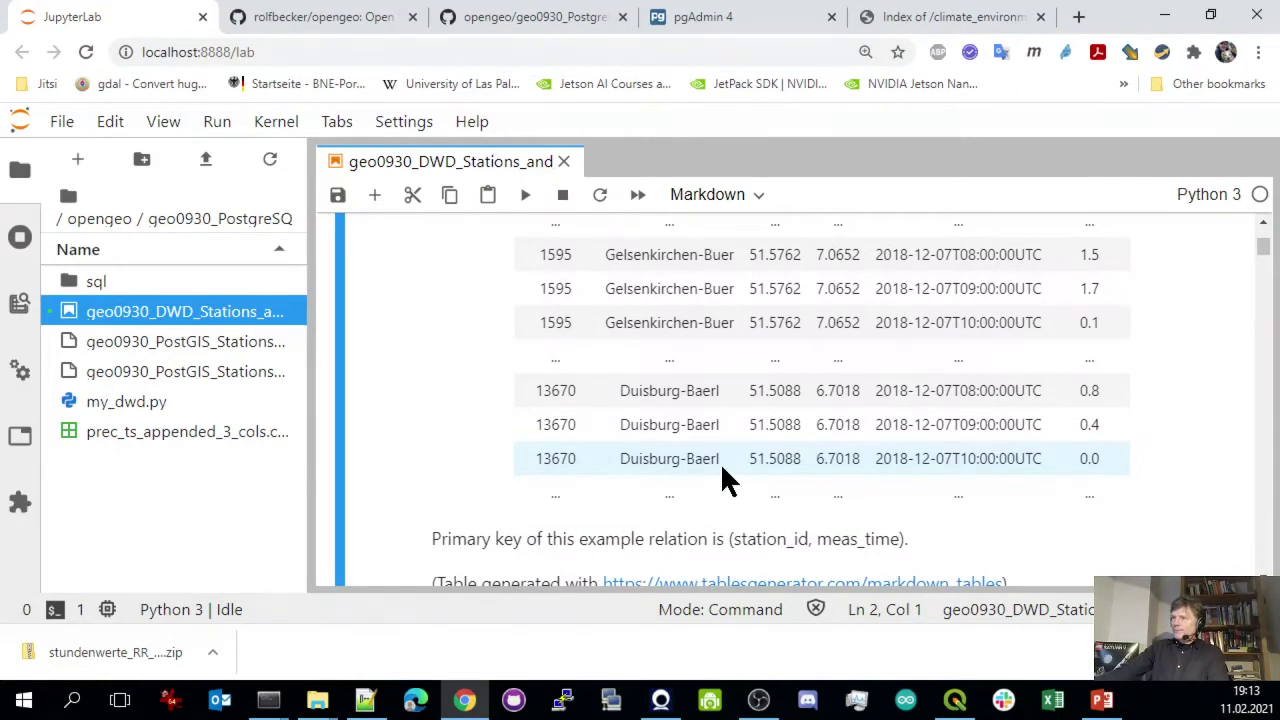
{"action": "scroll", "coordinate": [722, 468], "scroll_direction": "up", "scroll_amount": 1}
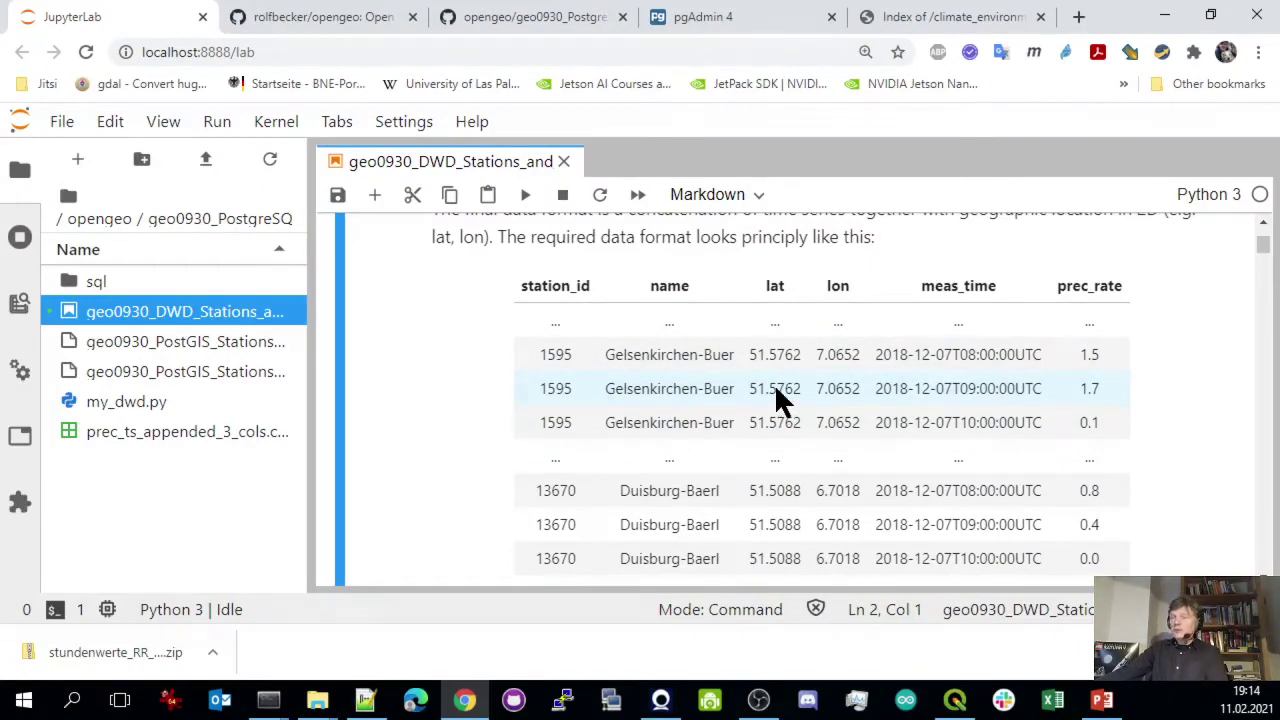
Close the browser's downloads bar and run the Connection Parameters heading and code cell in the notebook's FTP Connection section
{"action": "scroll", "coordinate": [980, 348], "scroll_direction": "down", "scroll_amount": 3}
{"action": "scroll", "coordinate": [793, 394], "scroll_direction": "down", "scroll_amount": 4}
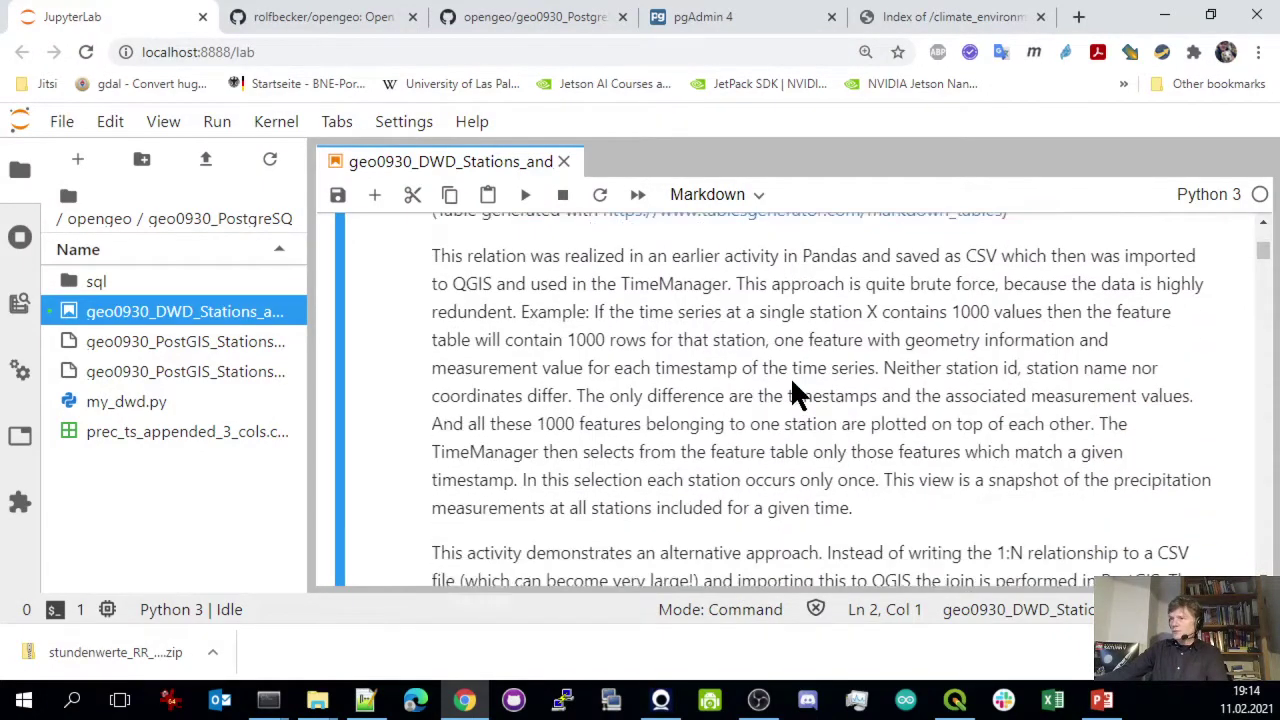
{"action": "scroll", "coordinate": [793, 394], "scroll_direction": "up", "scroll_amount": 3}
{"action": "scroll", "coordinate": [780, 410], "scroll_direction": "down", "scroll_amount": 5}
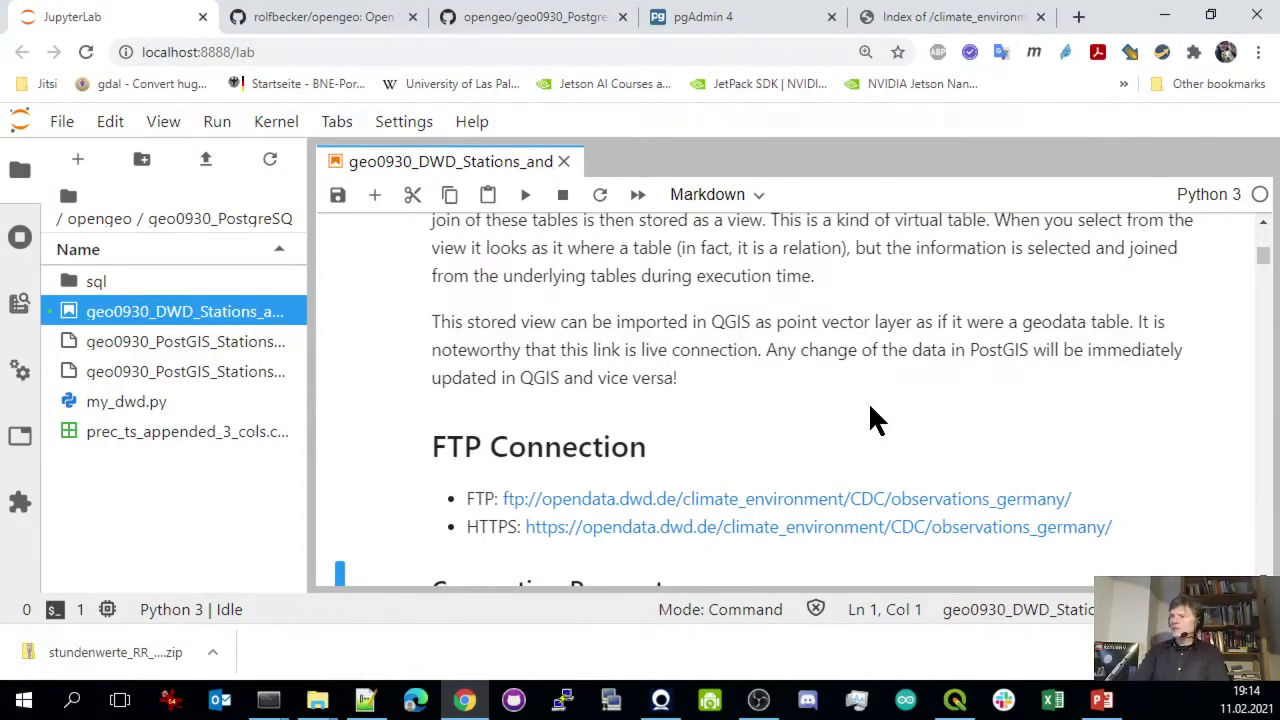
{"action": "scroll", "coordinate": [880, 407], "scroll_direction": "down", "scroll_amount": 1}
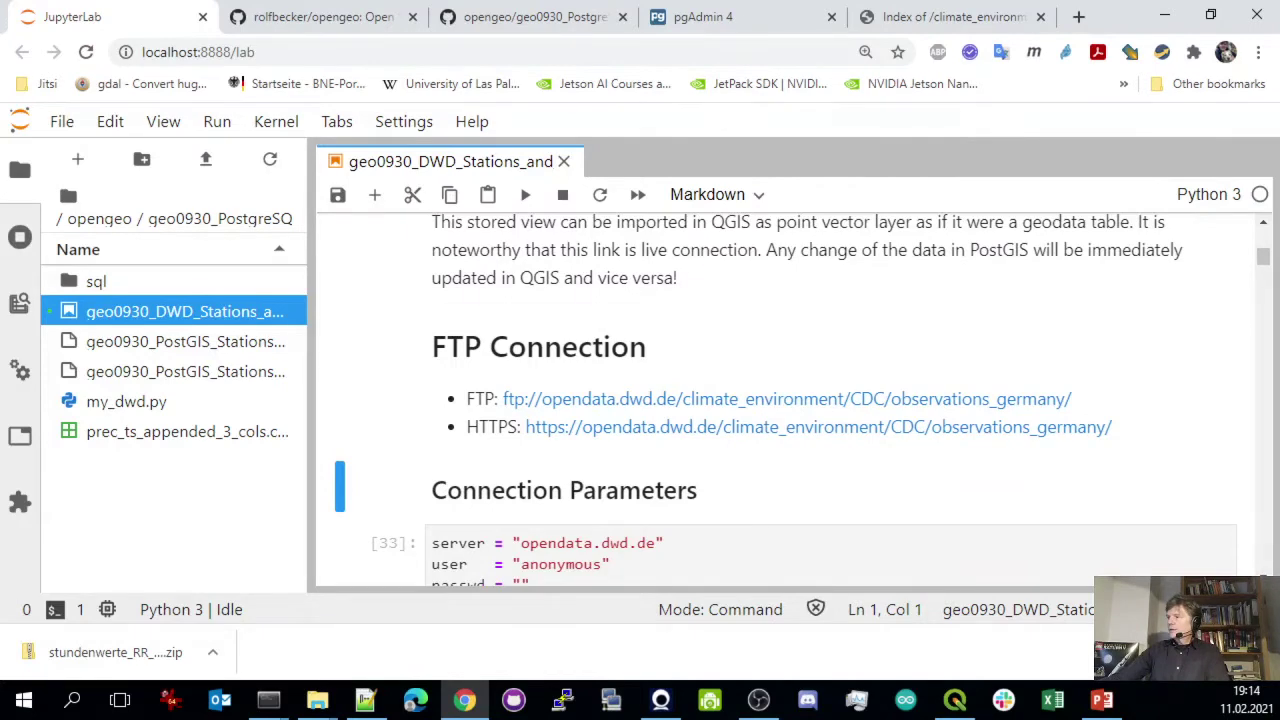
{"action": "left_click", "coordinate": [1262, 652]}
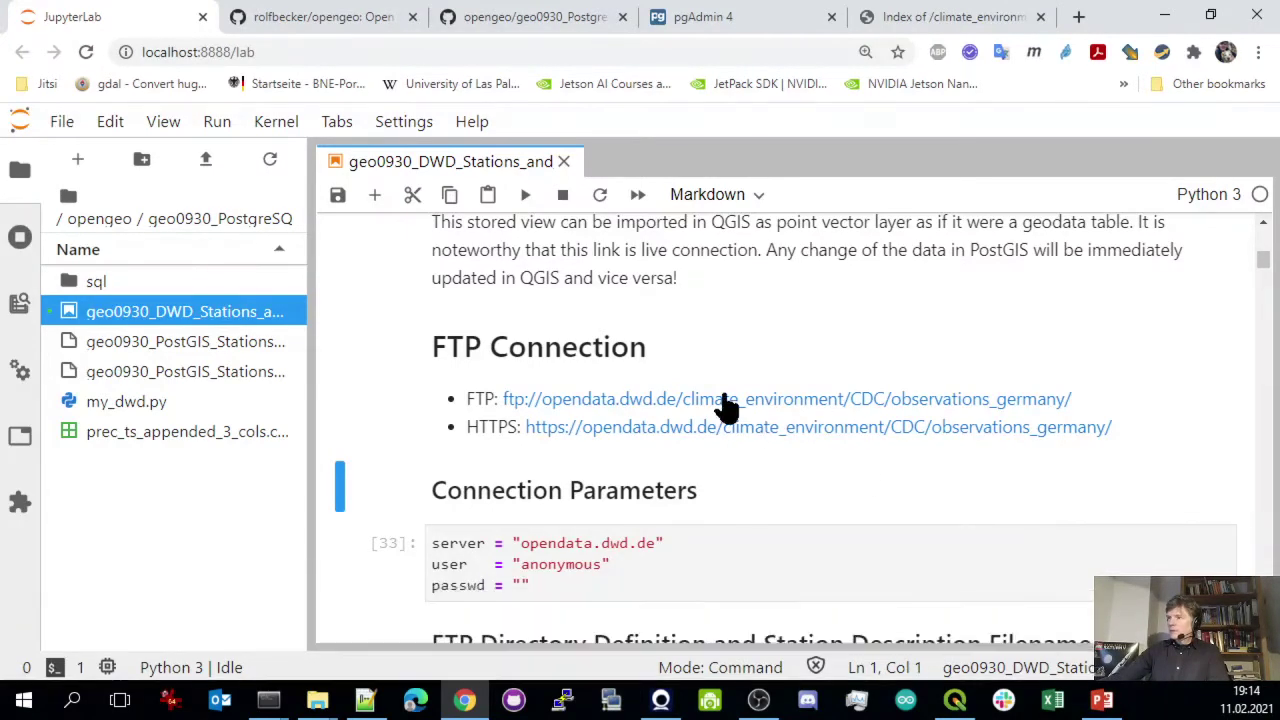
{"action": "scroll", "coordinate": [787, 504], "scroll_direction": "down", "scroll_amount": 1}
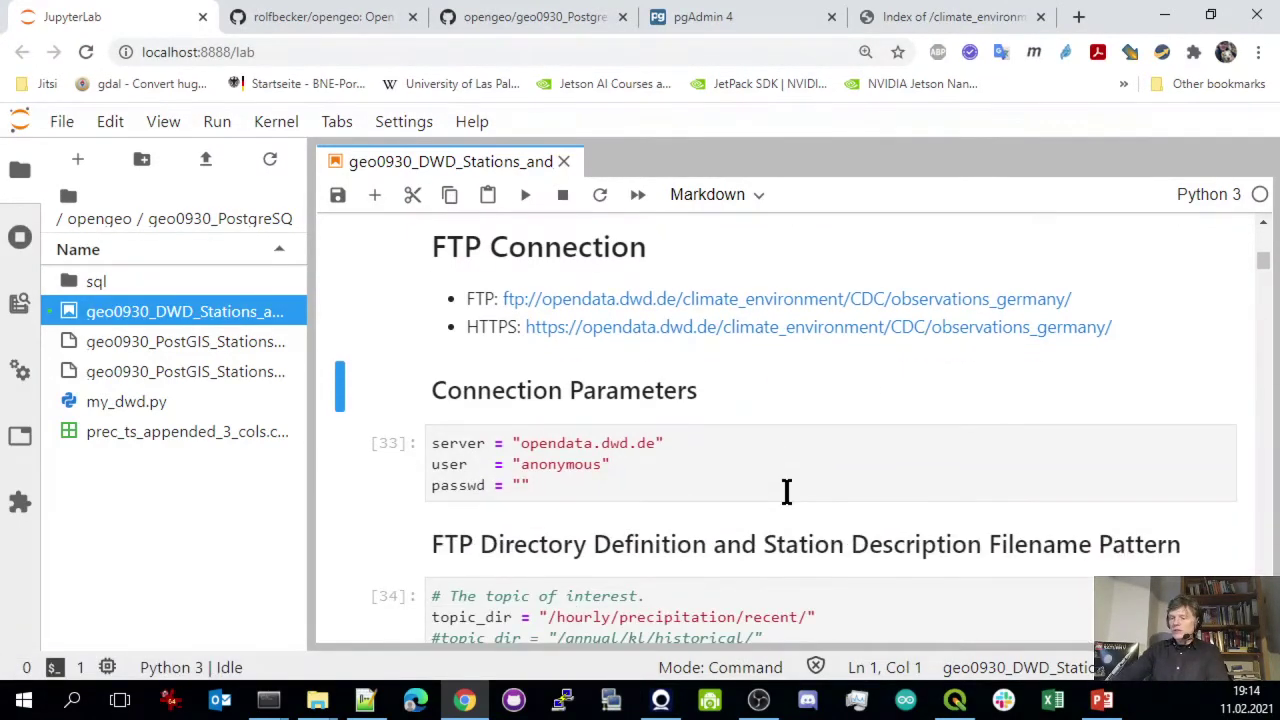
{"action": "key", "text": "shift+Return"}
{"action": "key", "text": "shift+Return"}
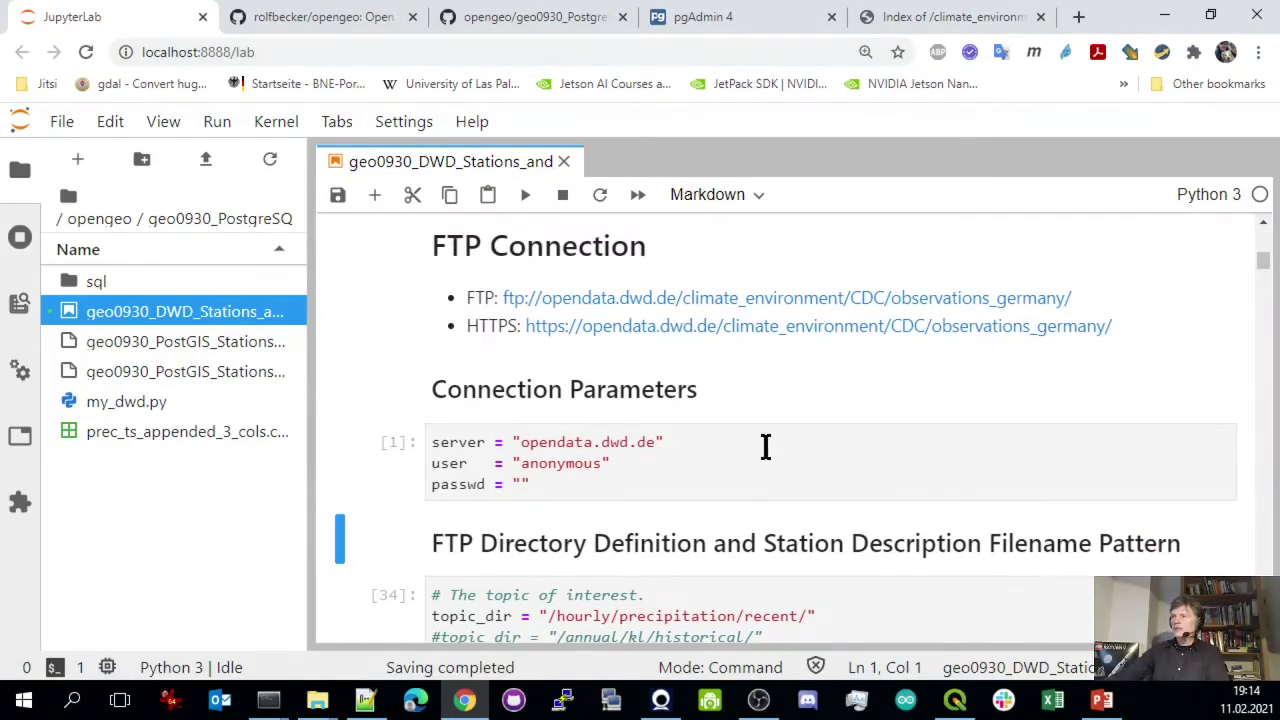
Examine the topic_dir assignment "/hourly/precipitation/recent/" in the FTP Directory Definition cell
{"action": "scroll", "coordinate": [766, 446], "scroll_direction": "down", "scroll_amount": 1}
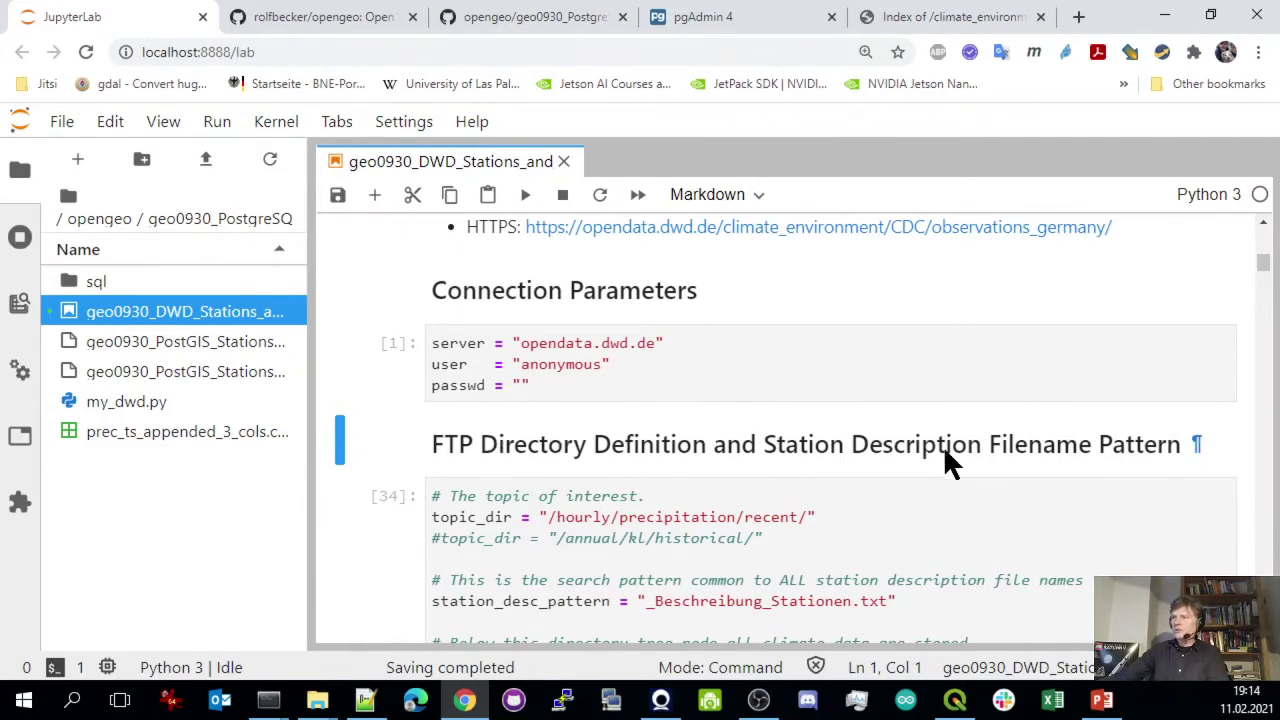
{"action": "key", "text": "Down"}
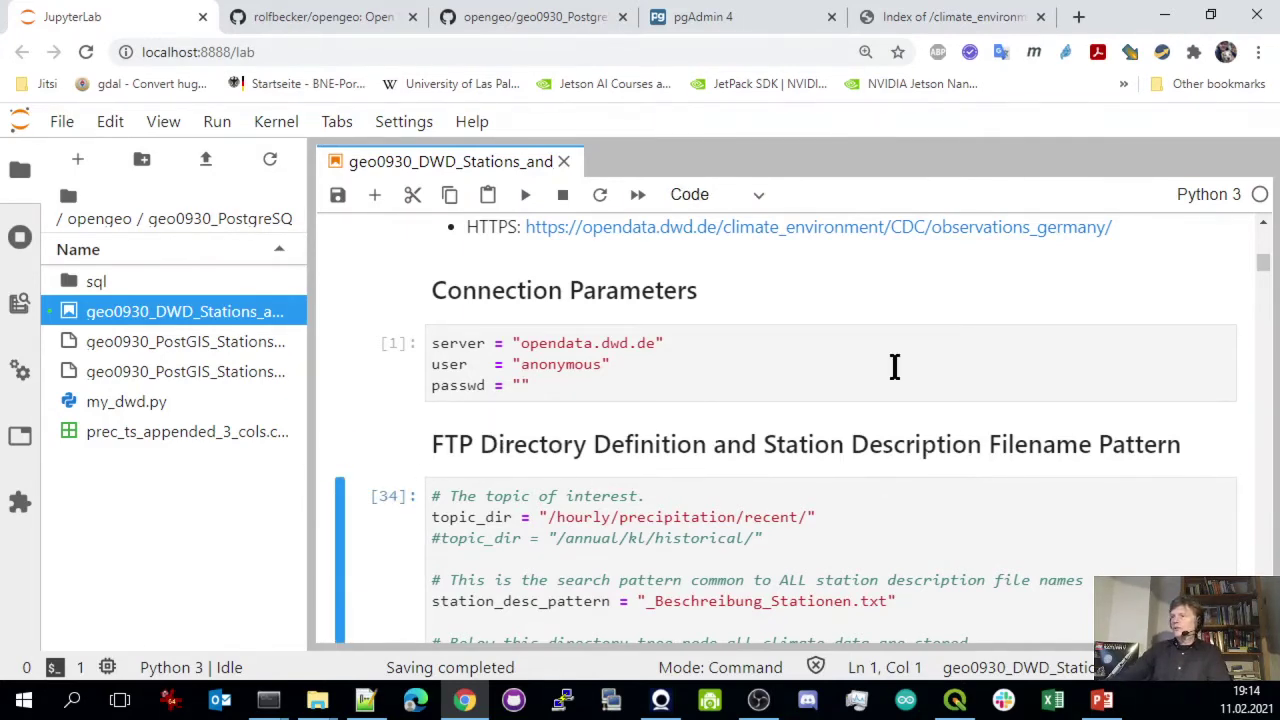
{"action": "left_click_drag", "start_coordinate": [432, 517], "coordinate": [531, 516]}
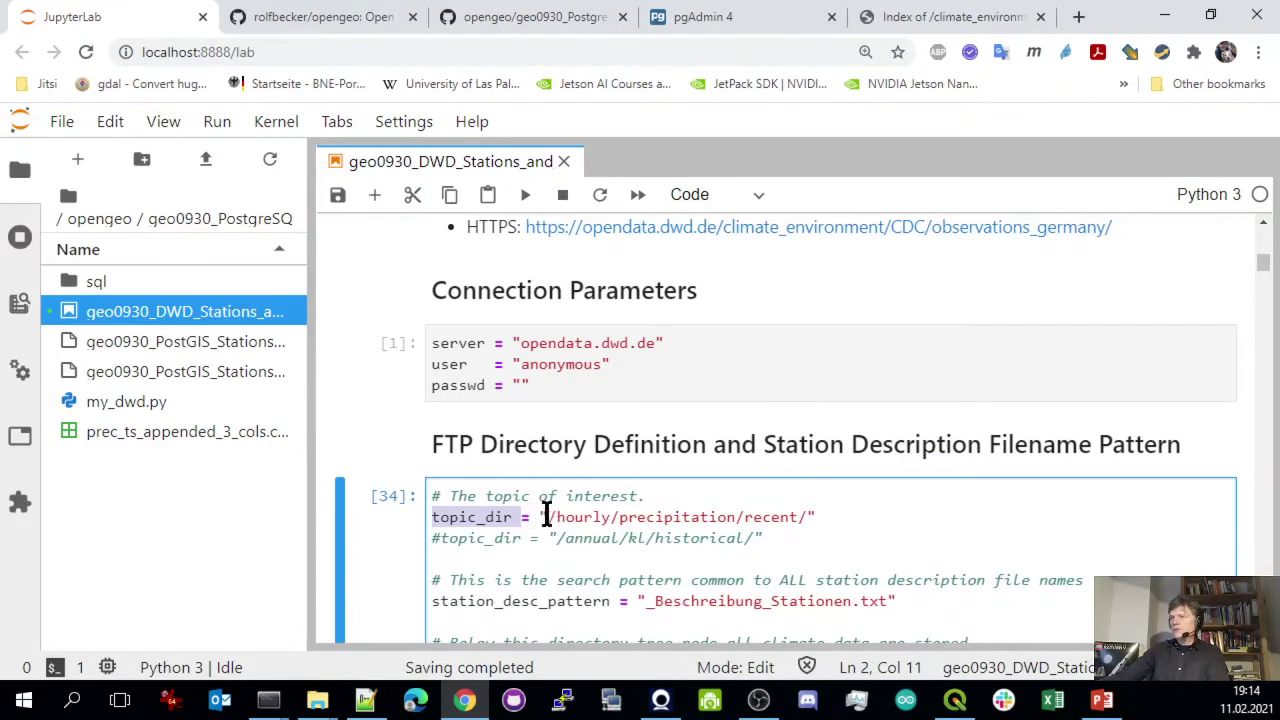
{"action": "left_click", "coordinate": [551, 518]}
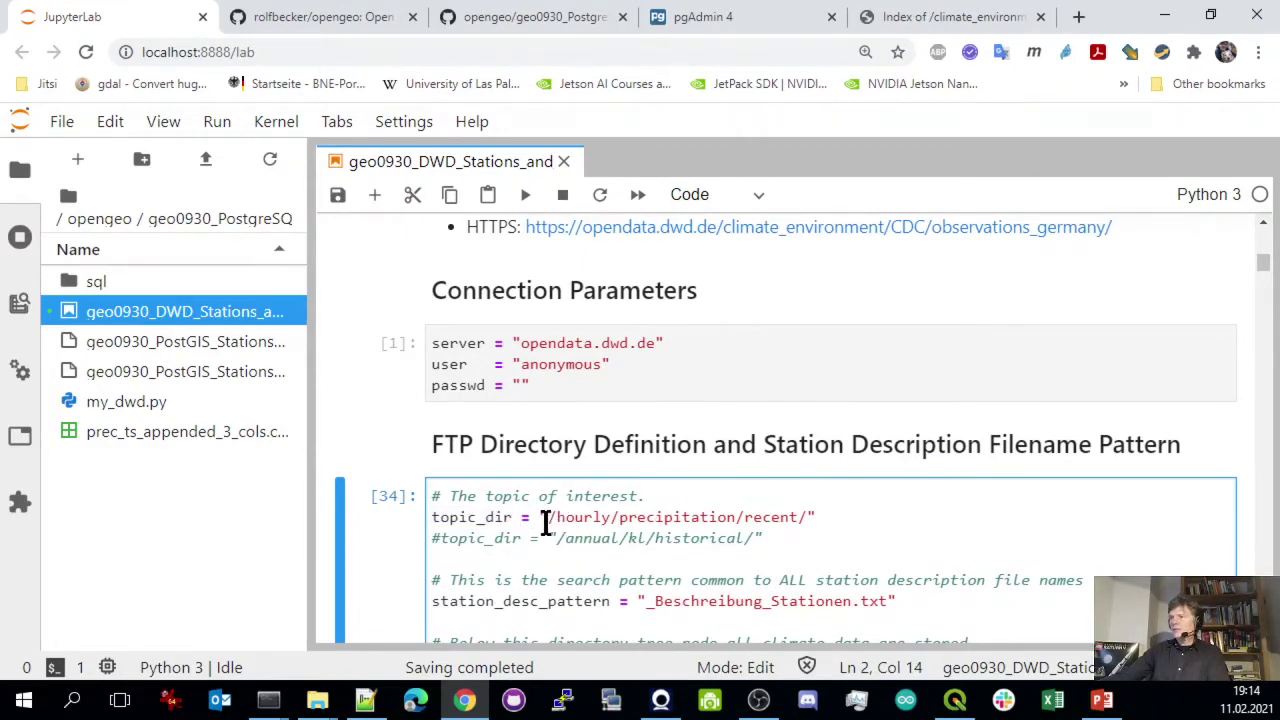
{"action": "left_click_drag", "start_coordinate": [556, 519], "coordinate": [951, 520]}
{"action": "left_click", "coordinate": [948, 521]}
Highlight the station_desc_pattern value "_Beschreibung_Stationen.txt" and switch to the DWD recent hourly precipitation index to compare file names
{"action": "scroll", "coordinate": [921, 527], "scroll_direction": "down", "scroll_amount": 1}
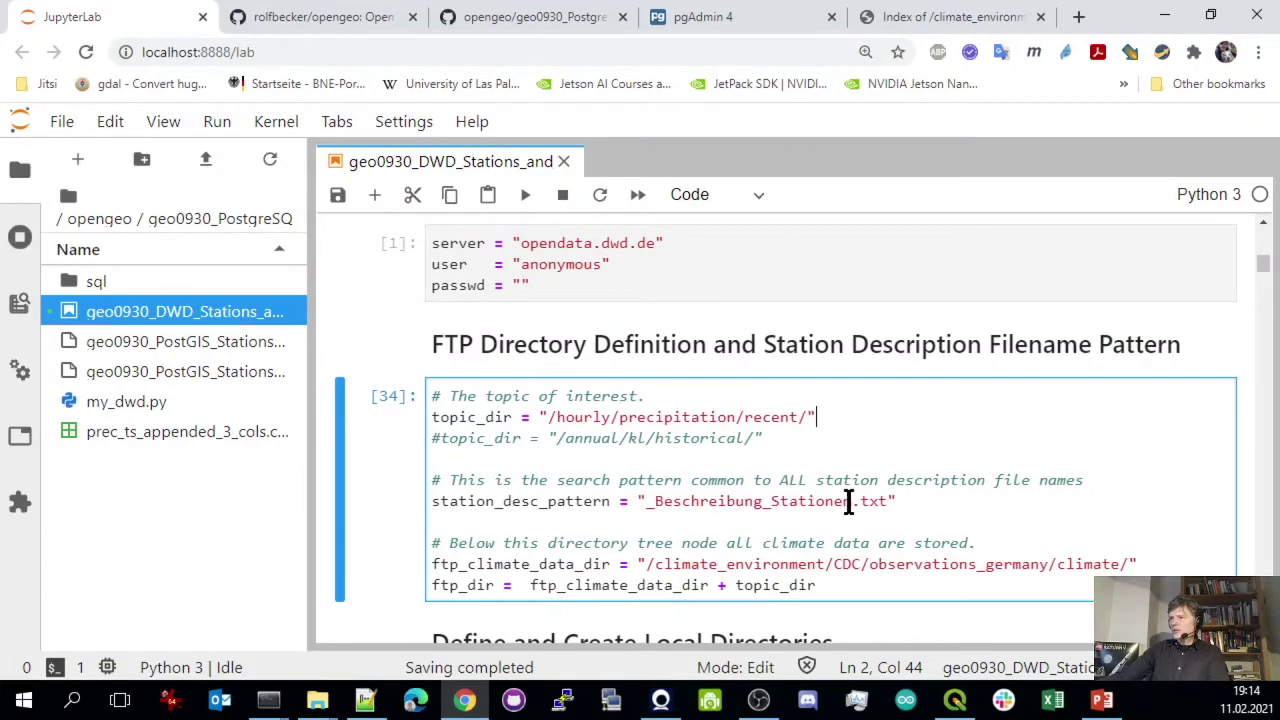
{"action": "left_click_drag", "start_coordinate": [922, 505], "coordinate": [643, 503]}
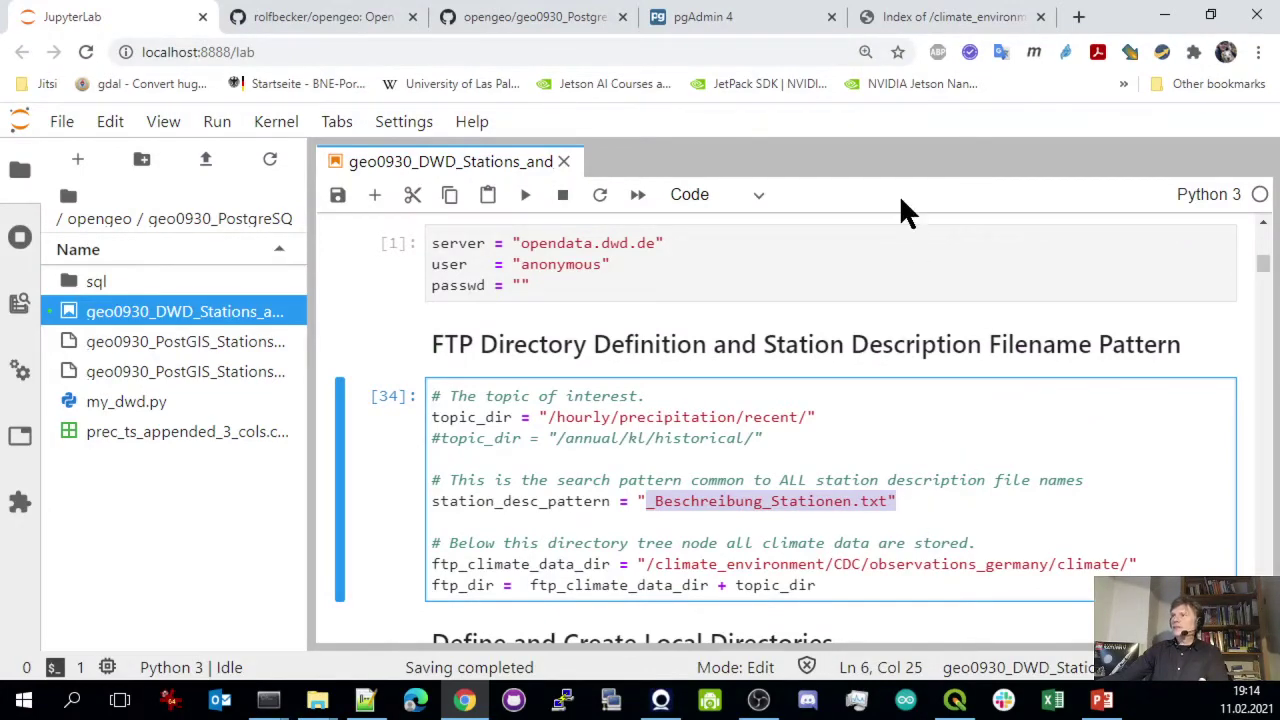
{"action": "left_click", "coordinate": [930, 16]}
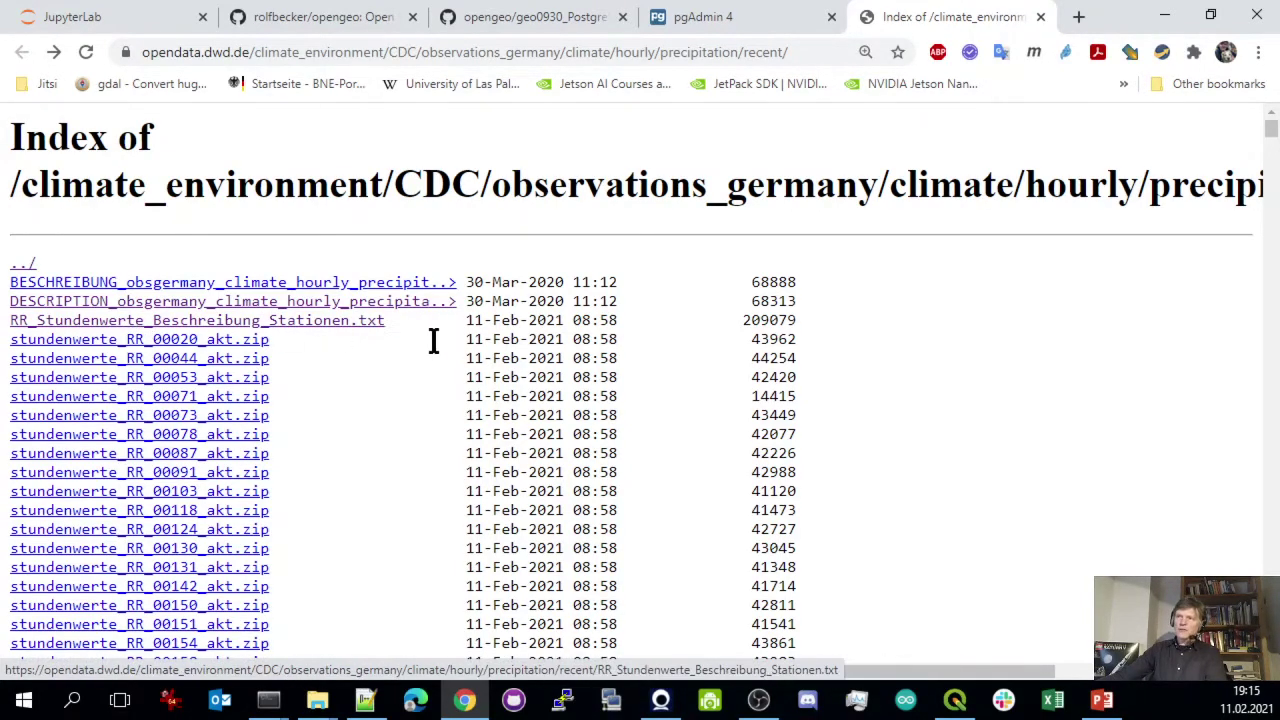
Return to the notebook and run the FTP Directory Definition cell and the Define and Create Local Directories heading
{"action": "left_click", "coordinate": [170, 322]}
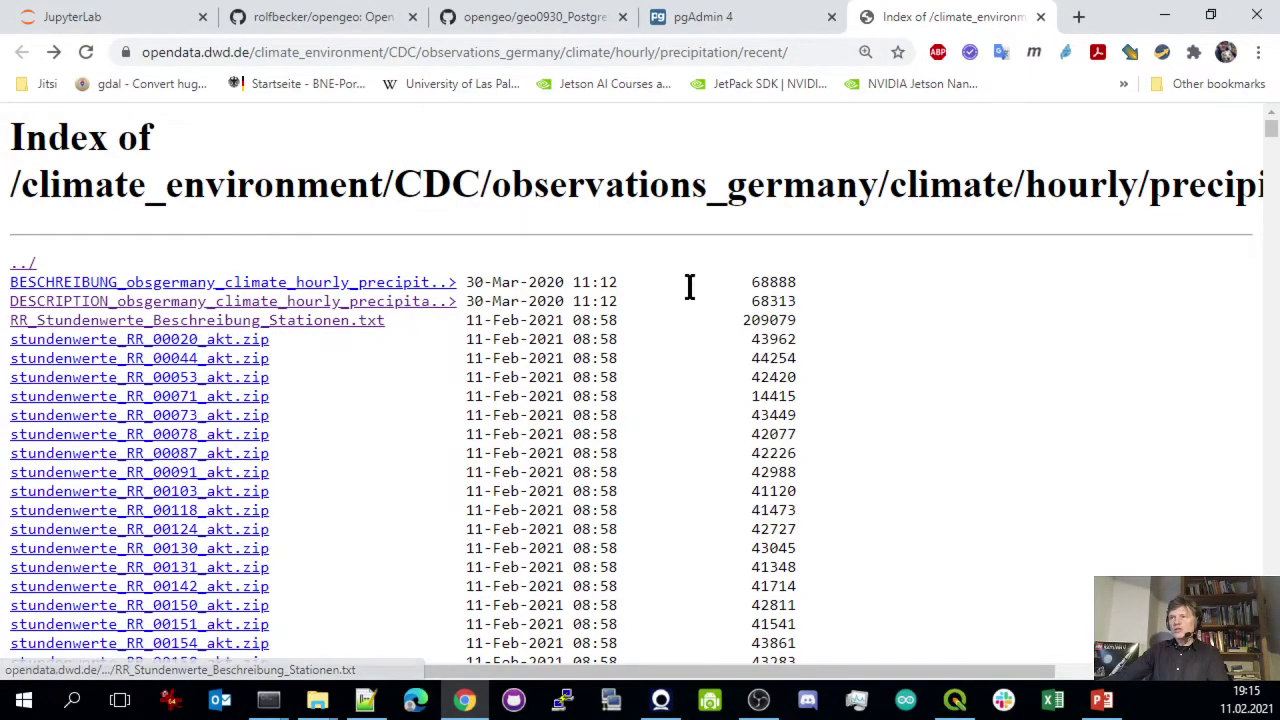
{"action": "left_click", "coordinate": [80, 16]}
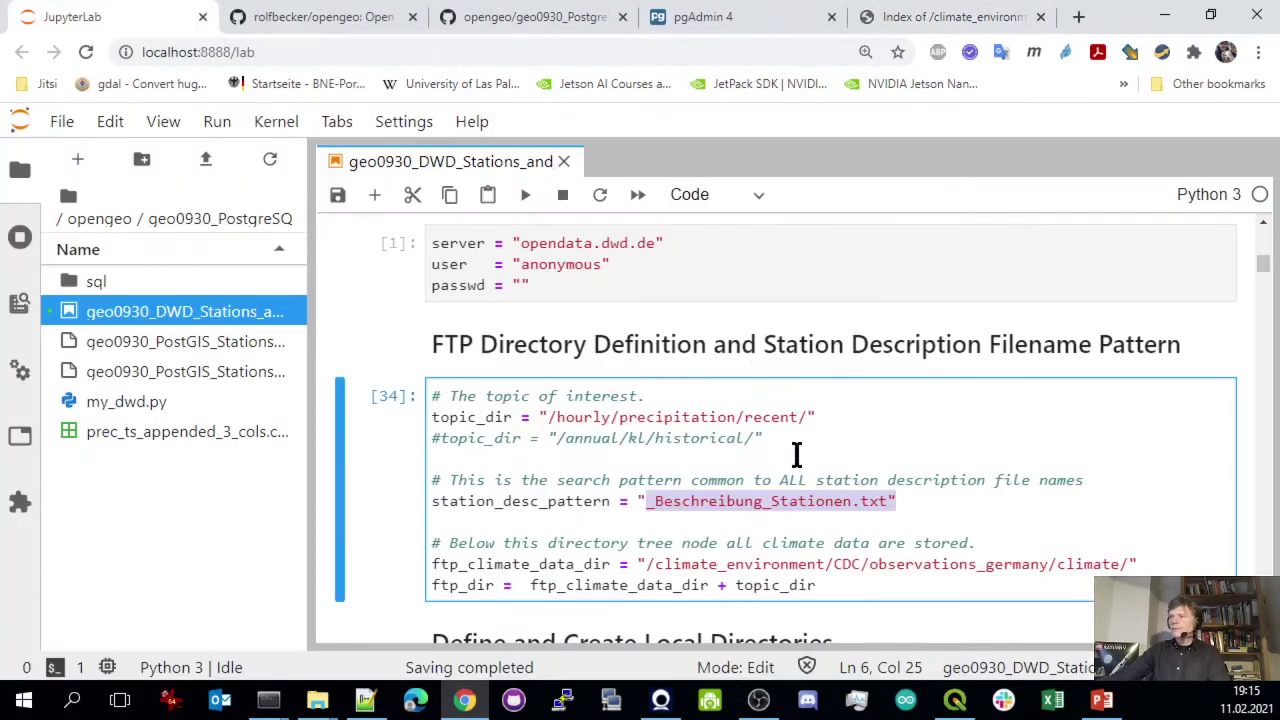
{"action": "key", "text": "shift+Return"}
{"action": "key", "text": "shift+Return"}
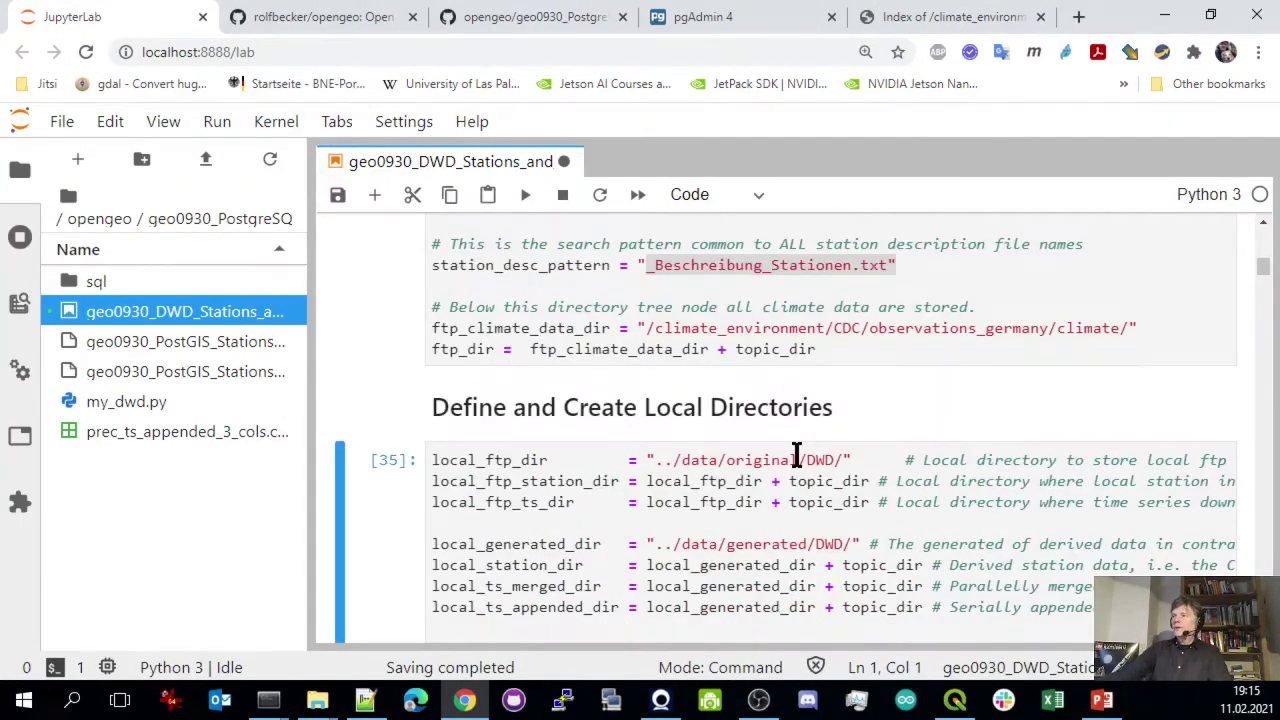
{"action": "scroll", "coordinate": [875, 415], "scroll_direction": "down", "scroll_amount": 1}
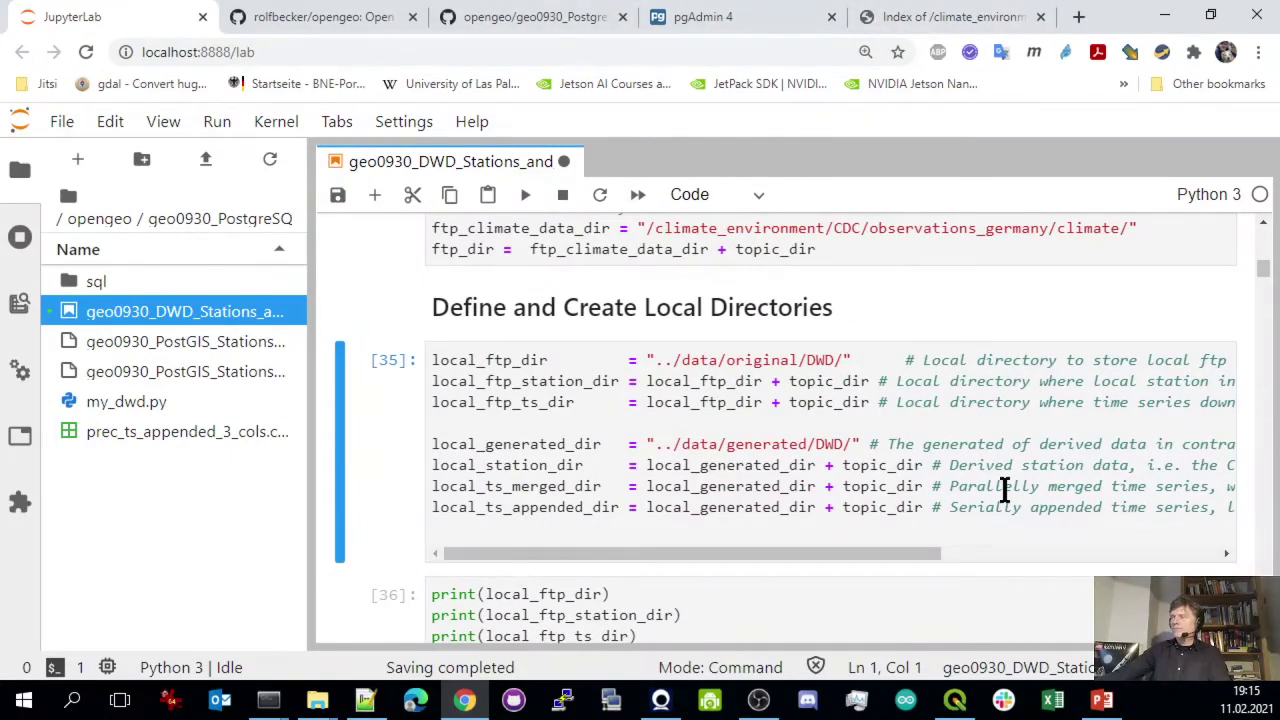
Highlight the "/climate/hourly/precipitation/recent/" part of the DWD index path and return to the notebook
{"action": "left_click", "coordinate": [925, 18]}
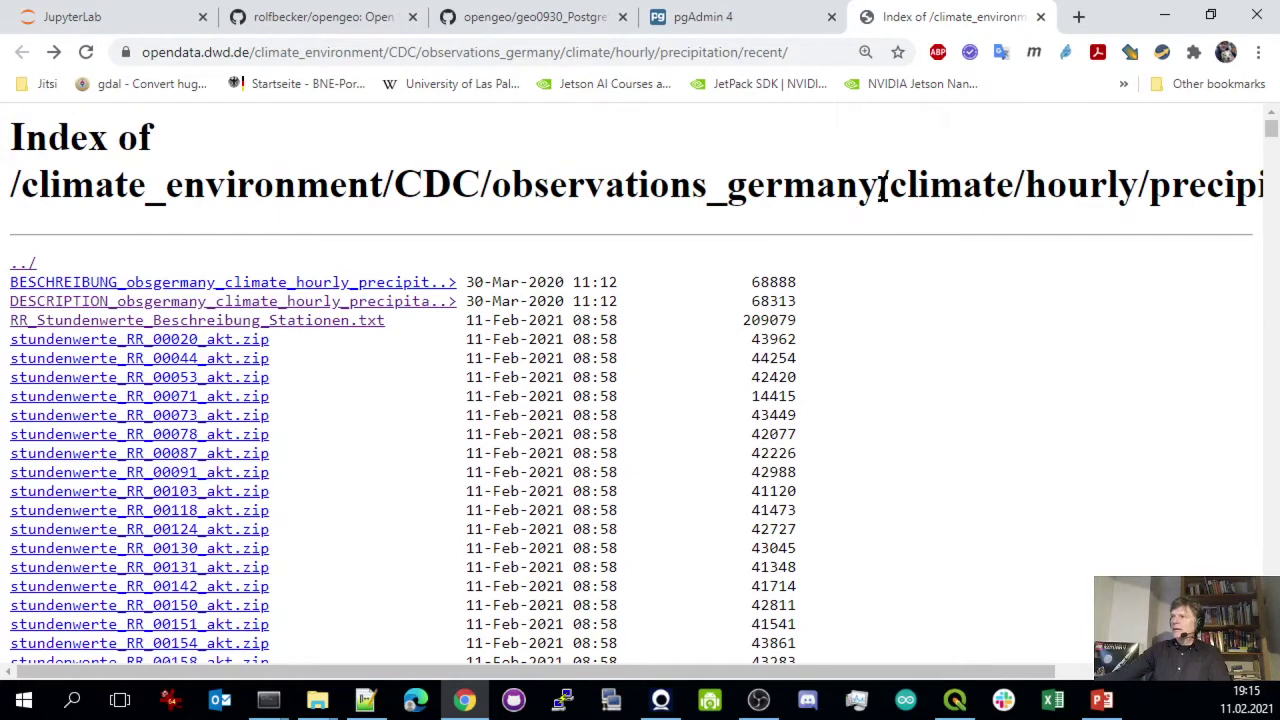
{"action": "left_click_drag", "start_coordinate": [882, 190], "coordinate": [1250, 180]}
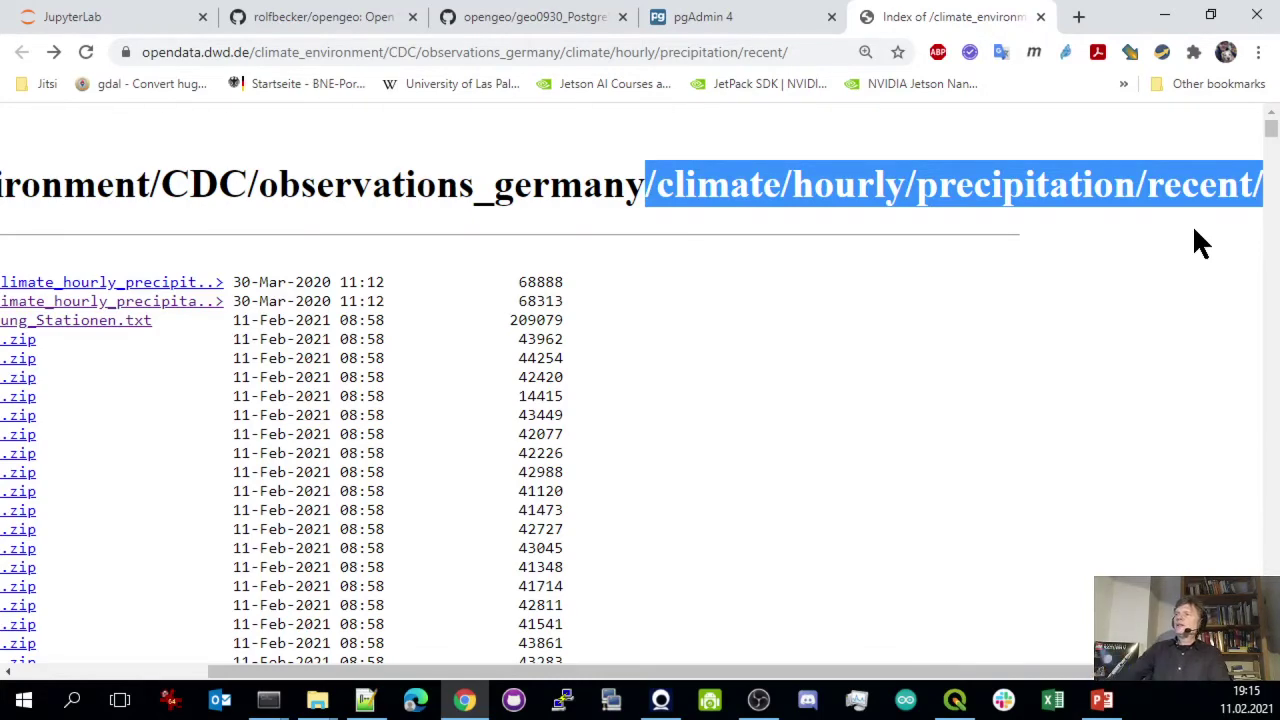
{"action": "left_click", "coordinate": [129, 17]}
Run the cell defining the local directory variables and the cell printing their paths
{"action": "key", "text": "shift+Return"}
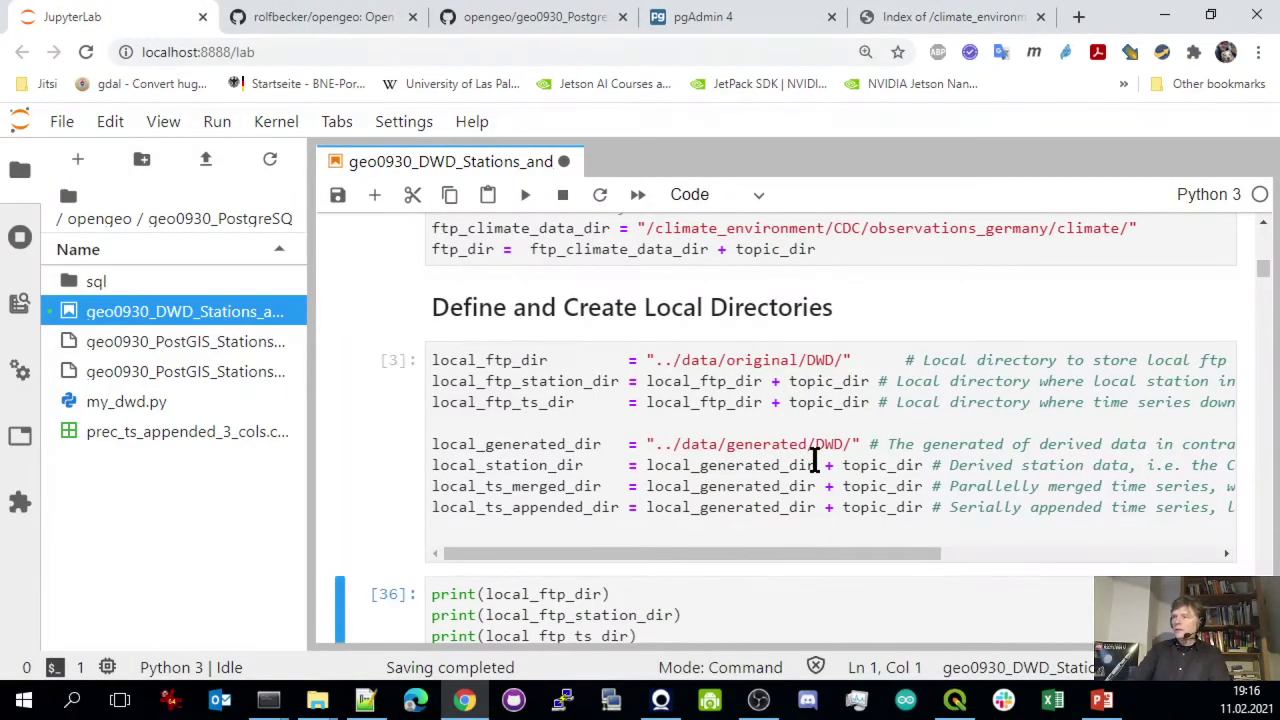
{"action": "key", "text": "shift+Return"}
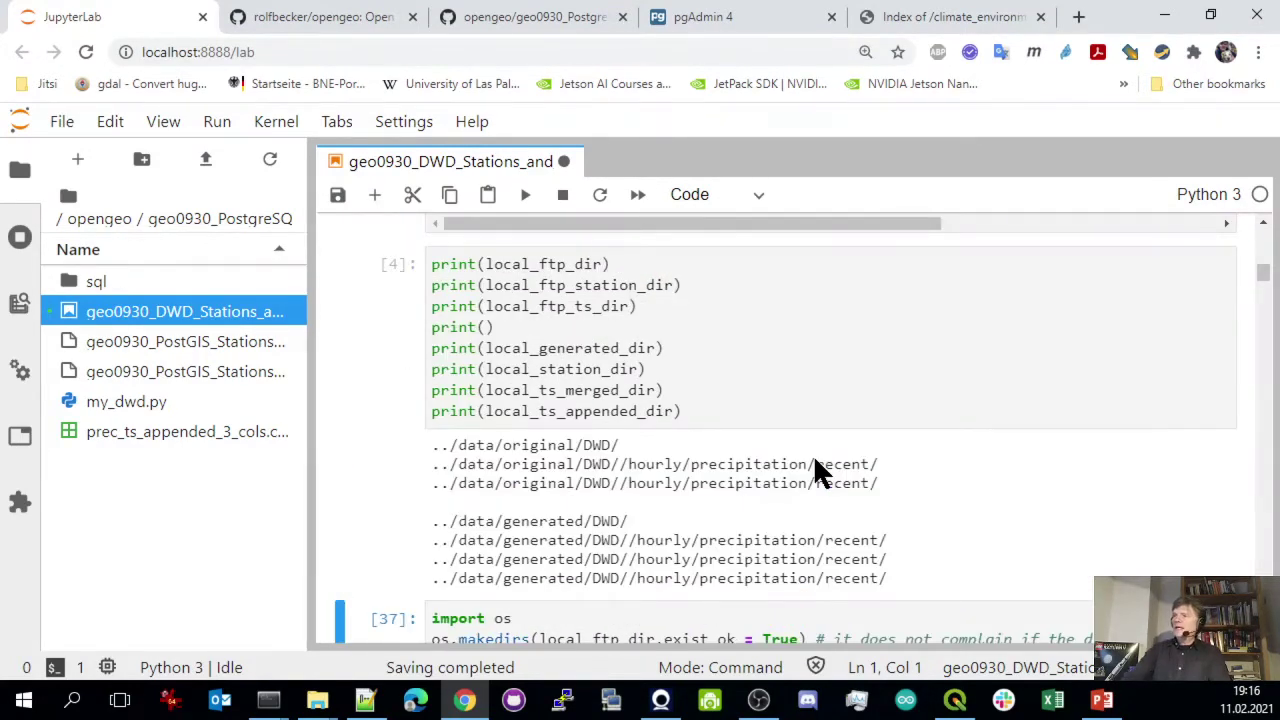
{"action": "scroll", "coordinate": [813, 454], "scroll_direction": "down", "scroll_amount": 2}
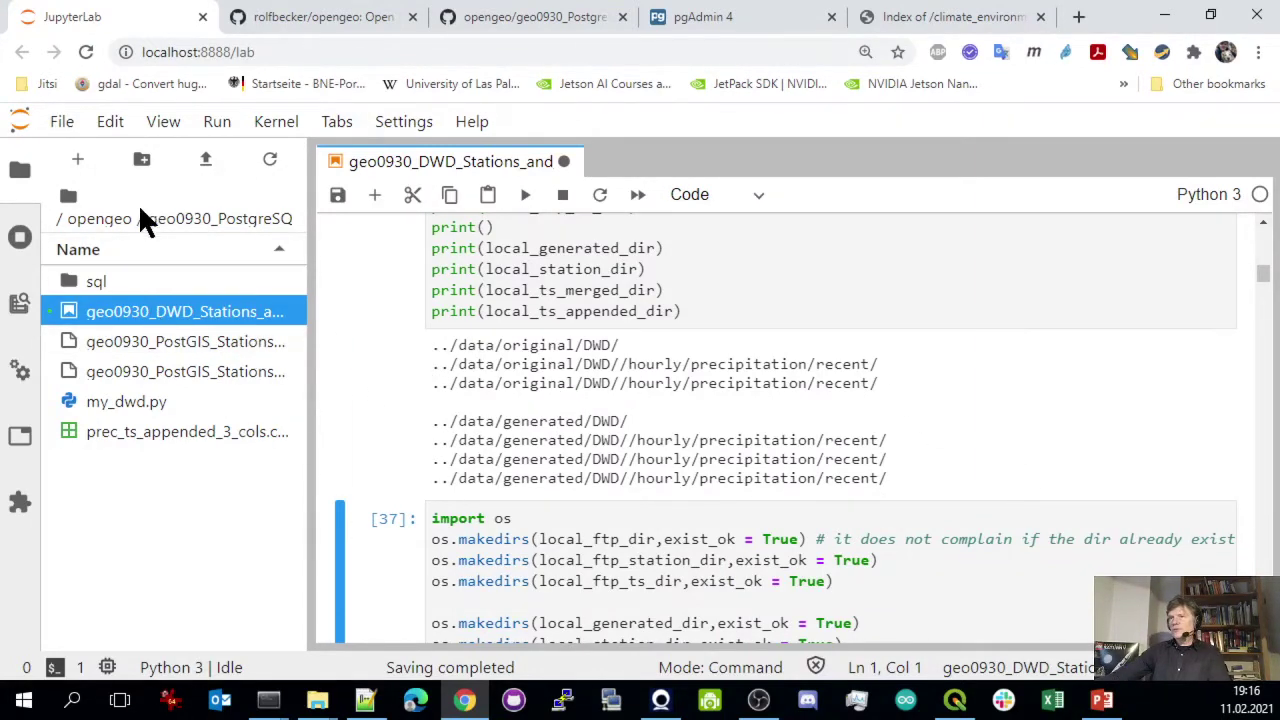
Browse the local folder opengeo/data/original/DWD/hourly/precipitation to compare it with the printed paths
{"action": "left_click", "coordinate": [112, 220]}
{"action": "double_click", "coordinate": [108, 260]}
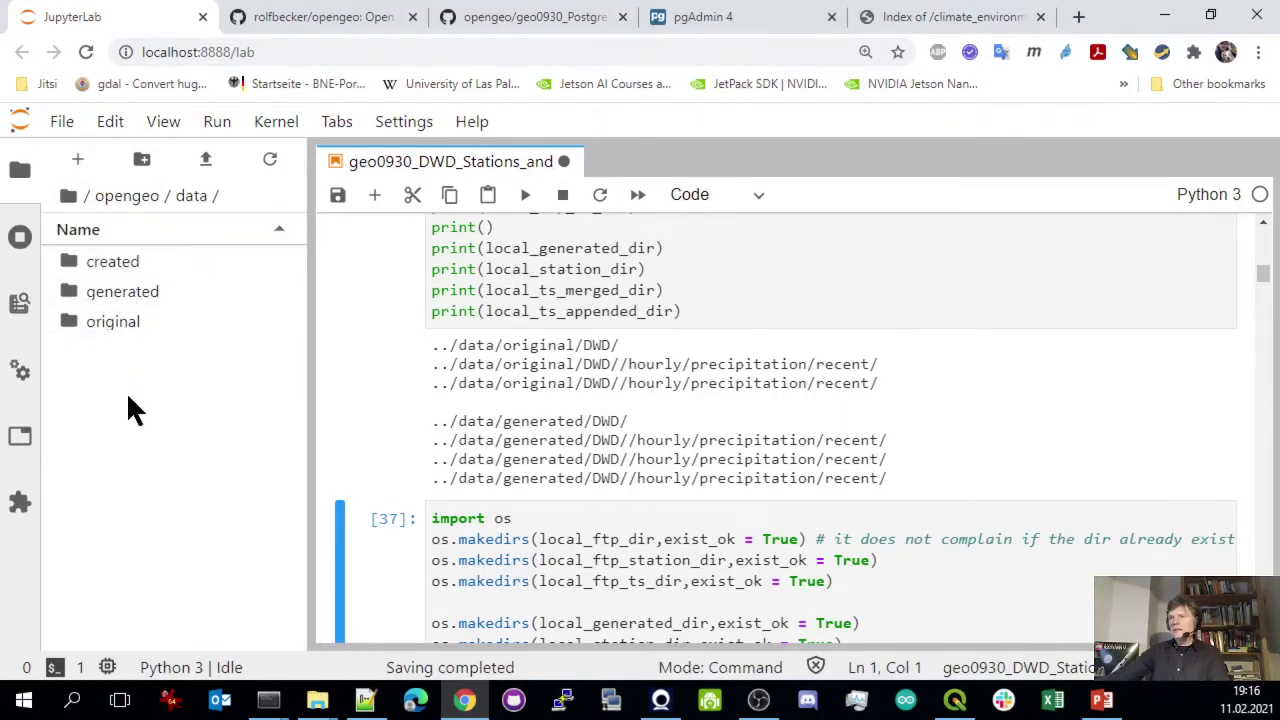
{"action": "double_click", "coordinate": [114, 321]}
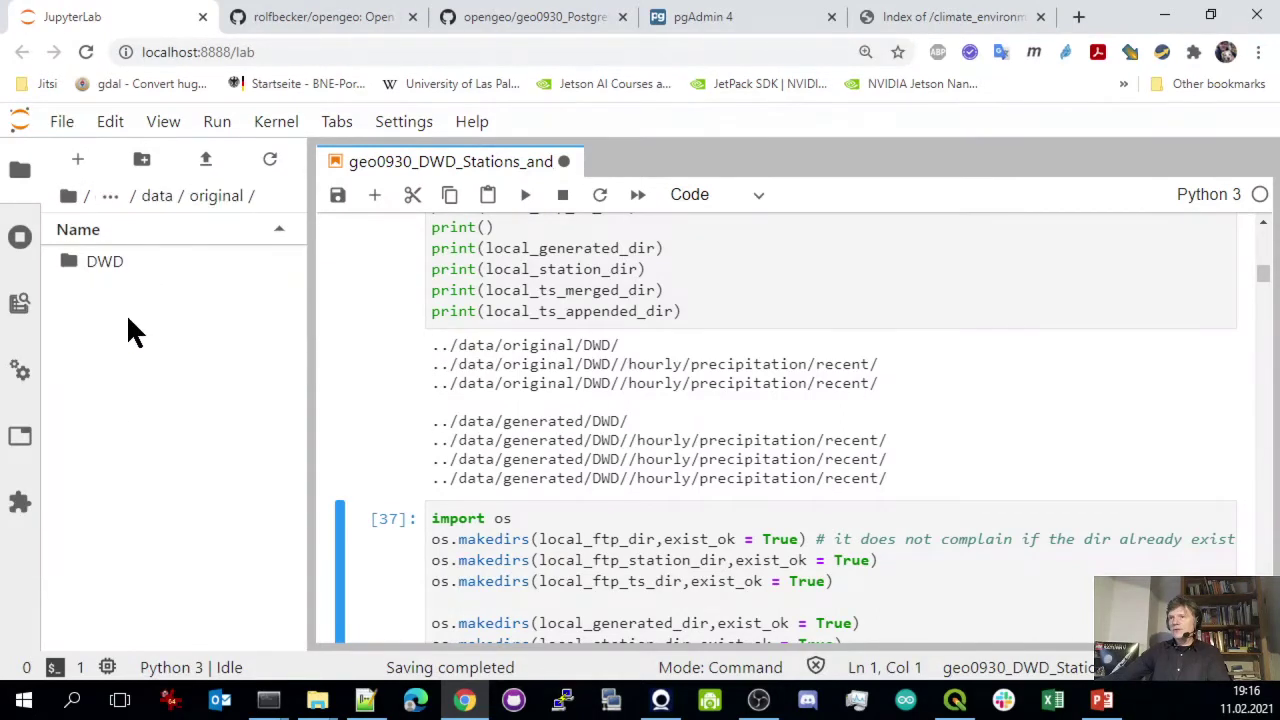
{"action": "double_click", "coordinate": [123, 261]}
{"action": "double_click", "coordinate": [114, 264]}
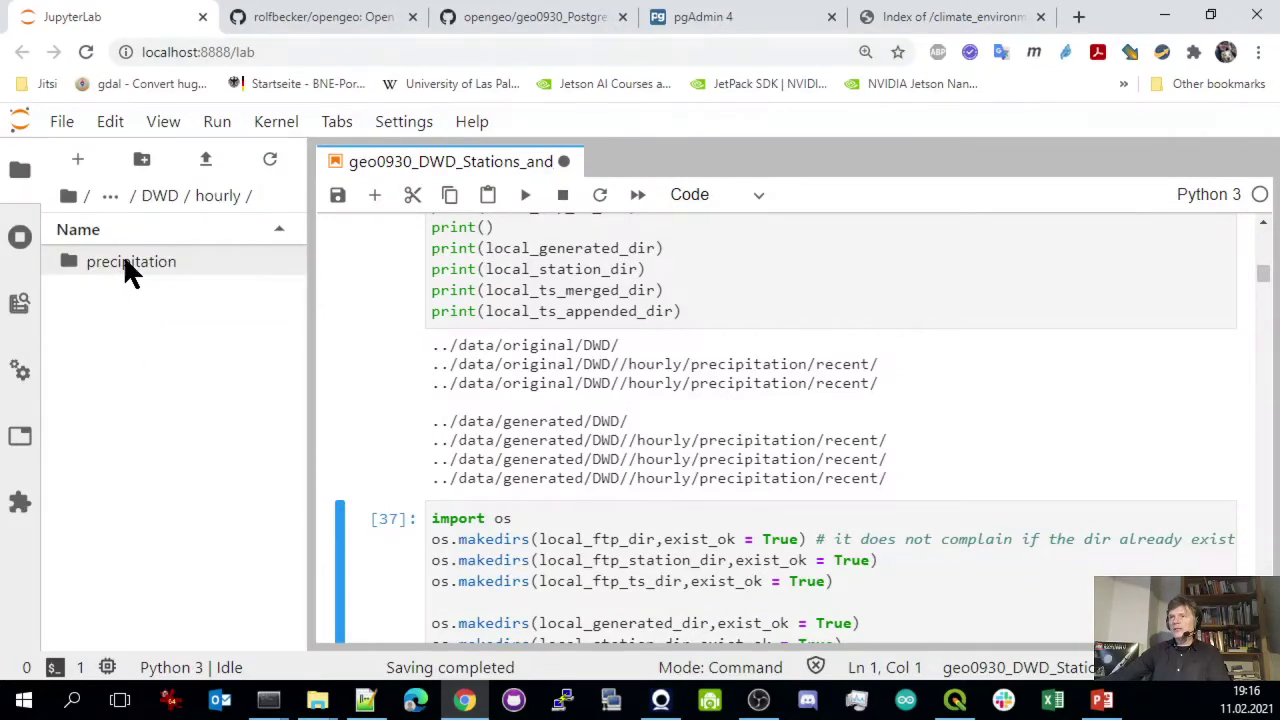
{"action": "double_click", "coordinate": [123, 262]}
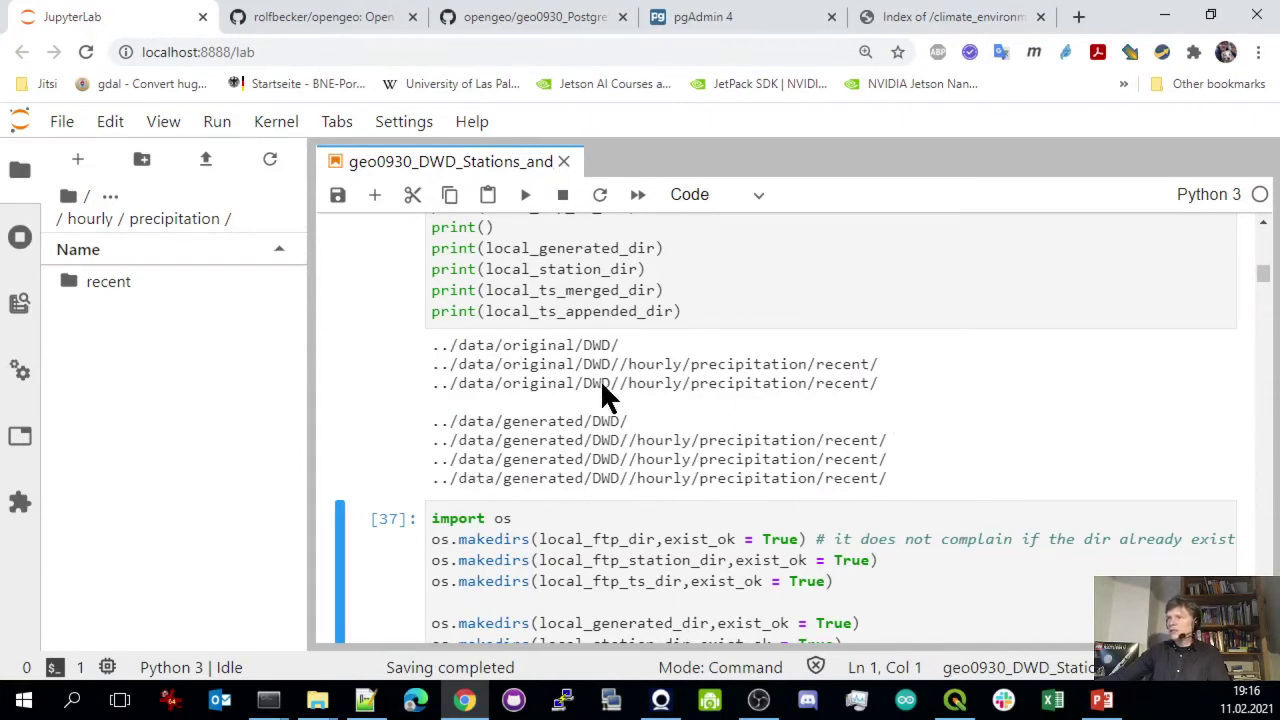
Highlight "original" and "generated" in the printed paths, and run the os.makedirs cell to create the local directories
{"action": "left_click", "coordinate": [500, 384]}
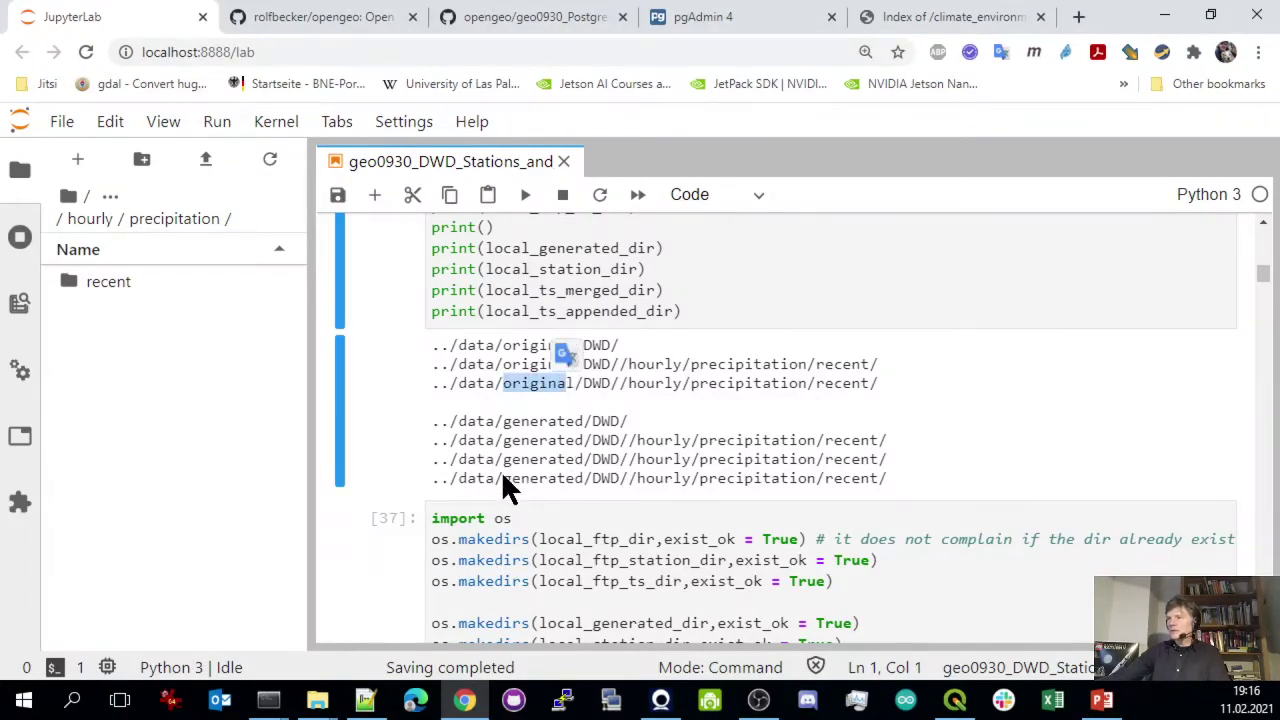
{"action": "left_click_drag", "start_coordinate": [503, 478], "coordinate": [596, 480]}
{"action": "key", "text": "shift+Return"}
{"action": "key", "text": "shift+Return"}
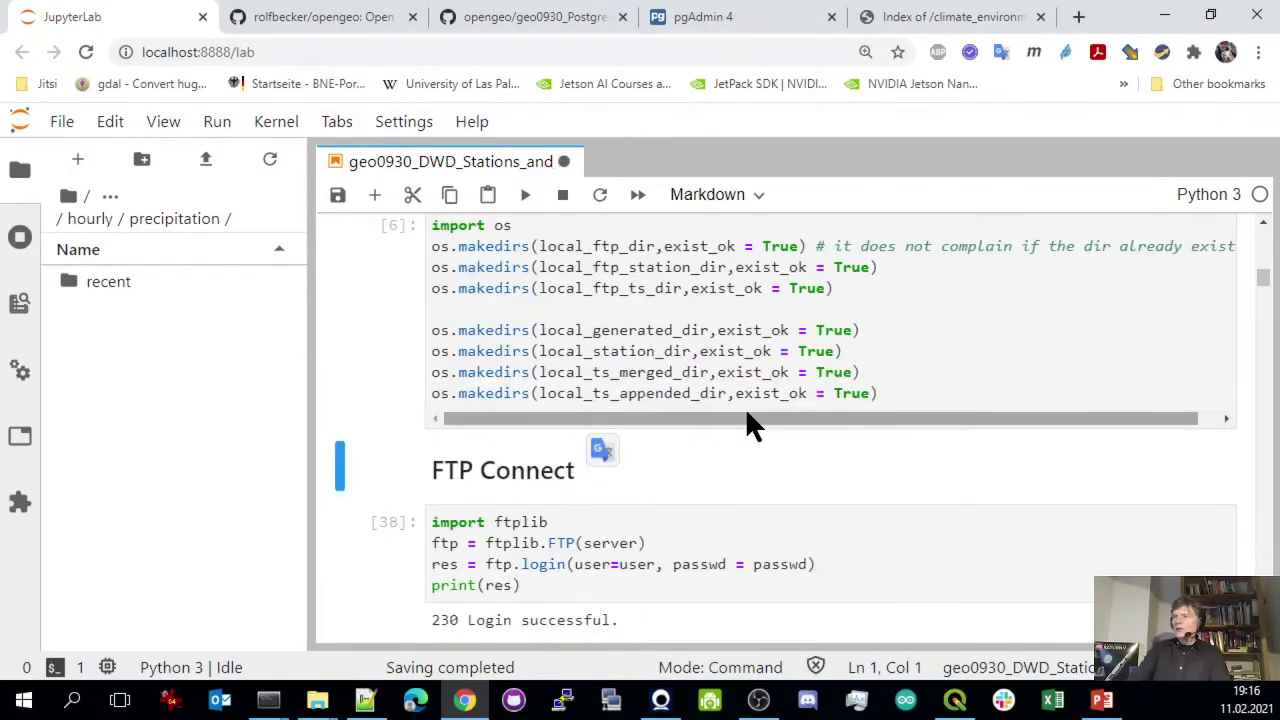
Run the FTP Connect cells and generate the df_ftpdir dataframe from the FTP directory listing
{"action": "key", "text": "shift+Return"}
{"action": "key", "text": "shift+Return"}
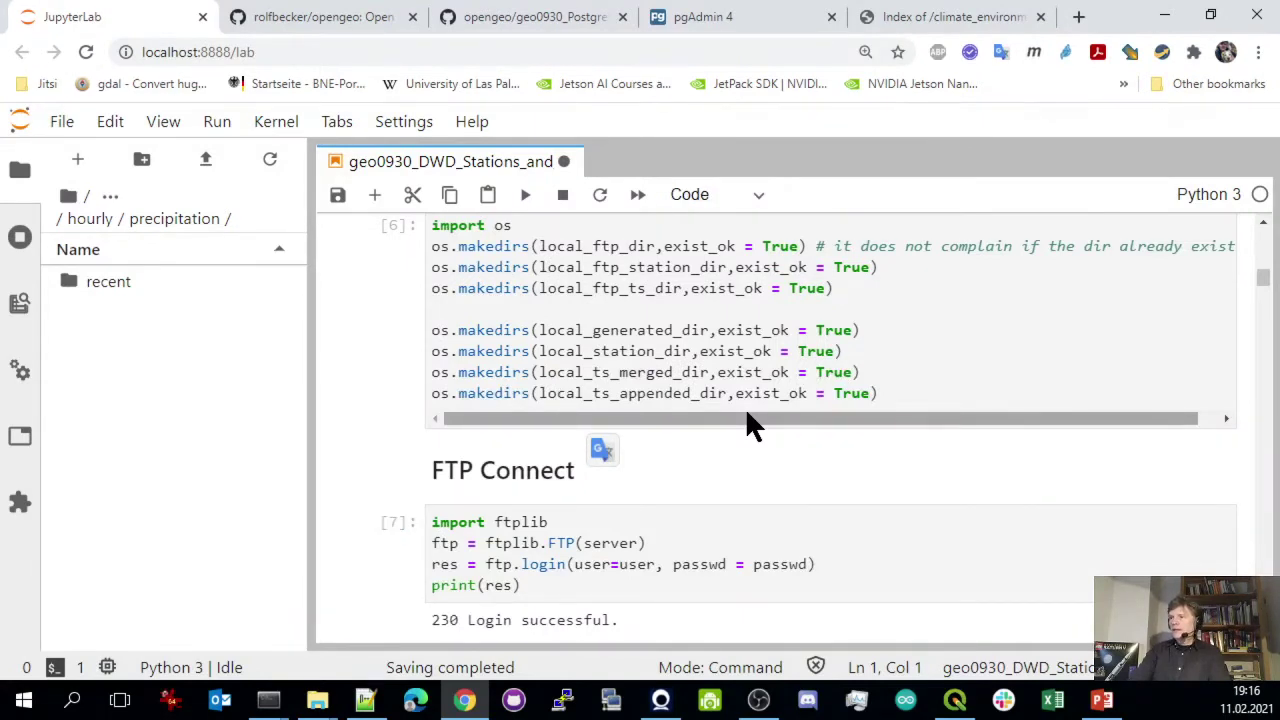
{"action": "scroll", "coordinate": [780, 410], "scroll_direction": "down", "scroll_amount": 3}
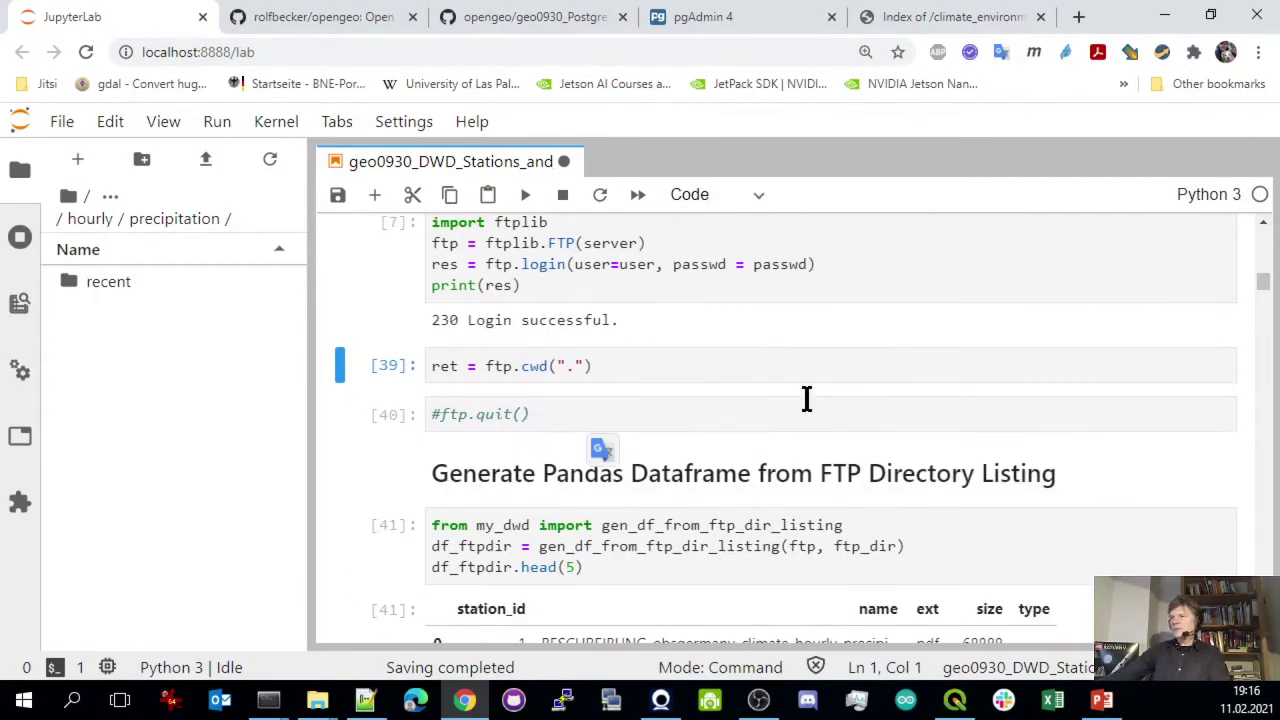
{"action": "key", "text": "shift+Return"}
{"action": "key", "text": "shift+Return"}
{"action": "key", "text": "shift+Return"}
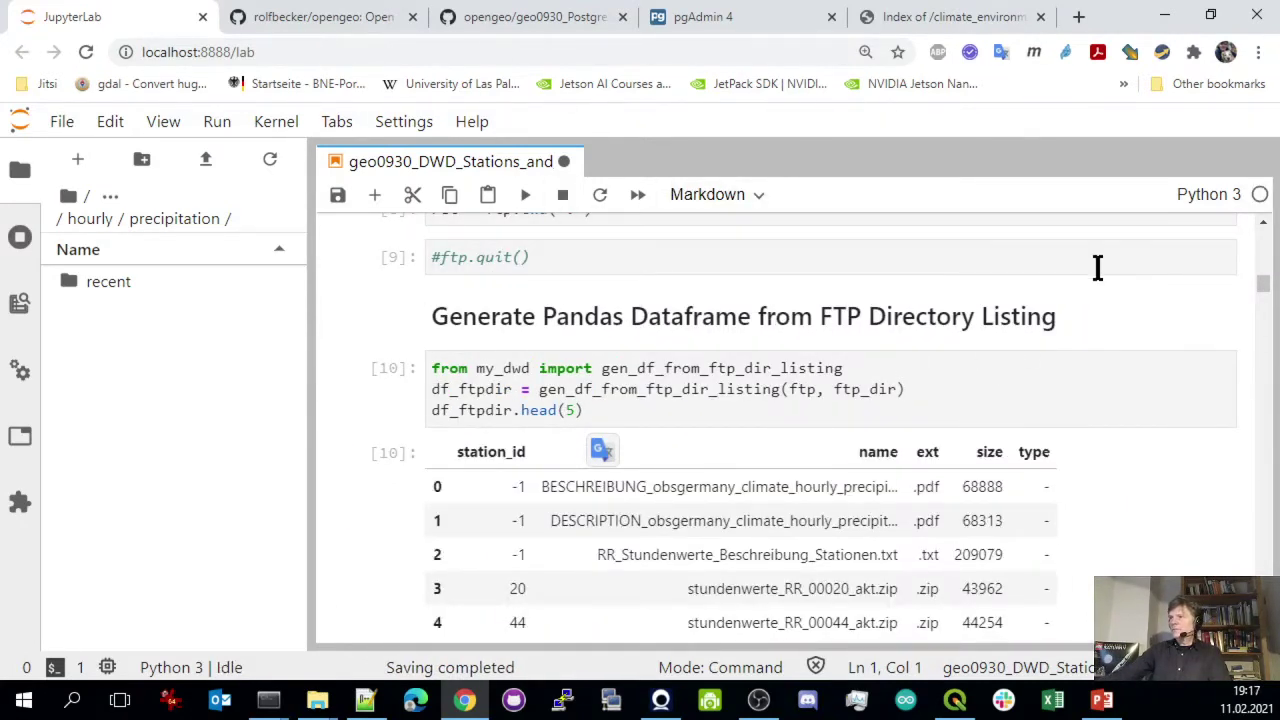
Compare the file names in the DWD hourly precipitation index with the generated dataframe's rows
{"action": "left_click", "coordinate": [538, 17]}
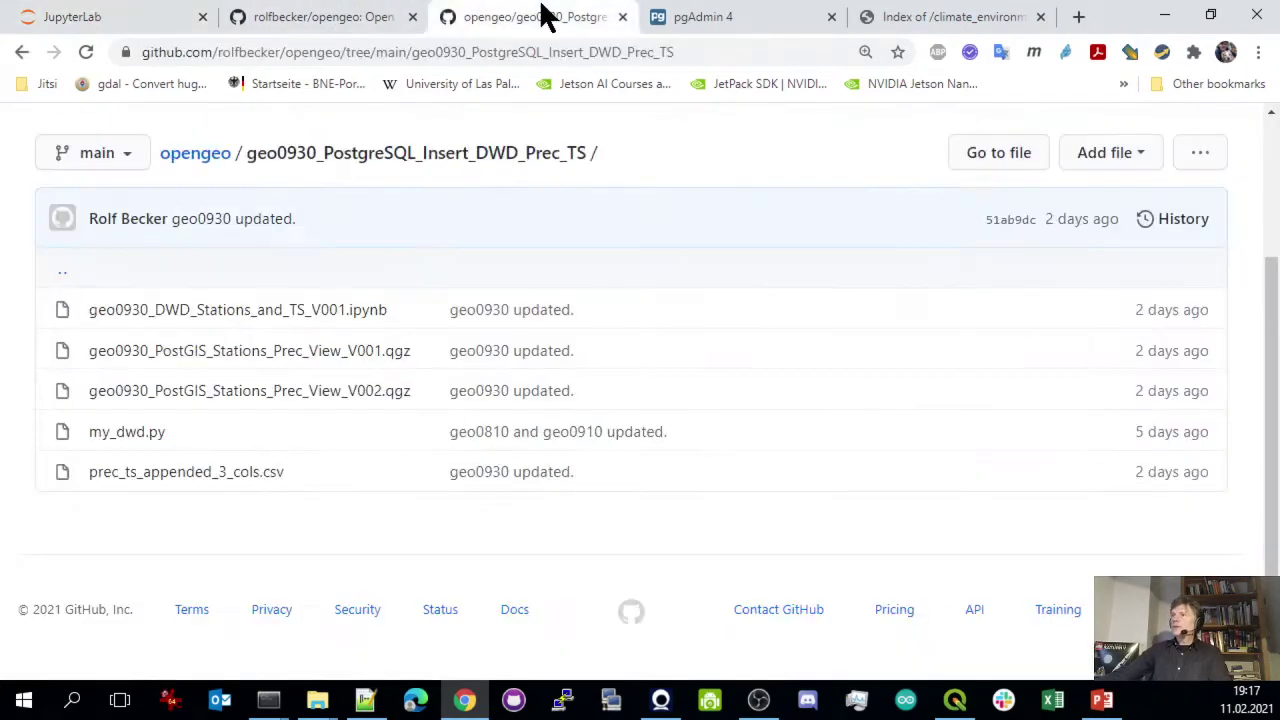
{"action": "left_click", "coordinate": [340, 17]}
{"action": "left_click", "coordinate": [1000, 20]}
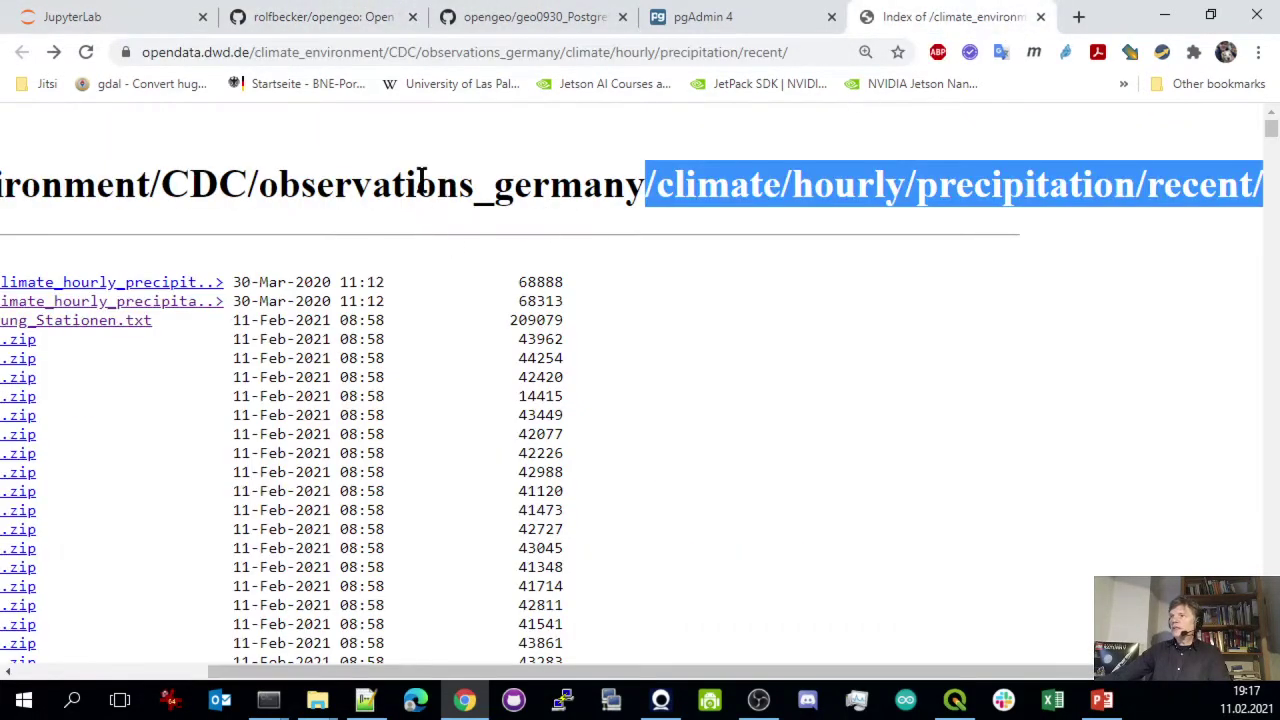
{"action": "scroll", "coordinate": [480, 571], "scroll_direction": "down", "scroll_amount": 6}
{"action": "scroll", "coordinate": [474, 634], "scroll_direction": "up", "scroll_amount": 3}
{"action": "left_click", "coordinate": [171, 671]}
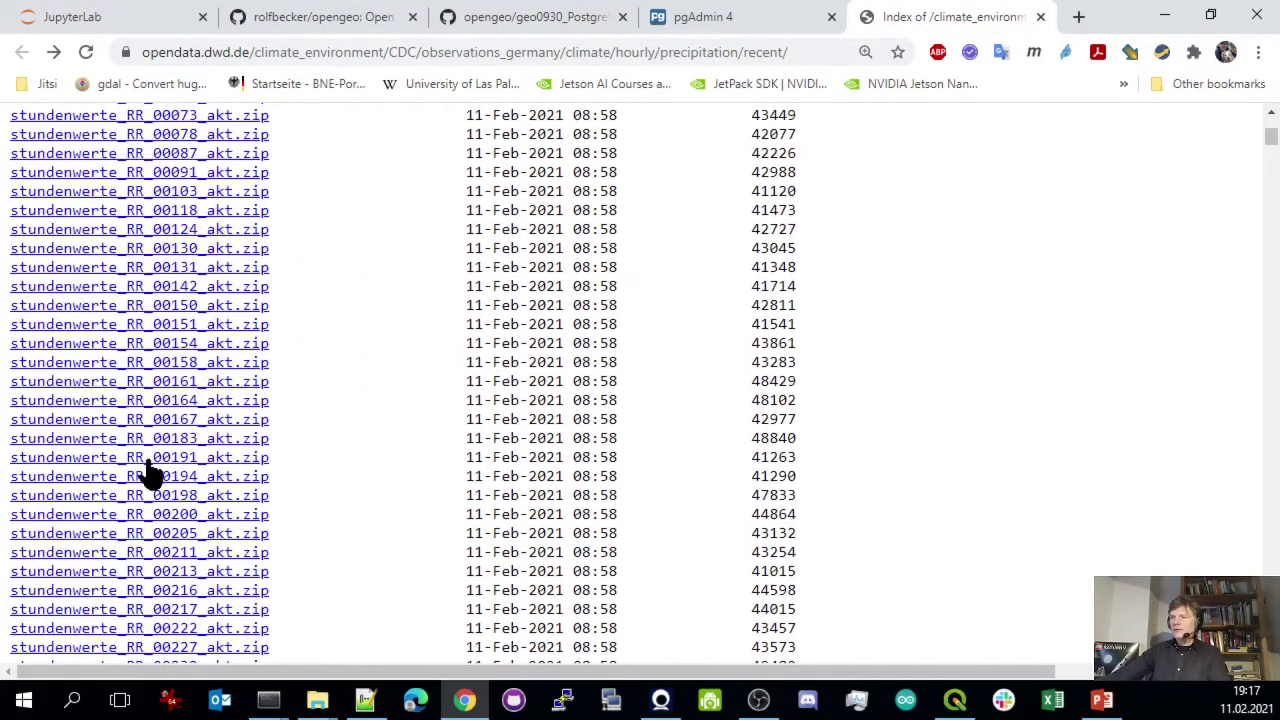
{"action": "scroll", "coordinate": [126, 551], "scroll_direction": "up", "scroll_amount": 3}
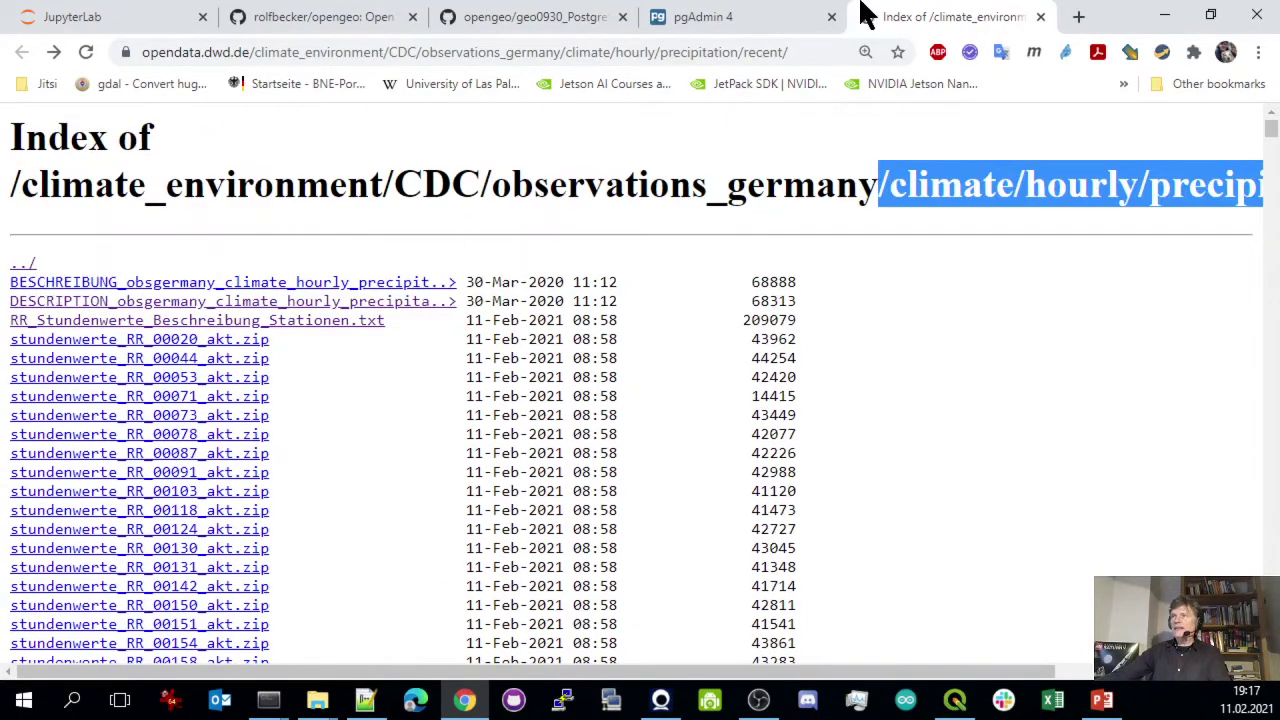
{"action": "left_click", "coordinate": [165, 22]}
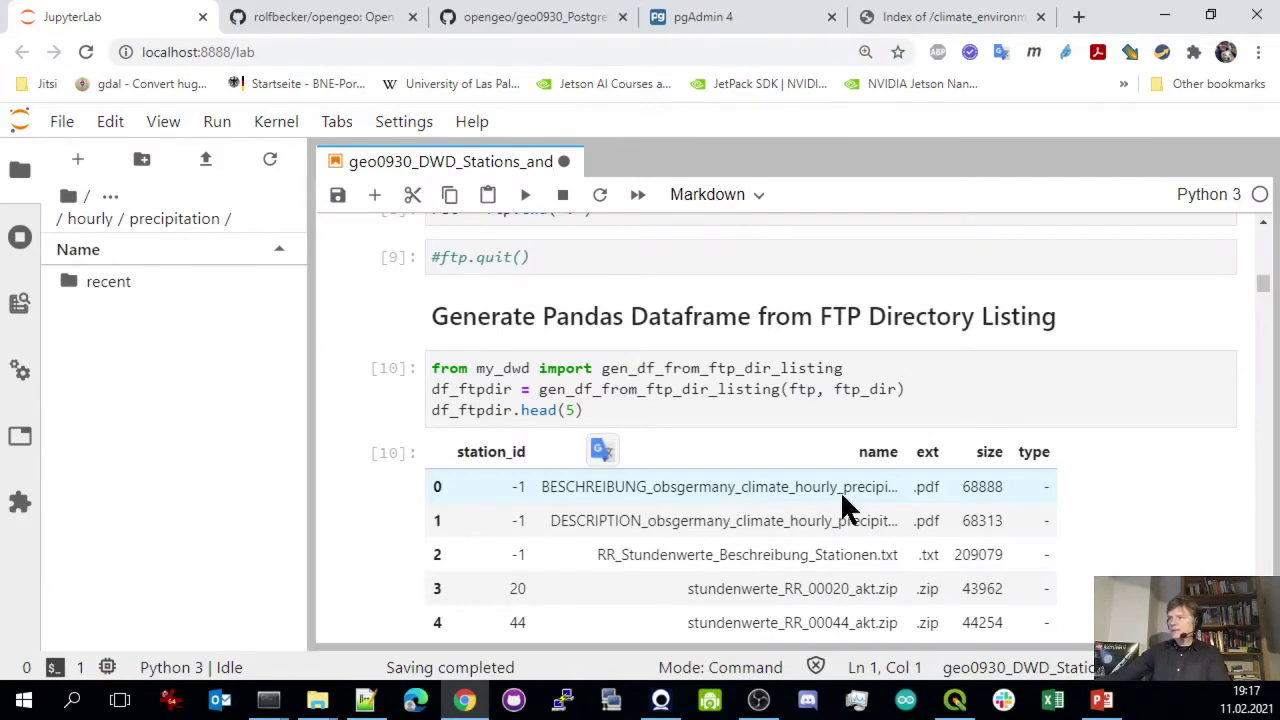
{"action": "scroll", "coordinate": [842, 497], "scroll_direction": "down", "scroll_amount": 2}
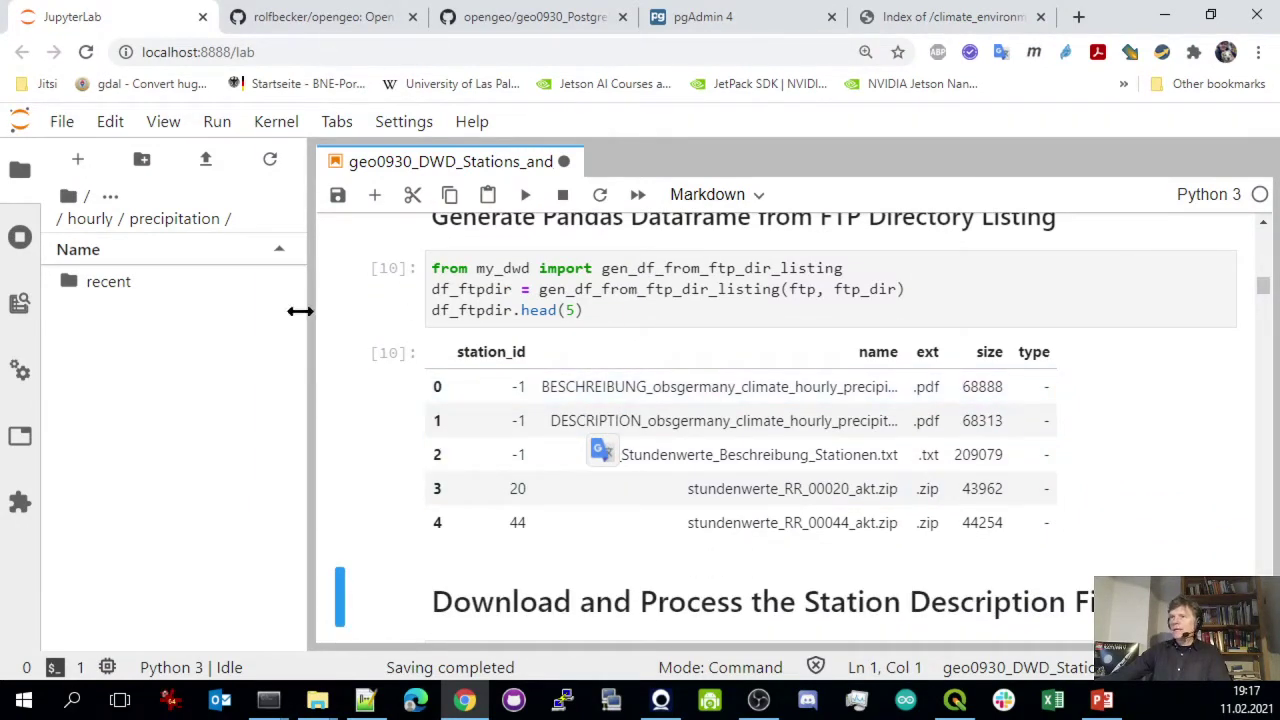
{"action": "left_click", "coordinate": [70, 196]}
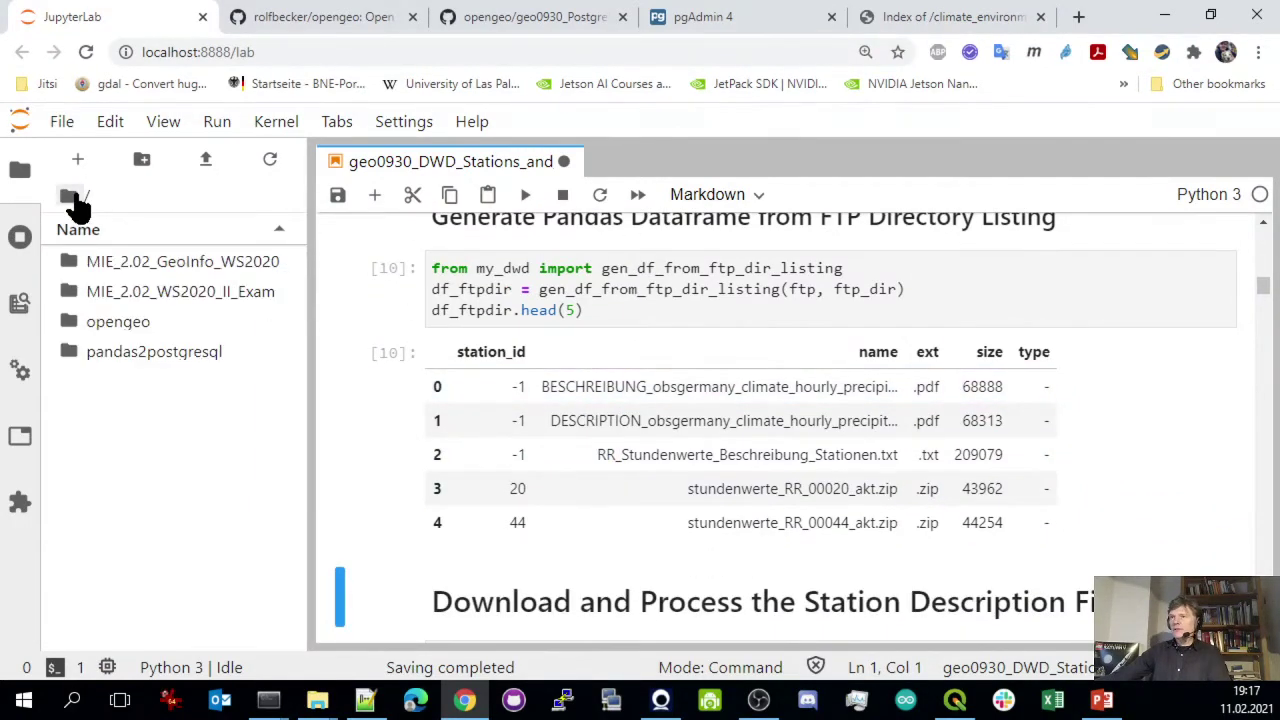
{"action": "double_click", "coordinate": [195, 262]}
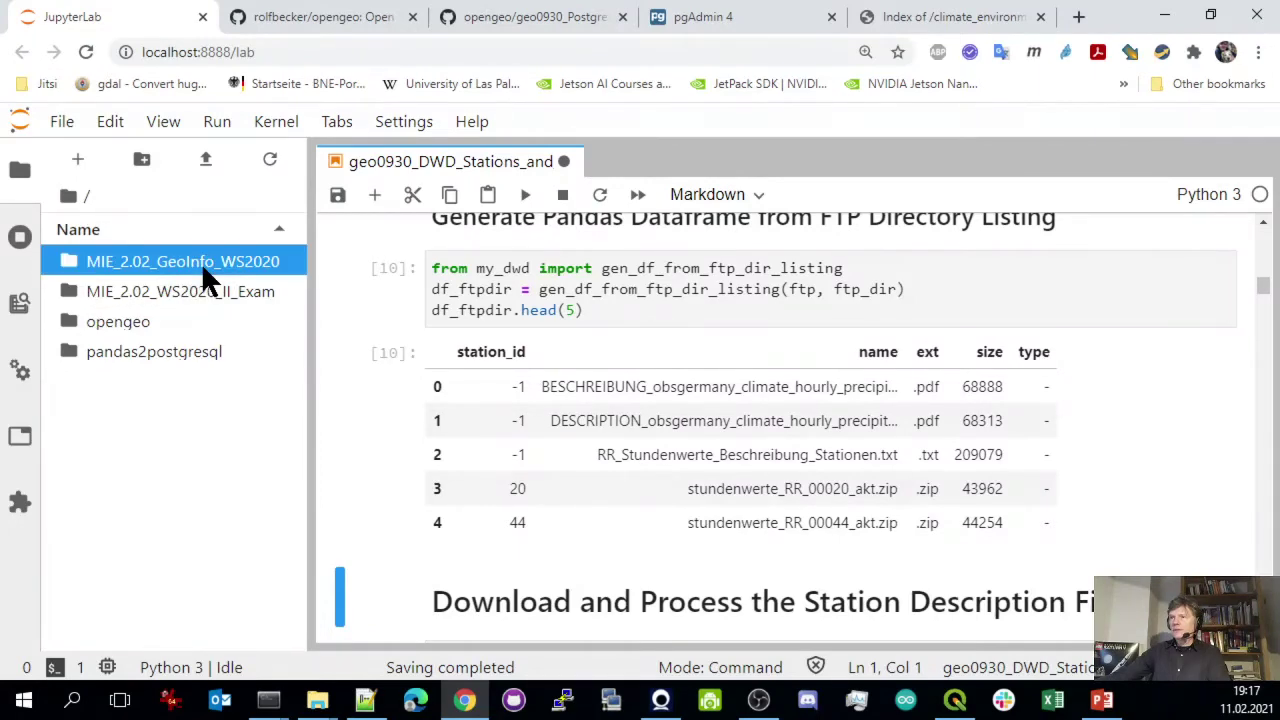
{"action": "scroll", "coordinate": [188, 580], "scroll_direction": "down", "scroll_amount": 10}
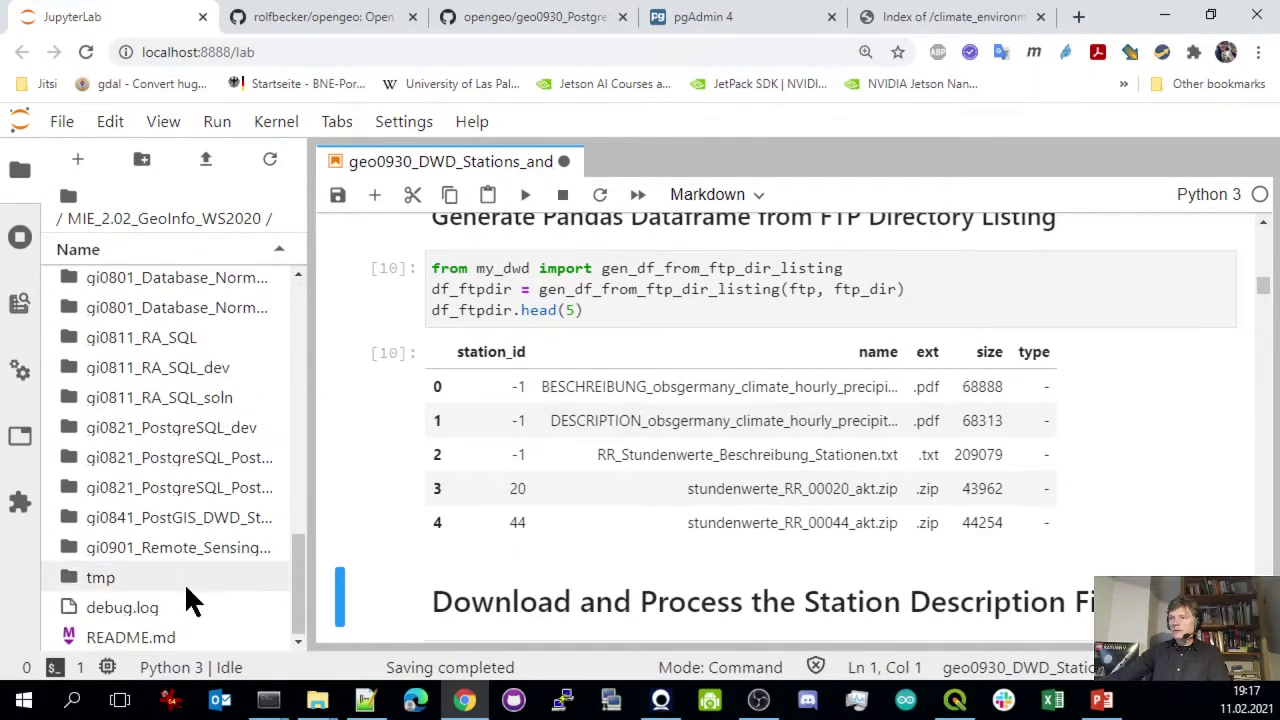
{"action": "scroll", "coordinate": [194, 565], "scroll_direction": "up", "scroll_amount": 6}
{"action": "scroll", "coordinate": [194, 564], "scroll_direction": "up", "scroll_amount": 5}
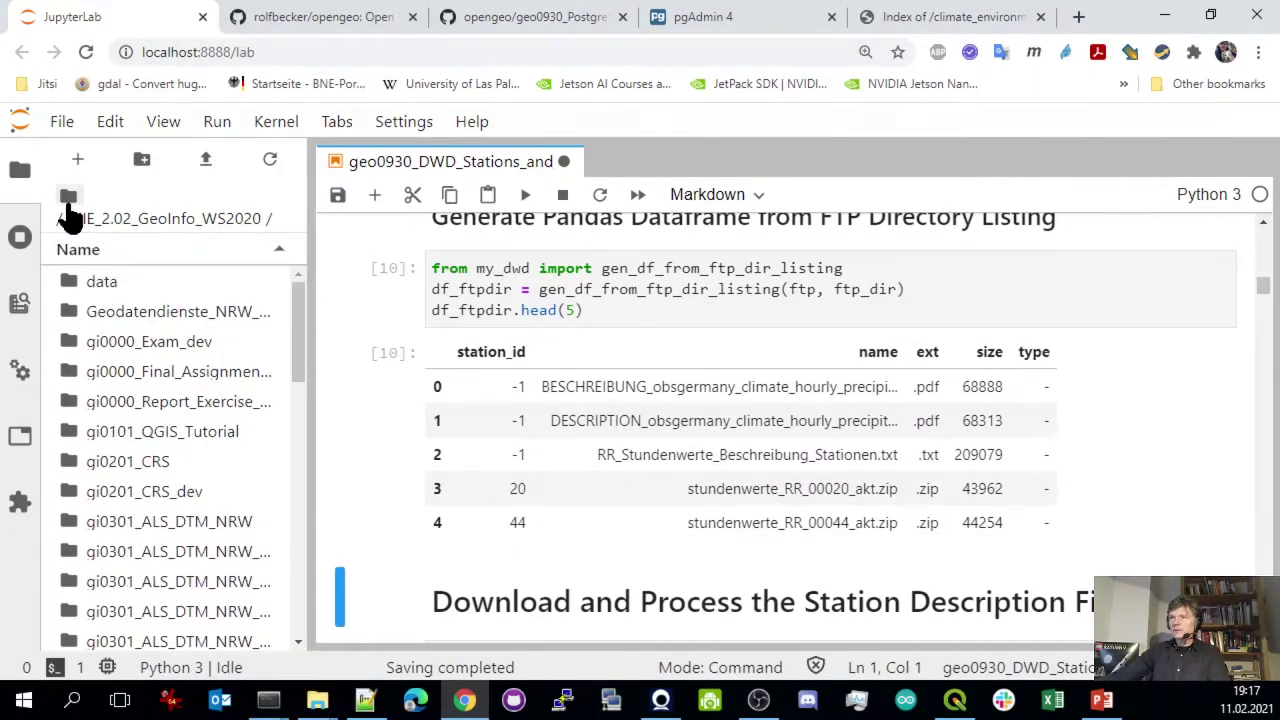
Navigate the file browser back to the geo0930 PostgreSQL folder inside opengeo
{"action": "left_click", "coordinate": [66, 200]}
{"action": "double_click", "coordinate": [130, 318]}
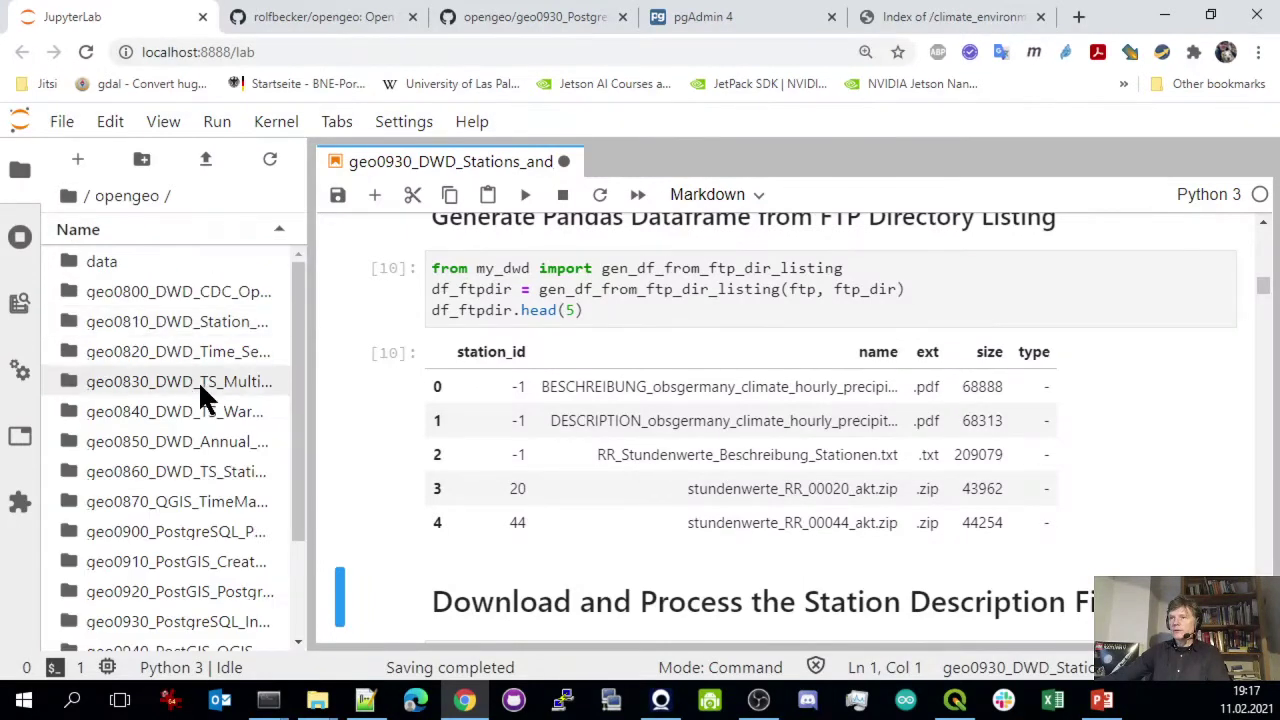
{"action": "scroll", "coordinate": [180, 460], "scroll_direction": "down", "scroll_amount": 5}
{"action": "double_click", "coordinate": [183, 487]}
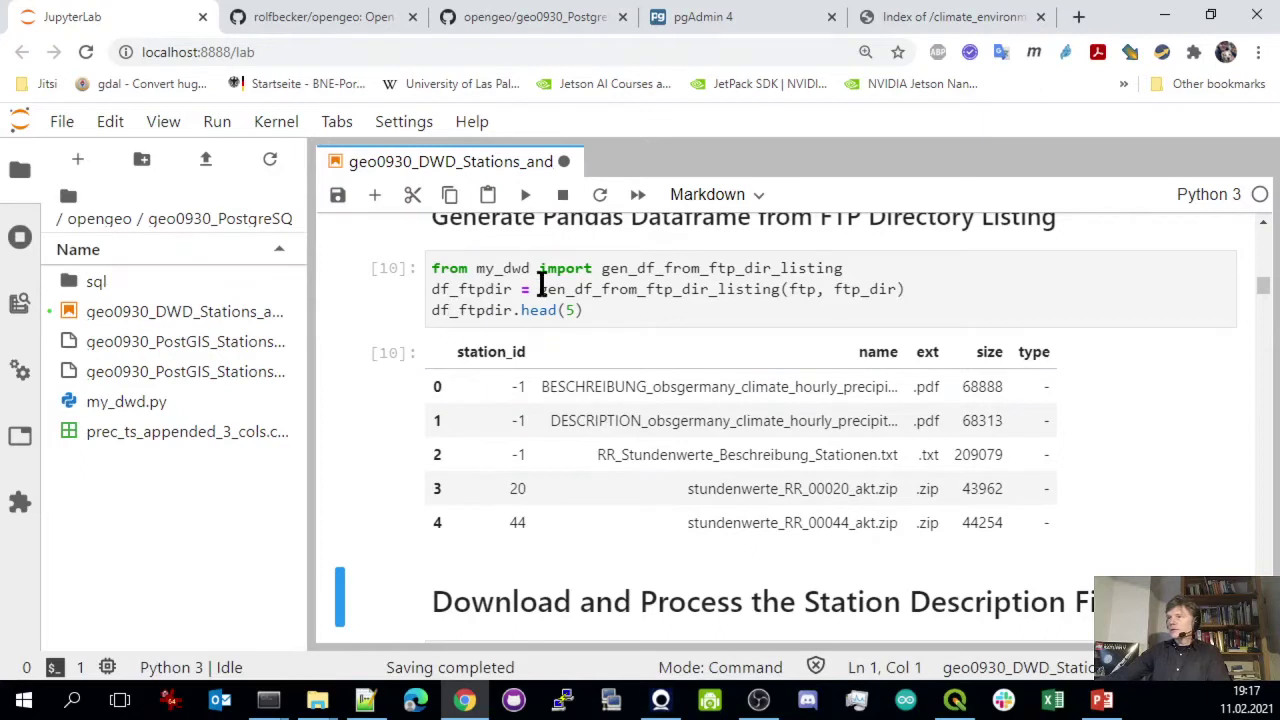
Highlight the imported function gen_df_from_ftp_dir_listing and rerun its dataframe generation cell
{"action": "left_click_drag", "start_coordinate": [600, 268], "coordinate": [843, 268]}
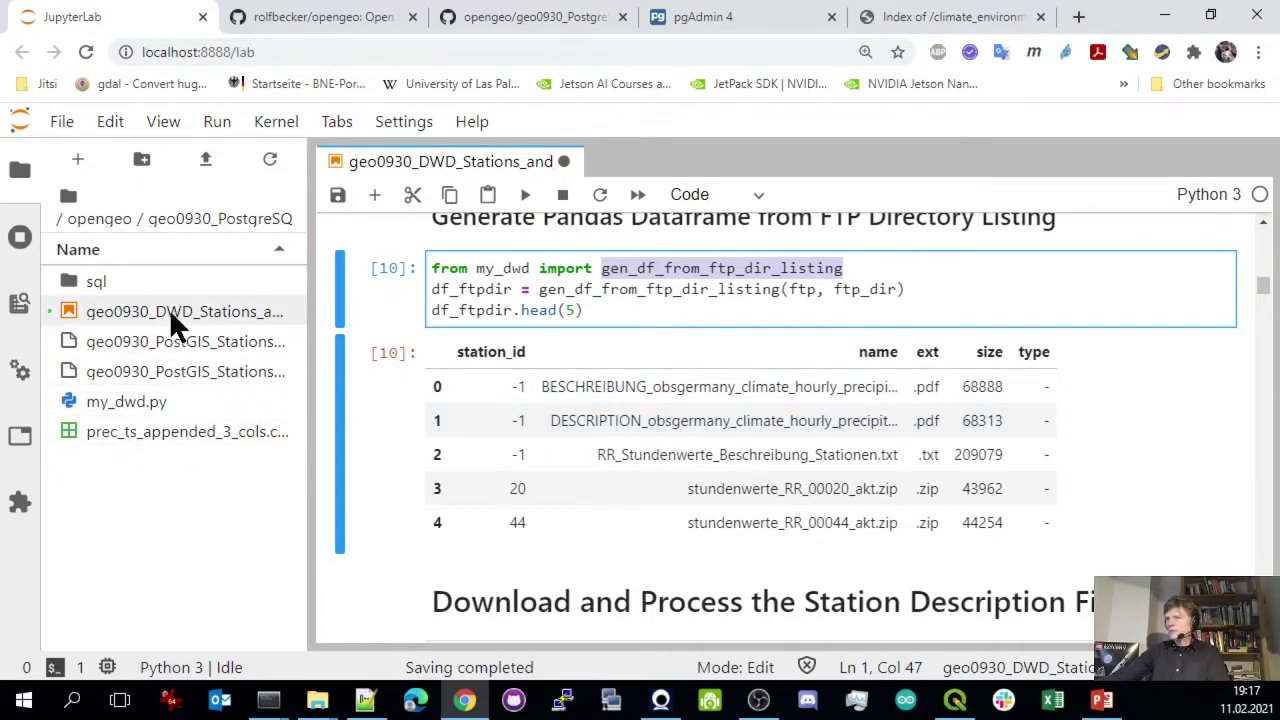
{"action": "left_click", "coordinate": [388, 522]}
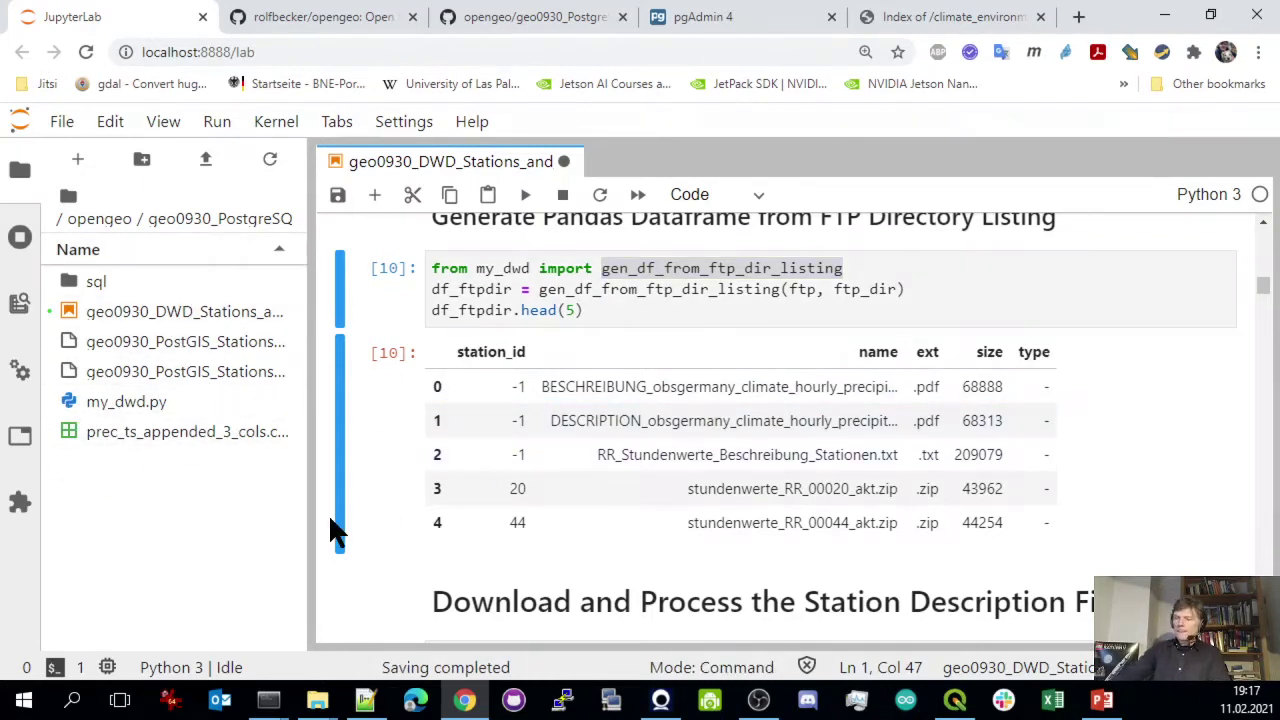
{"action": "key", "text": "shift+Return"}
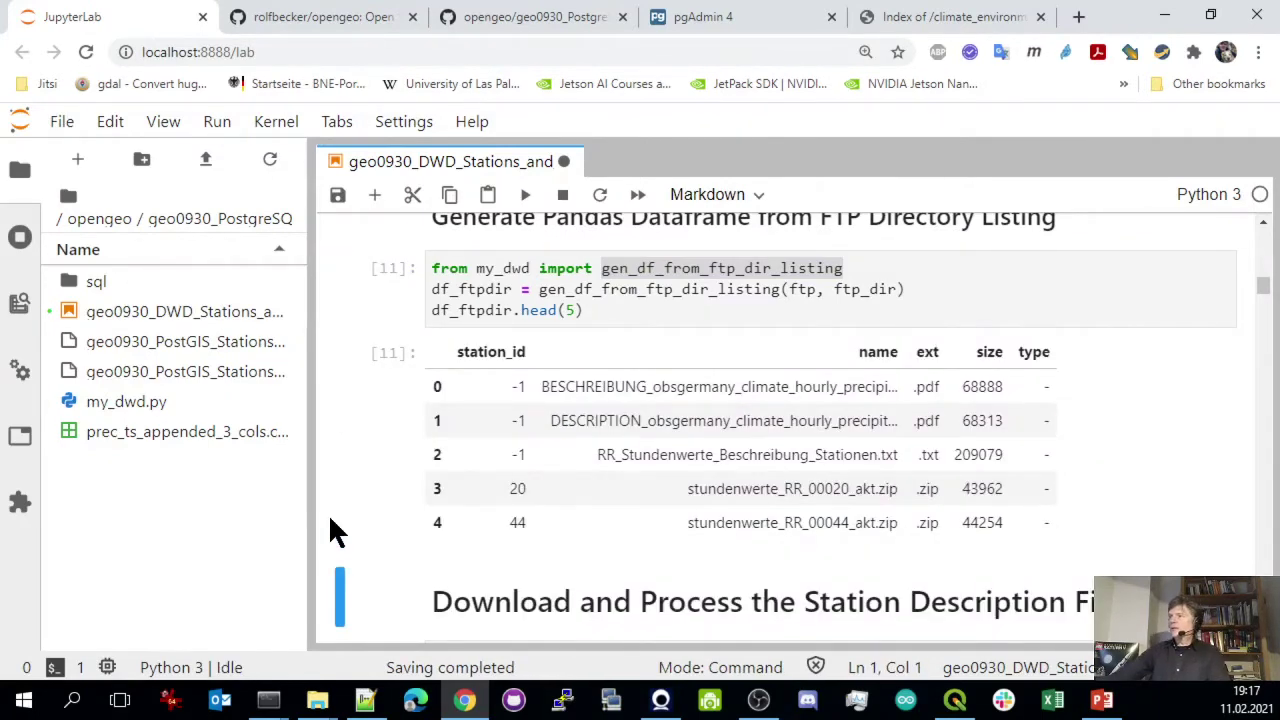
Run the Download and Process the Station Description File heading, the pandas import cell and the Grab the txt File heading
{"action": "key", "text": "shift+Return"}
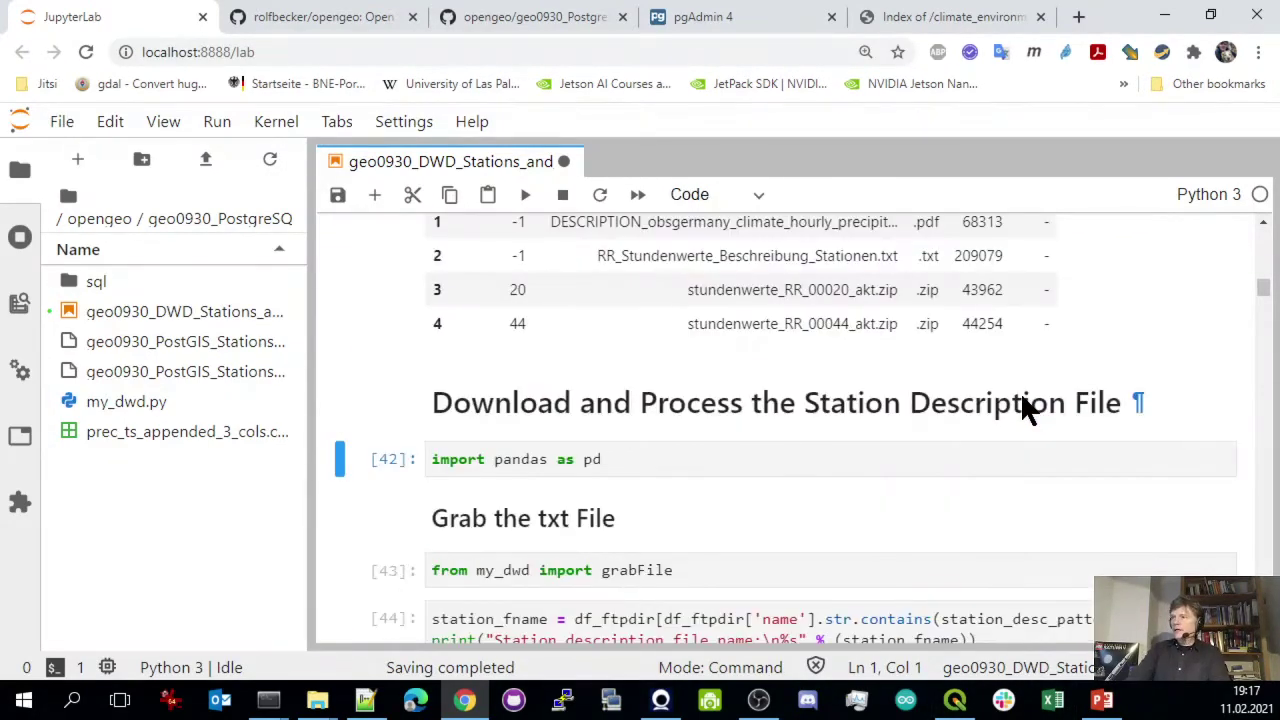
{"action": "key", "text": "shift+Return"}
{"action": "key", "text": "shift+Return"}
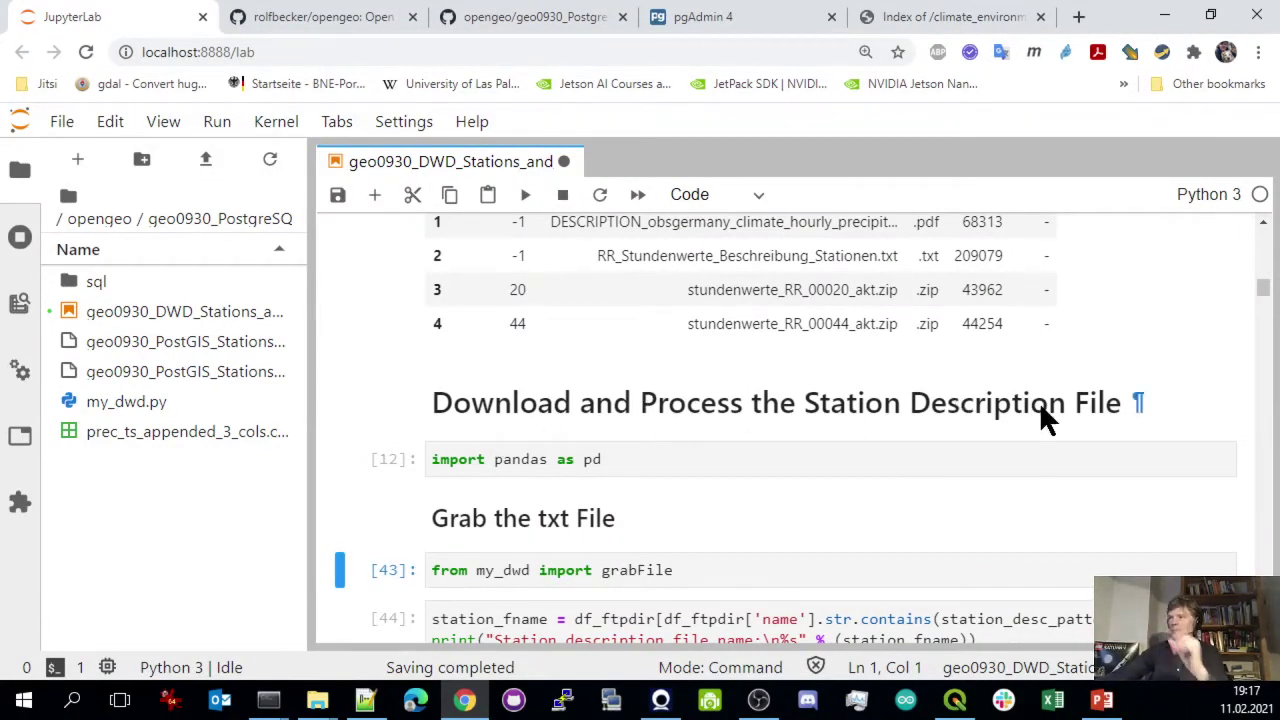
Run the grabFile import cell and the cell that looks up the station description file name in df_ftpdir
{"action": "key", "text": "shift+Return"}
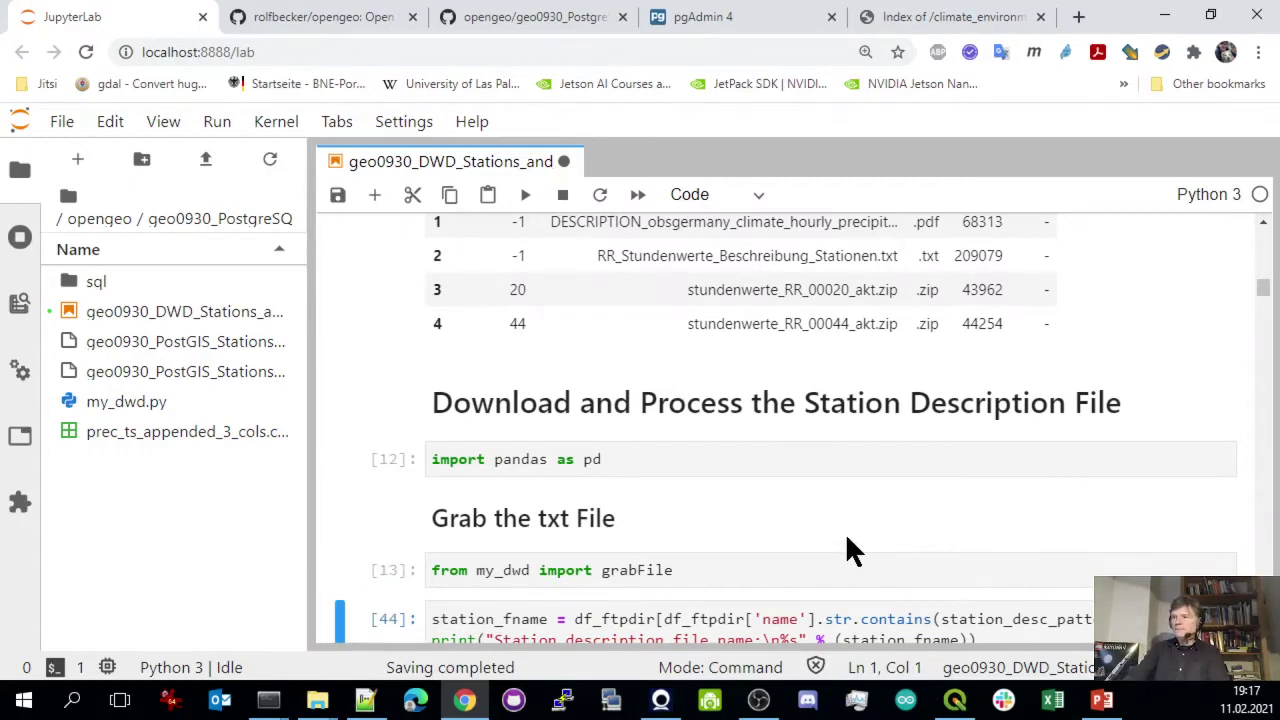
{"action": "key", "text": "shift+Return"}
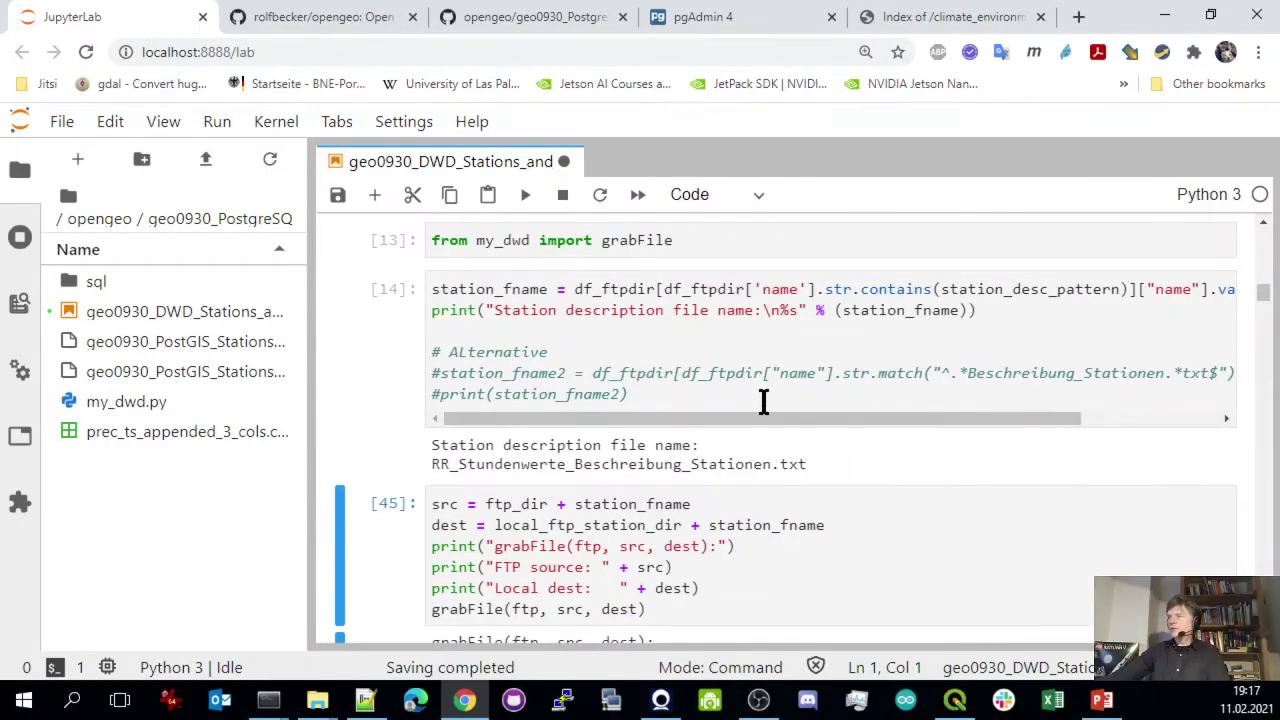
{"action": "left_click_drag", "start_coordinate": [1040, 418], "coordinate": [984, 420]}
{"action": "key", "text": "shift+Return"}
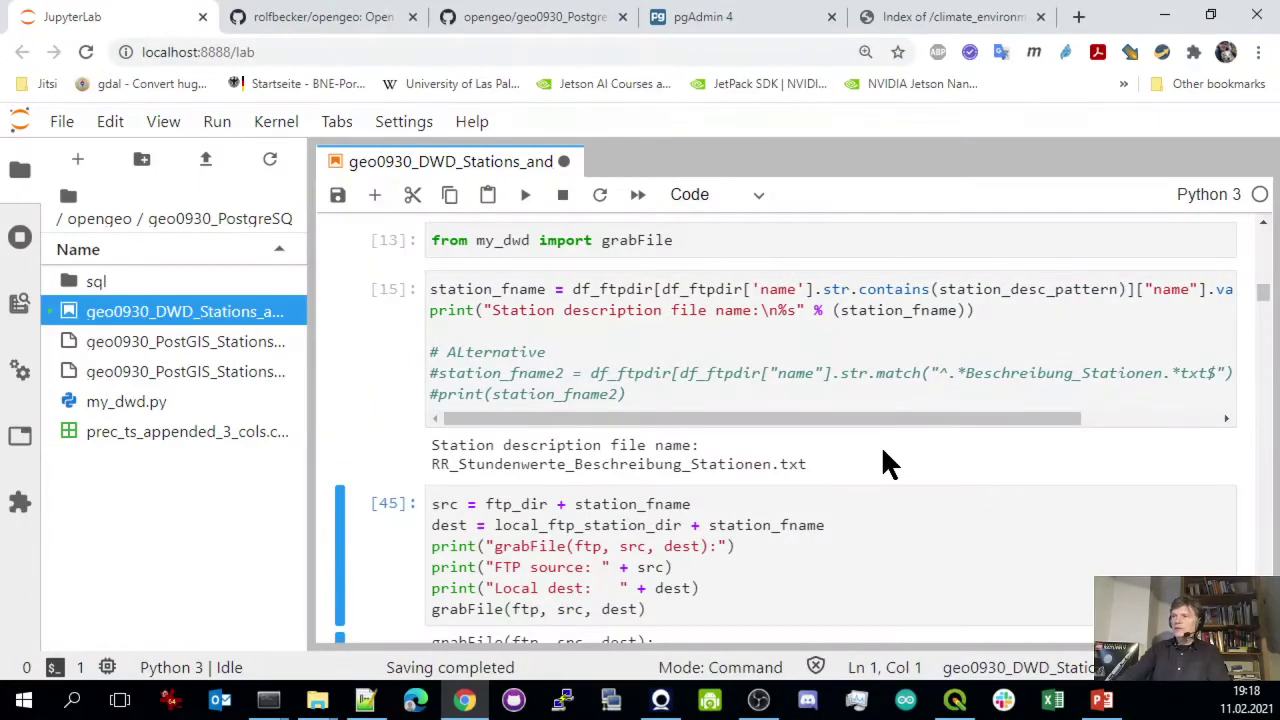
Highlight the printed station description file name and run the grabFile cell that downloads this file from the FTP server
{"action": "left_click_drag", "start_coordinate": [566, 464], "coordinate": [770, 464]}
{"action": "left_click", "coordinate": [806, 462]}
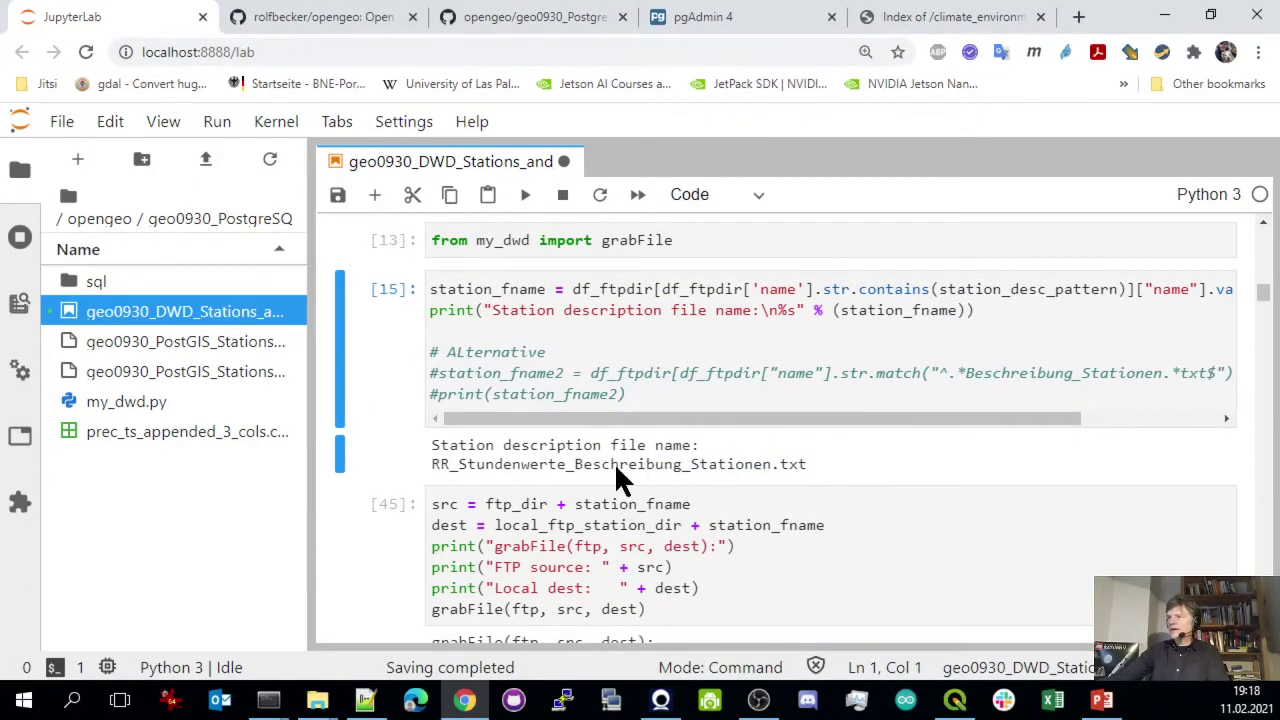
{"action": "left_click_drag", "start_coordinate": [430, 462], "coordinate": [851, 466]}
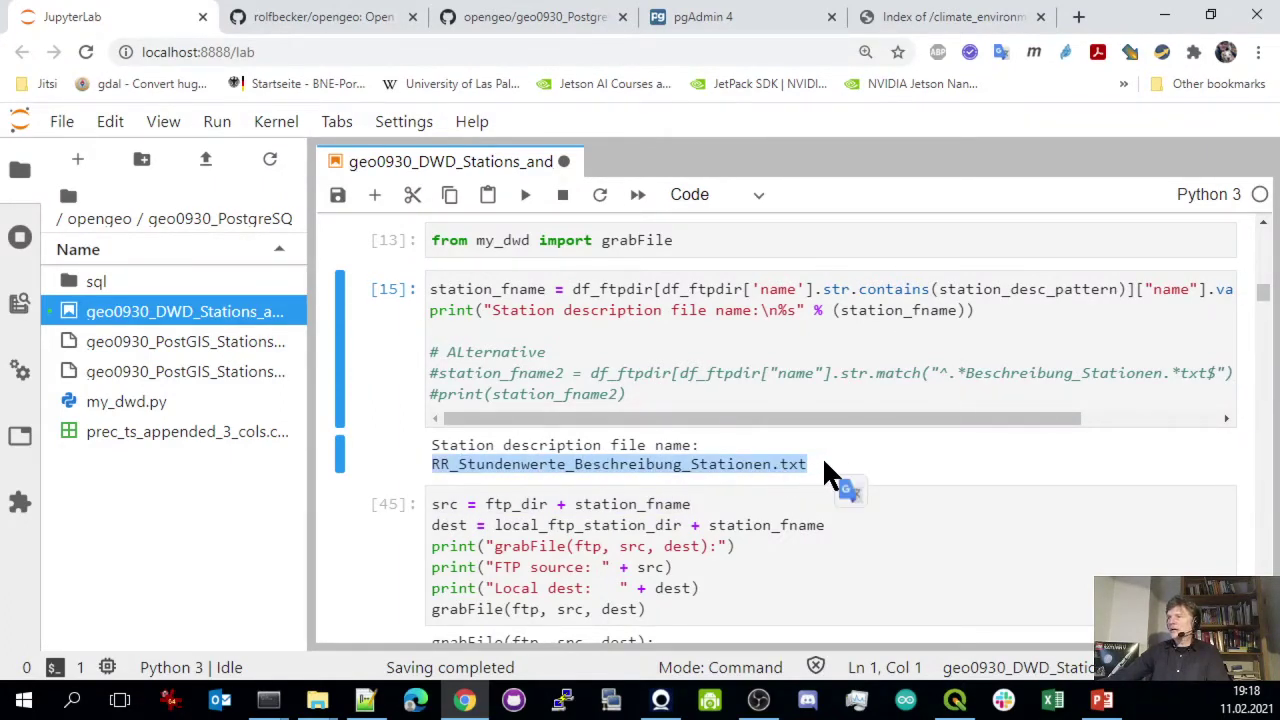
{"action": "left_click", "coordinate": [824, 462]}
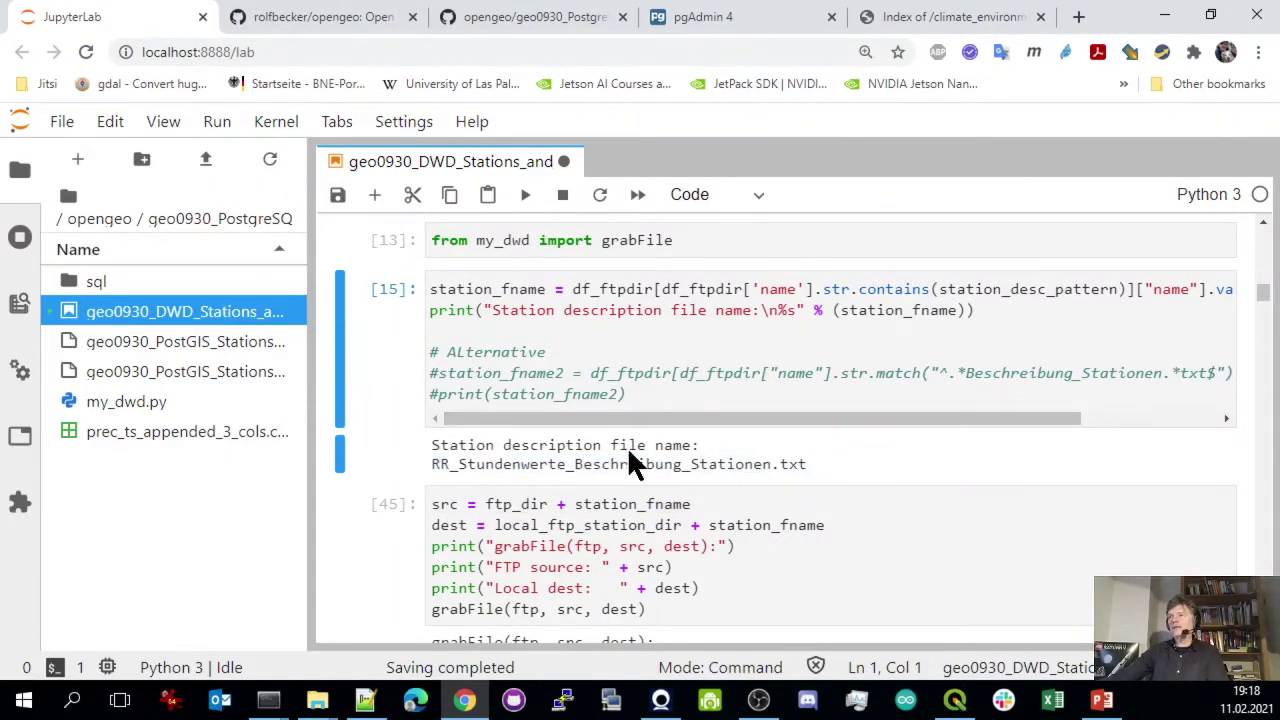
{"action": "left_click", "coordinate": [794, 532]}
{"action": "key", "text": "shift+Return"}
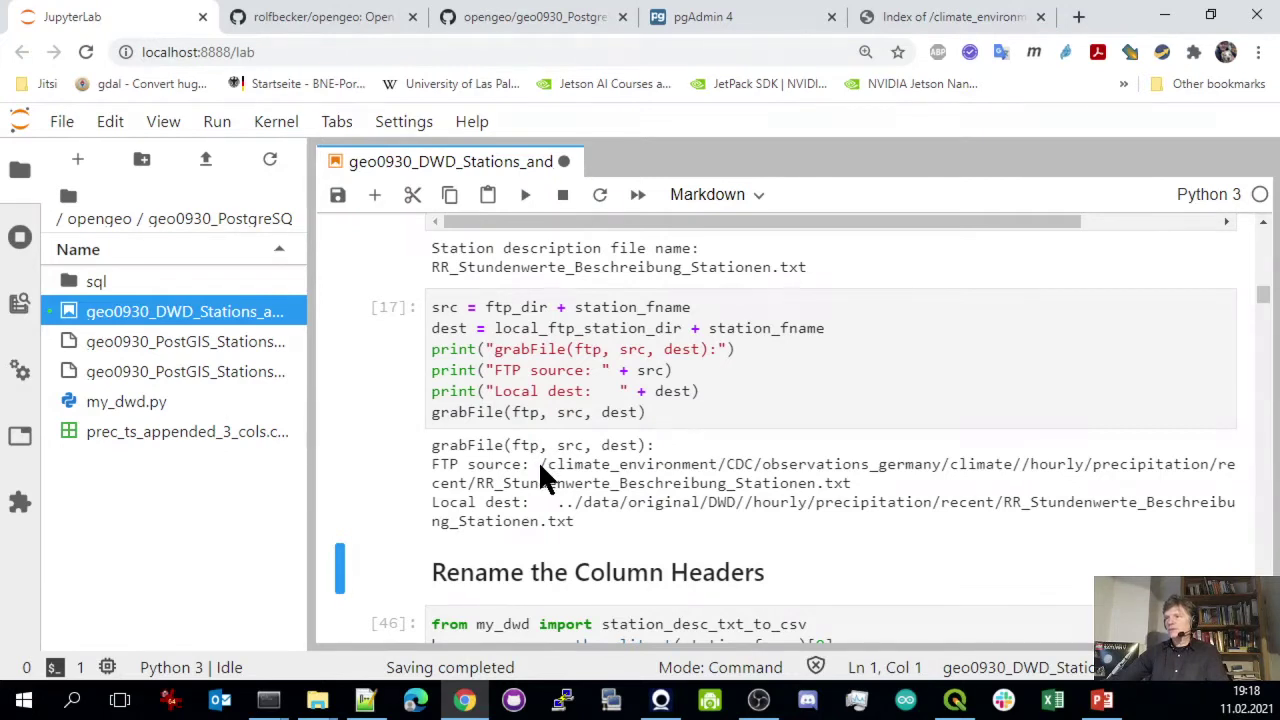
Highlight the FTP source path and the local destination path in the grabFile output
{"action": "left_click_drag", "start_coordinate": [540, 464], "coordinate": [848, 476]}
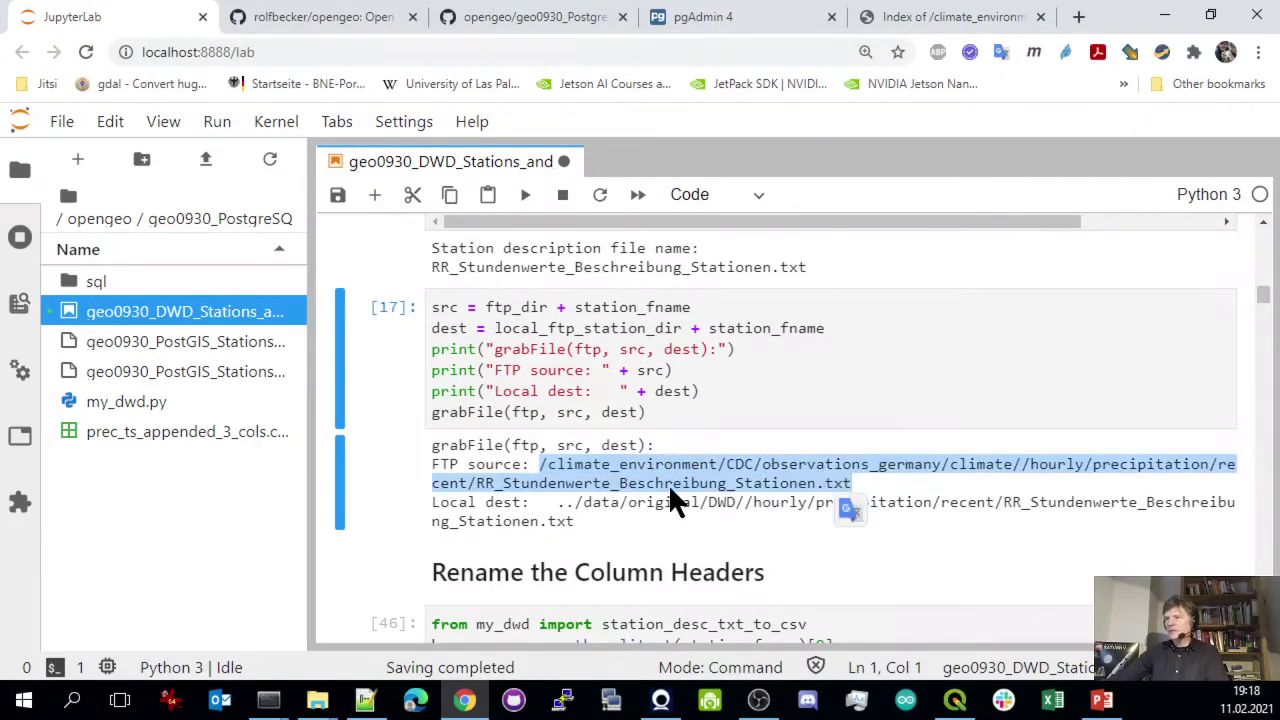
{"action": "left_click", "coordinate": [500, 514]}
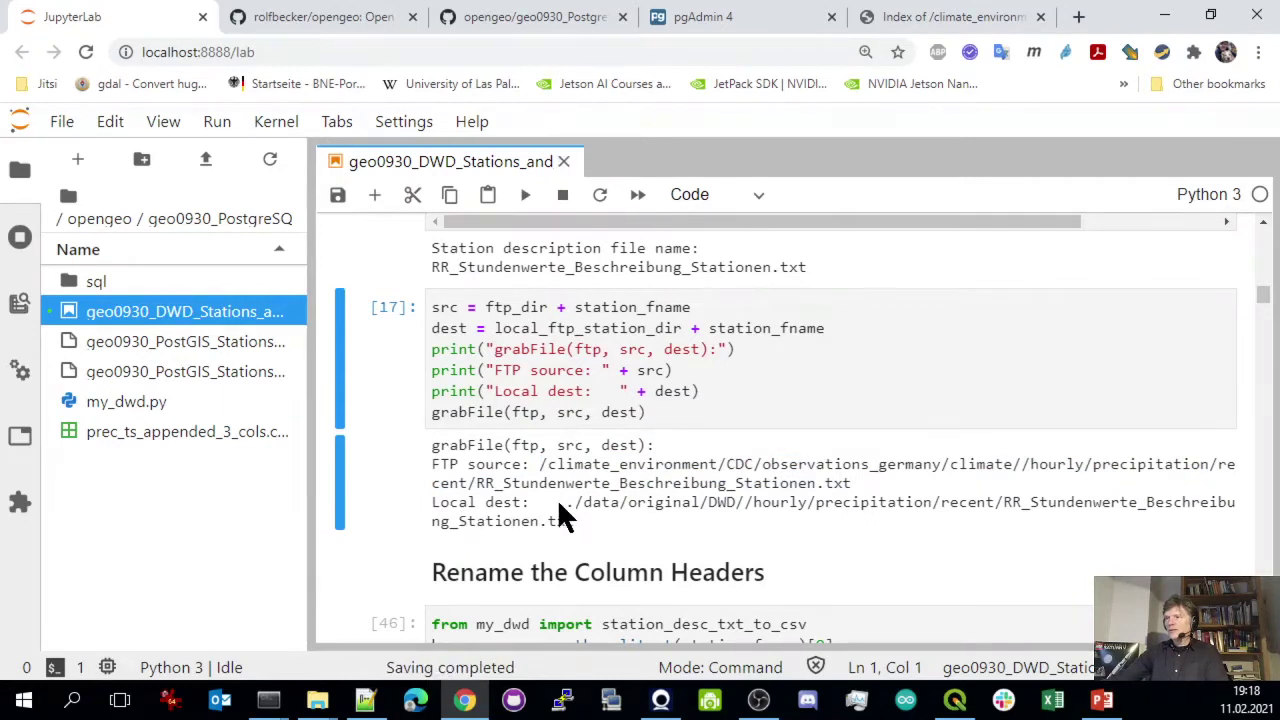
{"action": "left_click_drag", "start_coordinate": [558, 502], "coordinate": [740, 512]}
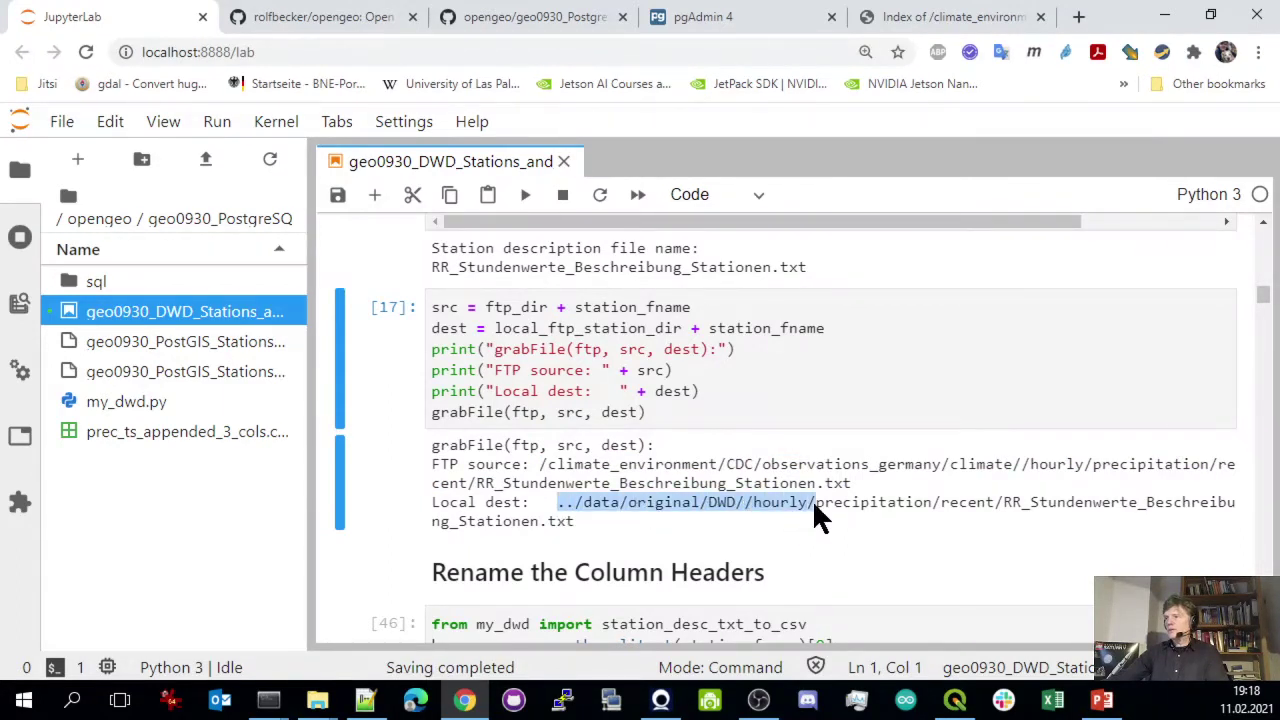
{"action": "left_click_drag", "start_coordinate": [985, 505], "coordinate": [1200, 505]}
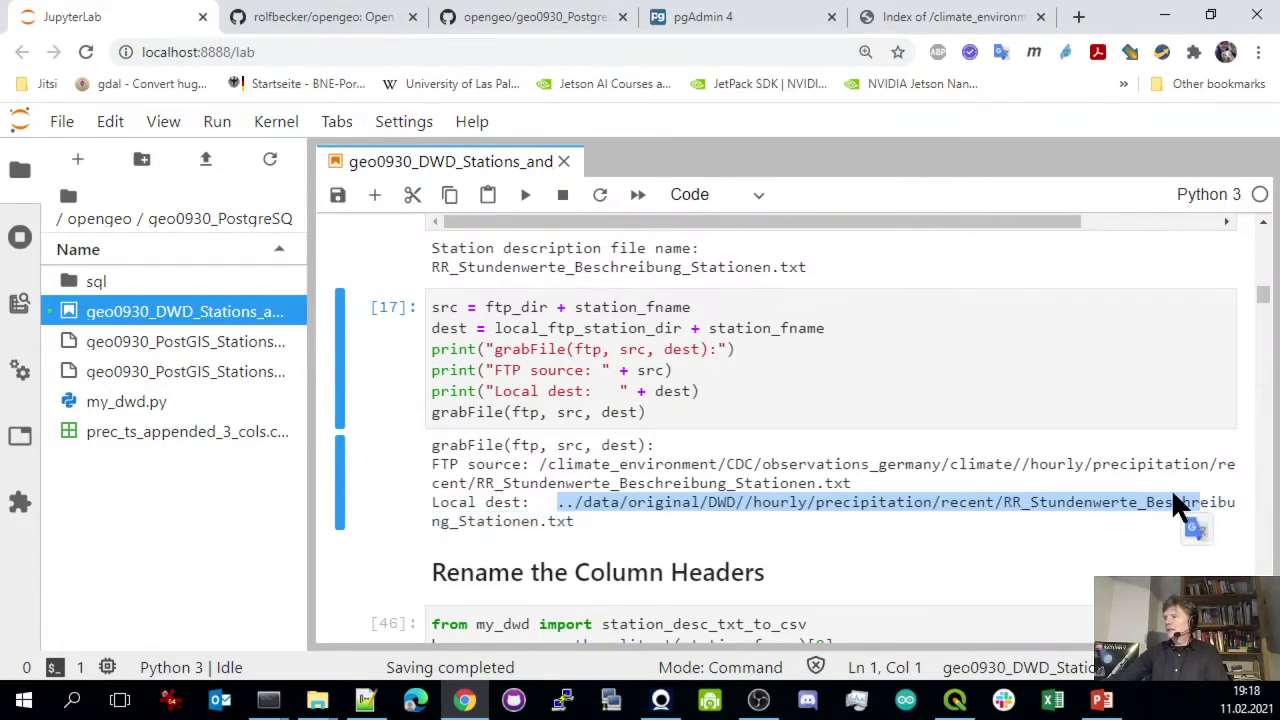
{"action": "left_click", "coordinate": [663, 514]}
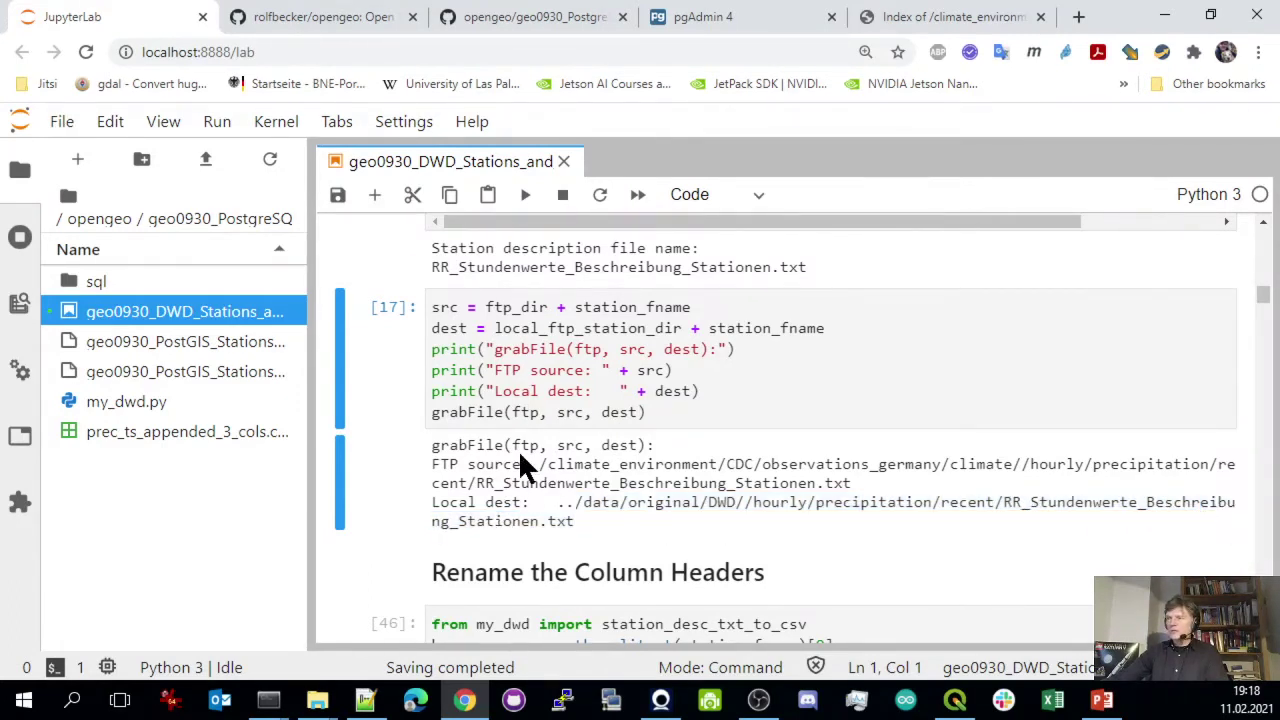
{"action": "scroll", "coordinate": [495, 437], "scroll_direction": "down", "scroll_amount": 1}
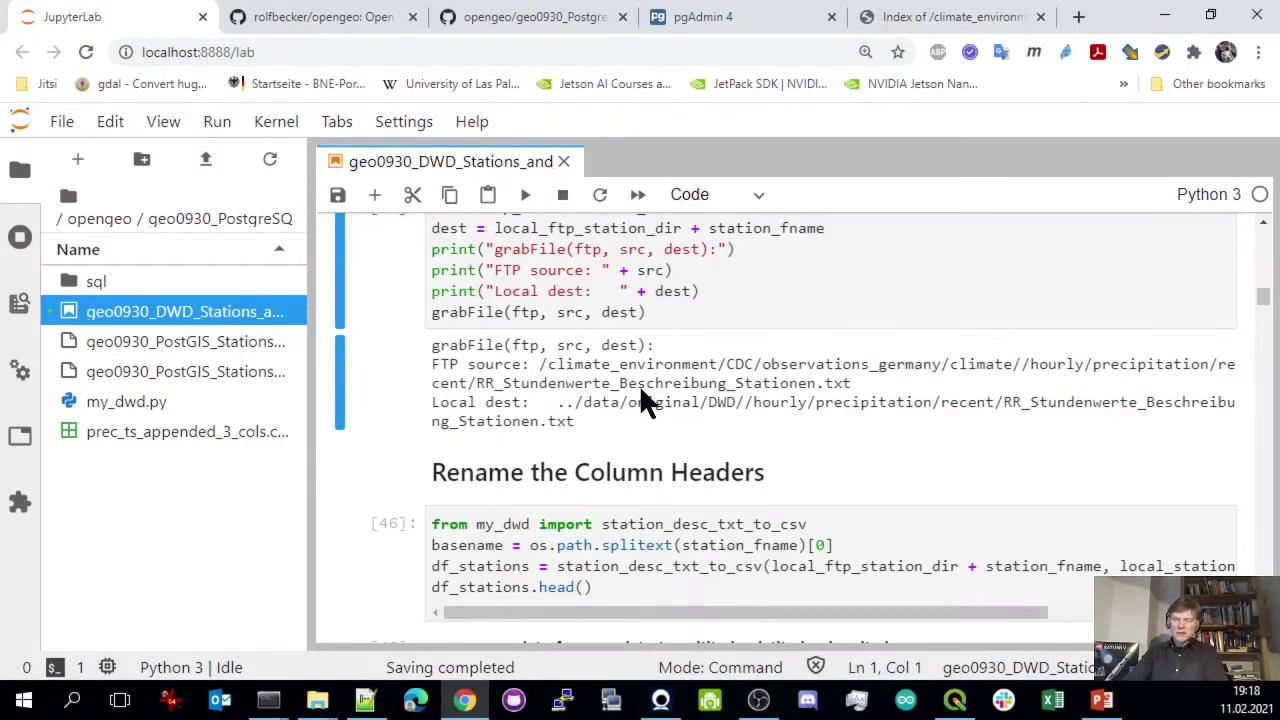
Run the Rename the Column Headers section with station_desc_txt_to_csv and review the df_stations preview and its column headers
{"action": "key", "text": "shift+Return"}
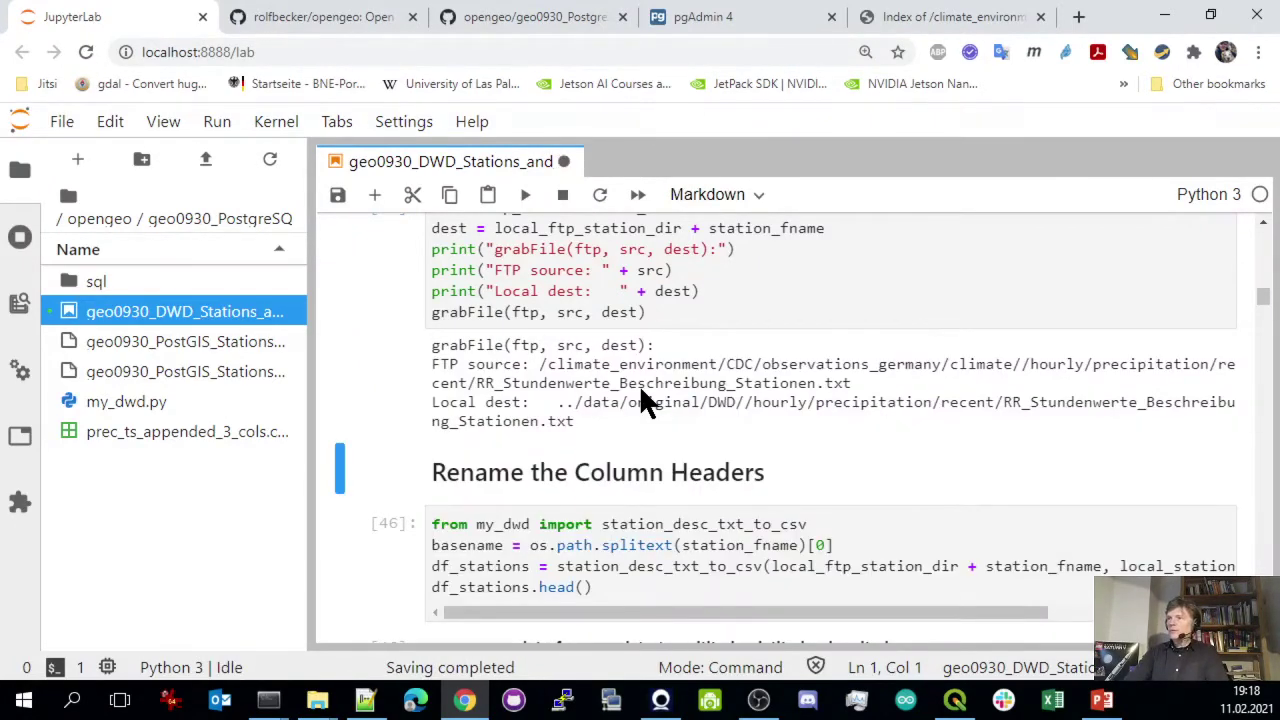
{"action": "key", "text": "shift+Return"}
{"action": "key", "text": "shift+Return"}
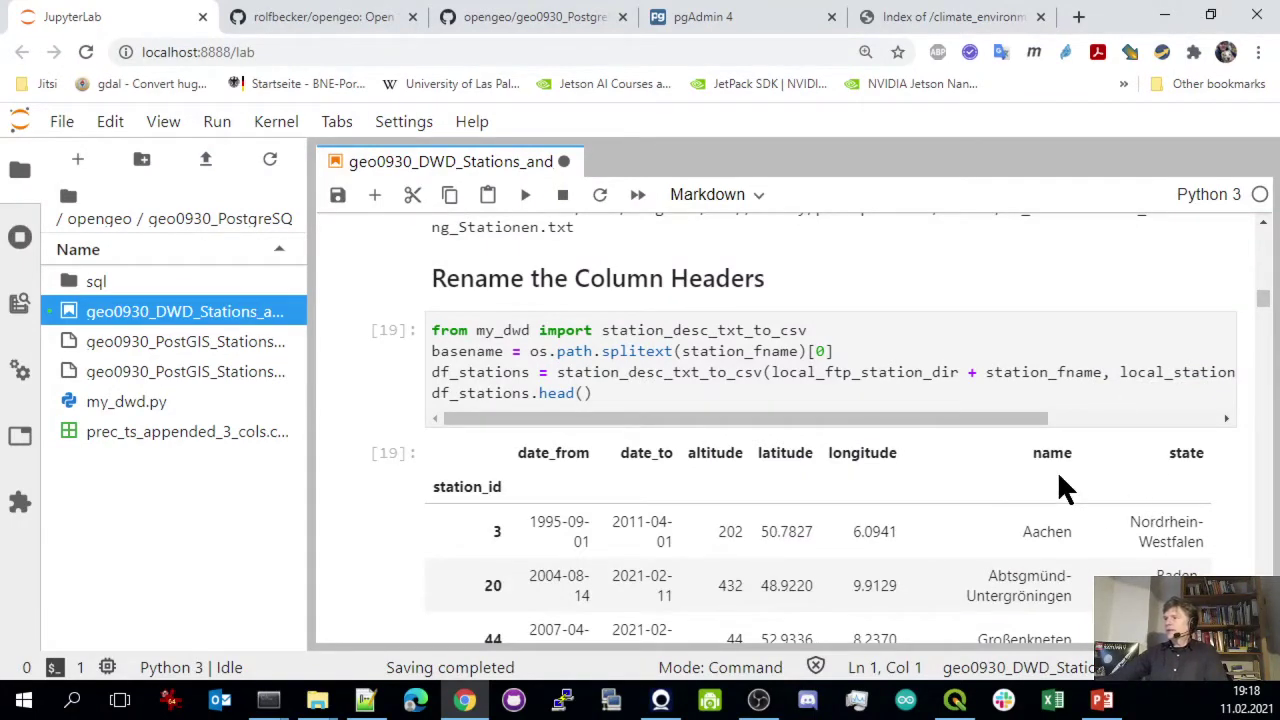
{"action": "scroll", "coordinate": [992, 421], "scroll_direction": "down", "scroll_amount": 3}
{"action": "scroll", "coordinate": [1000, 428], "scroll_direction": "up", "scroll_amount": 3}
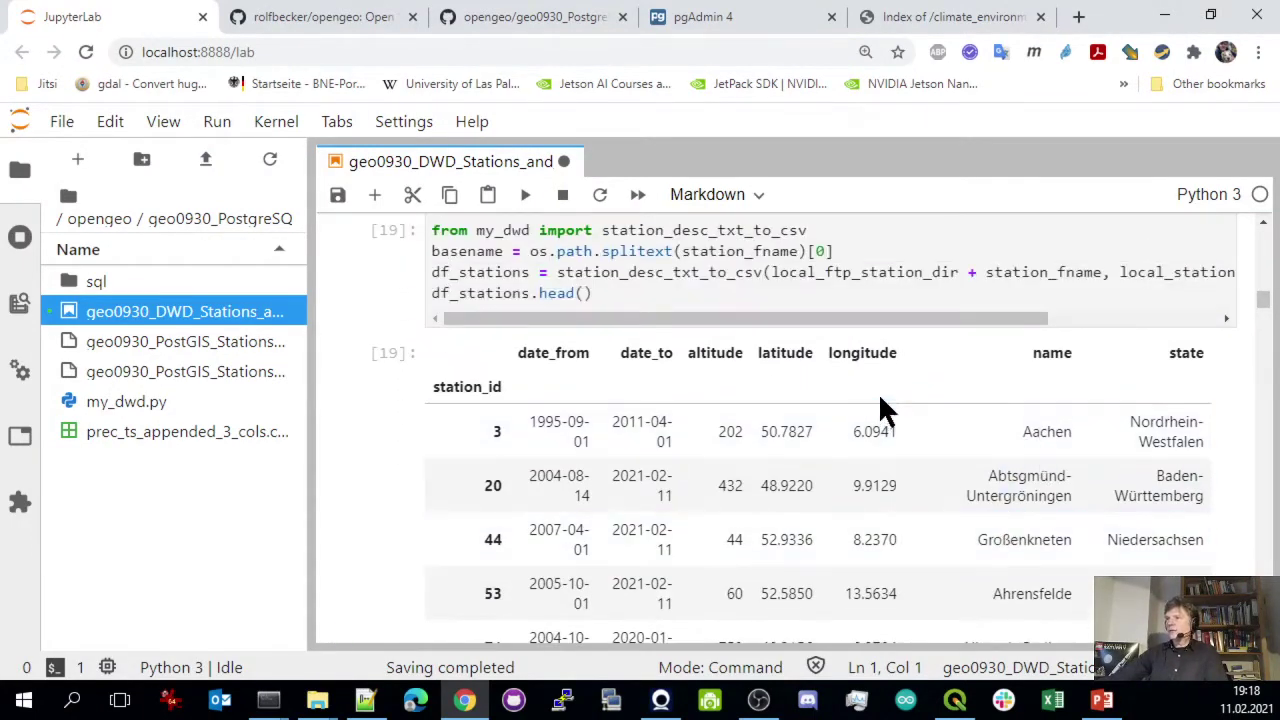
{"action": "scroll", "coordinate": [878, 392], "scroll_direction": "up", "scroll_amount": 1}
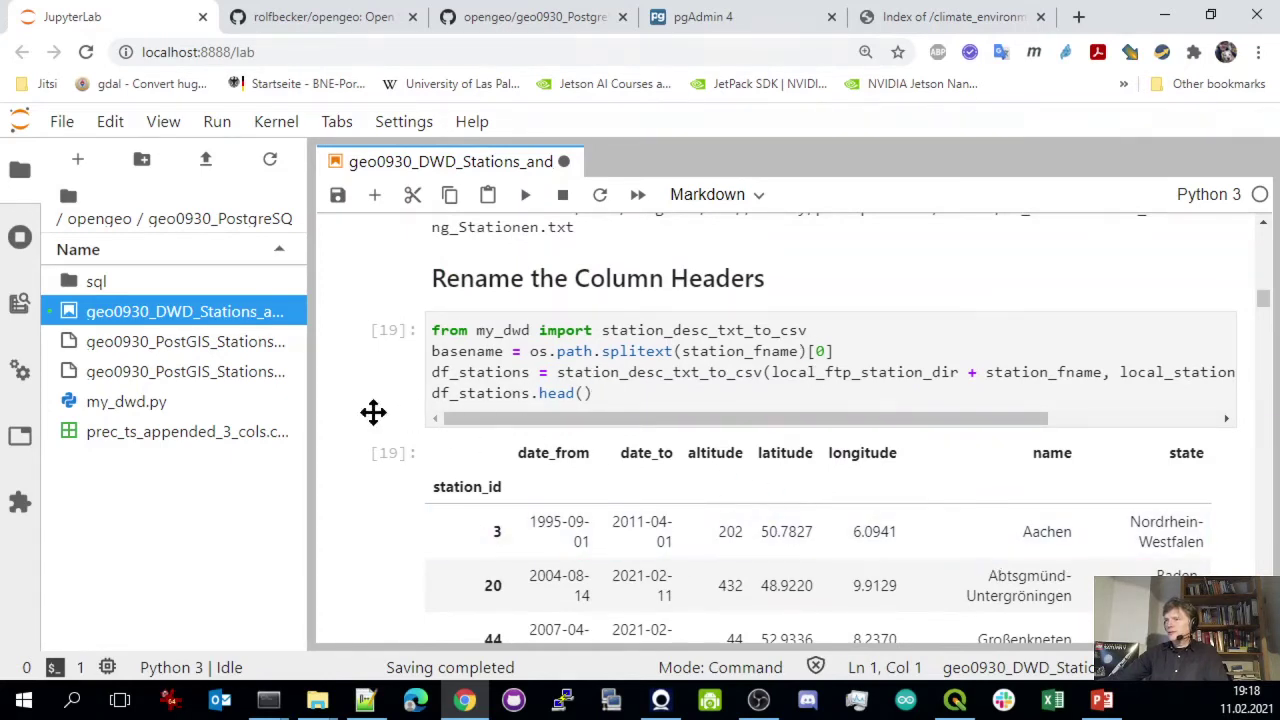
{"action": "scroll", "coordinate": [720, 520], "scroll_direction": "down", "scroll_amount": 2}
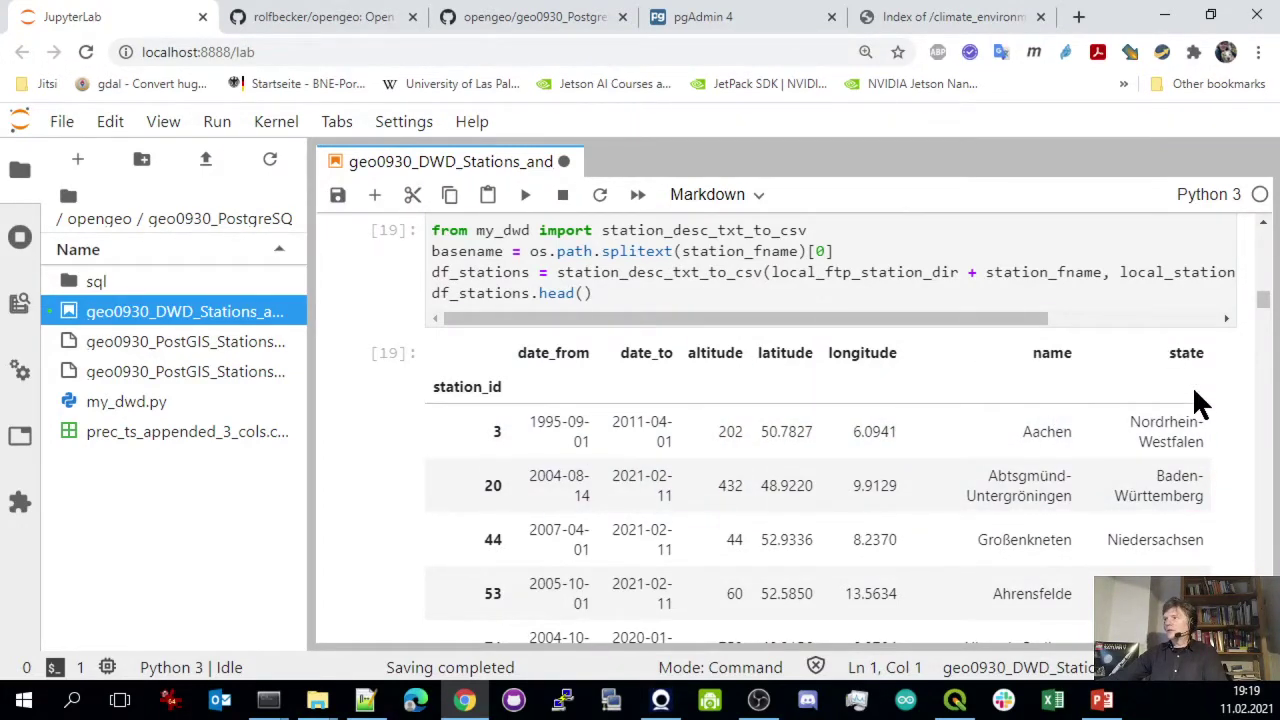
{"action": "scroll", "coordinate": [1074, 418], "scroll_direction": "down", "scroll_amount": 3}
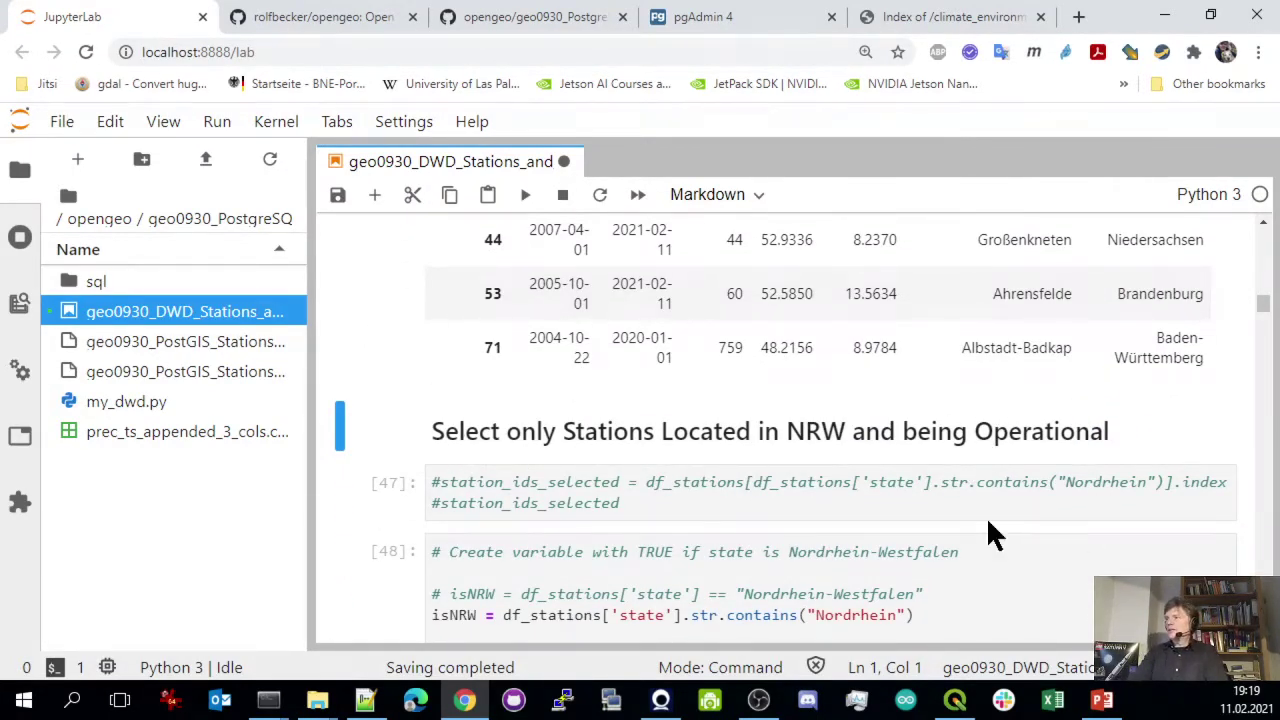
Run the cells under Select only Stations Located in NRW and being Operational to build dfNRW
{"action": "key", "text": "Down"}
{"action": "key", "text": "shift+Return"}
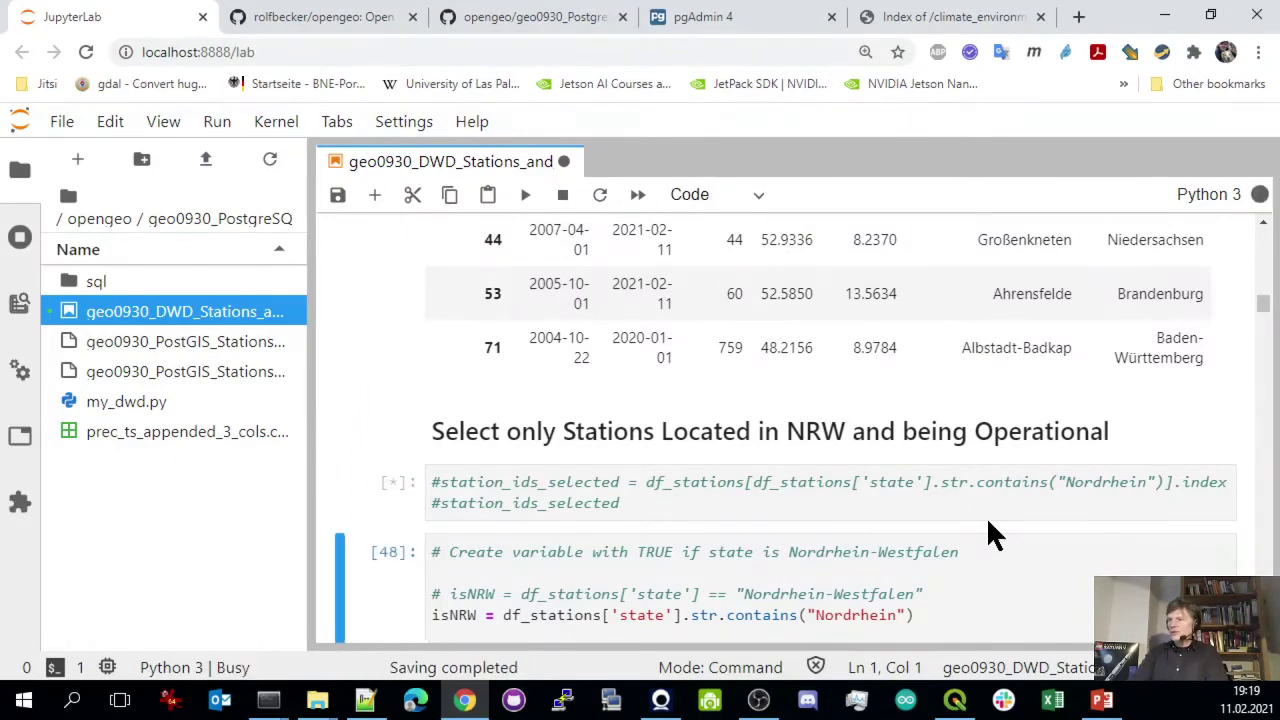
{"action": "key", "text": "Down"}
{"action": "key", "text": "Down"}
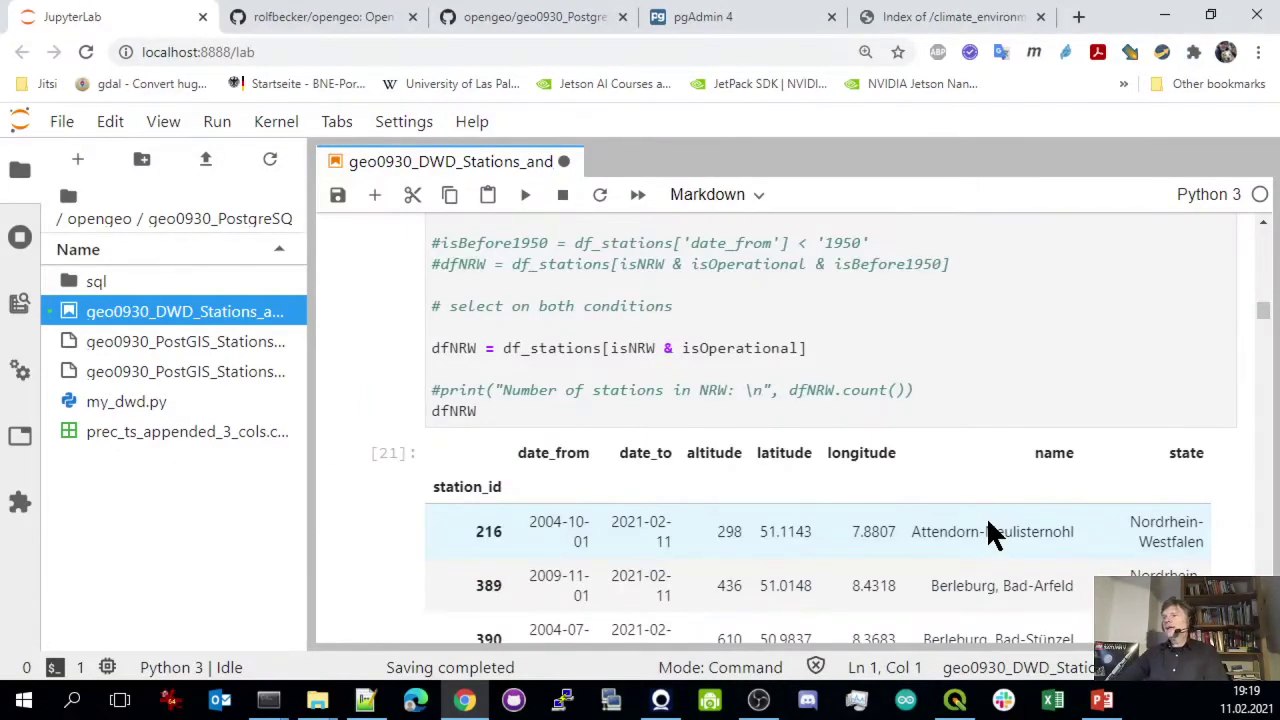
Examine the isNRW condition, highlighting 'state' and the variable name, and compare it with the state column of df_stations
{"action": "scroll", "coordinate": [986, 531], "scroll_direction": "up", "scroll_amount": 2}
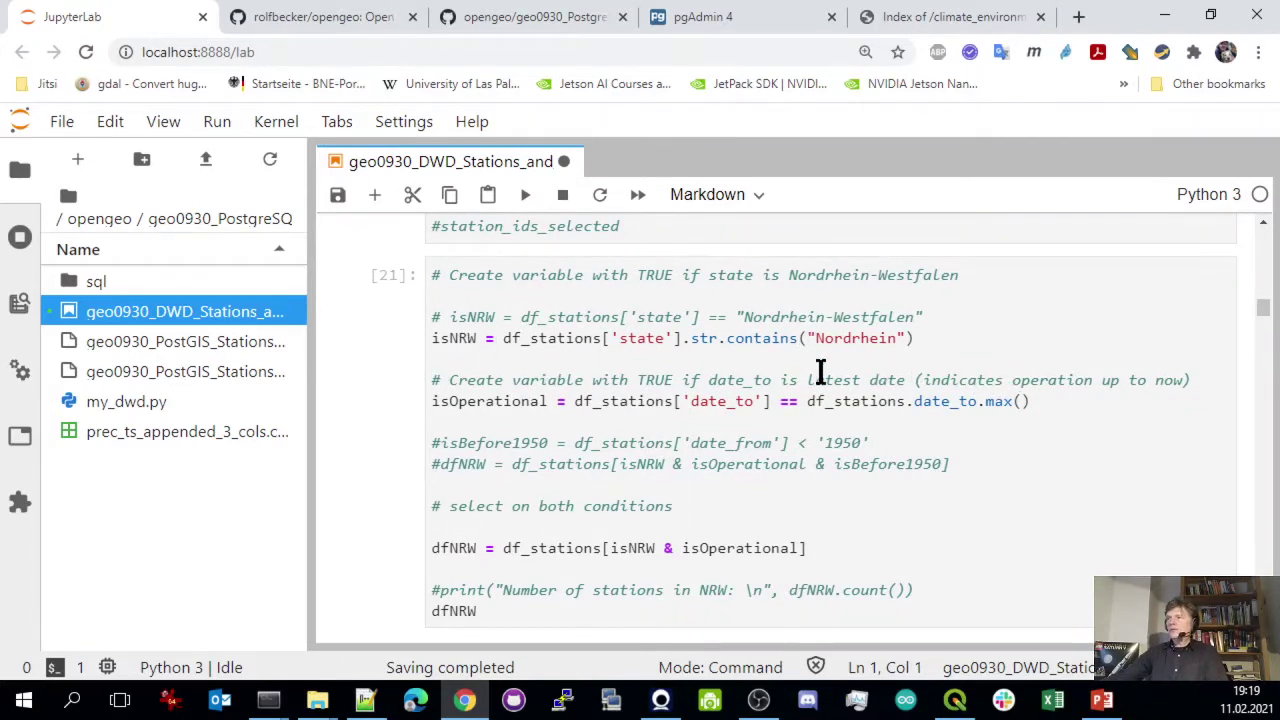
{"action": "scroll", "coordinate": [826, 375], "scroll_direction": "up", "scroll_amount": 1}
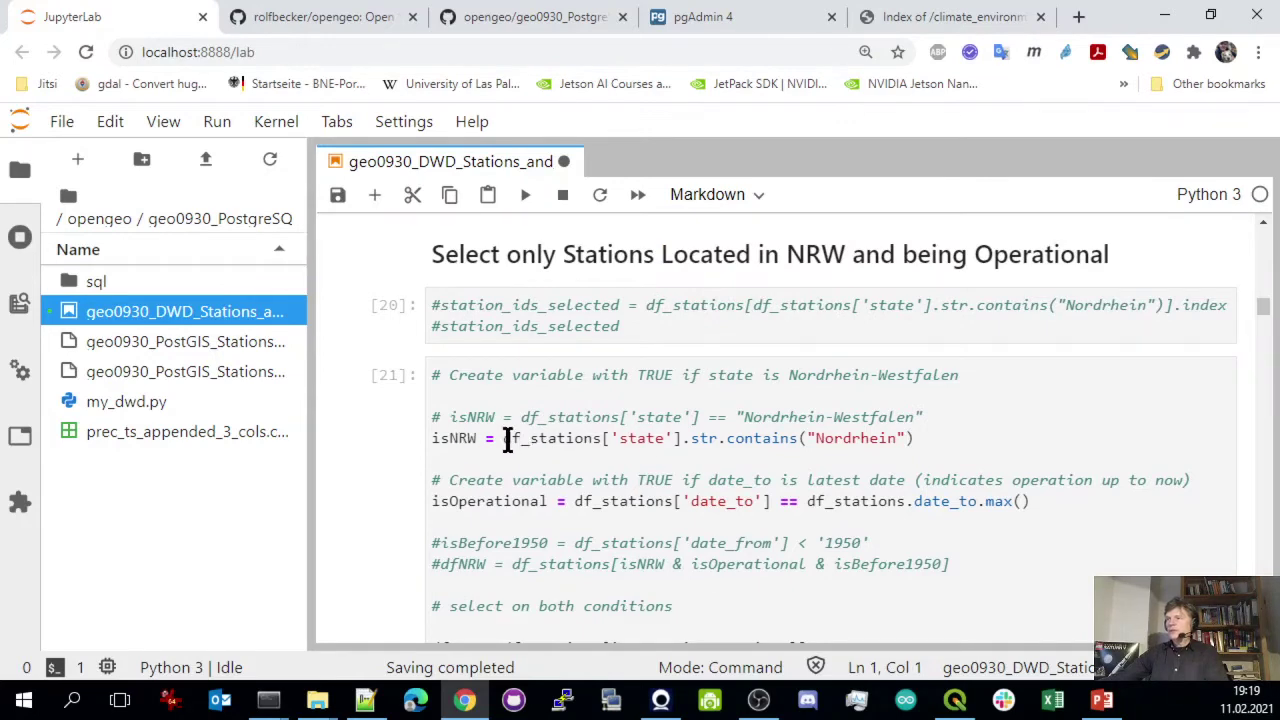
{"action": "left_click", "coordinate": [612, 438]}
{"action": "left_click", "coordinate": [683, 437], "text": "shift"}
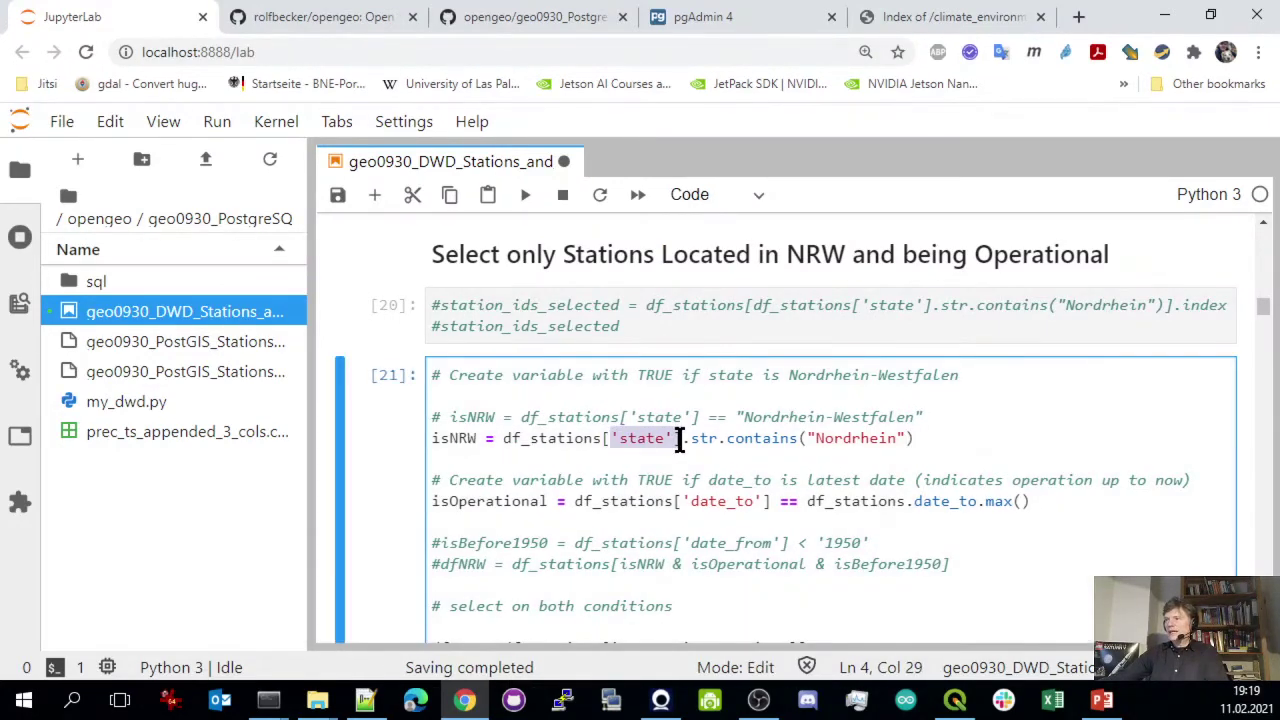
{"action": "left_click", "coordinate": [706, 437]}
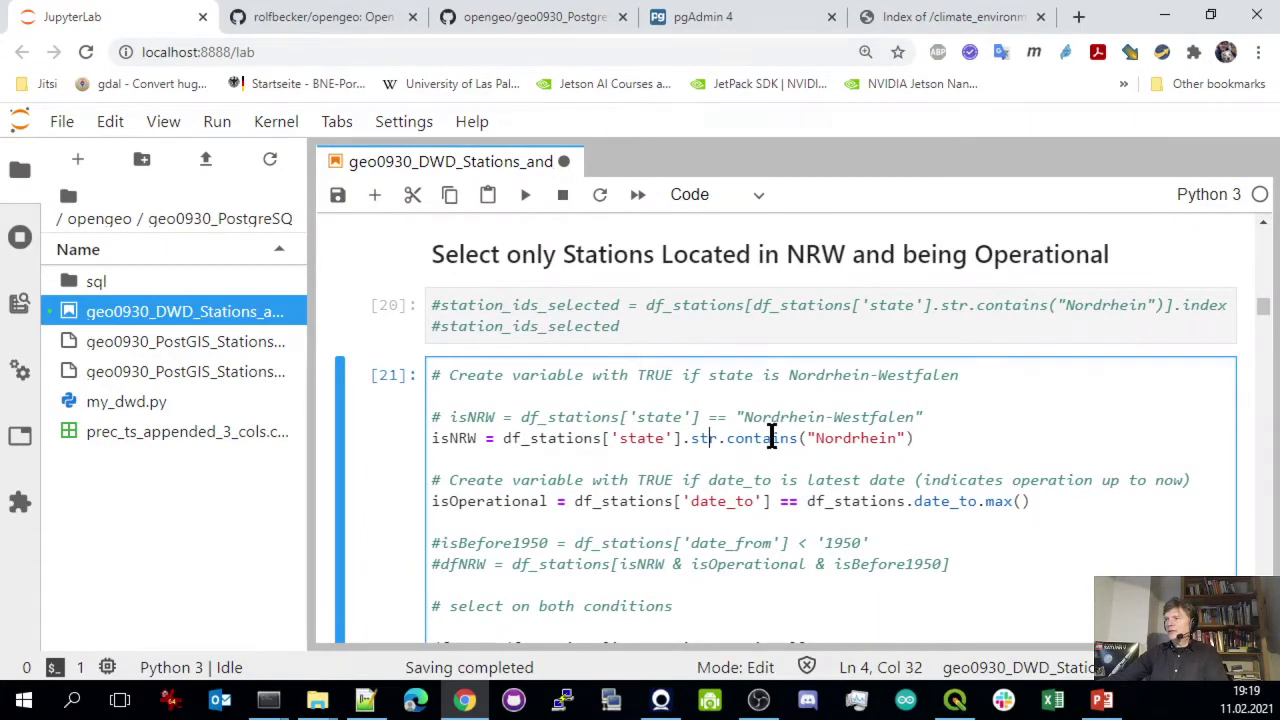
{"action": "scroll", "coordinate": [935, 438], "scroll_direction": "up", "scroll_amount": 5}
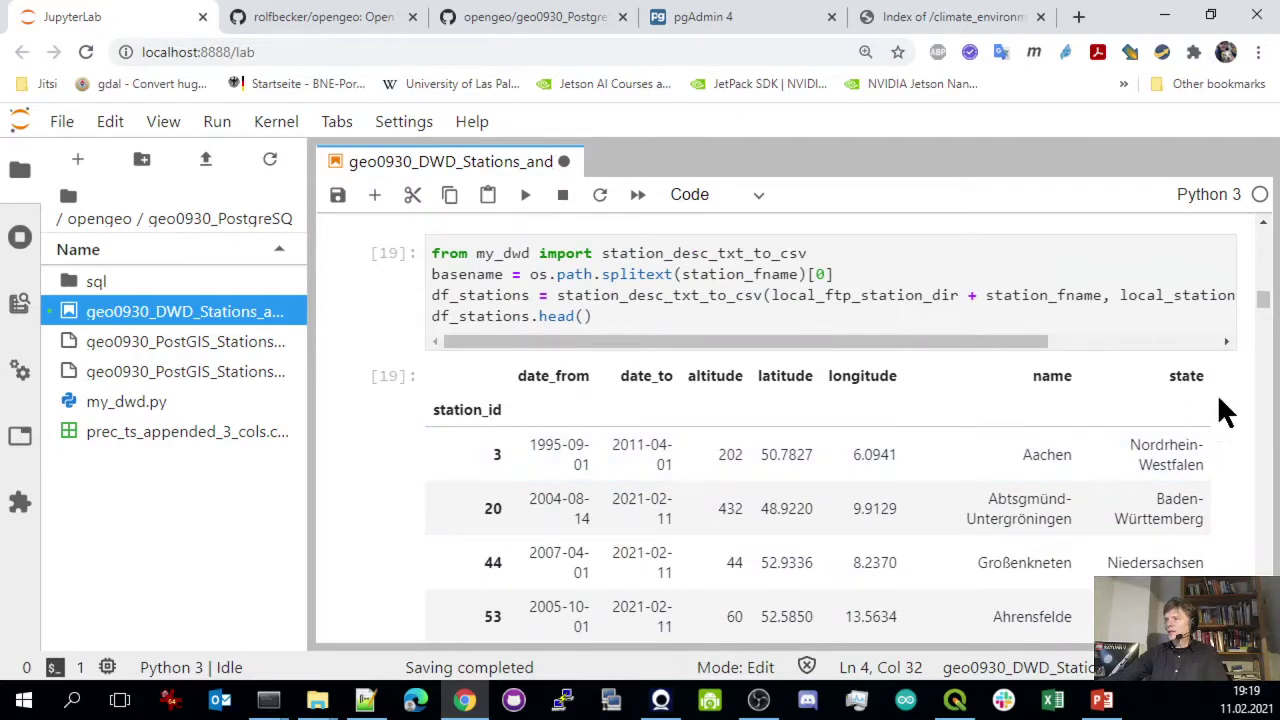
{"action": "scroll", "coordinate": [1095, 455], "scroll_direction": "down", "scroll_amount": 5}
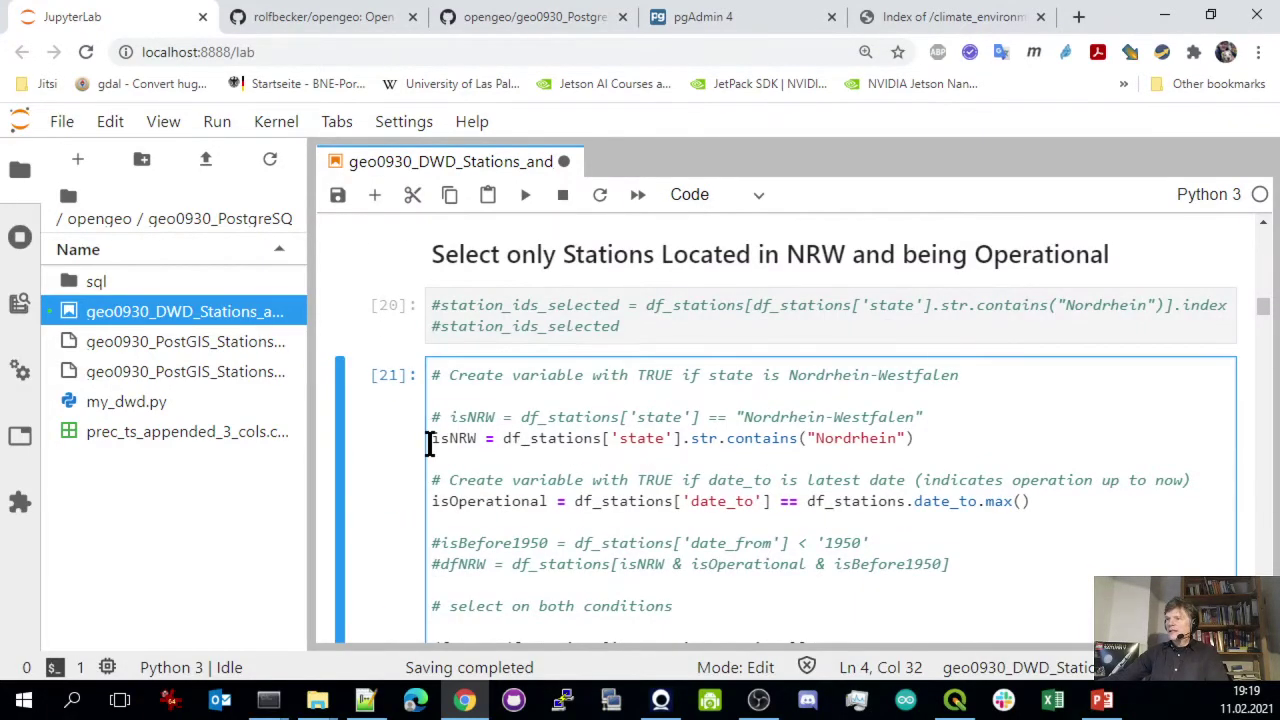
{"action": "left_click_drag", "start_coordinate": [430, 440], "coordinate": [476, 440]}
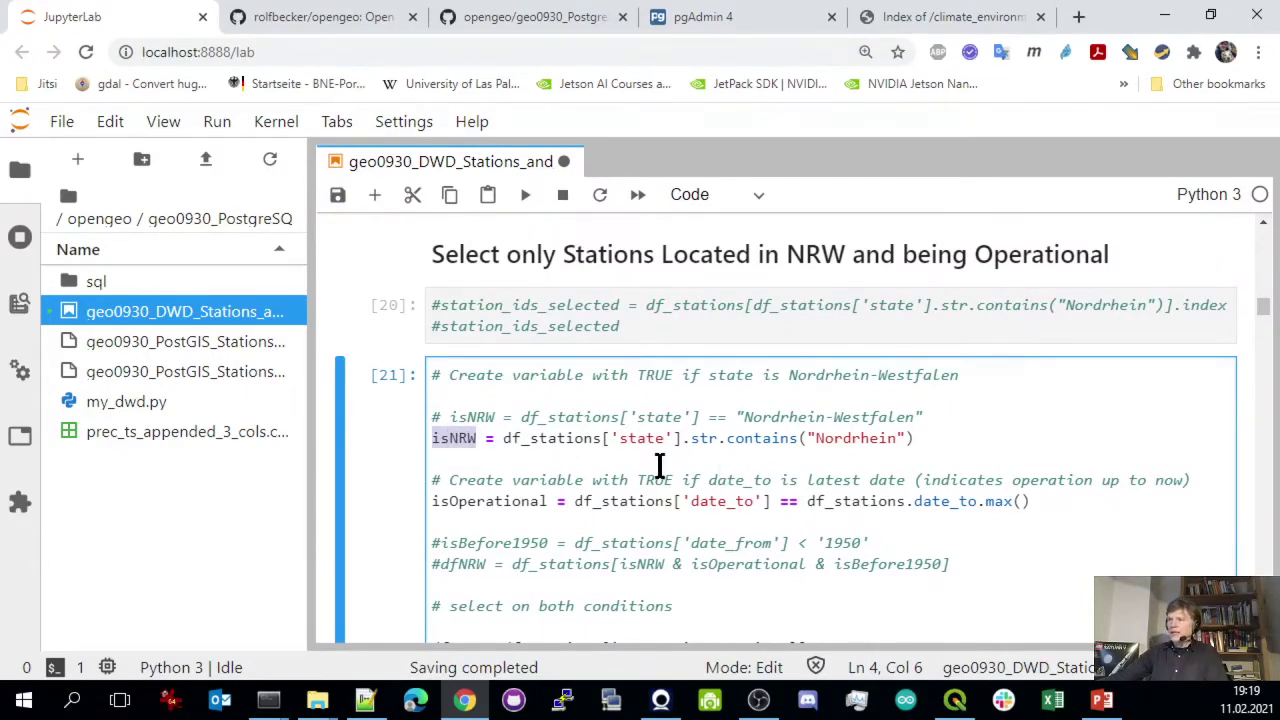
{"action": "left_click", "coordinate": [442, 440]}
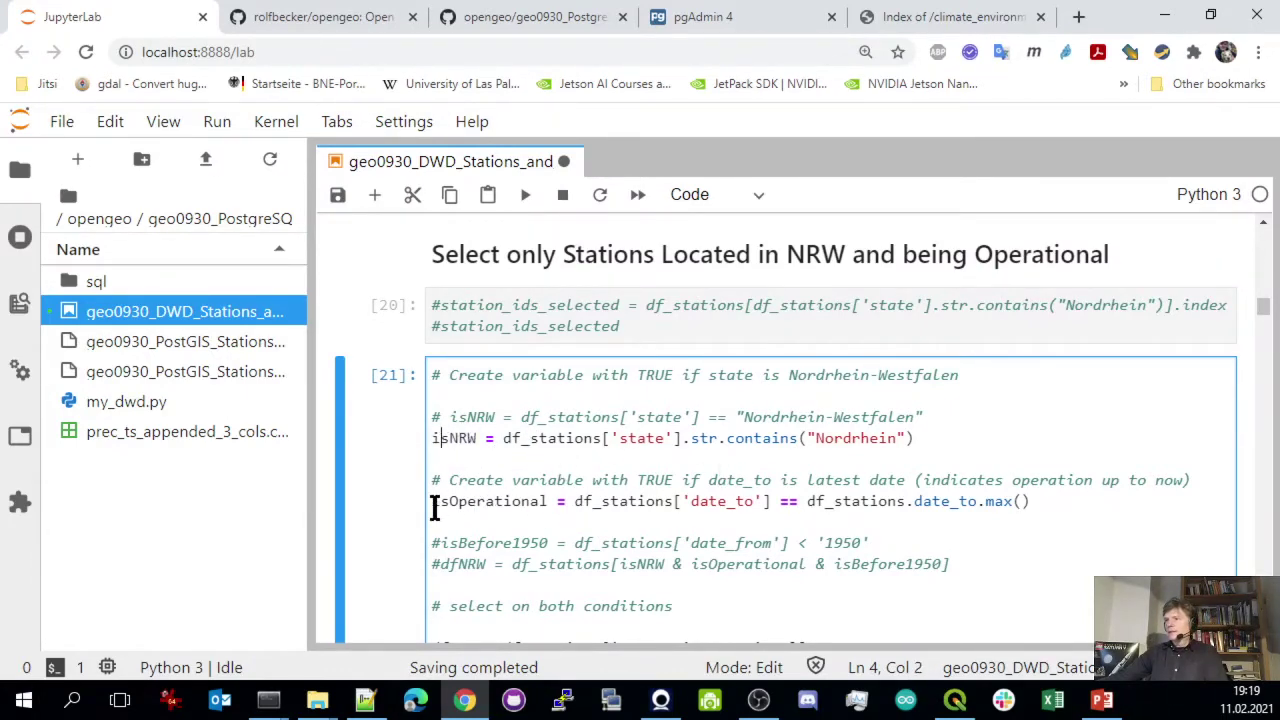
{"action": "left_click", "coordinate": [434, 442]}
{"action": "left_click_drag", "start_coordinate": [434, 442], "coordinate": [478, 448]}
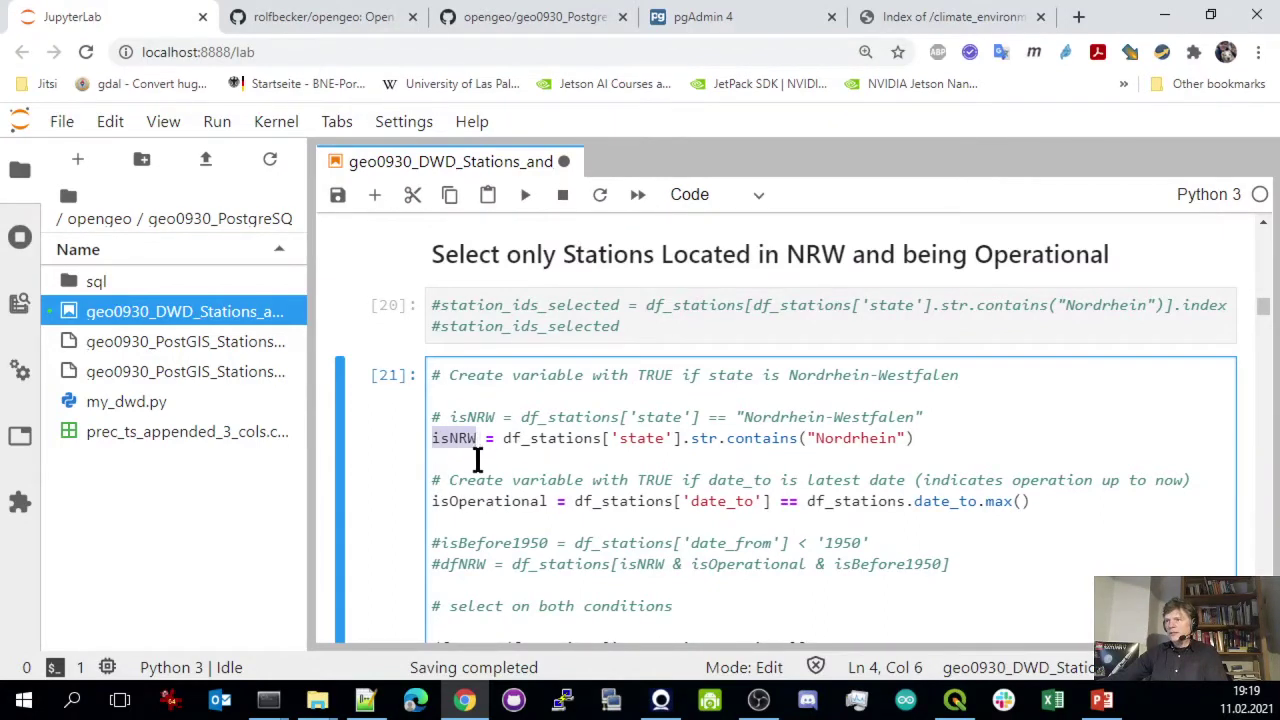
Highlight isOperational and its 'date_to' column, compare them with the station table's dates, and rerun the dfNRW selection cell
{"action": "left_click_drag", "start_coordinate": [434, 502], "coordinate": [549, 502]}
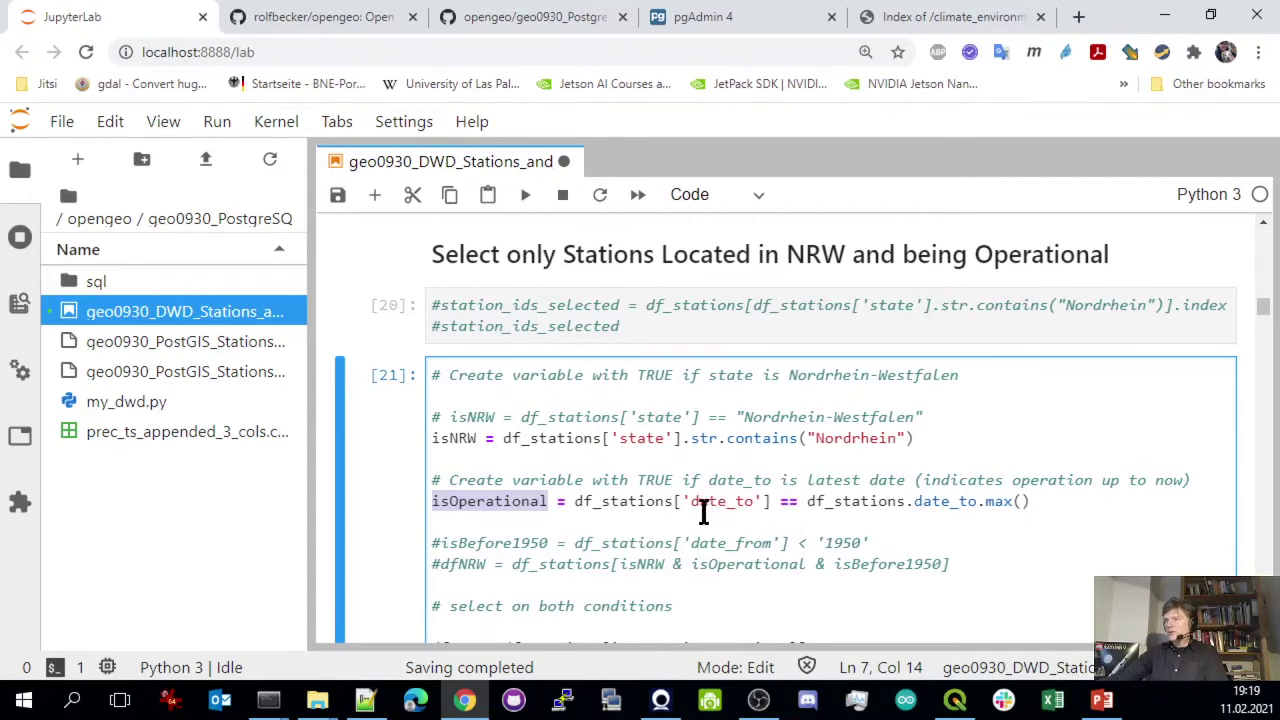
{"action": "left_click_drag", "start_coordinate": [676, 502], "coordinate": [767, 502]}
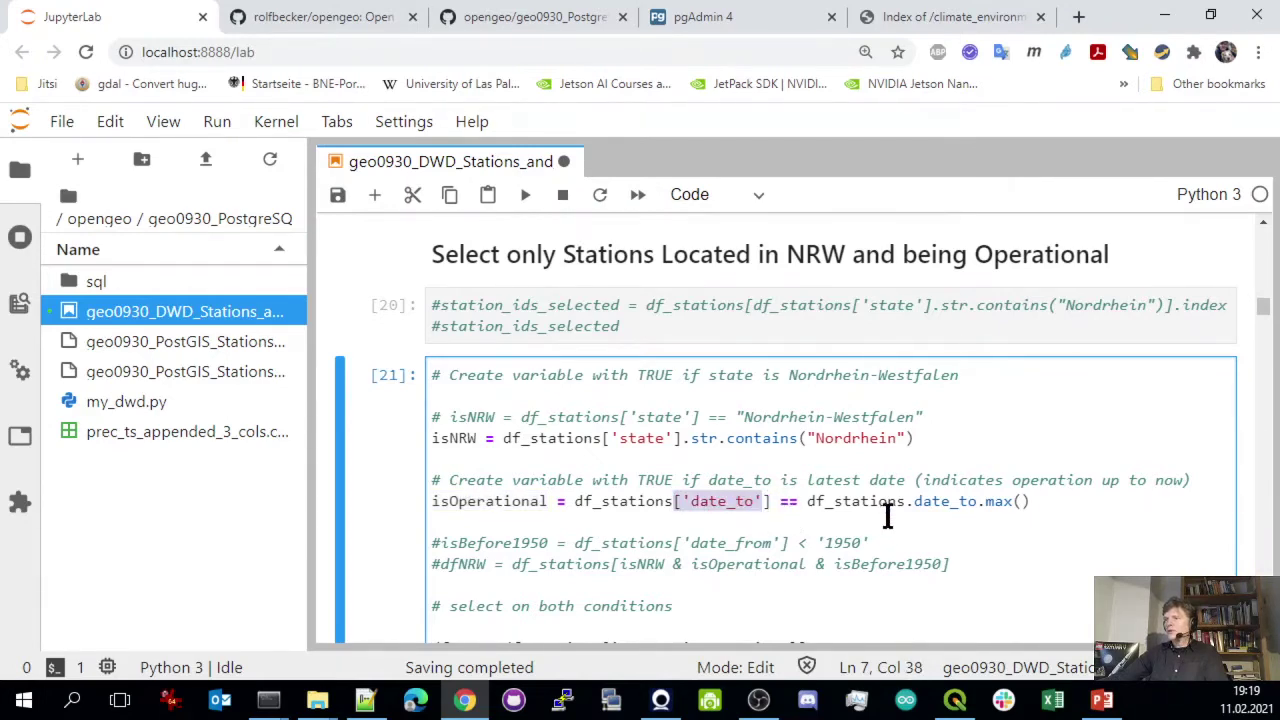
{"action": "scroll", "coordinate": [934, 513], "scroll_direction": "up", "scroll_amount": 5}
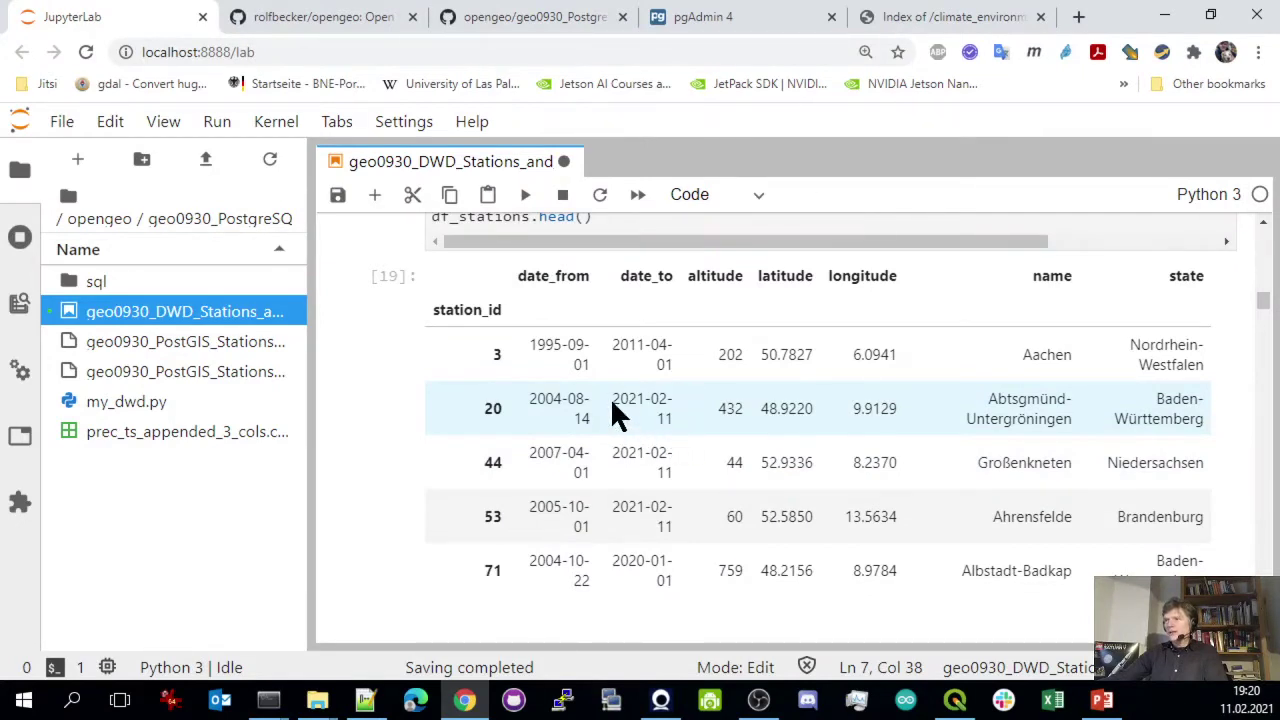
{"action": "scroll", "coordinate": [842, 444], "scroll_direction": "down", "scroll_amount": 7}
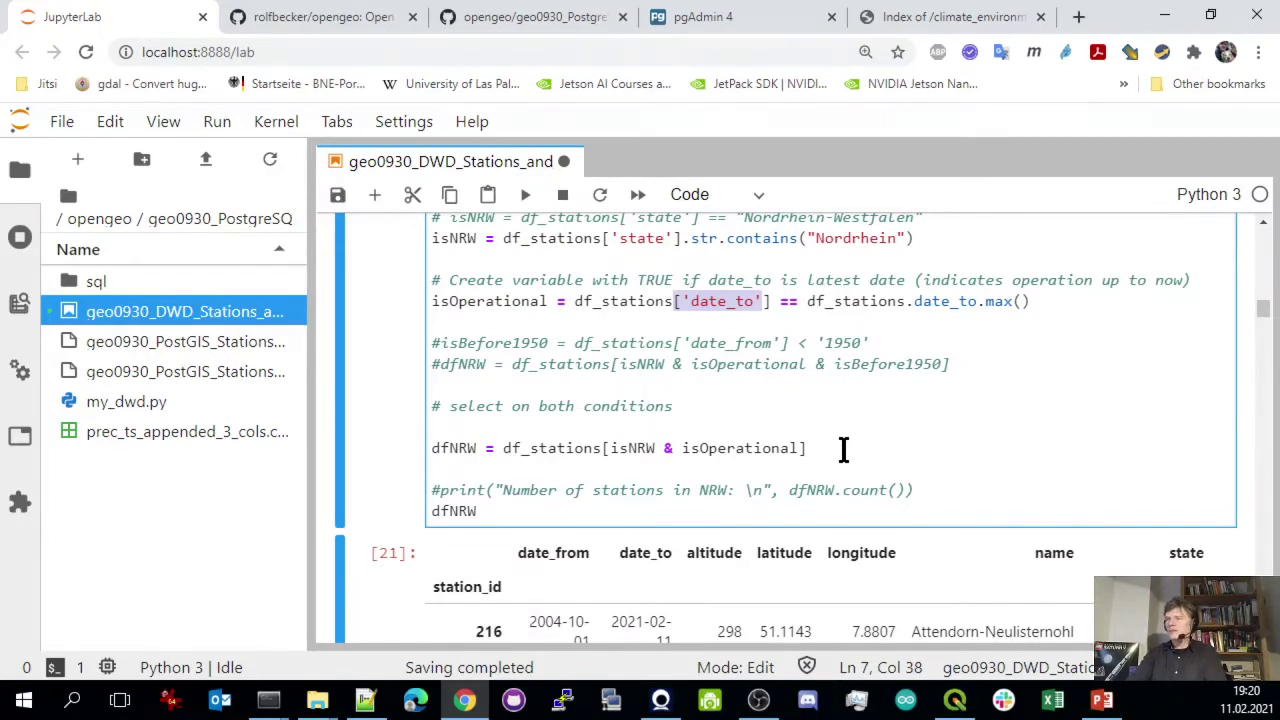
{"action": "key", "text": "shift+Return"}
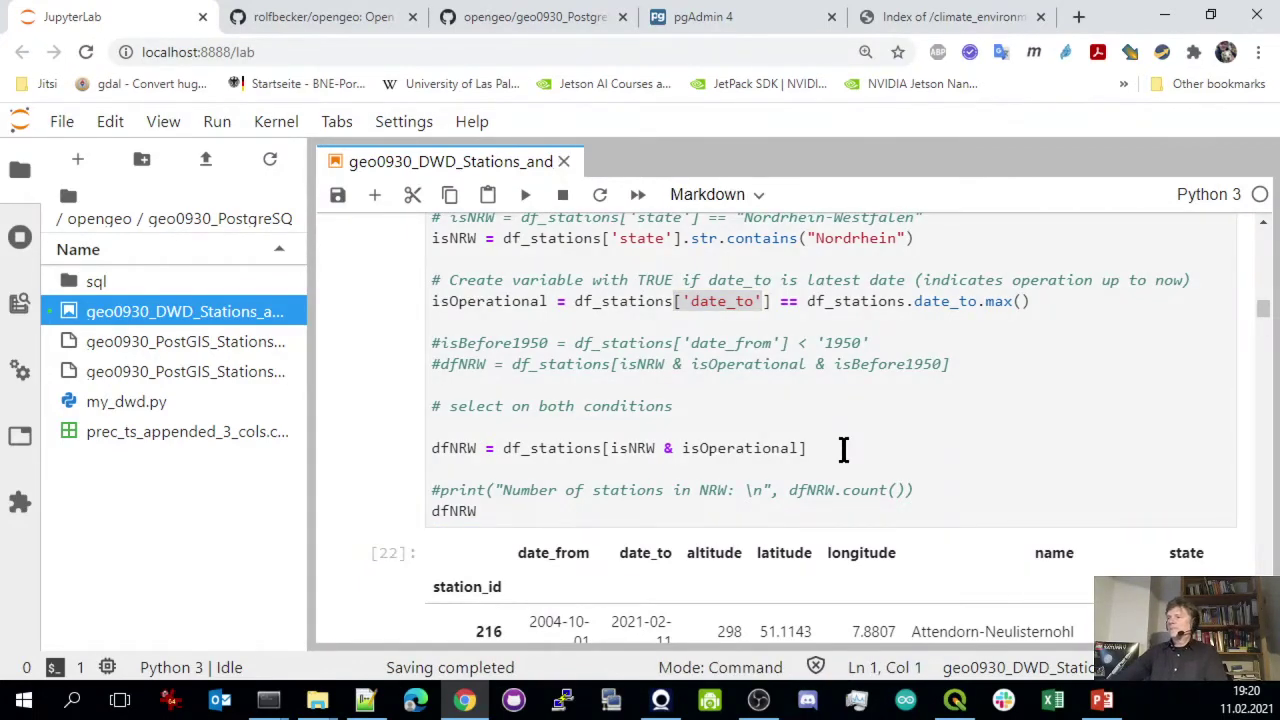
Review the dfNRW result table, checking its row and column count and the listed station entries
{"action": "scroll", "coordinate": [777, 350], "scroll_direction": "down", "scroll_amount": 5}
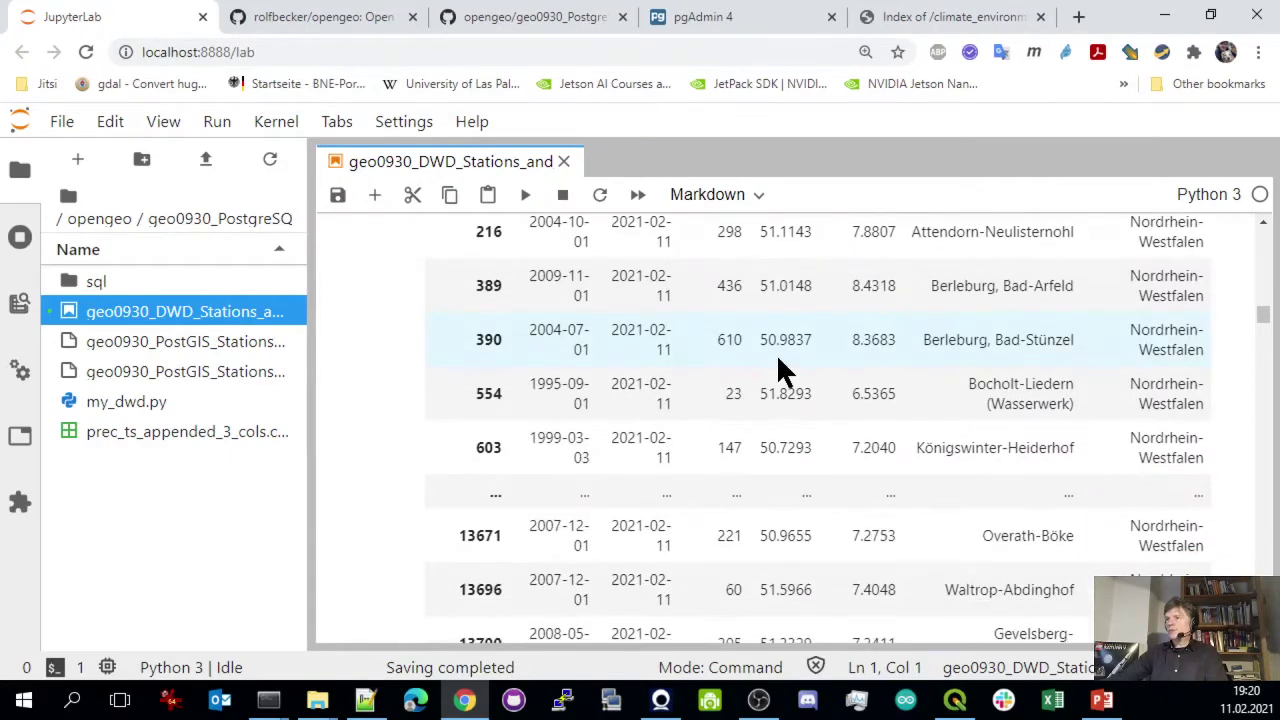
{"action": "scroll", "coordinate": [777, 352], "scroll_direction": "up", "scroll_amount": 1}
{"action": "scroll", "coordinate": [778, 365], "scroll_direction": "down", "scroll_amount": 1}
{"action": "key", "text": "Down"}
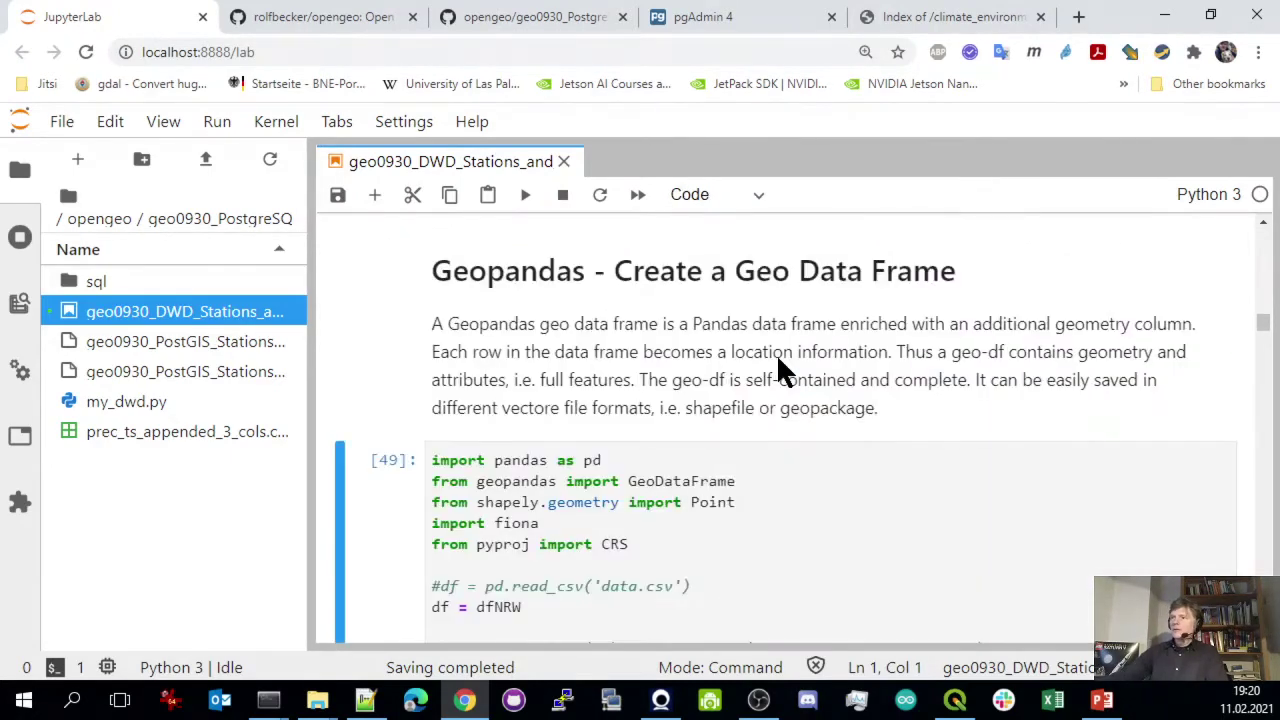
{"action": "scroll", "coordinate": [765, 332], "scroll_direction": "up", "scroll_amount": 5}
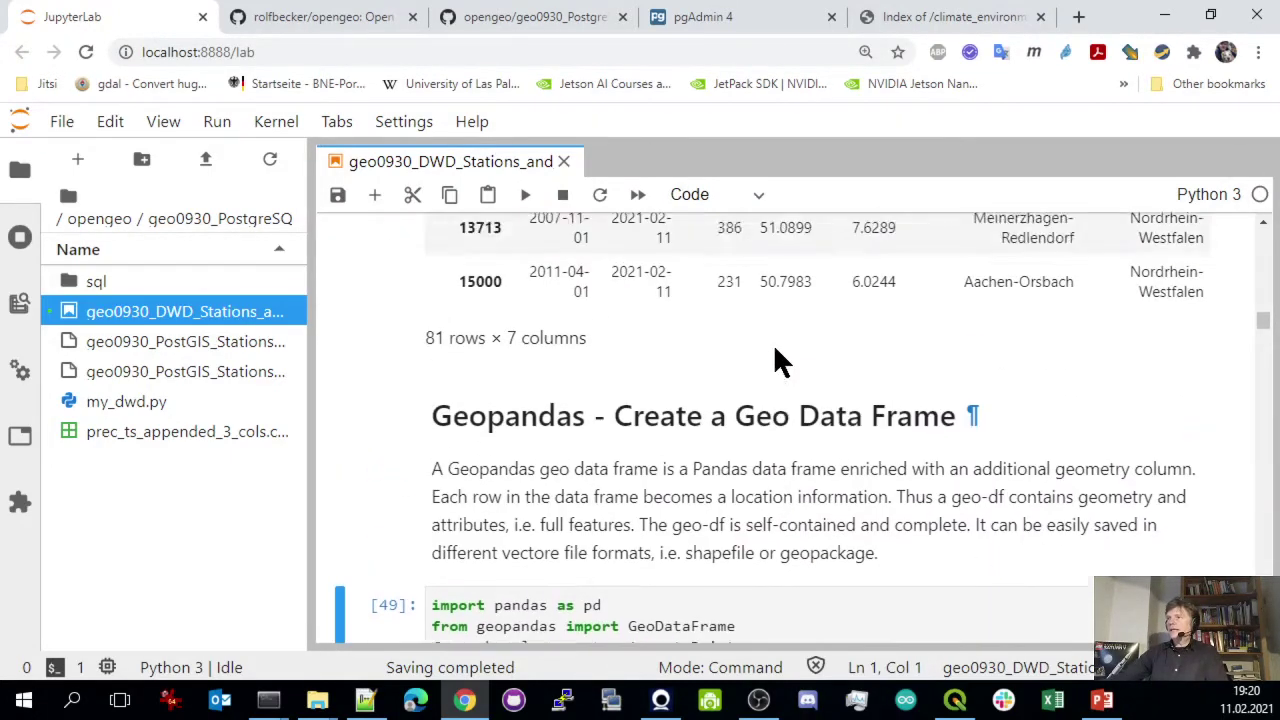
{"action": "scroll", "coordinate": [770, 385], "scroll_direction": "down", "scroll_amount": 3}
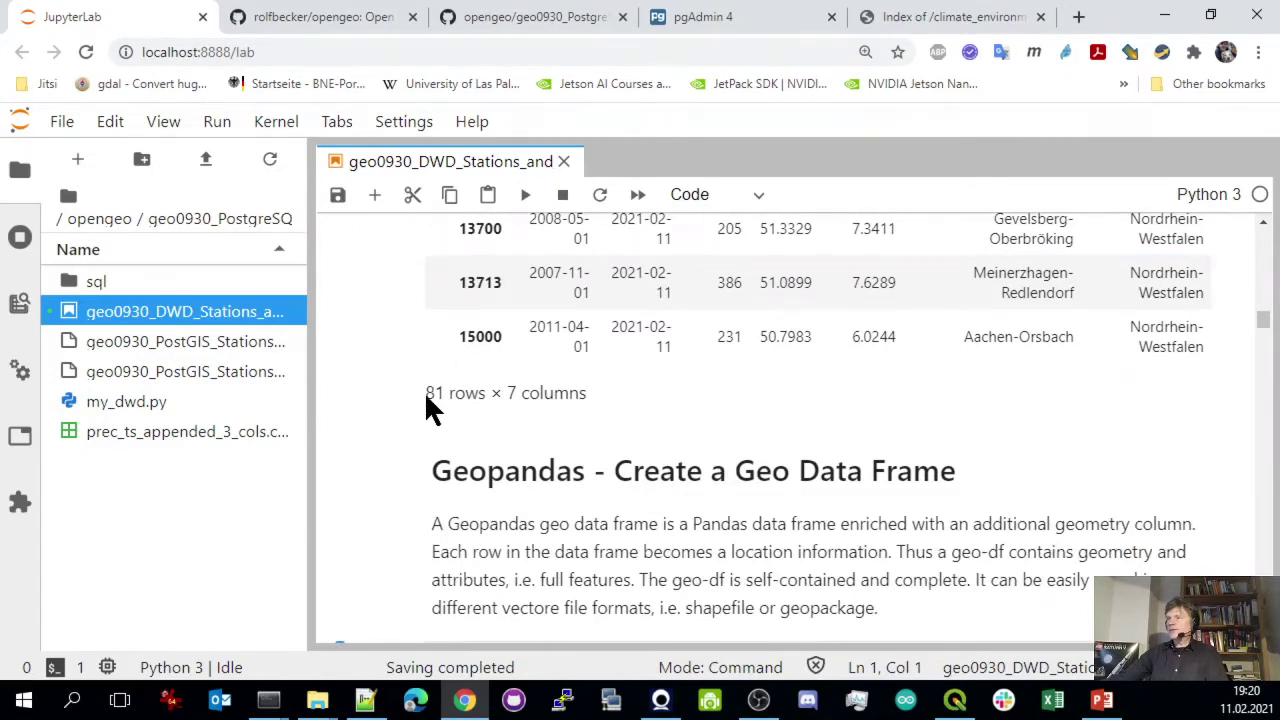
{"action": "left_click_drag", "start_coordinate": [426, 402], "coordinate": [433, 392]}
{"action": "left_click", "coordinate": [614, 416]}
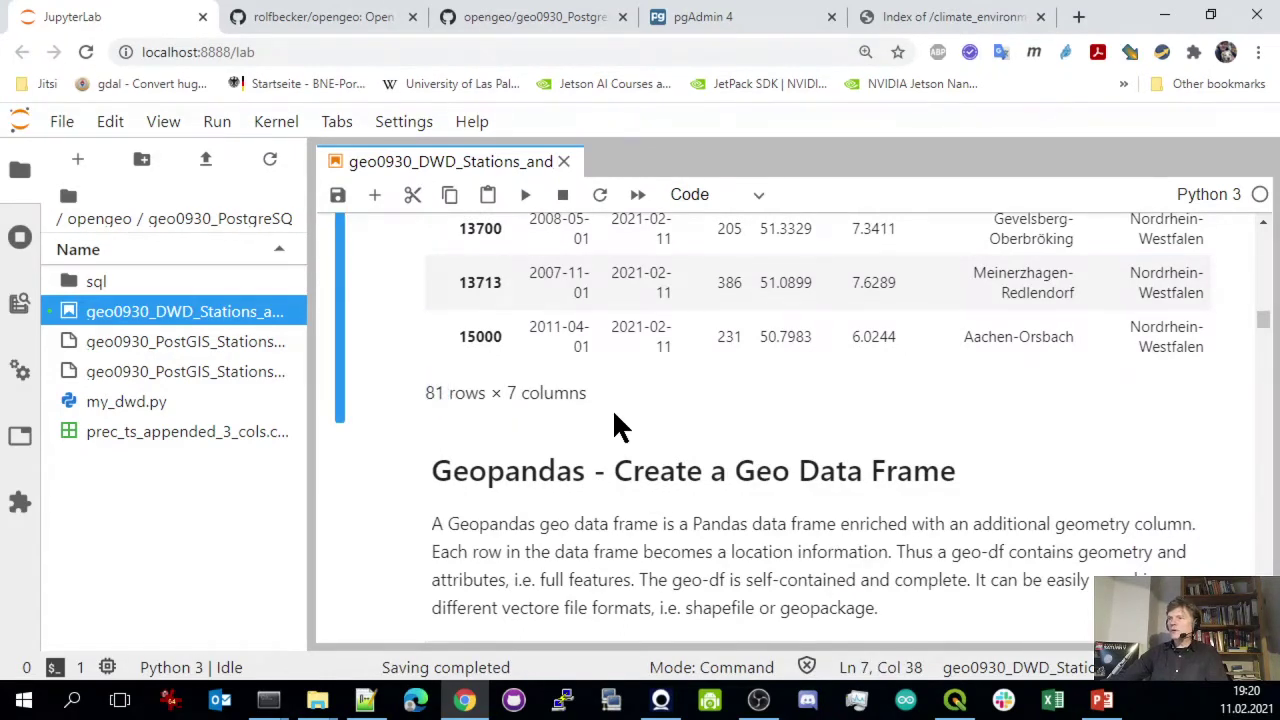
{"action": "scroll", "coordinate": [781, 401], "scroll_direction": "up", "scroll_amount": 6}
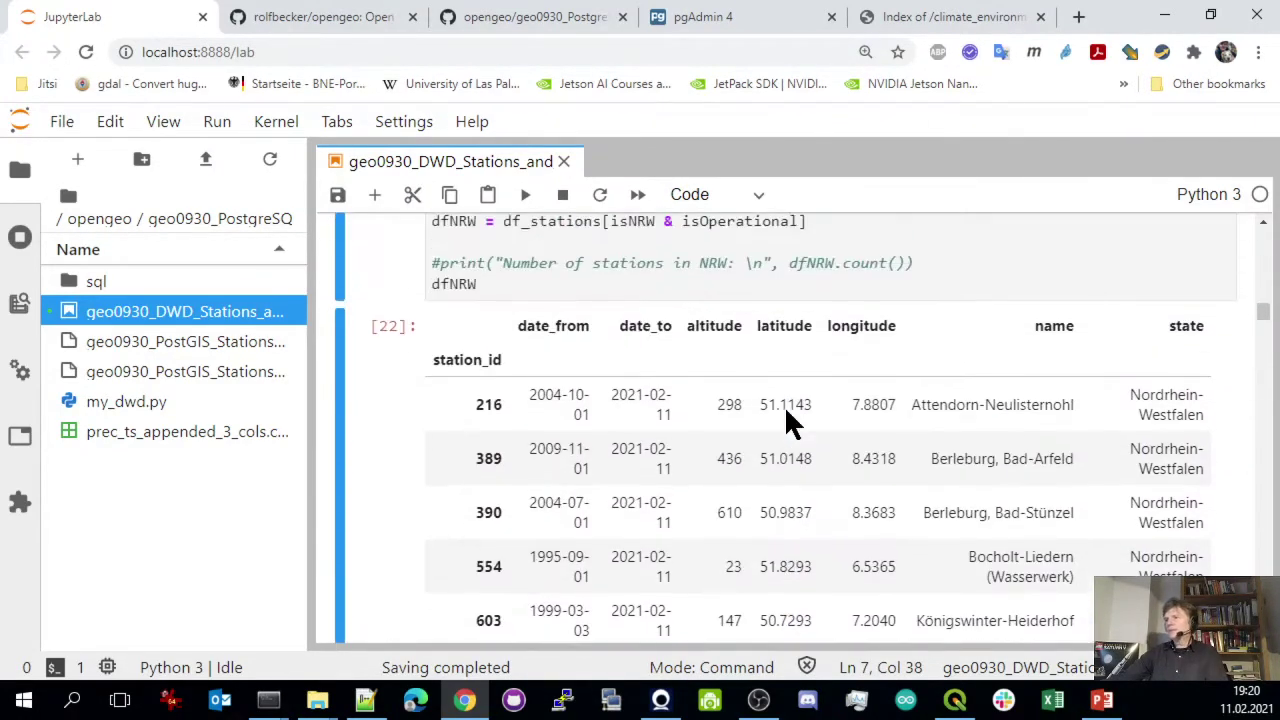
{"action": "scroll", "coordinate": [784, 405], "scroll_direction": "down", "scroll_amount": 1}
{"action": "scroll", "coordinate": [784, 405], "scroll_direction": "up", "scroll_amount": 1}
{"action": "scroll", "coordinate": [786, 418], "scroll_direction": "down", "scroll_amount": 3}
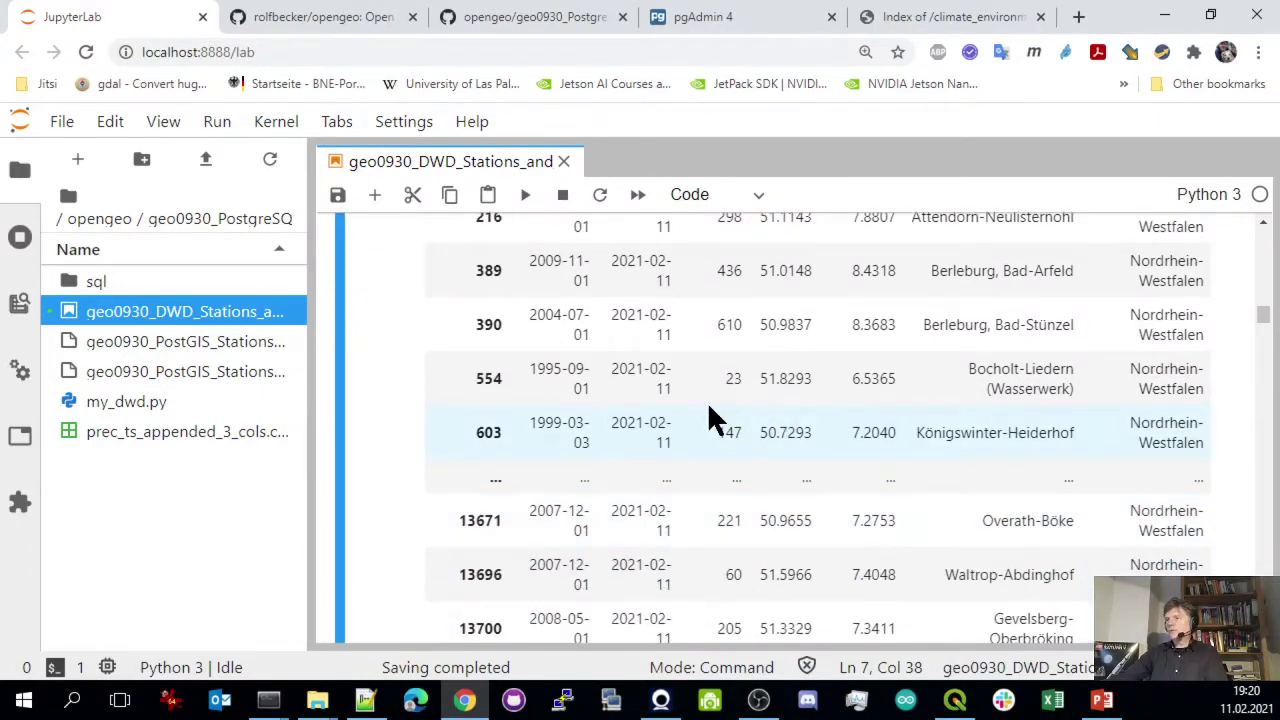
{"action": "scroll", "coordinate": [708, 418], "scroll_direction": "up", "scroll_amount": 3}
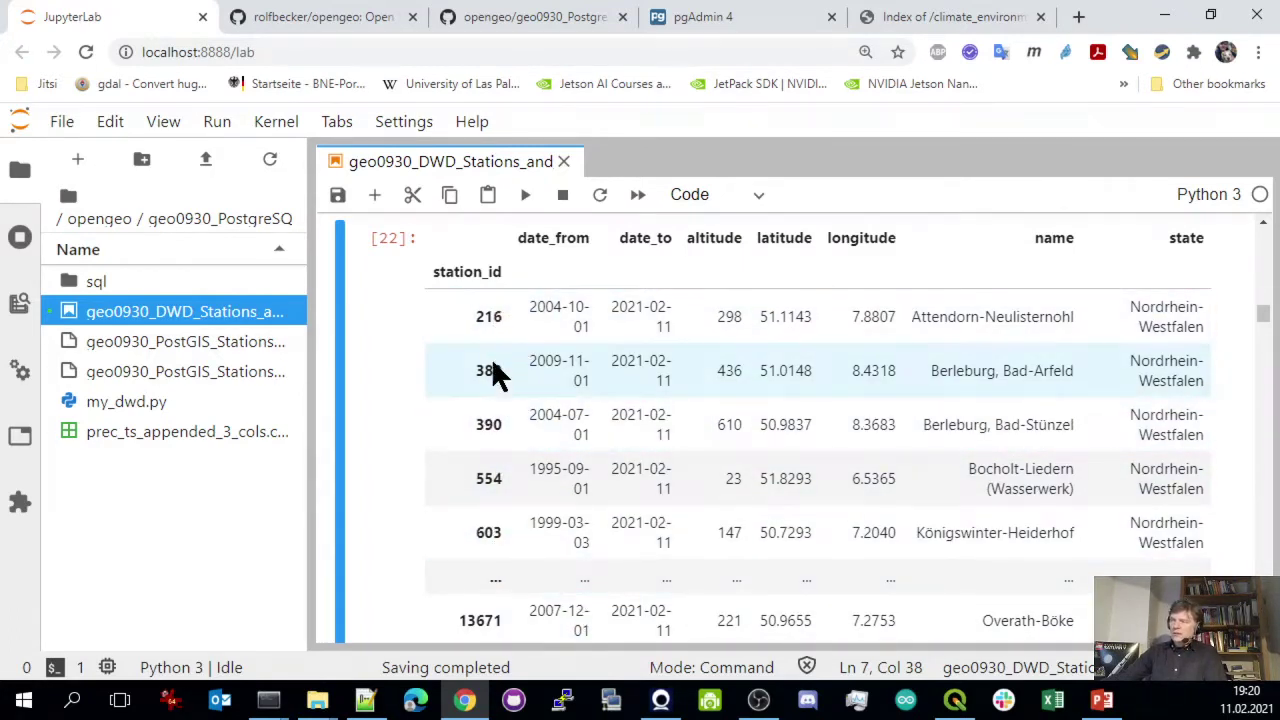
Rerun the dfNRW selection cell, check its output table, and continue to the Geopandas - Create a Geo Data Frame section
{"action": "scroll", "coordinate": [620, 375], "scroll_direction": "down", "scroll_amount": 4}
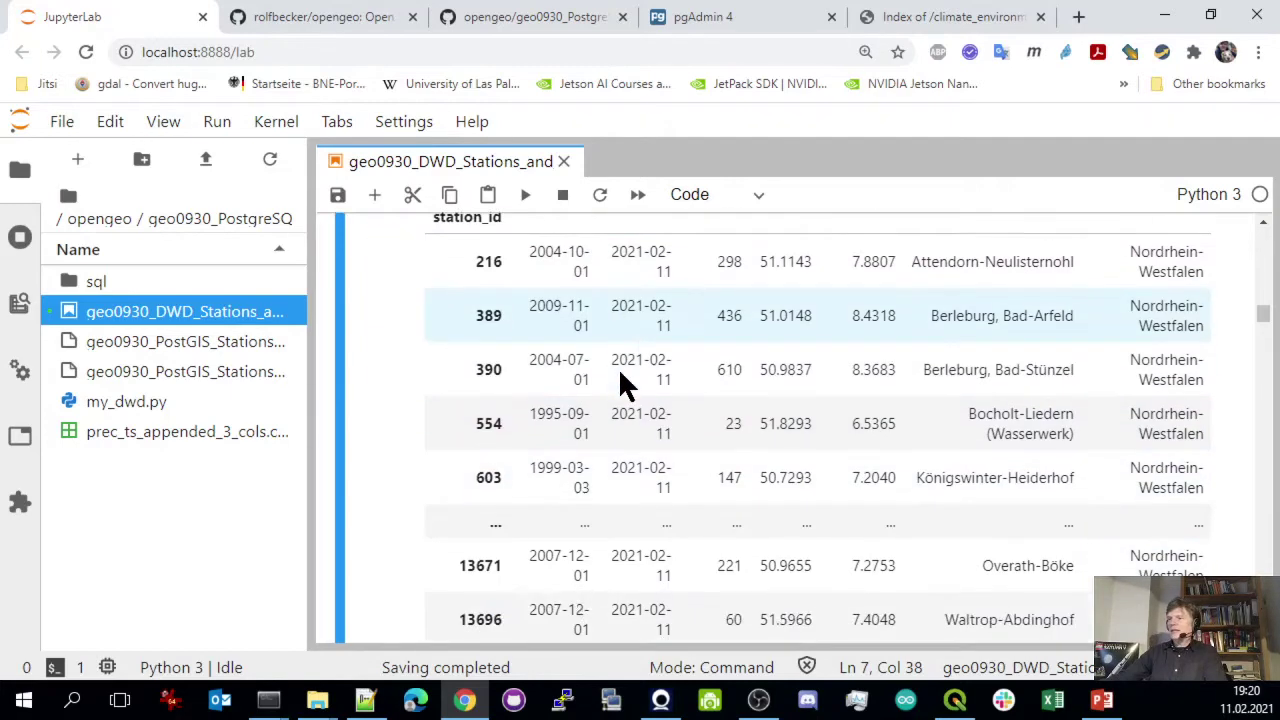
{"action": "scroll", "coordinate": [620, 375], "scroll_direction": "down", "scroll_amount": 2}
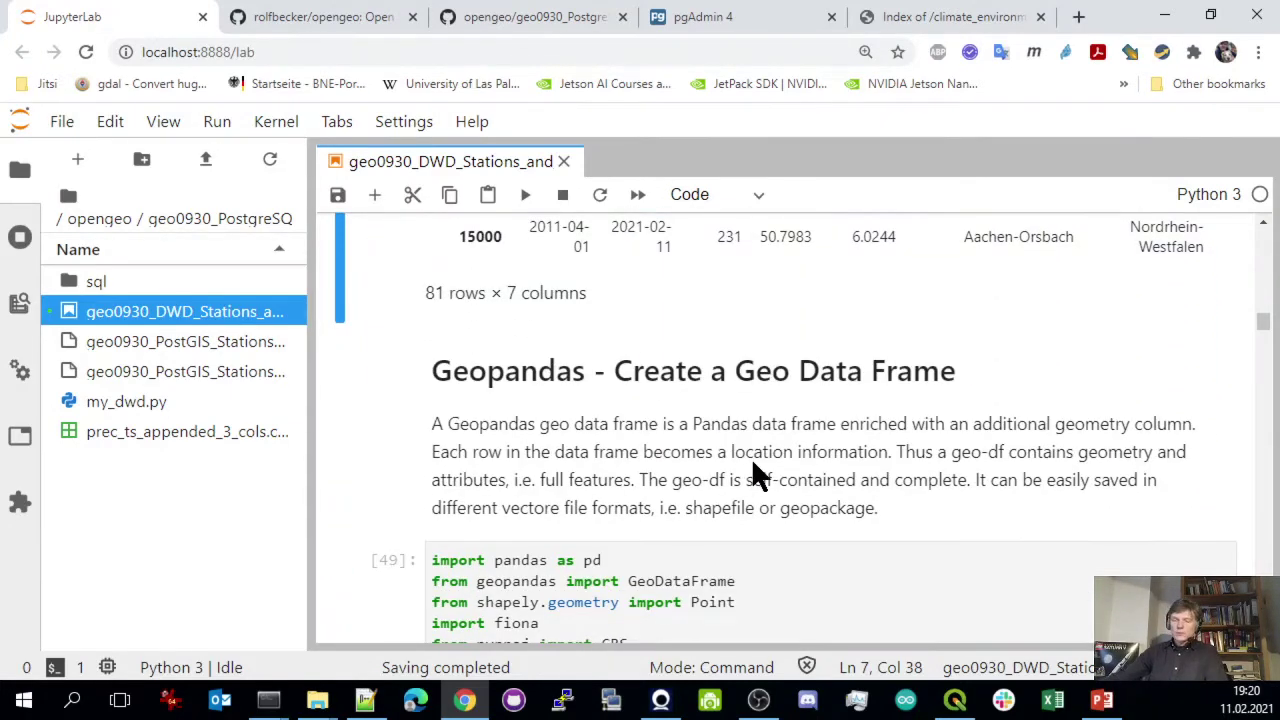
{"action": "key", "text": "m"}
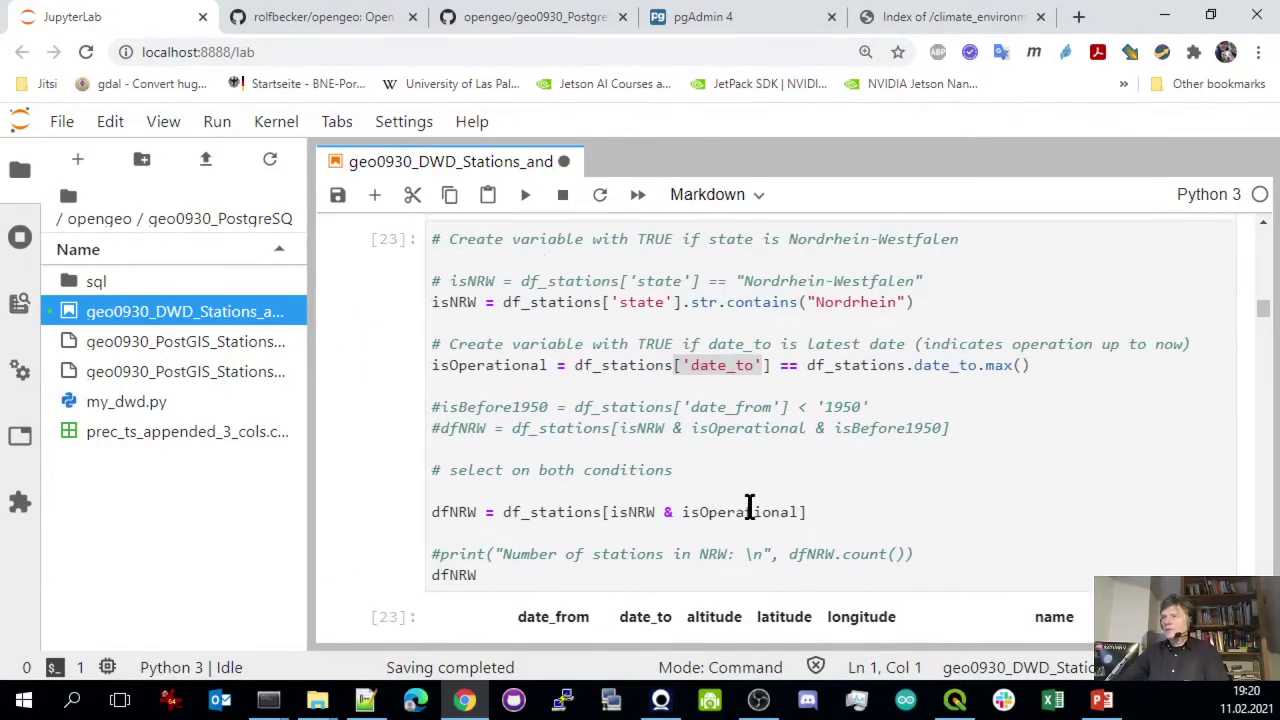
{"action": "scroll", "coordinate": [750, 505], "scroll_direction": "up", "scroll_amount": 4}
{"action": "scroll", "coordinate": [651, 457], "scroll_direction": "down", "scroll_amount": 10}
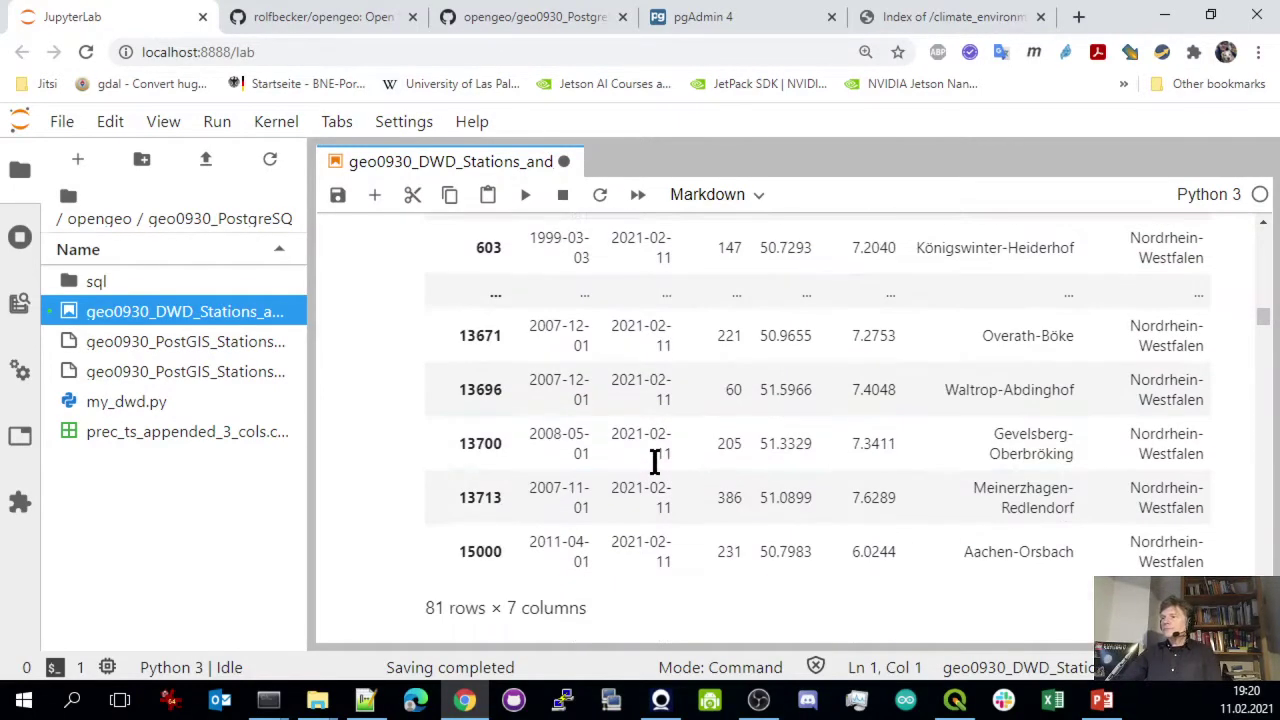
{"action": "scroll", "coordinate": [650, 463], "scroll_direction": "down", "scroll_amount": 4}
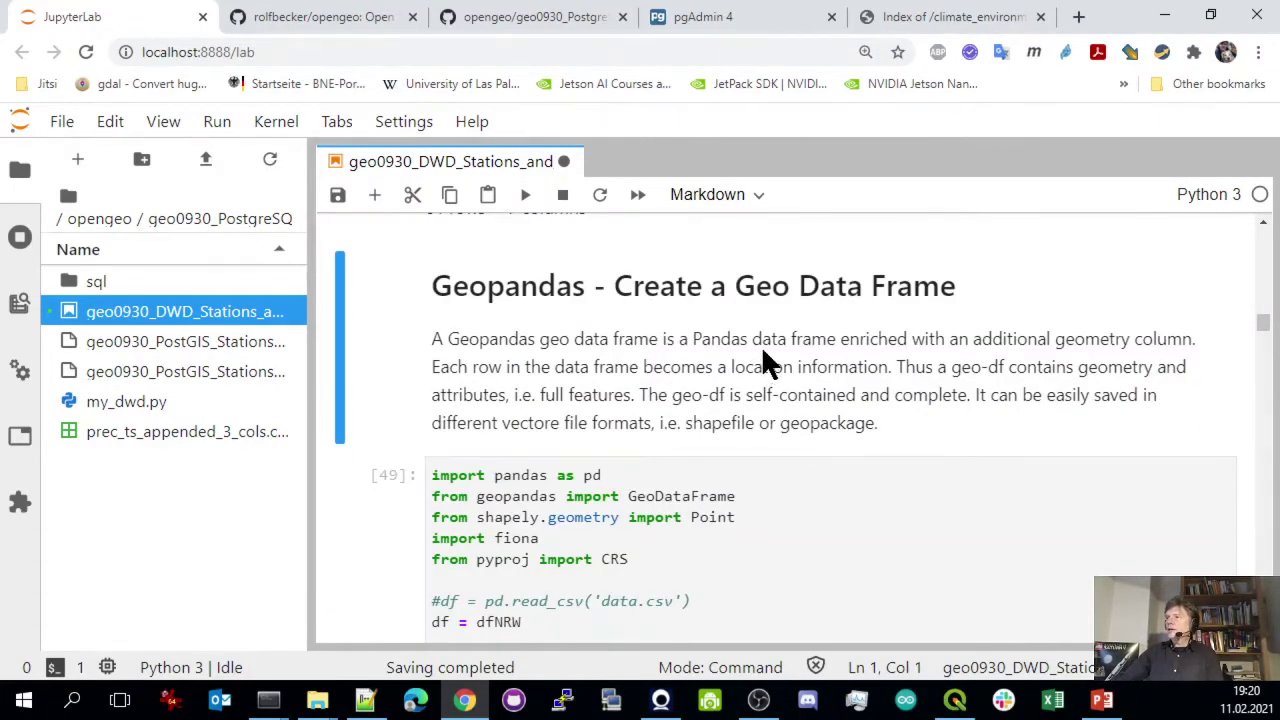
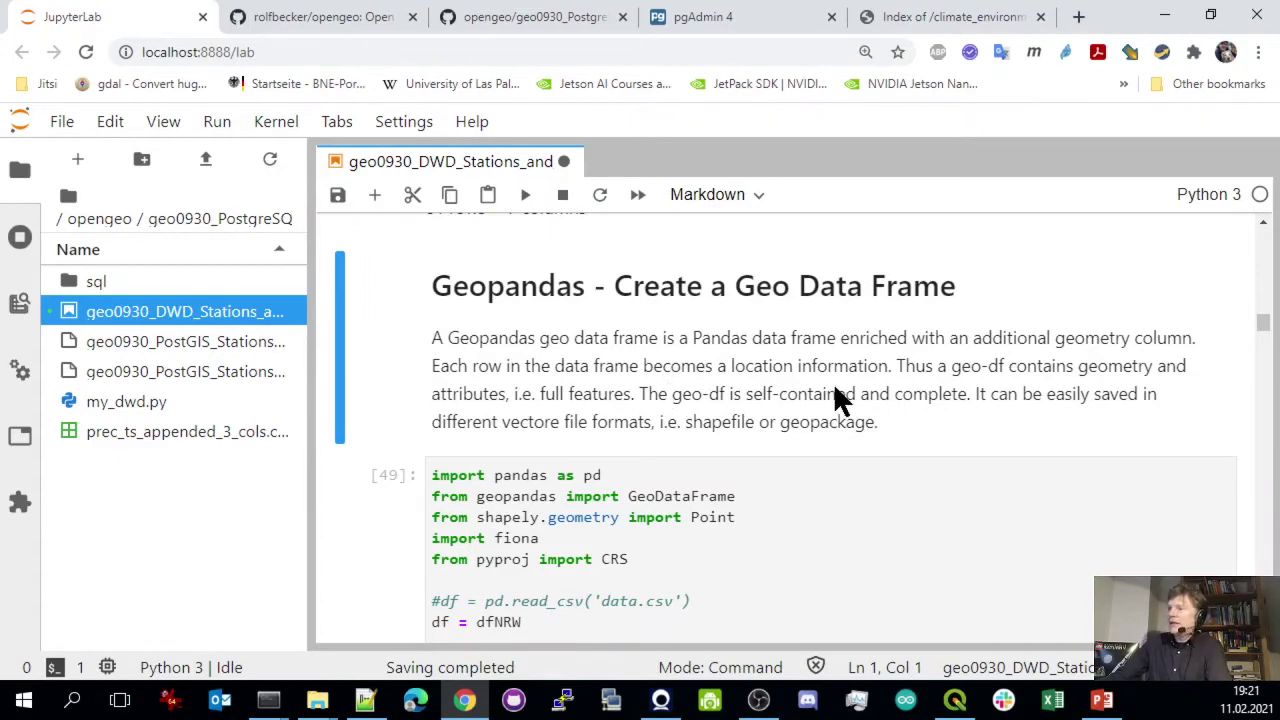
Relate the geo data frame code to the dfNRW table, highlighting the longitude header and station 216's latitude and longitude values
{"action": "scroll", "coordinate": [844, 375], "scroll_direction": "down", "scroll_amount": 3}
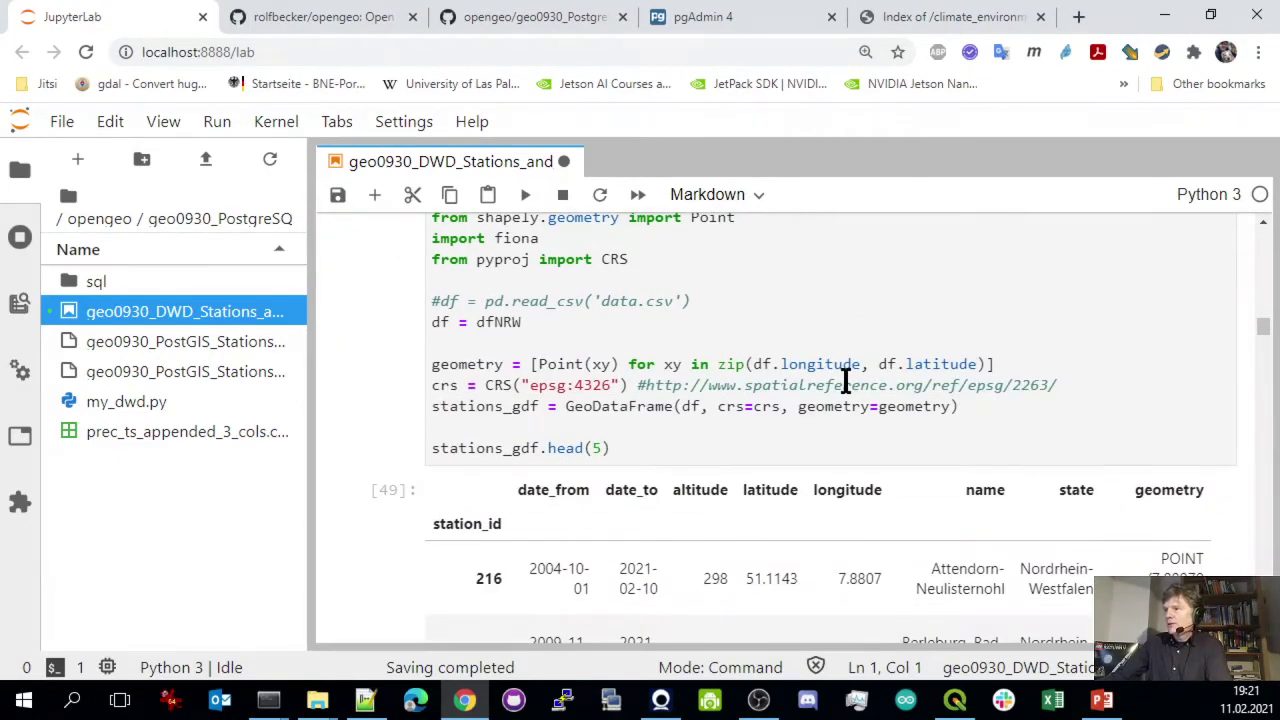
{"action": "scroll", "coordinate": [533, 378], "scroll_direction": "up", "scroll_amount": 1}
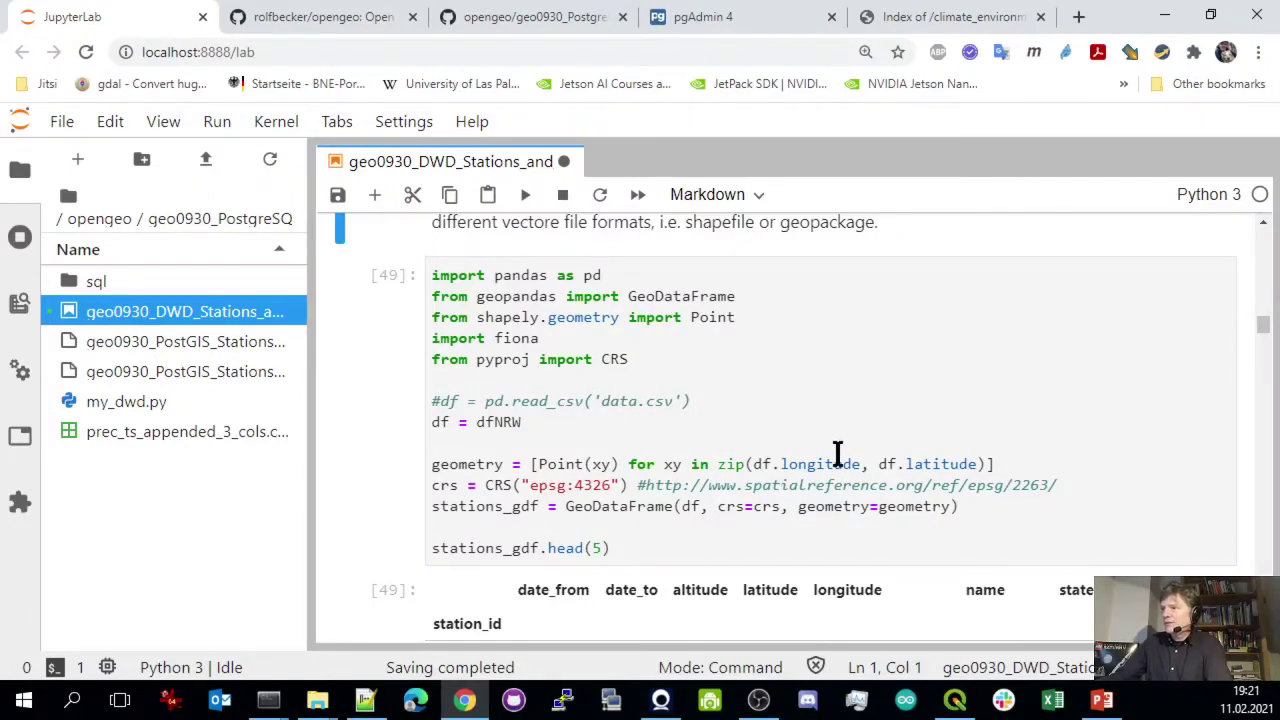
{"action": "scroll", "coordinate": [826, 452], "scroll_direction": "up", "scroll_amount": 8}
{"action": "scroll", "coordinate": [809, 449], "scroll_direction": "up", "scroll_amount": 5}
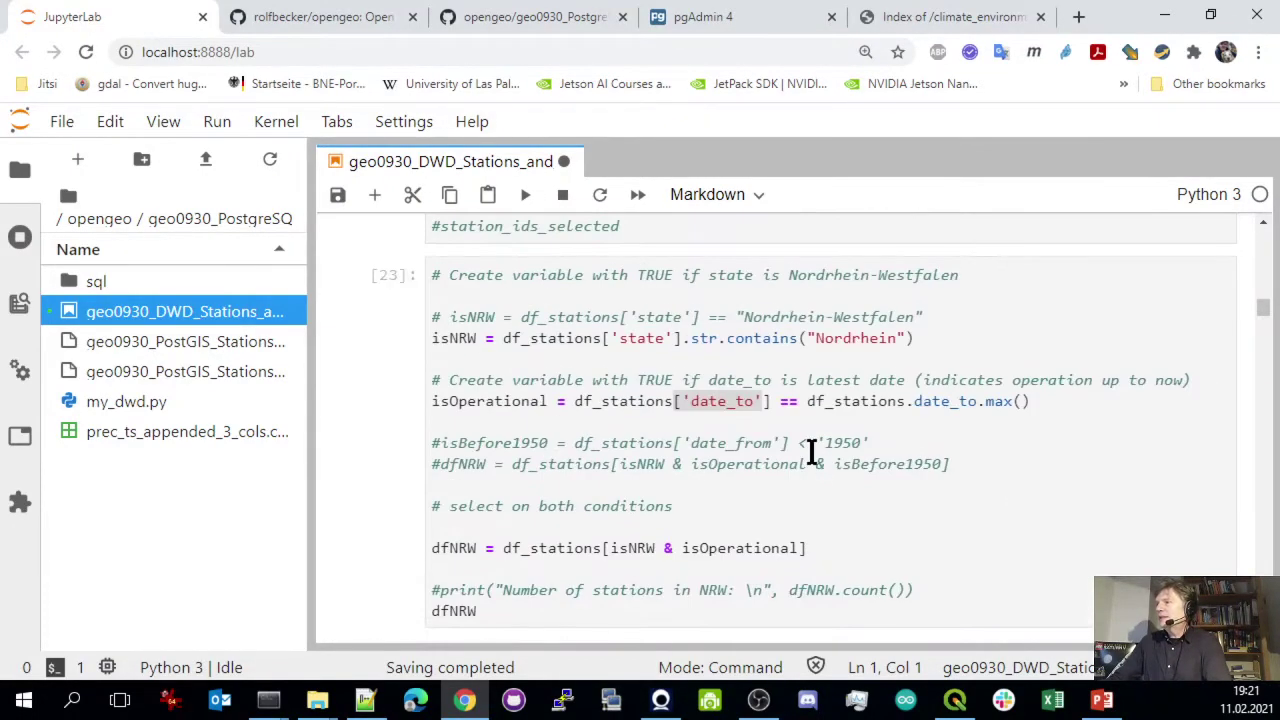
{"action": "scroll", "coordinate": [834, 443], "scroll_direction": "down", "scroll_amount": 4}
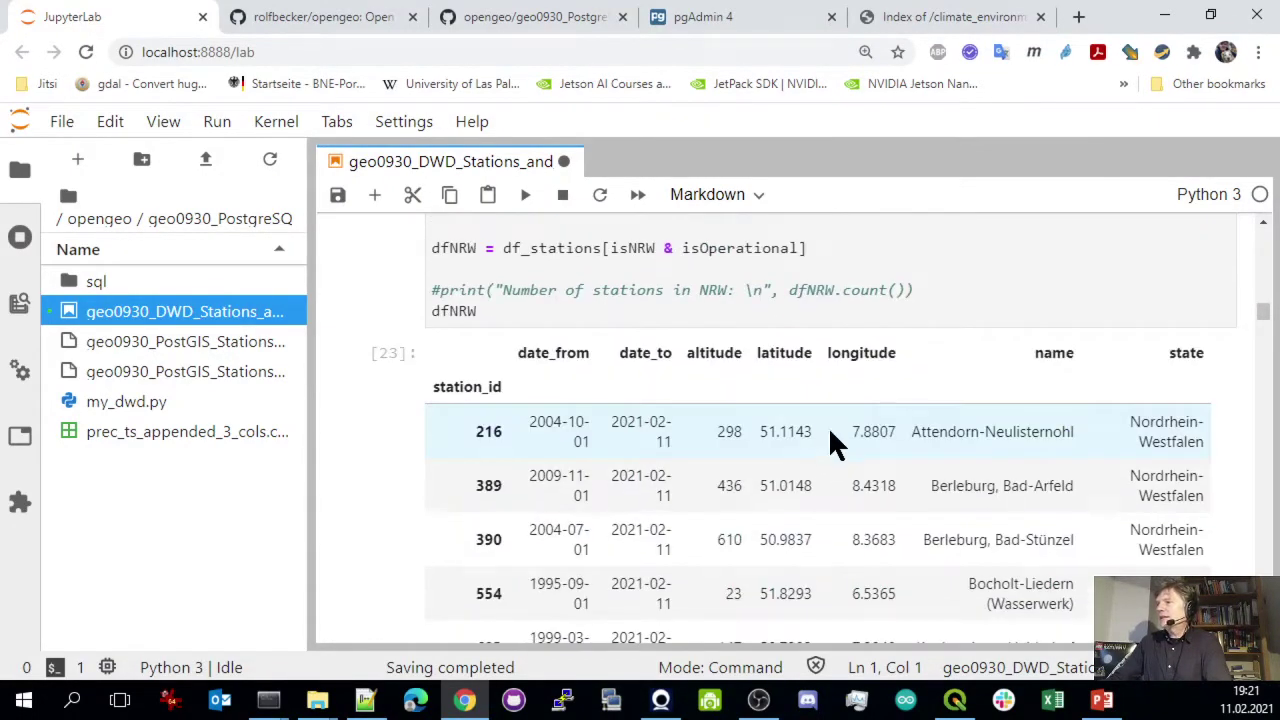
{"action": "left_click", "coordinate": [766, 433]}
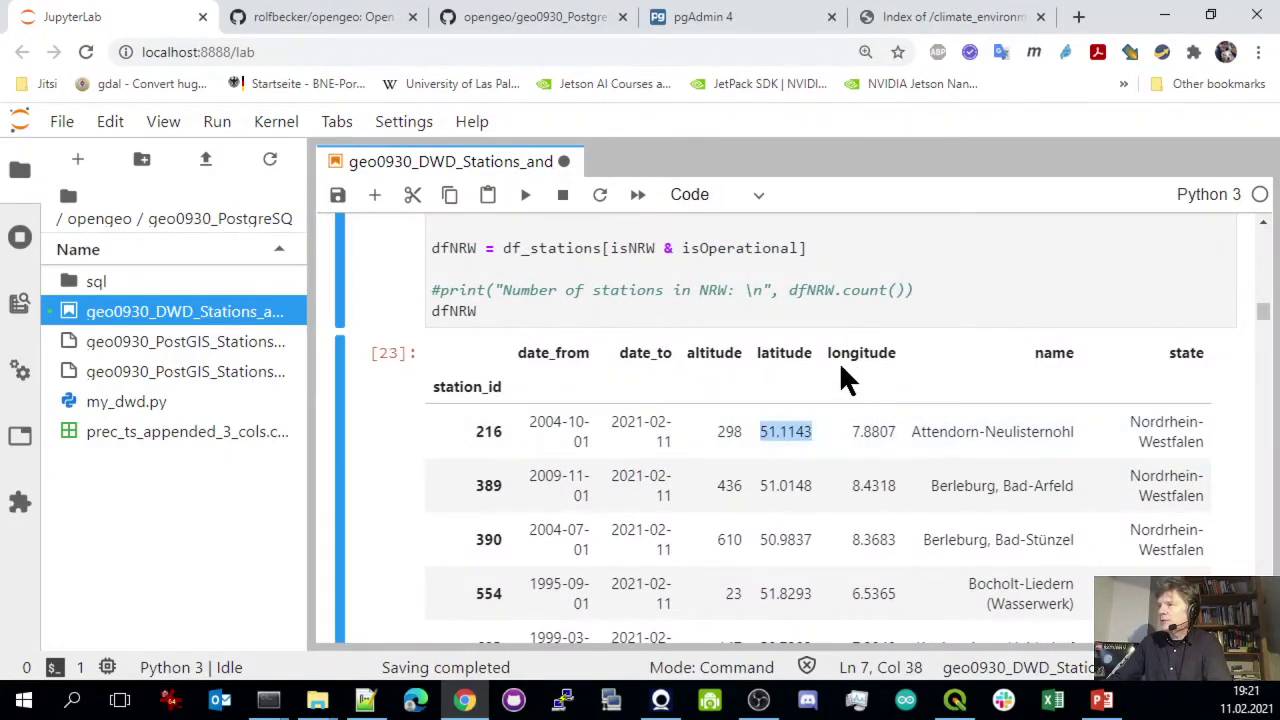
{"action": "left_click_drag", "start_coordinate": [827, 352], "coordinate": [908, 368]}
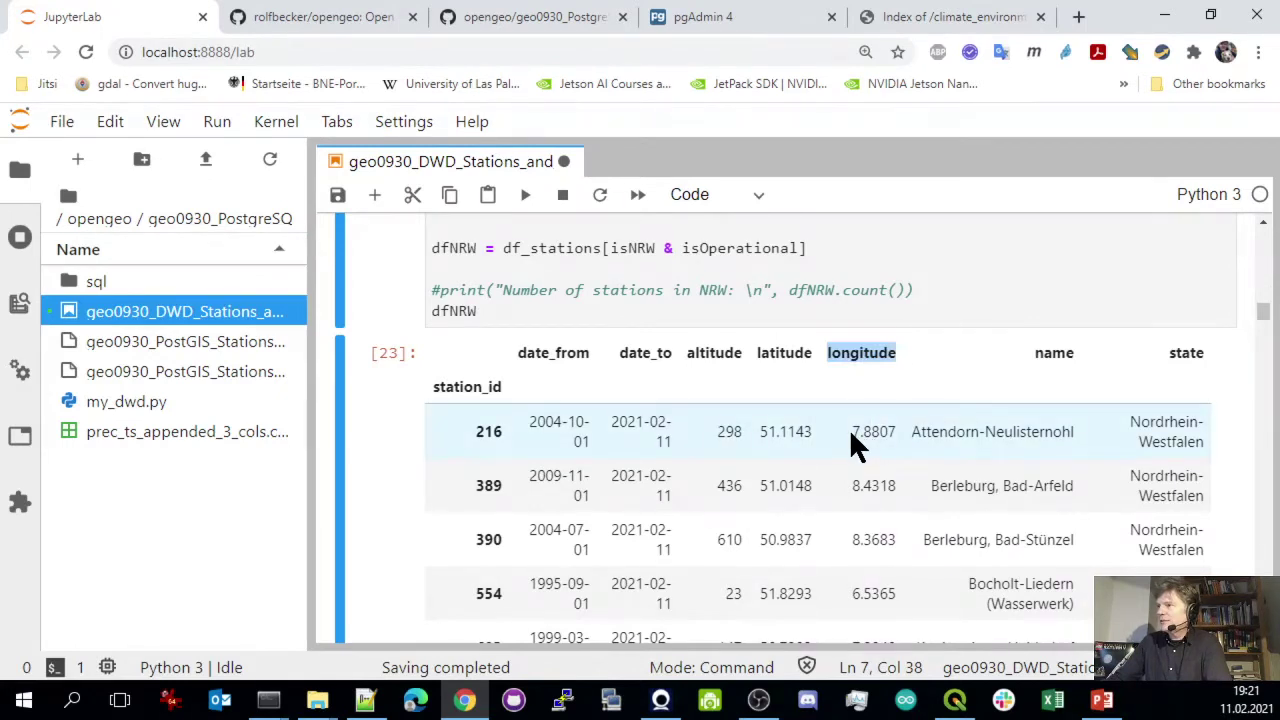
{"action": "left_click_drag", "start_coordinate": [851, 434], "coordinate": [880, 436]}
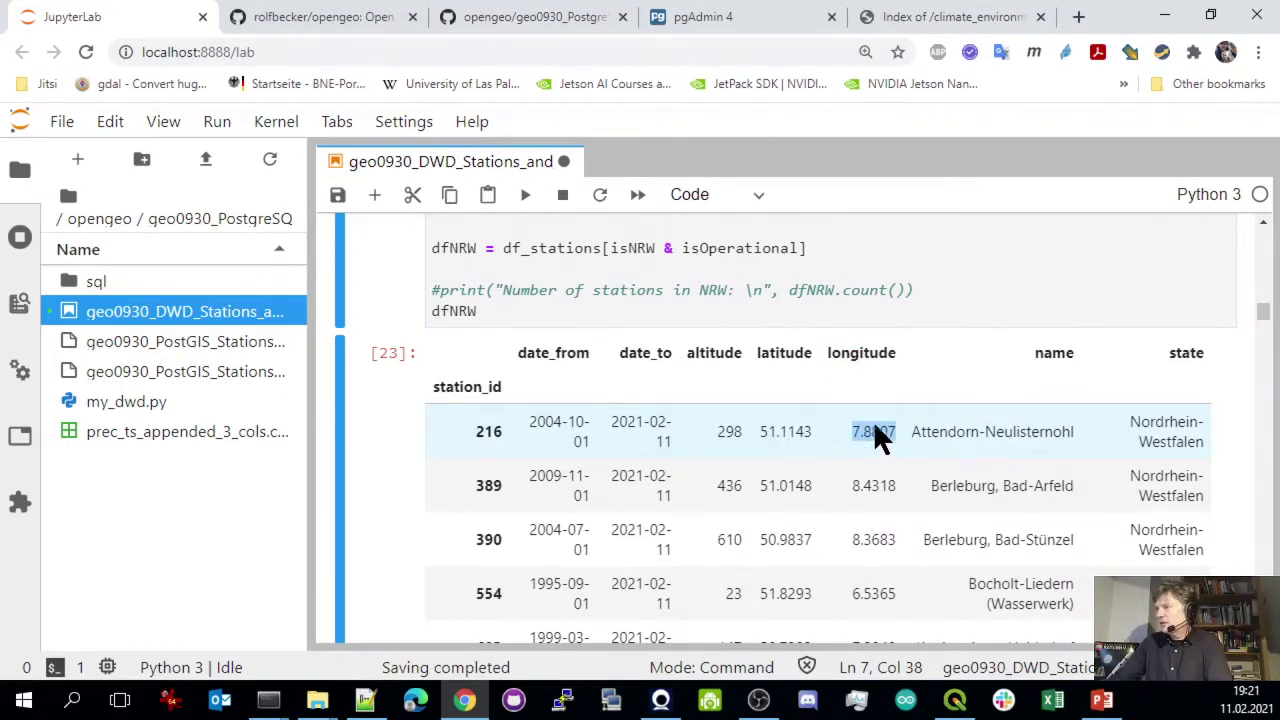
{"action": "left_click_drag", "start_coordinate": [759, 432], "coordinate": [781, 432]}
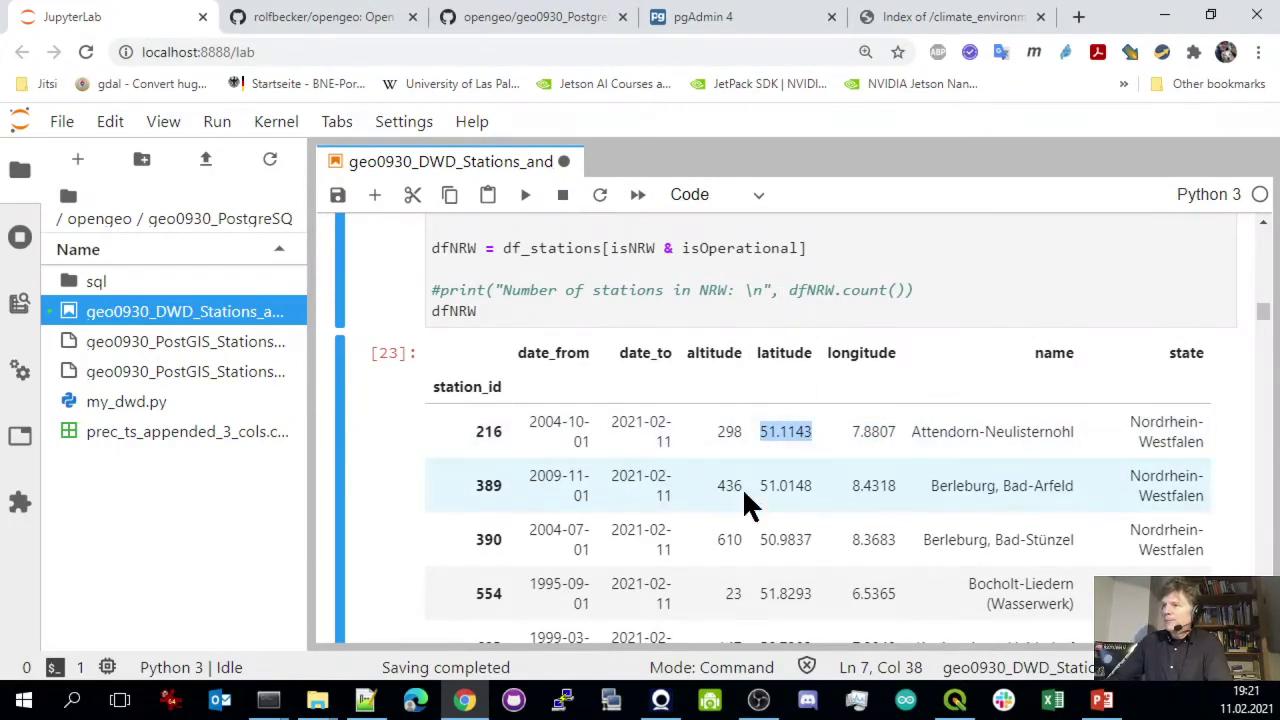
Examine how the geometry line builds points from the table's coordinates, highlighting Point(xy), xy and df.longitude
{"action": "scroll", "coordinate": [742, 487], "scroll_direction": "down", "scroll_amount": 4}
{"action": "scroll", "coordinate": [600, 480], "scroll_direction": "down", "scroll_amount": 6}
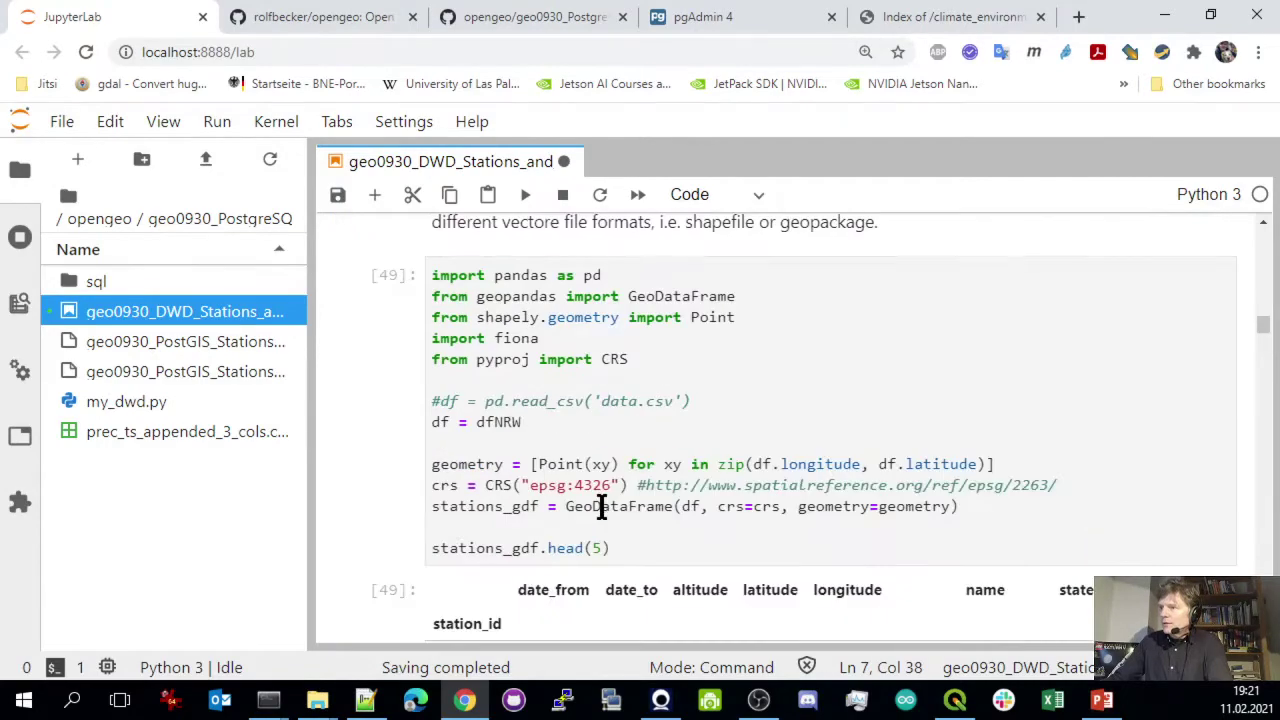
{"action": "scroll", "coordinate": [600, 490], "scroll_direction": "up", "scroll_amount": 5}
{"action": "scroll", "coordinate": [598, 484], "scroll_direction": "up", "scroll_amount": 4}
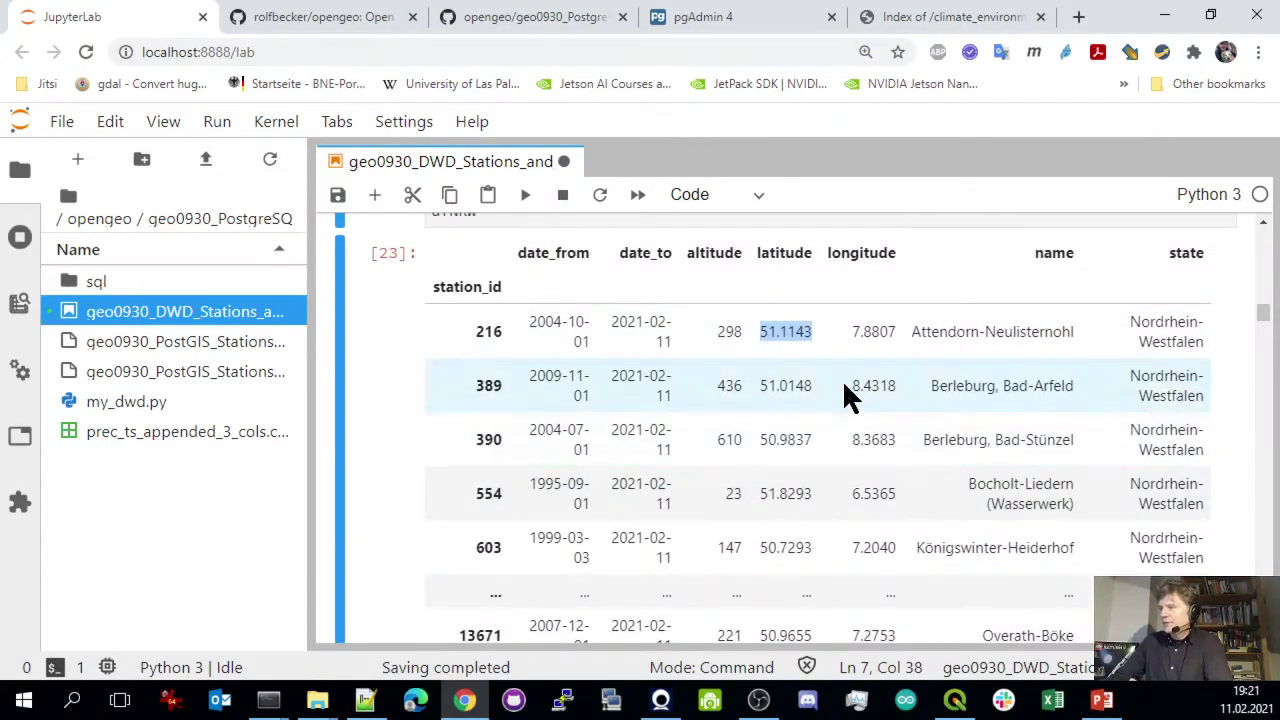
{"action": "scroll", "coordinate": [795, 560], "scroll_direction": "down", "scroll_amount": 10}
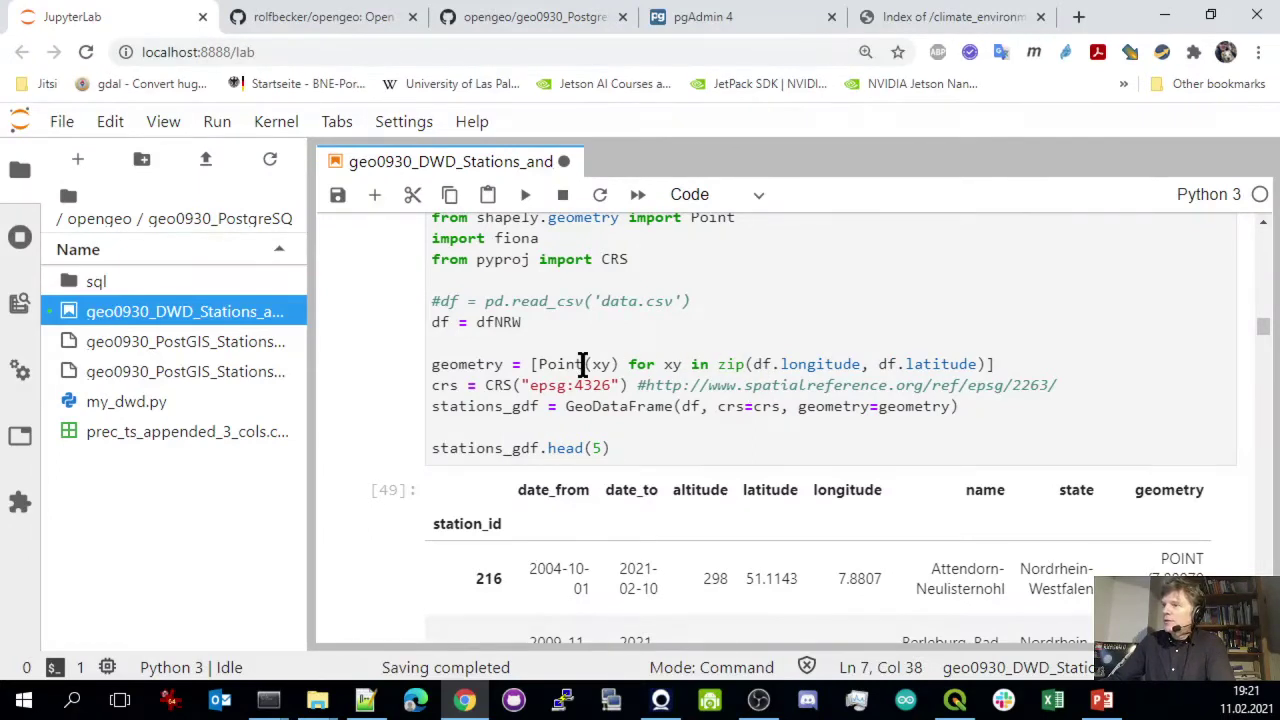
{"action": "left_click_drag", "start_coordinate": [535, 364], "coordinate": [615, 370]}
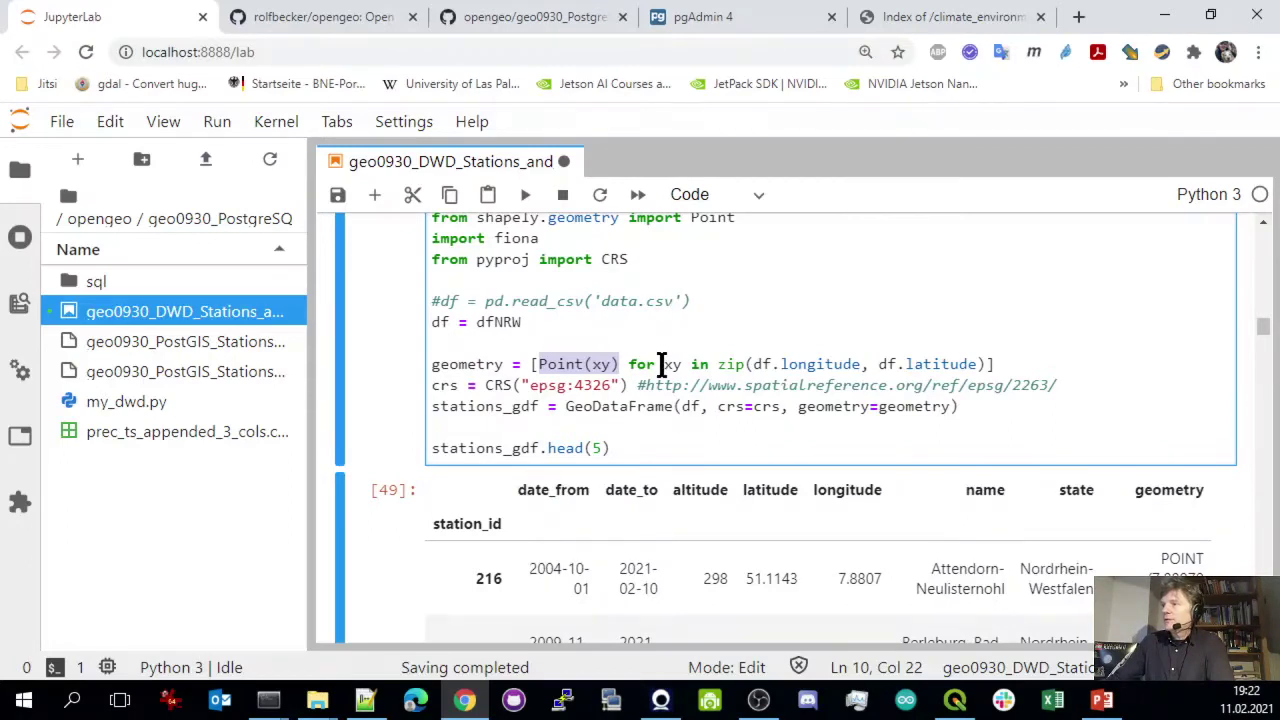
{"action": "double_click", "coordinate": [670, 365]}
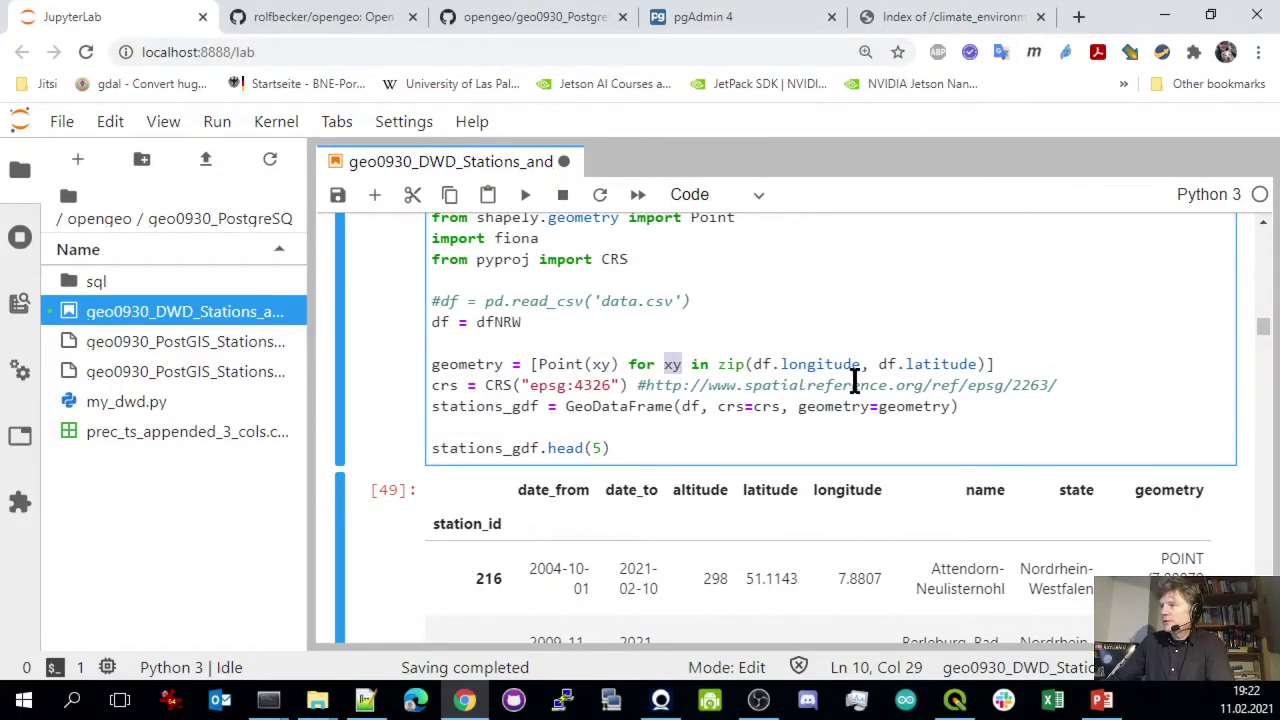
{"action": "left_click", "coordinate": [913, 368]}
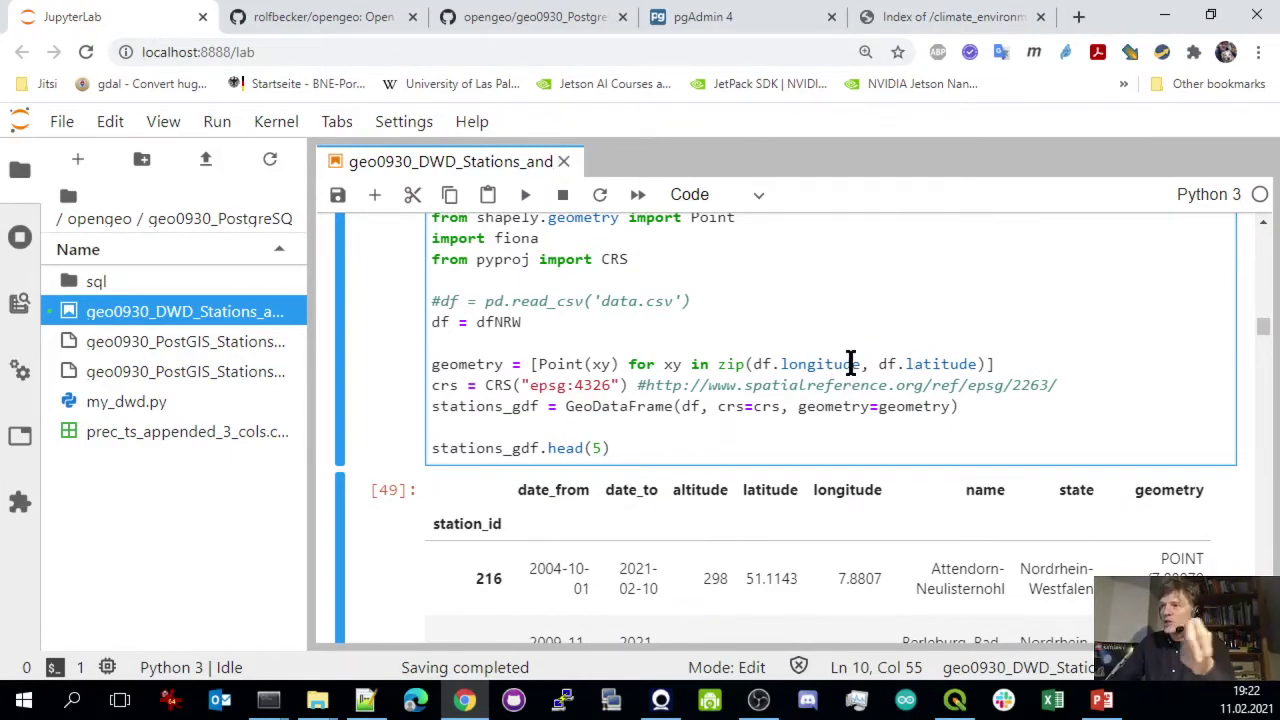
{"action": "left_click", "coordinate": [550, 364]}
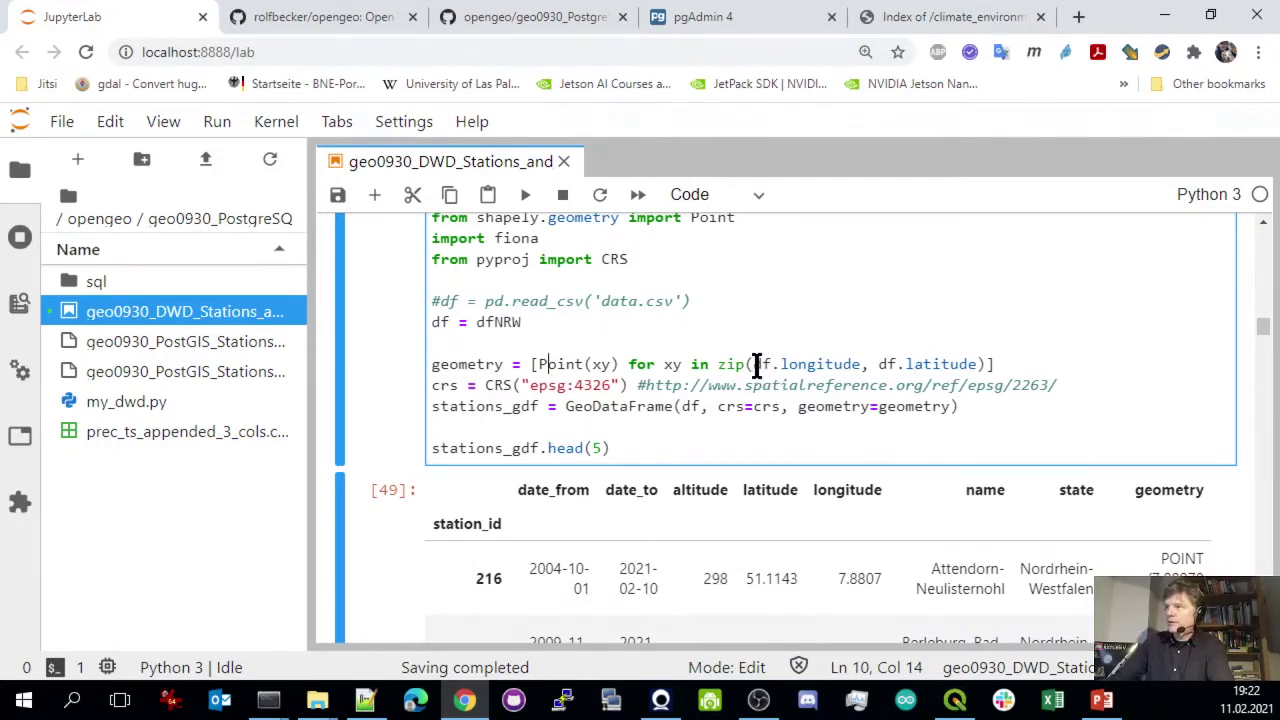
{"action": "left_click_drag", "start_coordinate": [753, 364], "coordinate": [842, 365]}
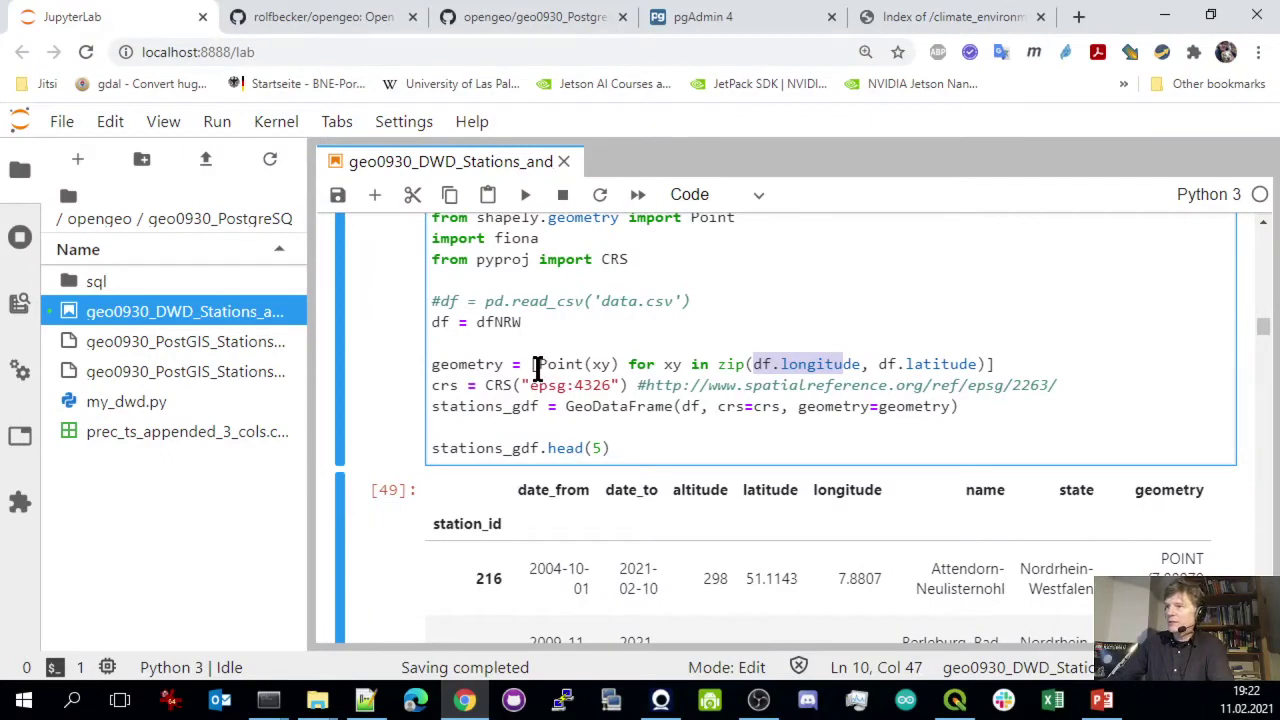
{"action": "left_click_drag", "start_coordinate": [537, 364], "coordinate": [620, 364]}
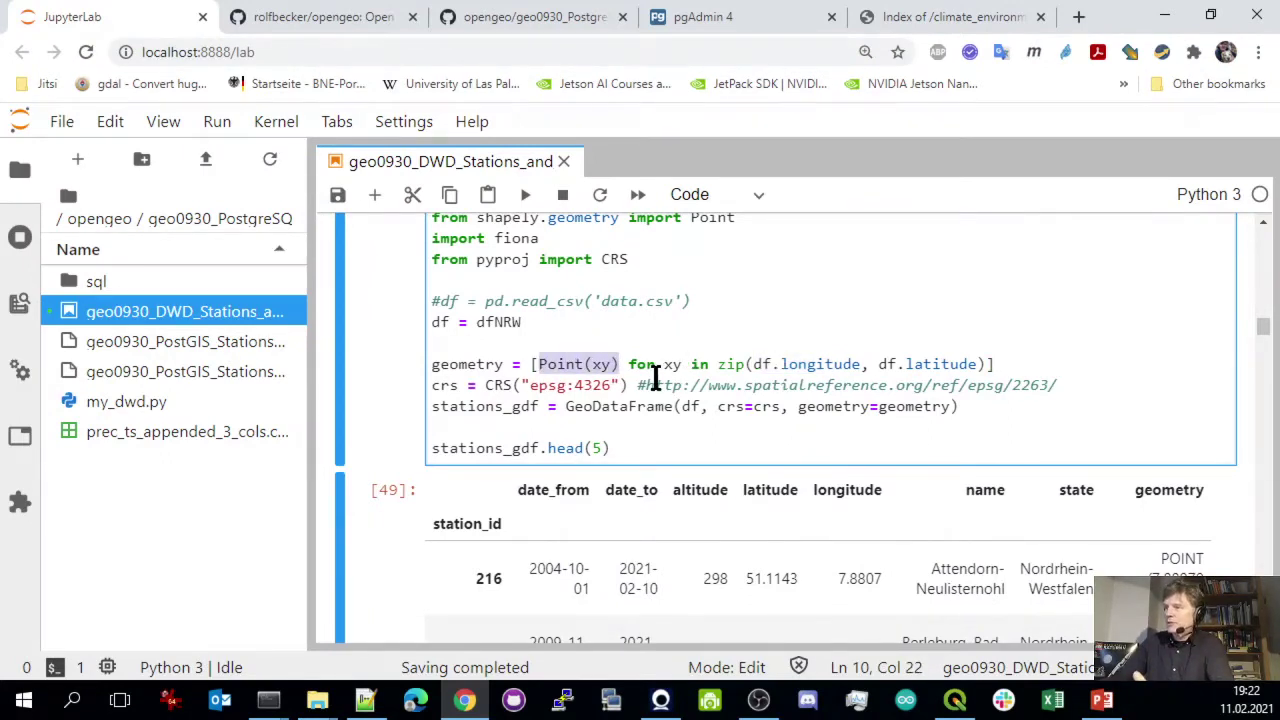
Examine the coordinate system and GeoDataFrame lines, highlighting CRS and the variable name stations_gdf
{"action": "double_click", "coordinate": [500, 386]}
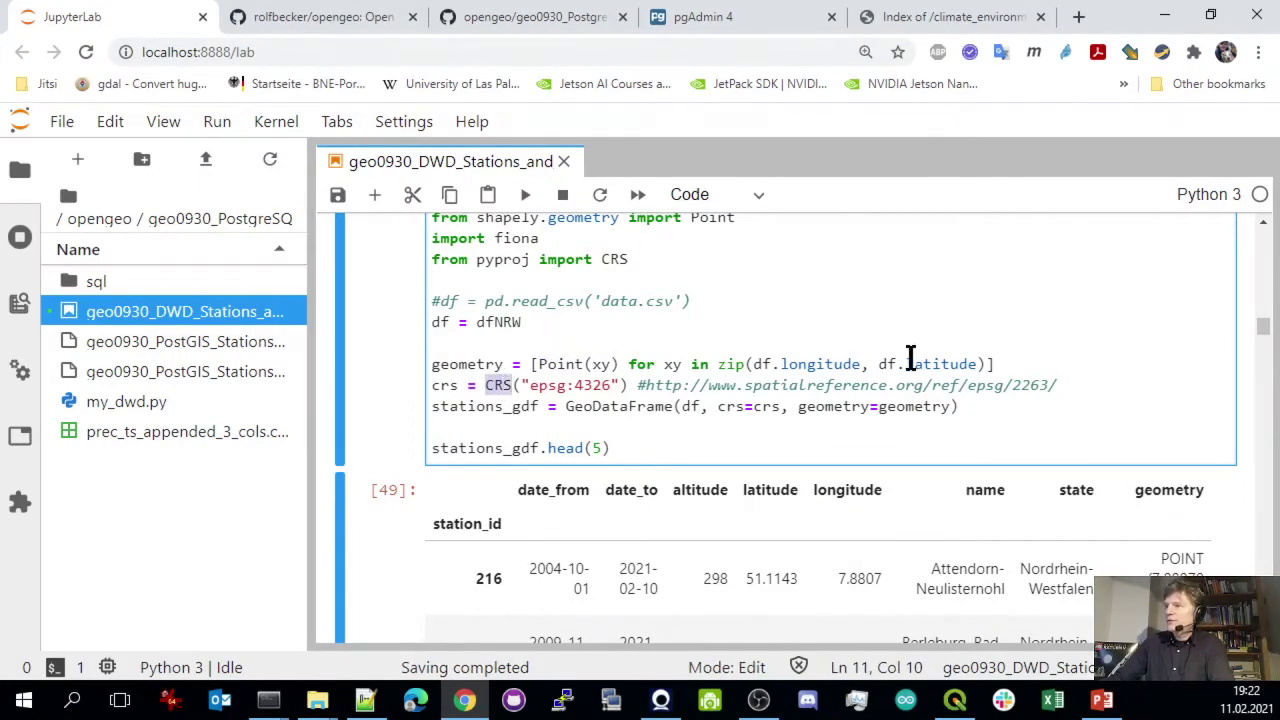
{"action": "scroll", "coordinate": [925, 378], "scroll_direction": "down", "scroll_amount": 2}
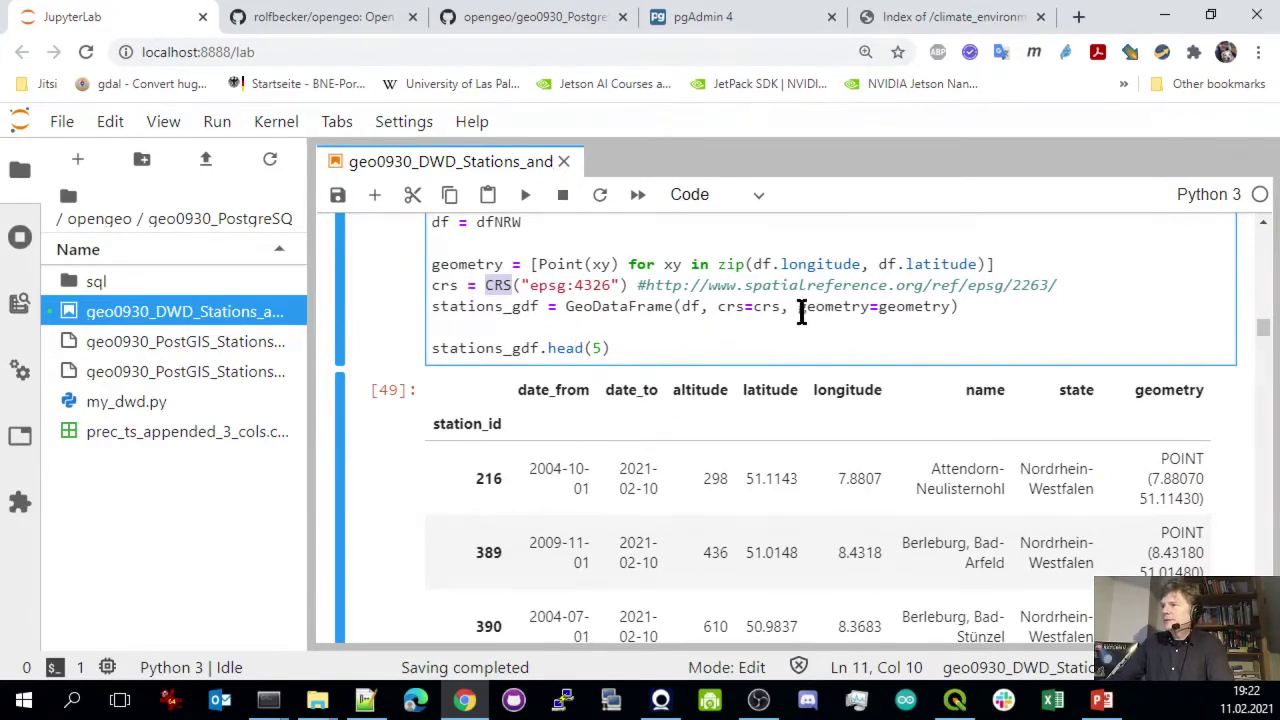
{"action": "left_click", "coordinate": [432, 308]}
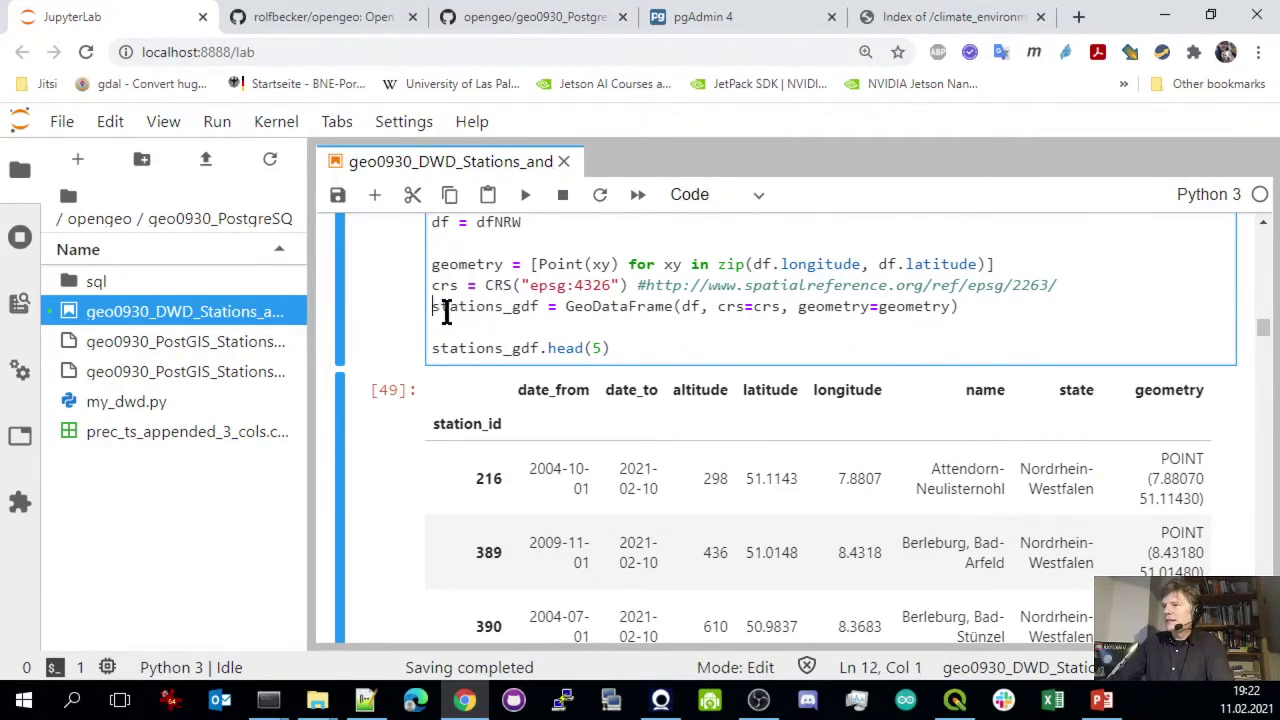
{"action": "left_click_drag", "start_coordinate": [438, 309], "coordinate": [539, 307]}
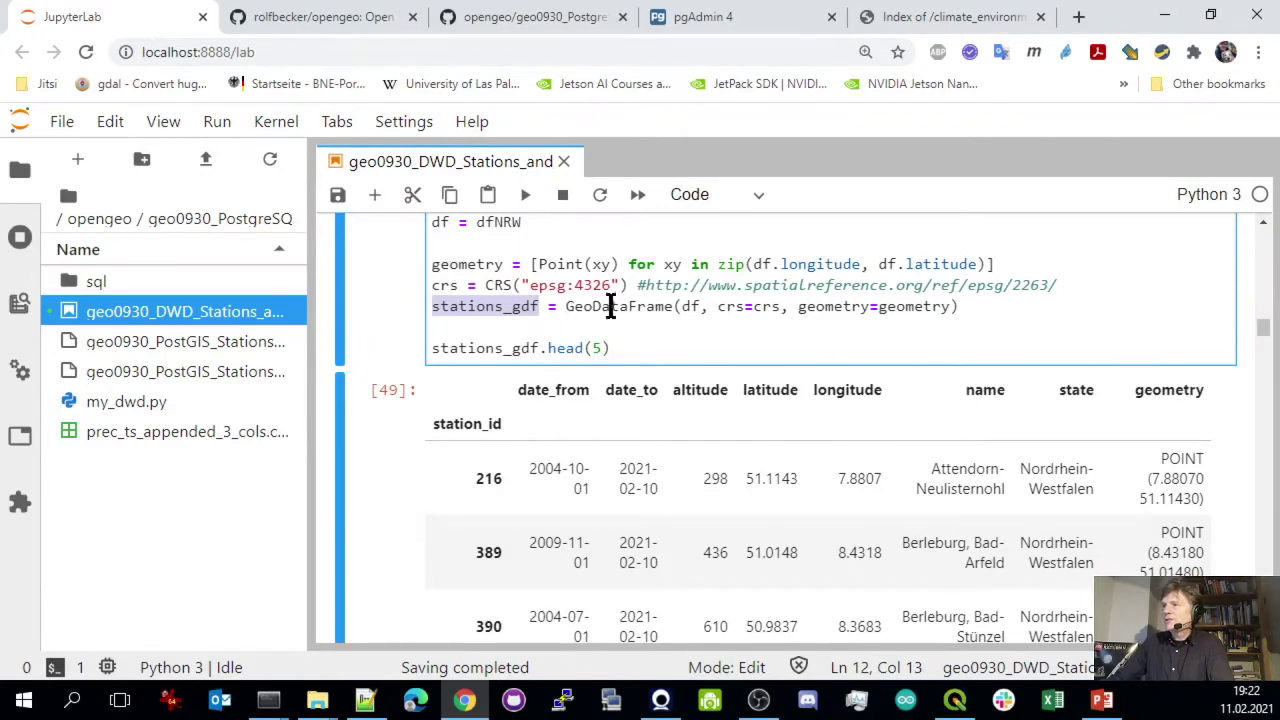
Highlight the GeoDataFrame call and its geometry=geometry argument, and rerun the cell that creates stations_gdf
{"action": "left_click_drag", "start_coordinate": [566, 307], "coordinate": [780, 307]}
{"action": "left_click", "coordinate": [870, 307]}
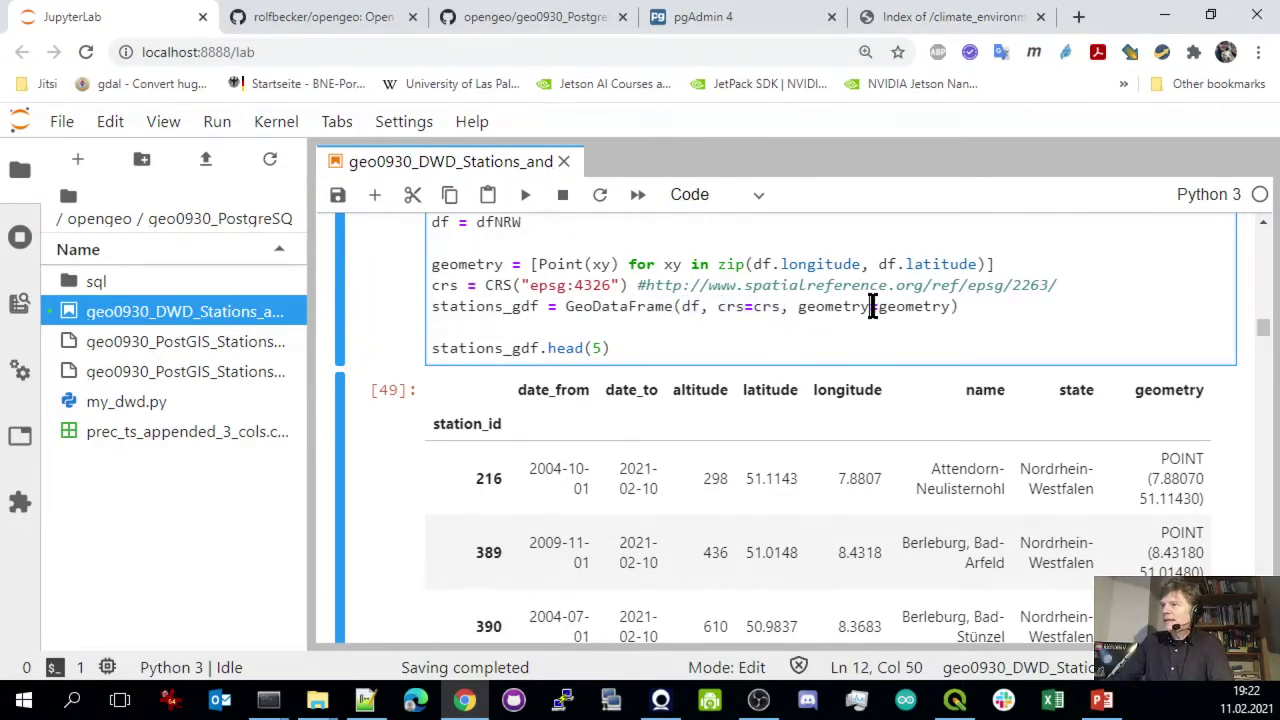
{"action": "left_click_drag", "start_coordinate": [792, 311], "coordinate": [947, 307]}
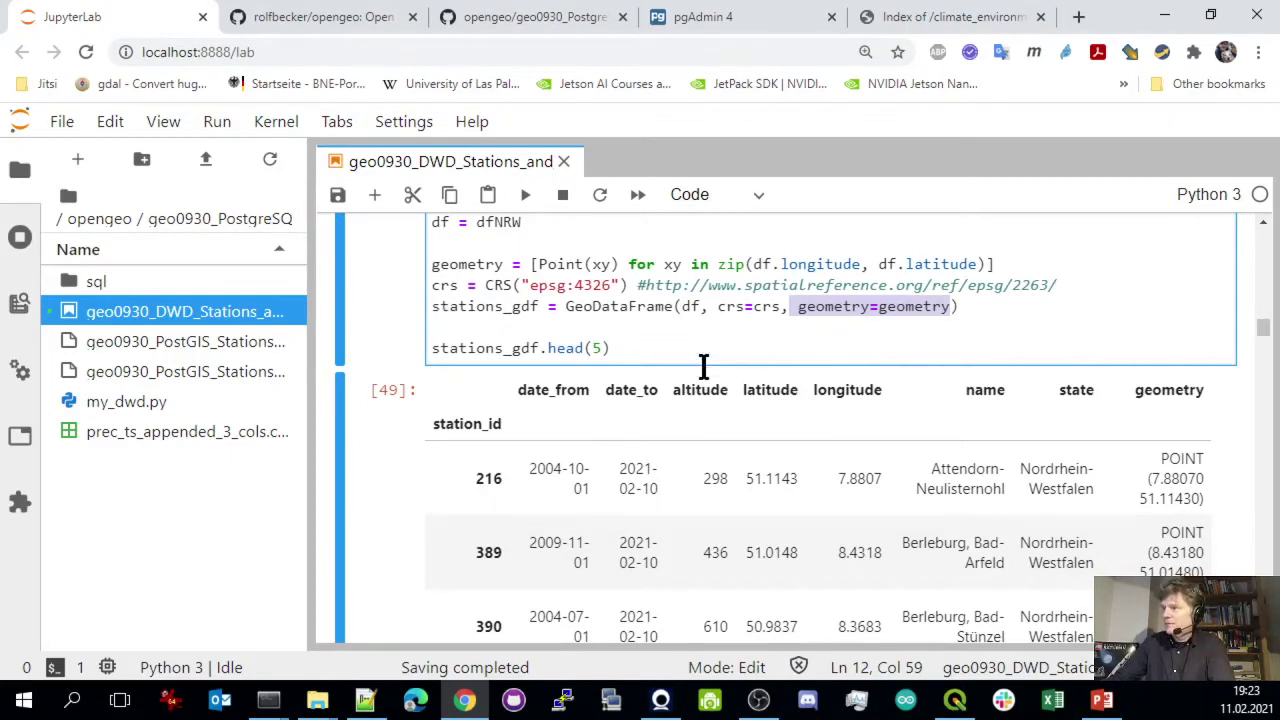
{"action": "left_click", "coordinate": [551, 307]}
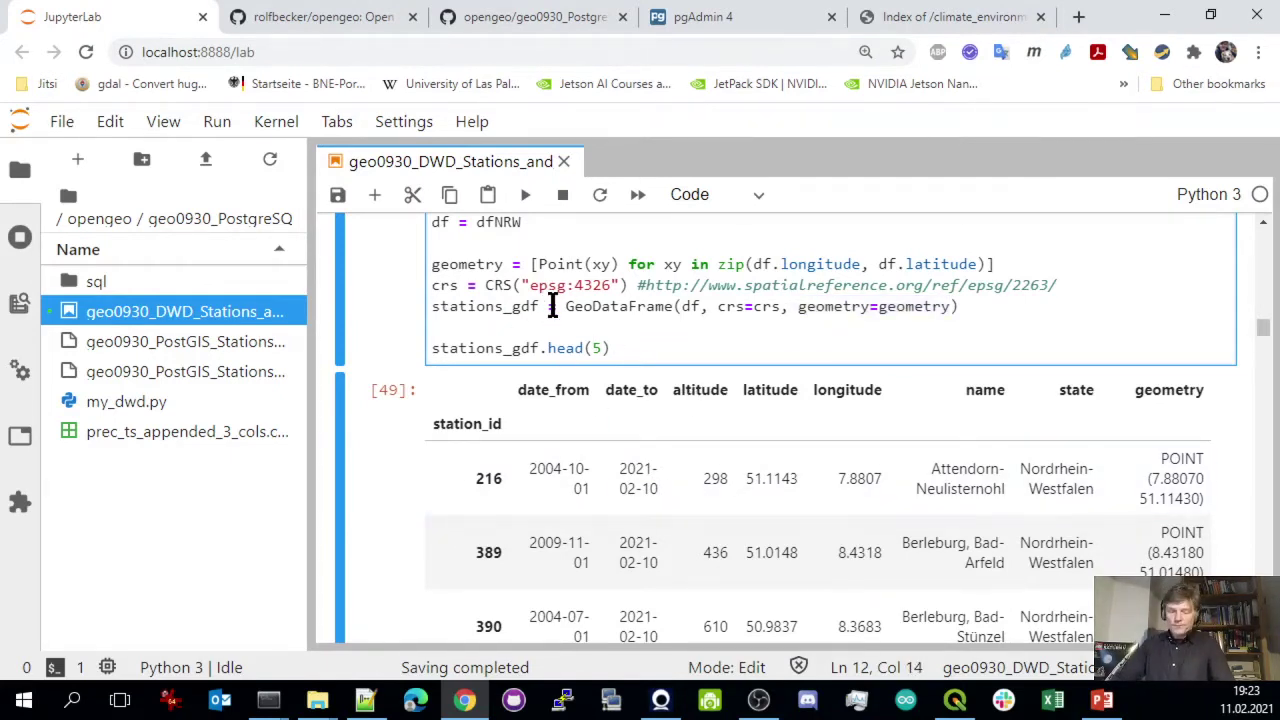
{"action": "key", "text": "shift+Return"}
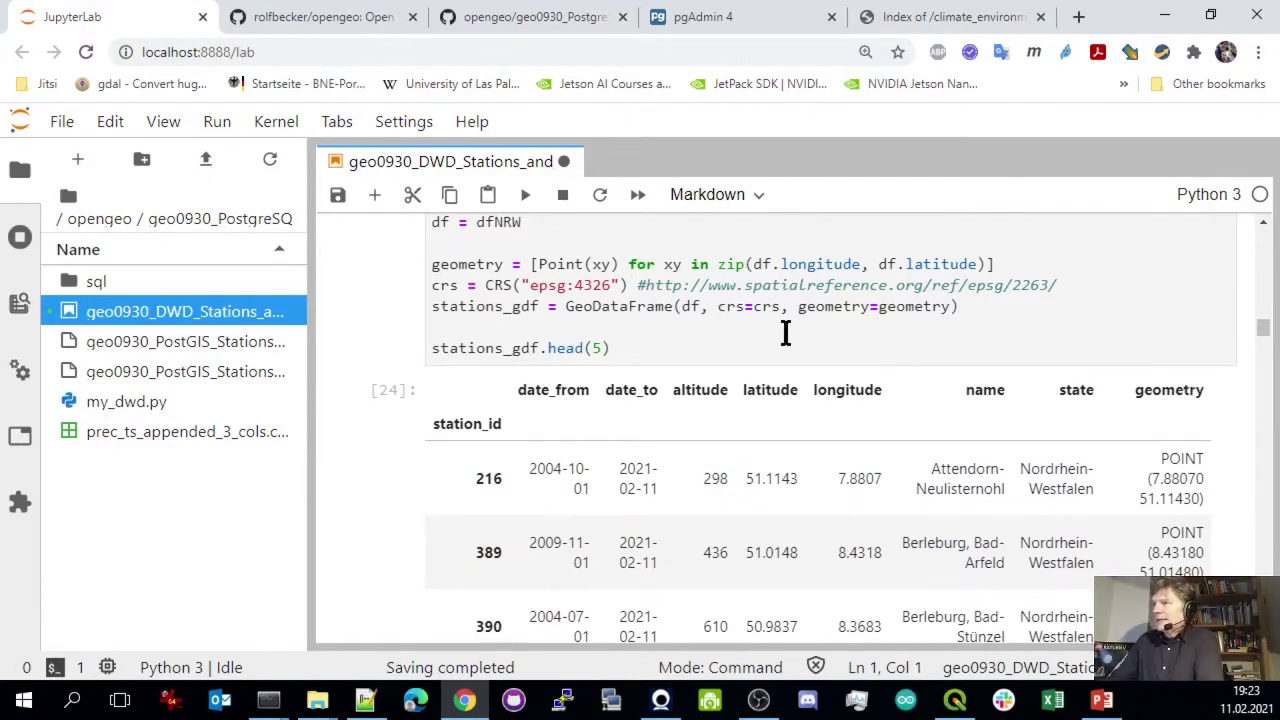
Examine the stations_gdf output table, highlighting the latitude, longitude and geometry column headers and comparing them with the station rows
{"action": "scroll", "coordinate": [866, 337], "scroll_direction": "down", "scroll_amount": 3}
{"action": "scroll", "coordinate": [866, 337], "scroll_direction": "up", "scroll_amount": 2}
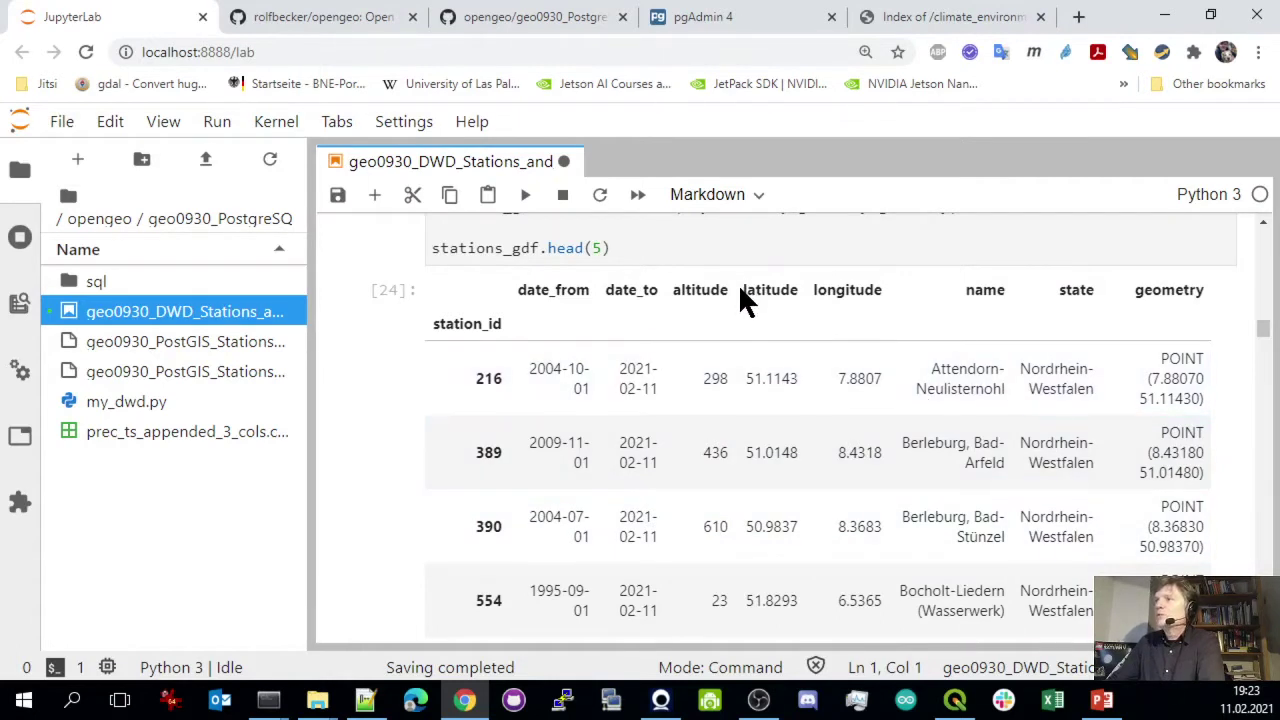
{"action": "left_click_drag", "start_coordinate": [742, 293], "coordinate": [866, 302]}
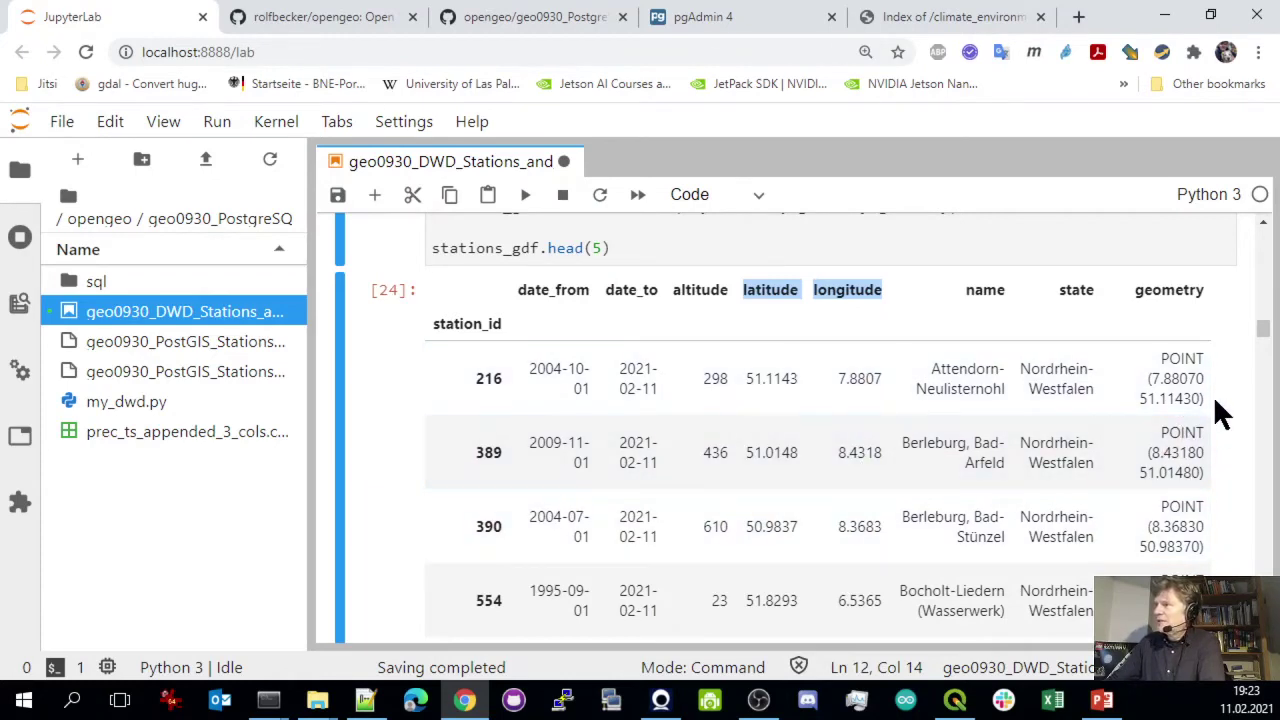
{"action": "left_click", "coordinate": [1174, 292]}
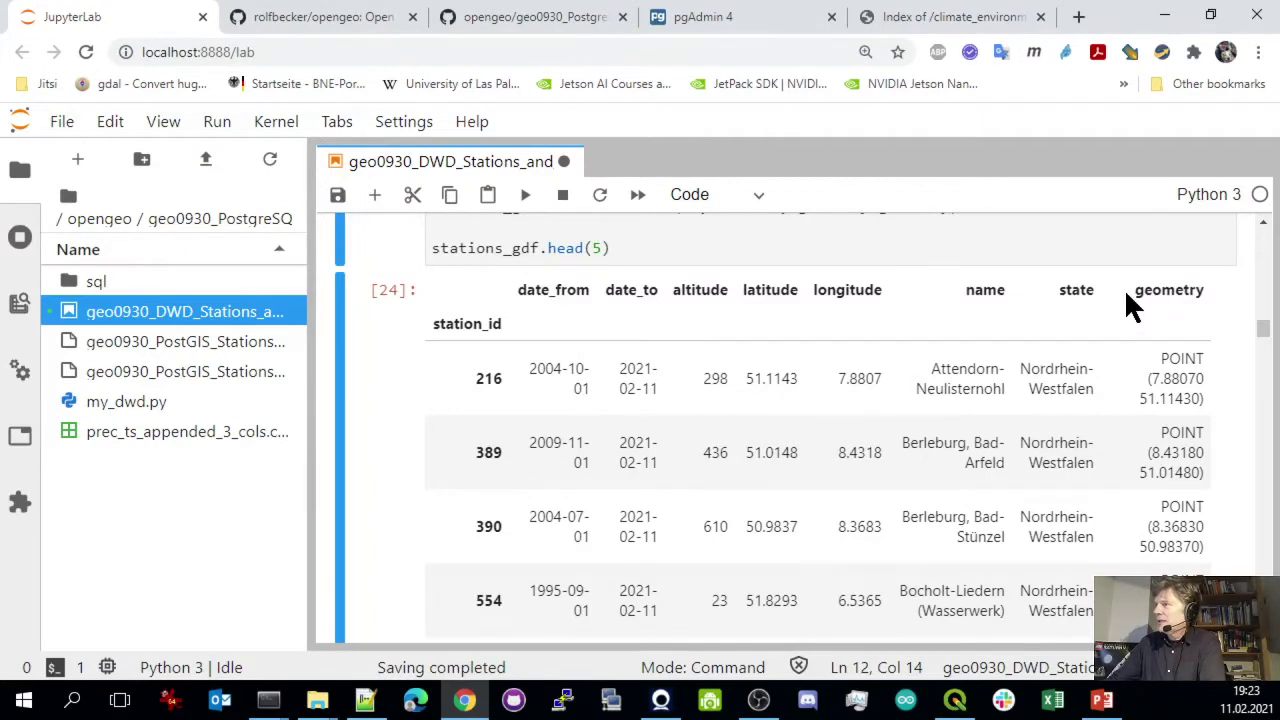
{"action": "left_click_drag", "start_coordinate": [1137, 285], "coordinate": [1213, 282]}
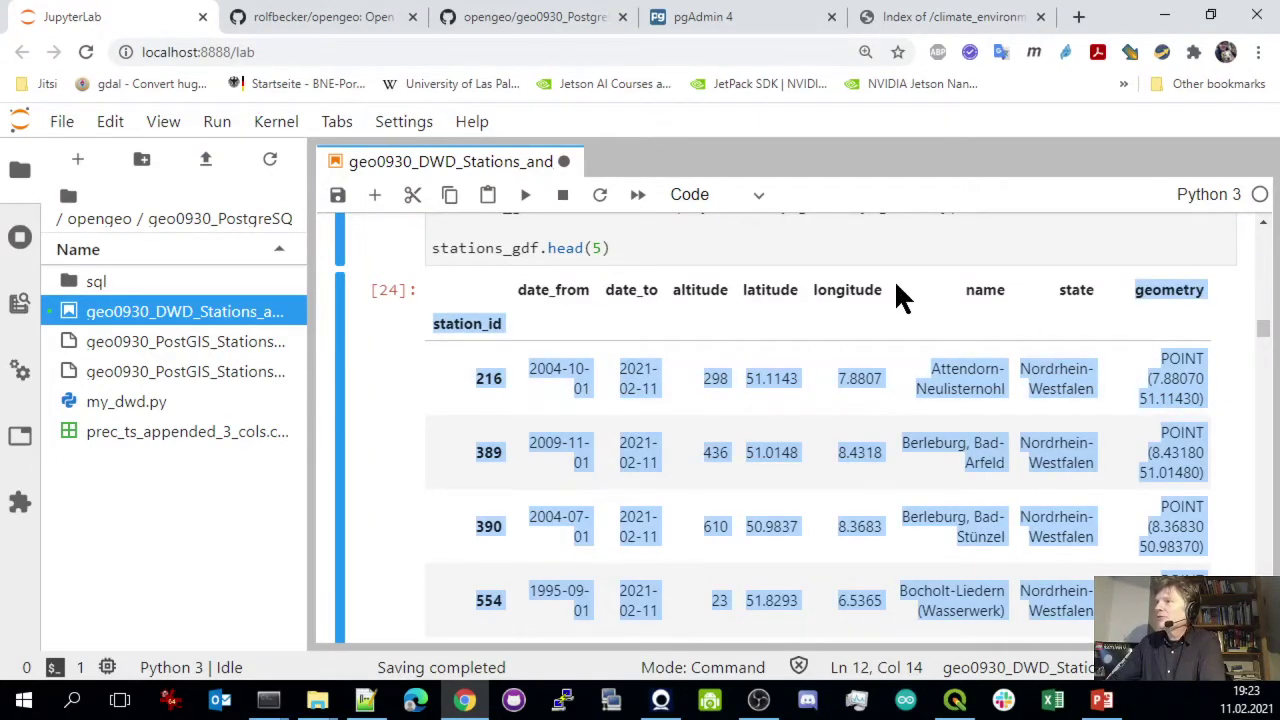
{"action": "left_click", "coordinate": [845, 300]}
{"action": "scroll", "coordinate": [822, 380], "scroll_direction": "down", "scroll_amount": 4}
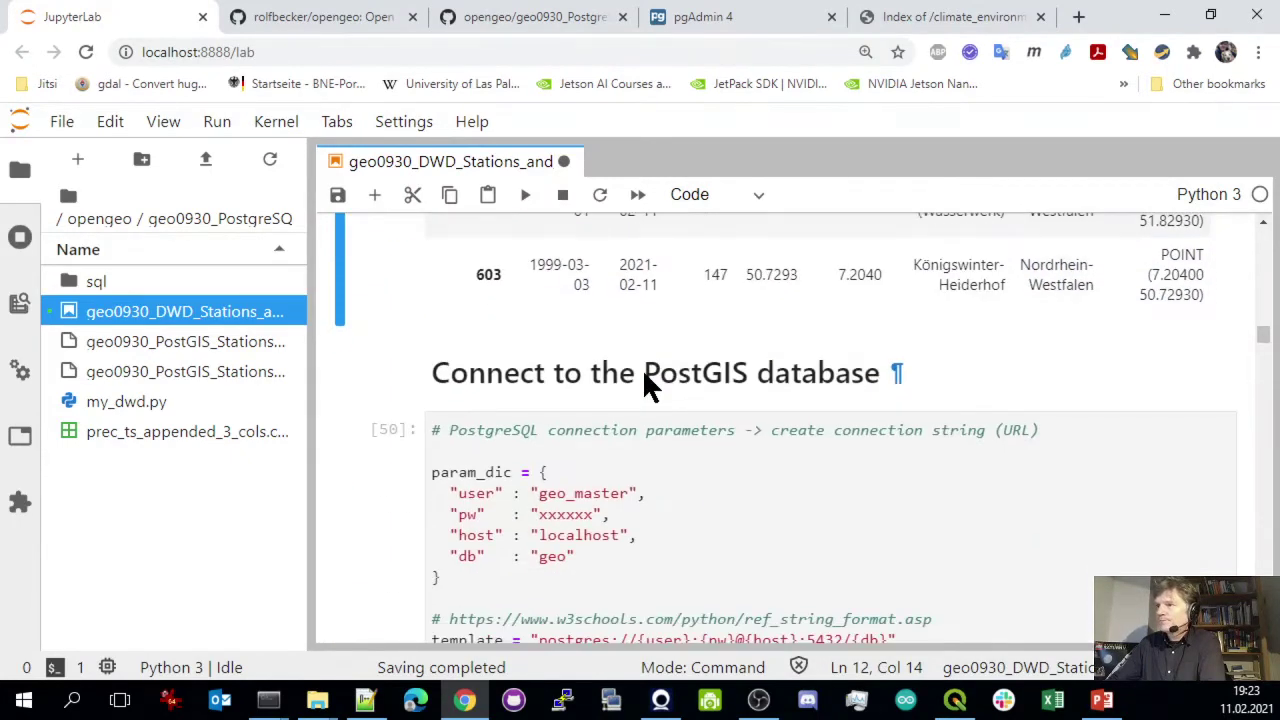
{"action": "scroll", "coordinate": [745, 428], "scroll_direction": "up", "scroll_amount": 4}
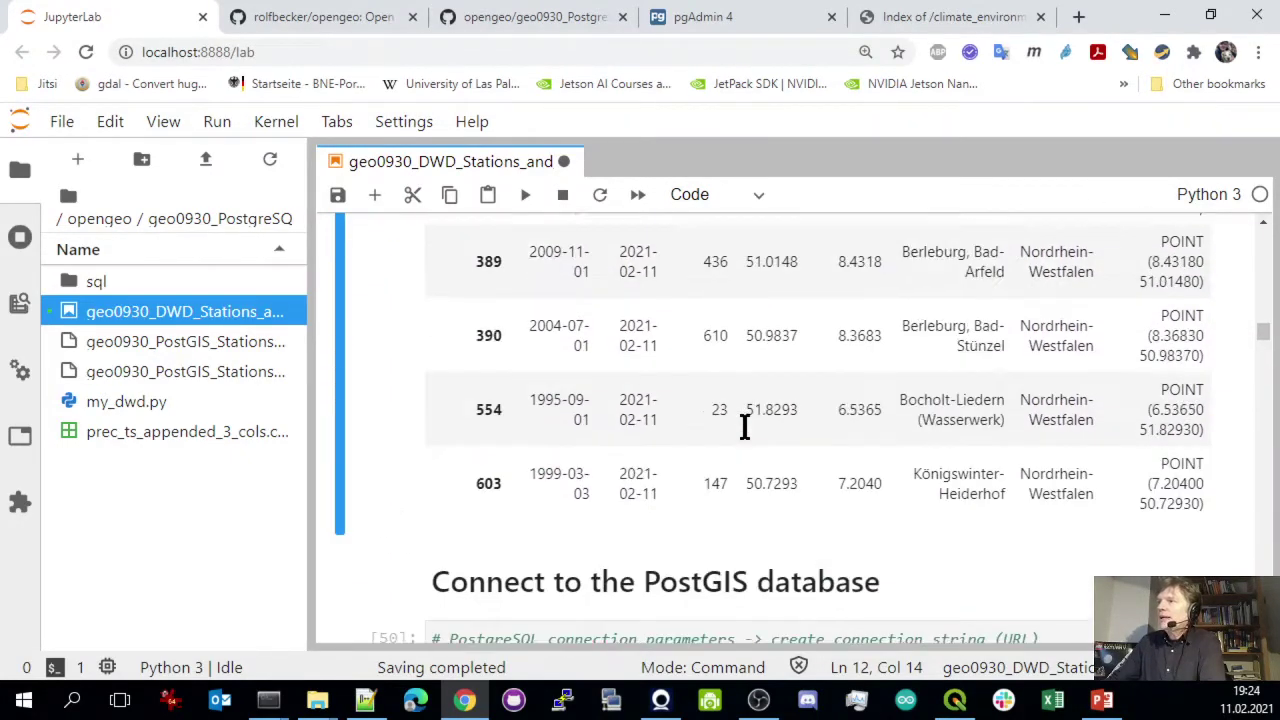
{"action": "scroll", "coordinate": [945, 405], "scroll_direction": "down", "scroll_amount": 2}
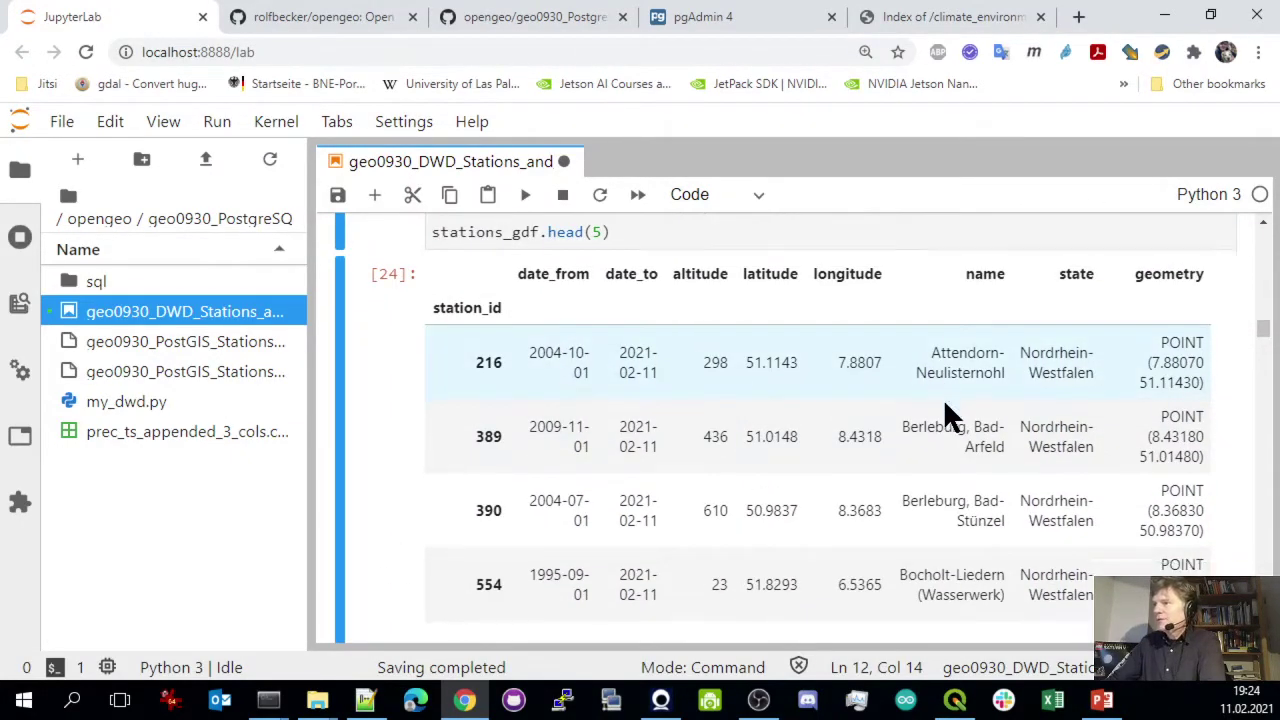
{"action": "scroll", "coordinate": [1150, 290], "scroll_direction": "up", "scroll_amount": 2}
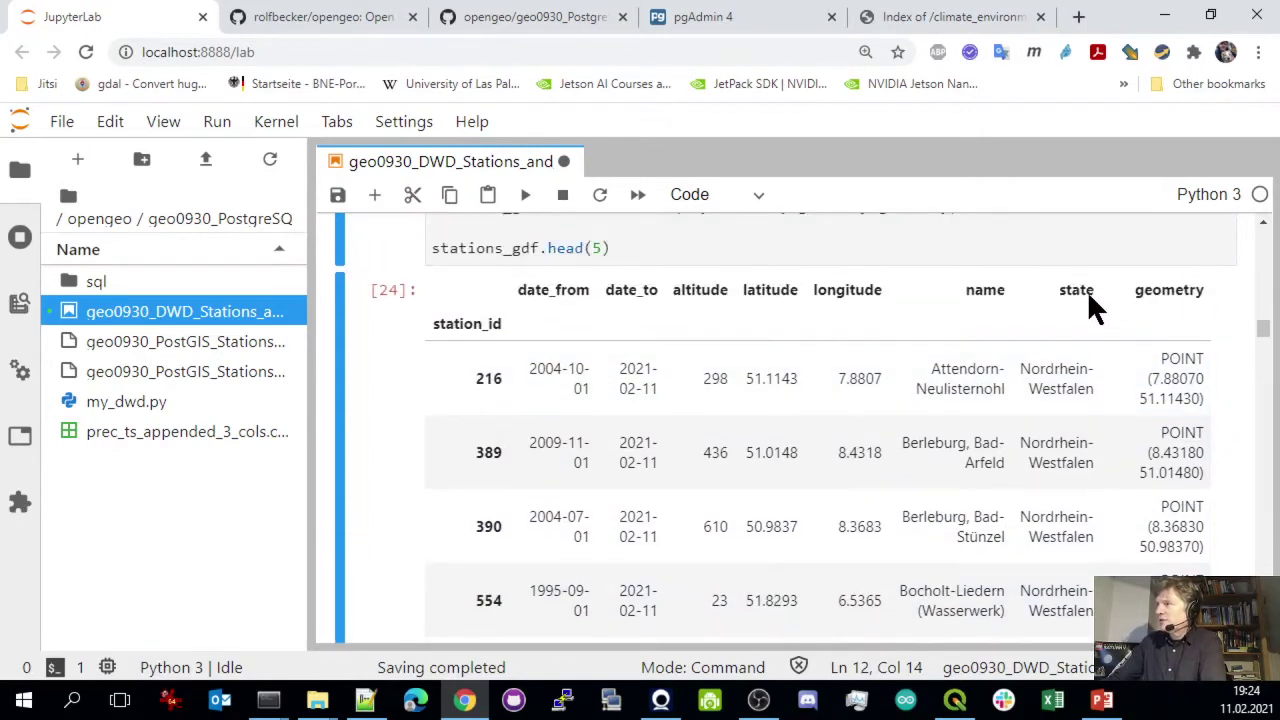
{"action": "scroll", "coordinate": [1077, 386], "scroll_direction": "down", "scroll_amount": 1}
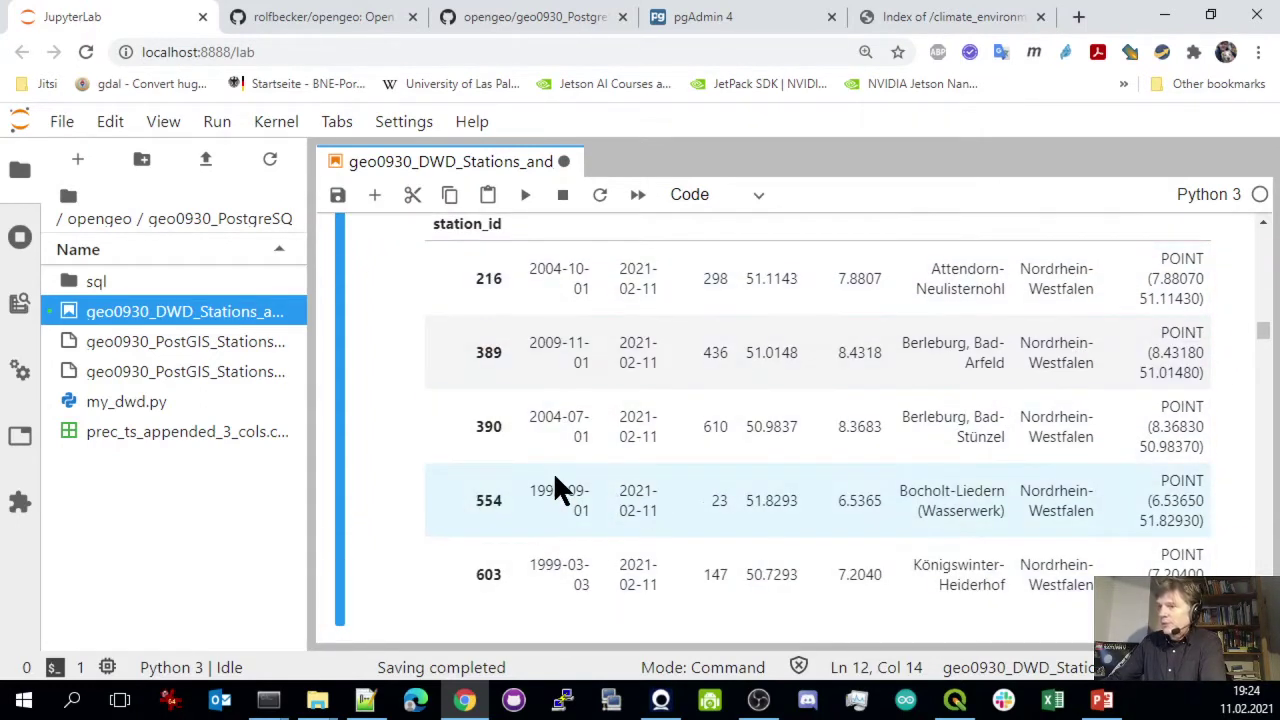
Examine the user, pw, host and db entries of param_dic in the Connect to the PostGIS database section
{"action": "scroll", "coordinate": [500, 535], "scroll_direction": "down", "scroll_amount": 2}
{"action": "scroll", "coordinate": [884, 510], "scroll_direction": "down", "scroll_amount": 2}
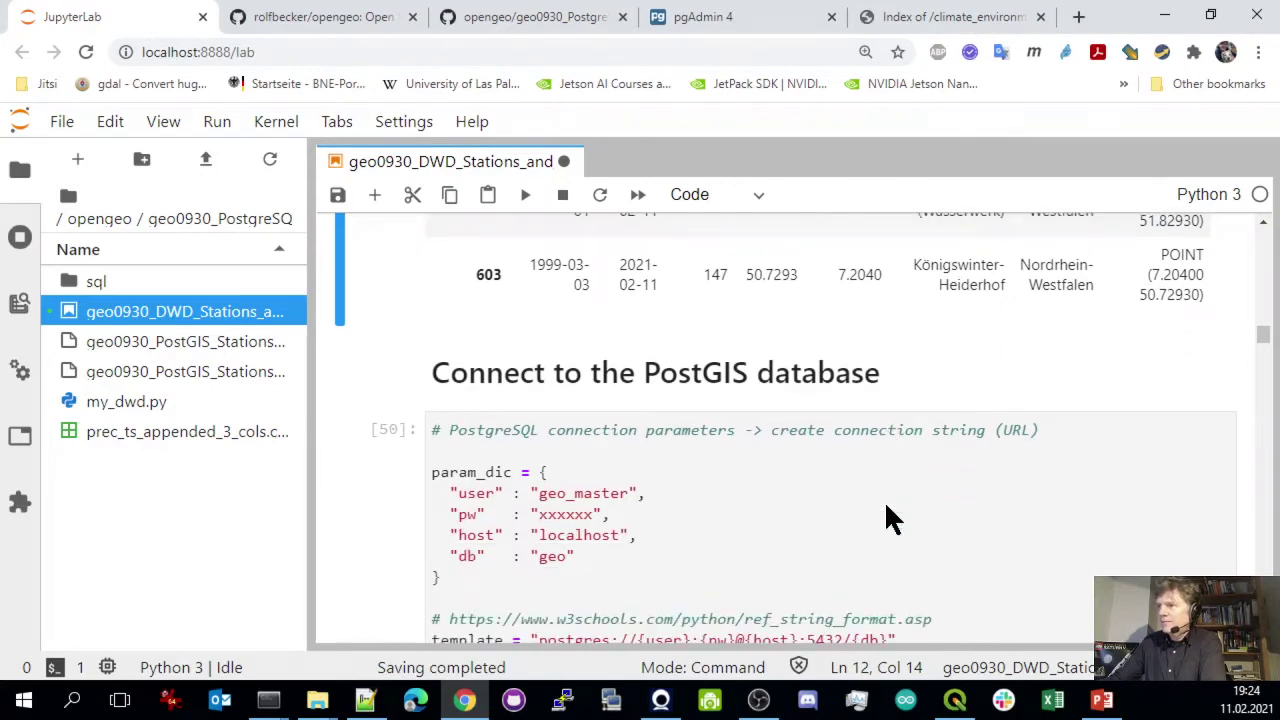
{"action": "scroll", "coordinate": [880, 490], "scroll_direction": "down", "scroll_amount": 2}
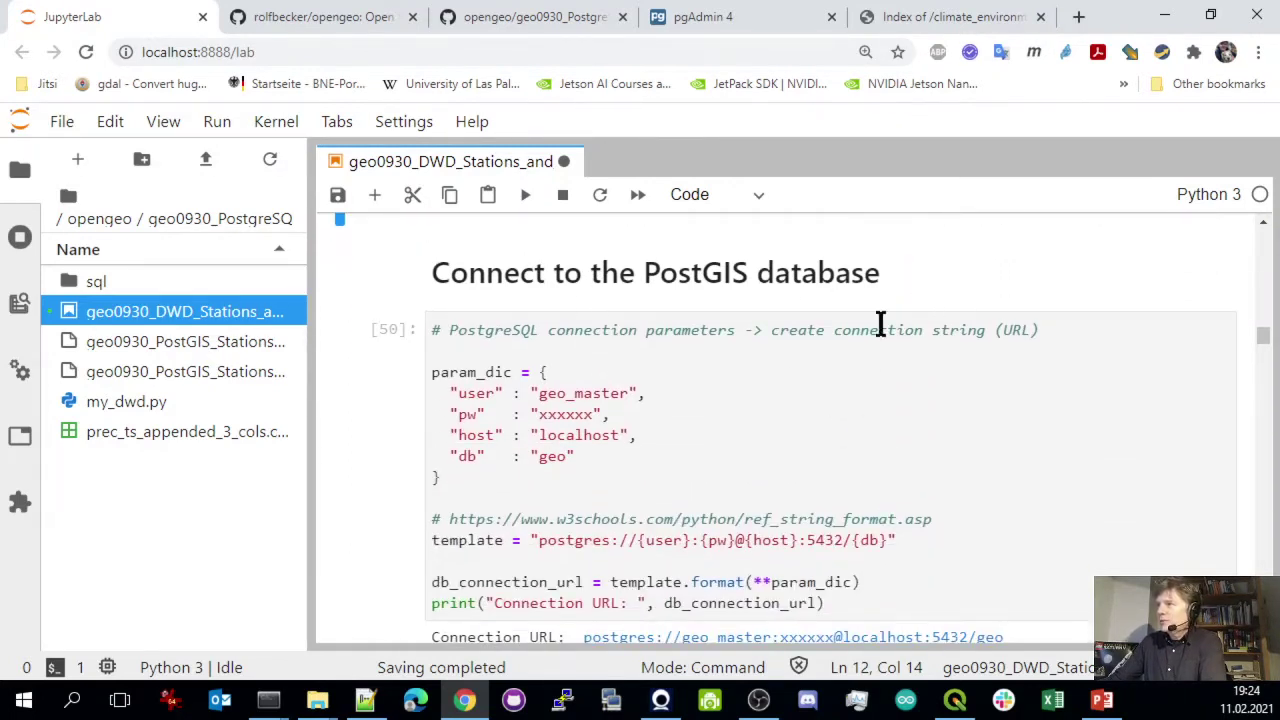
{"action": "scroll", "coordinate": [748, 397], "scroll_direction": "down", "scroll_amount": 2}
{"action": "scroll", "coordinate": [748, 397], "scroll_direction": "up", "scroll_amount": 2}
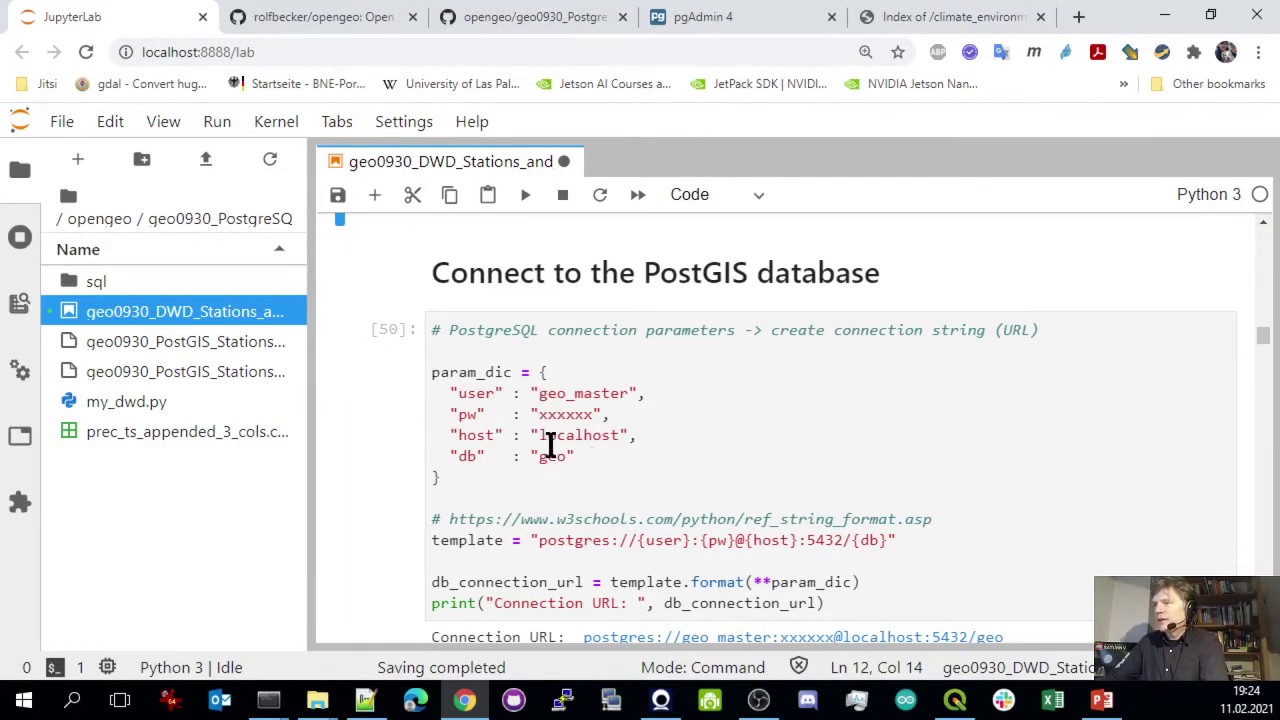
{"action": "left_click", "coordinate": [476, 393]}
{"action": "left_click", "coordinate": [471, 420]}
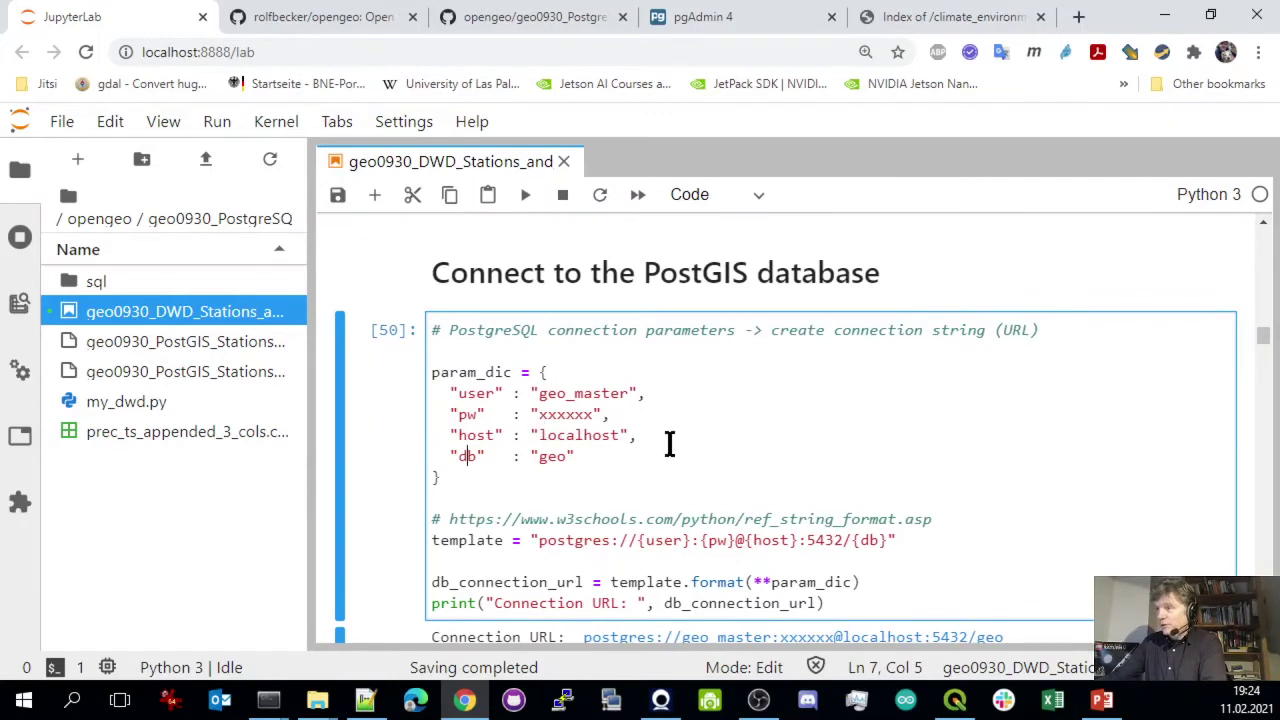
{"action": "left_click", "coordinate": [571, 435]}
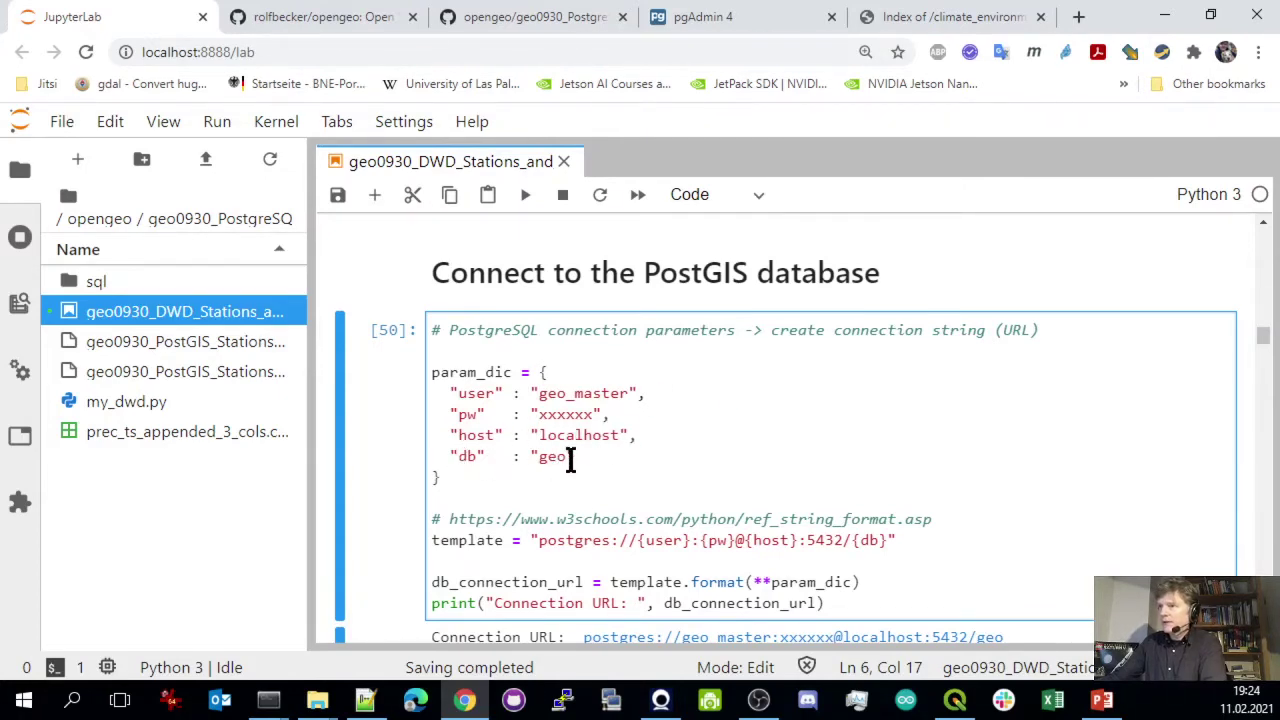
Check the connection URL template line and rerun the cell to build and print db_connection_url
{"action": "scroll", "coordinate": [855, 425], "scroll_direction": "down", "scroll_amount": 1}
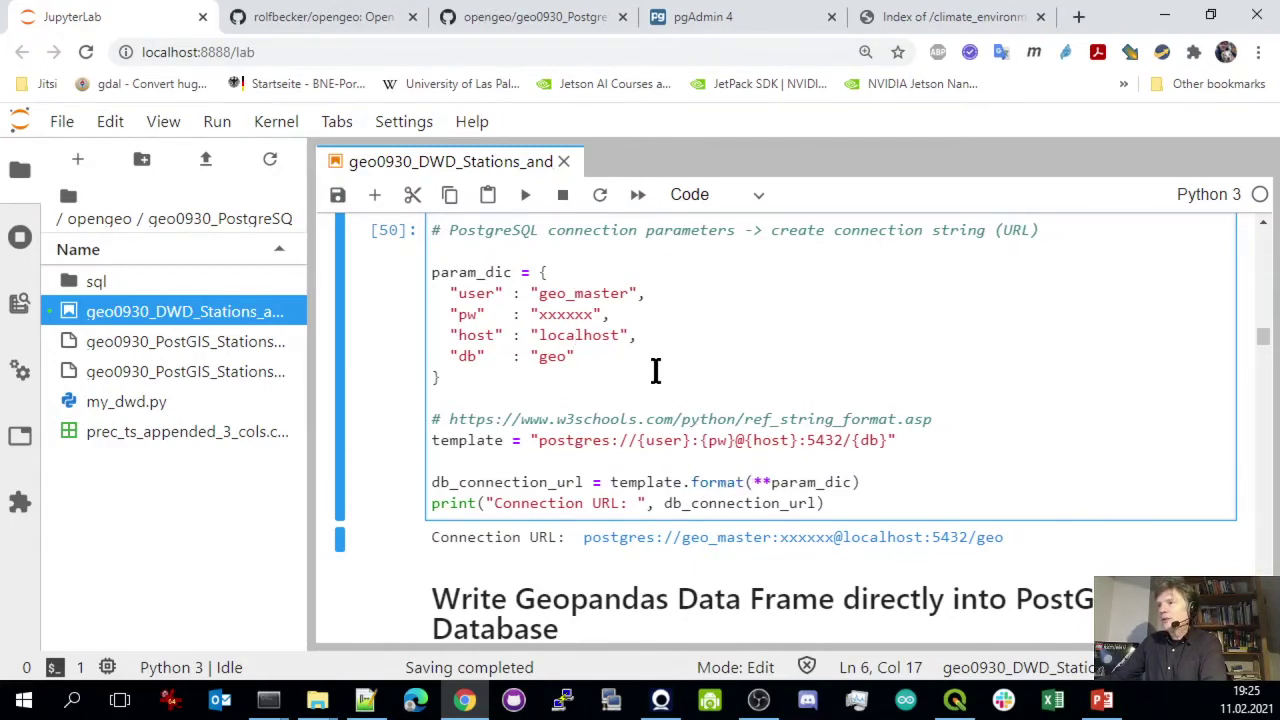
{"action": "left_click", "coordinate": [643, 441]}
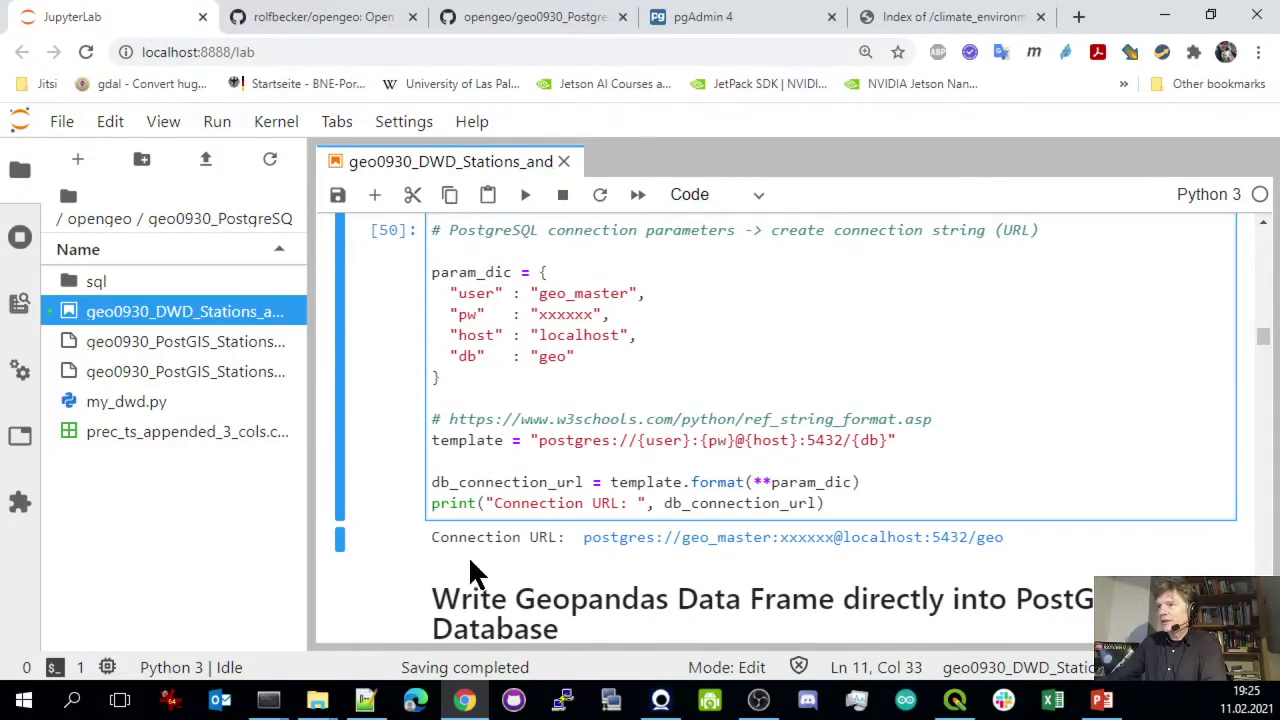
{"action": "key", "text": "shift+Return"}
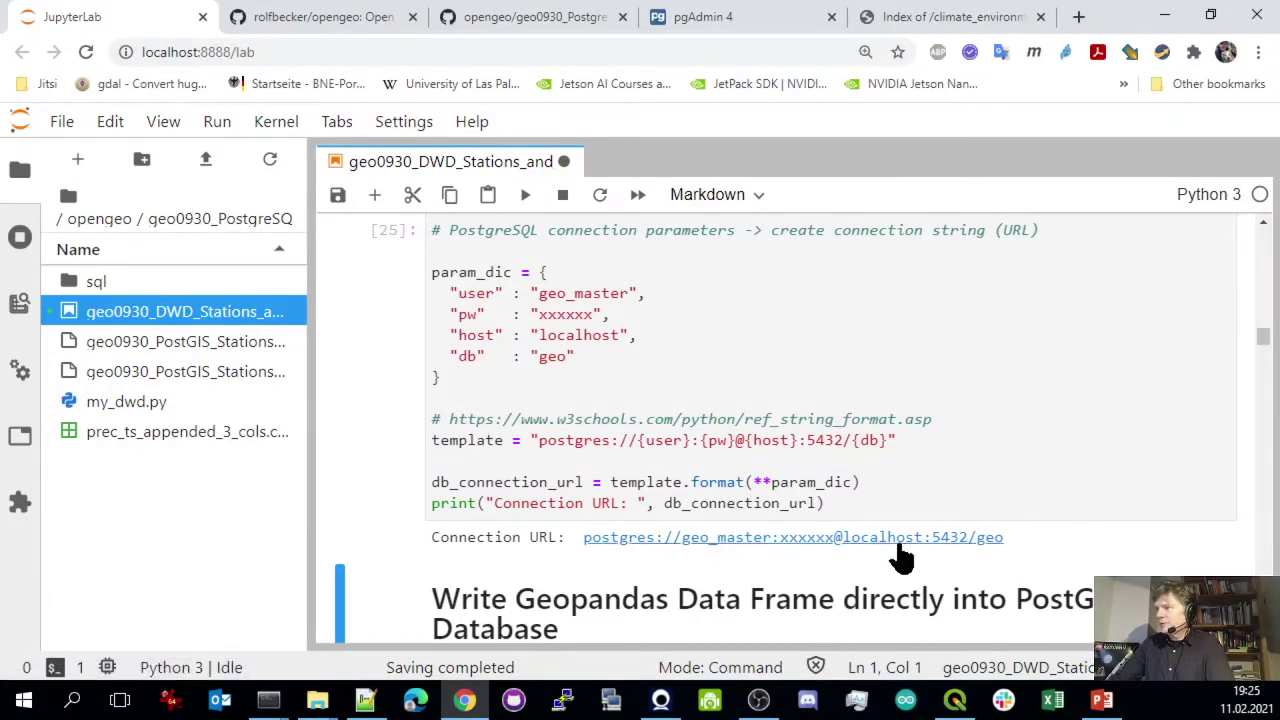
Preview the Write Geopandas Data Frame section, rerun the connection URL cell, and advance past the heading cell to the sqlalchemy code cell
{"action": "scroll", "coordinate": [1059, 514], "scroll_direction": "down", "scroll_amount": 2}
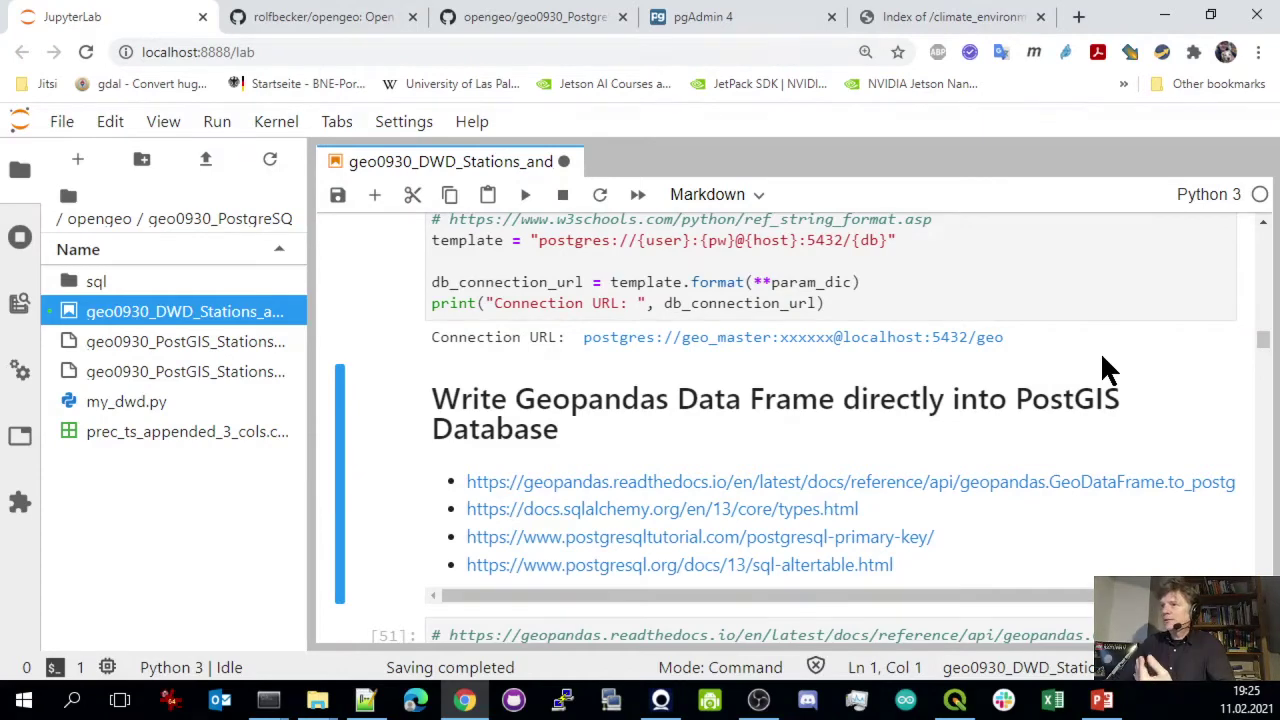
{"action": "scroll", "coordinate": [1100, 355], "scroll_direction": "down", "scroll_amount": 1}
{"action": "scroll", "coordinate": [970, 525], "scroll_direction": "down", "scroll_amount": 1}
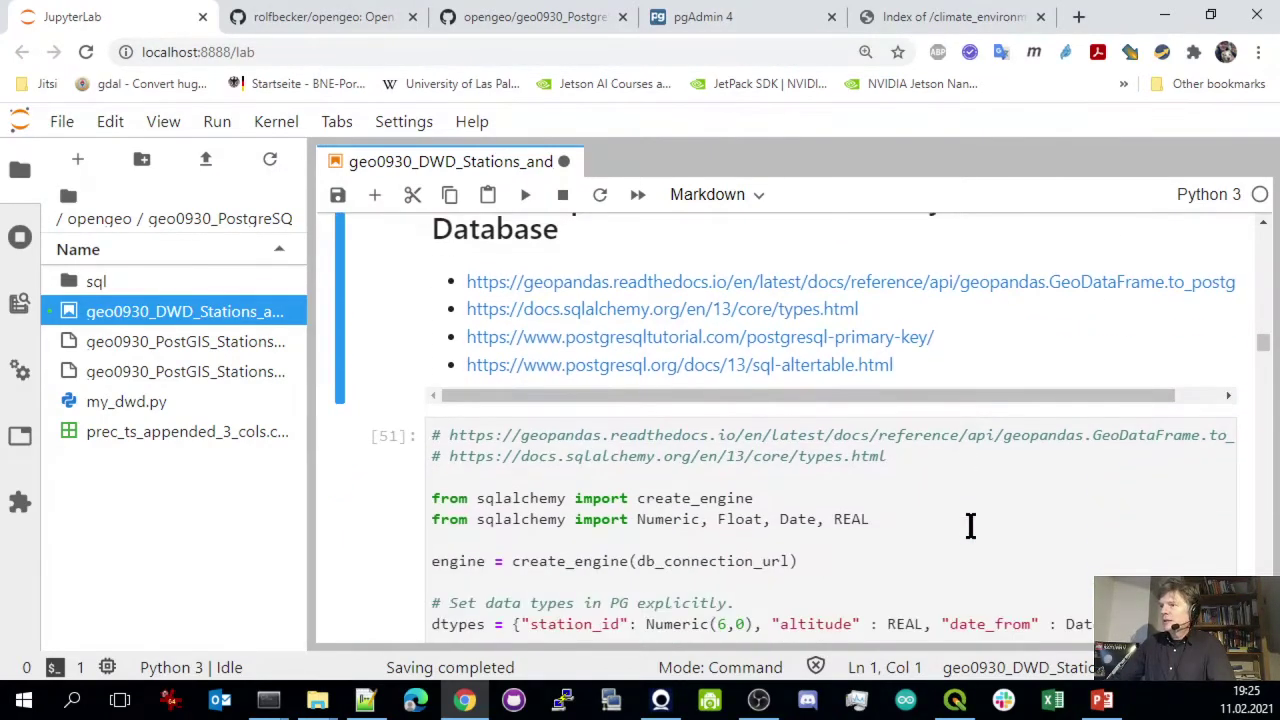
{"action": "left_click", "coordinate": [525, 502]}
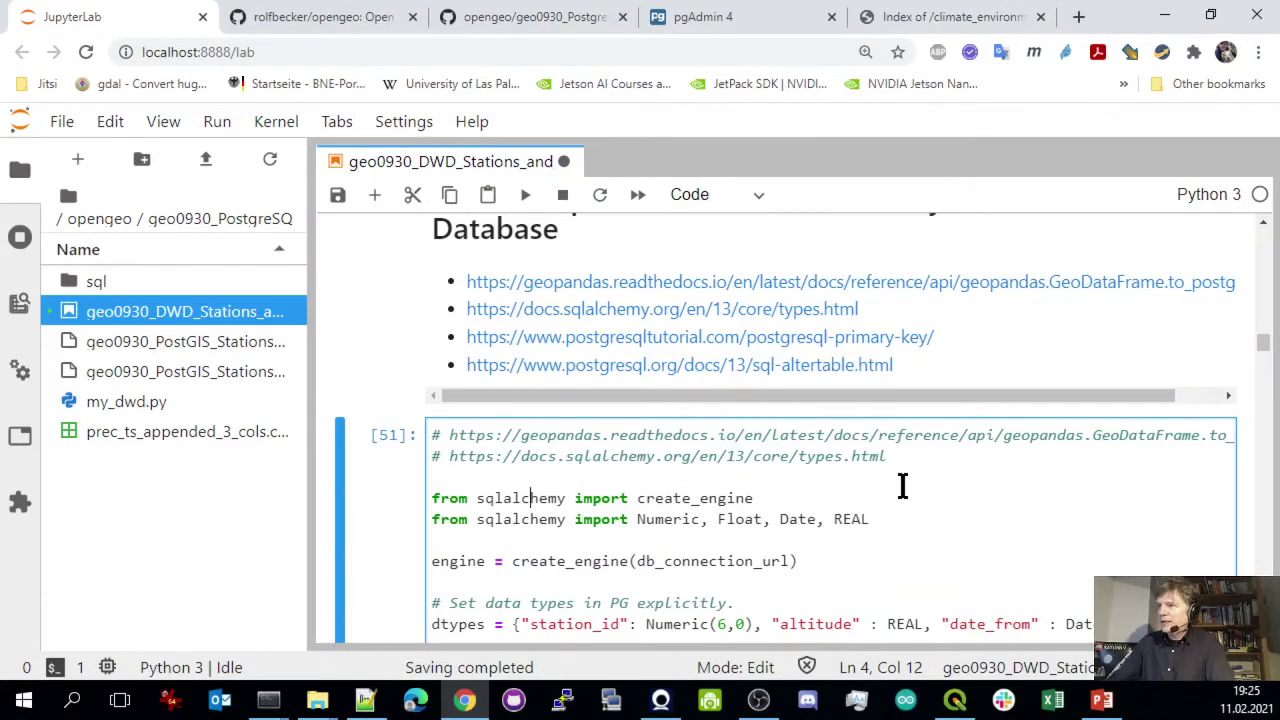
{"action": "scroll", "coordinate": [902, 485], "scroll_direction": "up", "scroll_amount": 3}
{"action": "left_click", "coordinate": [845, 357]}
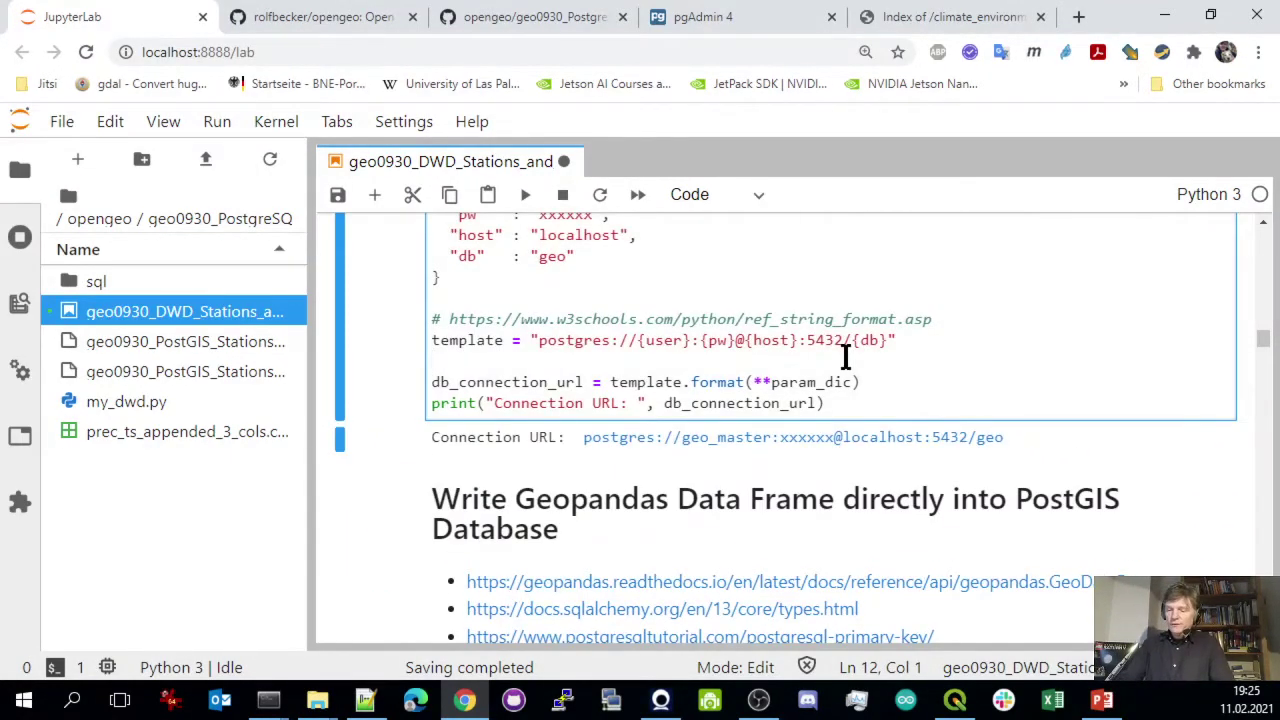
{"action": "key", "text": "shift+Return"}
{"action": "key", "text": "shift+Return"}
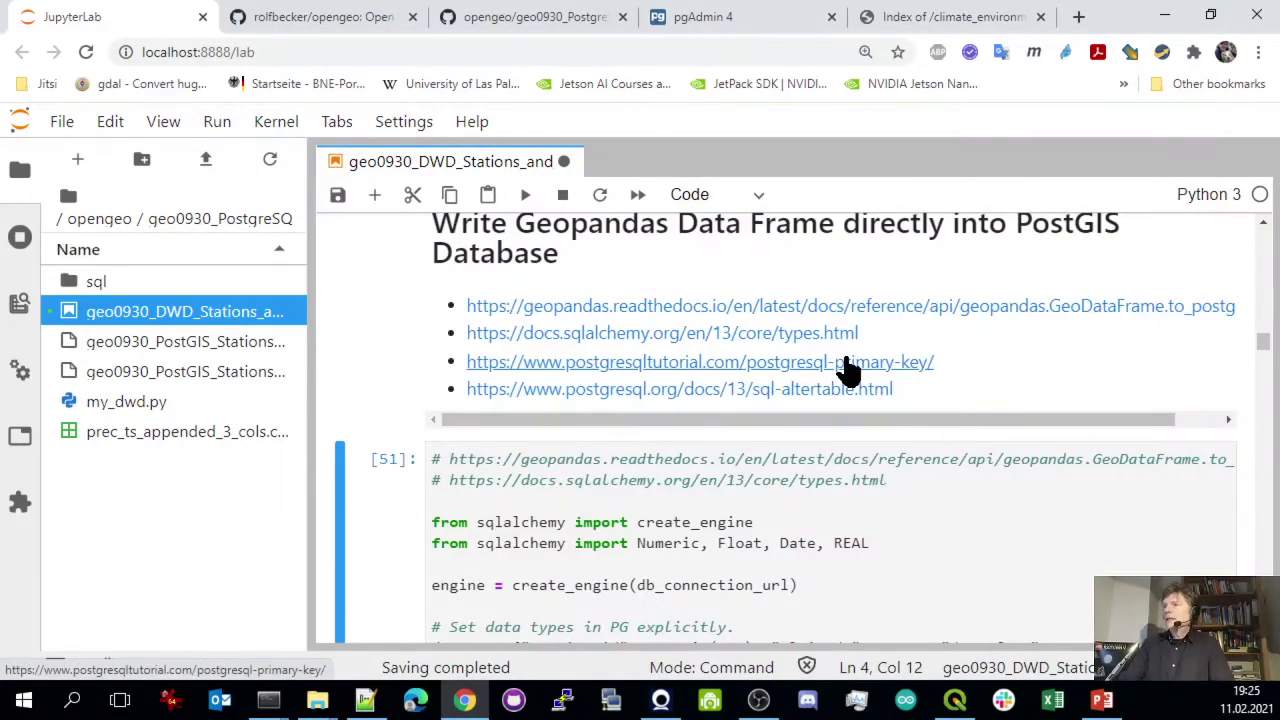
Examine the create_engine line of the sqlalchemy cell, highlighting db_connection_url and tracing it back to the connection cell's printed URL
{"action": "scroll", "coordinate": [840, 368], "scroll_direction": "down", "scroll_amount": 4}
{"action": "scroll", "coordinate": [855, 355], "scroll_direction": "up", "scroll_amount": 2}
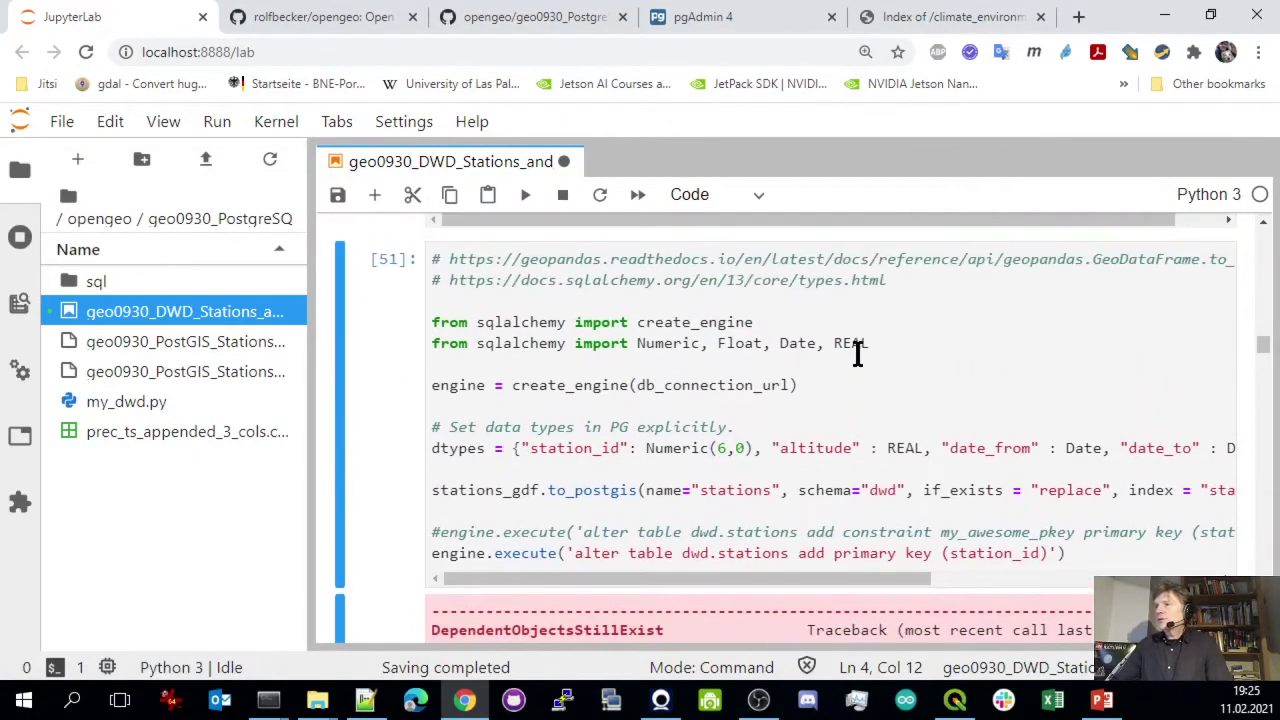
{"action": "scroll", "coordinate": [623, 443], "scroll_direction": "up", "scroll_amount": 1}
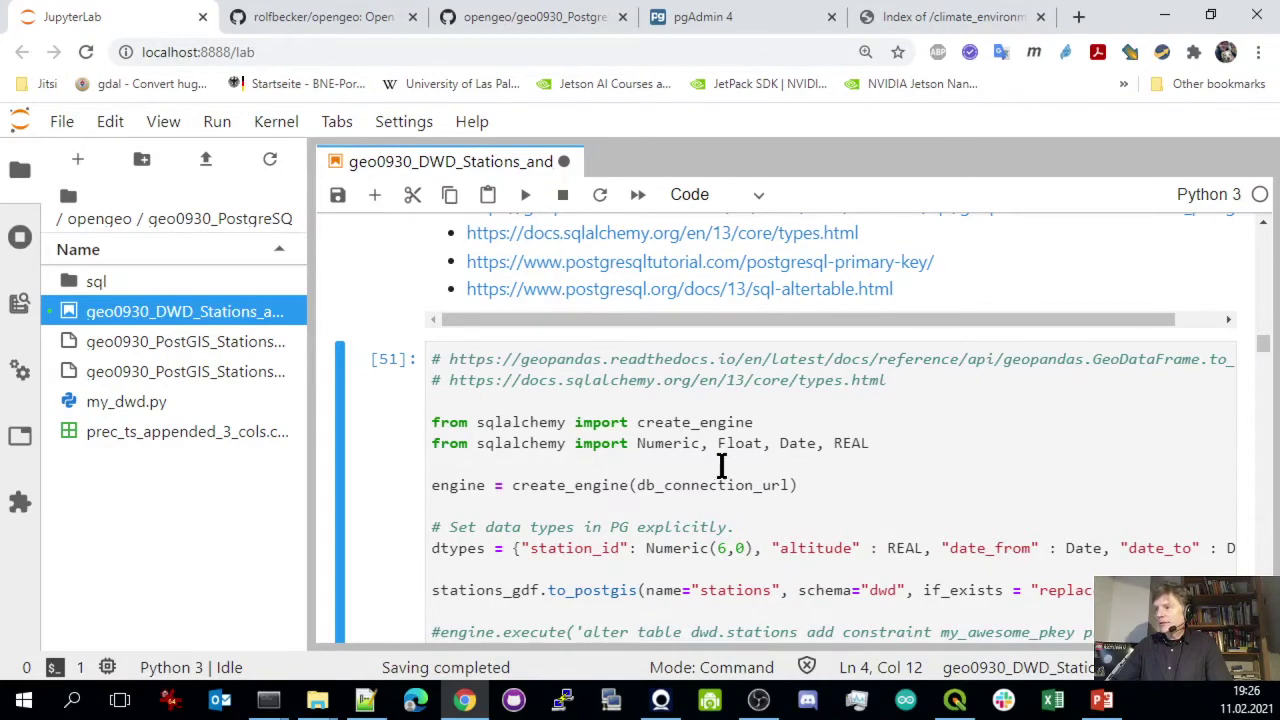
{"action": "left_click_drag", "start_coordinate": [637, 485], "coordinate": [664, 485]}
{"action": "triple_click", "coordinate": [790, 485]}
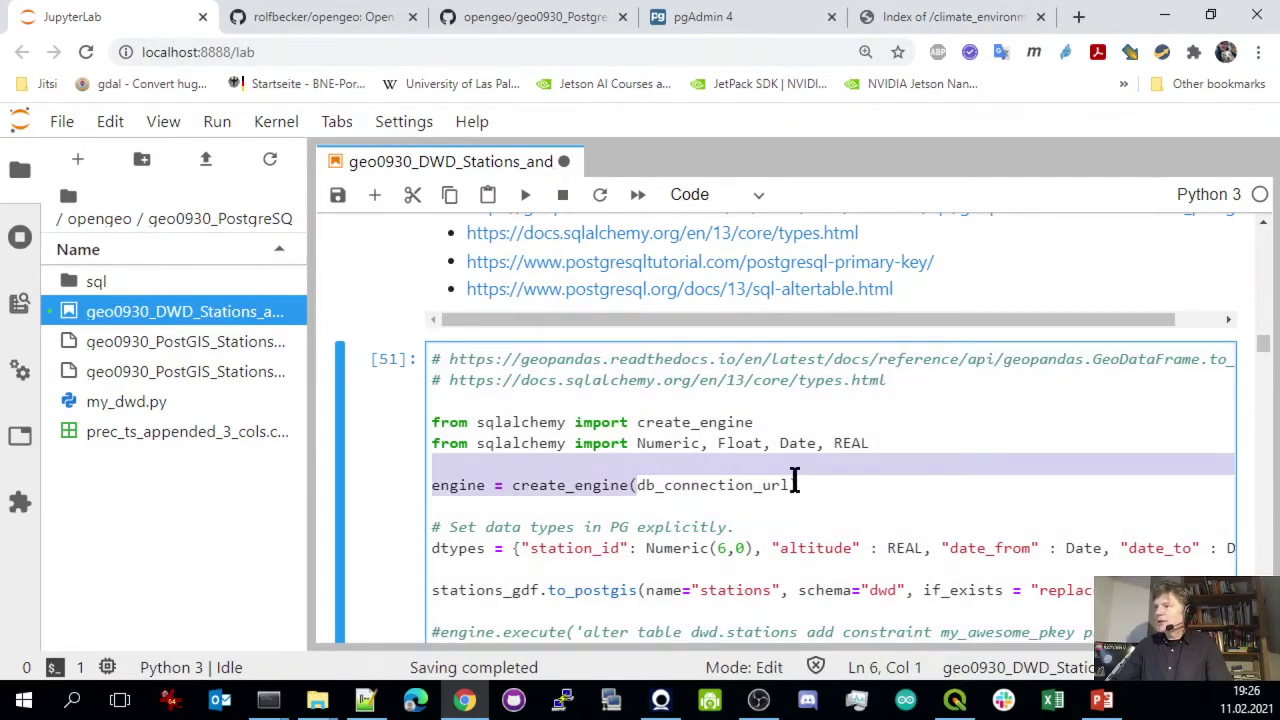
{"action": "double_click", "coordinate": [780, 485]}
{"action": "scroll", "coordinate": [797, 403], "scroll_direction": "up", "scroll_amount": 3}
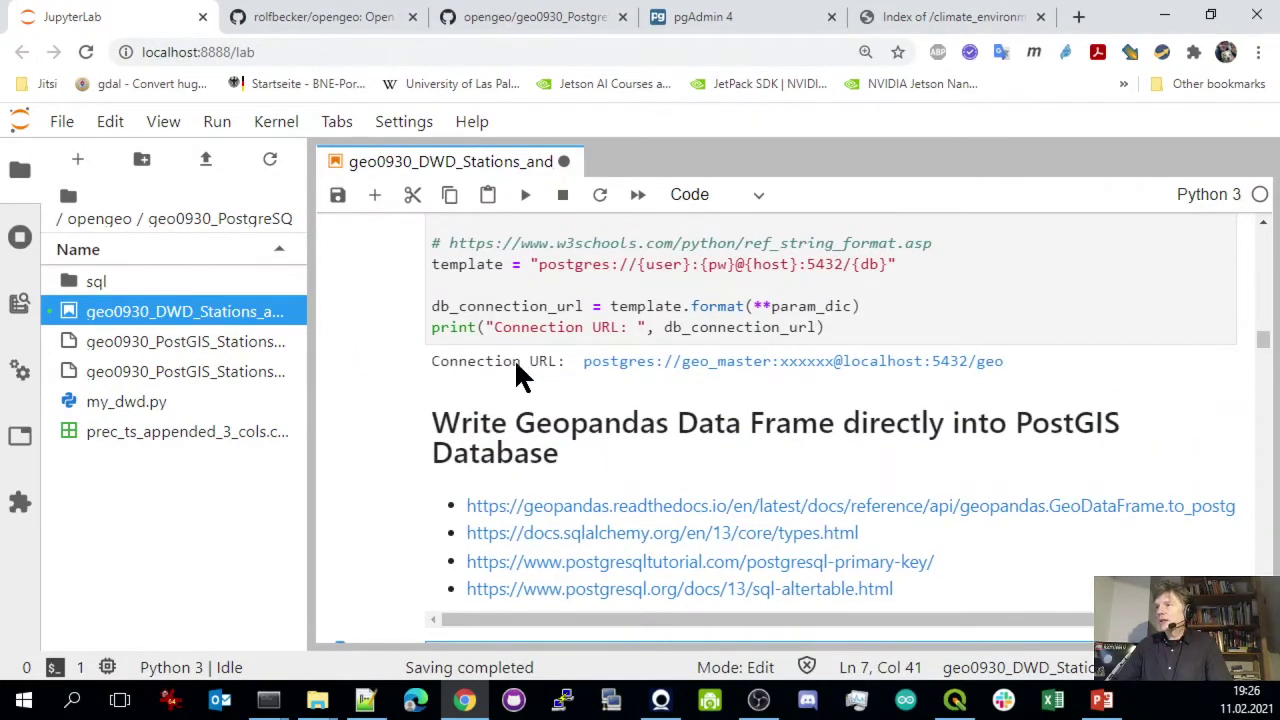
{"action": "scroll", "coordinate": [551, 372], "scroll_direction": "down", "scroll_amount": 3}
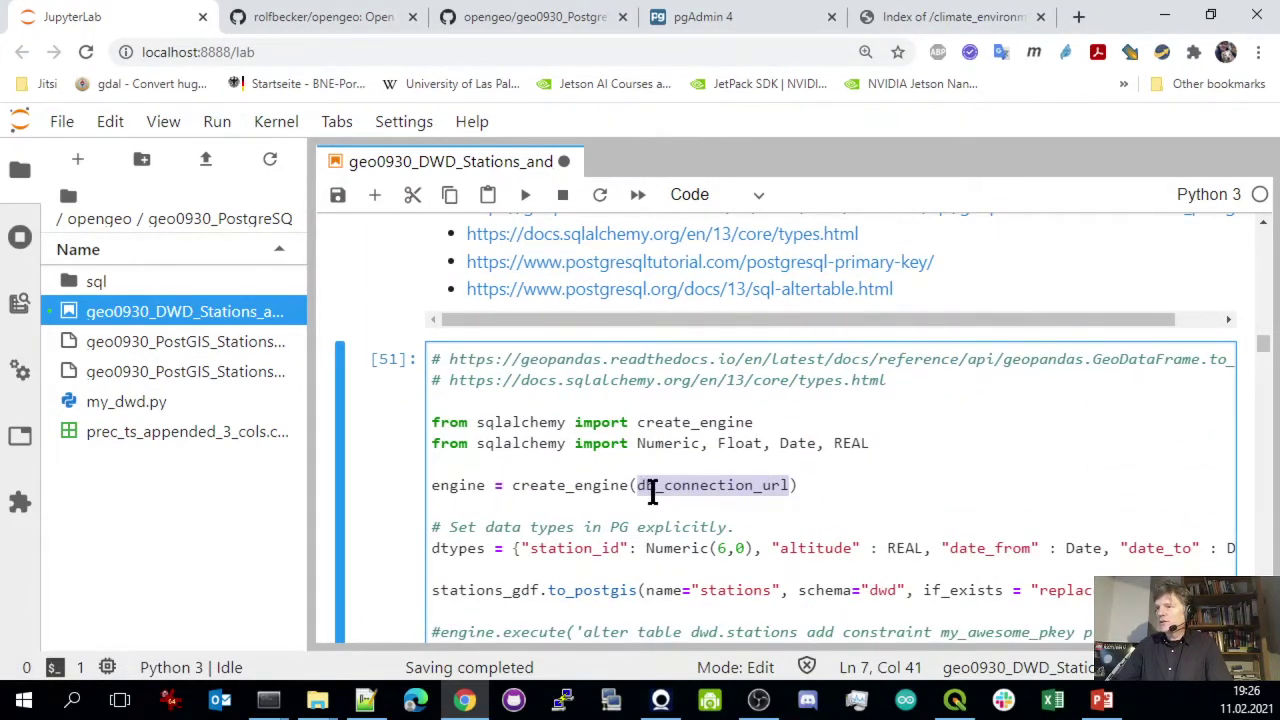
{"action": "scroll", "coordinate": [782, 487], "scroll_direction": "down", "scroll_amount": 1}
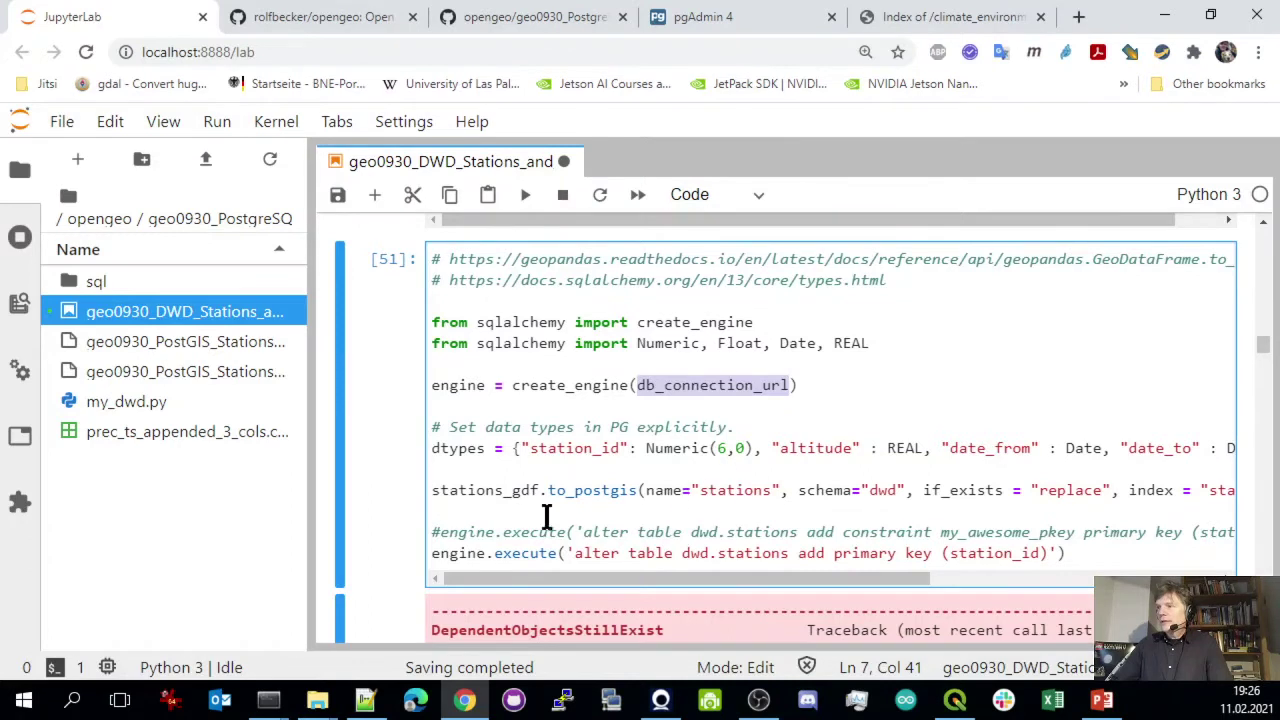
Examine the line that writes the stations table to schema dwd, highlighting stations_gdf and its to_postgis method
{"action": "left_click_drag", "start_coordinate": [433, 492], "coordinate": [537, 491]}
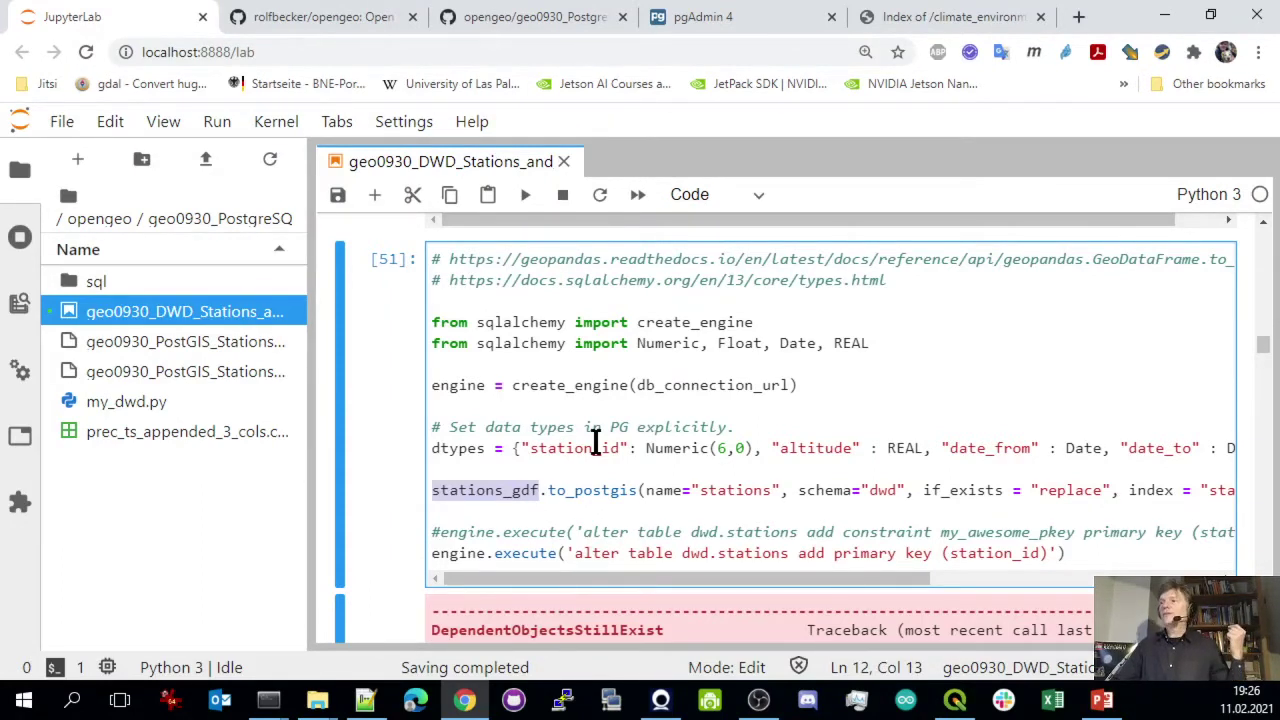
{"action": "left_click", "coordinate": [548, 492]}
{"action": "left_click_drag", "start_coordinate": [548, 492], "coordinate": [634, 490]}
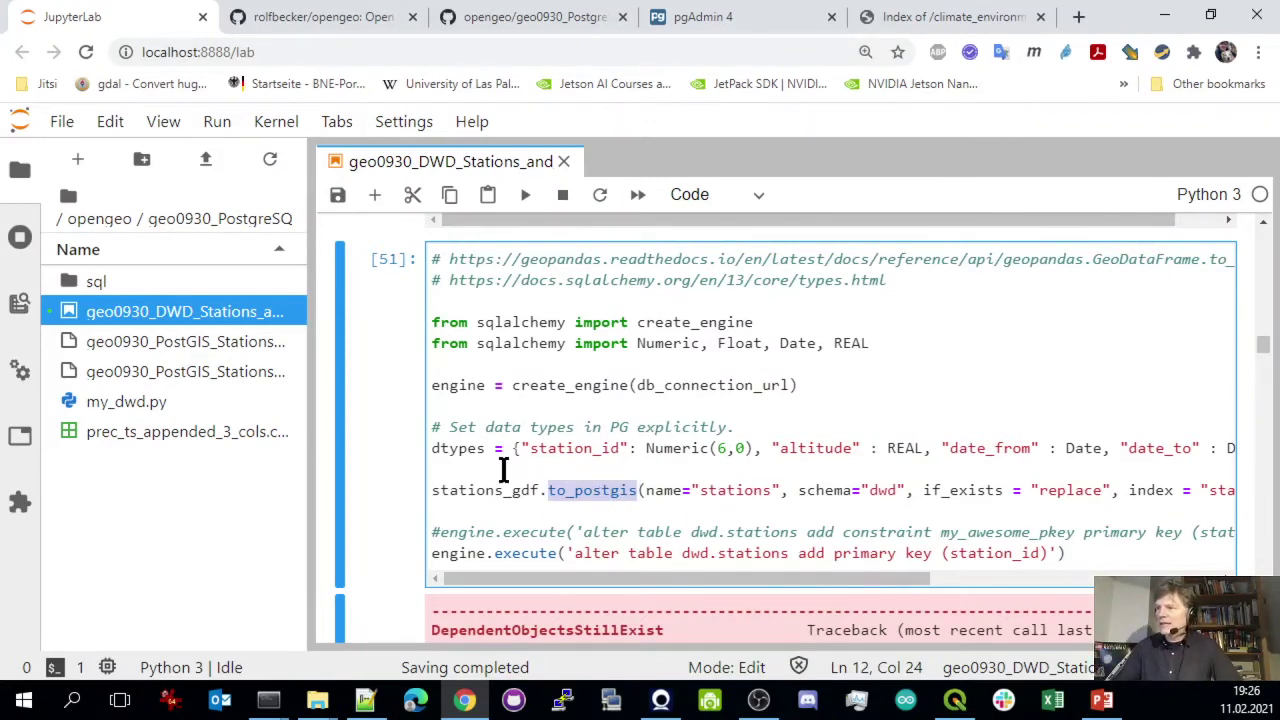
{"action": "left_click_drag", "start_coordinate": [545, 491], "coordinate": [634, 491]}
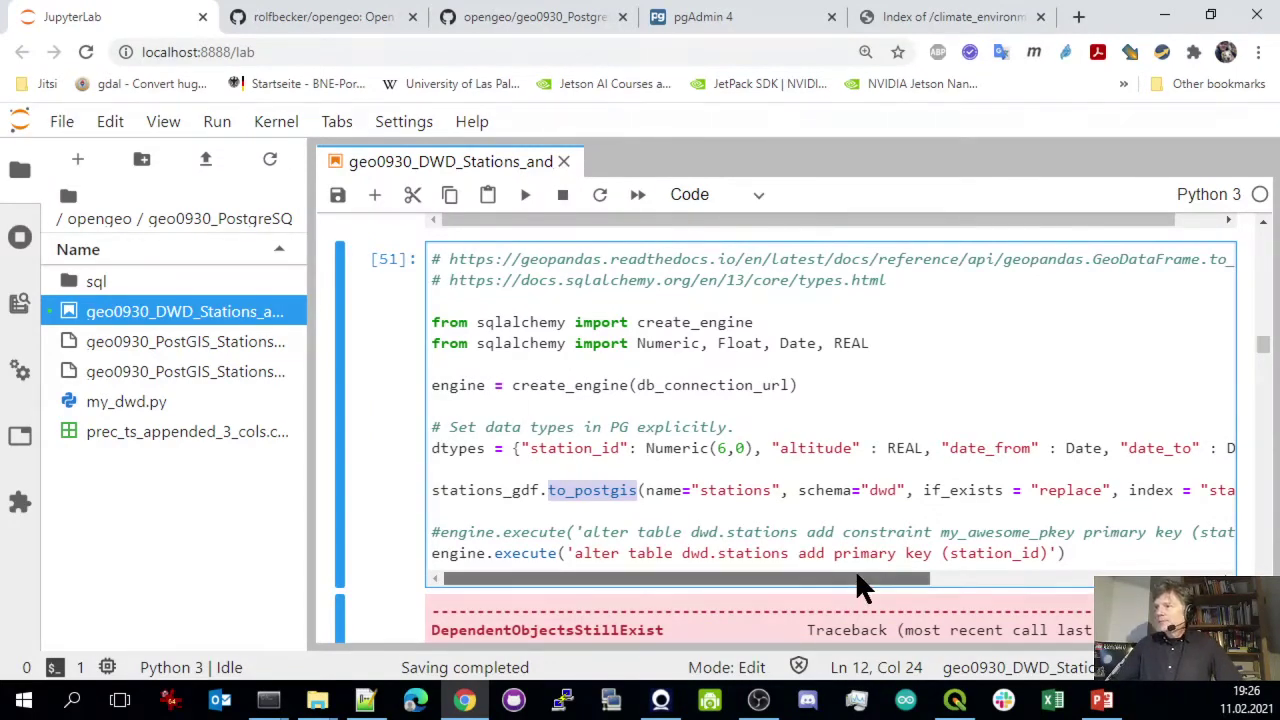
Examine the existing-table option of the to_postgis call, highlighting its if_exists argument
{"action": "mouse_move", "coordinate": [855, 580]}
{"action": "left_mouse_down"}
{"action": "mouse_move", "coordinate": [980, 583]}
{"action": "mouse_move", "coordinate": [921, 600]}
{"action": "mouse_move", "coordinate": [858, 592]}
{"action": "left_mouse_up"}
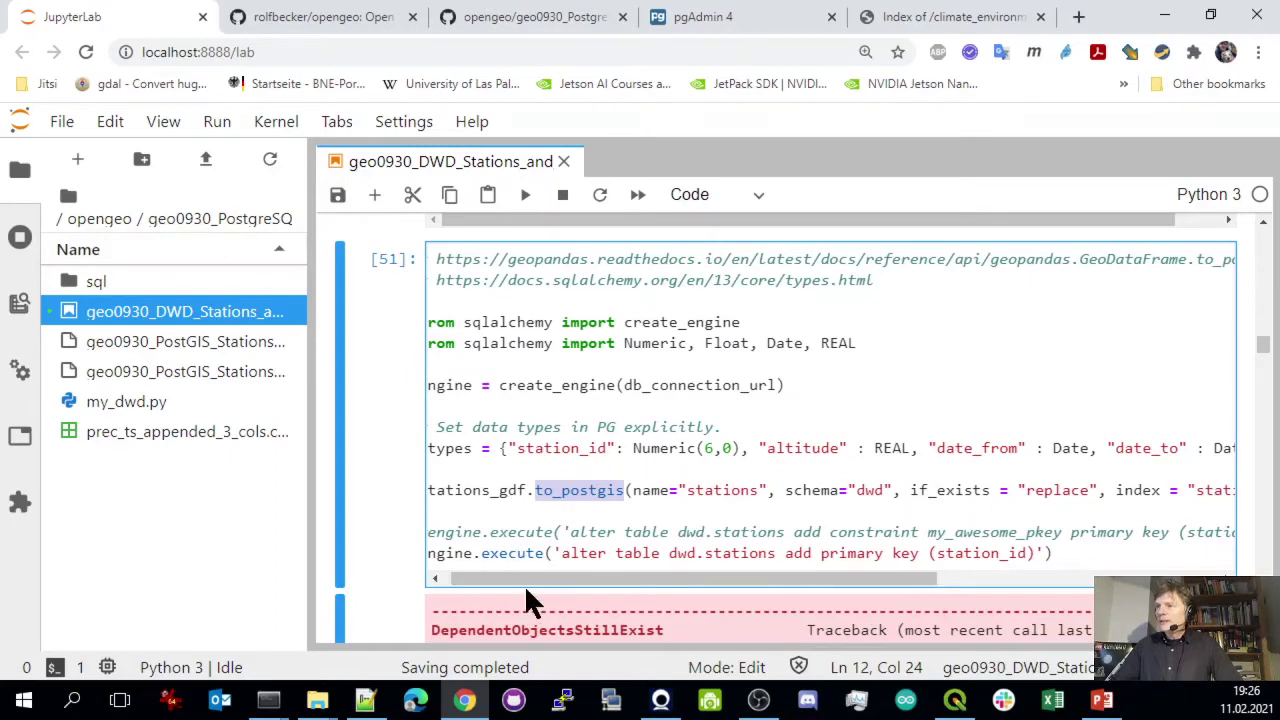
{"action": "left_click_drag", "start_coordinate": [527, 578], "coordinate": [520, 578]}
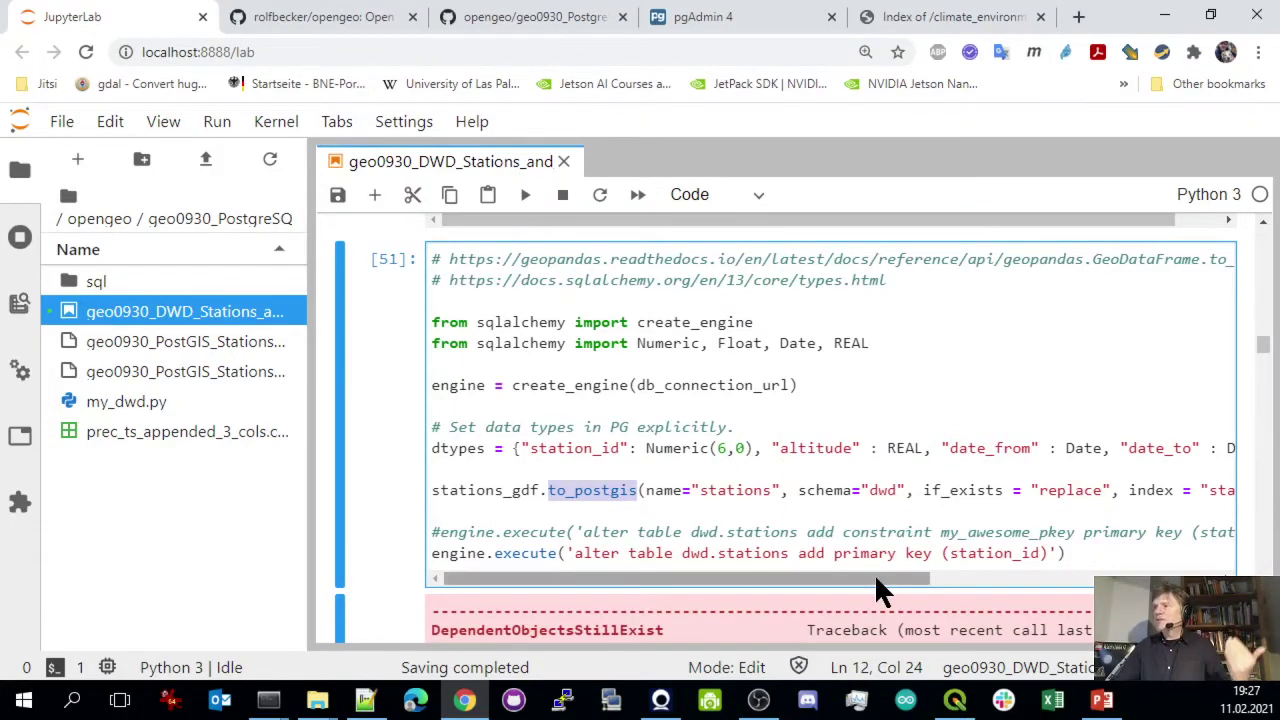
{"action": "left_click_drag", "start_coordinate": [874, 578], "coordinate": [970, 578]}
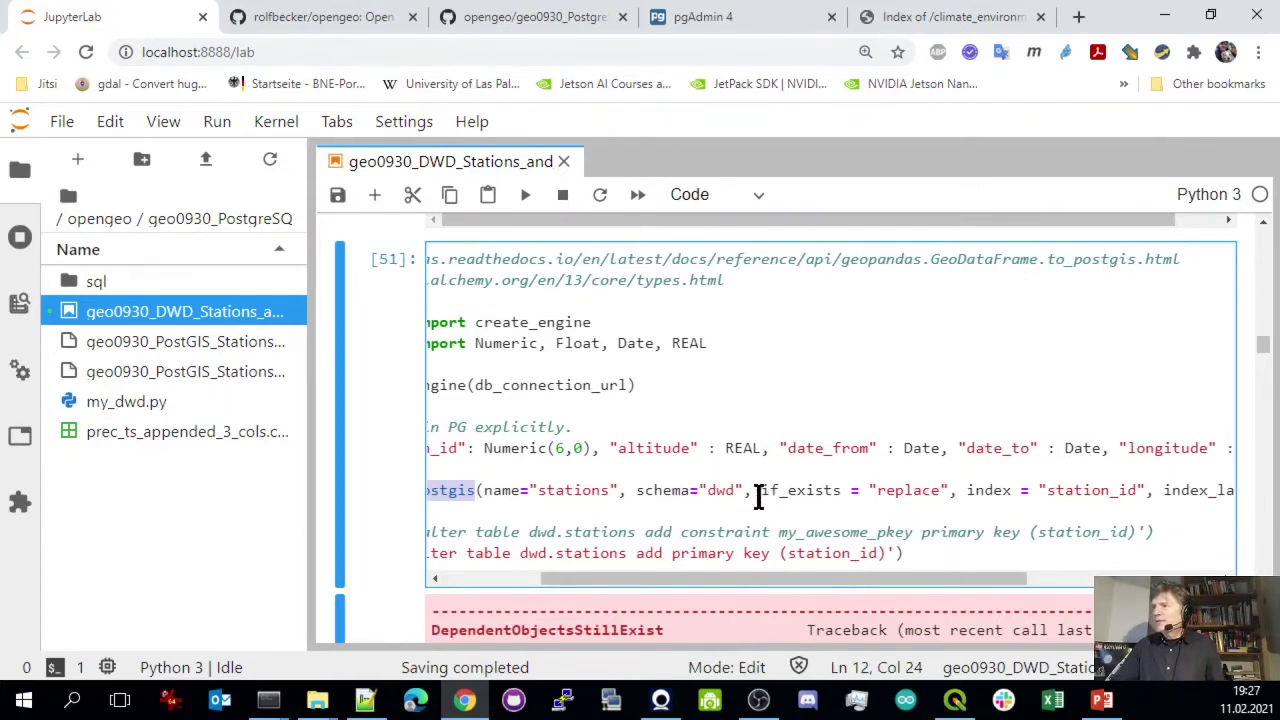
{"action": "left_click_drag", "start_coordinate": [763, 490], "coordinate": [840, 490]}
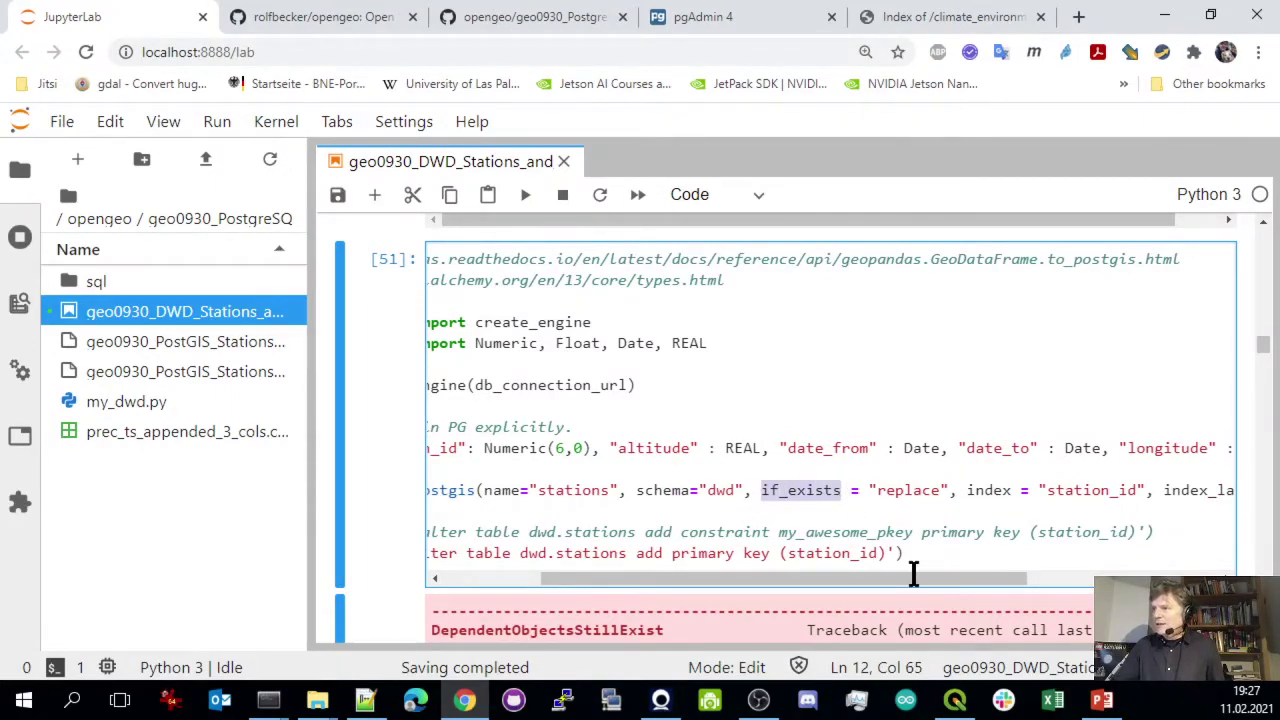
Examine the index and index_label arguments of the to_postgis call, marking the station_id index part
{"action": "left_click_drag", "start_coordinate": [936, 578], "coordinate": [1020, 580]}
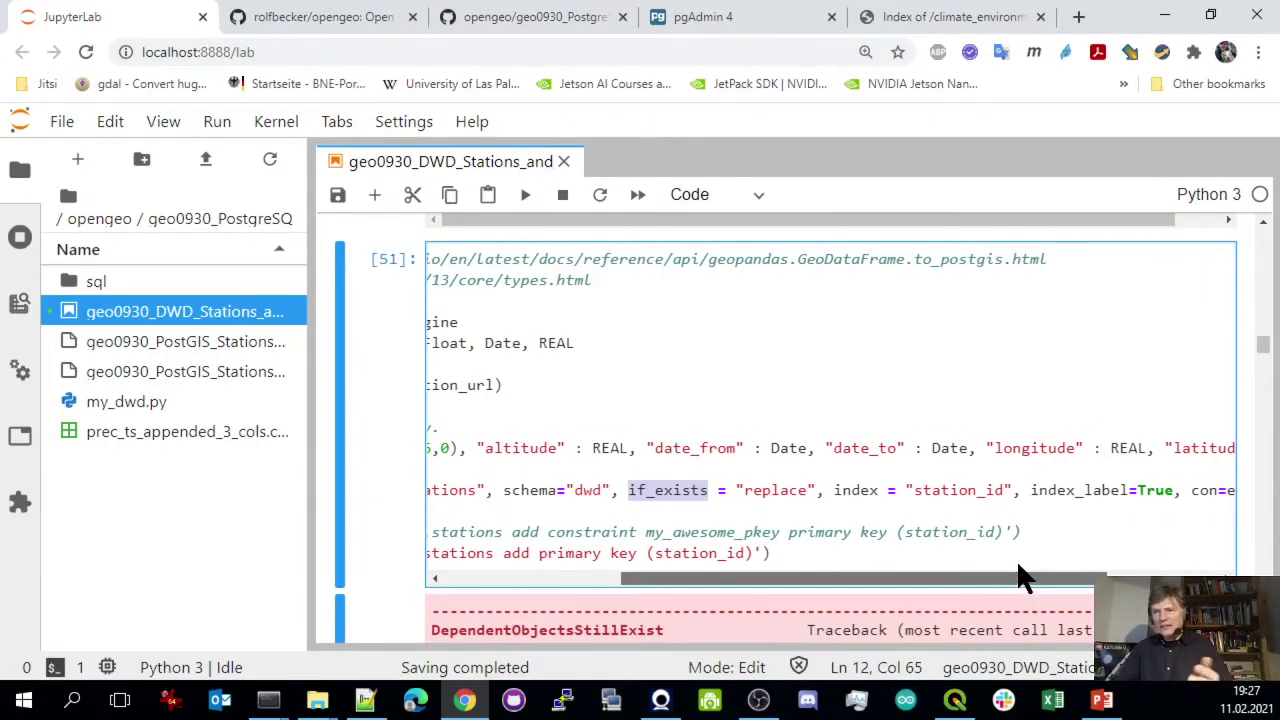
{"action": "left_click_drag", "start_coordinate": [1020, 578], "coordinate": [1118, 578]}
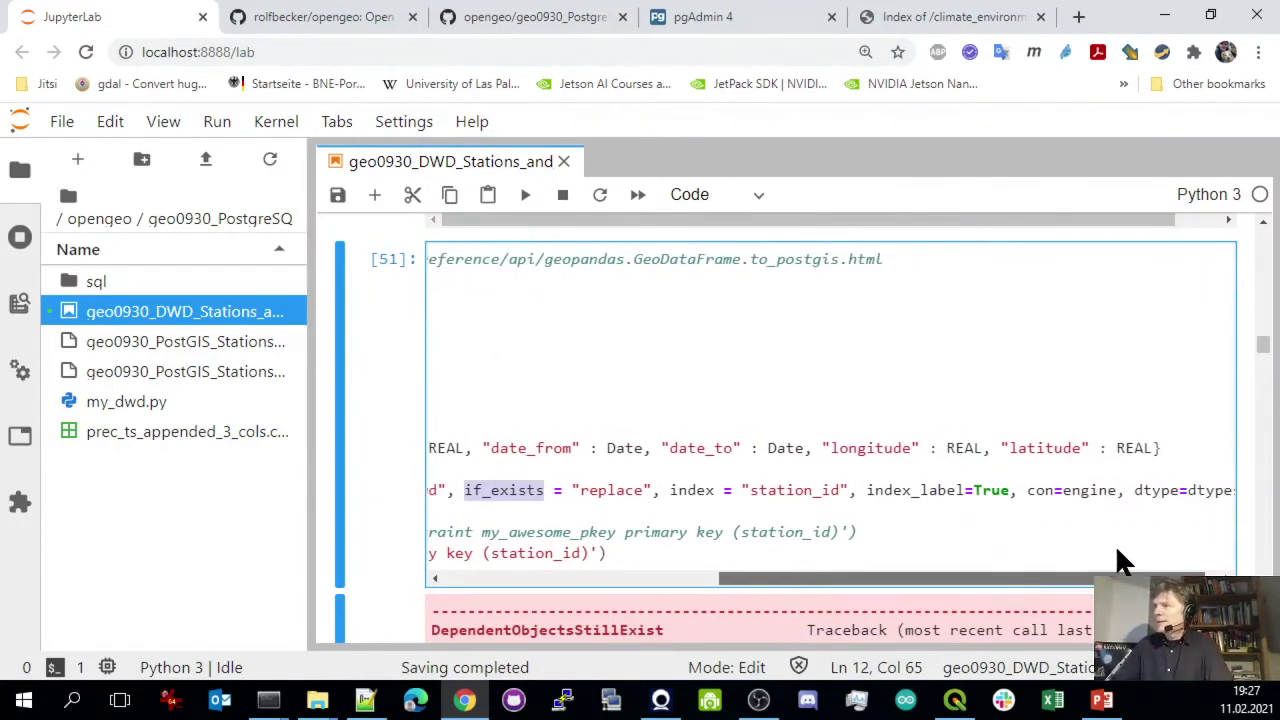
{"action": "left_click", "coordinate": [900, 490]}
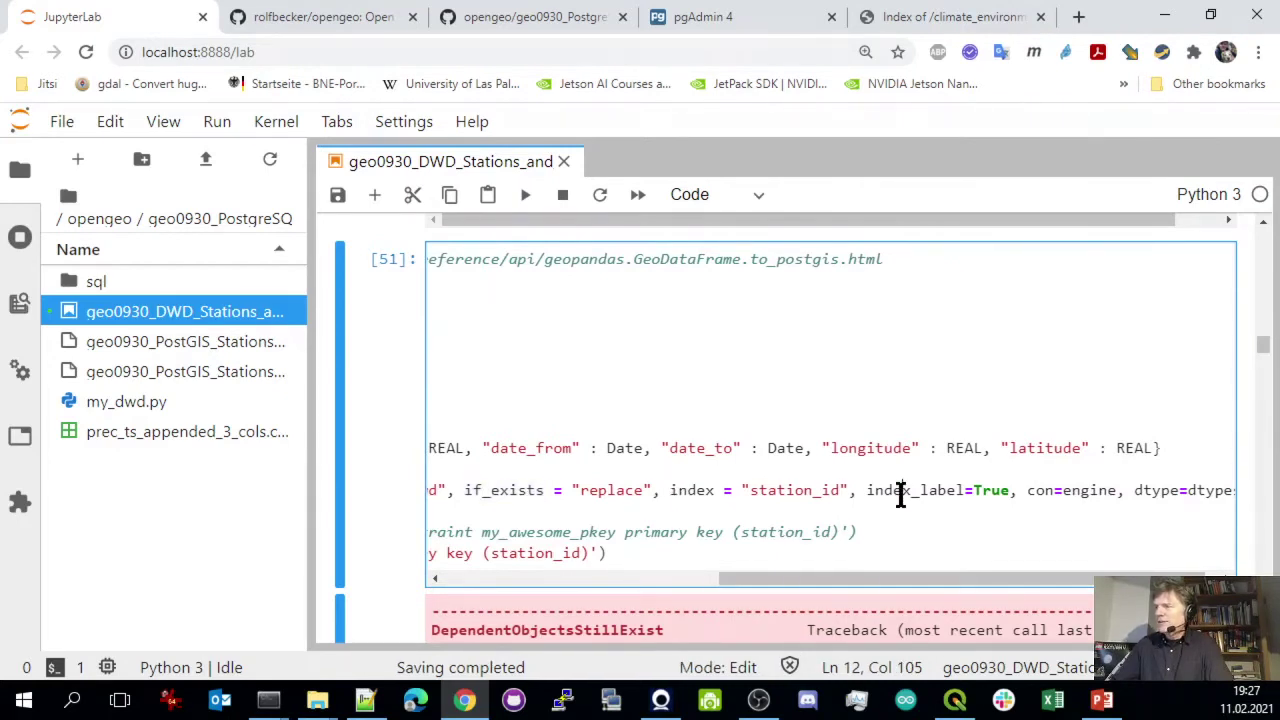
{"action": "left_click", "coordinate": [840, 490]}
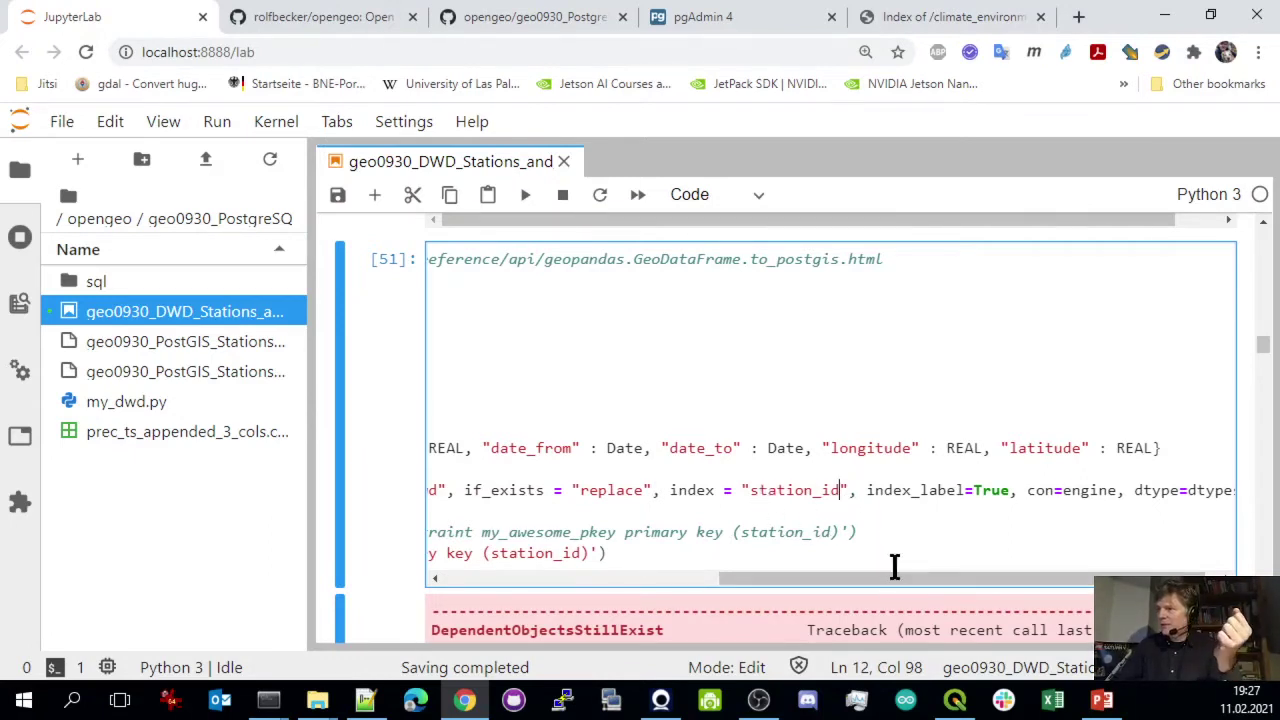
{"action": "scroll", "coordinate": [889, 585], "scroll_direction": "right", "scroll_amount": 1}
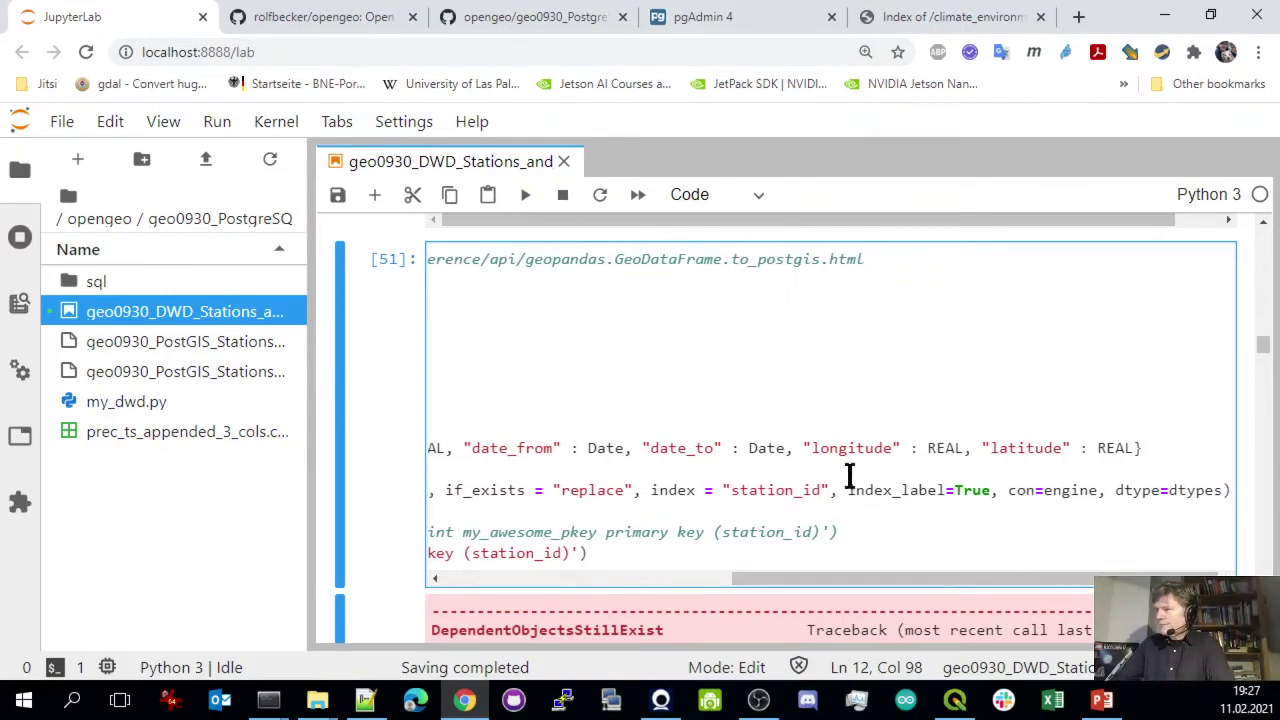
{"action": "key", "text": "shift+Home"}
{"action": "left_click", "coordinate": [1092, 490], "text": "shift"}
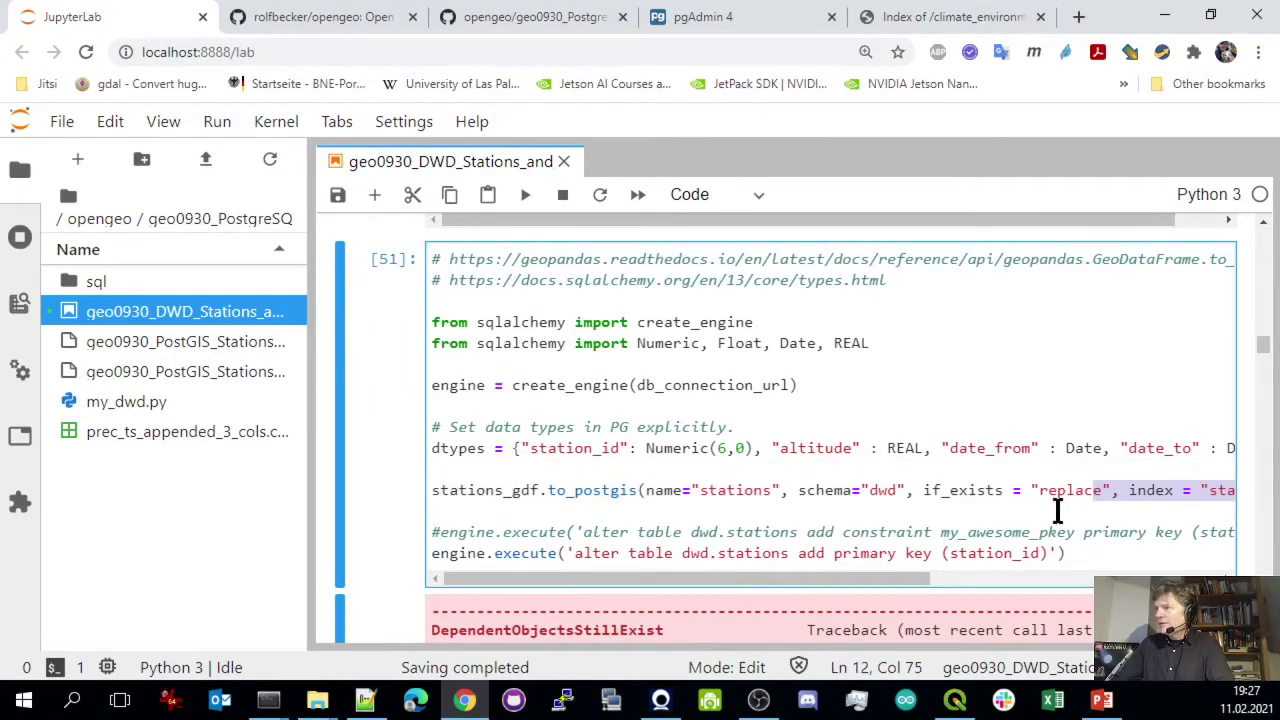
Examine the final to_postgis arguments, highlighting con=engine and dtype=dtypes
{"action": "left_click_drag", "start_coordinate": [871, 578], "coordinate": [1159, 578]}
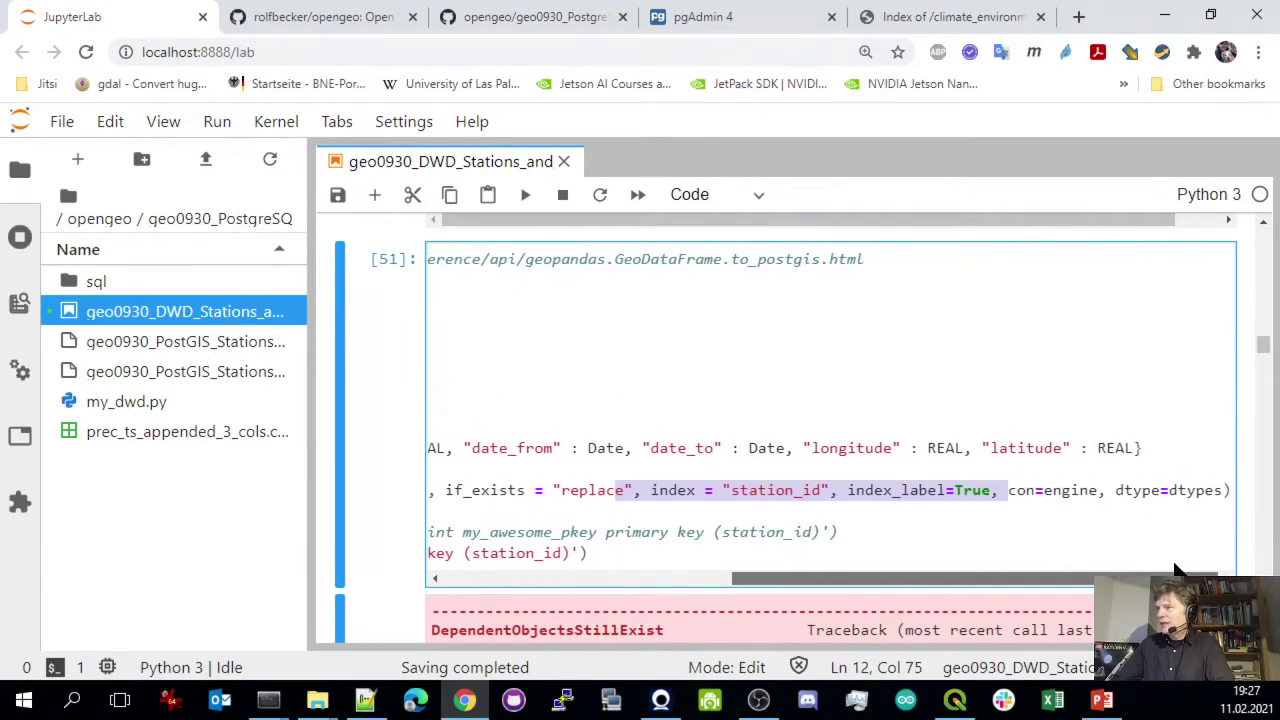
{"action": "left_click", "coordinate": [1012, 490]}
{"action": "left_click_drag", "start_coordinate": [1008, 490], "coordinate": [1086, 490]}
{"action": "key", "text": "ctrl+z"}
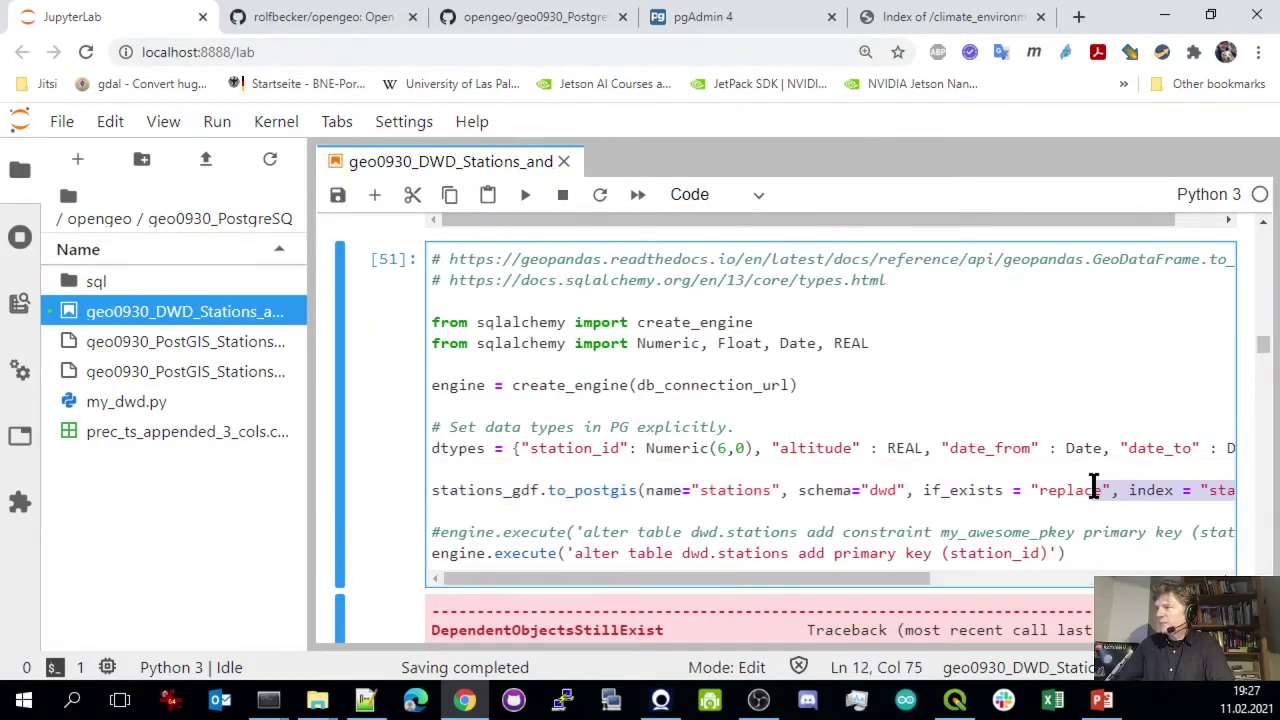
{"action": "key", "text": "Down"}
{"action": "left_click_drag", "start_coordinate": [922, 578], "coordinate": [1162, 580]}
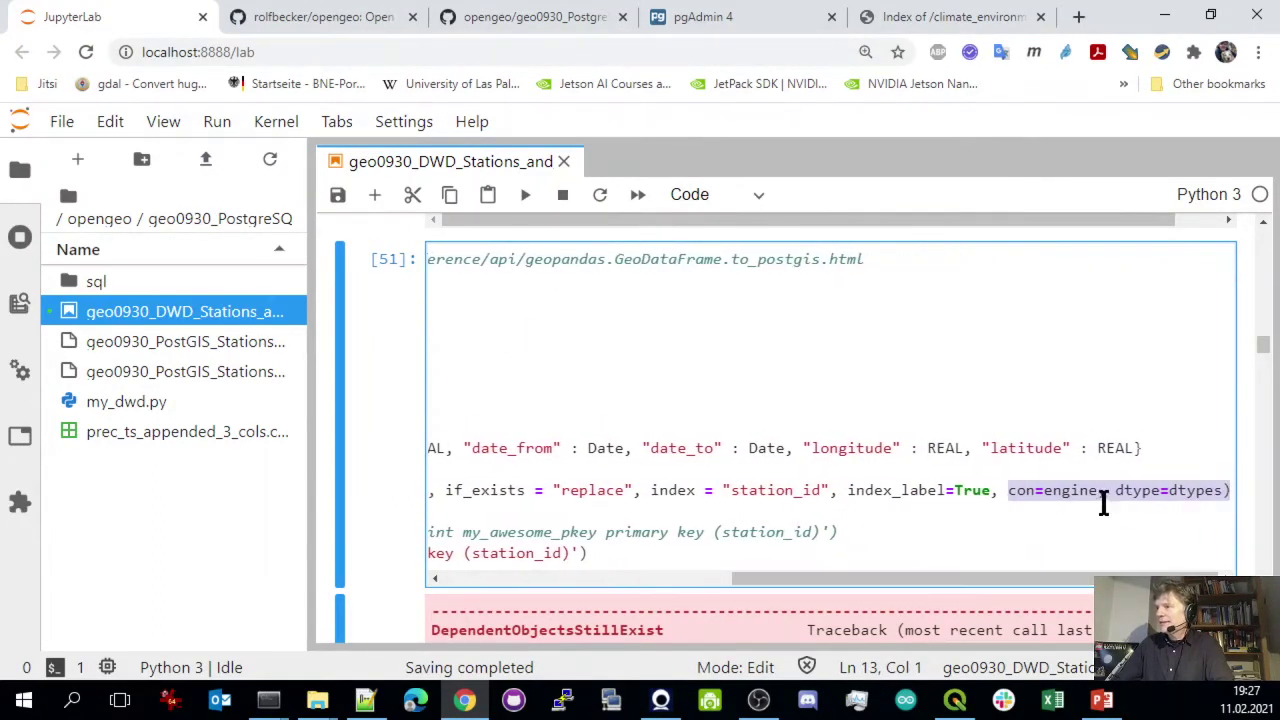
{"action": "left_click", "coordinate": [1098, 490]}
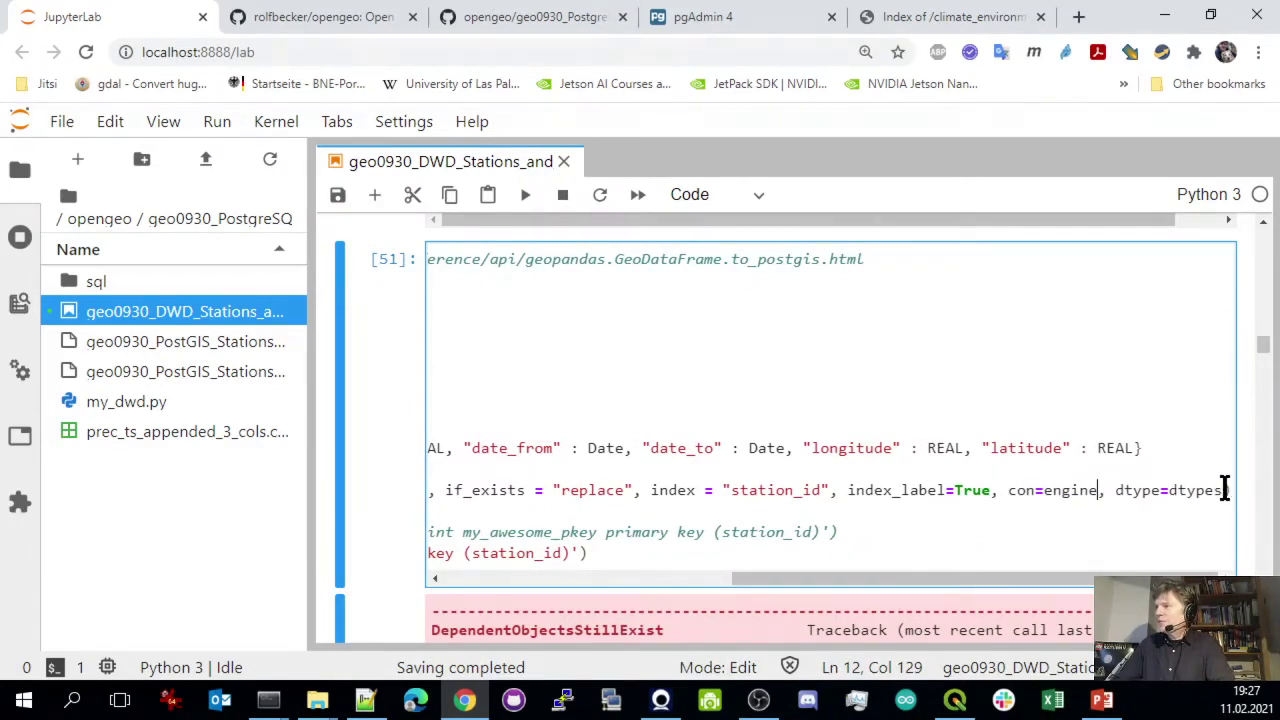
{"action": "left_click_drag", "start_coordinate": [1221, 490], "coordinate": [1125, 492]}
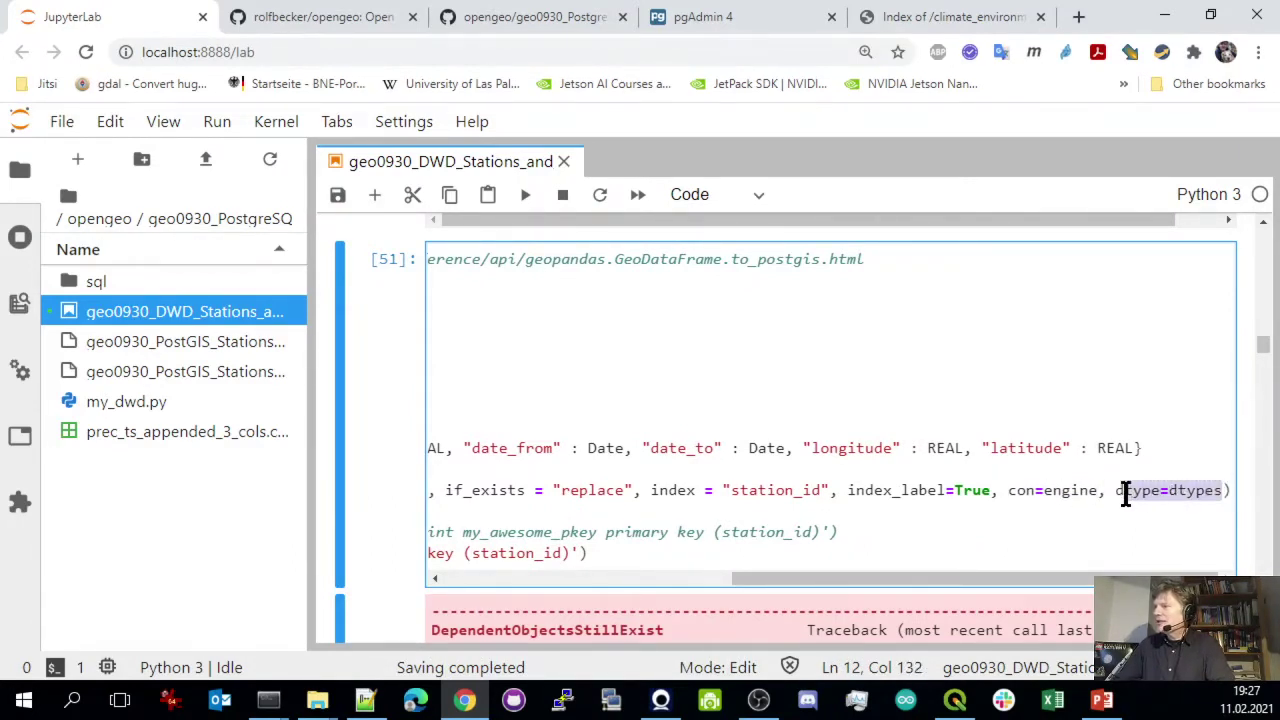
Examine the dtypes dictionary in the PostGIS export cell, from station_id as Numeric(6,0) through the latitude column's type
{"action": "left_click_drag", "start_coordinate": [991, 575], "coordinate": [616, 585]}
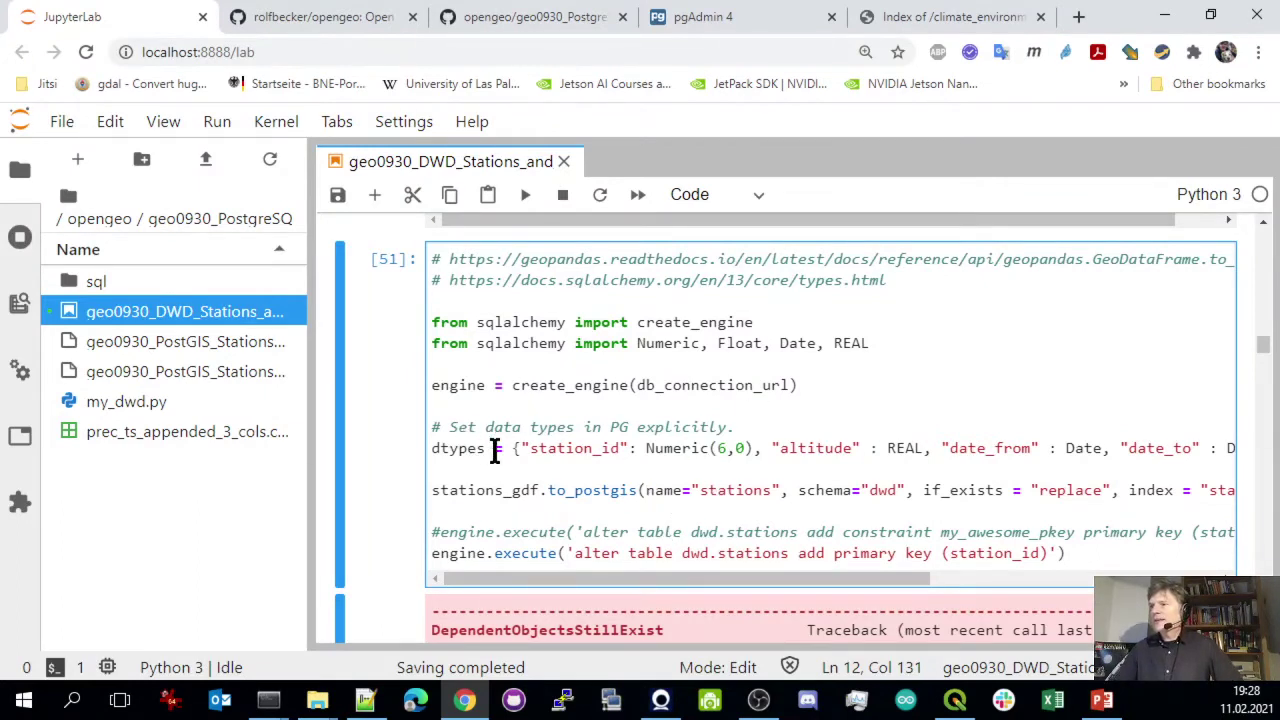
{"action": "left_click_drag", "start_coordinate": [519, 450], "coordinate": [752, 448]}
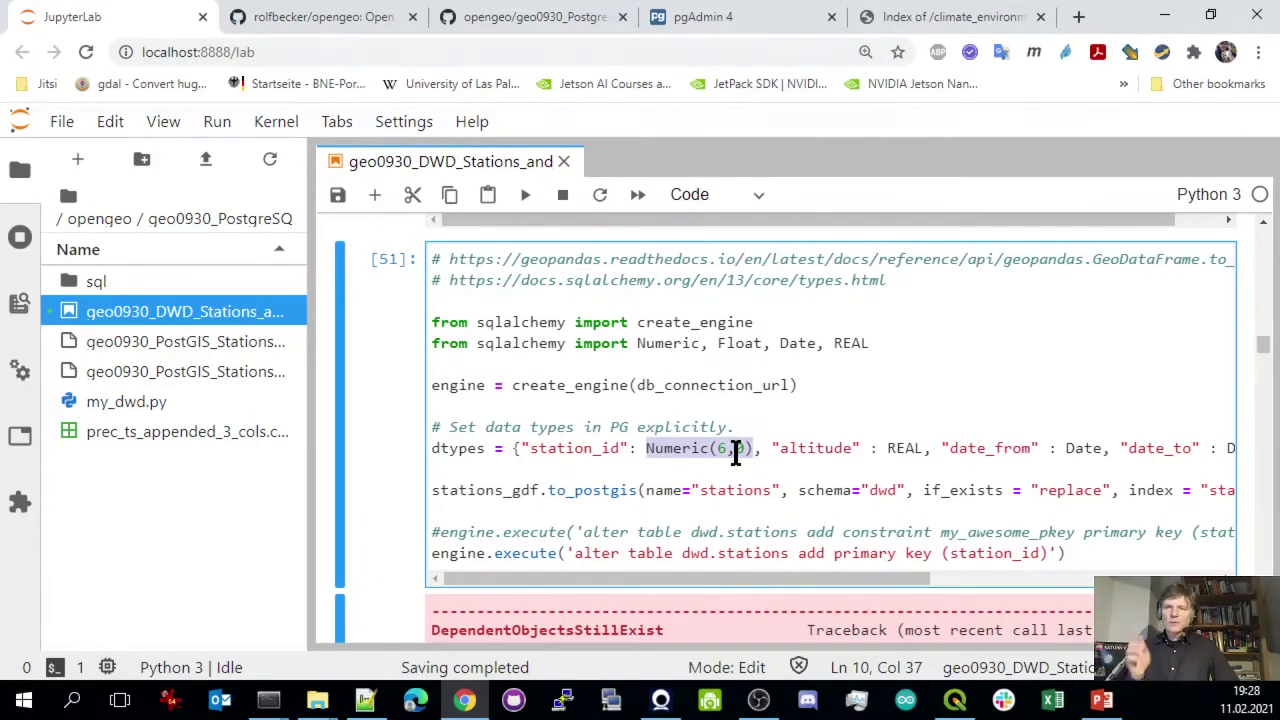
{"action": "left_click", "coordinate": [826, 452]}
{"action": "left_click", "coordinate": [903, 449]}
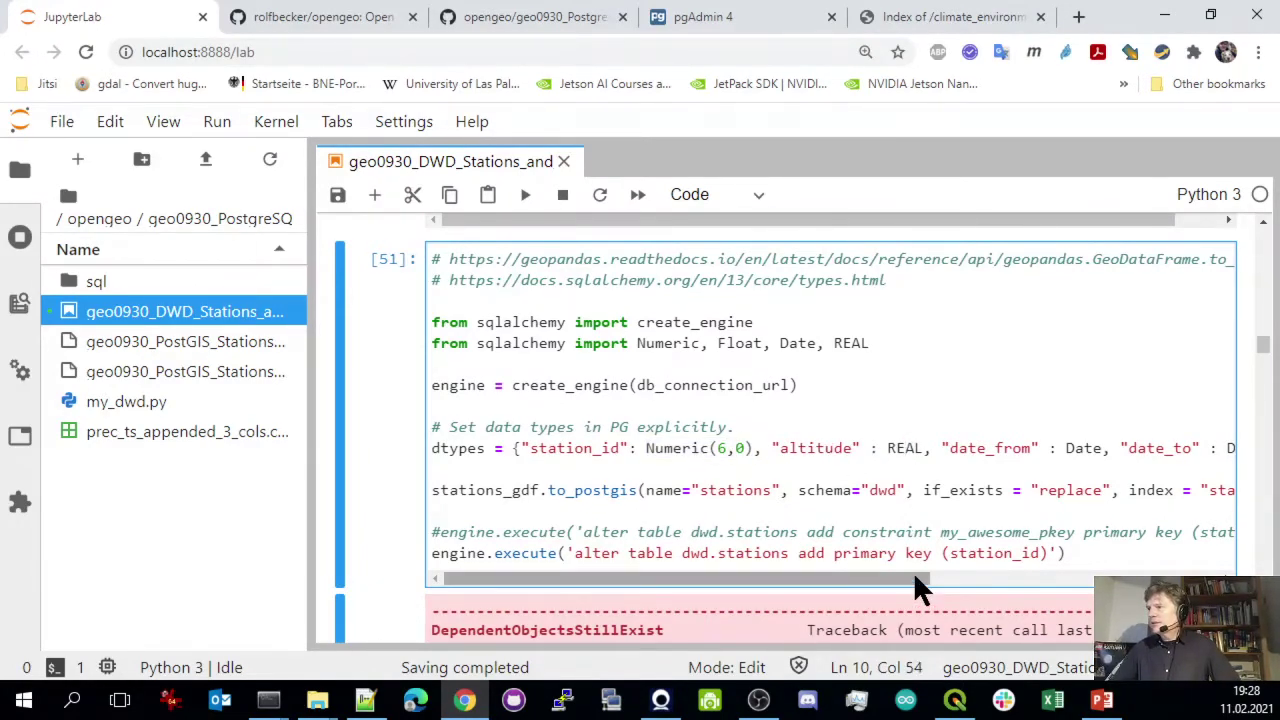
{"action": "left_click_drag", "start_coordinate": [913, 576], "coordinate": [1075, 558]}
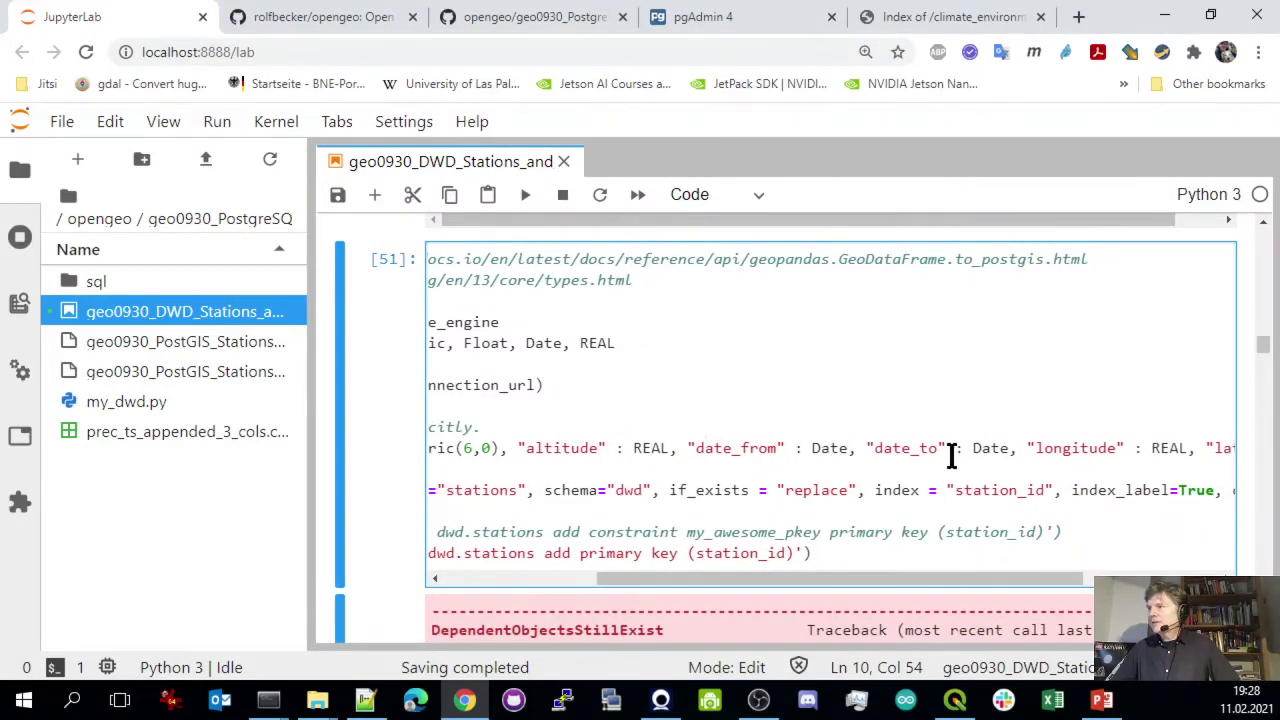
{"action": "left_click_drag", "start_coordinate": [1017, 580], "coordinate": [1124, 586]}
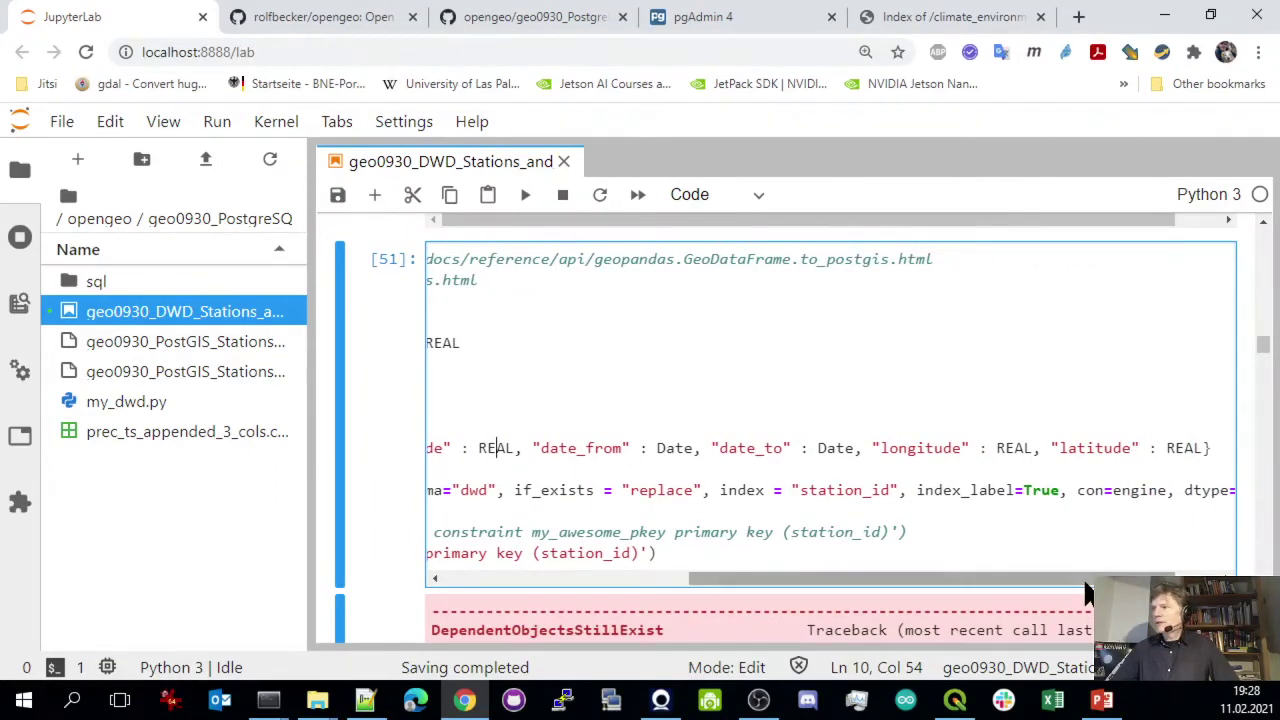
{"action": "left_click_drag", "start_coordinate": [1085, 585], "coordinate": [705, 587]}
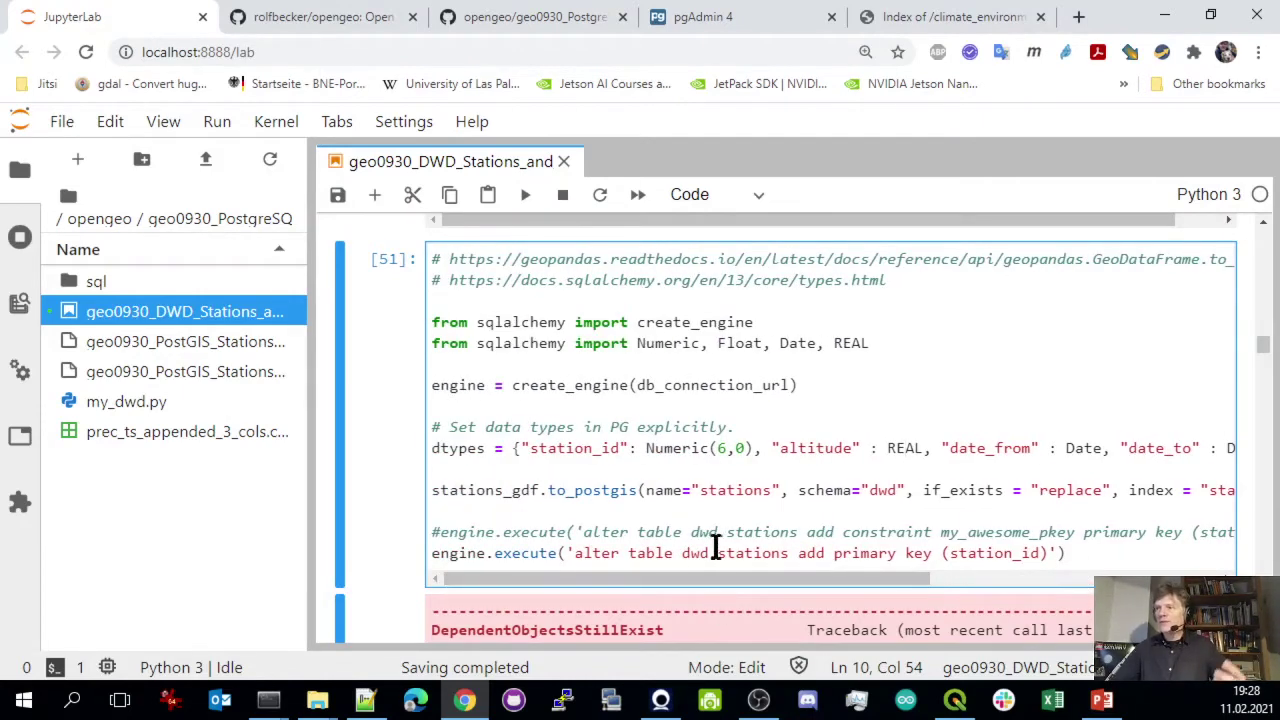
Examine the stations_gdf.to_postgis call and the SQL statement that adds the station_id primary key to dwd.stations
{"action": "left_click", "coordinate": [574, 491]}
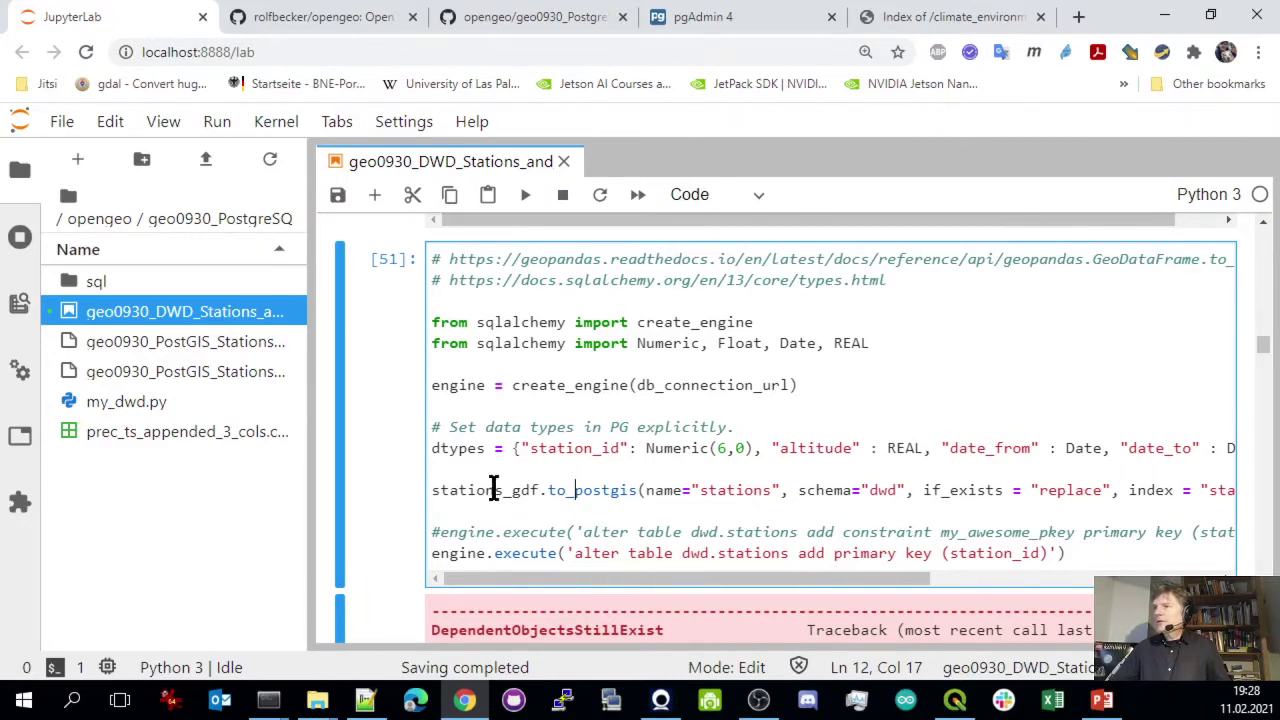
{"action": "left_click_drag", "start_coordinate": [436, 490], "coordinate": [648, 484]}
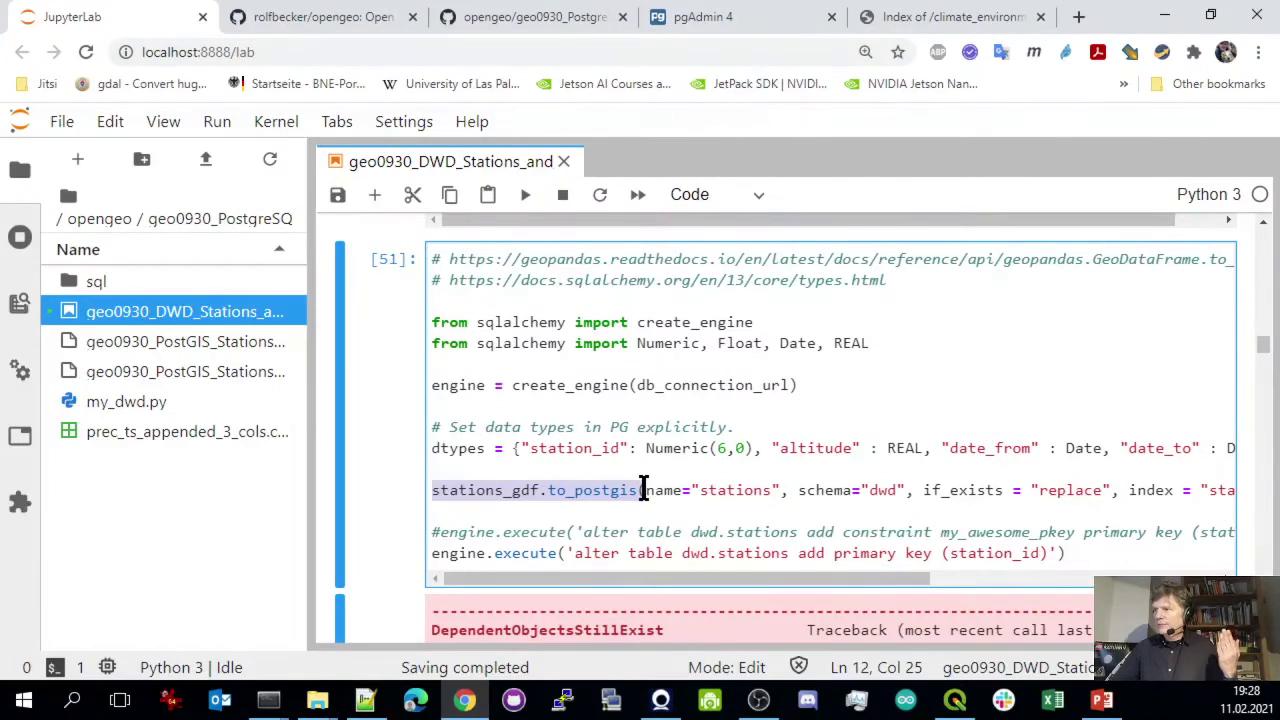
{"action": "left_click", "coordinate": [664, 553]}
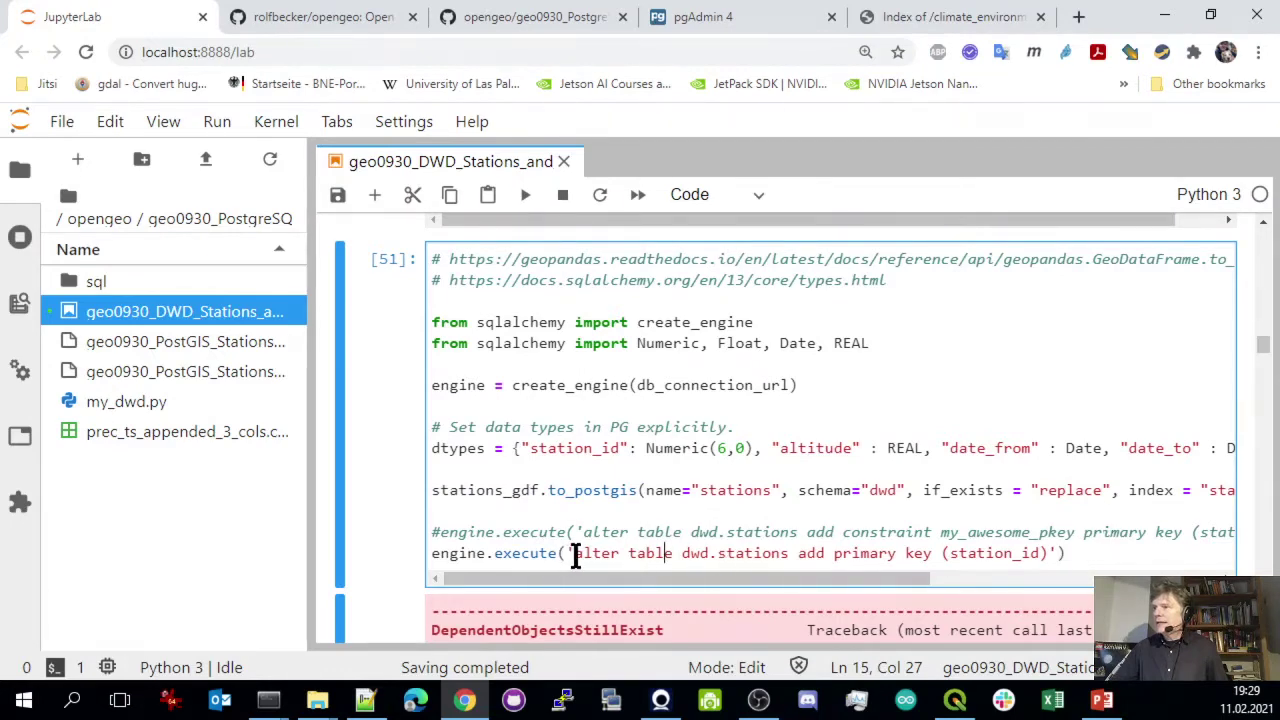
{"action": "left_click_drag", "start_coordinate": [577, 553], "coordinate": [1058, 553]}
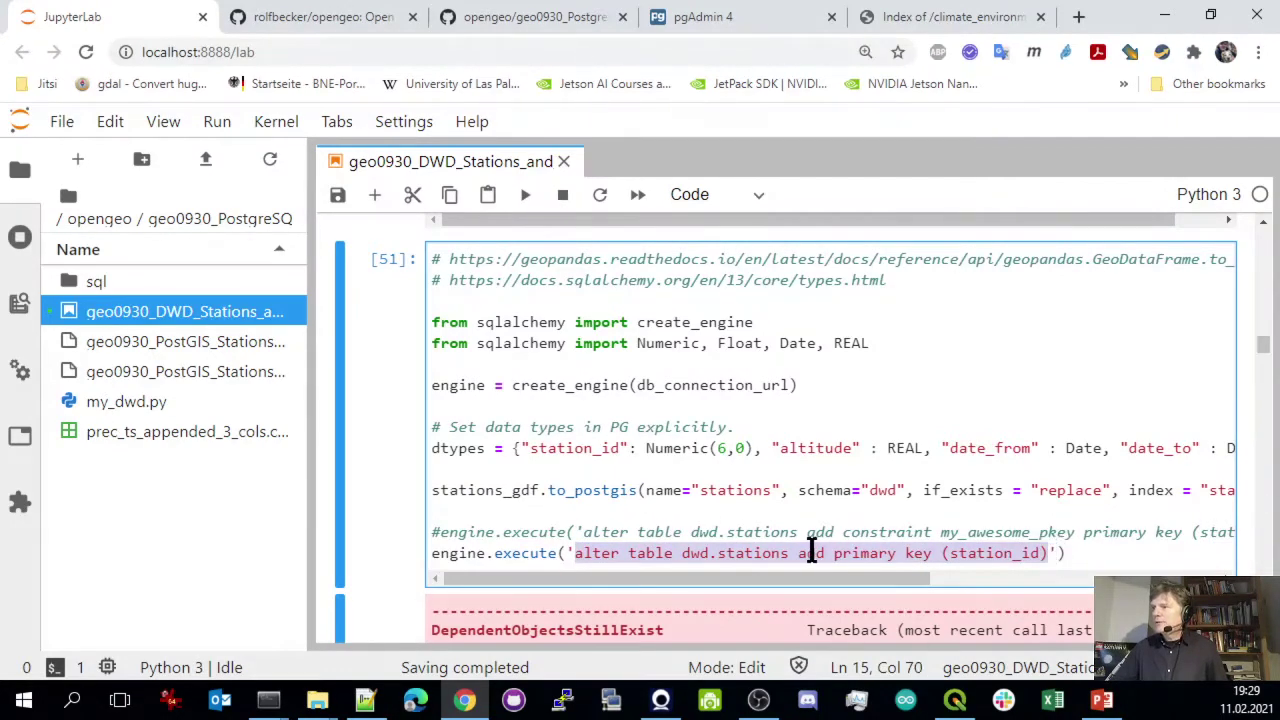
{"action": "left_click", "coordinate": [746, 553]}
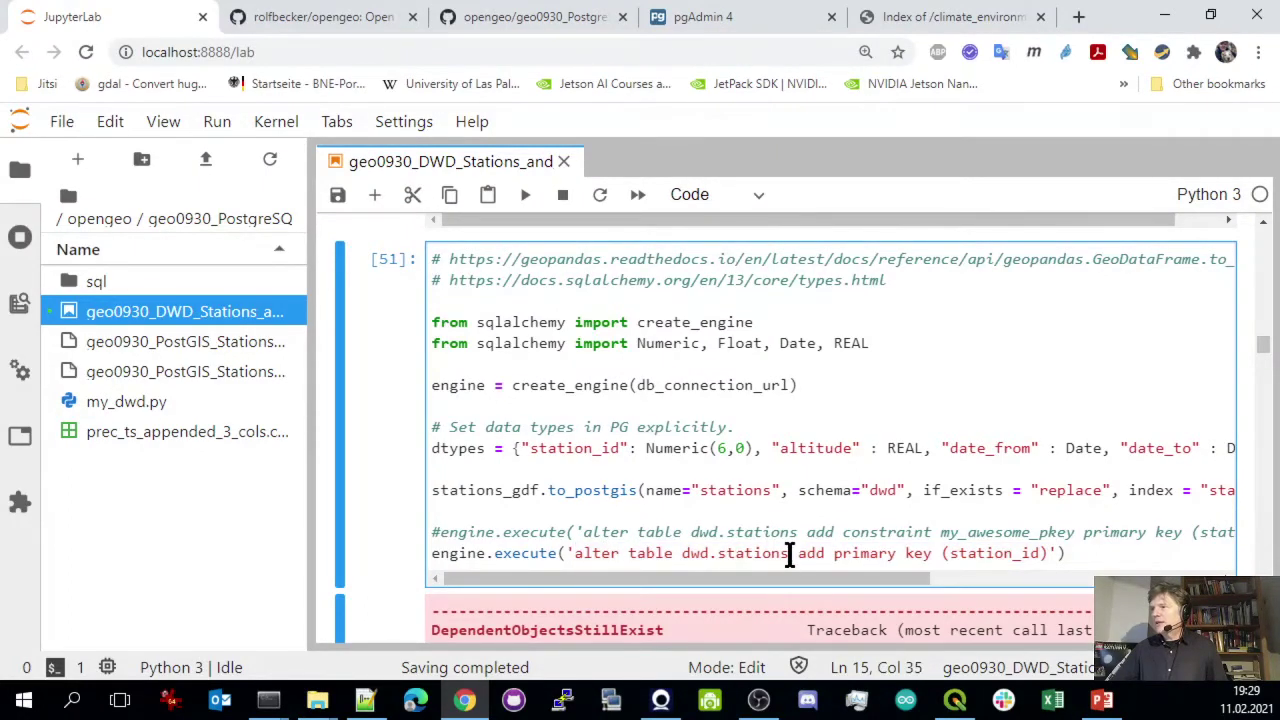
{"action": "left_click_drag", "start_coordinate": [789, 553], "coordinate": [682, 560]}
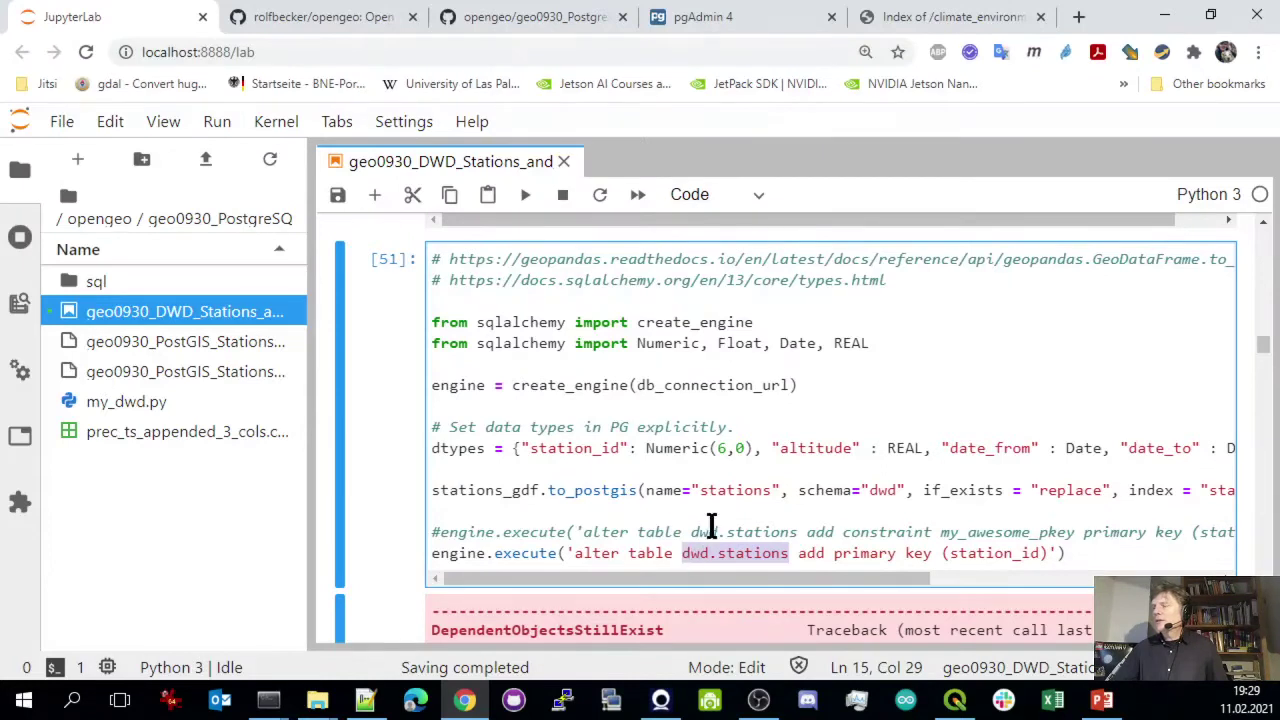
{"action": "left_click", "coordinate": [716, 553]}
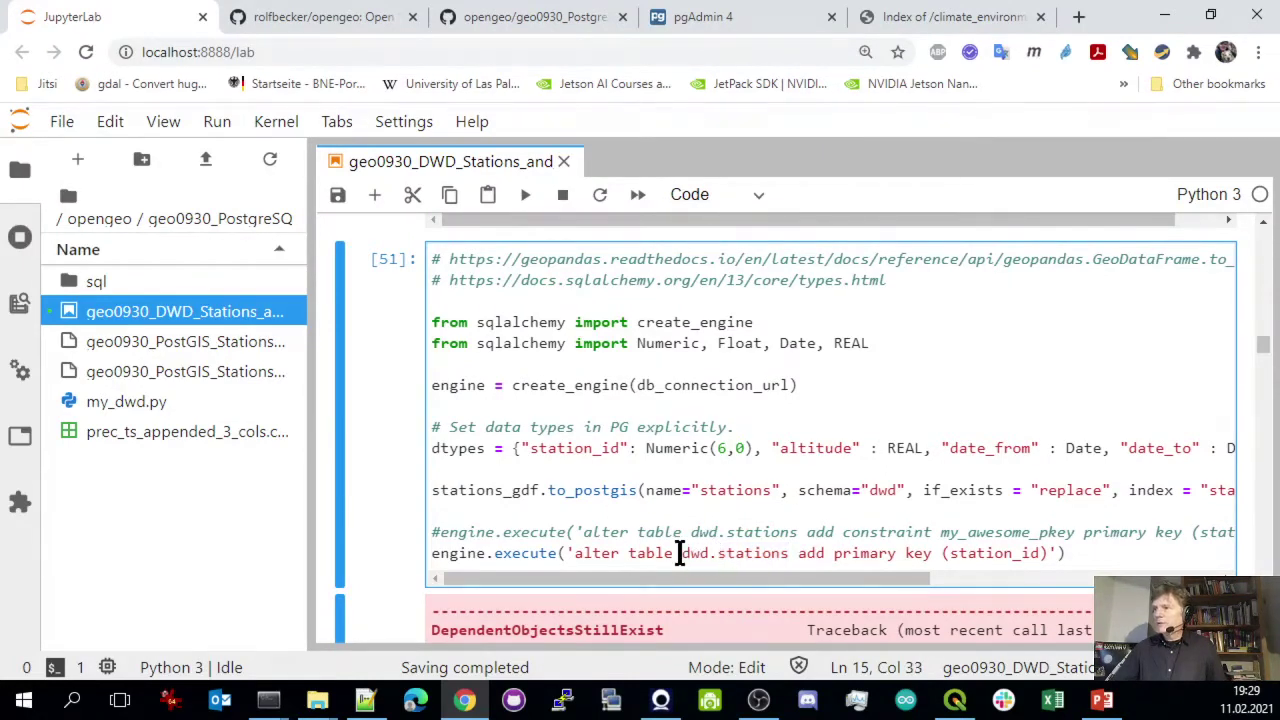
{"action": "double_click", "coordinate": [684, 553]}
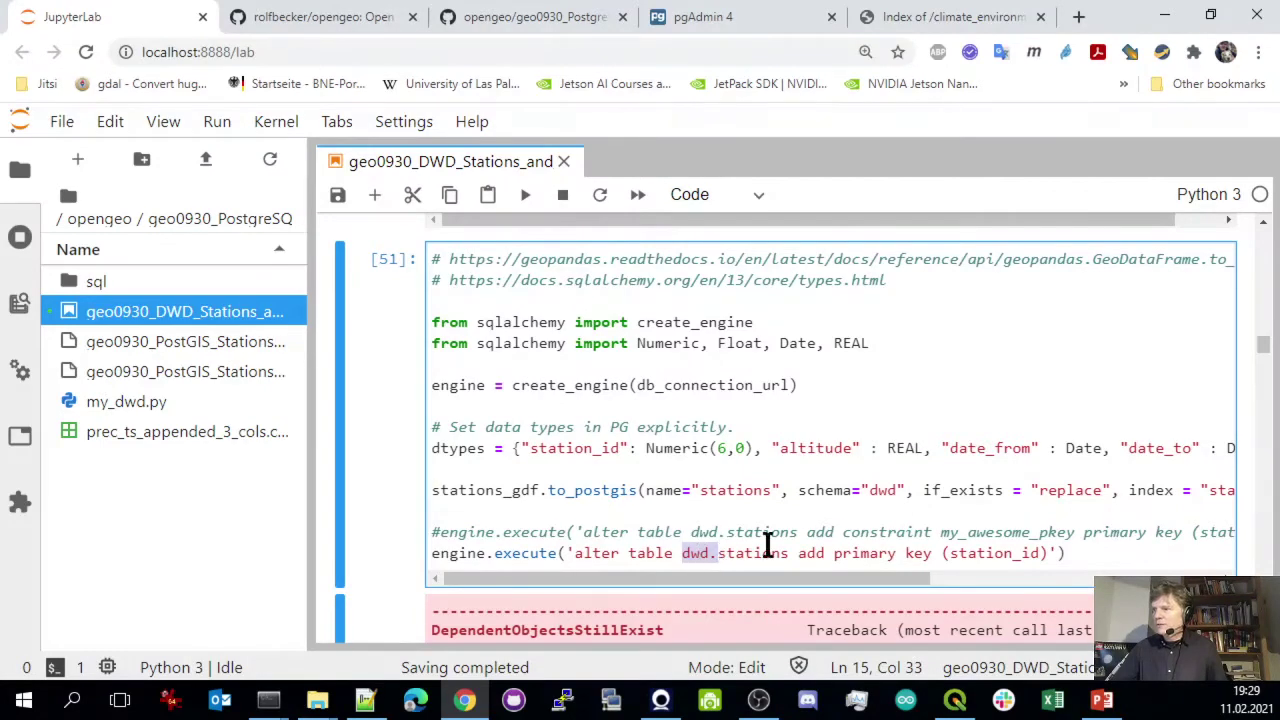
{"action": "left_click", "coordinate": [963, 555]}
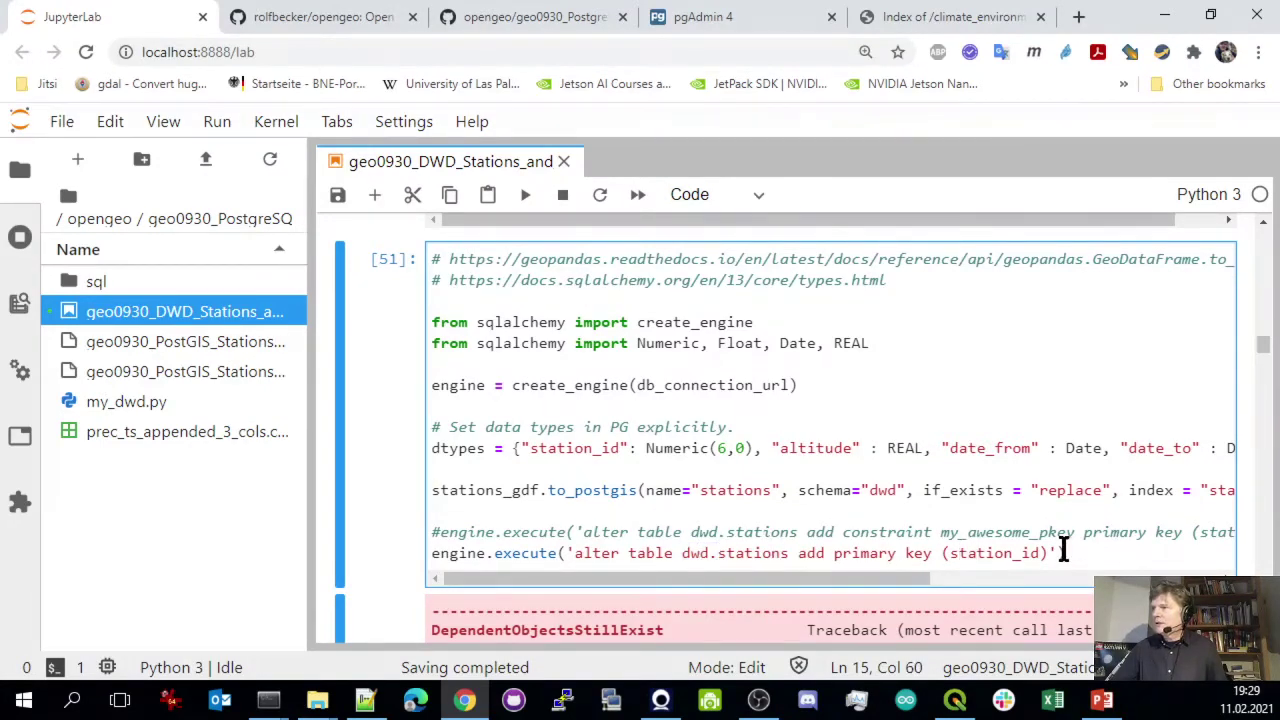
Run the cell that writes stations_gdf to the dwd.stations table and adds its primary key
{"action": "left_click", "coordinate": [871, 489]}
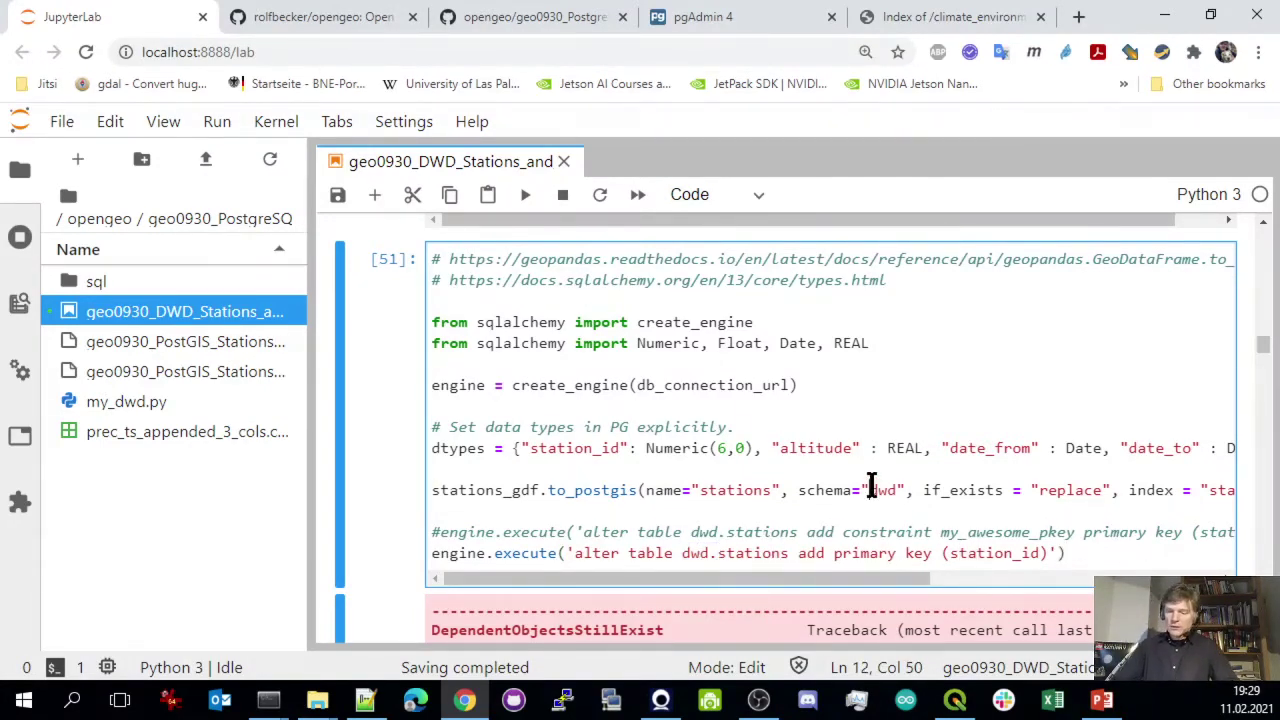
{"action": "key", "text": "shift+Return"}
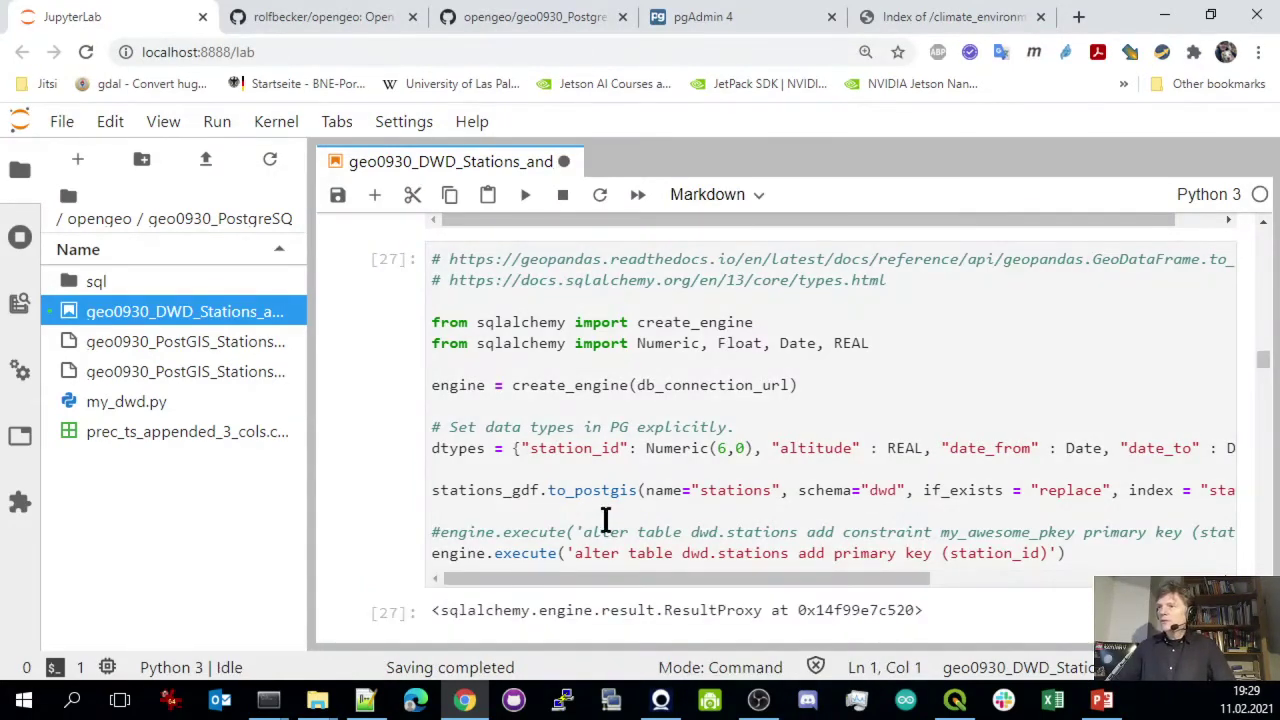
{"action": "scroll", "coordinate": [1015, 565], "scroll_direction": "down", "scroll_amount": 1}
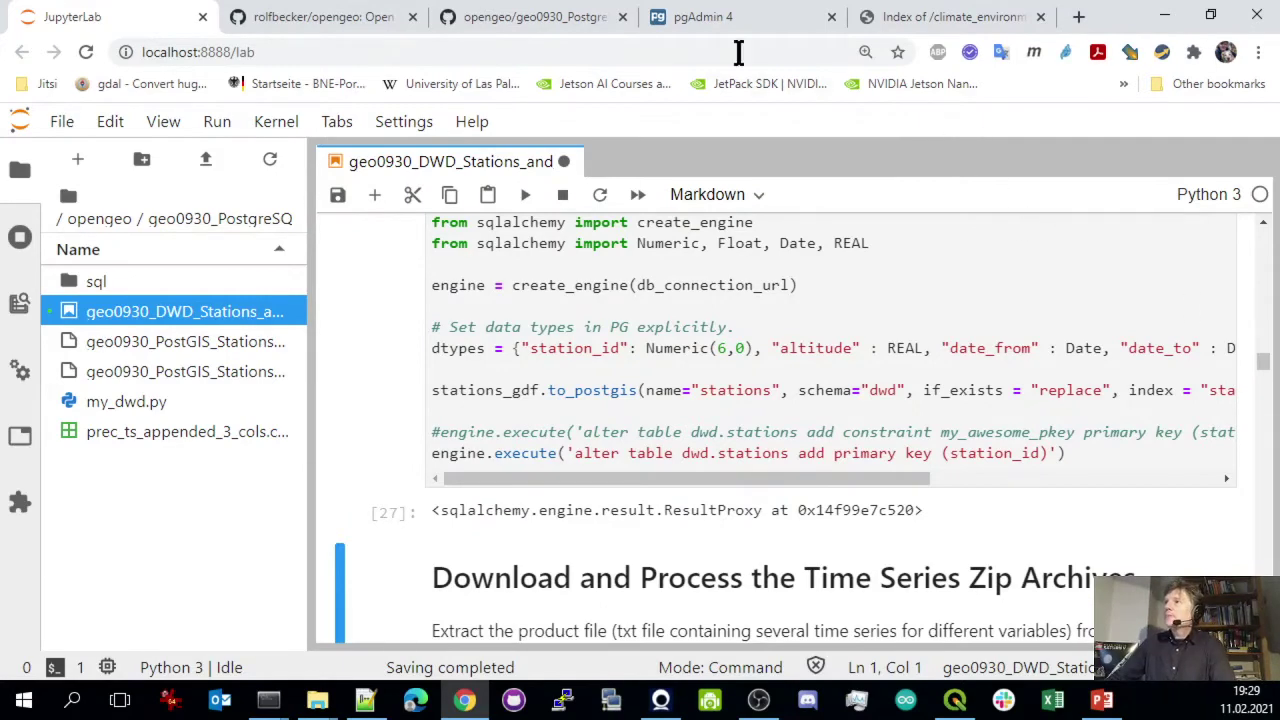
Switch to pgAdmin, refresh the dwd schema's tables and expand the stations table
{"action": "left_click", "coordinate": [731, 17]}
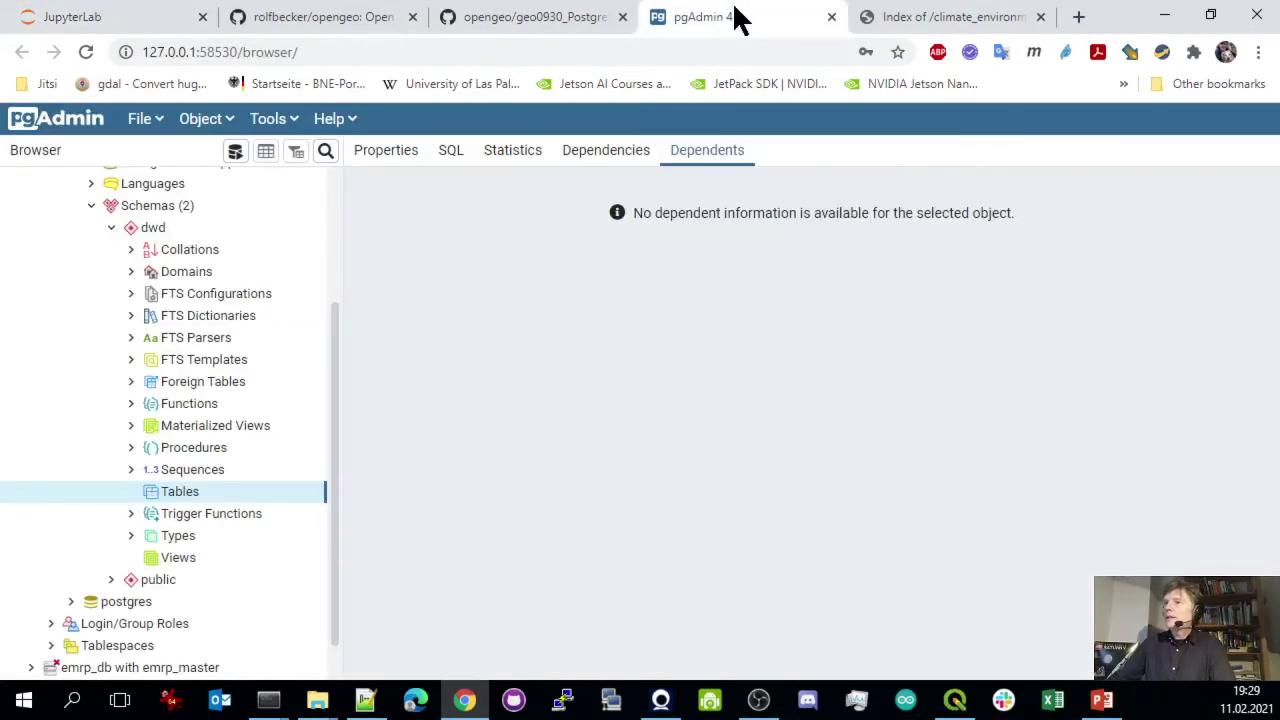
{"action": "right_click", "coordinate": [160, 500]}
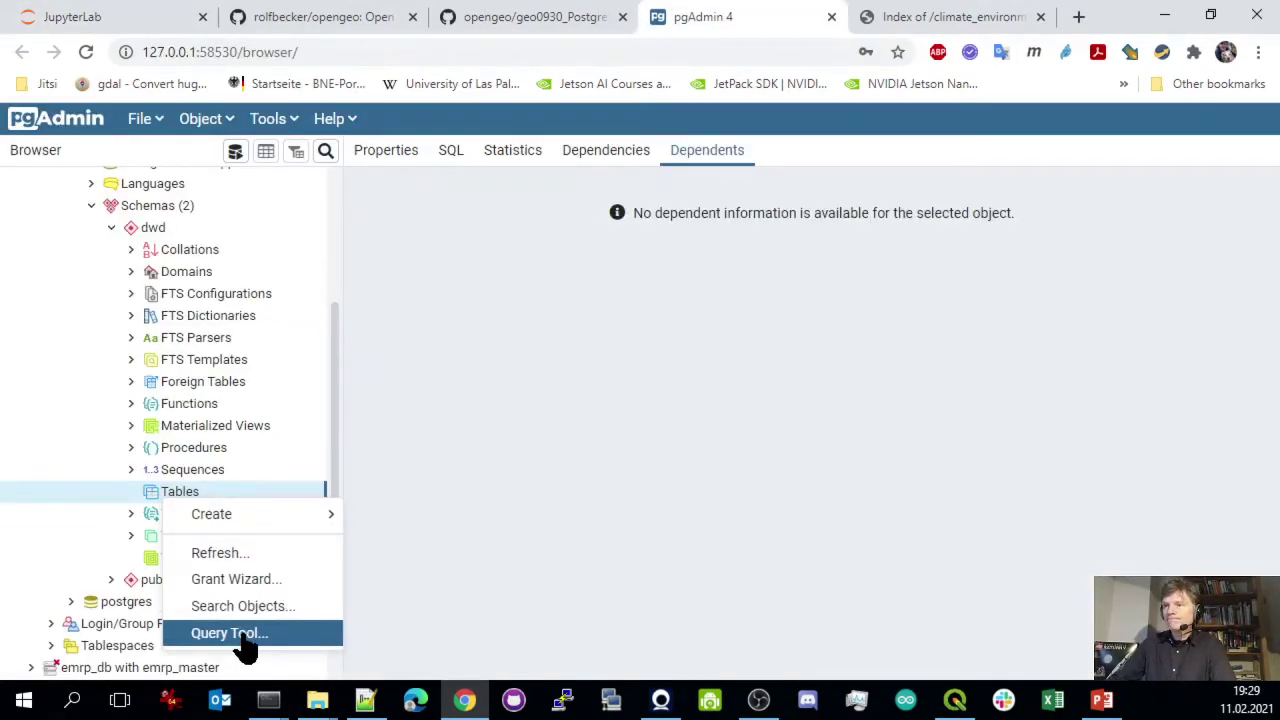
{"action": "left_click", "coordinate": [237, 556]}
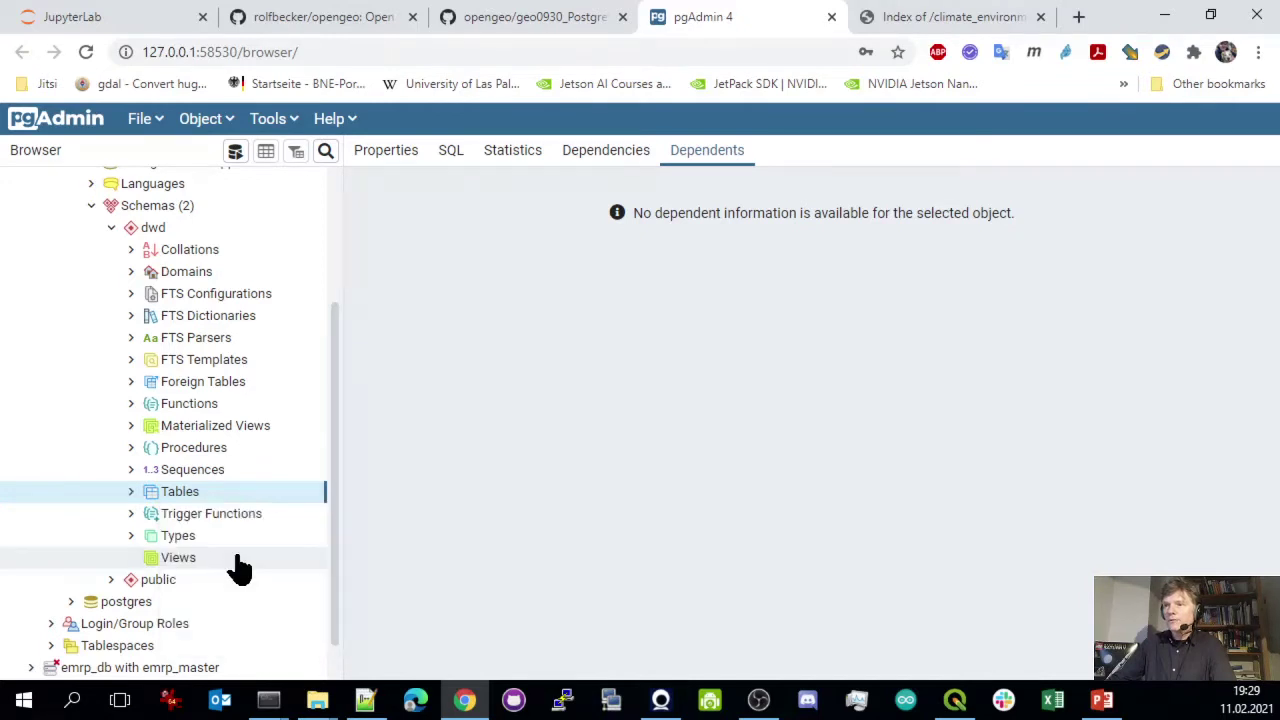
{"action": "left_click", "coordinate": [130, 491]}
{"action": "left_click", "coordinate": [151, 513]}
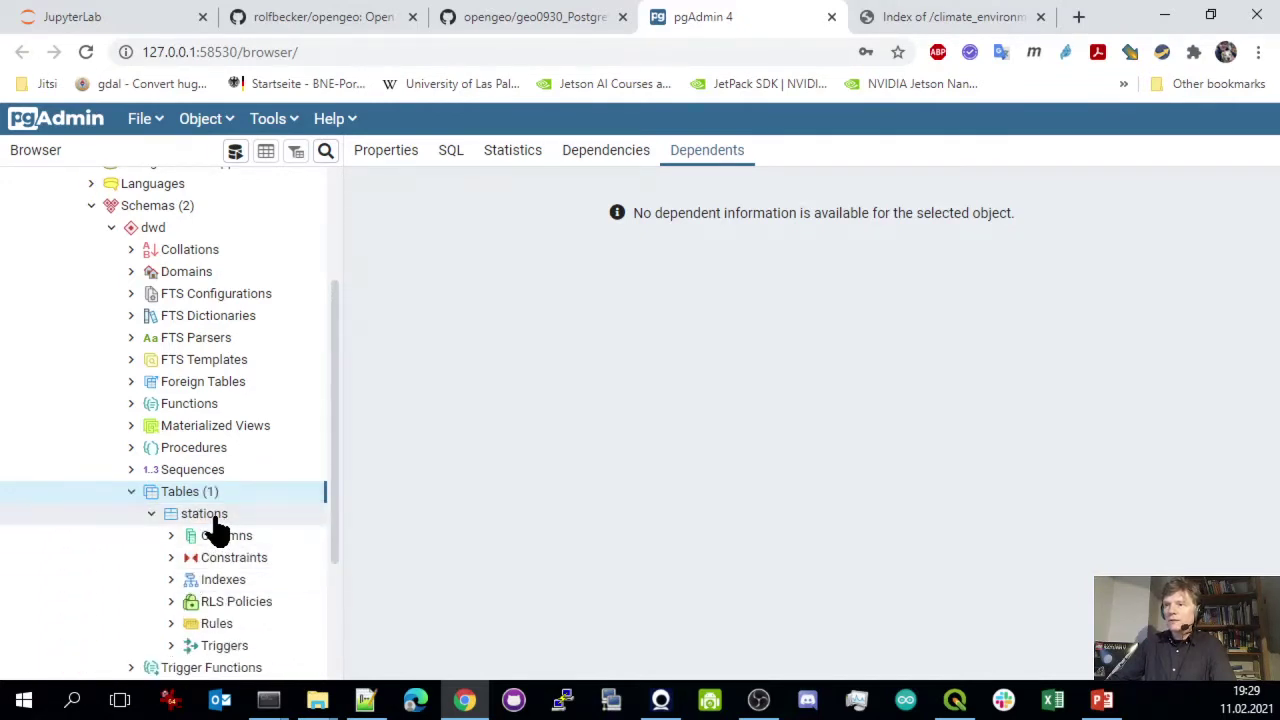
Display all rows of the stations table
{"action": "right_click", "coordinate": [211, 518]}
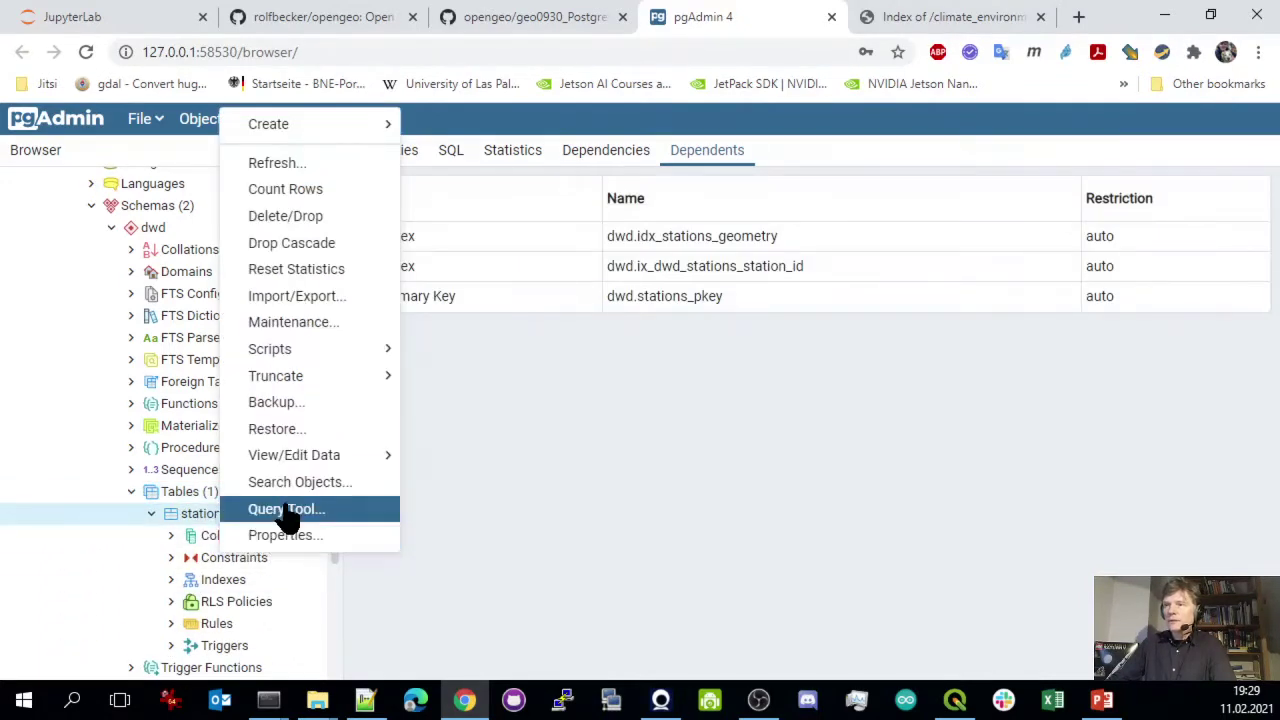
{"action": "mouse_move", "coordinate": [314, 457]}
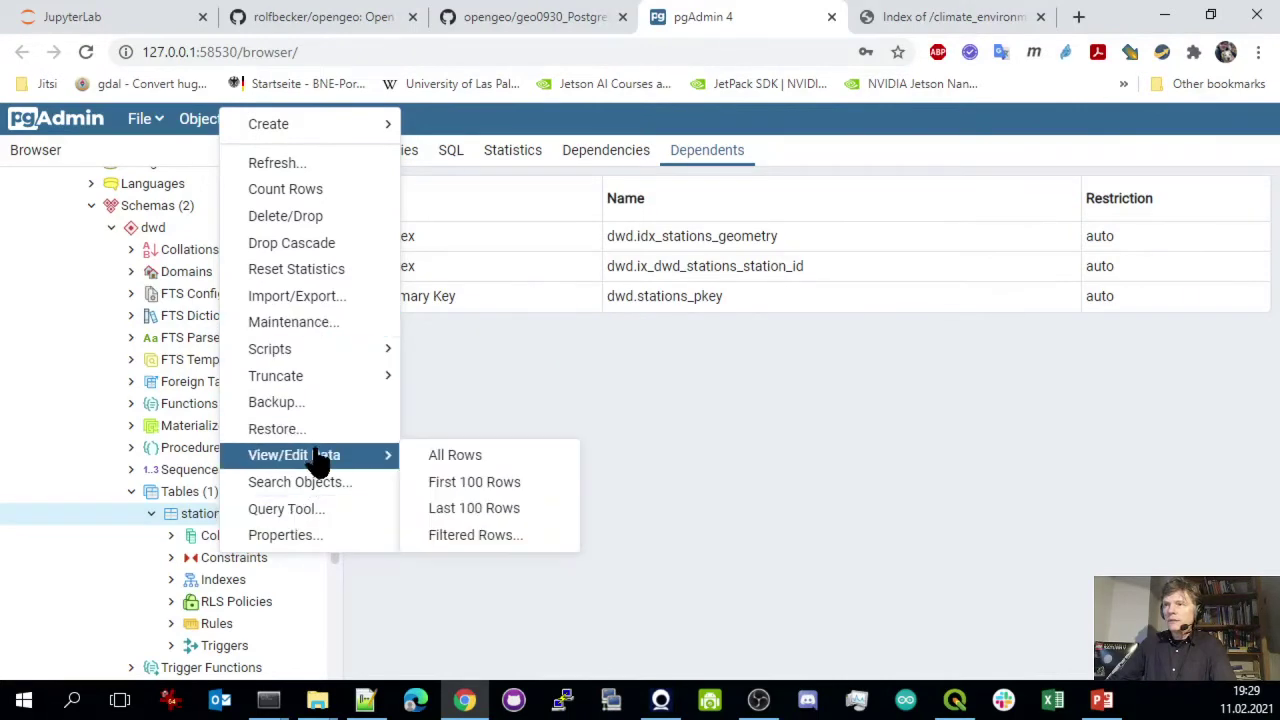
{"action": "left_click", "coordinate": [496, 454]}
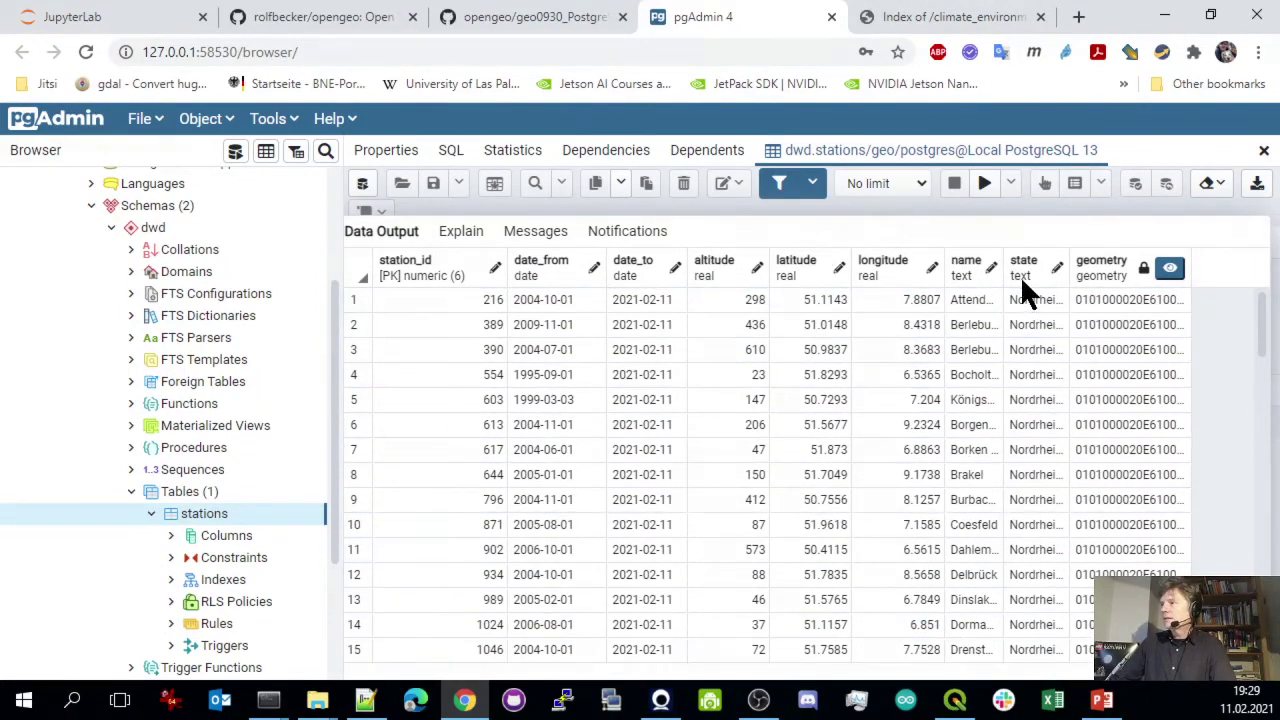
Show the stations' geometry column on a map and inspect the distribution of the station points
{"action": "left_click", "coordinate": [1170, 272]}
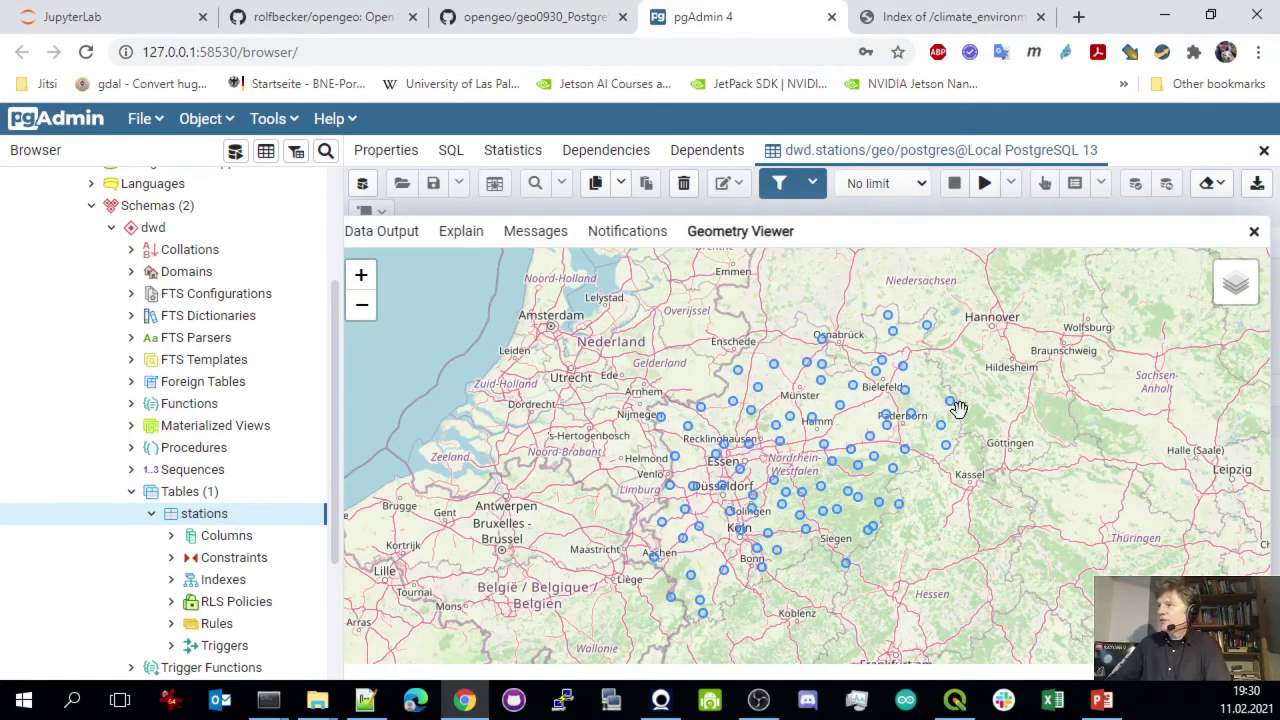
{"action": "scroll", "coordinate": [766, 454], "scroll_direction": "up", "scroll_amount": 1}
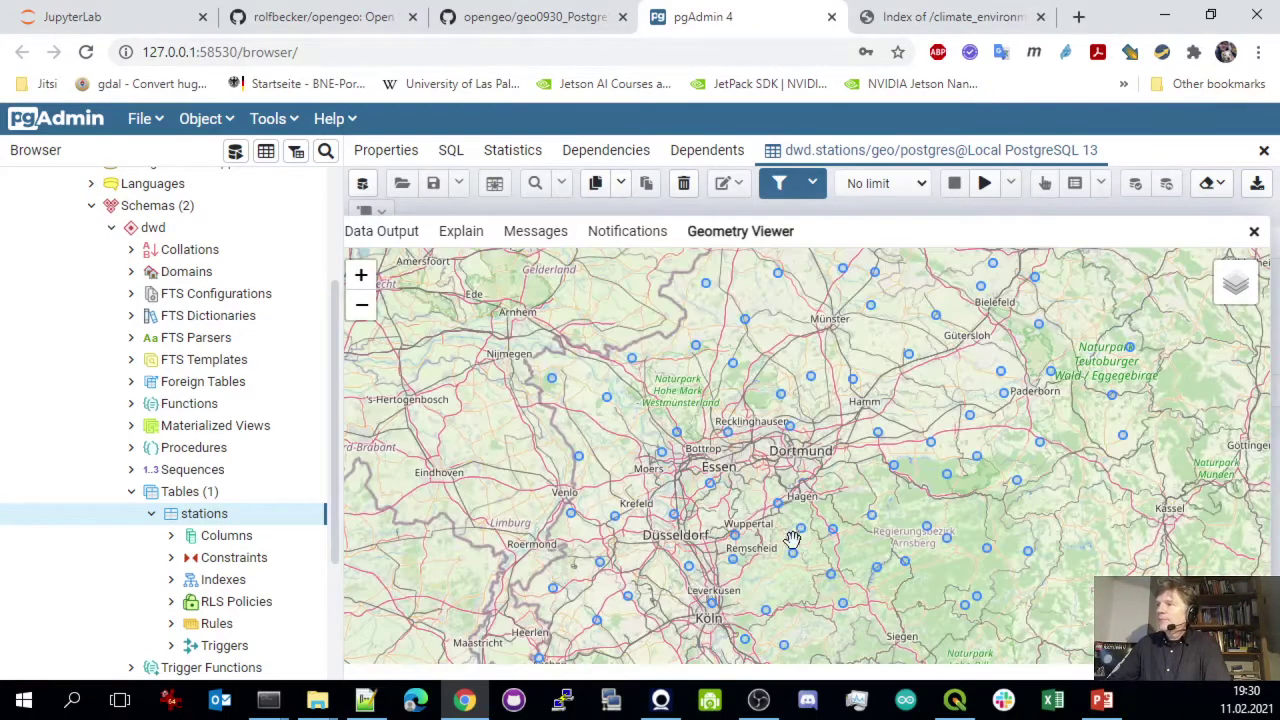
{"action": "scroll", "coordinate": [778, 590], "scroll_direction": "up", "scroll_amount": 1}
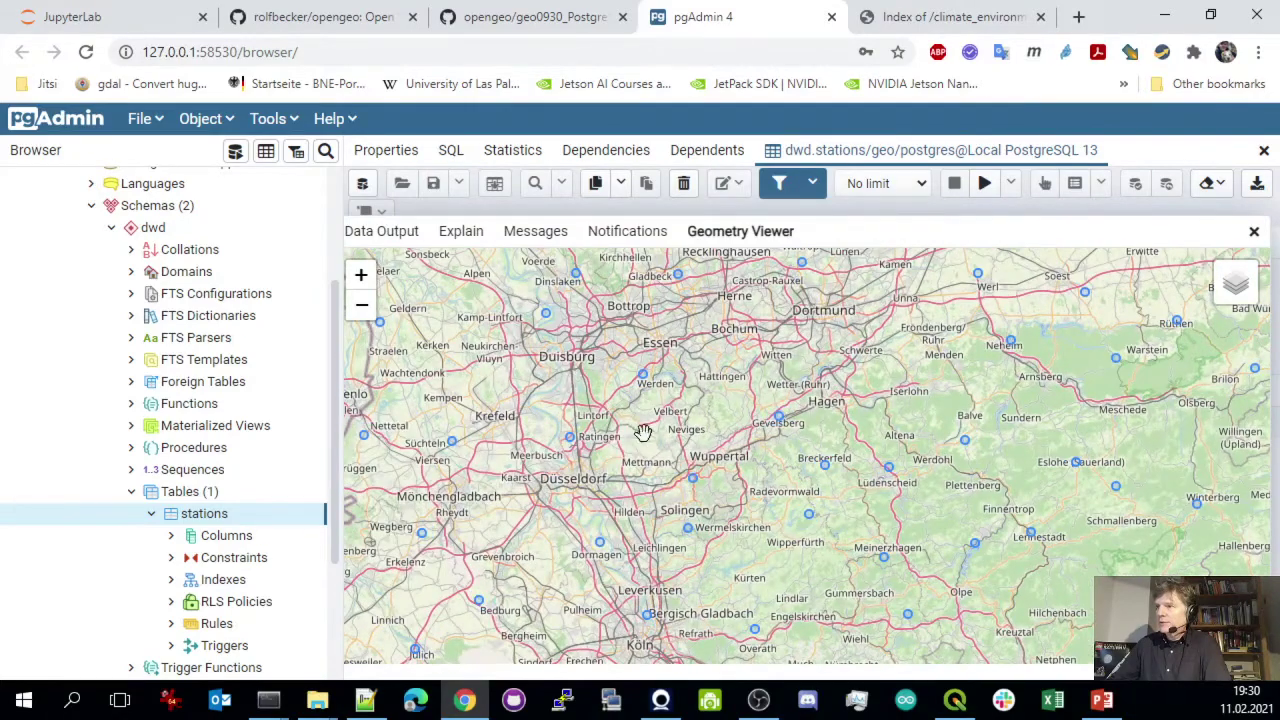
{"action": "scroll", "coordinate": [676, 372], "scroll_direction": "down", "scroll_amount": 2}
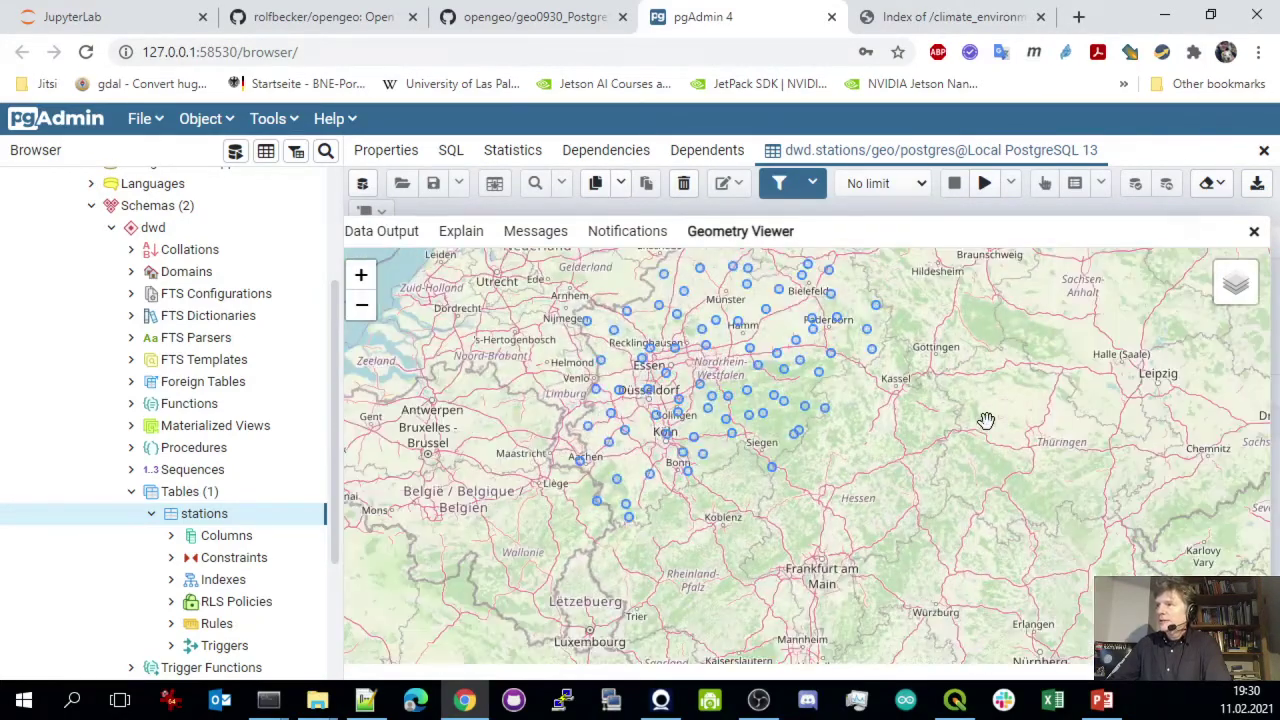
{"action": "left_click_drag", "start_coordinate": [986, 423], "coordinate": [1066, 489]}
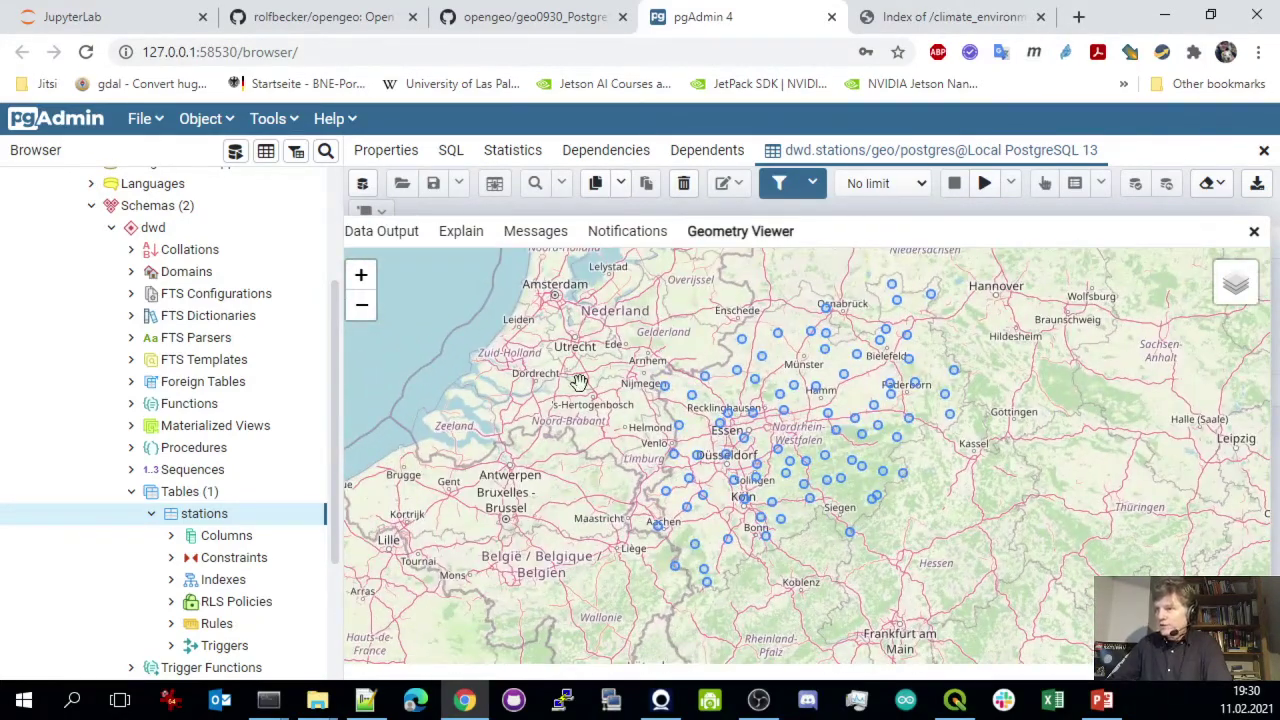
Close the stations data view and collapse the stations table and the dwd schema's tables list
{"action": "left_click", "coordinate": [1265, 150]}
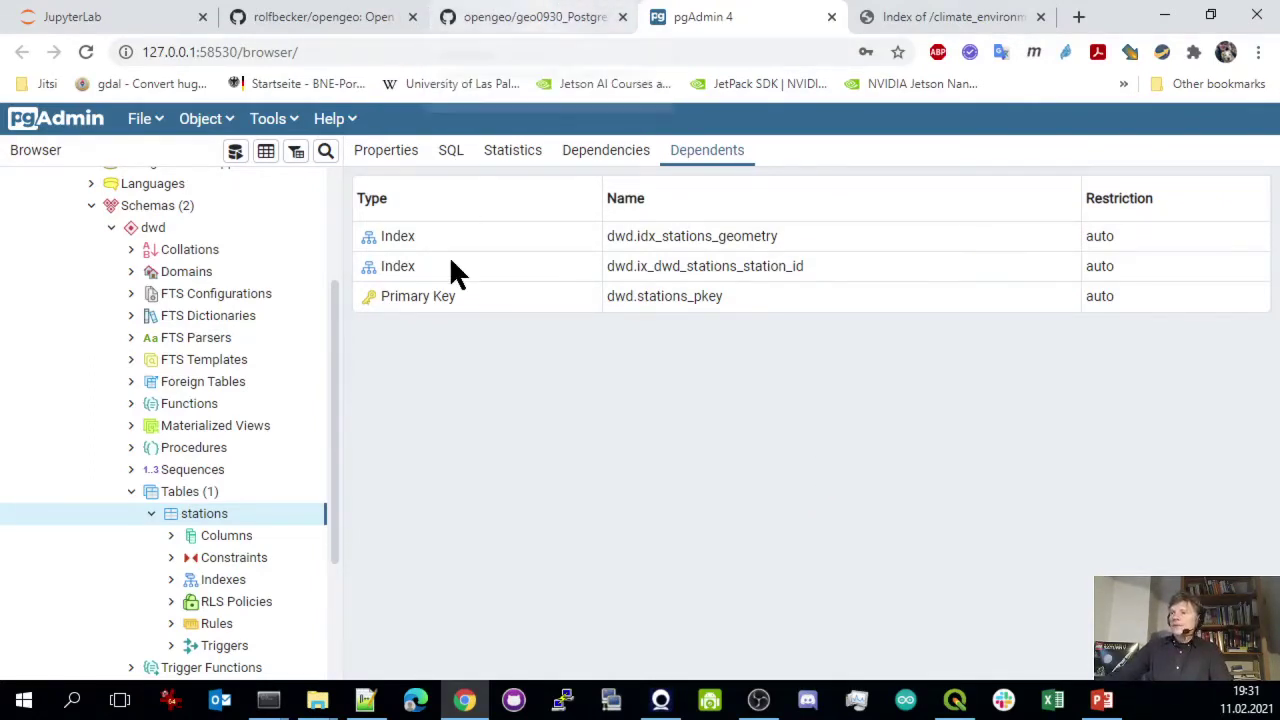
{"action": "left_click", "coordinate": [151, 514]}
{"action": "left_click", "coordinate": [140, 494]}
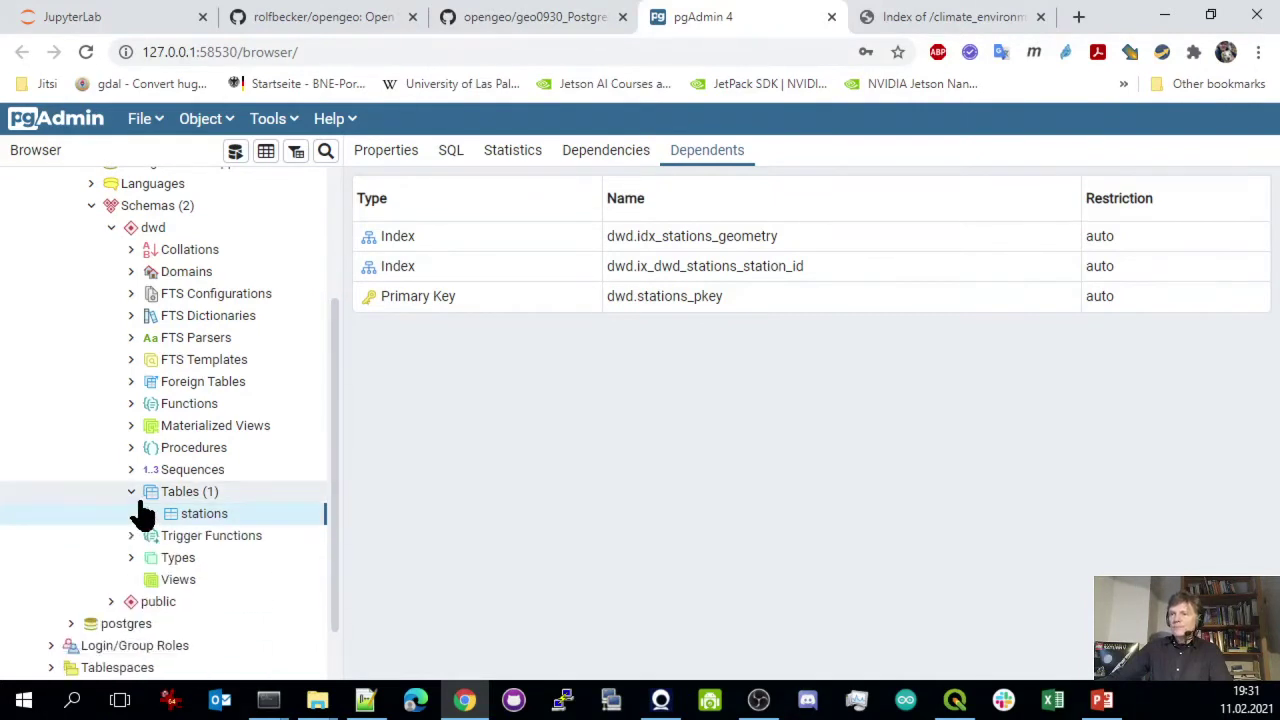
{"action": "left_click", "coordinate": [130, 493]}
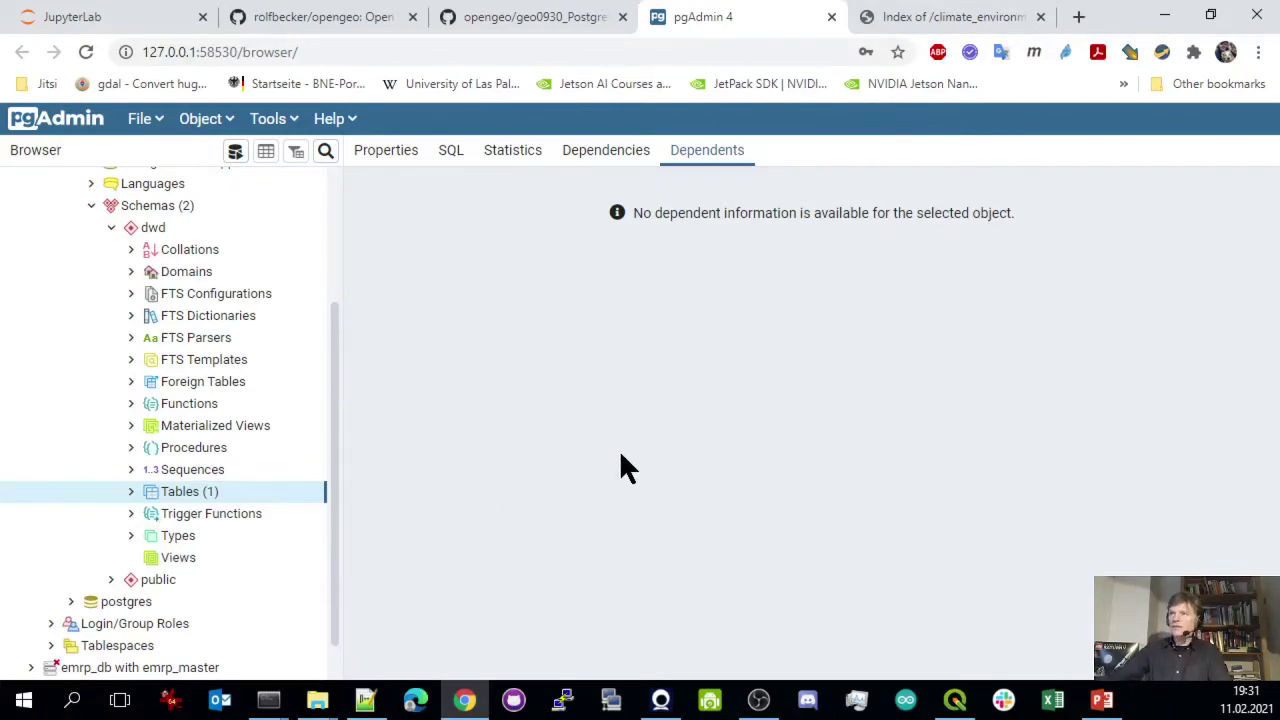
Return to the JupyterLab notebook and review the time series download introduction and the database connection URL section
{"action": "left_click", "coordinate": [86, 20]}
{"action": "scroll", "coordinate": [590, 375], "scroll_direction": "down", "scroll_amount": 3}
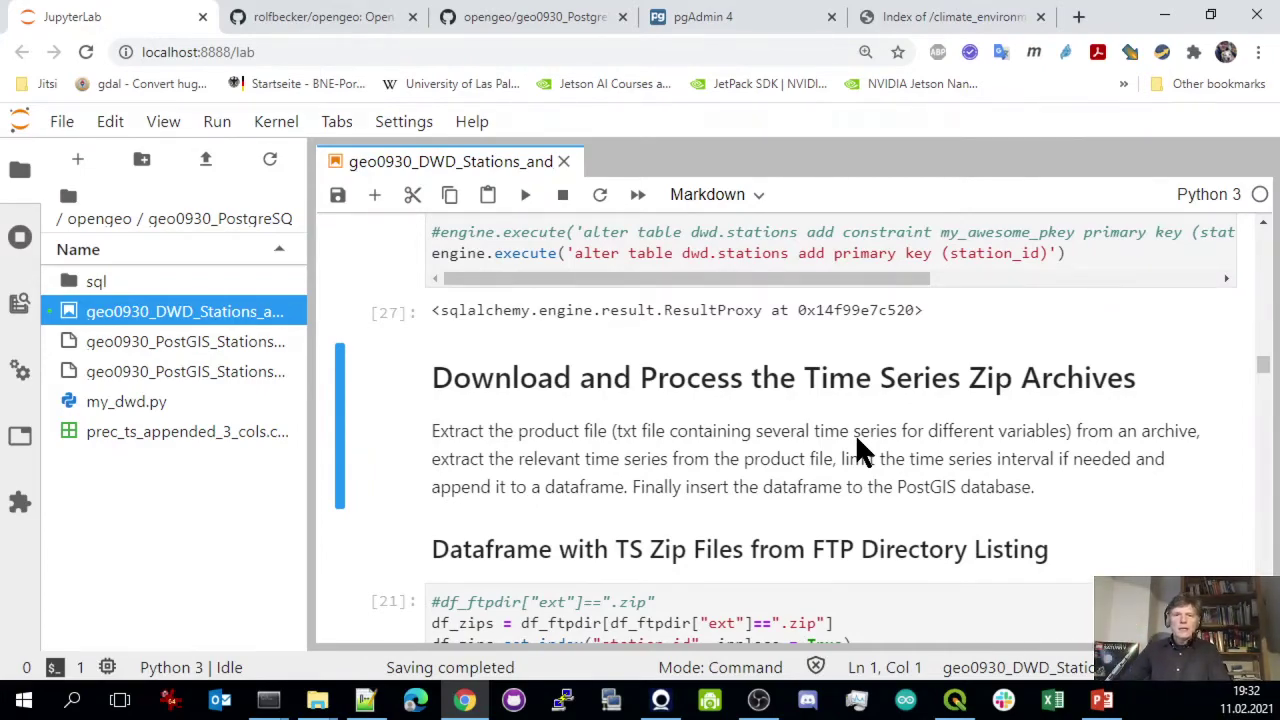
{"action": "scroll", "coordinate": [907, 330], "scroll_direction": "up", "scroll_amount": 10}
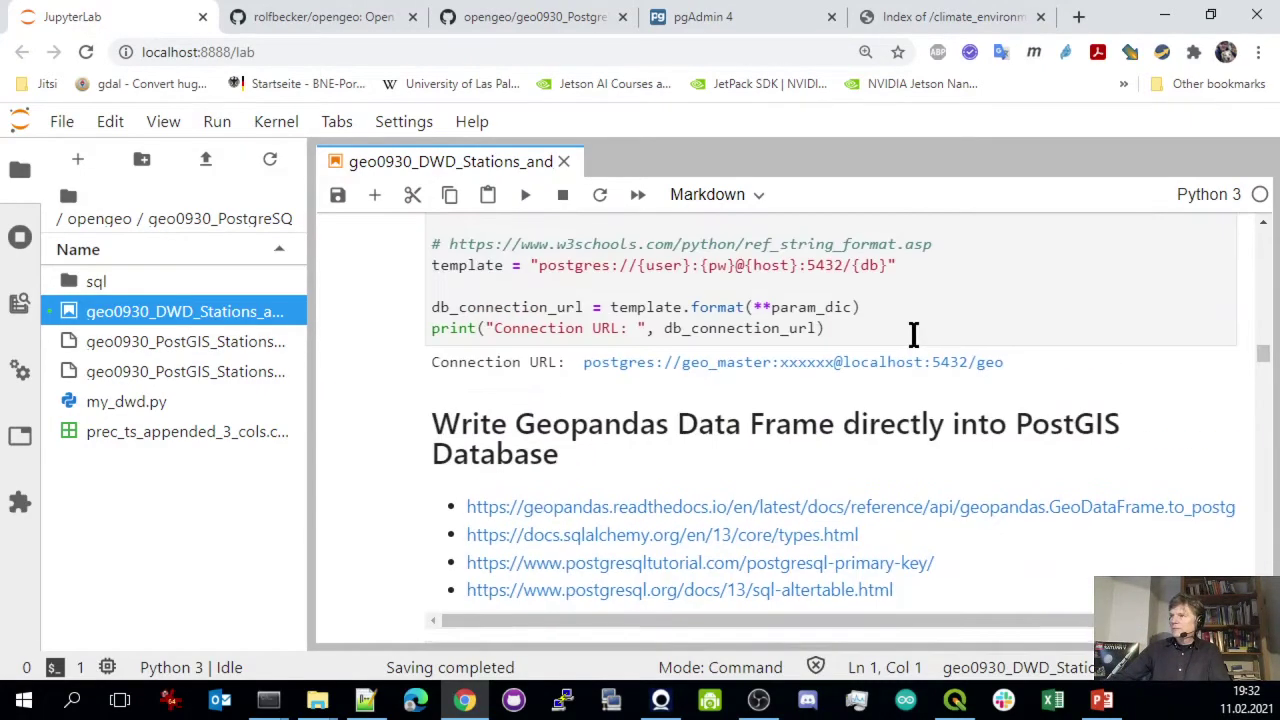
Rerun the FTP connection parameters cell and the FTP directory and station description filename pattern cell
{"action": "left_click_drag", "start_coordinate": [1264, 349], "coordinate": [1266, 264]}
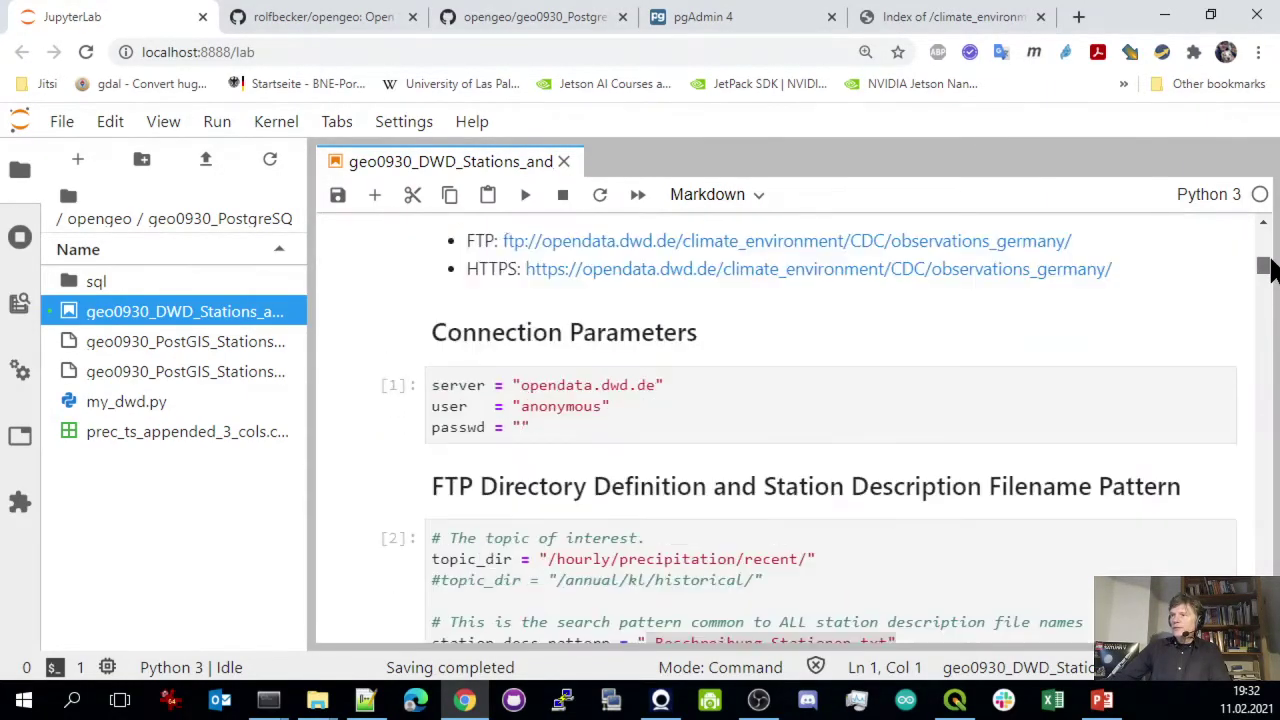
{"action": "left_click", "coordinate": [855, 412]}
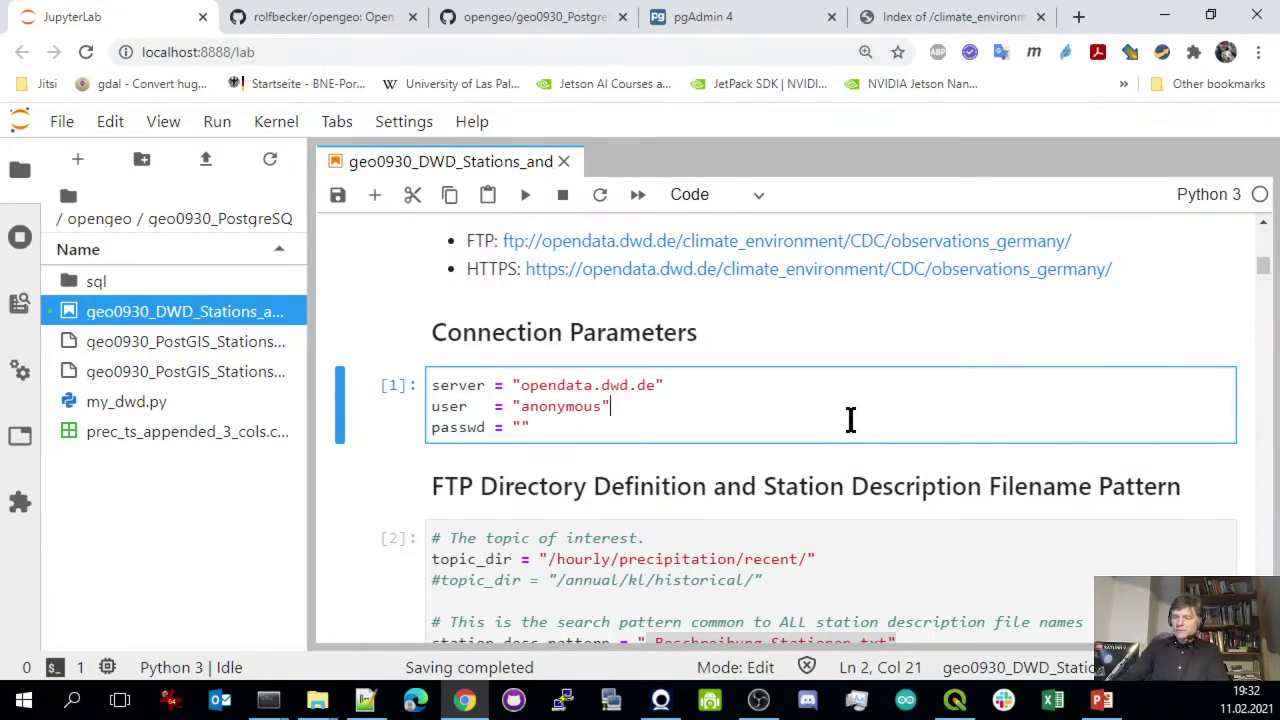
{"action": "key", "text": "shift+Return"}
{"action": "key", "text": "shift+Return"}
{"action": "key", "text": "shift+Return"}
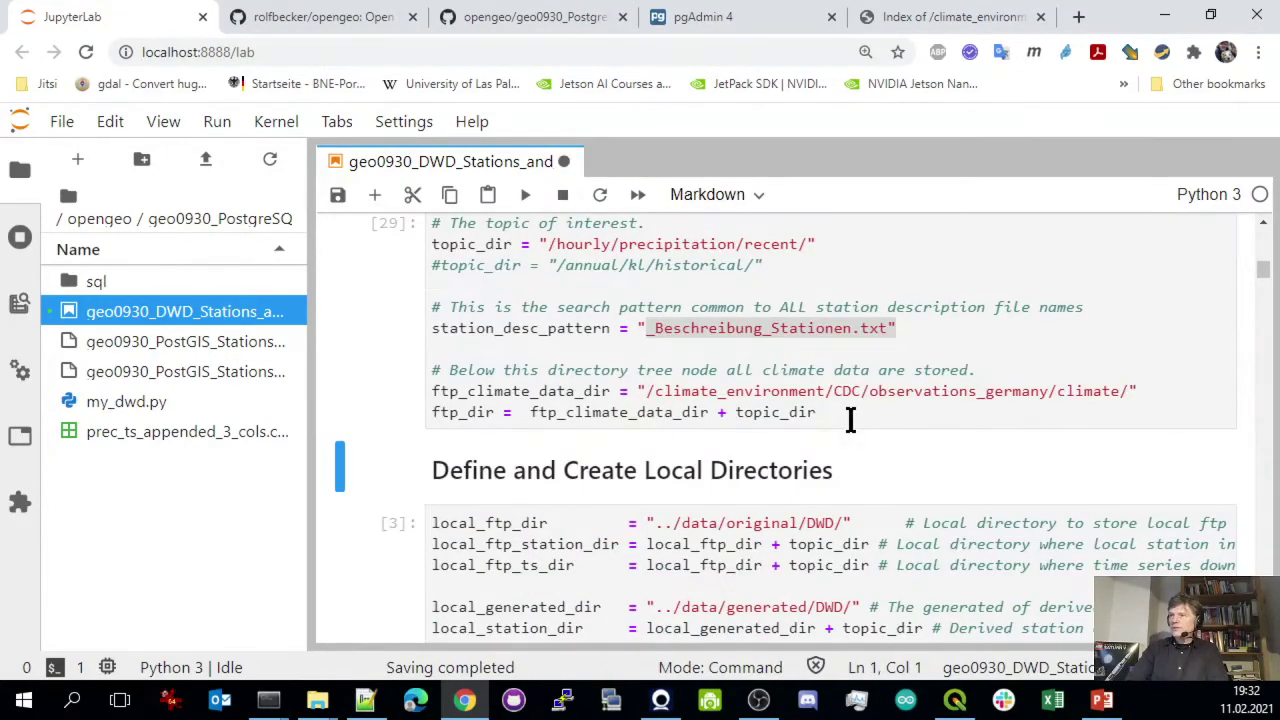
Rerun the cells that define, print and create the local directories, and log in to the FTP server
{"action": "key", "text": "shift+Return"}
{"action": "key", "text": "shift+Return"}
{"action": "key", "text": "shift+Return"}
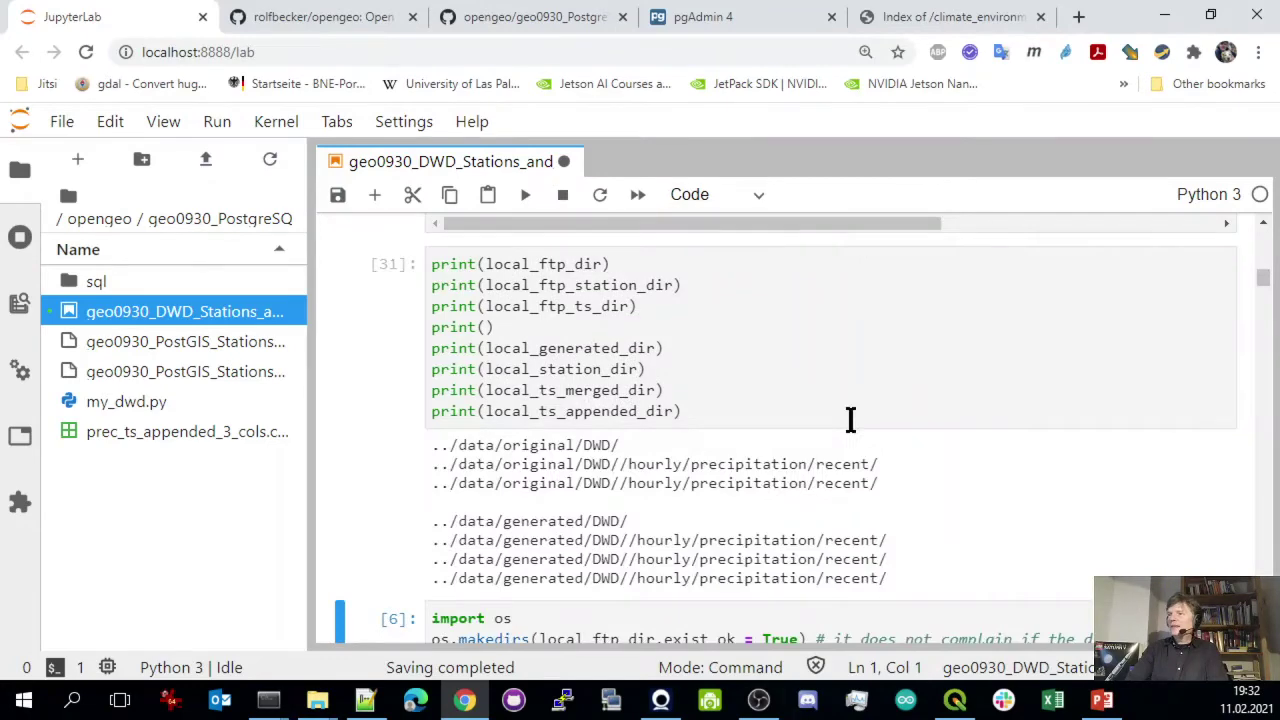
{"action": "key", "text": "shift+Return"}
{"action": "key", "text": "shift+Return"}
{"action": "key", "text": "shift+Return"}
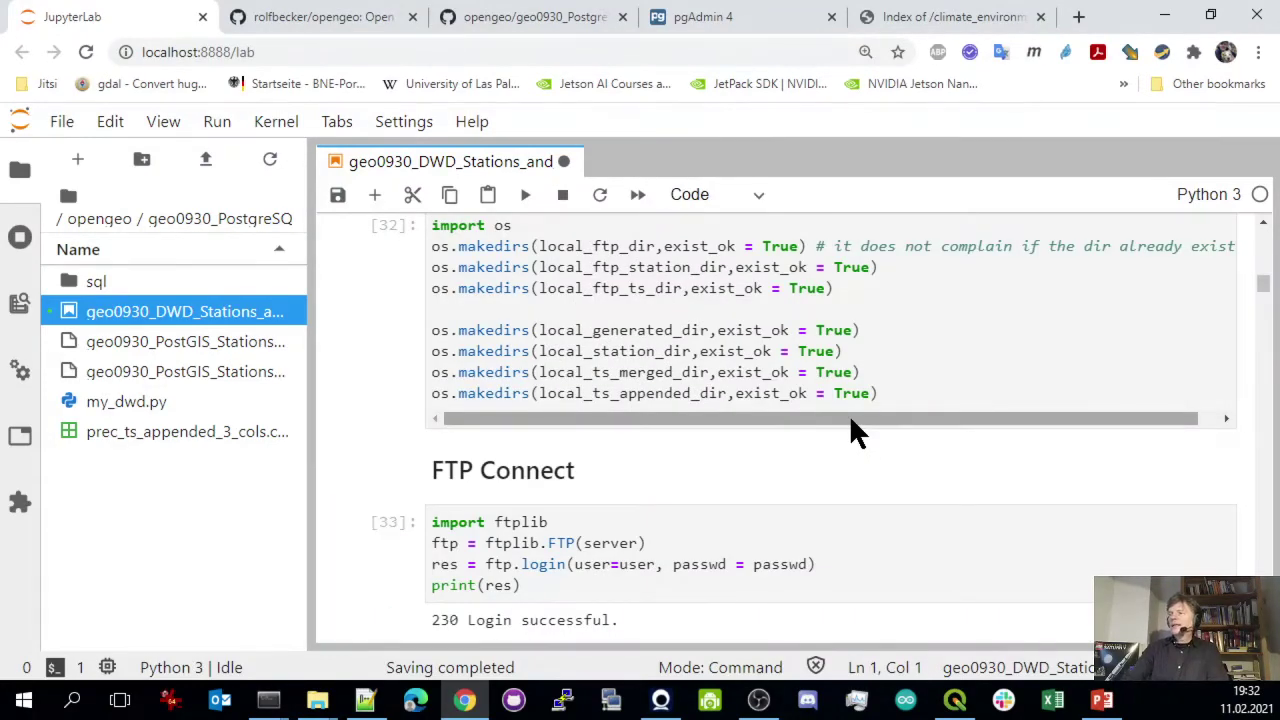
Run the cell that builds the df_zips dataframe of time series zip files from the FTP directory listing
{"action": "scroll", "coordinate": [760, 440], "scroll_direction": "down", "scroll_amount": 15}
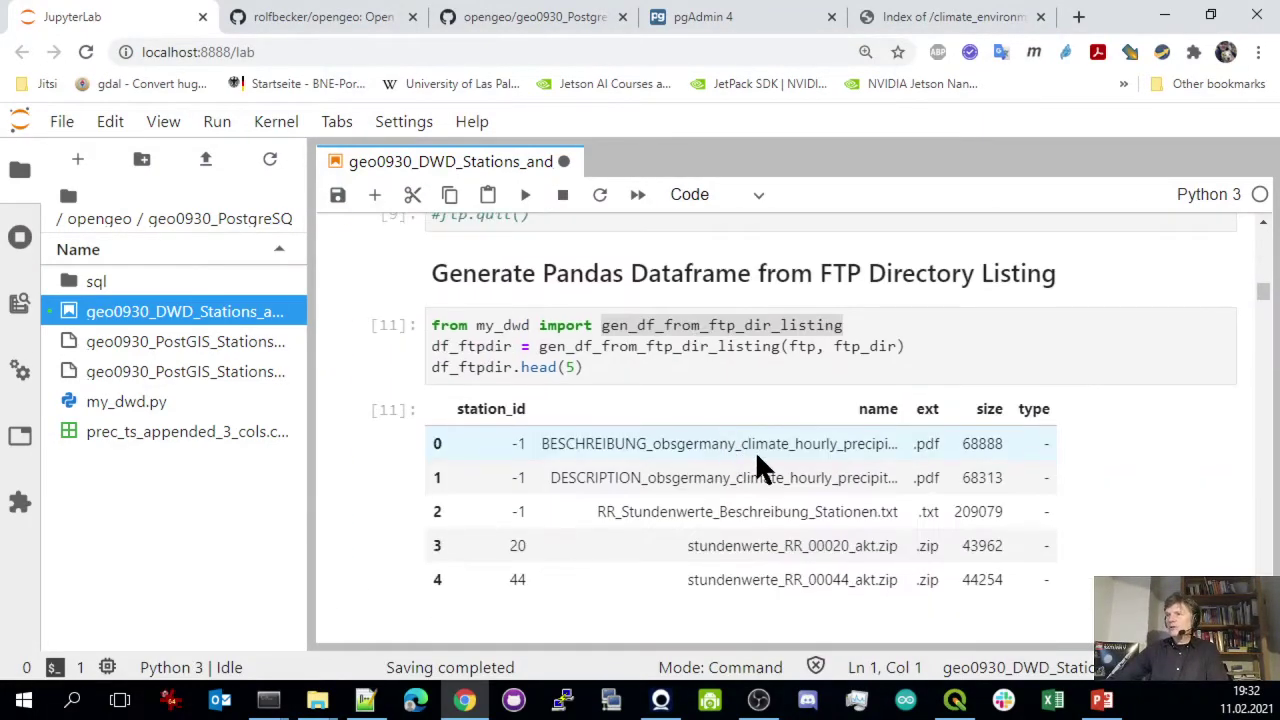
{"action": "scroll", "coordinate": [710, 450], "scroll_direction": "down", "scroll_amount": 15}
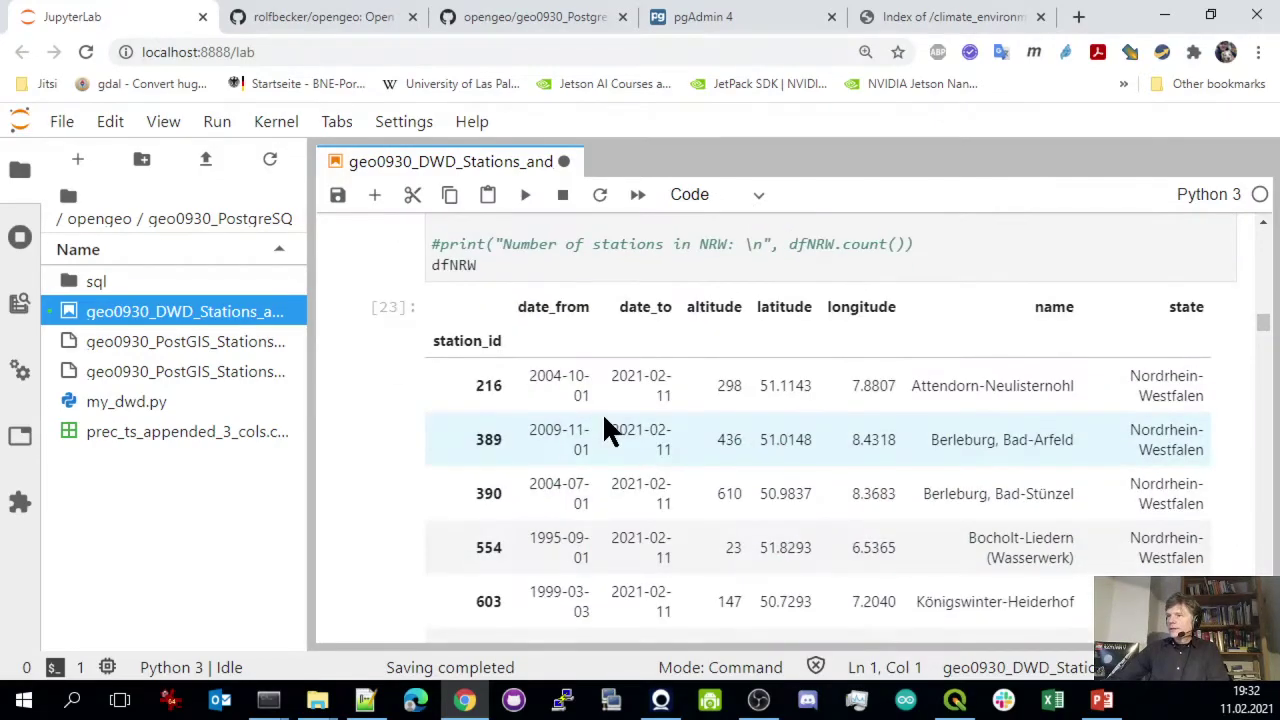
{"action": "scroll", "coordinate": [597, 455], "scroll_direction": "down", "scroll_amount": 15}
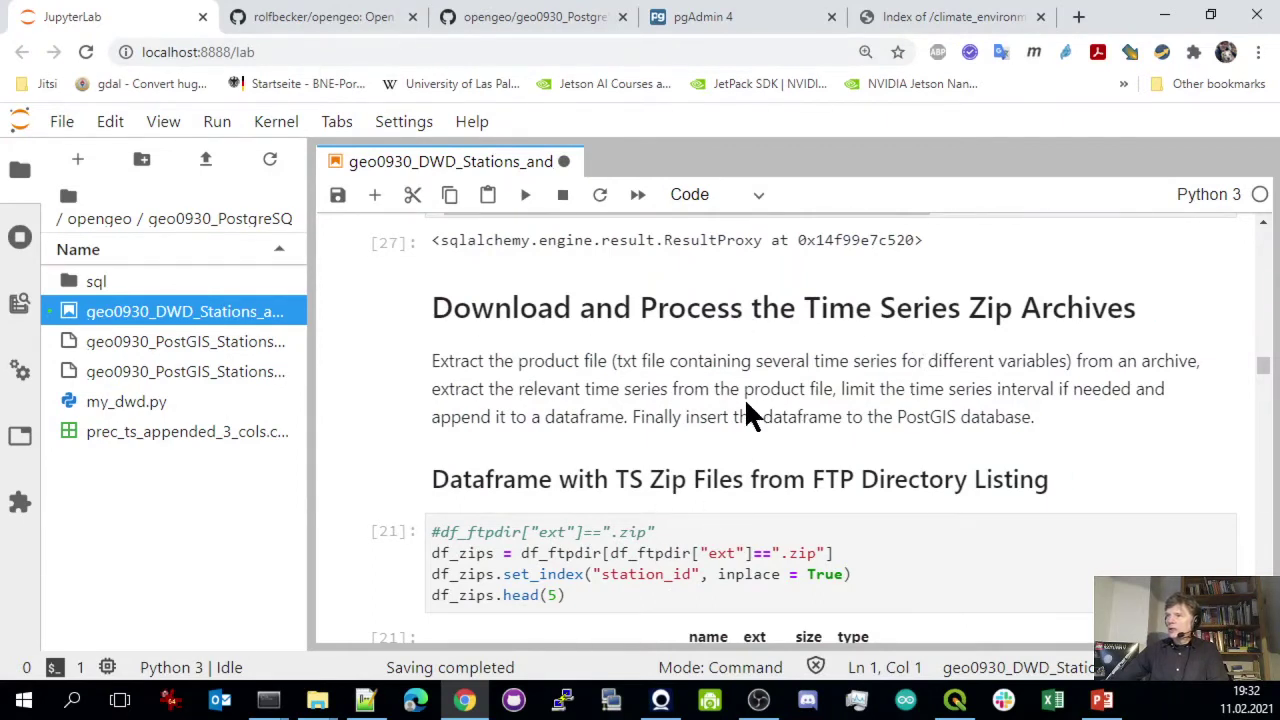
{"action": "left_click", "coordinate": [734, 534]}
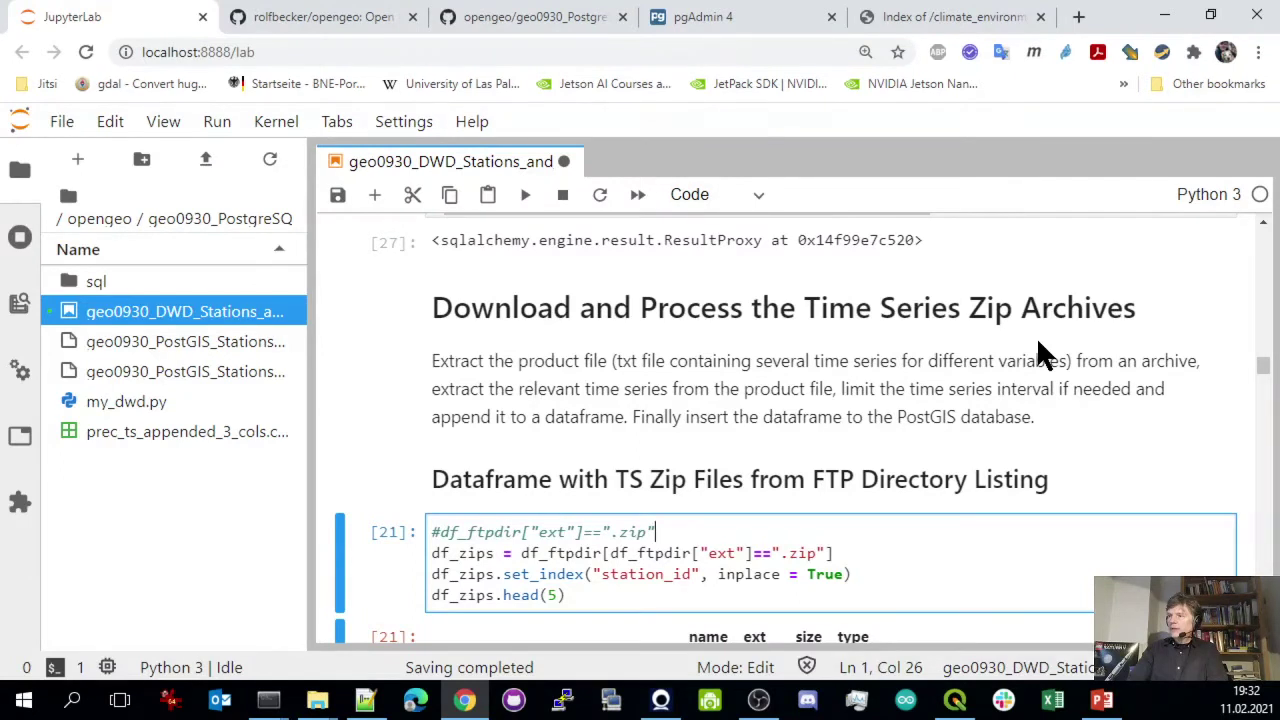
{"action": "key", "text": "shift+Return"}
Download the time series zip archives of the selected NRW stations from the FTP server and check the listed file names
{"action": "scroll", "coordinate": [1030, 525], "scroll_direction": "down", "scroll_amount": 5}
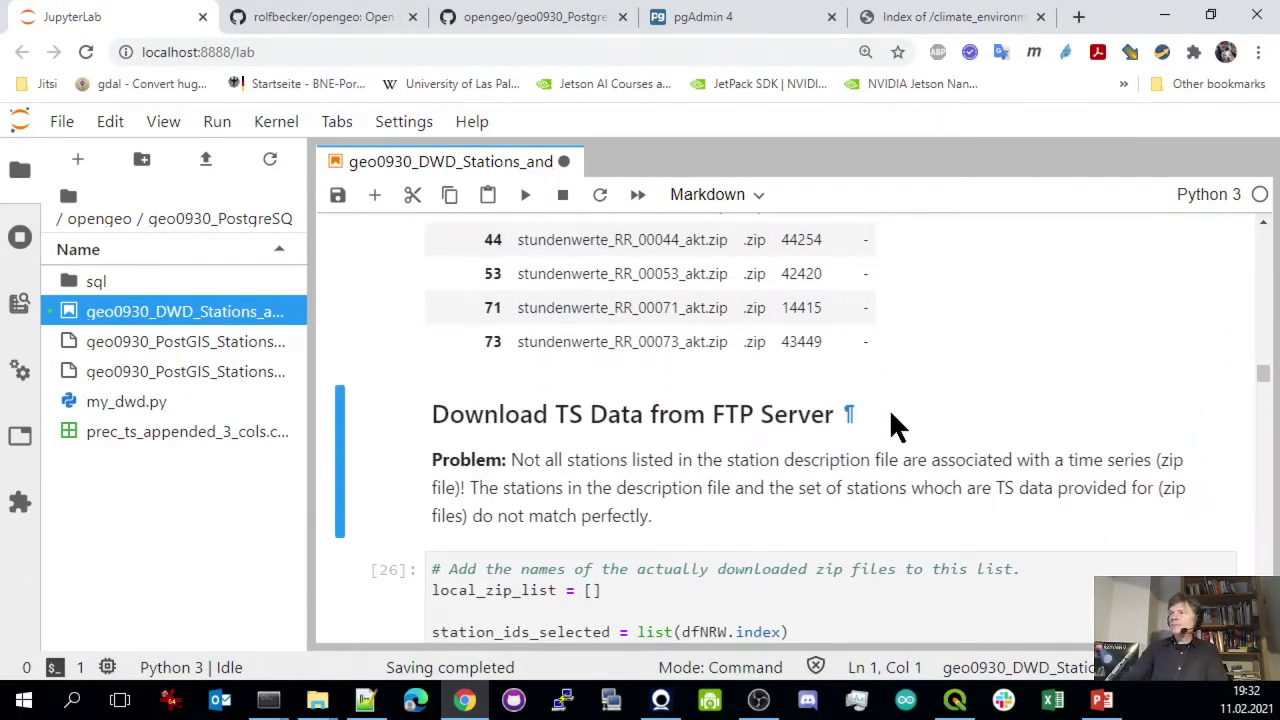
{"action": "key", "text": "shift+Return"}
{"action": "key", "text": "shift+Return"}
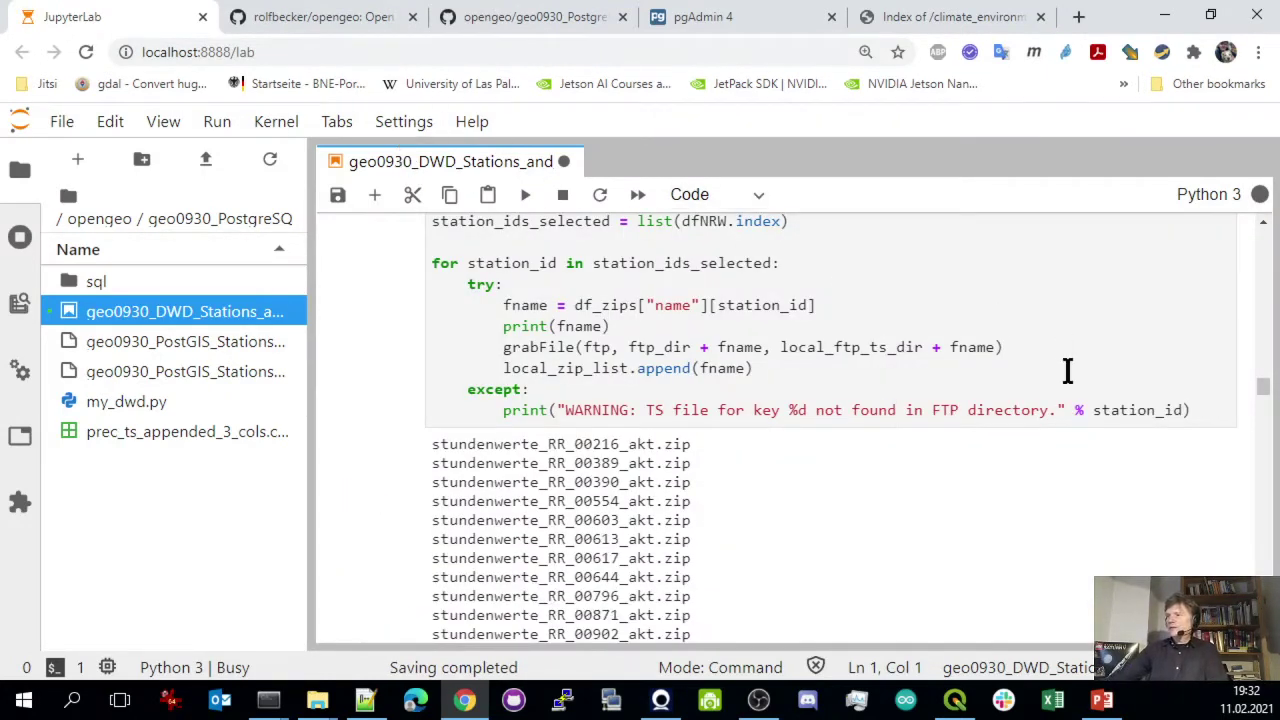
{"action": "scroll", "coordinate": [992, 459], "scroll_direction": "down", "scroll_amount": 3}
{"action": "scroll", "coordinate": [984, 422], "scroll_direction": "down", "scroll_amount": 2}
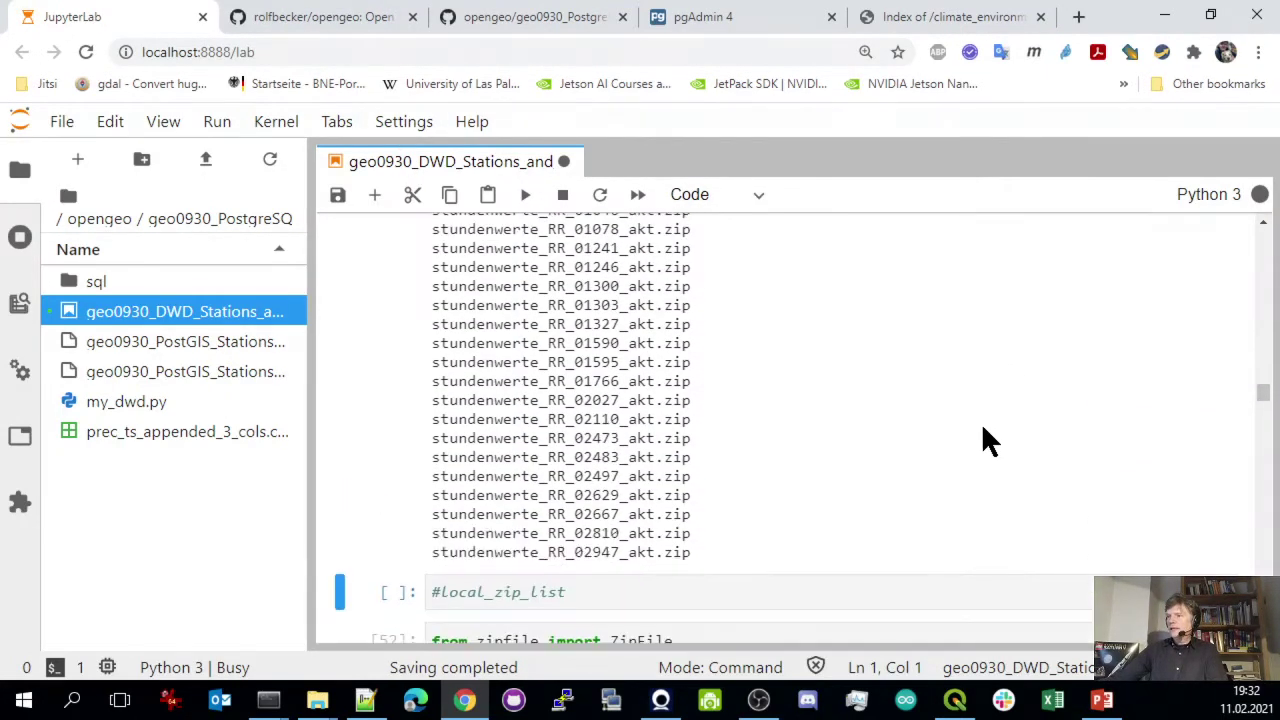
{"action": "scroll", "coordinate": [956, 406], "scroll_direction": "up", "scroll_amount": 3}
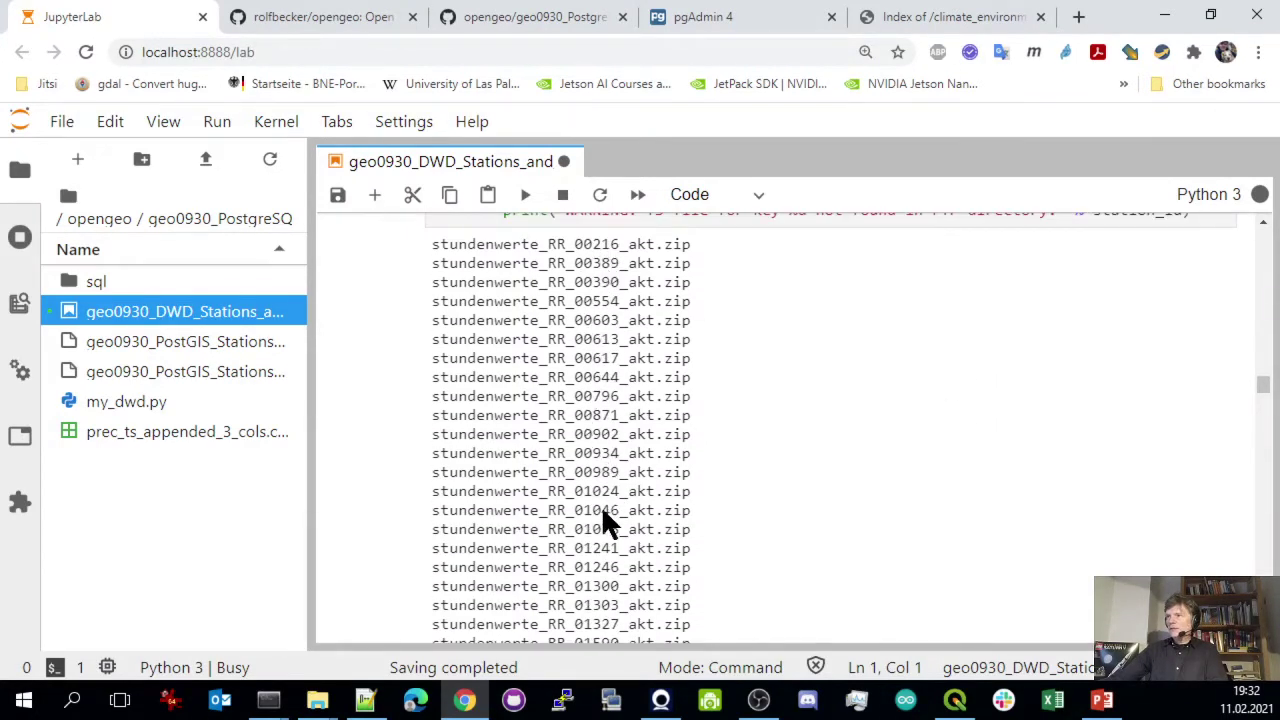
Run the cell that imports ZipFile and the prec_ts_to_df function from my_dwd
{"action": "scroll", "coordinate": [860, 480], "scroll_direction": "down", "scroll_amount": 15}
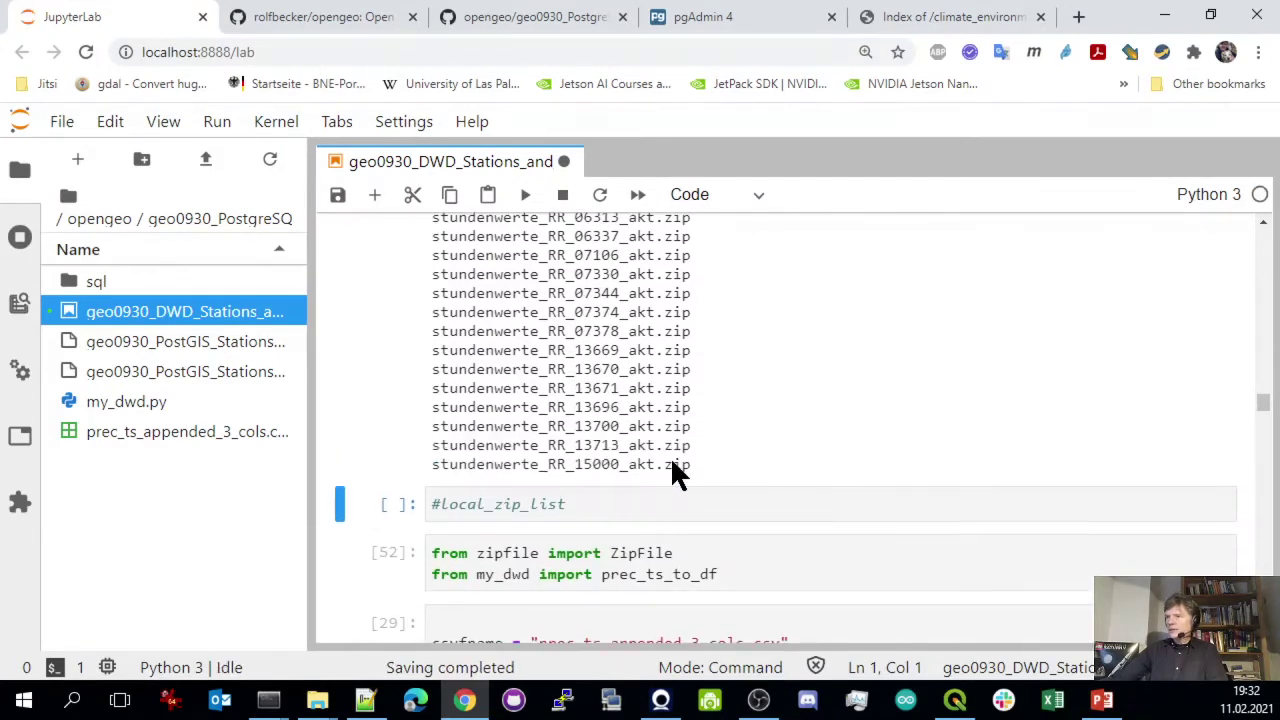
{"action": "left_click", "coordinate": [710, 574]}
{"action": "key", "text": "shift+Return"}
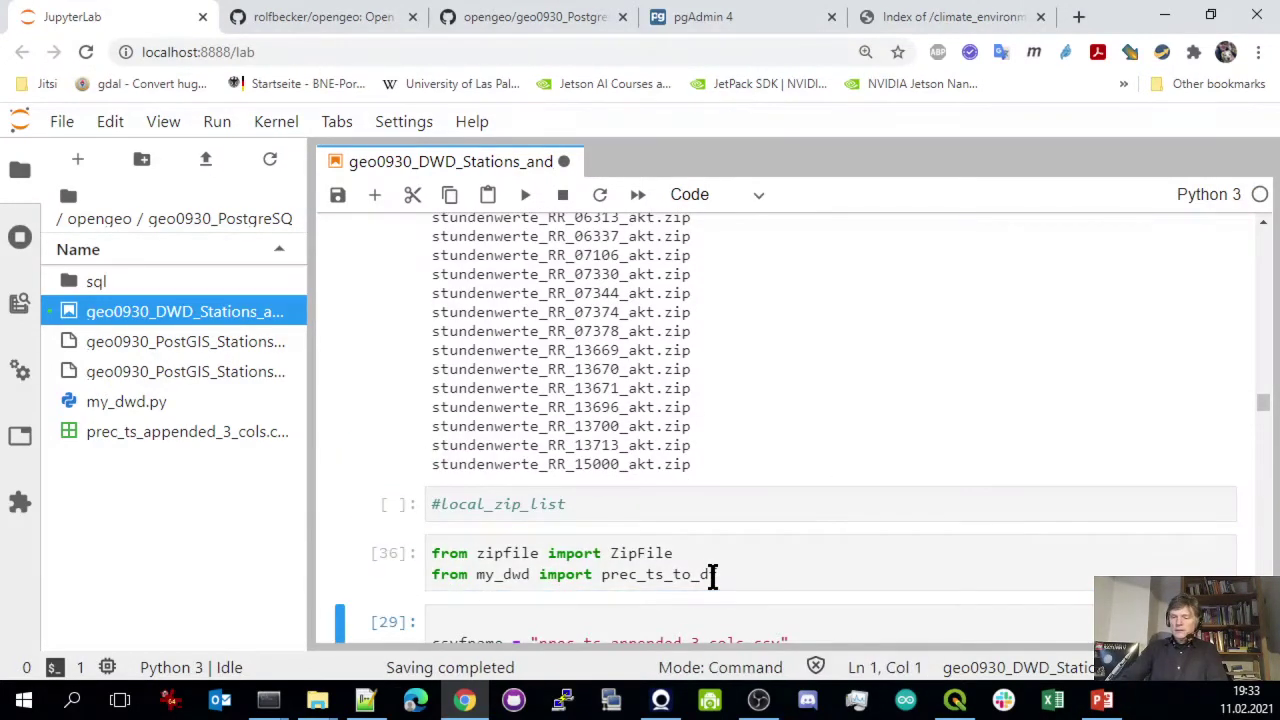
Examine the loop that extracts the product files from the zip archives and appends their time series to prec_ts_appended_3_cols.csv
{"action": "scroll", "coordinate": [750, 520], "scroll_direction": "down", "scroll_amount": 2}
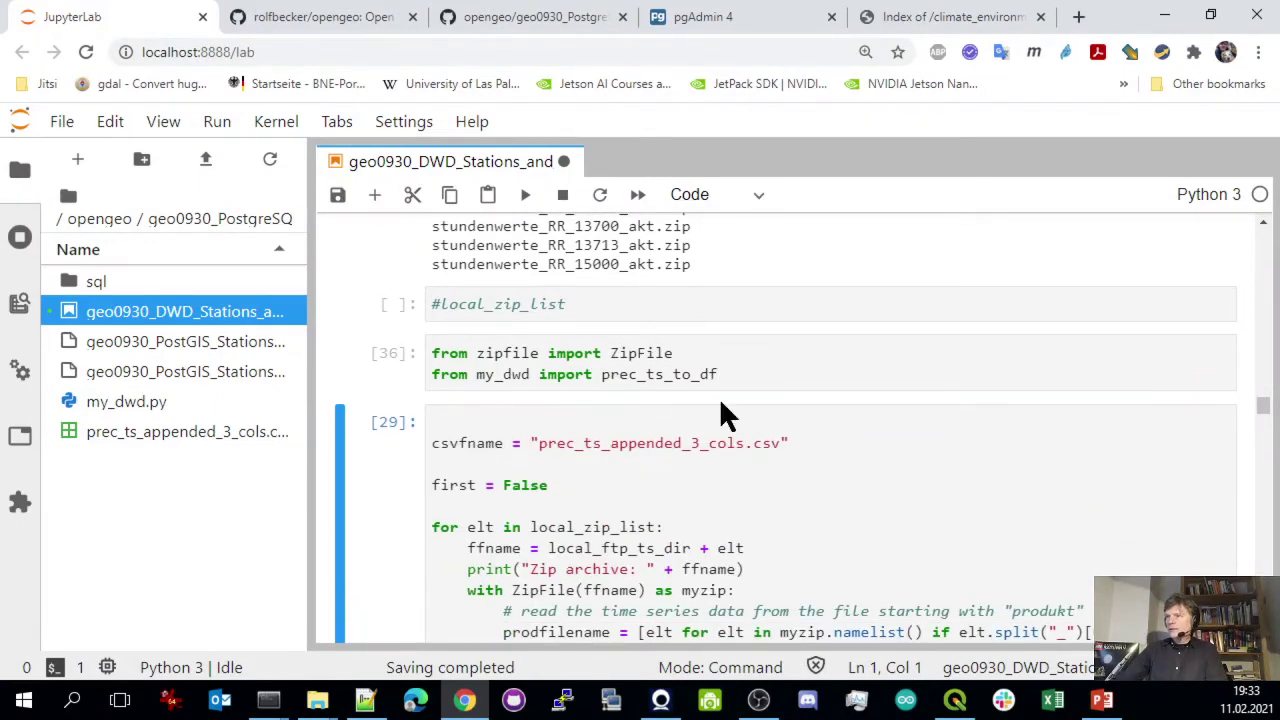
{"action": "scroll", "coordinate": [860, 534], "scroll_direction": "down", "scroll_amount": 2}
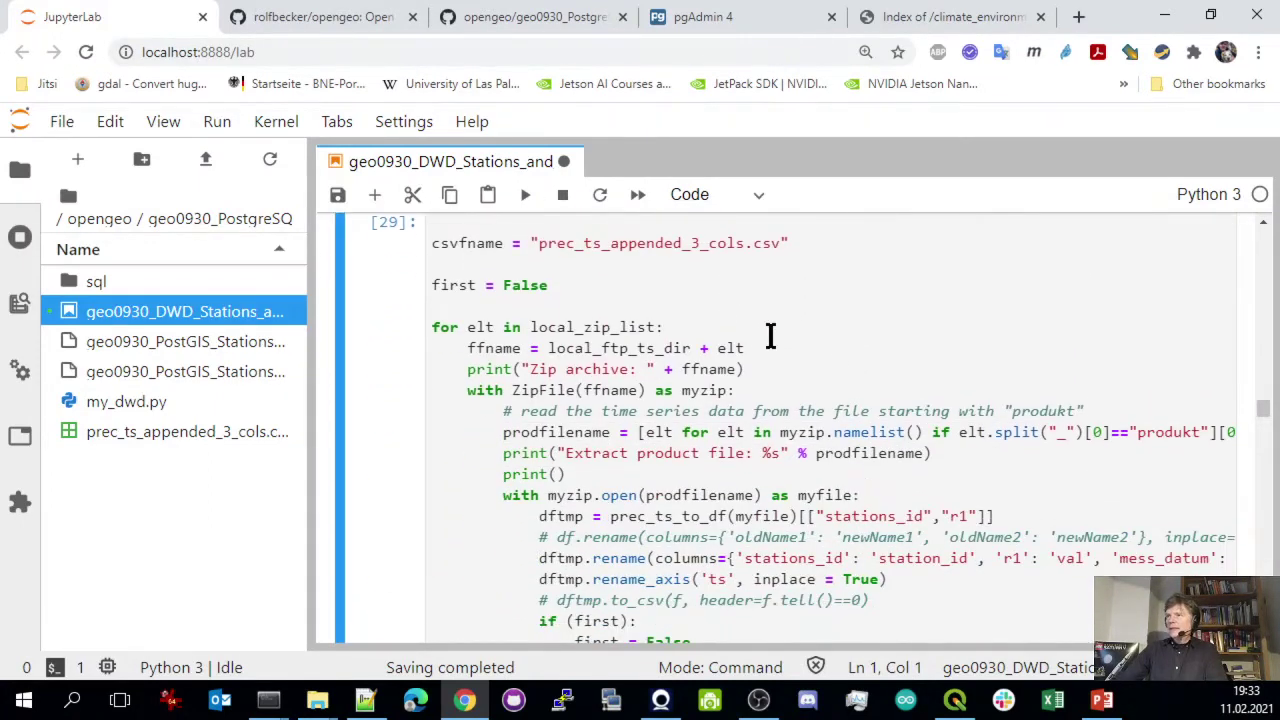
{"action": "scroll", "coordinate": [770, 335], "scroll_direction": "up", "scroll_amount": 1}
{"action": "scroll", "coordinate": [770, 335], "scroll_direction": "down", "scroll_amount": 4}
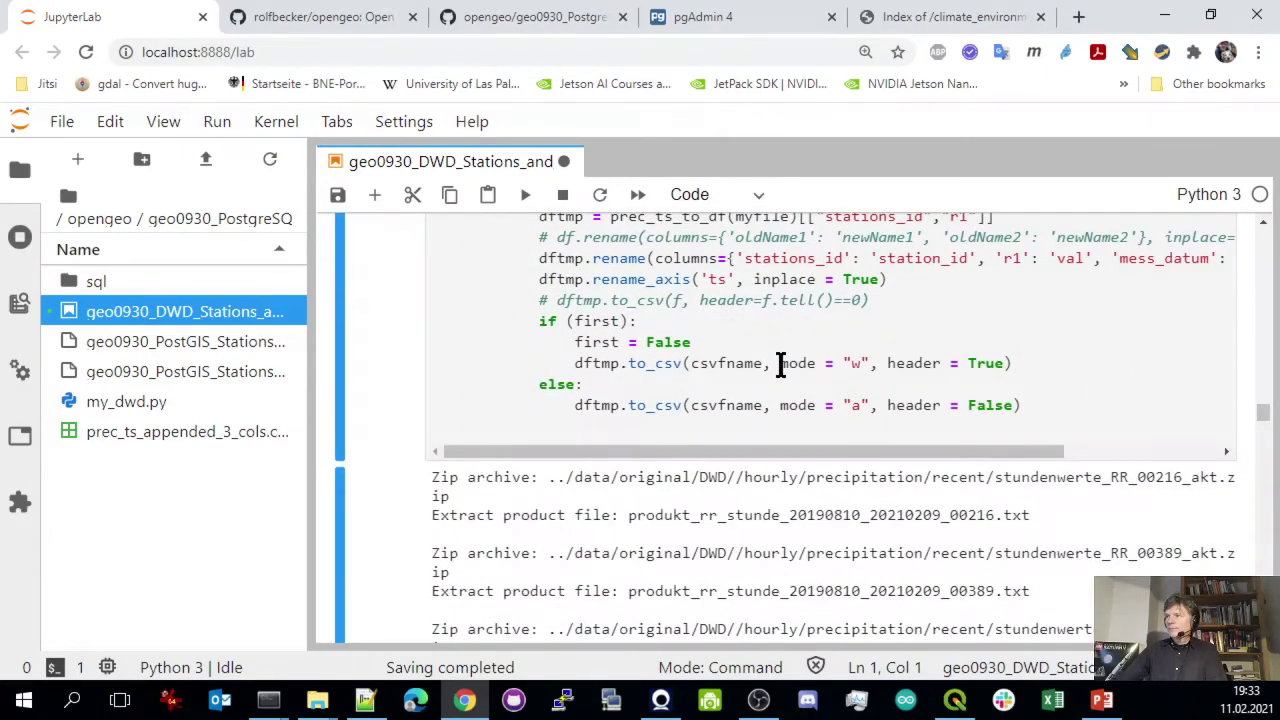
{"action": "scroll", "coordinate": [770, 400], "scroll_direction": "up", "scroll_amount": 3}
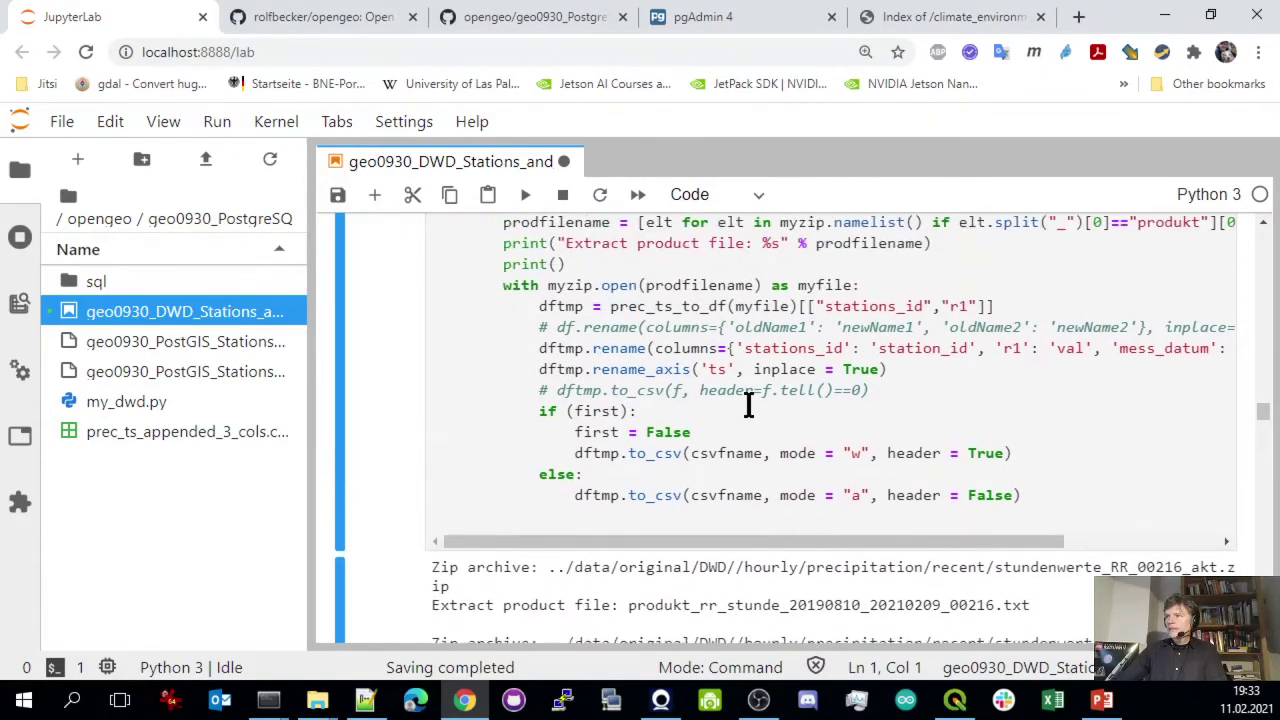
{"action": "scroll", "coordinate": [748, 403], "scroll_direction": "up", "scroll_amount": 2}
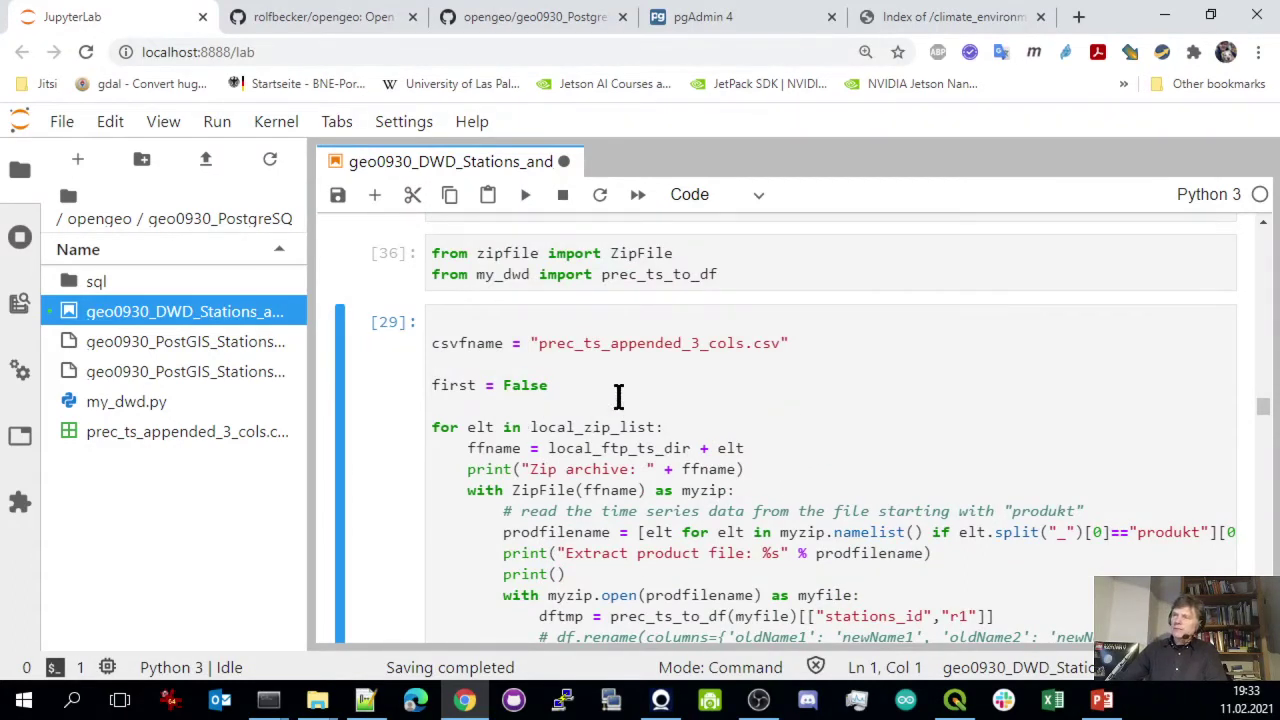
{"action": "scroll", "coordinate": [560, 378], "scroll_direction": "down", "scroll_amount": 3}
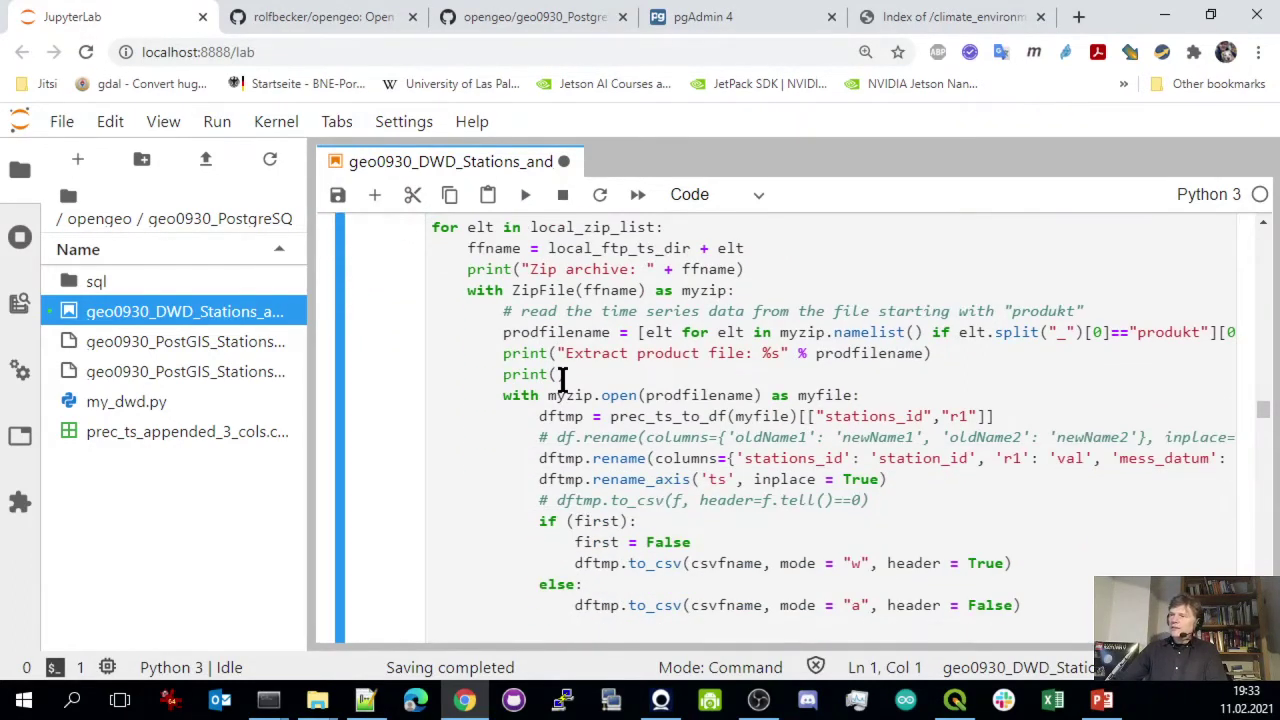
{"action": "scroll", "coordinate": [563, 380], "scroll_direction": "up", "scroll_amount": 2}
{"action": "scroll", "coordinate": [563, 380], "scroll_direction": "up", "scroll_amount": 1}
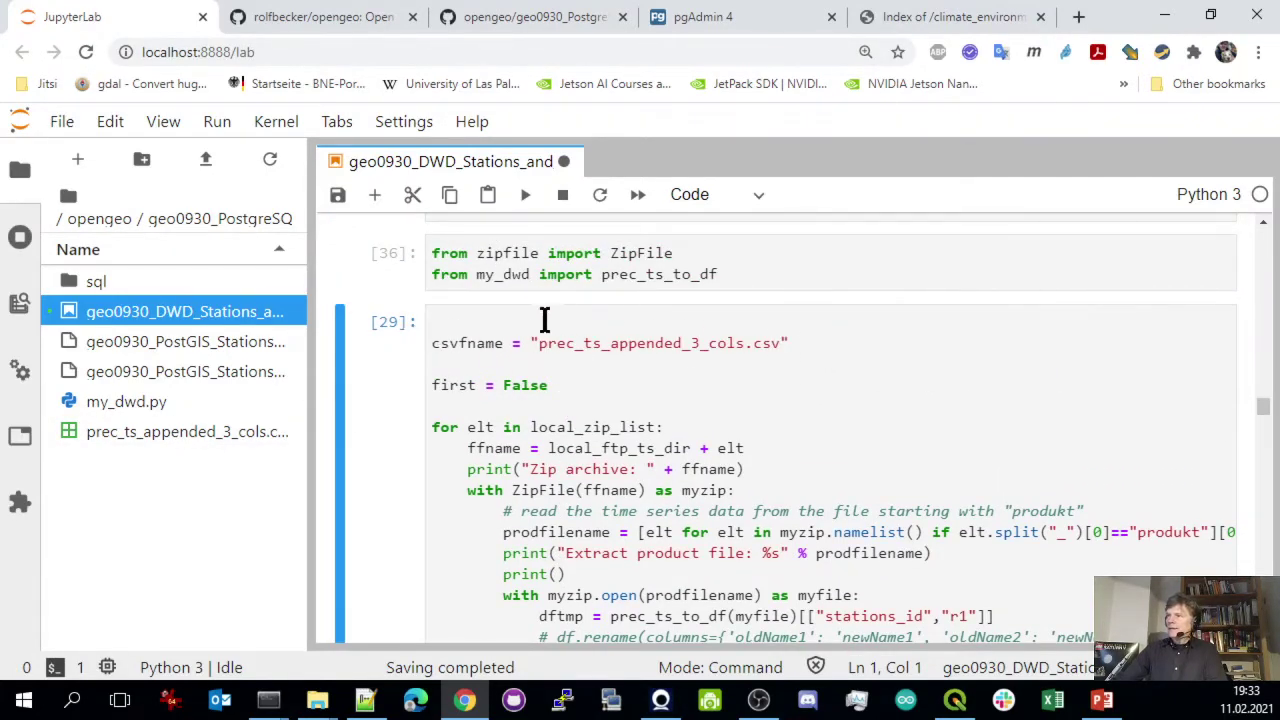
{"action": "left_click", "coordinate": [801, 347]}
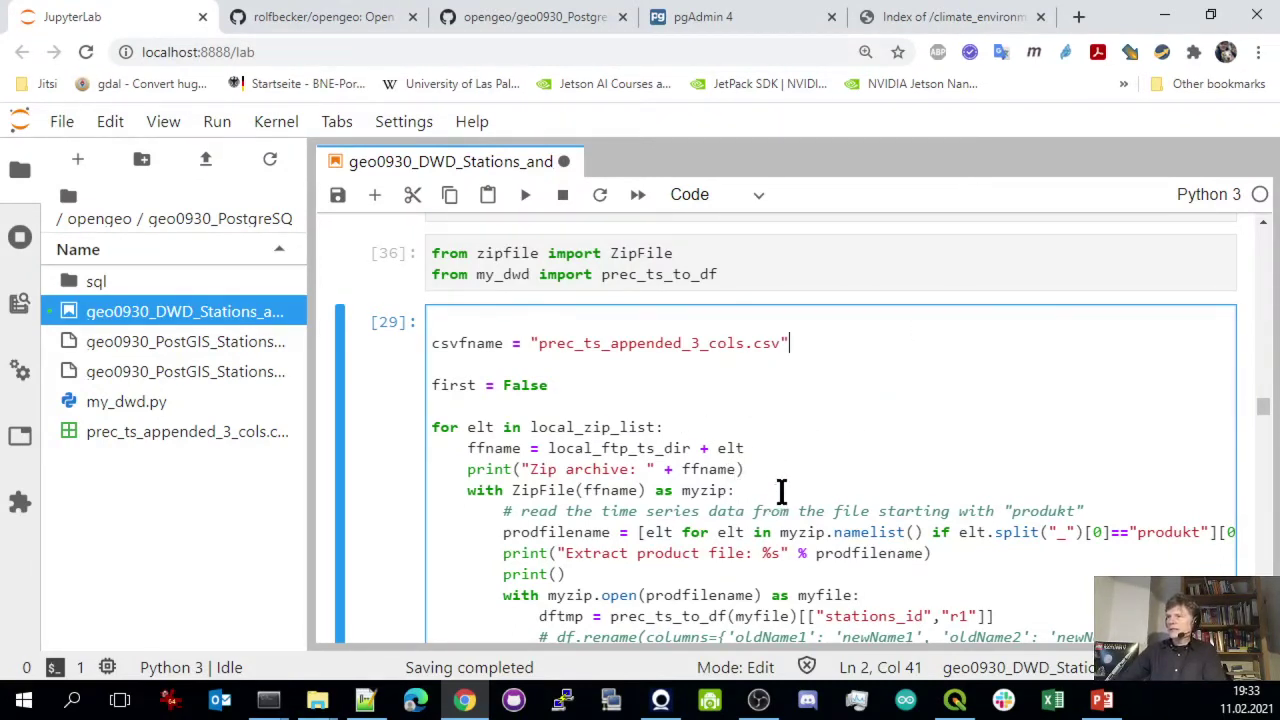
{"action": "left_click", "coordinate": [643, 469]}
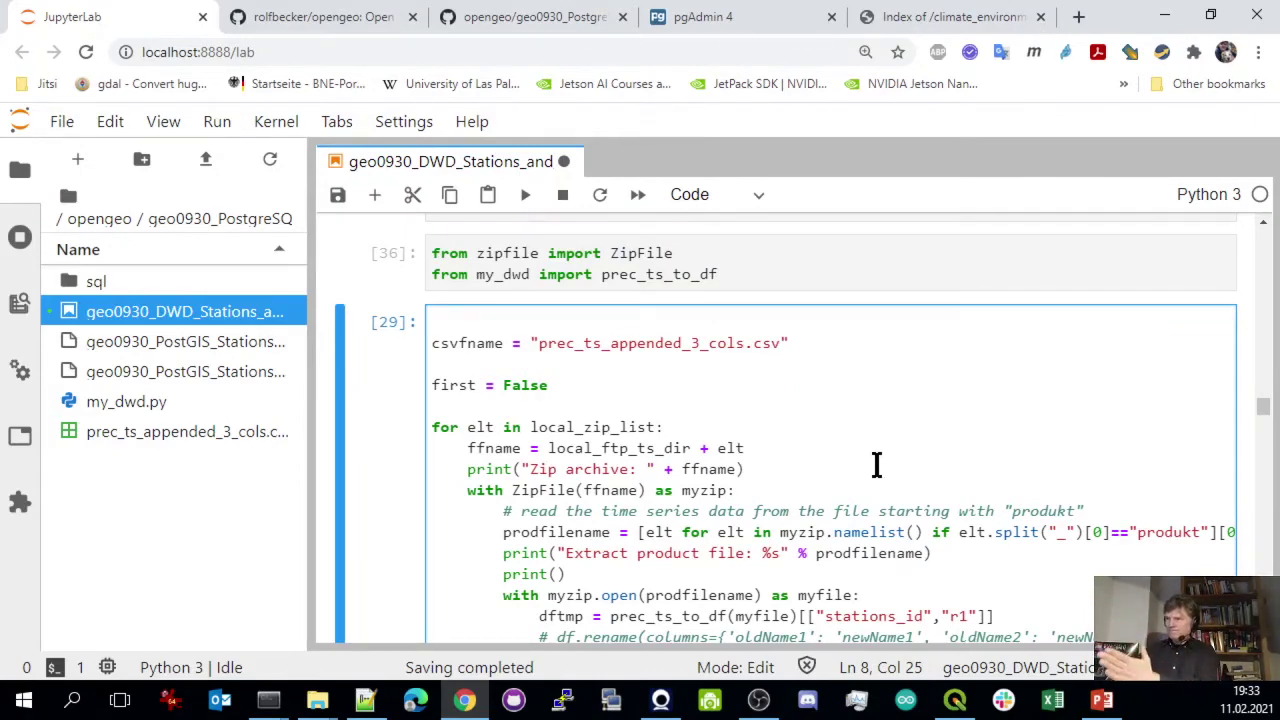
{"action": "scroll", "coordinate": [864, 458], "scroll_direction": "down", "scroll_amount": 3}
{"action": "scroll", "coordinate": [874, 458], "scroll_direction": "up", "scroll_amount": 3}
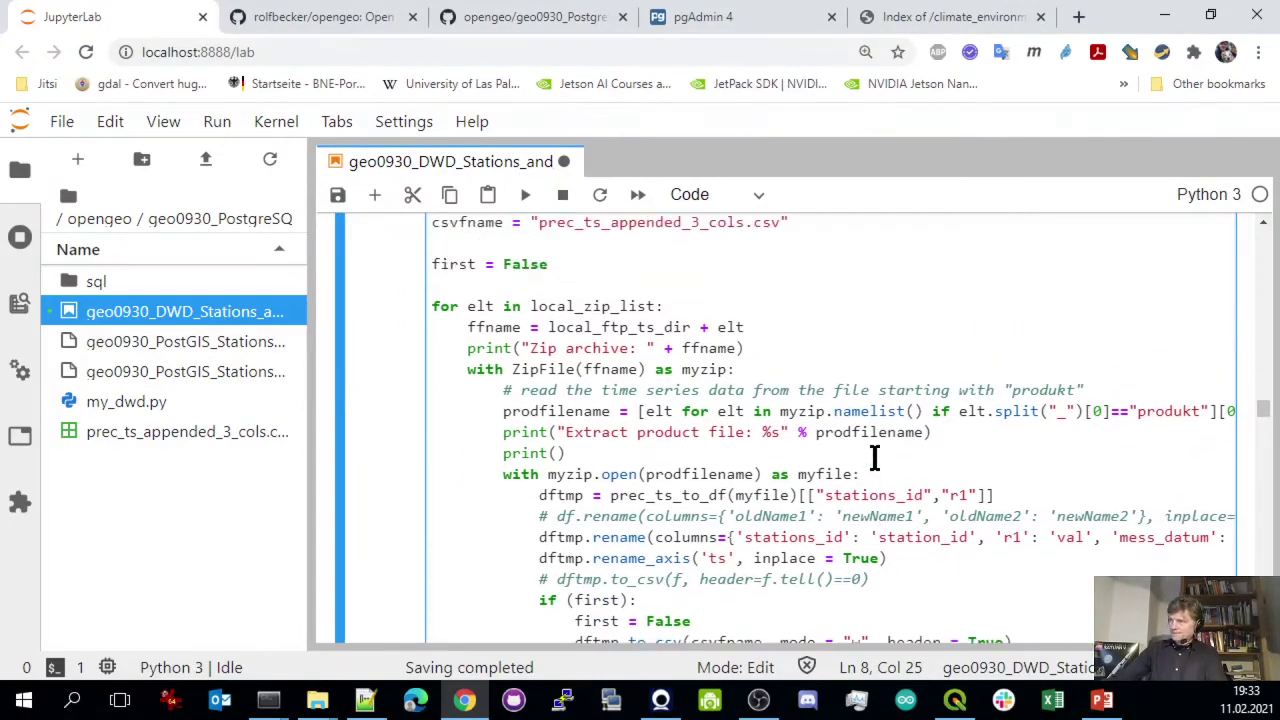
Look through the output of extracted product files and inspect the dftmp dataframe below it
{"action": "scroll", "coordinate": [873, 458], "scroll_direction": "down", "scroll_amount": 15}
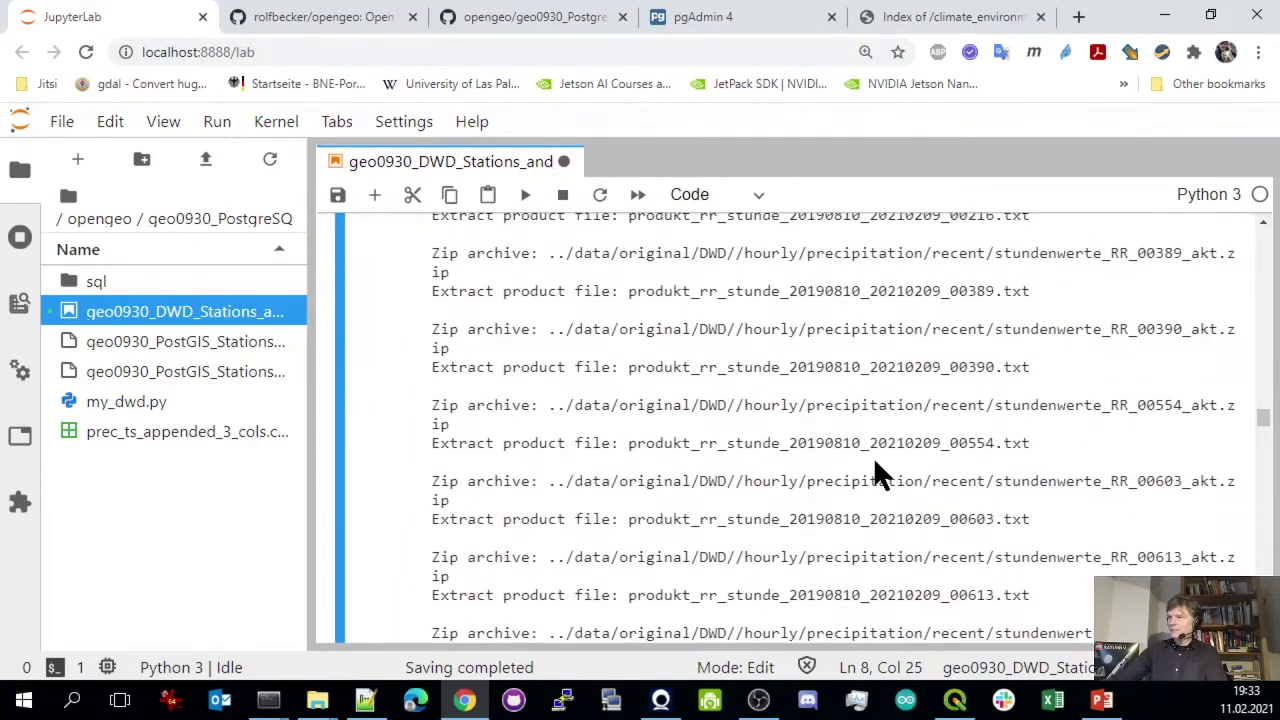
{"action": "scroll", "coordinate": [873, 458], "scroll_direction": "down", "scroll_amount": 5}
{"action": "scroll", "coordinate": [871, 462], "scroll_direction": "down", "scroll_amount": 20}
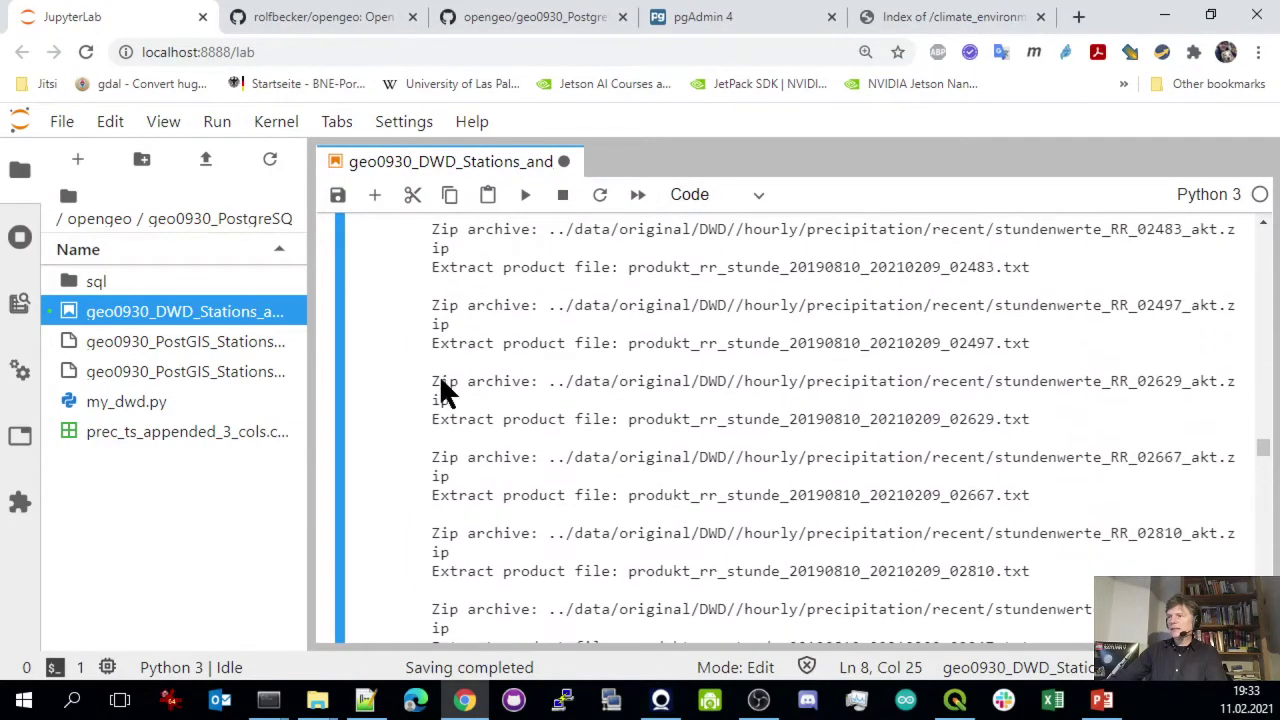
{"action": "scroll", "coordinate": [576, 430], "scroll_direction": "down", "scroll_amount": 20}
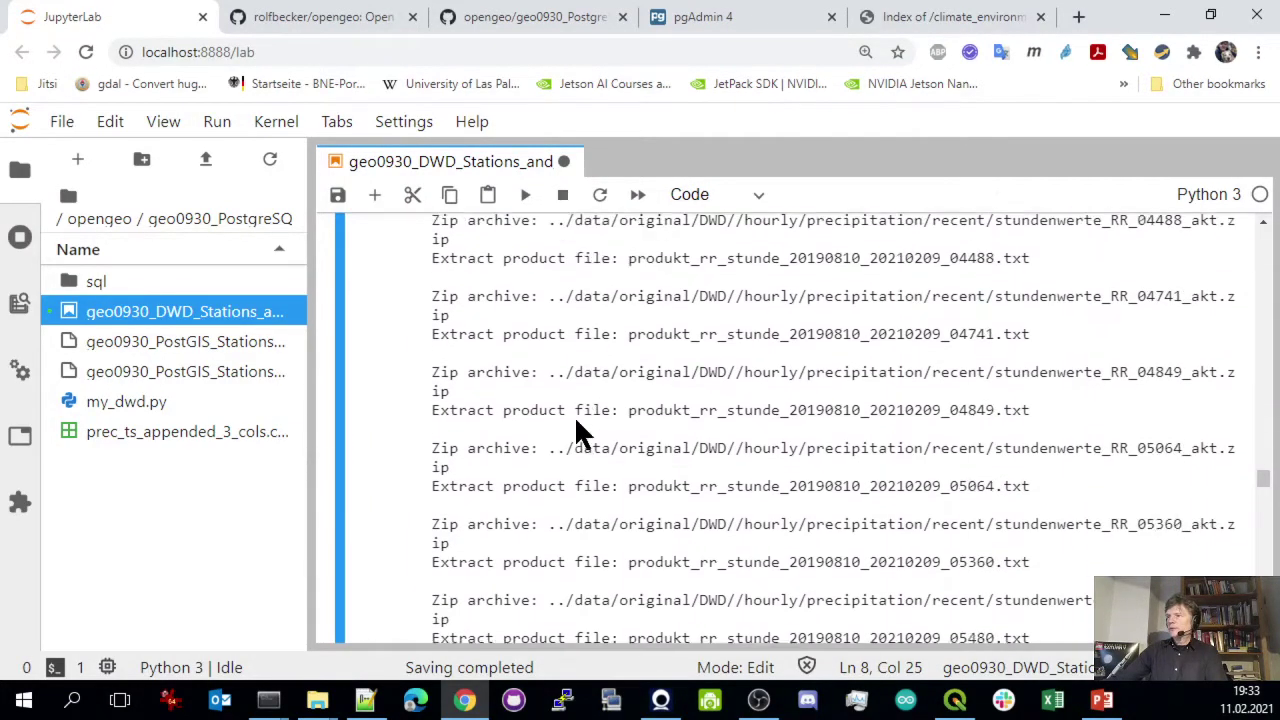
{"action": "scroll", "coordinate": [576, 425], "scroll_direction": "down", "scroll_amount": 20}
{"action": "scroll", "coordinate": [576, 425], "scroll_direction": "up", "scroll_amount": 4}
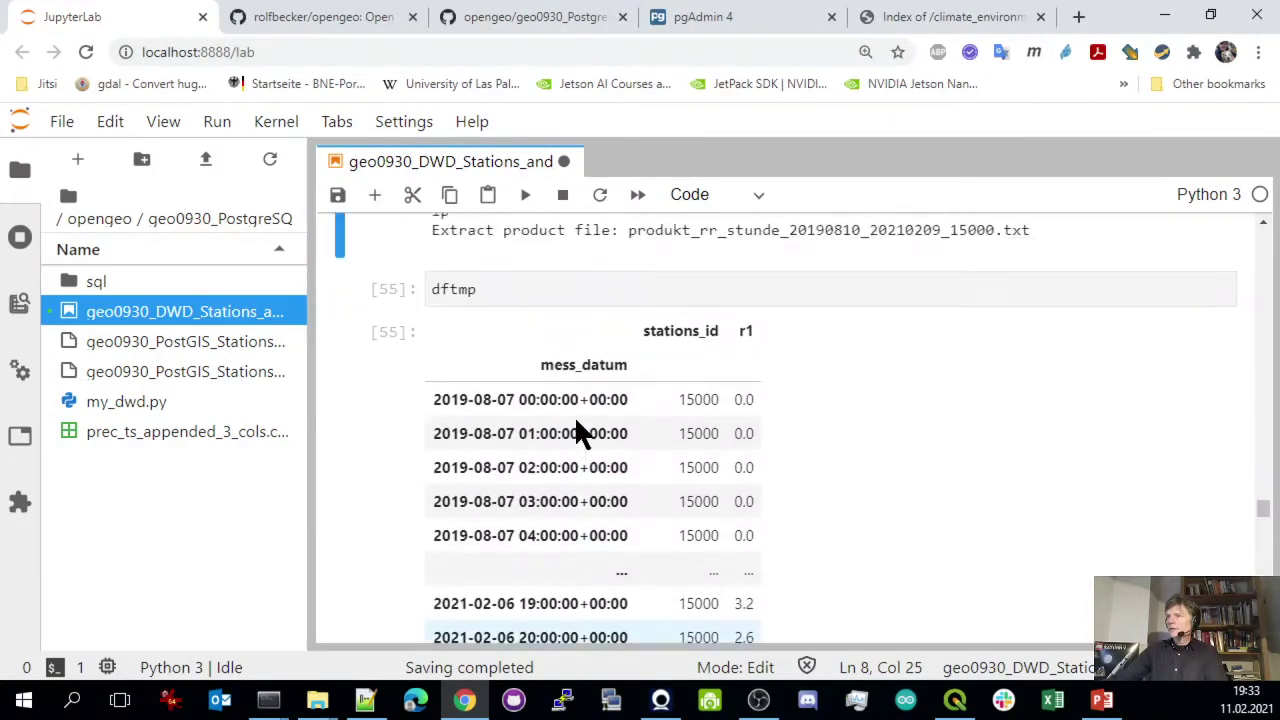
{"action": "scroll", "coordinate": [576, 432], "scroll_direction": "down", "scroll_amount": 5}
{"action": "scroll", "coordinate": [576, 432], "scroll_direction": "up", "scroll_amount": 5}
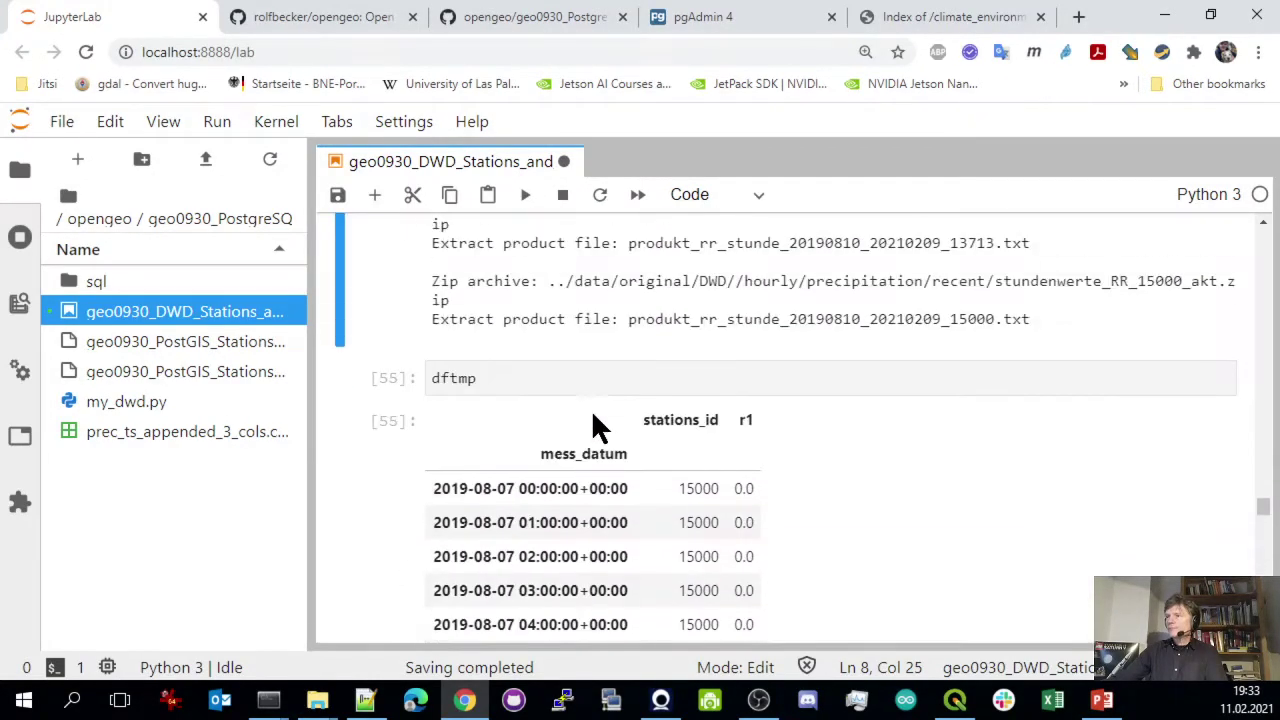
{"action": "left_click", "coordinate": [493, 380]}
Review the loop that writes the time series into the prec table of the dwd schema with to_sql, and compare it with dftmp
{"action": "scroll", "coordinate": [711, 434], "scroll_direction": "down", "scroll_amount": 15}
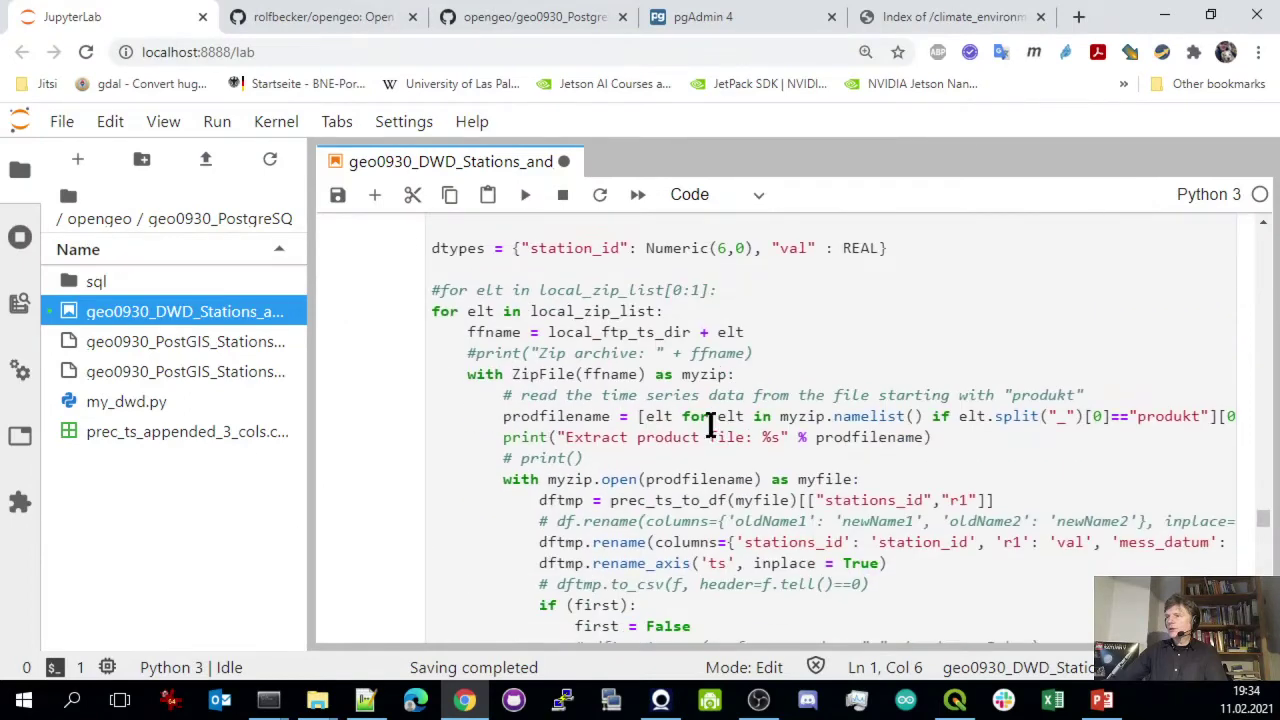
{"action": "scroll", "coordinate": [771, 560], "scroll_direction": "down", "scroll_amount": 6}
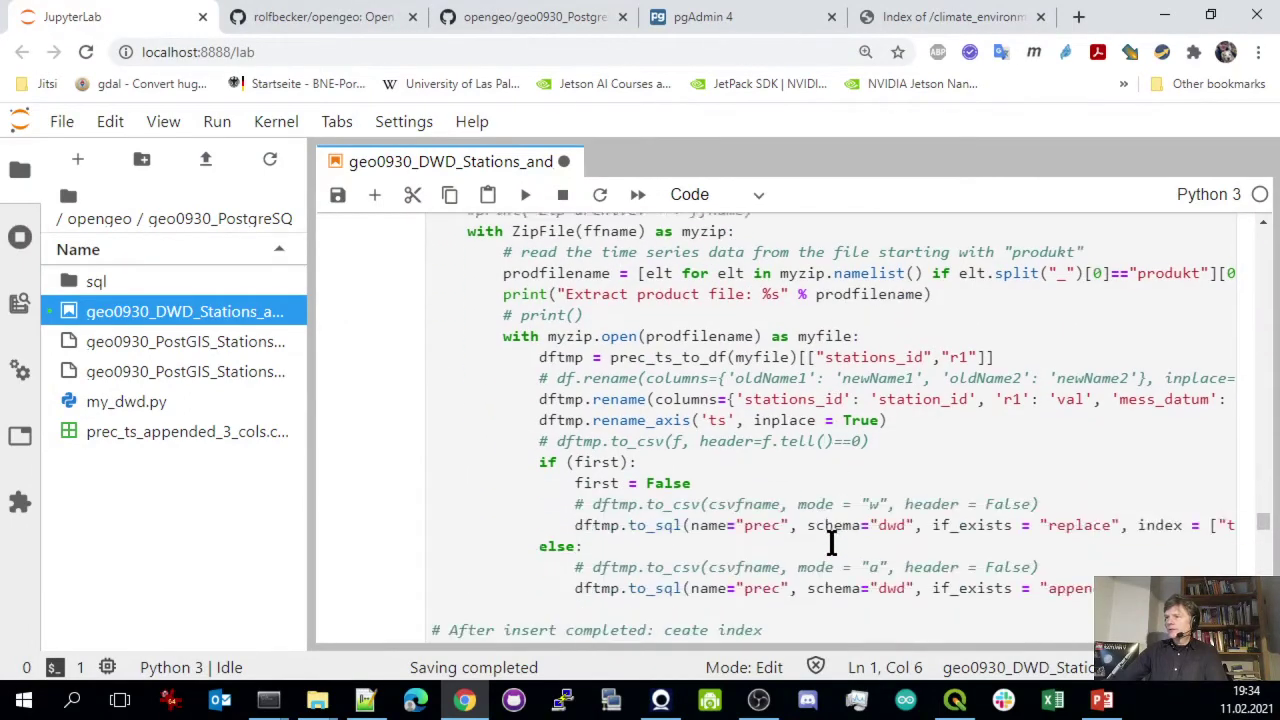
{"action": "scroll", "coordinate": [830, 540], "scroll_direction": "up", "scroll_amount": 4}
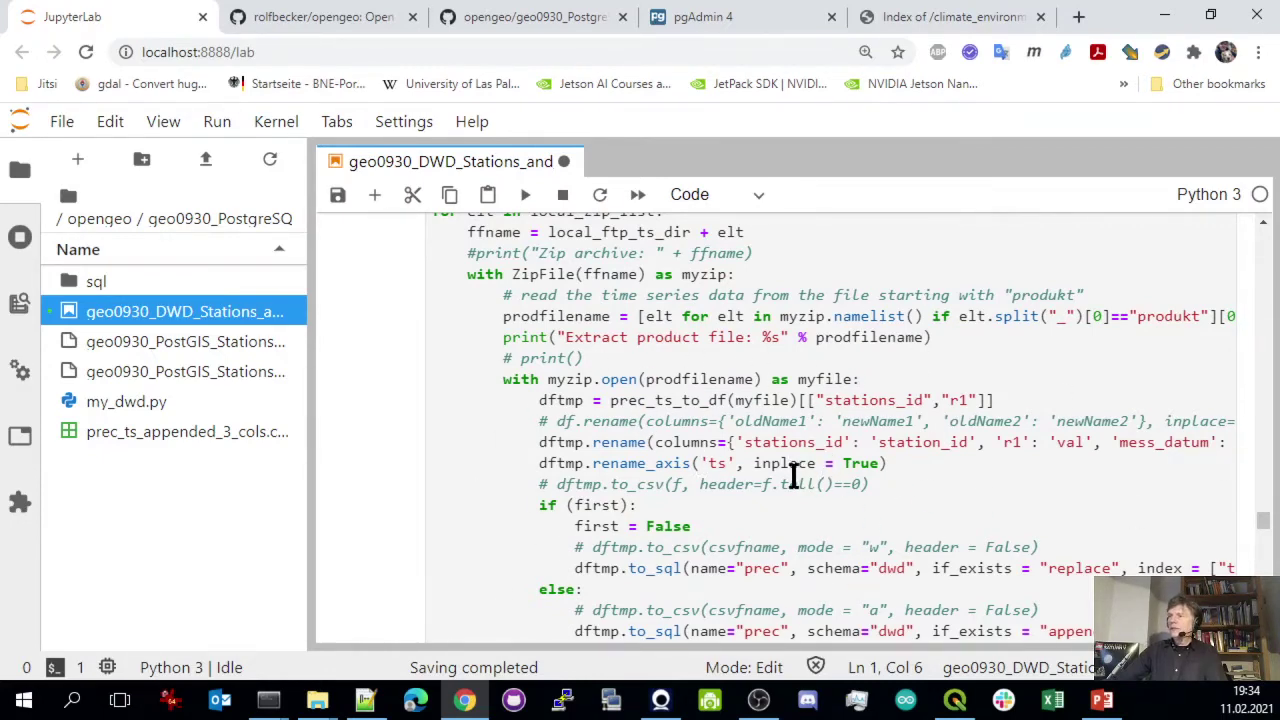
{"action": "scroll", "coordinate": [793, 477], "scroll_direction": "up", "scroll_amount": 5}
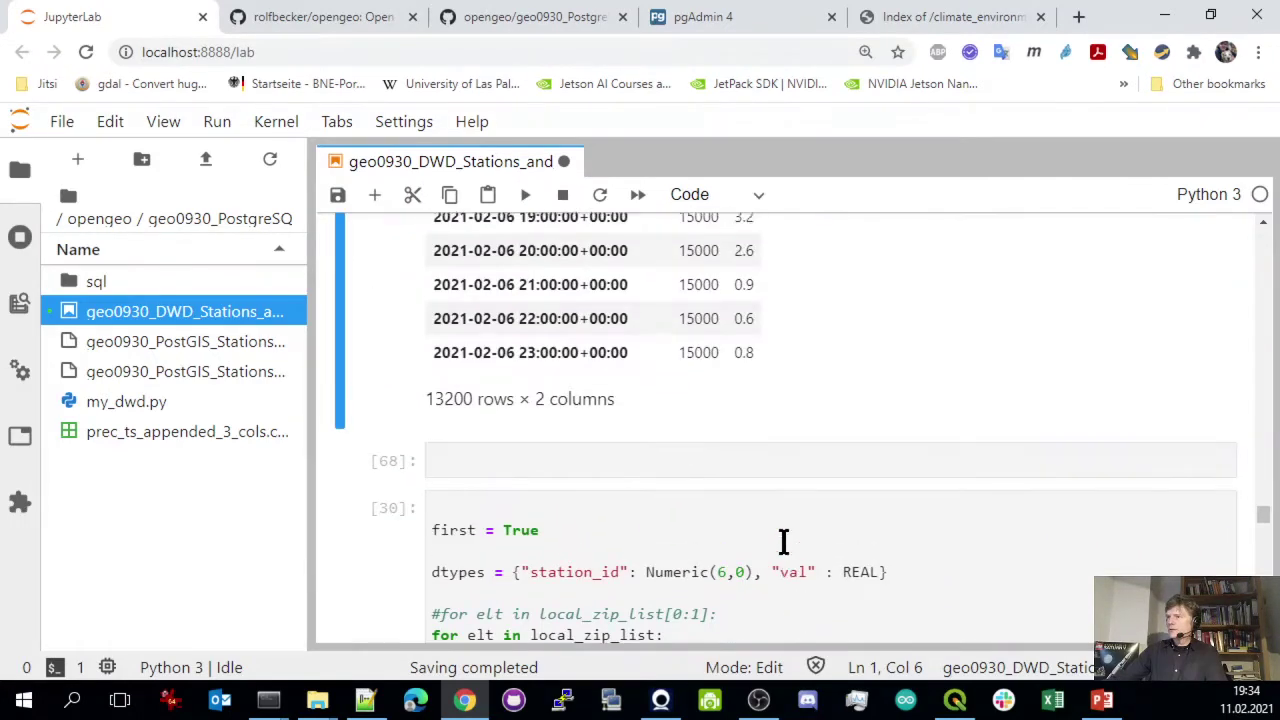
{"action": "scroll", "coordinate": [783, 541], "scroll_direction": "up", "scroll_amount": 1}
{"action": "scroll", "coordinate": [772, 551], "scroll_direction": "up", "scroll_amount": 4}
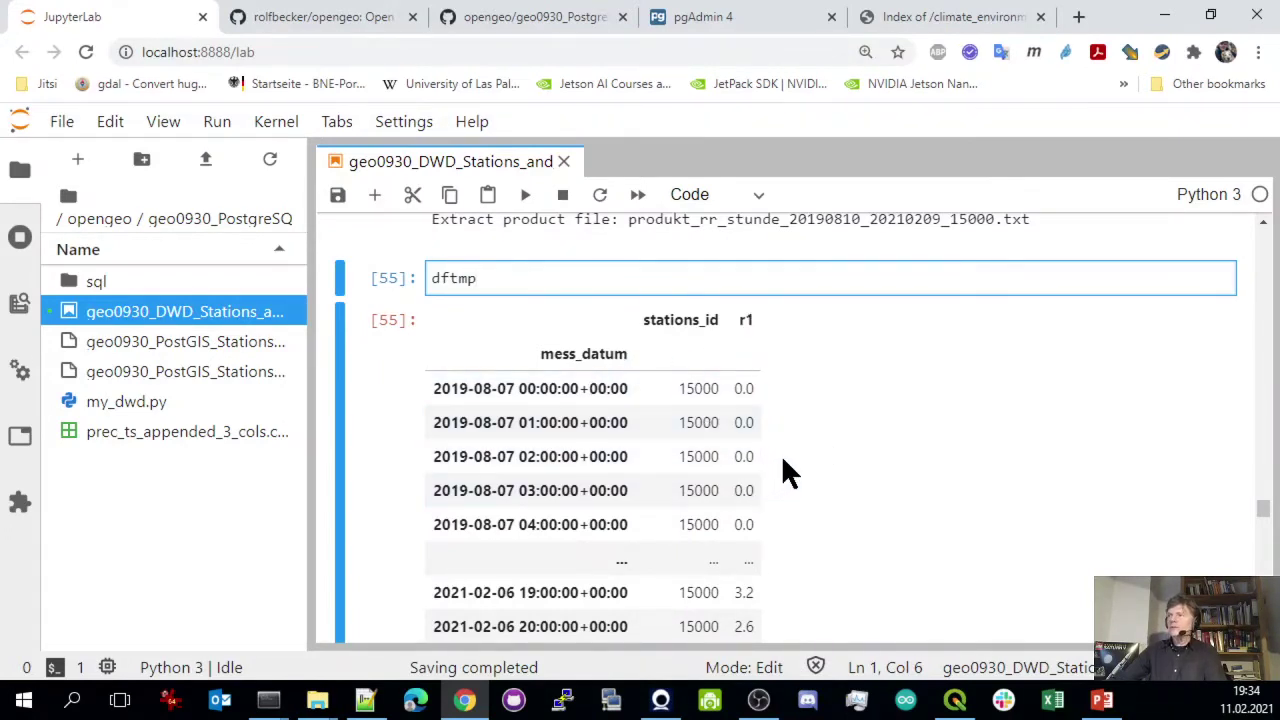
Examine how the database-loading loop goes through local_zip_list and opens the product file of each zip archive
{"action": "scroll", "coordinate": [690, 470], "scroll_direction": "down", "scroll_amount": 4}
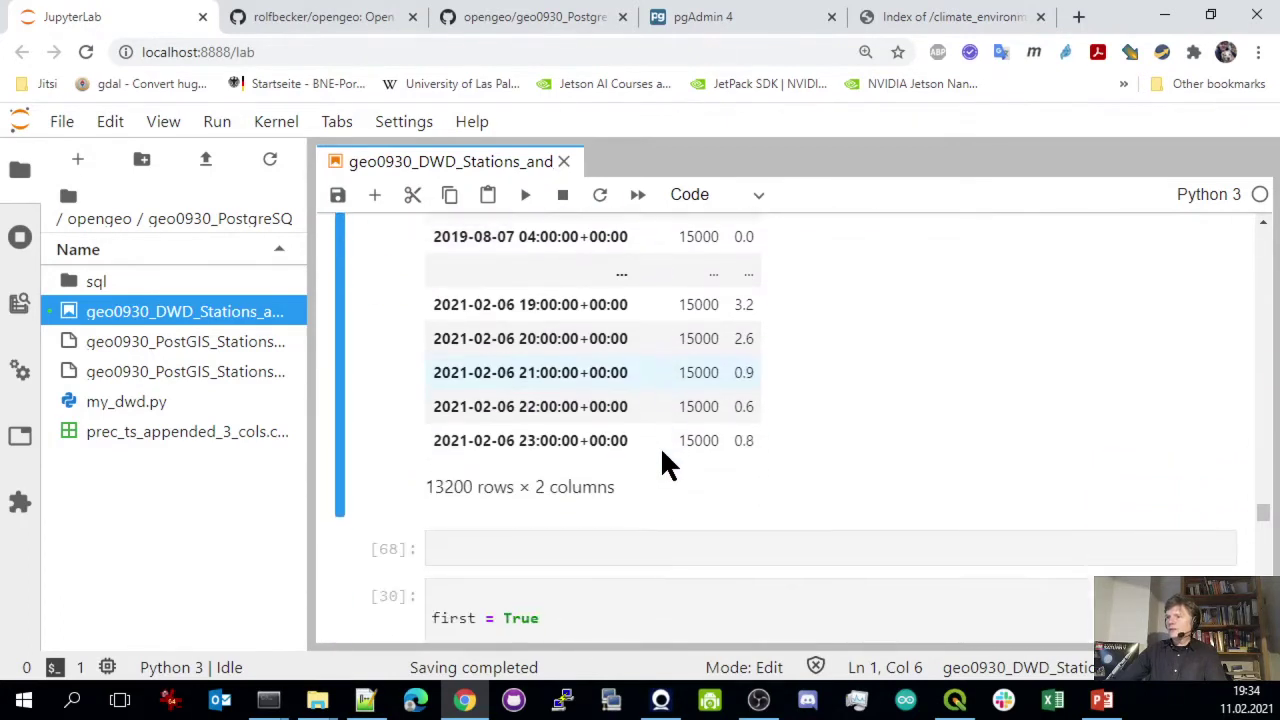
{"action": "scroll", "coordinate": [690, 465], "scroll_direction": "down", "scroll_amount": 2}
{"action": "left_click", "coordinate": [642, 408]}
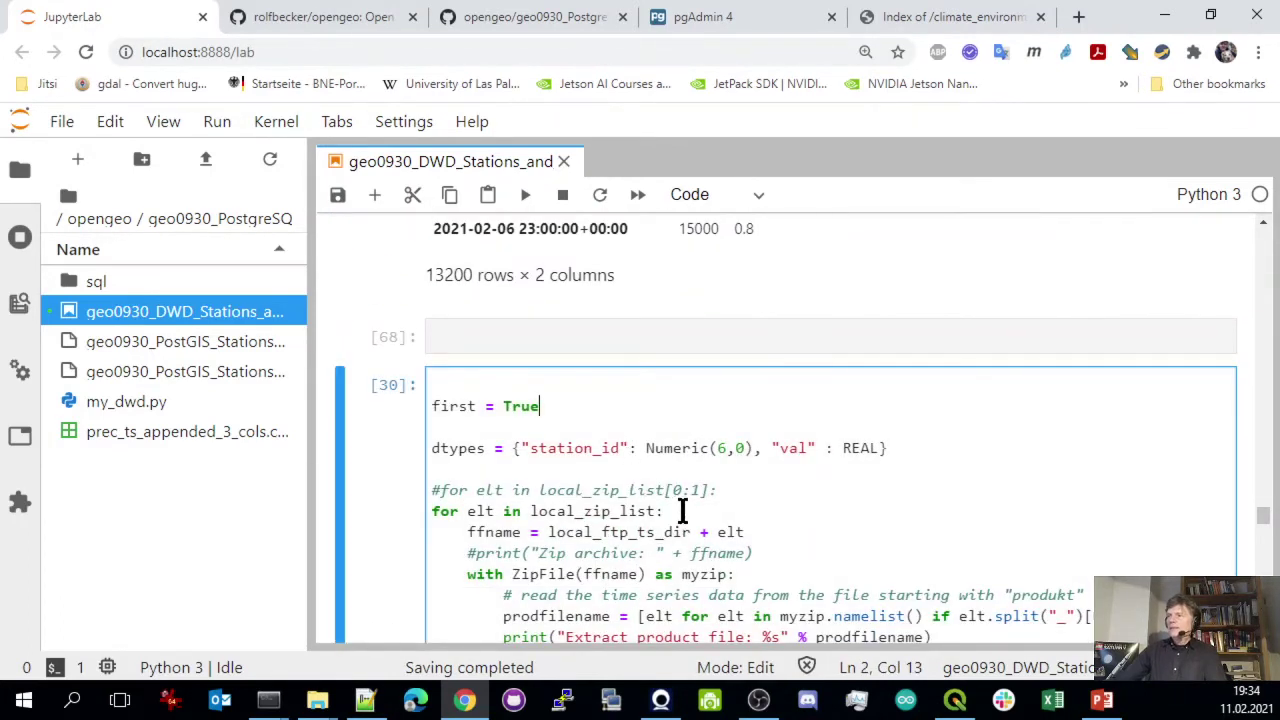
{"action": "scroll", "coordinate": [866, 470], "scroll_direction": "down", "scroll_amount": 1}
{"action": "scroll", "coordinate": [900, 490], "scroll_direction": "down", "scroll_amount": 2}
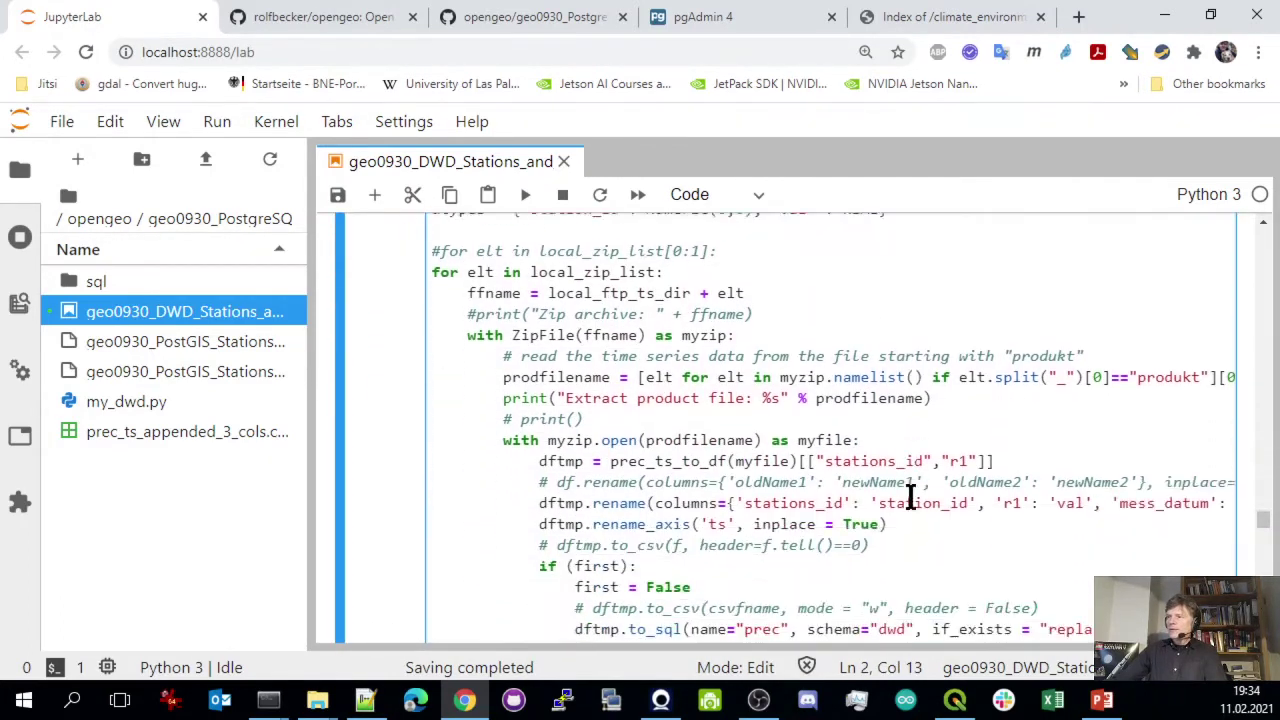
{"action": "scroll", "coordinate": [910, 499], "scroll_direction": "down", "scroll_amount": 1}
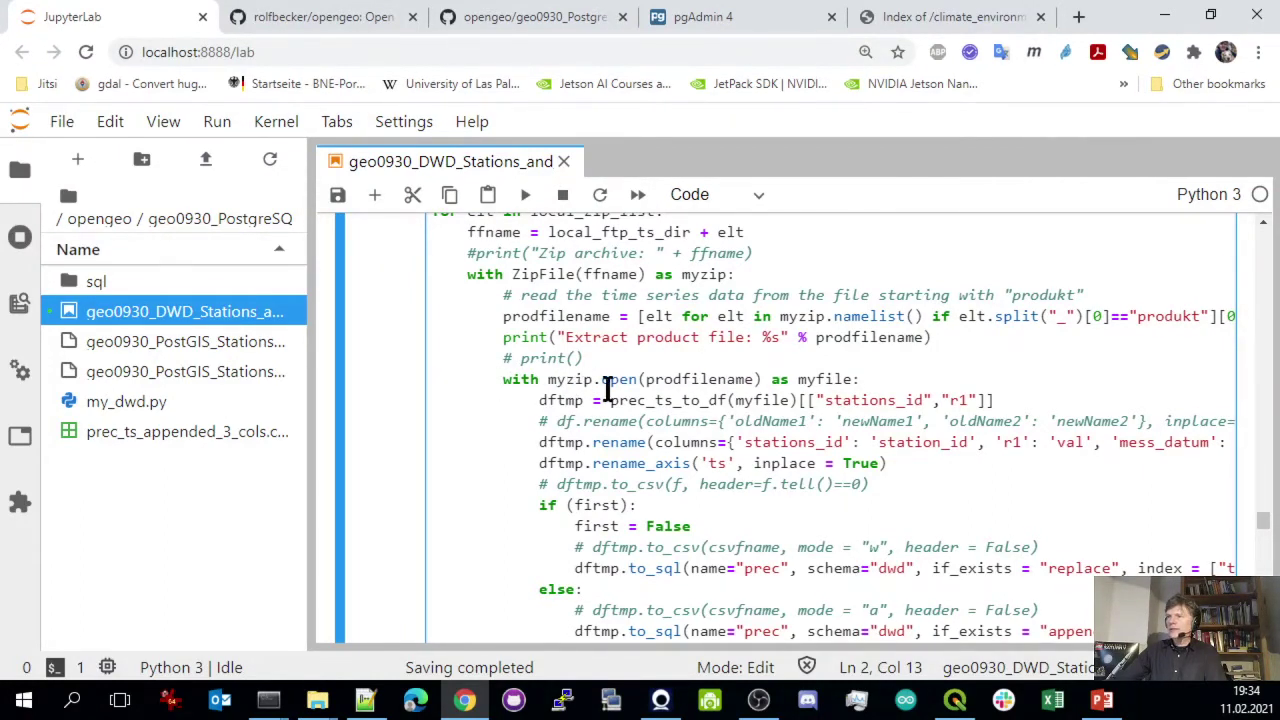
{"action": "scroll", "coordinate": [866, 417], "scroll_direction": "up", "scroll_amount": 1}
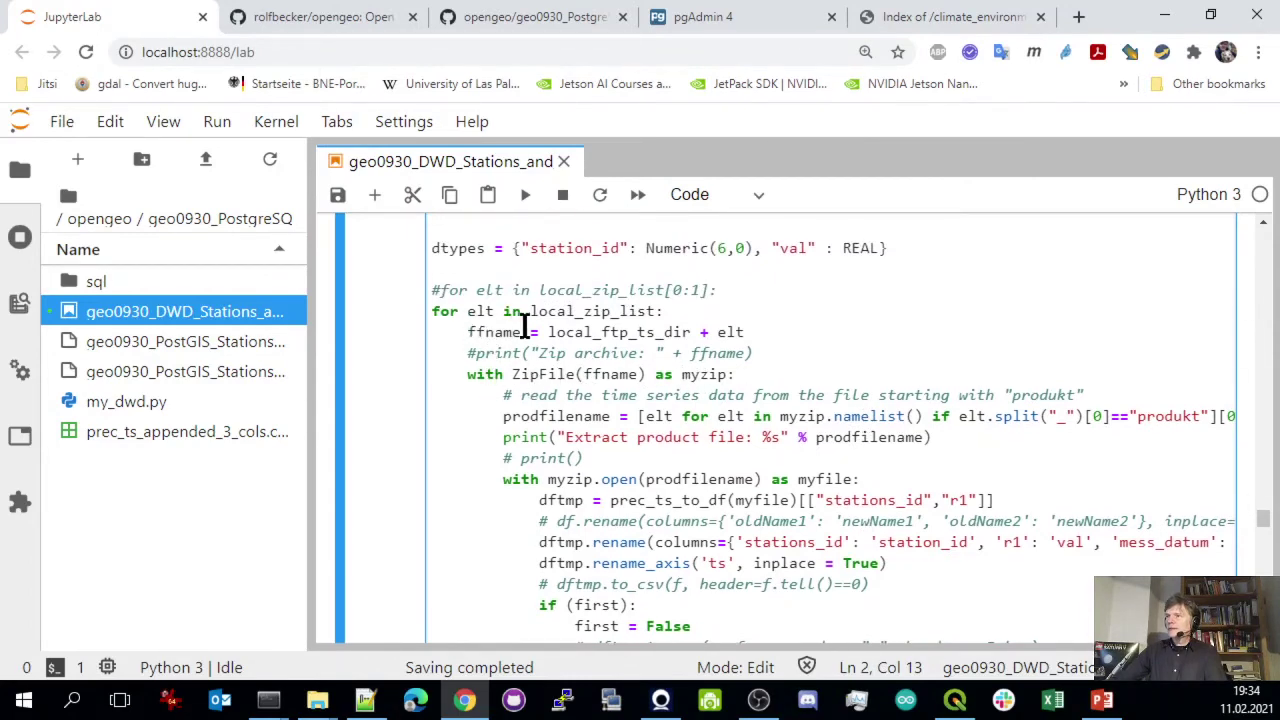
{"action": "left_click_drag", "start_coordinate": [531, 313], "coordinate": [652, 313]}
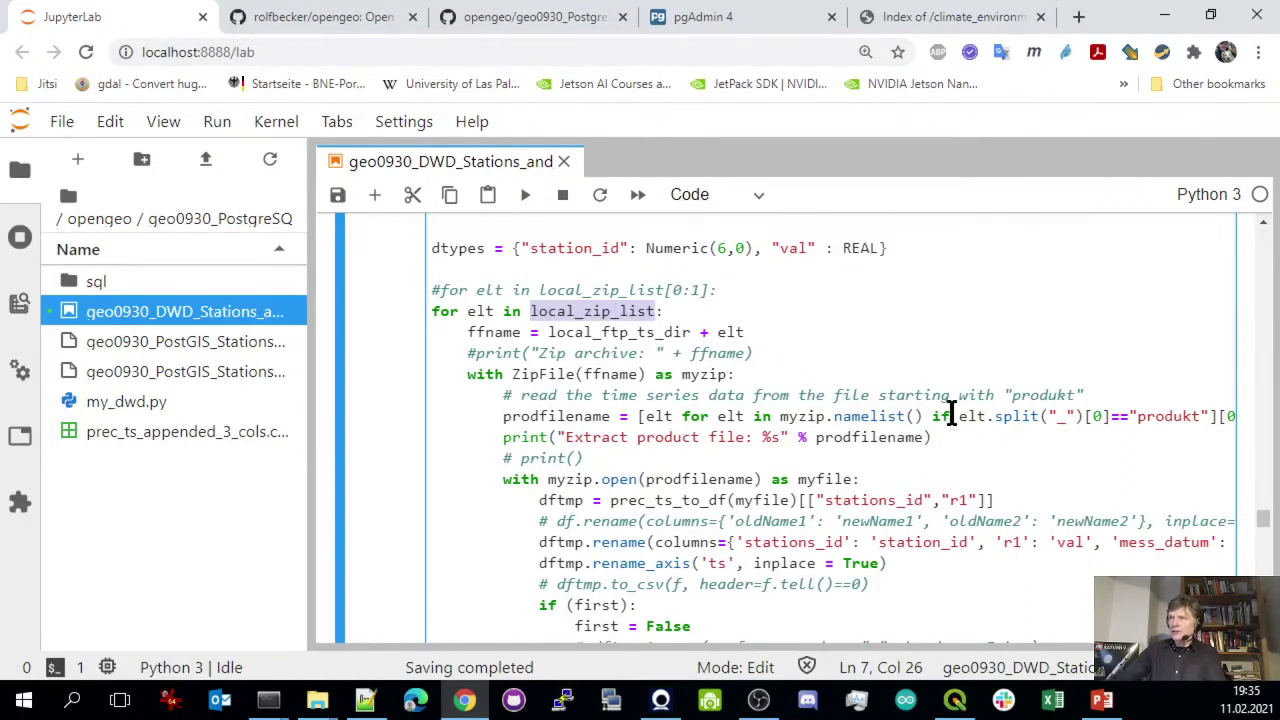
{"action": "left_click", "coordinate": [845, 482]}
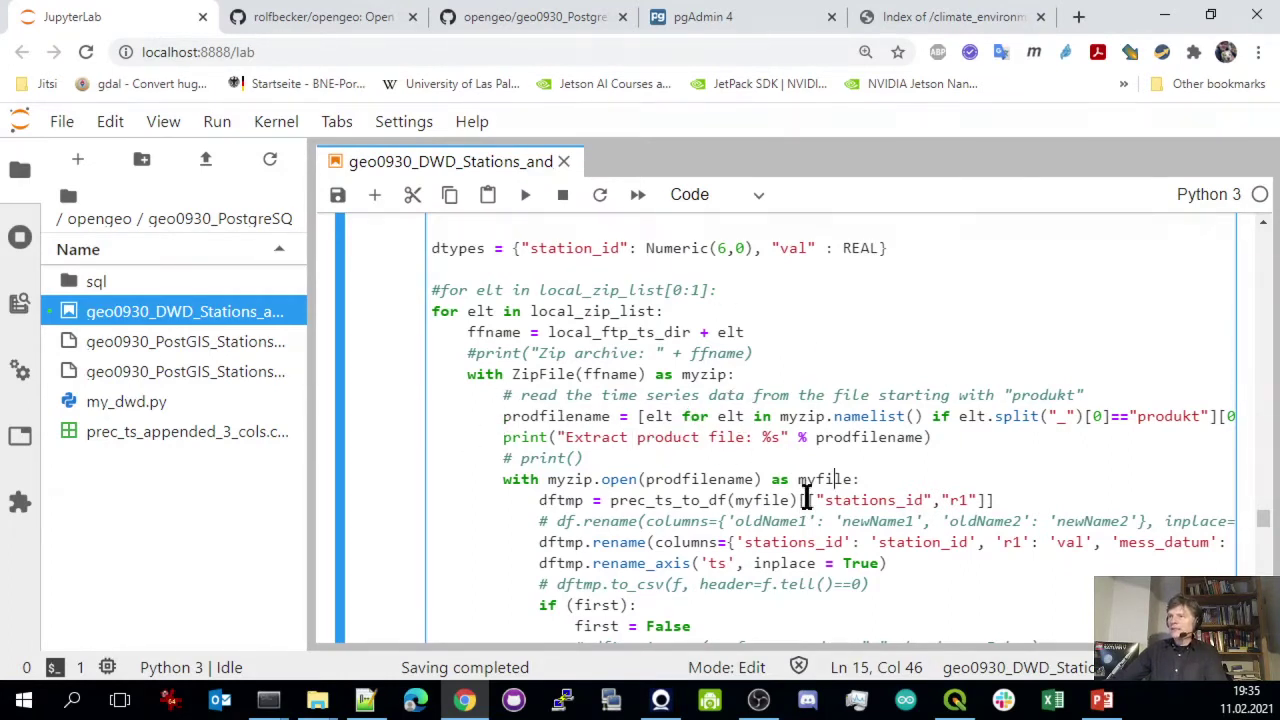
Examine the selection of stations_id and r1 and the column renaming in the loop, comparing them with the dftmp output
{"action": "scroll", "coordinate": [806, 500], "scroll_direction": "down", "scroll_amount": 1}
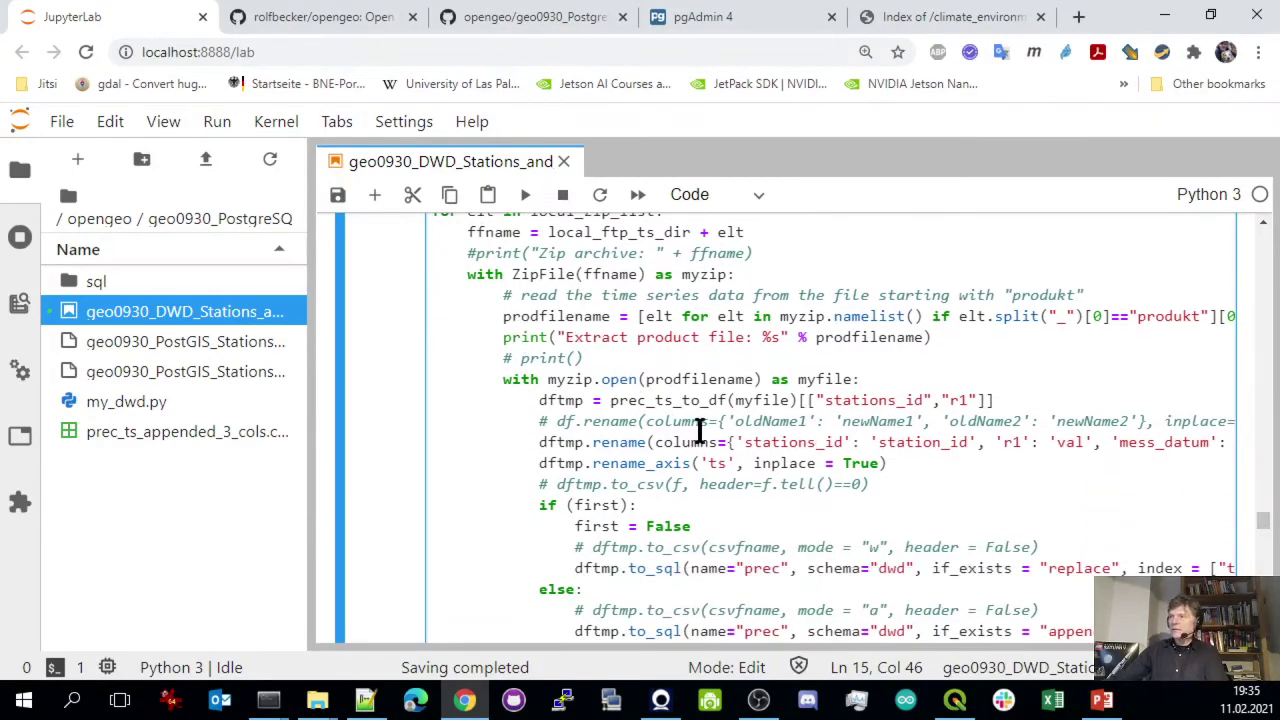
{"action": "left_click_drag", "start_coordinate": [927, 400], "coordinate": [994, 401]}
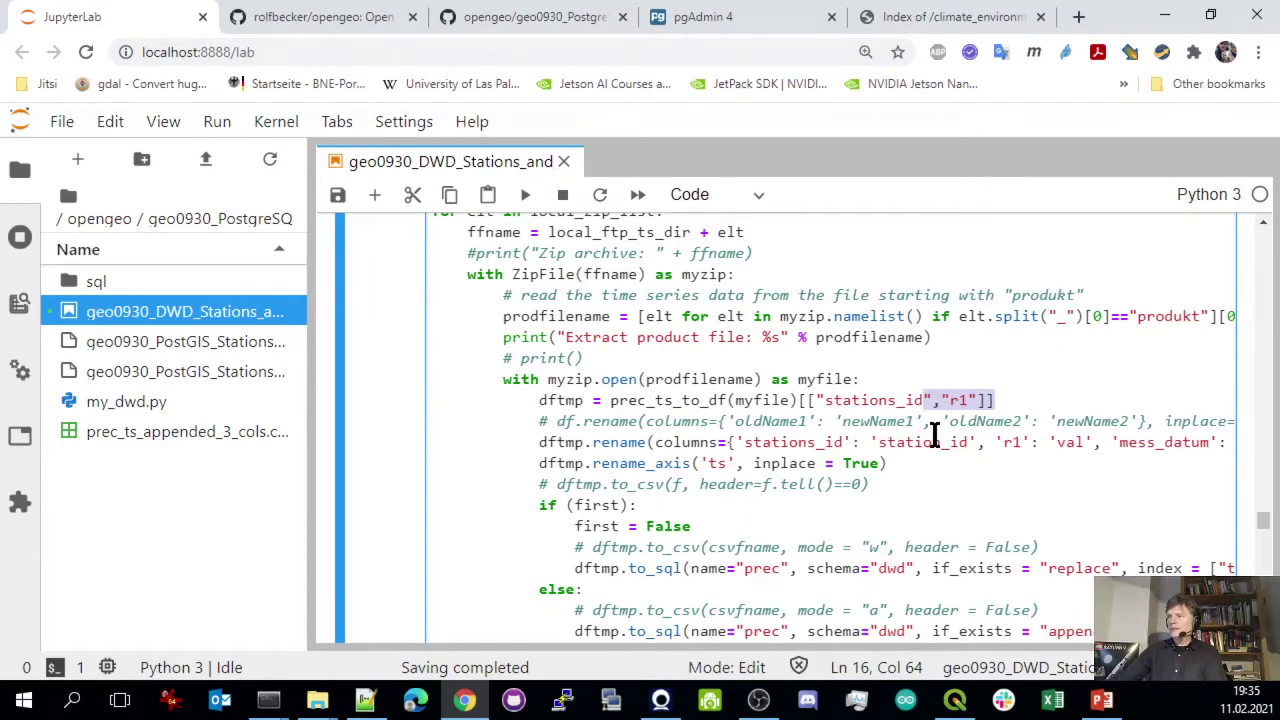
{"action": "scroll", "coordinate": [934, 437], "scroll_direction": "down", "scroll_amount": 1}
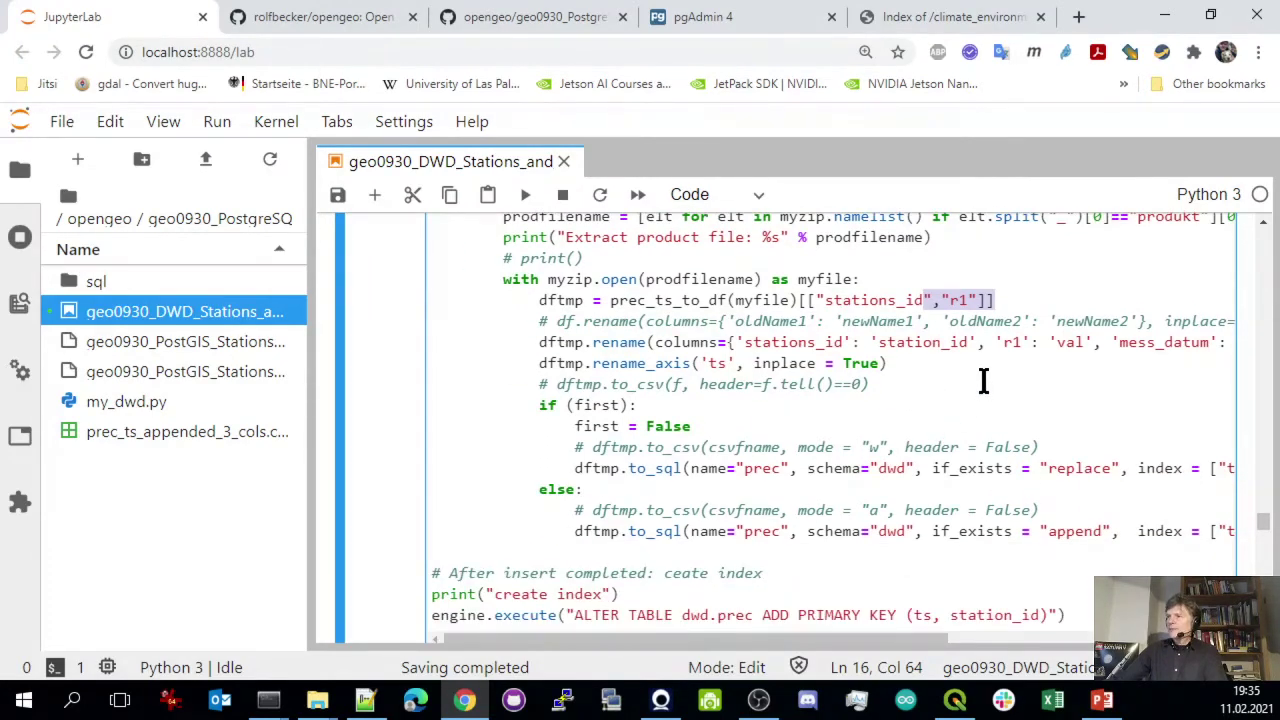
{"action": "scroll", "coordinate": [960, 375], "scroll_direction": "up", "scroll_amount": 10}
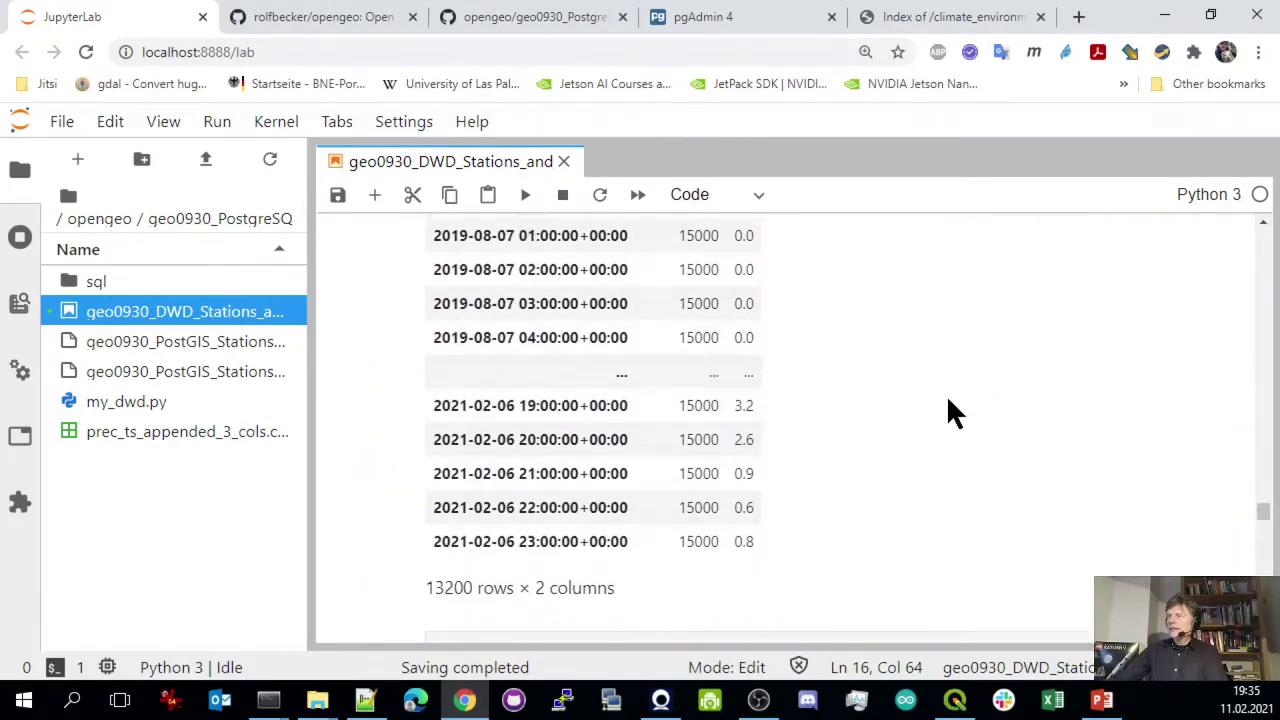
{"action": "scroll", "coordinate": [946, 394], "scroll_direction": "up", "scroll_amount": 4}
{"action": "scroll", "coordinate": [946, 394], "scroll_direction": "down", "scroll_amount": 2}
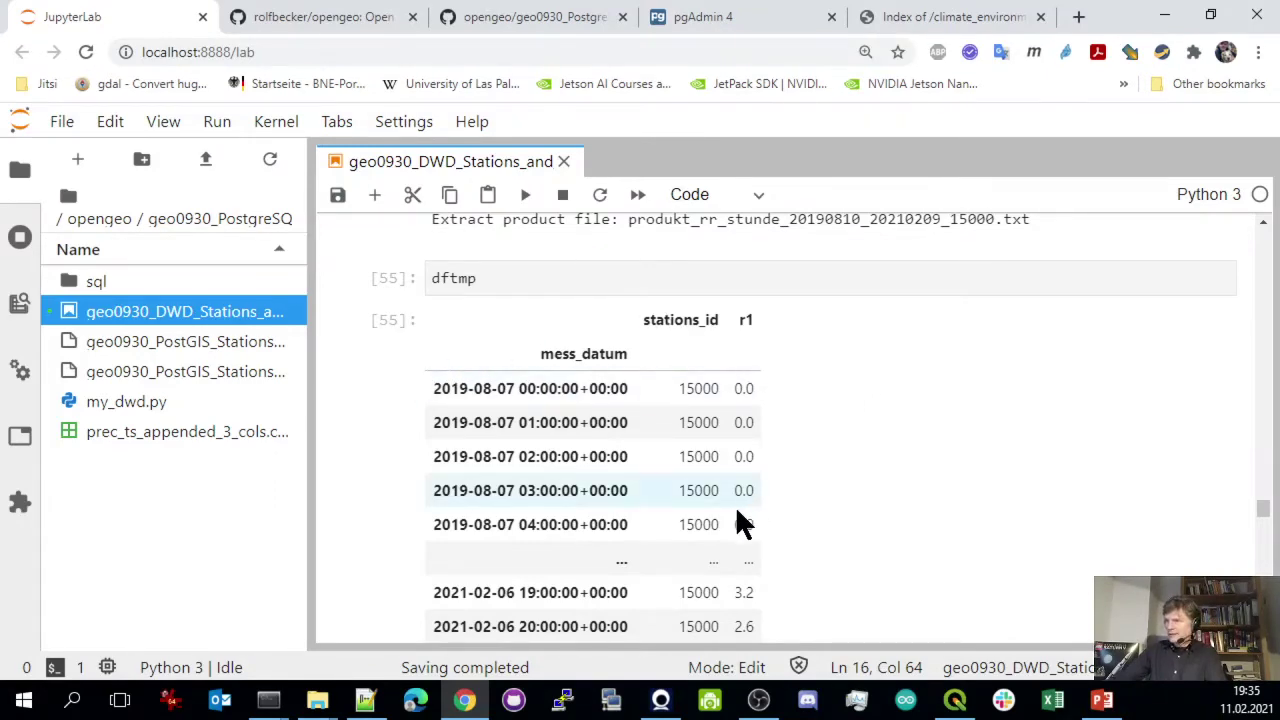
{"action": "scroll", "coordinate": [866, 425], "scroll_direction": "down", "scroll_amount": 20}
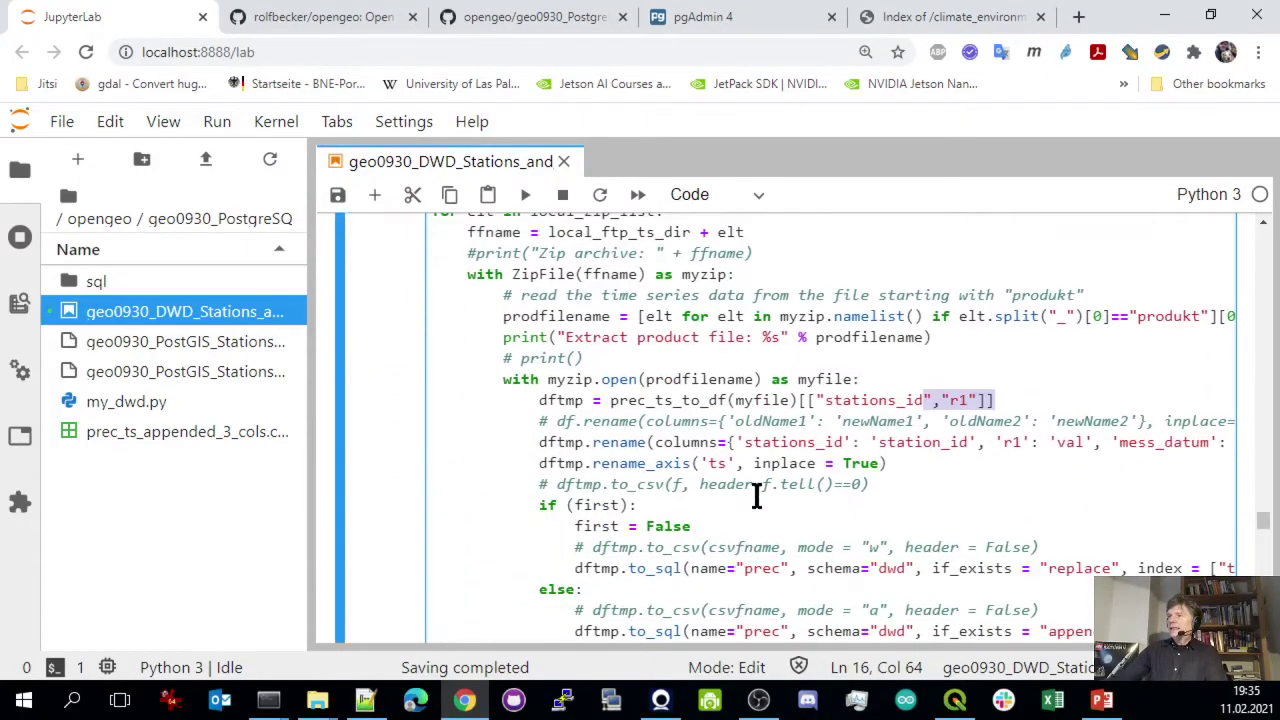
{"action": "scroll", "coordinate": [757, 493], "scroll_direction": "up", "scroll_amount": 2}
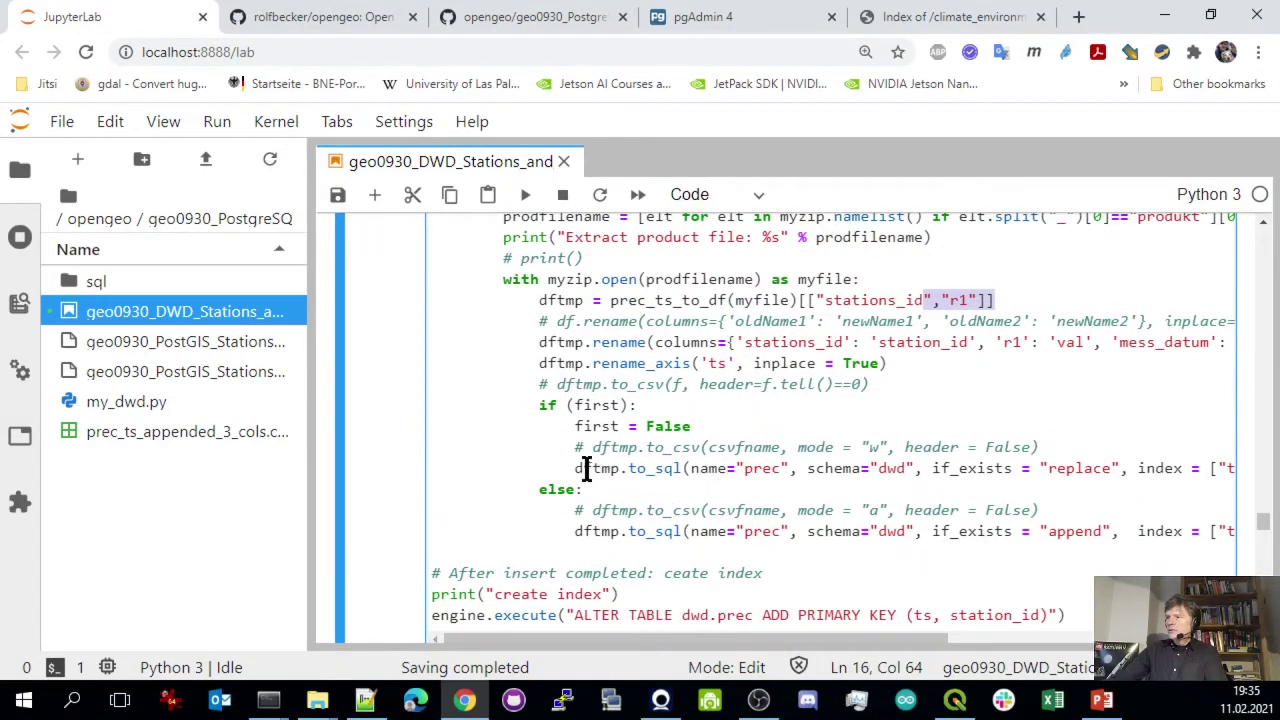
Review the to_sql call and trace how the if (first) condition controls the first pass of the loop
{"action": "left_click_drag", "start_coordinate": [576, 468], "coordinate": [677, 470]}
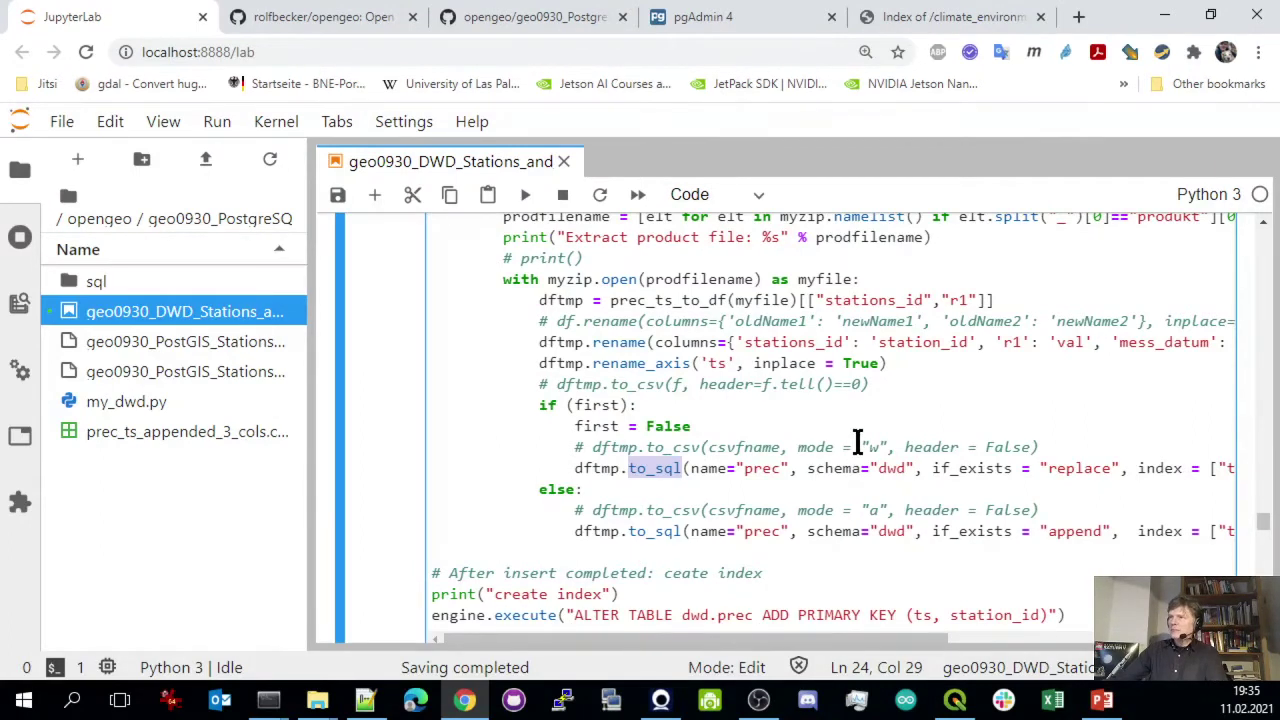
{"action": "scroll", "coordinate": [857, 445], "scroll_direction": "up", "scroll_amount": 2}
{"action": "scroll", "coordinate": [857, 445], "scroll_direction": "down", "scroll_amount": 2}
{"action": "left_click", "coordinate": [608, 365]}
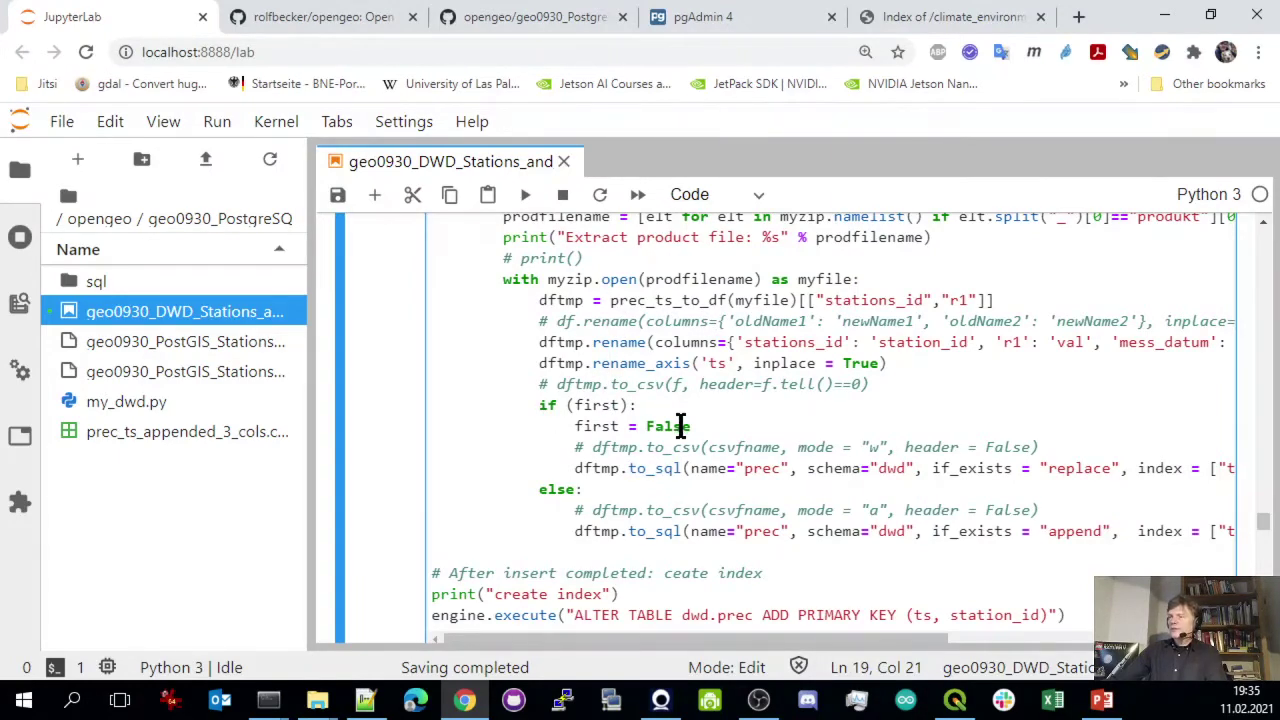
{"action": "left_click_drag", "start_coordinate": [540, 405], "coordinate": [658, 403]}
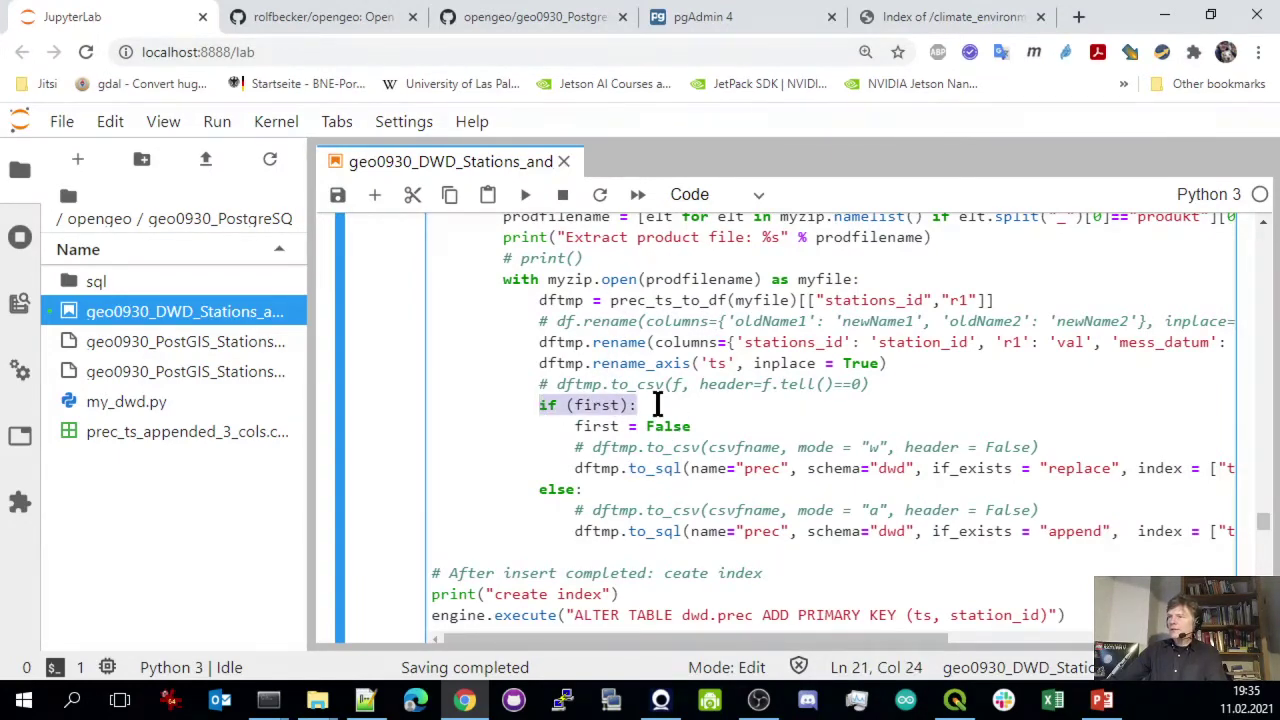
{"action": "scroll", "coordinate": [664, 405], "scroll_direction": "up", "scroll_amount": 4}
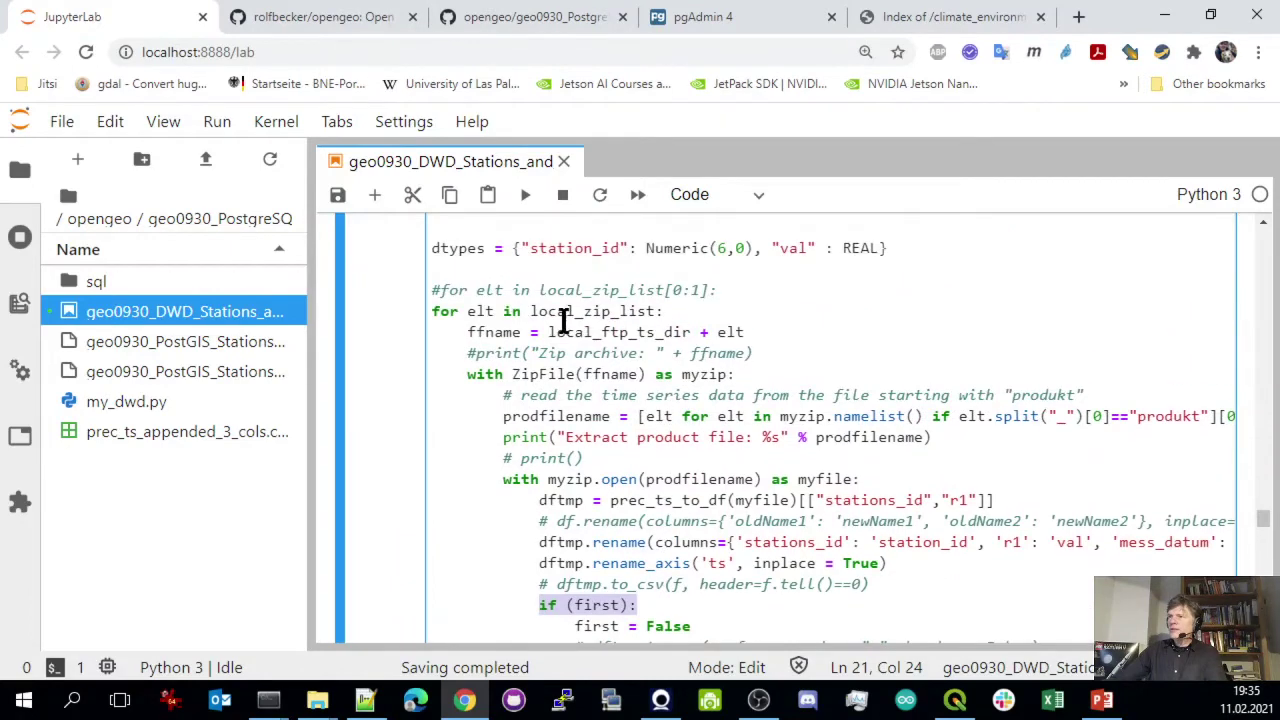
{"action": "scroll", "coordinate": [742, 352], "scroll_direction": "up", "scroll_amount": 2}
{"action": "scroll", "coordinate": [742, 352], "scroll_direction": "down", "scroll_amount": 2}
{"action": "scroll", "coordinate": [776, 380], "scroll_direction": "down", "scroll_amount": 4}
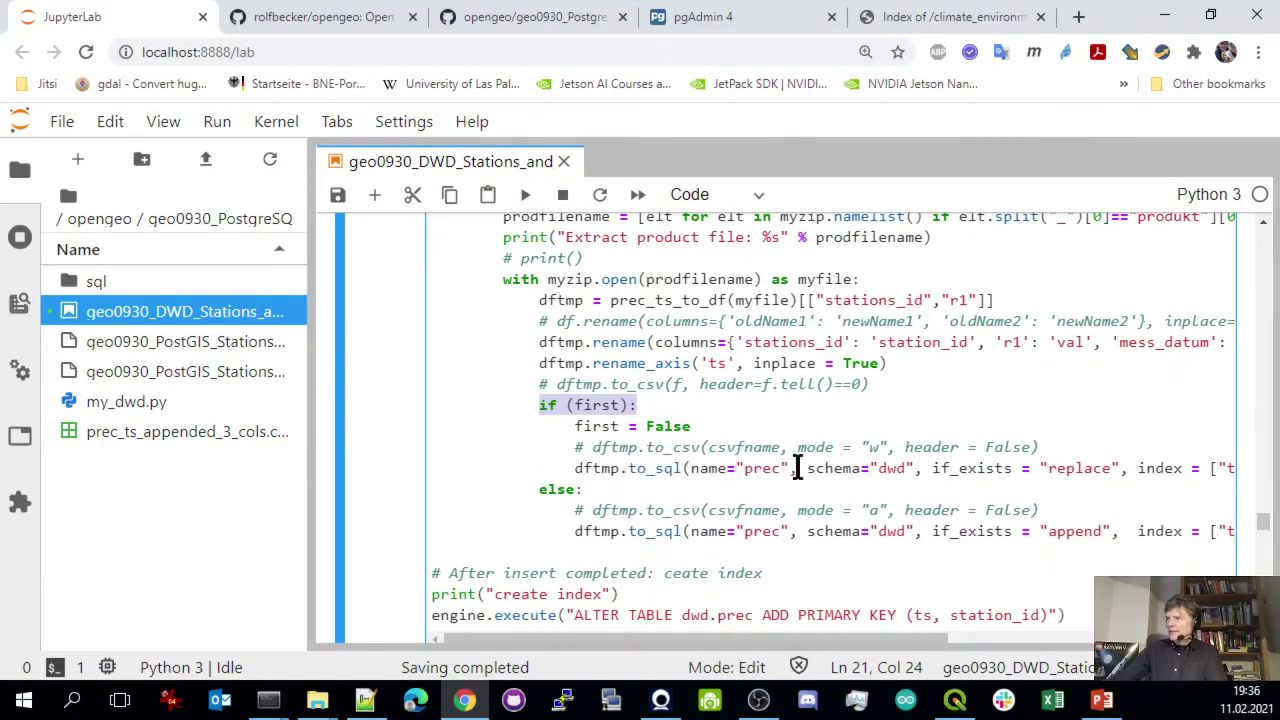
Inspect the arguments of the first to_sql call, including if_exists, the prec table name, the dwd schema, index and con=engine
{"action": "left_click_drag", "start_coordinate": [921, 636], "coordinate": [1052, 630]}
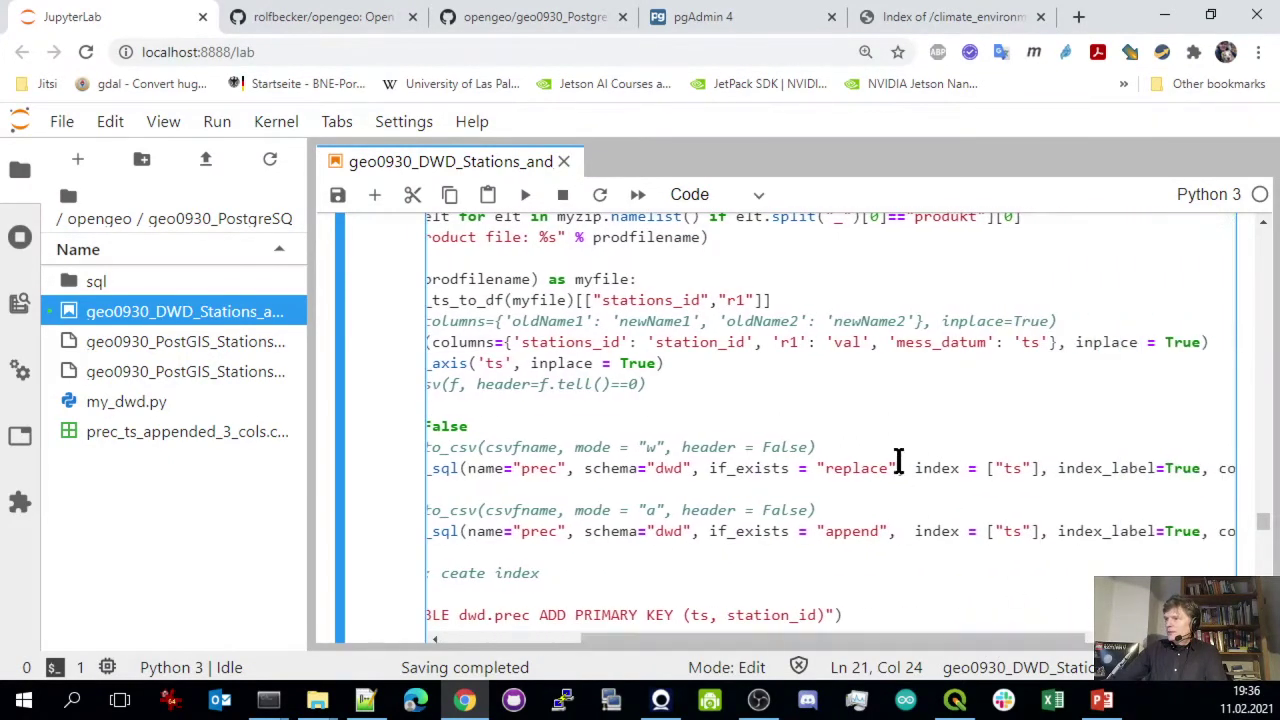
{"action": "left_click_drag", "start_coordinate": [827, 470], "coordinate": [903, 480]}
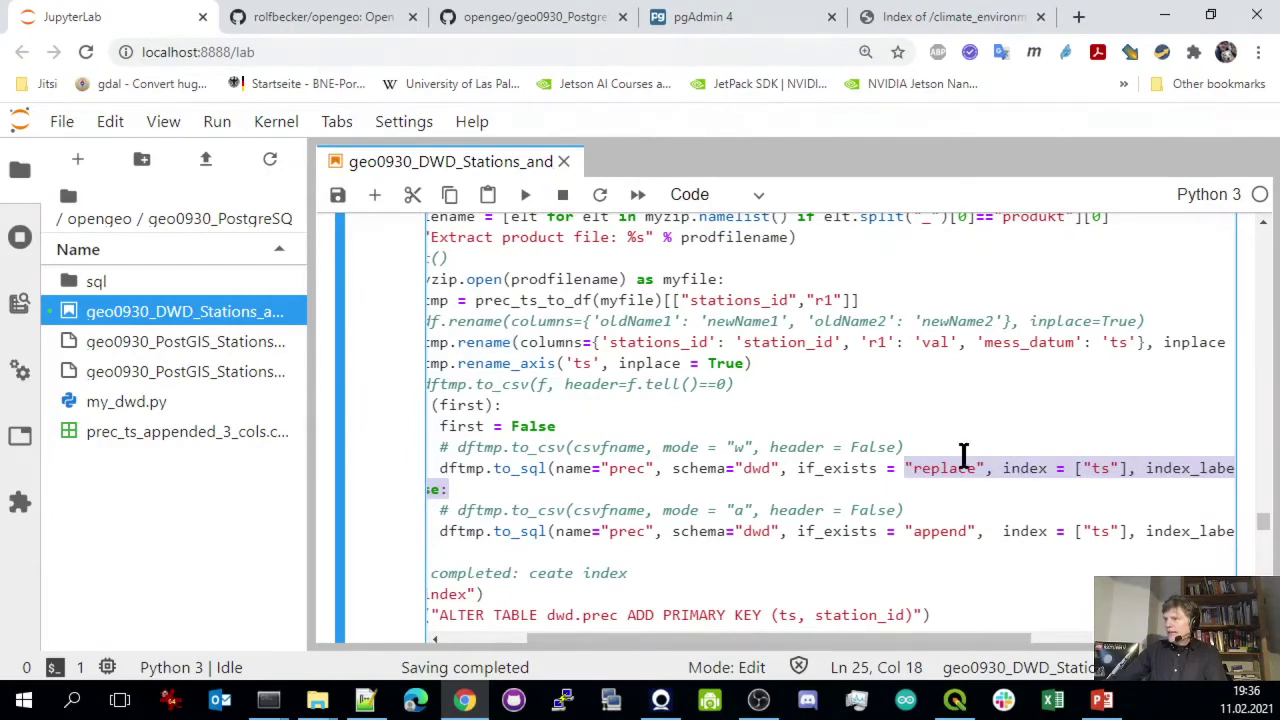
{"action": "left_click_drag", "start_coordinate": [986, 468], "coordinate": [886, 468]}
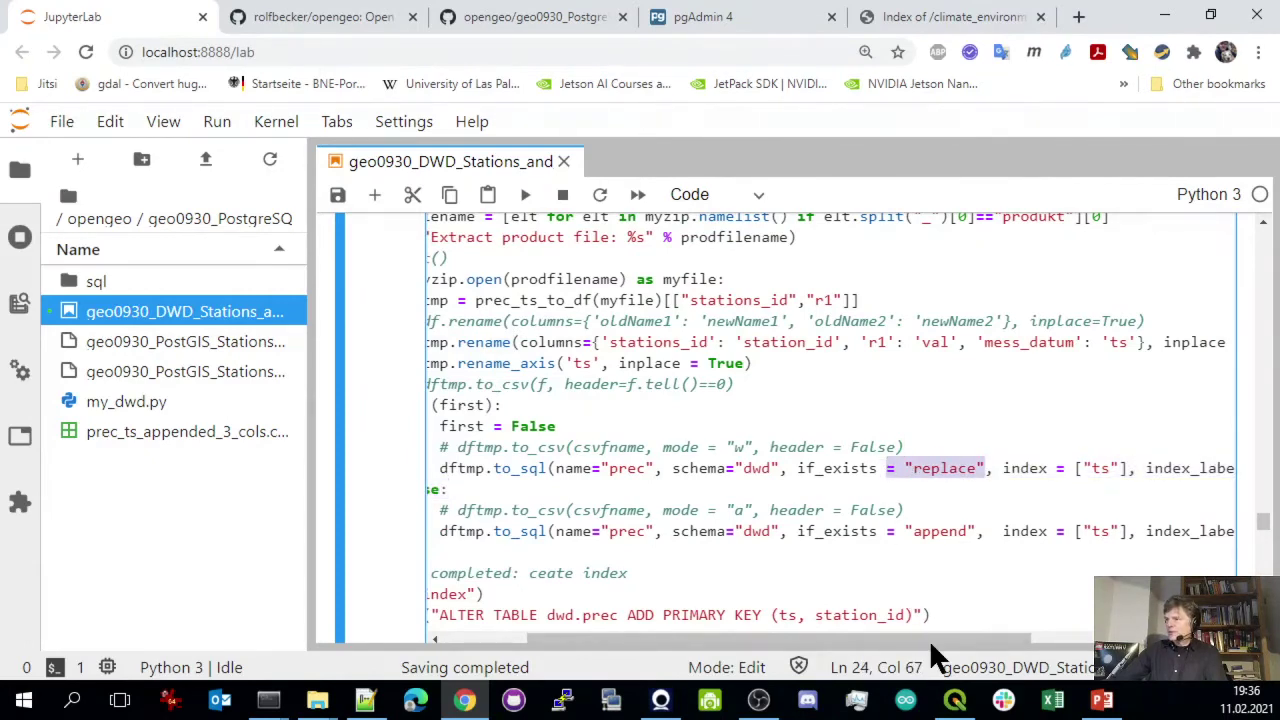
{"action": "left_click_drag", "start_coordinate": [929, 639], "coordinate": [847, 634]}
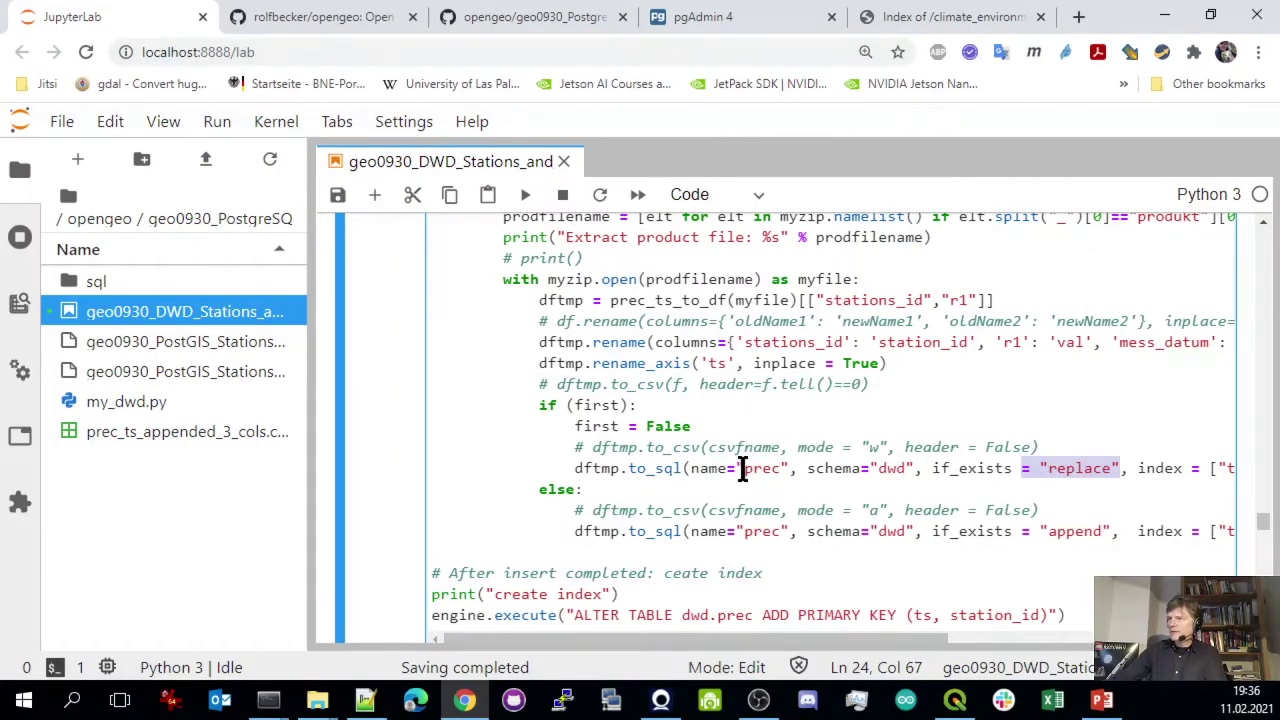
{"action": "left_click_drag", "start_coordinate": [744, 468], "coordinate": [778, 468]}
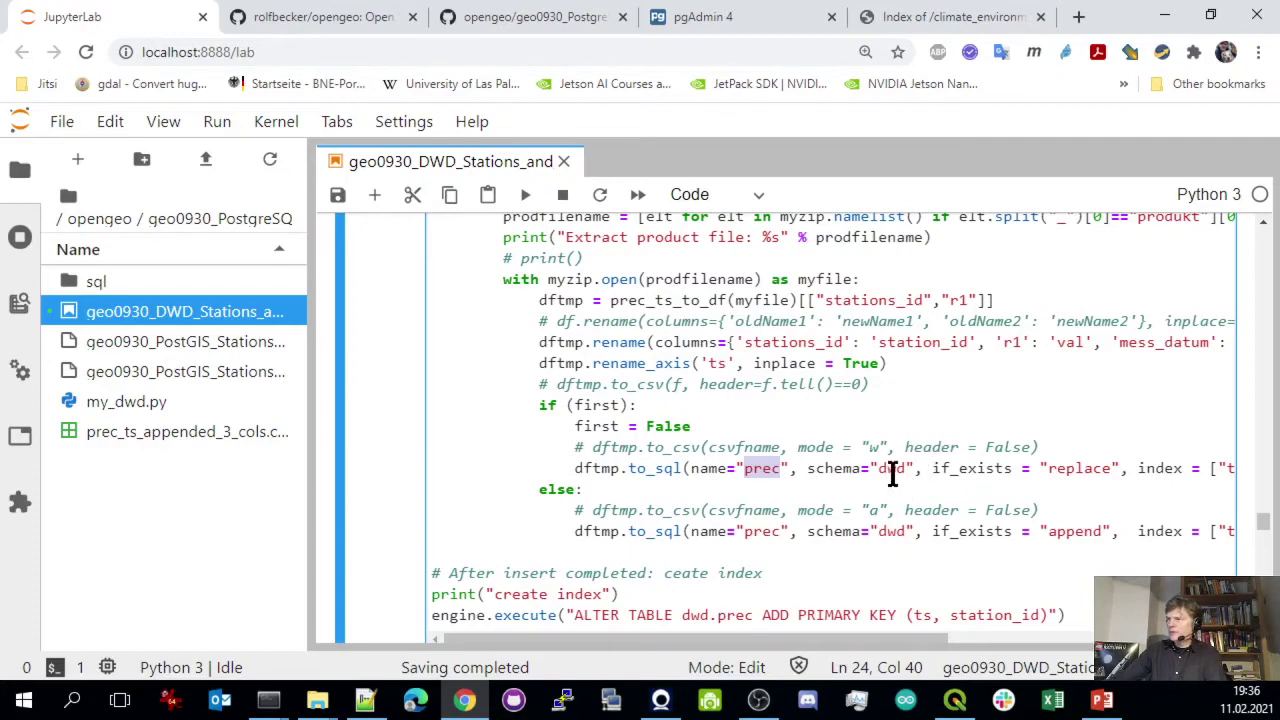
{"action": "left_click_drag", "start_coordinate": [878, 468], "coordinate": [911, 468]}
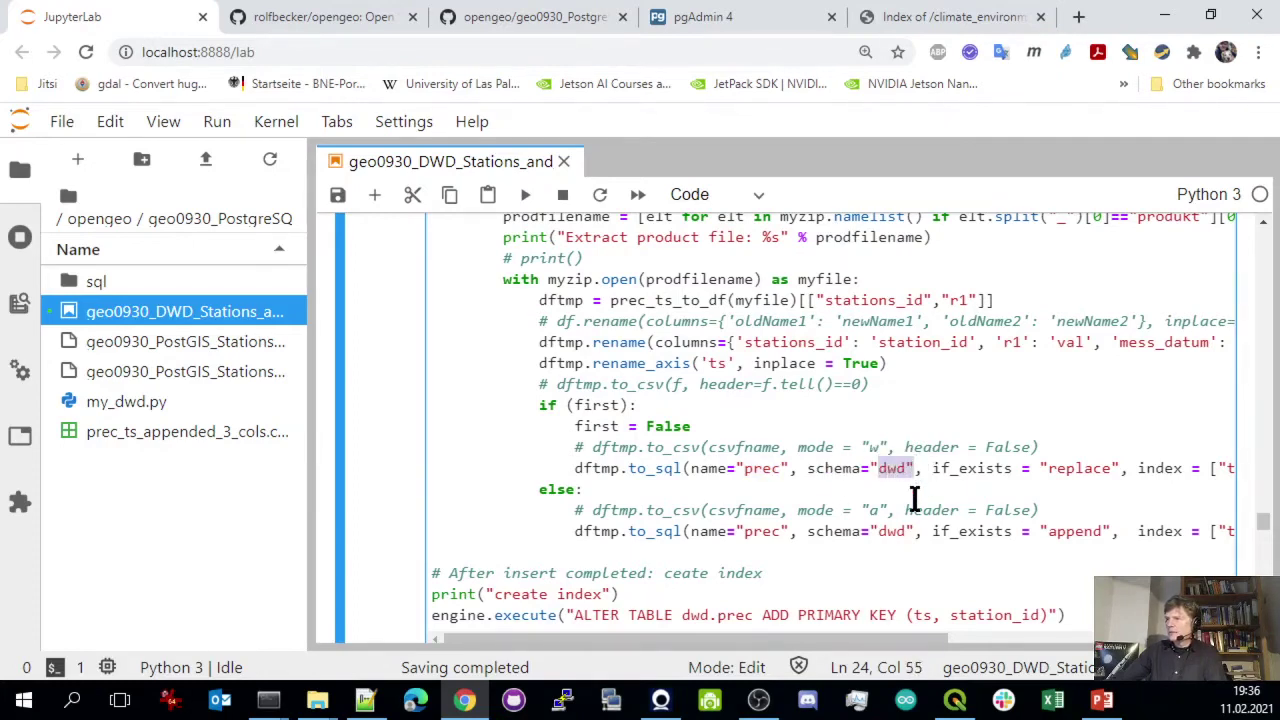
{"action": "scroll", "coordinate": [923, 627], "scroll_direction": "right", "scroll_amount": 3}
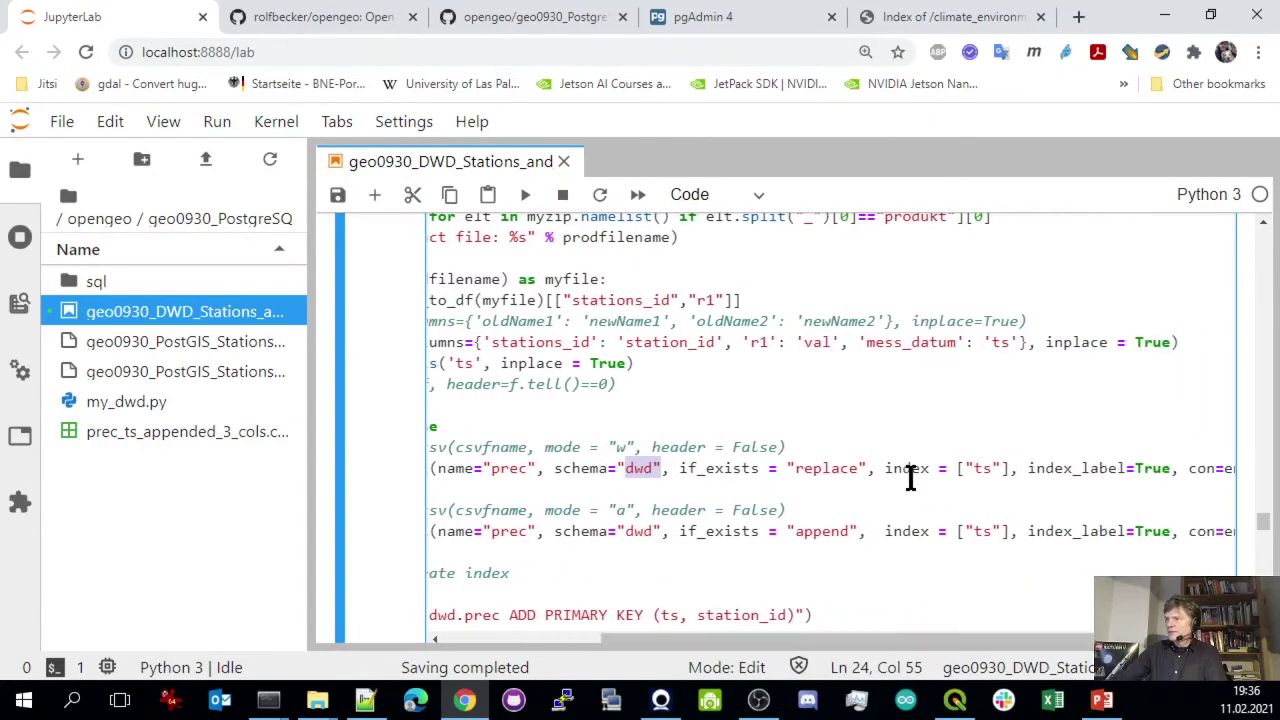
{"action": "left_click", "coordinate": [803, 460]}
{"action": "left_click_drag", "start_coordinate": [1001, 636], "coordinate": [1084, 636]}
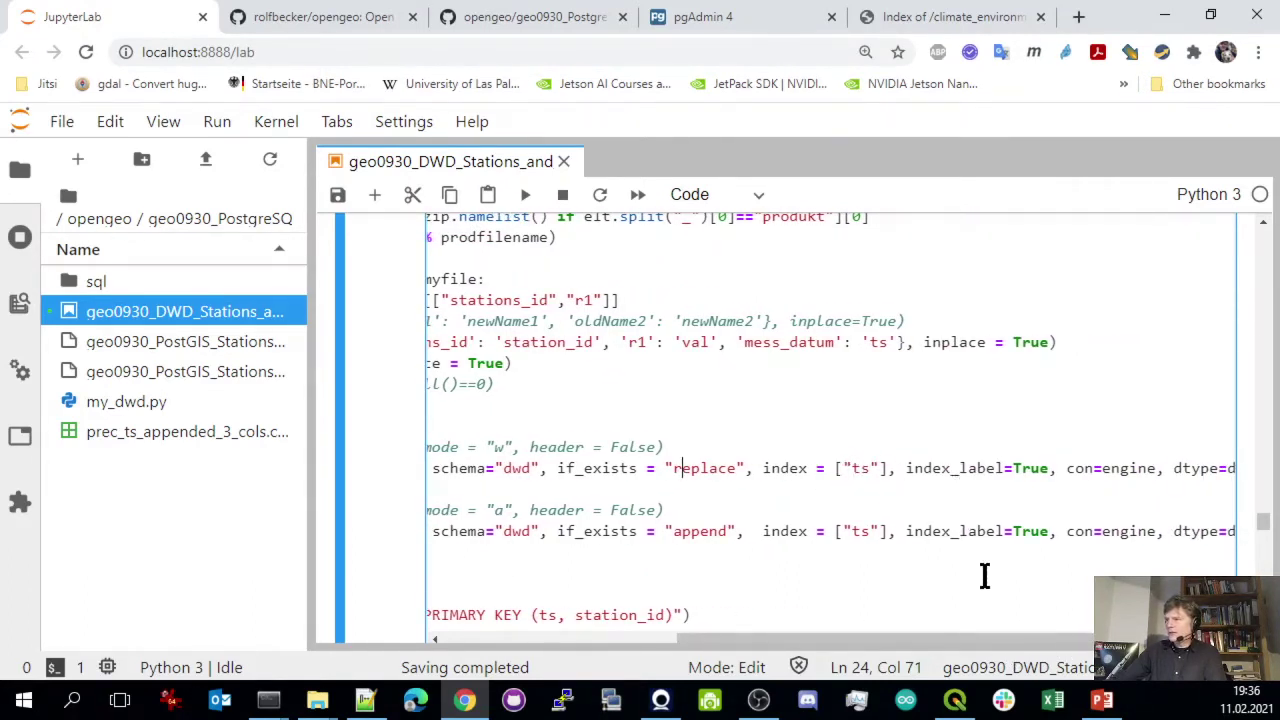
{"action": "left_click_drag", "start_coordinate": [1077, 638], "coordinate": [1114, 638]}
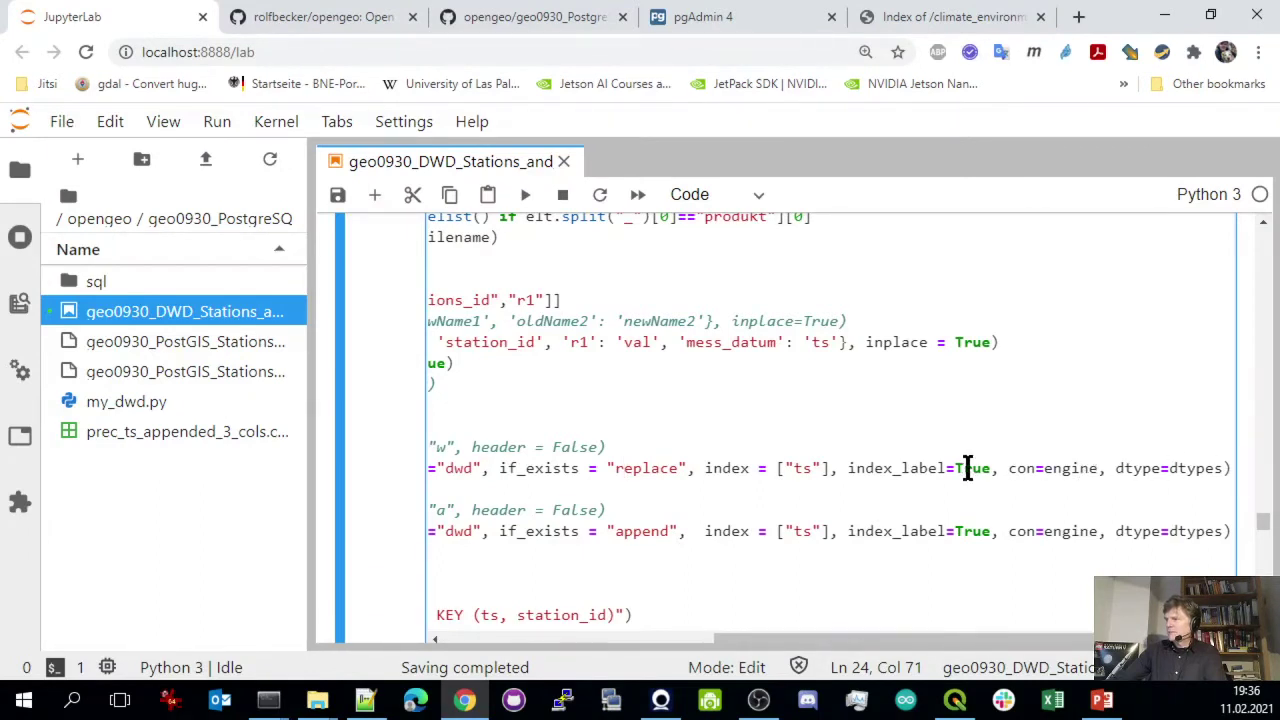
{"action": "left_click_drag", "start_coordinate": [1104, 468], "coordinate": [1008, 468]}
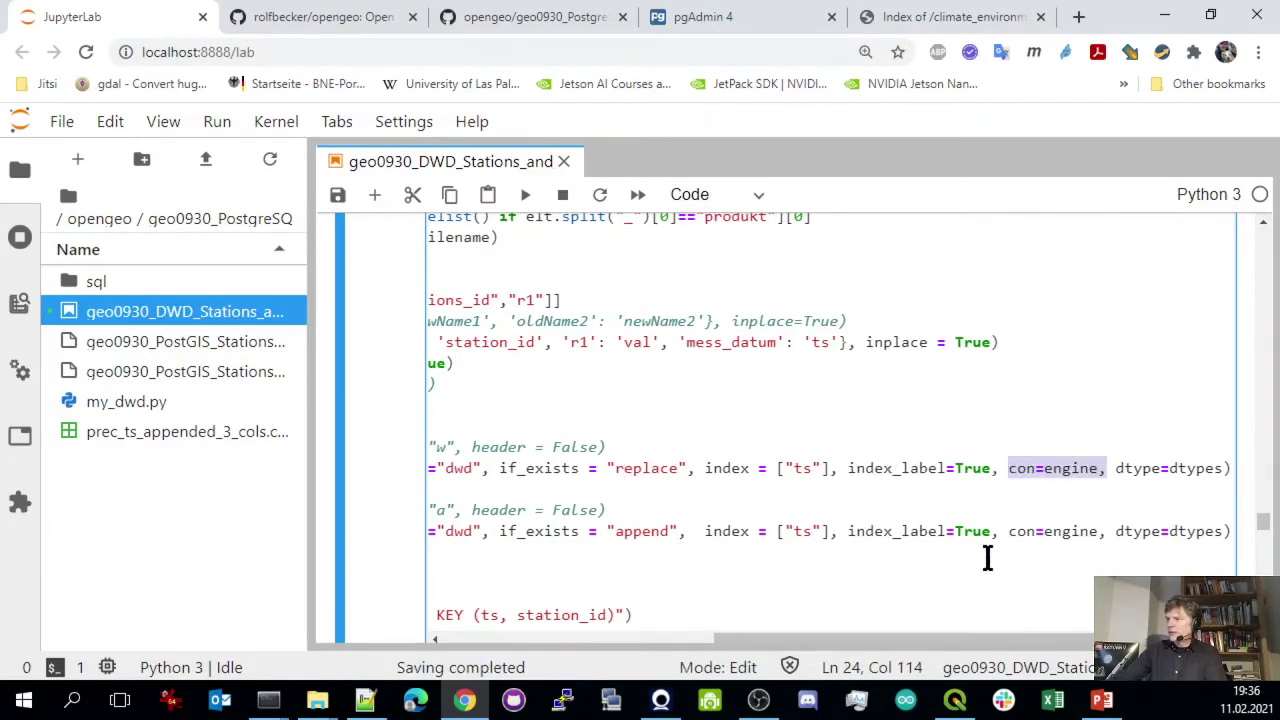
Compare the "replace" and "append" branches of the to_sql calls and look over the primary key statement and extraction output
{"action": "left_click_drag", "start_coordinate": [973, 634], "coordinate": [724, 637]}
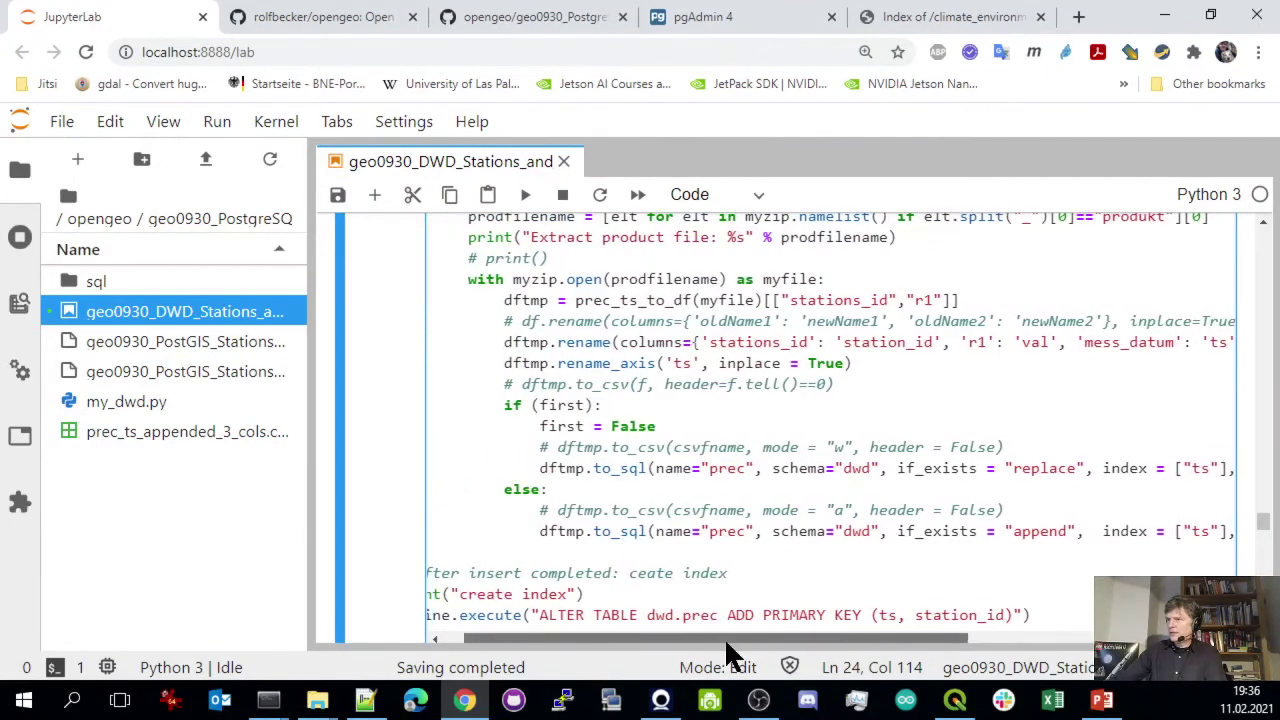
{"action": "left_click", "coordinate": [640, 426]}
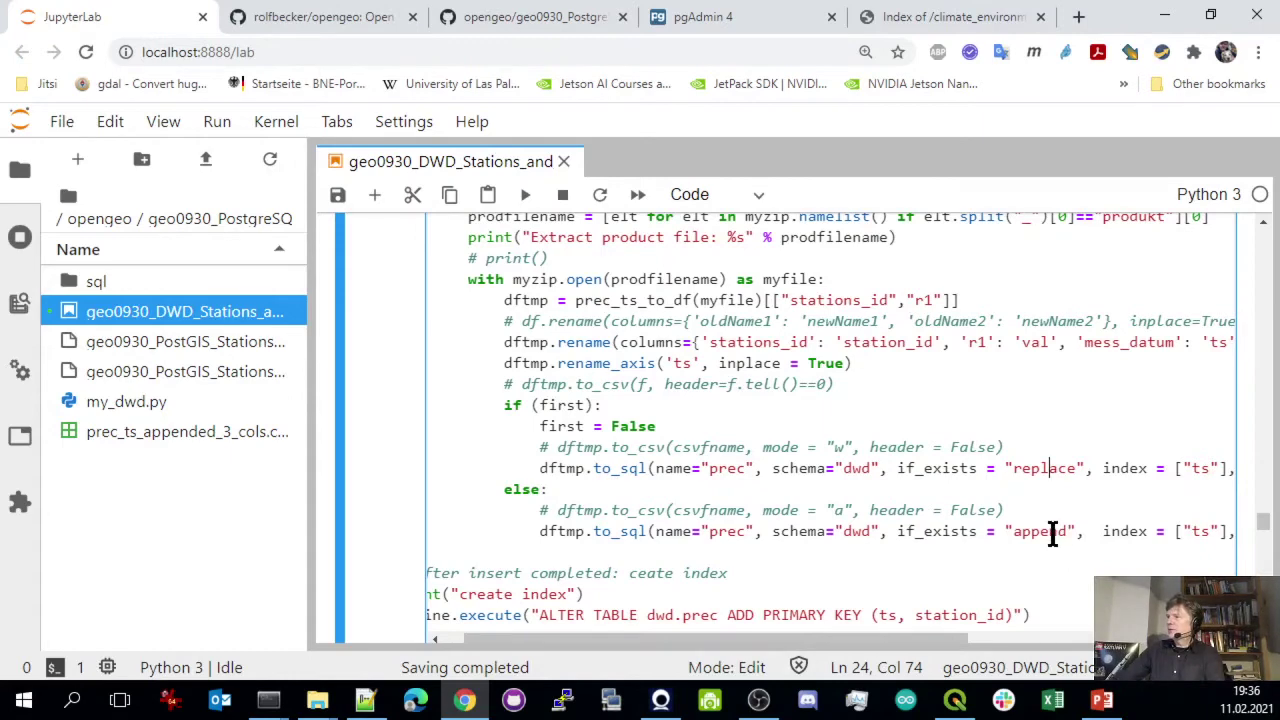
{"action": "left_click_drag", "start_coordinate": [1014, 531], "coordinate": [1066, 531]}
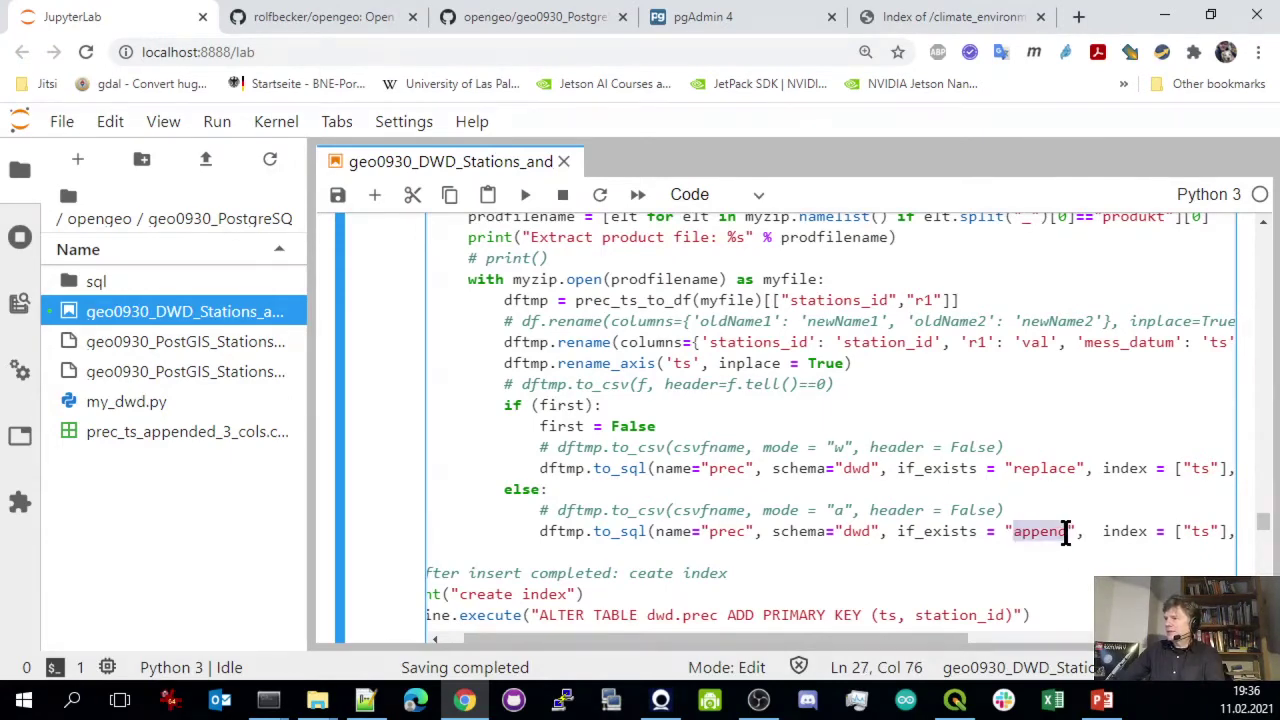
{"action": "left_click", "coordinate": [1040, 468]}
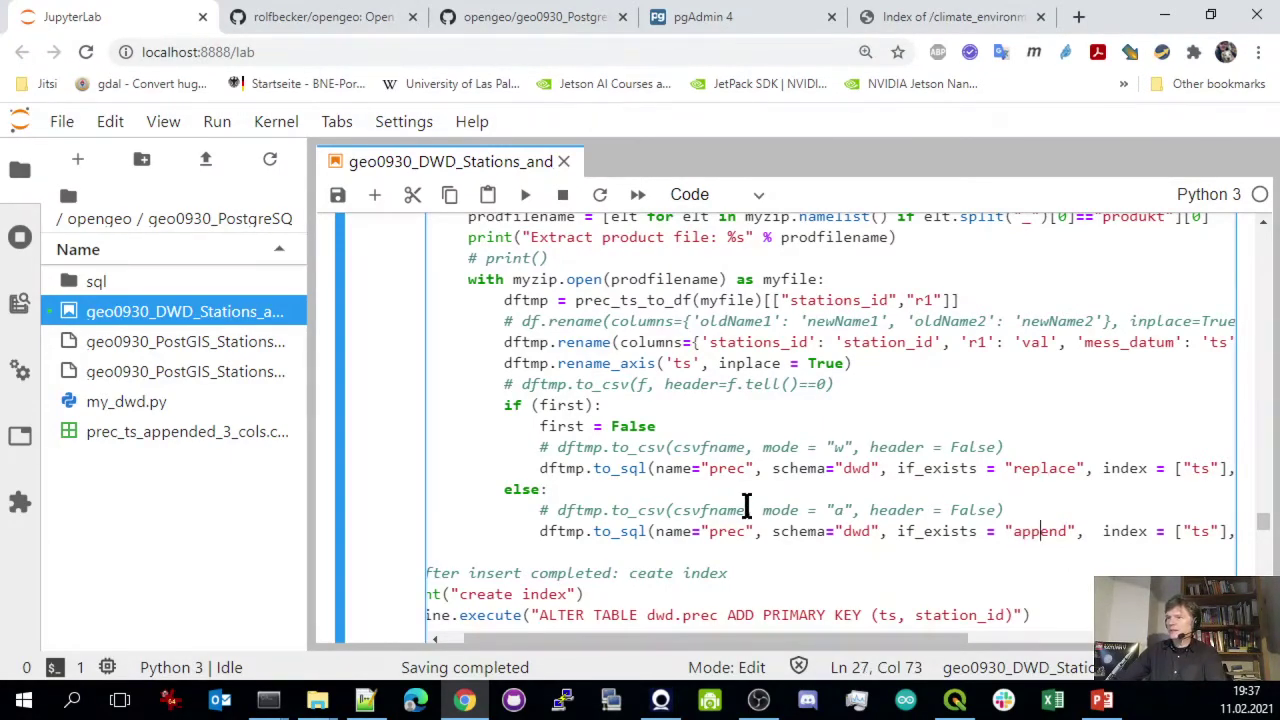
{"action": "scroll", "coordinate": [705, 580], "scroll_direction": "down", "scroll_amount": 2}
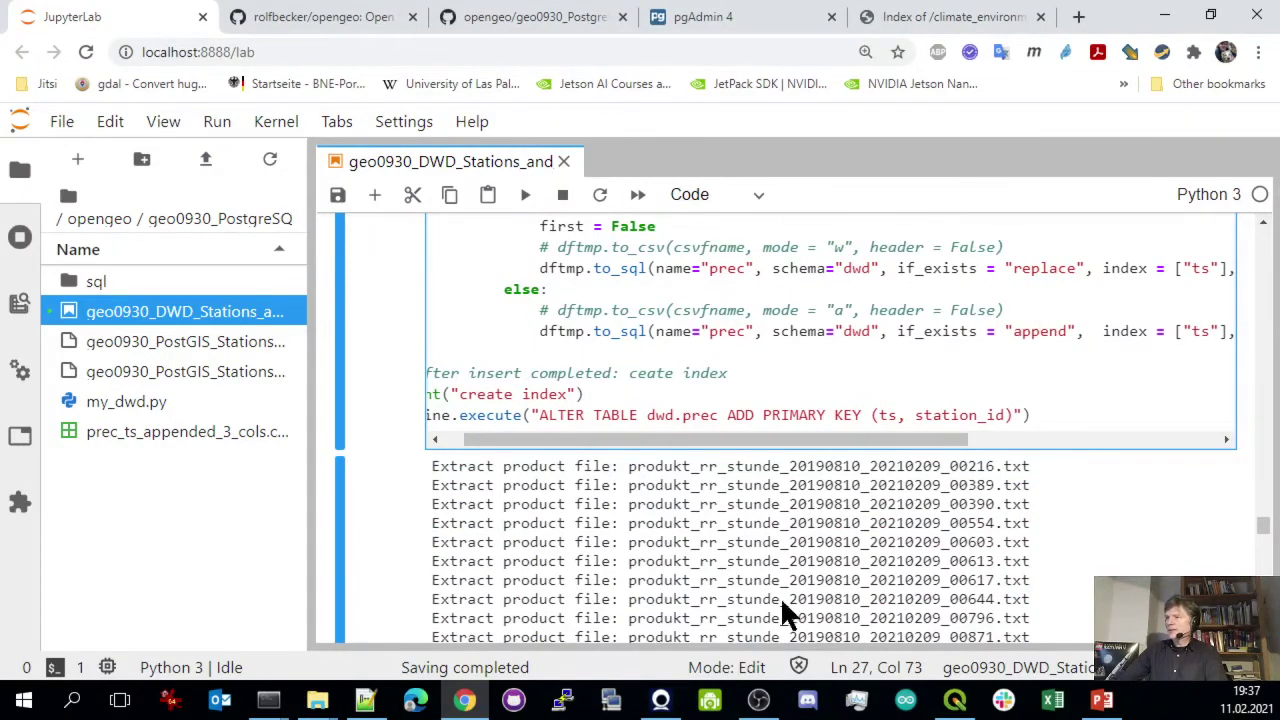
{"action": "scroll", "coordinate": [563, 377], "scroll_direction": "up", "scroll_amount": 4}
{"action": "scroll", "coordinate": [578, 386], "scroll_direction": "down", "scroll_amount": 2}
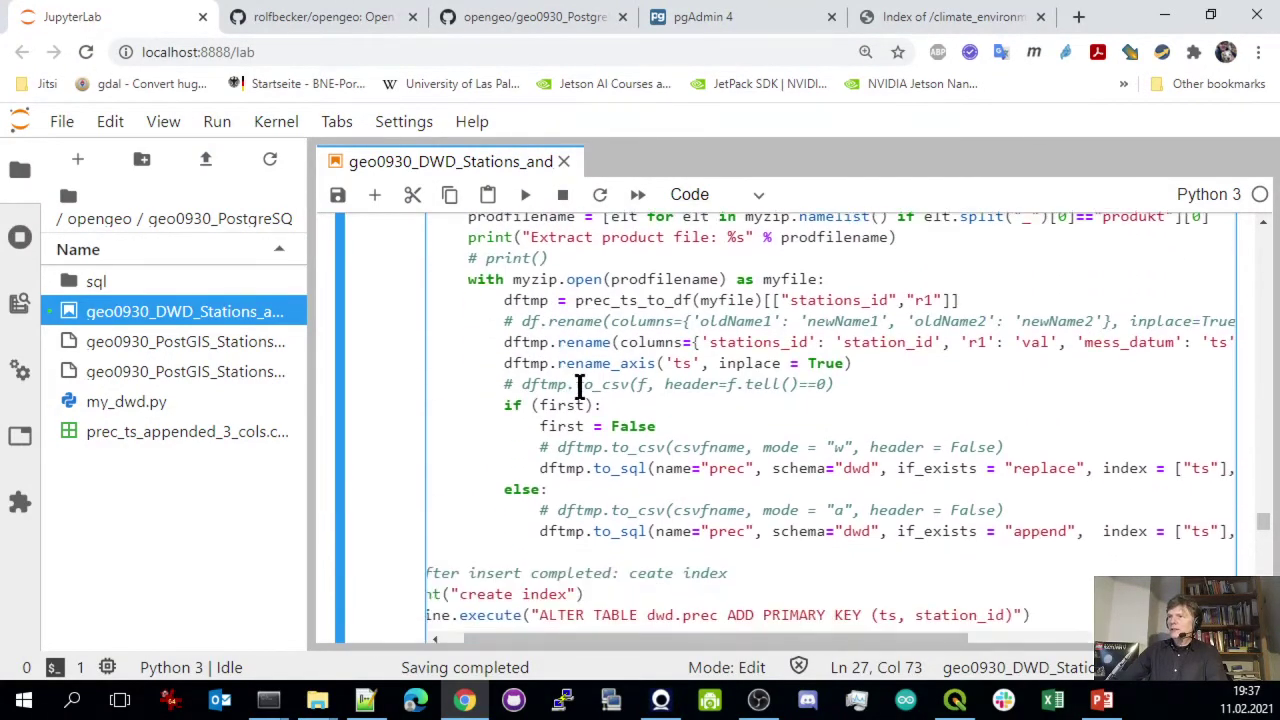
Run the loop cell that writes the precipitation product files to dwd.prec and adds the primary key on ts and station_id
{"action": "key", "text": "shift+Return"}
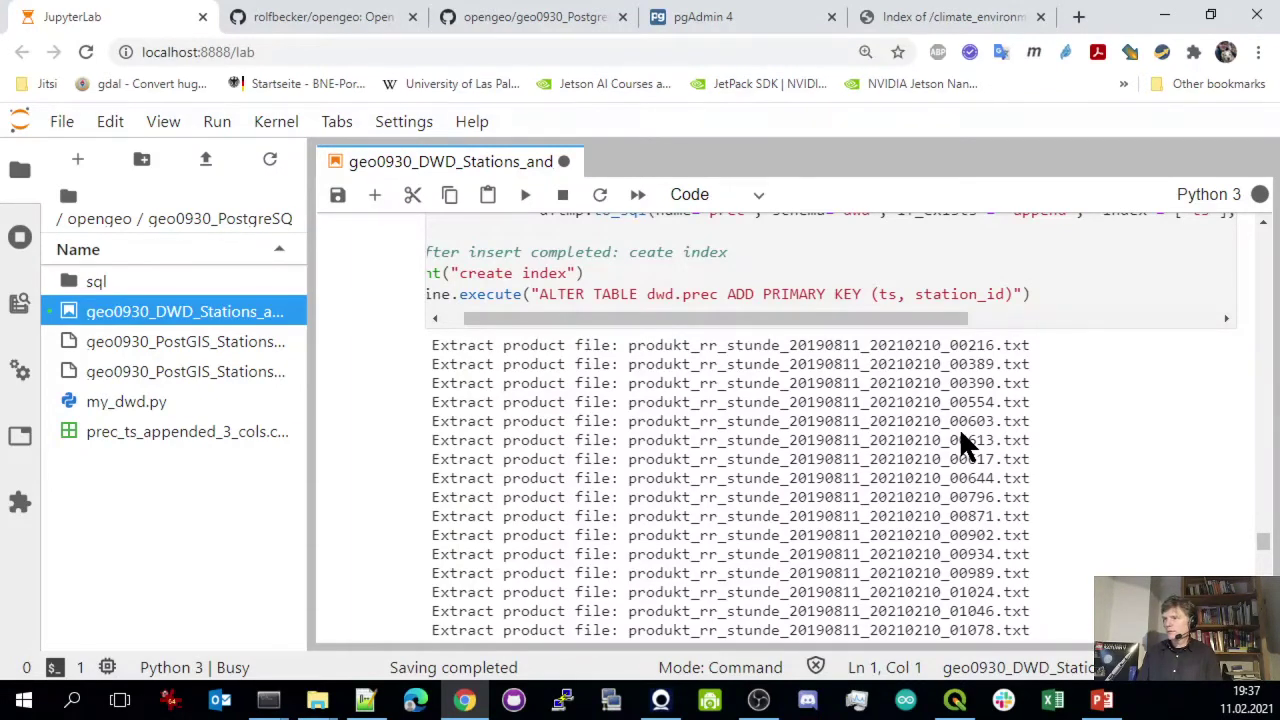
{"action": "left_click", "coordinate": [455, 318]}
{"action": "scroll", "coordinate": [829, 457], "scroll_direction": "down", "scroll_amount": 5}
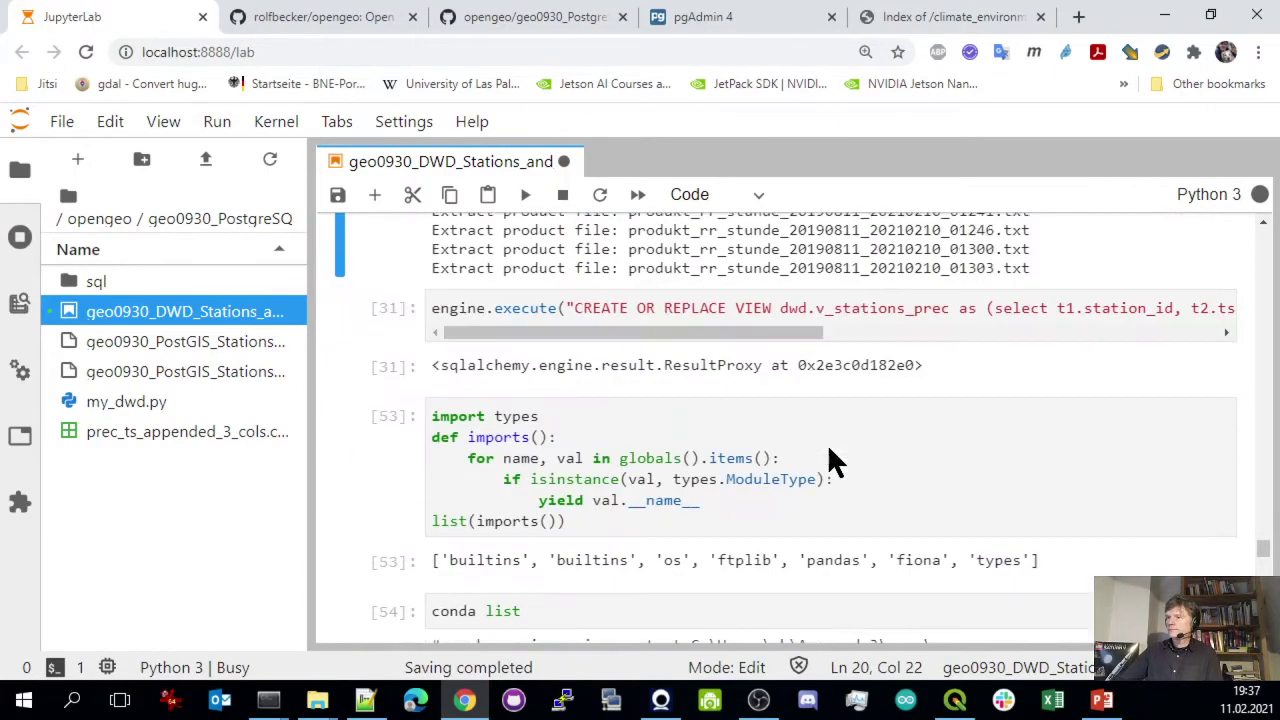
Monitor the extraction output of the product files through to the index creation at the end of the cell
{"action": "scroll", "coordinate": [828, 444], "scroll_direction": "up", "scroll_amount": 4}
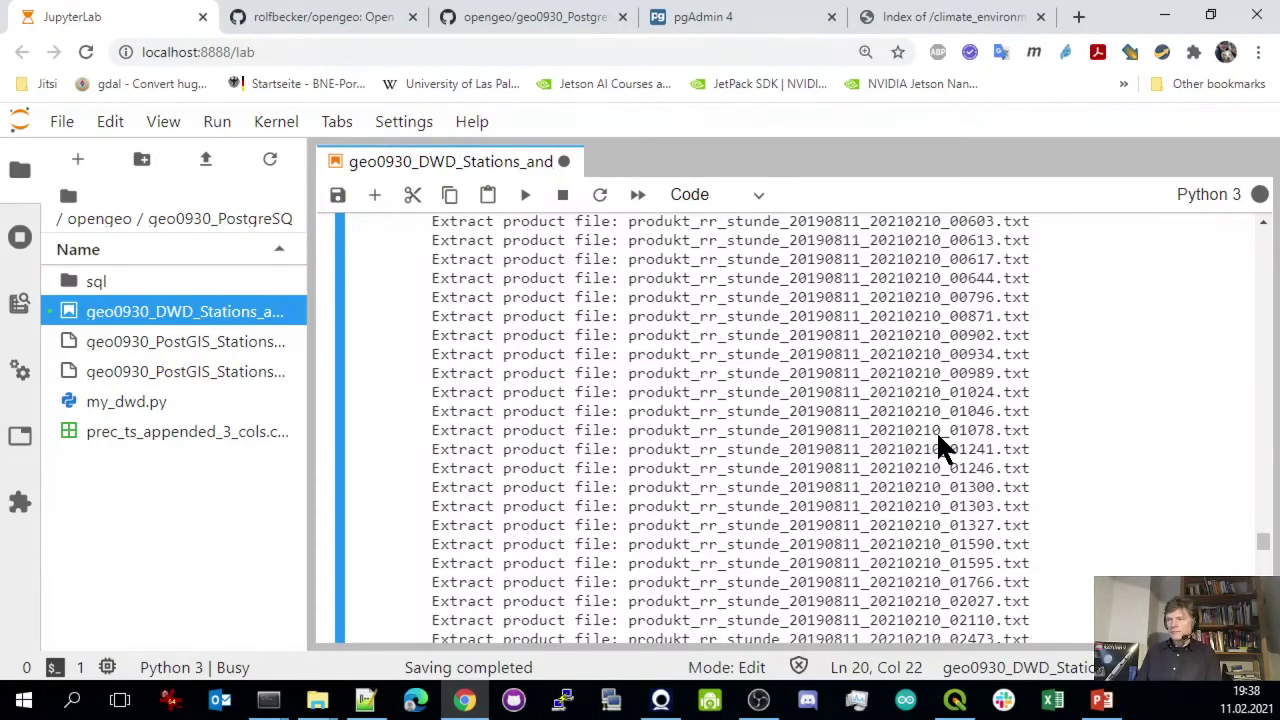
{"action": "scroll", "coordinate": [966, 457], "scroll_direction": "down", "scroll_amount": 6}
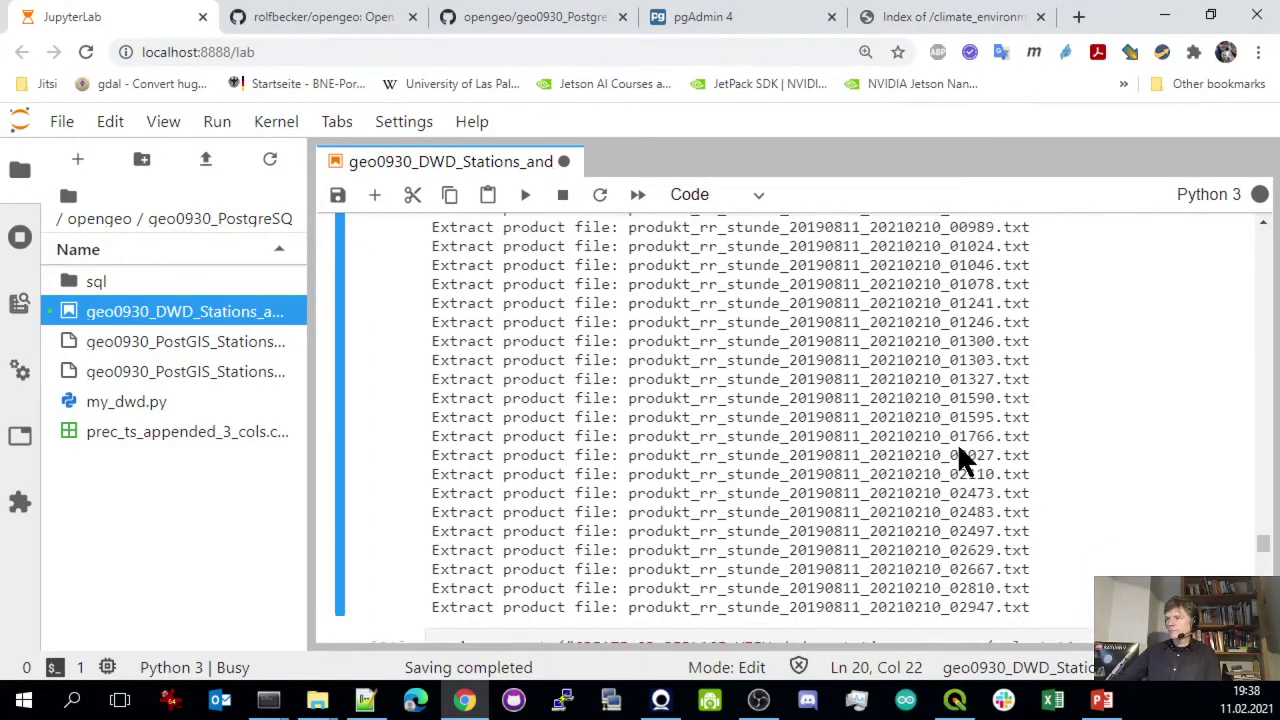
{"action": "scroll", "coordinate": [937, 407], "scroll_direction": "up", "scroll_amount": 2}
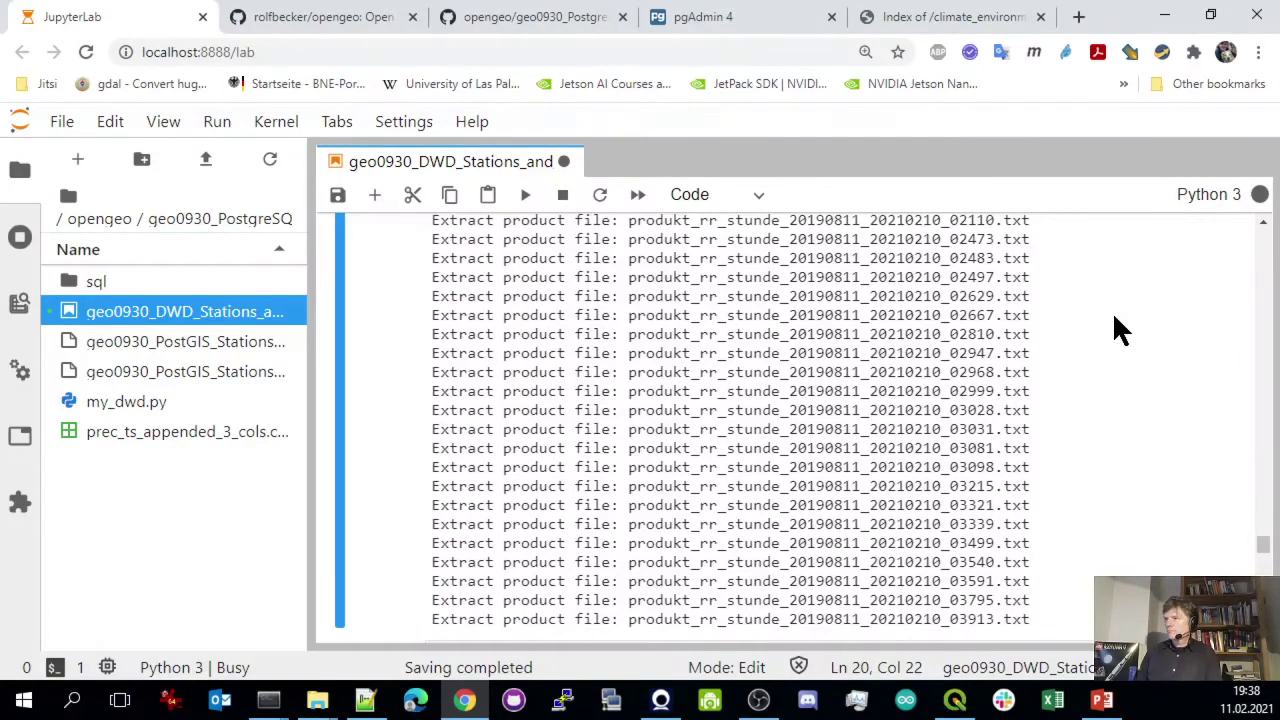
{"action": "scroll", "coordinate": [1188, 388], "scroll_direction": "down", "scroll_amount": 1}
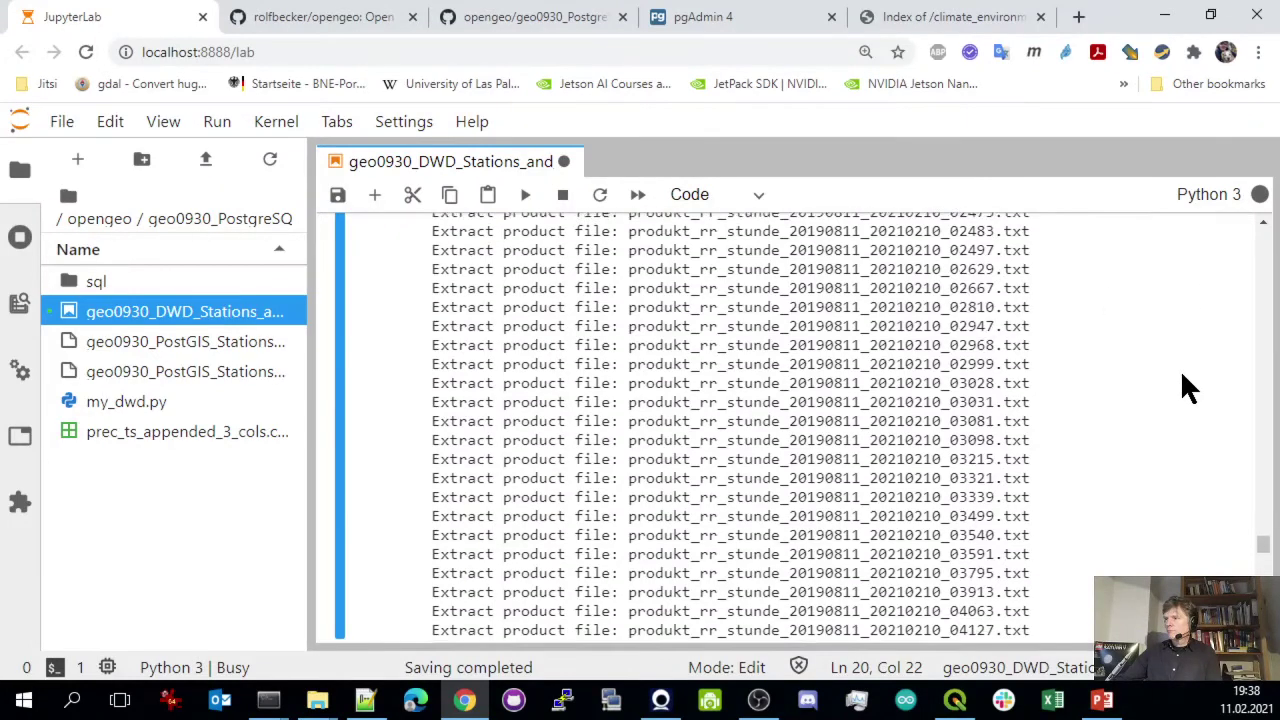
{"action": "scroll", "coordinate": [1160, 410], "scroll_direction": "down", "scroll_amount": 3}
{"action": "scroll", "coordinate": [1146, 434], "scroll_direction": "up", "scroll_amount": 2}
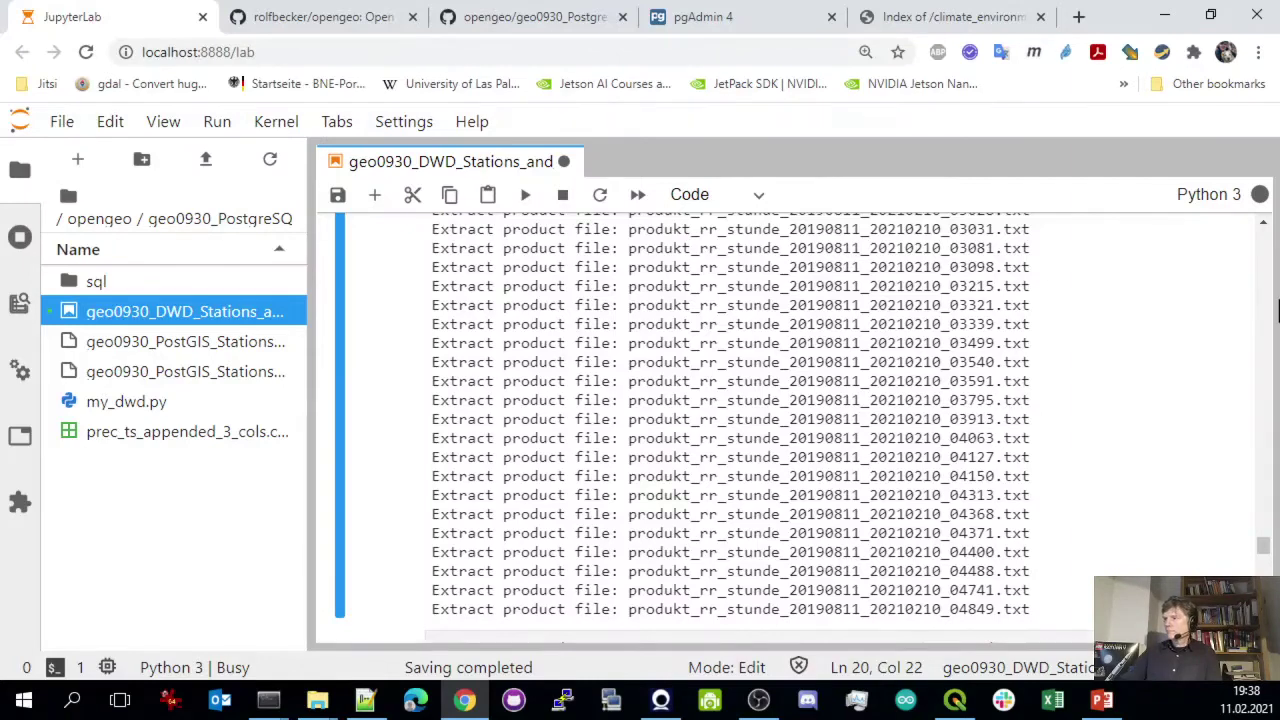
{"action": "scroll", "coordinate": [1030, 470], "scroll_direction": "down", "scroll_amount": 5}
{"action": "scroll", "coordinate": [1050, 400], "scroll_direction": "up", "scroll_amount": 5}
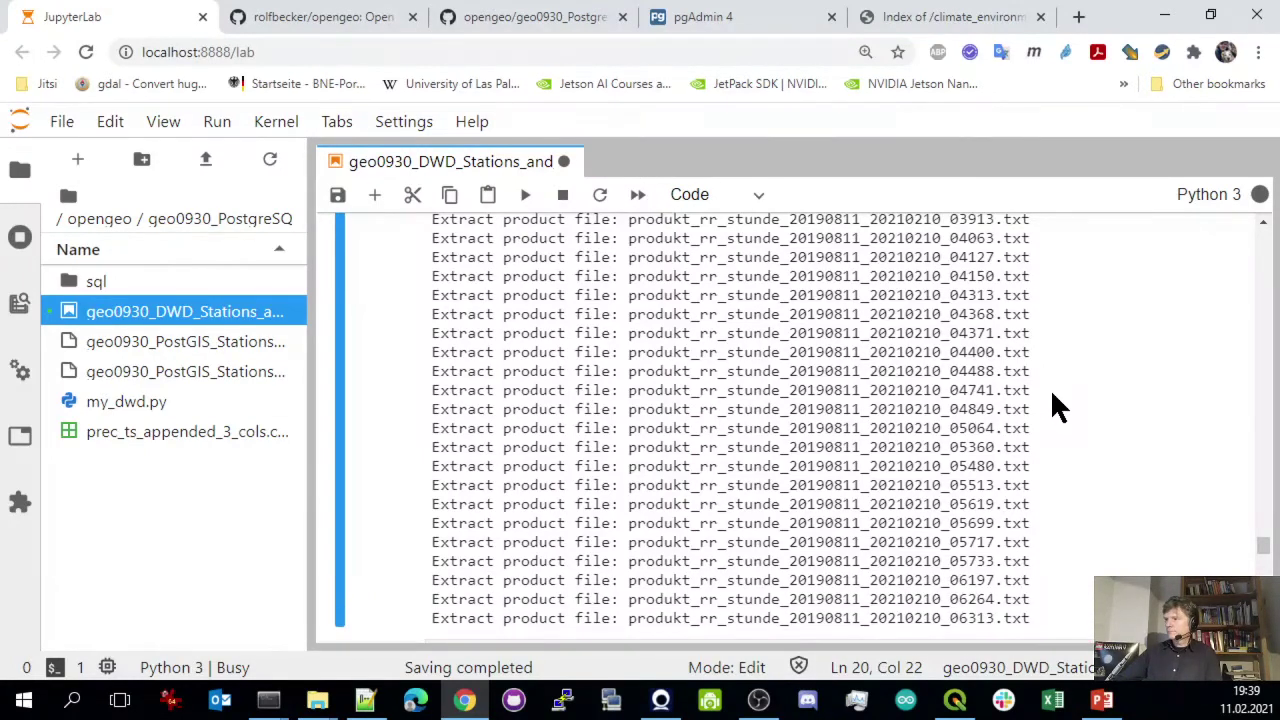
{"action": "scroll", "coordinate": [1040, 430], "scroll_direction": "down", "scroll_amount": 2}
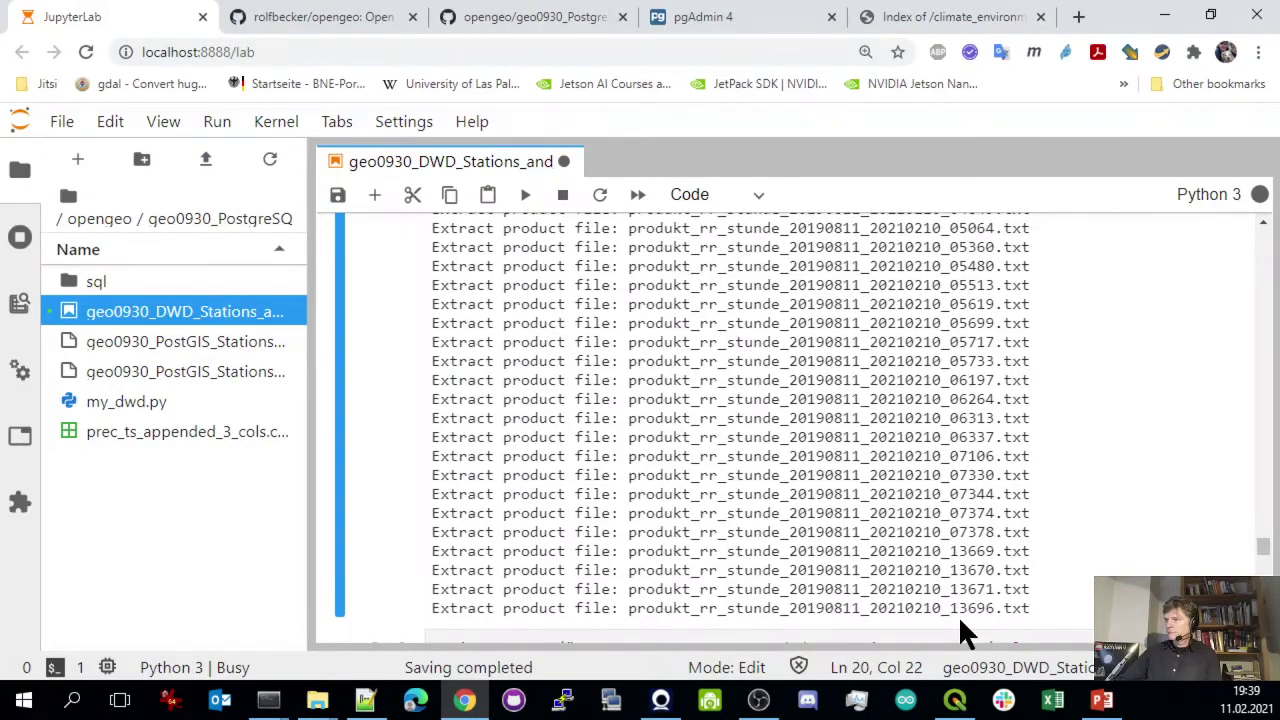
{"action": "scroll", "coordinate": [958, 615], "scroll_direction": "down", "scroll_amount": 3}
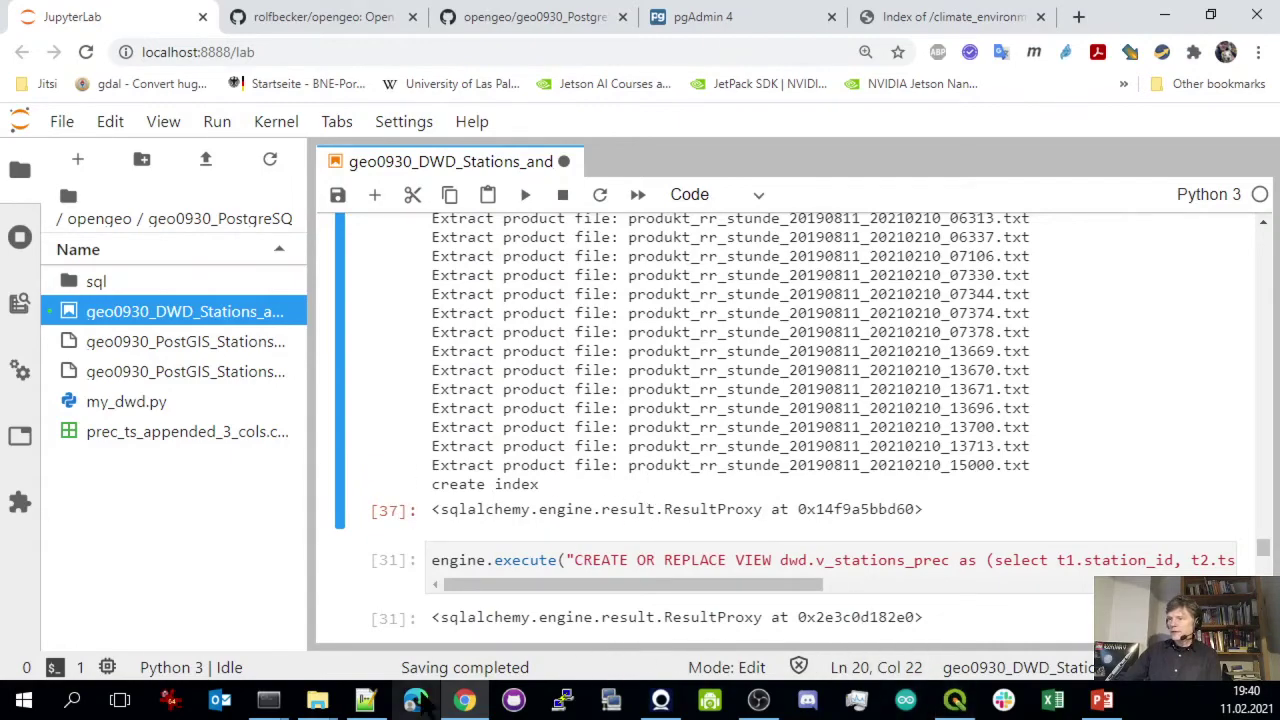
Switch to pgAdmin, refresh the tables of the dwd schema in the geo database and expand their list
{"action": "left_click", "coordinate": [464, 700]}
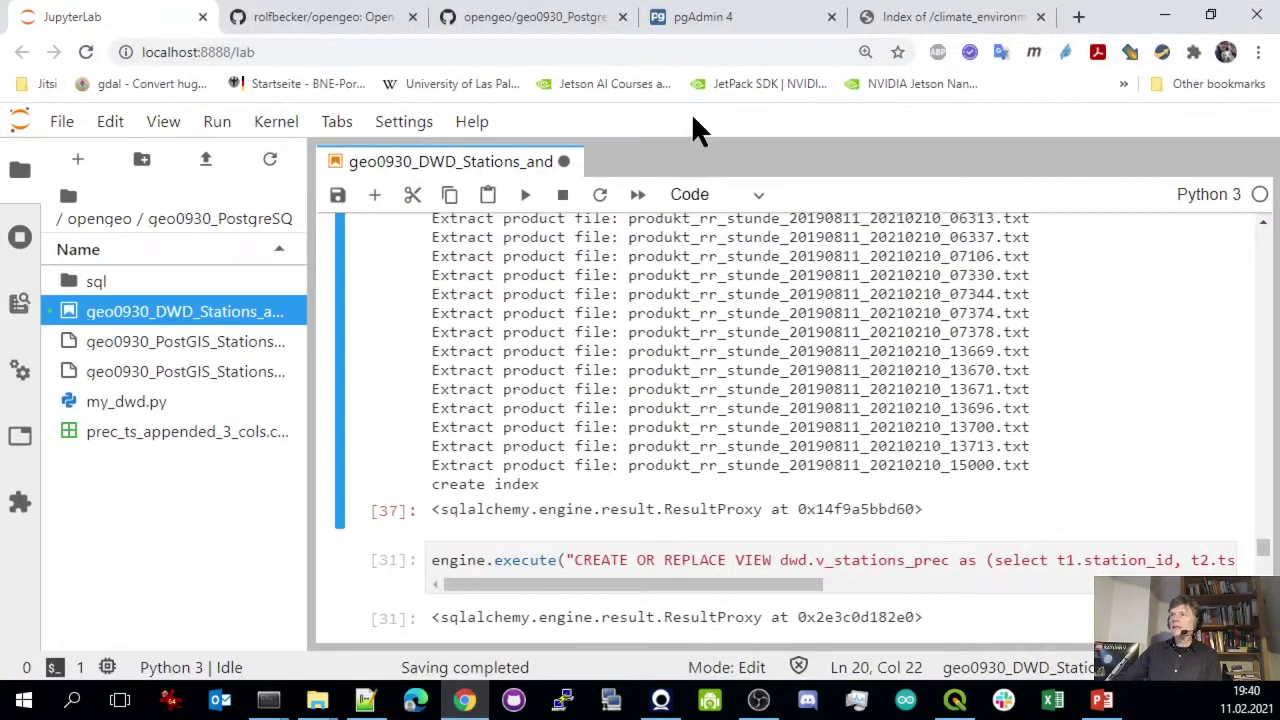
{"action": "left_click", "coordinate": [730, 16]}
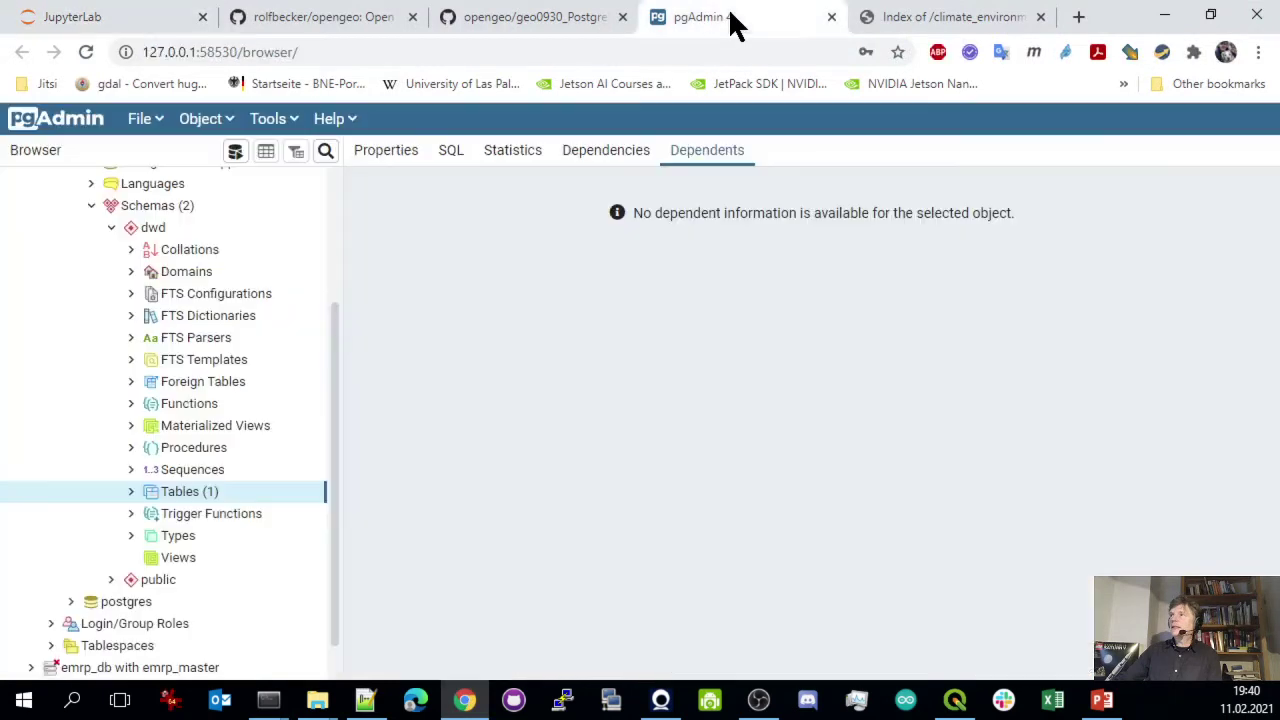
{"action": "left_click", "coordinate": [112, 229]}
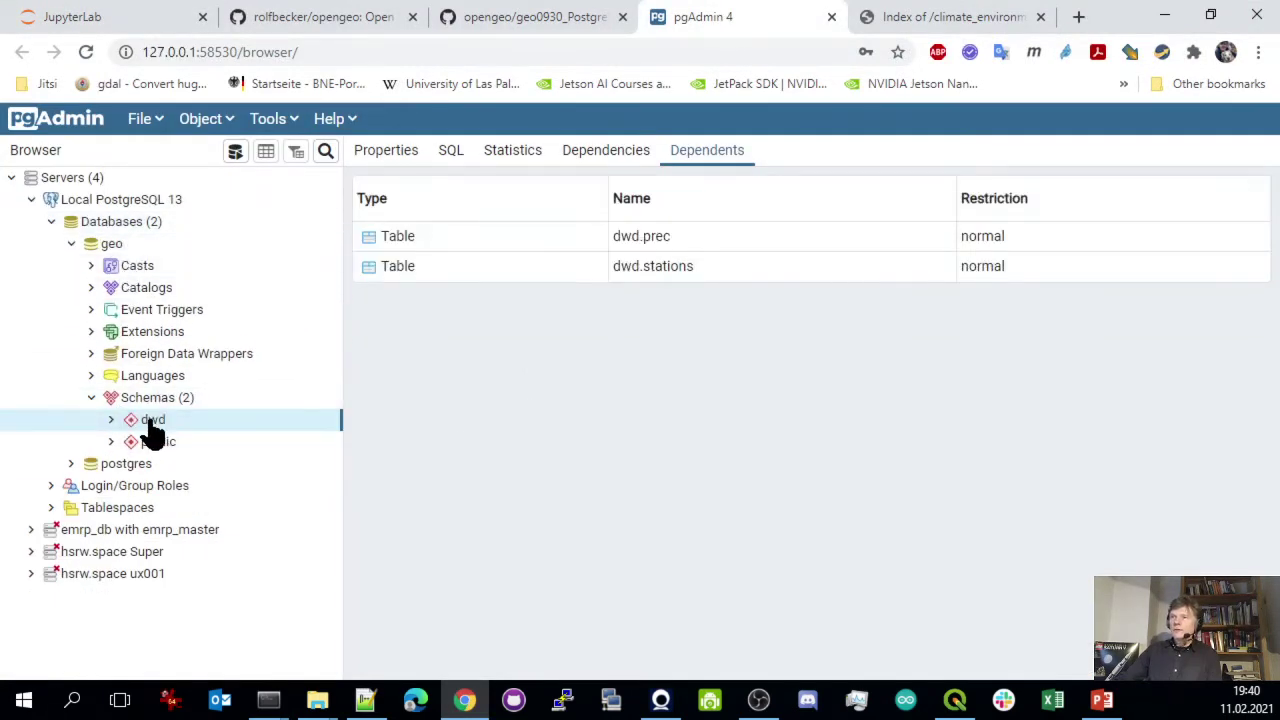
{"action": "left_click", "coordinate": [111, 419]}
{"action": "scroll", "coordinate": [246, 449], "scroll_direction": "down", "scroll_amount": 5}
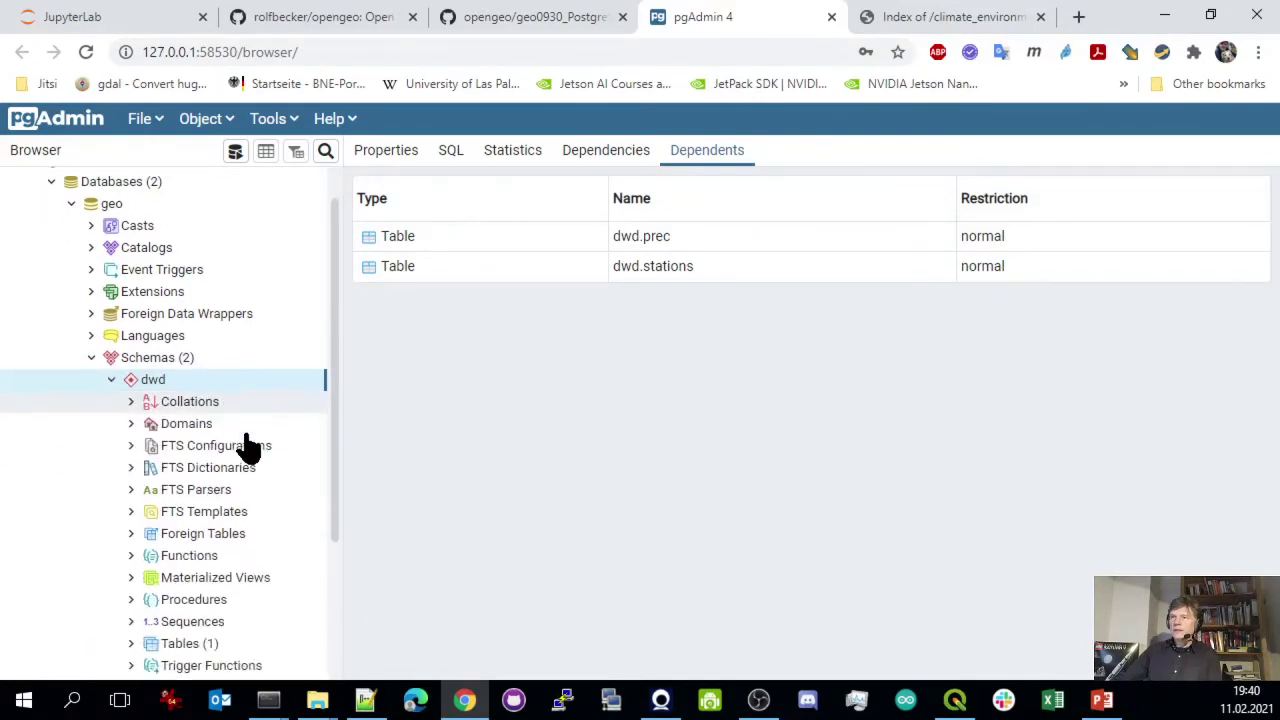
{"action": "right_click", "coordinate": [175, 452]}
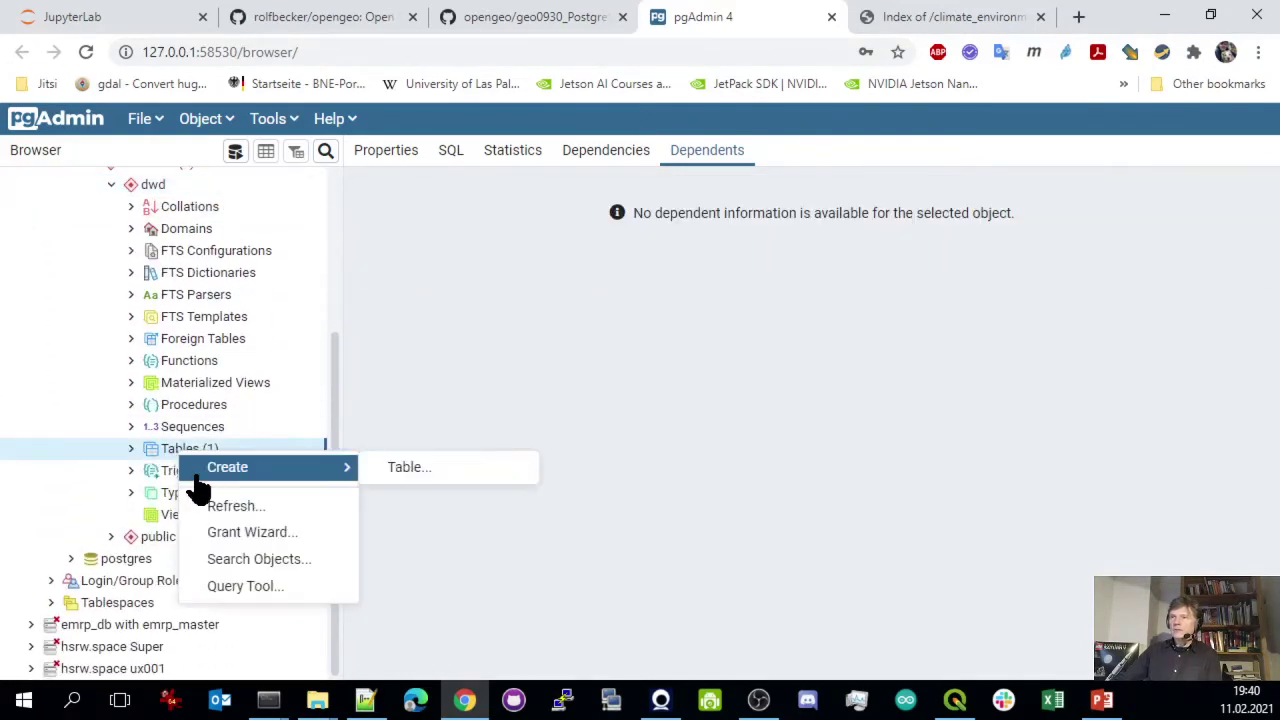
{"action": "left_click", "coordinate": [240, 504]}
{"action": "left_click", "coordinate": [131, 449]}
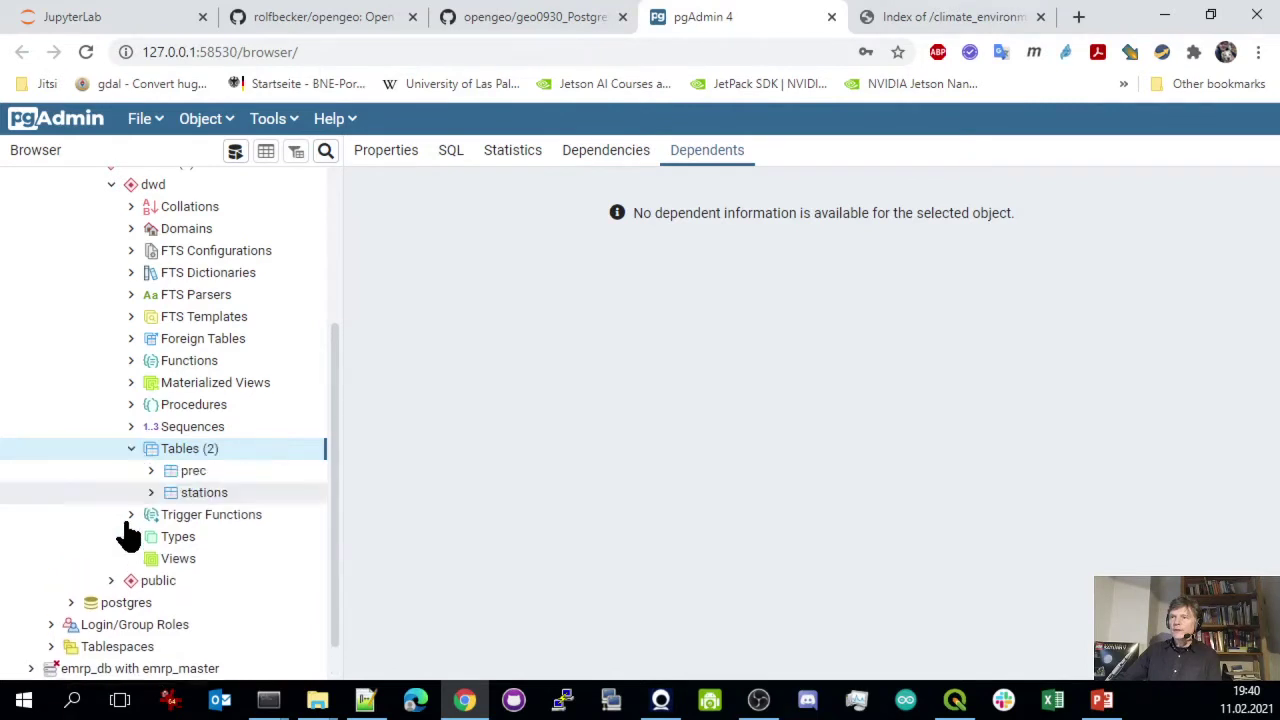
Inspect the general properties and column definitions of the prec table, leaving its properties without saving
{"action": "left_click", "coordinate": [194, 469]}
{"action": "right_click", "coordinate": [196, 477]}
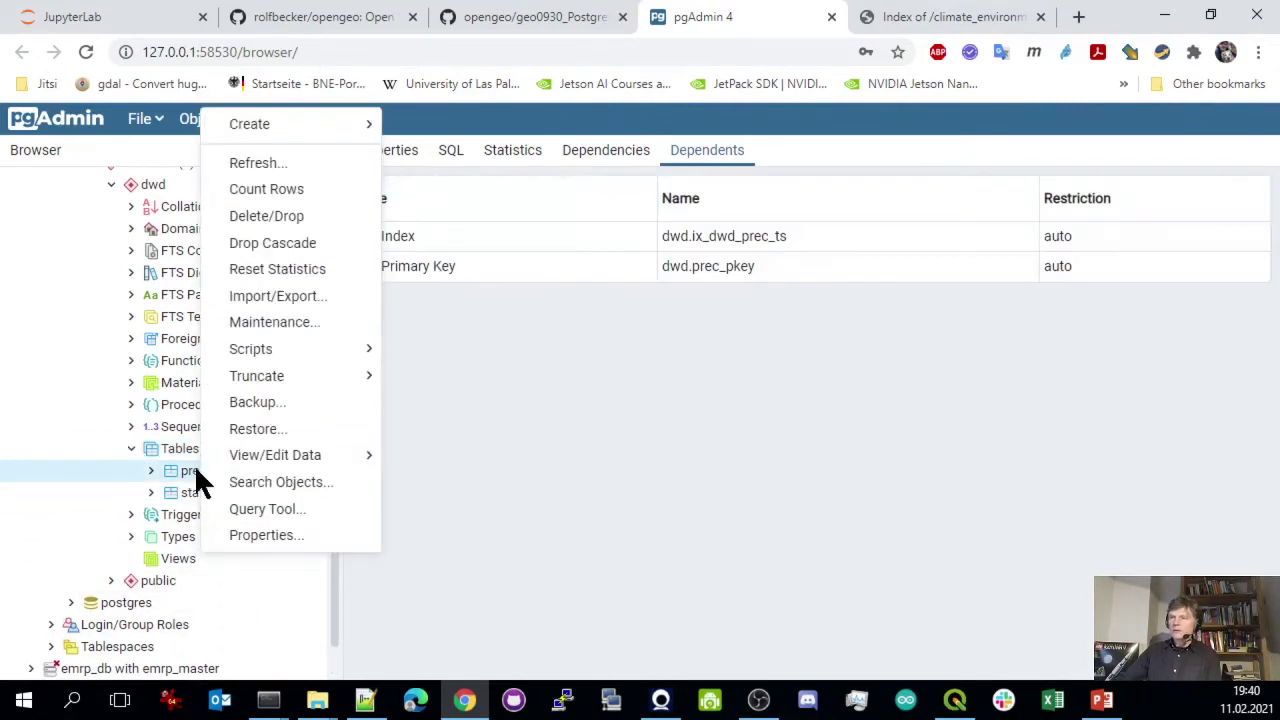
{"action": "left_click", "coordinate": [262, 538]}
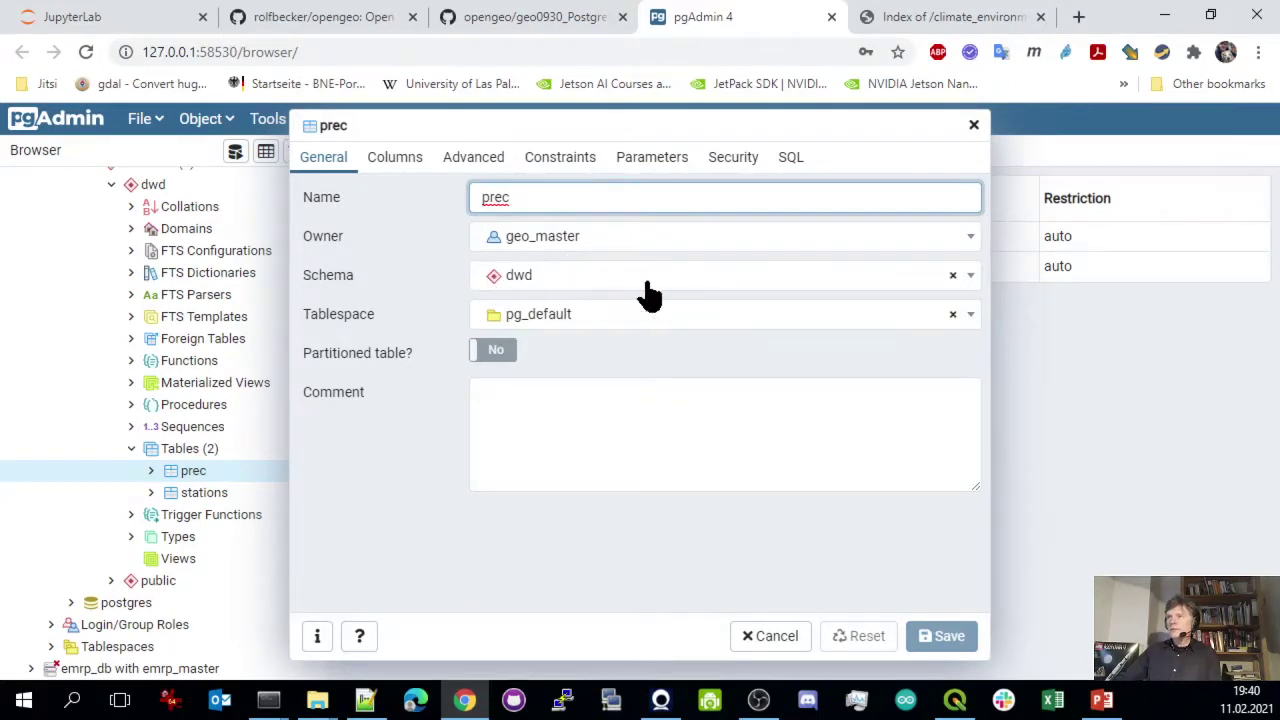
{"action": "left_click", "coordinate": [386, 165]}
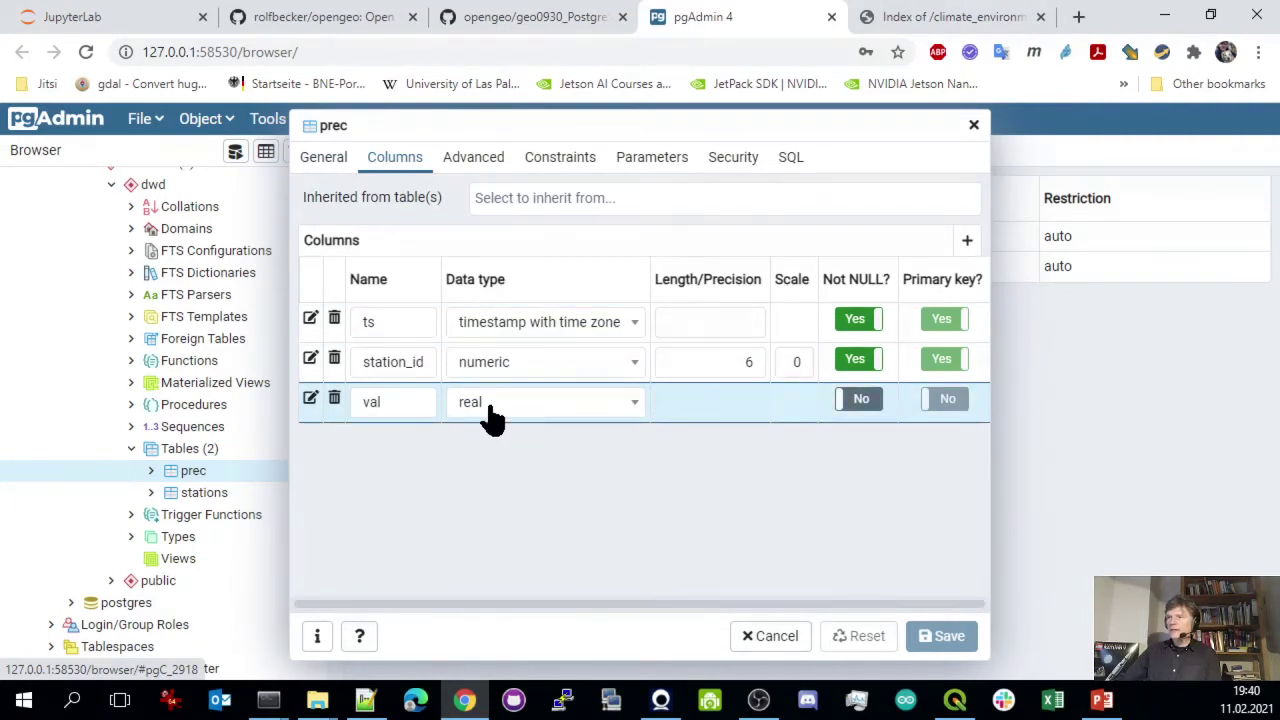
{"action": "left_click", "coordinate": [782, 640]}
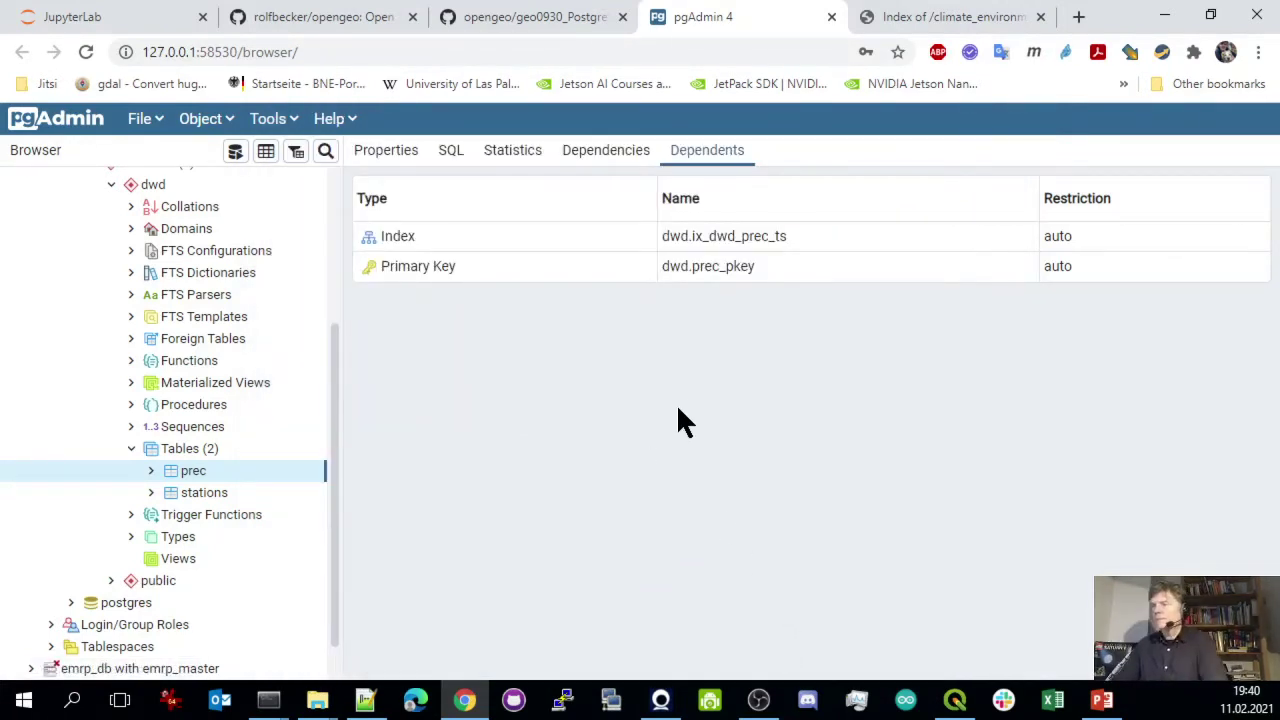
Try to run the query "select * from dwd.prec" in a Query Tool opened for the prec table
{"action": "right_click", "coordinate": [200, 476]}
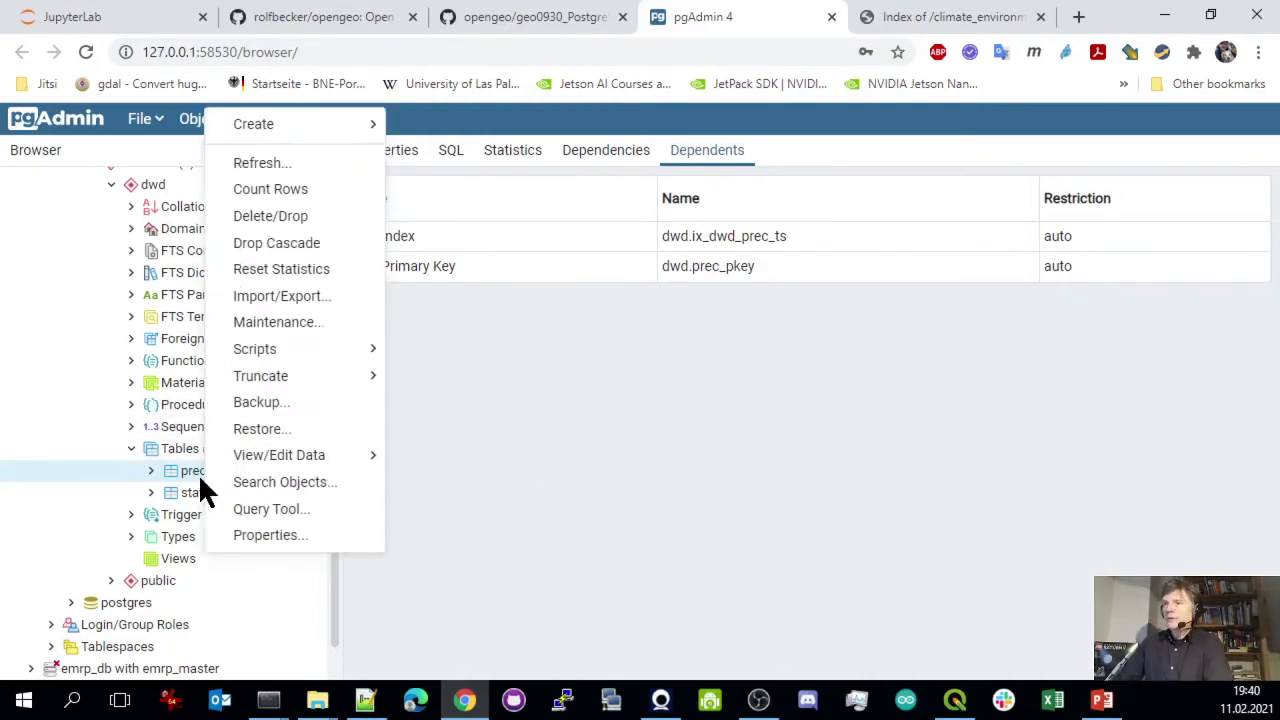
{"action": "left_click", "coordinate": [276, 512]}
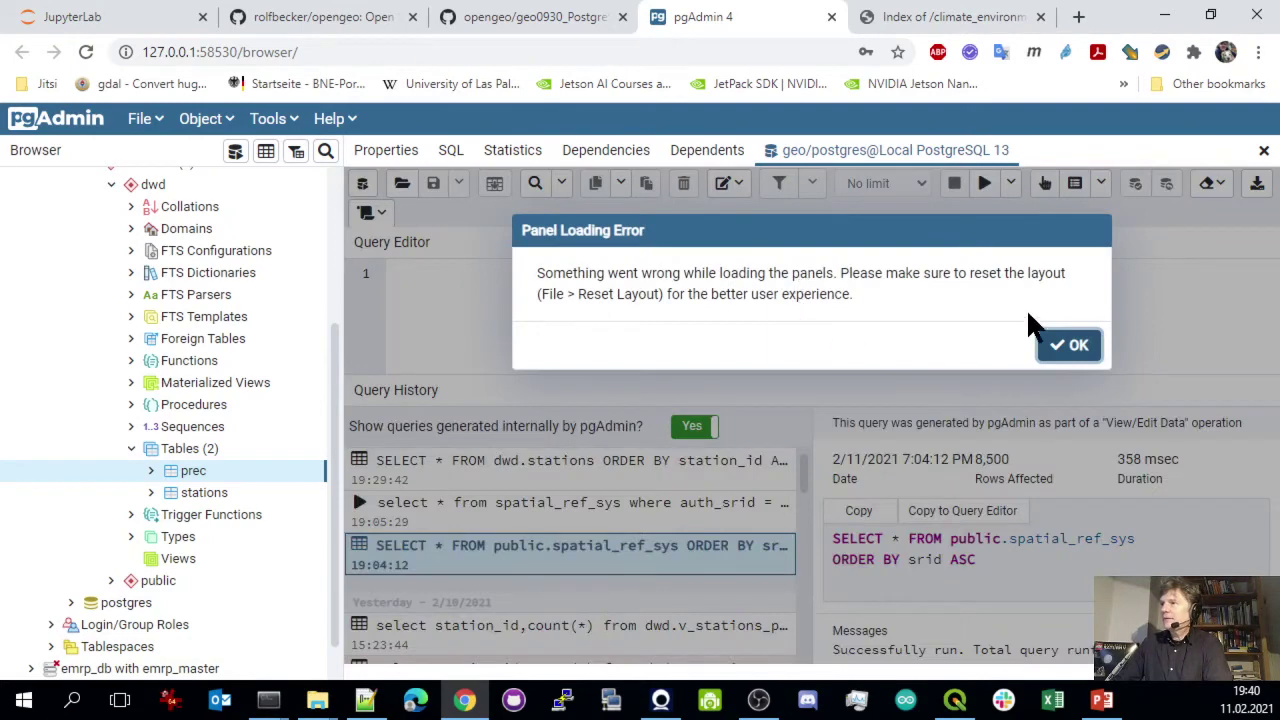
{"action": "left_click", "coordinate": [1075, 352]}
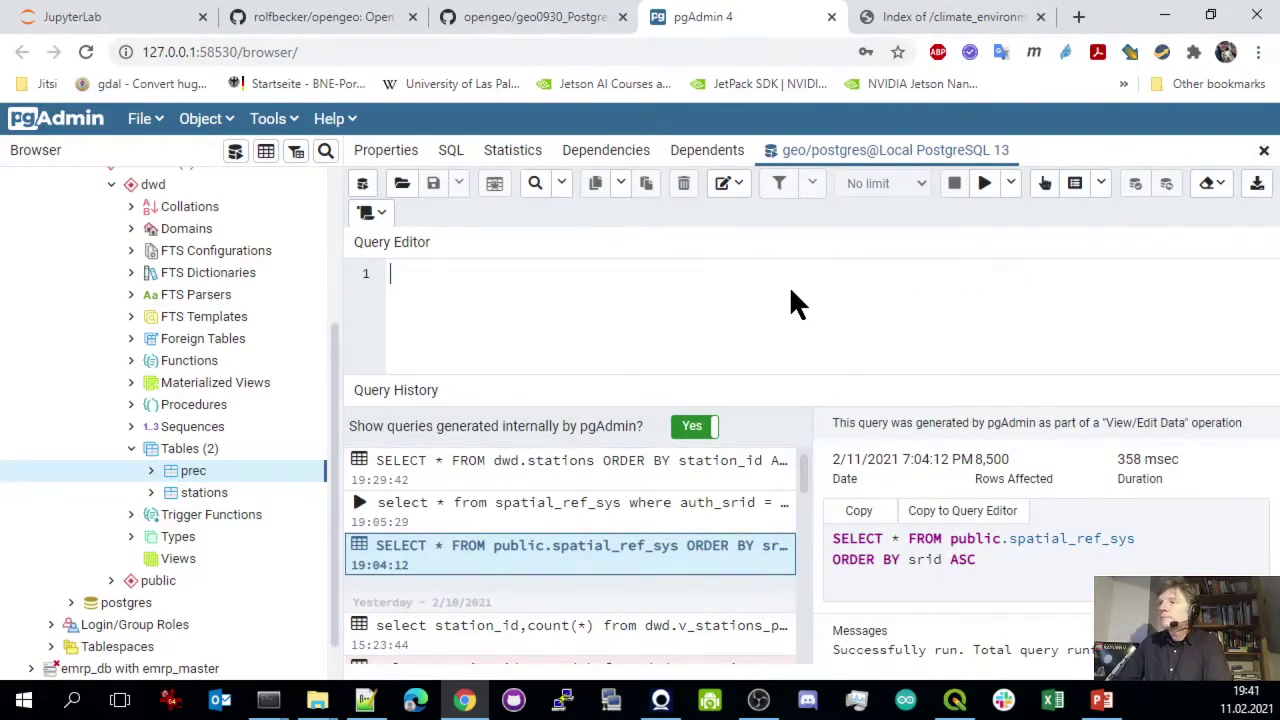
{"action": "type", "text": "select "}
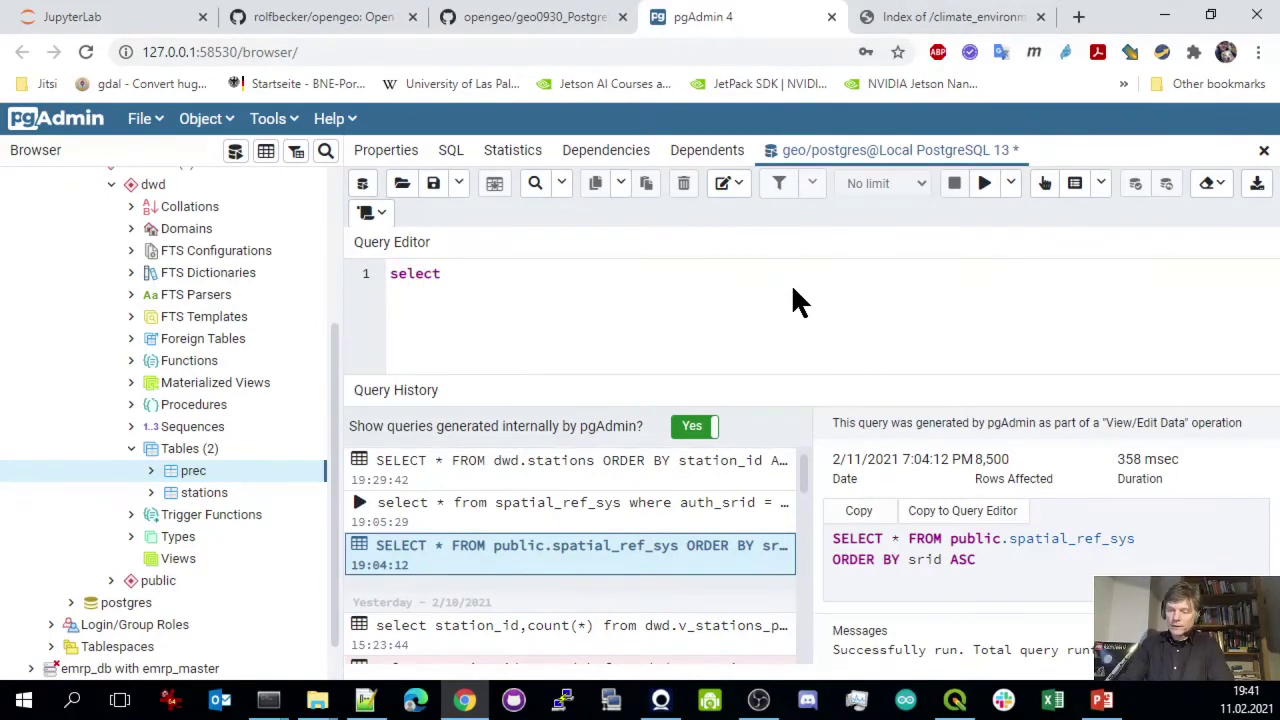
{"action": "type", "text": "* from"}
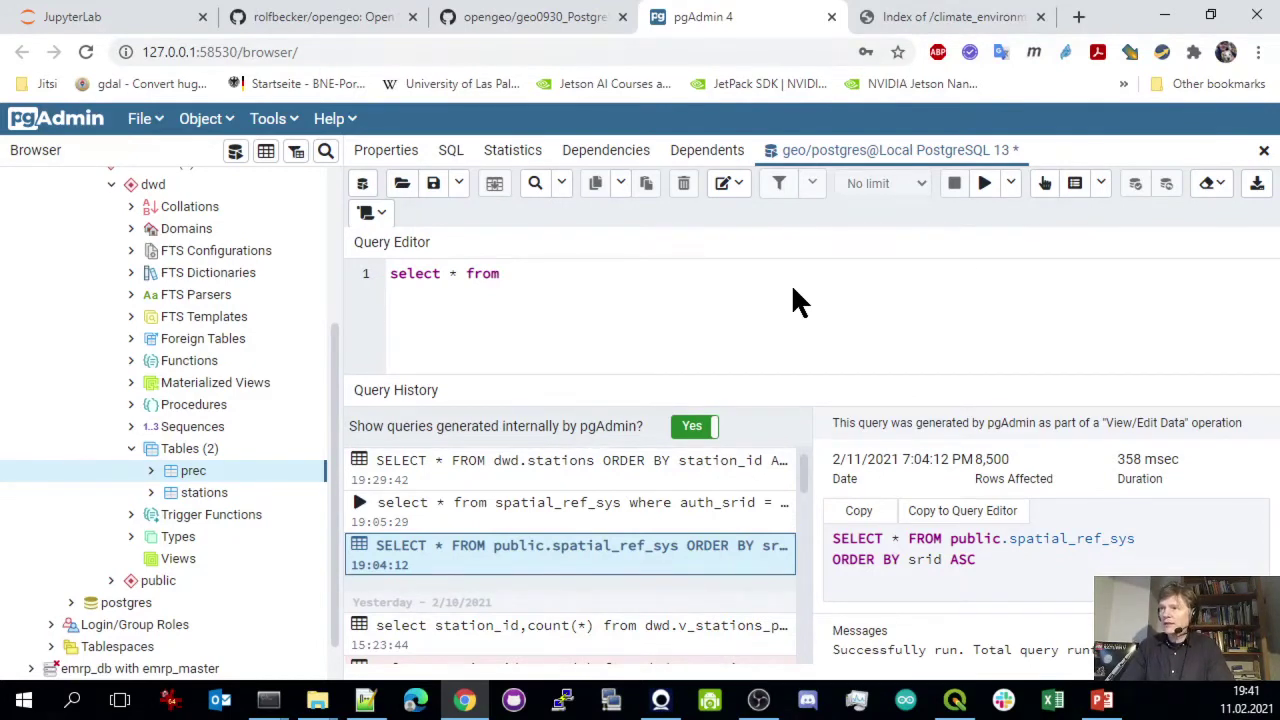
{"action": "type", "text": "dwd.prec"}
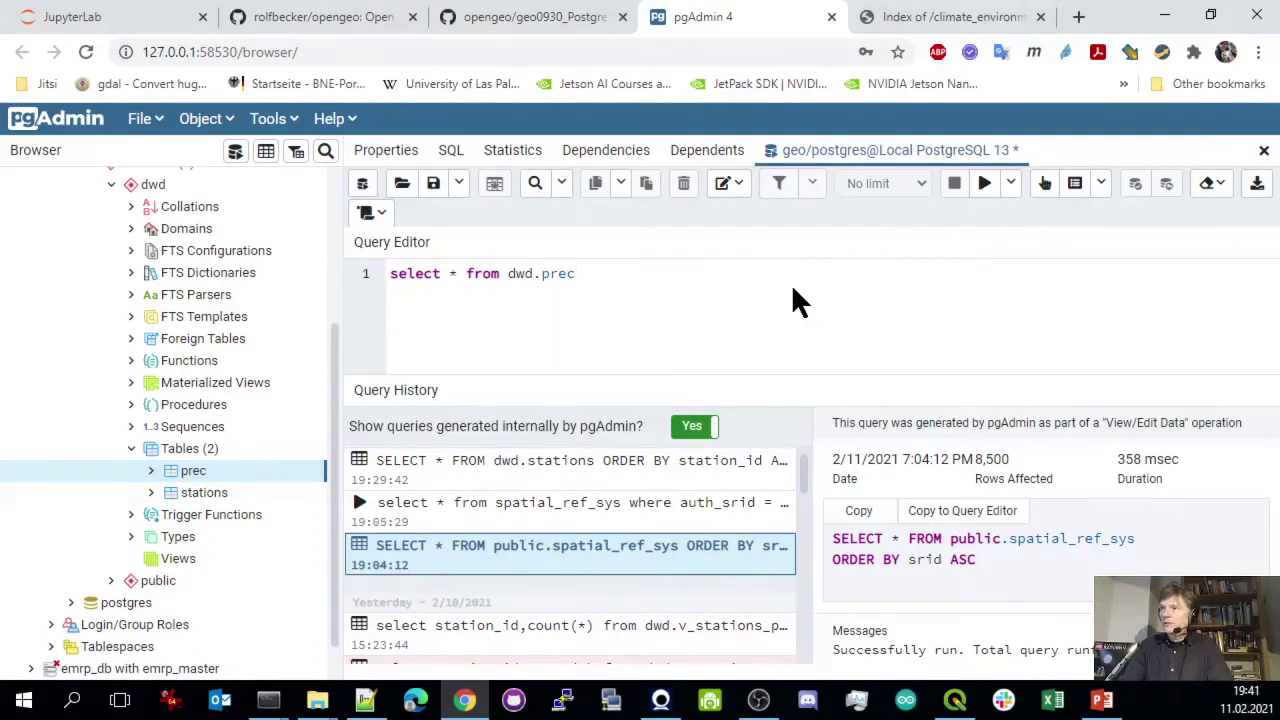
{"action": "key", "text": "F5"}
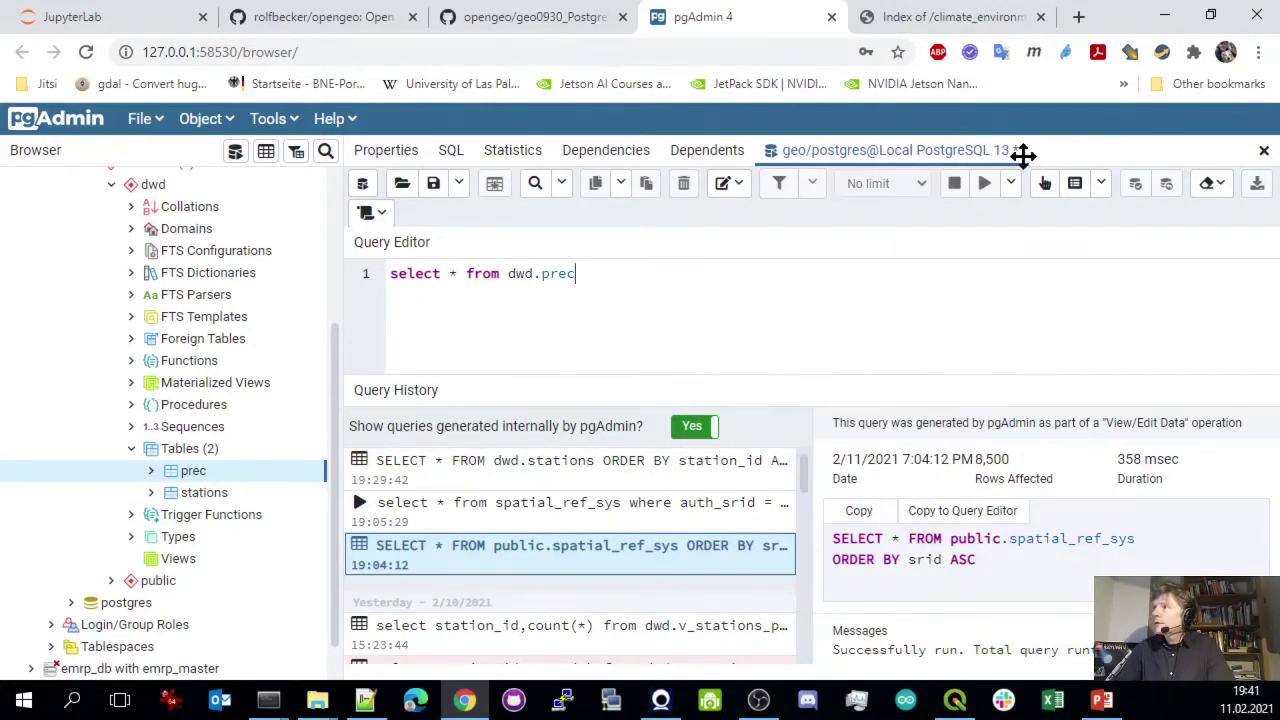
Close the Query Tool and discard the unsaved query text
{"action": "left_click", "coordinate": [1264, 151]}
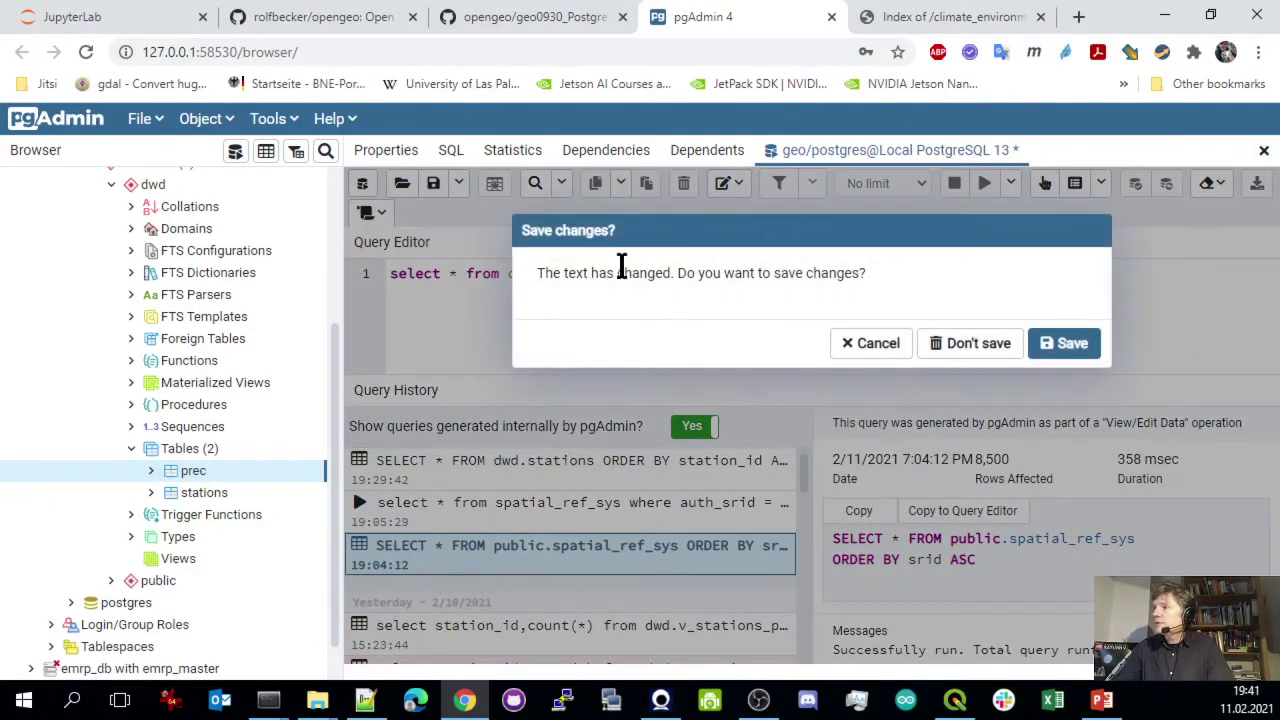
{"action": "left_click", "coordinate": [1068, 350]}
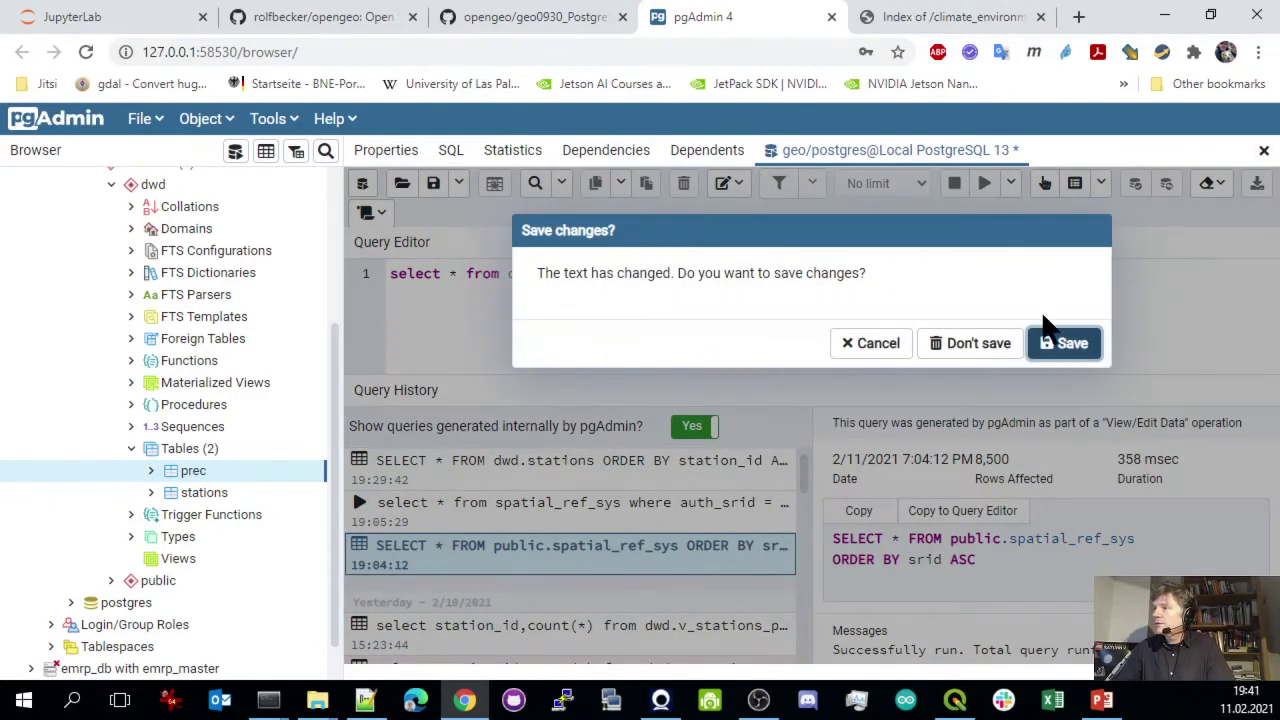
{"action": "left_click", "coordinate": [992, 348]}
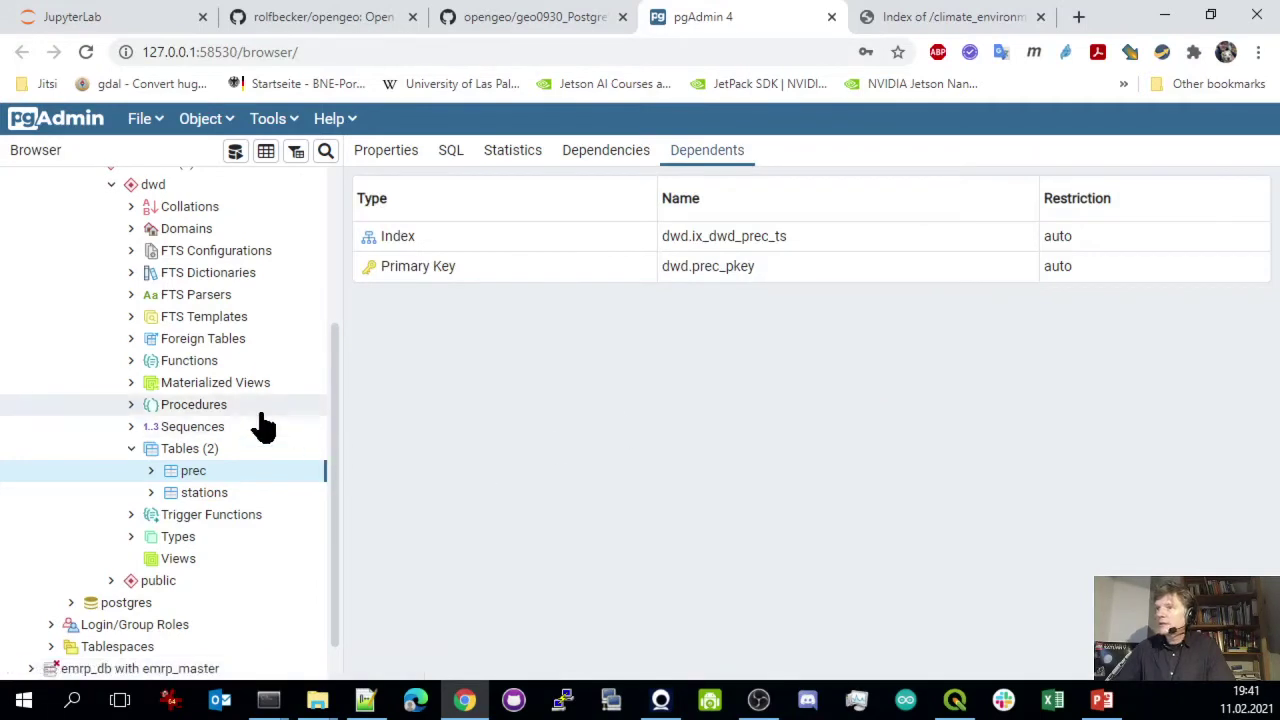
Try to open a Query Tool for the prec table and dismiss the panel loading error
{"action": "right_click", "coordinate": [183, 471]}
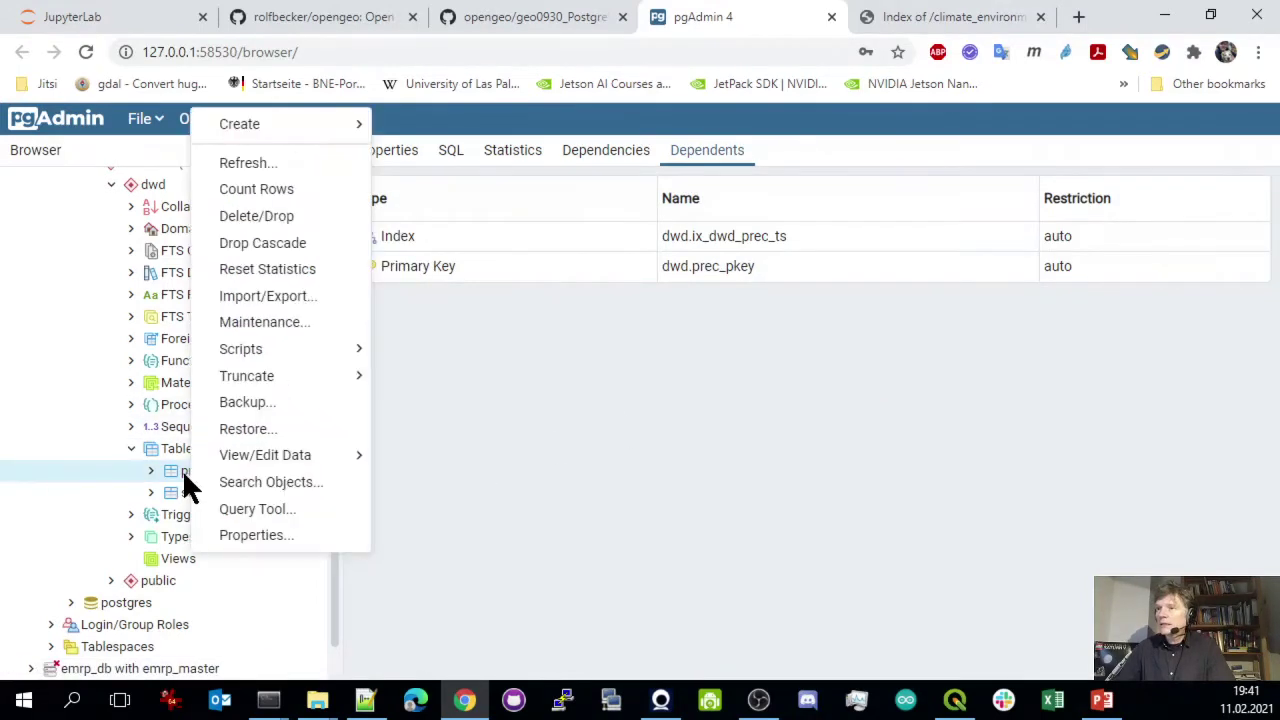
{"action": "left_click", "coordinate": [250, 512]}
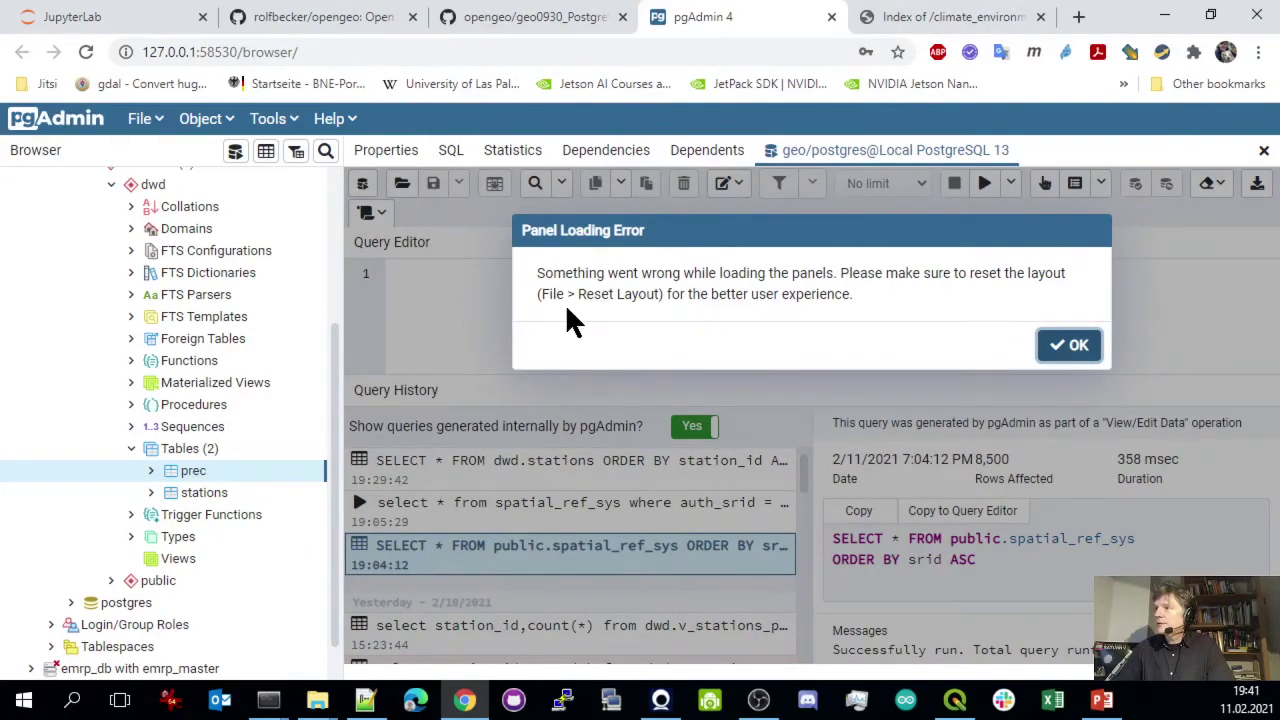
{"action": "left_click", "coordinate": [1074, 350]}
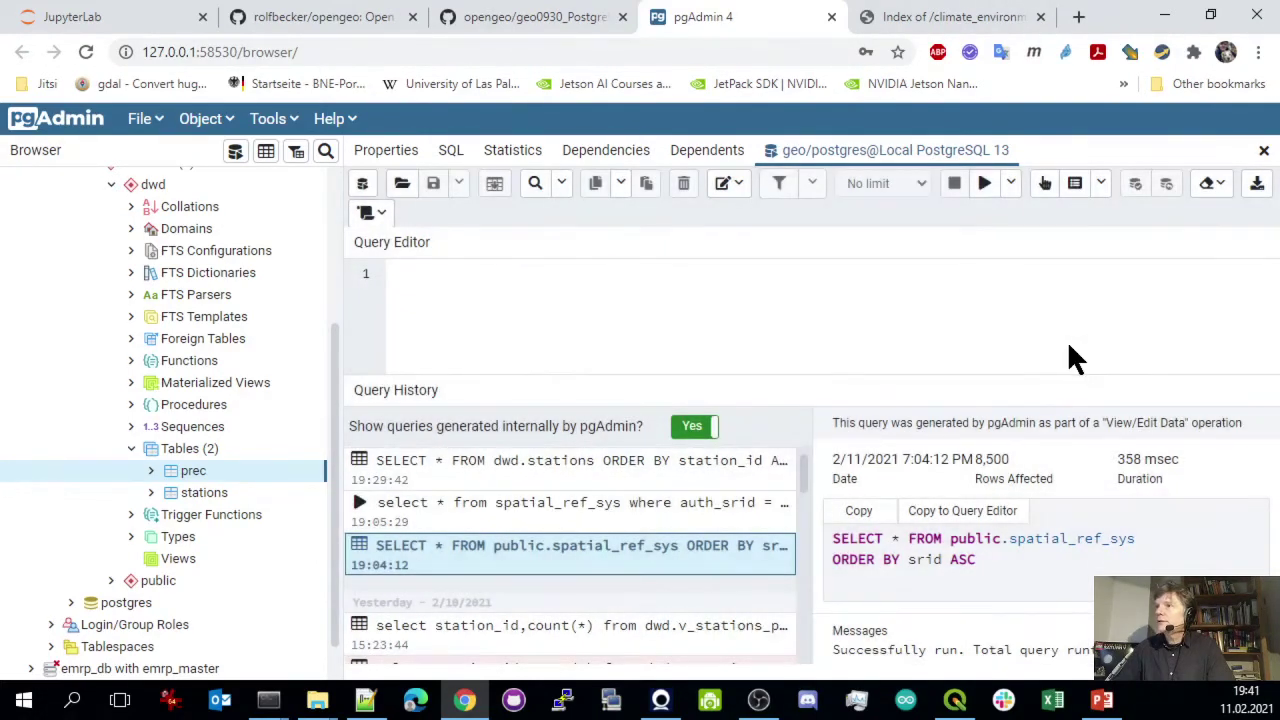
Reset the pgAdmin layout and accept reloading the site
{"action": "left_click", "coordinate": [140, 118]}
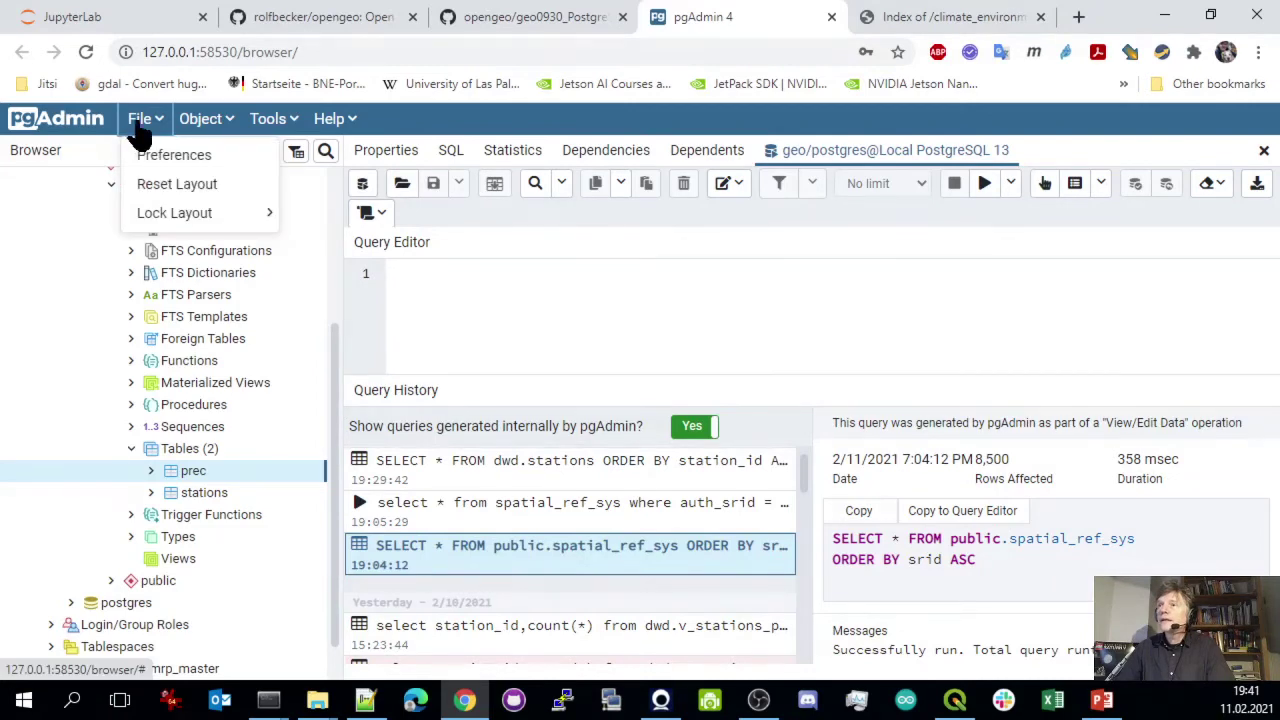
{"action": "left_click", "coordinate": [175, 180]}
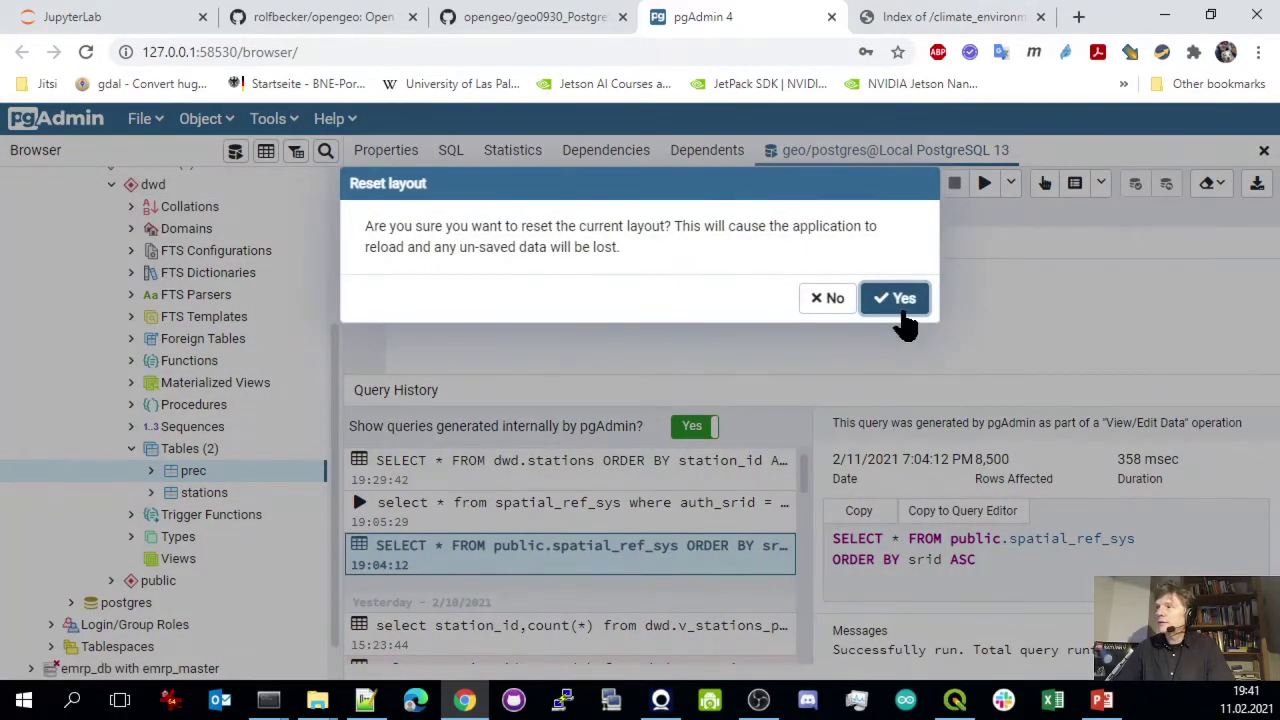
{"action": "left_click", "coordinate": [904, 300]}
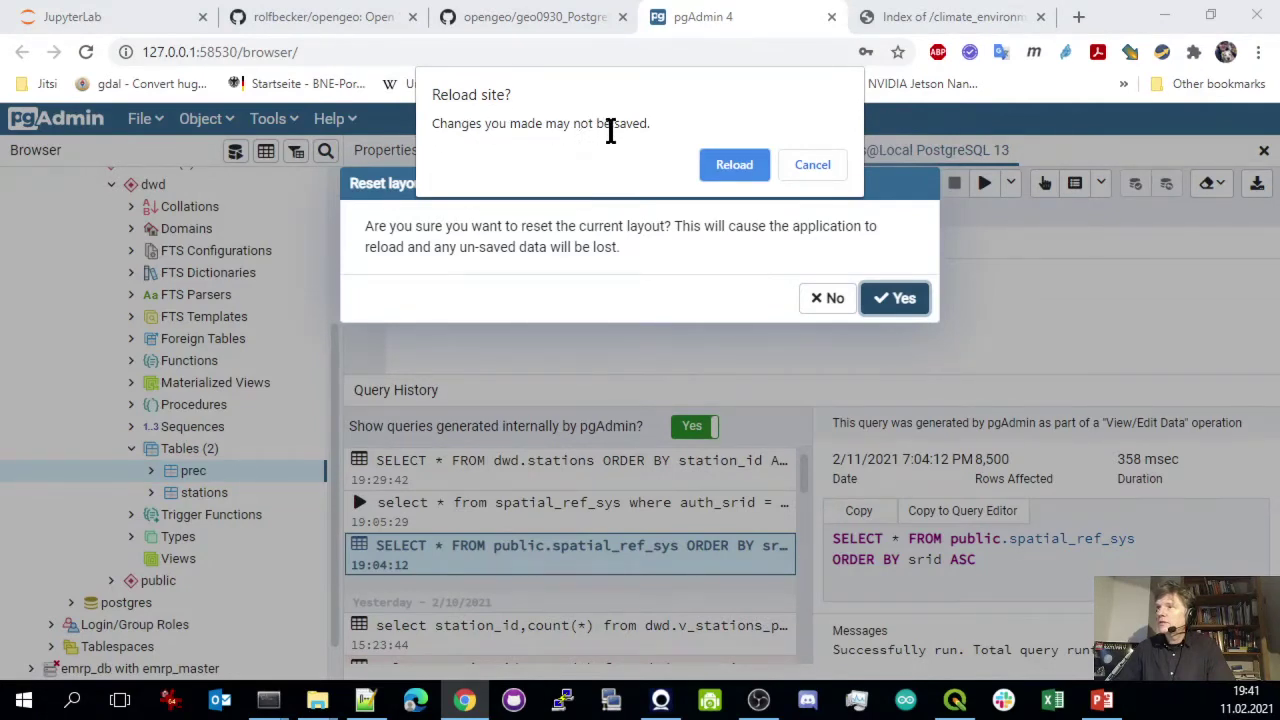
{"action": "left_click", "coordinate": [735, 178]}
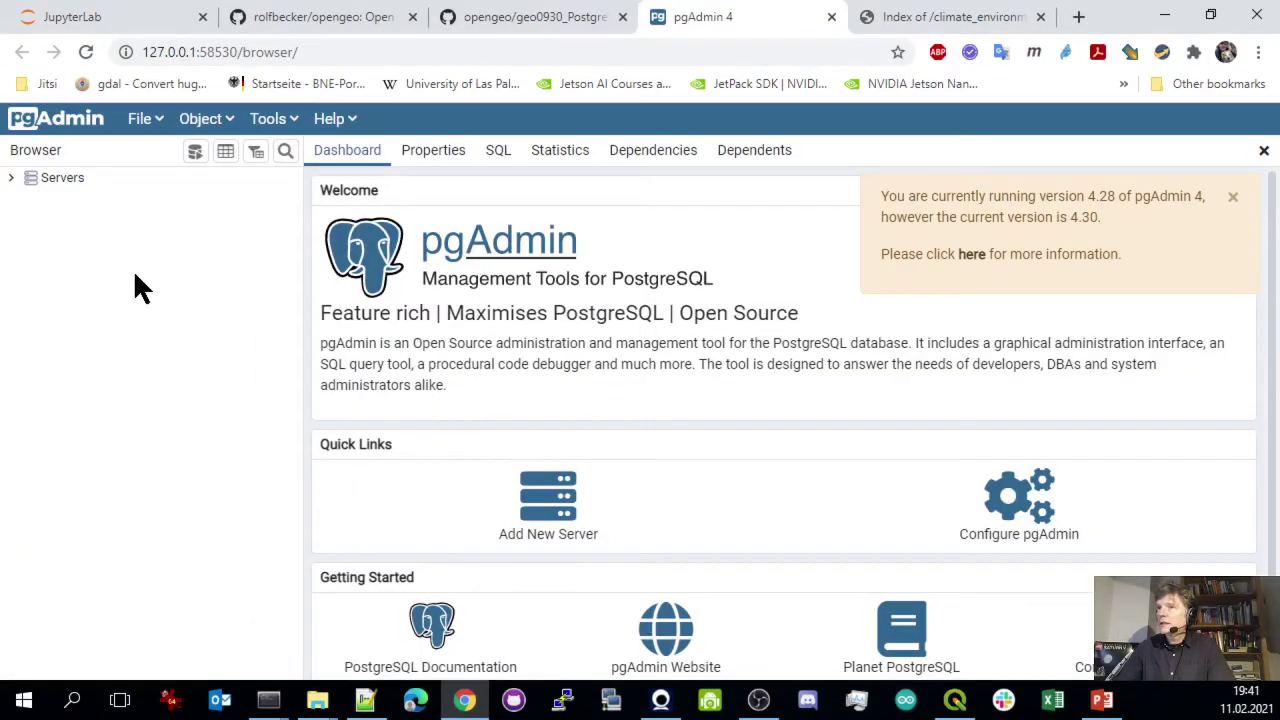
Expand the Local PostgreSQL 13 server and open a Query Tool for the prec table in the dwd schema
{"action": "left_click", "coordinate": [11, 177]}
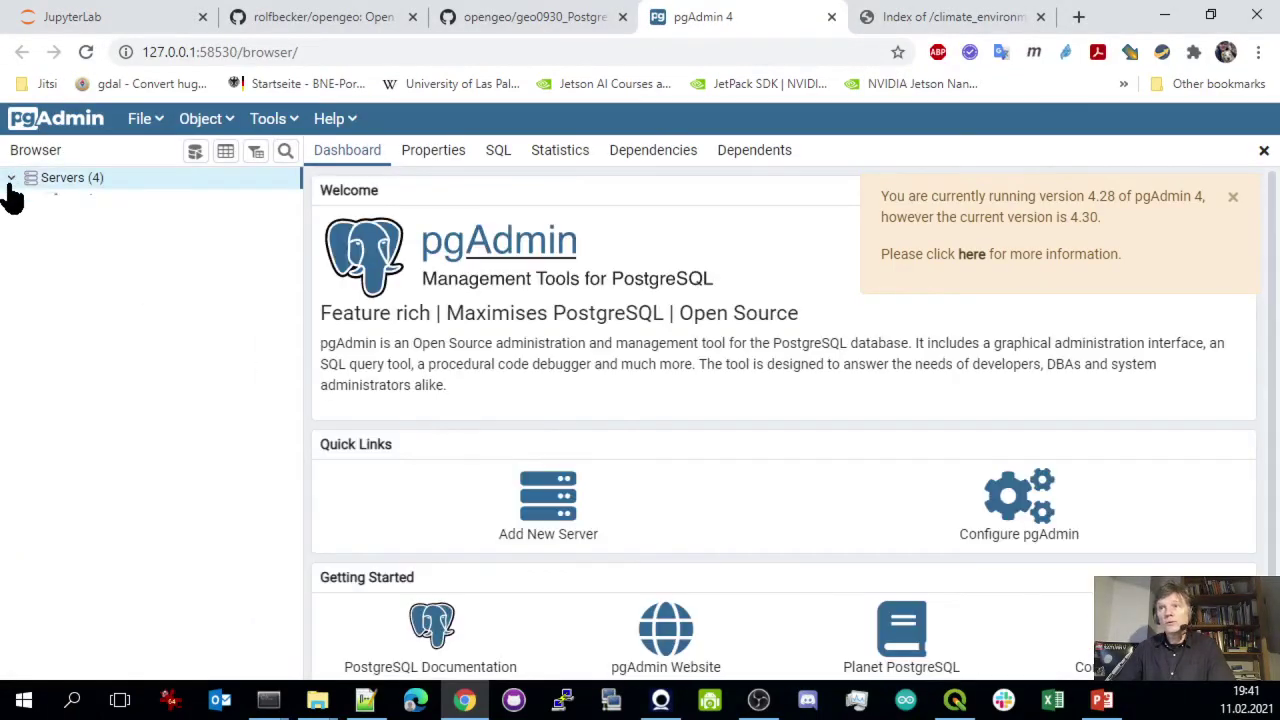
{"action": "left_click", "coordinate": [31, 199]}
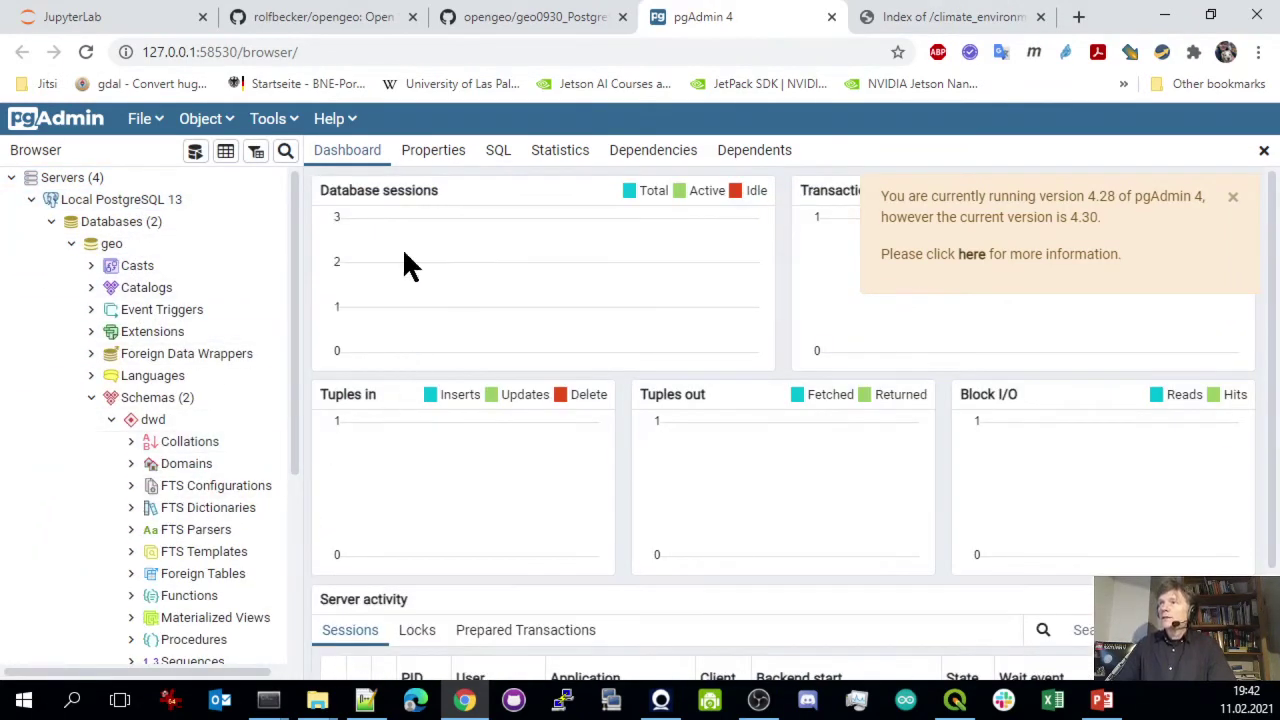
{"action": "scroll", "coordinate": [237, 400], "scroll_direction": "down", "scroll_amount": 3}
{"action": "left_click", "coordinate": [196, 510]}
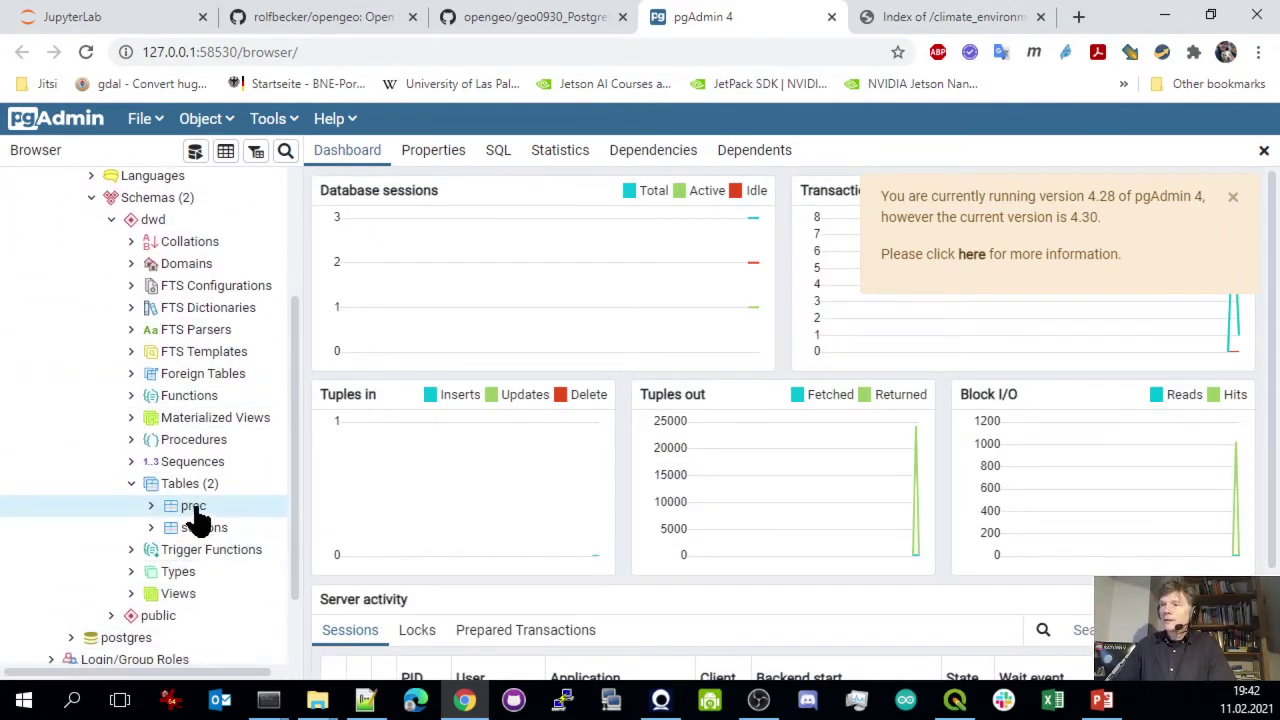
{"action": "right_click", "coordinate": [193, 512]}
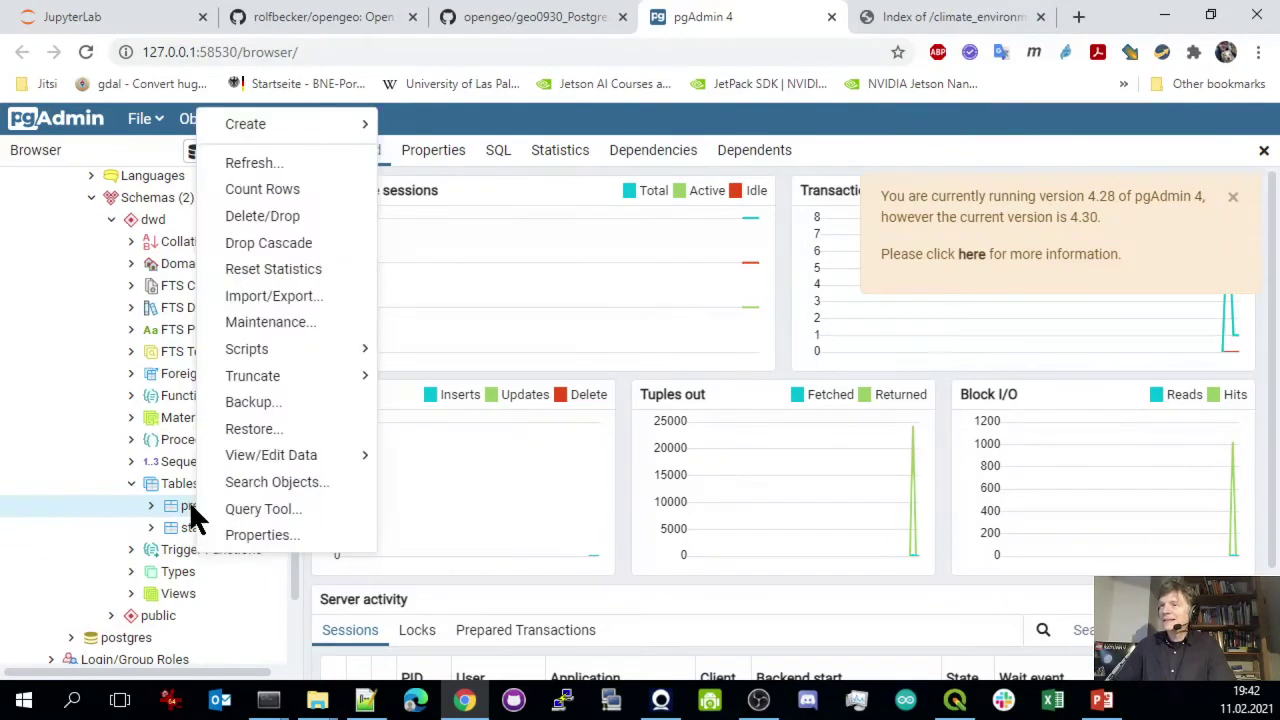
{"action": "left_click", "coordinate": [262, 509]}
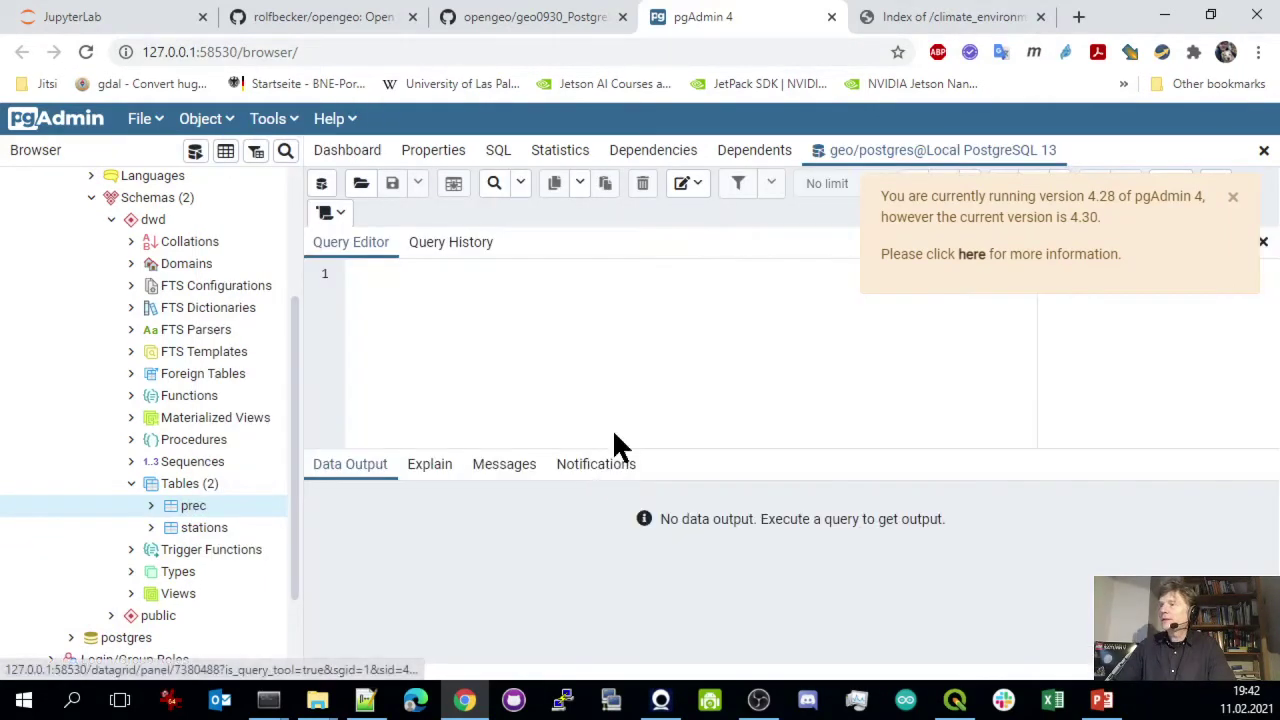
Write and run the query "select * from dwd.prec"
{"action": "type", "text": "seelcz"}
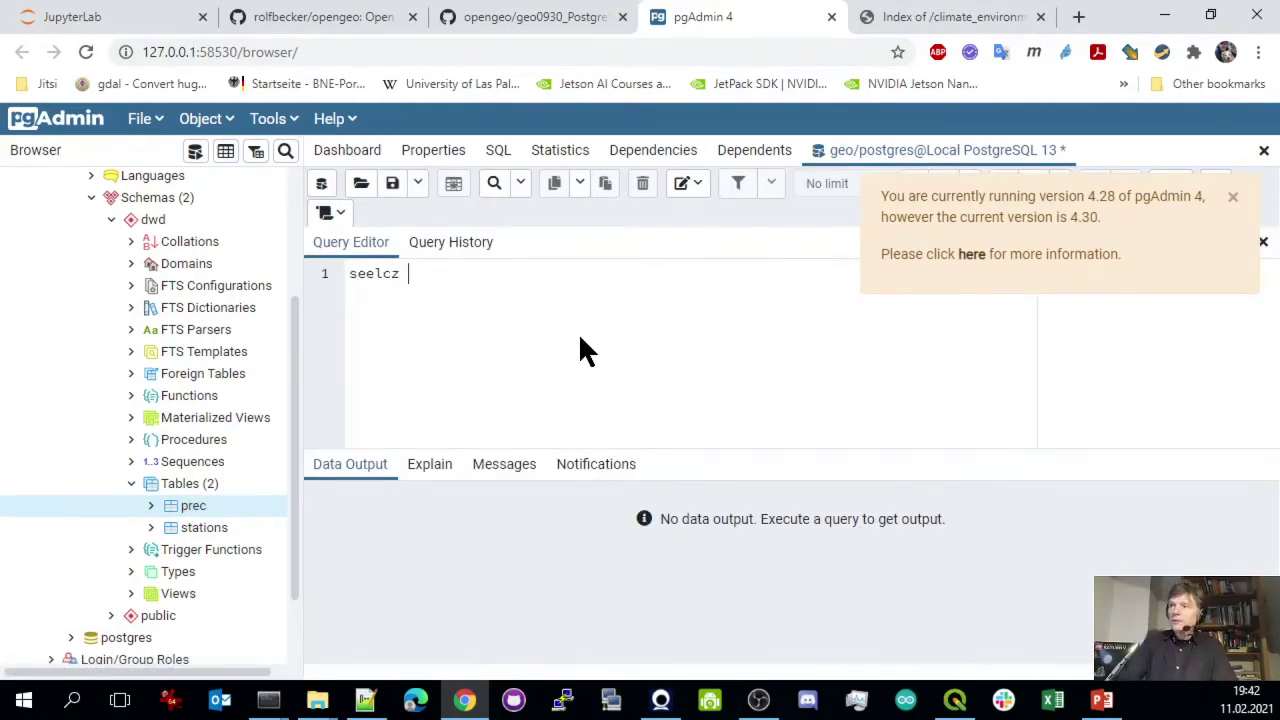
{"action": "key", "text": "BackSpace"}
{"action": "key", "text": "BackSpace"}
{"action": "key", "text": "BackSpace"}
{"action": "type", "text": "lect "}
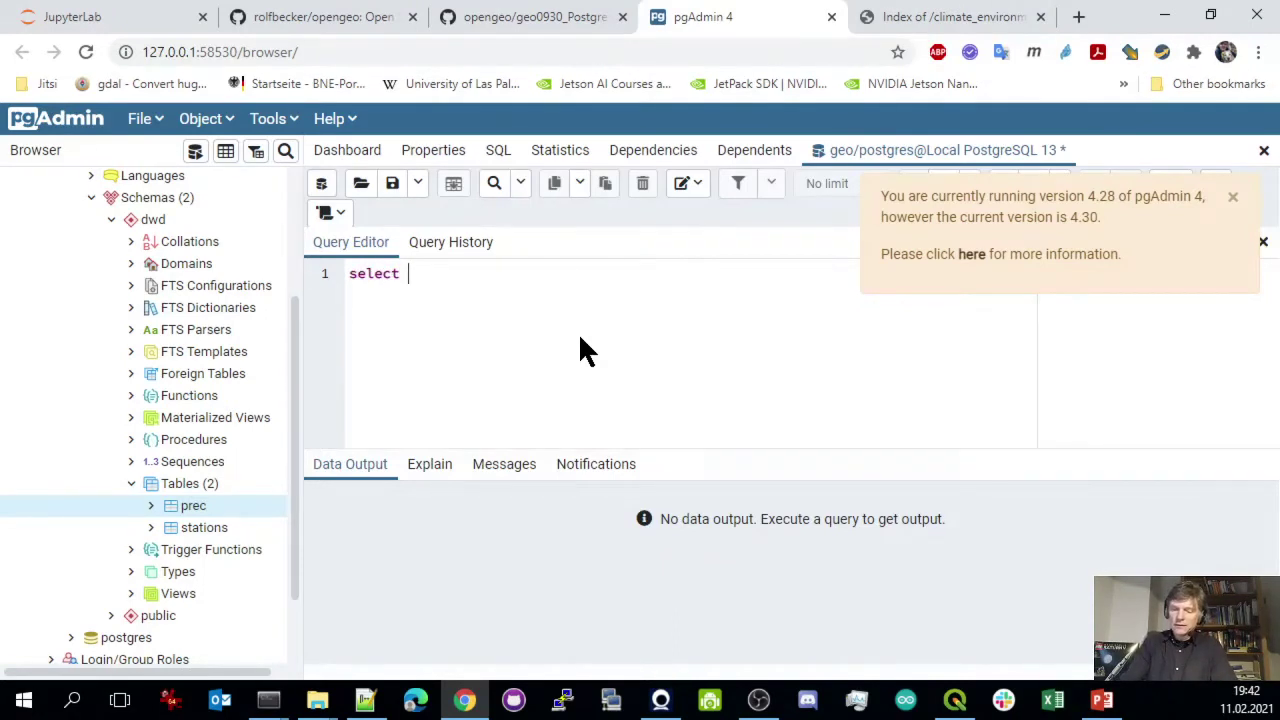
{"action": "type", "text": "* fro"}
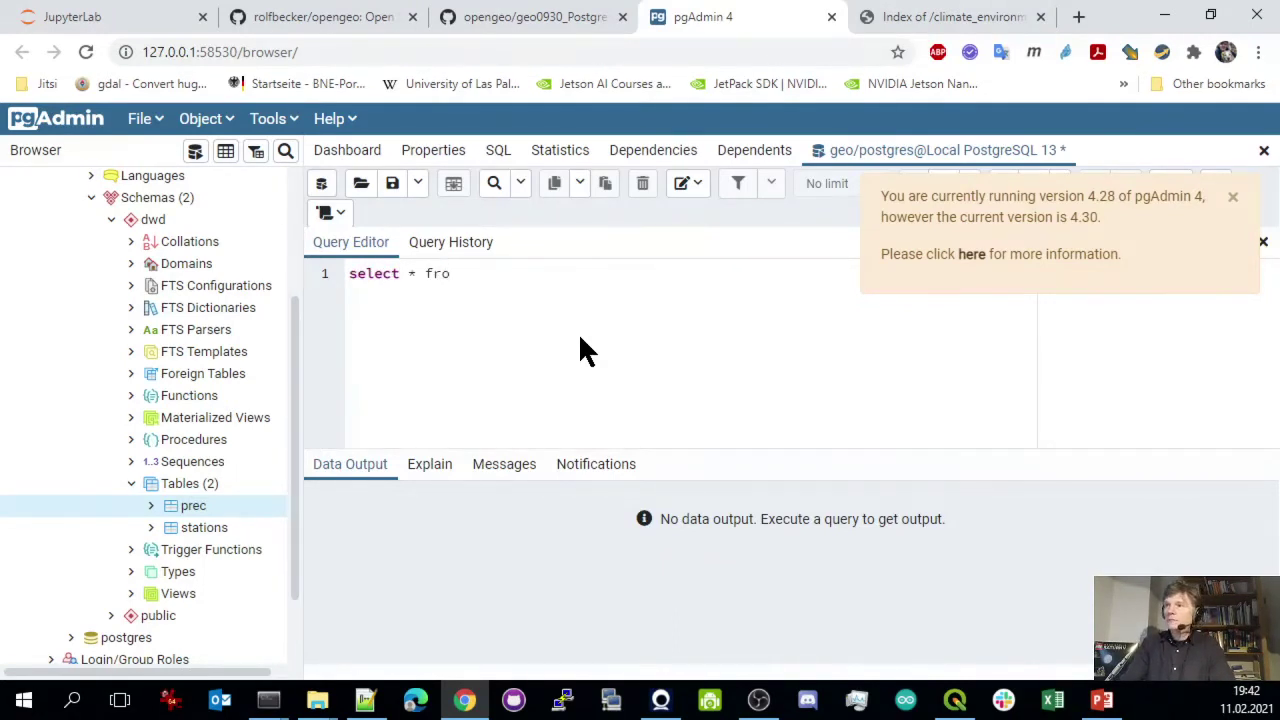
{"action": "type", "text": "m dwd"}
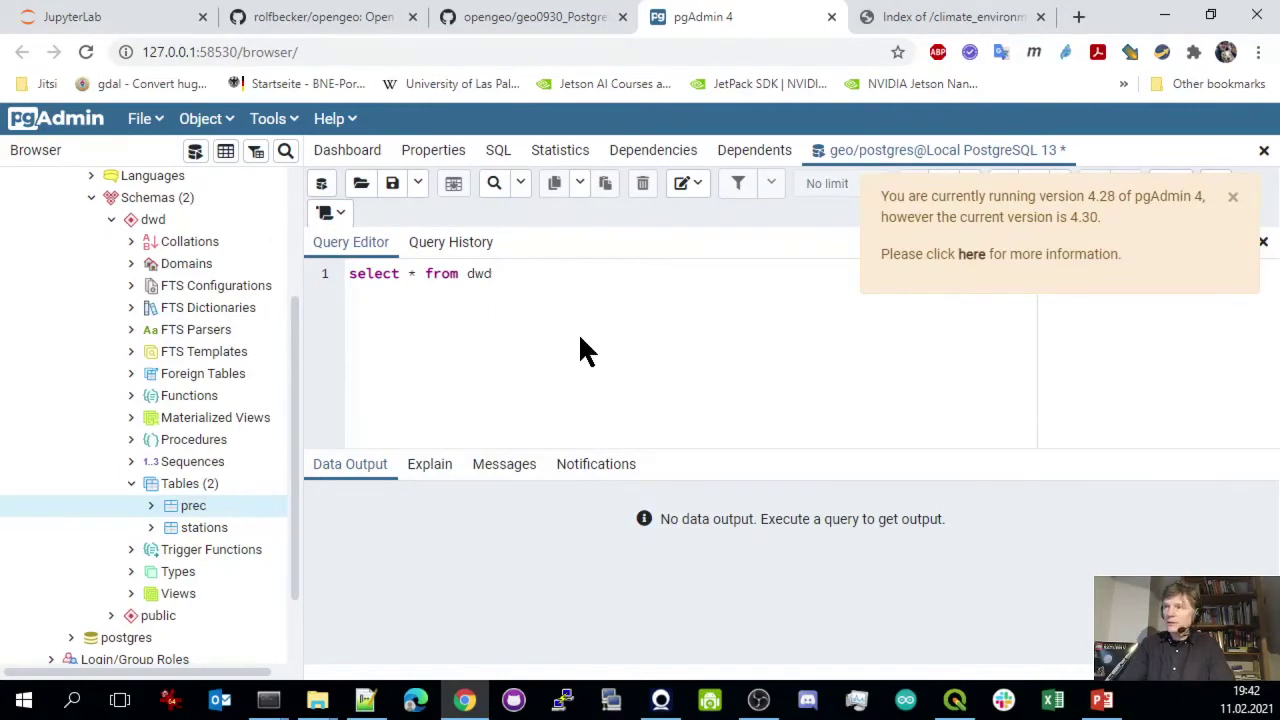
{"action": "type", "text": ".prec"}
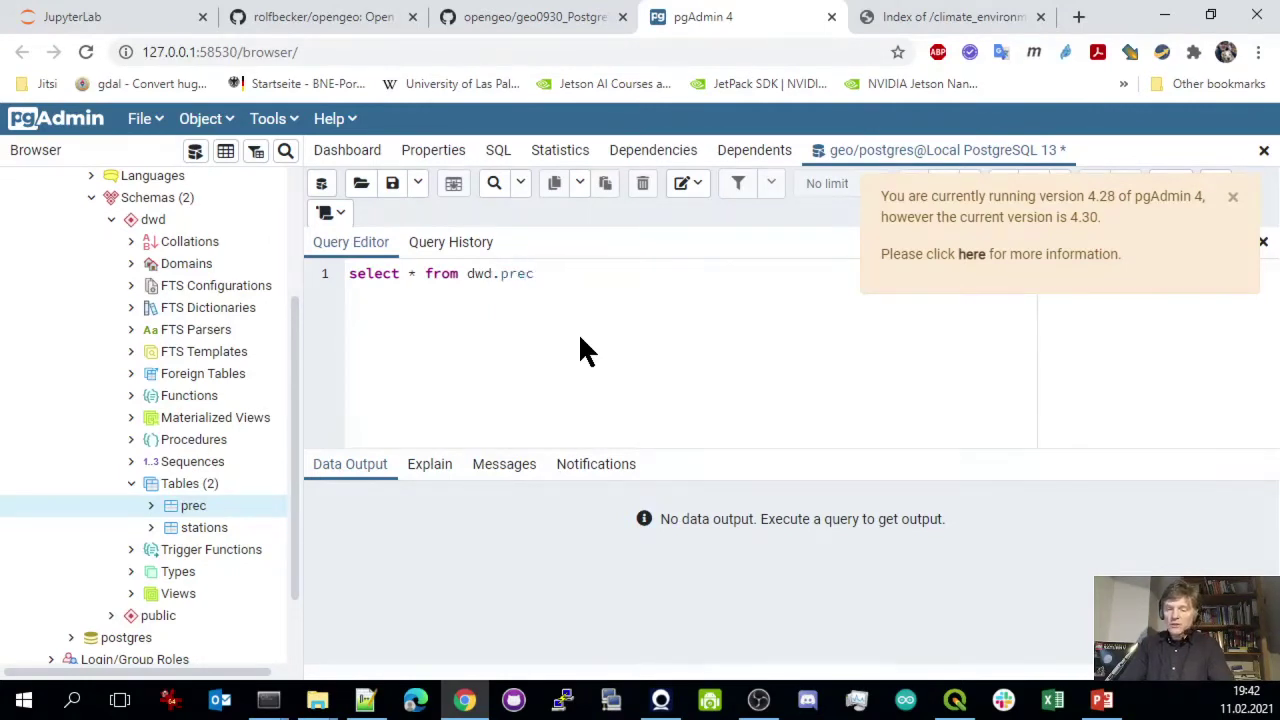
{"action": "key", "text": "F5"}
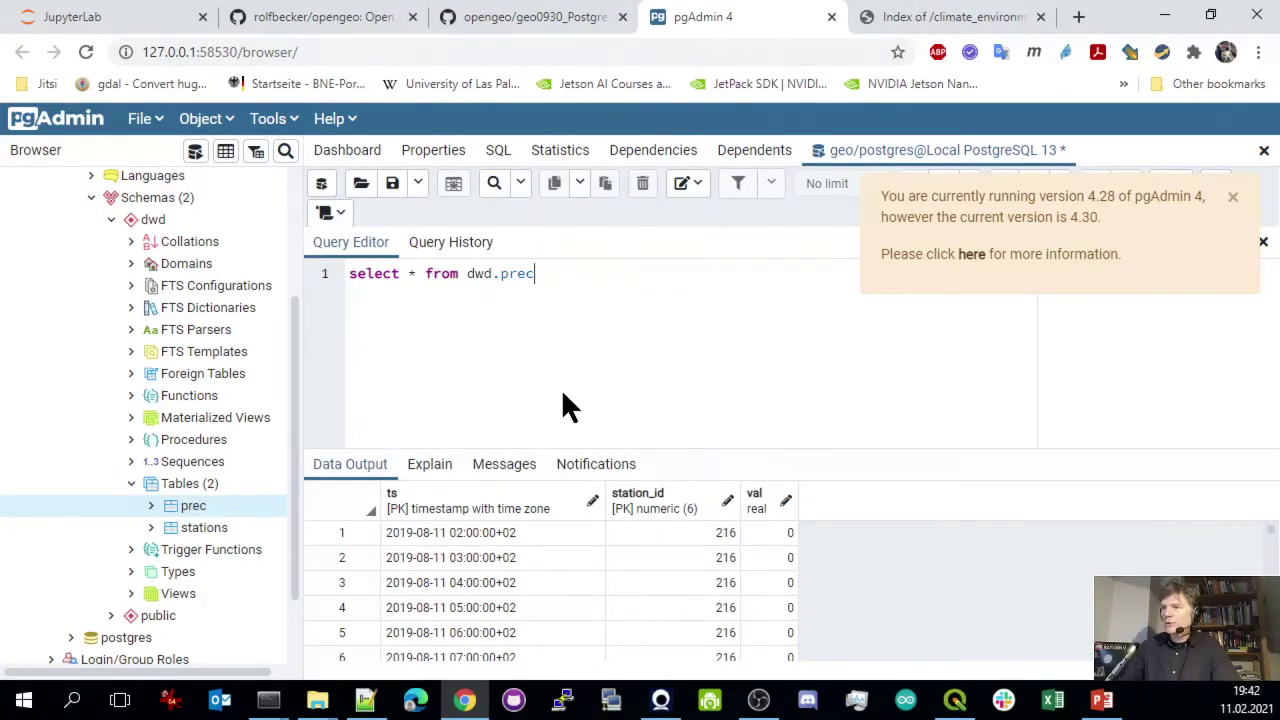
Examine the timestamps, station IDs and values in the returned prec rows, temporarily enlarging the result area
{"action": "scroll", "coordinate": [632, 535], "scroll_direction": "down", "scroll_amount": 3}
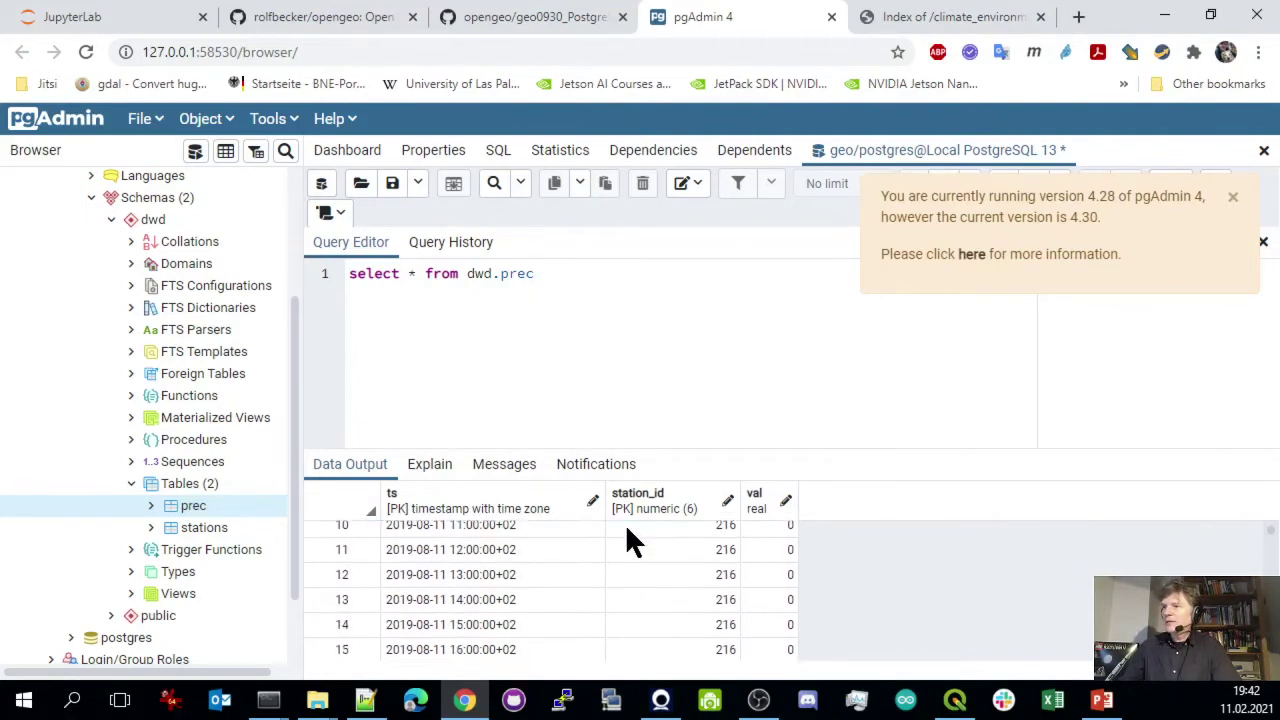
{"action": "scroll", "coordinate": [626, 537], "scroll_direction": "up", "scroll_amount": 2}
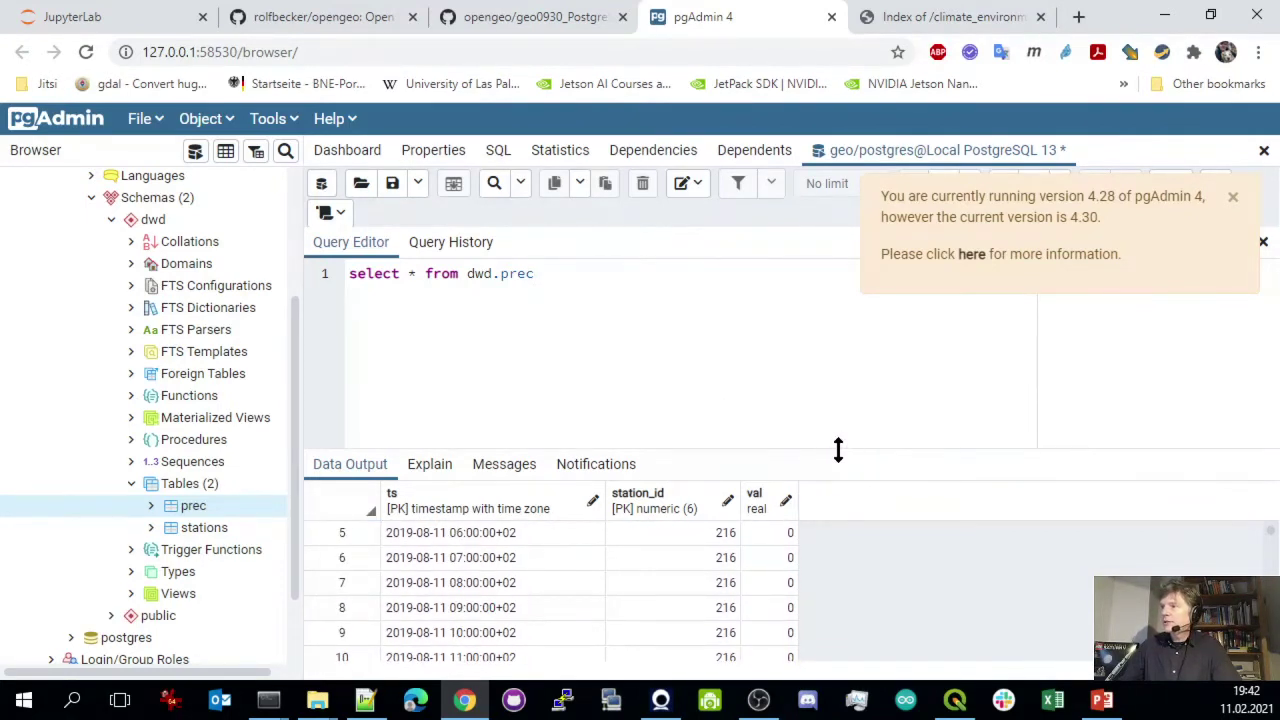
{"action": "left_click_drag", "start_coordinate": [836, 451], "coordinate": [834, 346]}
{"action": "scroll", "coordinate": [672, 525], "scroll_direction": "down", "scroll_amount": 6}
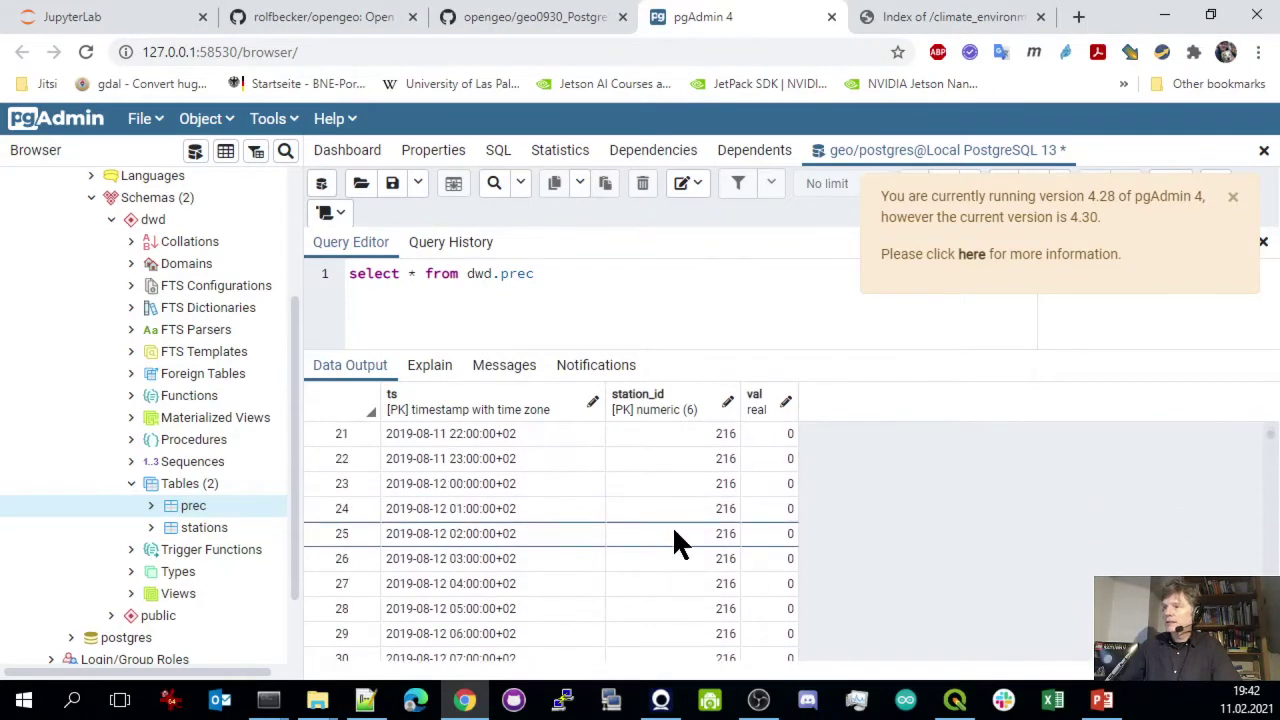
{"action": "scroll", "coordinate": [673, 640], "scroll_direction": "down", "scroll_amount": 6}
{"action": "left_click_drag", "start_coordinate": [1272, 440], "coordinate": [1272, 516]}
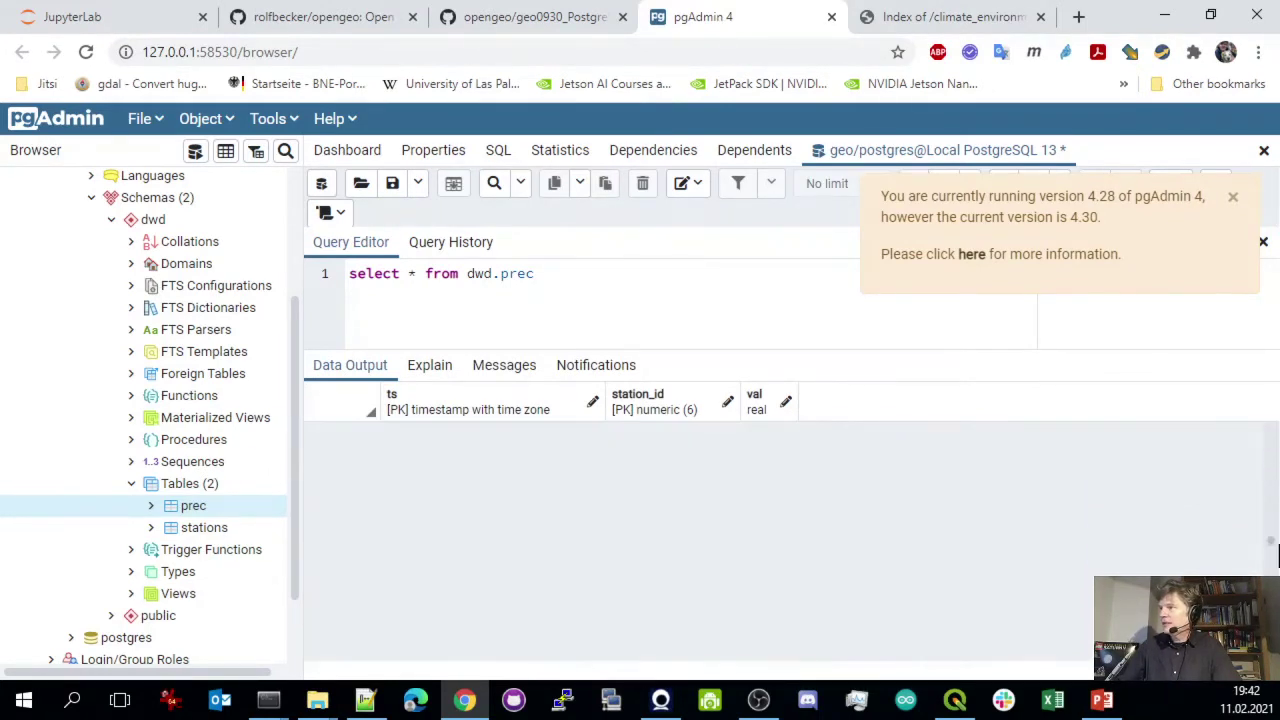
{"action": "scroll", "coordinate": [505, 578], "scroll_direction": "down", "scroll_amount": 20}
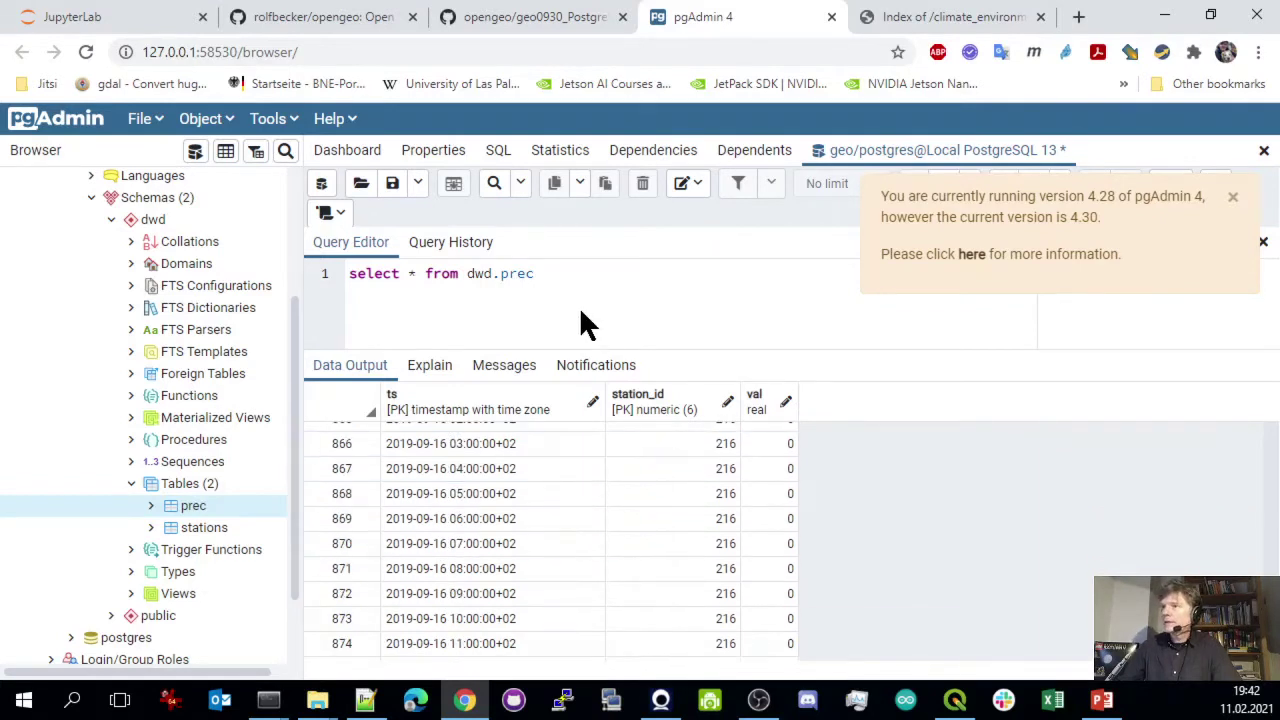
{"action": "left_click_drag", "start_coordinate": [792, 348], "coordinate": [797, 453]}
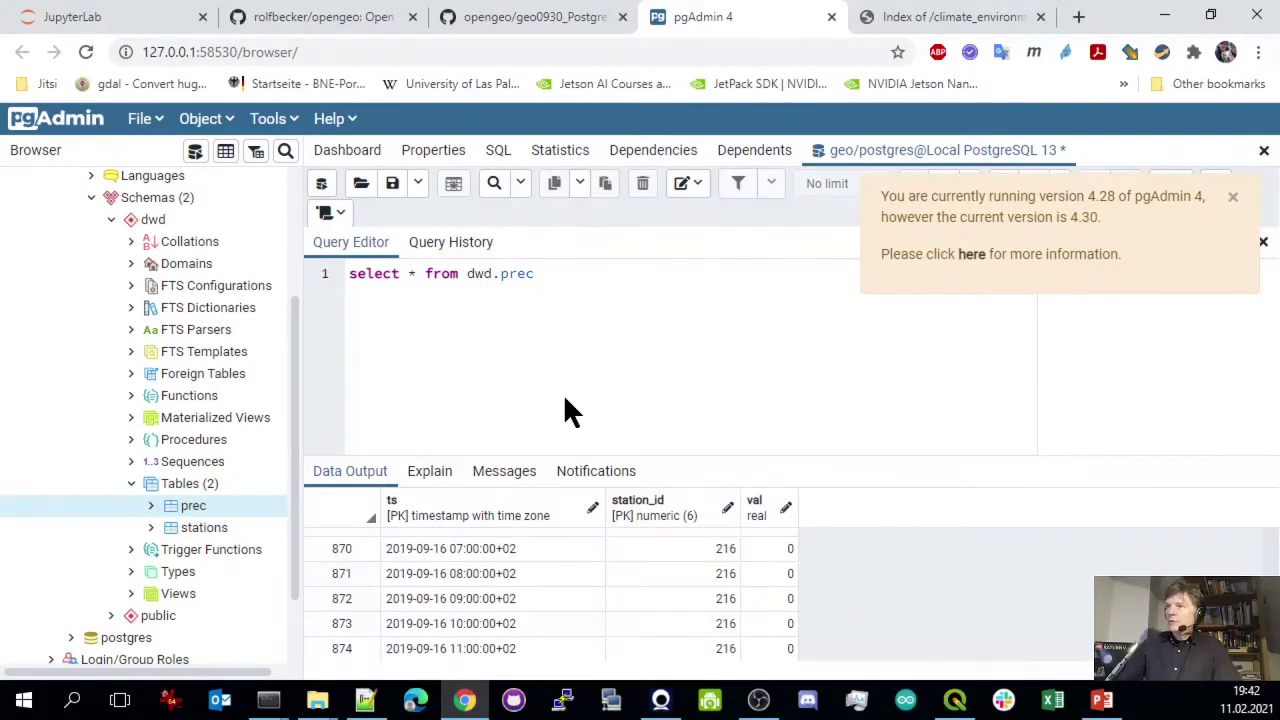
Change the query to "select count(*) from dwd.prec" and run it
{"action": "key", "text": "BackSpace"}
{"action": "type", "text": "count("}
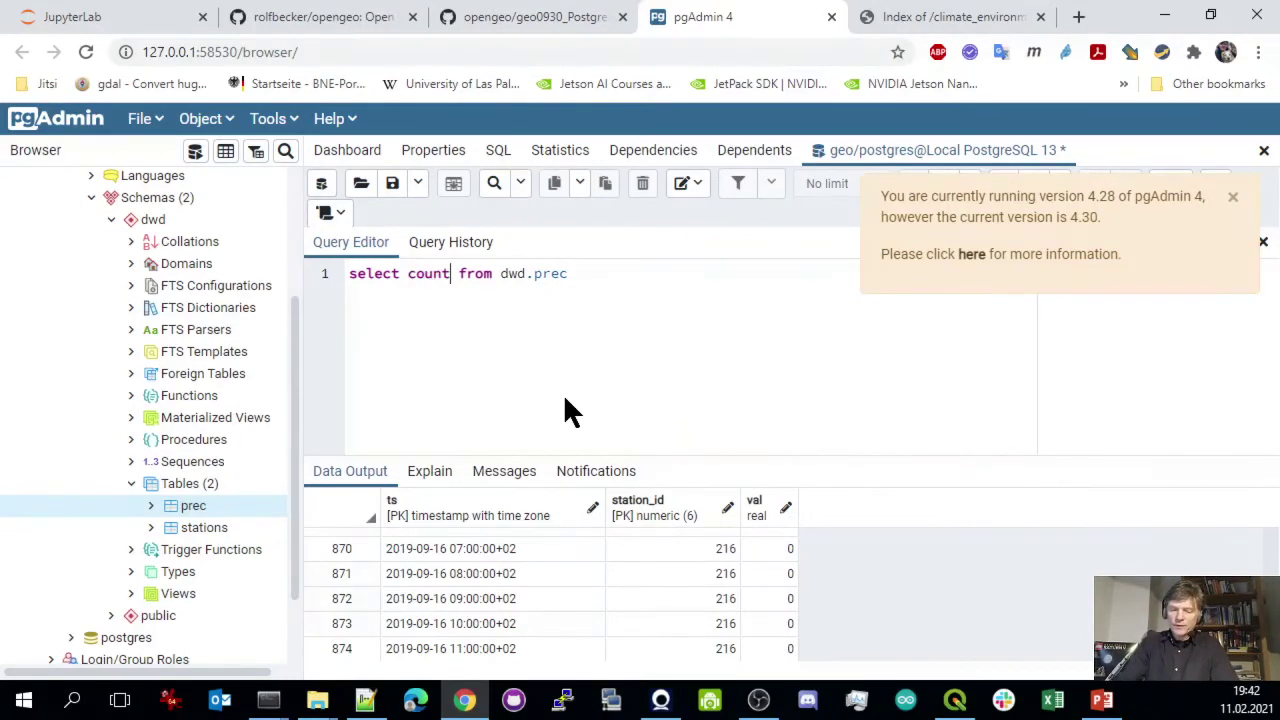
{"action": "type", "text": "*"}
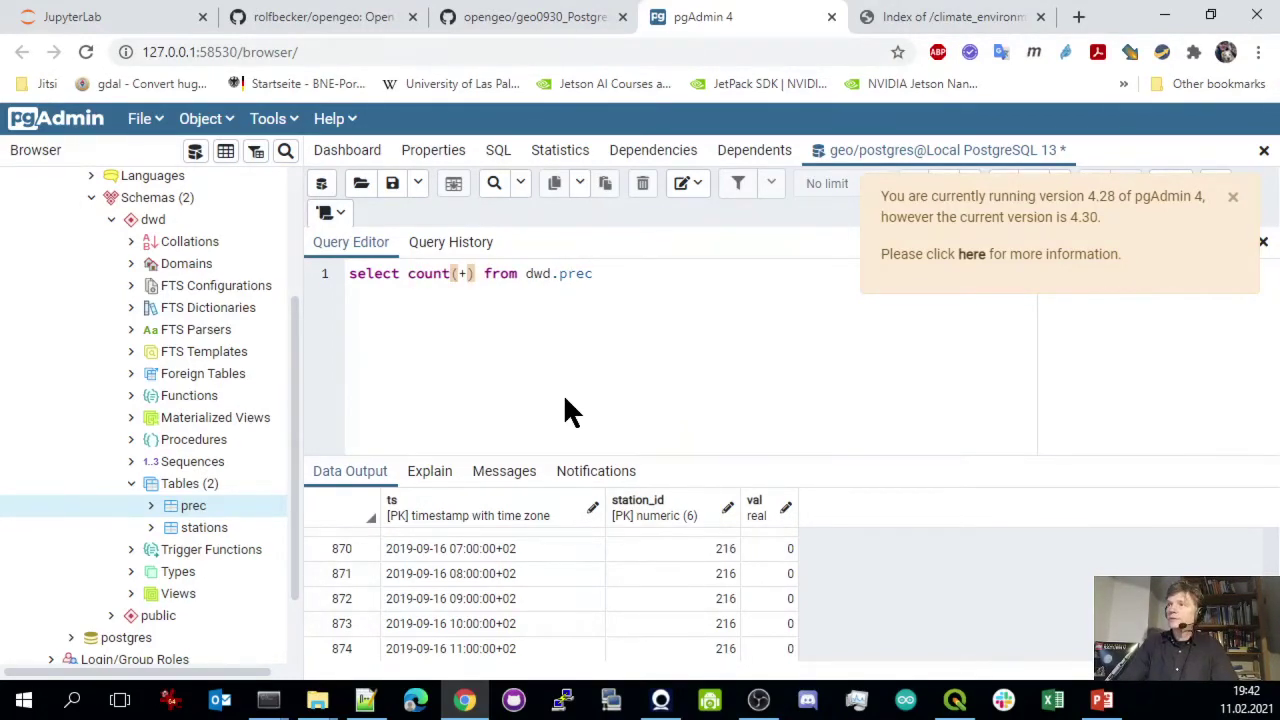
{"action": "key", "text": "BackSpace"}
{"action": "key", "text": "BackSpace"}
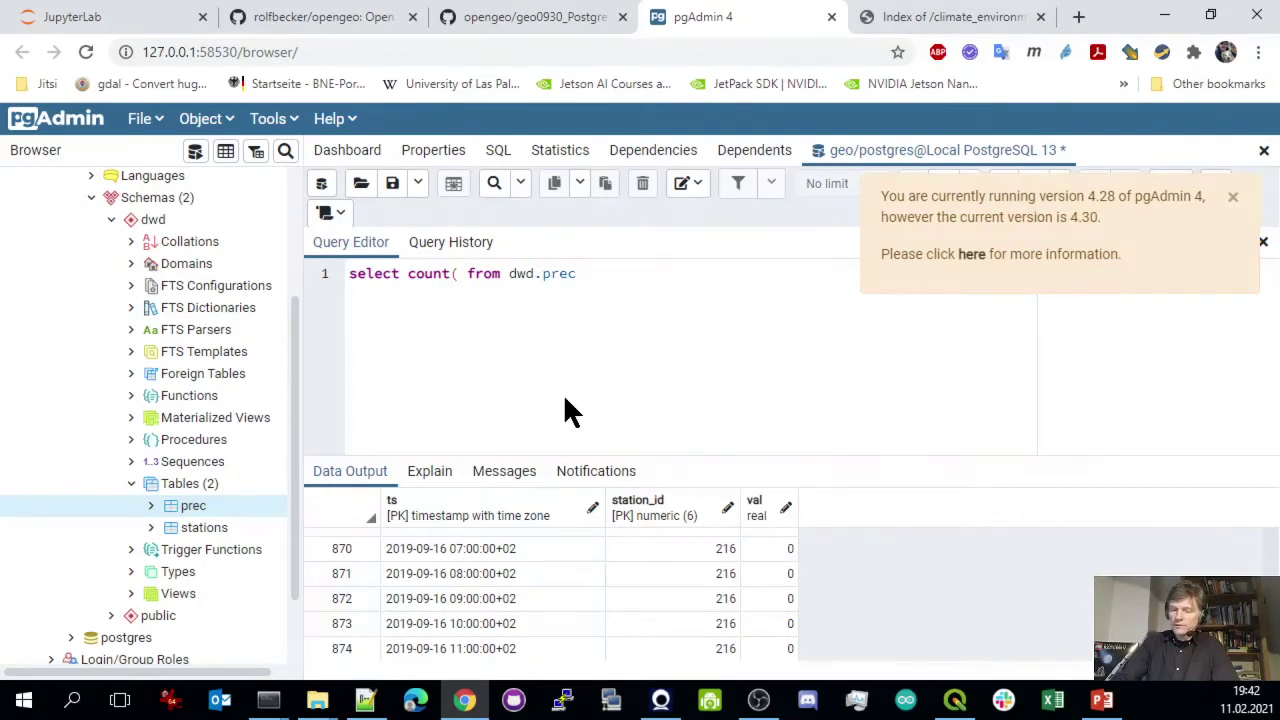
{"action": "type", "text": "*)"}
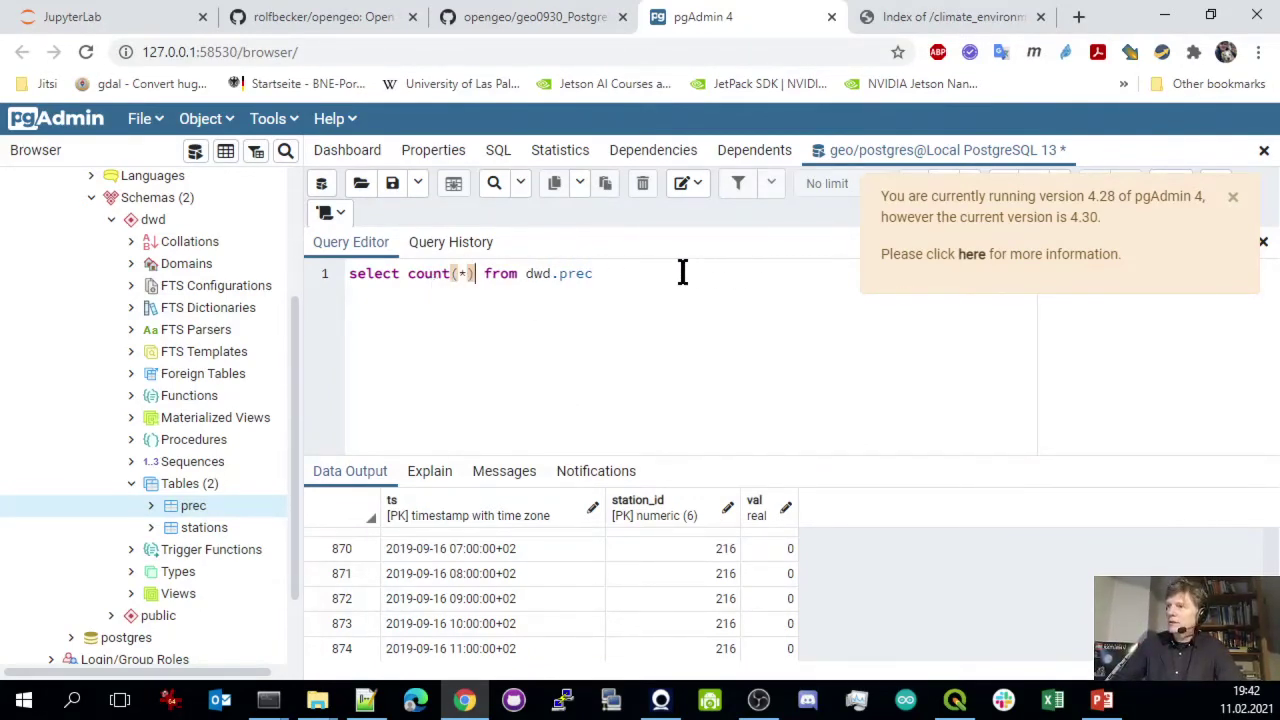
{"action": "key", "text": "F5"}
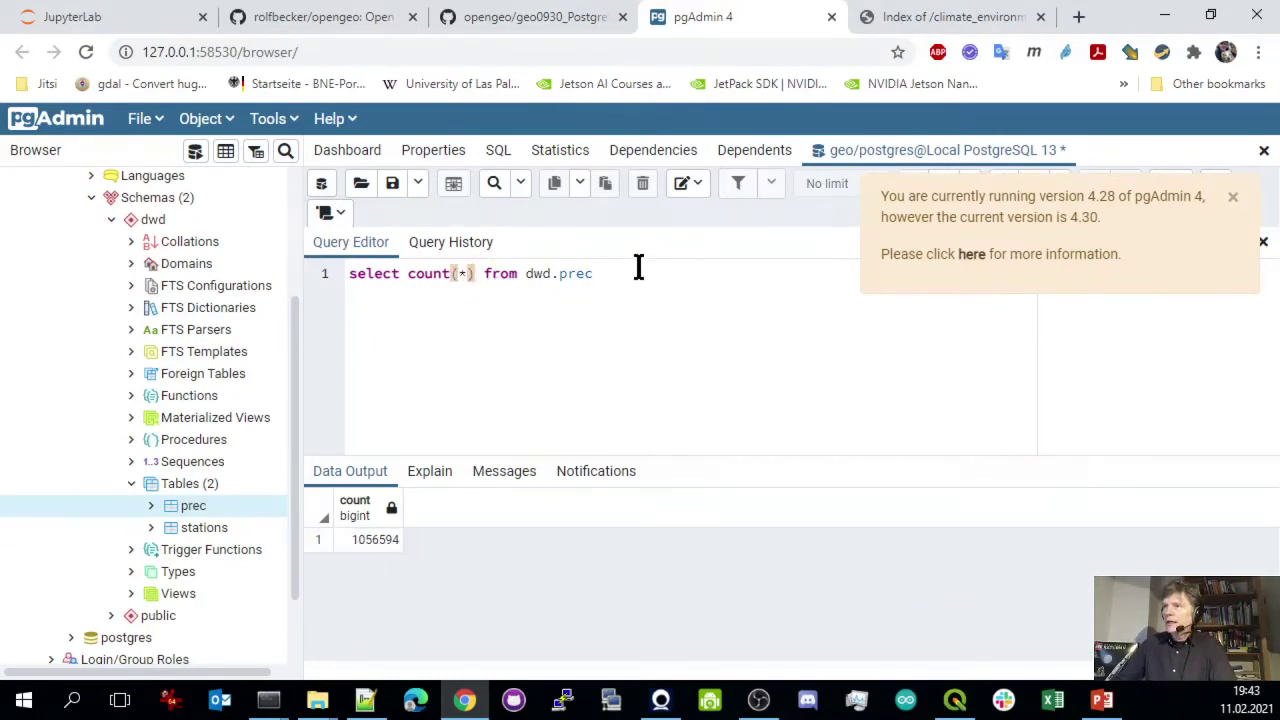
Change the query to "select station_id, count(*) from dwd.prec group by station_id", dismiss the version notice and run the query
{"action": "left_click", "coordinate": [407, 274]}
{"action": "type", "text": "station:"}
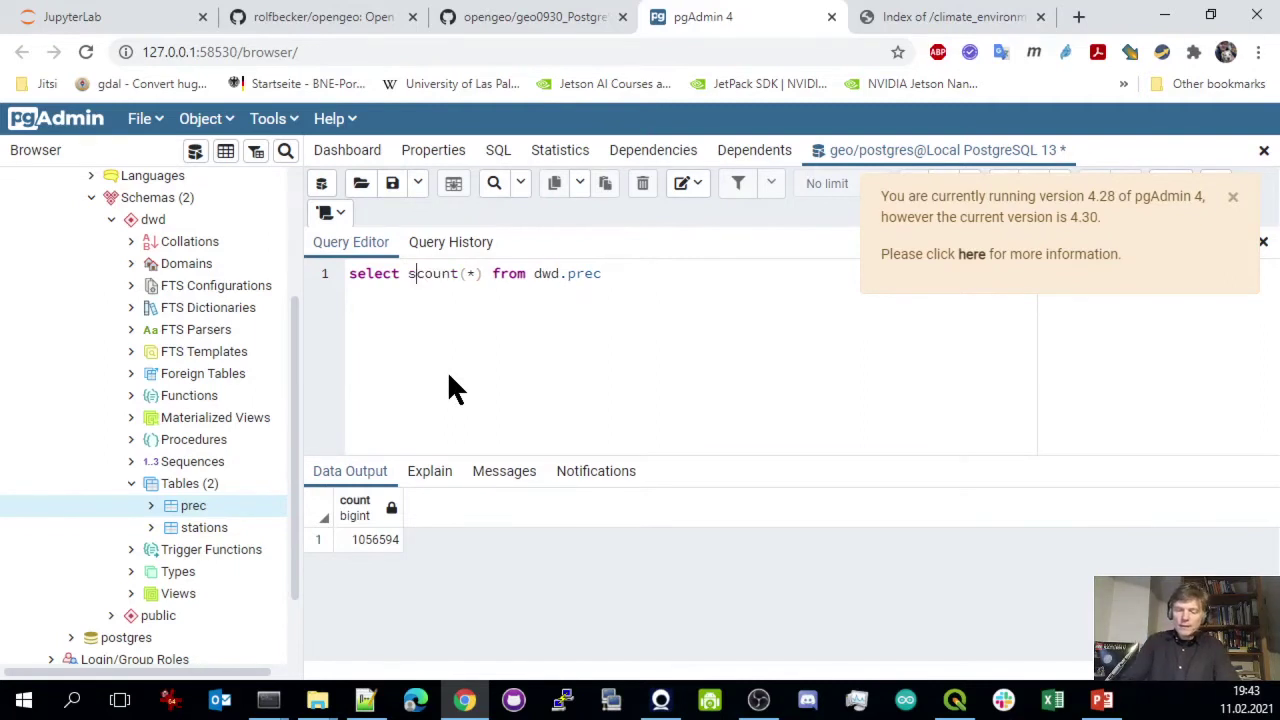
{"action": "key", "text": "BackSpace"}
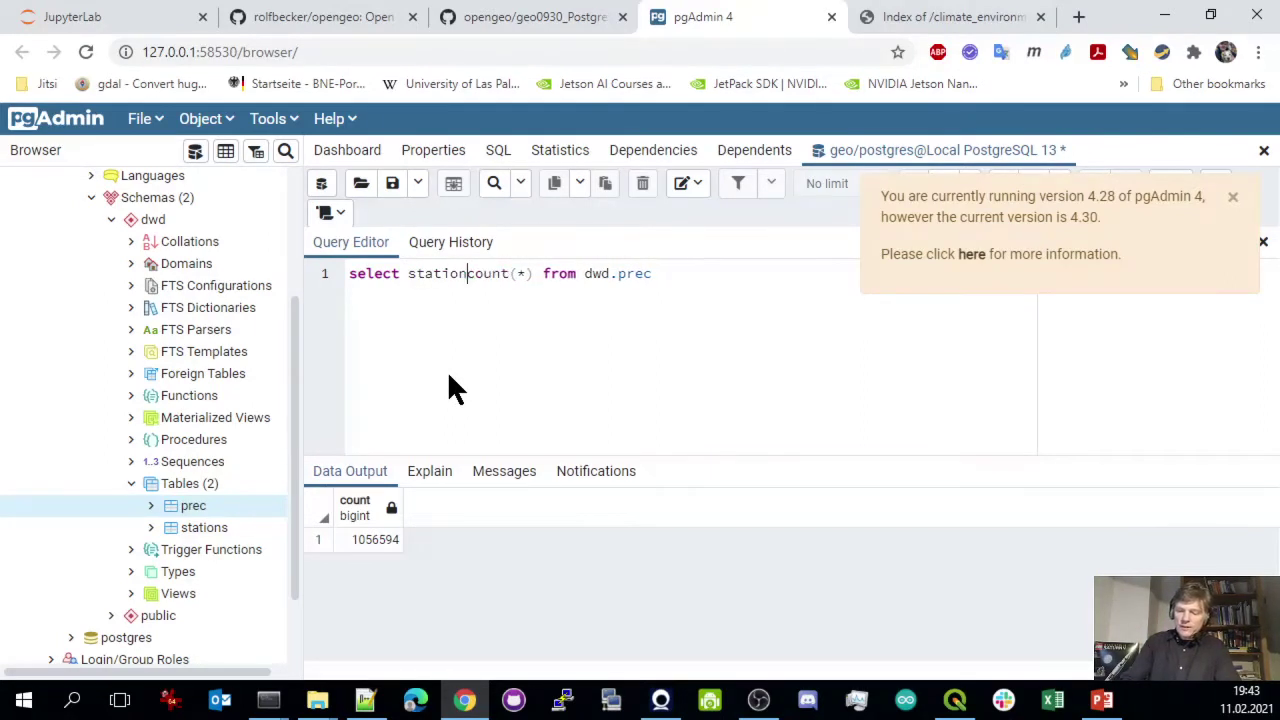
{"action": "type", "text": "_id,"}
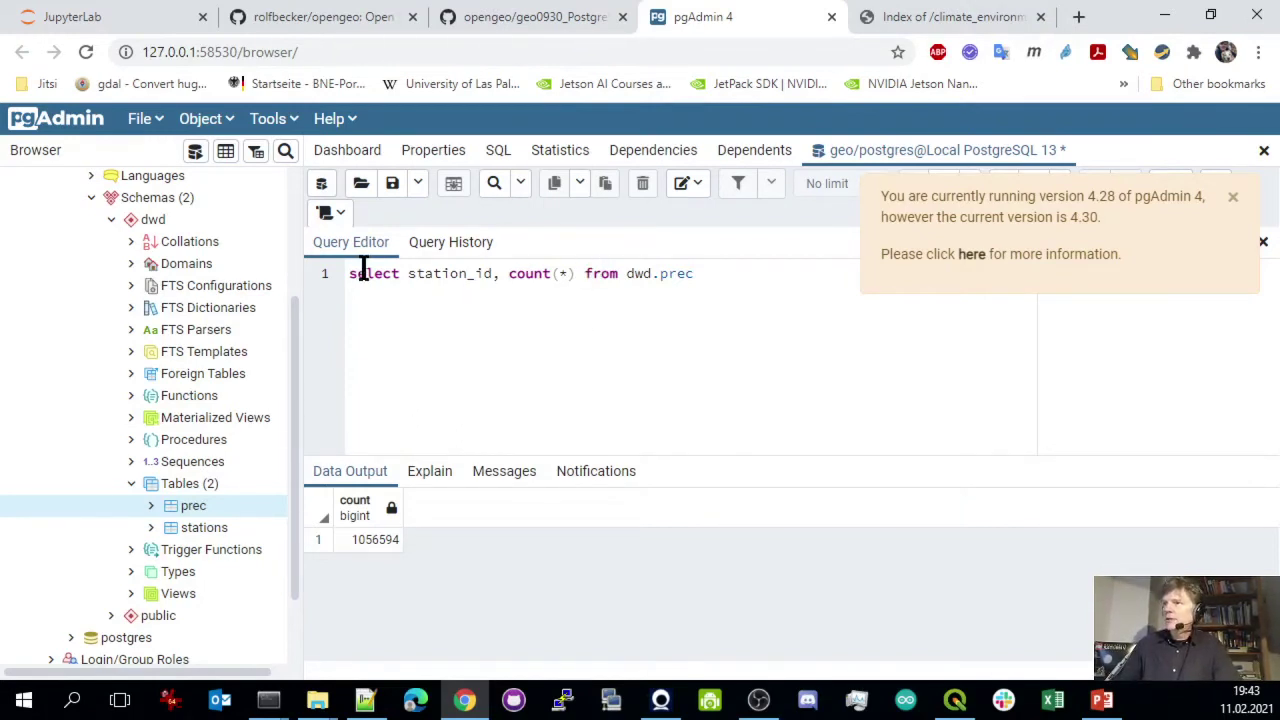
{"action": "left_click", "coordinate": [712, 273]}
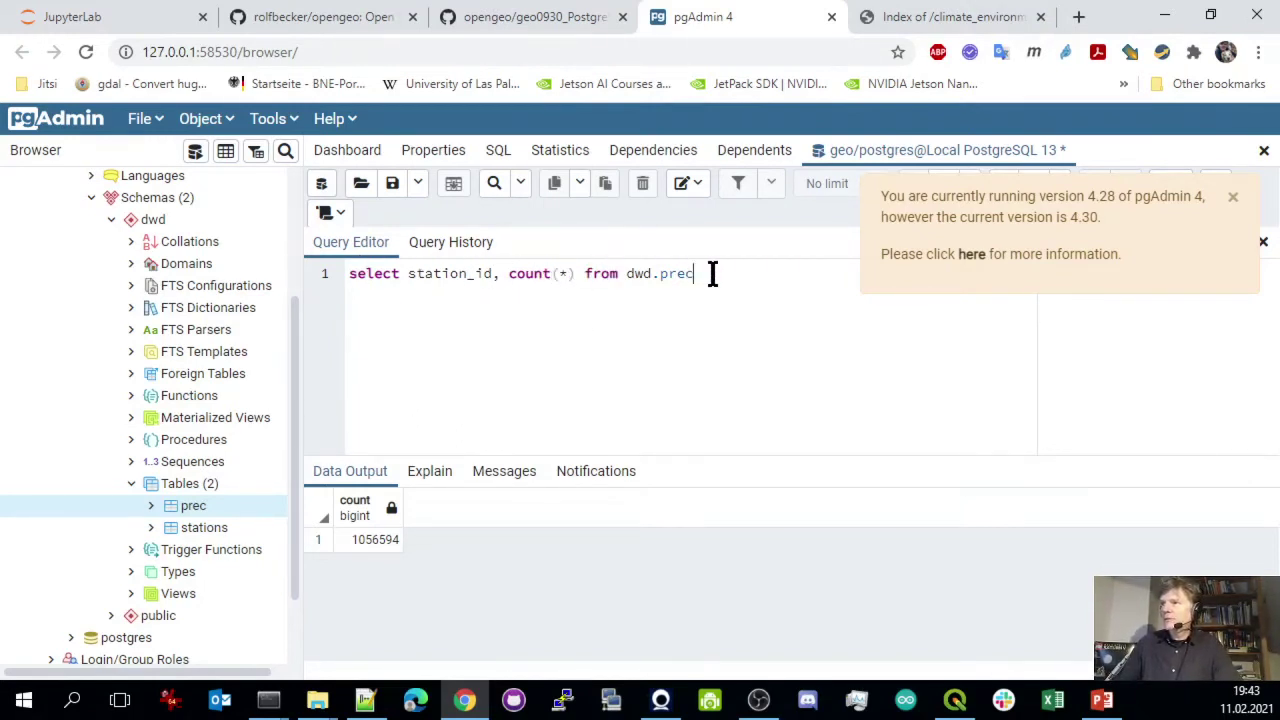
{"action": "type", "text": "gr"}
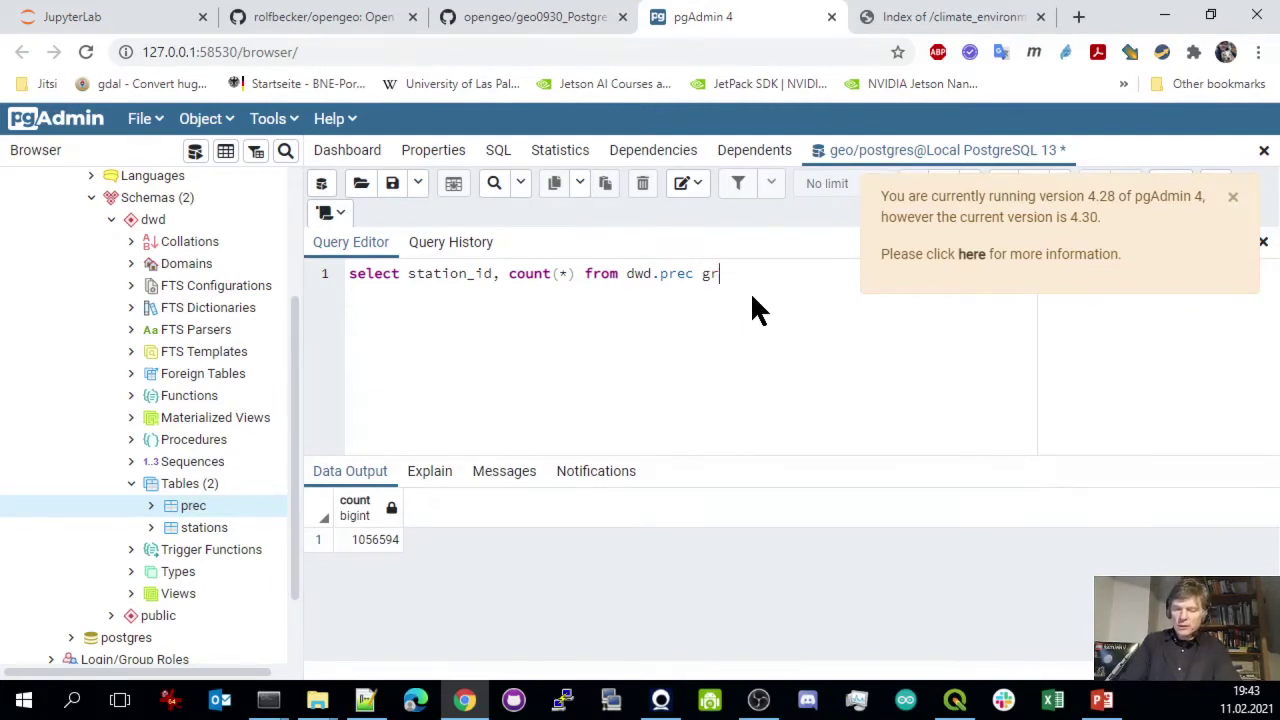
{"action": "type", "text": "oup by station_:"}
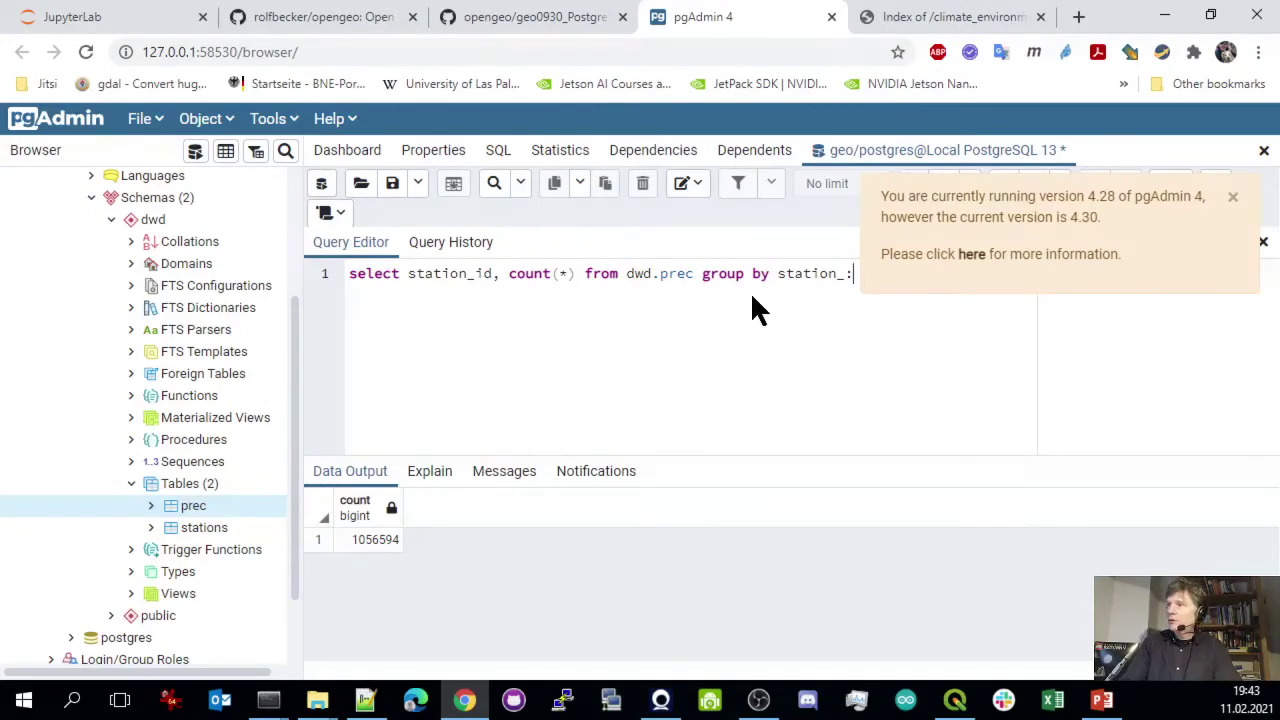
{"action": "key", "text": "BackSpace"}
{"action": "type", "text": "id"}
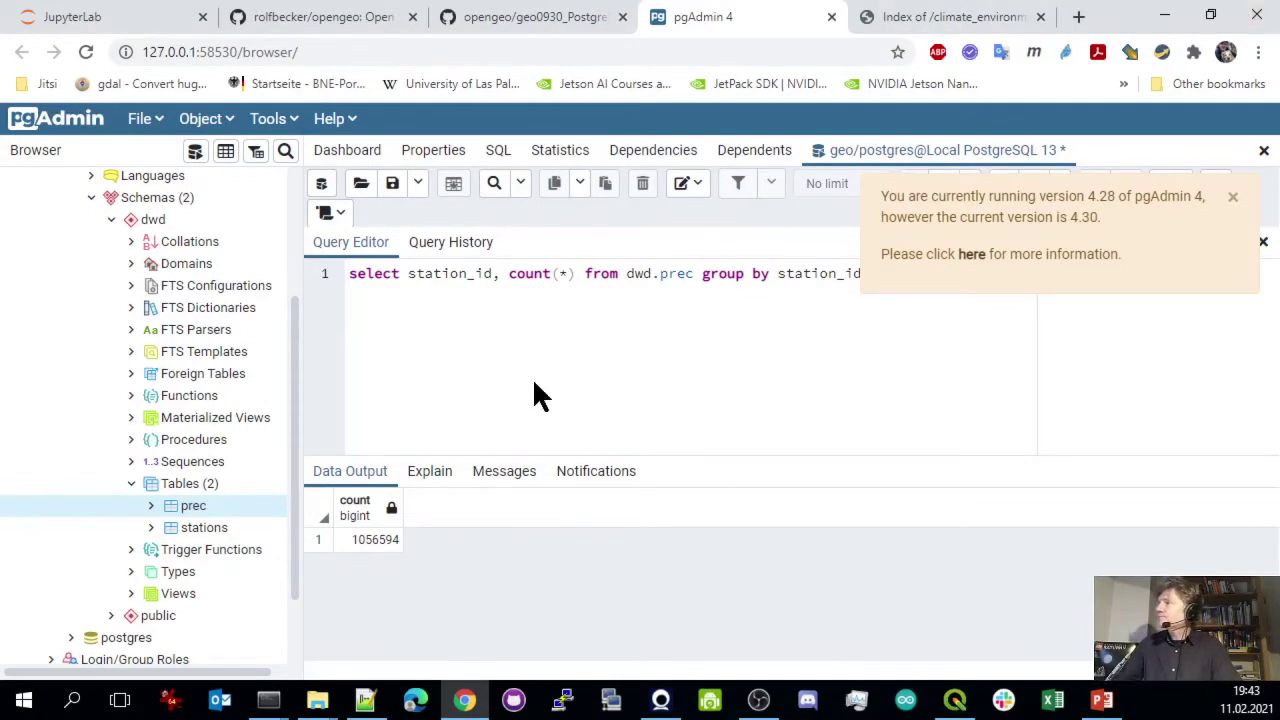
{"action": "left_click", "coordinate": [1233, 196]}
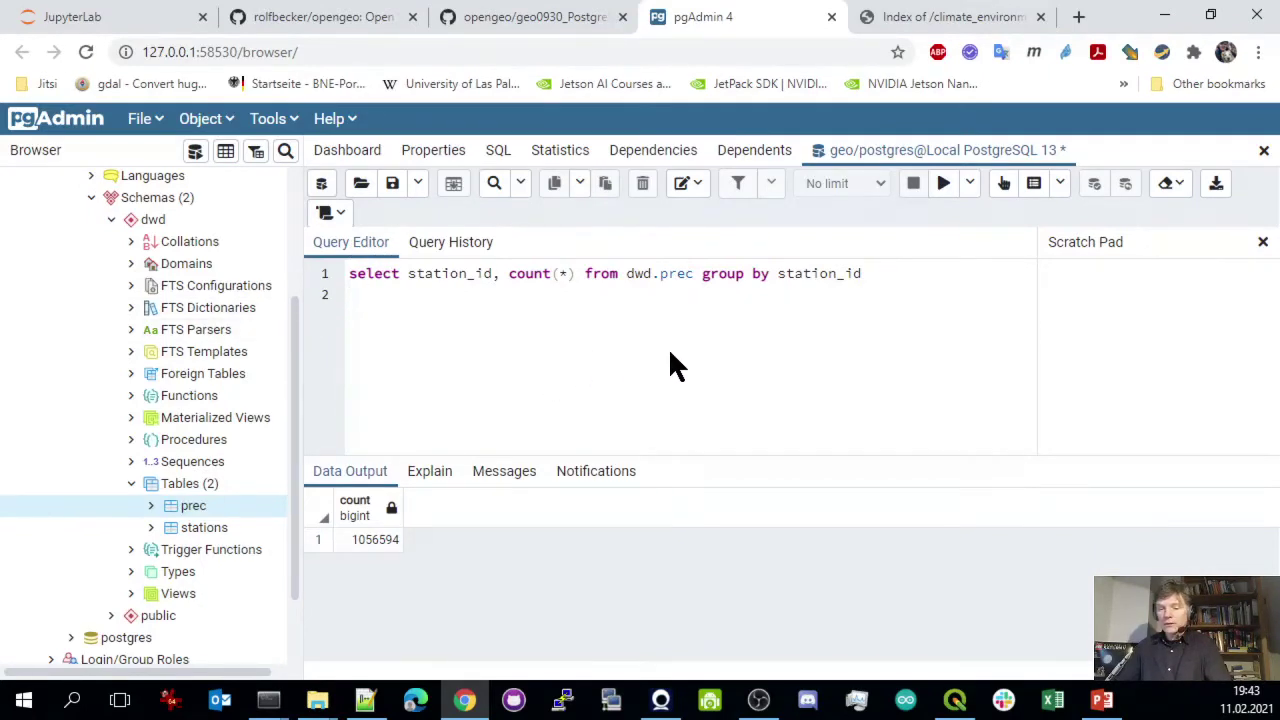
{"action": "key", "text": "F5"}
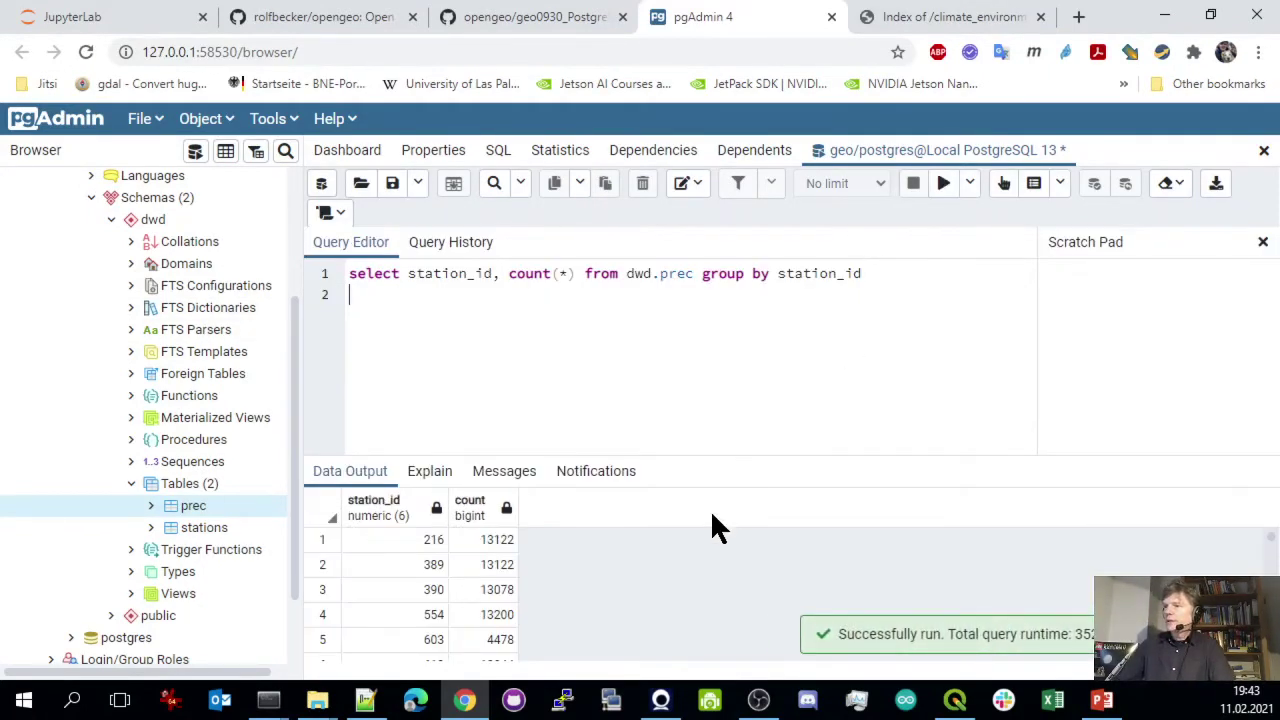
Enlarge the result area and examine the record counts per station across the whole result list
{"action": "left_click_drag", "start_coordinate": [749, 452], "coordinate": [711, 337]}
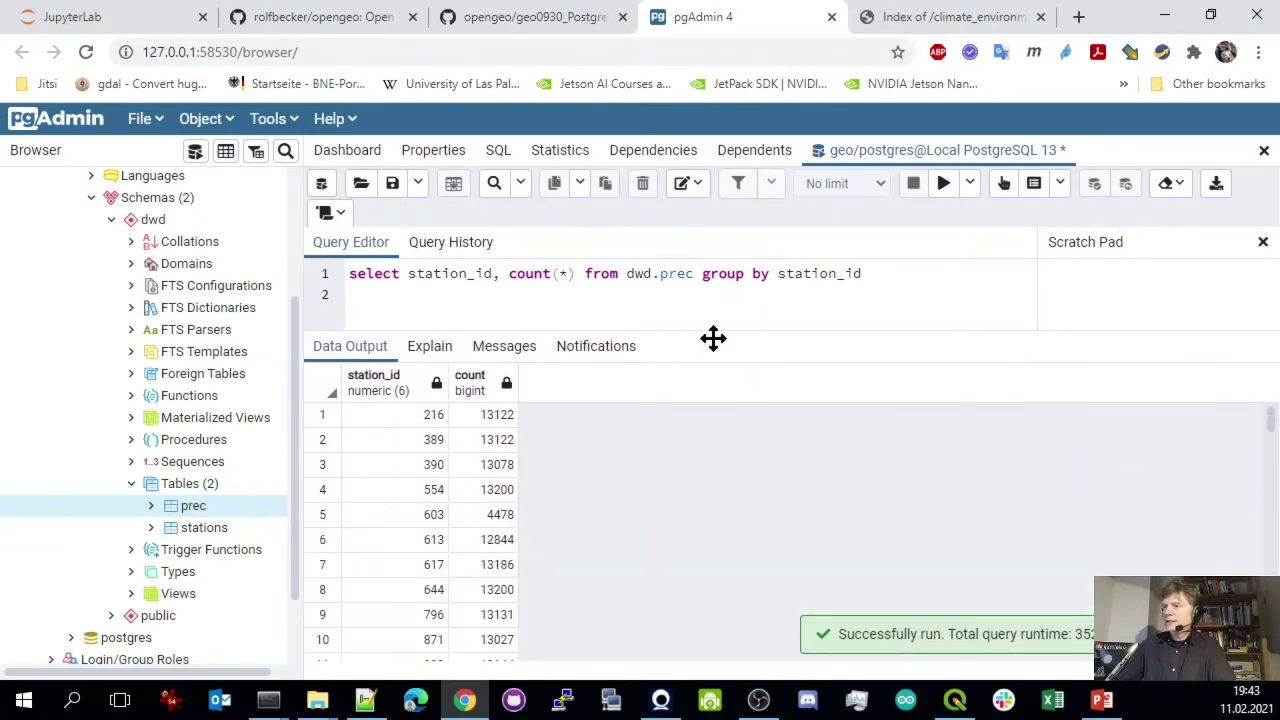
{"action": "scroll", "coordinate": [610, 489], "scroll_direction": "down", "scroll_amount": 5}
{"action": "scroll", "coordinate": [621, 472], "scroll_direction": "up", "scroll_amount": 5}
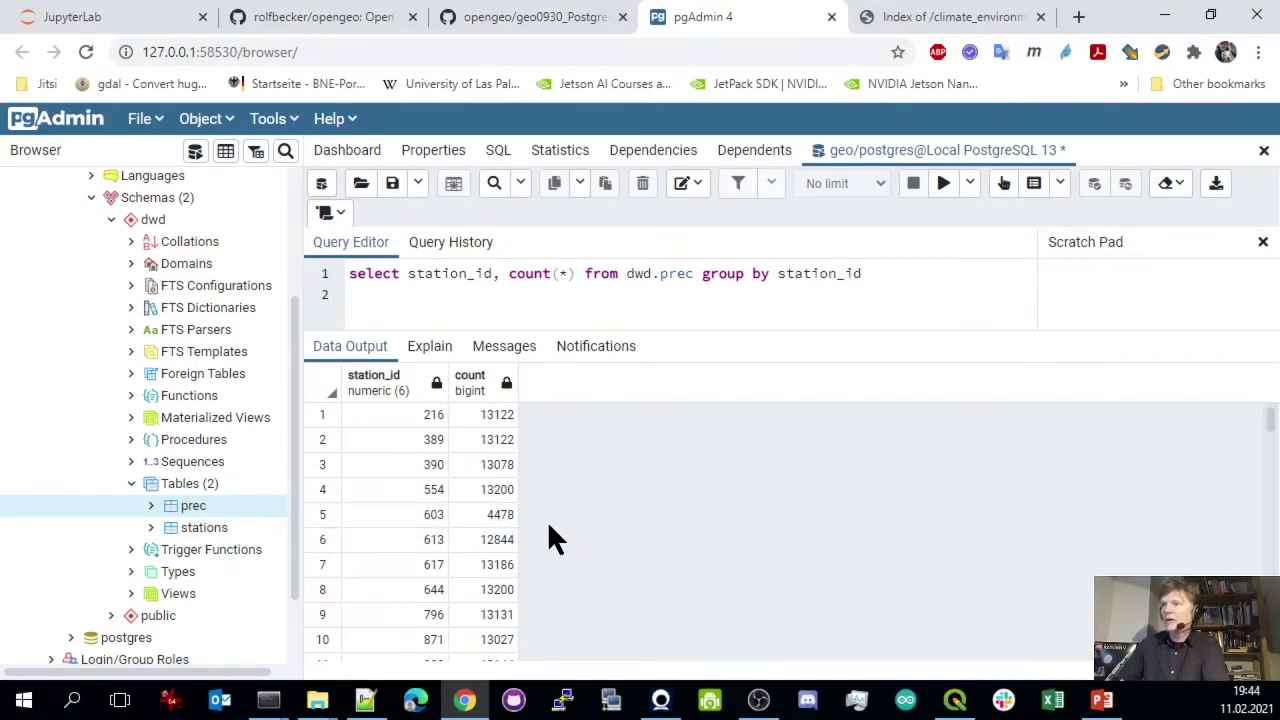
{"action": "scroll", "coordinate": [478, 575], "scroll_direction": "down", "scroll_amount": 1}
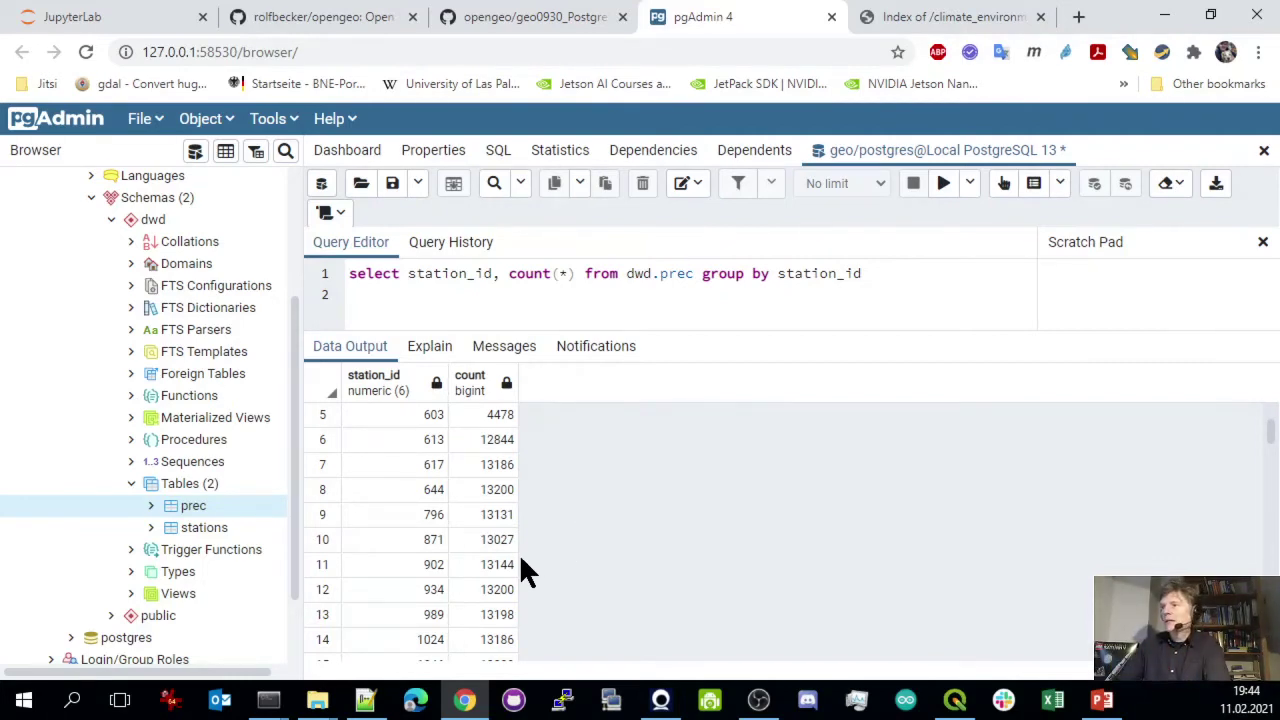
{"action": "scroll", "coordinate": [487, 566], "scroll_direction": "down", "scroll_amount": 5}
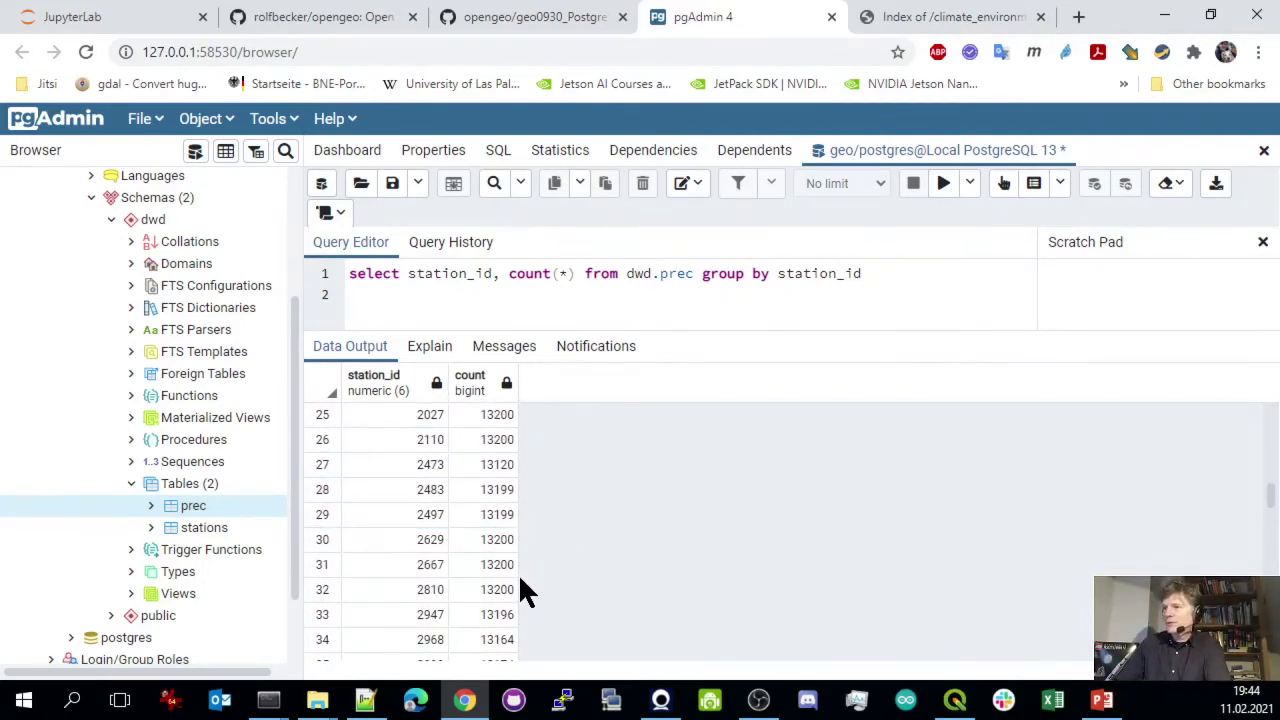
{"action": "scroll", "coordinate": [520, 585], "scroll_direction": "down", "scroll_amount": 3}
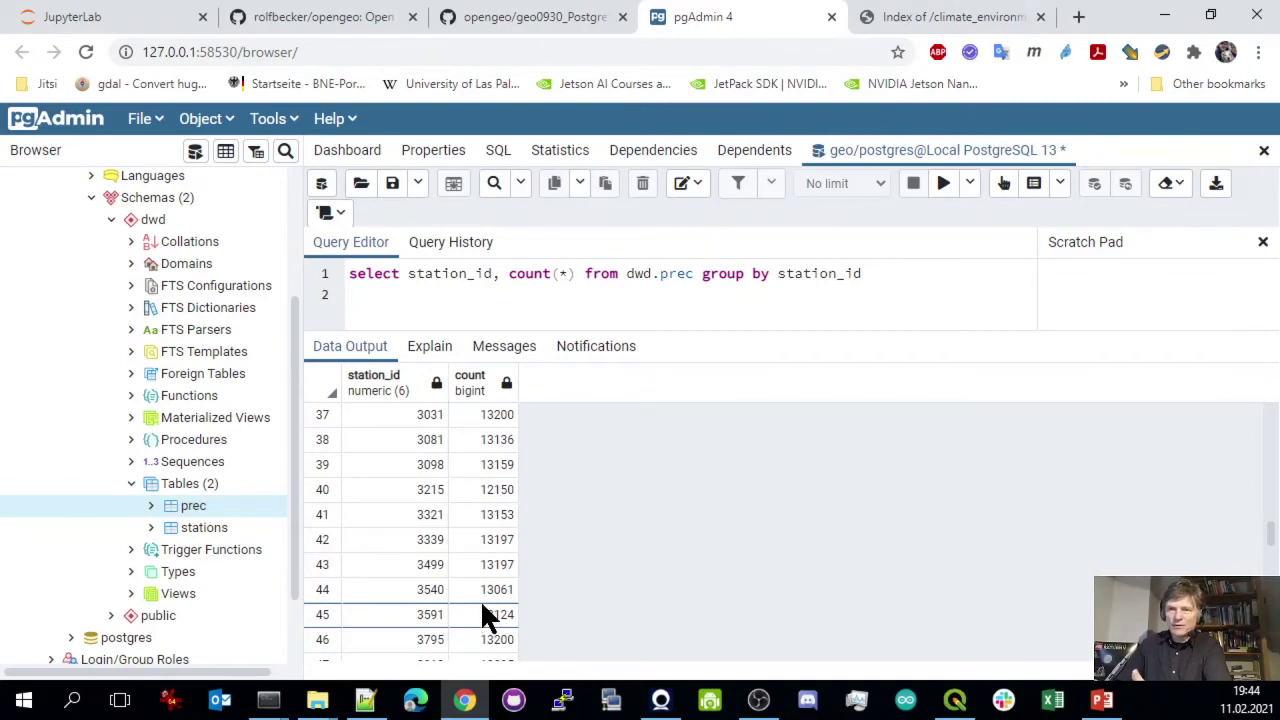
{"action": "scroll", "coordinate": [510, 630], "scroll_direction": "down", "scroll_amount": 1}
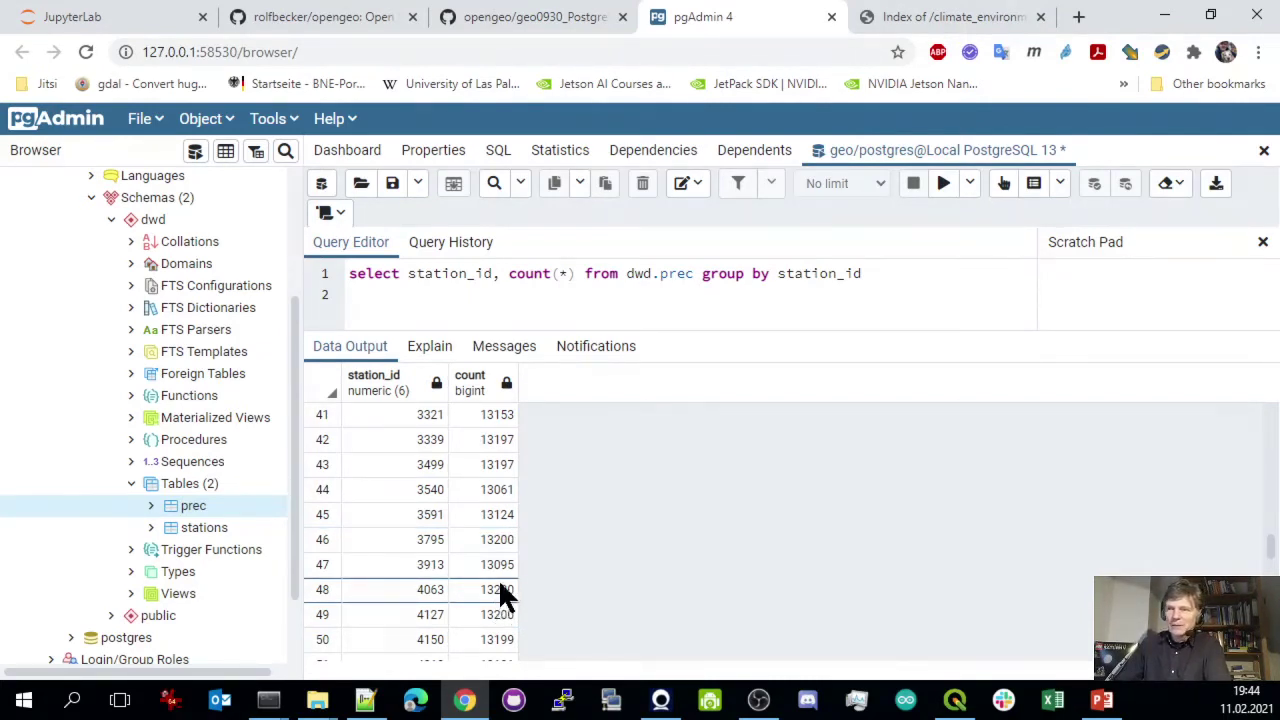
{"action": "scroll", "coordinate": [501, 571], "scroll_direction": "down", "scroll_amount": 2}
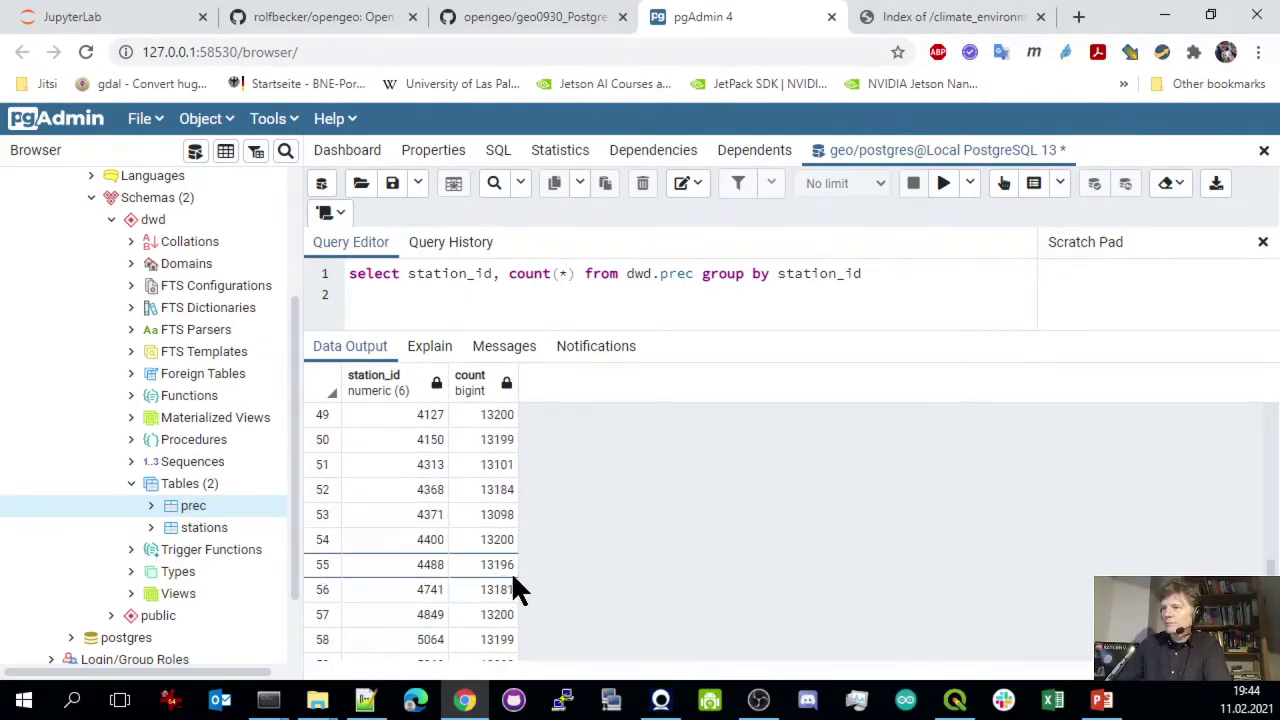
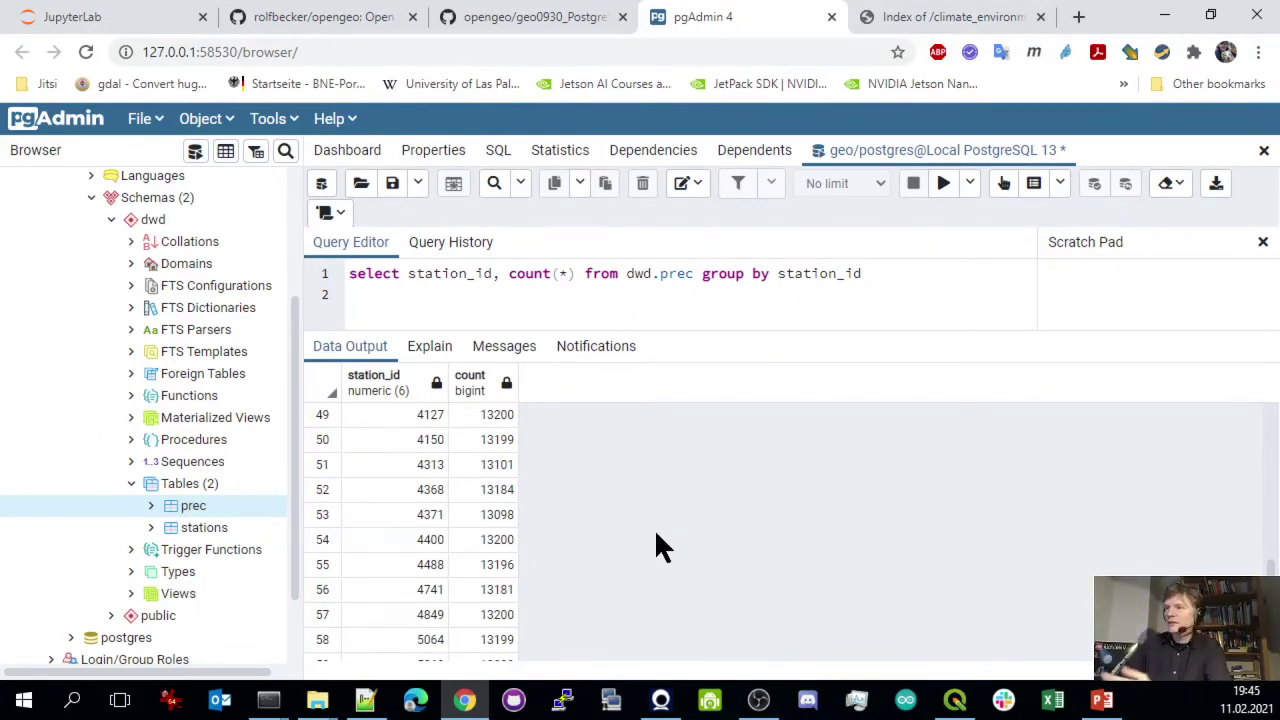
{"action": "scroll", "coordinate": [630, 570], "scroll_direction": "down", "scroll_amount": 4}
{"action": "scroll", "coordinate": [604, 600], "scroll_direction": "down", "scroll_amount": 2}
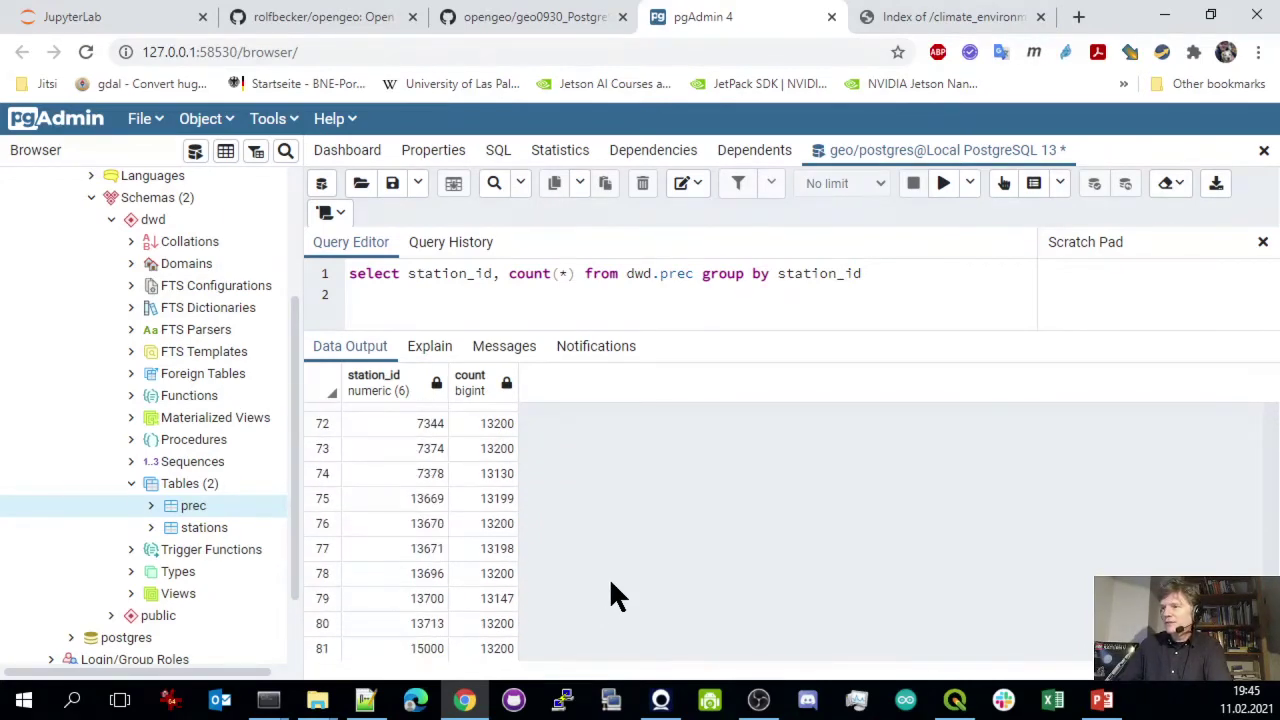
{"action": "scroll", "coordinate": [615, 565], "scroll_direction": "up", "scroll_amount": 4}
{"action": "scroll", "coordinate": [700, 562], "scroll_direction": "down", "scroll_amount": 4}
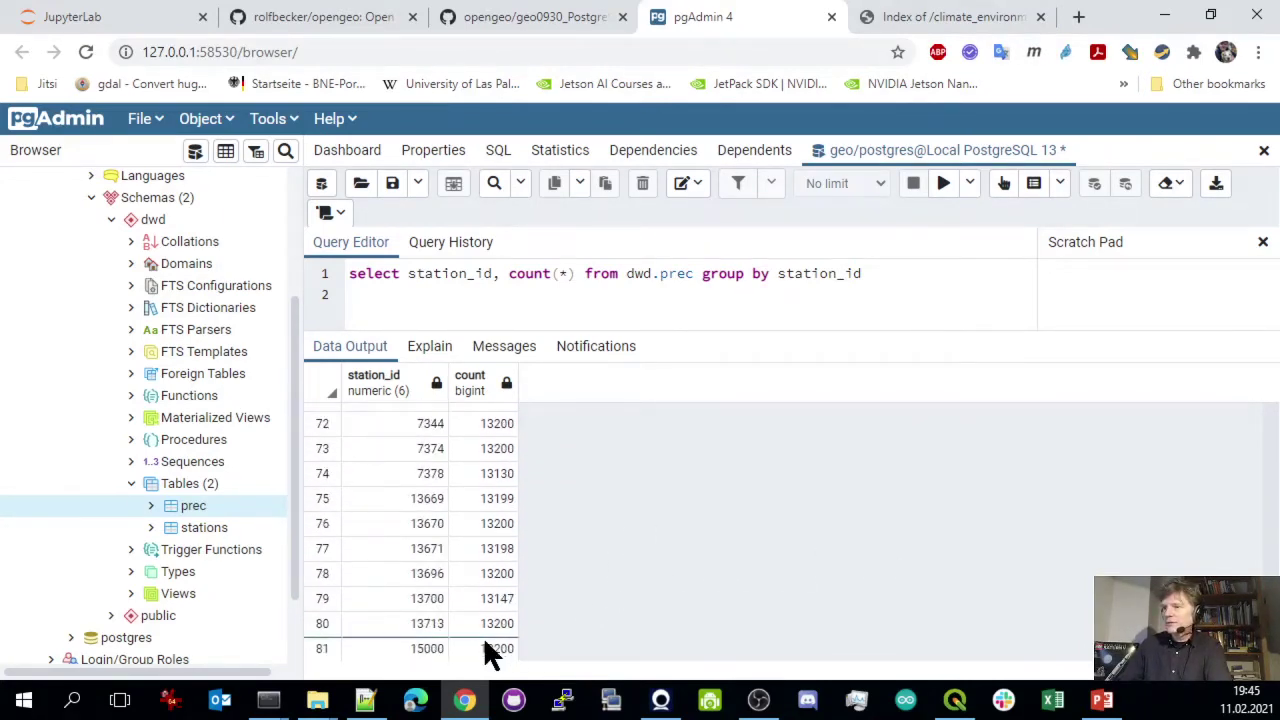
{"action": "scroll", "coordinate": [706, 571], "scroll_direction": "up", "scroll_amount": 5}
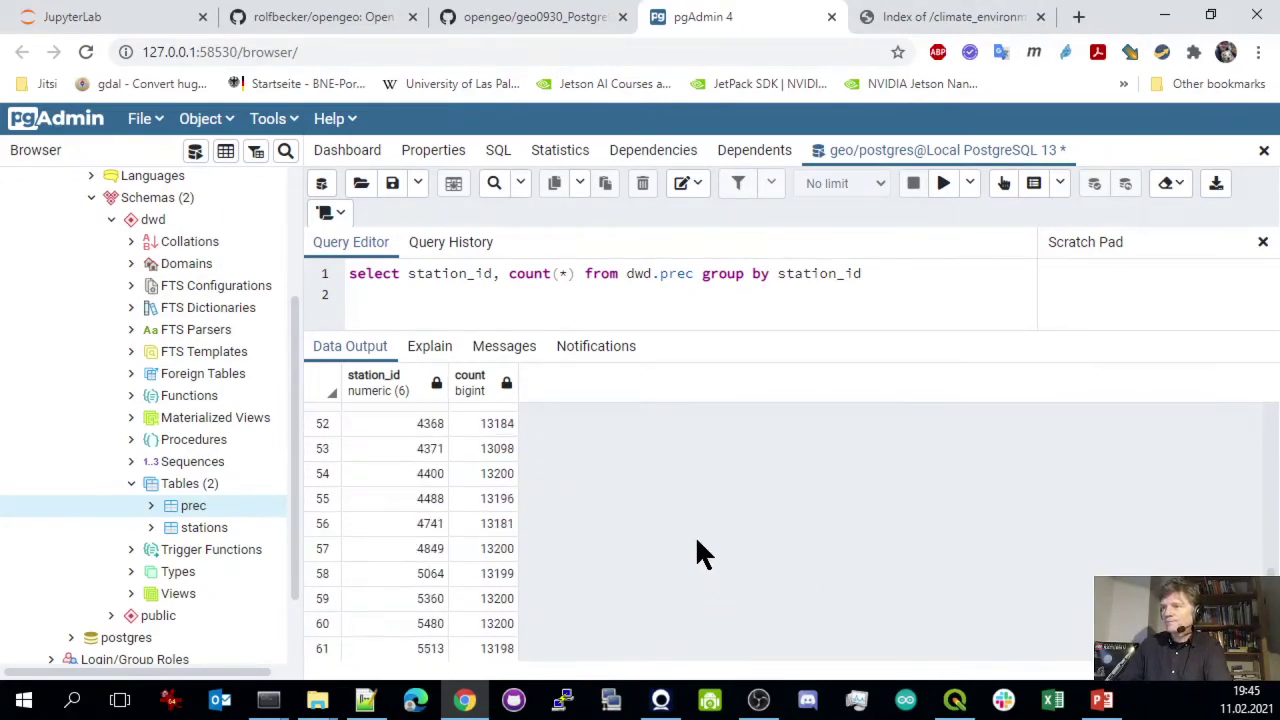
{"action": "scroll", "coordinate": [620, 500], "scroll_direction": "up", "scroll_amount": 13}
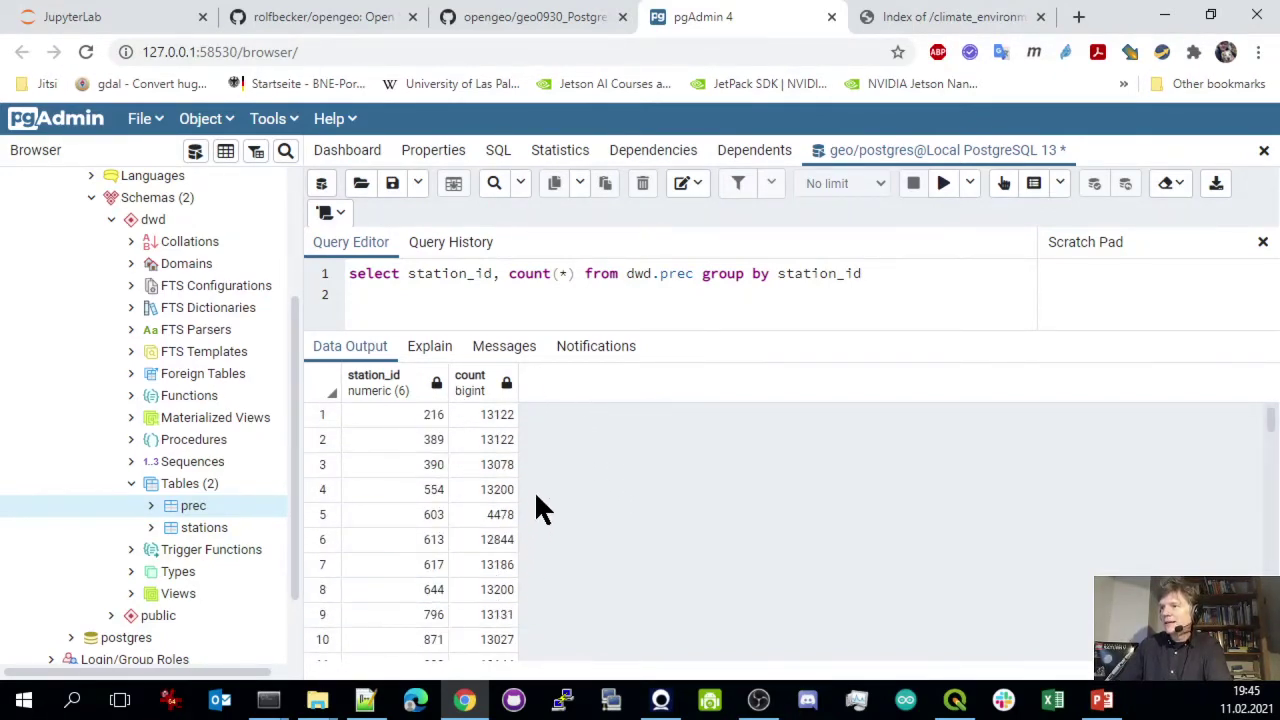
{"action": "scroll", "coordinate": [525, 475], "scroll_direction": "down", "scroll_amount": 1}
{"action": "scroll", "coordinate": [520, 475], "scroll_direction": "down", "scroll_amount": 4}
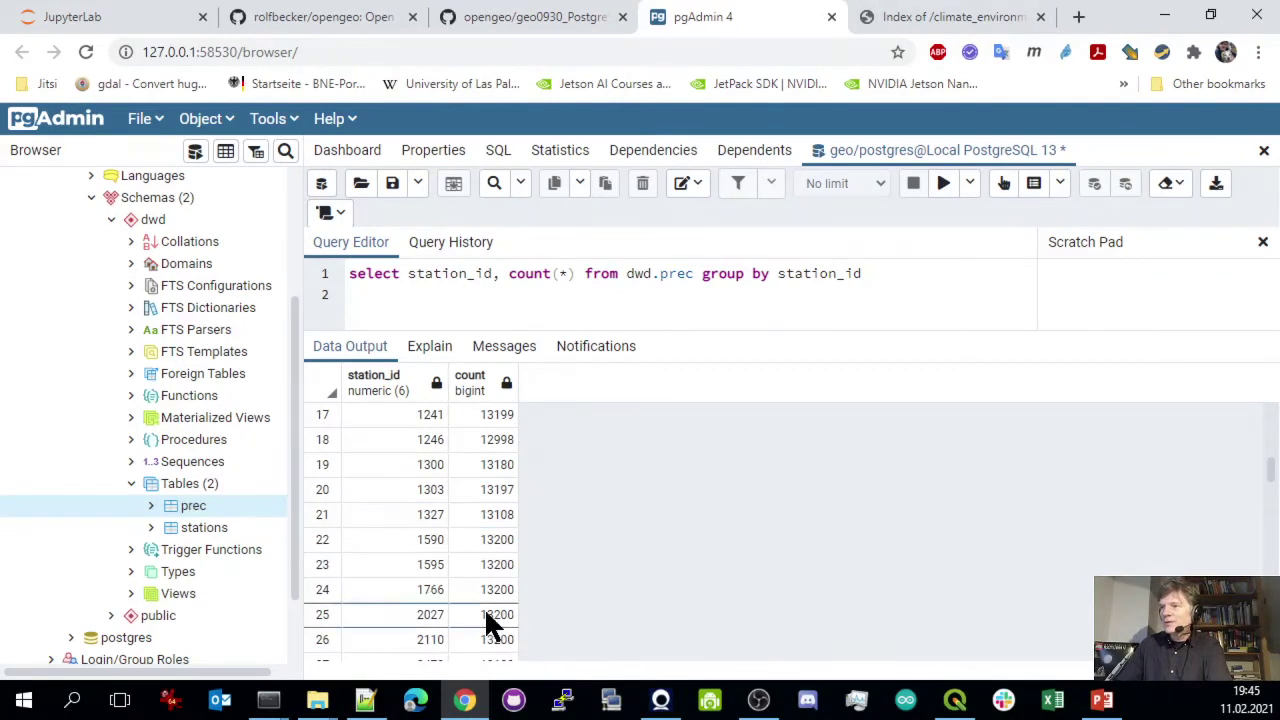
{"action": "scroll", "coordinate": [485, 600], "scroll_direction": "up", "scroll_amount": 5}
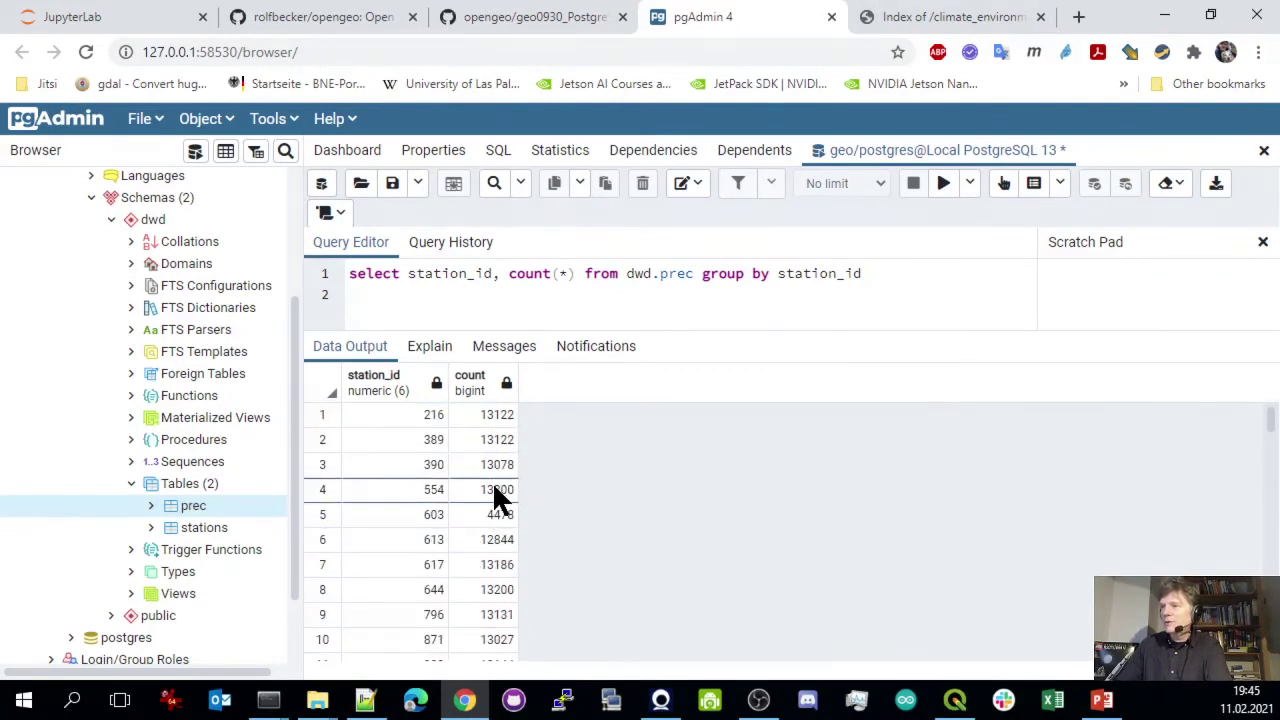
{"action": "scroll", "coordinate": [497, 540], "scroll_direction": "down", "scroll_amount": 13}
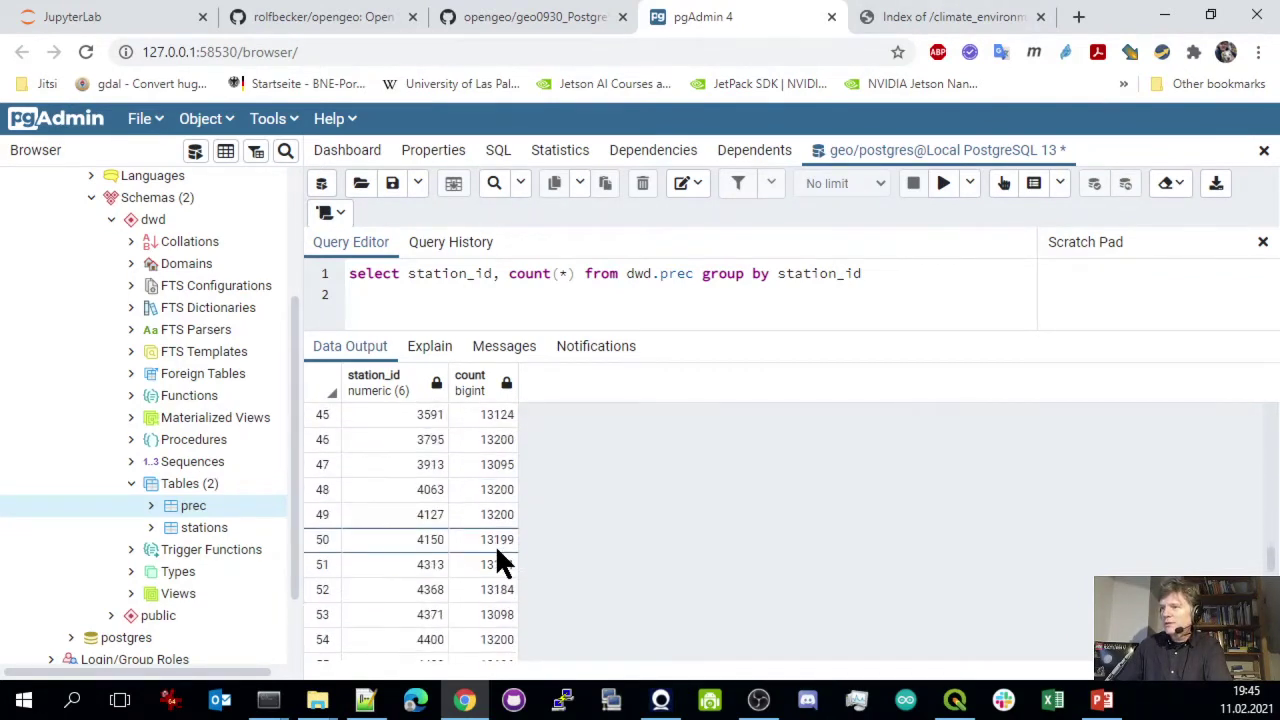
{"action": "scroll", "coordinate": [495, 460], "scroll_direction": "up", "scroll_amount": 8}
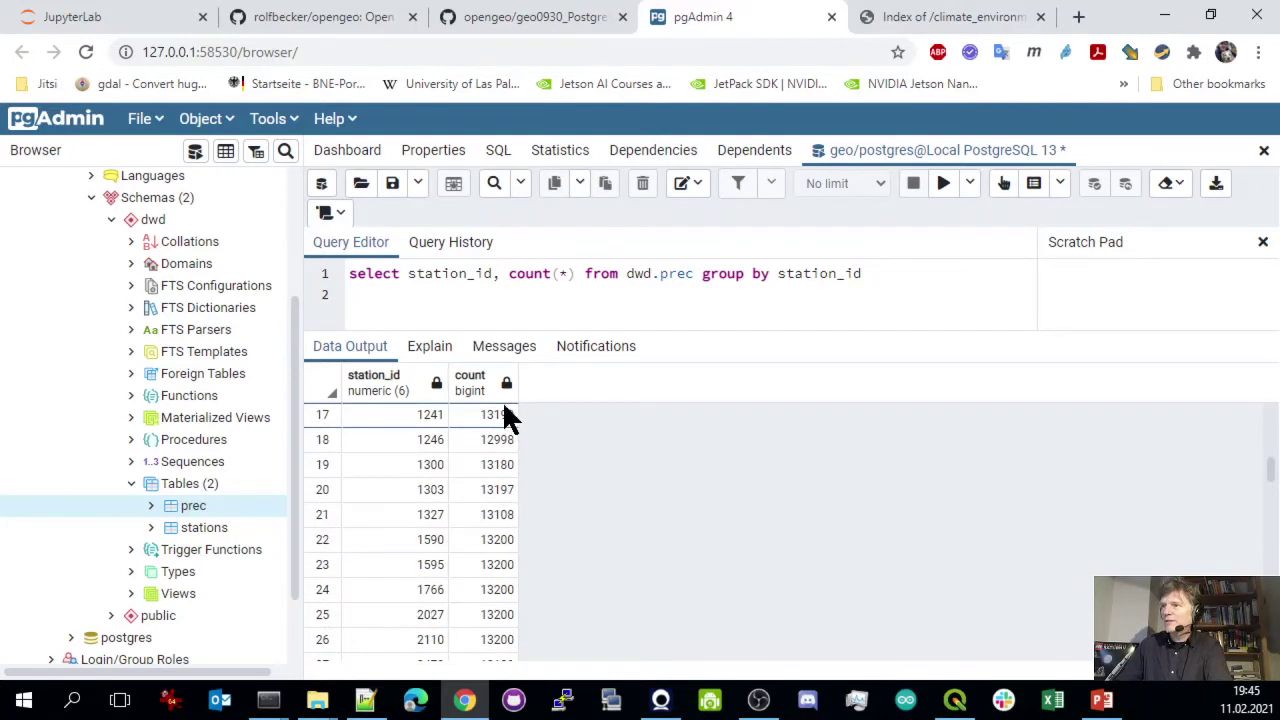
Alias the count as cnt, add "order by cnt desc" to the query and run it
{"action": "left_click", "coordinate": [871, 273]}
{"action": "type", "text": "order"}
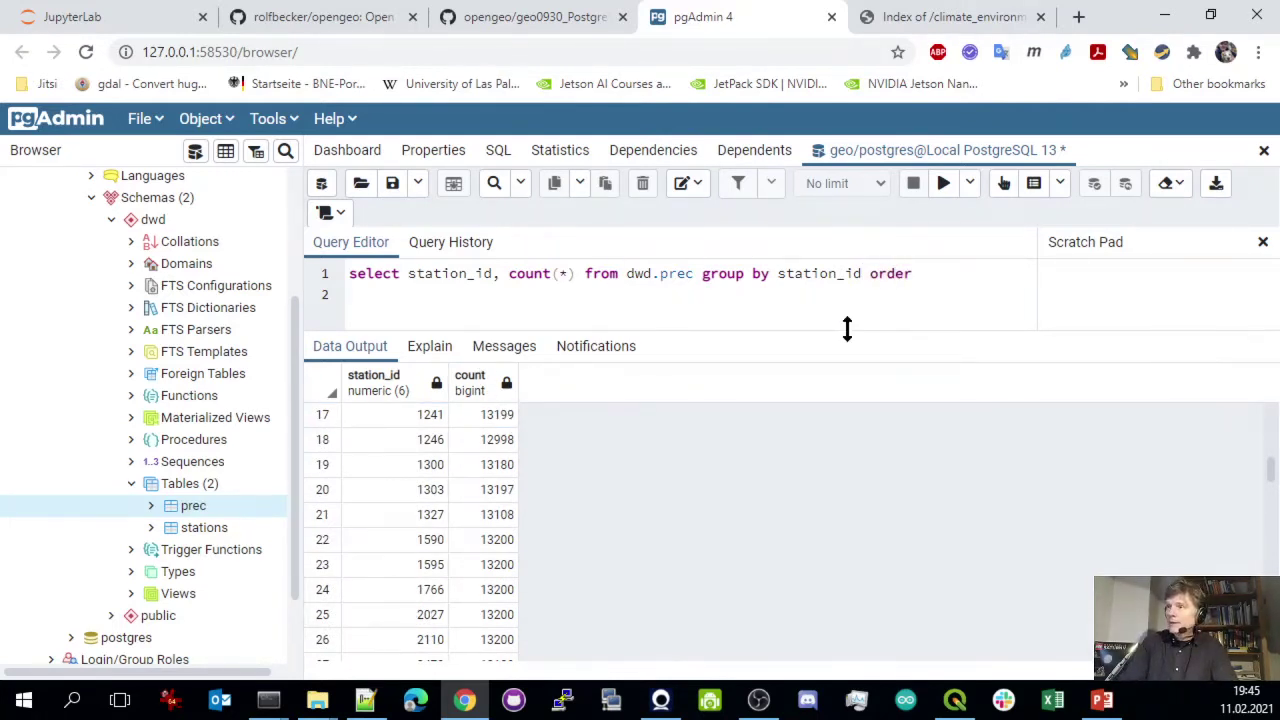
{"action": "type", "text": " by"}
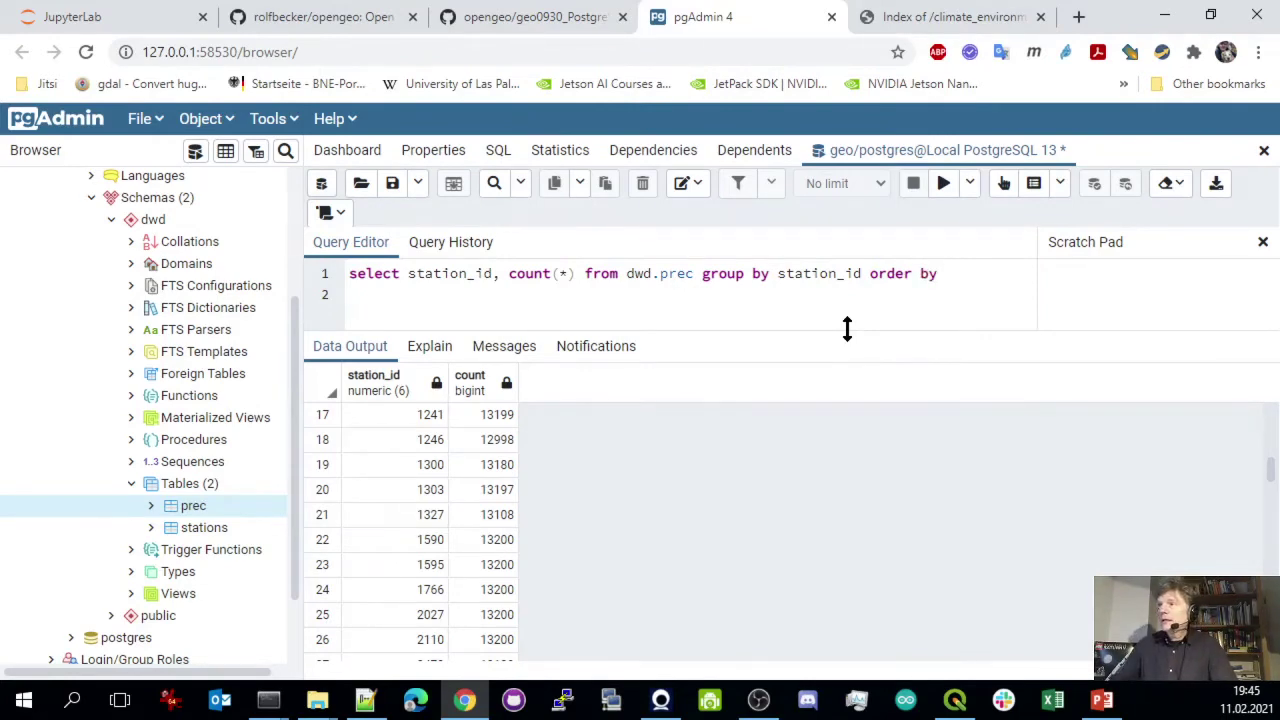
{"action": "left_click", "coordinate": [577, 273]}
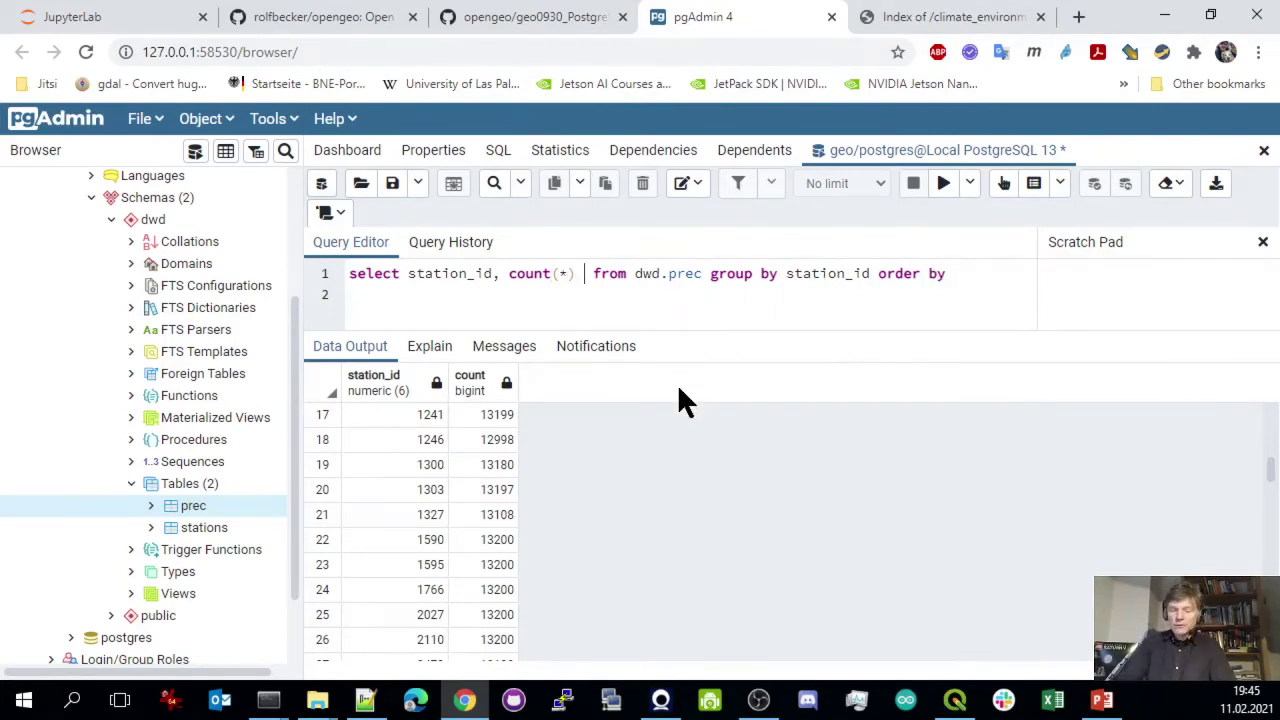
{"action": "type", "text": "as cnt"}
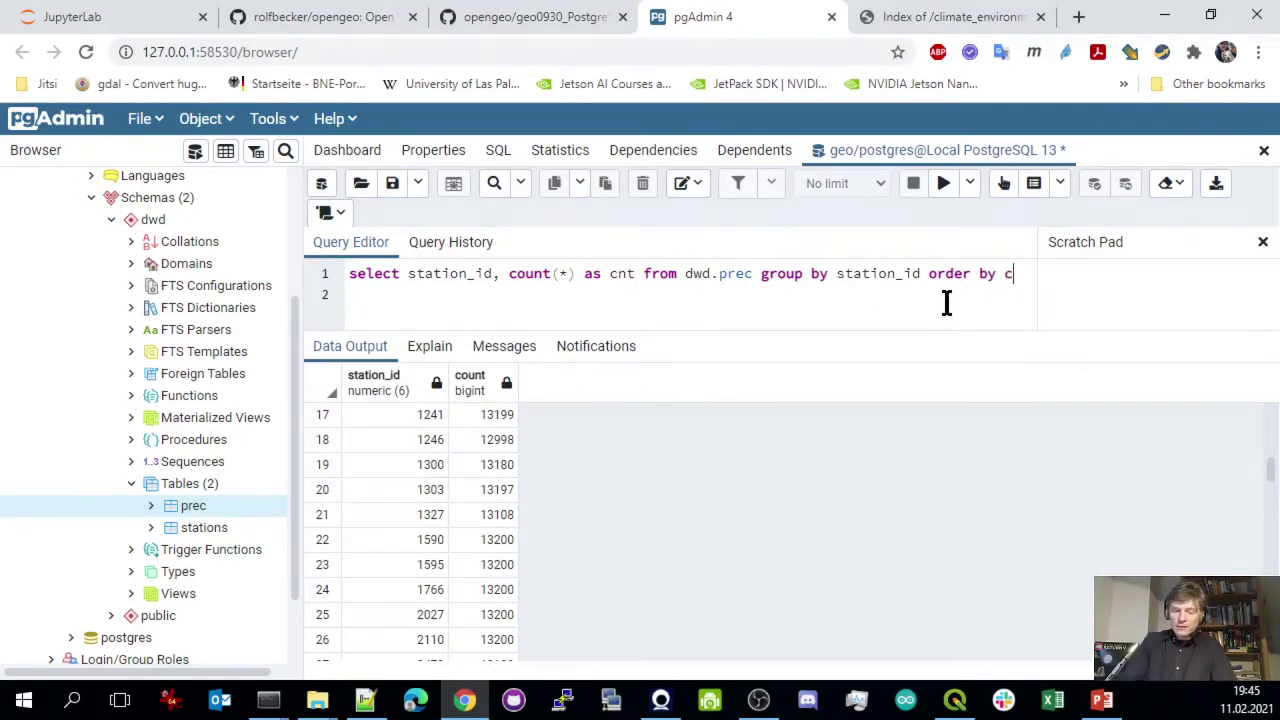
{"action": "type", "text": "nt desc"}
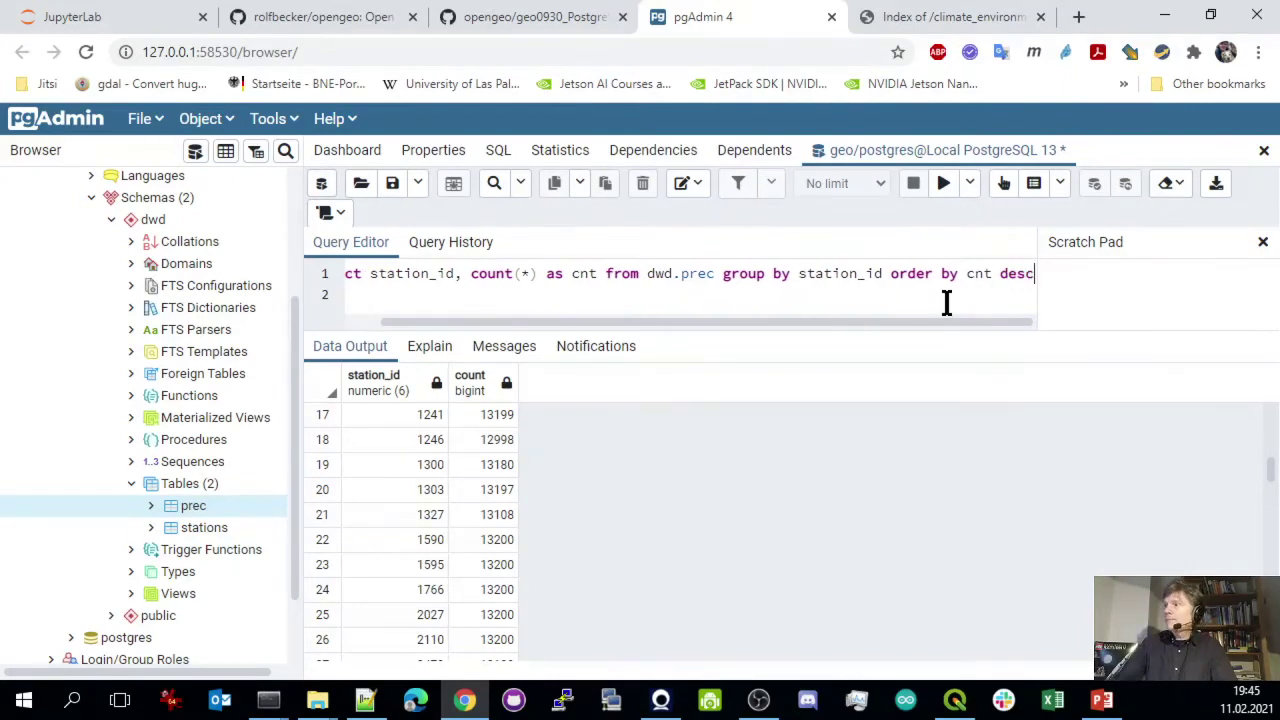
{"action": "key", "text": "F5"}
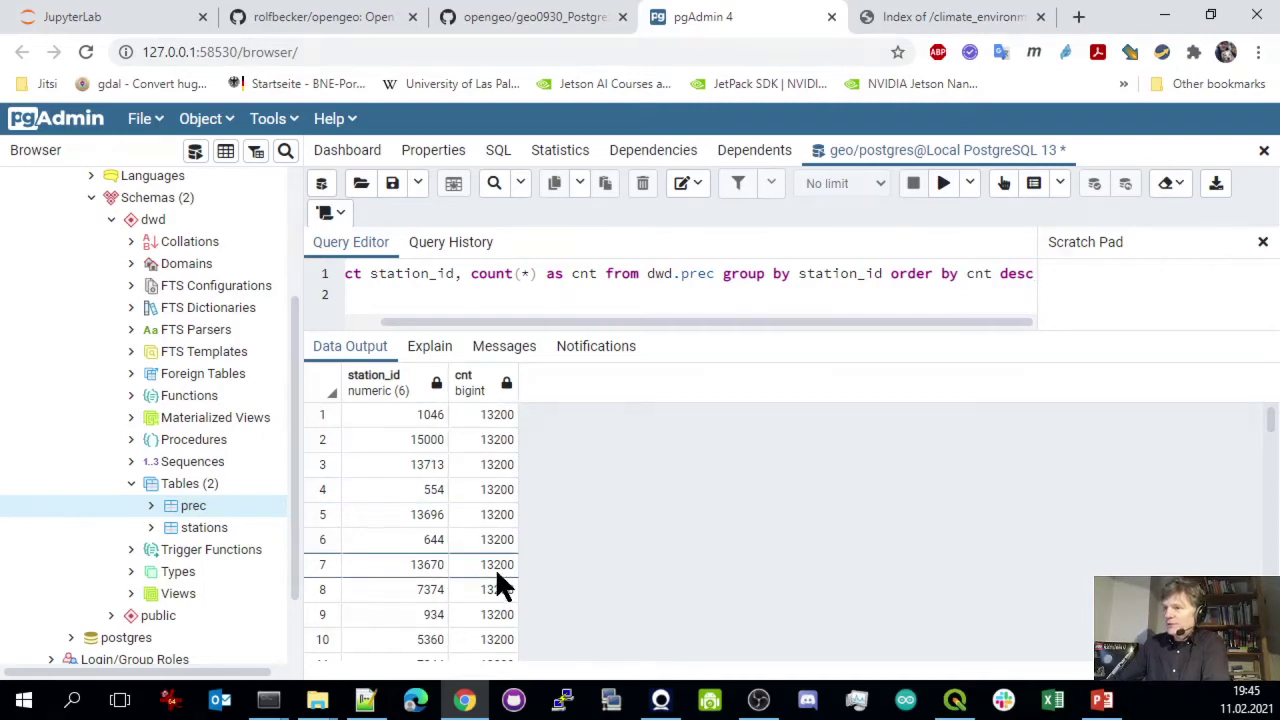
Examine the record counts per station in descending order down to the last row and return to the start of the list
{"action": "scroll", "coordinate": [495, 567], "scroll_direction": "down", "scroll_amount": 2}
{"action": "scroll", "coordinate": [498, 577], "scroll_direction": "down", "scroll_amount": 5}
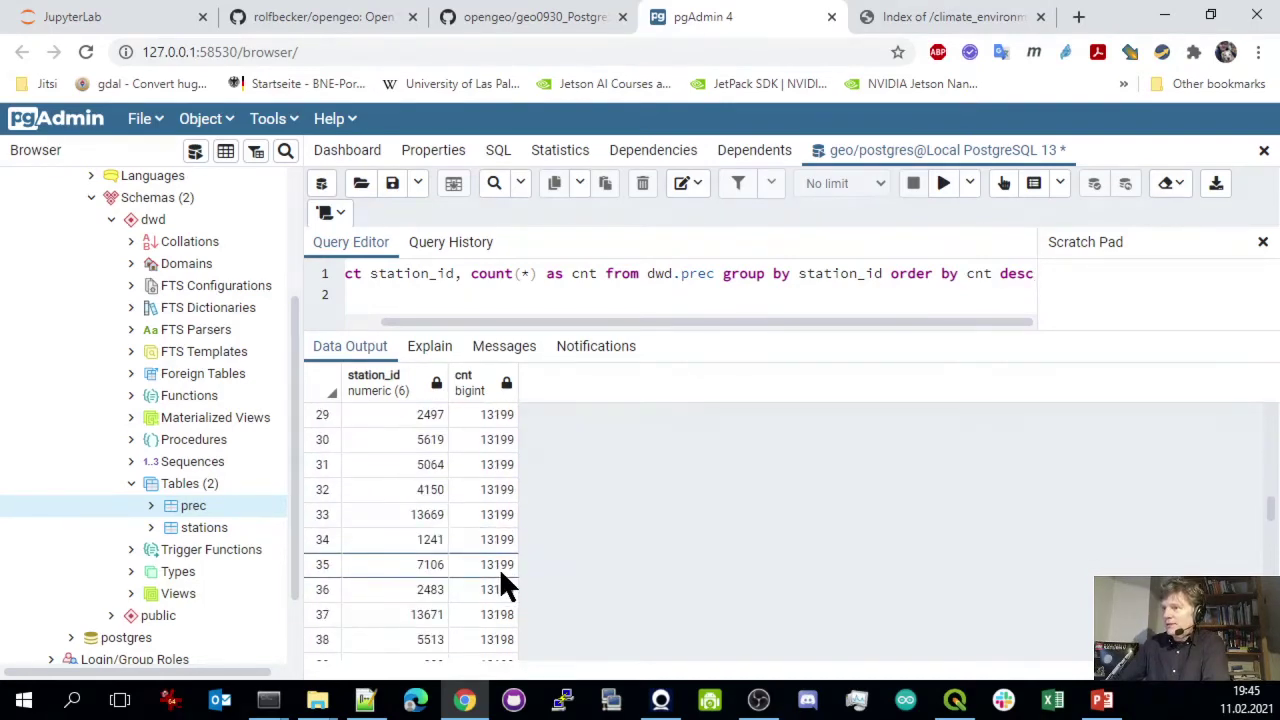
{"action": "scroll", "coordinate": [522, 514], "scroll_direction": "up", "scroll_amount": 1}
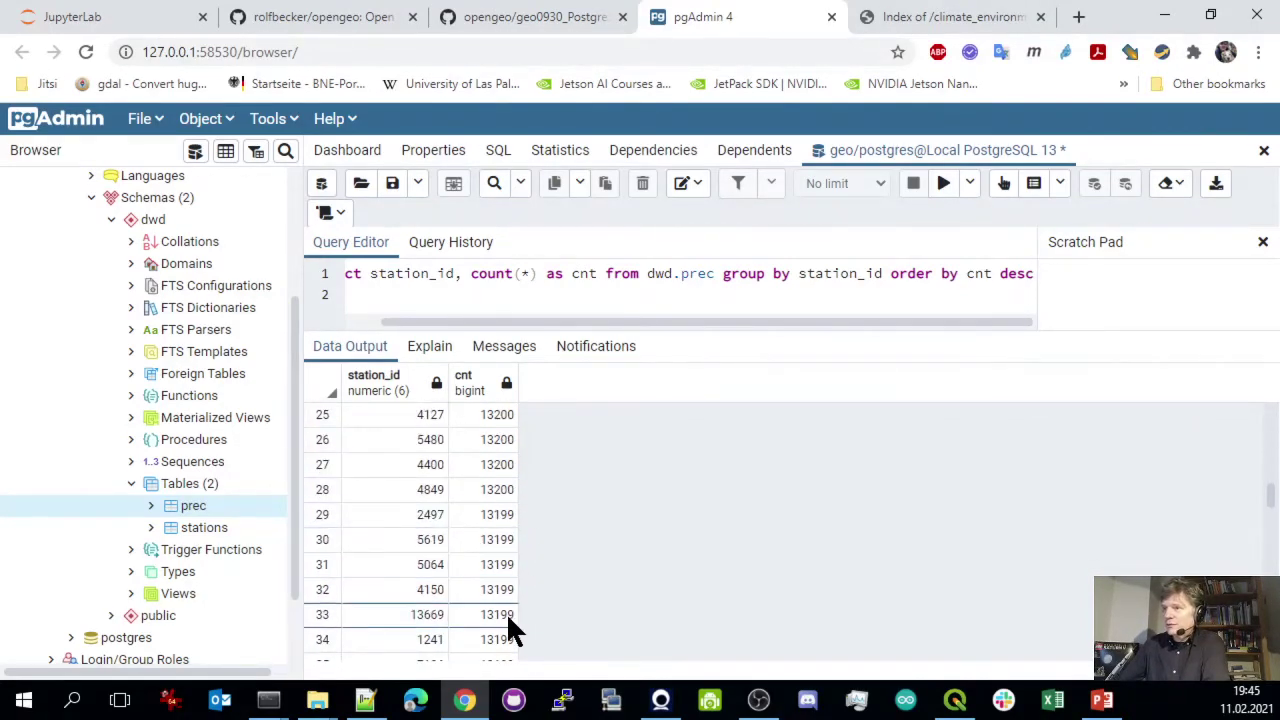
{"action": "scroll", "coordinate": [506, 616], "scroll_direction": "down", "scroll_amount": 3}
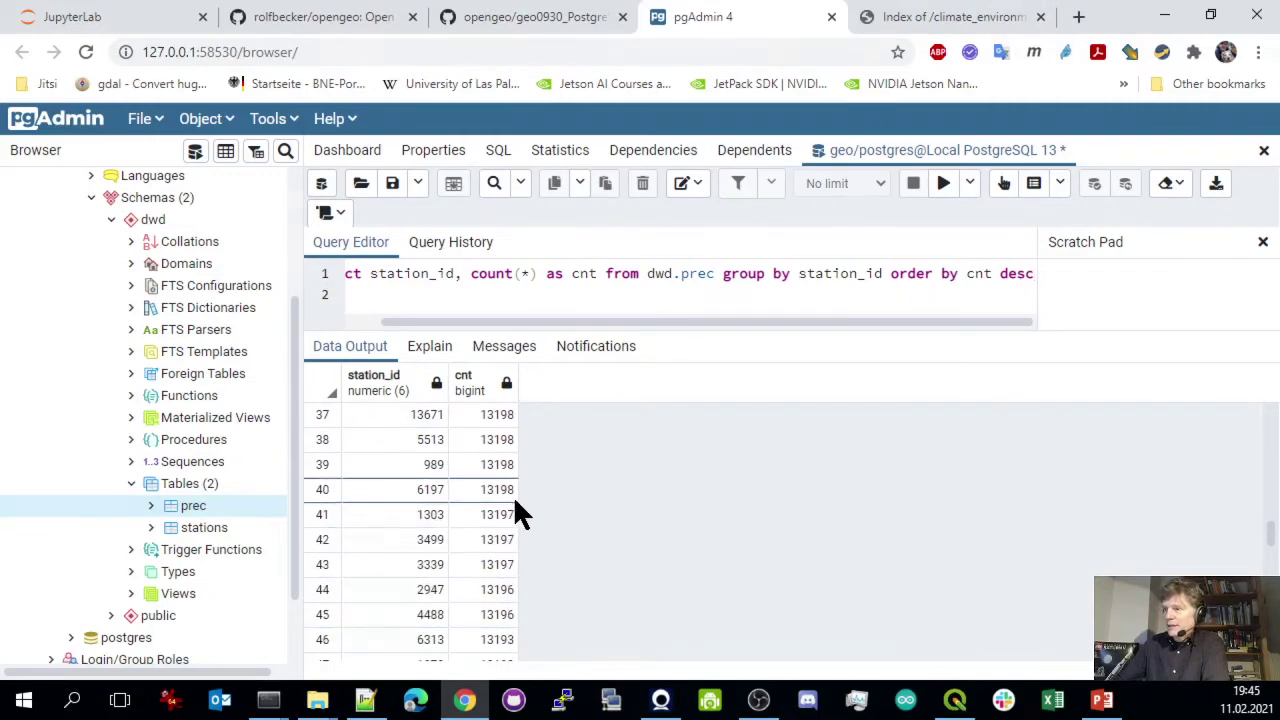
{"action": "scroll", "coordinate": [506, 600], "scroll_direction": "down", "scroll_amount": 3}
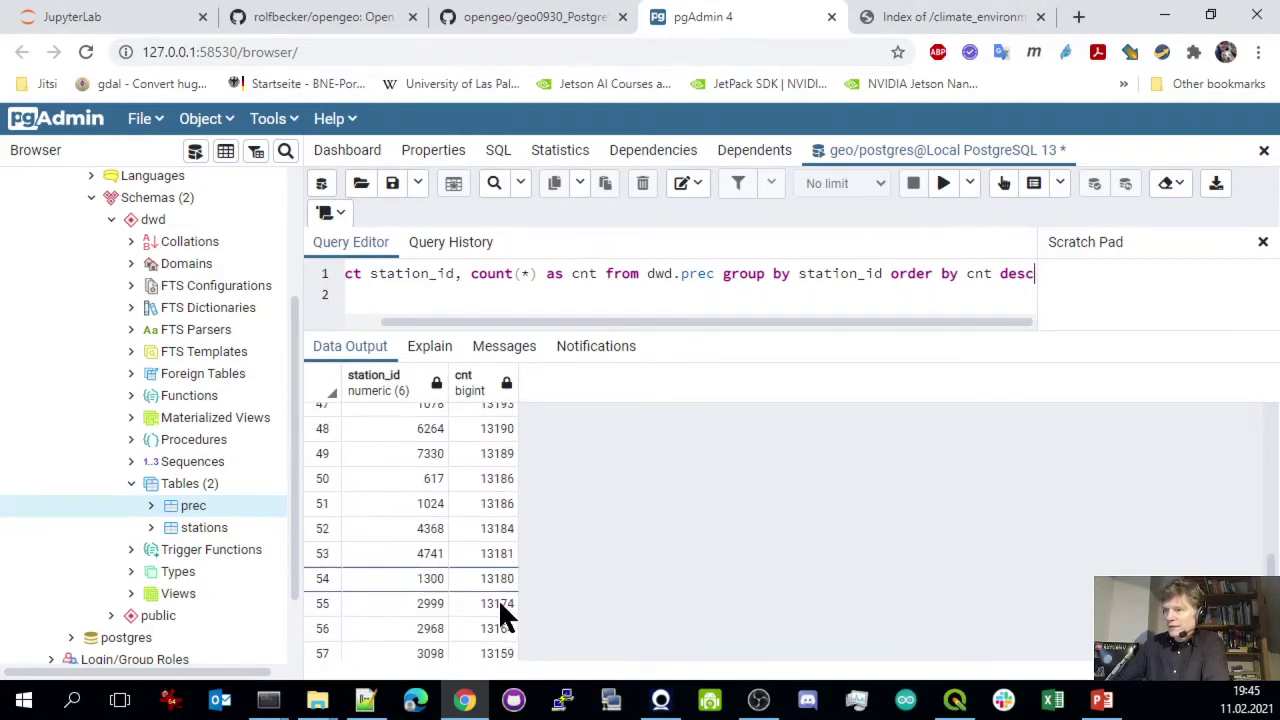
{"action": "scroll", "coordinate": [500, 610], "scroll_direction": "down", "scroll_amount": 6}
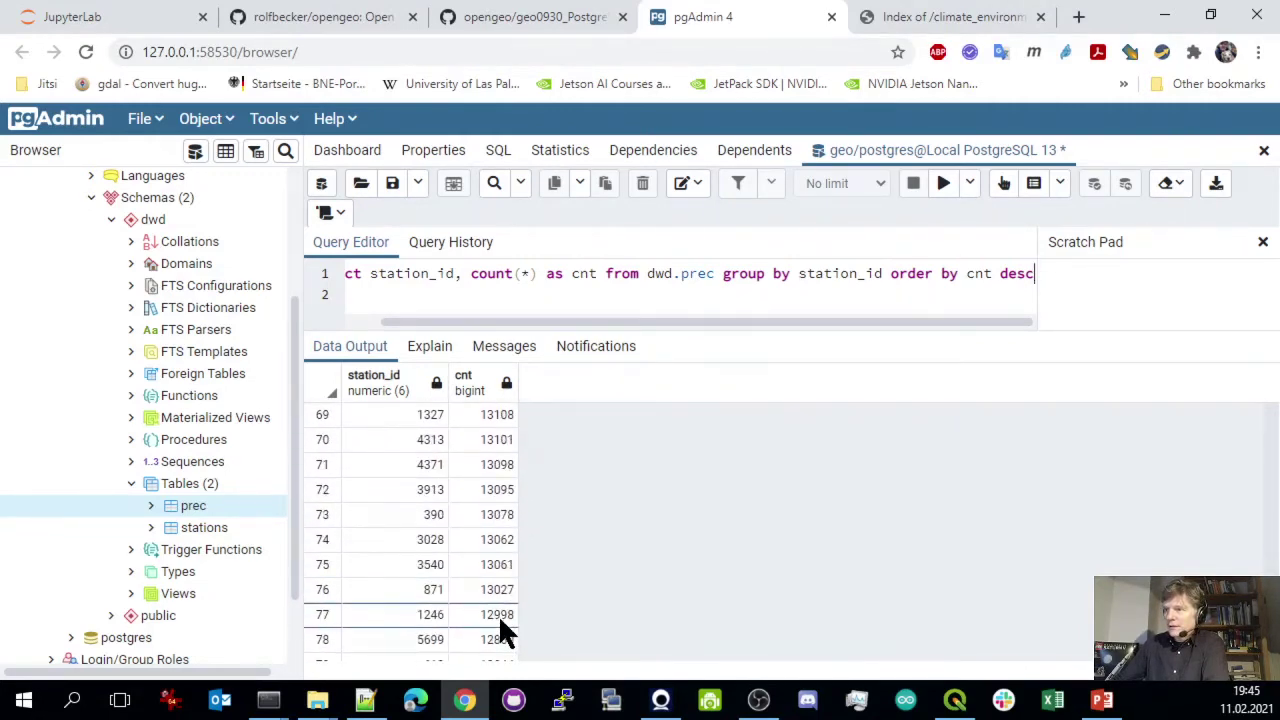
{"action": "scroll", "coordinate": [505, 630], "scroll_direction": "down", "scroll_amount": 1}
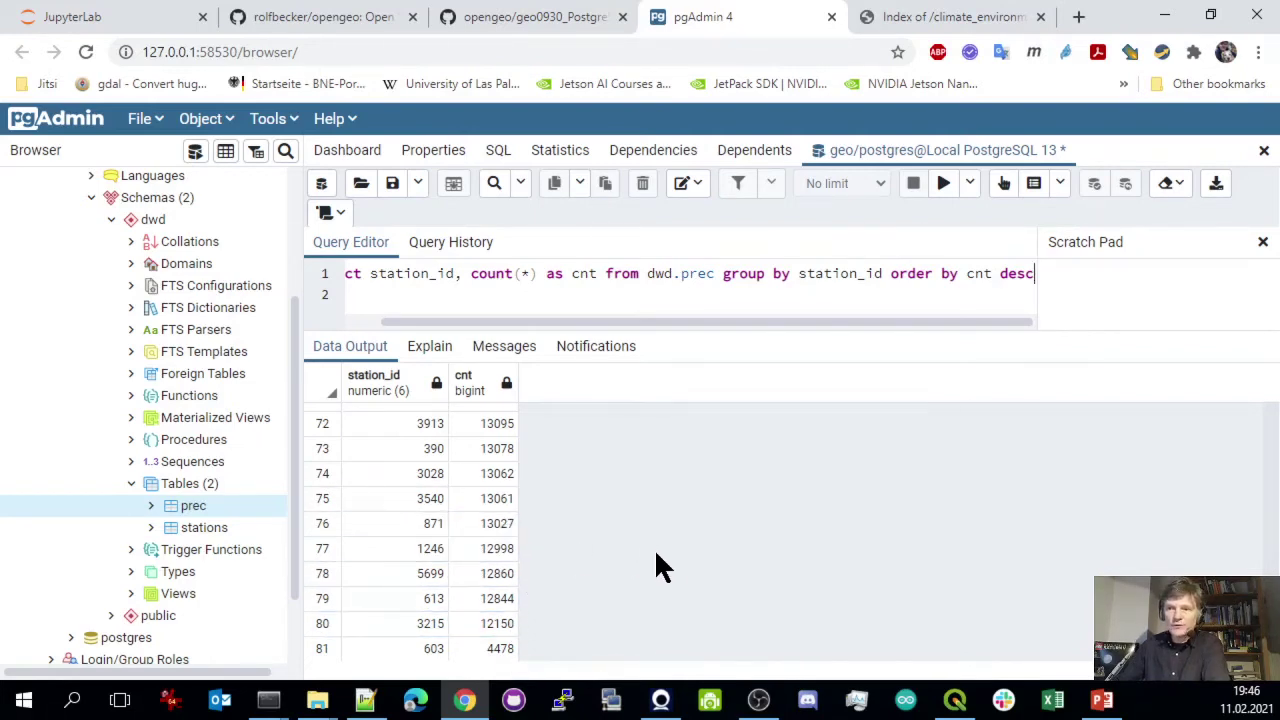
{"action": "scroll", "coordinate": [720, 570], "scroll_direction": "up", "scroll_amount": 15}
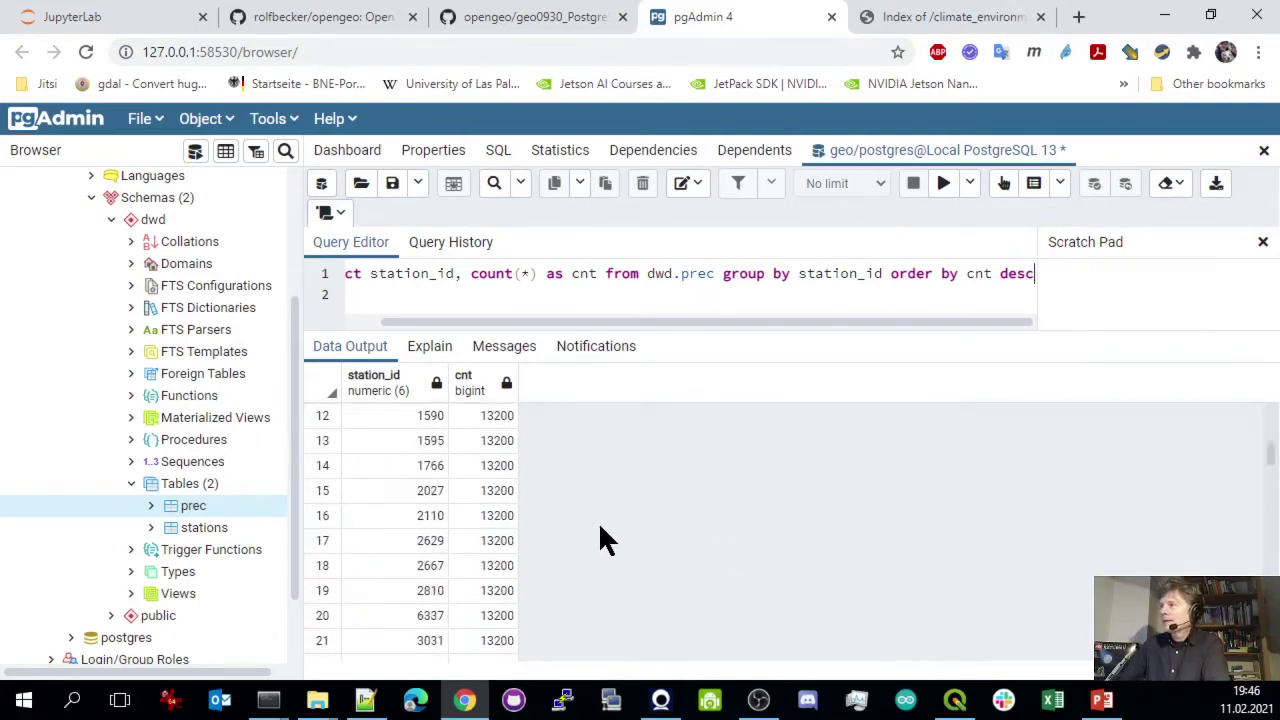
{"action": "scroll", "coordinate": [600, 540], "scroll_direction": "up", "scroll_amount": 3}
Enlarge the query editor area and cut the query down to "select station_id"
{"action": "scroll", "coordinate": [676, 321], "scroll_direction": "left", "scroll_amount": 2}
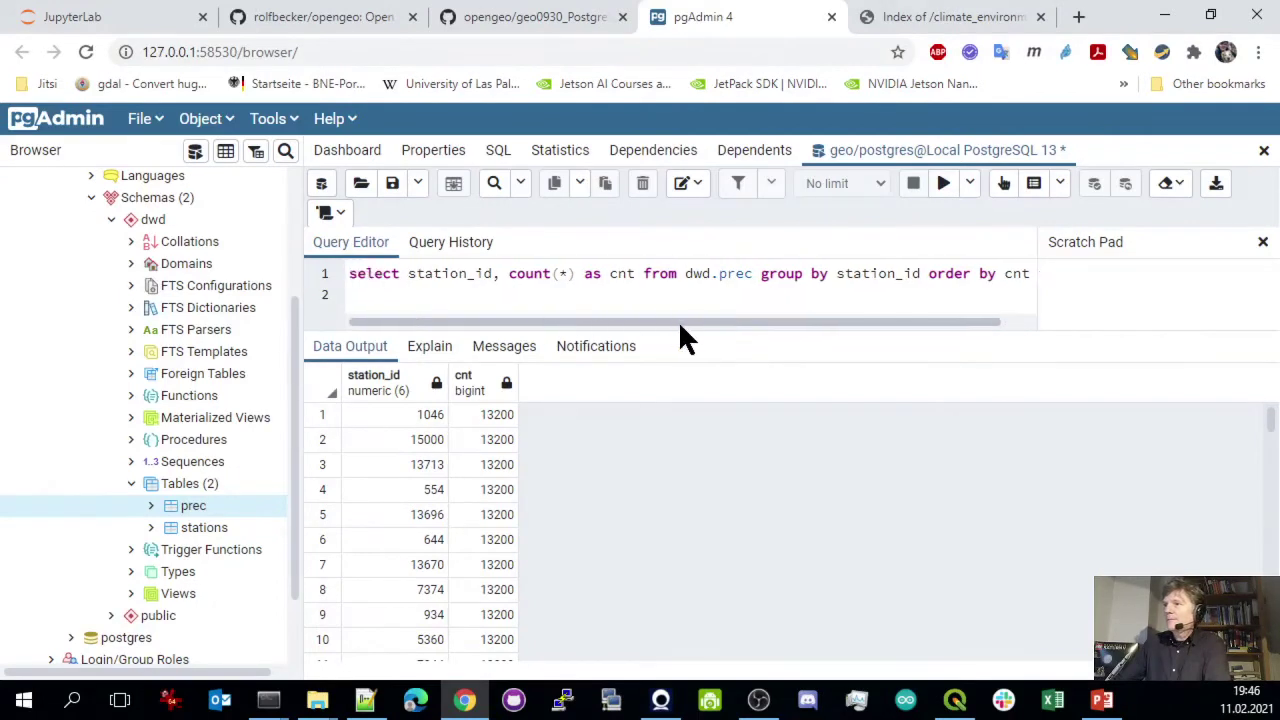
{"action": "left_click_drag", "start_coordinate": [689, 329], "coordinate": [691, 370]}
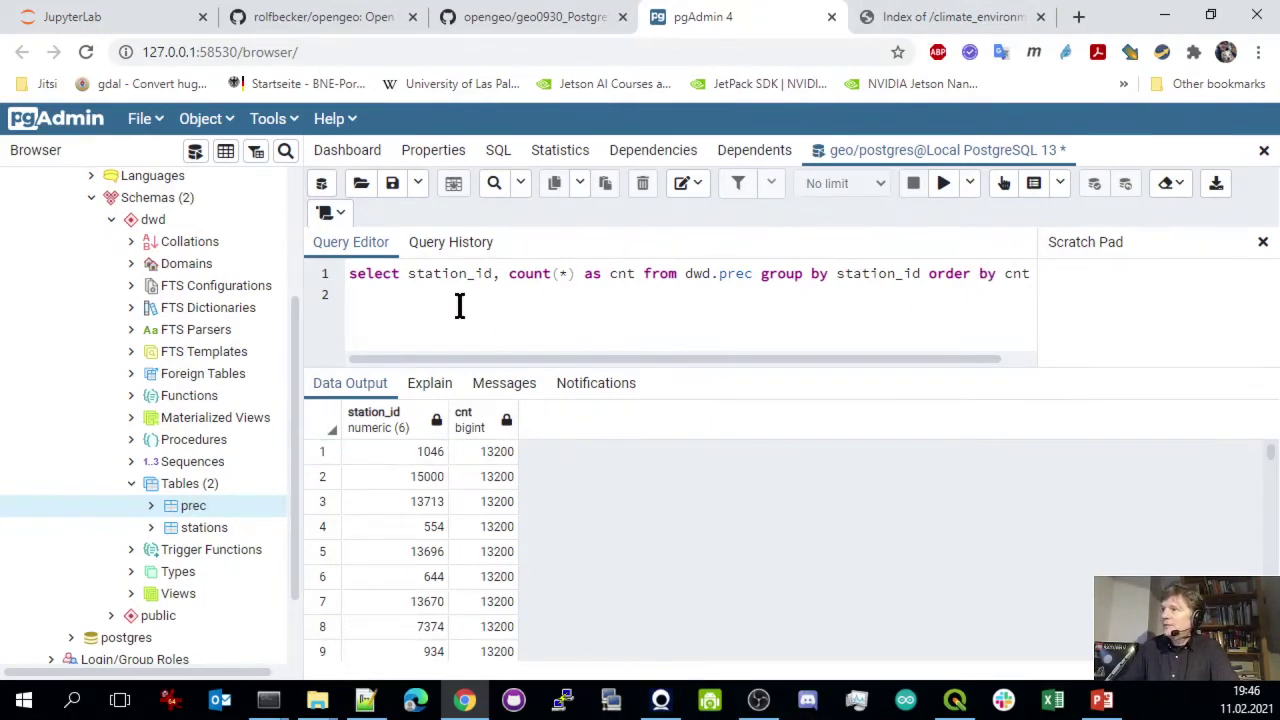
{"action": "left_click", "coordinate": [351, 274]}
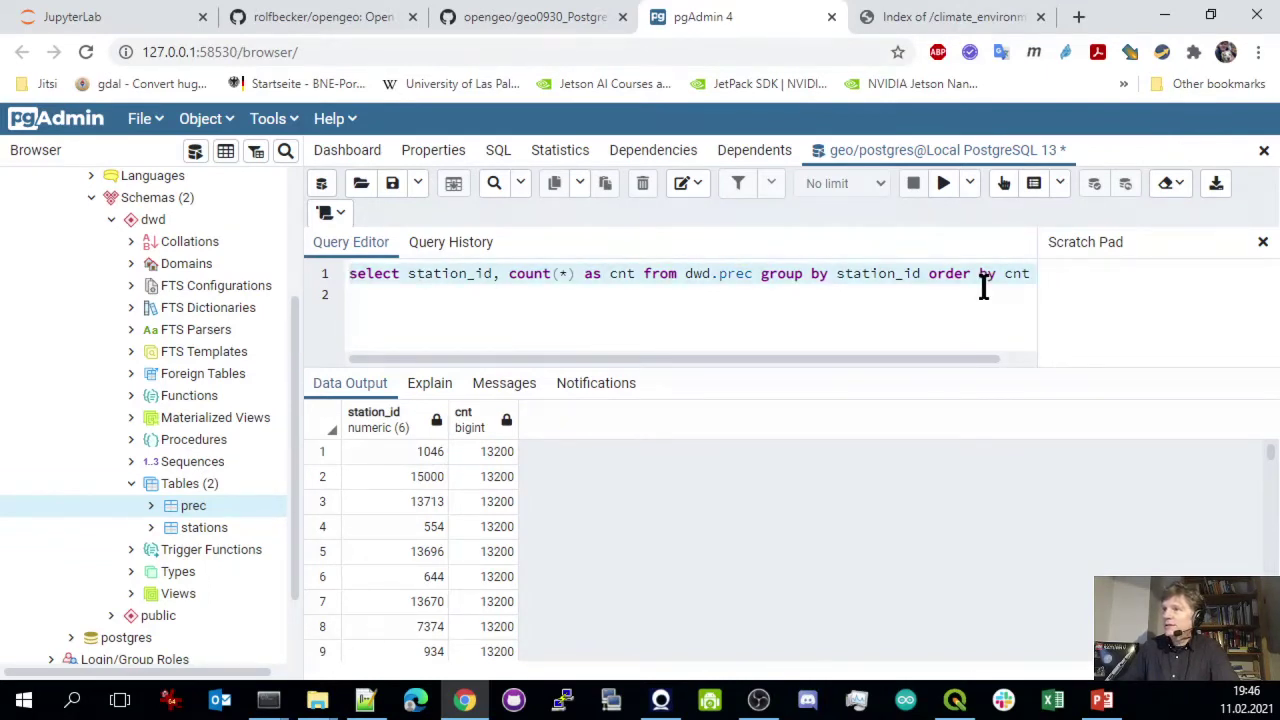
{"action": "left_click", "coordinate": [493, 274]}
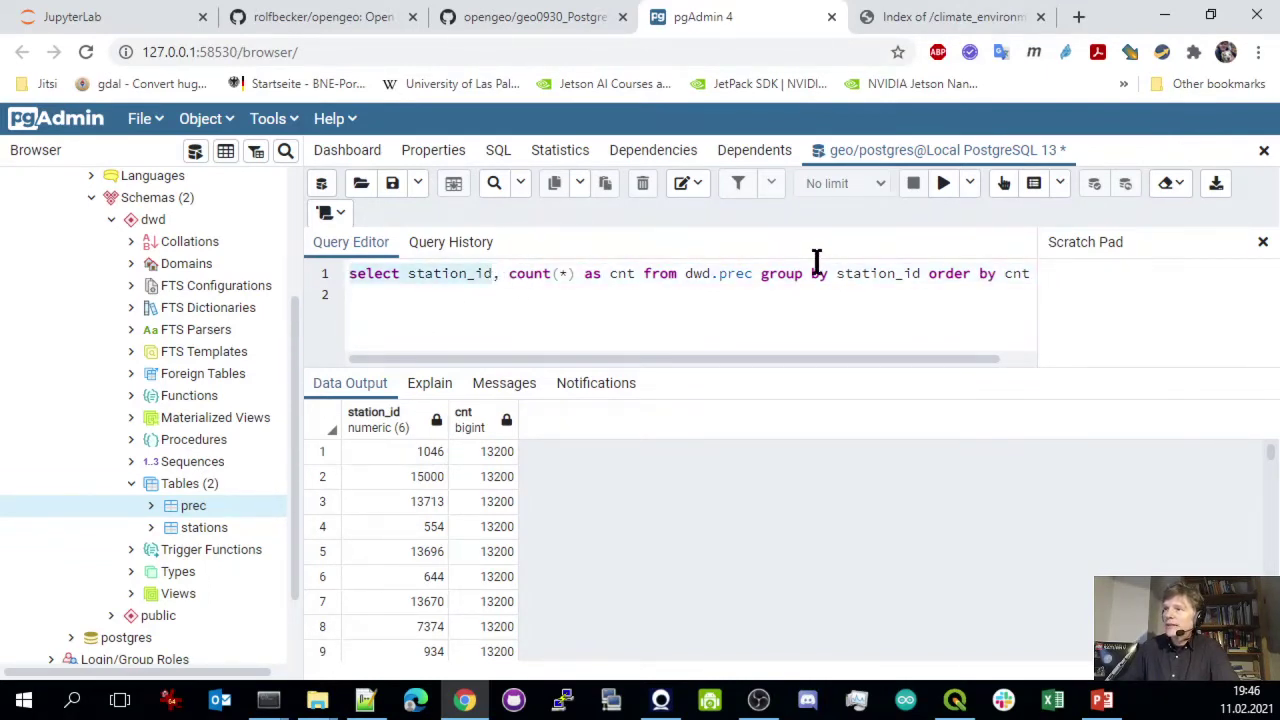
{"action": "left_click", "coordinate": [1045, 300], "text": "shift"}
{"action": "key", "text": "Delete"}
{"action": "key", "text": "BackSpace"}
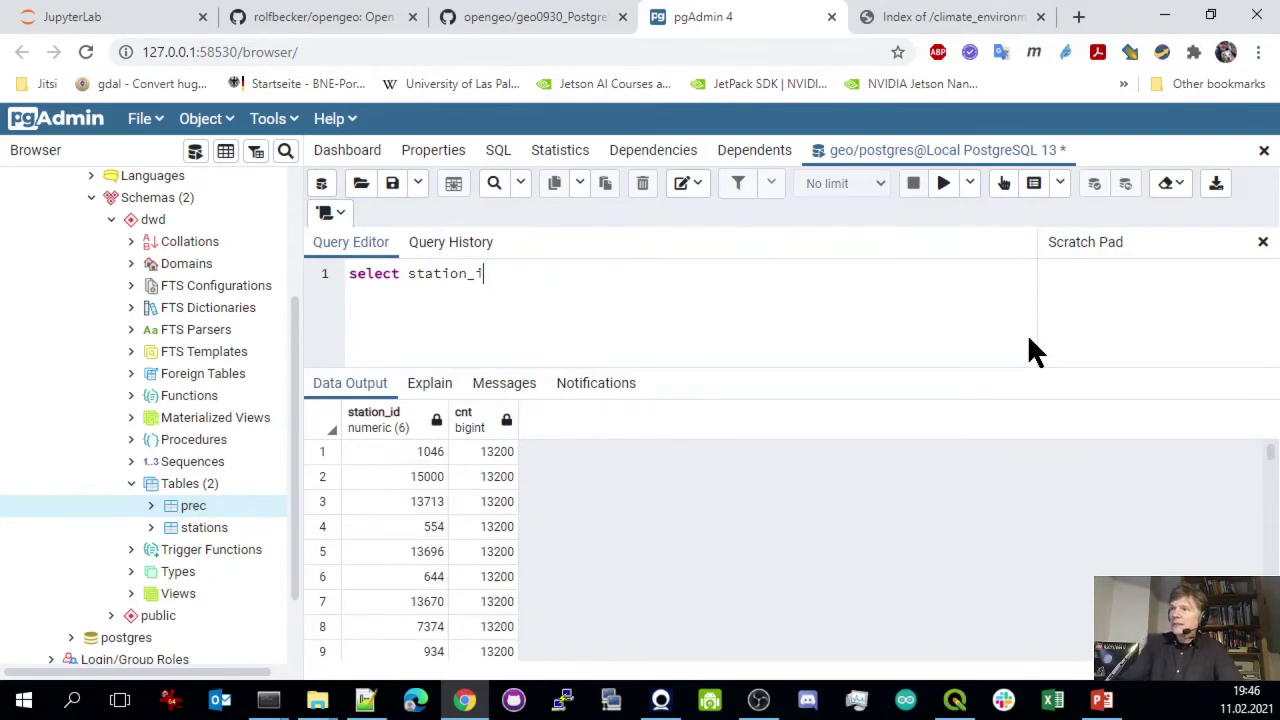
{"action": "type", "text": "d"}
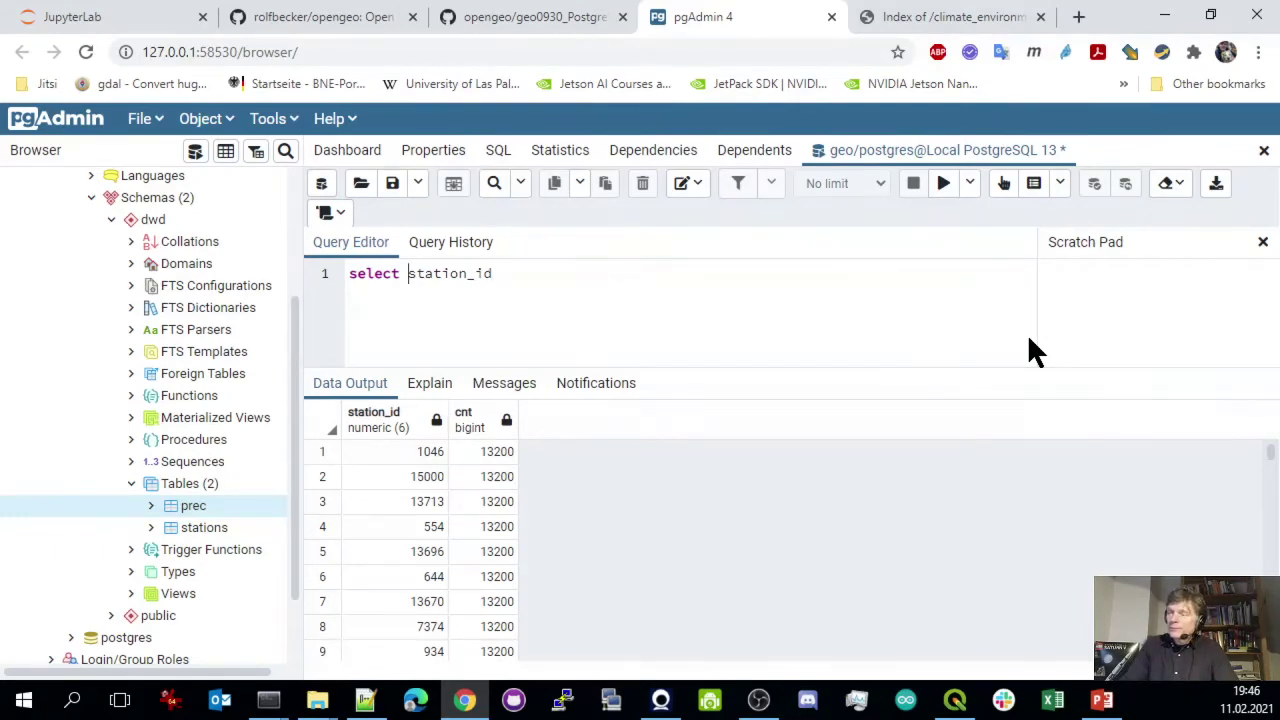
Complete the query as "select t1.station_id from dwd.stations t1" and run it
{"action": "type", "text": "t"}
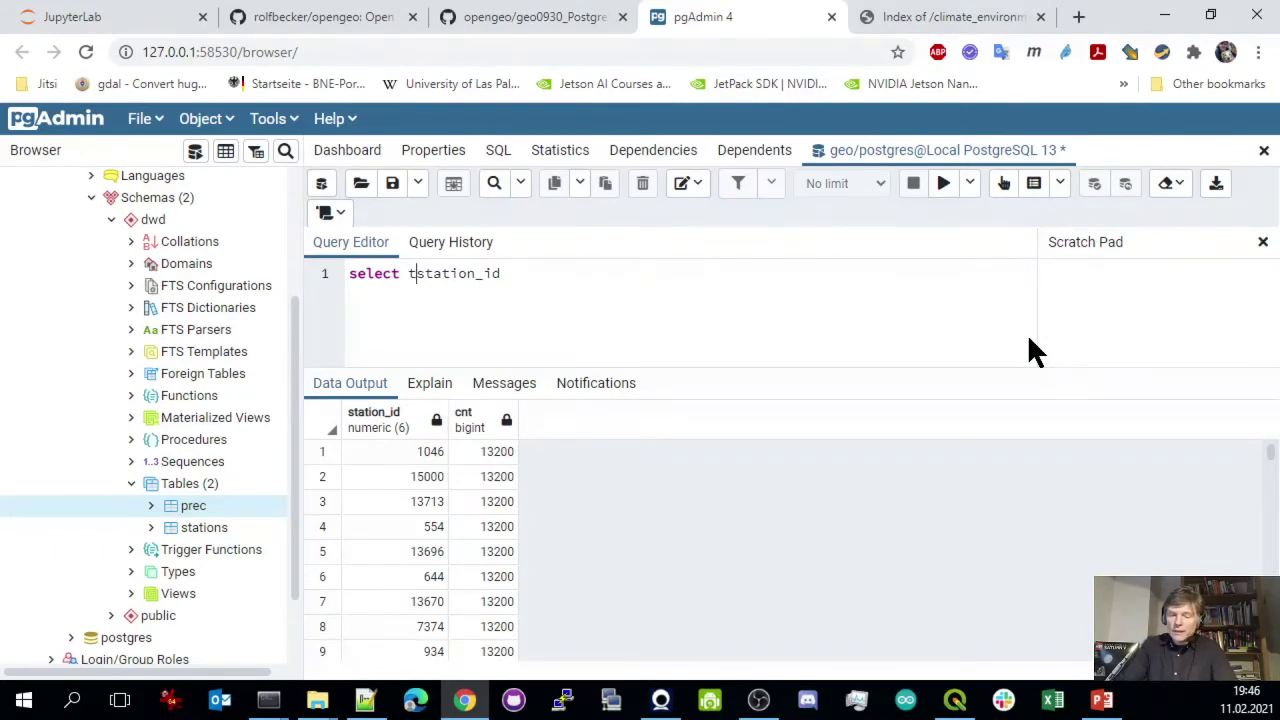
{"action": "type", "text": "1."}
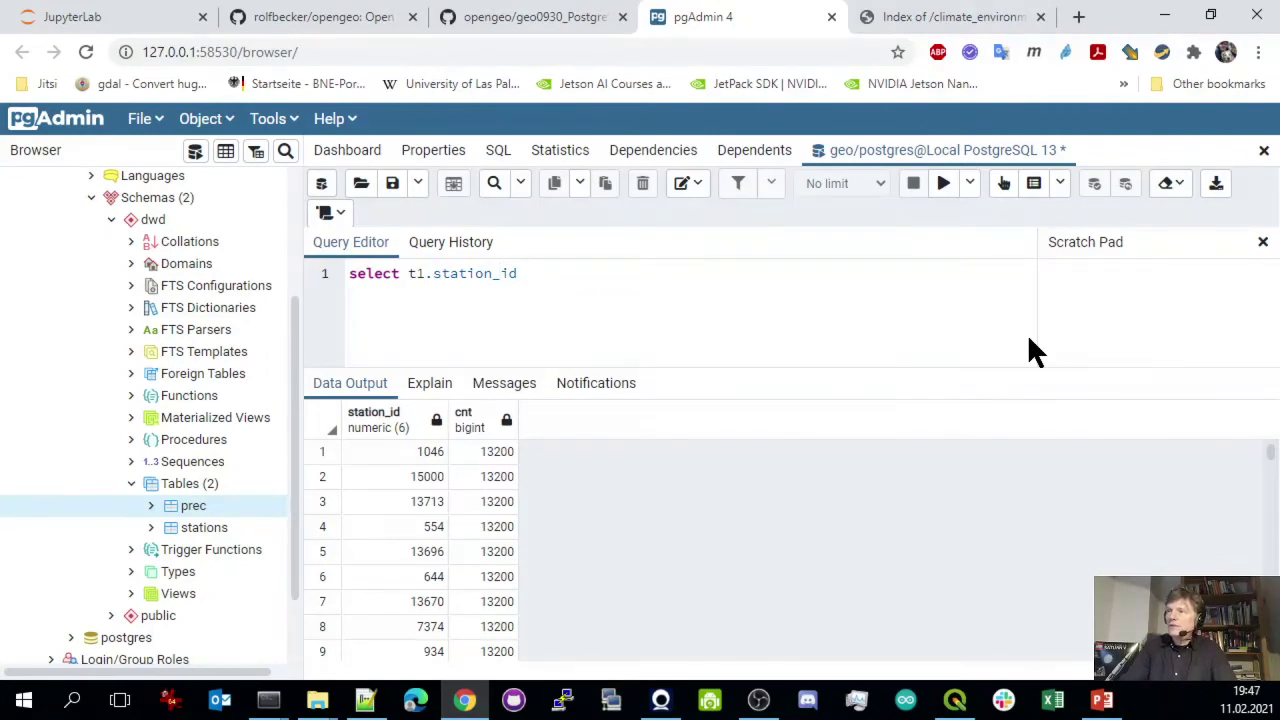
{"action": "type", "text": "freom"}
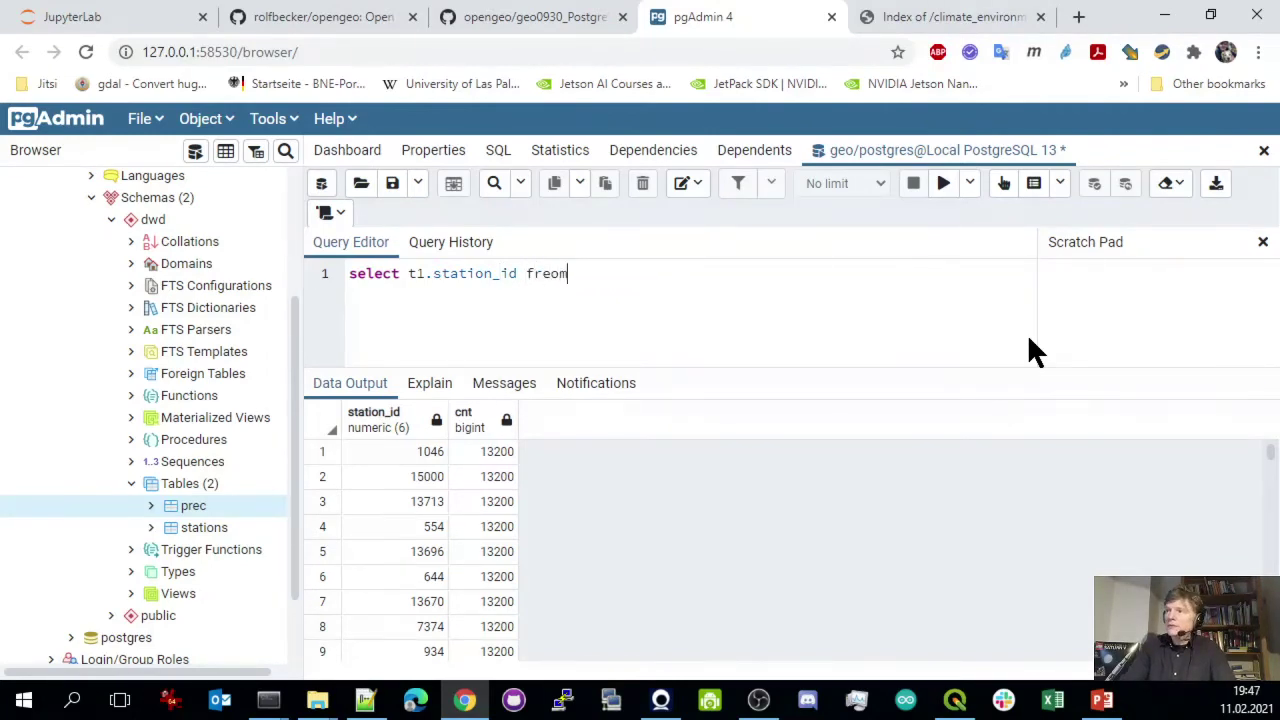
{"action": "key", "text": "BackSpace"}
{"action": "key", "text": "BackSpace"}
{"action": "key", "text": "BackSpace"}
{"action": "type", "text": "om "}
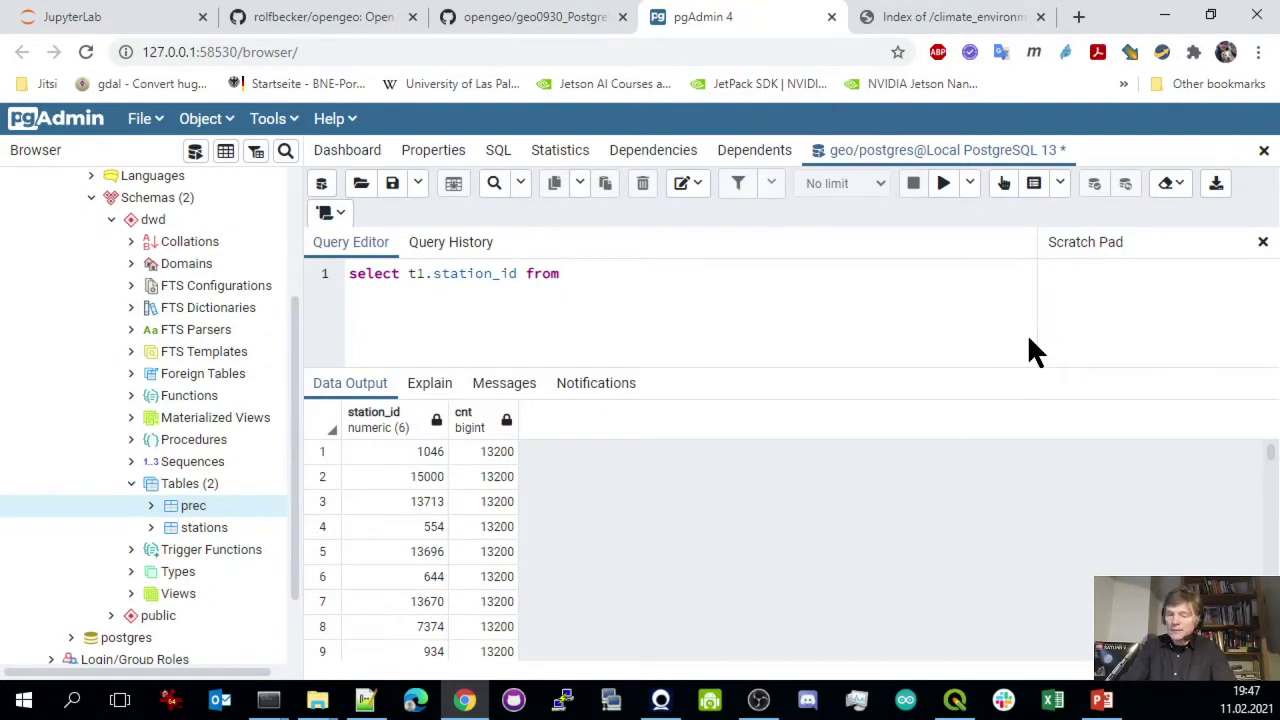
{"action": "type", "text": "dwd"}
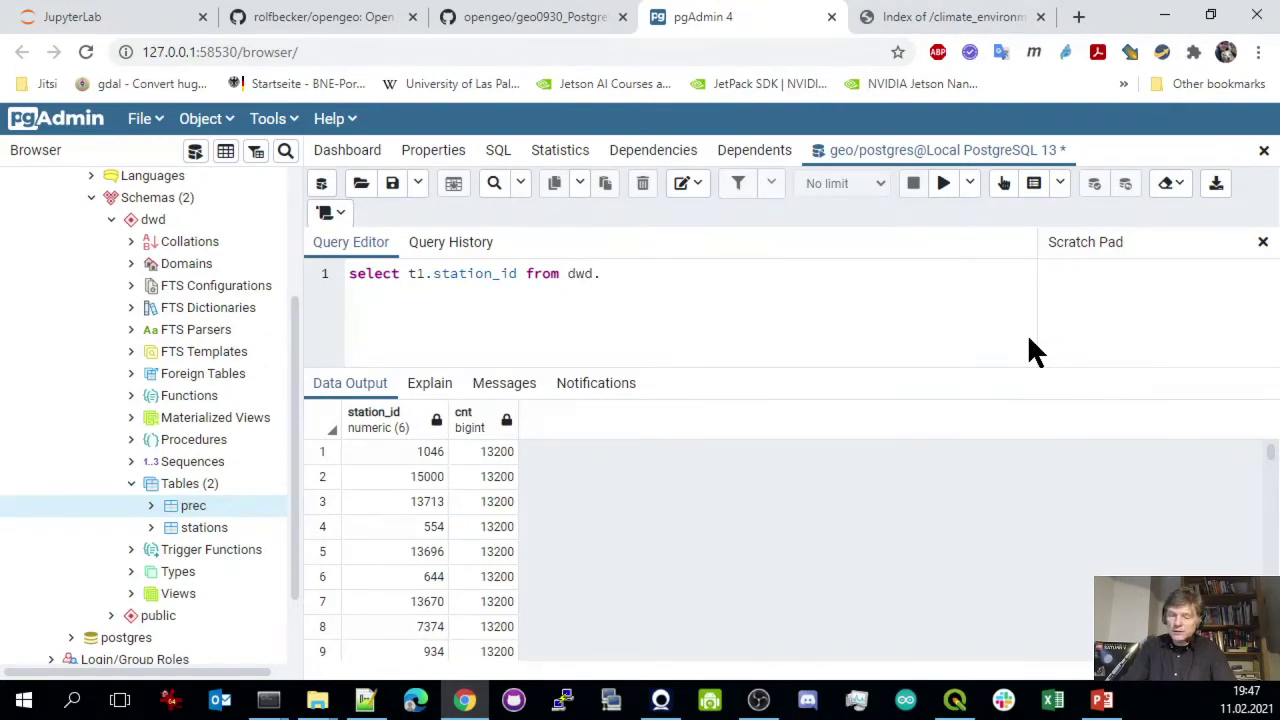
{"action": "type", "text": ".stations"}
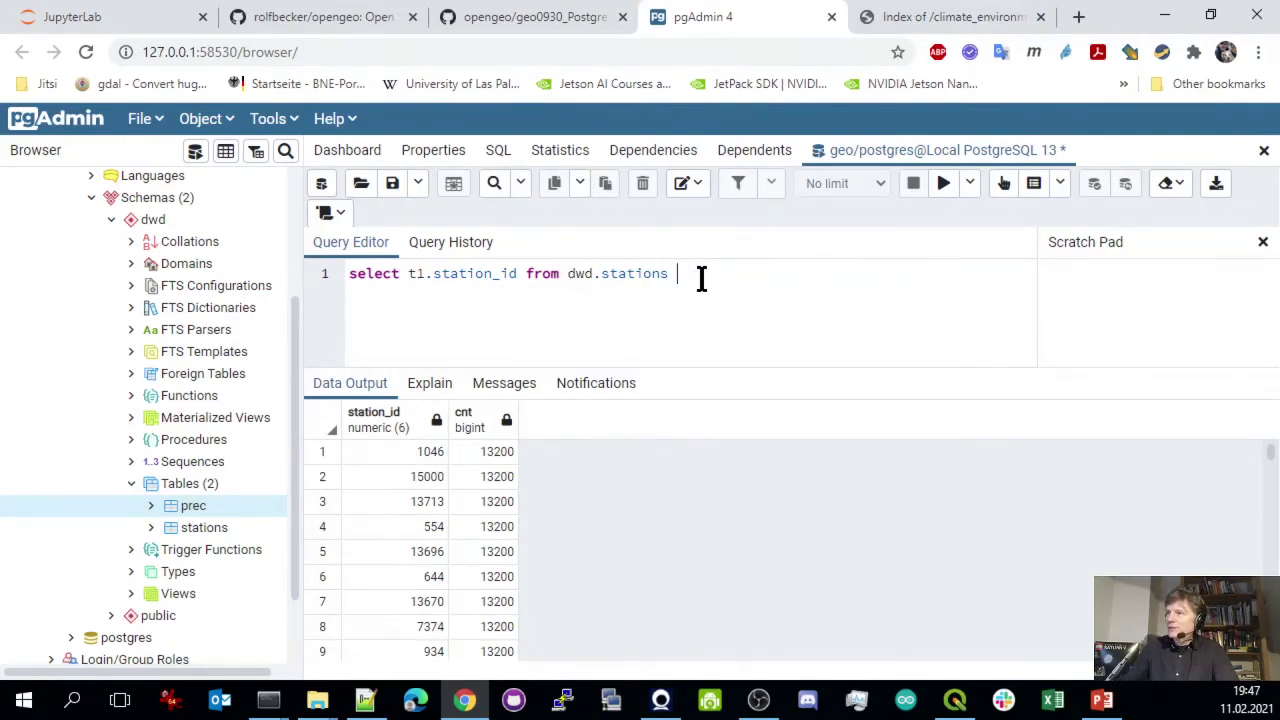
{"action": "type", "text": "t1"}
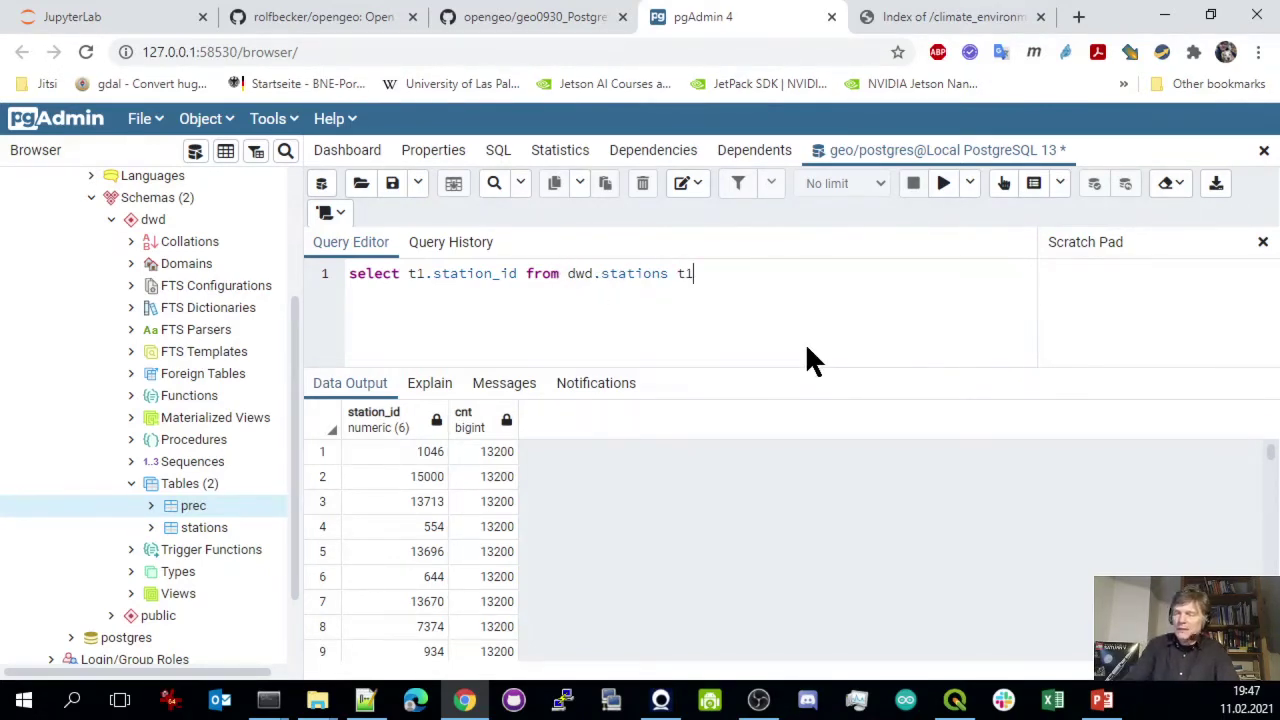
{"action": "left_click", "coordinate": [943, 183]}
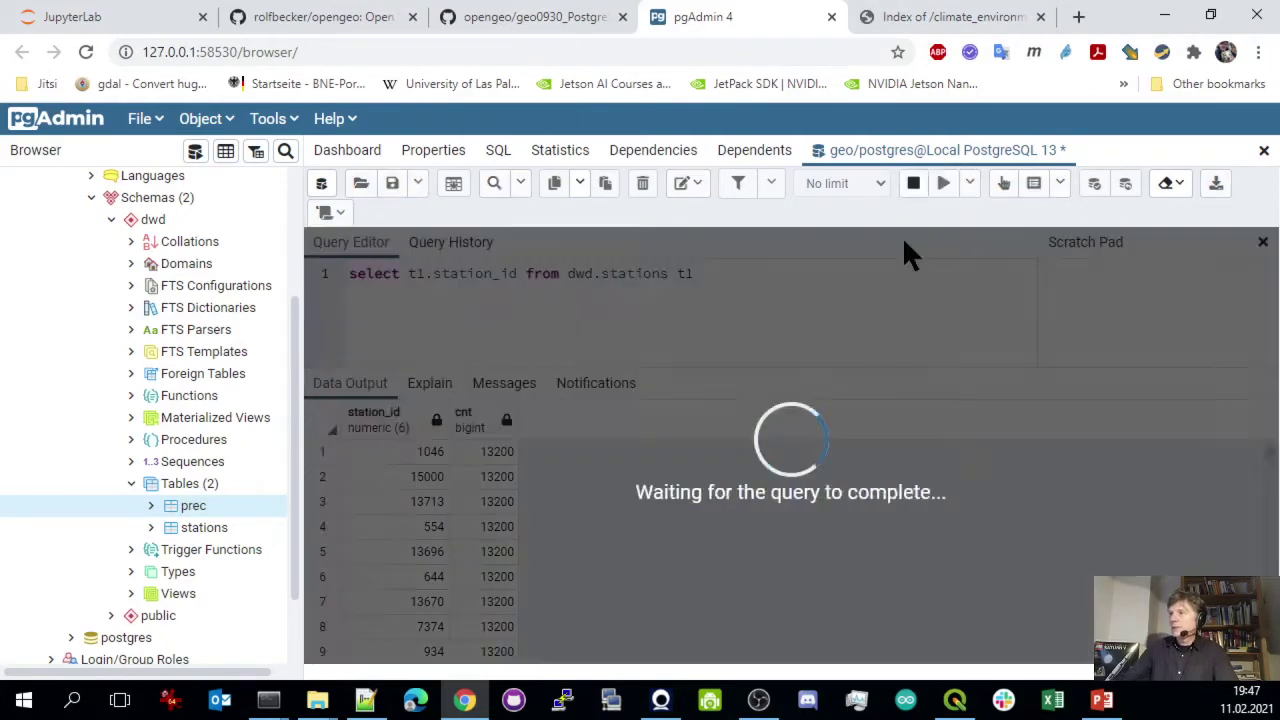
Look through the listed station IDs, add t1.name as a second selected column and run the query
{"action": "scroll", "coordinate": [557, 571], "scroll_direction": "down", "scroll_amount": 12}
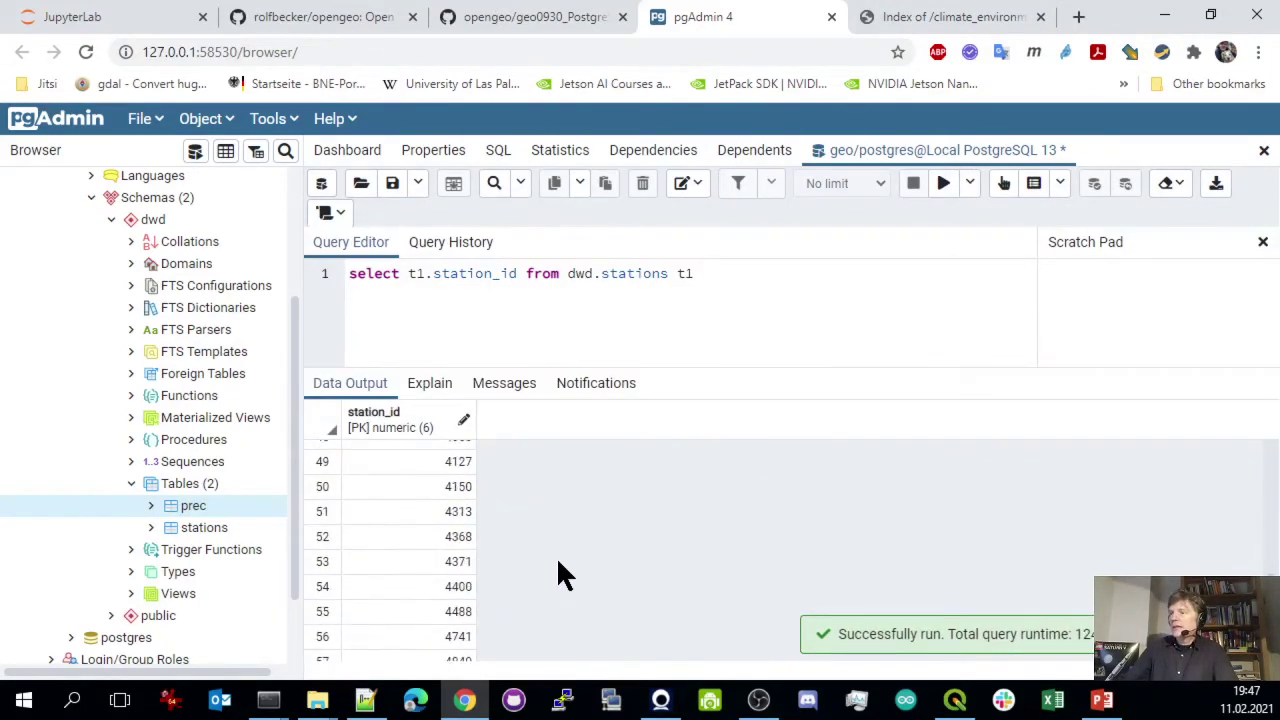
{"action": "scroll", "coordinate": [557, 571], "scroll_direction": "up", "scroll_amount": 8}
{"action": "scroll", "coordinate": [557, 571], "scroll_direction": "up", "scroll_amount": 4}
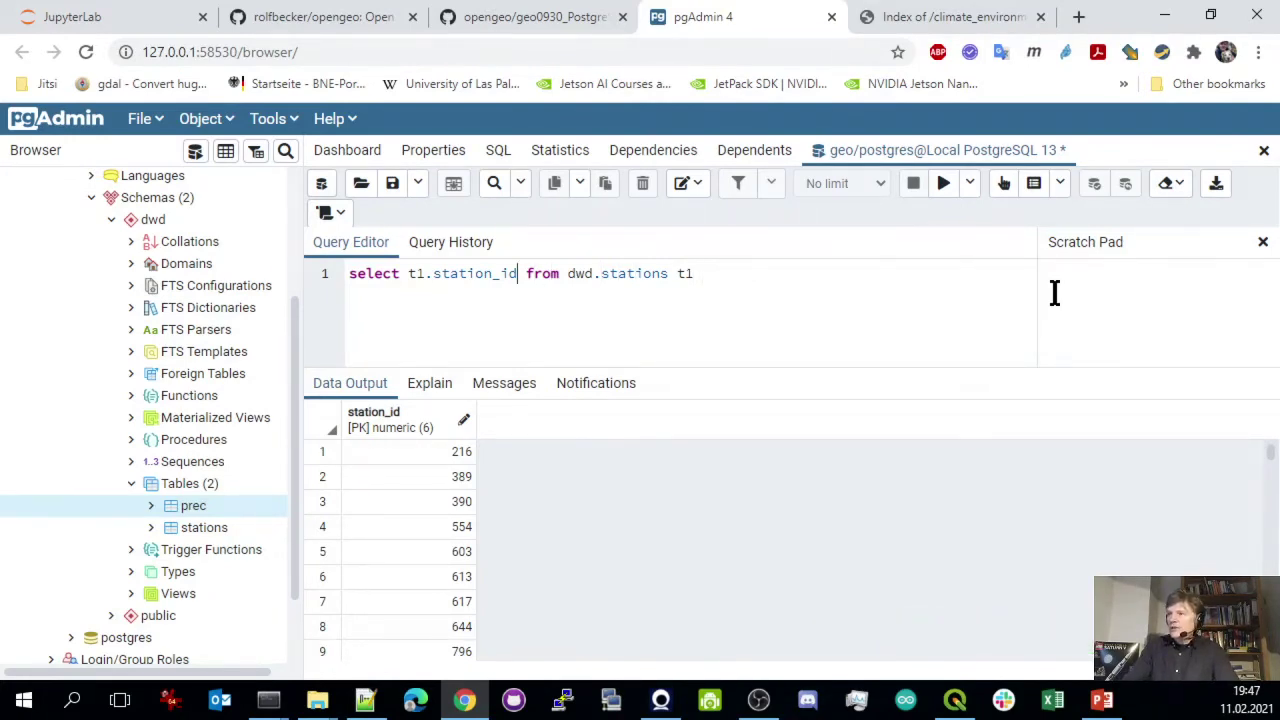
{"action": "type", "text": ", t1.nam"}
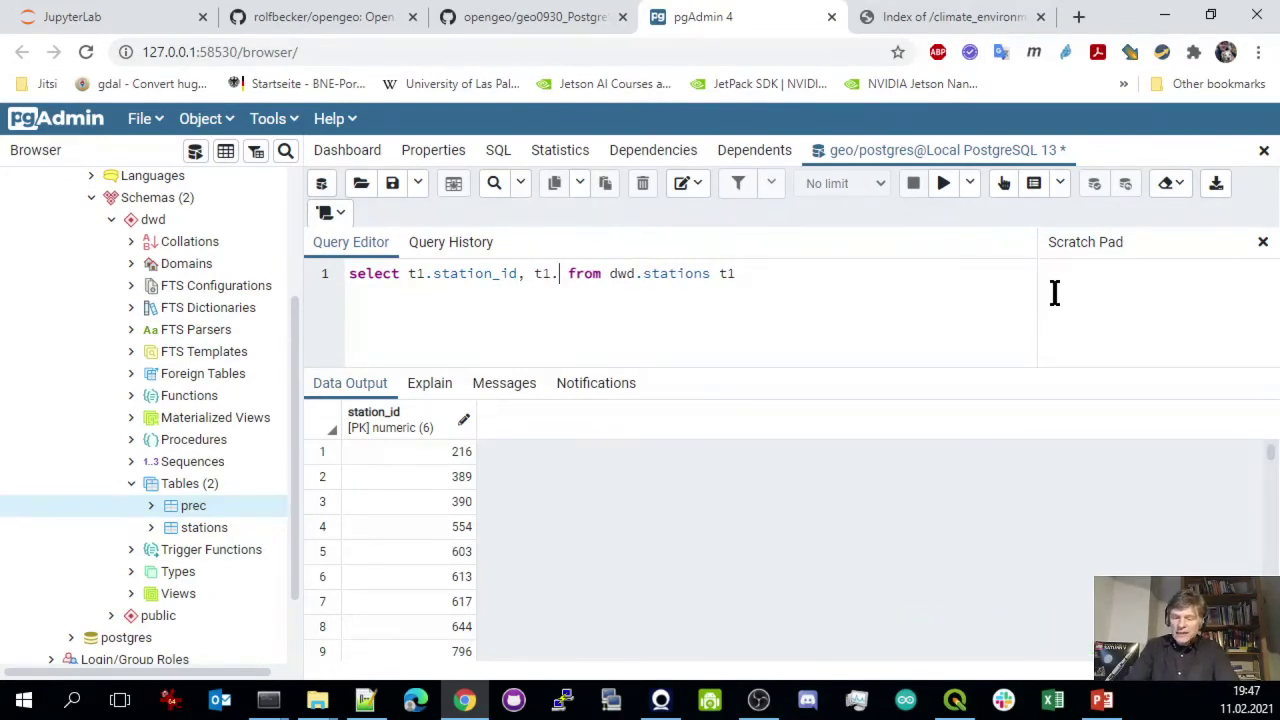
{"action": "type", "text": "e"}
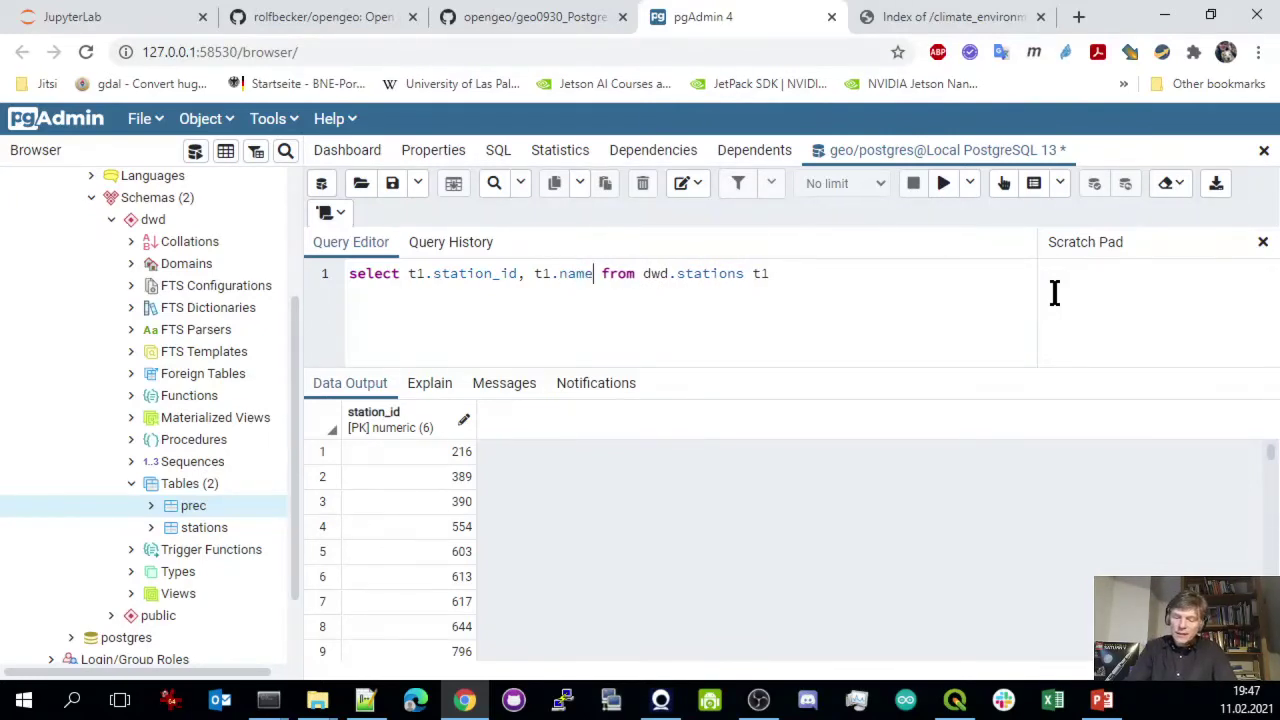
{"action": "left_click", "coordinate": [944, 186]}
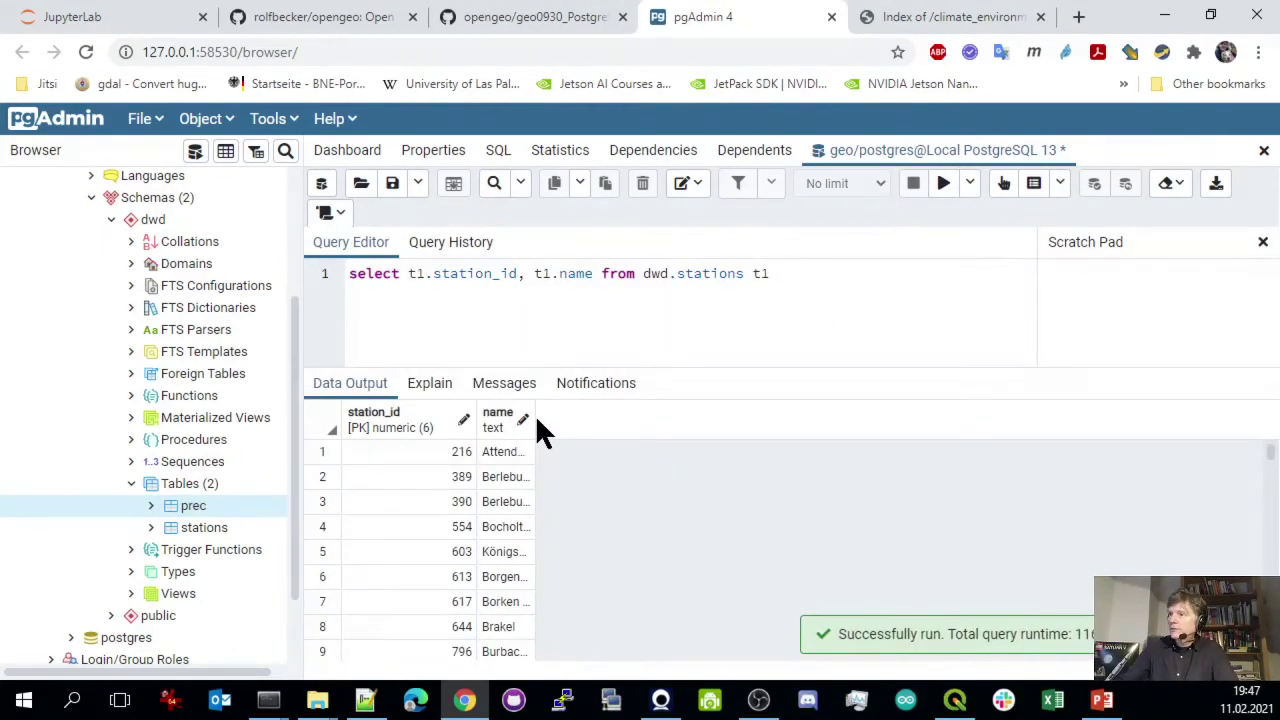
Widen the name column of the result and look through the station names
{"action": "left_click_drag", "start_coordinate": [531, 420], "coordinate": [668, 415]}
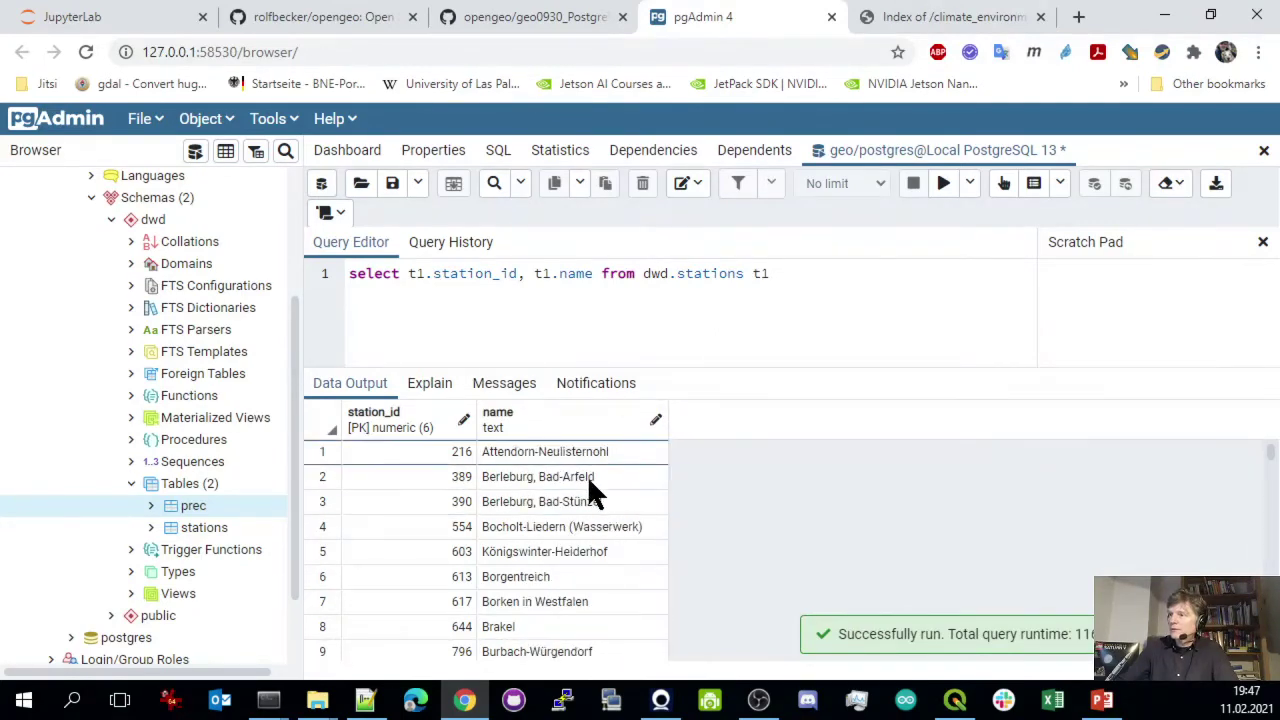
{"action": "scroll", "coordinate": [610, 530], "scroll_direction": "down", "scroll_amount": 11}
{"action": "scroll", "coordinate": [615, 550], "scroll_direction": "up", "scroll_amount": 7}
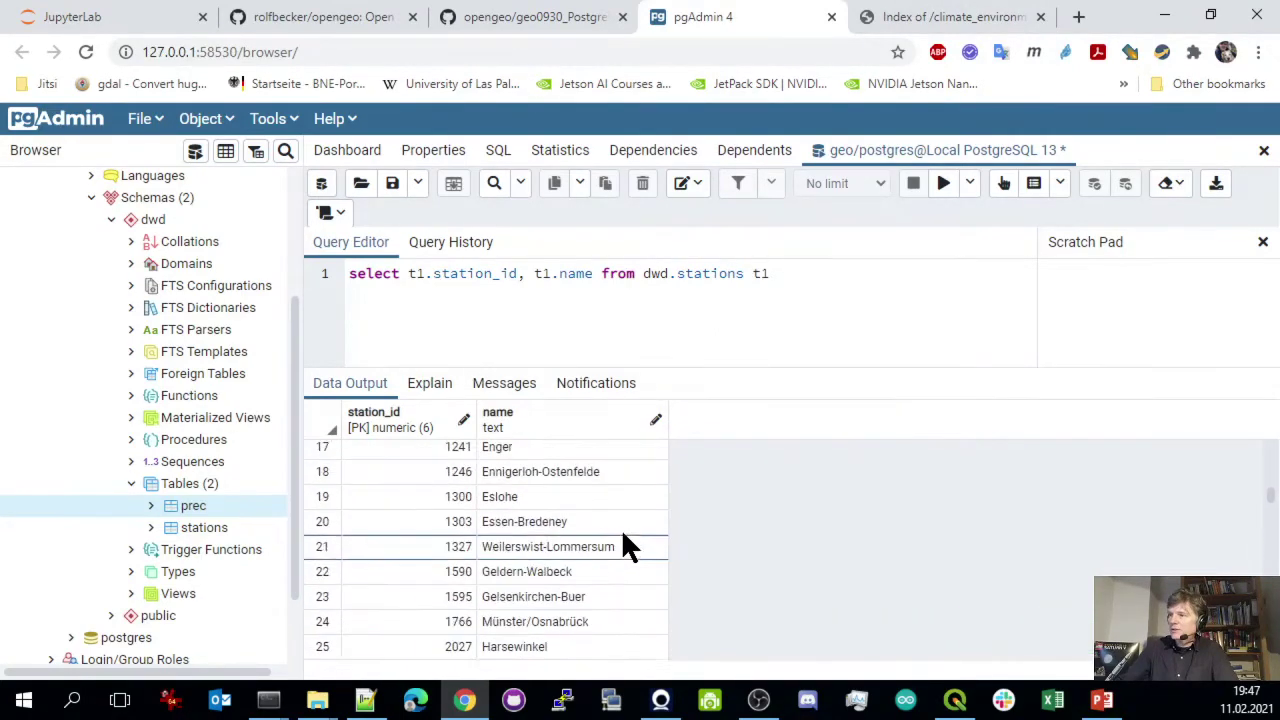
Add t1.geometry to the selected columns, run the query, and view the station points in the Geometry Viewer before closing it
{"action": "left_click", "coordinate": [593, 275]}
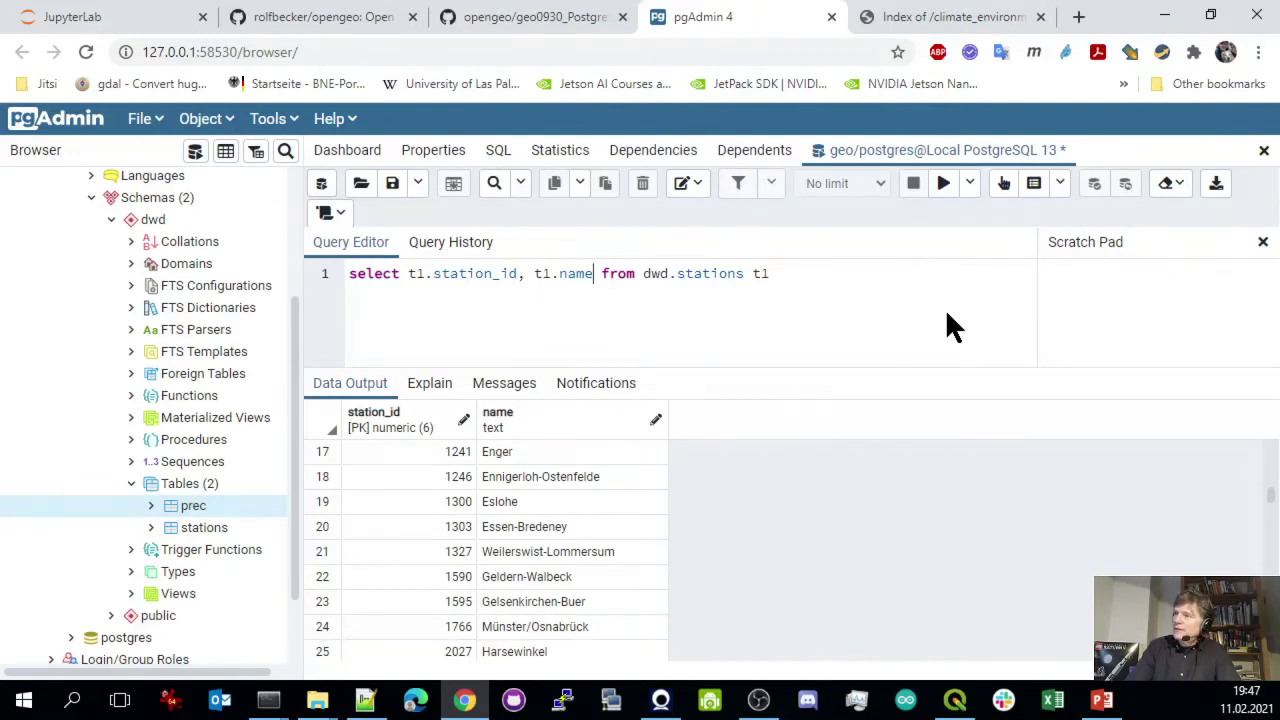
{"action": "type", "text": ", t1"}
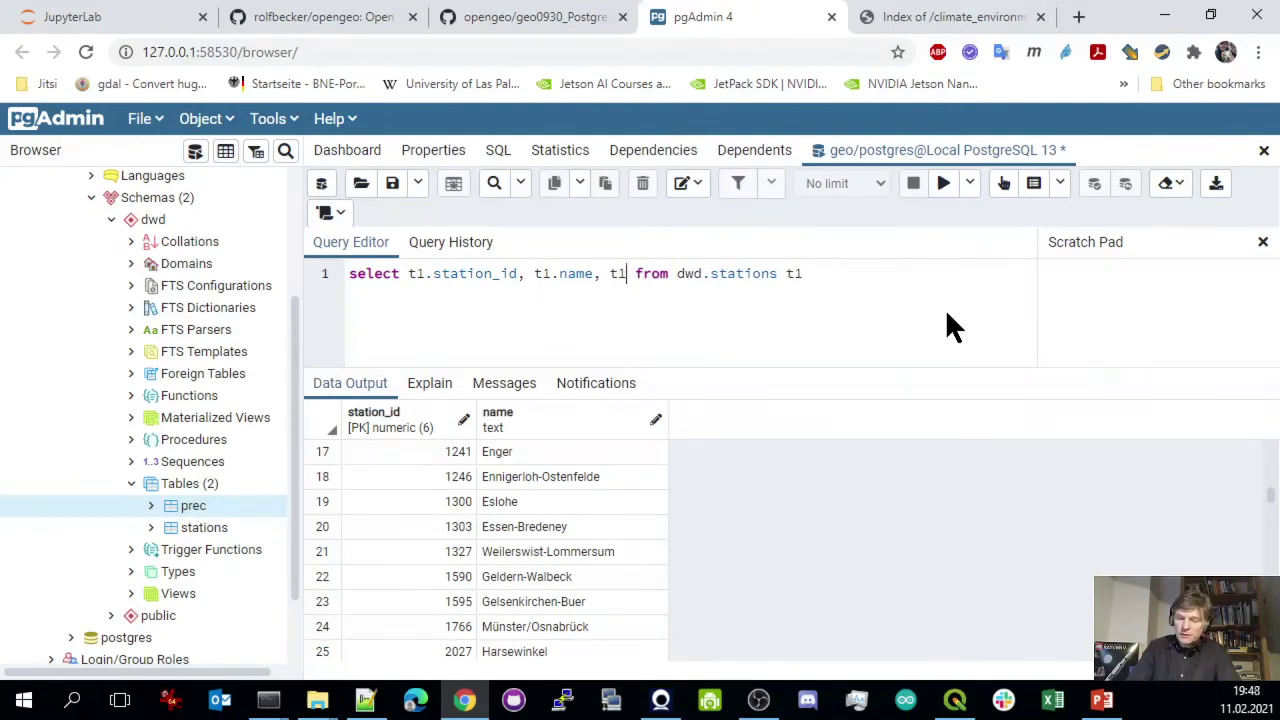
{"action": "type", "text": ".geomet"}
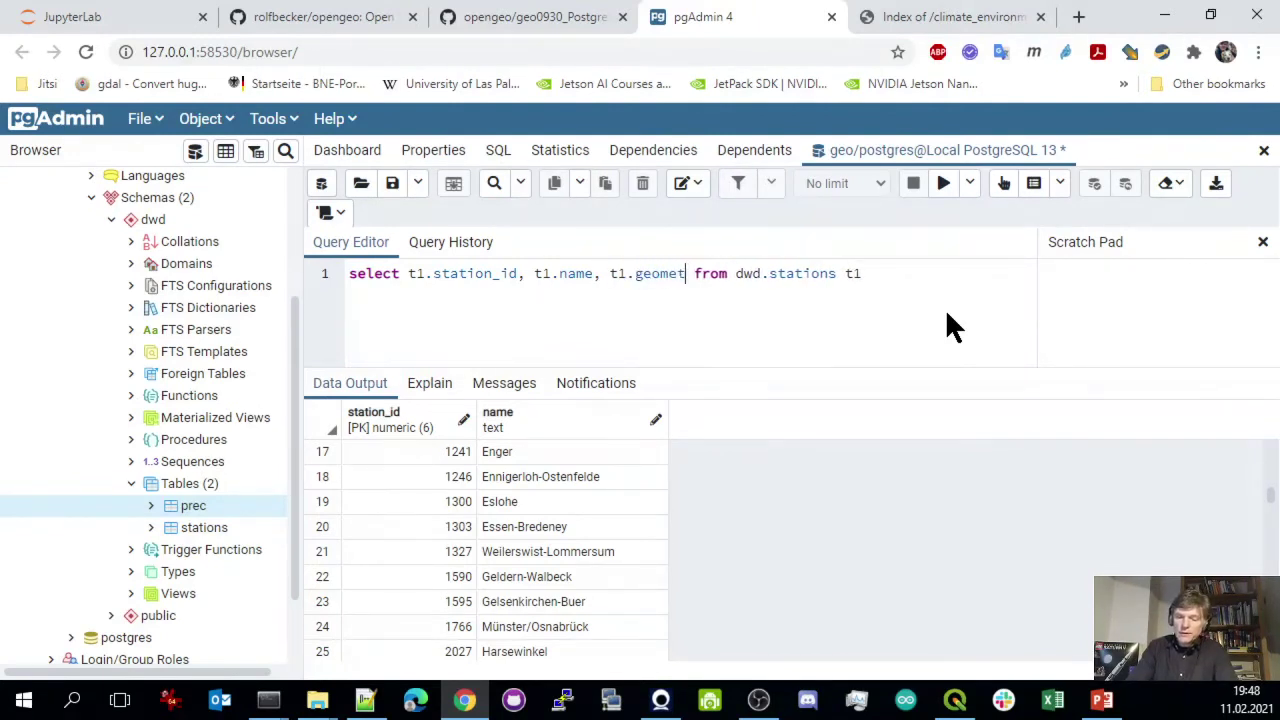
{"action": "type", "text": "ry"}
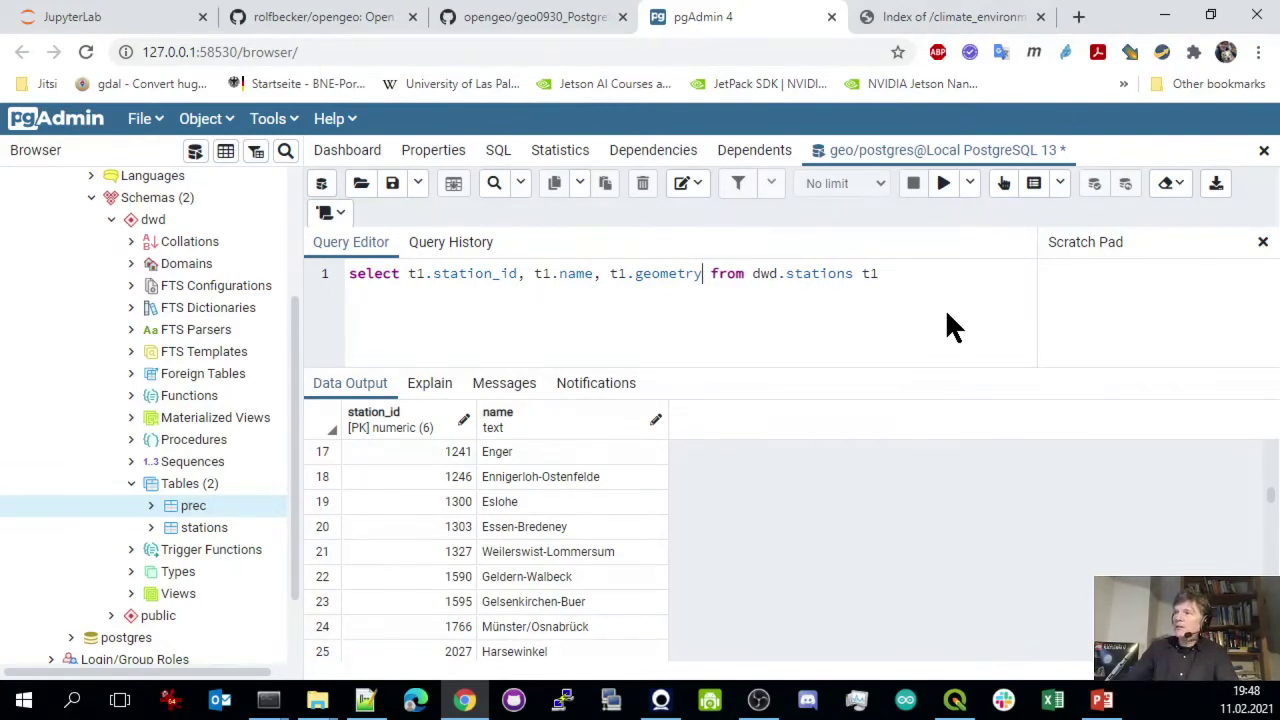
{"action": "left_click", "coordinate": [943, 186]}
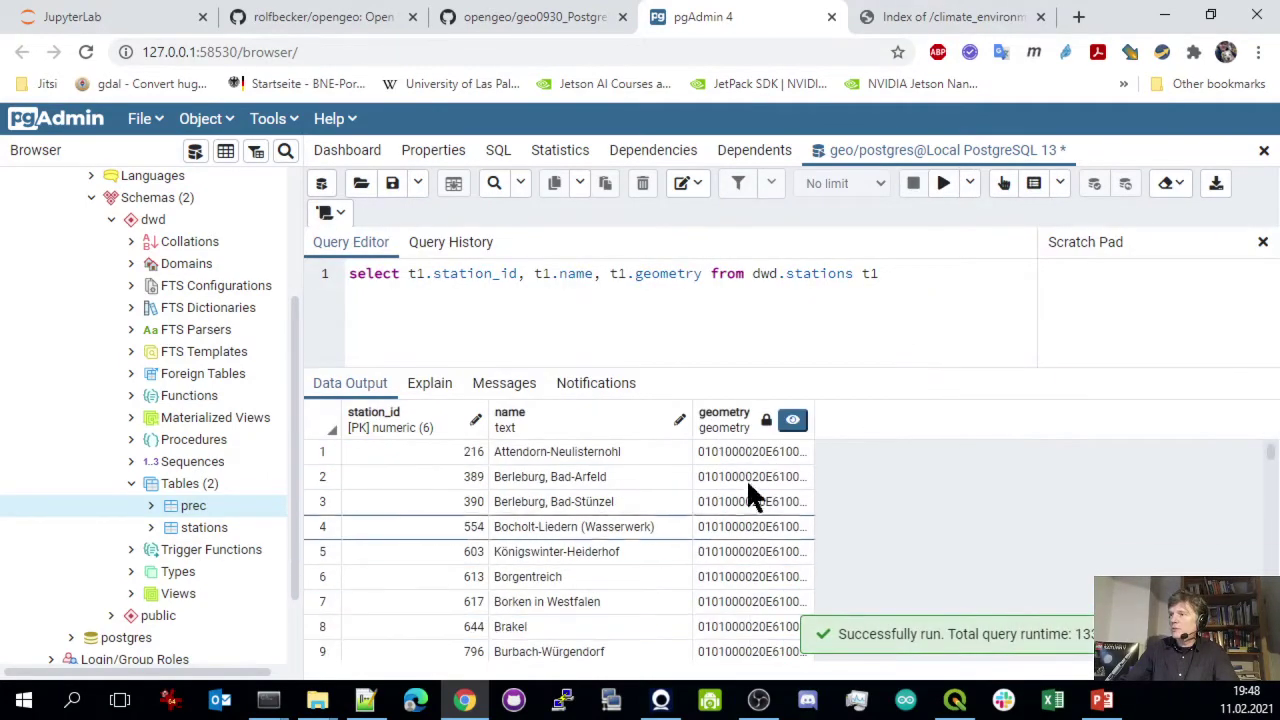
{"action": "left_click", "coordinate": [792, 421]}
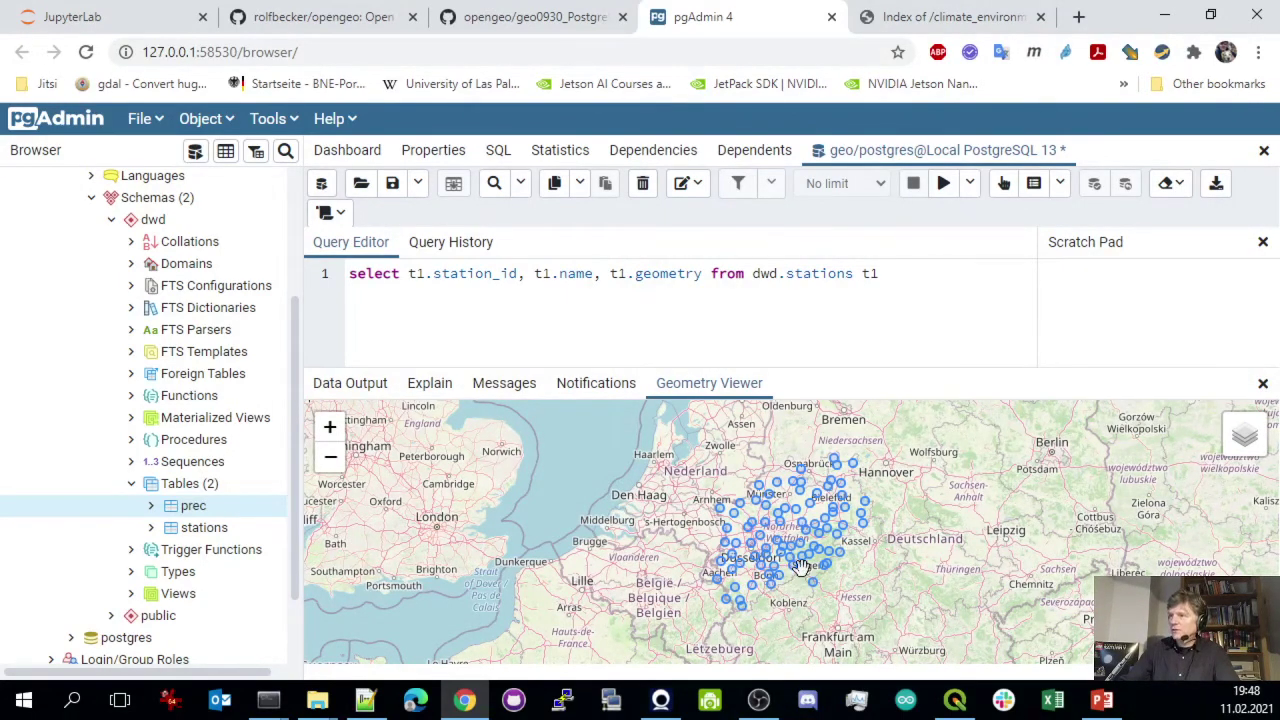
{"action": "left_click", "coordinate": [1262, 385]}
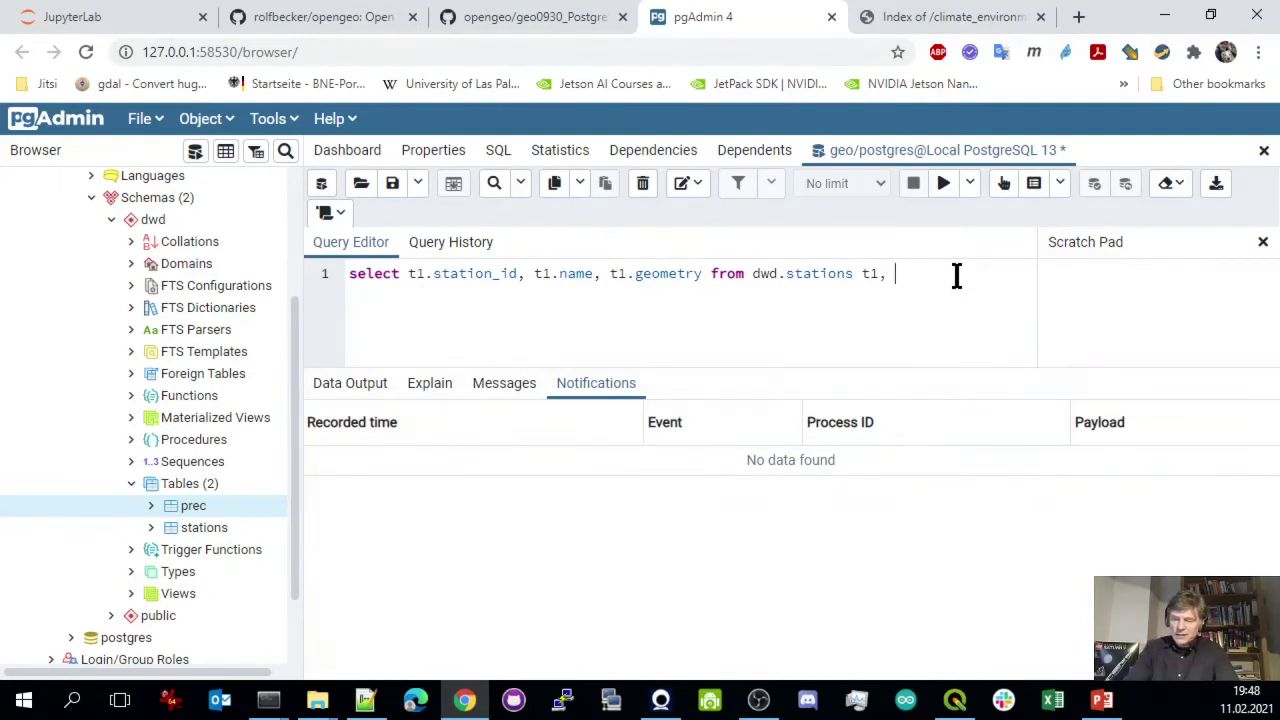
Add the table prec with alias t2 to the from clause and append t2.ts and t2.val to the selected columns
{"action": "type", "text": "prec t2"}
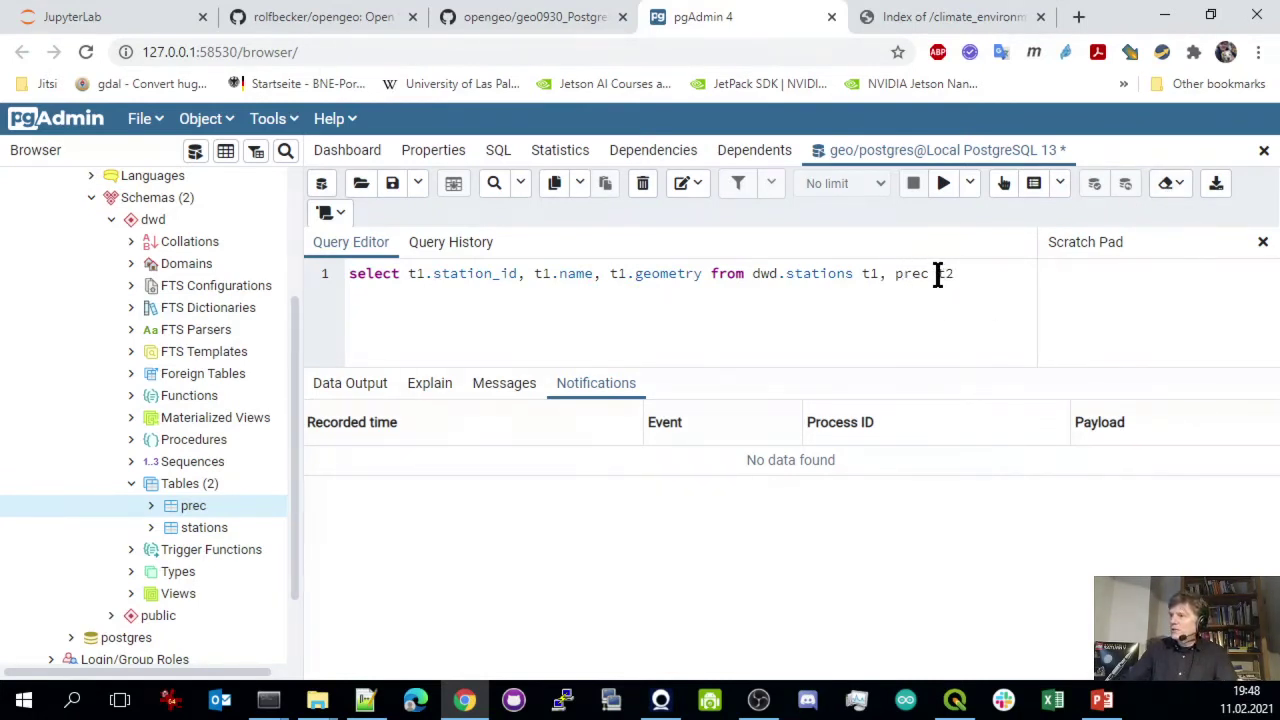
{"action": "double_click", "coordinate": [942, 273]}
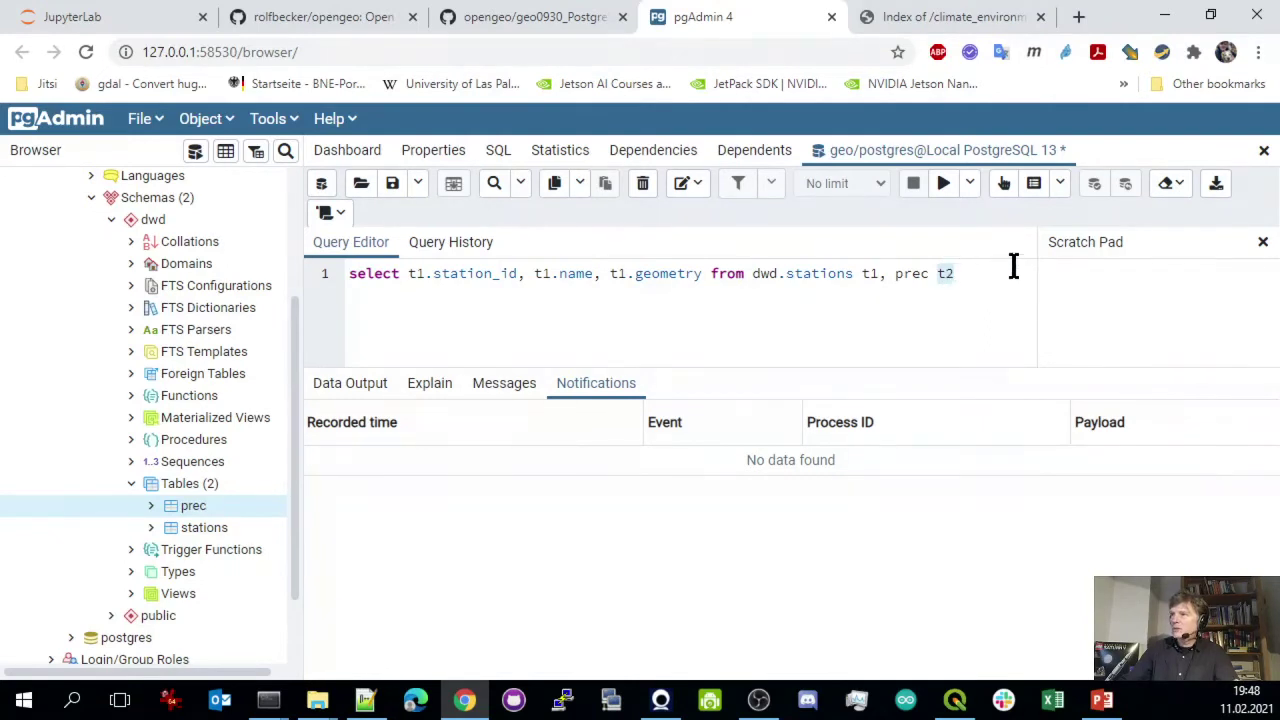
{"action": "left_click", "coordinate": [704, 274]}
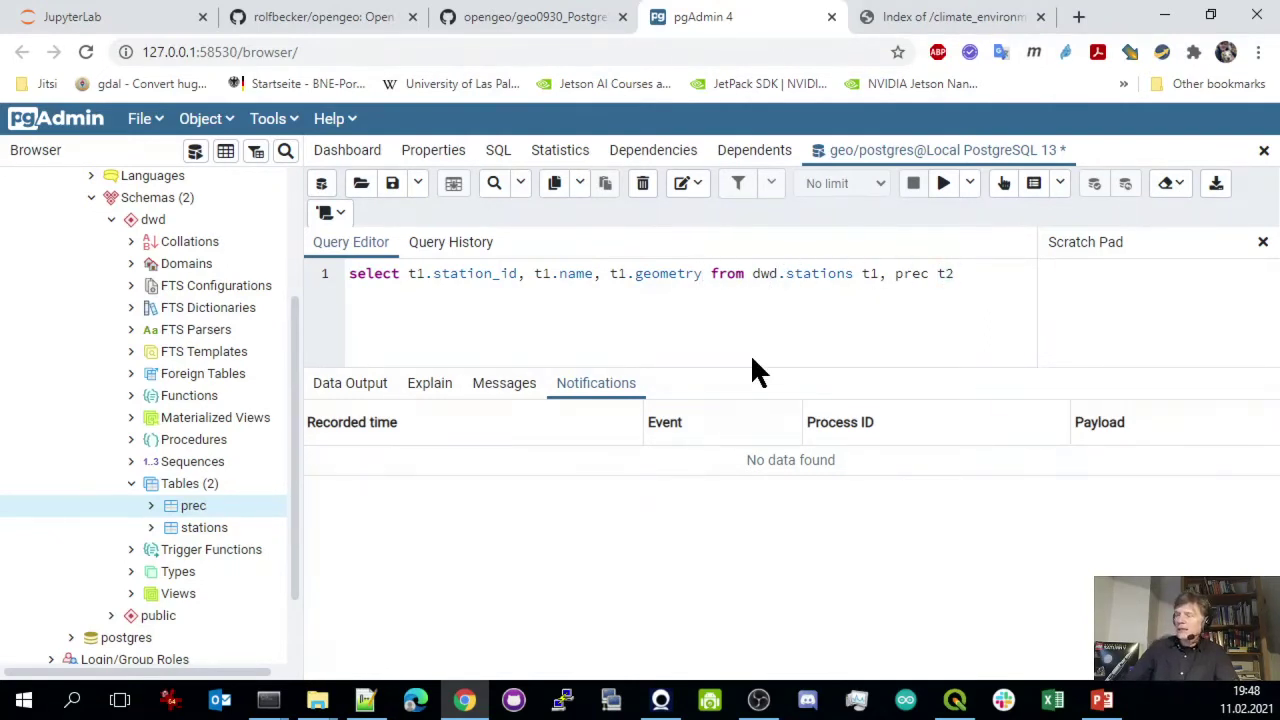
{"action": "type", "text": ", t2."}
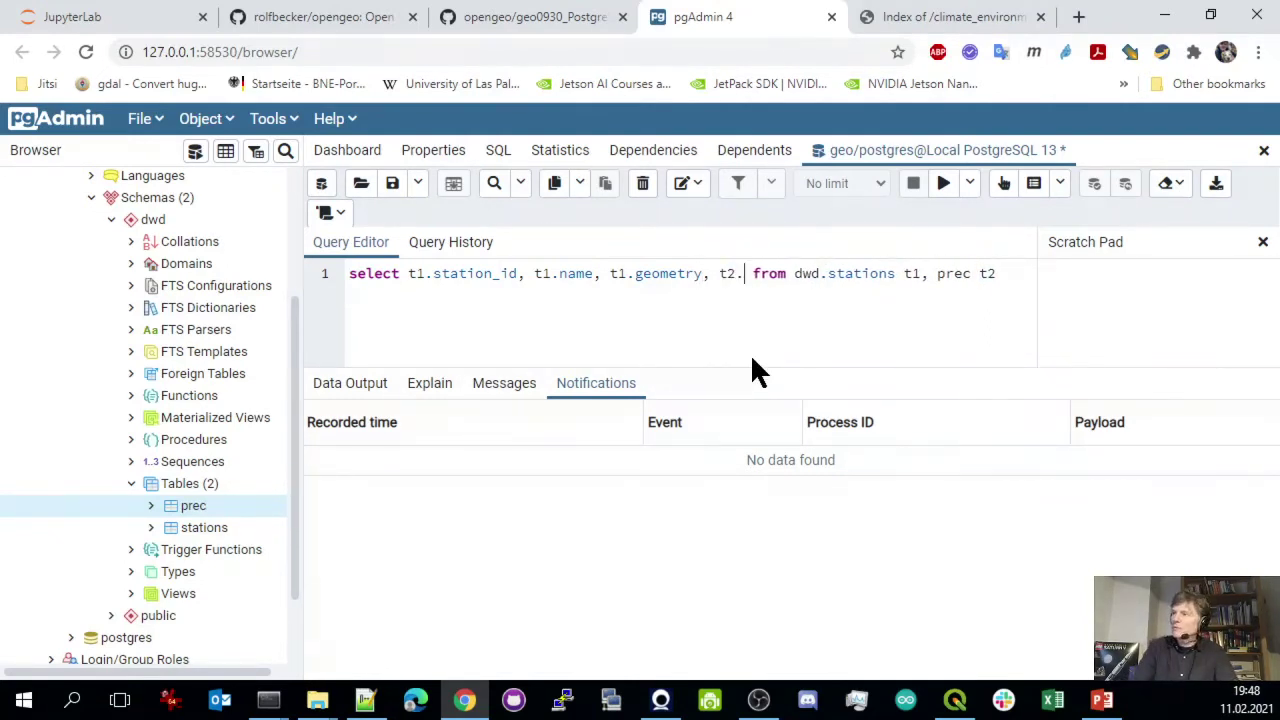
{"action": "type", "text": "ts, "}
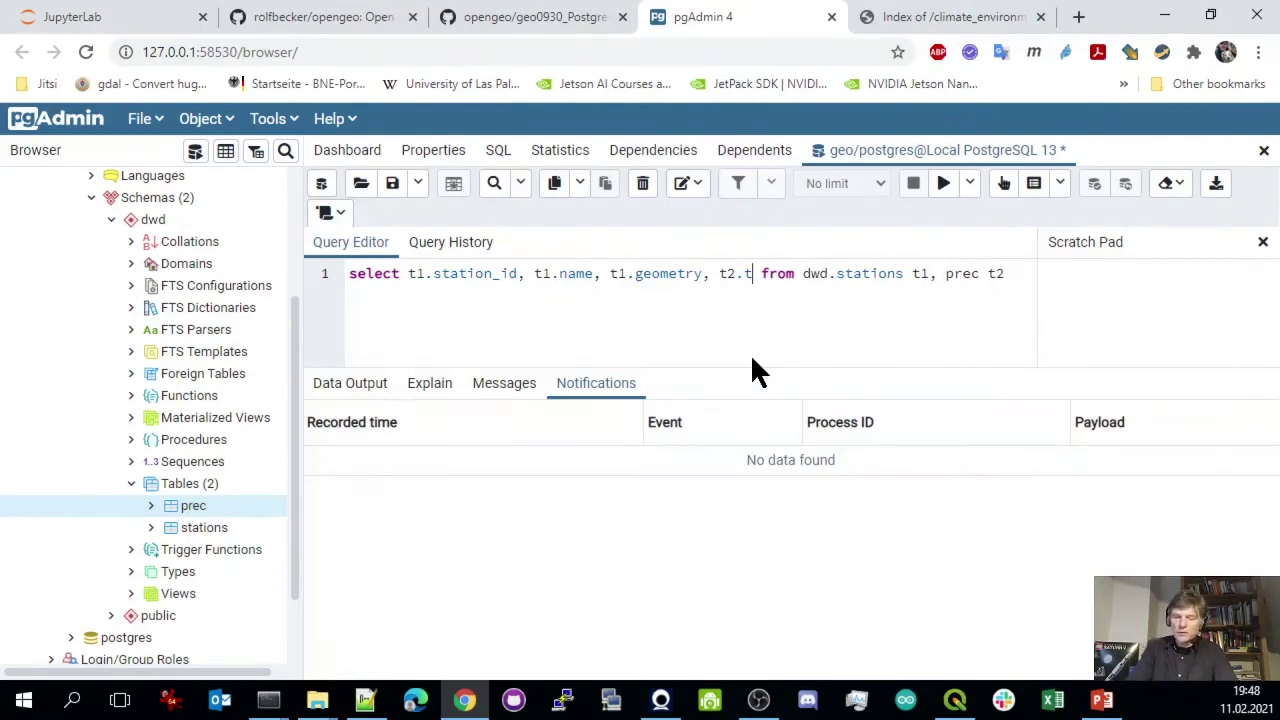
{"action": "type", "text": "t2.va"}
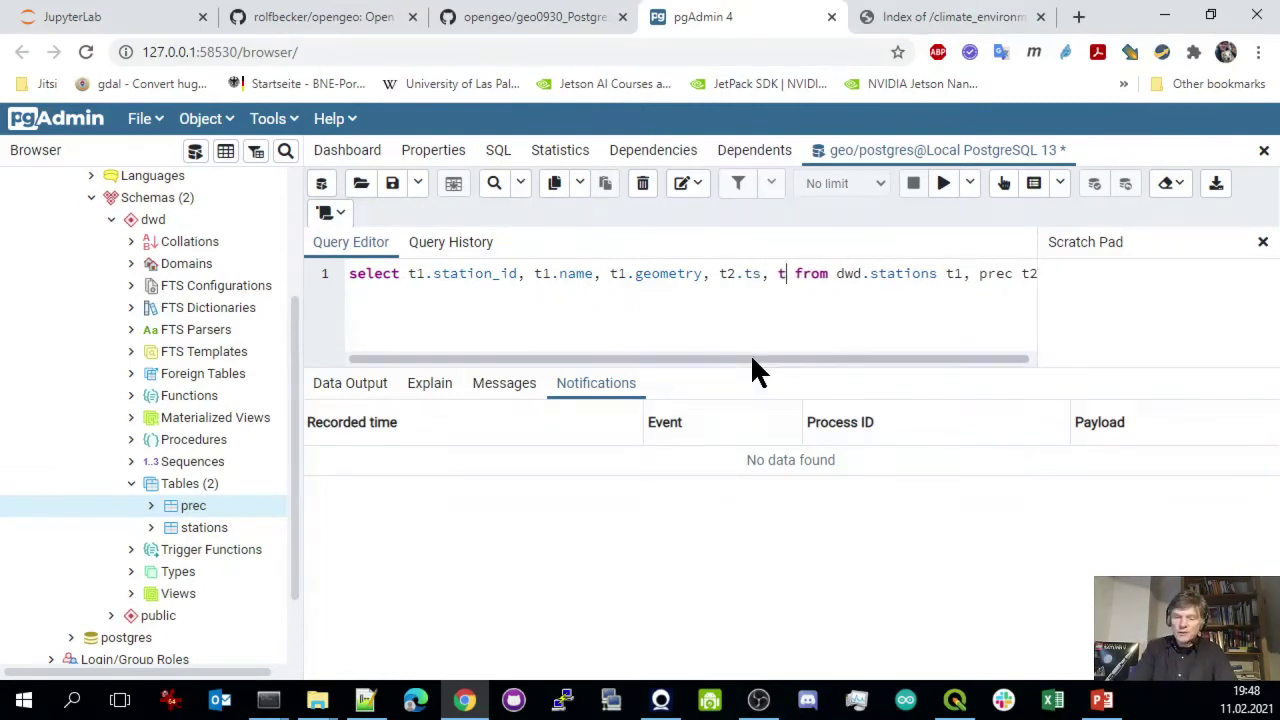
{"action": "type", "text": "l"}
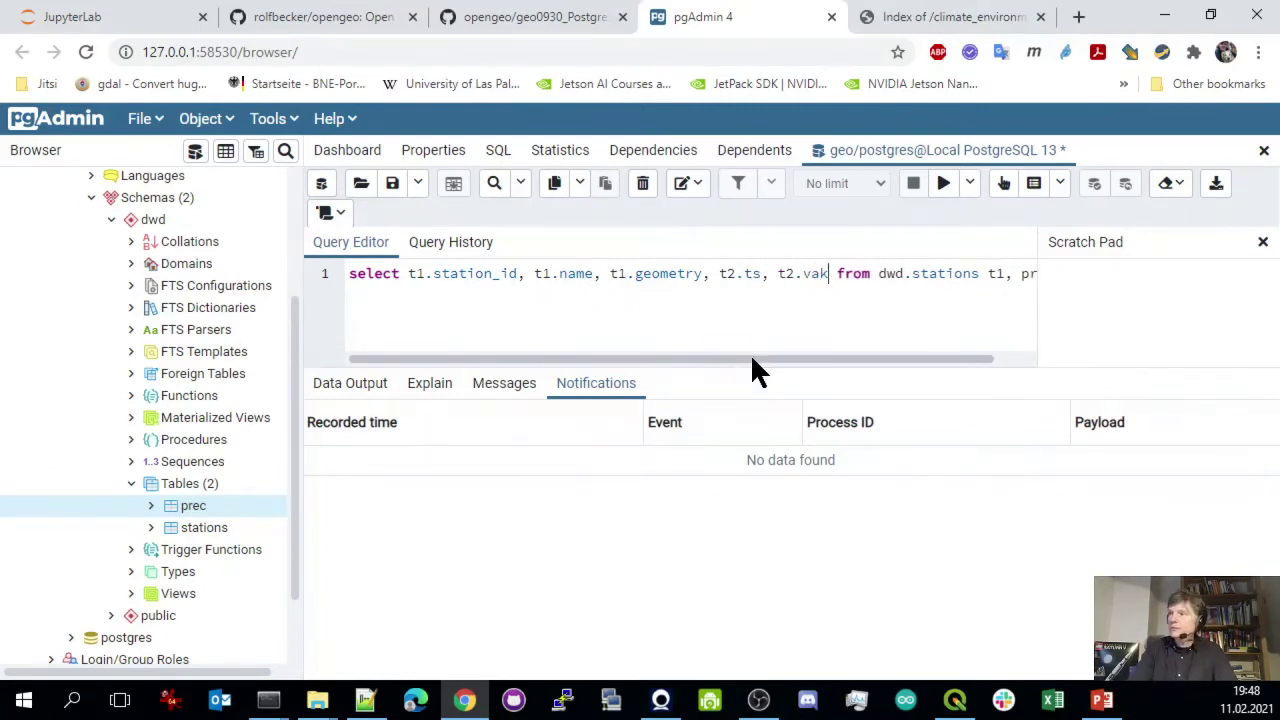
{"action": "key", "text": "BackSpace"}
{"action": "type", "text": "l"}
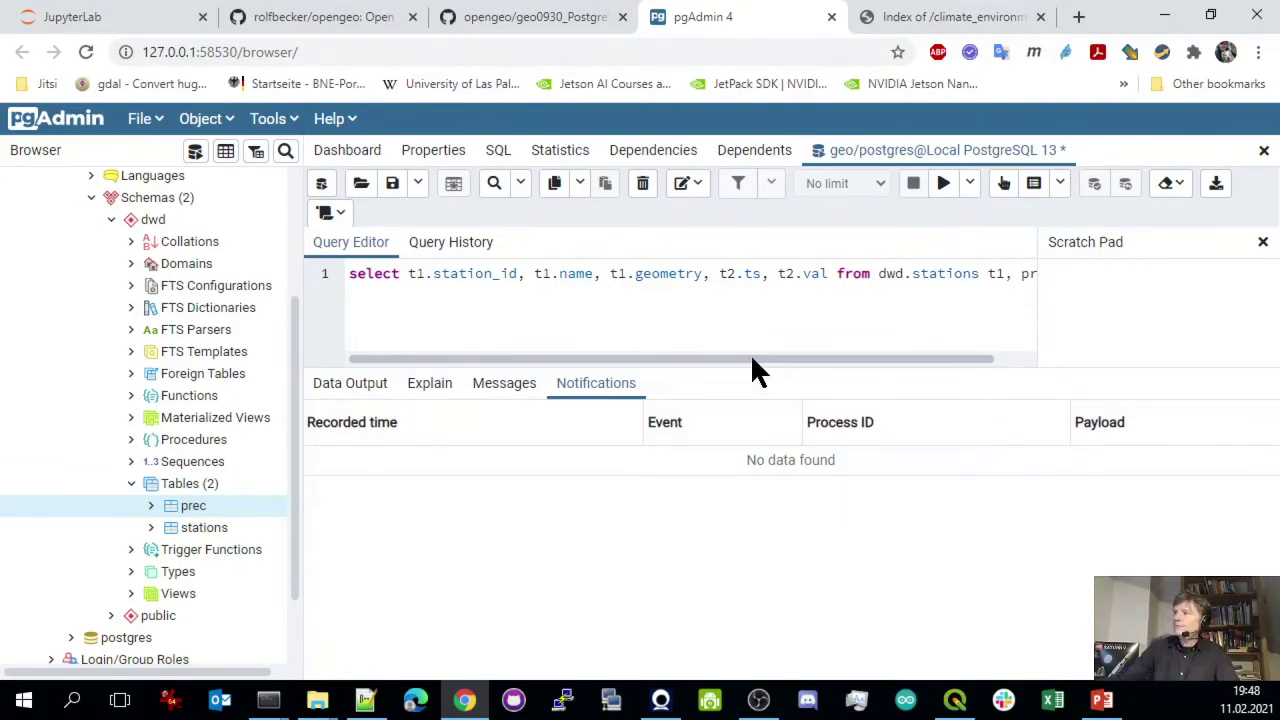
Add the join condition "where t1.station_id = t2.station_id" on a second line and run the query
{"action": "left_click_drag", "start_coordinate": [1037, 294], "coordinate": [1147, 300]}
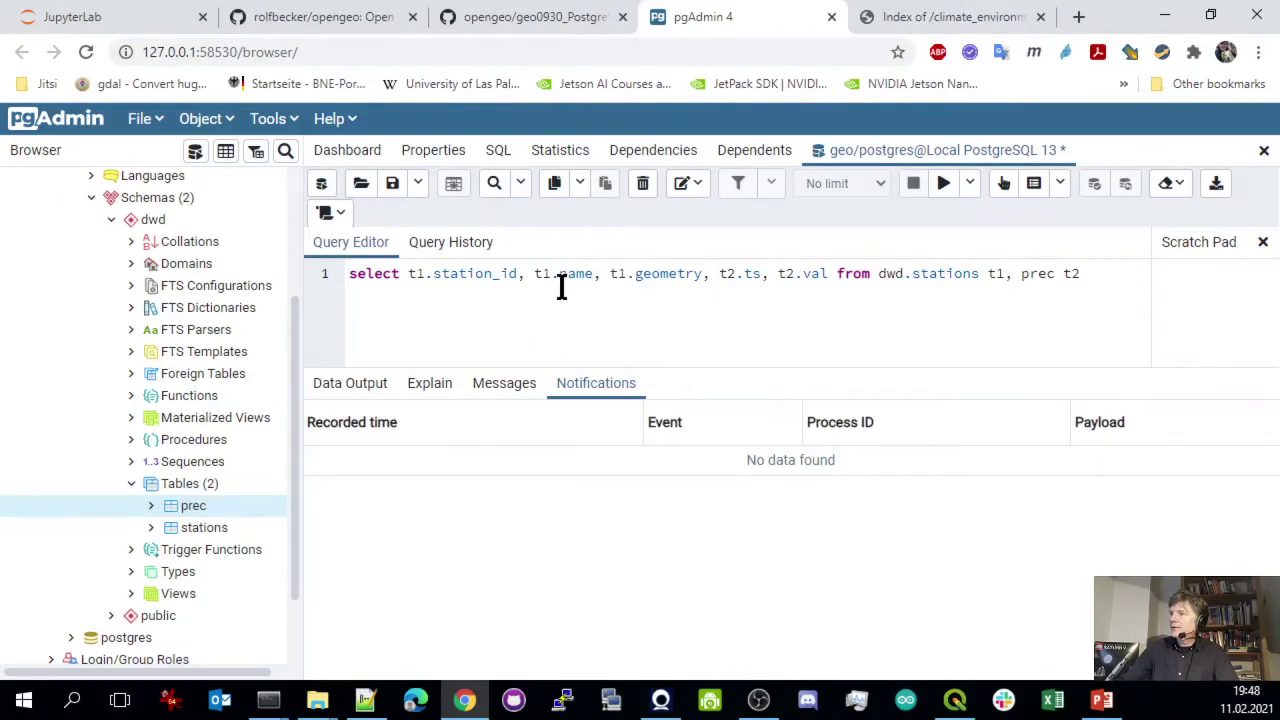
{"action": "left_click", "coordinate": [1088, 276]}
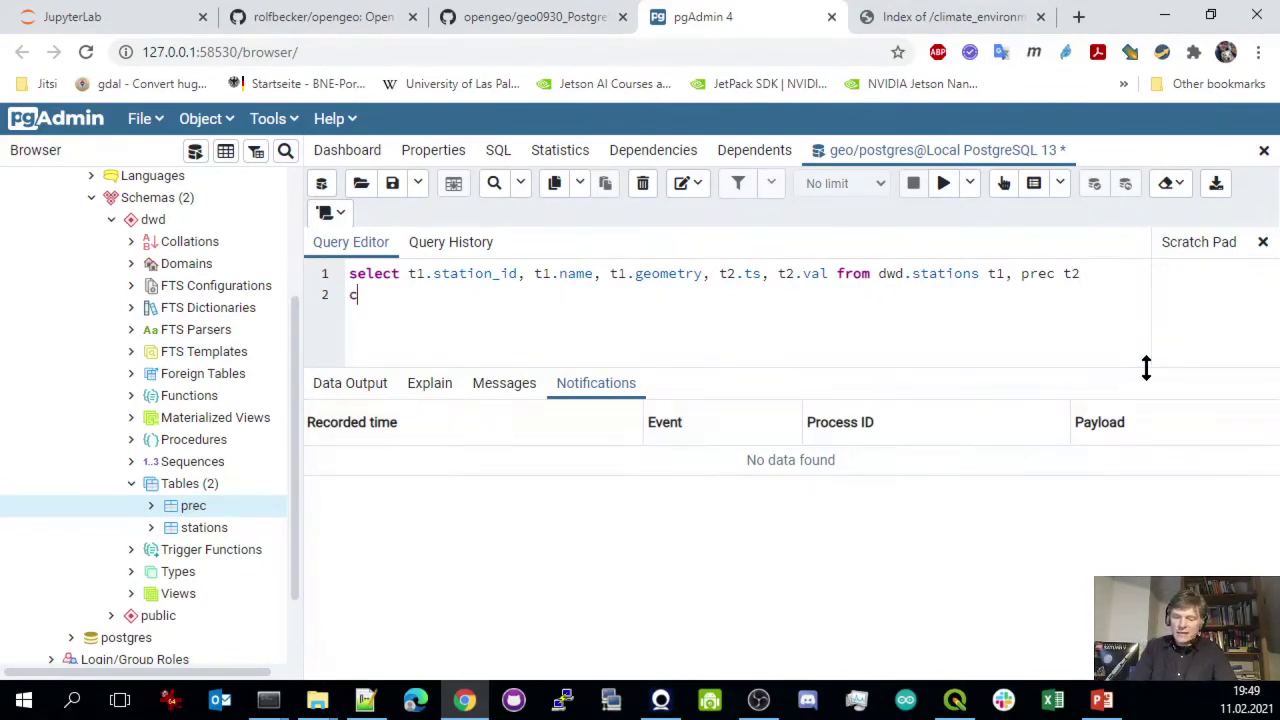
{"action": "type", "text": "here "}
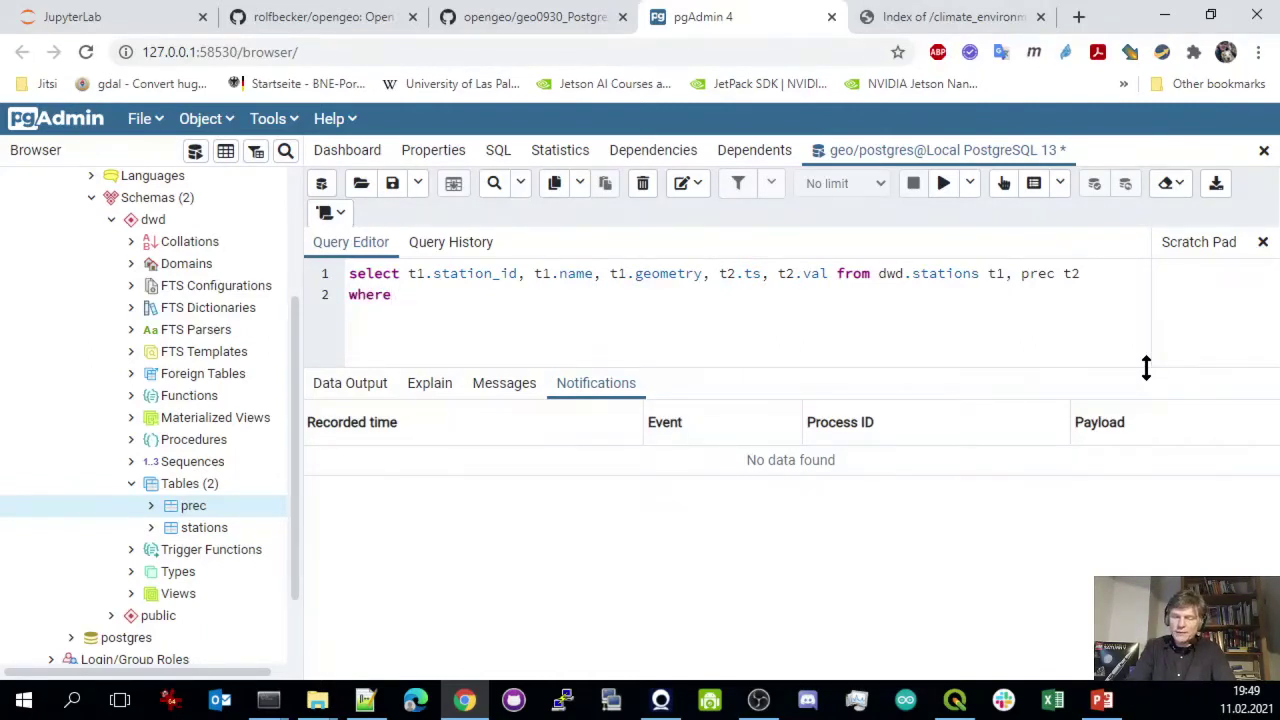
{"action": "type", "text": "t1.station_id = t"}
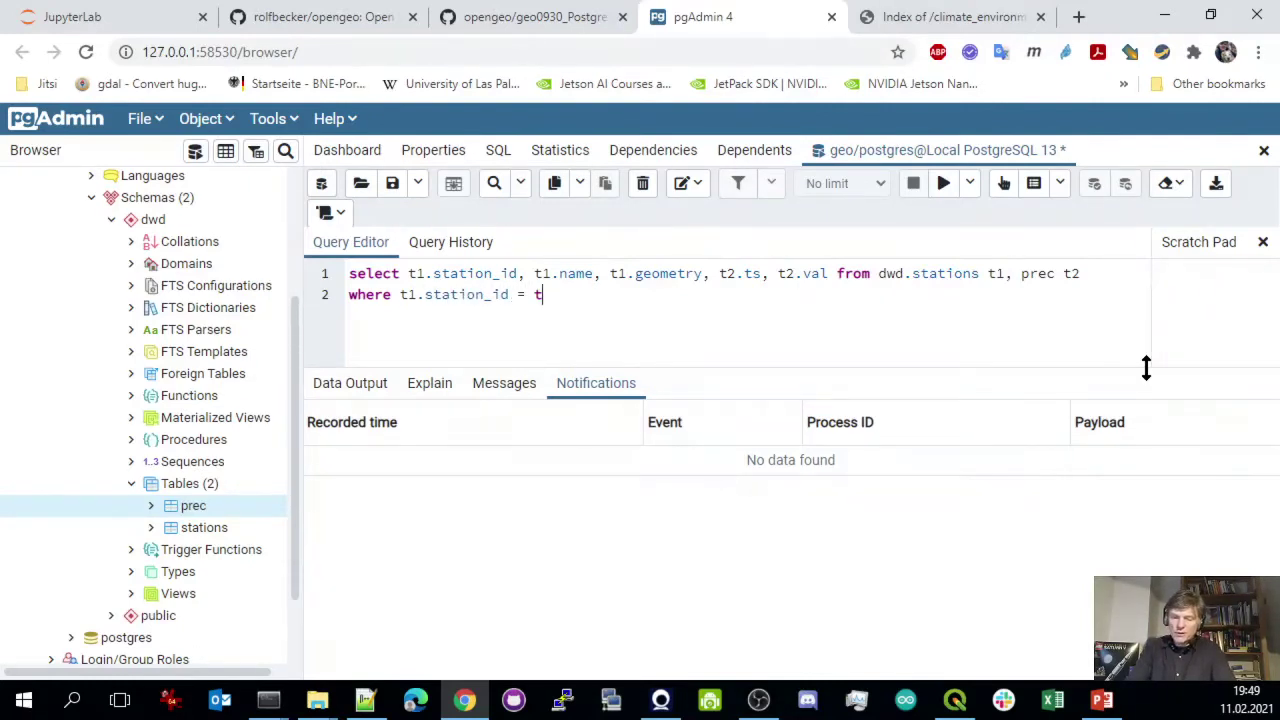
{"action": "type", "text": "2.stat"}
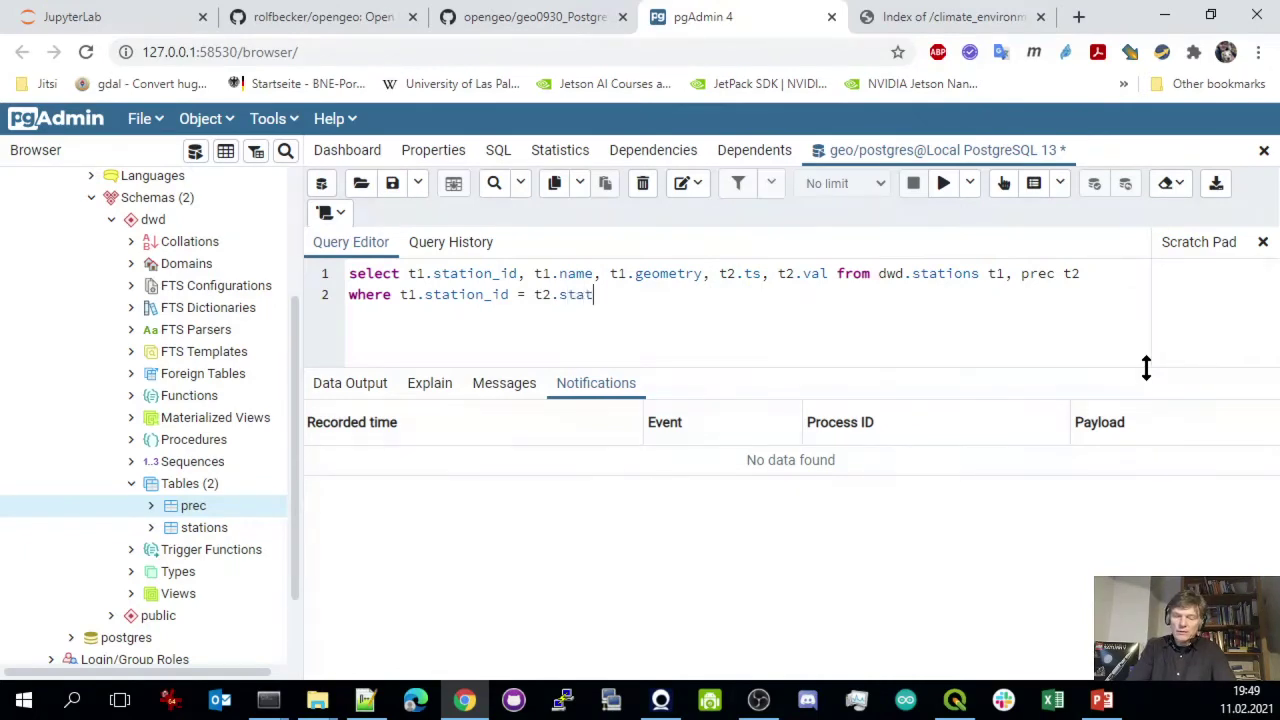
{"action": "type", "text": "ion_id"}
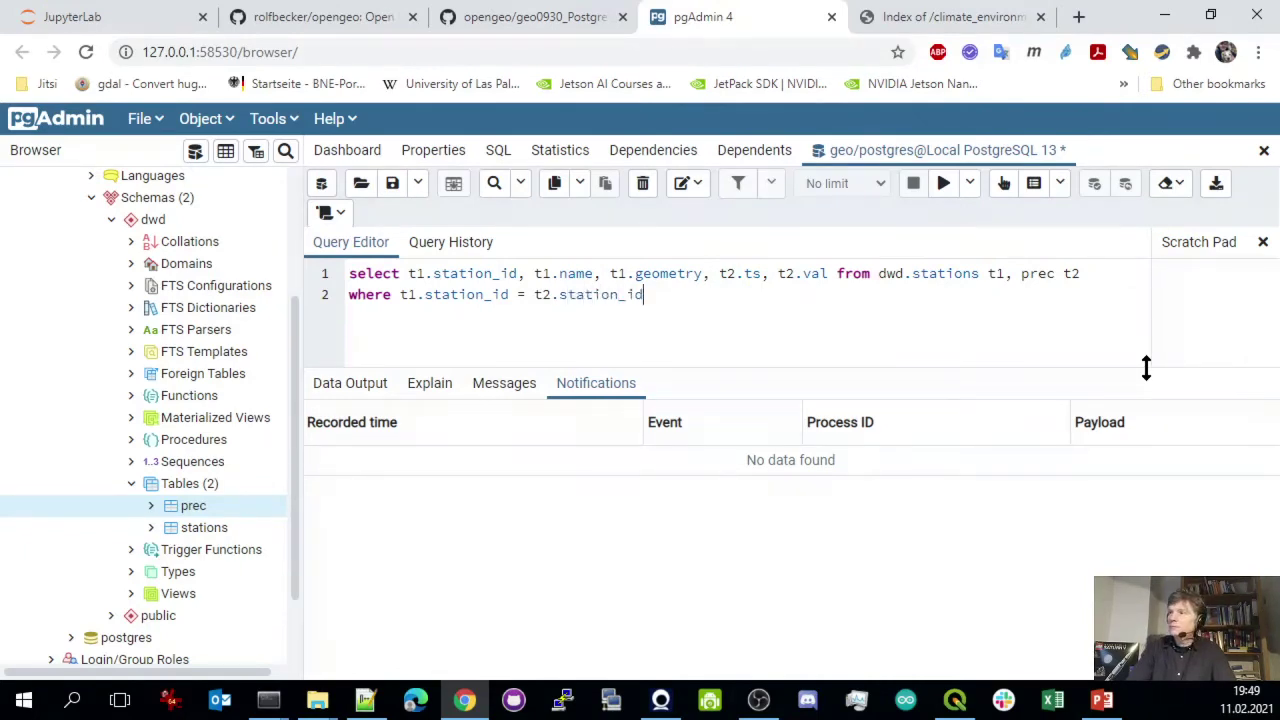
{"action": "key", "text": "F5"}
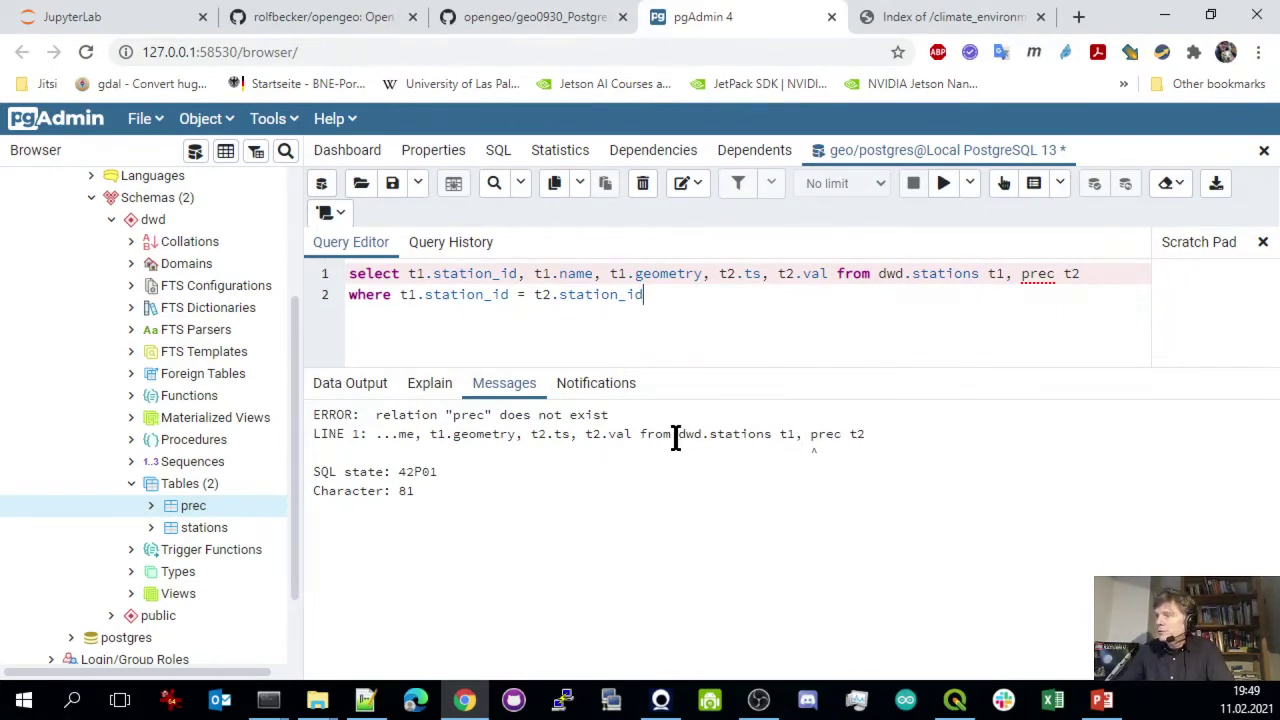
Qualify the second table as dwd.prec and rerun the query, narrowing the station_id column of the result
{"action": "left_click", "coordinate": [1021, 274]}
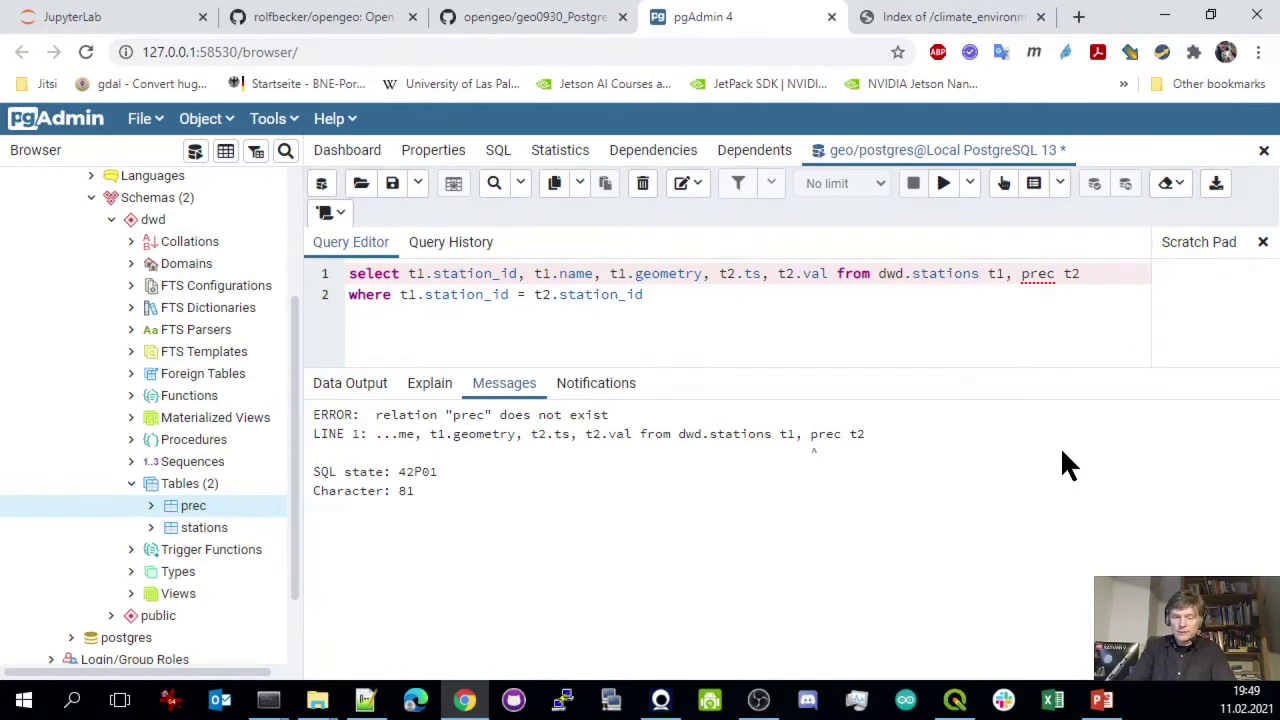
{"action": "type", "text": "dwd."}
{"action": "key", "text": "F5"}
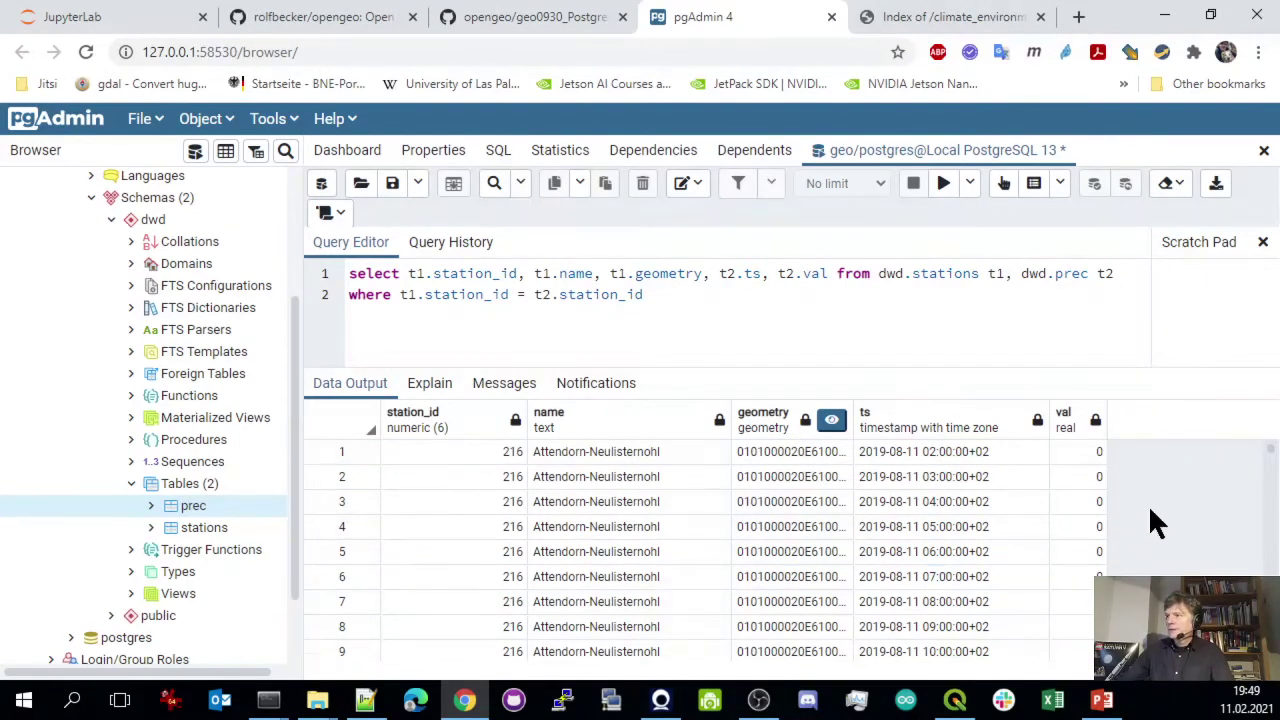
{"action": "scroll", "coordinate": [1148, 504], "scroll_direction": "down", "scroll_amount": 3}
{"action": "scroll", "coordinate": [1148, 504], "scroll_direction": "up", "scroll_amount": 3}
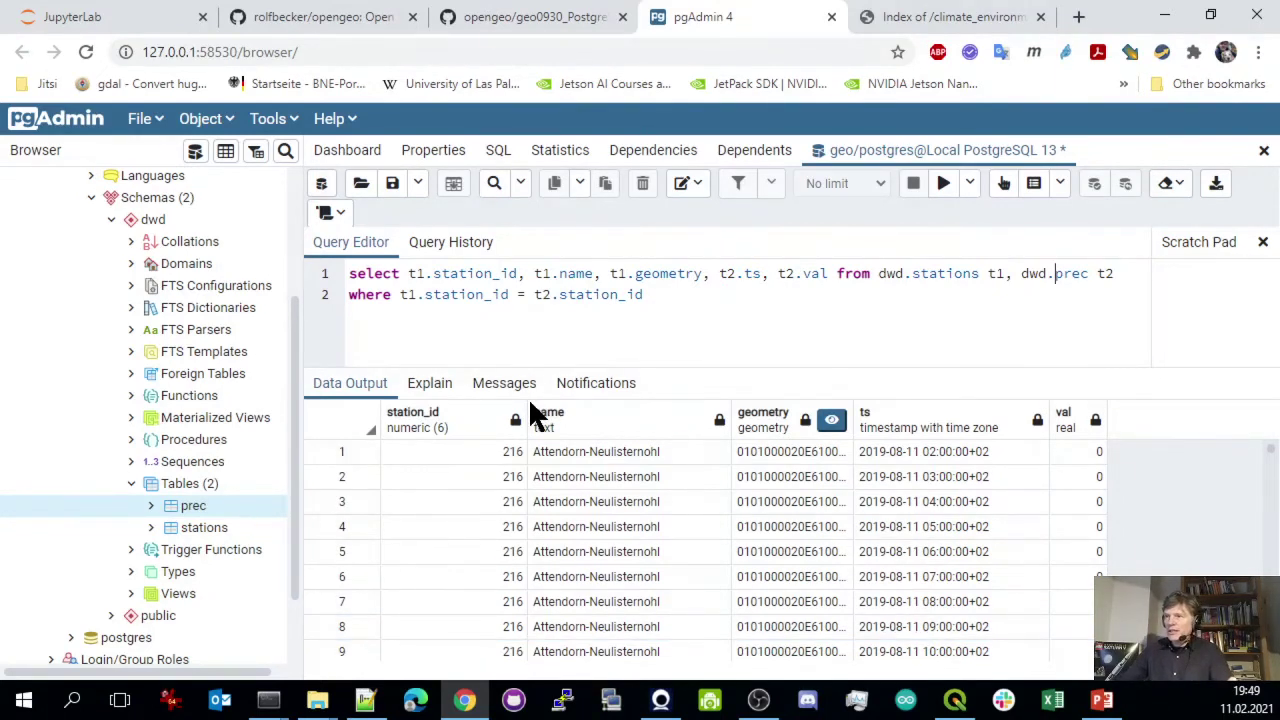
{"action": "left_click_drag", "start_coordinate": [525, 410], "coordinate": [474, 410]}
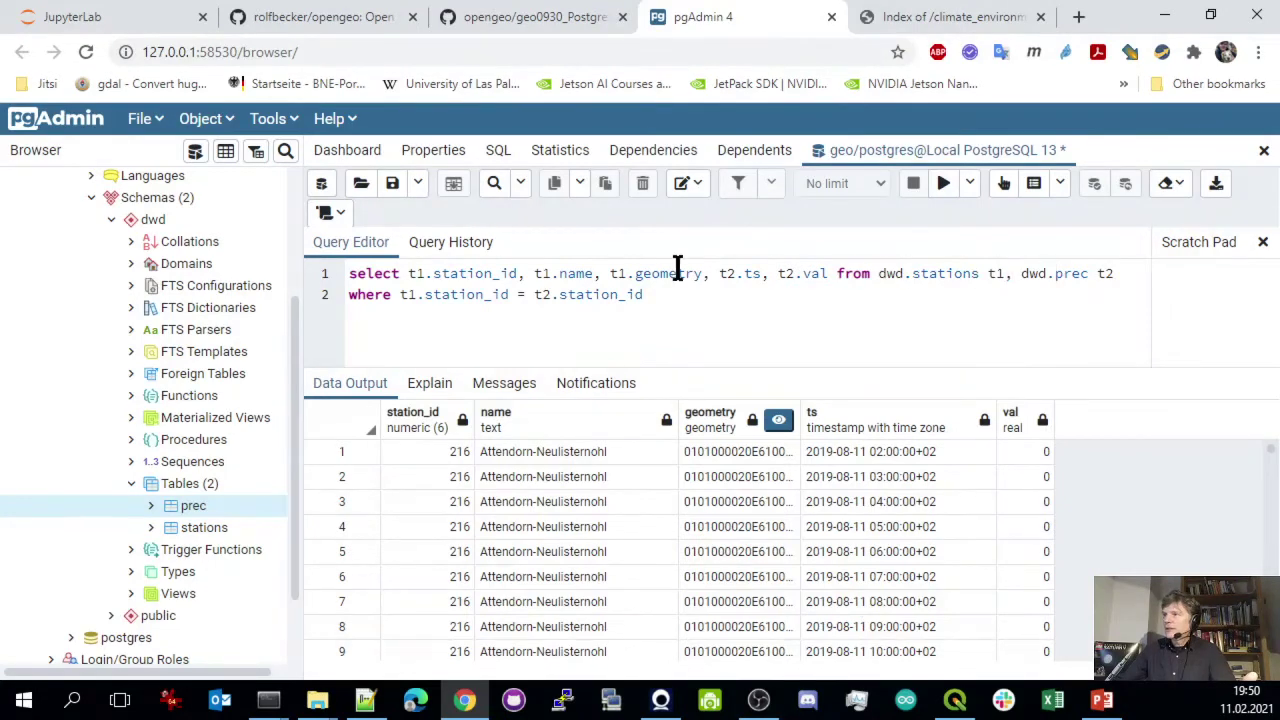
Move t2.ts in the select list to directly after t1.station_id
{"action": "left_click_drag", "start_coordinate": [766, 277], "coordinate": [718, 278]}
{"action": "key", "text": "ctrl+c"}
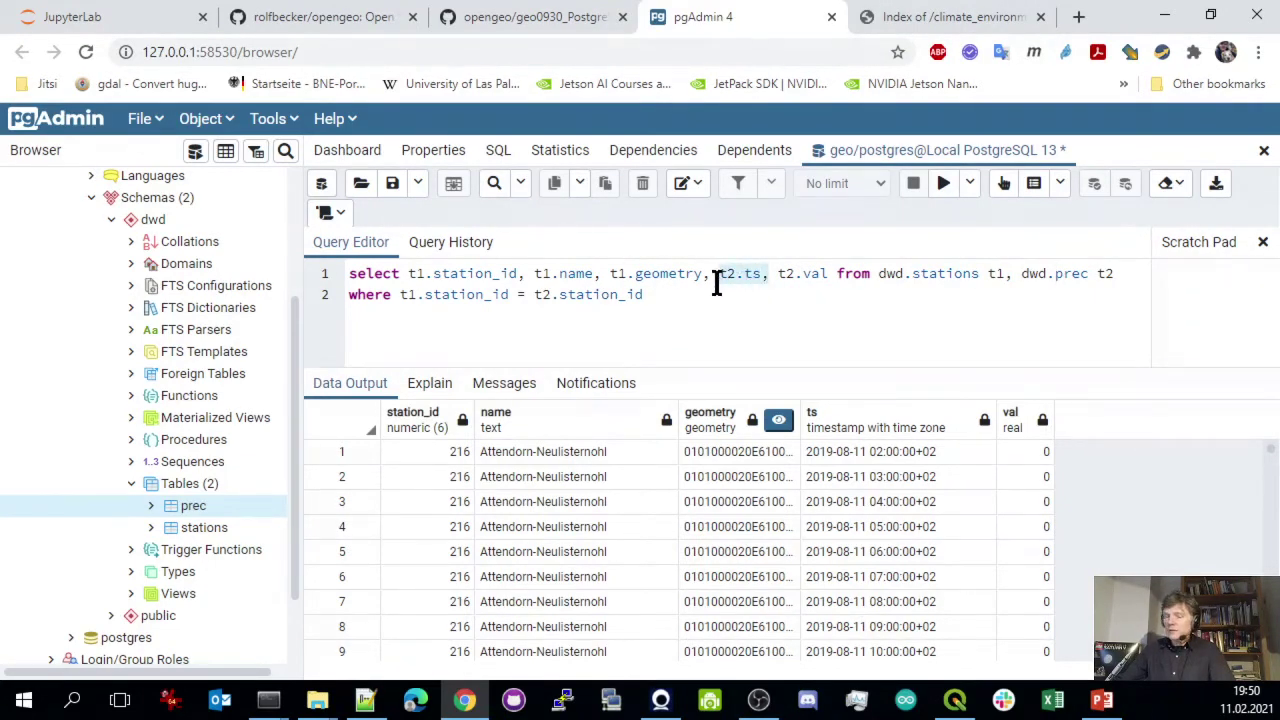
{"action": "key", "text": "BackSpace"}
{"action": "left_click", "coordinate": [533, 275]}
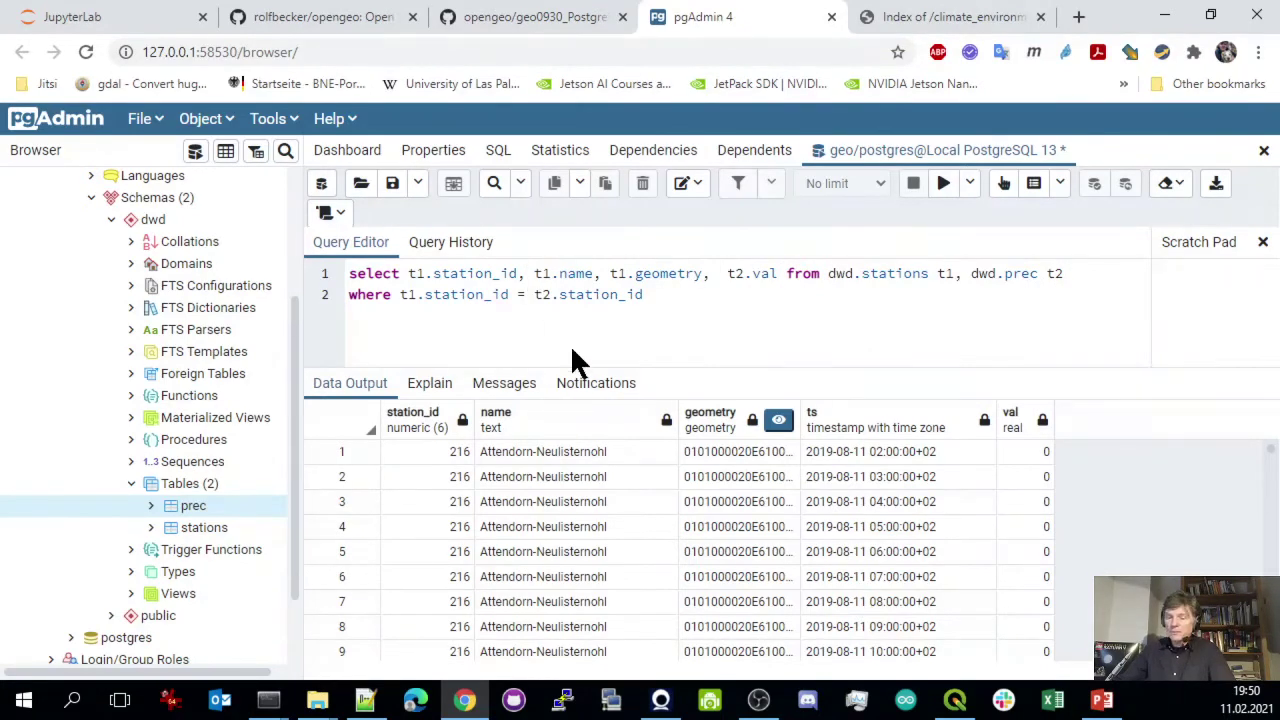
{"action": "key", "text": "ctrl+v"}
{"action": "type", "text": ","}
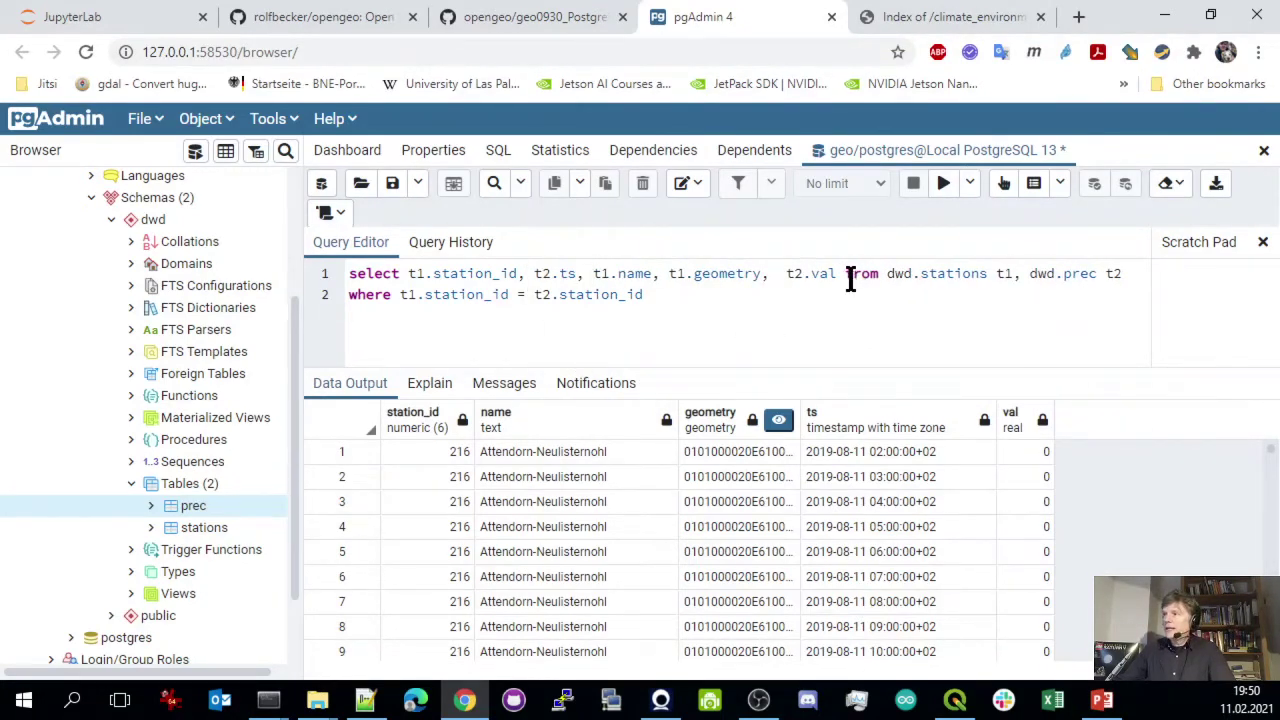
Move t2.val in front of t1.name, remove the leftover comma after t1.geometry, and run the reordered query
{"action": "left_click_drag", "start_coordinate": [838, 276], "coordinate": [781, 273]}
{"action": "key", "text": "ctrl+x"}
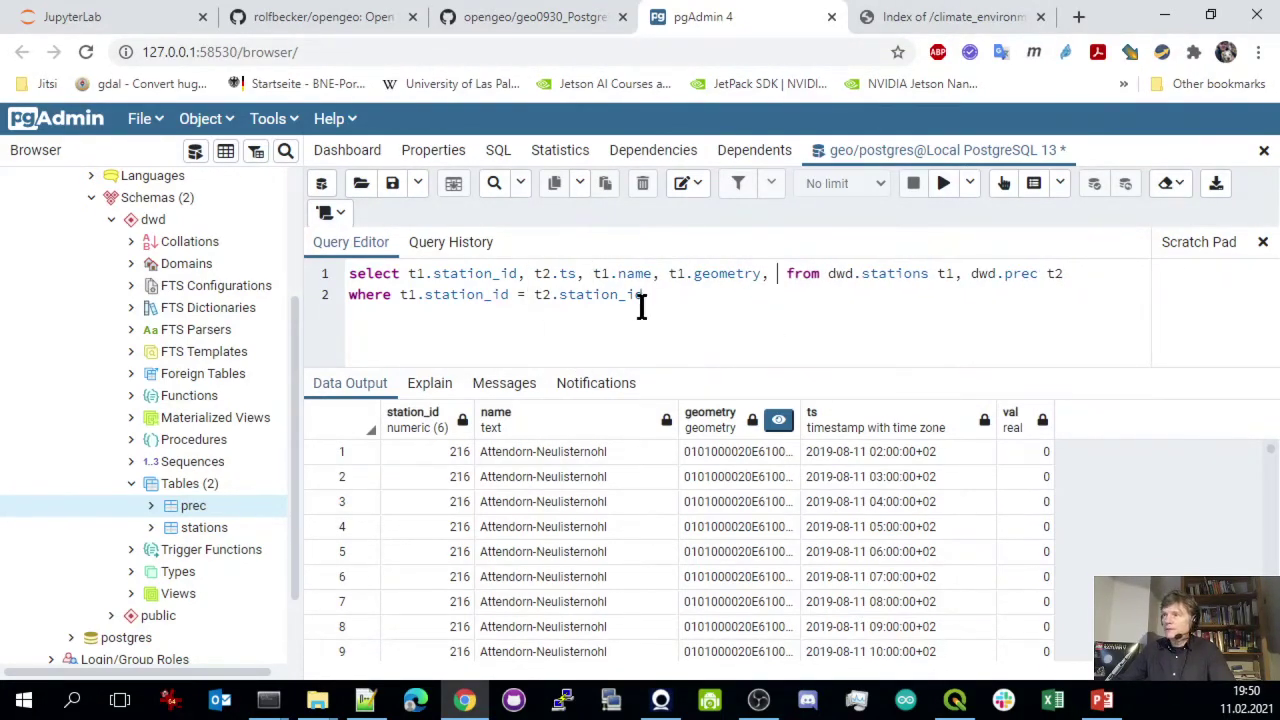
{"action": "left_click", "coordinate": [591, 276]}
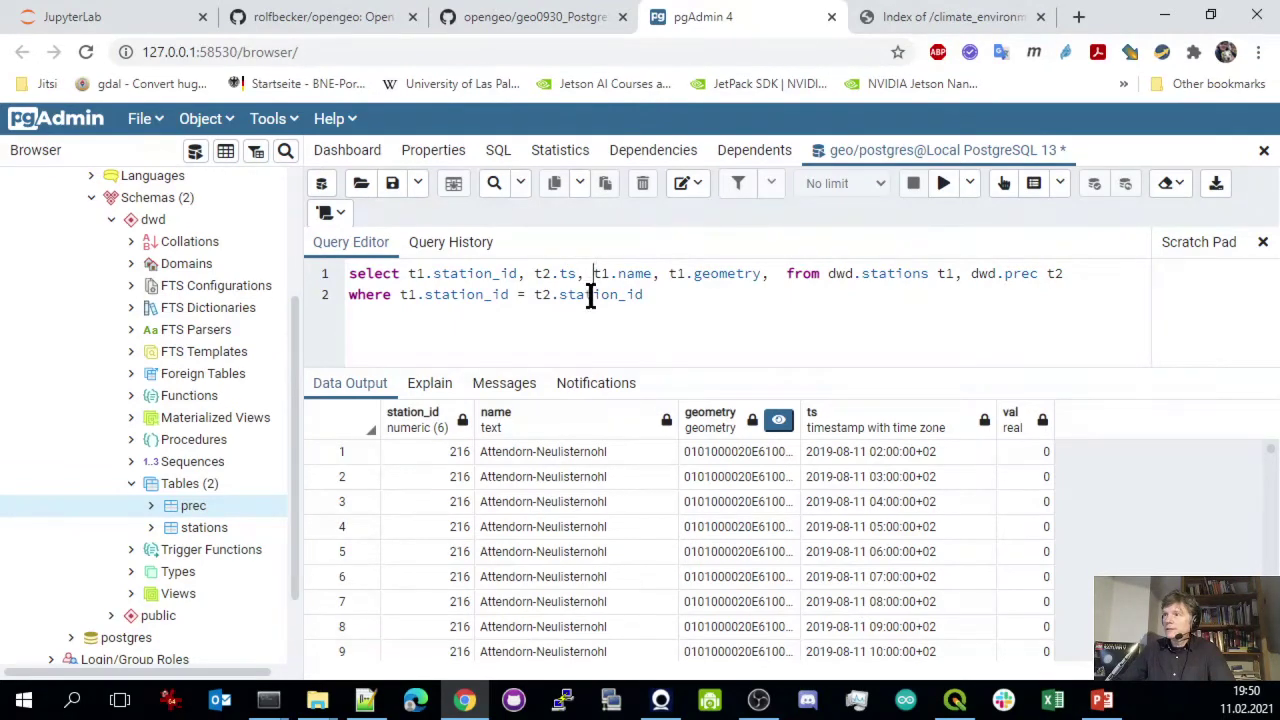
{"action": "key", "text": "ctrl+v"}
{"action": "type", "text": ","}
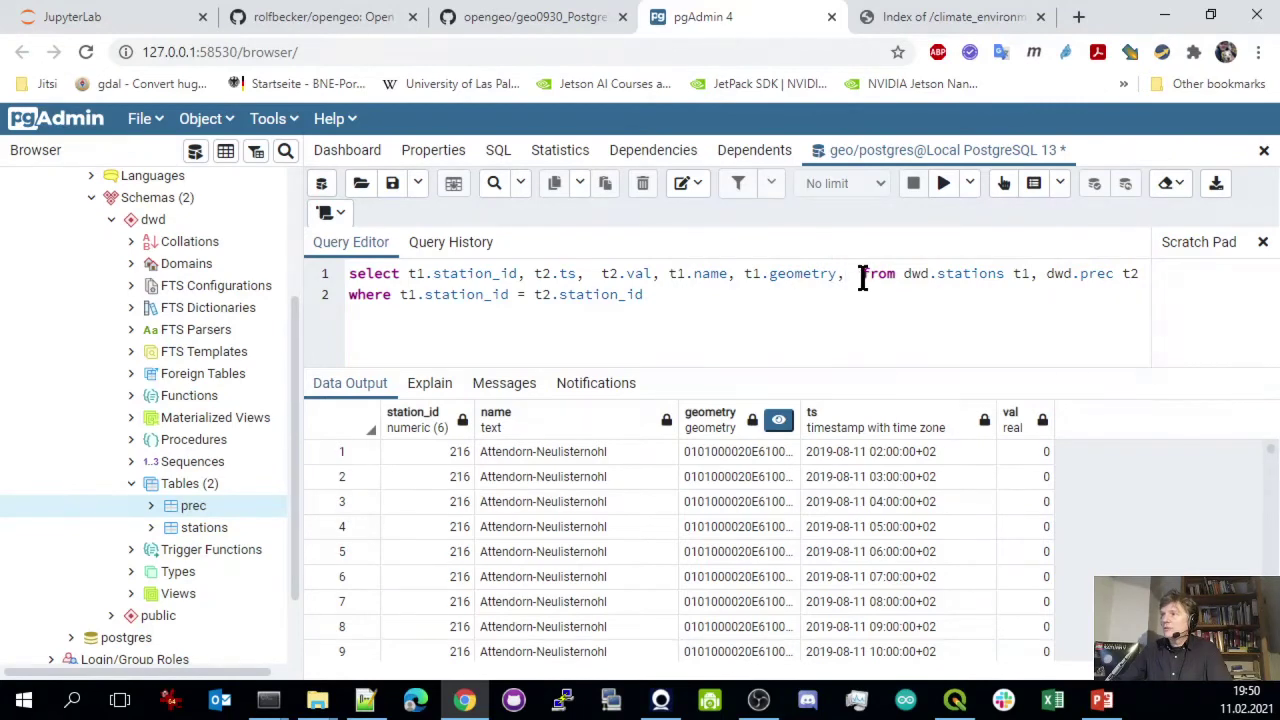
{"action": "key", "text": "BackSpace"}
{"action": "key", "text": "BackSpace"}
{"action": "key", "text": "BackSpace"}
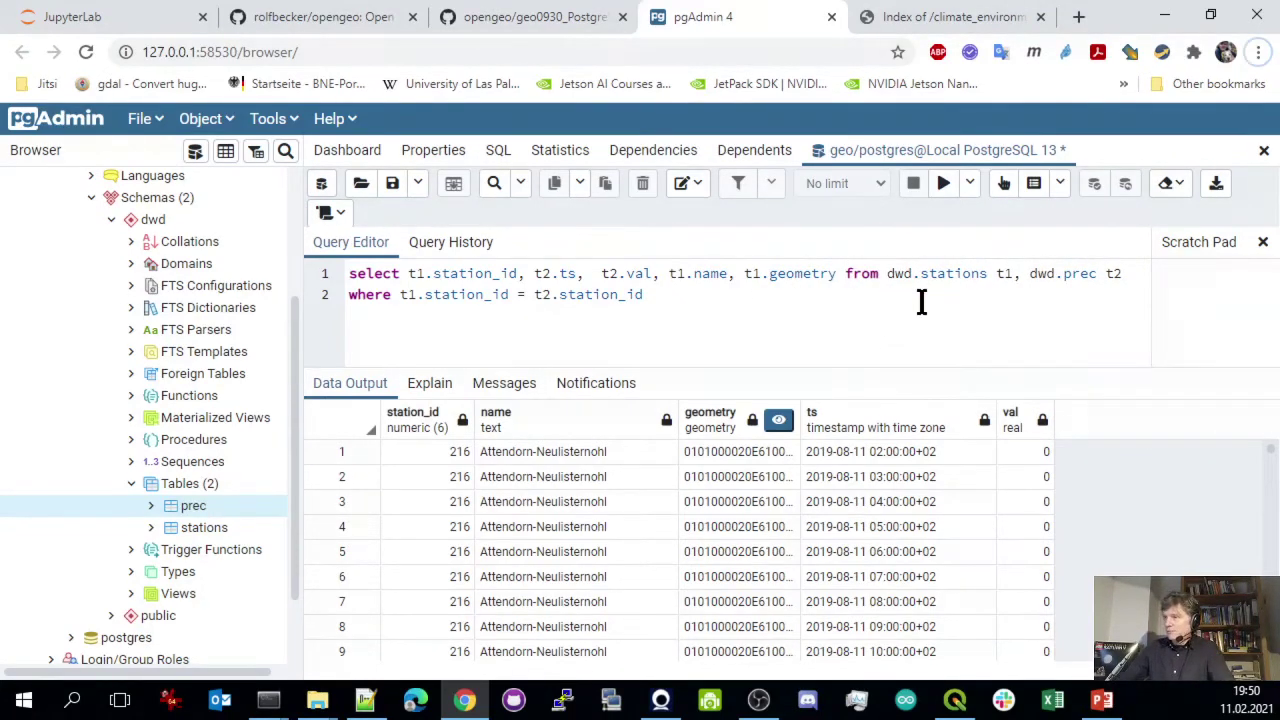
{"action": "left_click", "coordinate": [944, 186]}
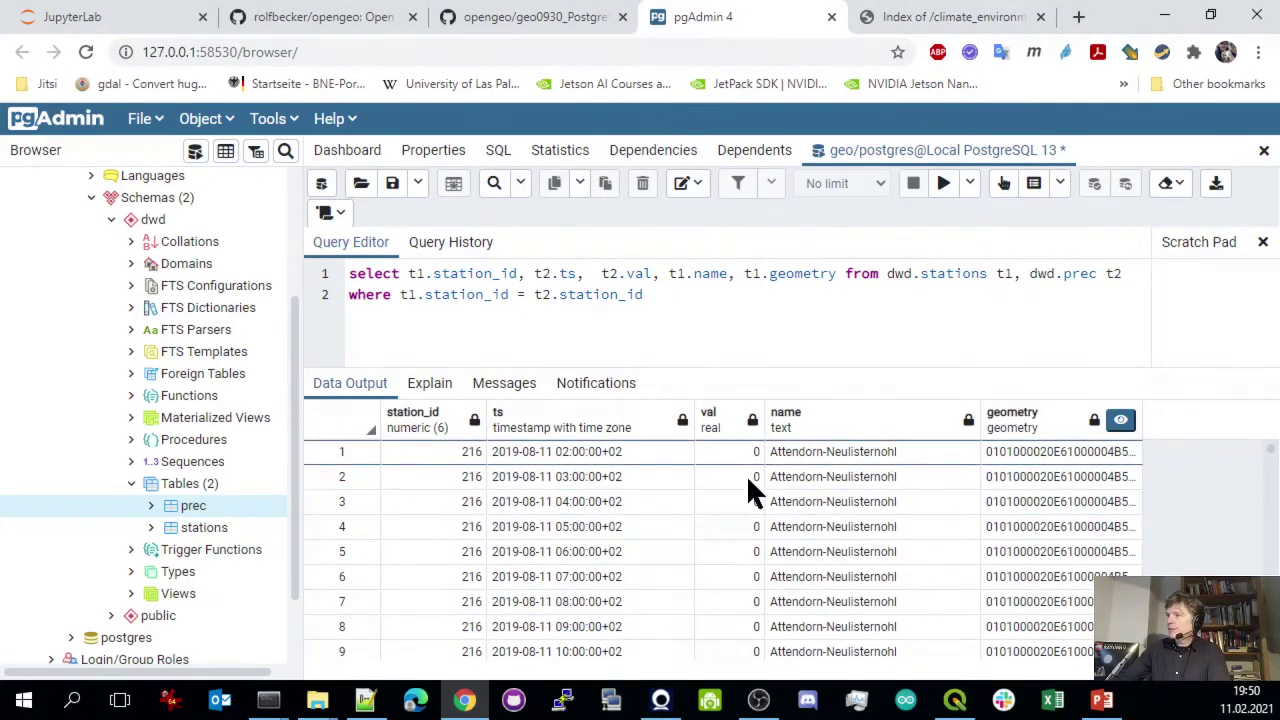
Look through the joined rows, checking timestamps and precipitation values from the first station through to the next one
{"action": "scroll", "coordinate": [735, 510], "scroll_direction": "down", "scroll_amount": 5}
{"action": "scroll", "coordinate": [735, 512], "scroll_direction": "down", "scroll_amount": 9}
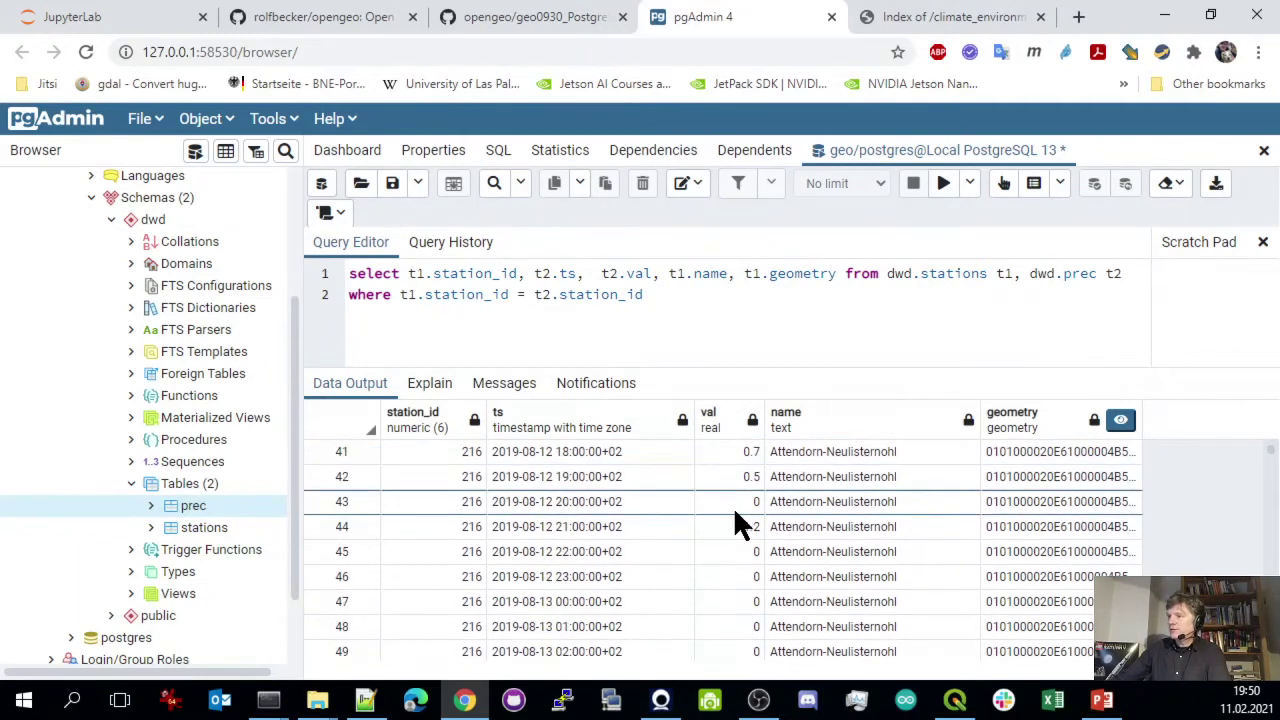
{"action": "scroll", "coordinate": [733, 518], "scroll_direction": "up", "scroll_amount": 6}
{"action": "scroll", "coordinate": [735, 528], "scroll_direction": "down", "scroll_amount": 16}
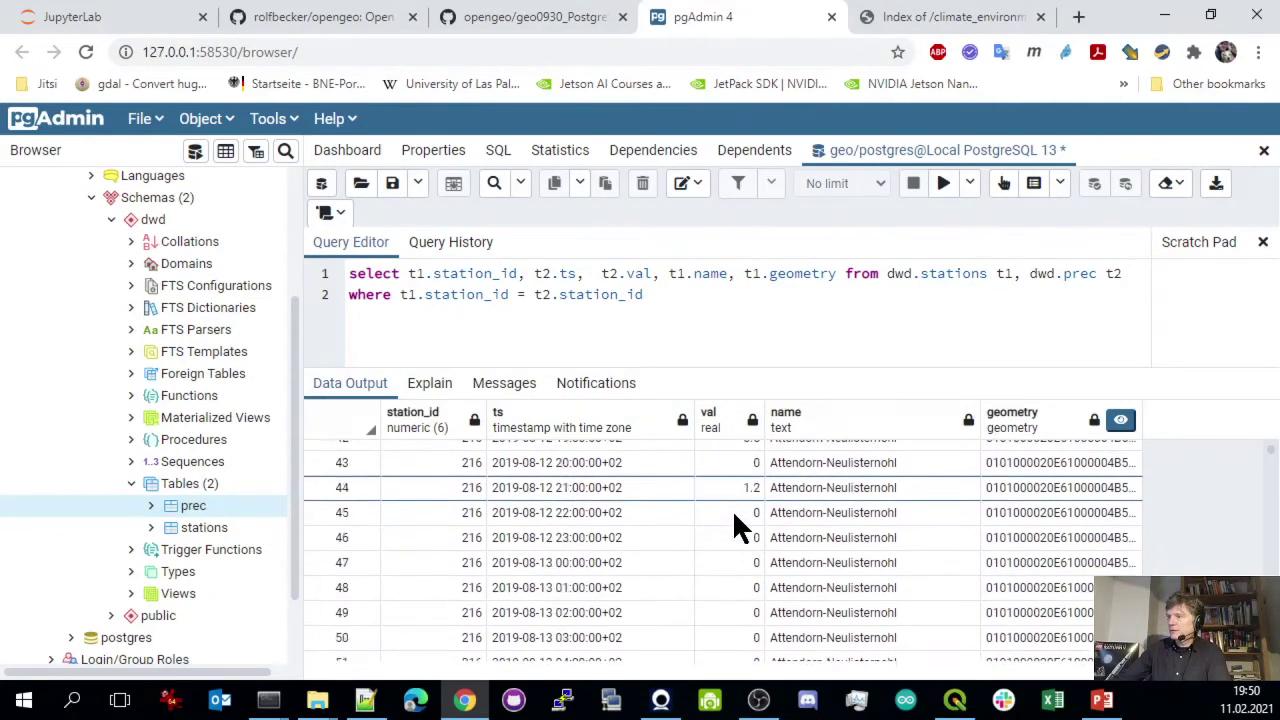
{"action": "scroll", "coordinate": [700, 553], "scroll_direction": "down", "scroll_amount": 20}
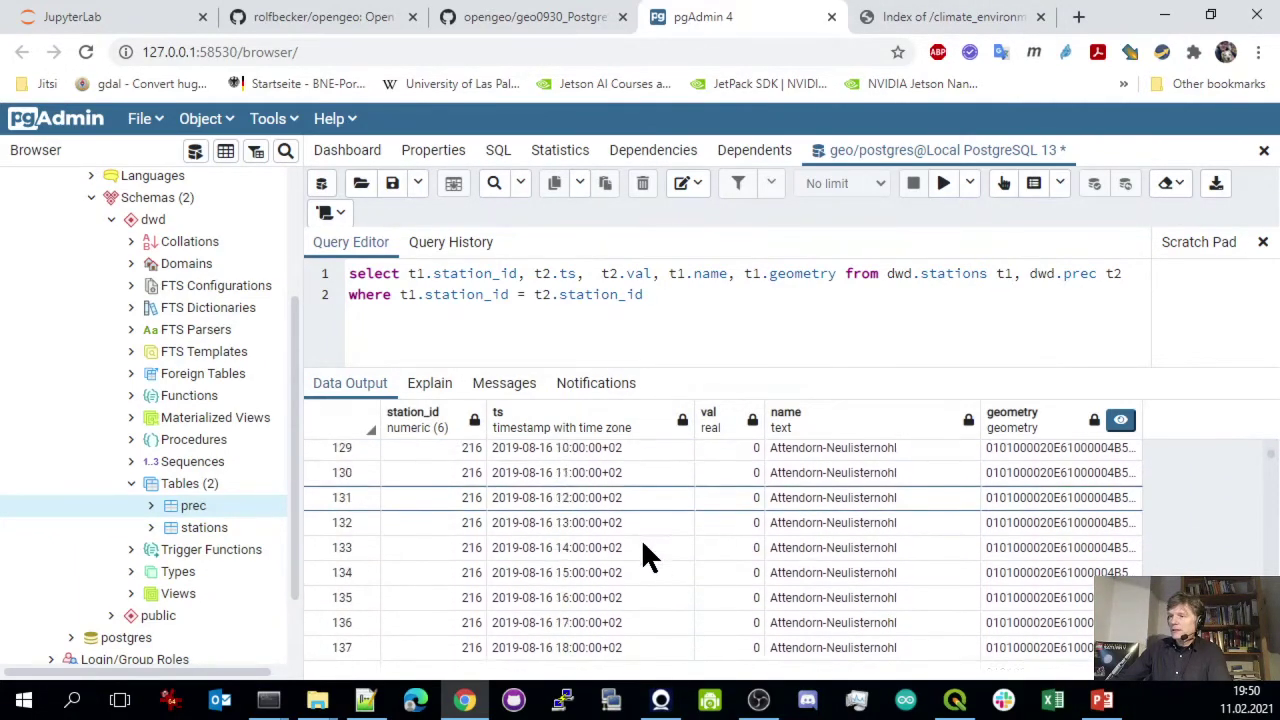
{"action": "scroll", "coordinate": [626, 565], "scroll_direction": "down", "scroll_amount": 4}
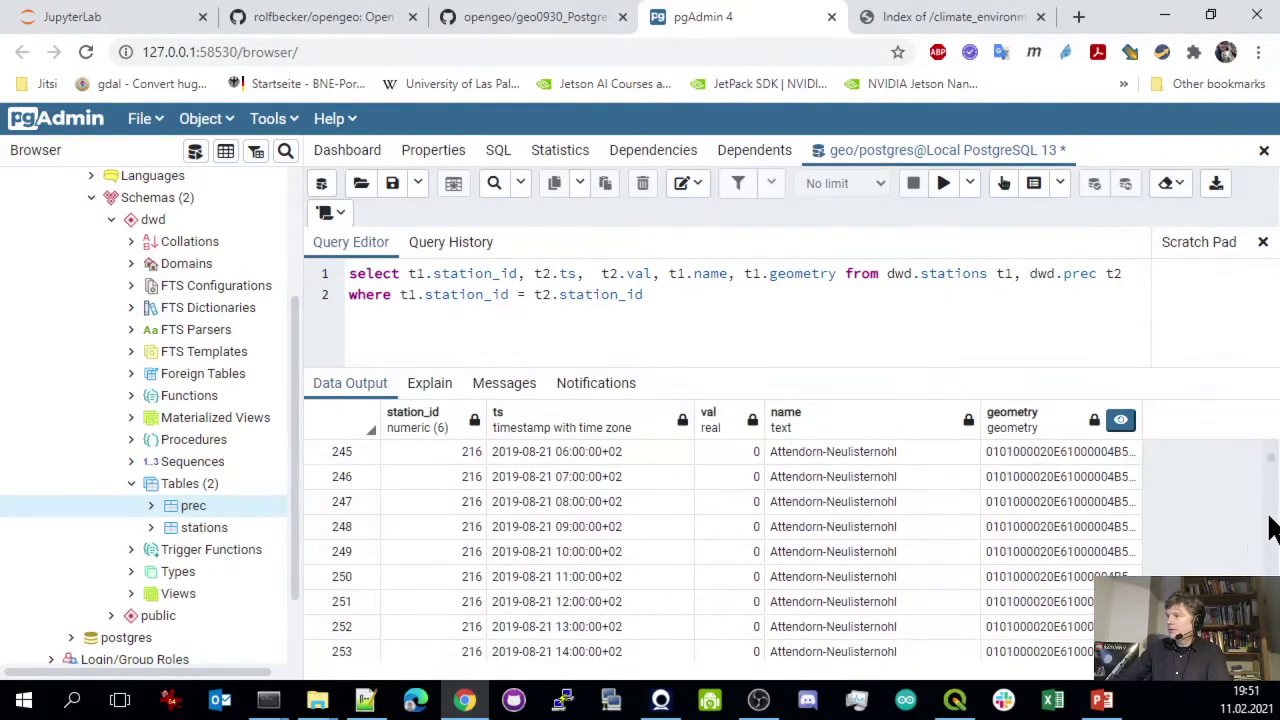
{"action": "left_click_drag", "start_coordinate": [1271, 528], "coordinate": [1272, 646]}
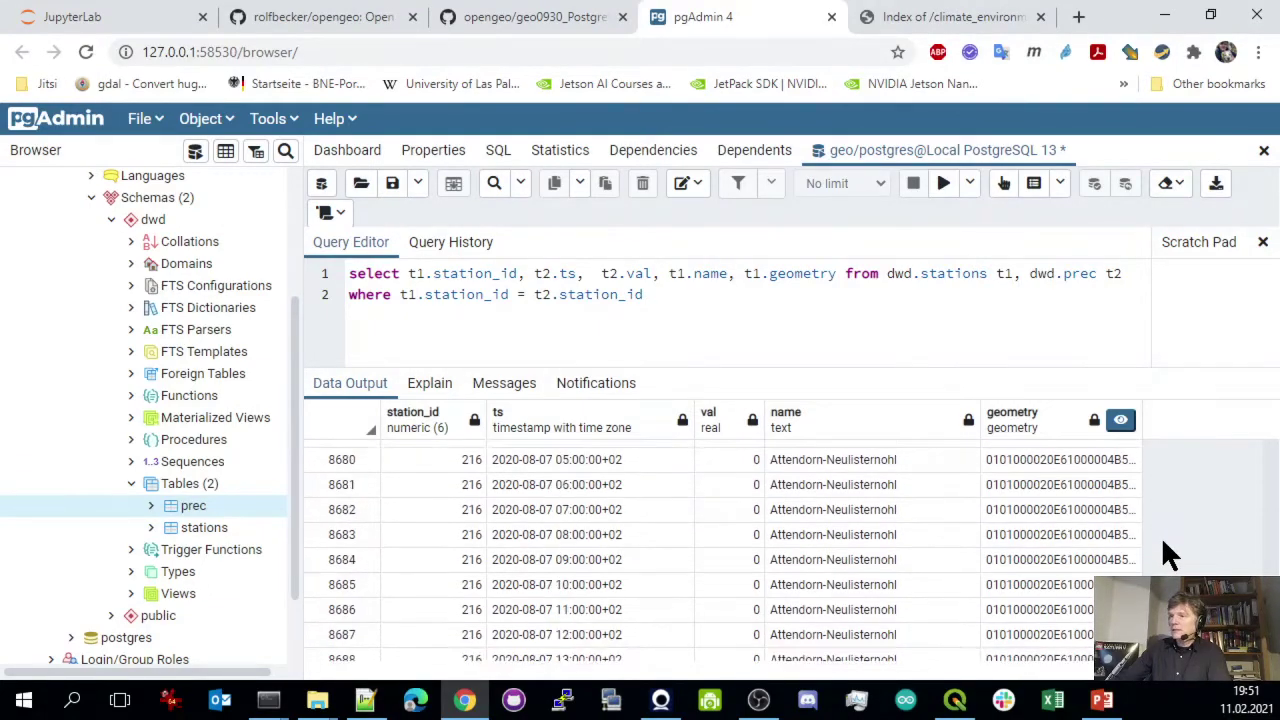
{"action": "left_click_drag", "start_coordinate": [1163, 543], "coordinate": [1170, 630]}
{"action": "scroll", "coordinate": [719, 577], "scroll_direction": "down", "scroll_amount": 10}
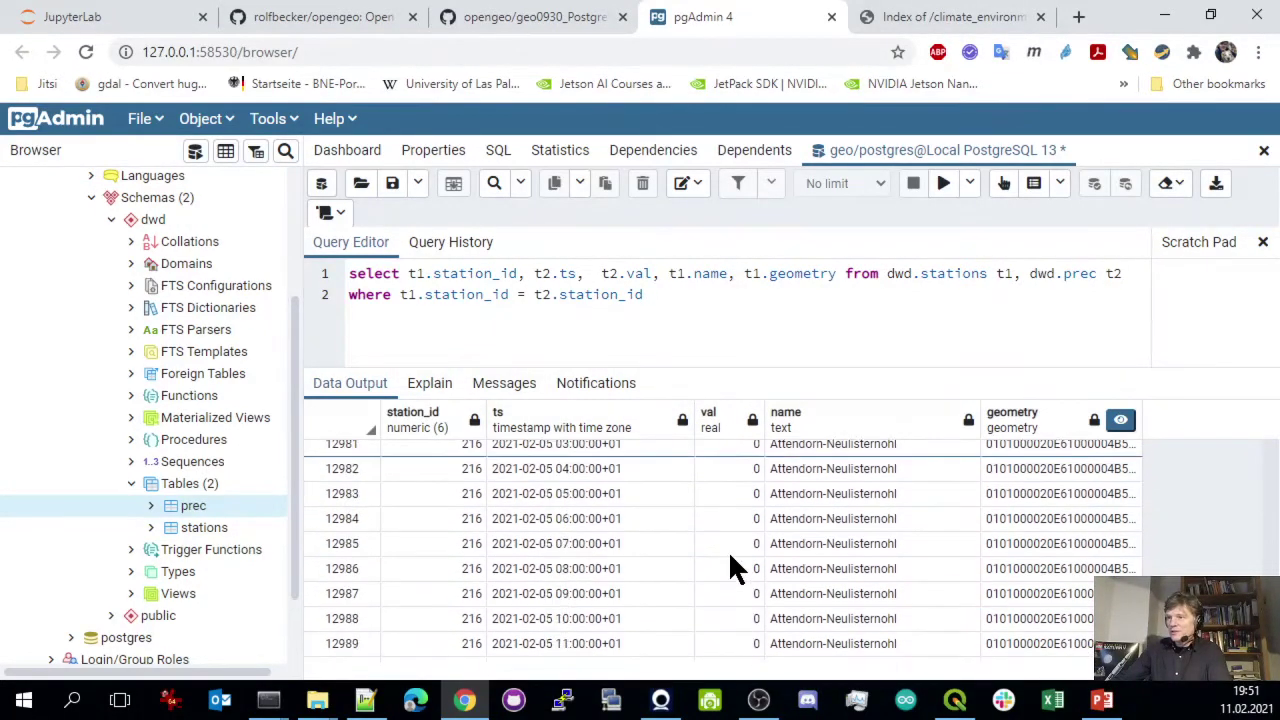
{"action": "scroll", "coordinate": [730, 560], "scroll_direction": "down", "scroll_amount": 9}
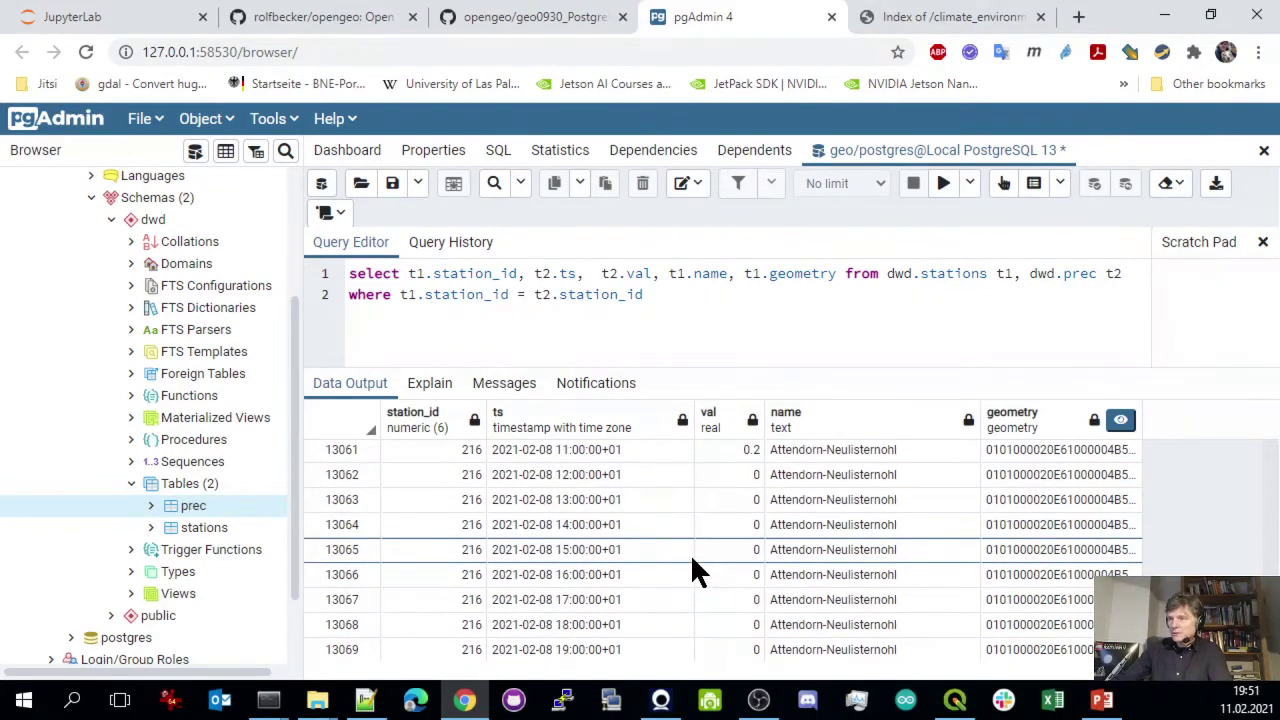
{"action": "scroll", "coordinate": [694, 561], "scroll_direction": "down", "scroll_amount": 10}
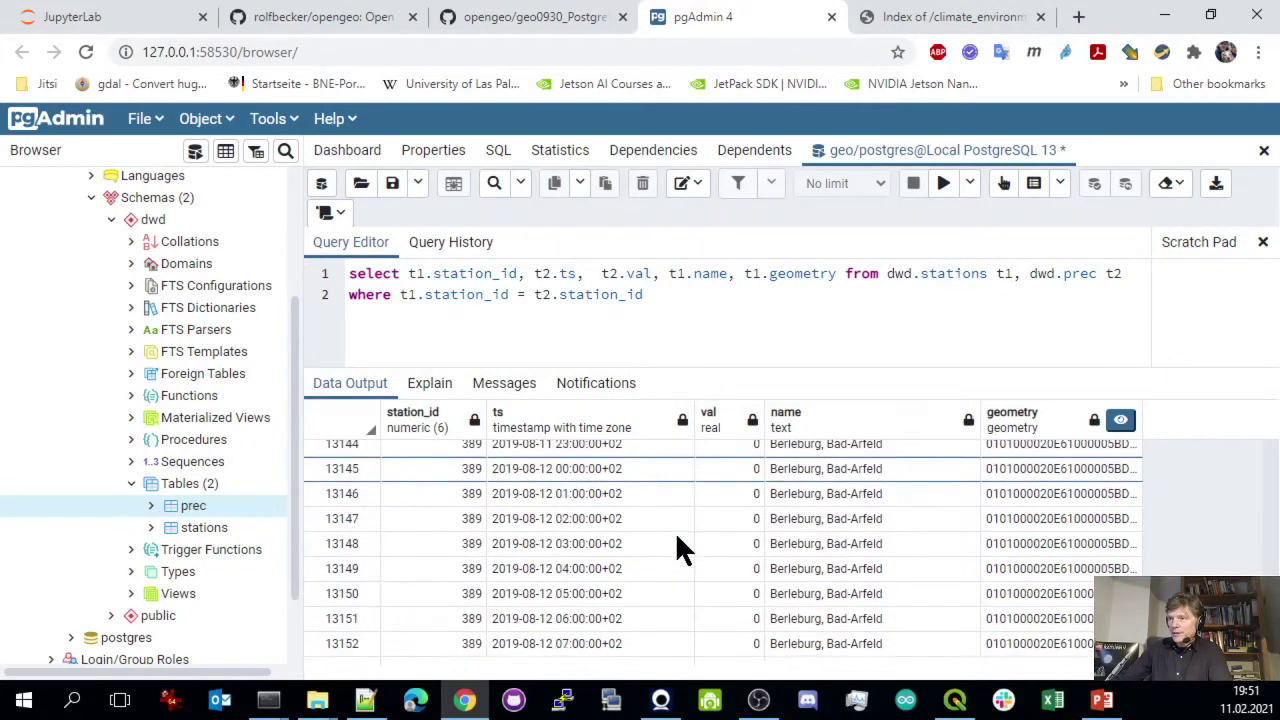
Examine the precipitation rows of station 389 and return to where the rows of station 216 end
{"action": "scroll", "coordinate": [680, 540], "scroll_direction": "down", "scroll_amount": 10}
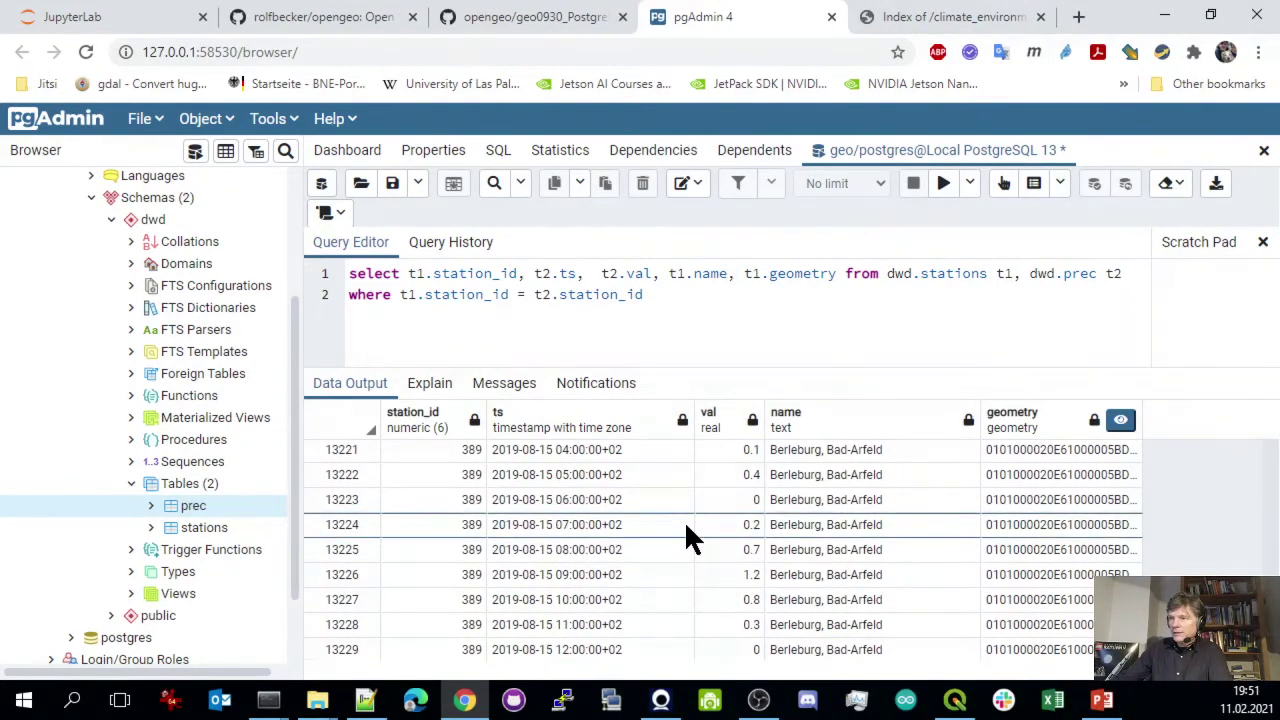
{"action": "scroll", "coordinate": [686, 530], "scroll_direction": "down", "scroll_amount": 7}
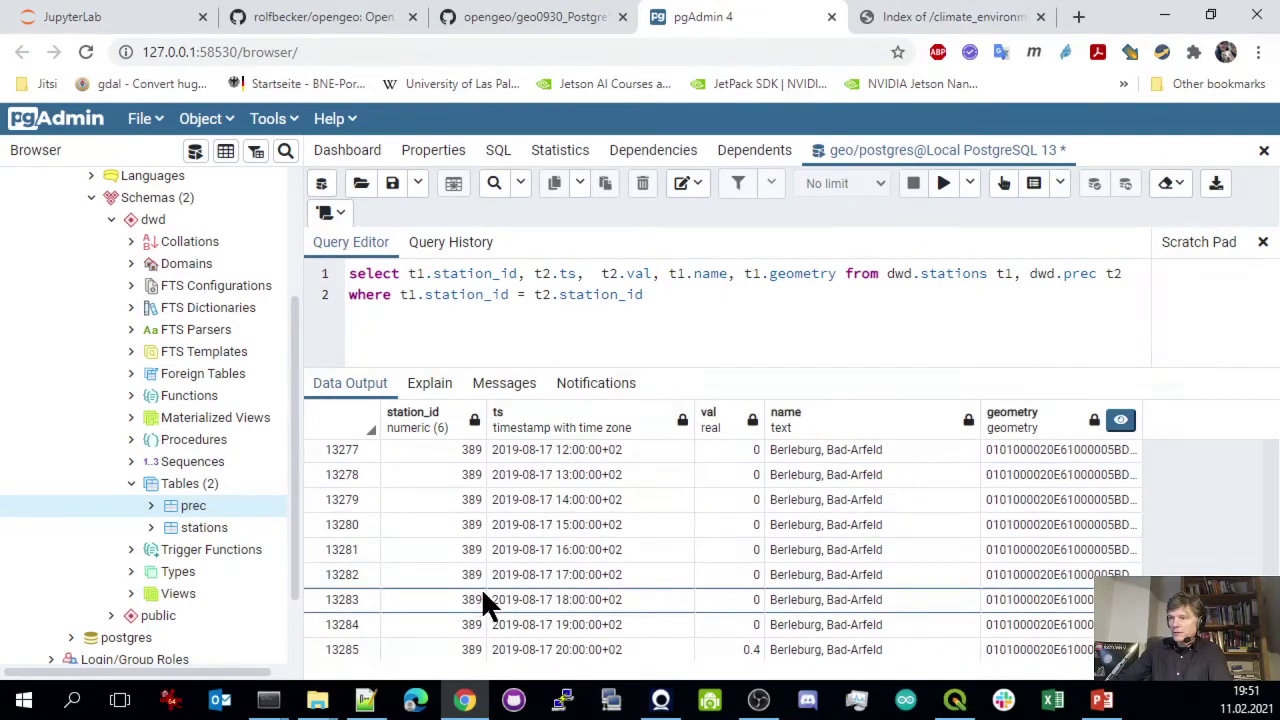
{"action": "scroll", "coordinate": [582, 557], "scroll_direction": "up", "scroll_amount": 7}
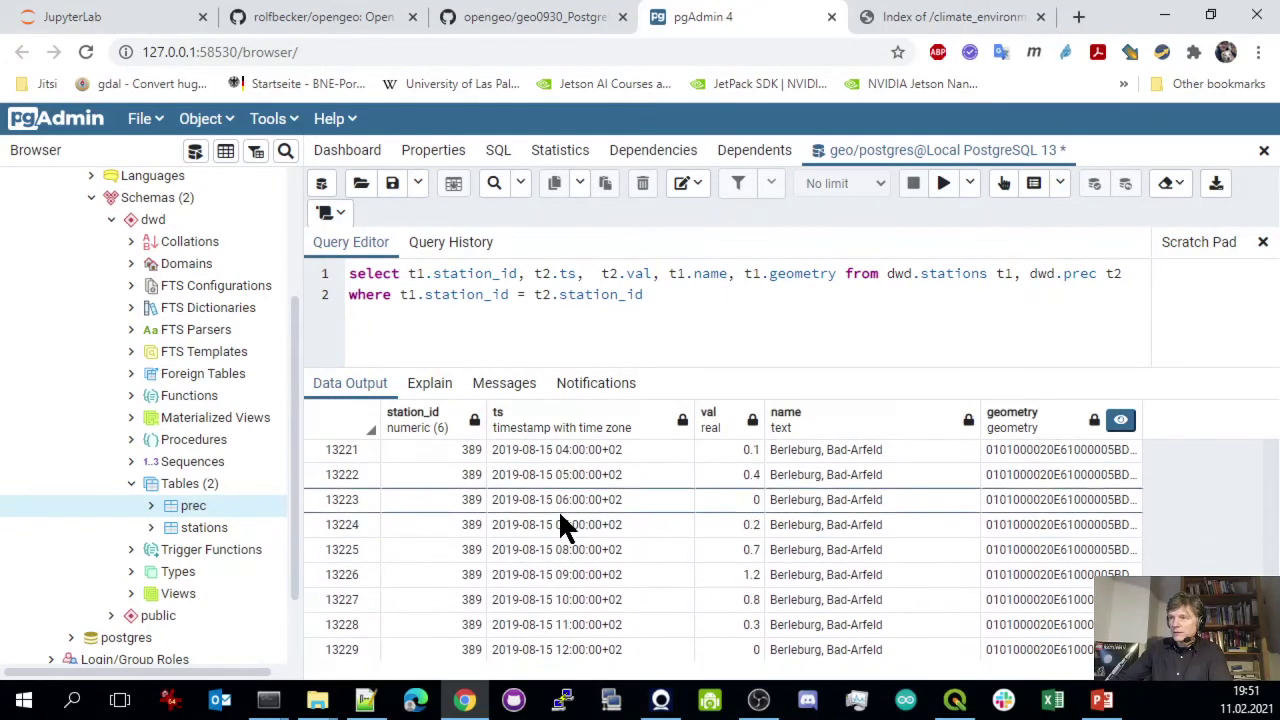
{"action": "scroll", "coordinate": [560, 518], "scroll_direction": "up", "scroll_amount": 15}
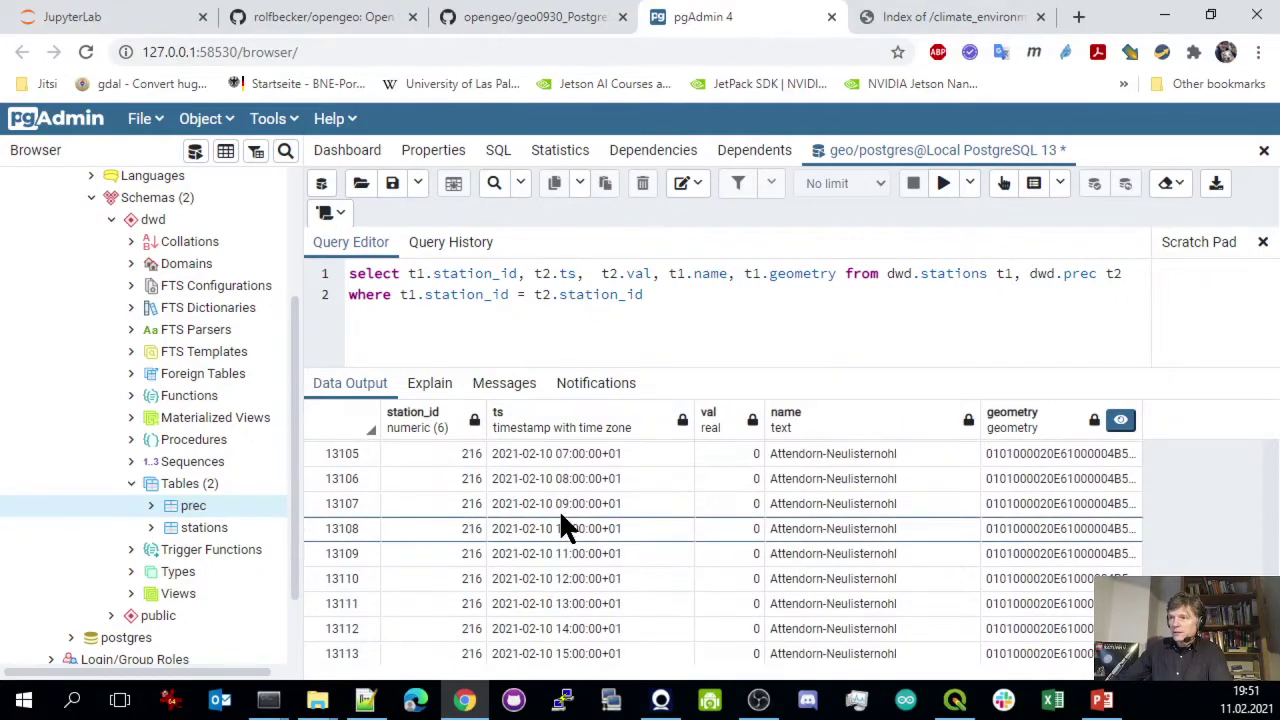
{"action": "scroll", "coordinate": [562, 512], "scroll_direction": "up", "scroll_amount": 3}
{"action": "scroll", "coordinate": [555, 560], "scroll_direction": "down", "scroll_amount": 3}
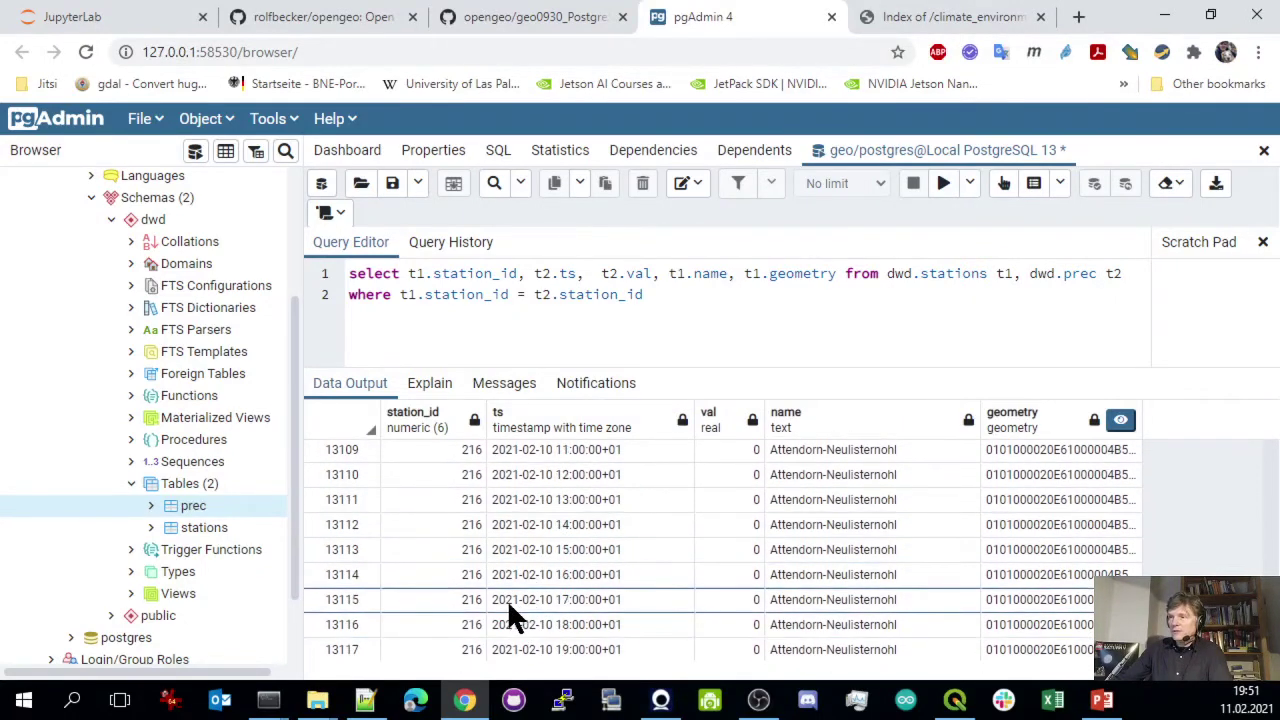
{"action": "scroll", "coordinate": [499, 615], "scroll_direction": "down", "scroll_amount": 1}
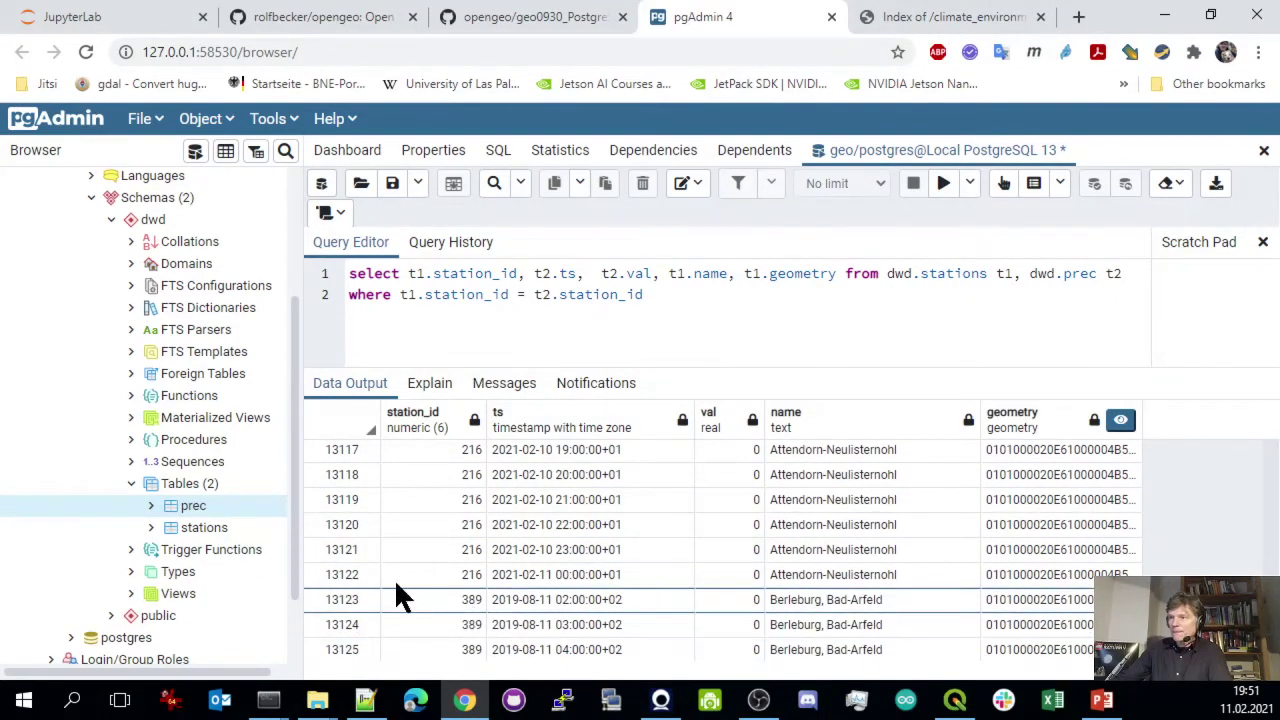
Highlight rows 13122 and 13123 at the changeover between the two stations, and return to the first result row
{"action": "left_click", "coordinate": [346, 580]}
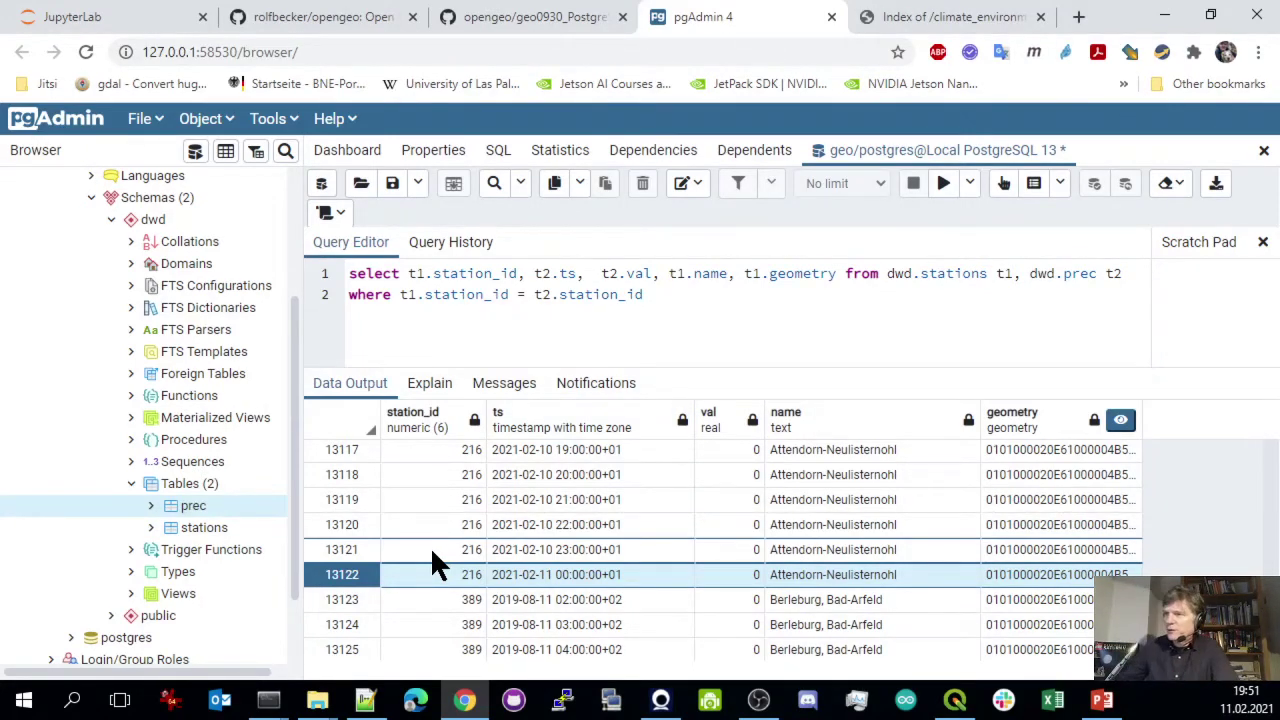
{"action": "left_click", "coordinate": [353, 597], "text": "shift"}
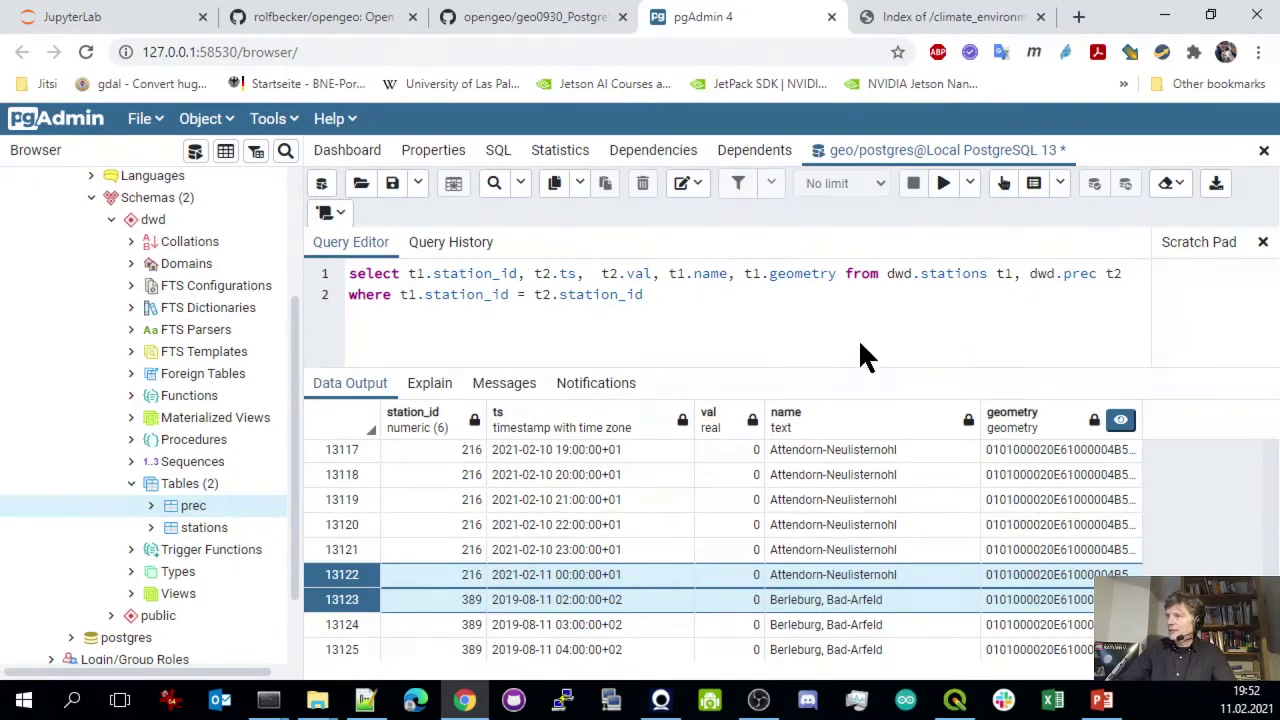
{"action": "left_click", "coordinate": [433, 545]}
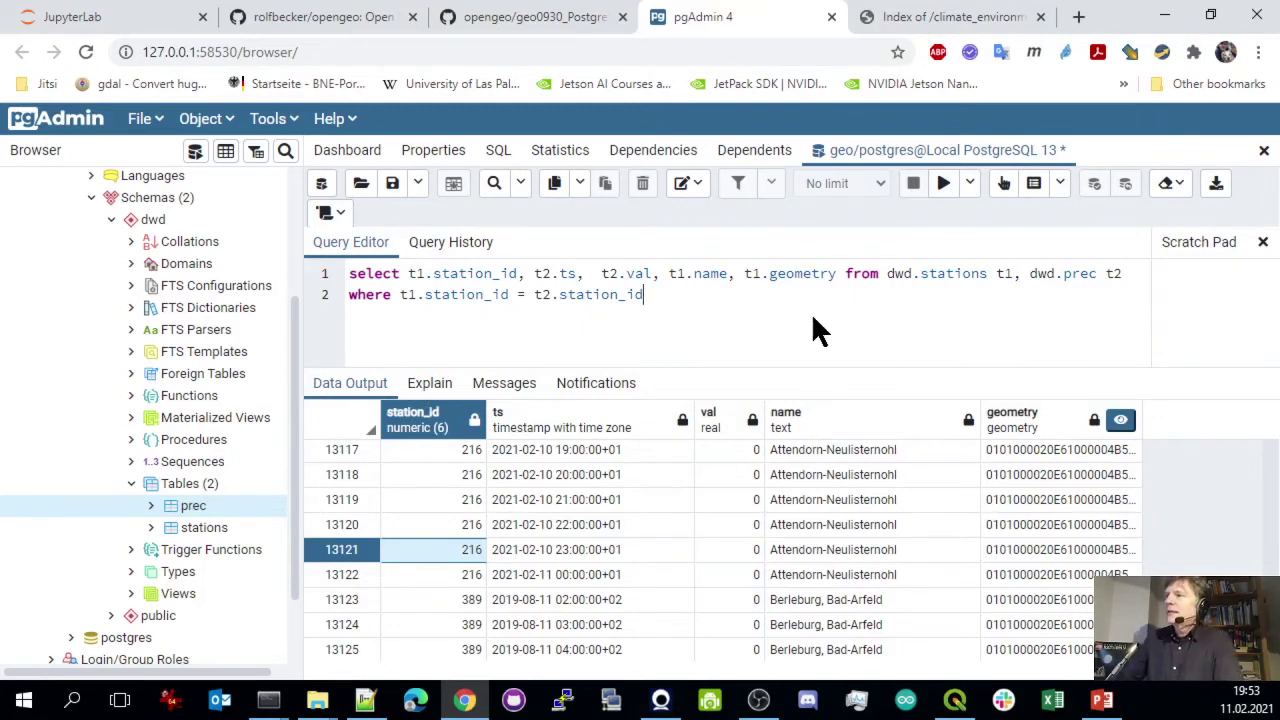
{"action": "scroll", "coordinate": [720, 480], "scroll_direction": "down", "scroll_amount": 3}
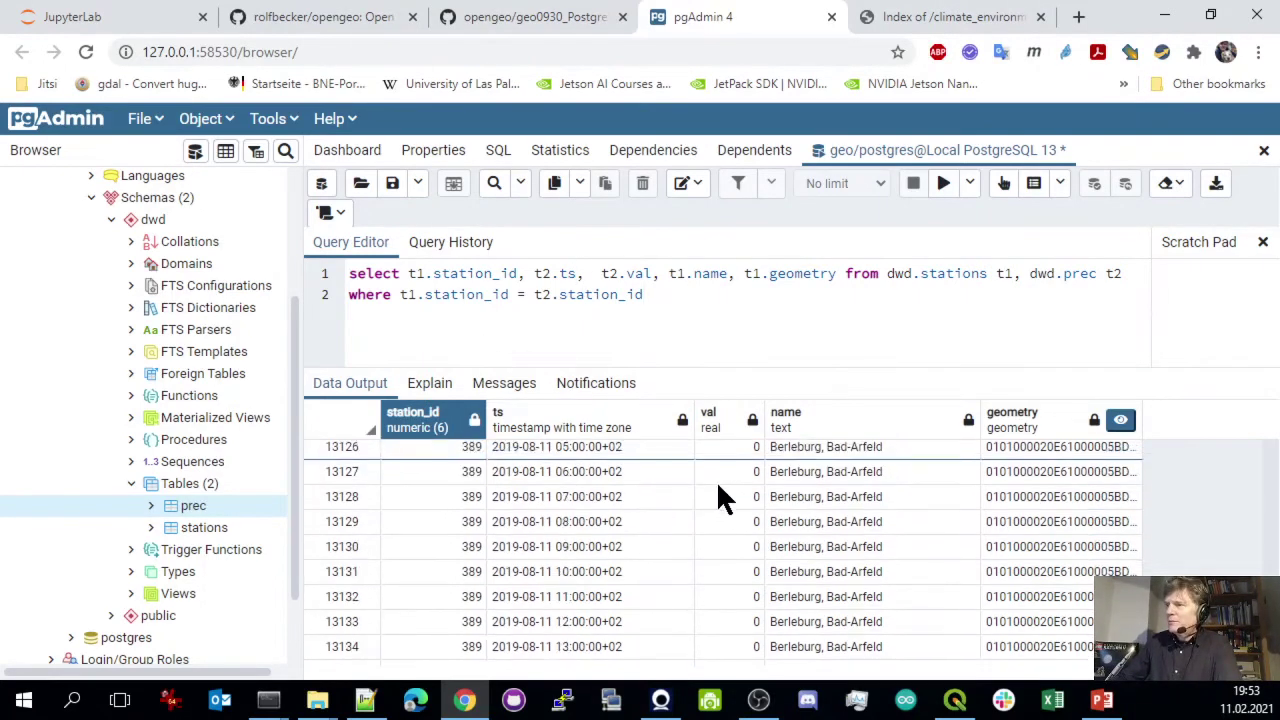
{"action": "scroll", "coordinate": [700, 500], "scroll_direction": "up", "scroll_amount": 7}
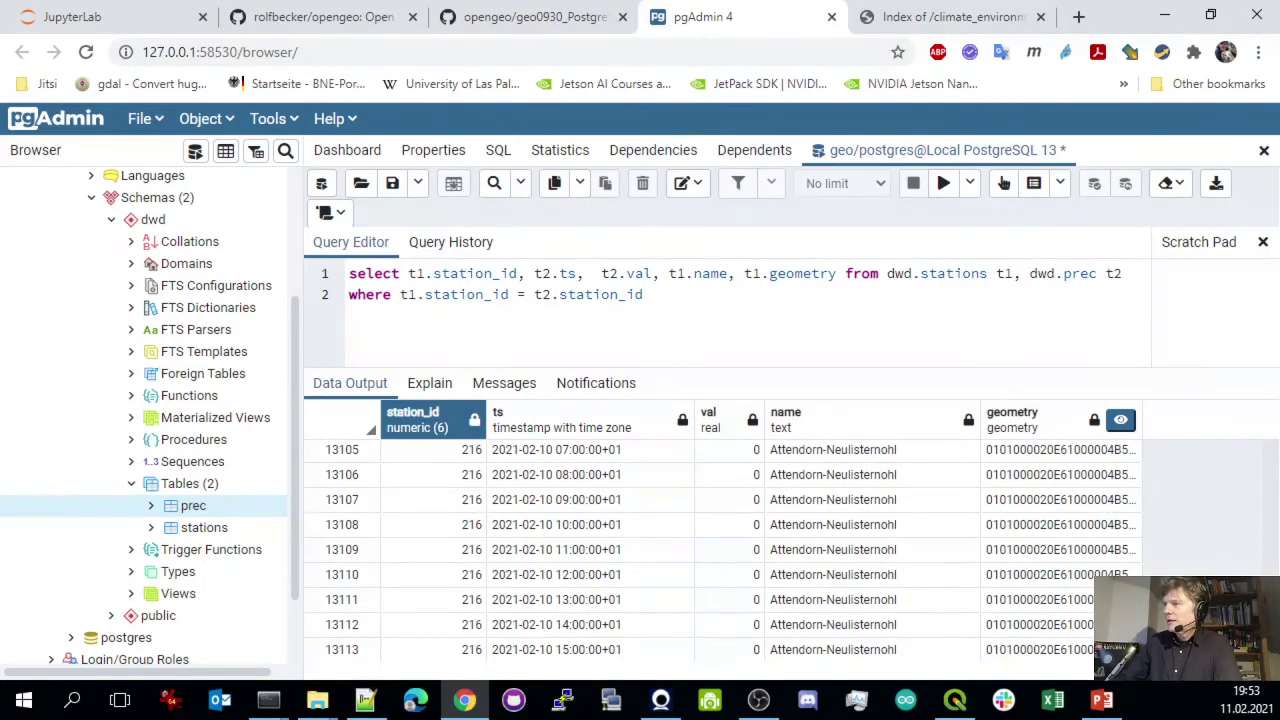
{"action": "left_click_drag", "start_coordinate": [1272, 532], "coordinate": [1268, 458]}
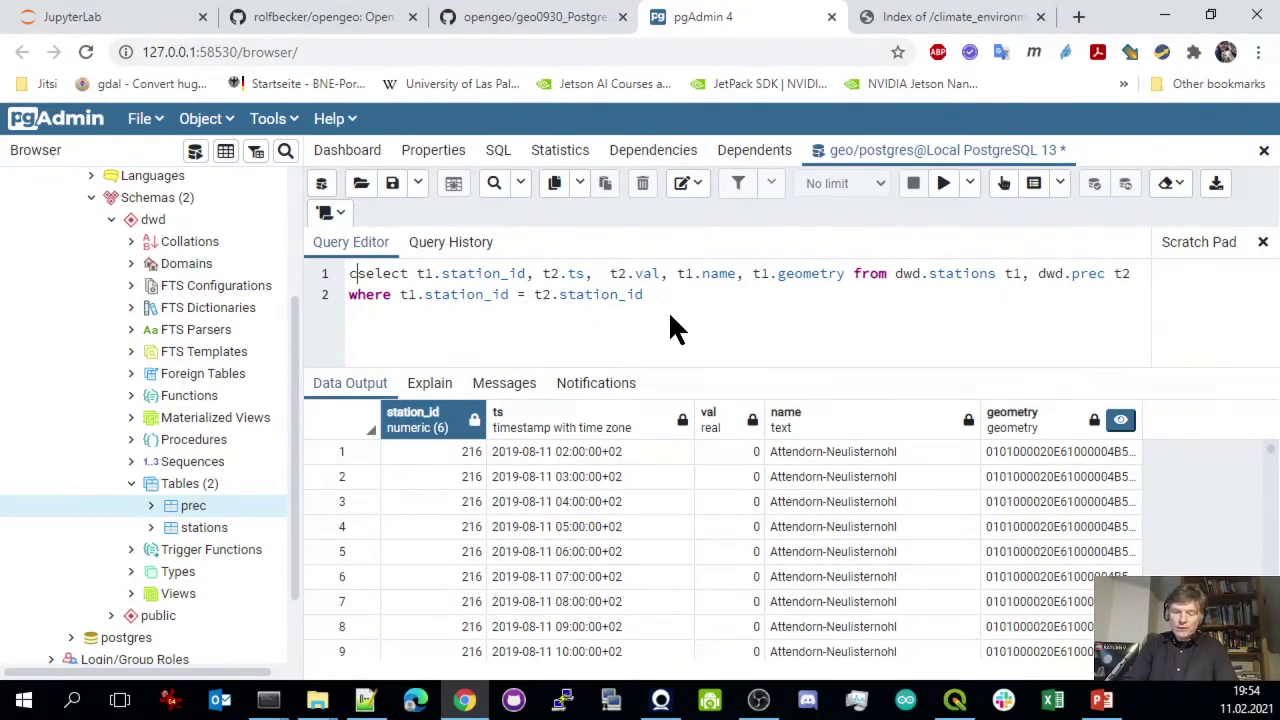
Prefix the join query with create view v_stations_prec
{"action": "type", "text": "create "}
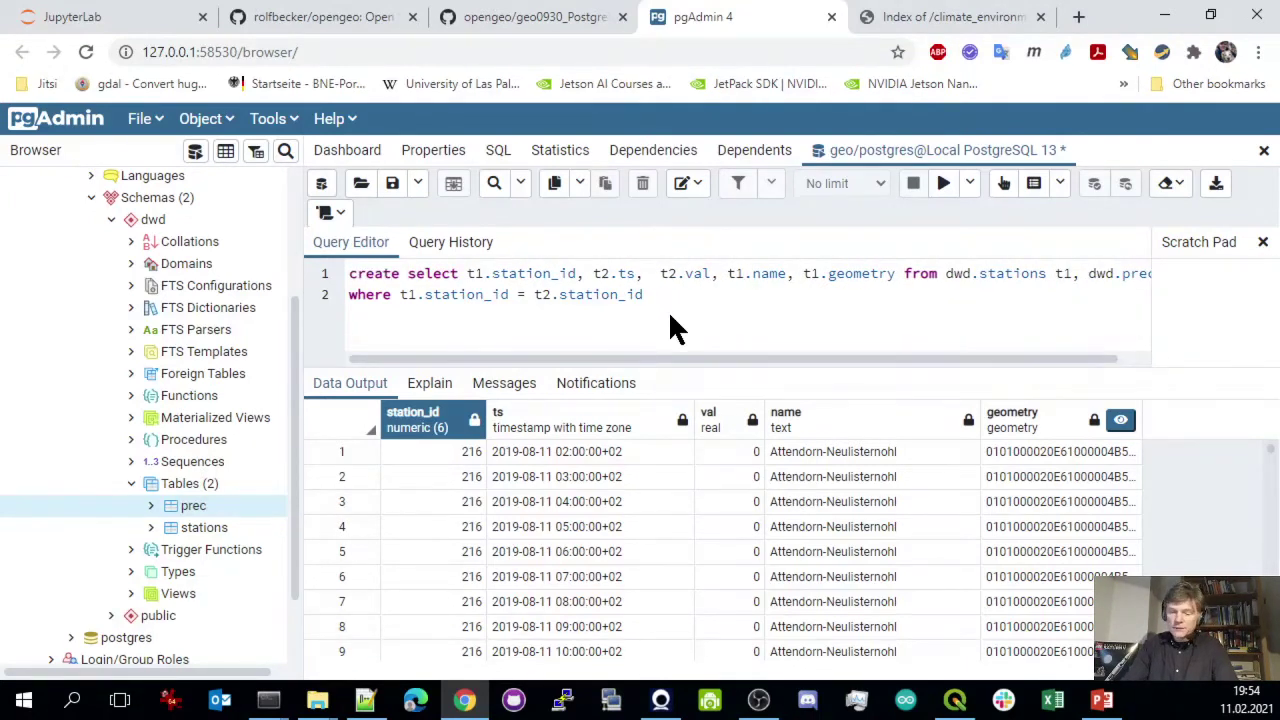
{"action": "type", "text": "view "}
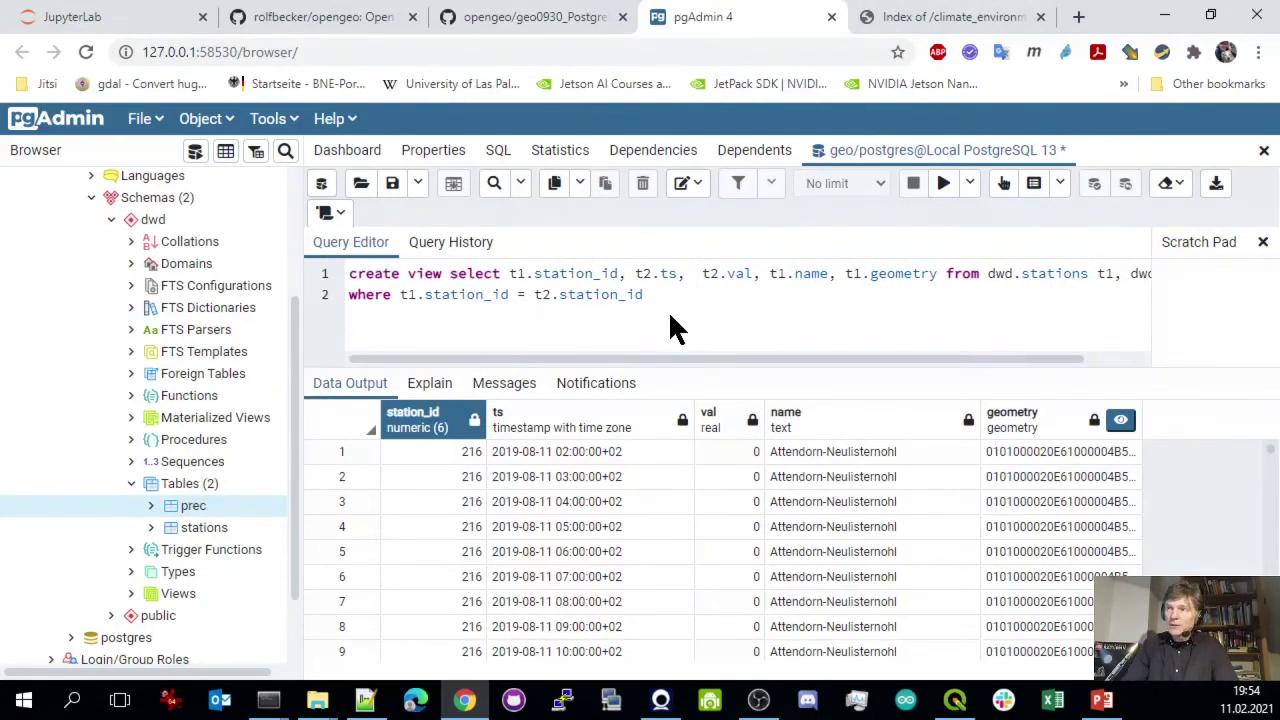
{"action": "type", "text": "v_statio"}
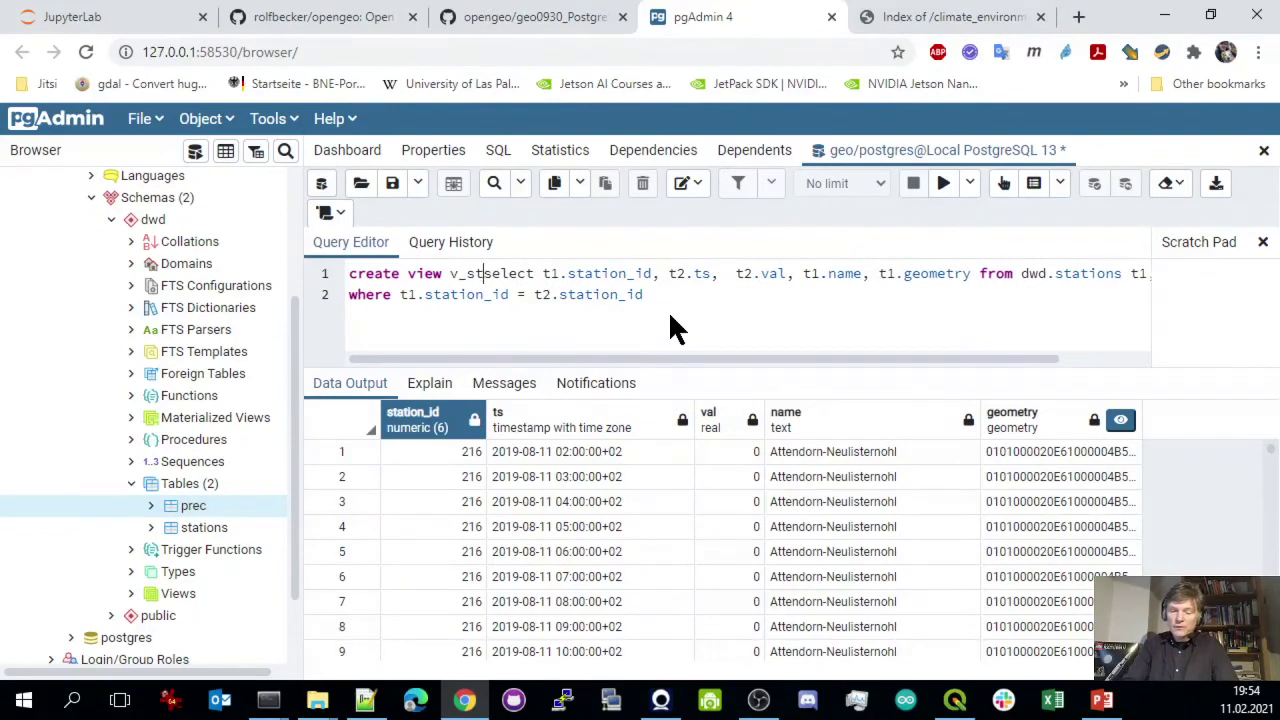
{"action": "type", "text": "n"}
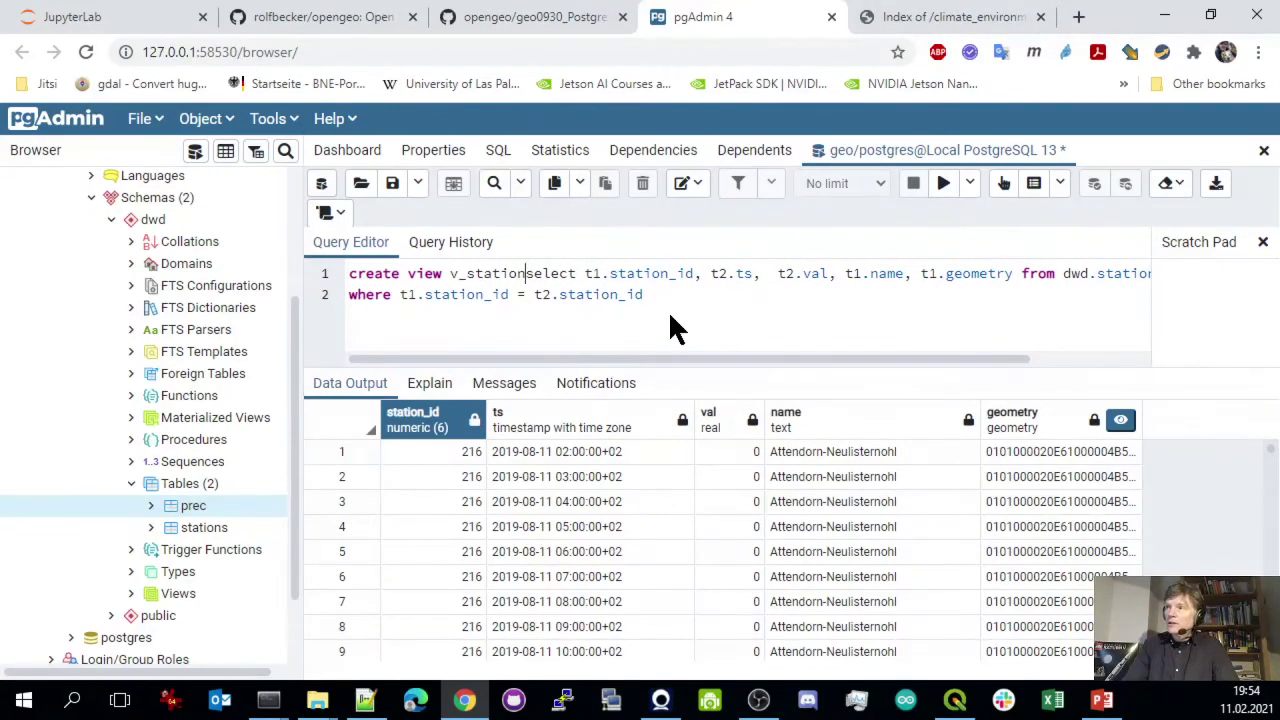
{"action": "type", "text": "_"}
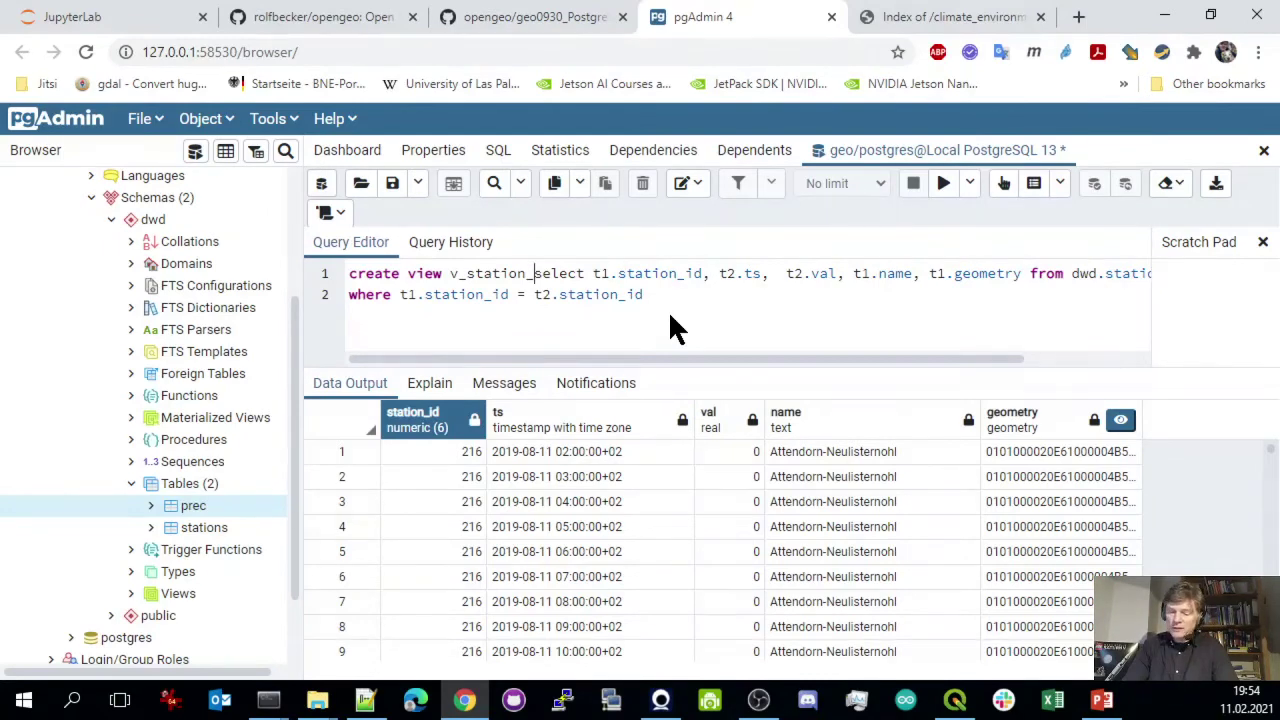
{"action": "type", "text": "prec"}
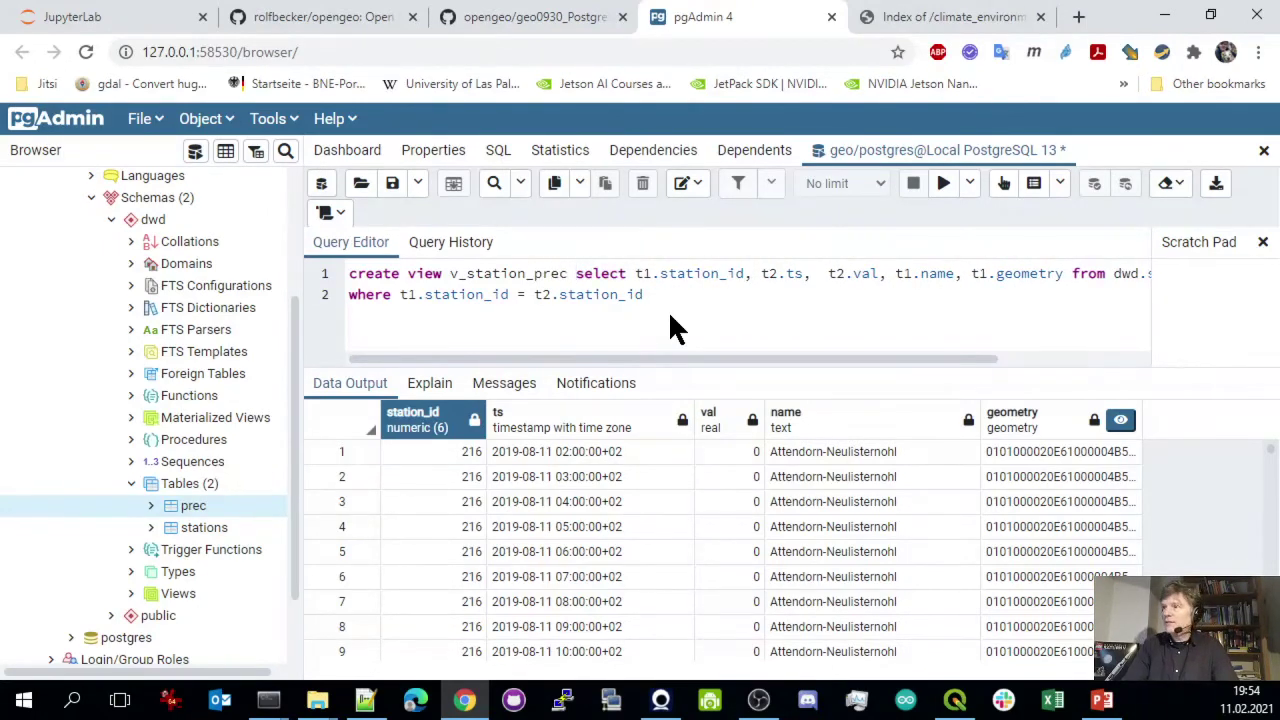
{"action": "key", "text": "Left"}
{"action": "key", "text": "Left"}
{"action": "key", "text": "Left"}
{"action": "key", "text": "Left"}
{"action": "key", "text": "Left"}
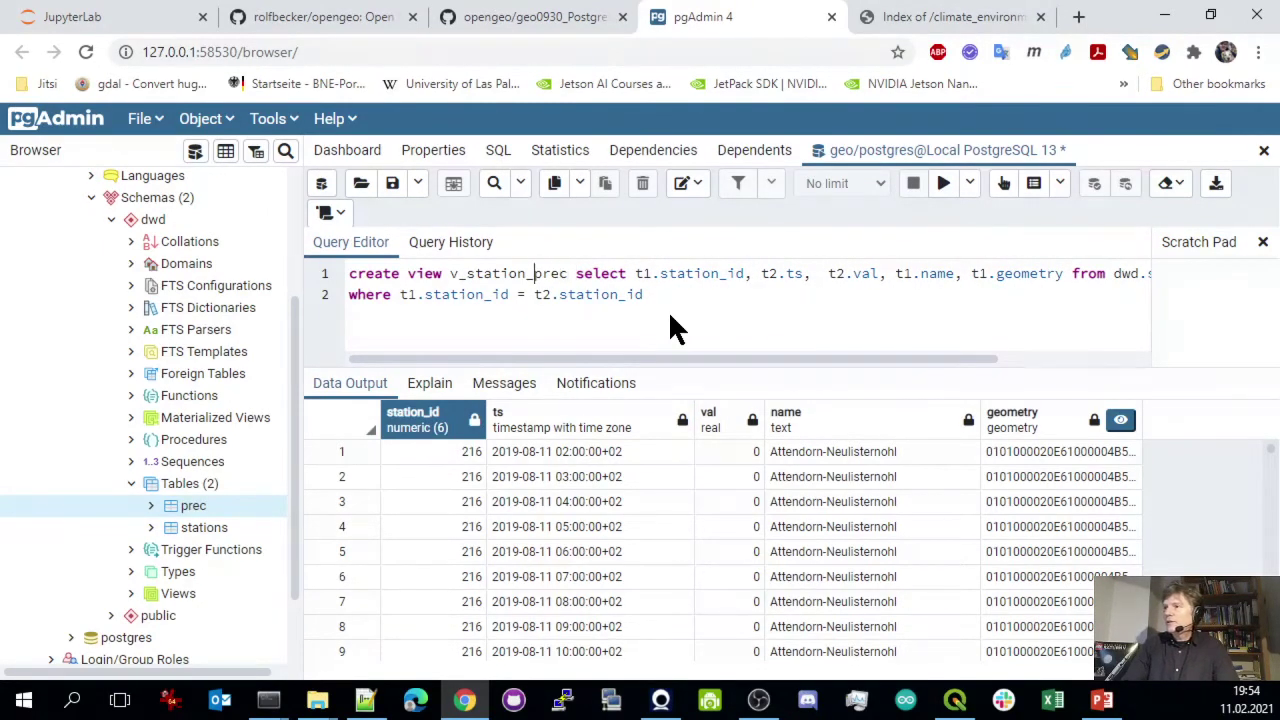
{"action": "type", "text": "s"}
{"action": "key", "text": "Right"}
{"action": "key", "text": "Right"}
{"action": "key", "text": "Right"}
{"action": "key", "text": "Right"}
{"action": "key", "text": "Right"}
{"action": "key", "text": "Right"}
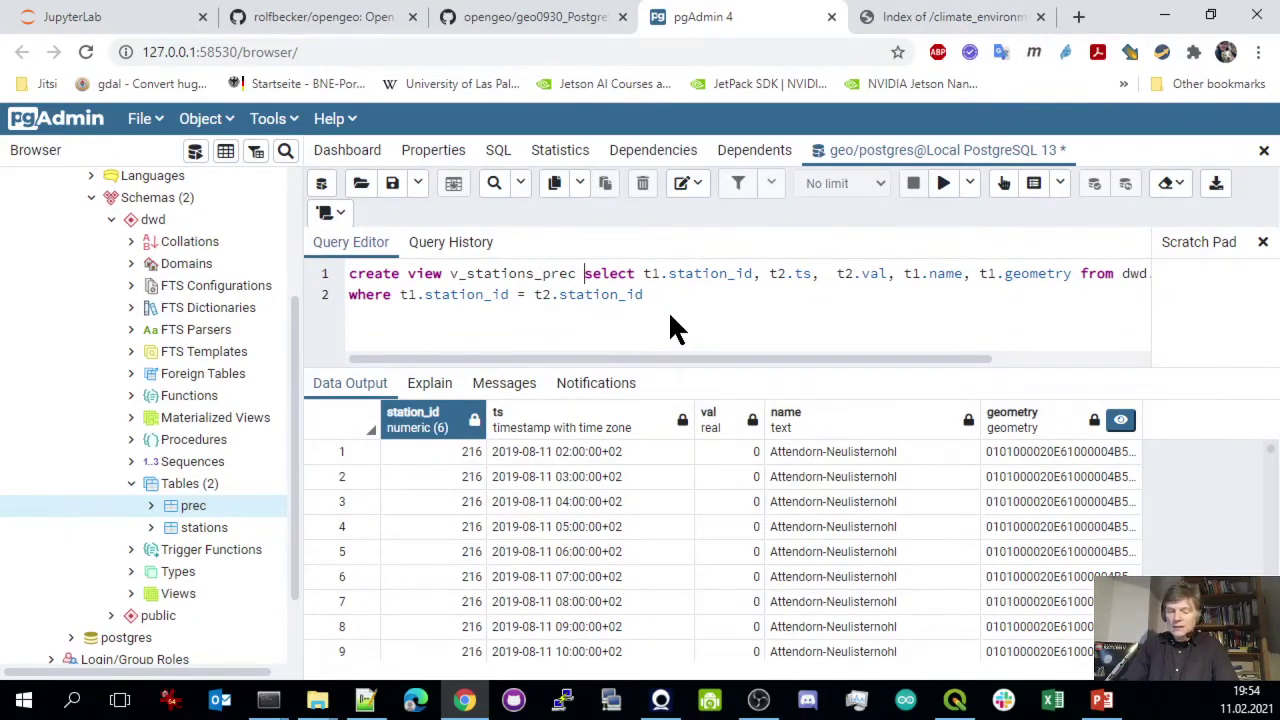
Wrap the select statement in as ( ... ) and run the create view statement
{"action": "type", "text": "as ("}
{"action": "key", "text": "Down"}
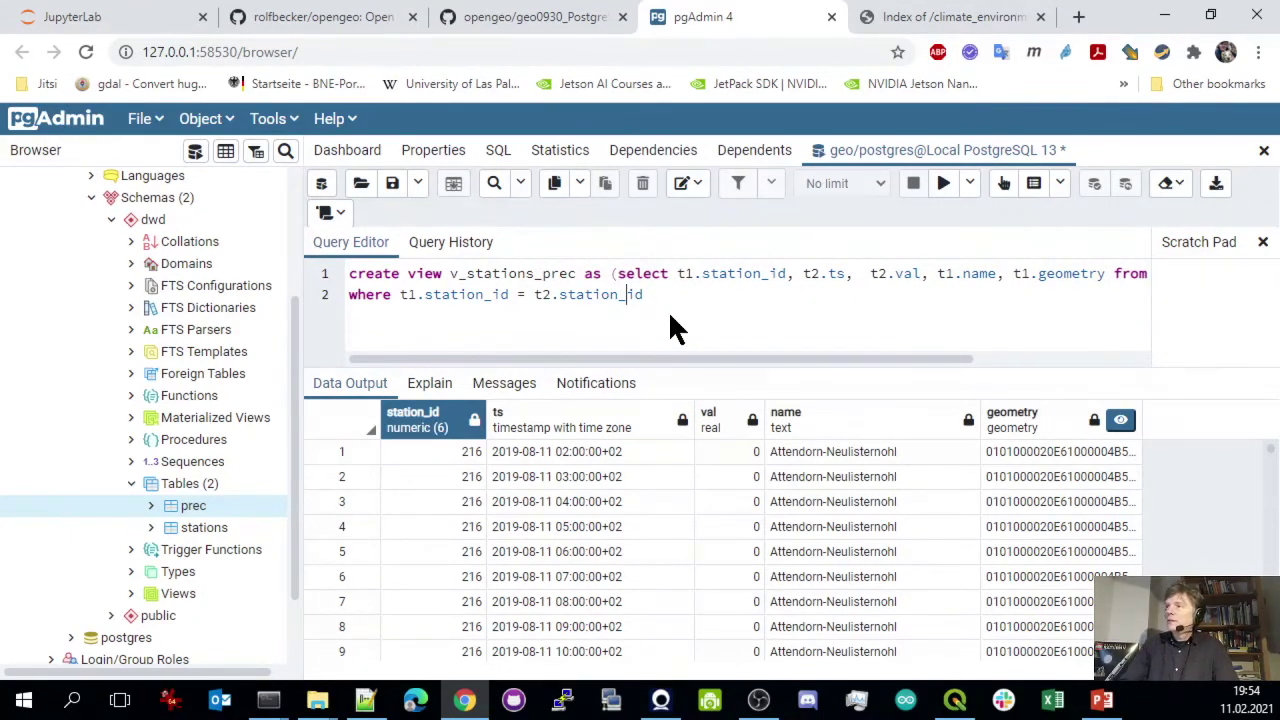
{"action": "type", "text": ")"}
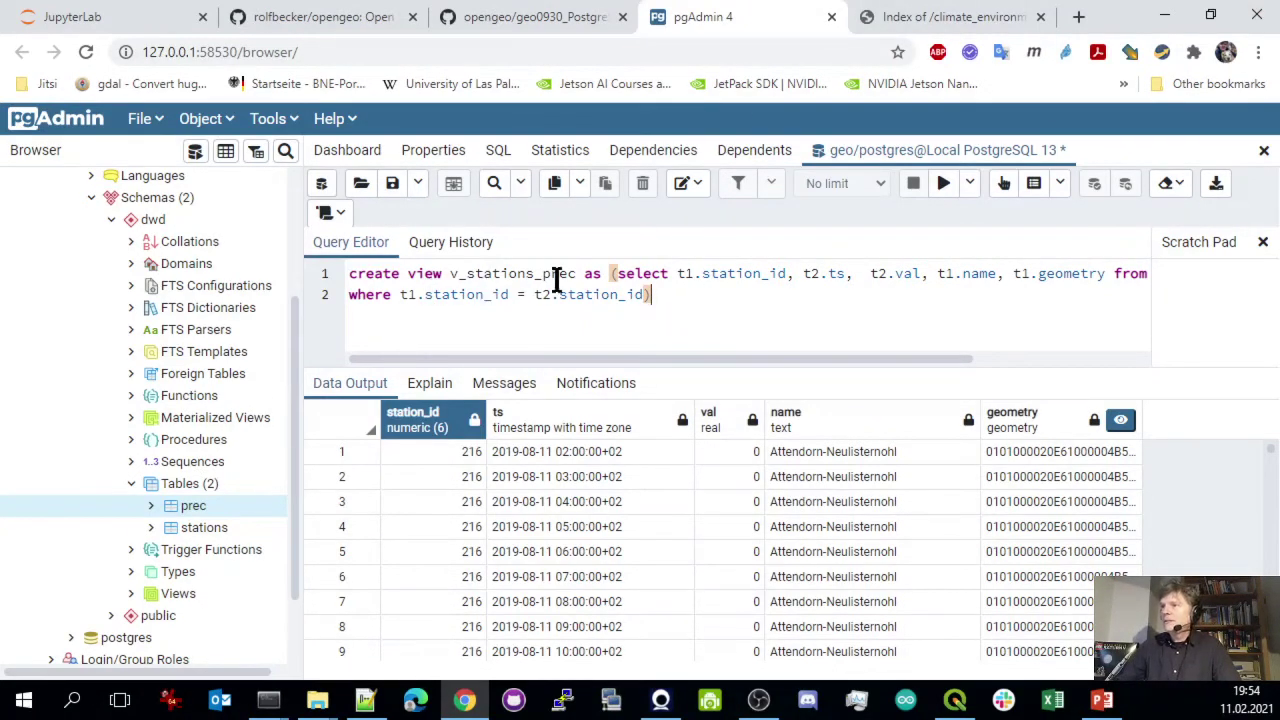
{"action": "left_click", "coordinate": [943, 186]}
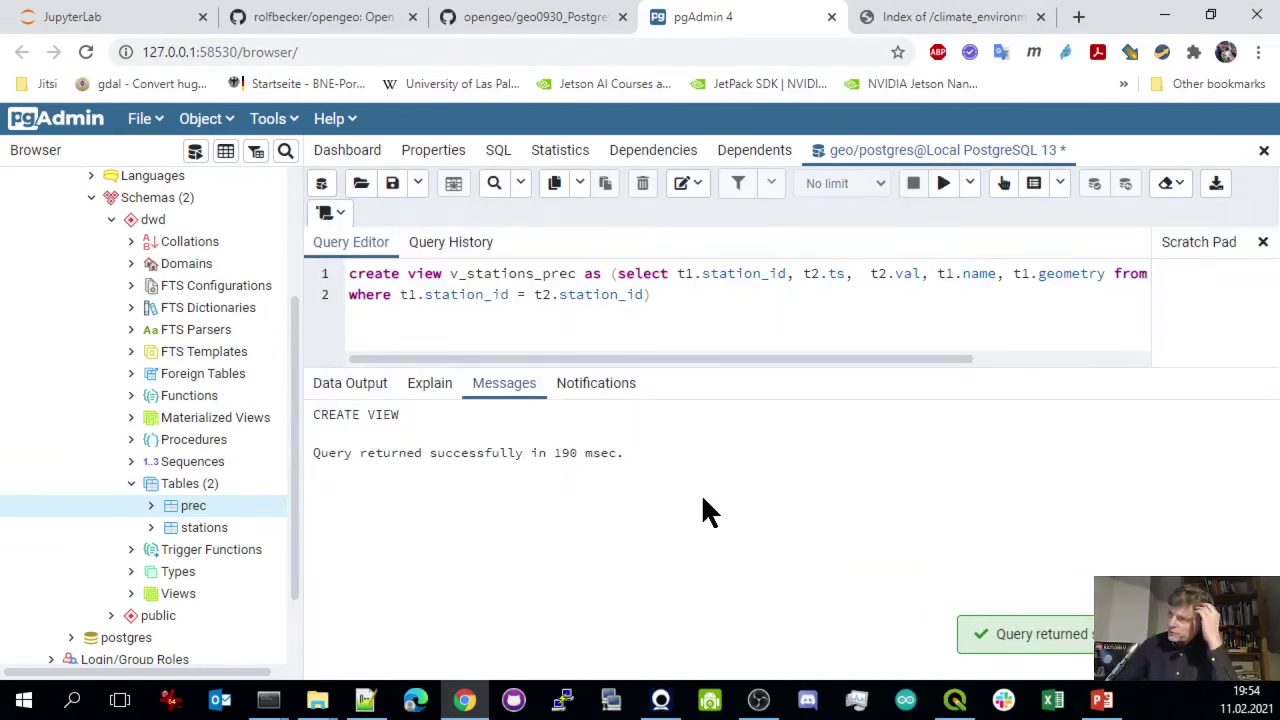
Refresh the Views node of the dwd schema and widen the browser tree
{"action": "left_click", "coordinate": [132, 597]}
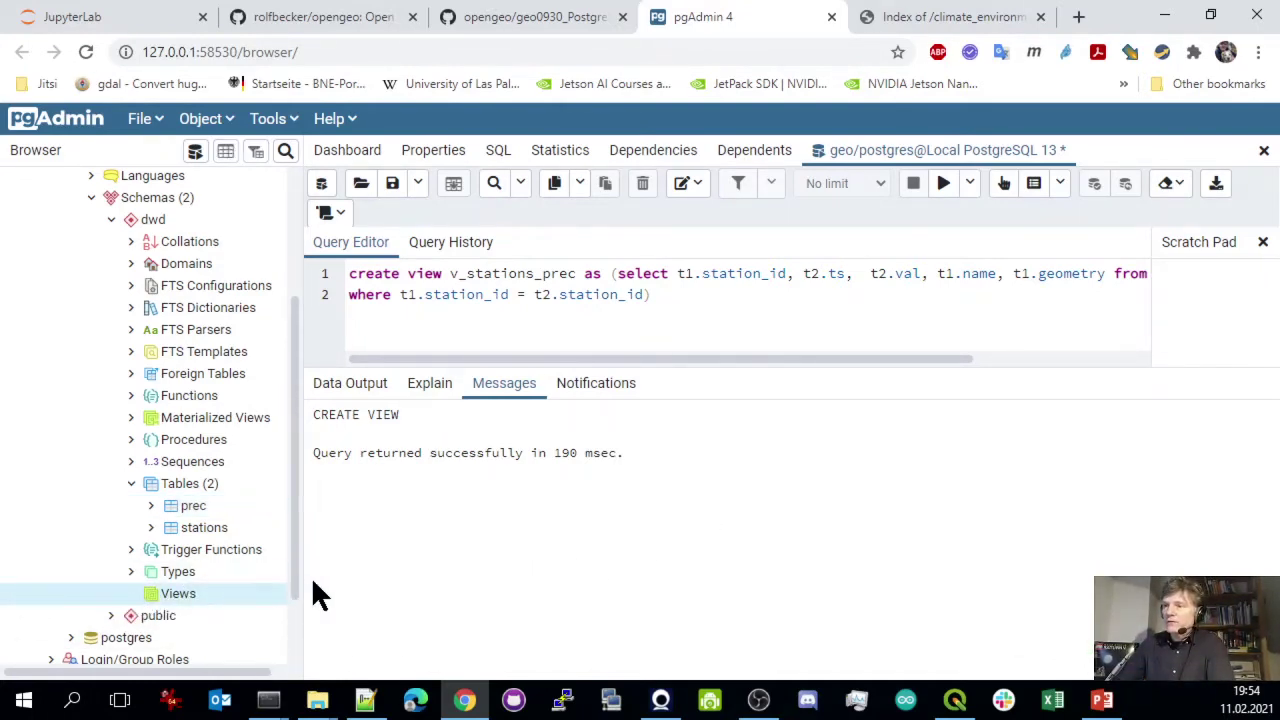
{"action": "right_click", "coordinate": [190, 595]}
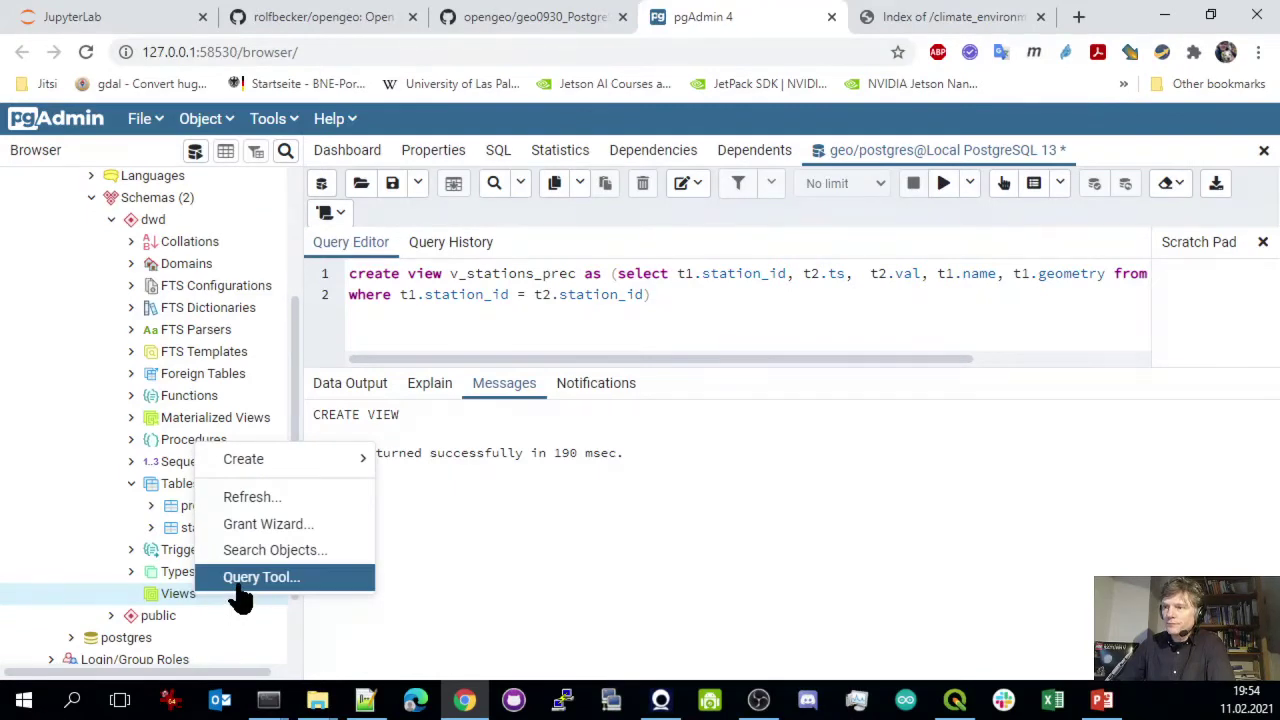
{"action": "left_click", "coordinate": [258, 498]}
{"action": "left_click_drag", "start_coordinate": [298, 488], "coordinate": [386, 490]}
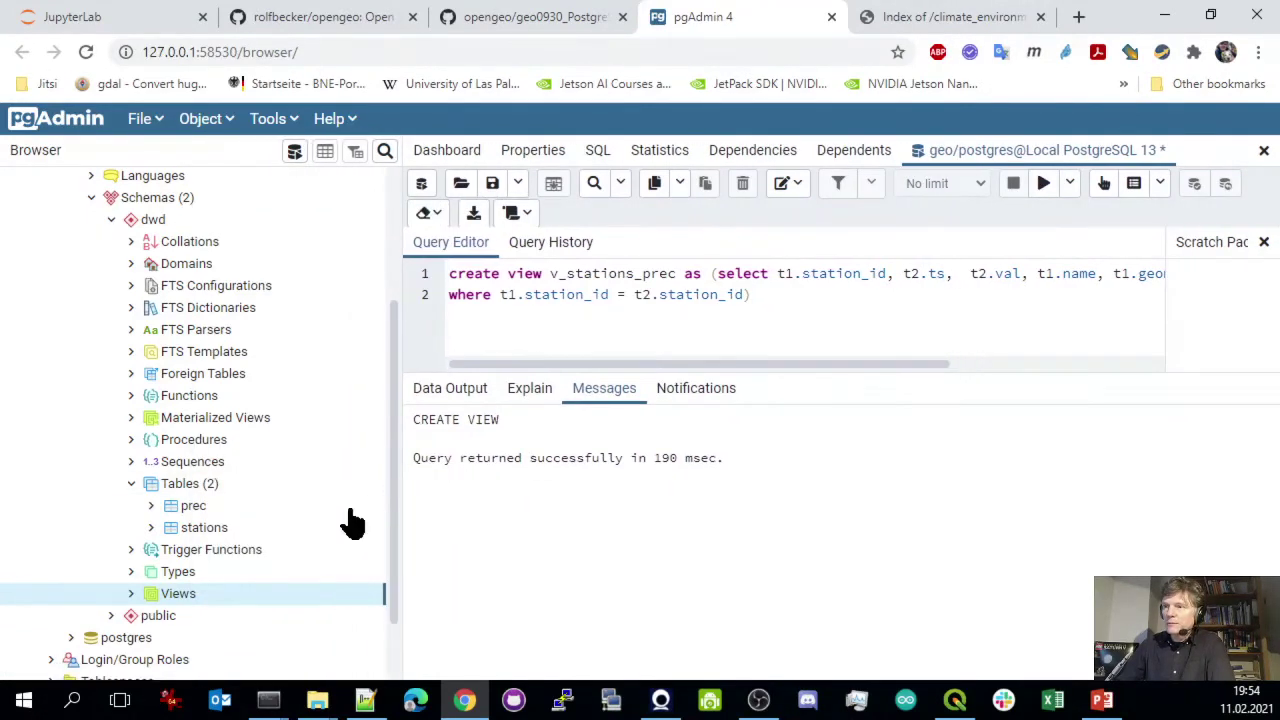
{"action": "scroll", "coordinate": [230, 510], "scroll_direction": "down", "scroll_amount": 1}
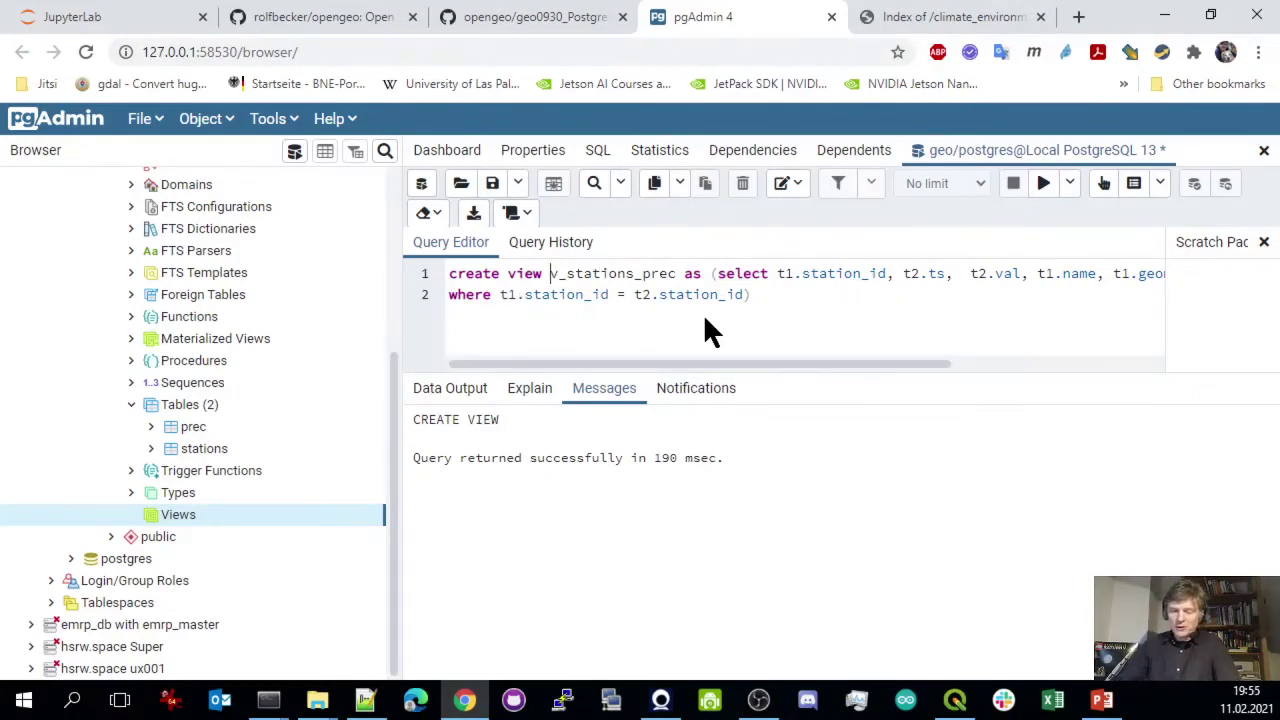
Qualify the view name as dwd.v_stations_prec and drop the misplaced v_stations_prec view from the public schema
{"action": "type", "text": "dwd."}
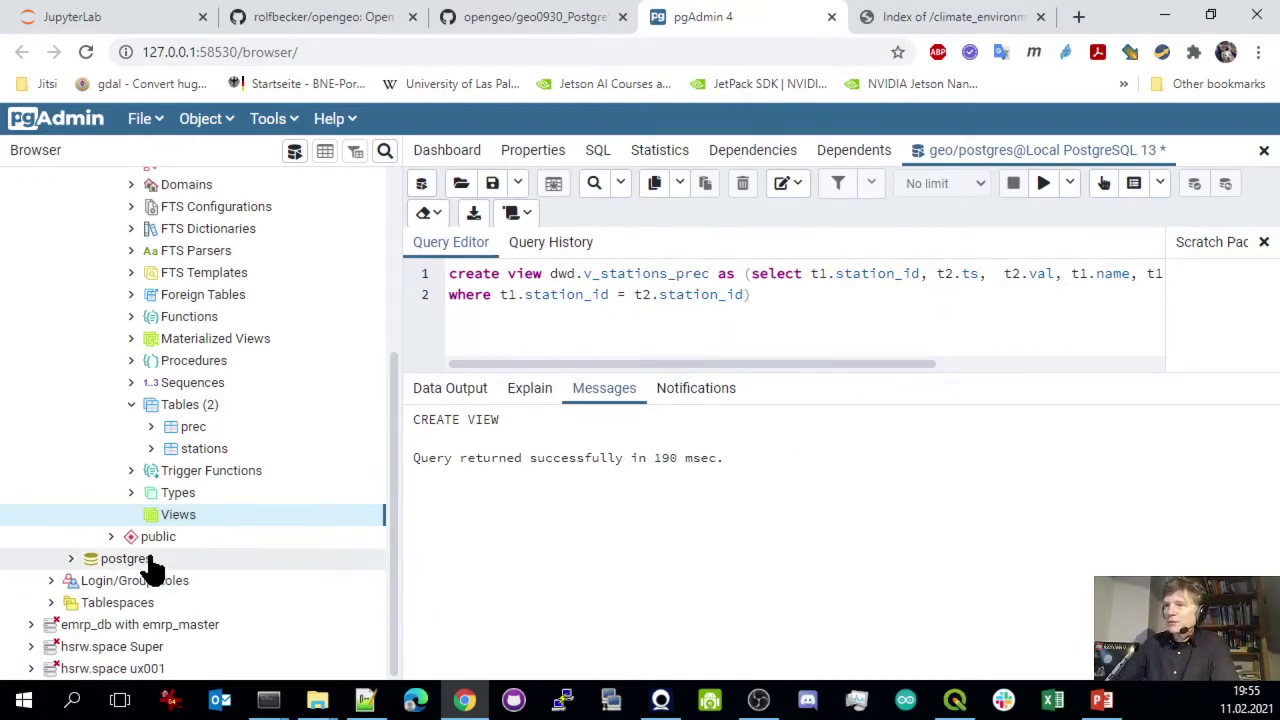
{"action": "left_click", "coordinate": [111, 537]}
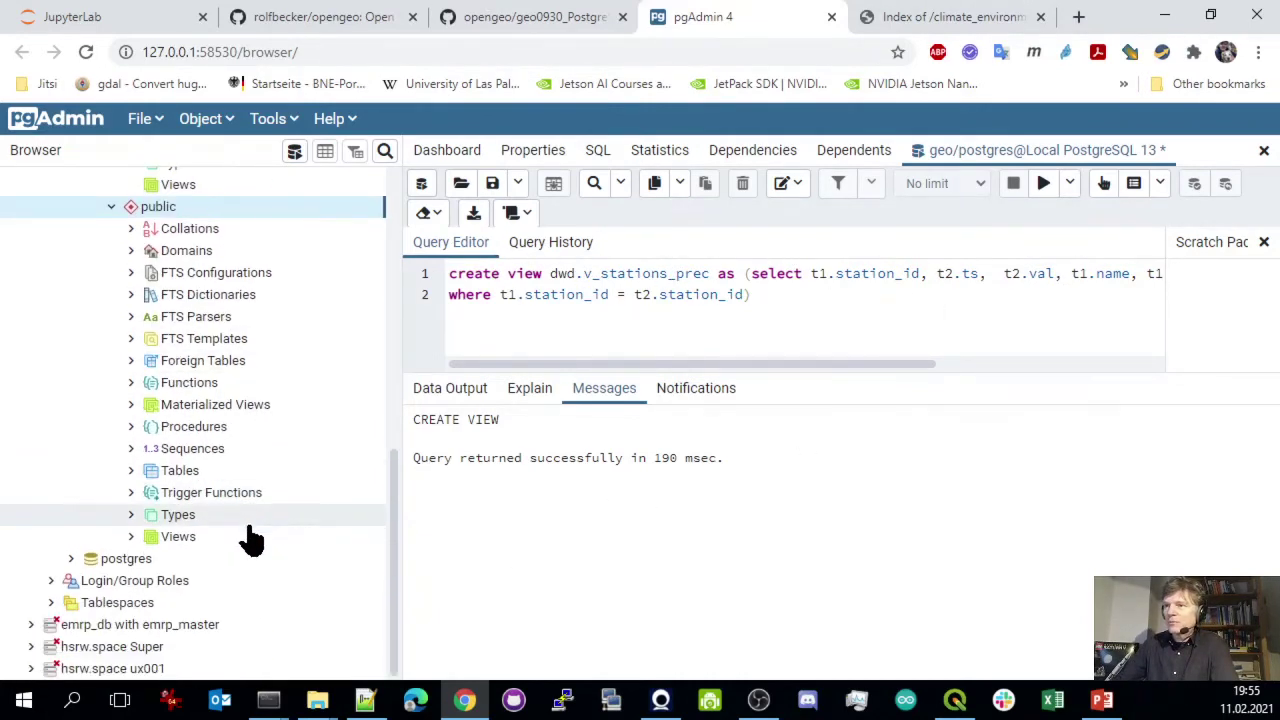
{"action": "left_click", "coordinate": [250, 537]}
{"action": "scroll", "coordinate": [291, 557], "scroll_direction": "down", "scroll_amount": 2}
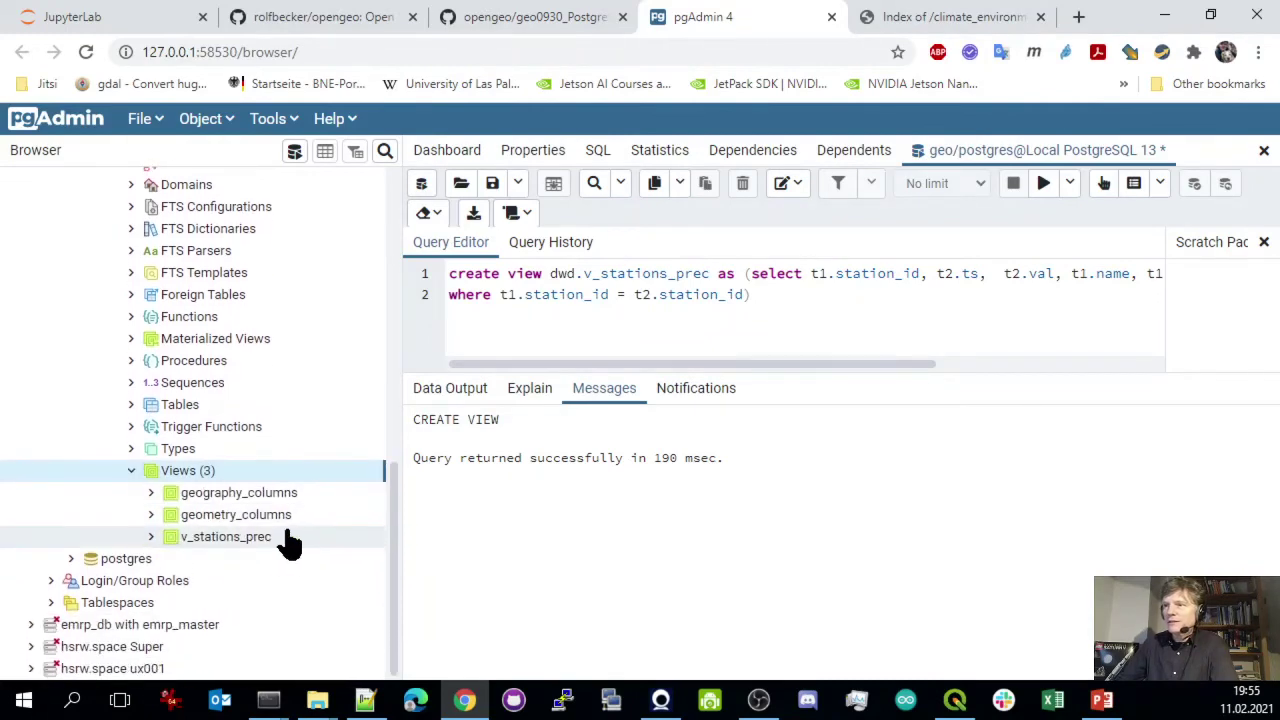
{"action": "right_click", "coordinate": [241, 545]}
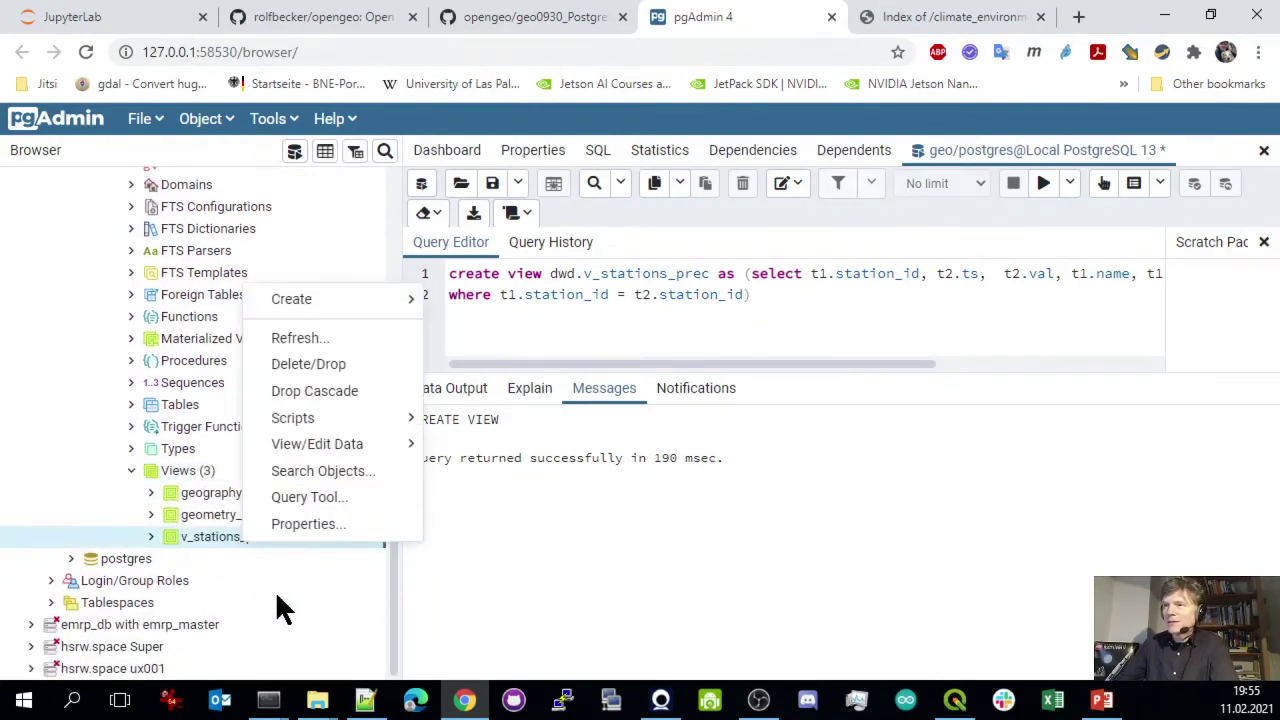
{"action": "left_click", "coordinate": [333, 366]}
{"action": "left_click", "coordinate": [906, 303]}
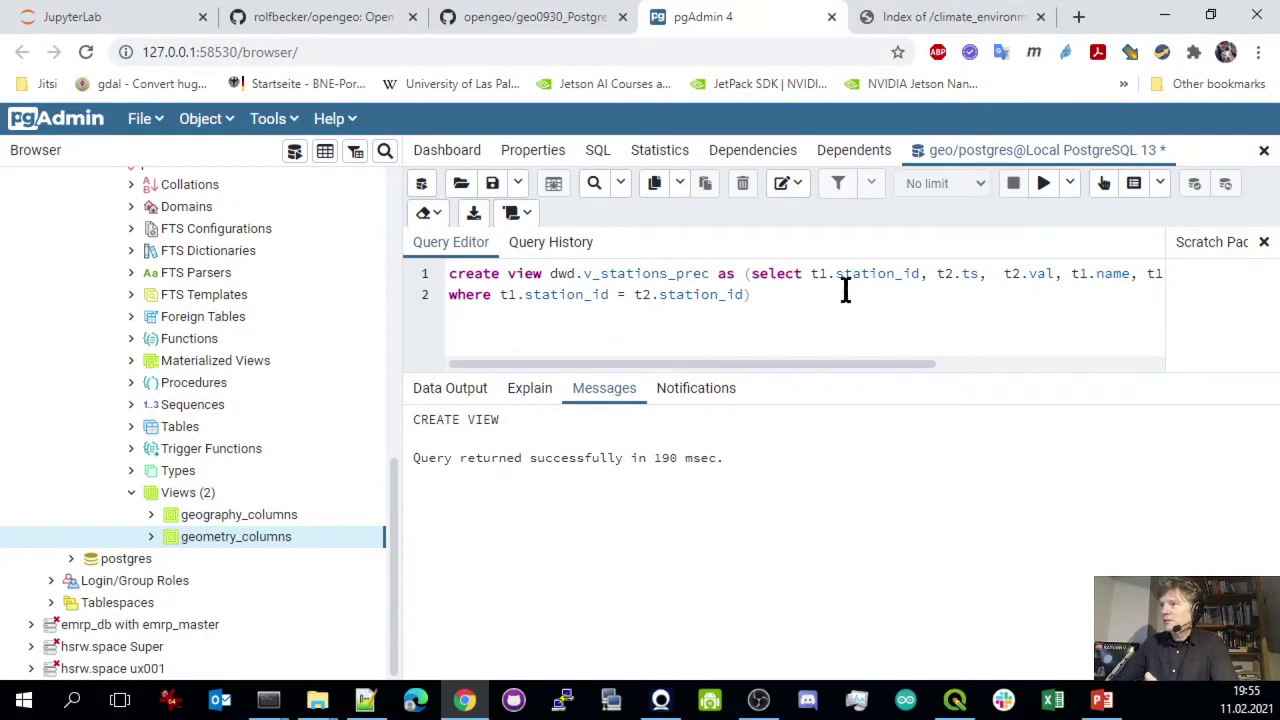
Run the create view statement for dwd.v_stations_prec and collapse the dwd schema's Tables node
{"action": "left_click", "coordinate": [1045, 190]}
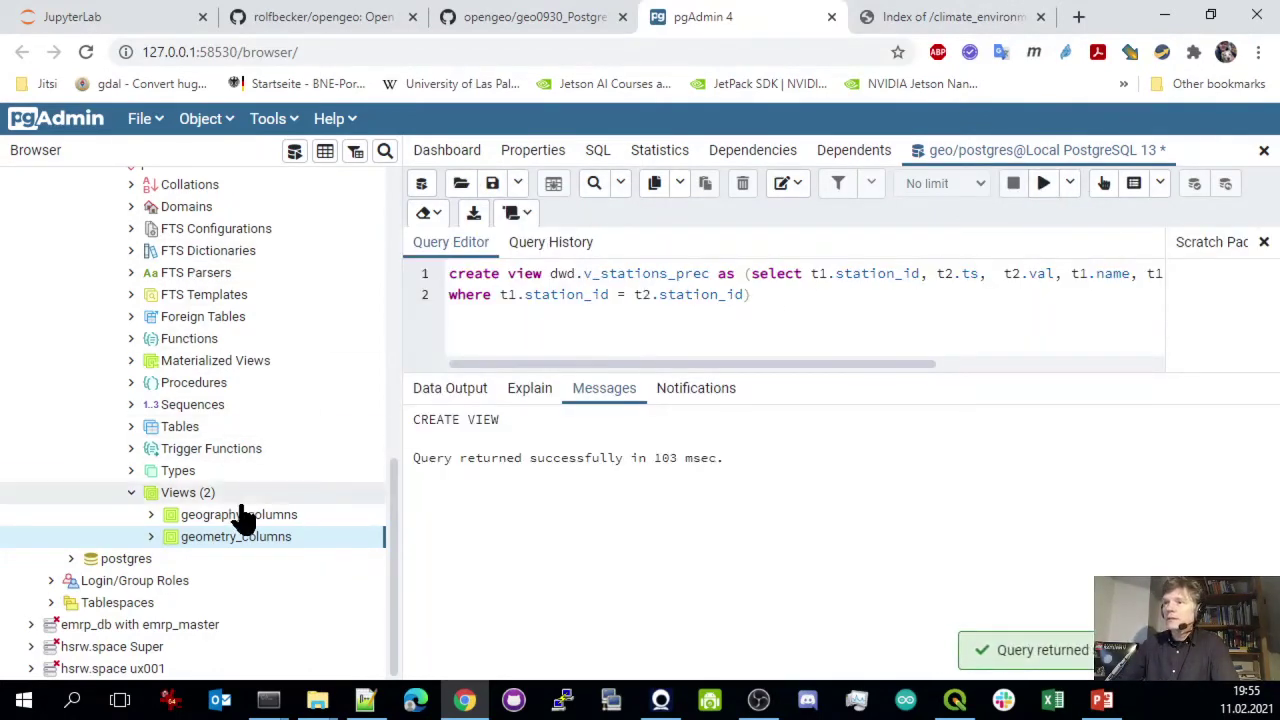
{"action": "scroll", "coordinate": [243, 517], "scroll_direction": "up", "scroll_amount": 2}
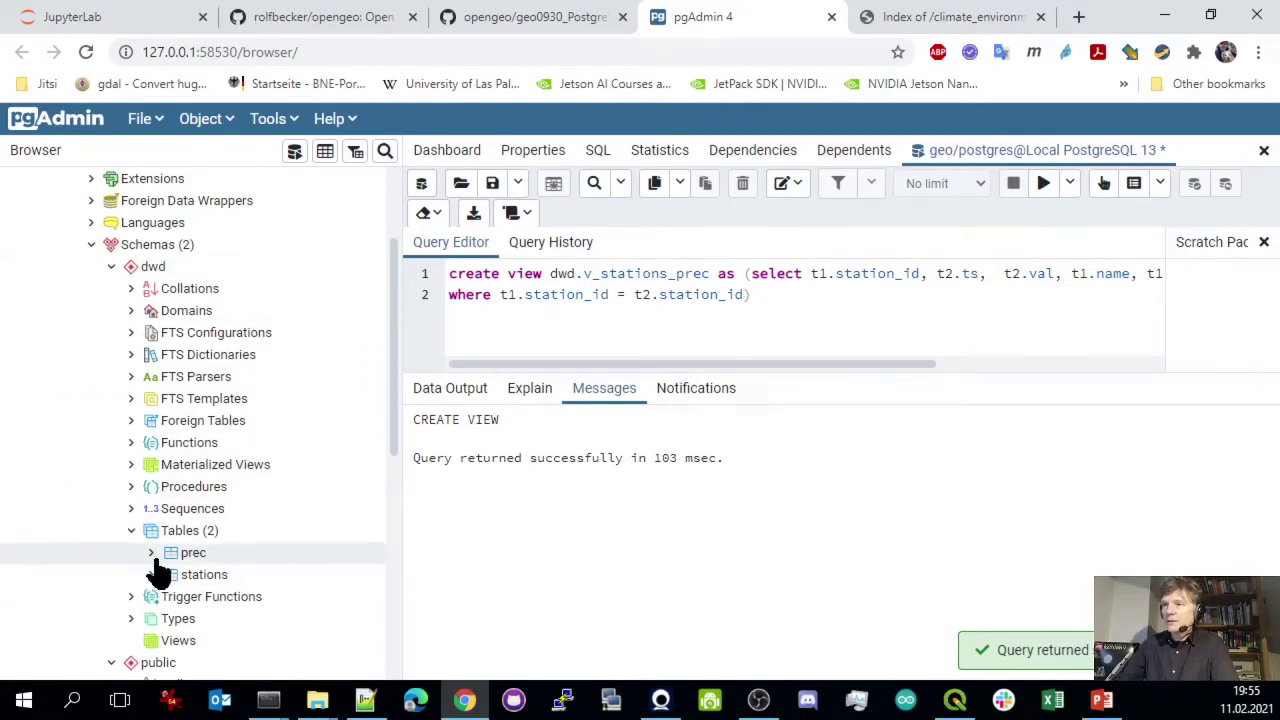
{"action": "left_click", "coordinate": [132, 531]}
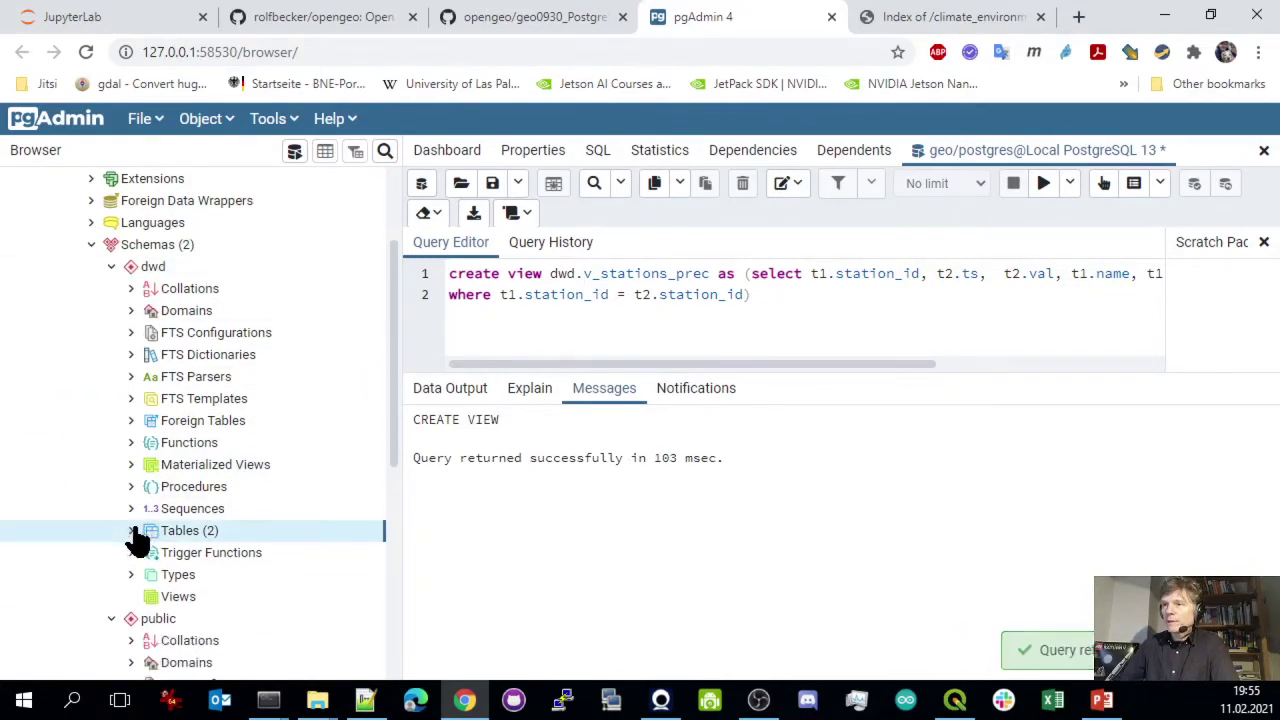
Refresh the Views node of the dwd schema to list the v_stations_prec view
{"action": "right_click", "coordinate": [161, 596]}
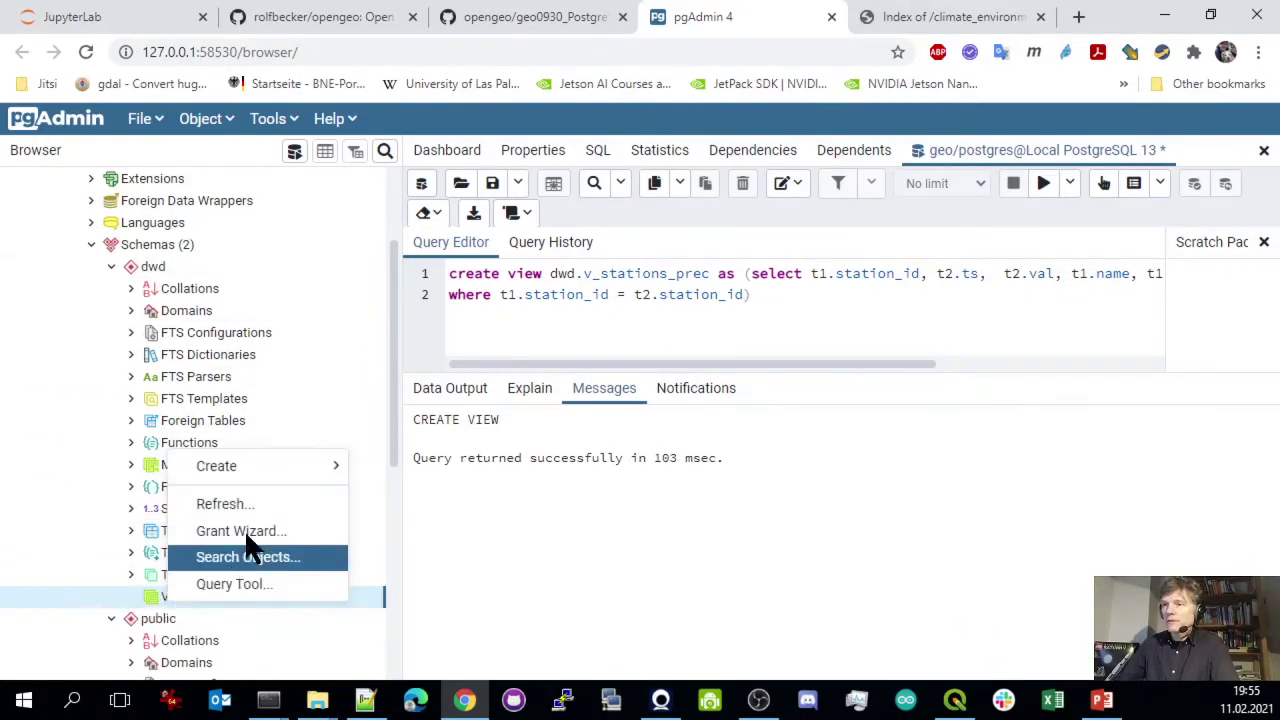
{"action": "key", "text": "Escape"}
{"action": "scroll", "coordinate": [223, 520], "scroll_direction": "down", "scroll_amount": 2}
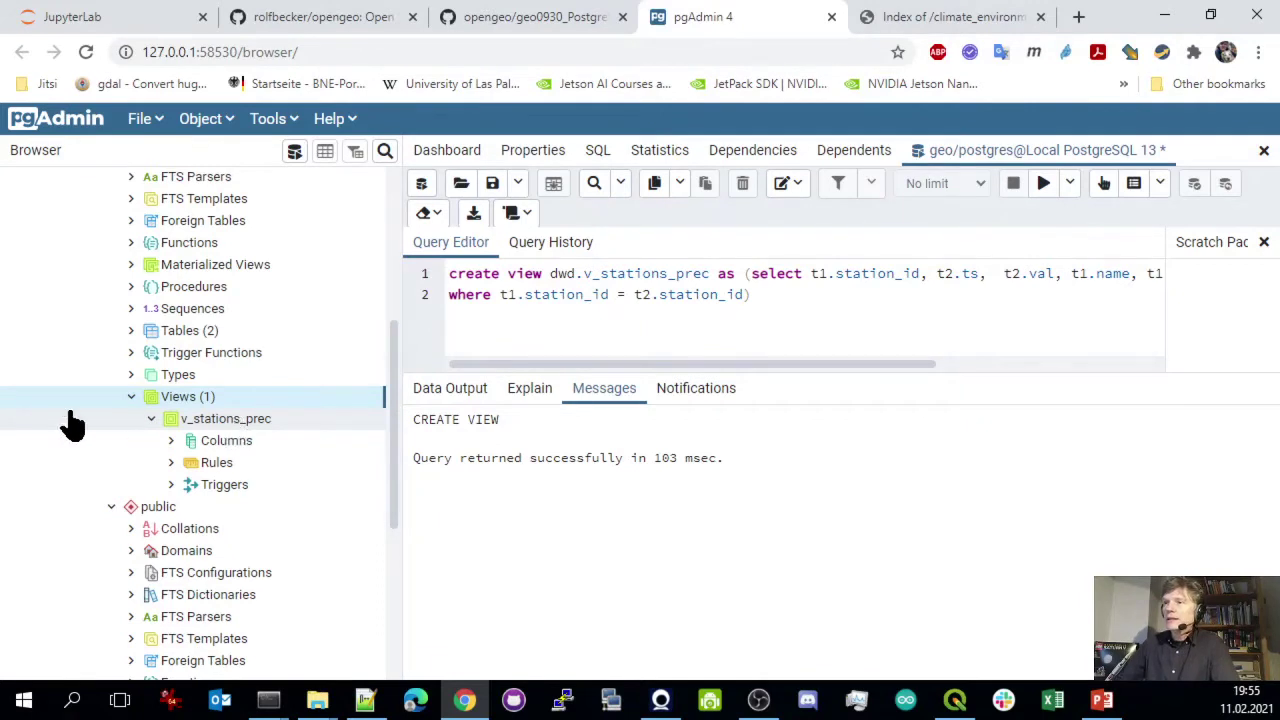
Display all rows of the dwd.v_stations_prec view and look through the joined records
{"action": "right_click", "coordinate": [238, 421]}
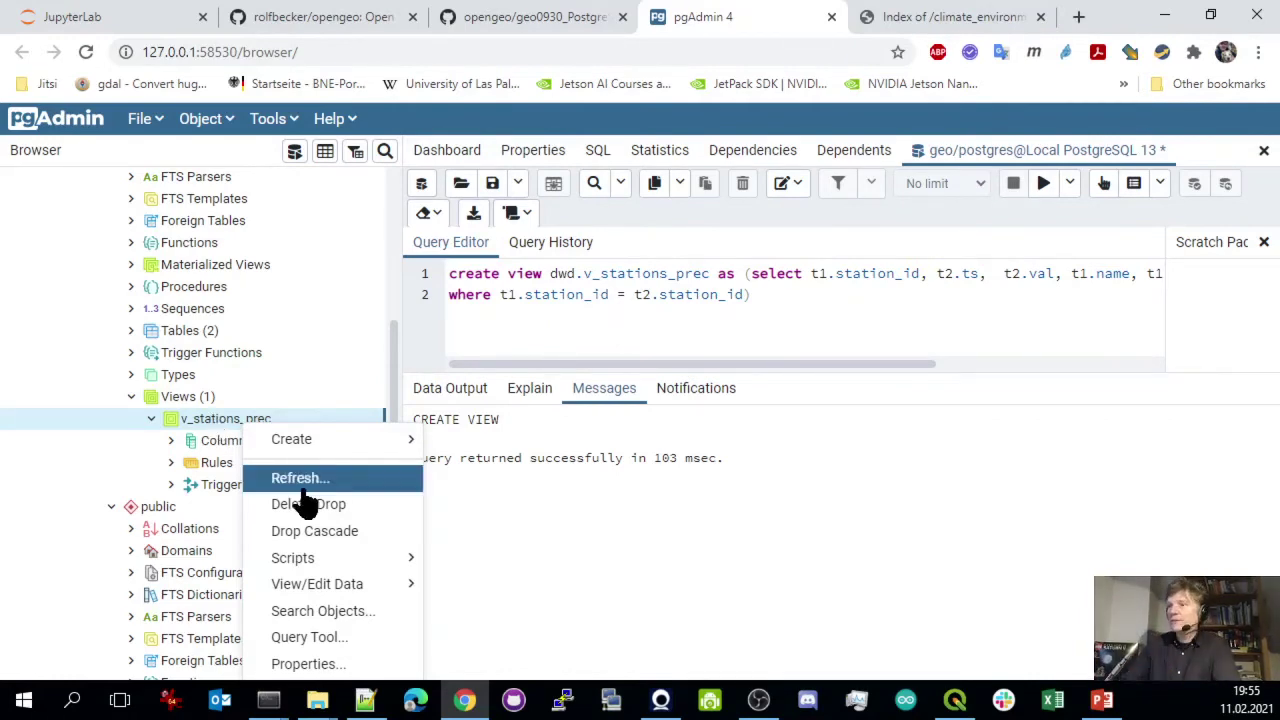
{"action": "mouse_move", "coordinate": [328, 592]}
{"action": "left_click", "coordinate": [512, 588]}
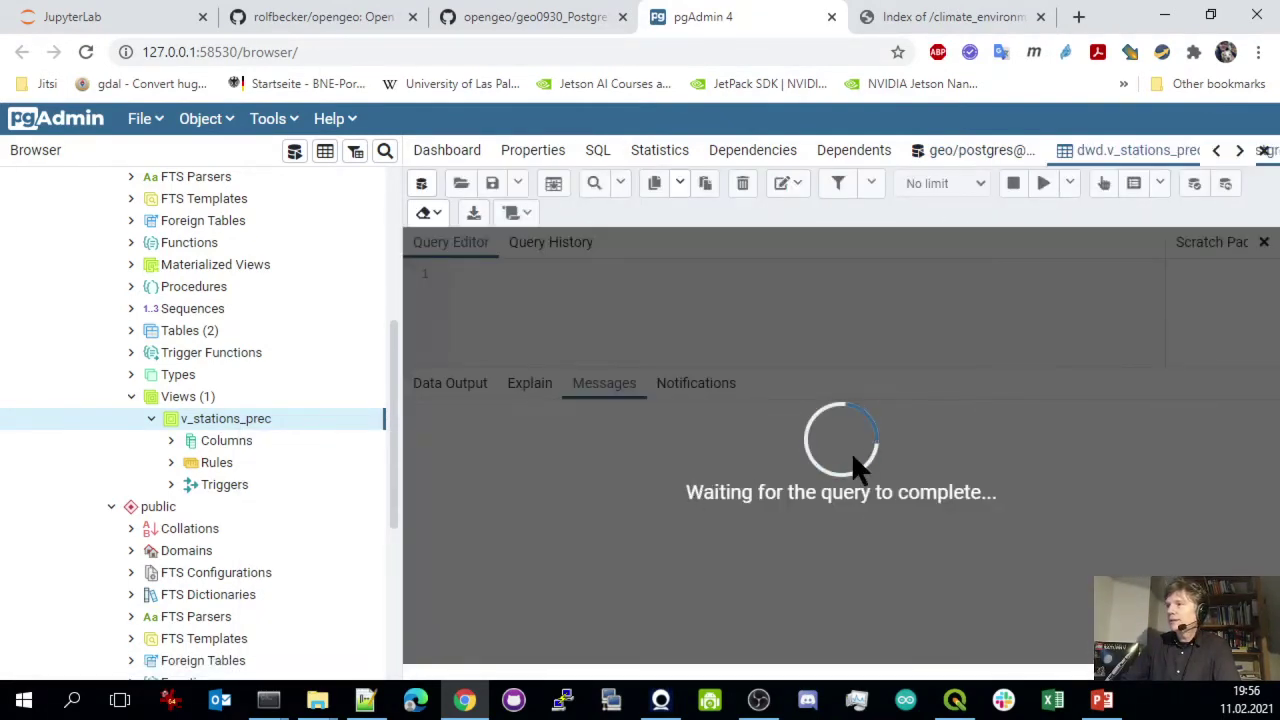
{"action": "scroll", "coordinate": [899, 445], "scroll_direction": "down", "scroll_amount": 2}
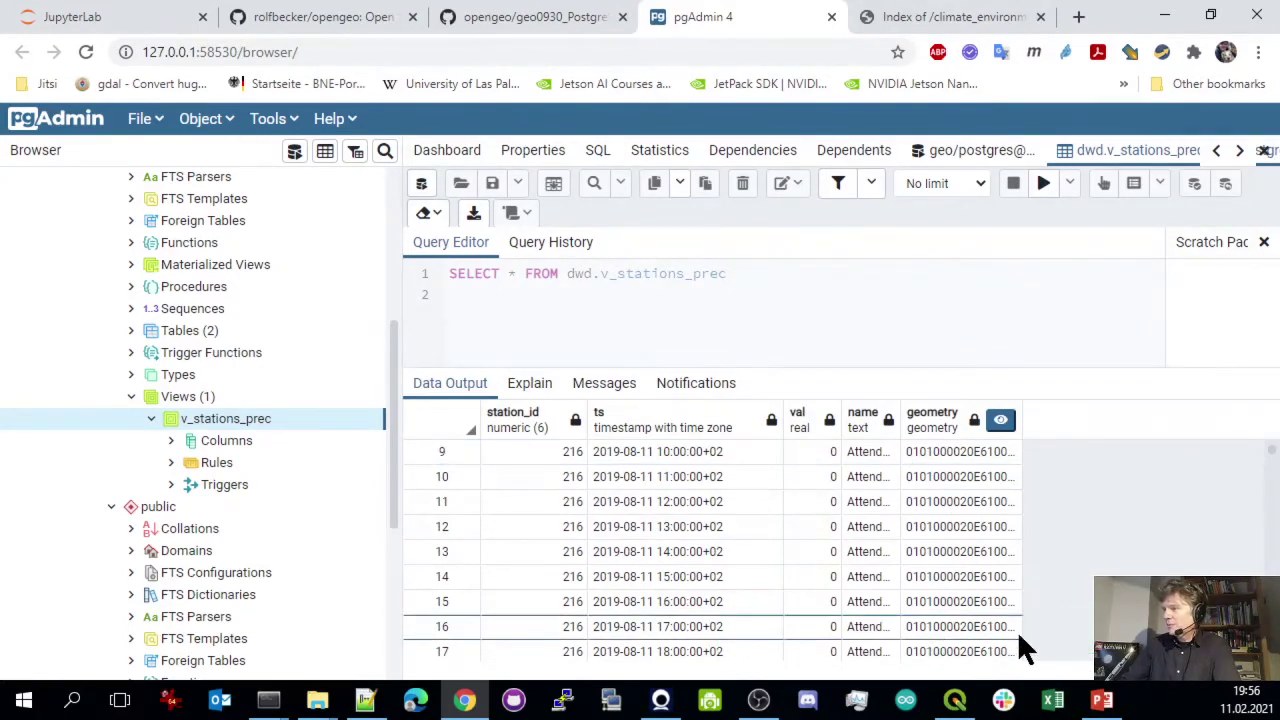
Close the v_stations_prec data view and the create view query editor without saving the query text
{"action": "right_click", "coordinate": [229, 418]}
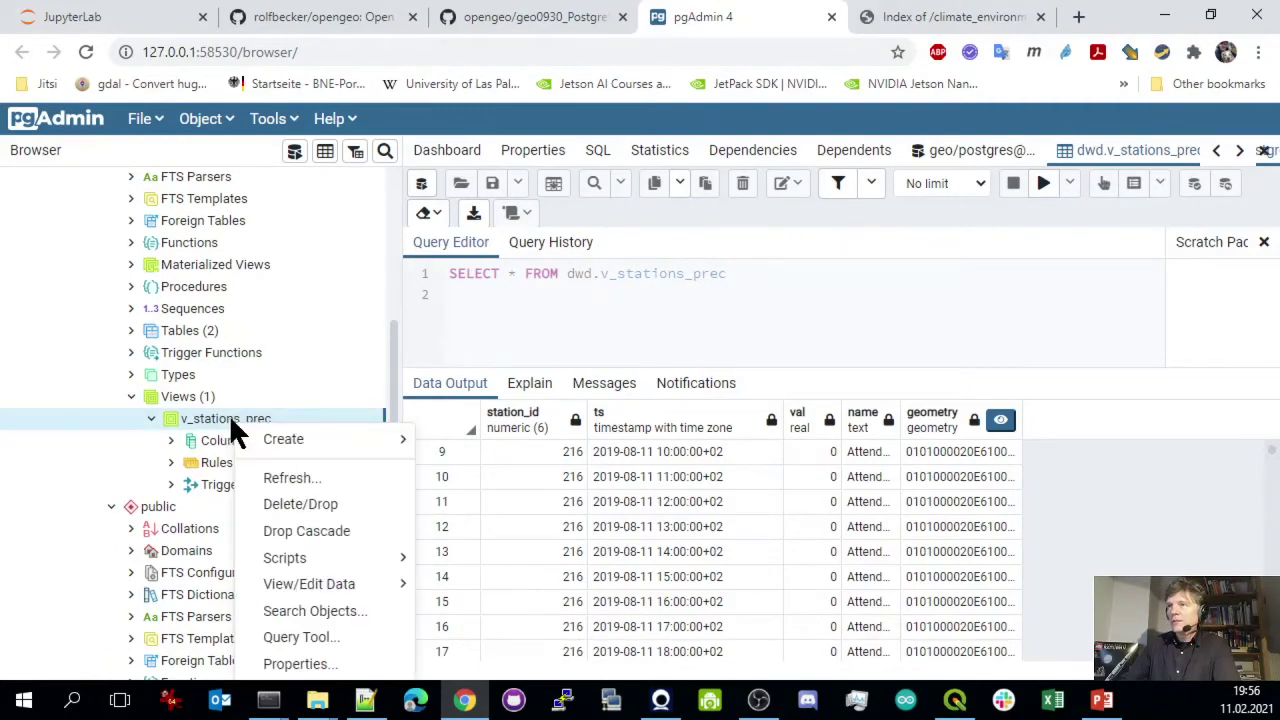
{"action": "left_click", "coordinate": [1264, 150]}
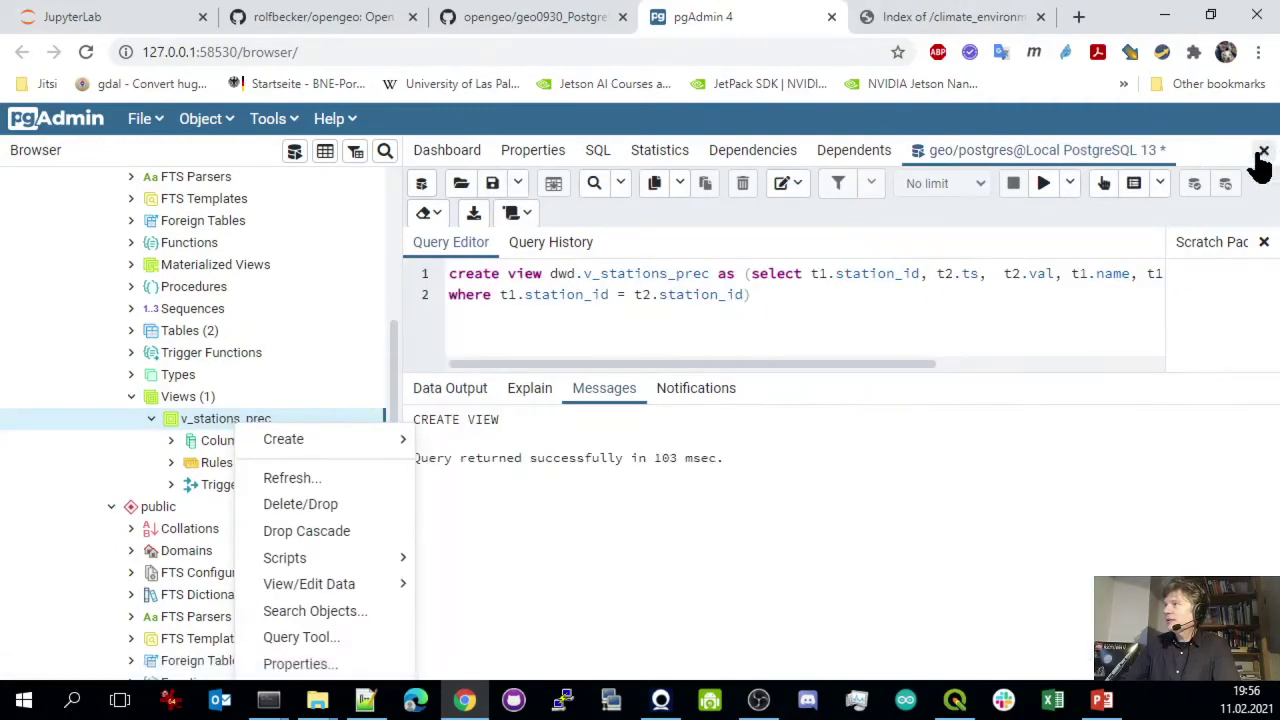
{"action": "left_click", "coordinate": [1263, 151]}
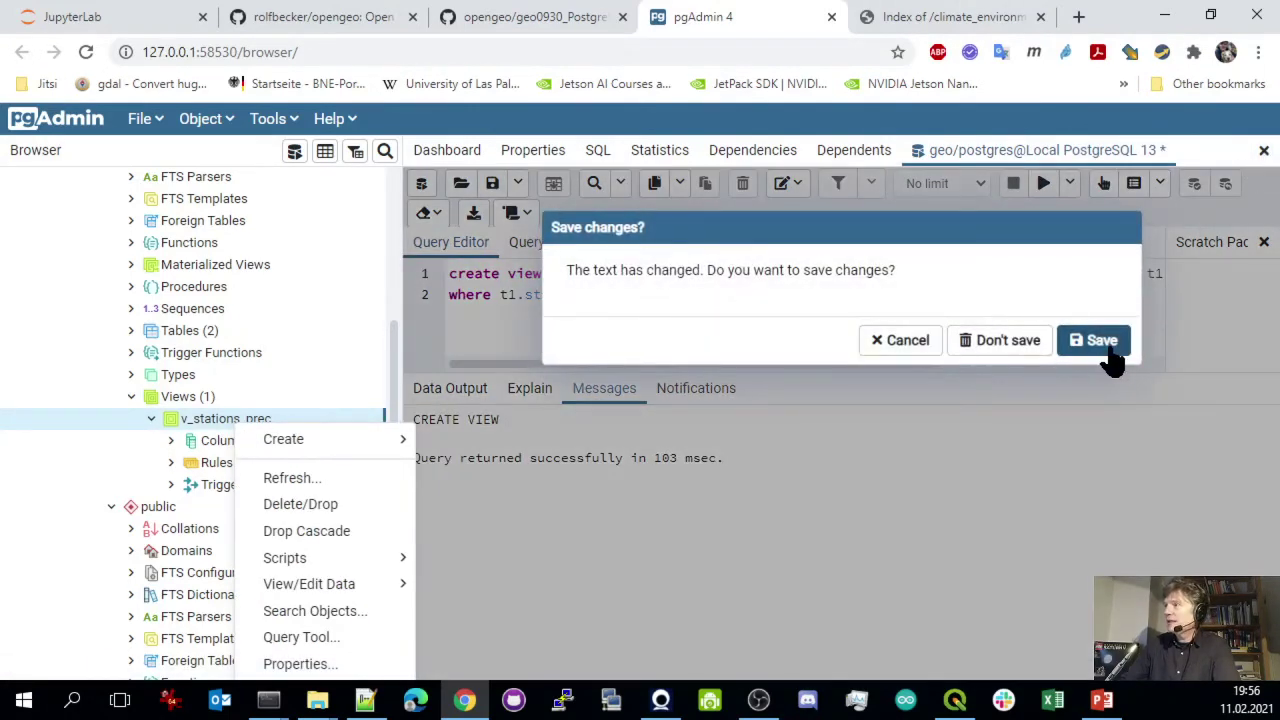
{"action": "left_click", "coordinate": [997, 340]}
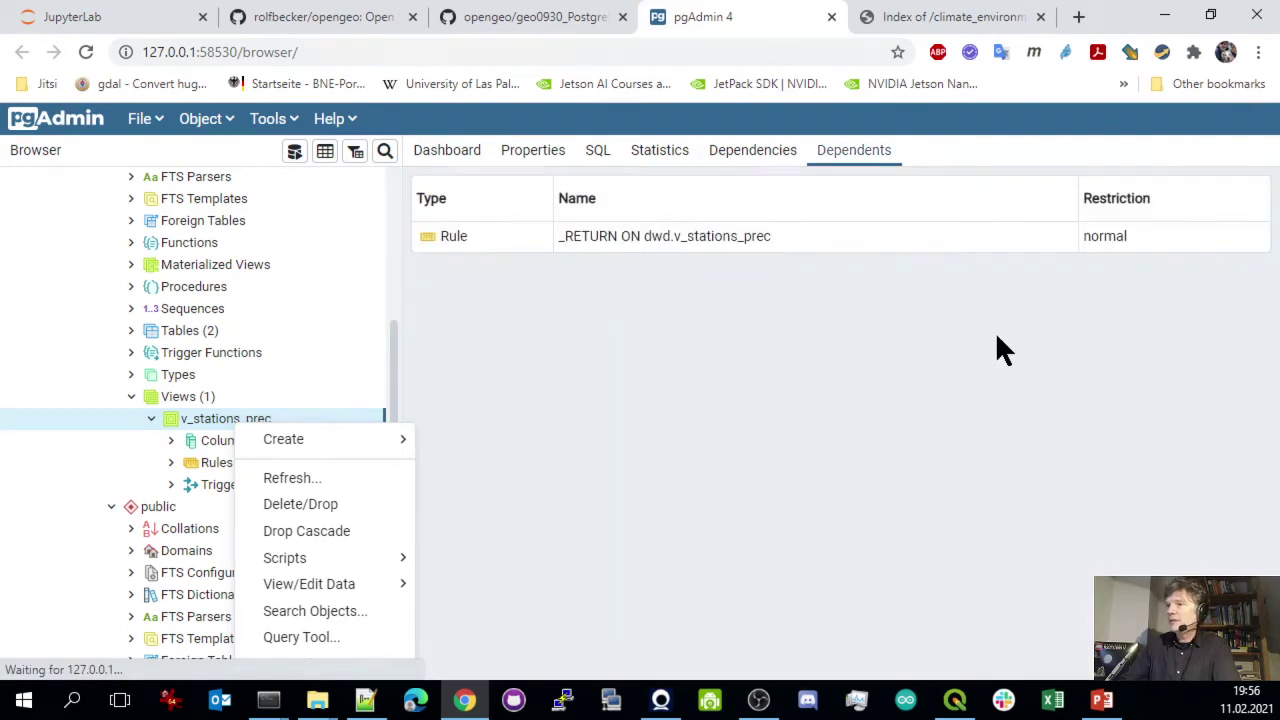
Reopen the dwd.v_stations_prec view with all rows
{"action": "right_click", "coordinate": [194, 416]}
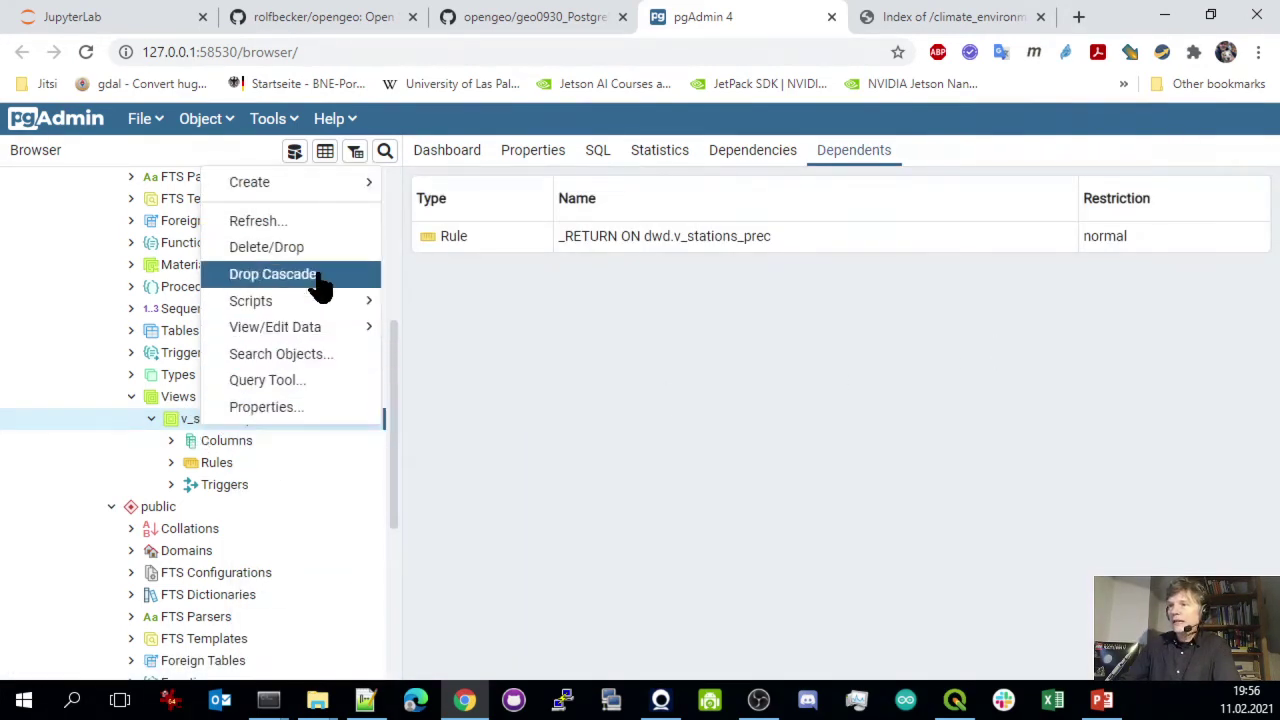
{"action": "mouse_move", "coordinate": [315, 338]}
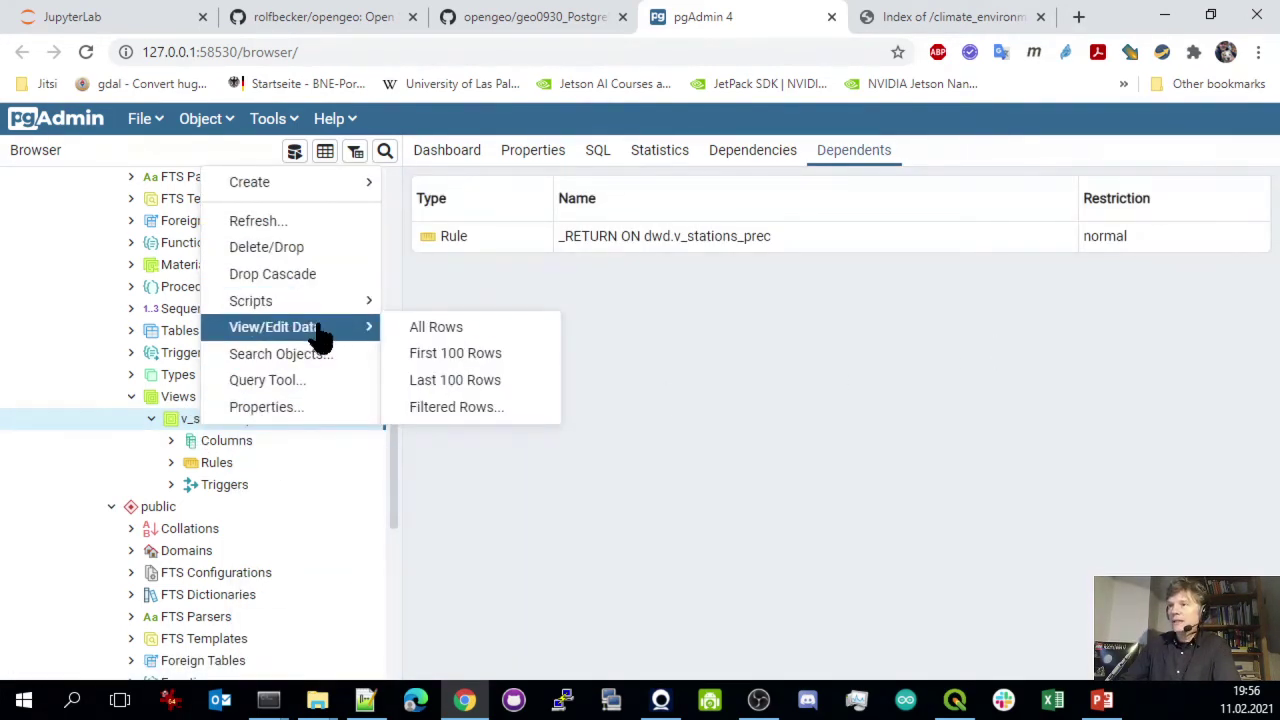
{"action": "left_click", "coordinate": [449, 333]}
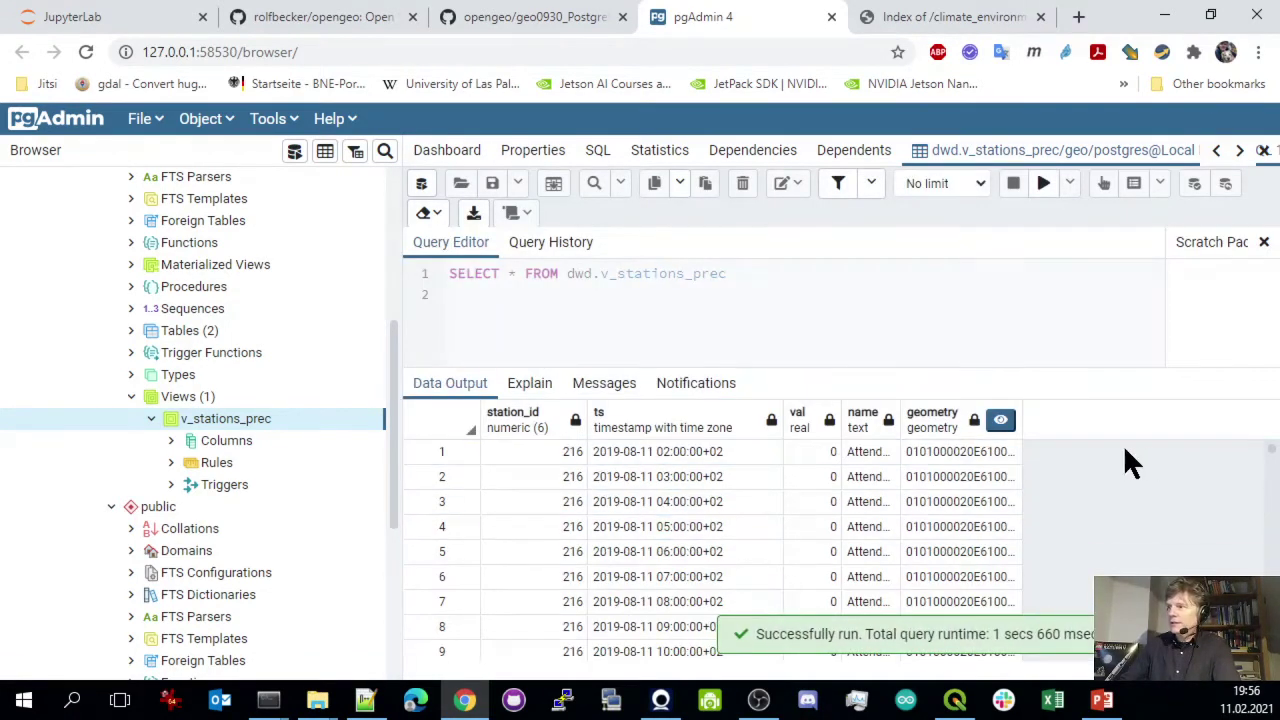
{"action": "scroll", "coordinate": [1150, 490], "scroll_direction": "down", "scroll_amount": 1}
{"action": "scroll", "coordinate": [857, 563], "scroll_direction": "up", "scroll_amount": 1}
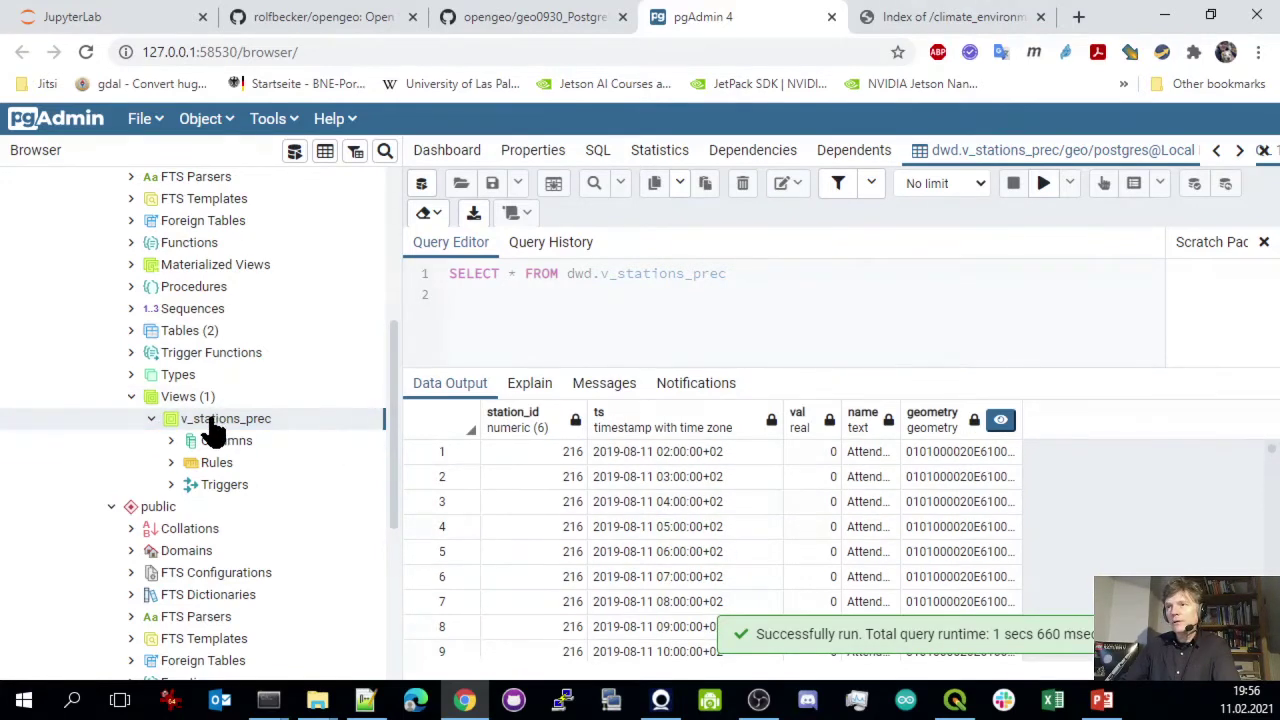
Expand the dwd schema's tables and examine the column definitions of the stations table, leaving its properties unchanged
{"action": "left_click", "coordinate": [130, 333]}
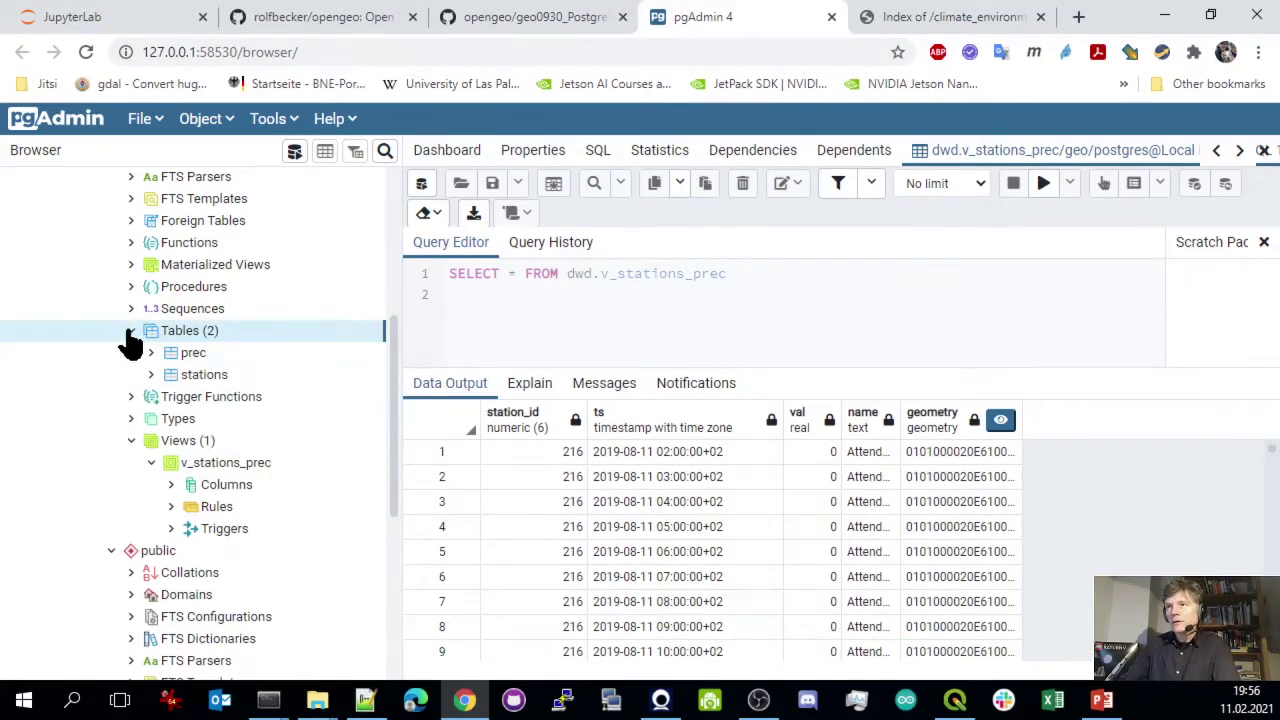
{"action": "left_click", "coordinate": [202, 380]}
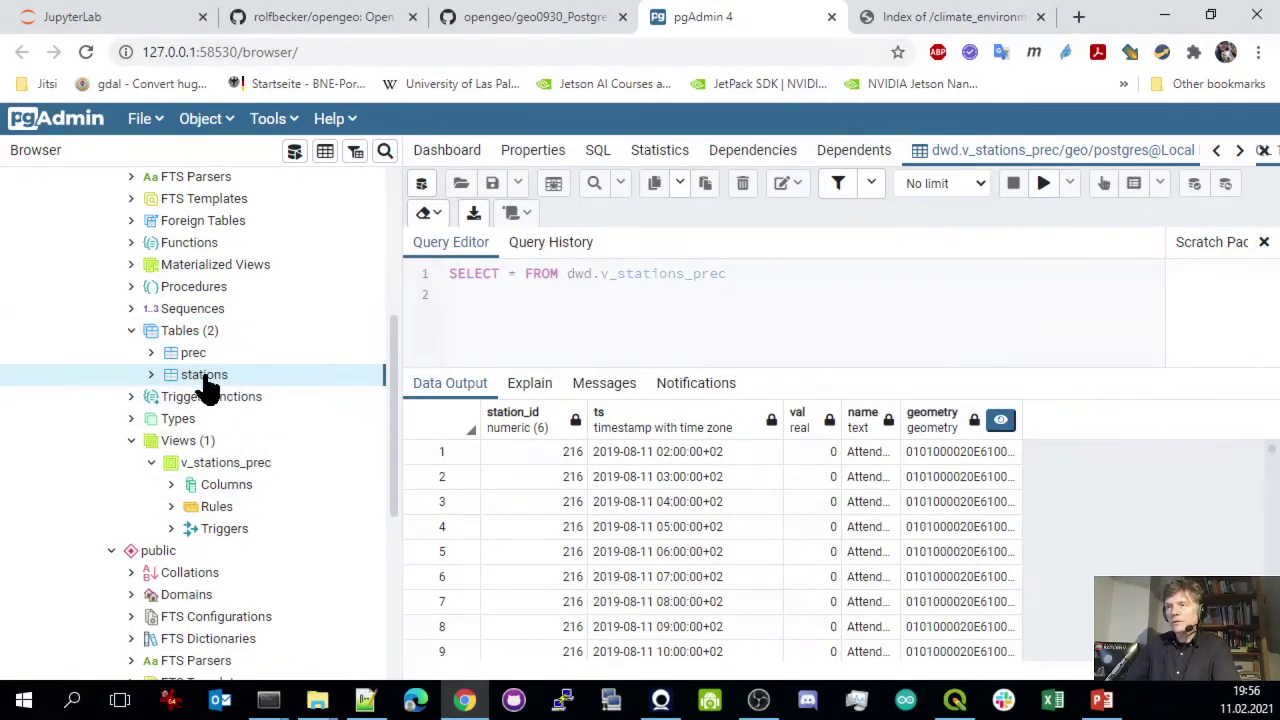
{"action": "right_click", "coordinate": [203, 380]}
{"action": "left_click", "coordinate": [280, 535]}
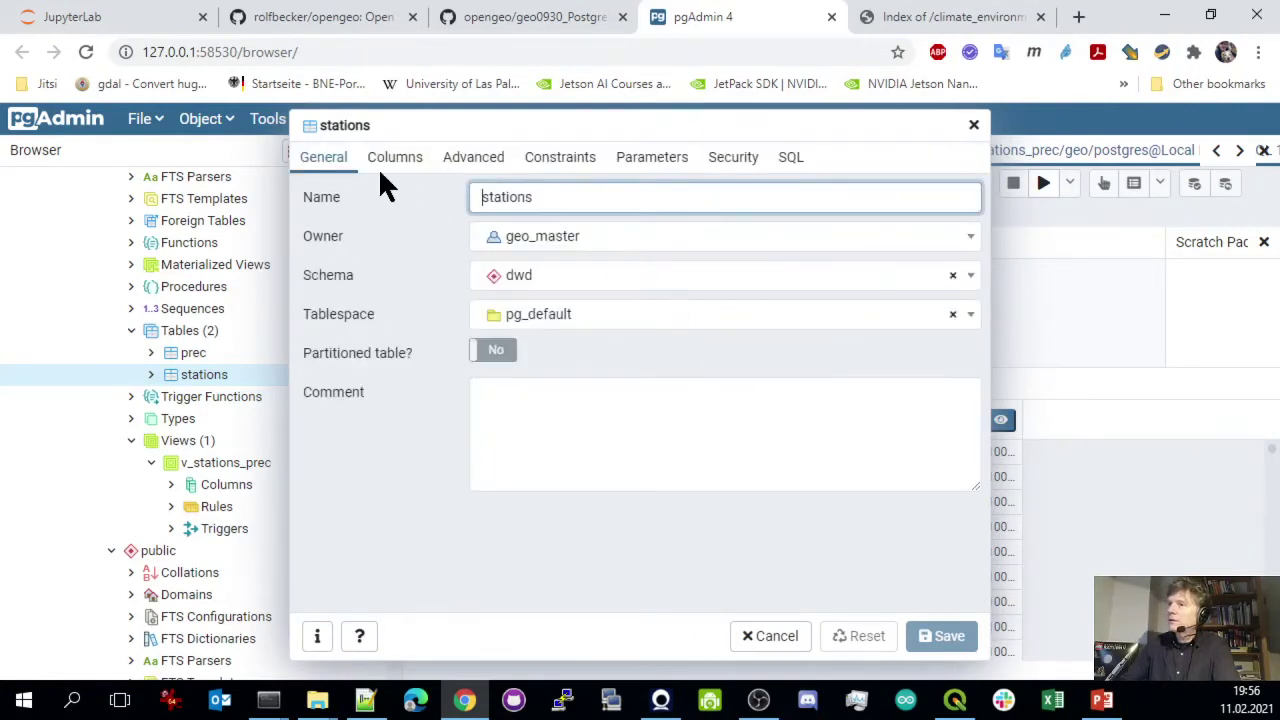
{"action": "left_click", "coordinate": [375, 162]}
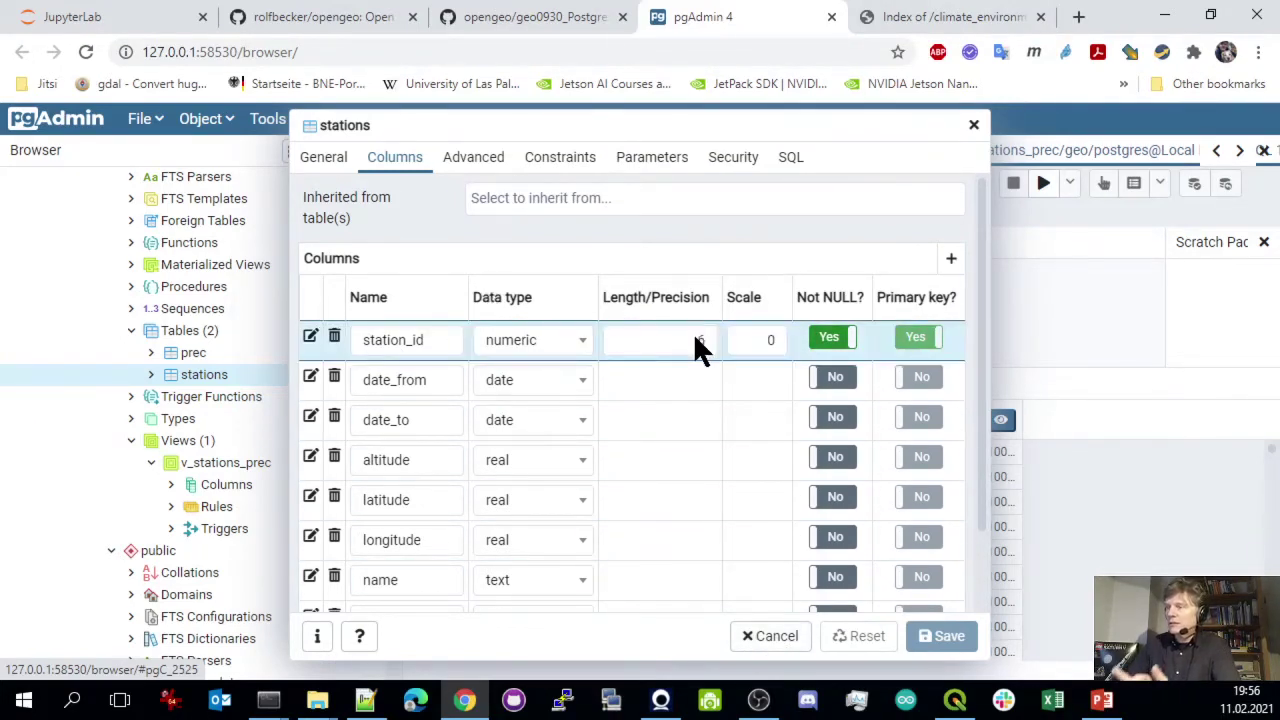
{"action": "left_click", "coordinate": [765, 636]}
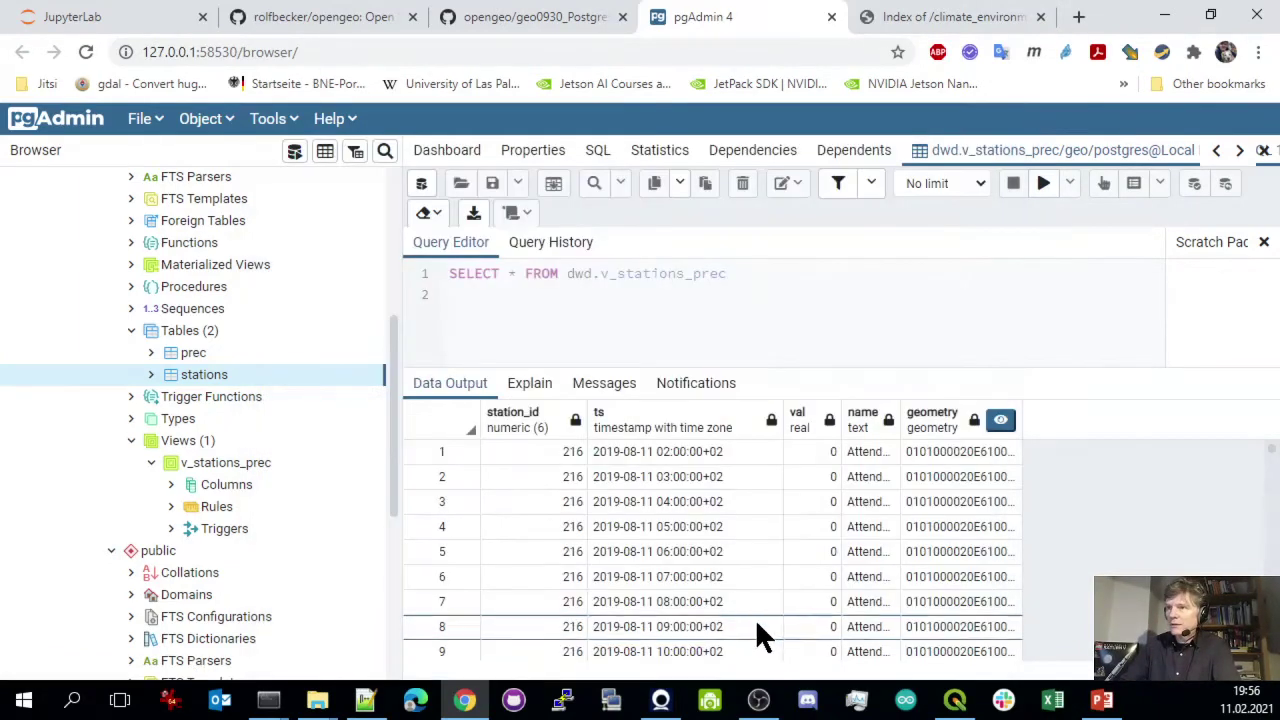
Examine the column definitions and primary key constraint of the prec table without changing its properties
{"action": "left_click", "coordinate": [189, 358]}
{"action": "right_click", "coordinate": [189, 362]}
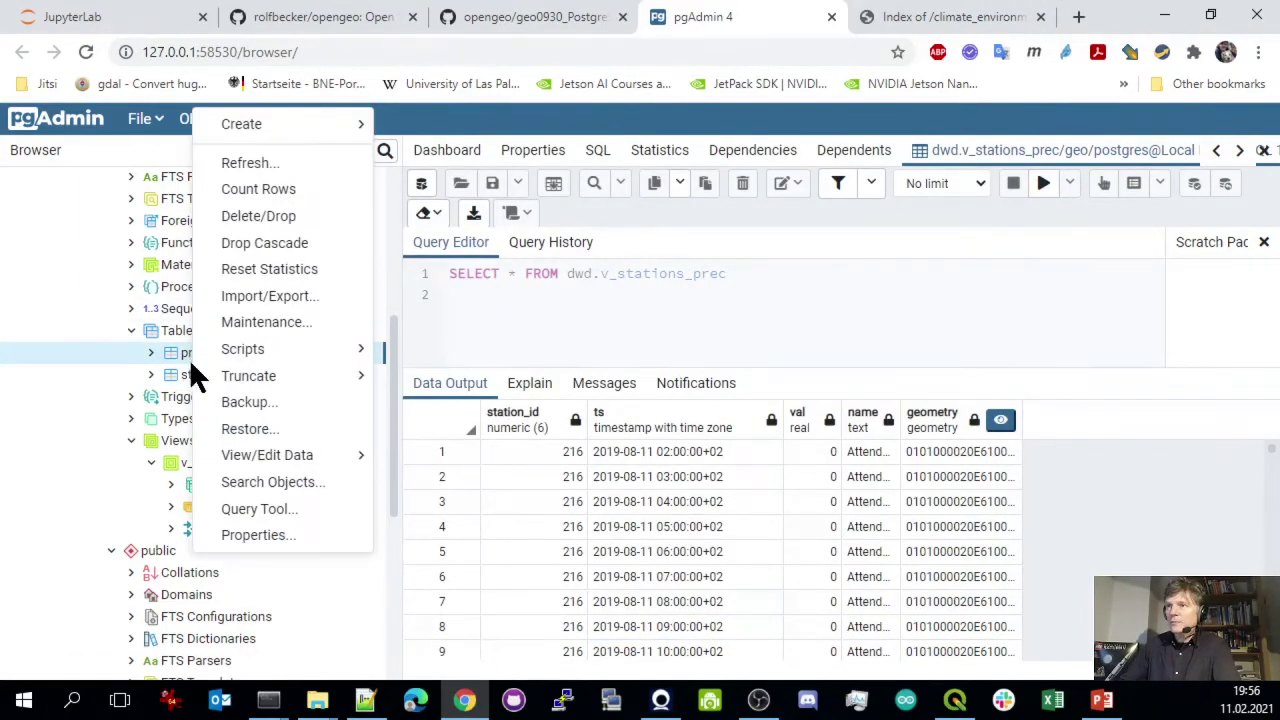
{"action": "left_click", "coordinate": [270, 535]}
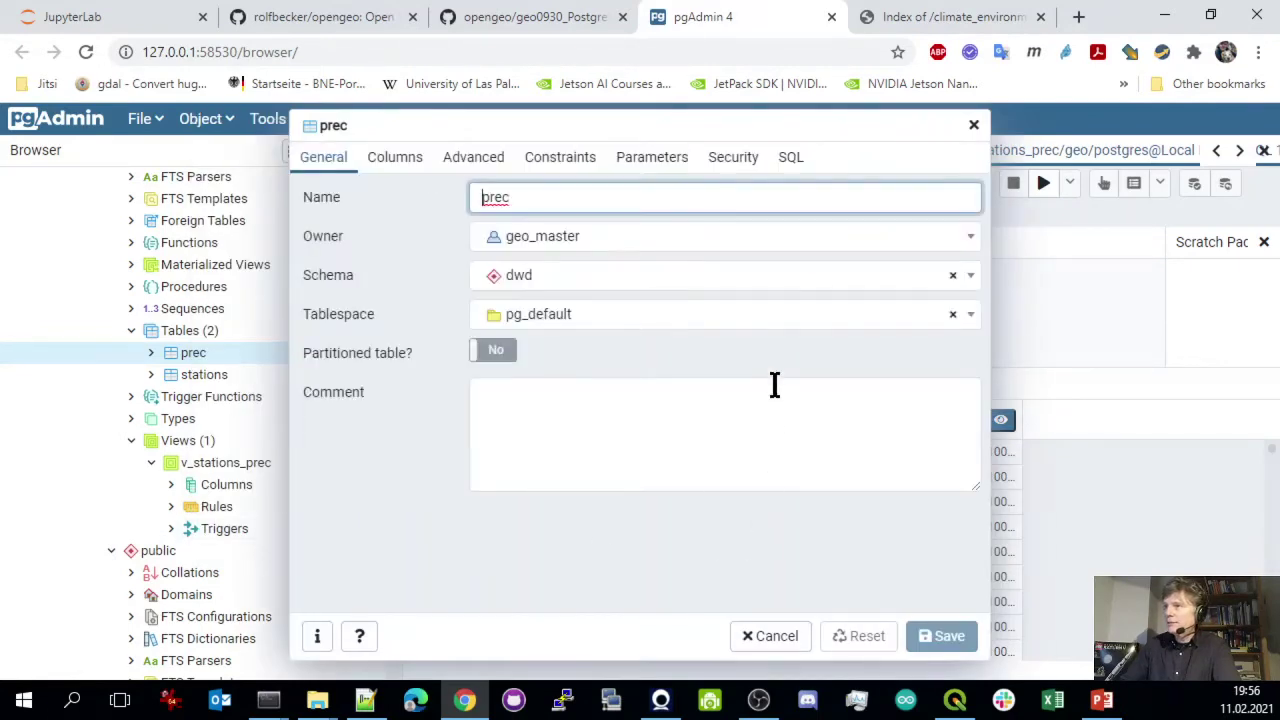
{"action": "left_click", "coordinate": [405, 160]}
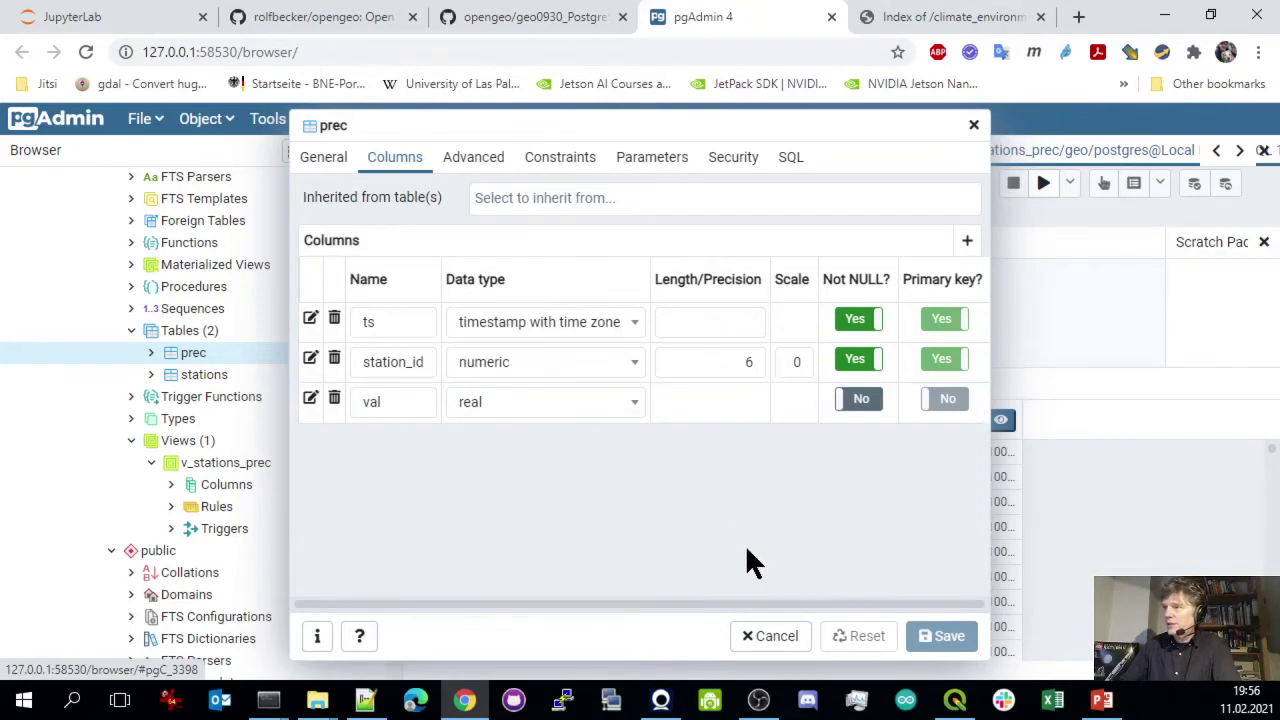
{"action": "left_click", "coordinate": [572, 160]}
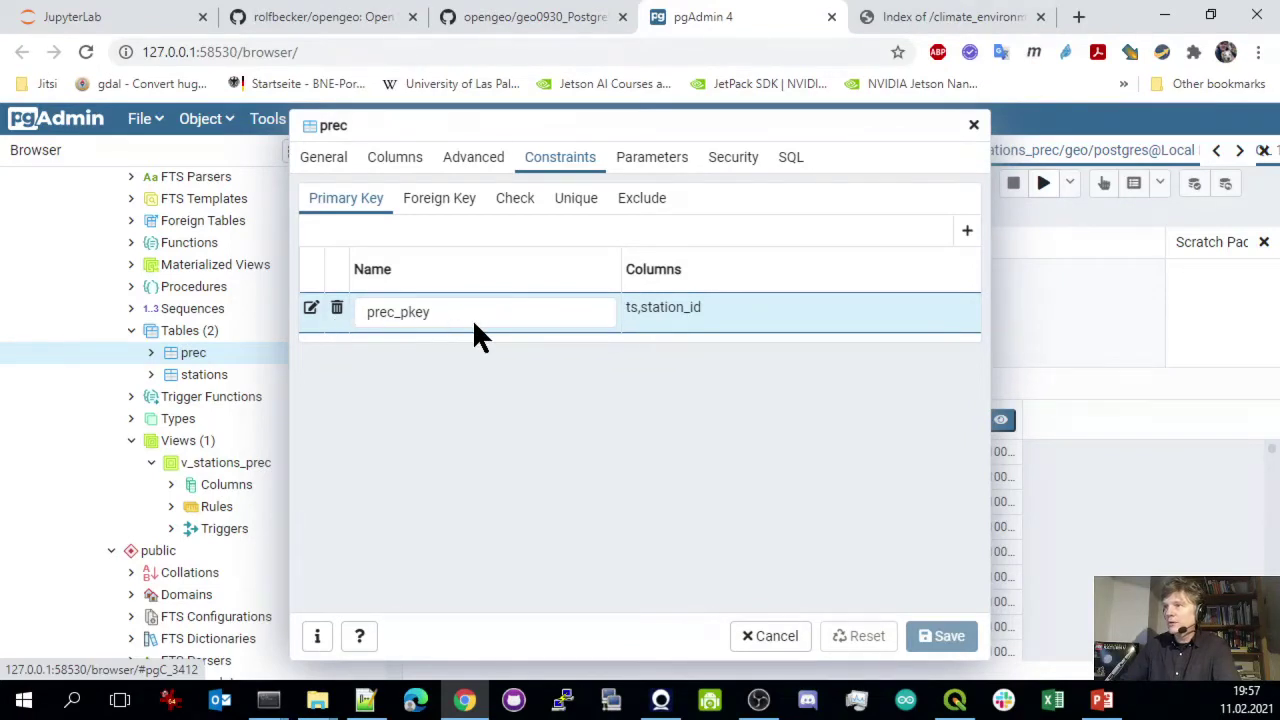
{"action": "left_click", "coordinate": [773, 633]}
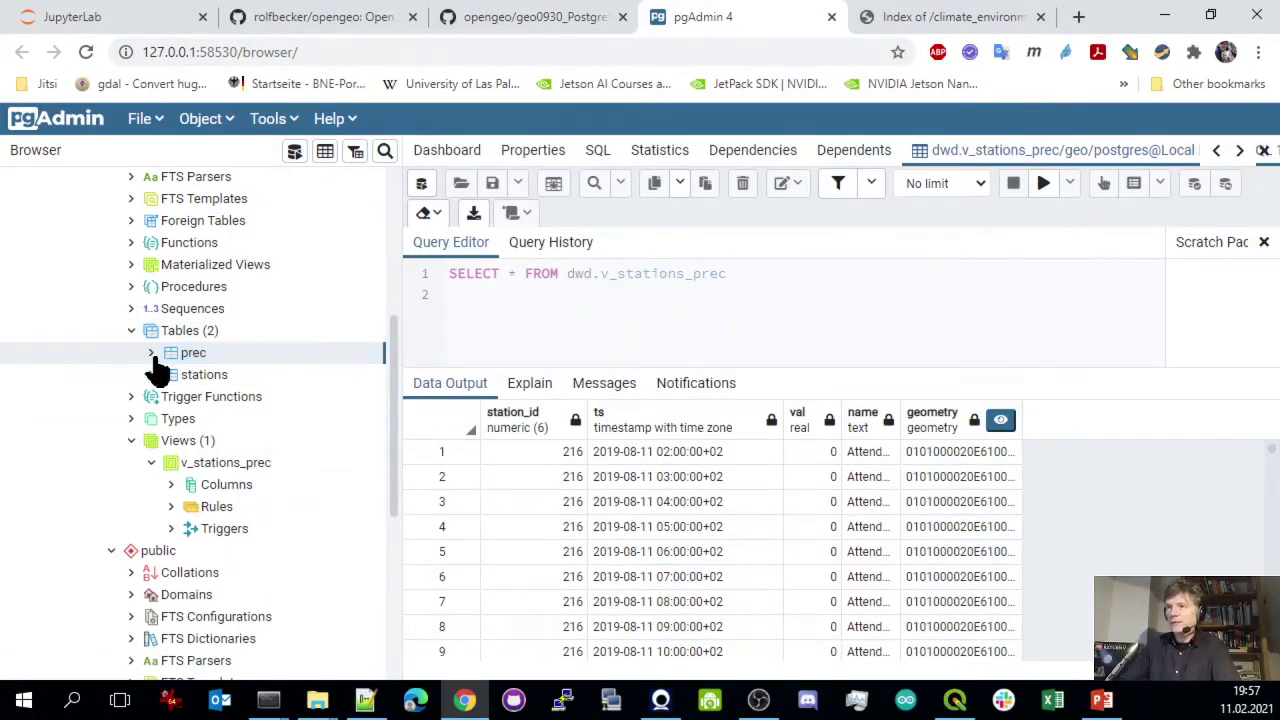
Display all rows of the dwd.stations table
{"action": "left_click", "coordinate": [215, 378]}
{"action": "right_click", "coordinate": [222, 385]}
{"action": "mouse_move", "coordinate": [330, 458]}
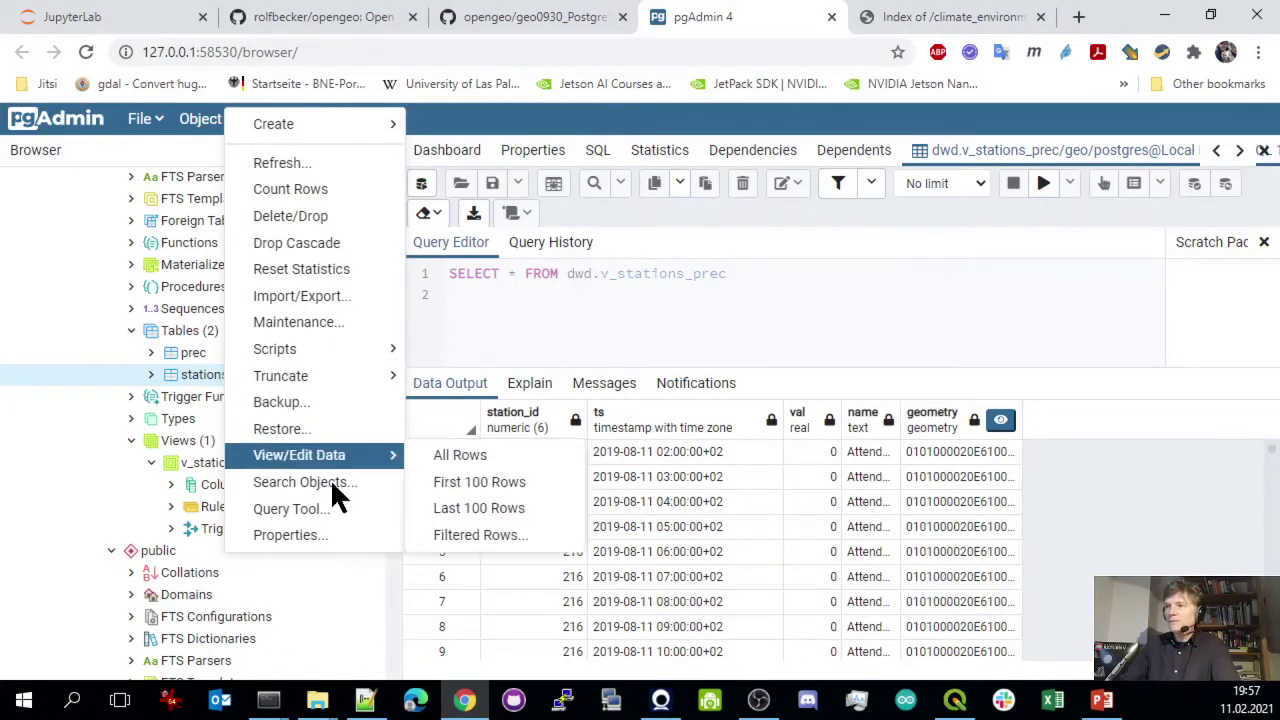
{"action": "left_click", "coordinate": [463, 458]}
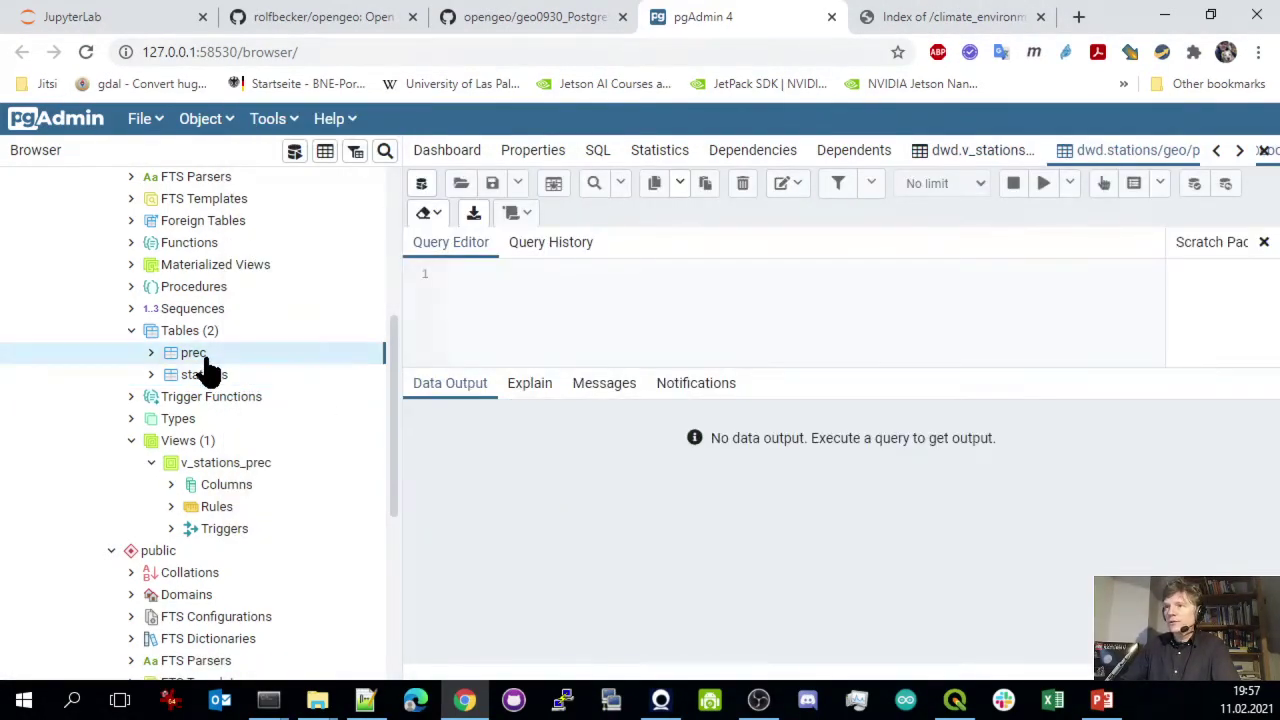
Display all rows of the dwd.prec table and examine its ts and station_id key values
{"action": "right_click", "coordinate": [204, 358]}
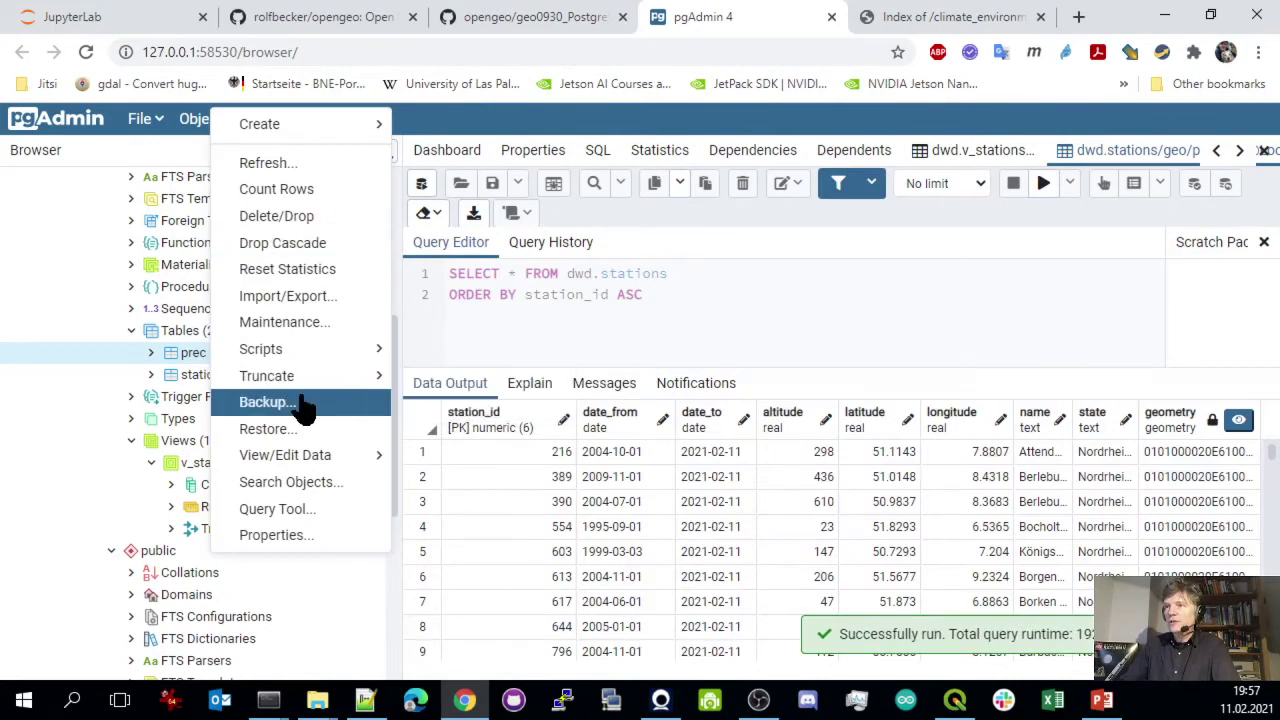
{"action": "mouse_move", "coordinate": [340, 456]}
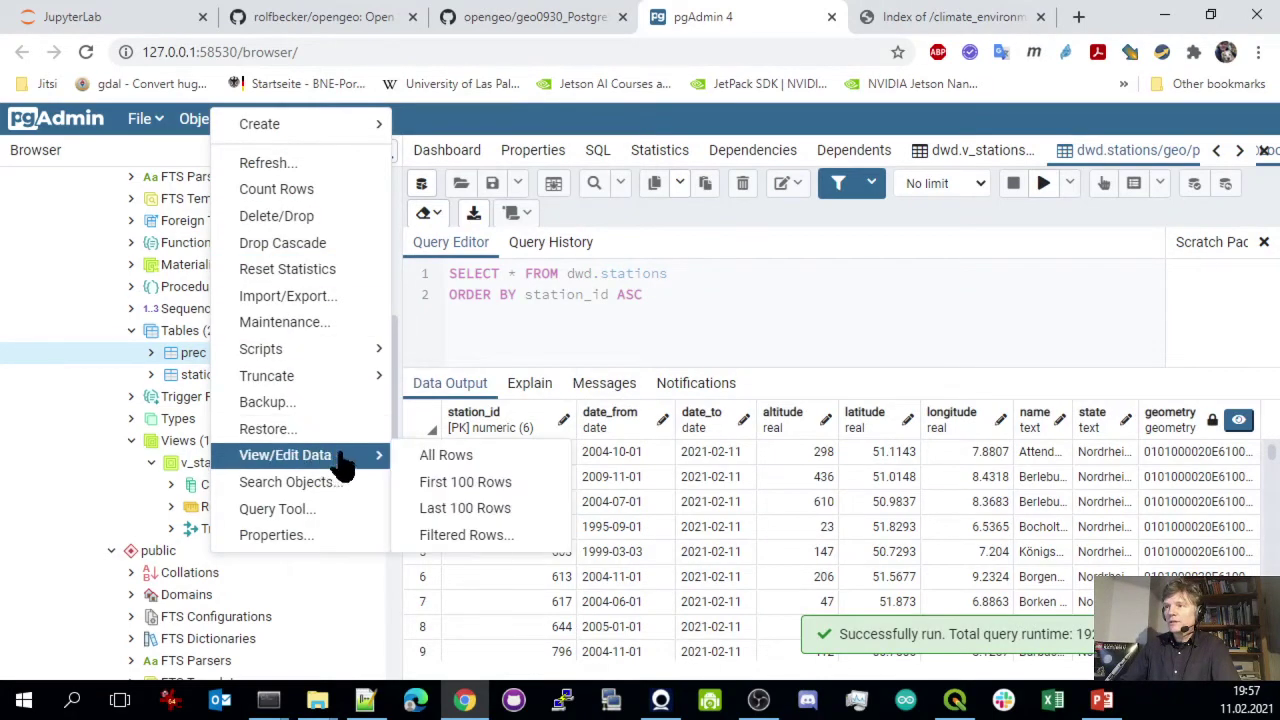
{"action": "left_click", "coordinate": [430, 452]}
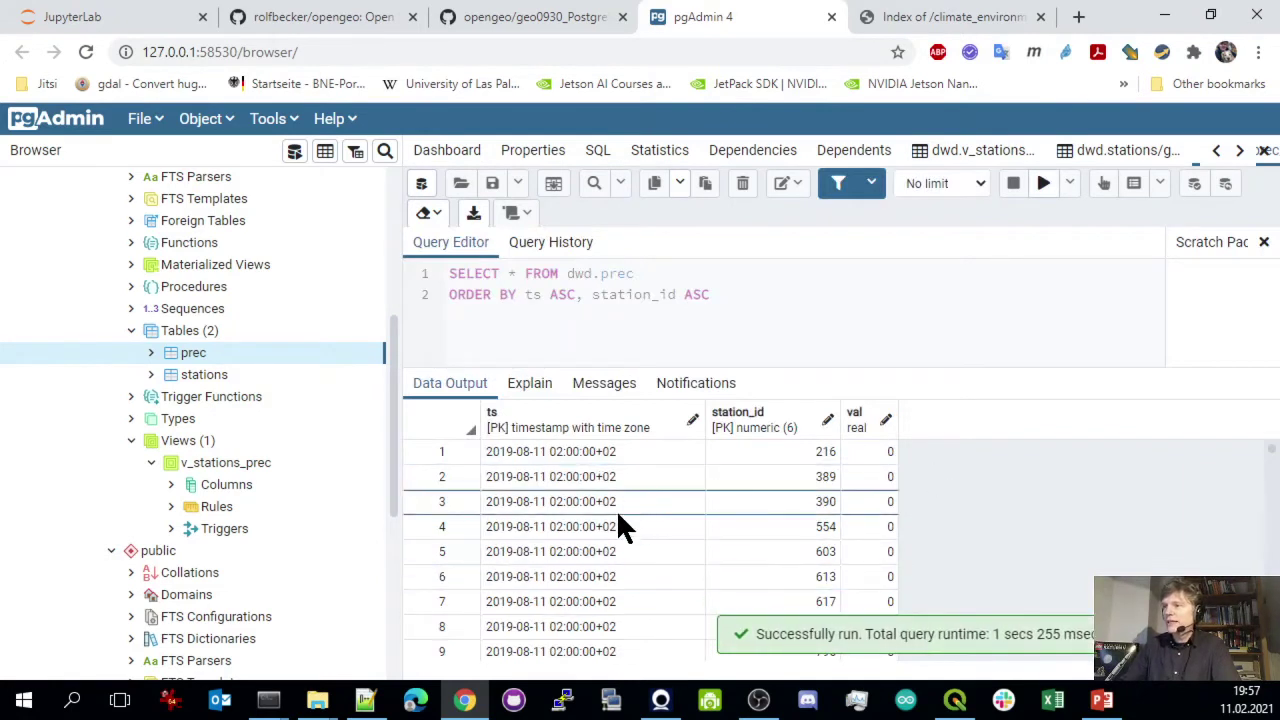
{"action": "scroll", "coordinate": [610, 497], "scroll_direction": "down", "scroll_amount": 1}
{"action": "scroll", "coordinate": [605, 492], "scroll_direction": "down", "scroll_amount": 3}
{"action": "scroll", "coordinate": [610, 480], "scroll_direction": "up", "scroll_amount": 4}
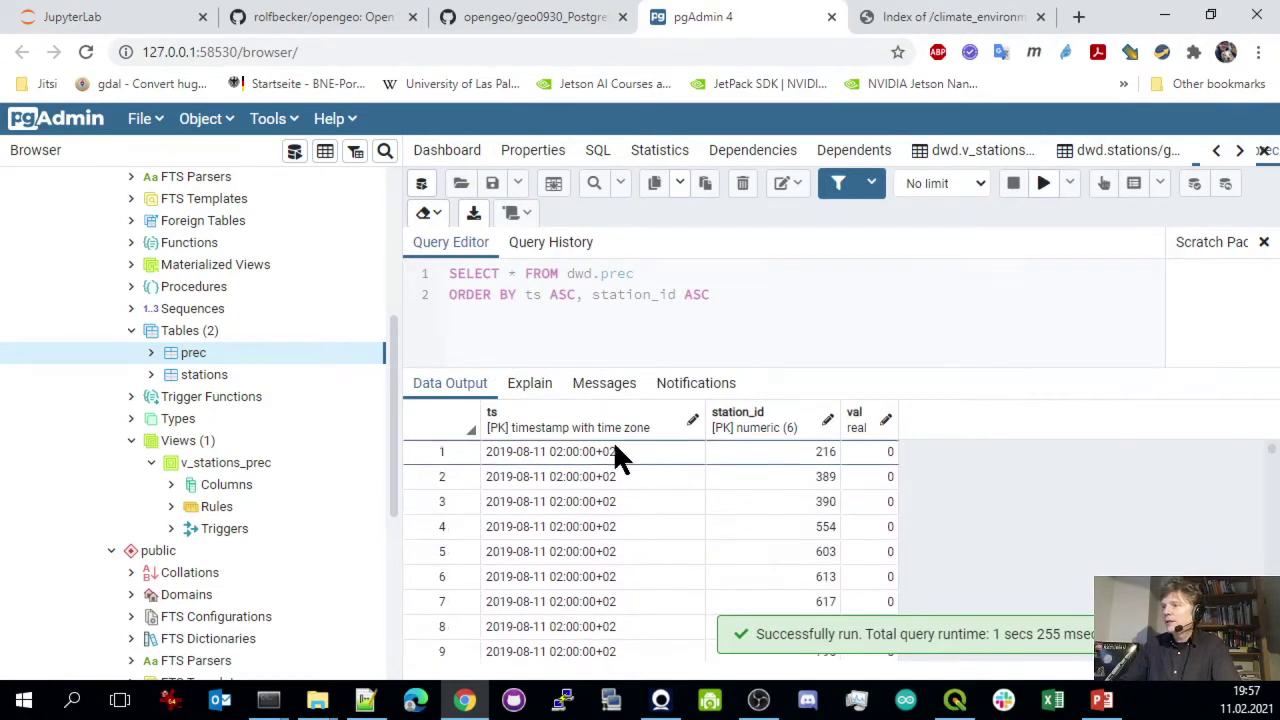
{"action": "left_click", "coordinate": [580, 476]}
{"action": "left_click", "coordinate": [779, 476]}
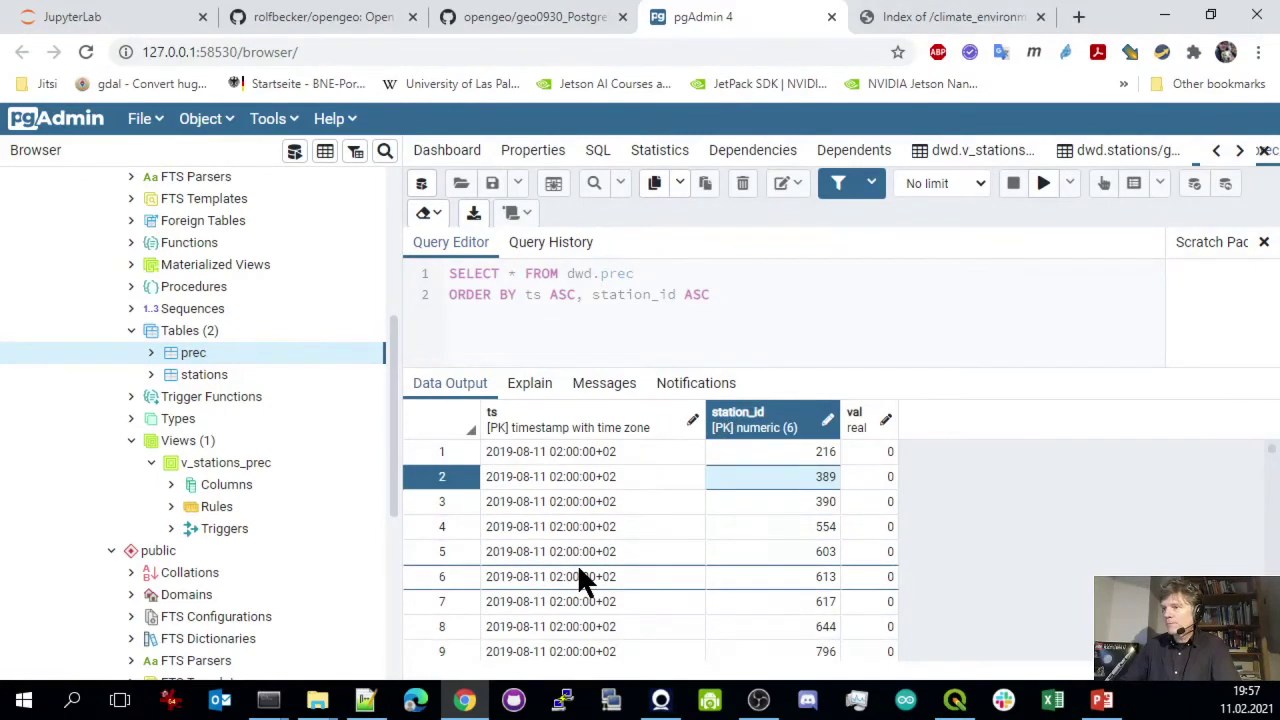
{"action": "scroll", "coordinate": [575, 578], "scroll_direction": "down", "scroll_amount": 9}
{"action": "scroll", "coordinate": [565, 572], "scroll_direction": "up", "scroll_amount": 9}
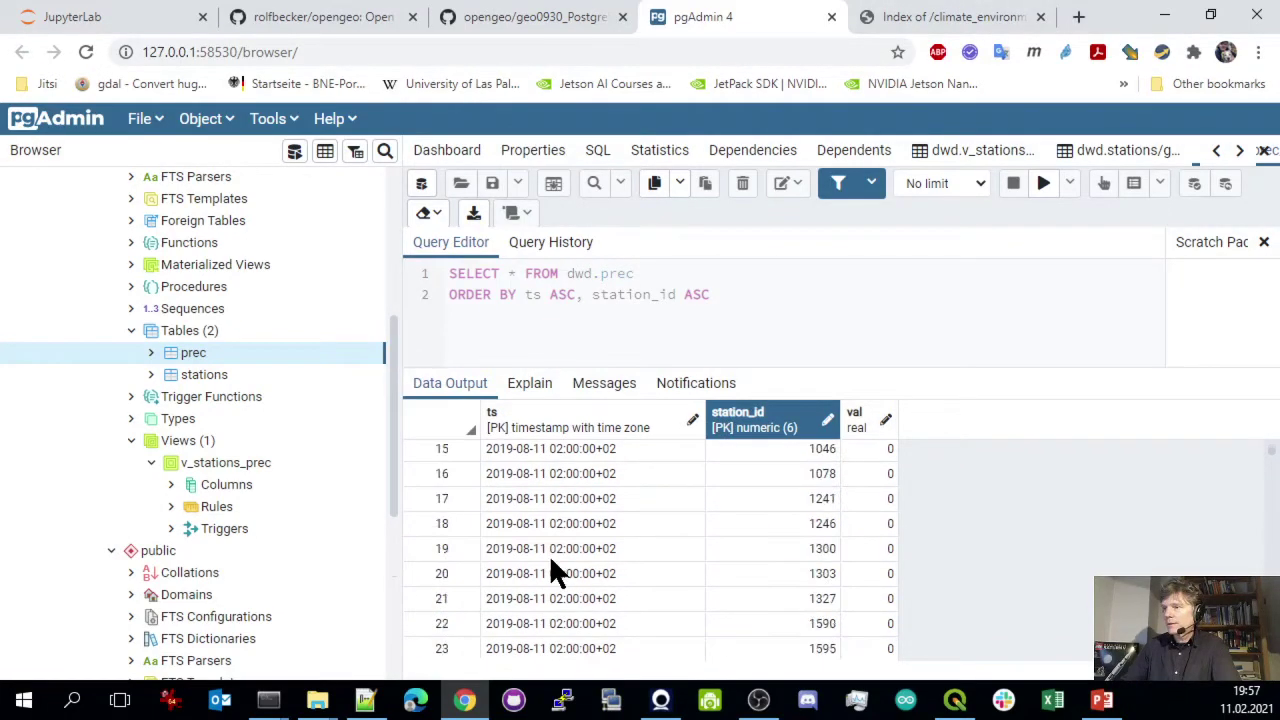
Collapse the Tables and Views nodes of the dwd schema
{"action": "left_click", "coordinate": [131, 331]}
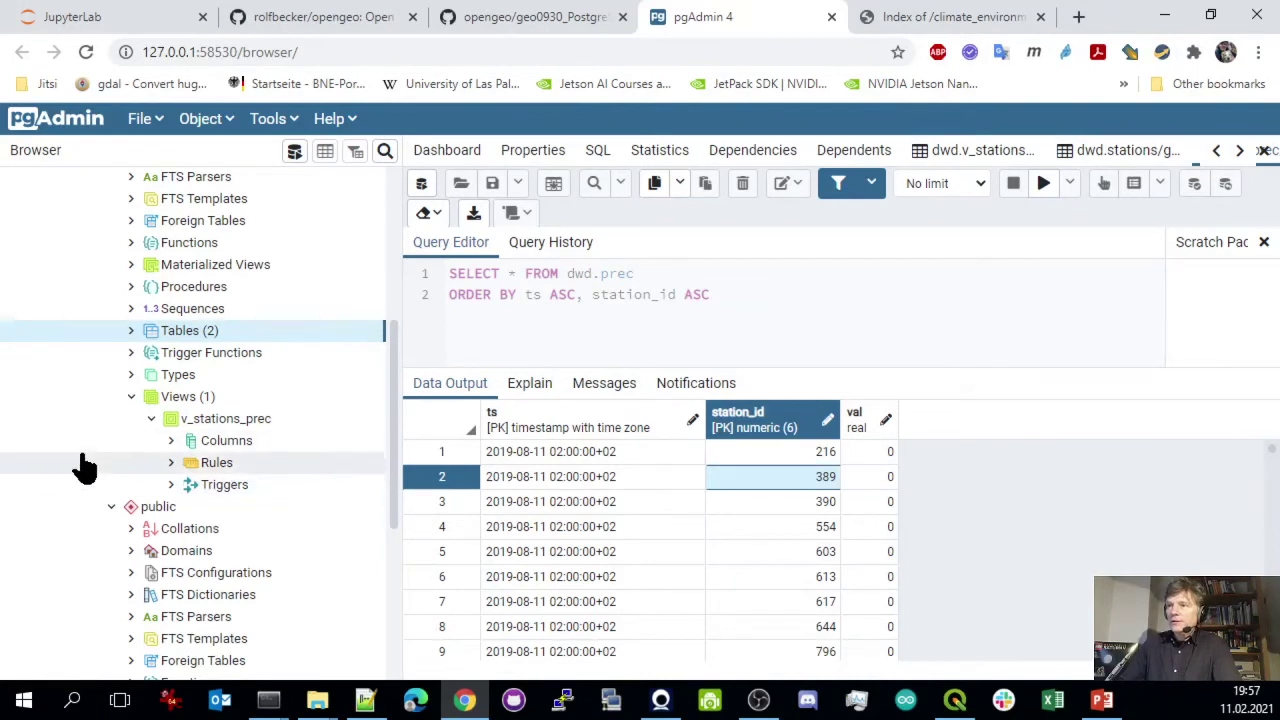
{"action": "left_click", "coordinate": [131, 397]}
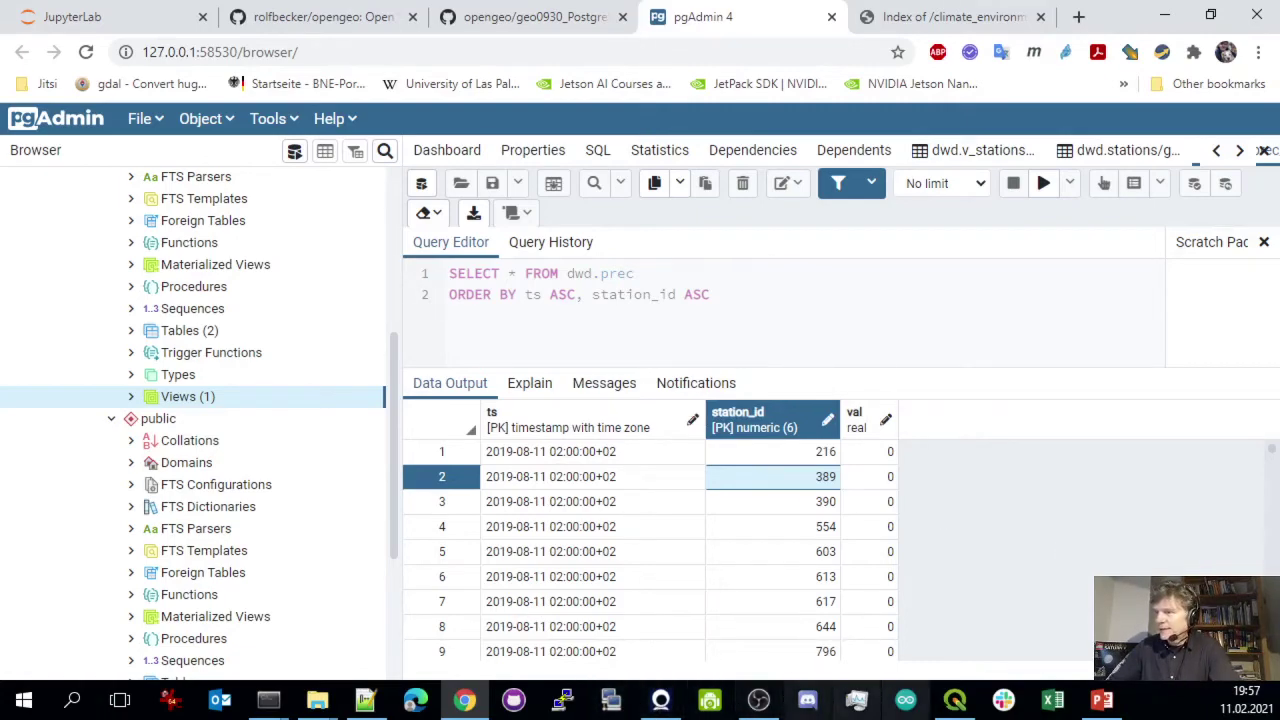
Switch to QGIS and create a new empty project
{"action": "left_click", "coordinate": [955, 700]}
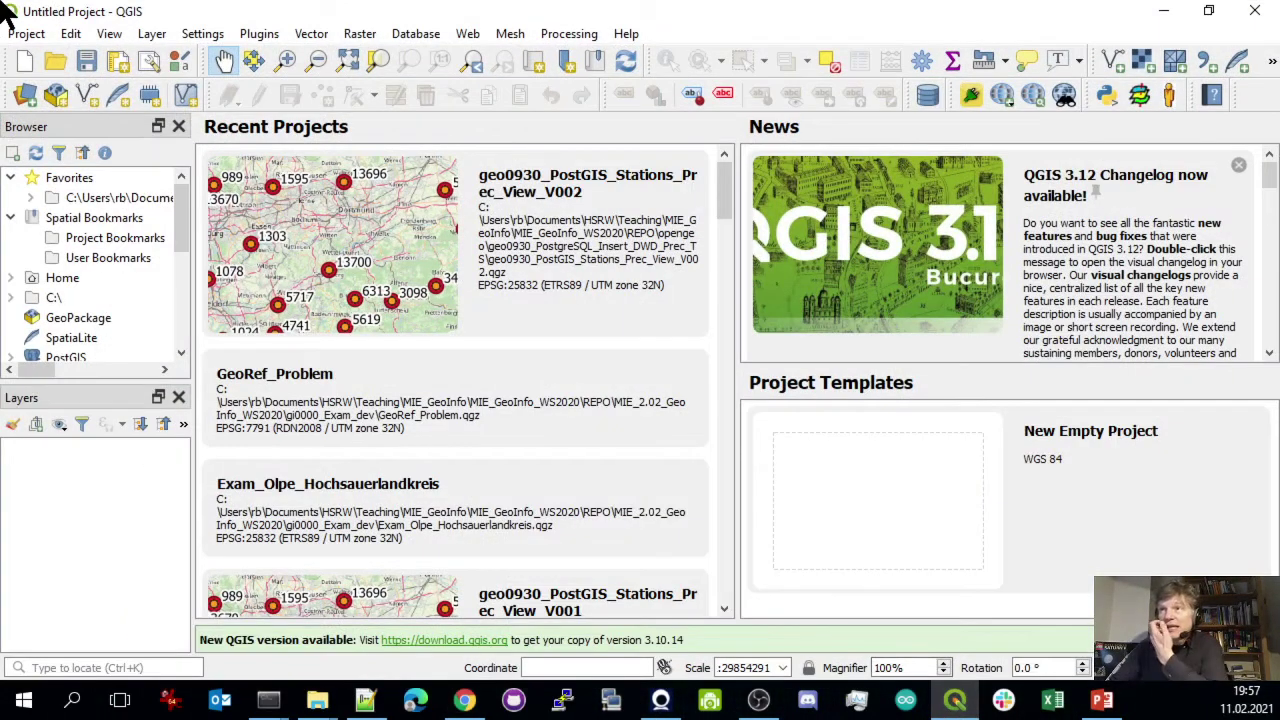
{"action": "left_click", "coordinate": [25, 62]}
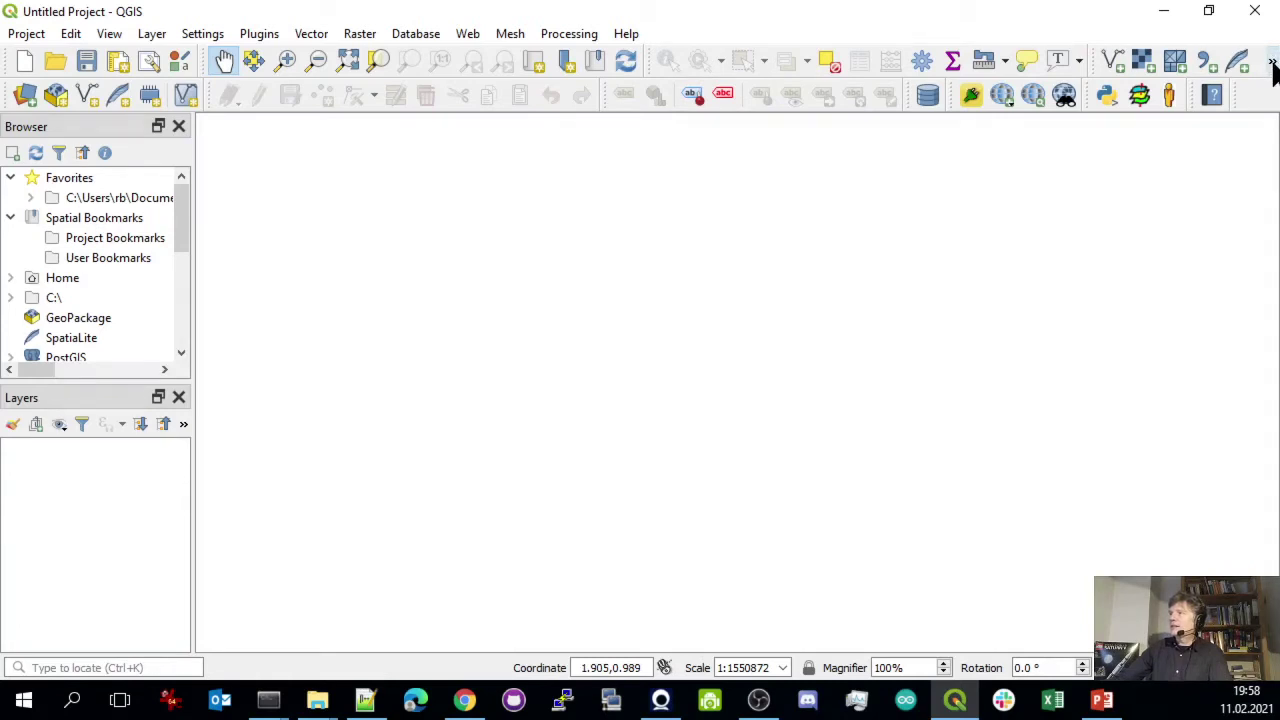
Connect to the WFS server "NW Topographische Sonderkarten; Verwaltungsgrenzen" as a new layer source
{"action": "left_click", "coordinate": [150, 40]}
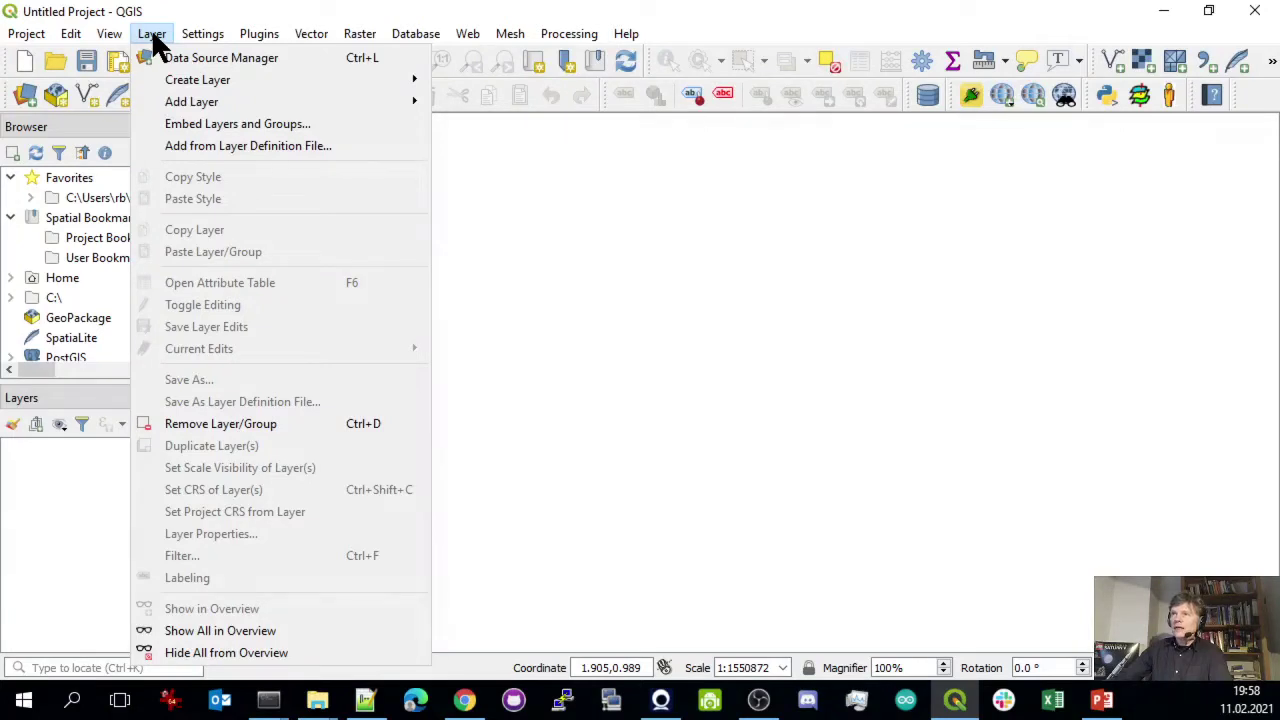
{"action": "mouse_move", "coordinate": [171, 102]}
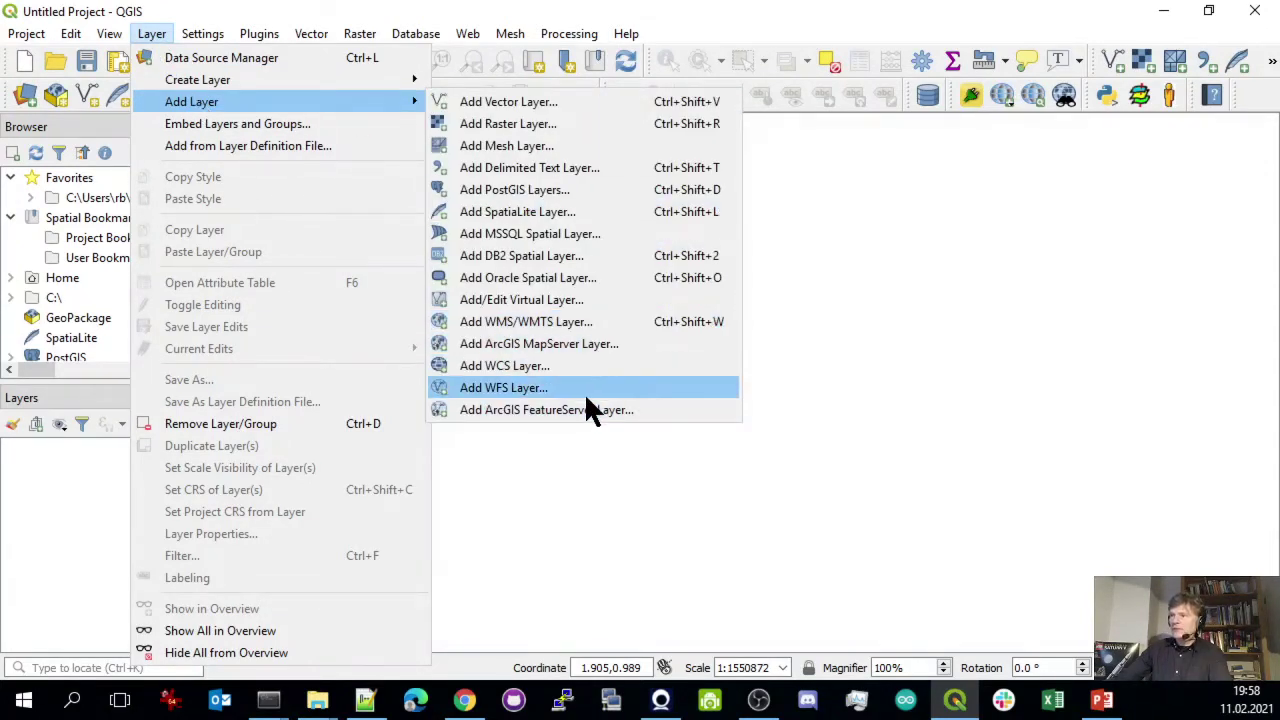
{"action": "left_click", "coordinate": [516, 387]}
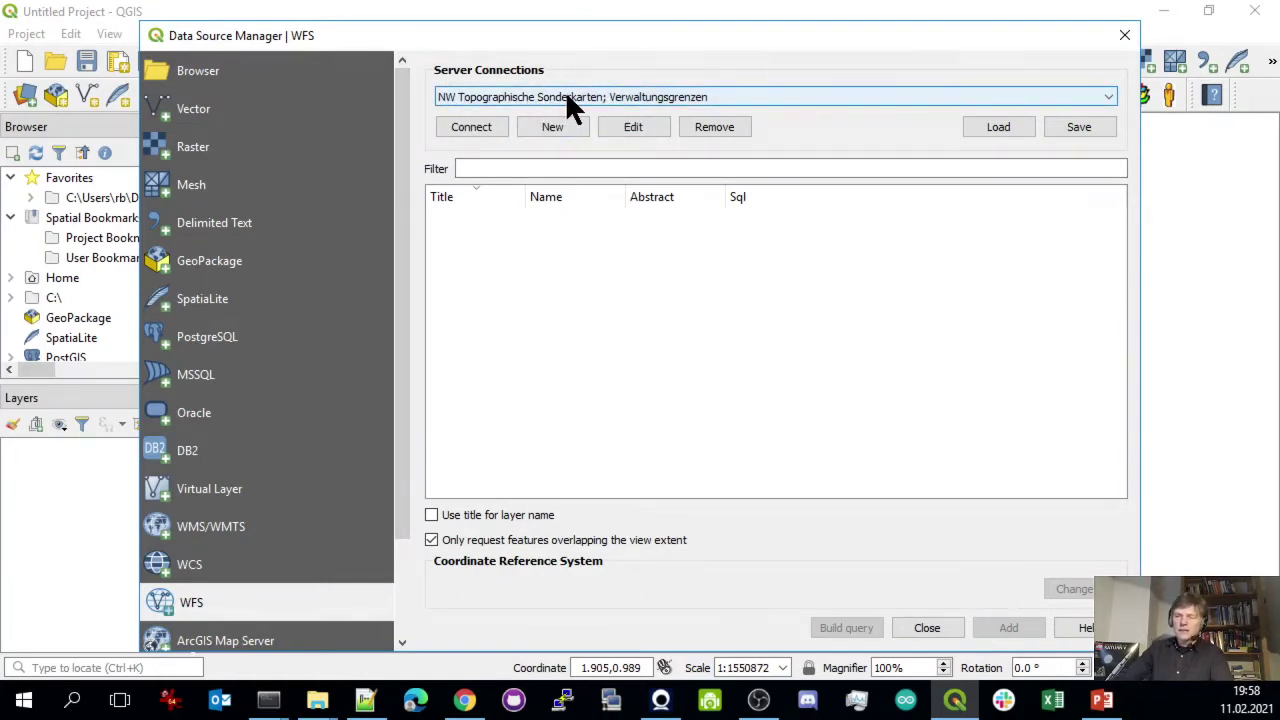
{"action": "left_click", "coordinate": [700, 100]}
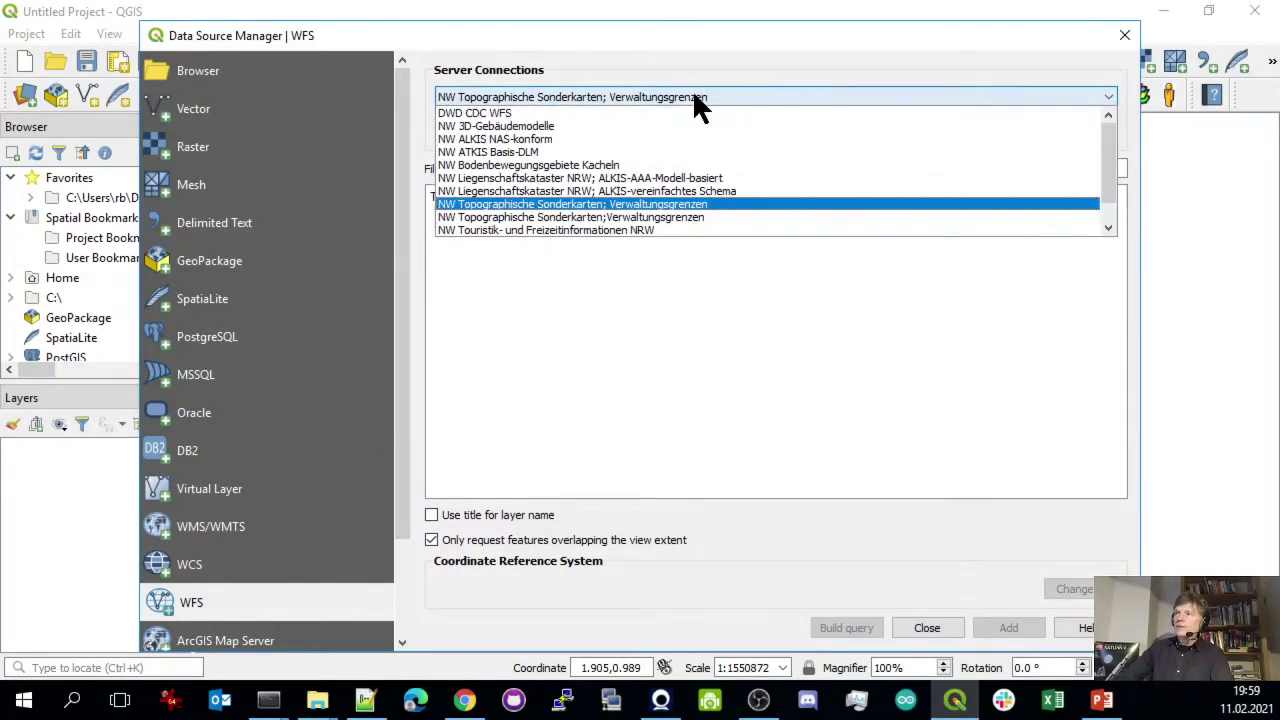
{"action": "left_click", "coordinate": [630, 212]}
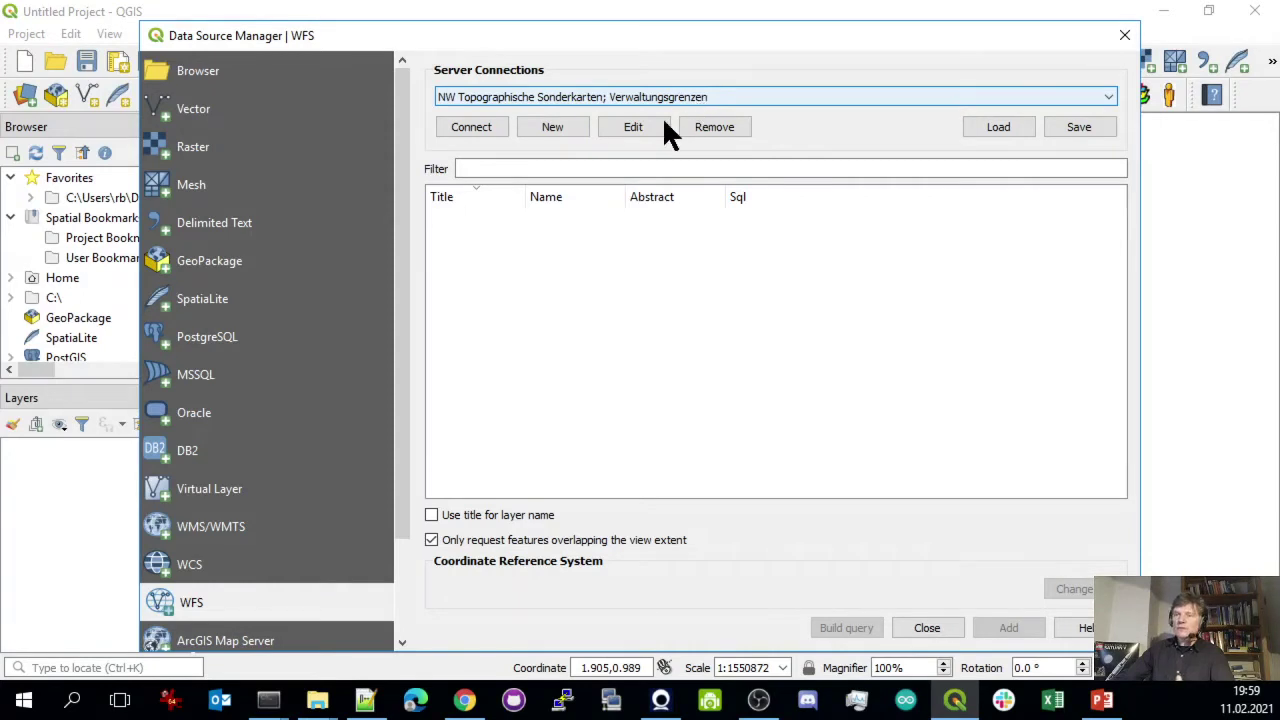
{"action": "left_click", "coordinate": [487, 125]}
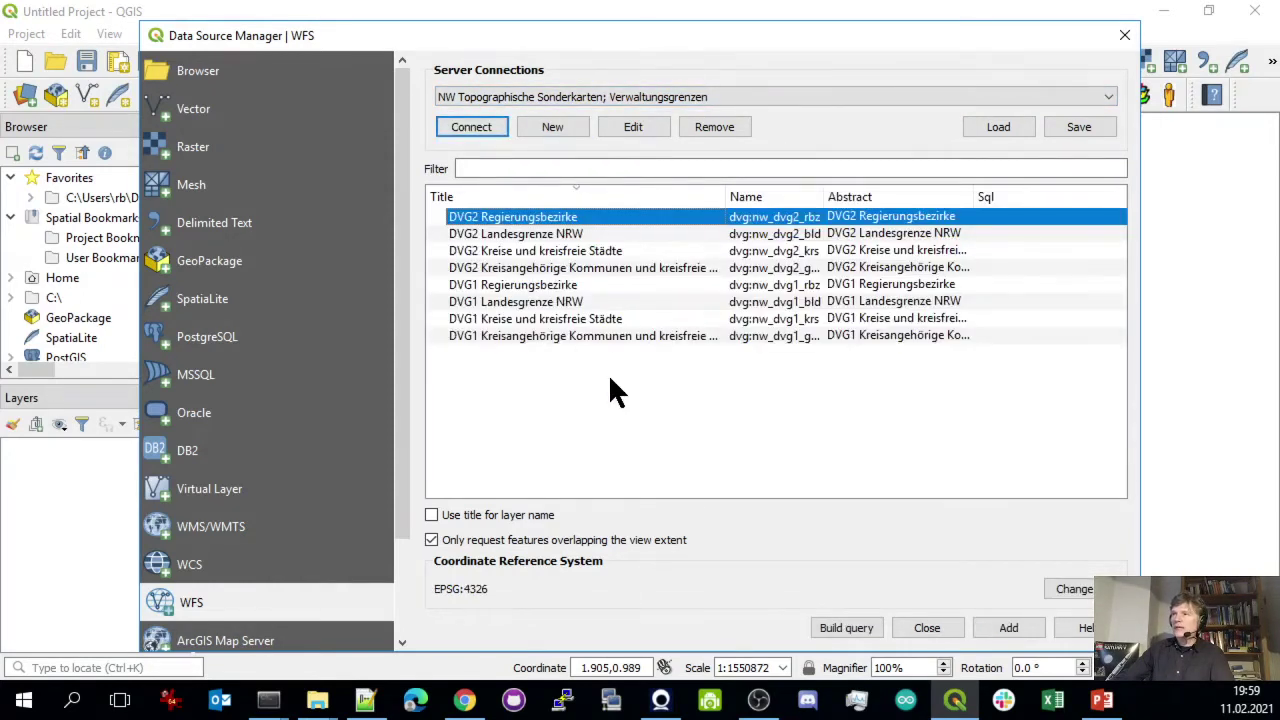
Add the WFS layer DVG1 Landesgrenze NRW to the project and close the data source manager
{"action": "left_click", "coordinate": [537, 300]}
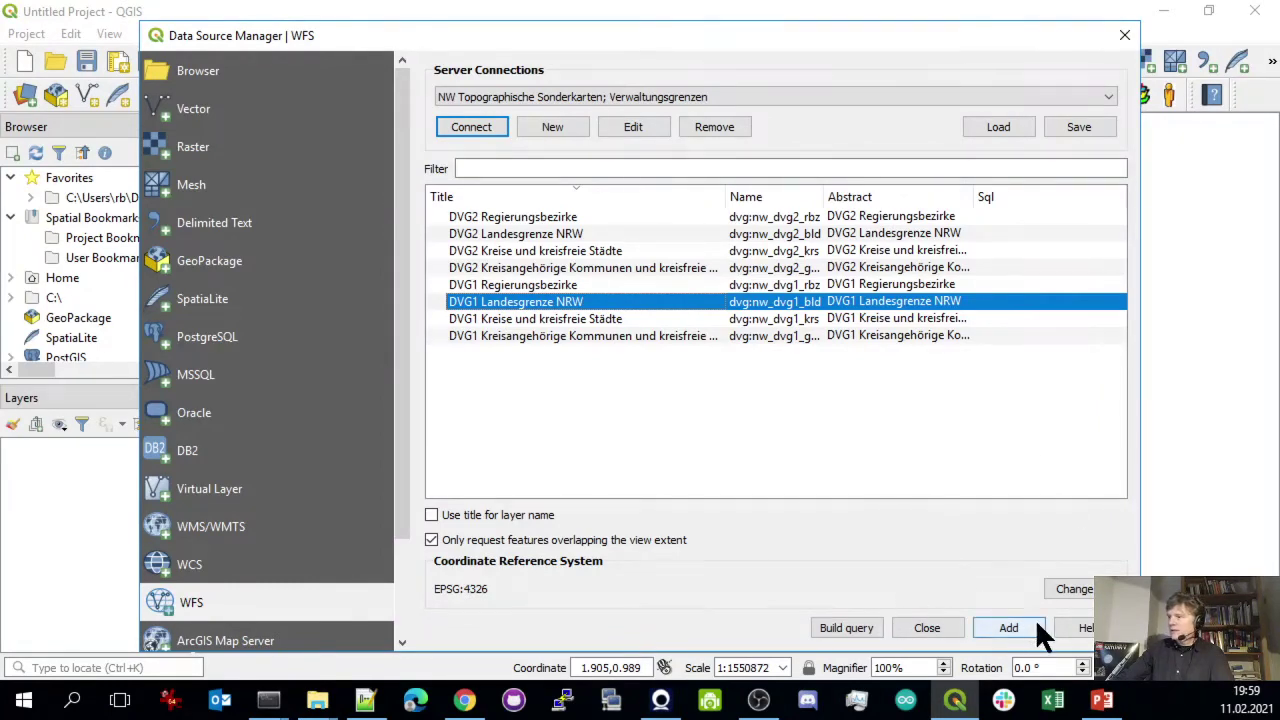
{"action": "left_click", "coordinate": [996, 626]}
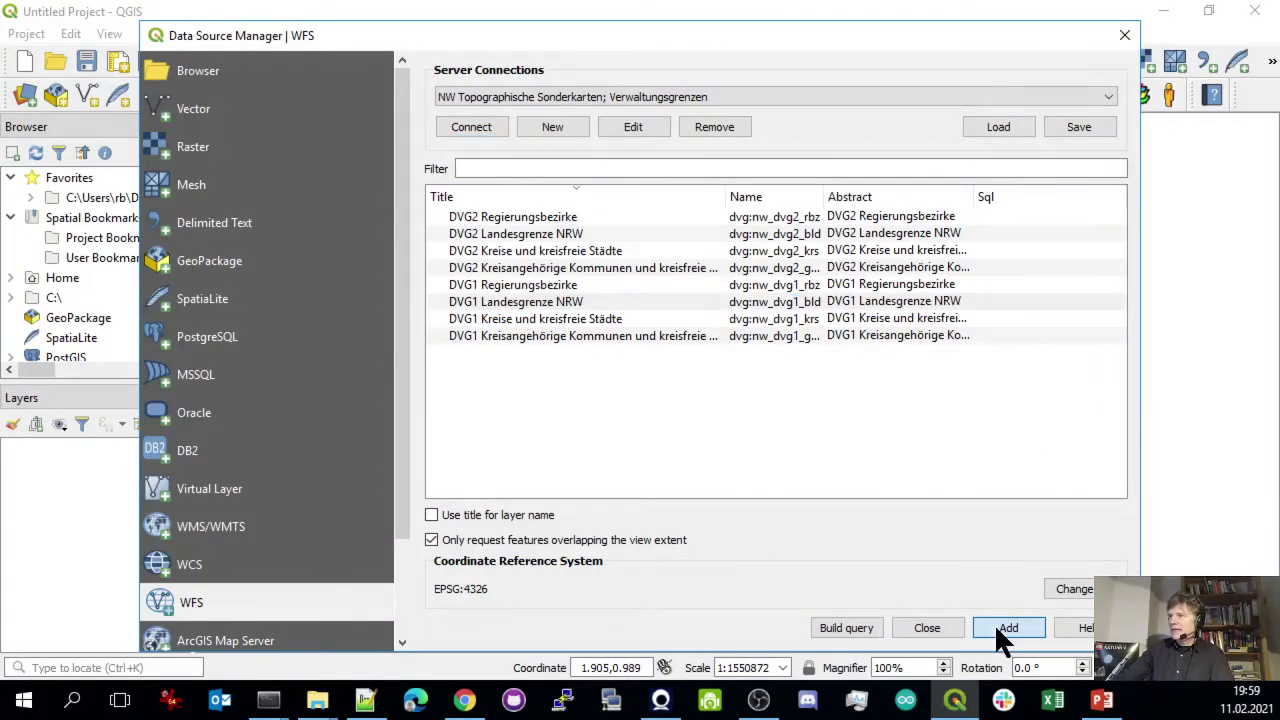
{"action": "left_click", "coordinate": [926, 628]}
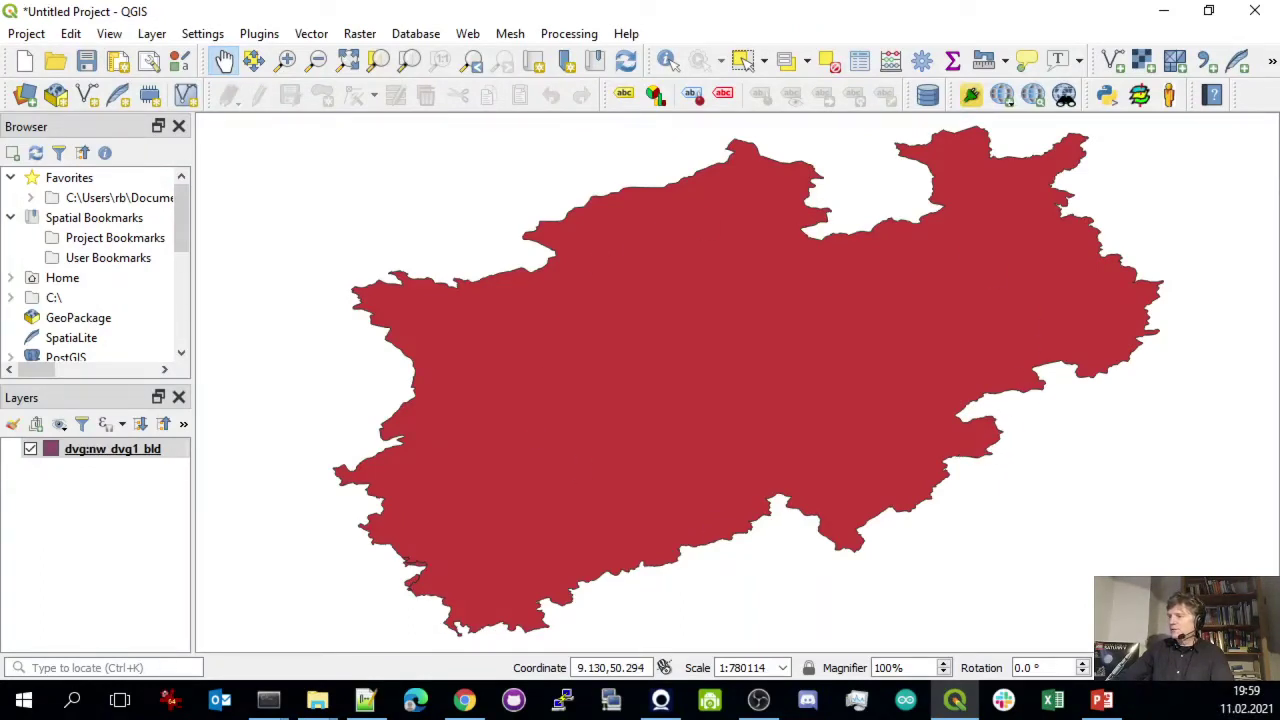
Set the project coordinate reference system to ETRS89 / UTM zone 32N (EPSG:25832)
{"action": "left_click", "coordinate": [1235, 667]}
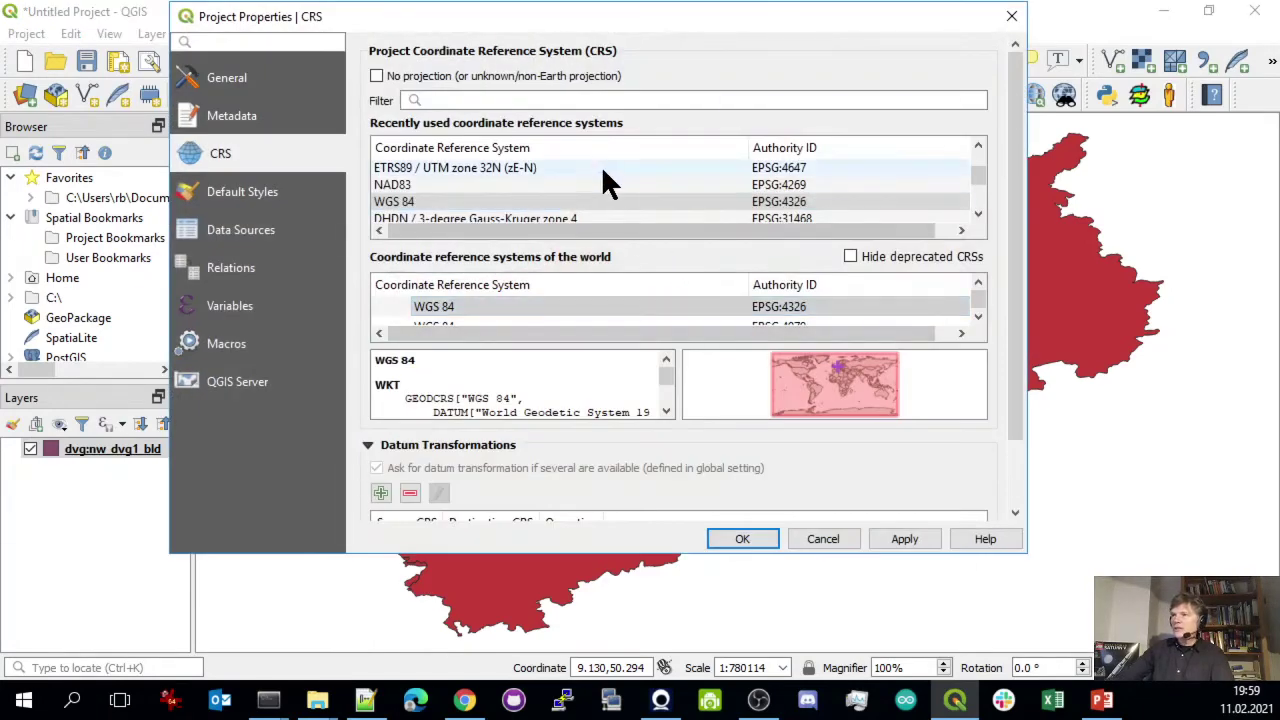
{"action": "scroll", "coordinate": [604, 165], "scroll_direction": "down", "scroll_amount": 1}
{"action": "left_click", "coordinate": [726, 141]}
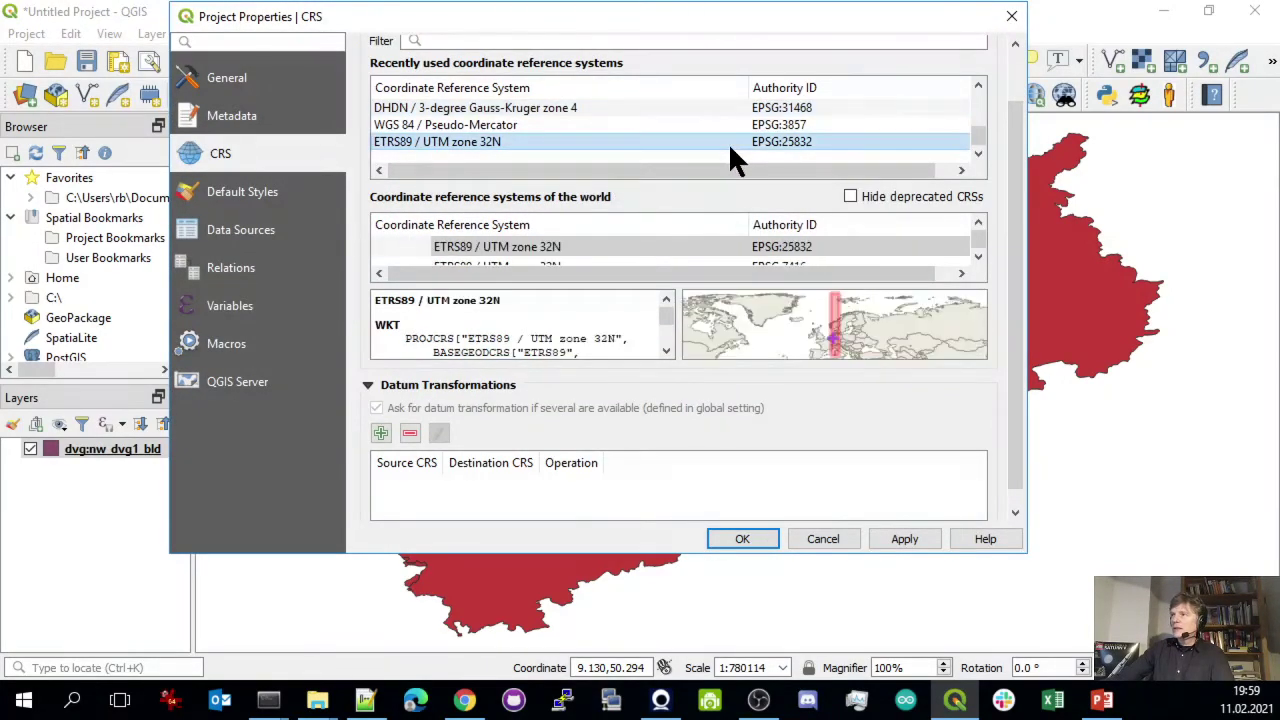
{"action": "left_click", "coordinate": [904, 545]}
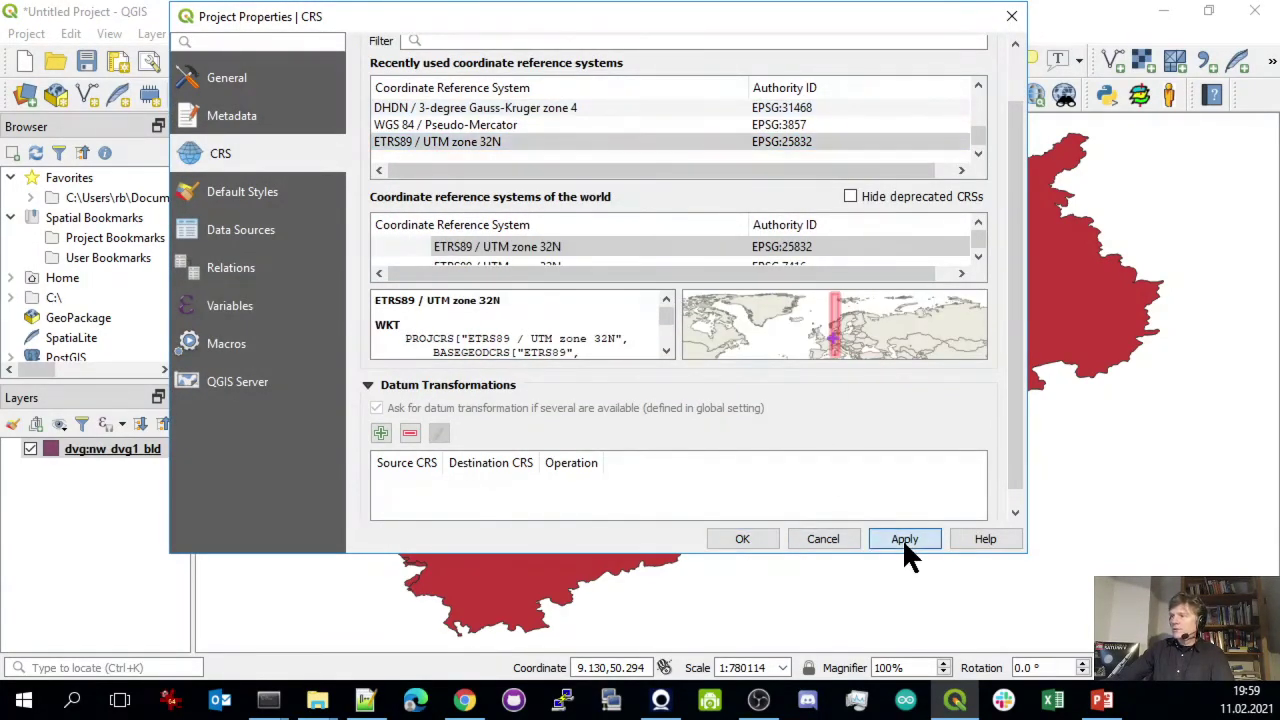
{"action": "left_click", "coordinate": [762, 535]}
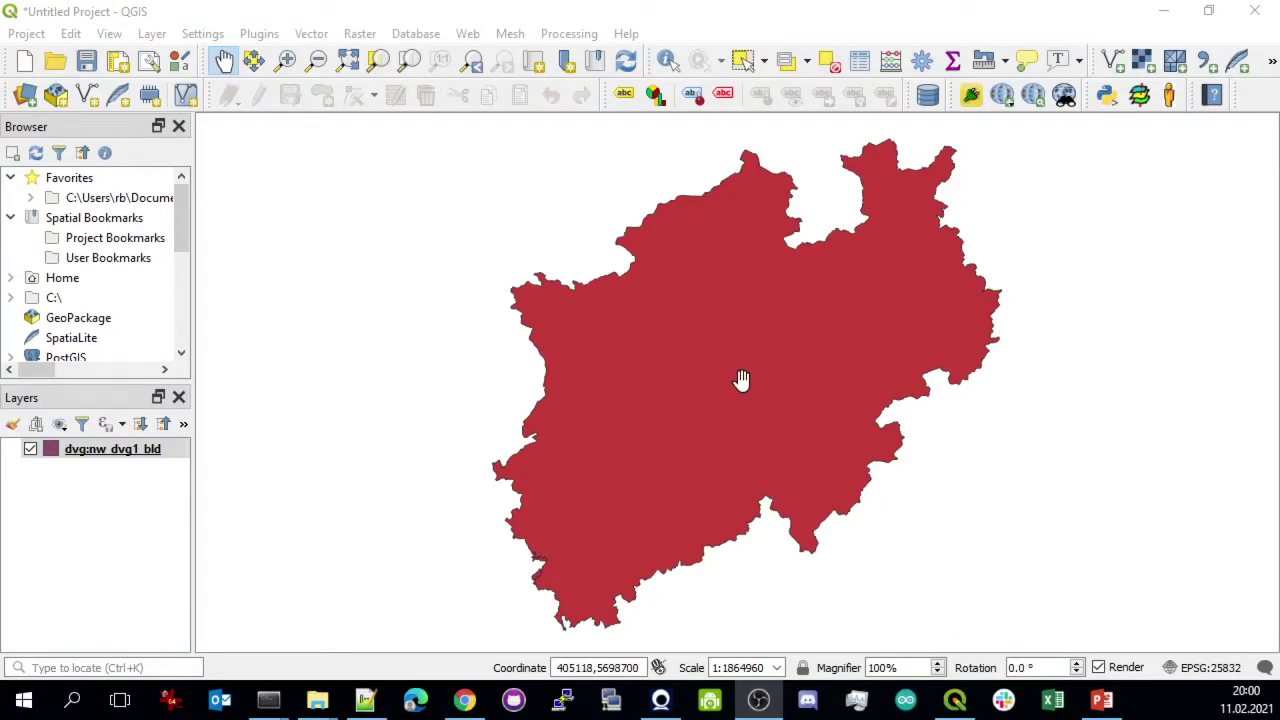
Style the dvg:nw_dvg1_bld layer with the gray 3 fill symbol
{"action": "right_click", "coordinate": [104, 450]}
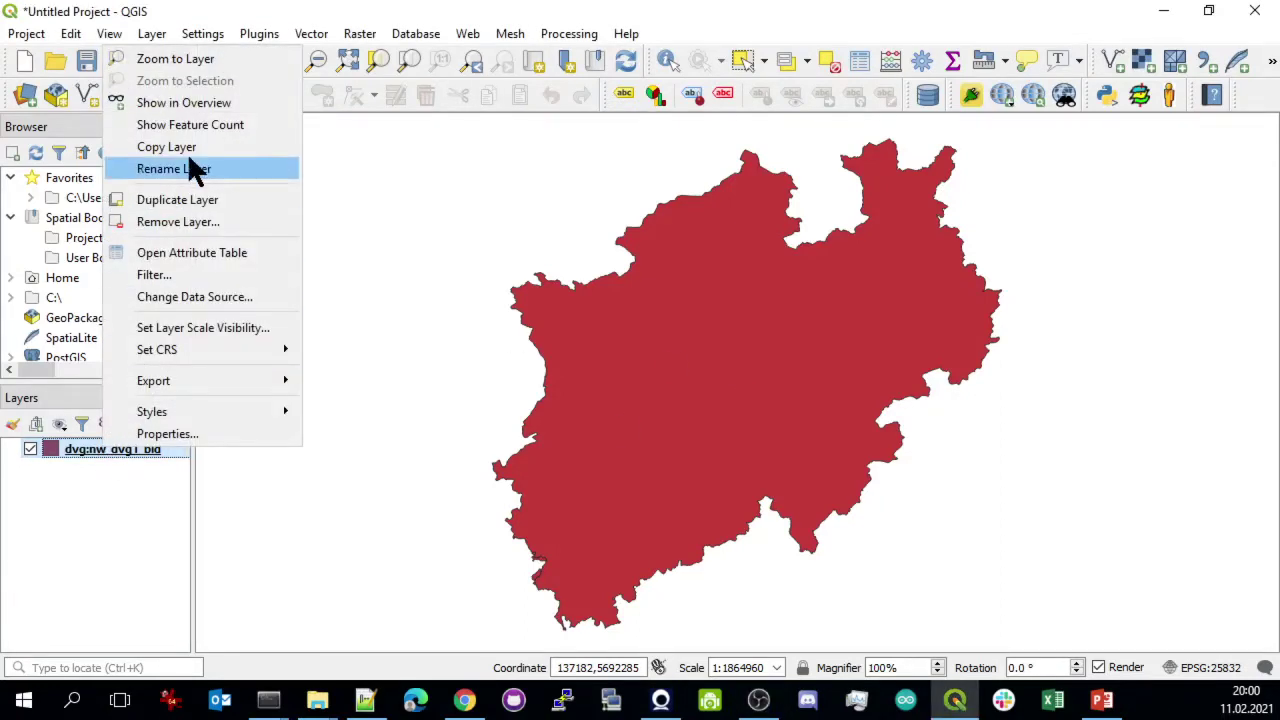
{"action": "double_click", "coordinate": [68, 452]}
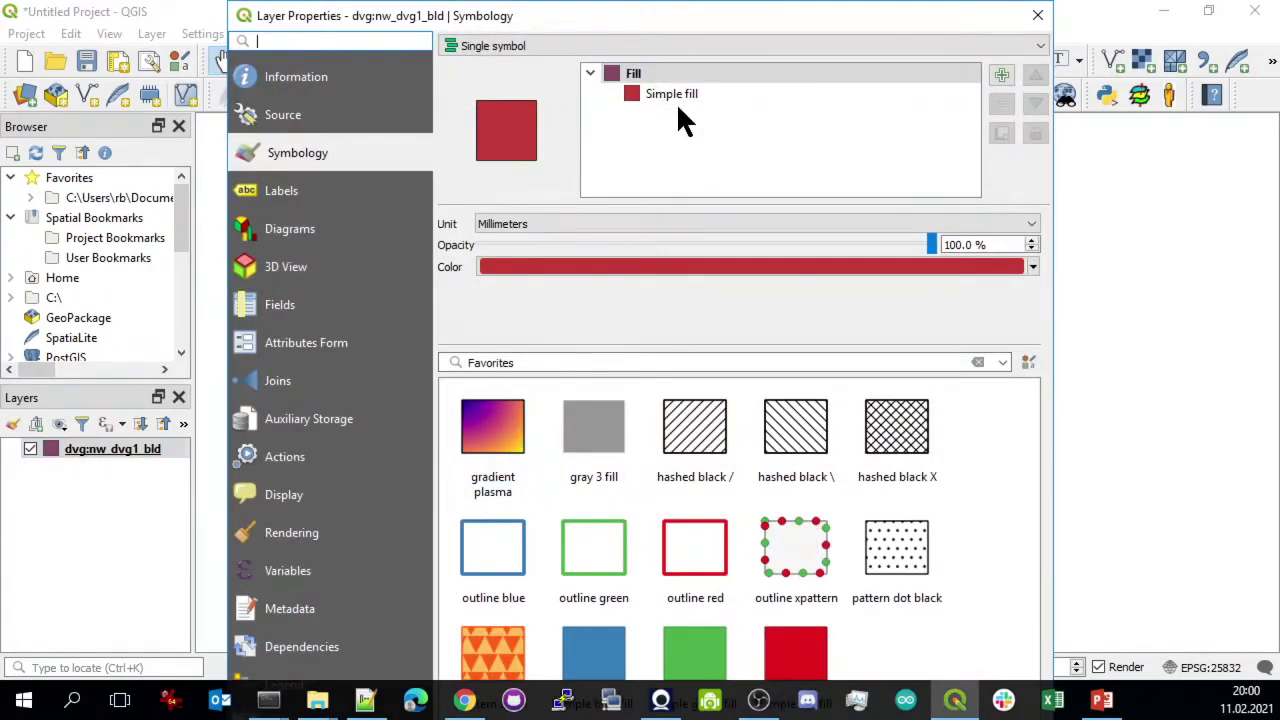
{"action": "left_click", "coordinate": [596, 430]}
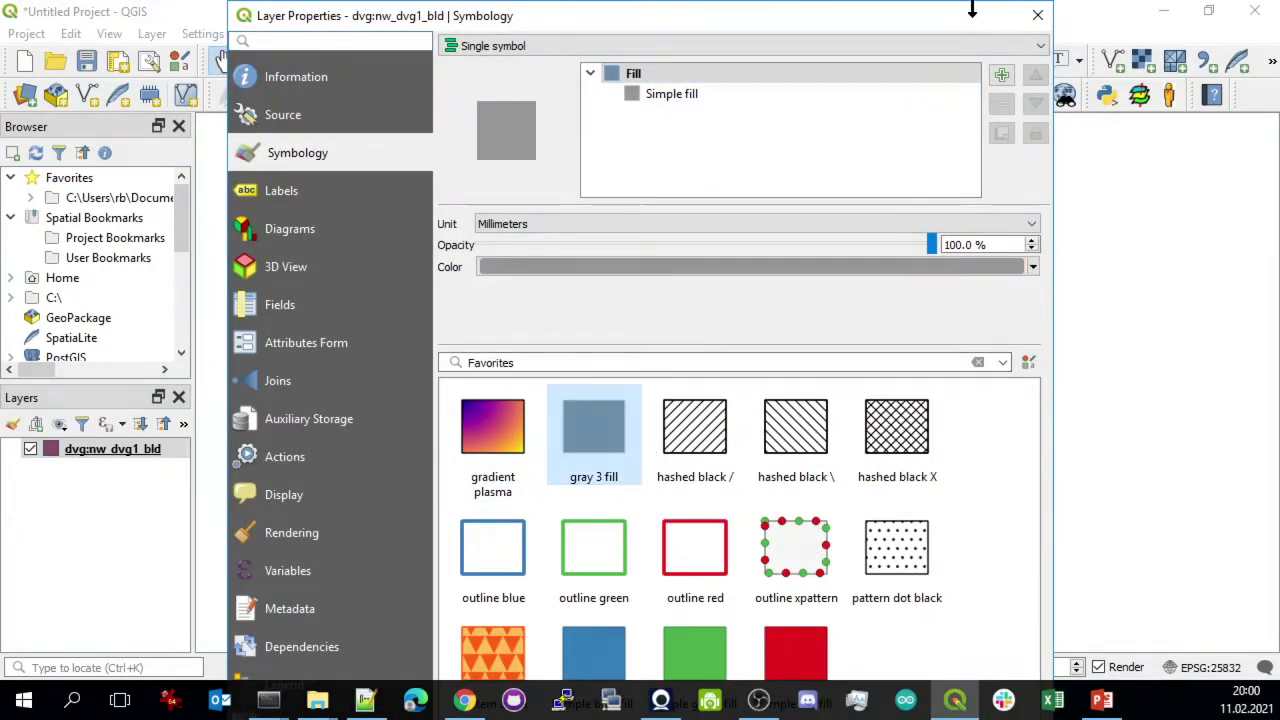
{"action": "left_click_drag", "start_coordinate": [950, 2], "coordinate": [926, 34]}
{"action": "left_click", "coordinate": [953, 662]}
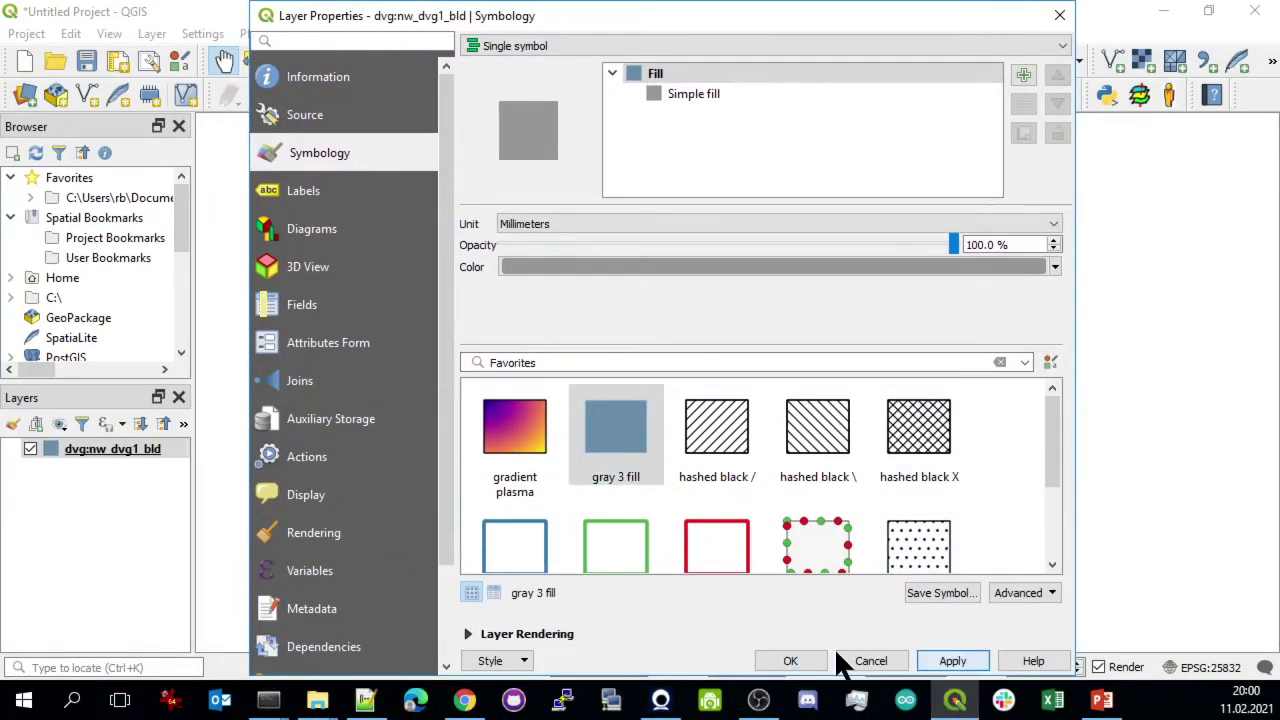
{"action": "left_click", "coordinate": [791, 661]}
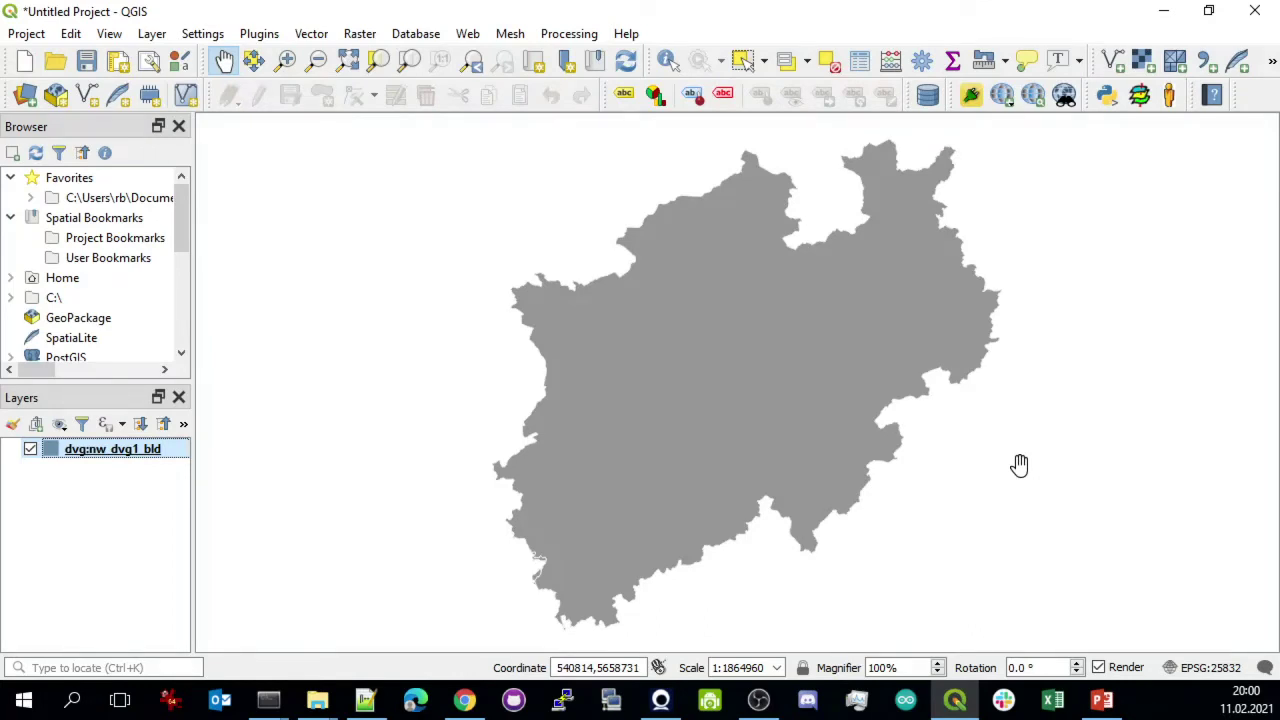
Remove the existing PostGIS connection named geo from the PostgreSQL data source connections
{"action": "left_click", "coordinate": [150, 34]}
{"action": "mouse_move", "coordinate": [218, 104]}
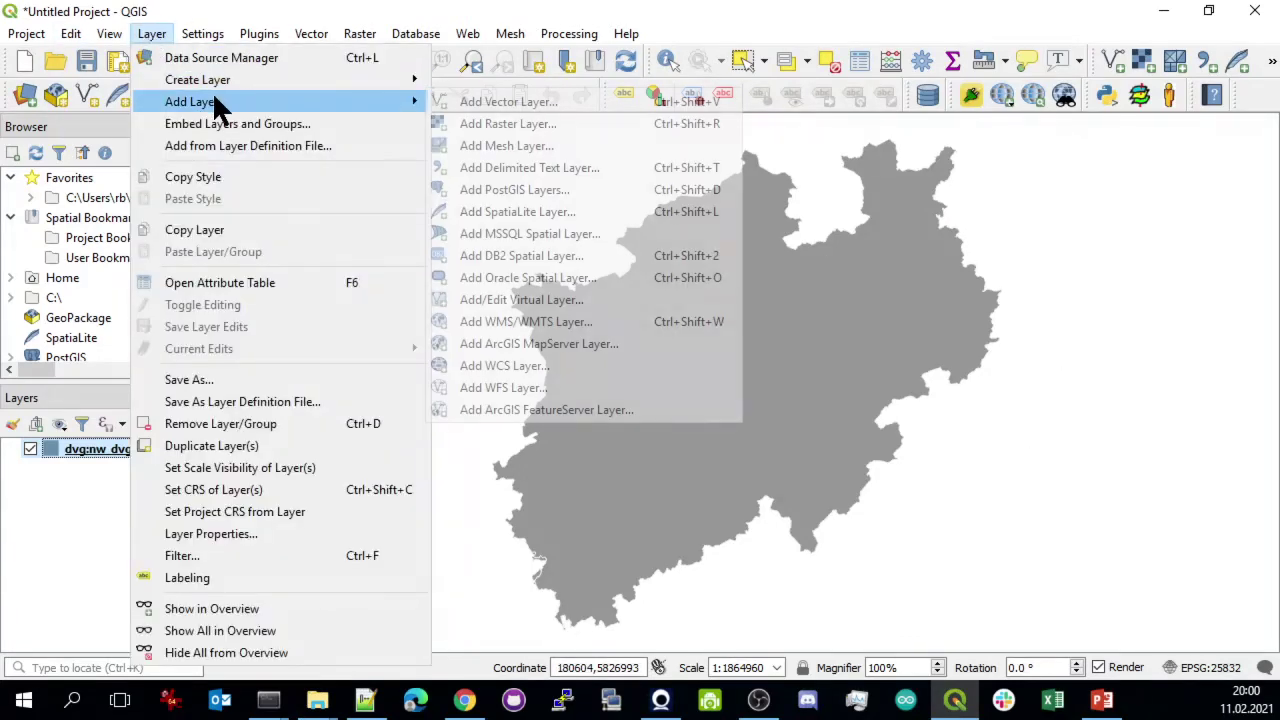
{"action": "left_click", "coordinate": [540, 189]}
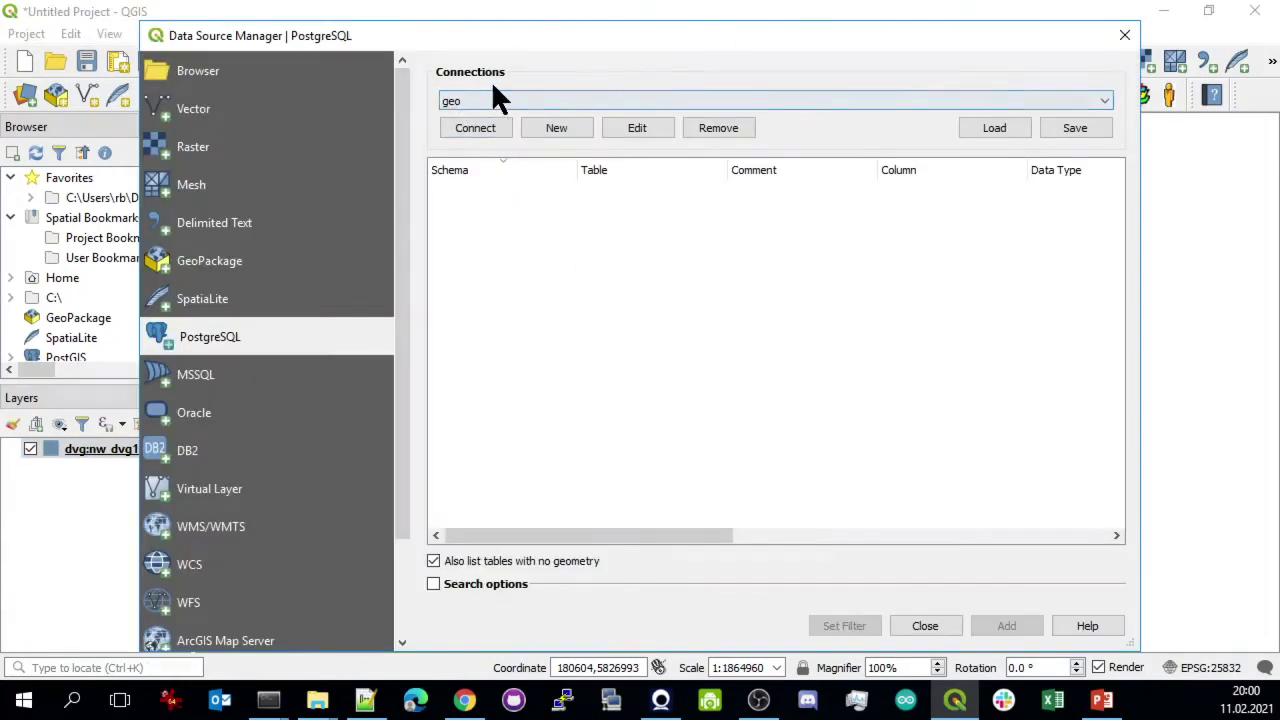
{"action": "left_click", "coordinate": [541, 98]}
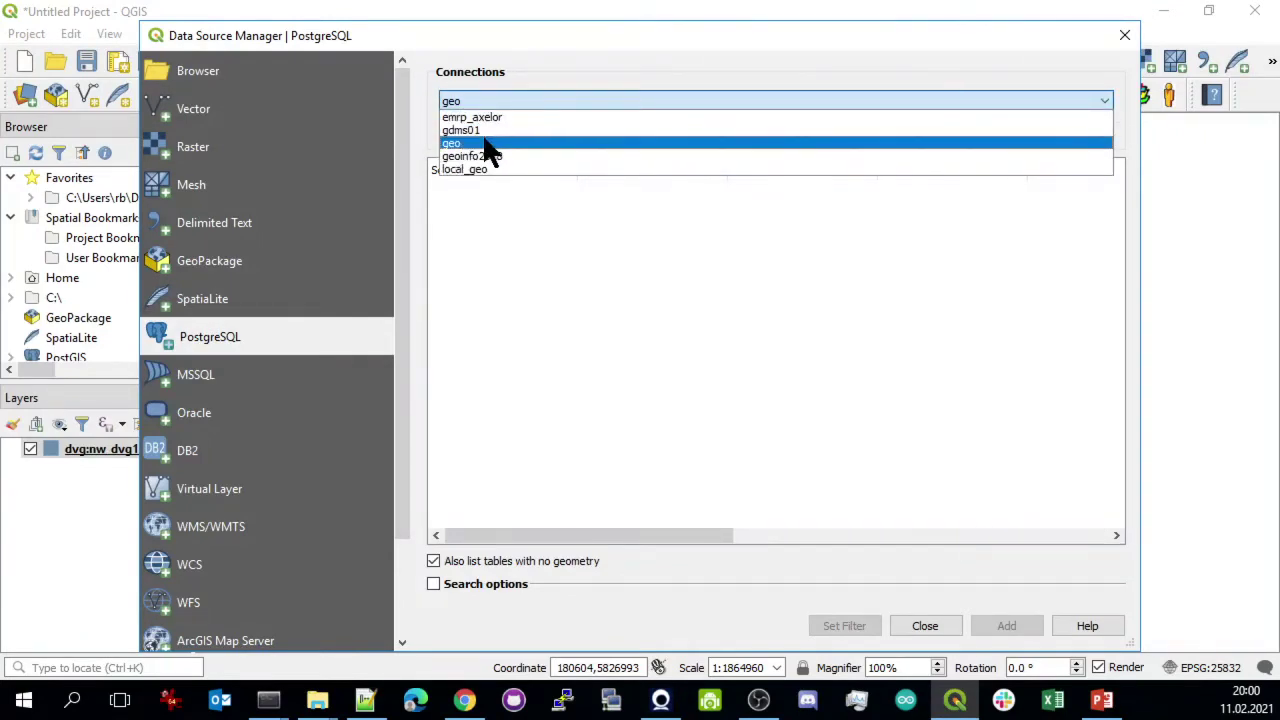
{"action": "left_click", "coordinate": [538, 95]}
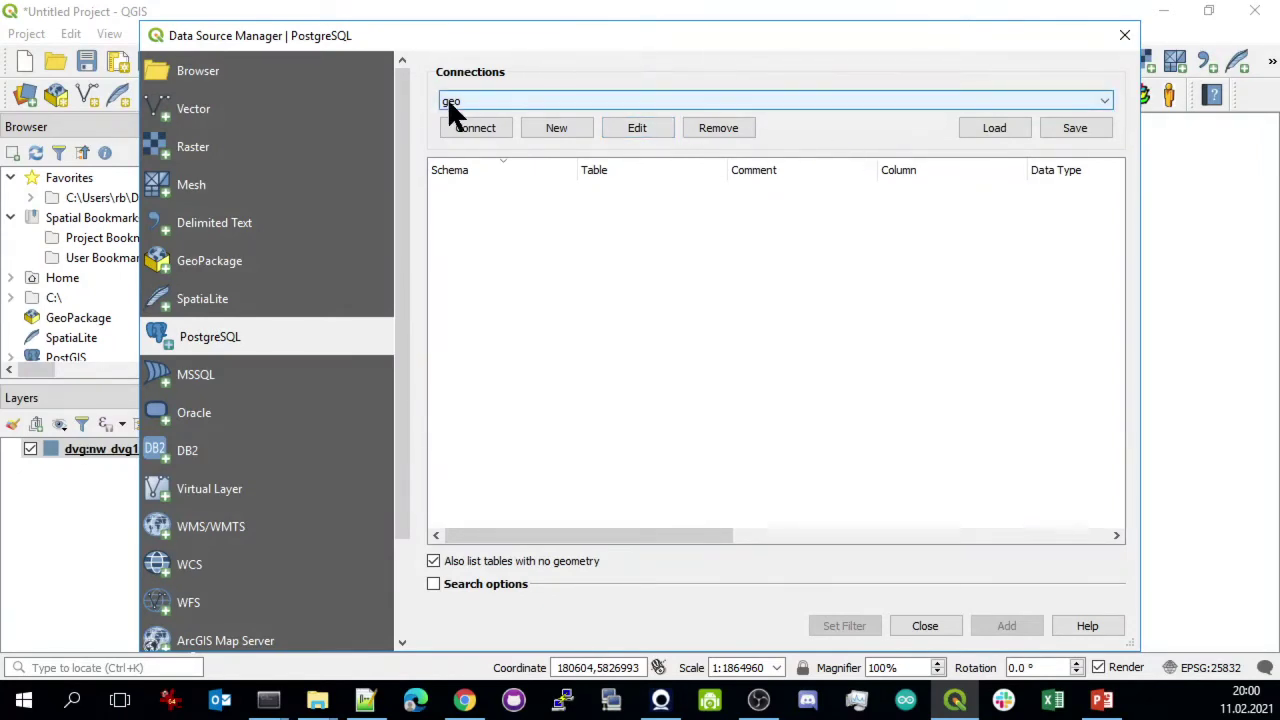
{"action": "left_click", "coordinate": [710, 100]}
{"action": "left_click", "coordinate": [711, 99]}
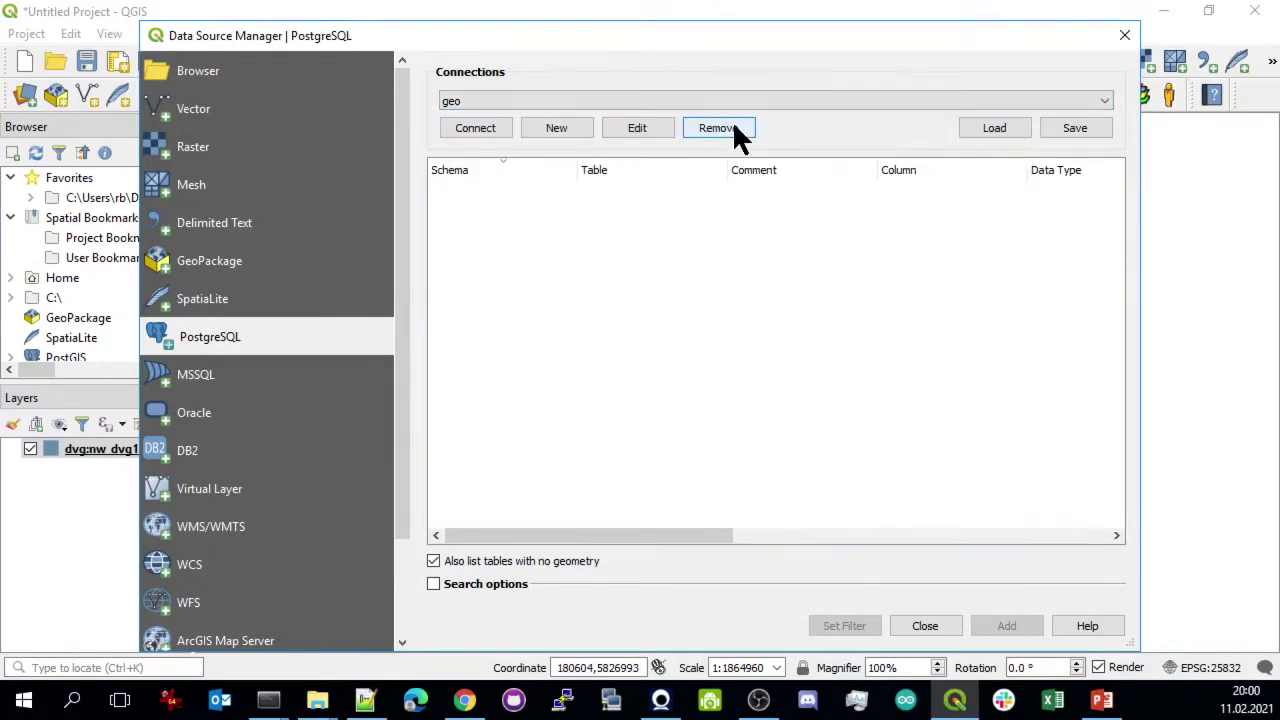
{"action": "left_click", "coordinate": [729, 130]}
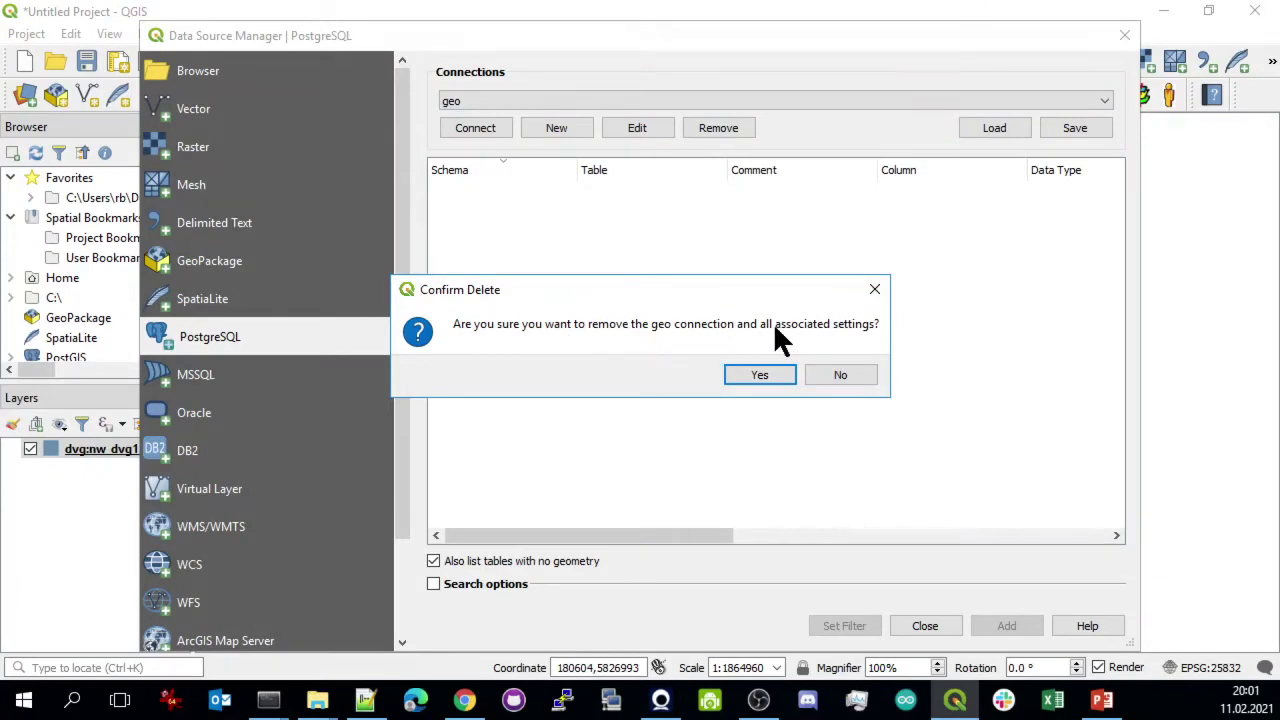
{"action": "left_click", "coordinate": [760, 376]}
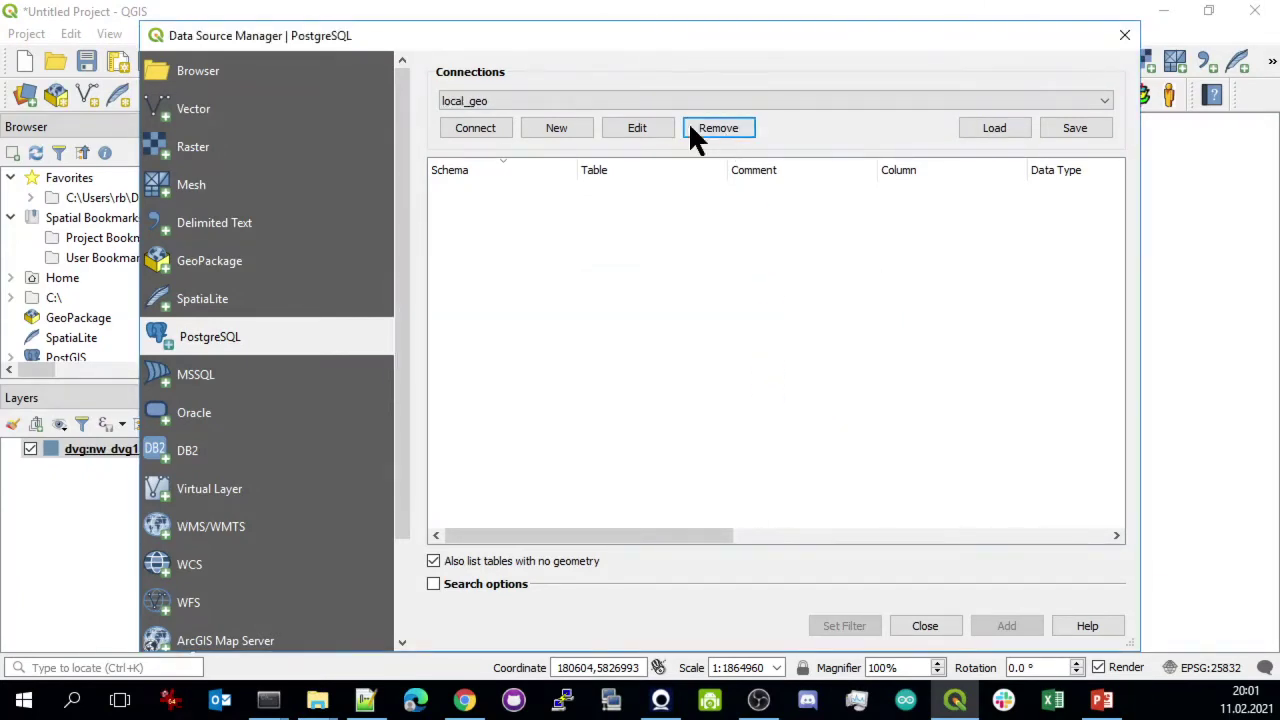
Create a new PostGIS connection named geo with host localhost and database geo
{"action": "left_click", "coordinate": [556, 132]}
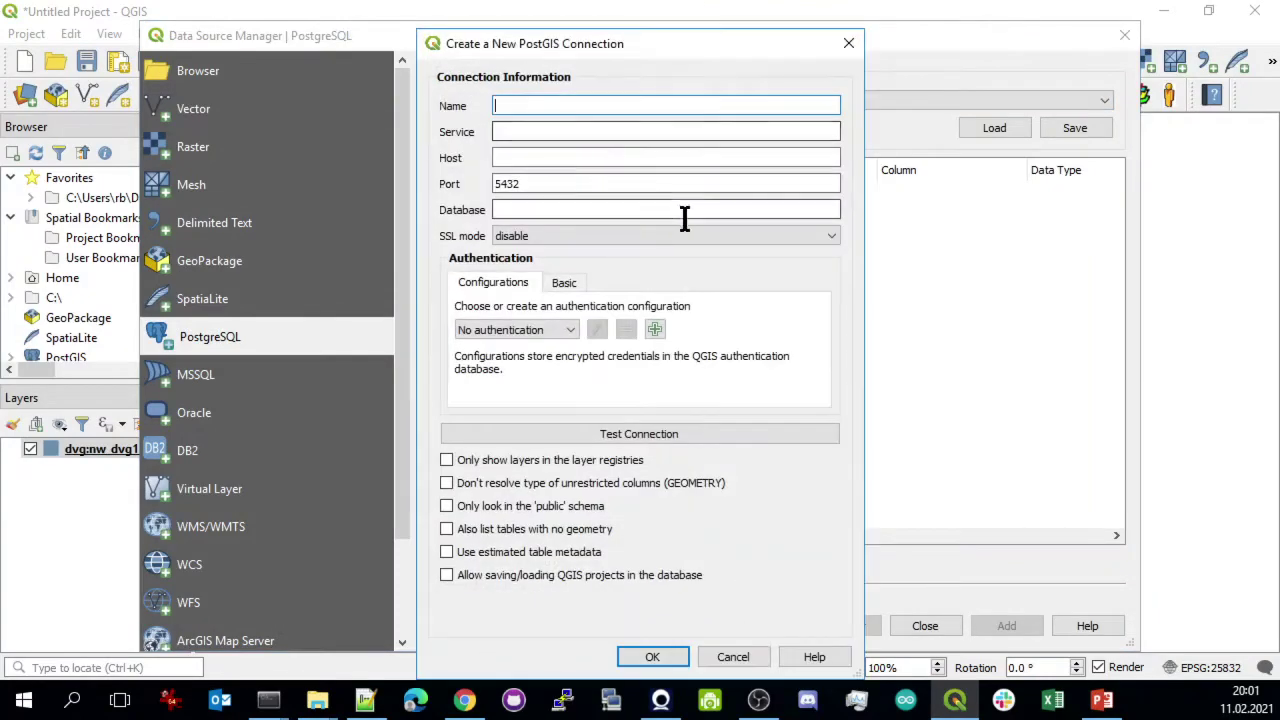
{"action": "type", "text": "geo"}
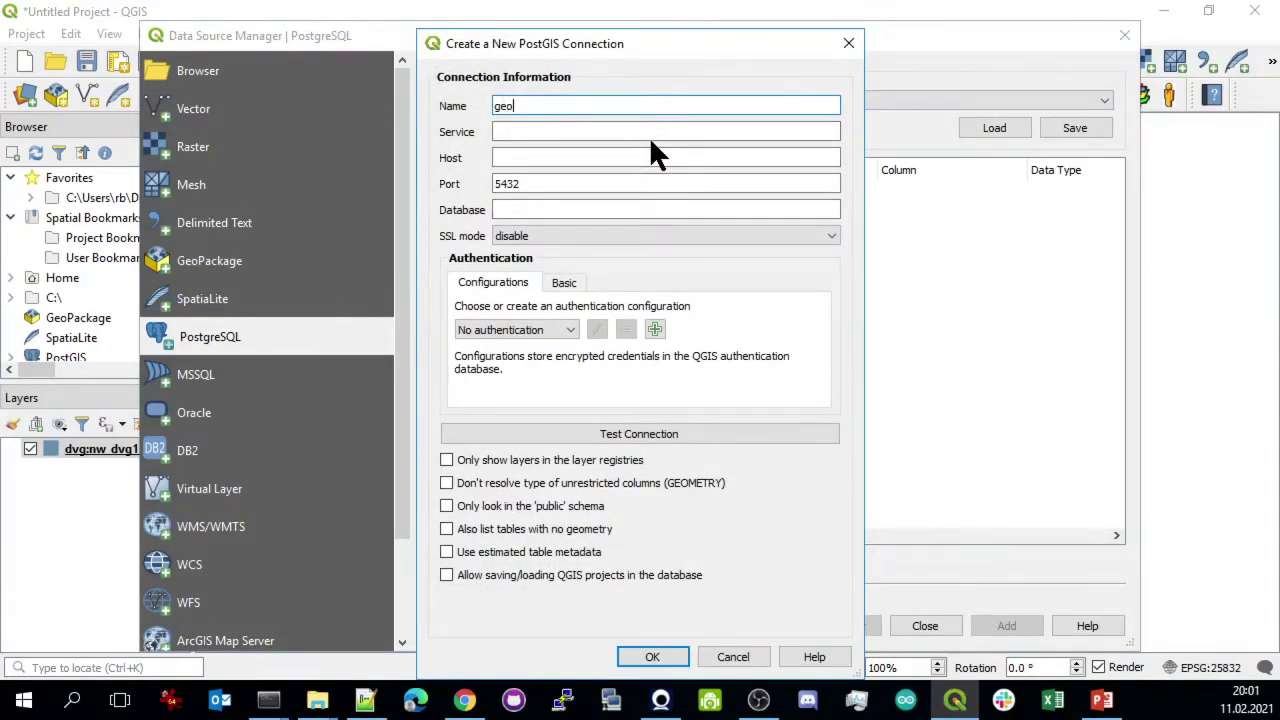
{"action": "left_click", "coordinate": [584, 157]}
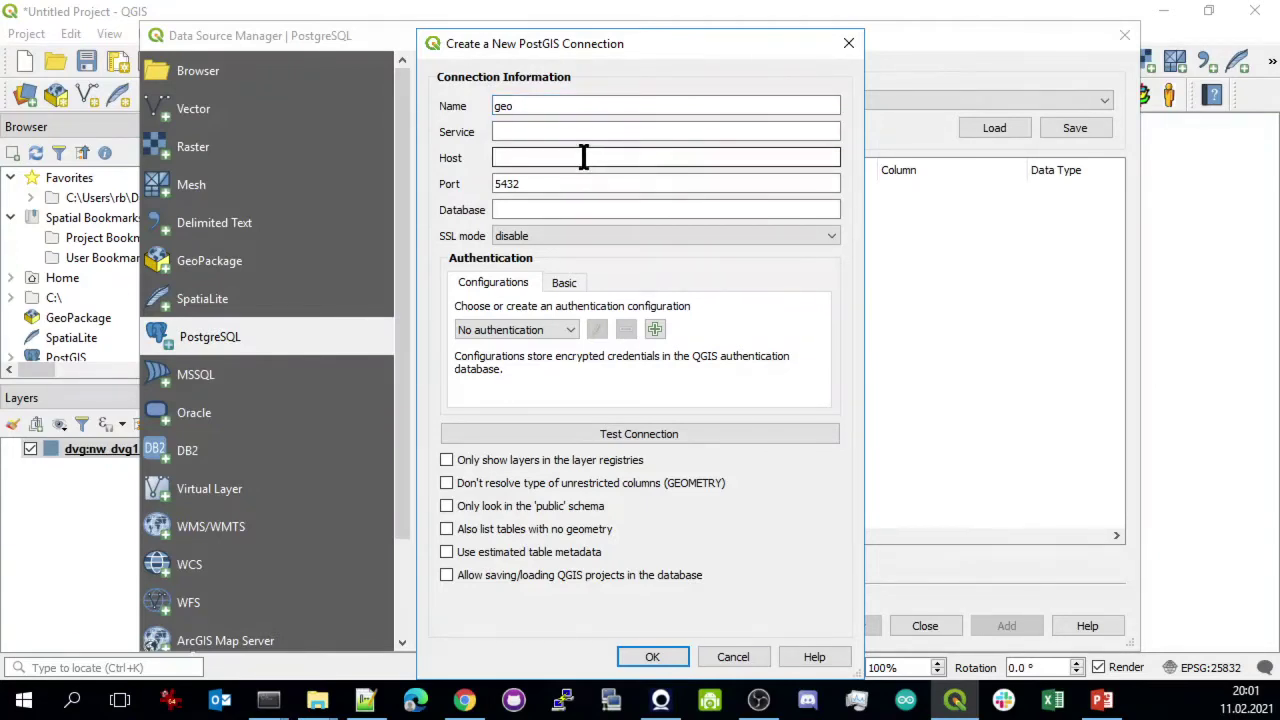
{"action": "left_click", "coordinate": [573, 208]}
{"action": "type", "text": "g"}
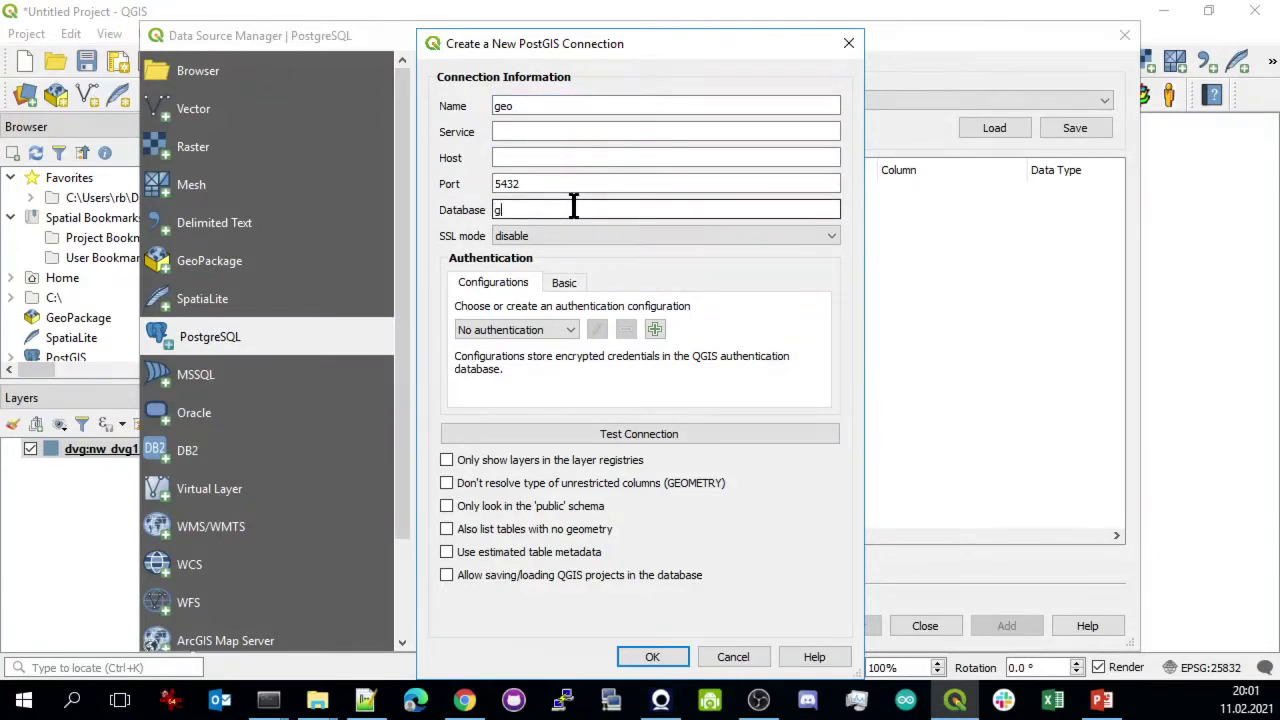
{"action": "type", "text": "eo"}
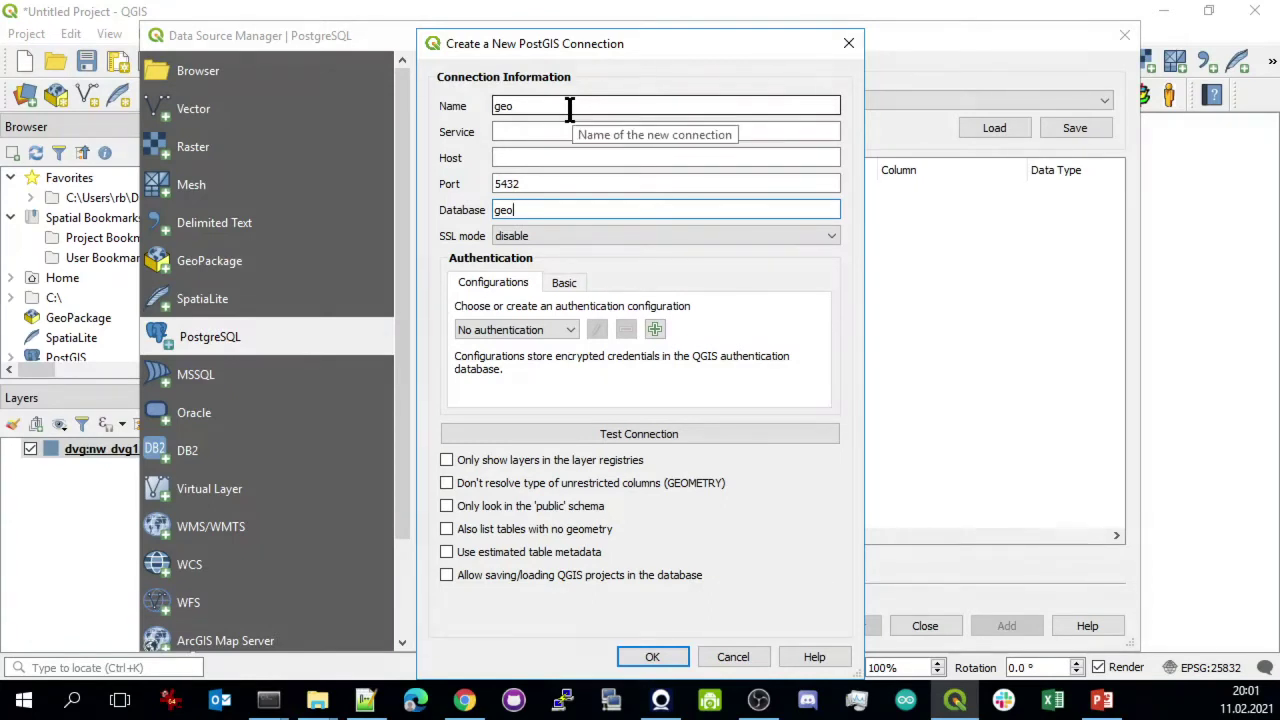
{"action": "left_click", "coordinate": [523, 157]}
{"action": "type", "text": "localhost"}
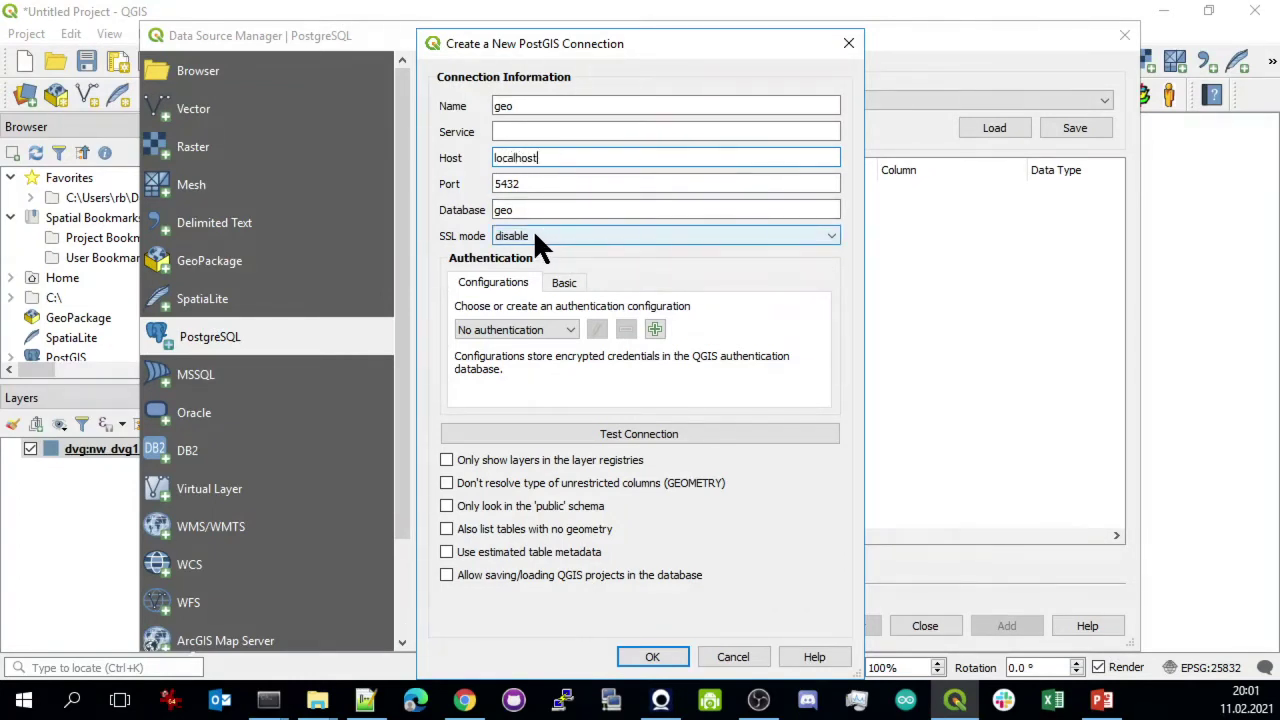
Set the new connection's SSL mode to prefer and make it also list tables with no geometry
{"action": "left_click", "coordinate": [576, 236]}
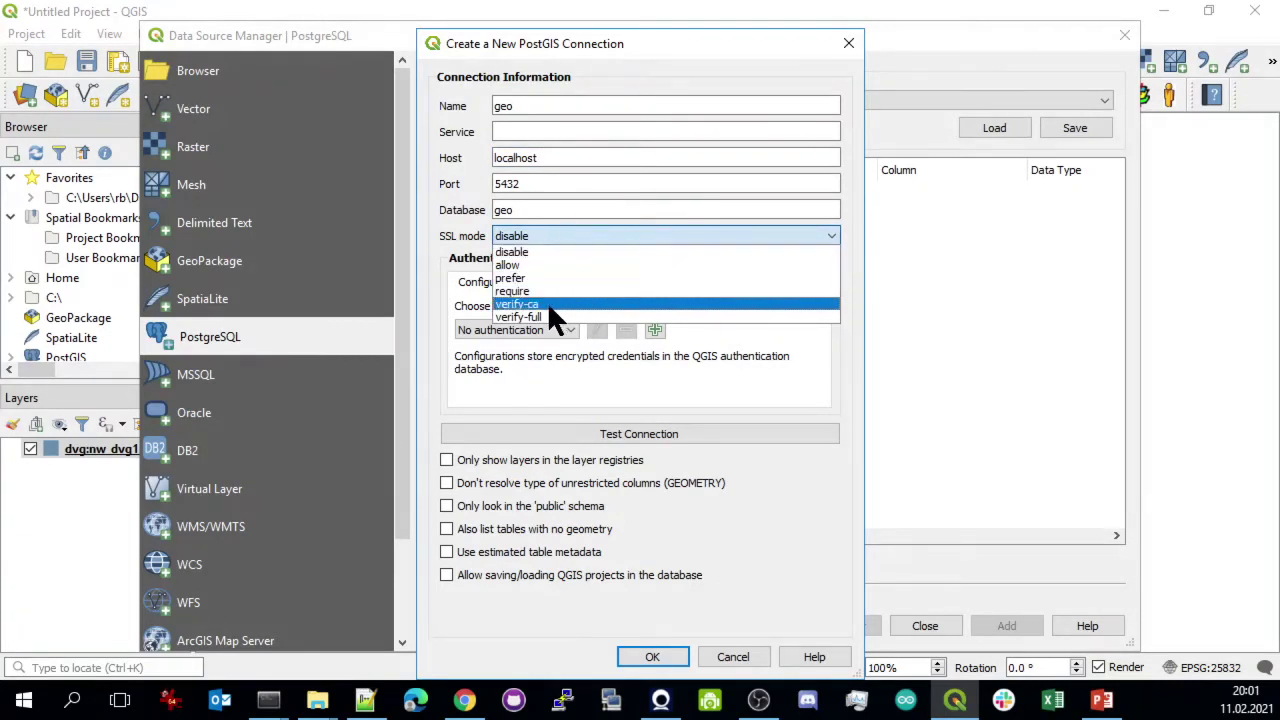
{"action": "left_click", "coordinate": [531, 277]}
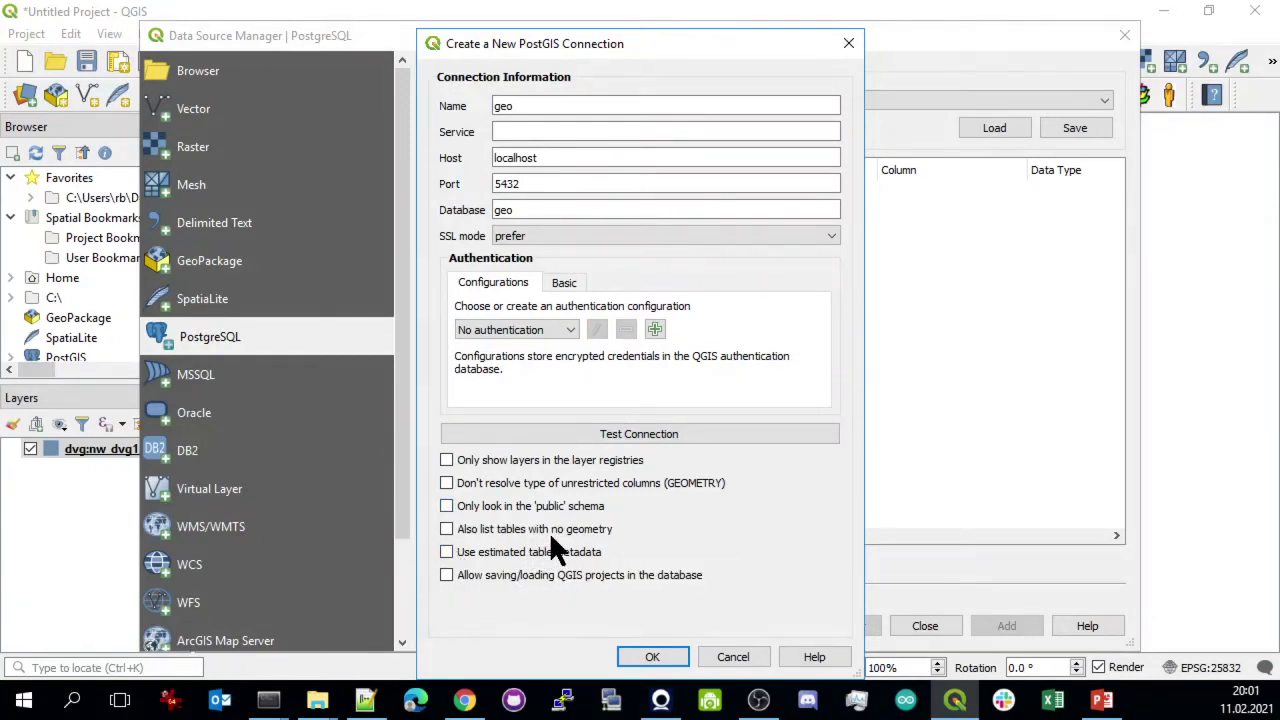
{"action": "left_click", "coordinate": [446, 529]}
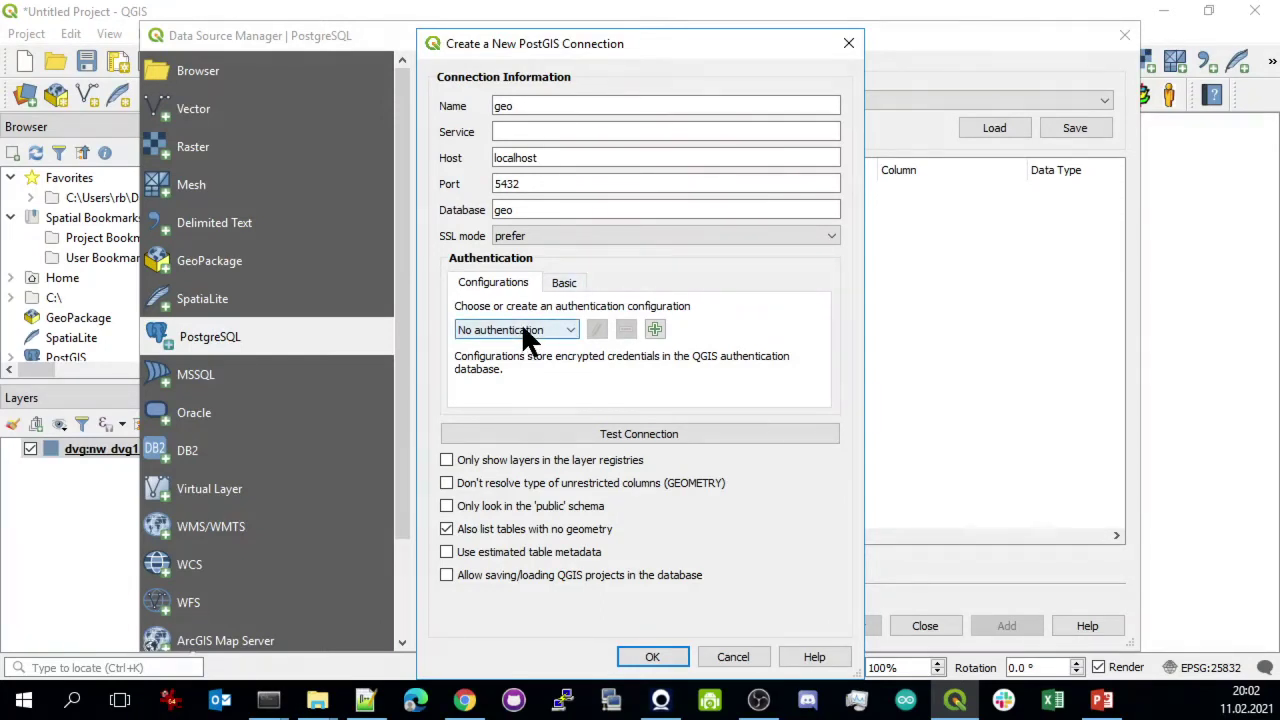
Set the connection's basic authentication user name to geo_master and store the user name
{"action": "left_click", "coordinate": [564, 283]}
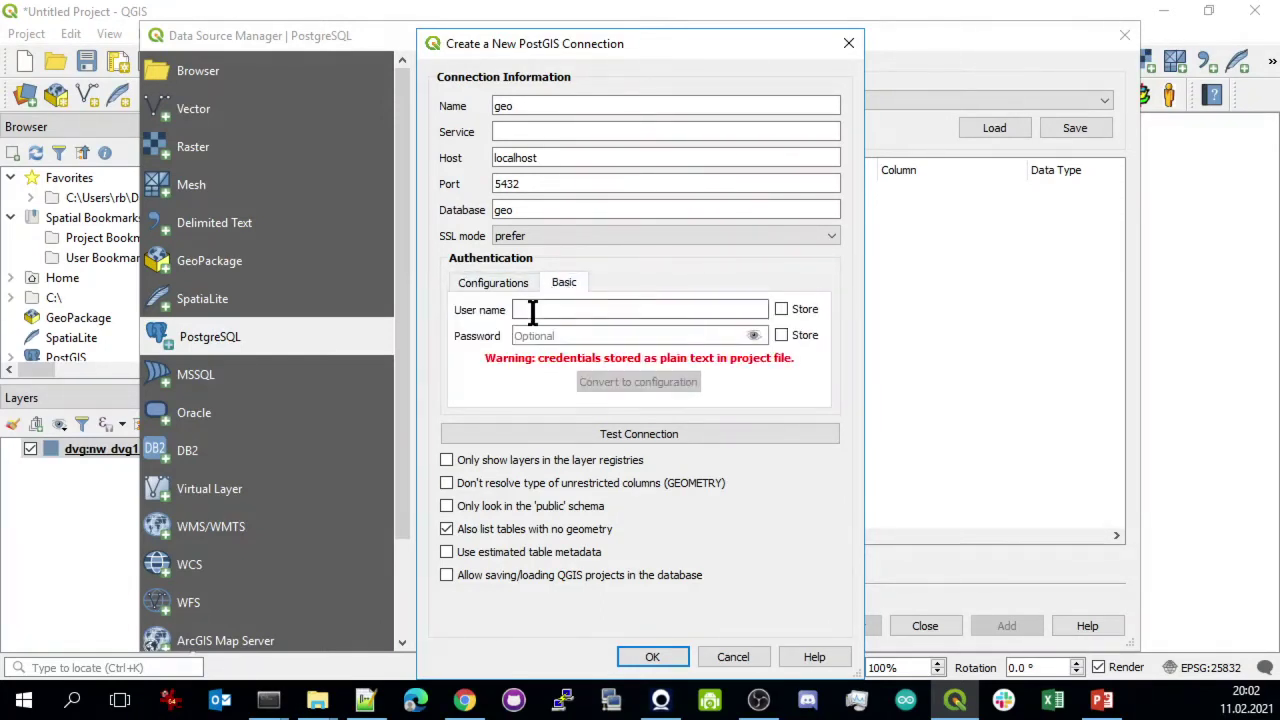
{"action": "left_click", "coordinate": [531, 309]}
{"action": "type", "text": "g"}
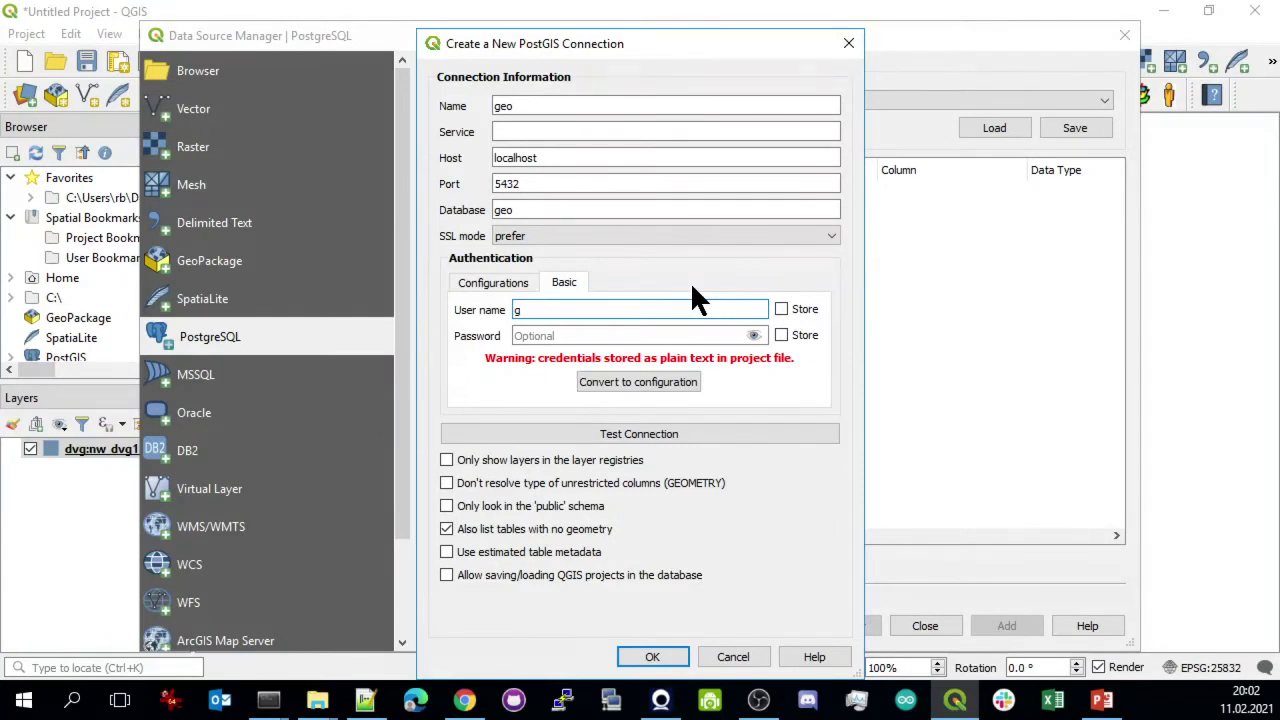
{"action": "type", "text": "eo_master"}
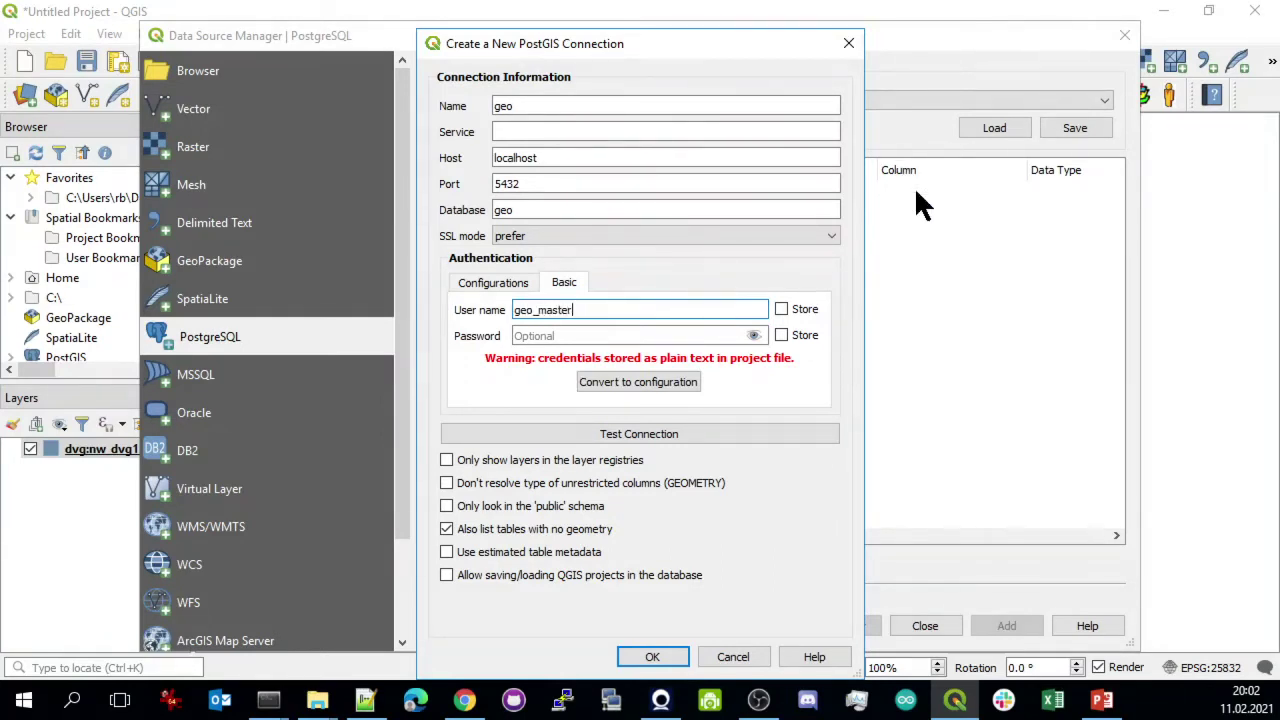
{"action": "left_click", "coordinate": [781, 309]}
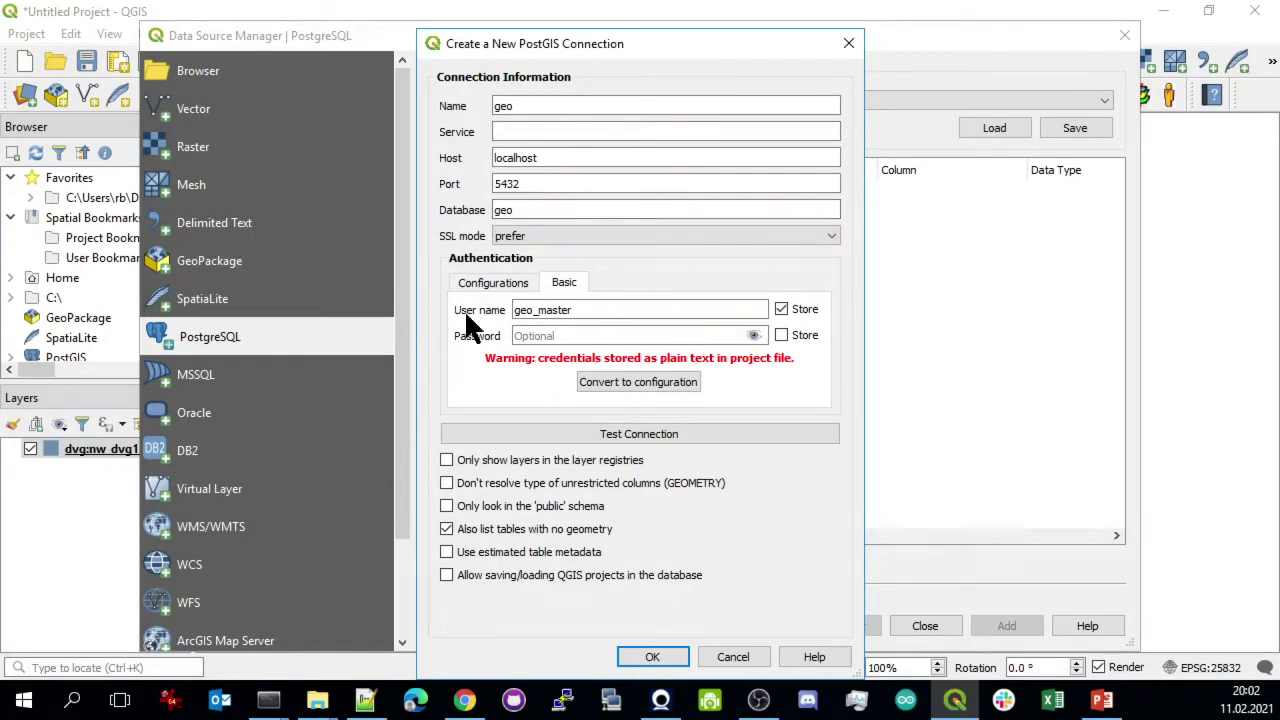
Save the geo PostGIS connection and authenticate by entering the database password for geo_master
{"action": "left_click", "coordinate": [668, 658]}
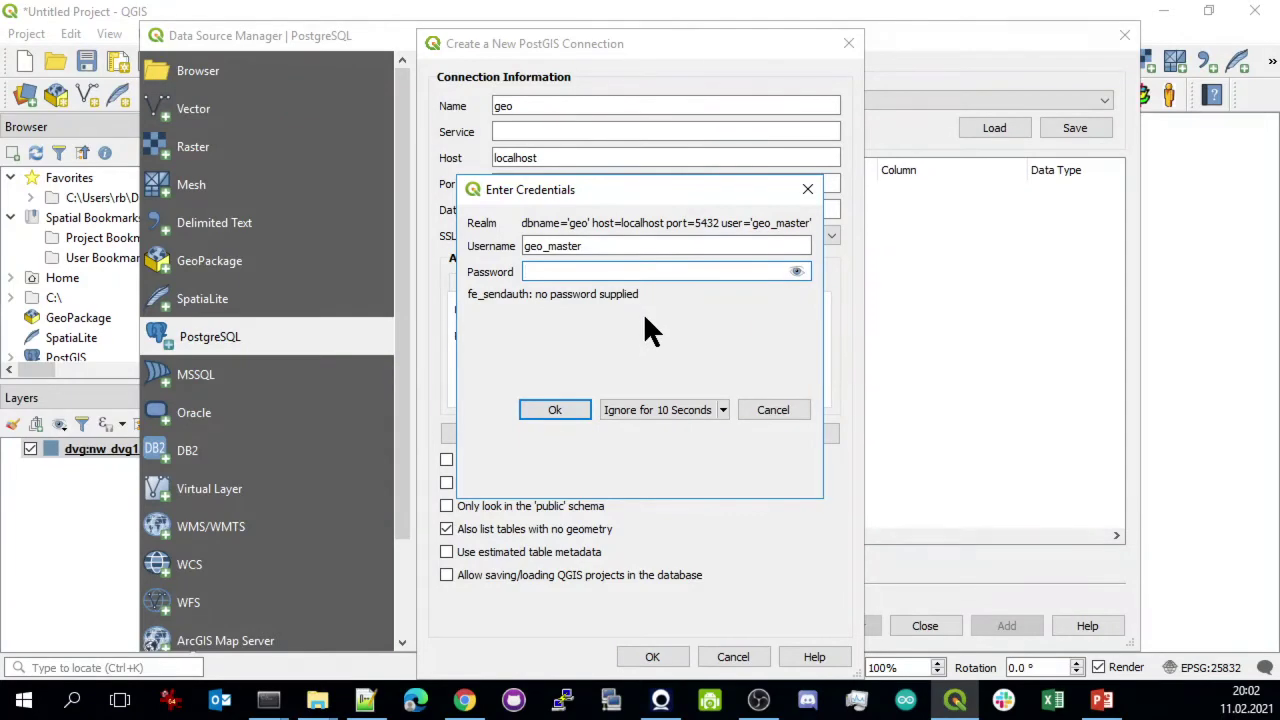
{"action": "type", "text": "*******"}
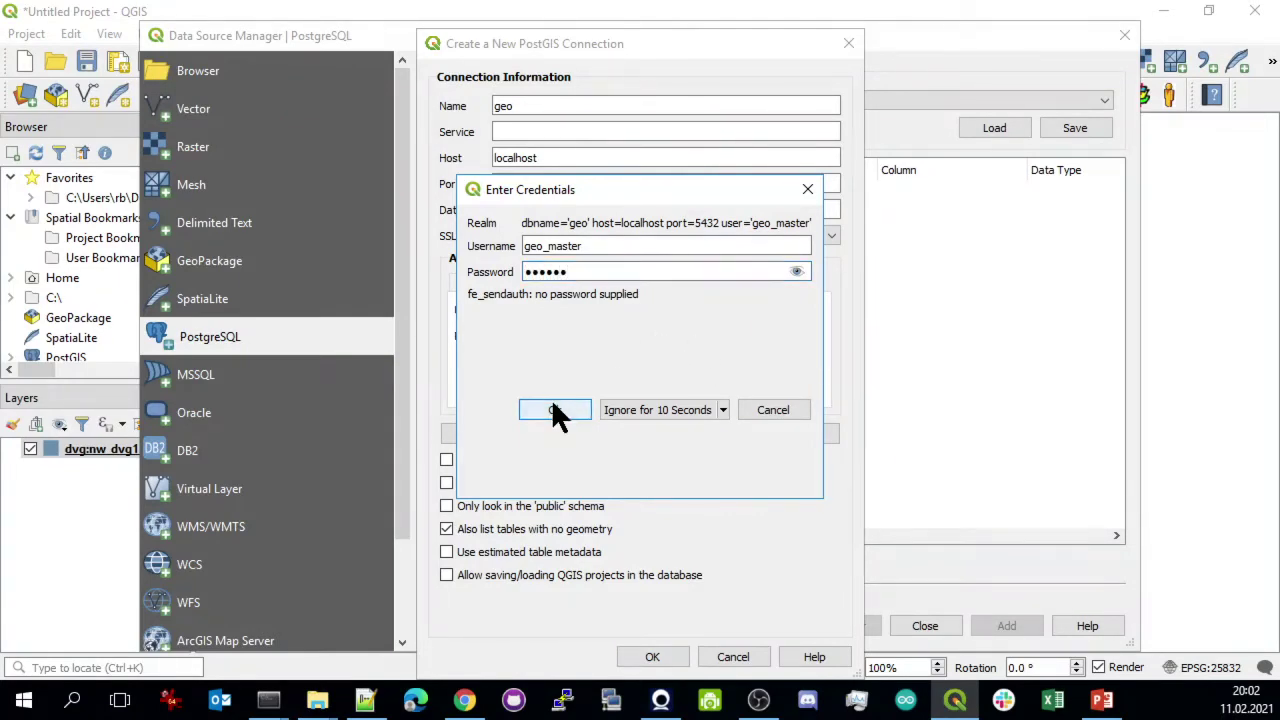
{"action": "left_click", "coordinate": [555, 410]}
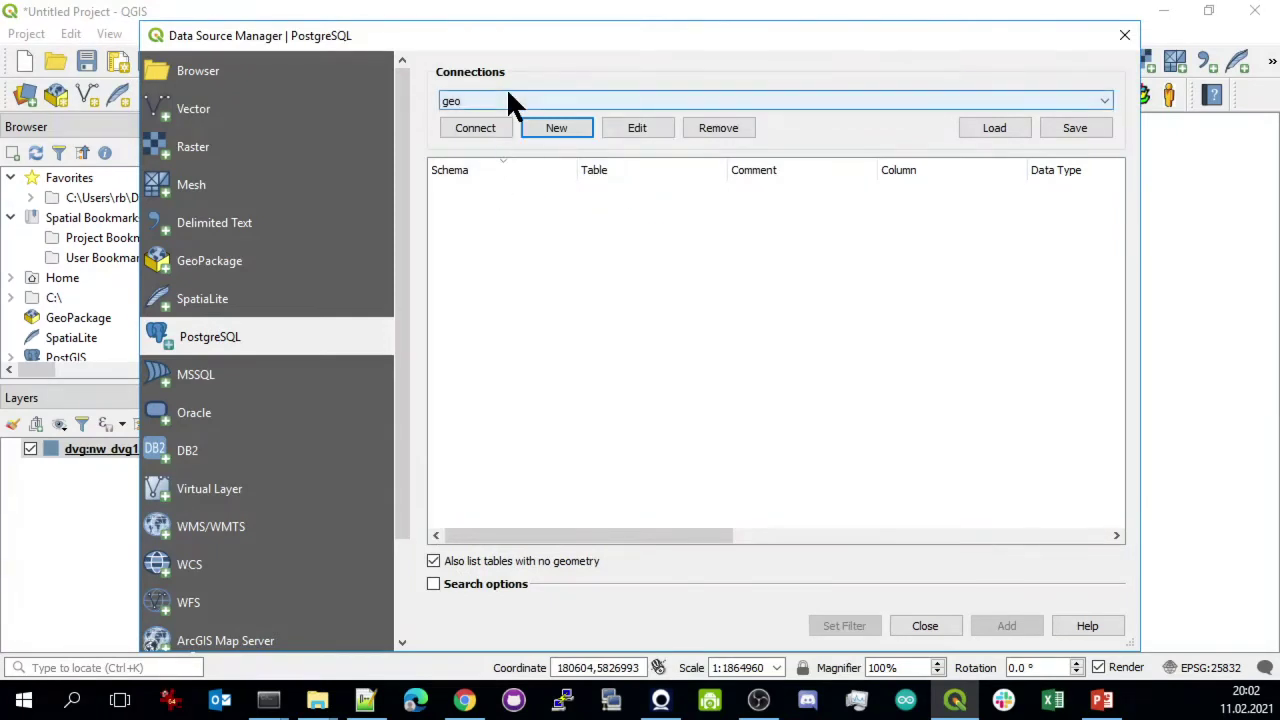
Connect to the geo database and add the stations table from the dwd schema to the map as a layer
{"action": "left_click", "coordinate": [485, 128]}
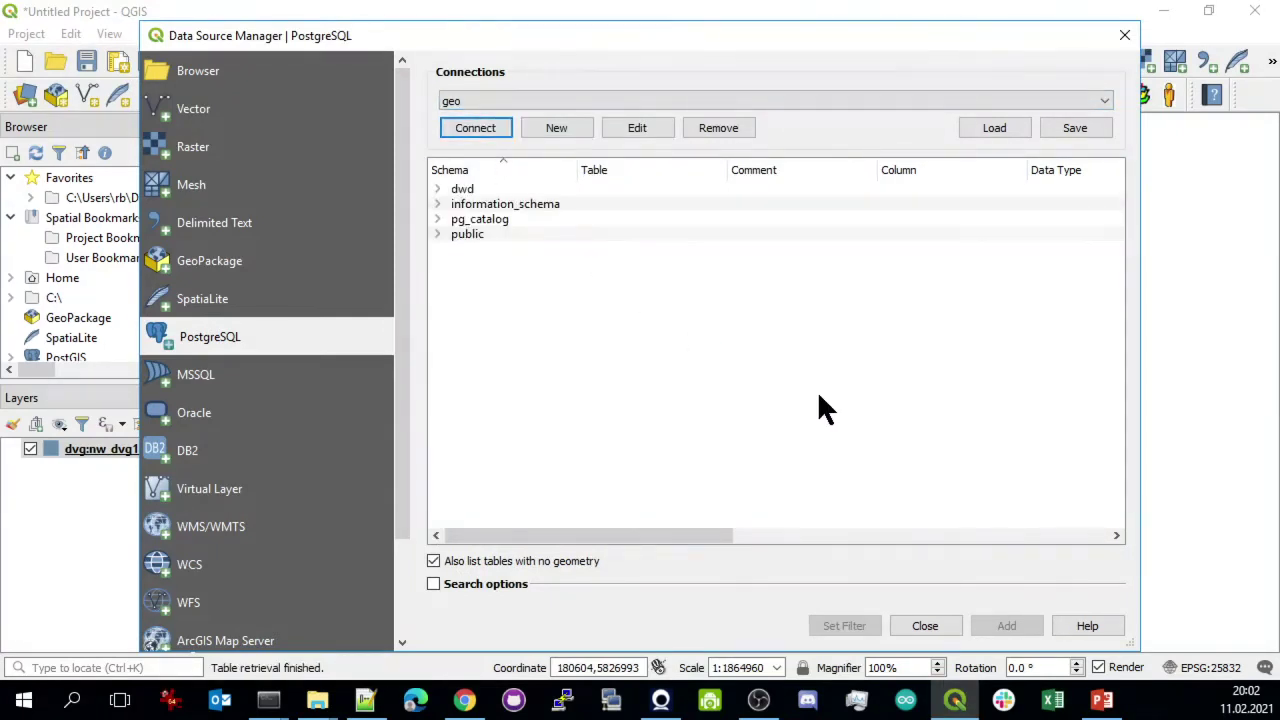
{"action": "left_click", "coordinate": [437, 189]}
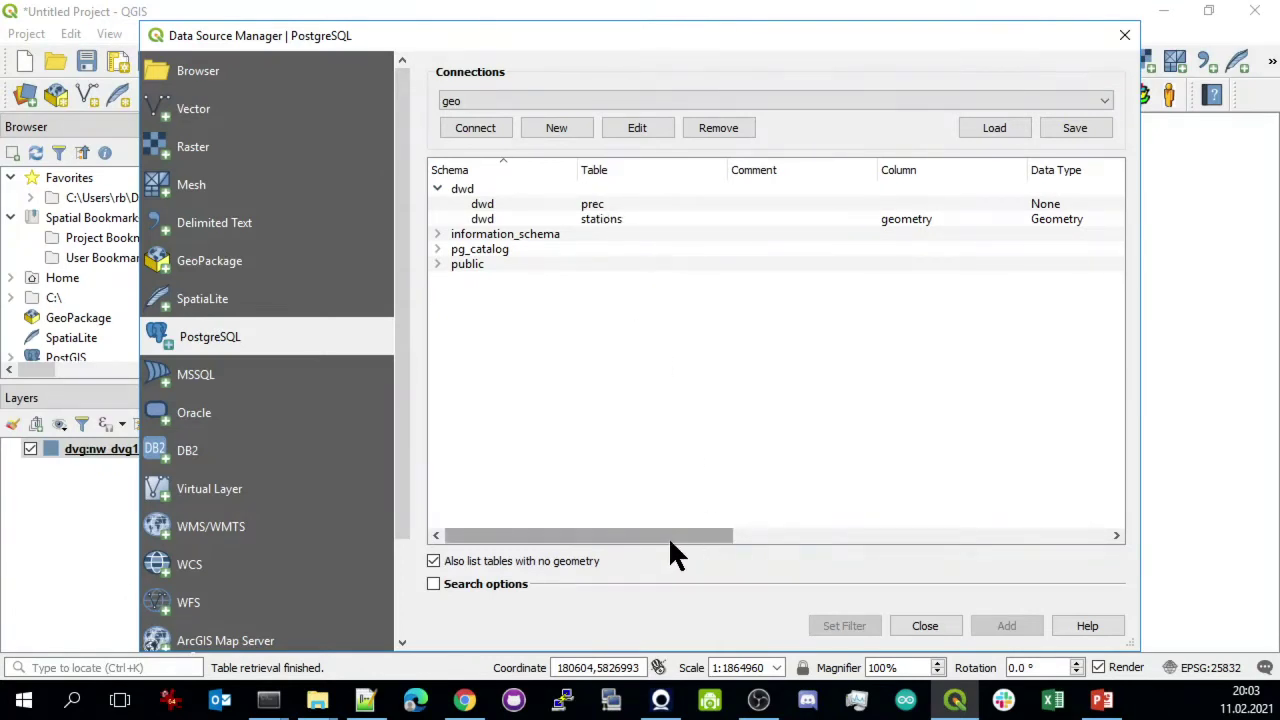
{"action": "left_click_drag", "start_coordinate": [662, 543], "coordinate": [626, 543]}
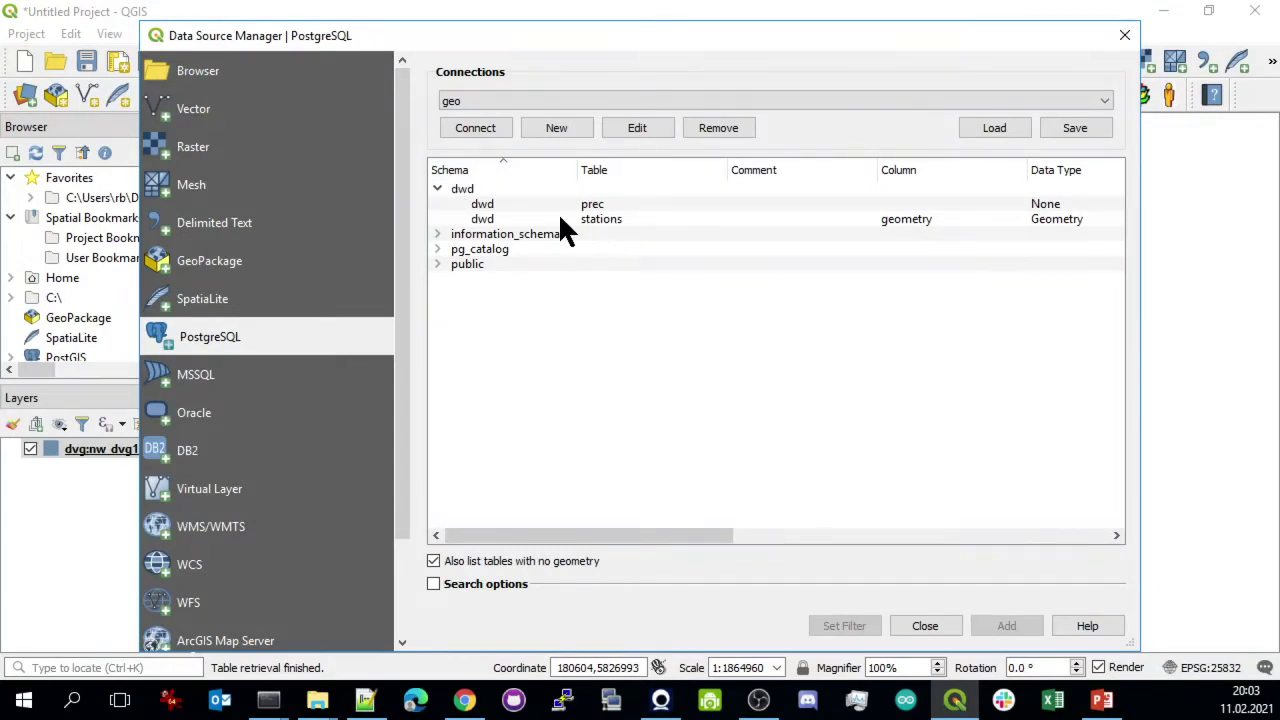
{"action": "left_click", "coordinate": [612, 232]}
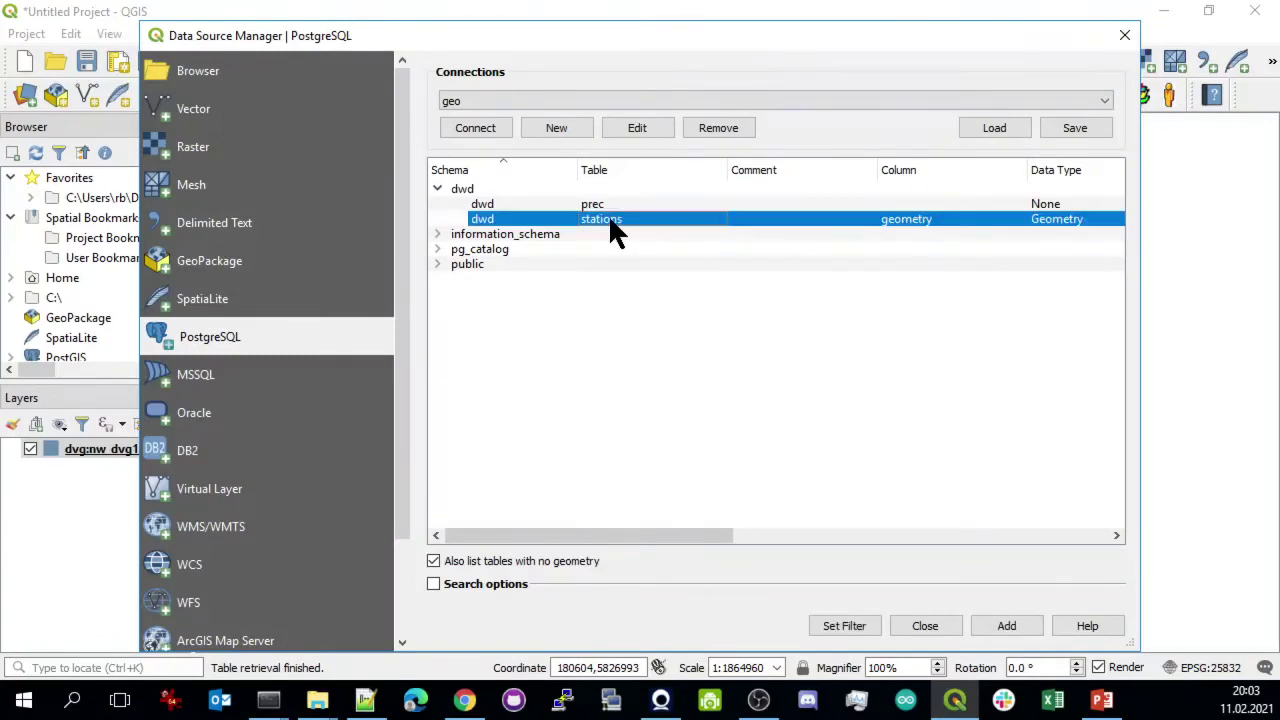
{"action": "left_click", "coordinate": [1010, 622]}
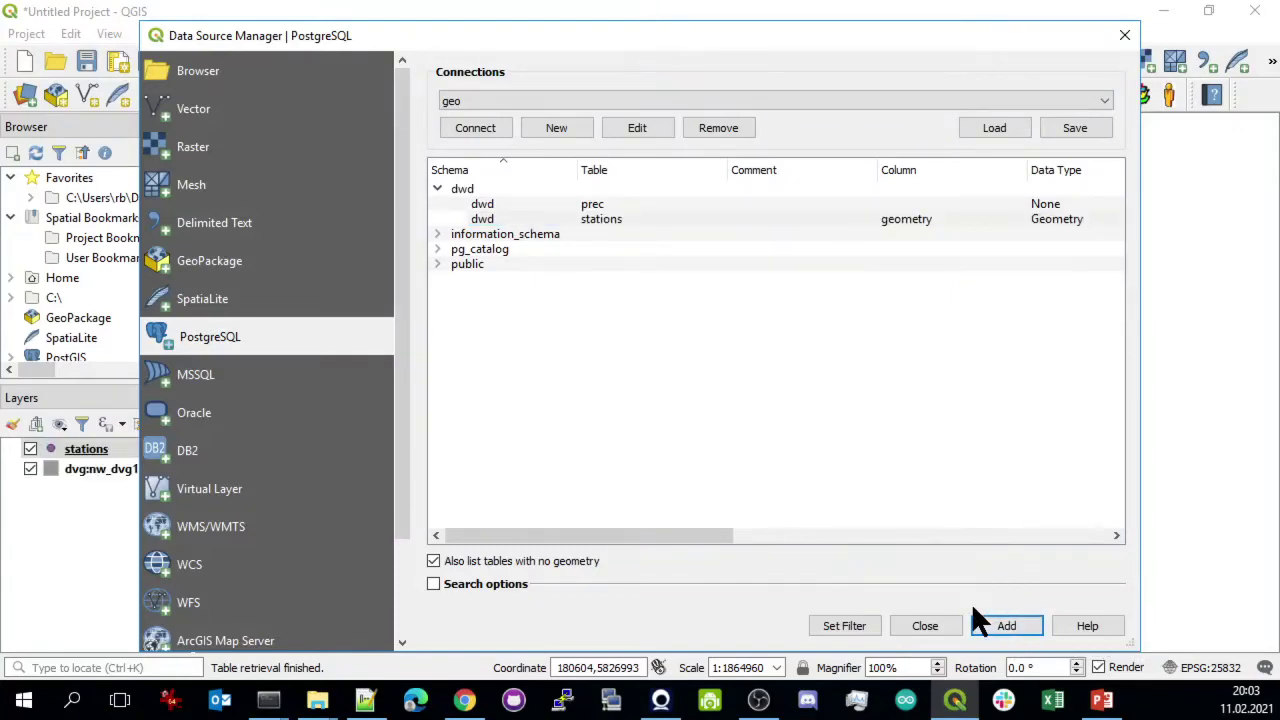
{"action": "left_click", "coordinate": [933, 624]}
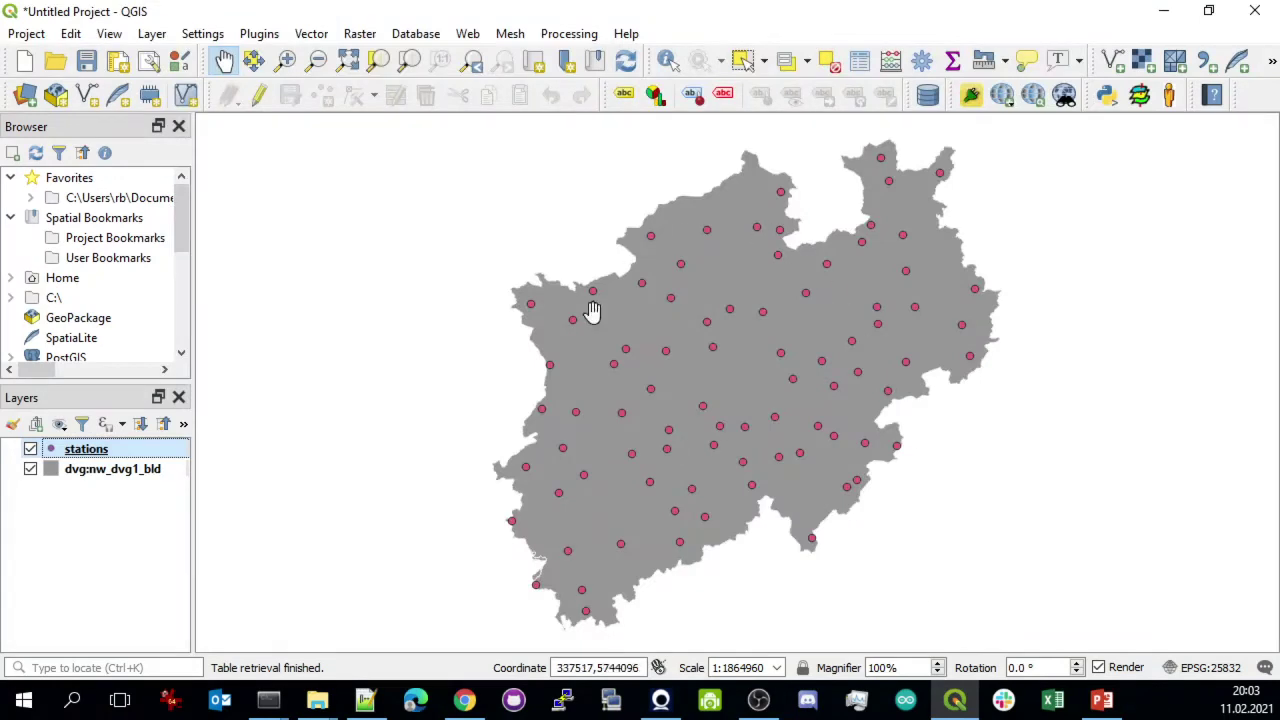
Review the stations layer's attribute table, widening the state column to read the full state names
{"action": "right_click", "coordinate": [106, 452]}
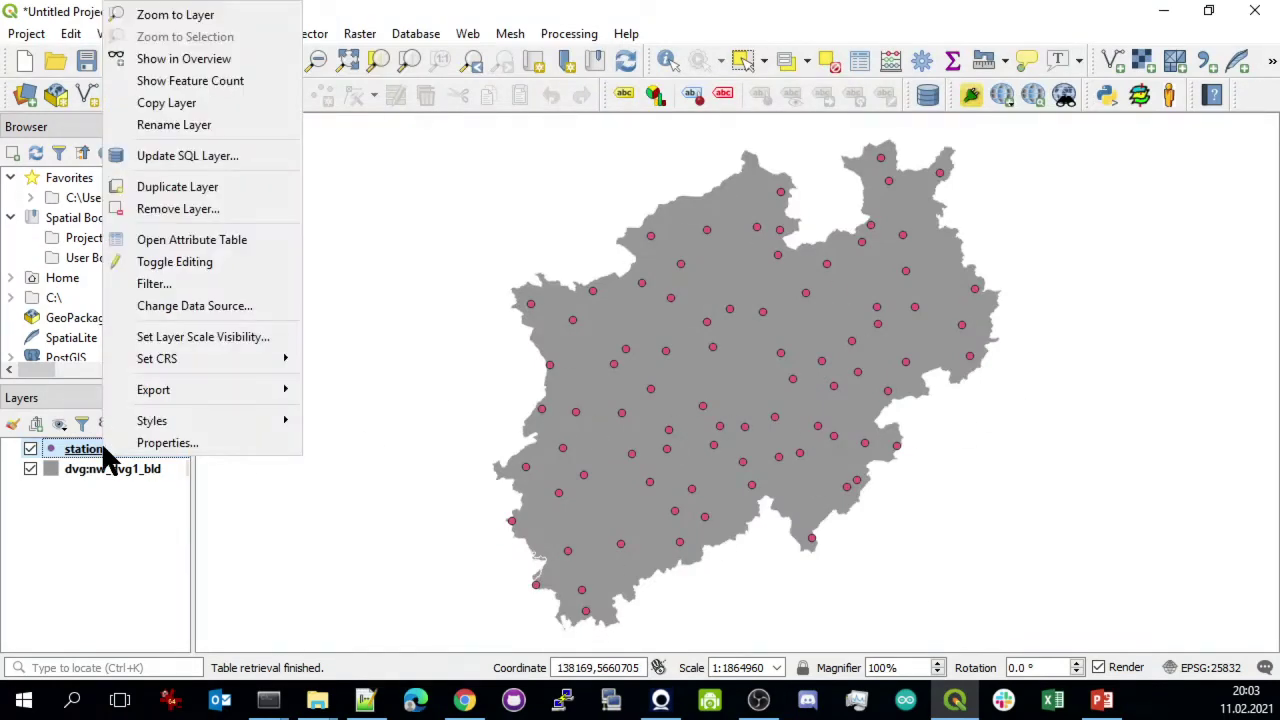
{"action": "left_click", "coordinate": [198, 246]}
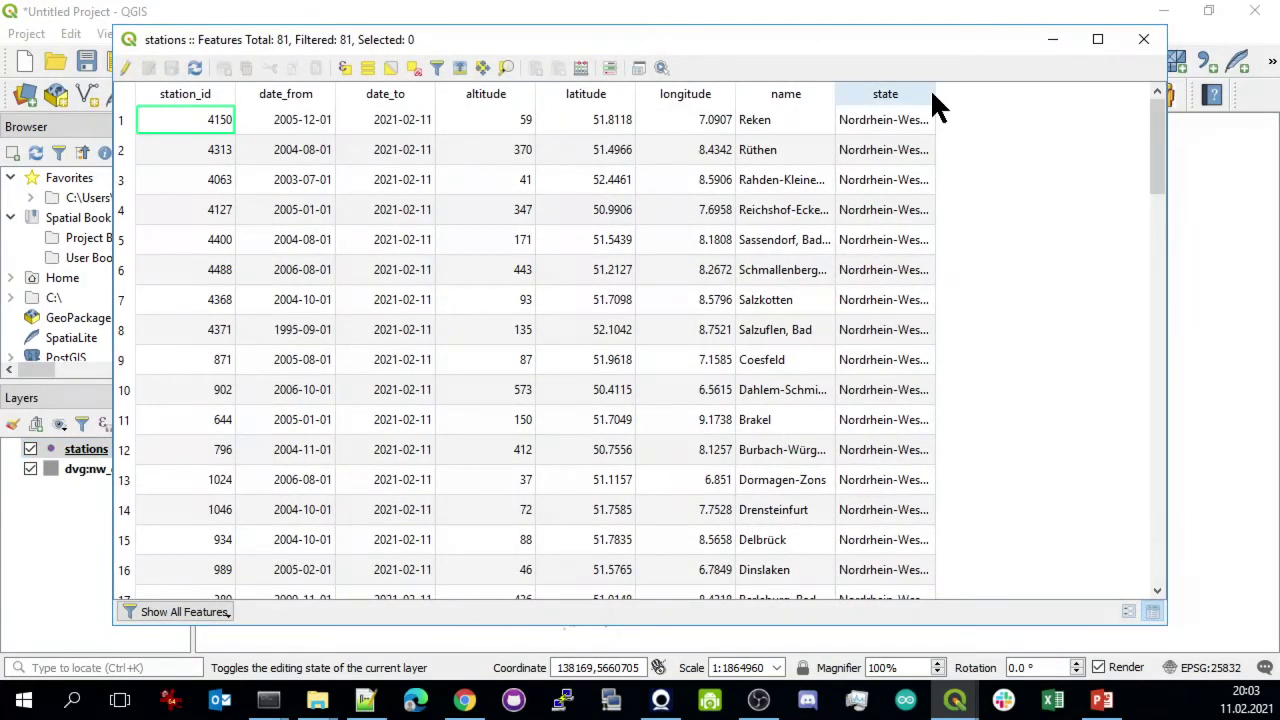
{"action": "left_click_drag", "start_coordinate": [930, 88], "coordinate": [1034, 108]}
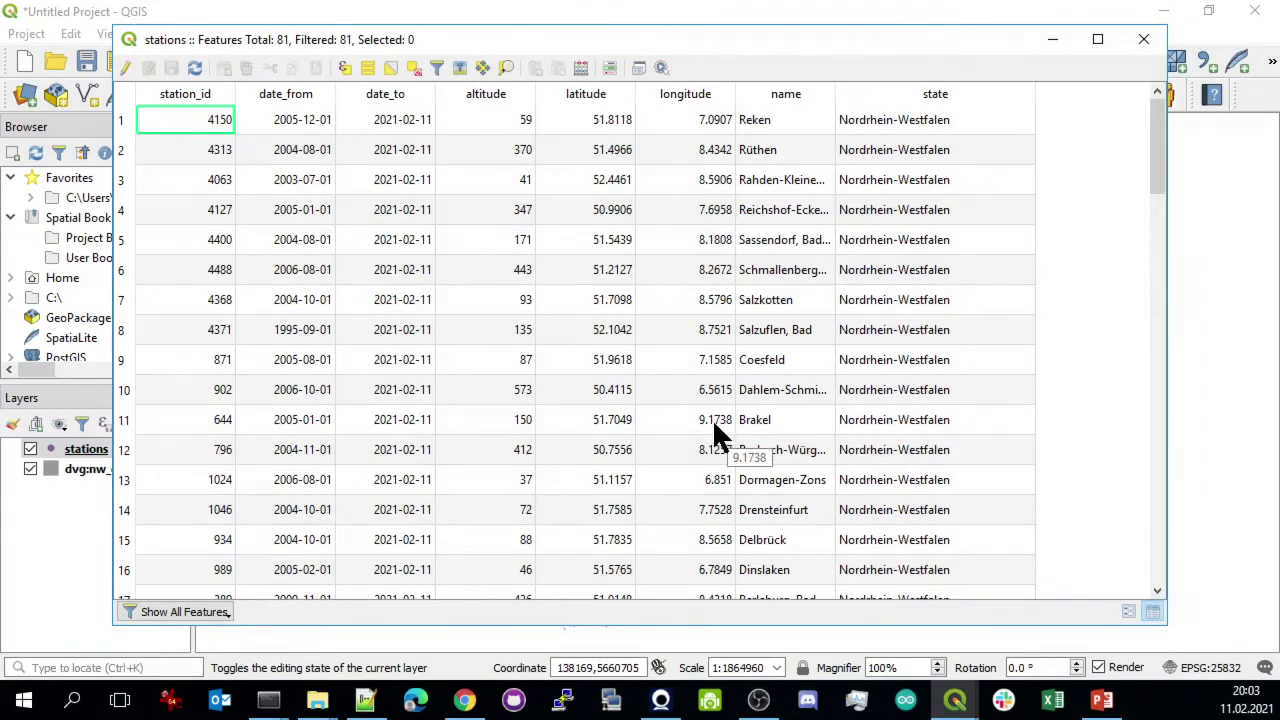
{"action": "scroll", "coordinate": [546, 329], "scroll_direction": "down", "scroll_amount": 4}
{"action": "scroll", "coordinate": [470, 270], "scroll_direction": "up", "scroll_amount": 4}
{"action": "left_click", "coordinate": [1146, 40]}
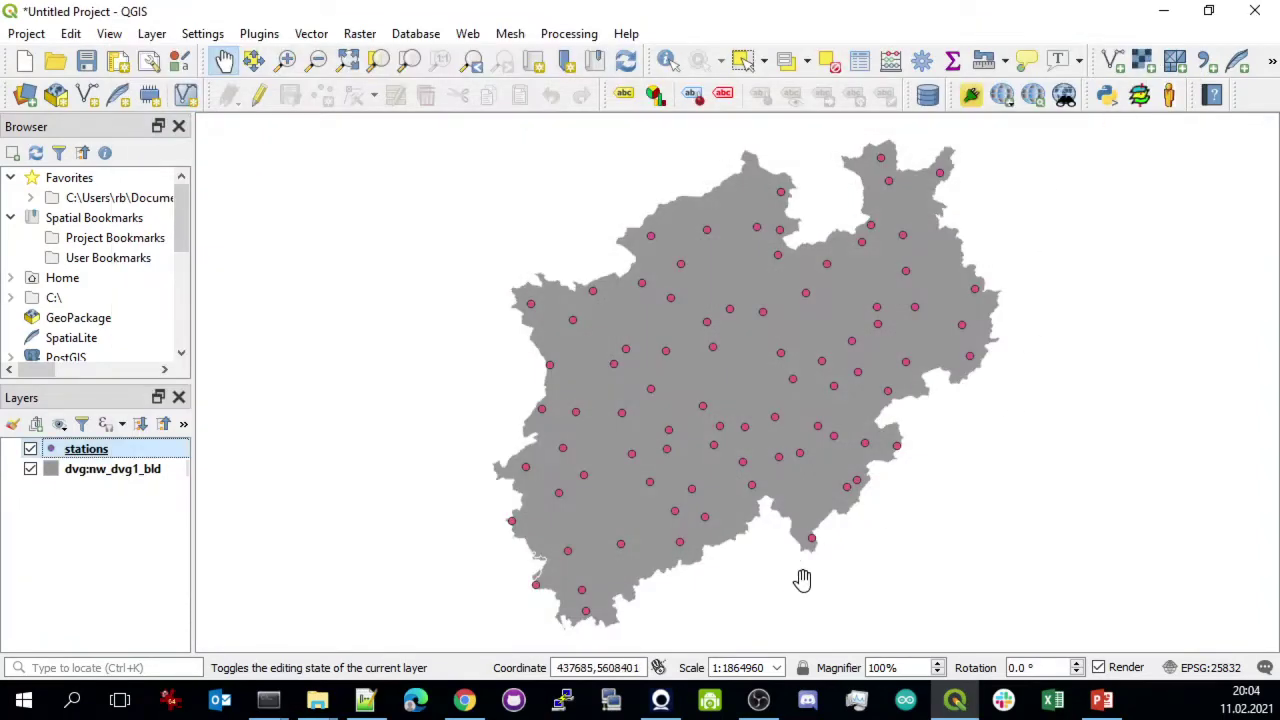
{"action": "scroll", "coordinate": [800, 574], "scroll_direction": "up", "scroll_amount": 1}
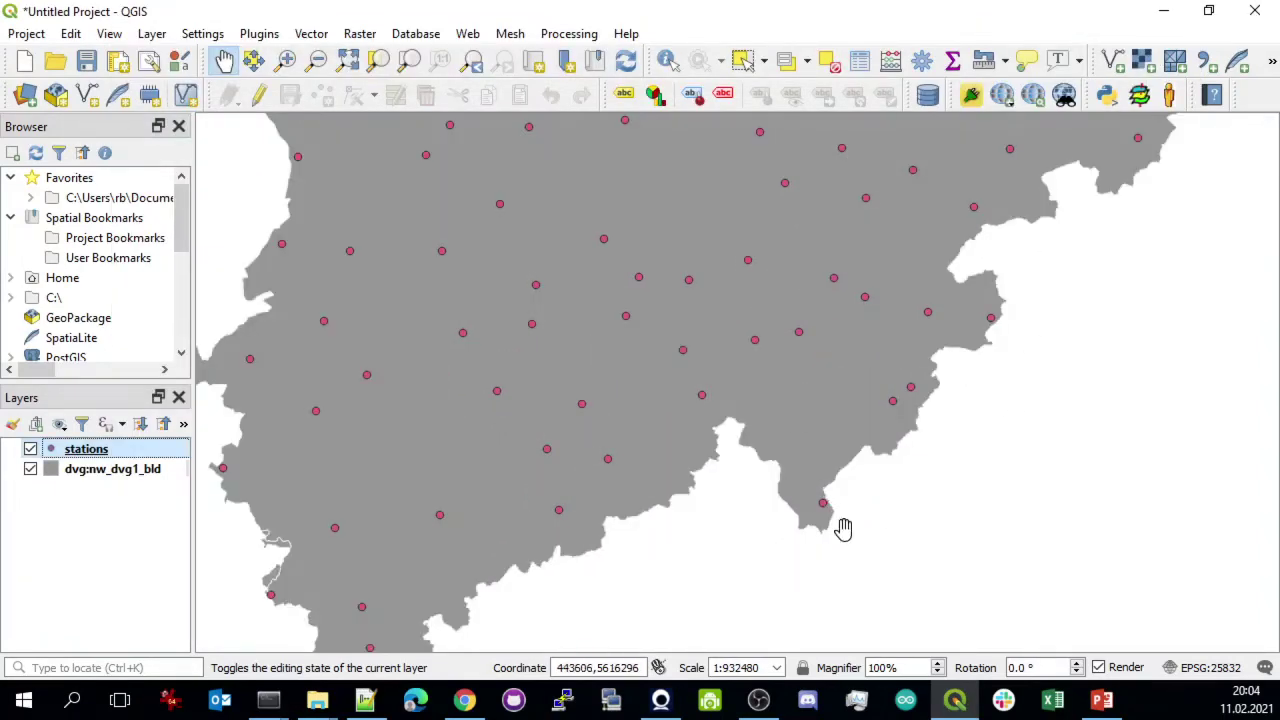
{"action": "scroll", "coordinate": [717, 475], "scroll_direction": "down", "scroll_amount": 1}
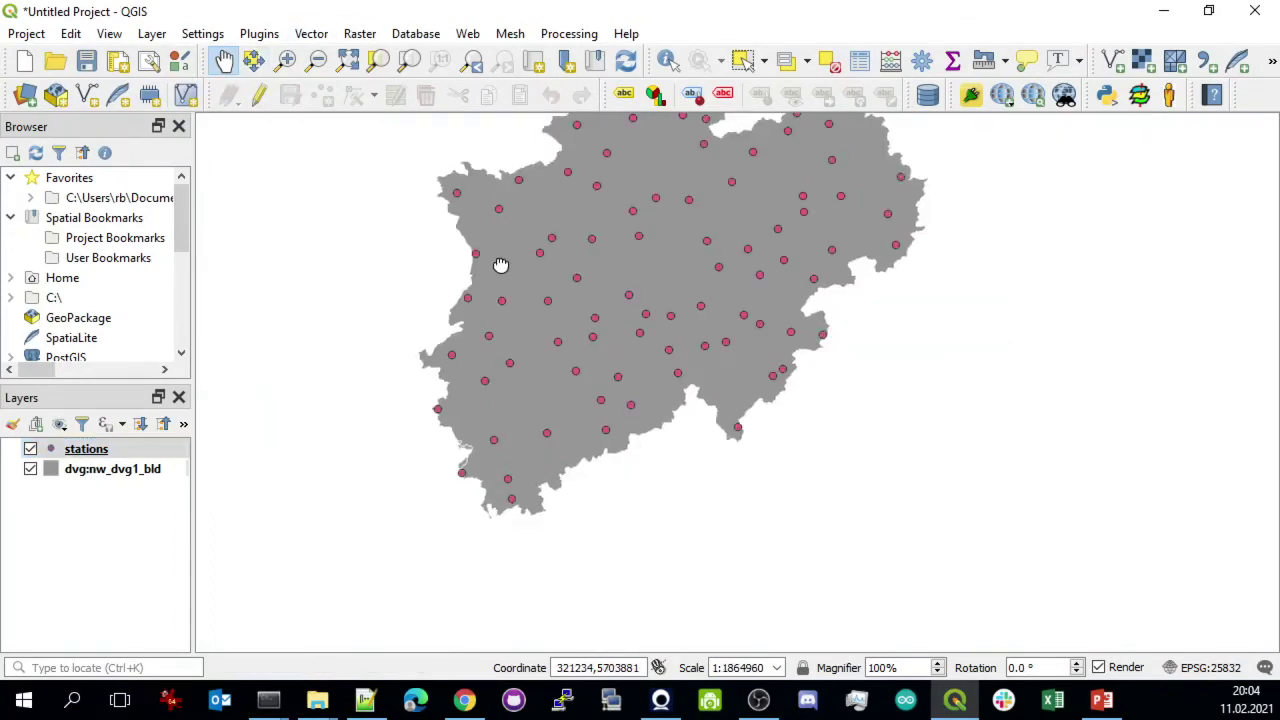
Identify the Xanten station in the map's northwest and widen the results panel to show its full attribute values
{"action": "left_click_drag", "start_coordinate": [500, 266], "coordinate": [614, 373]}
{"action": "scroll", "coordinate": [614, 373], "scroll_direction": "up", "scroll_amount": 1}
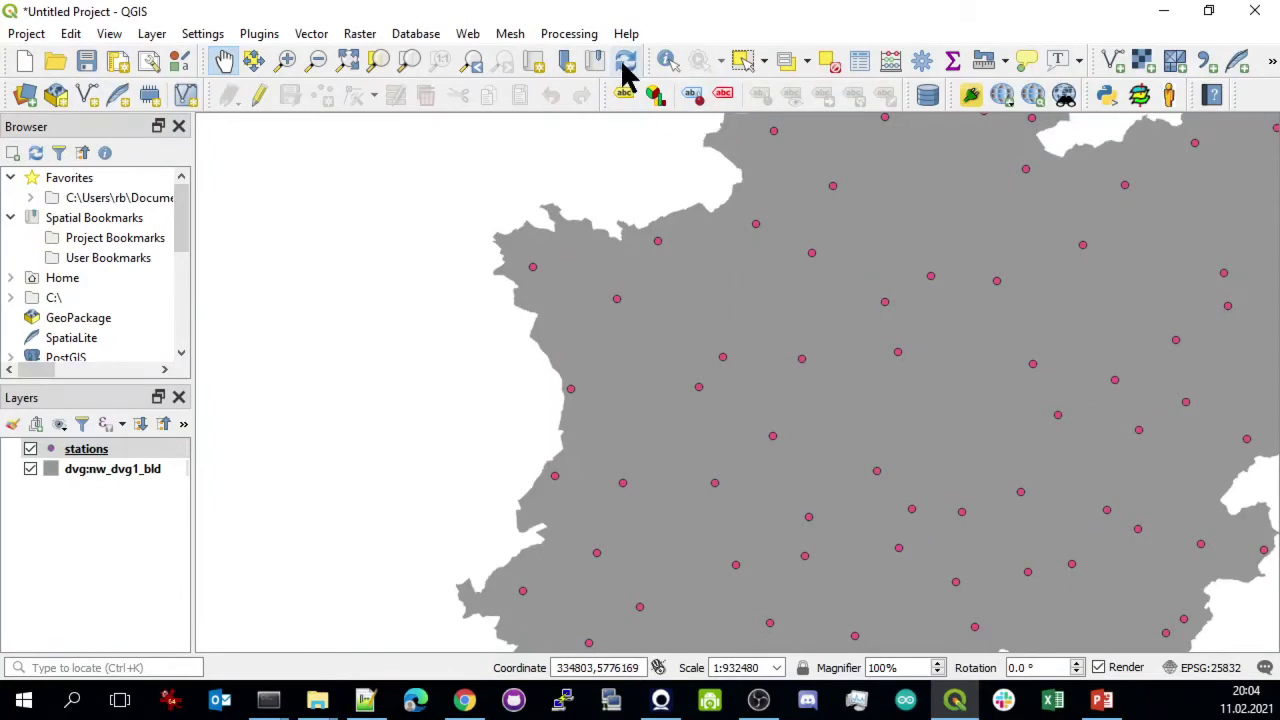
{"action": "left_click", "coordinate": [667, 60]}
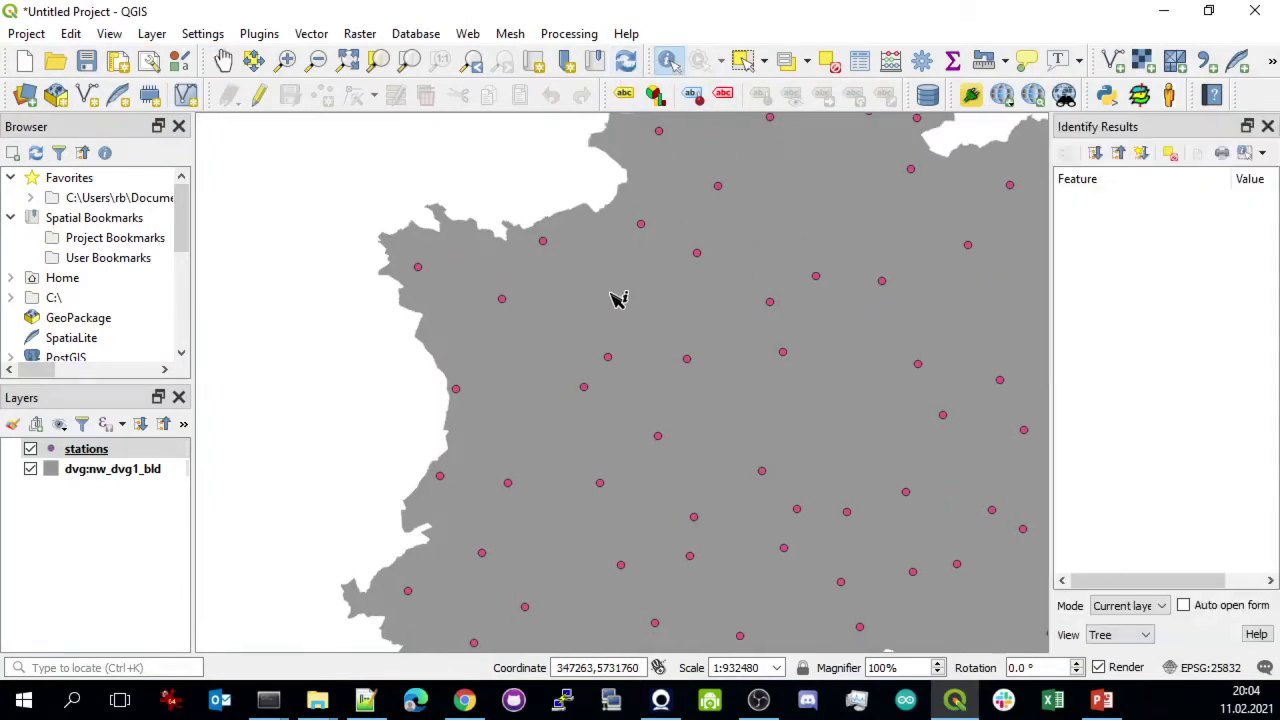
{"action": "left_click", "coordinate": [503, 299]}
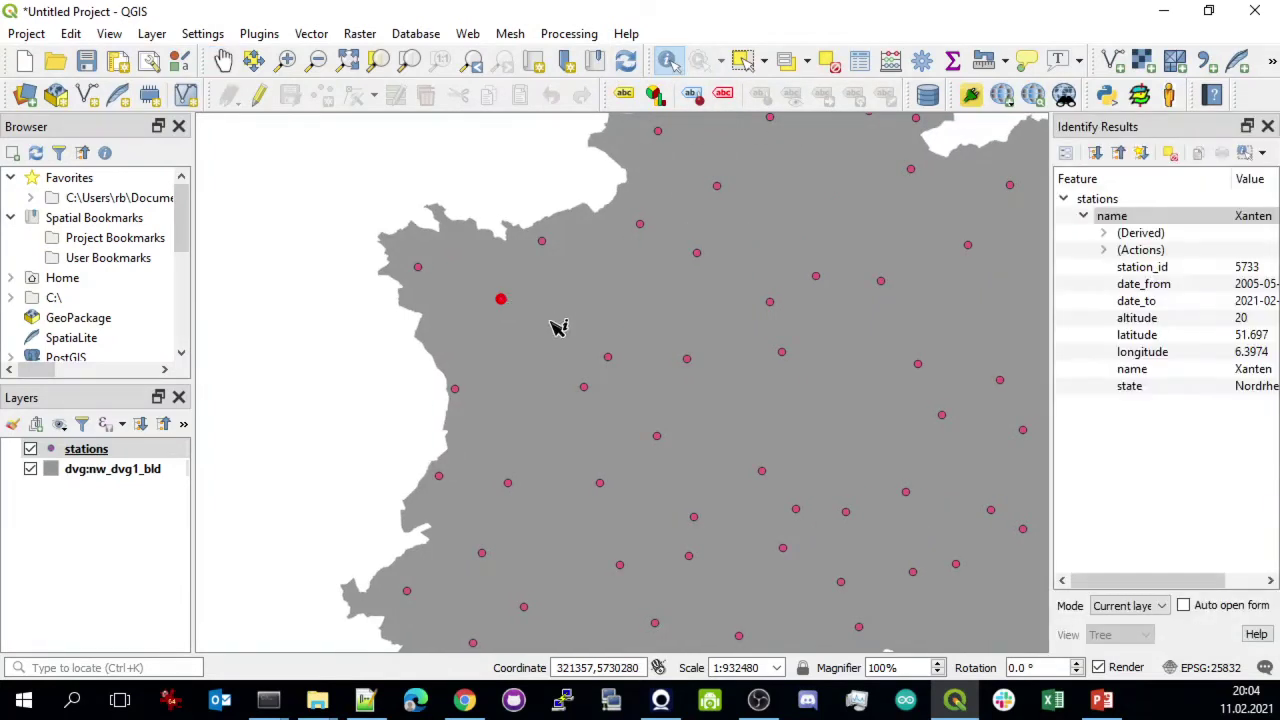
{"action": "left_click_drag", "start_coordinate": [1050, 394], "coordinate": [898, 394]}
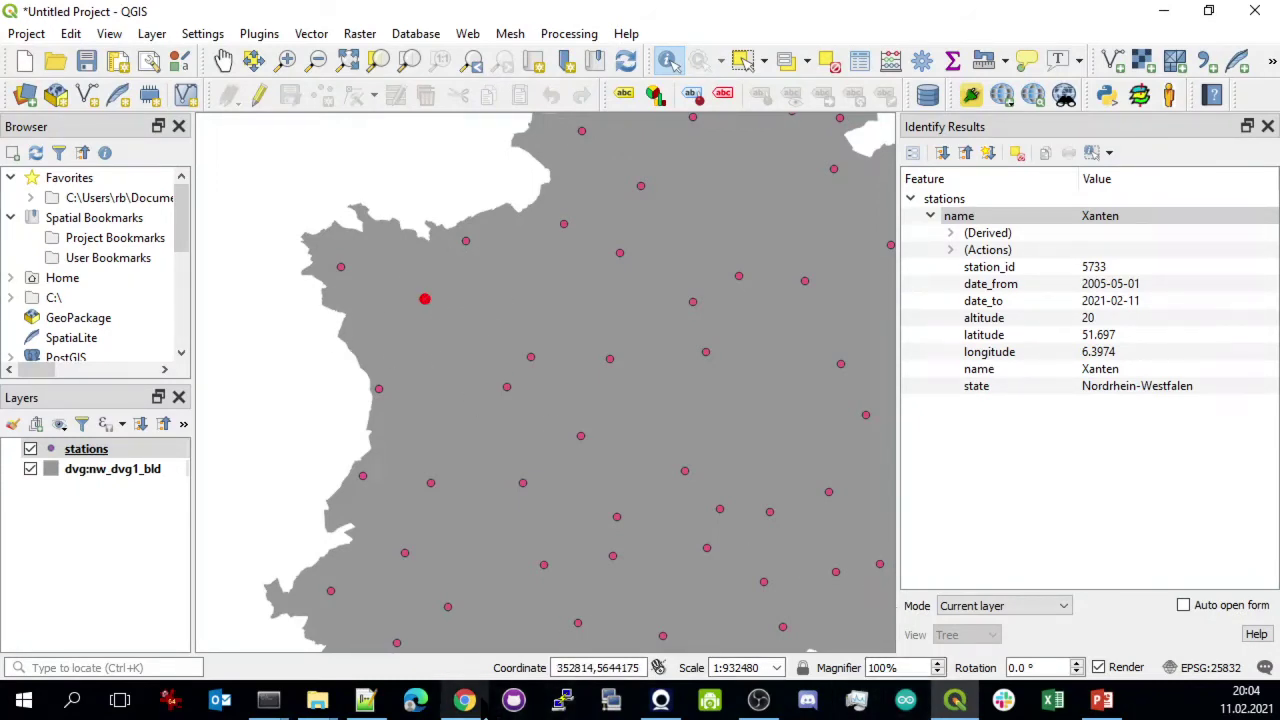
Switch to pgAdmin and close the open data views of dwd.prec, dwd.stations and dwd.v_stations_prec
{"action": "mouse_move", "coordinate": [960, 705]}
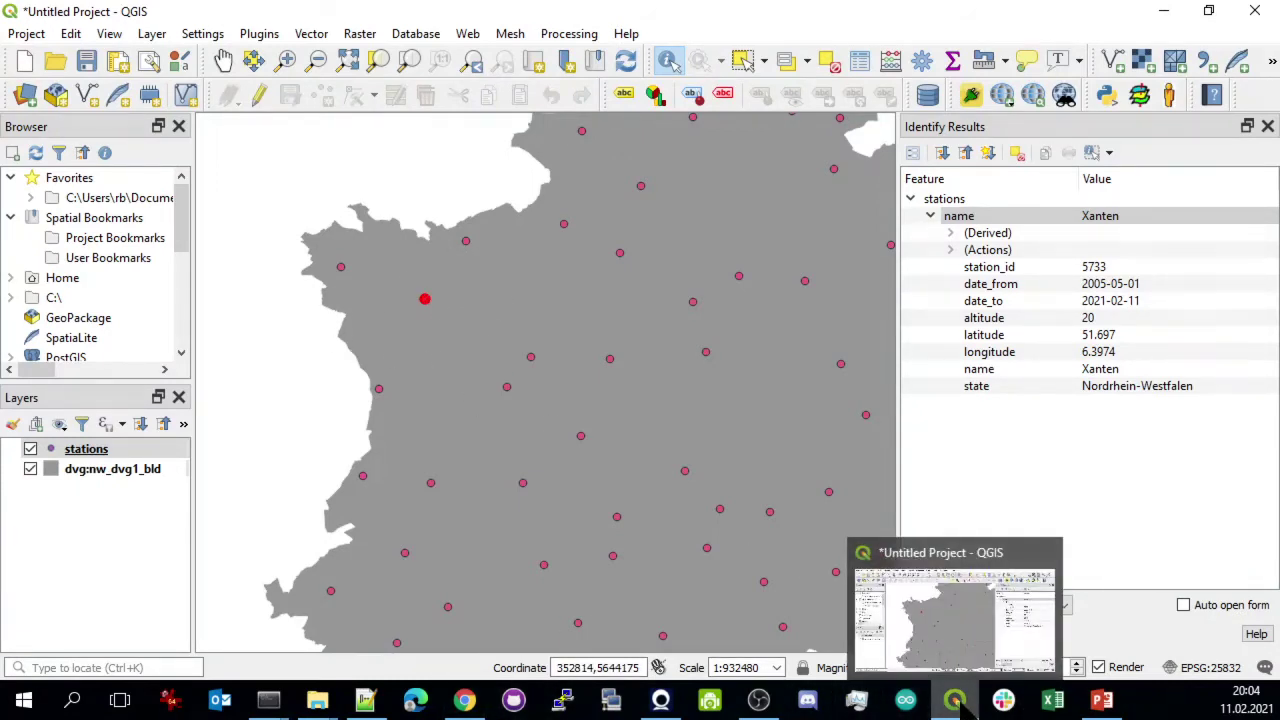
{"action": "left_click", "coordinate": [465, 700]}
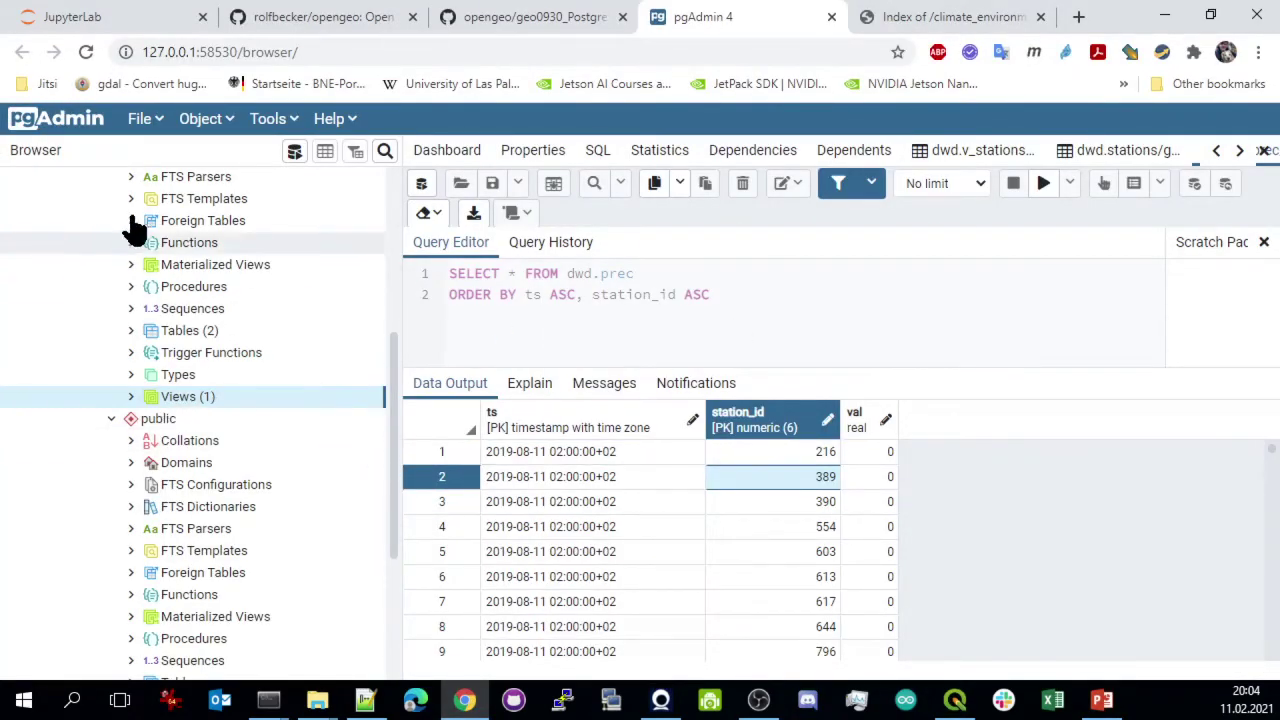
{"action": "scroll", "coordinate": [243, 380], "scroll_direction": "up", "scroll_amount": 1}
{"action": "left_click", "coordinate": [208, 443]}
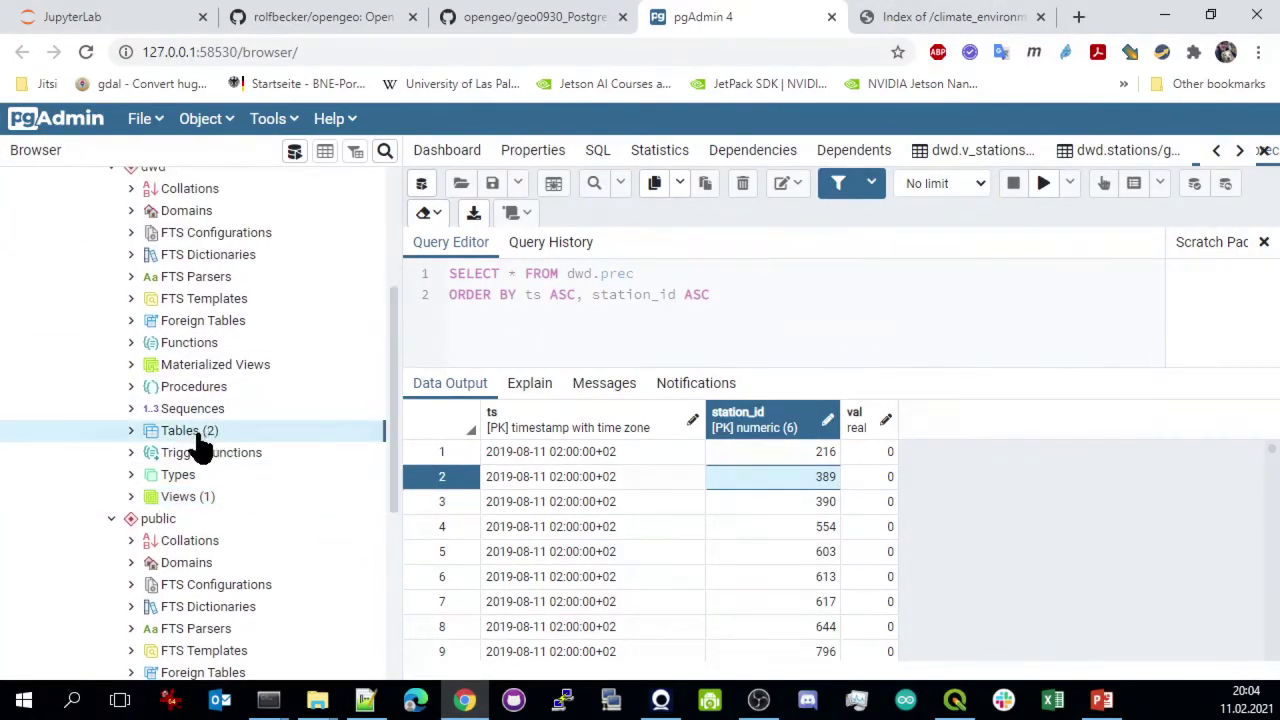
{"action": "right_click", "coordinate": [204, 437]}
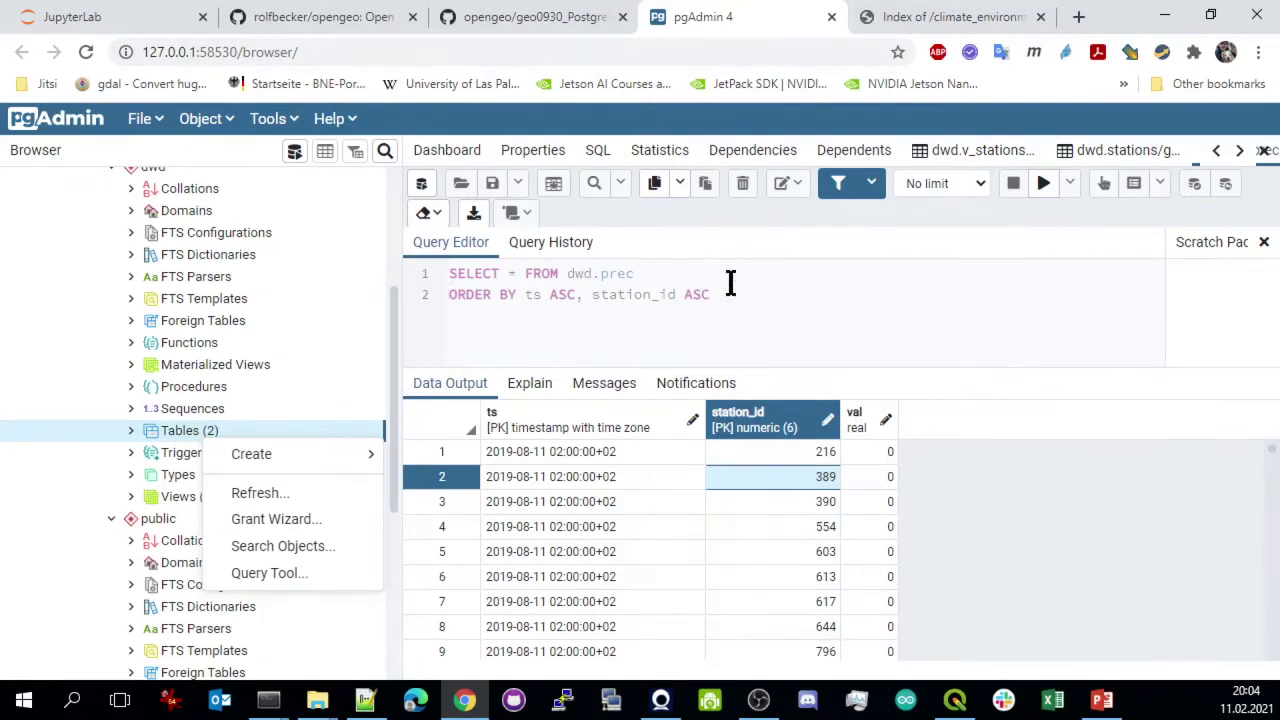
{"action": "left_click", "coordinate": [1263, 152]}
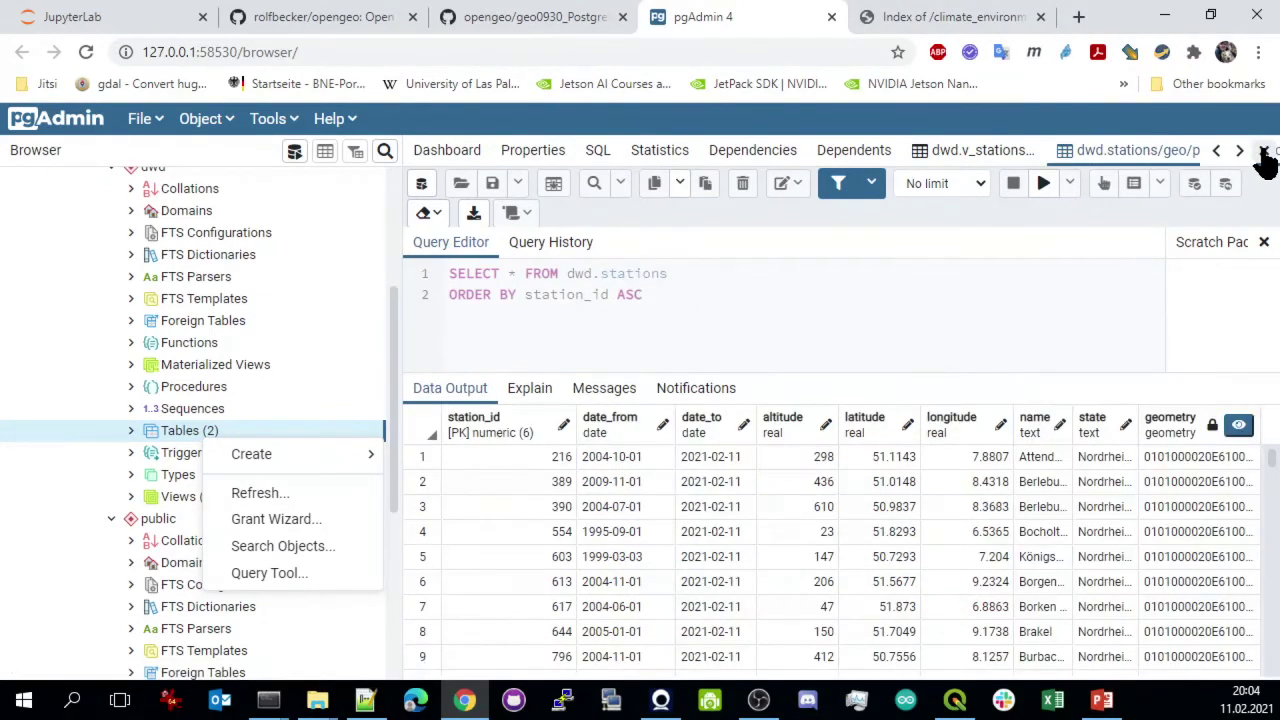
{"action": "left_click", "coordinate": [1263, 152]}
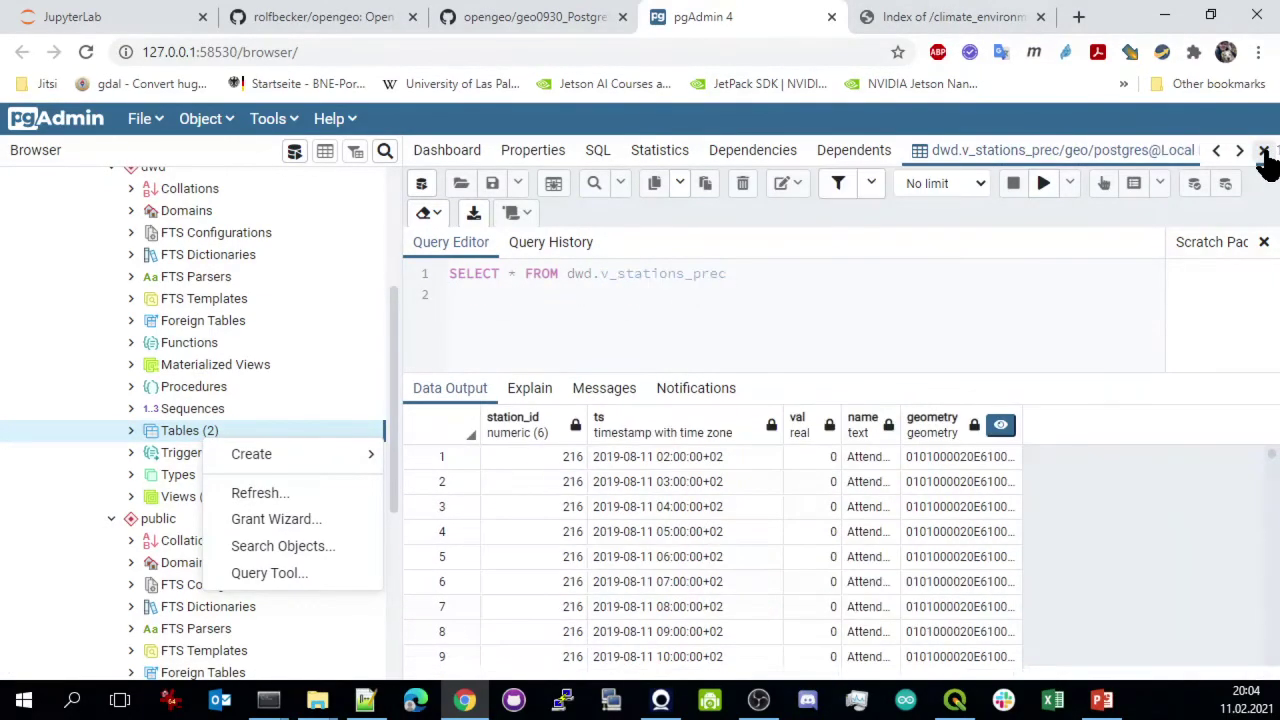
{"action": "left_click", "coordinate": [1263, 152]}
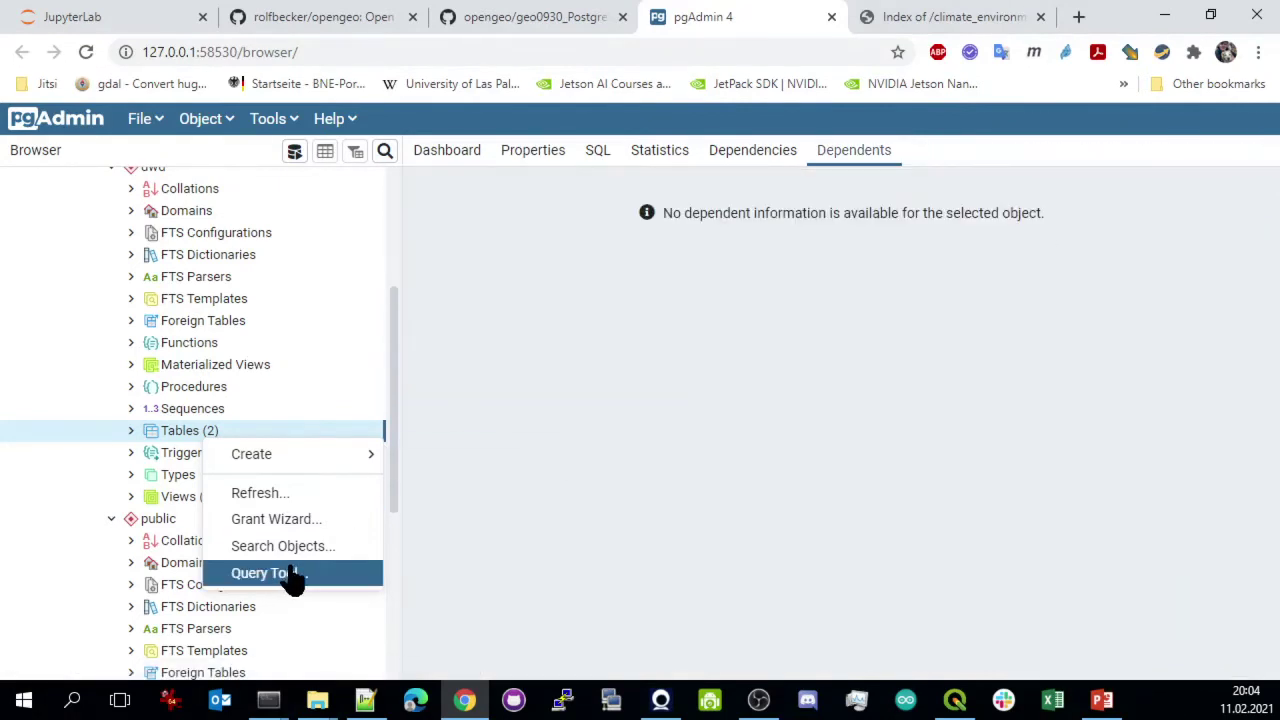
Open a Query Tool on the dwd schema's tables and try to run "select * from stations where name like 'X%'"
{"action": "right_click", "coordinate": [178, 438]}
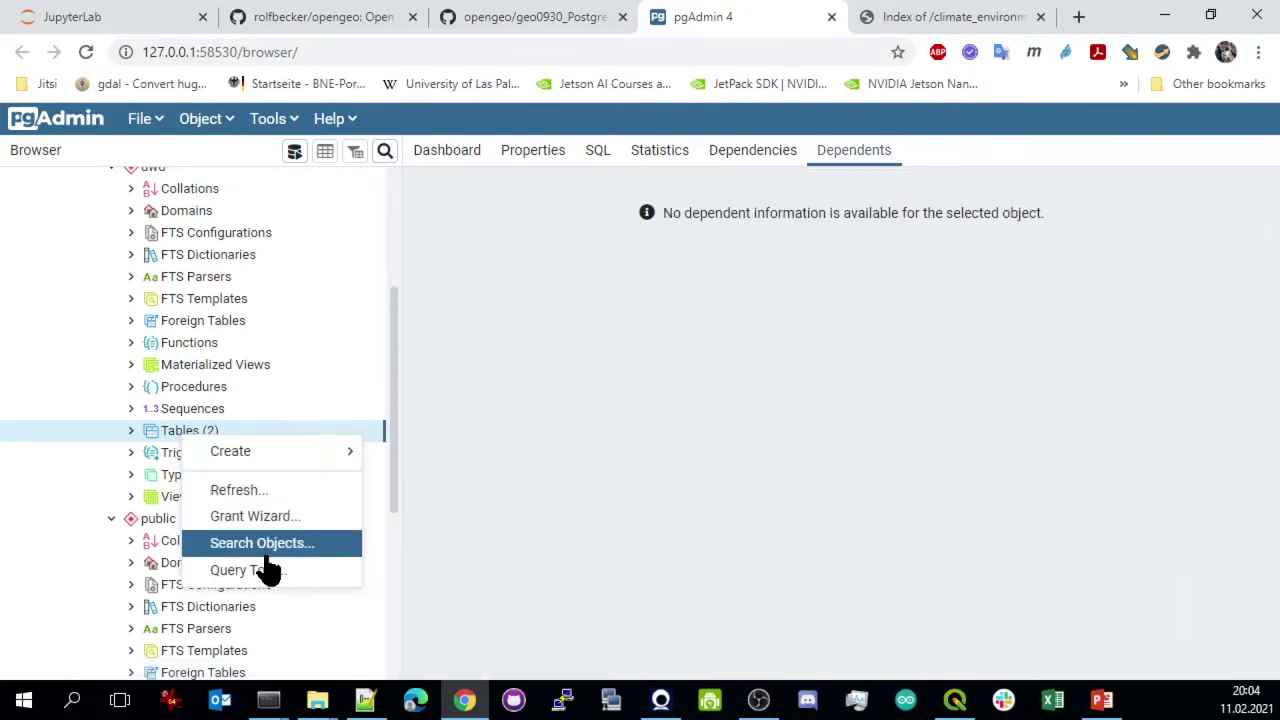
{"action": "left_click", "coordinate": [258, 569]}
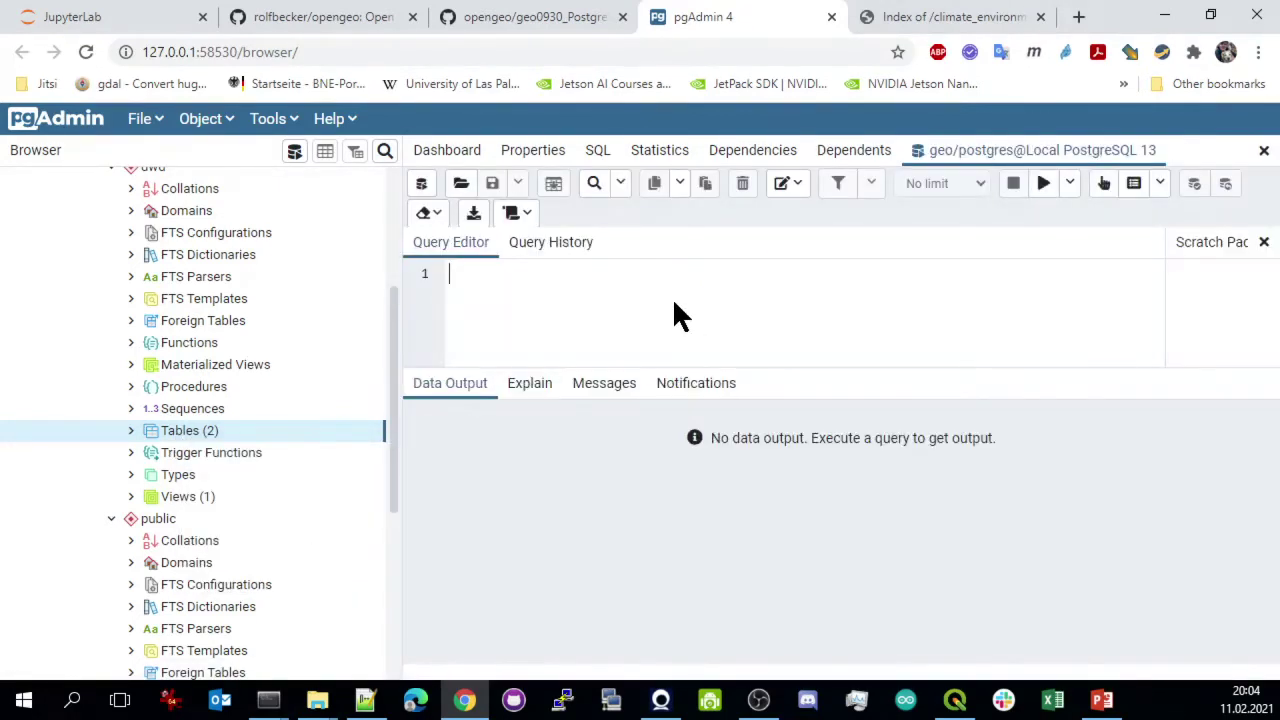
{"action": "type", "text": "select * from "}
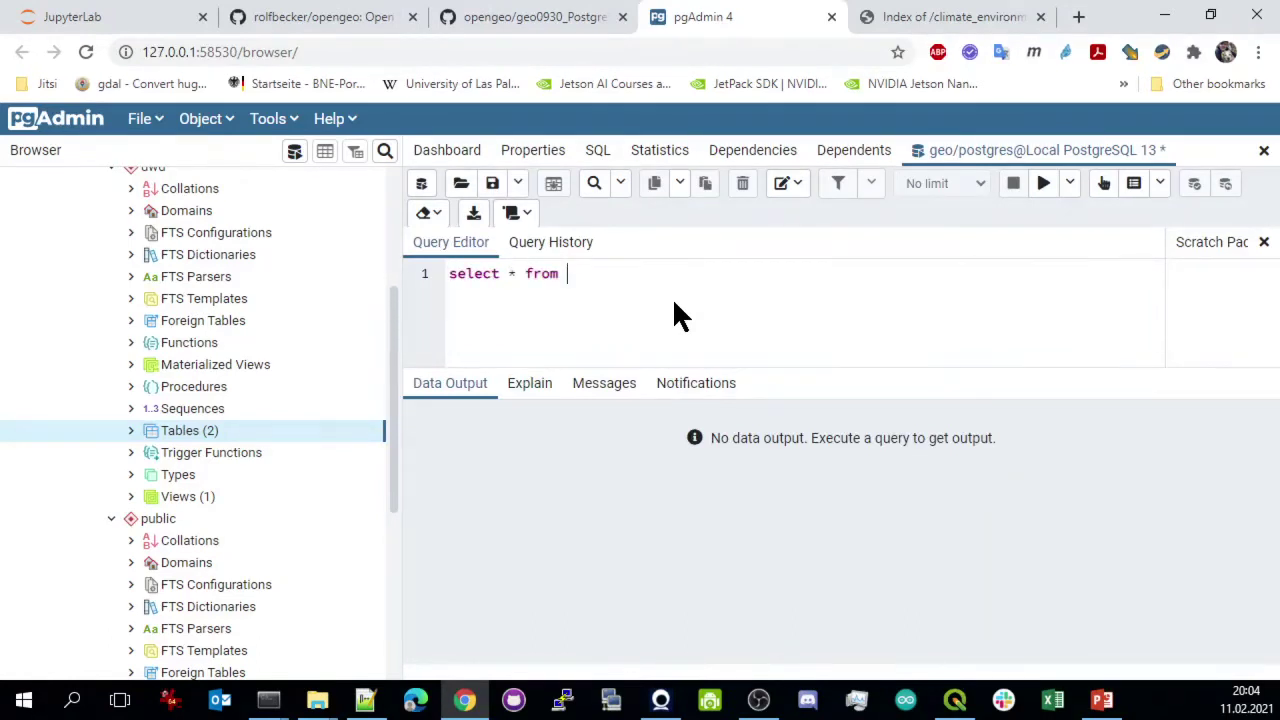
{"action": "type", "text": "stations where "}
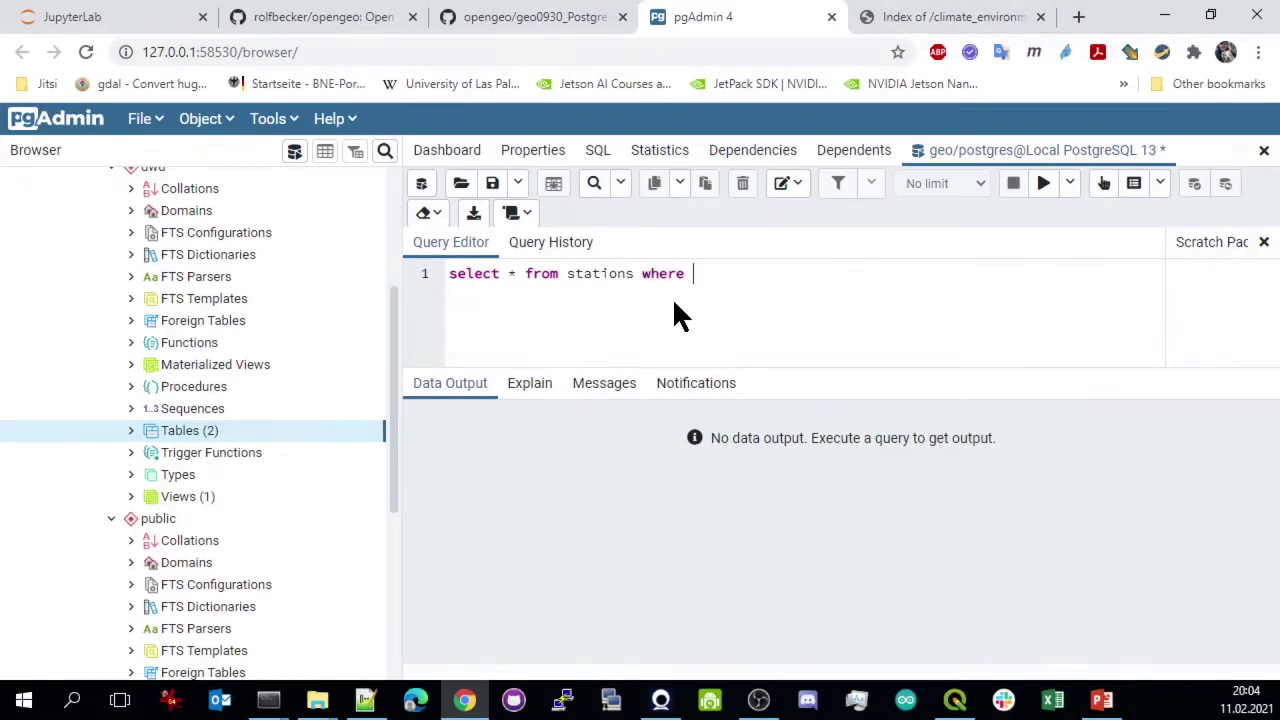
{"action": "type", "text": "name like 'X%"}
{"action": "key", "text": "F5"}
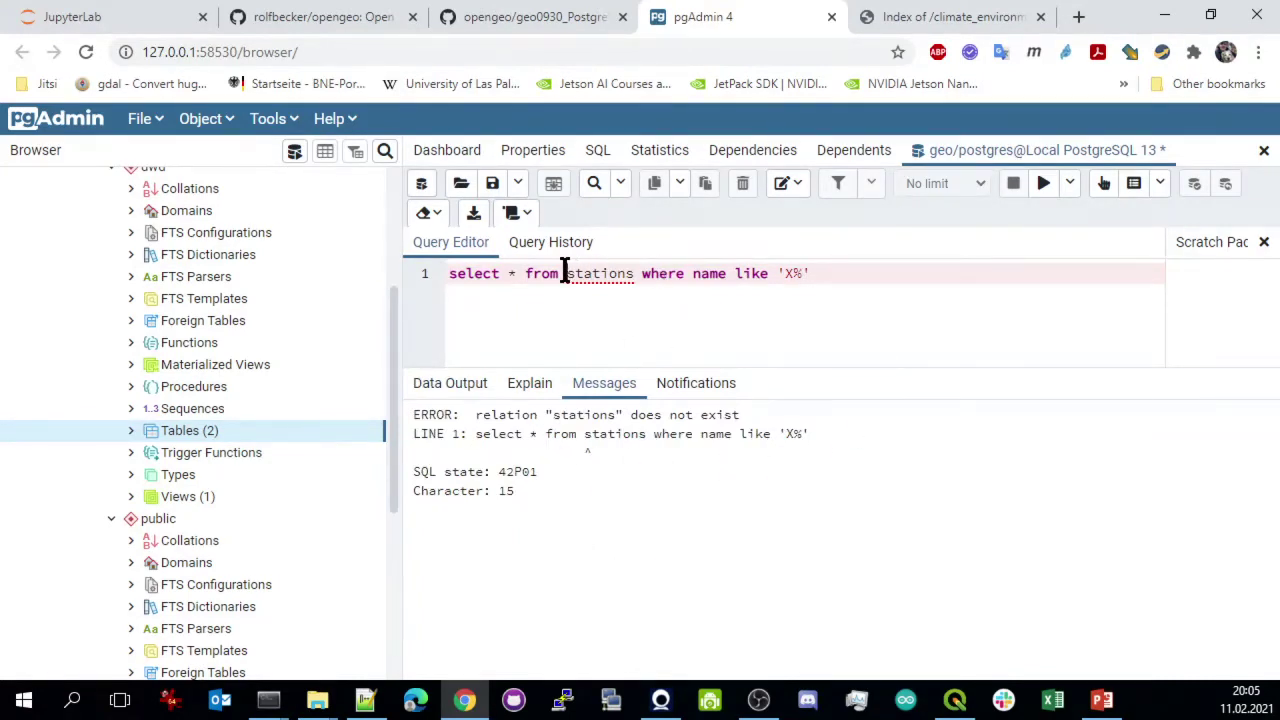
Qualify the table in the query as dwd.stations, rerun it and select the name value in the output
{"action": "left_click", "coordinate": [616, 276]}
{"action": "key", "text": "ctrl+Left"}
{"action": "type", "text": "dwd."}
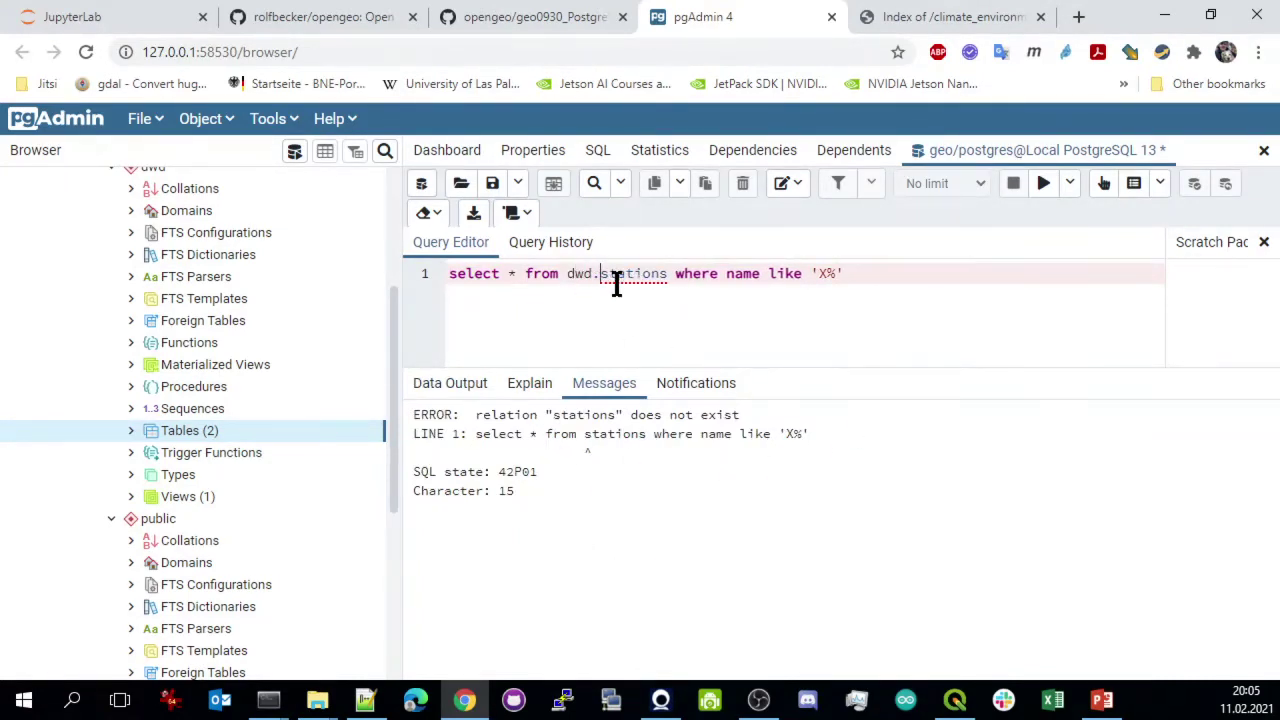
{"action": "key", "text": "F5"}
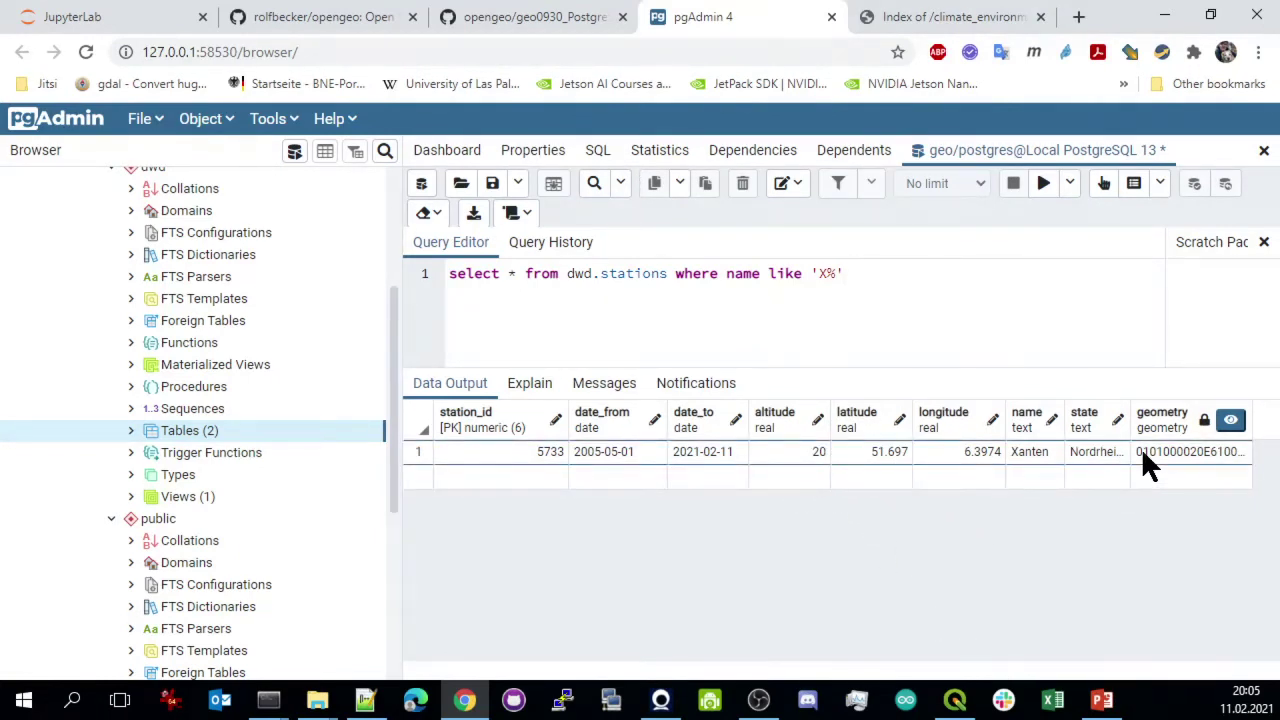
{"action": "left_click", "coordinate": [1049, 448]}
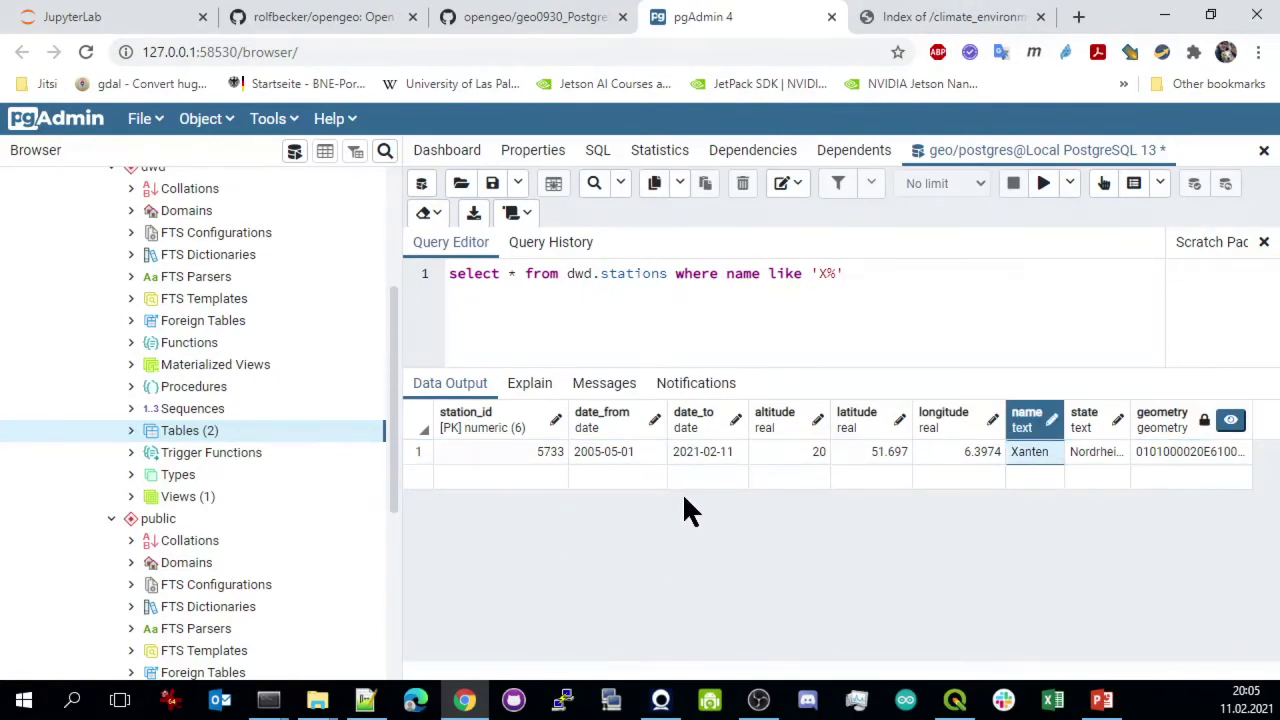
Switch back to QGIS and identify the Xanten station on the map again
{"action": "key", "text": "alt+Tab"}
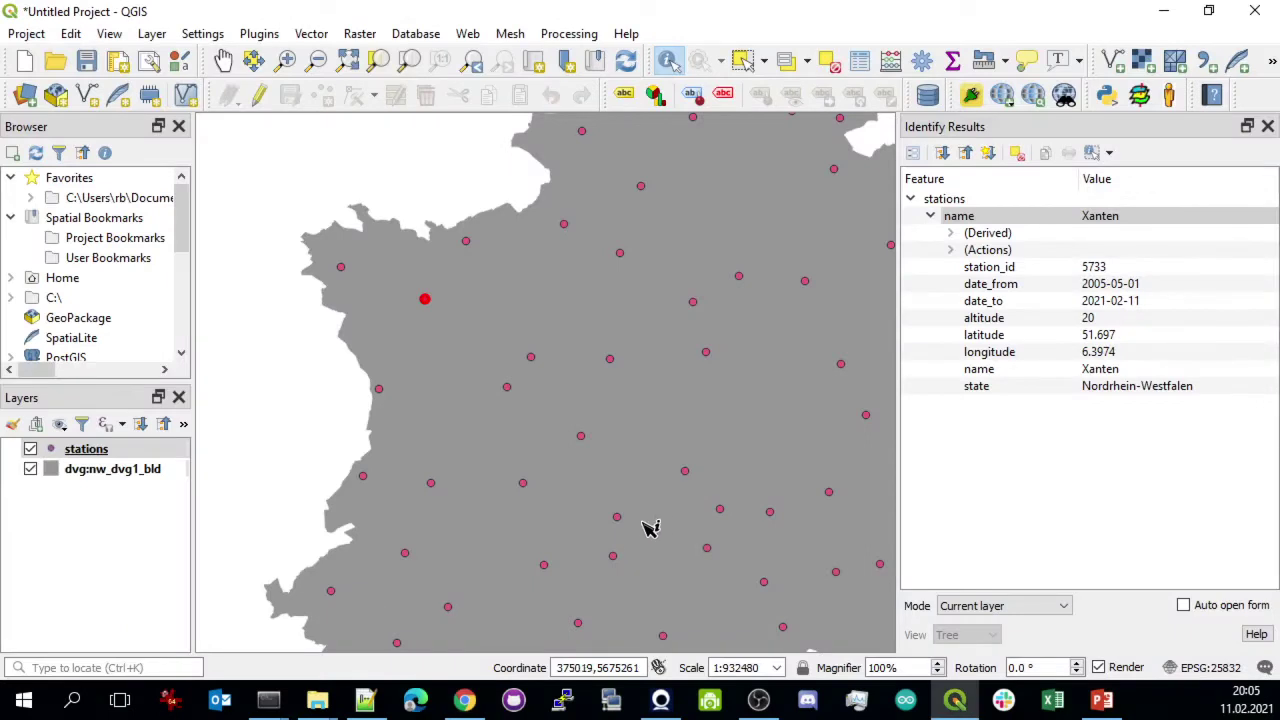
{"action": "left_click", "coordinate": [440, 300]}
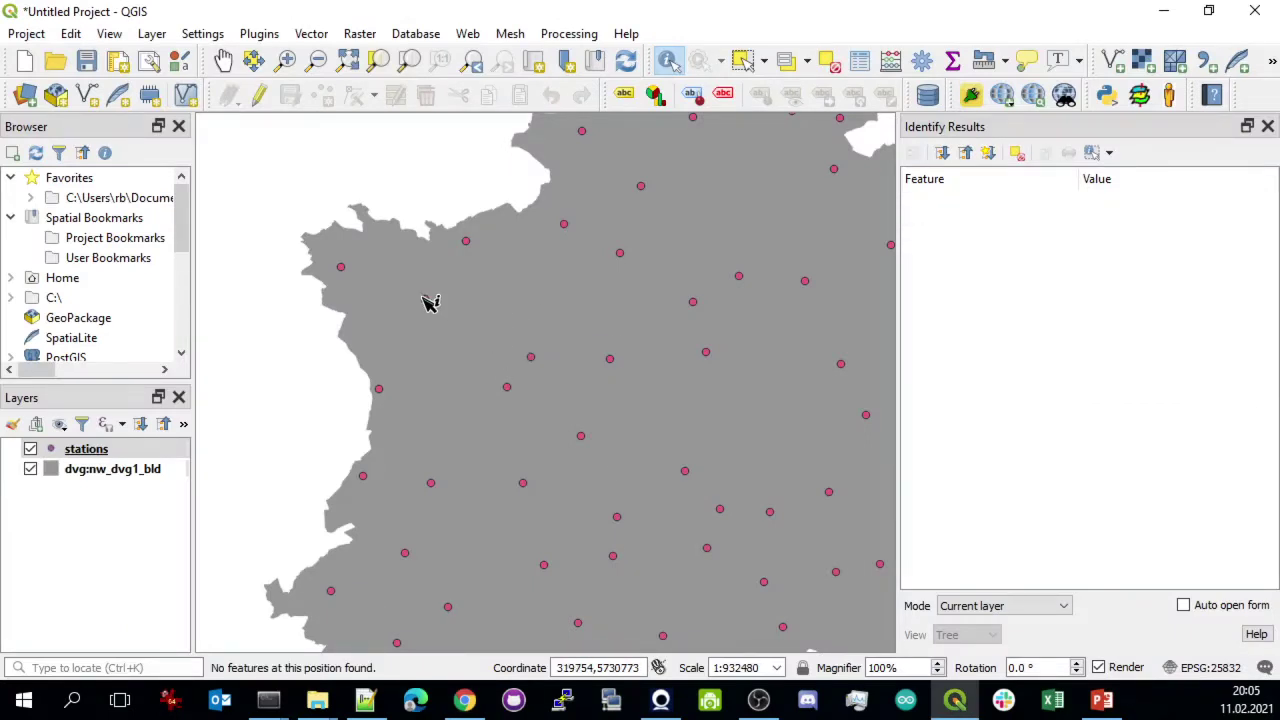
{"action": "left_click", "coordinate": [425, 300]}
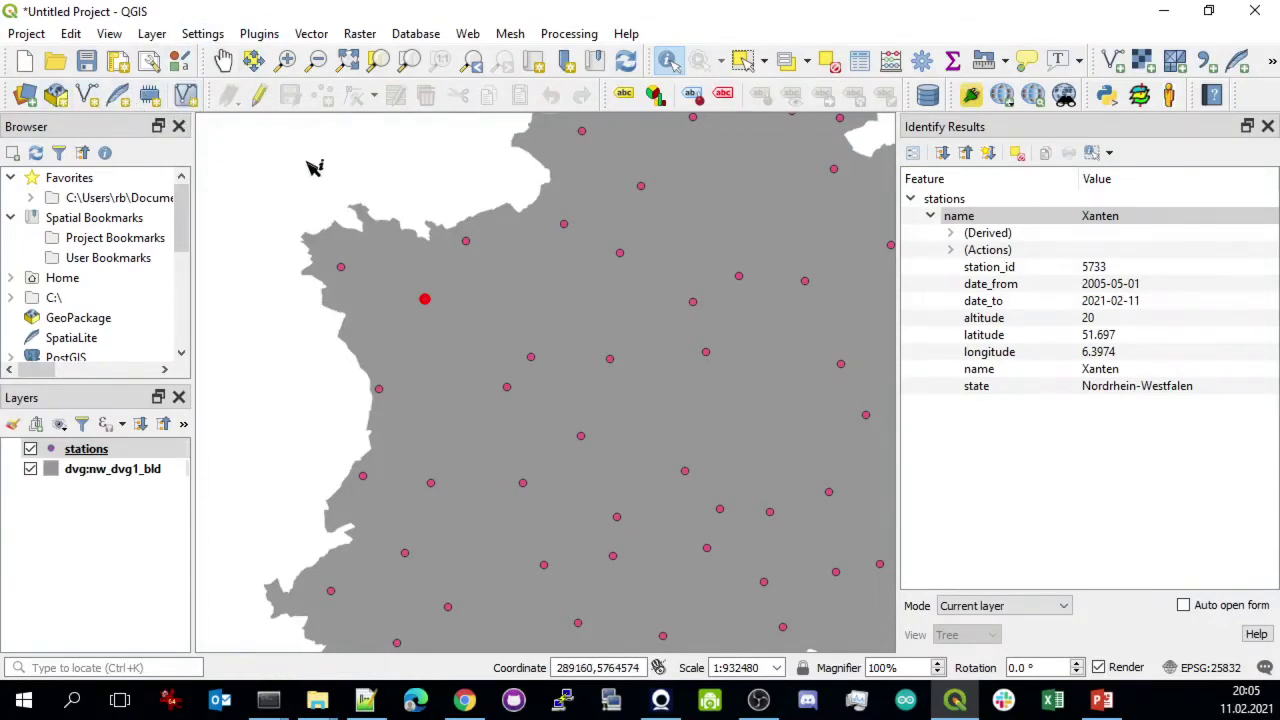
Start editing the stations layer and open the Xanten station's attribute form with Auto open form enabled
{"action": "left_click", "coordinate": [263, 102]}
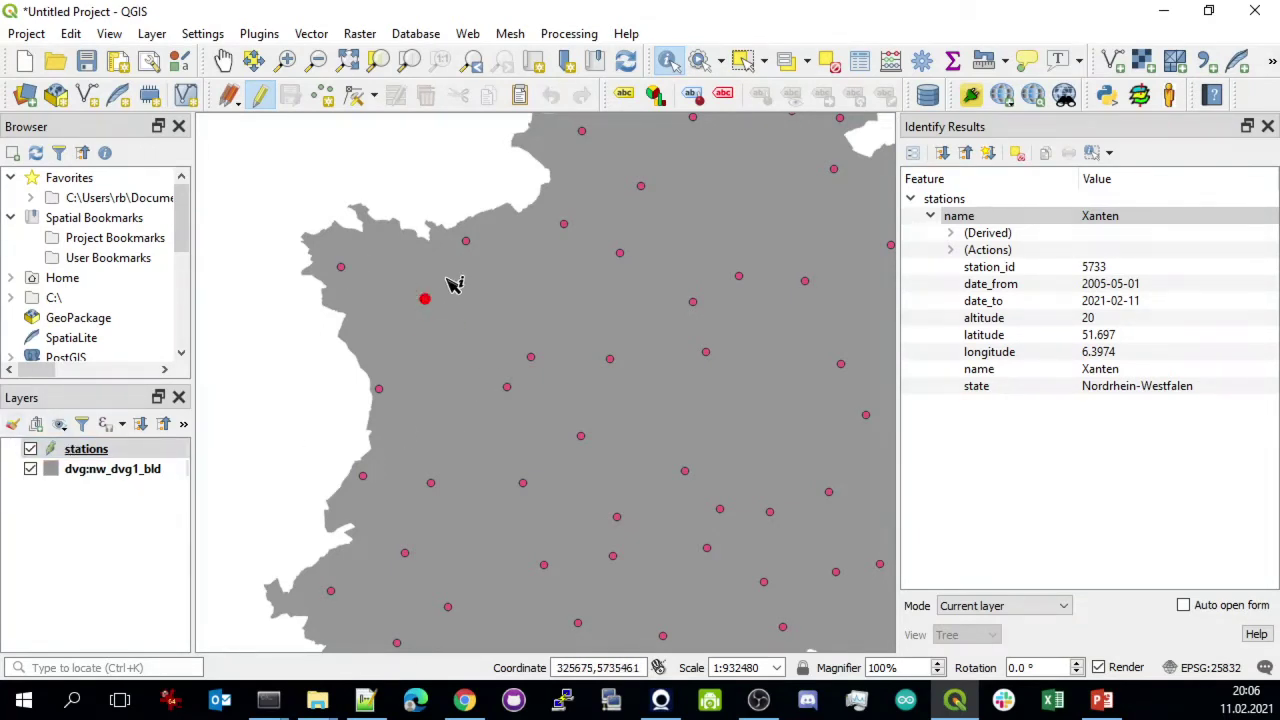
{"action": "left_click", "coordinate": [1188, 610]}
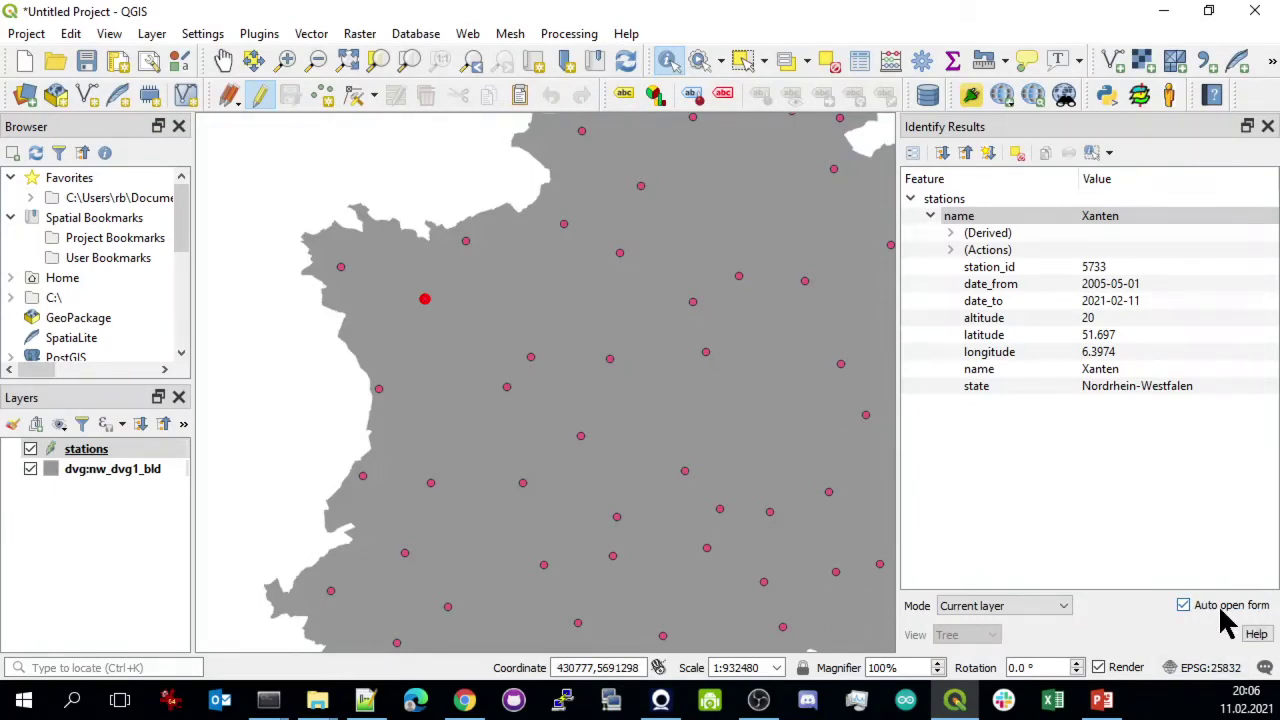
{"action": "left_click", "coordinate": [425, 297]}
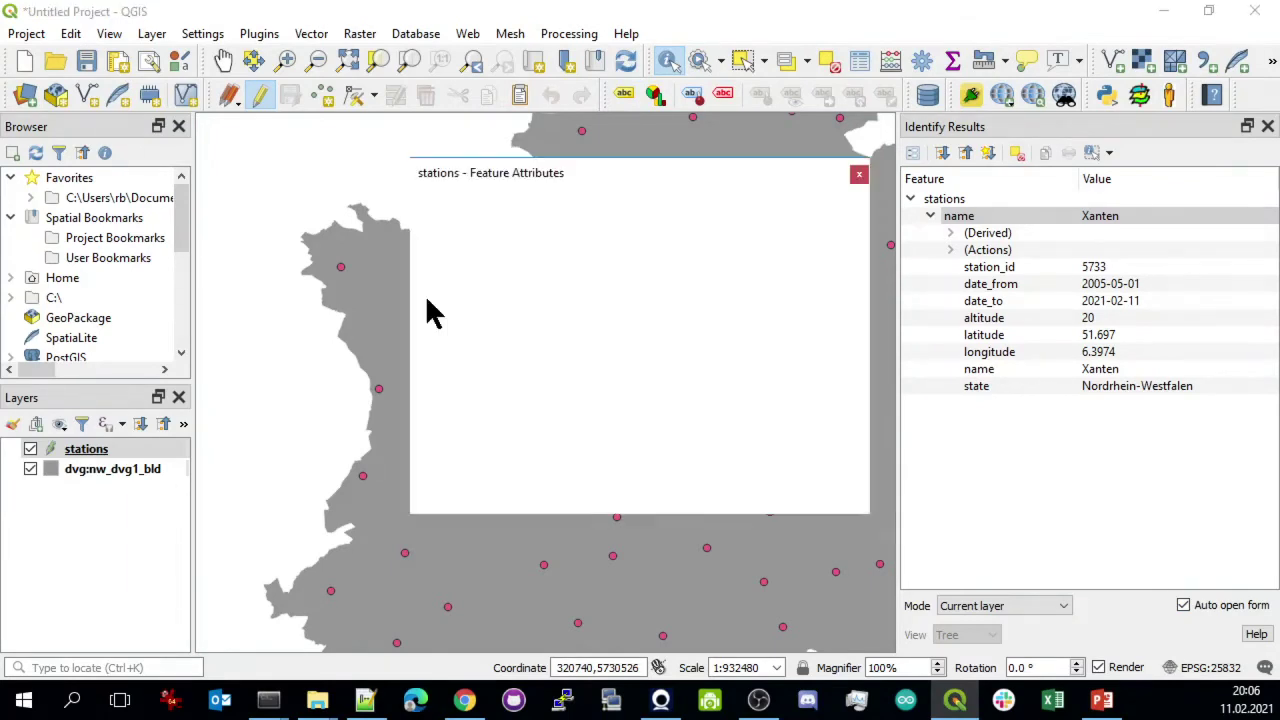
Set the station's name to "Xanten is cool. It's Roman :-)" and save the changes to the stations layer
{"action": "left_click", "coordinate": [579, 394]}
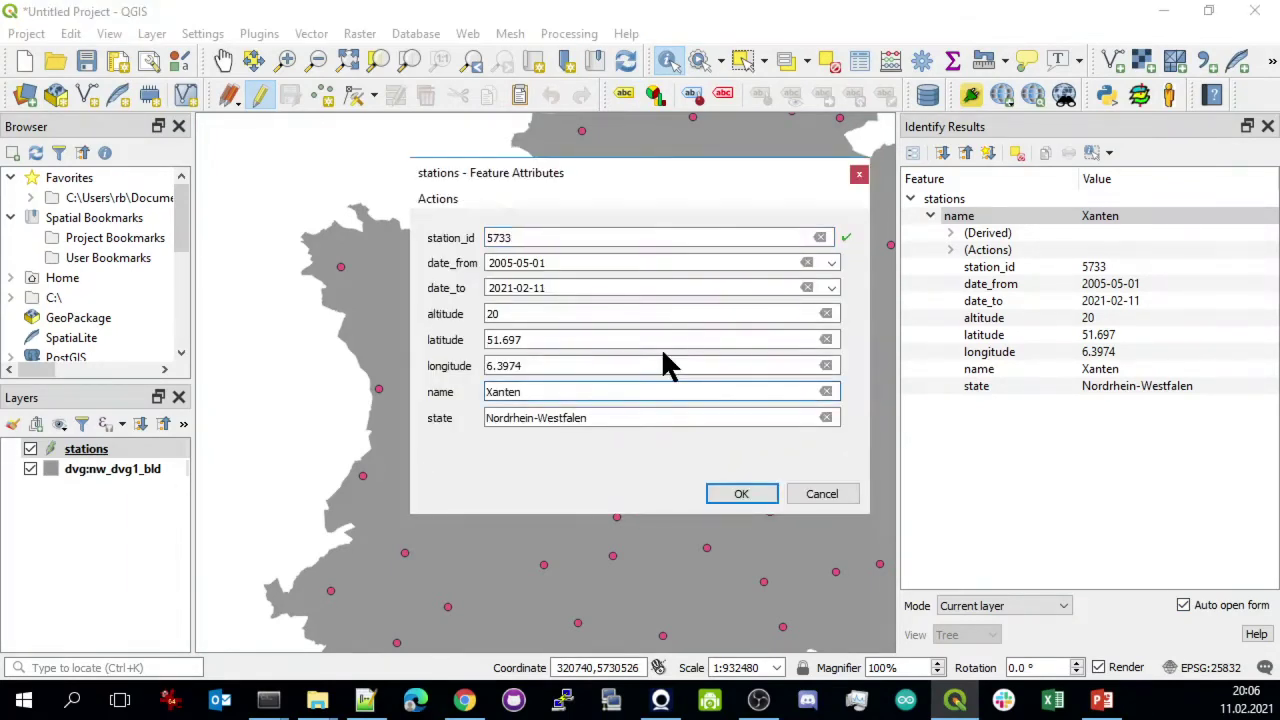
{"action": "type", "text": "is cool. It's Roman :-)"}
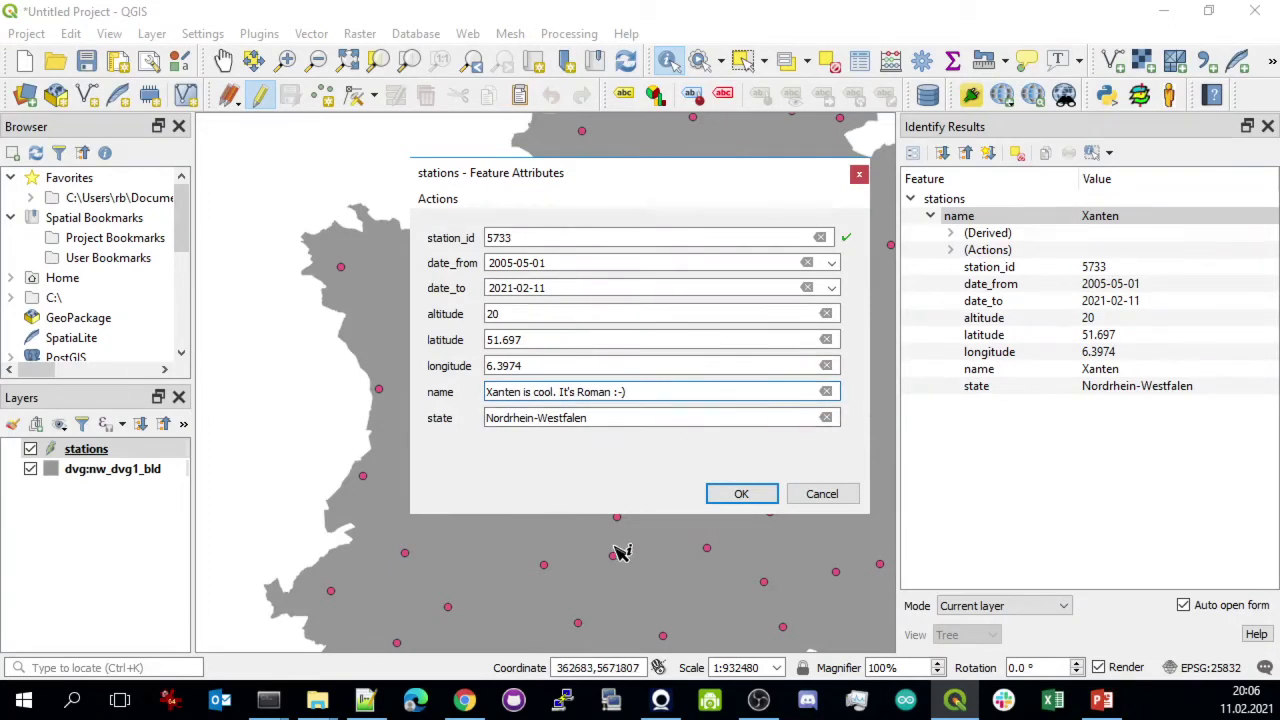
{"action": "left_click", "coordinate": [741, 494]}
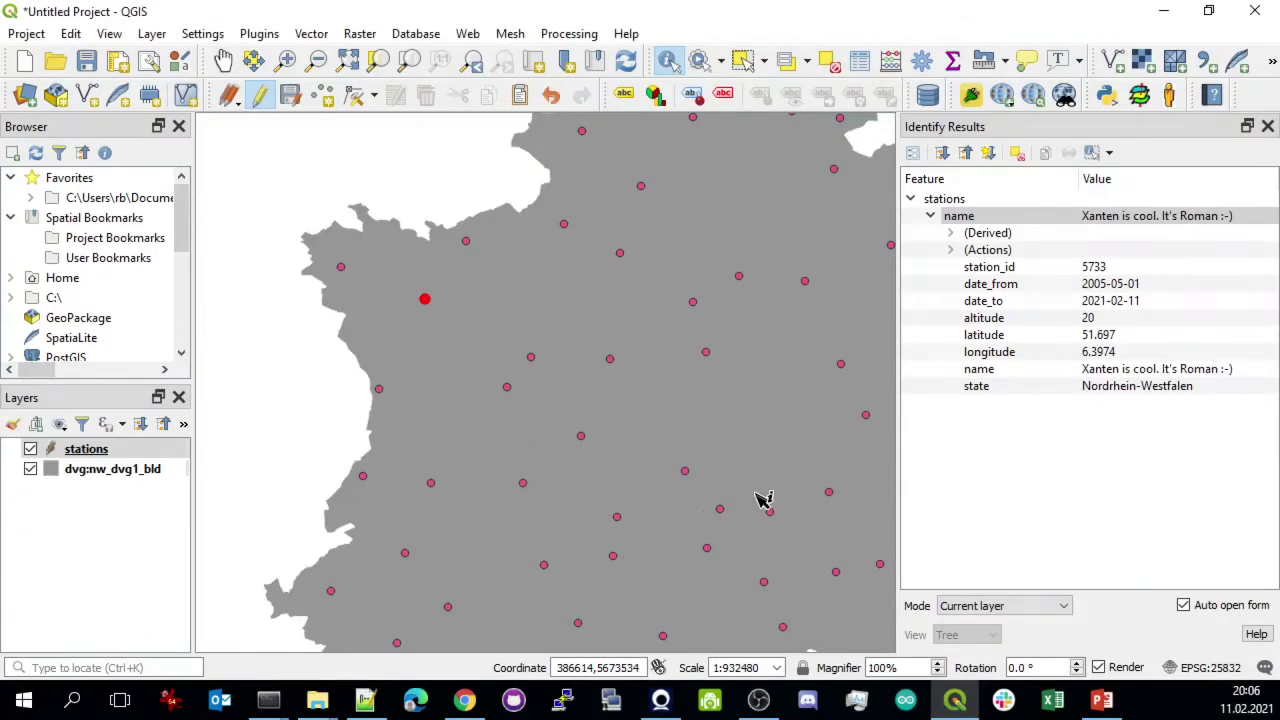
{"action": "left_click", "coordinate": [262, 98]}
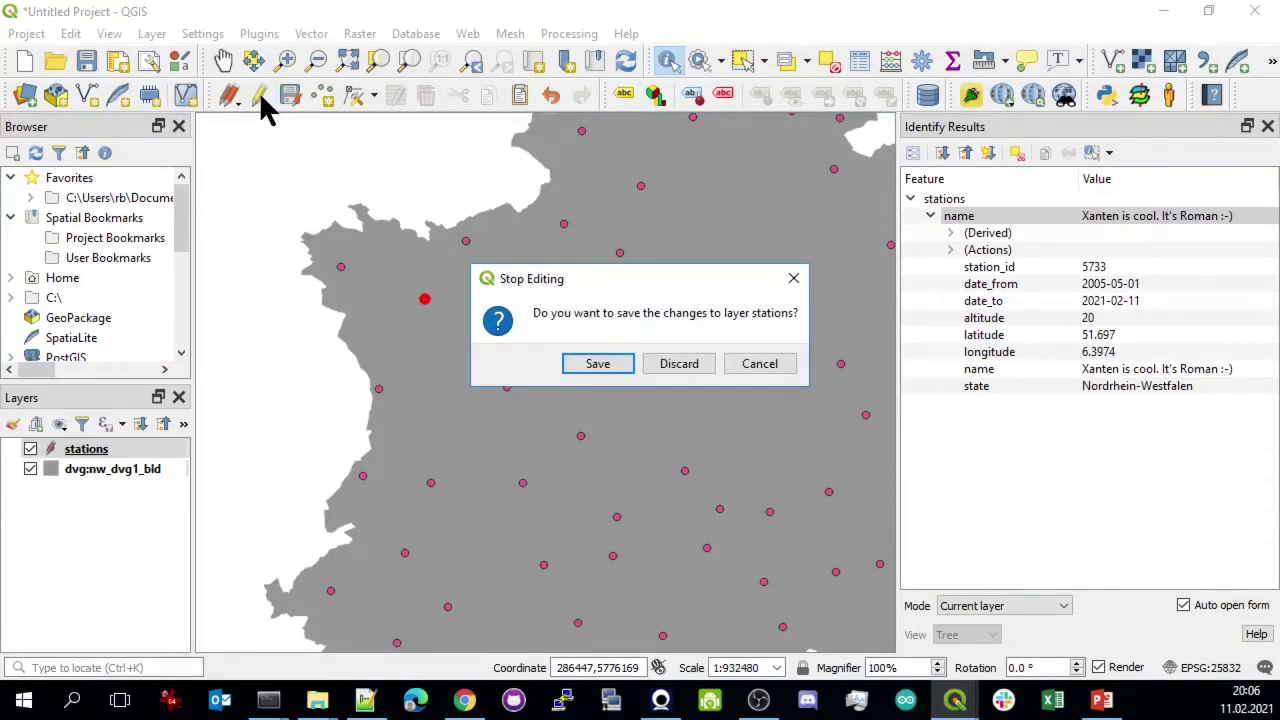
{"action": "left_click", "coordinate": [598, 364]}
Switch to pgAdmin, rerun the dwd.stations query and widen the name column to read the full station name
{"action": "key", "text": "alt+Tab"}
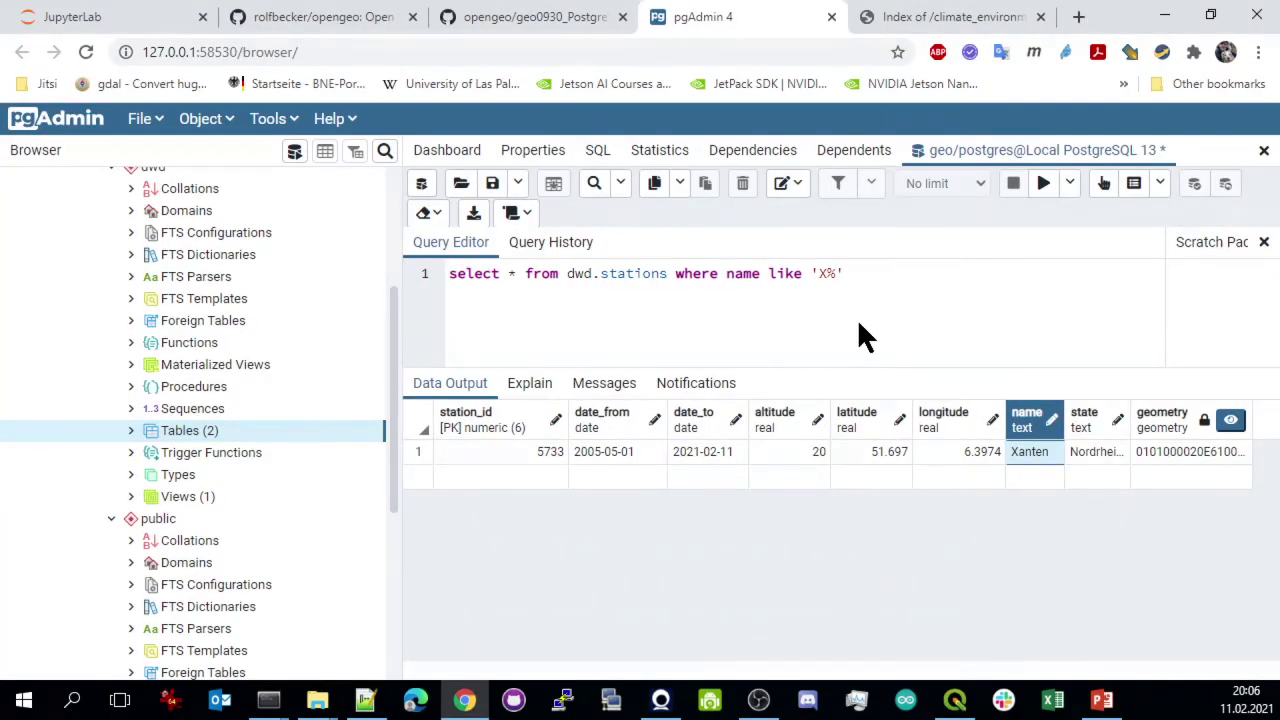
{"action": "key", "text": "F5"}
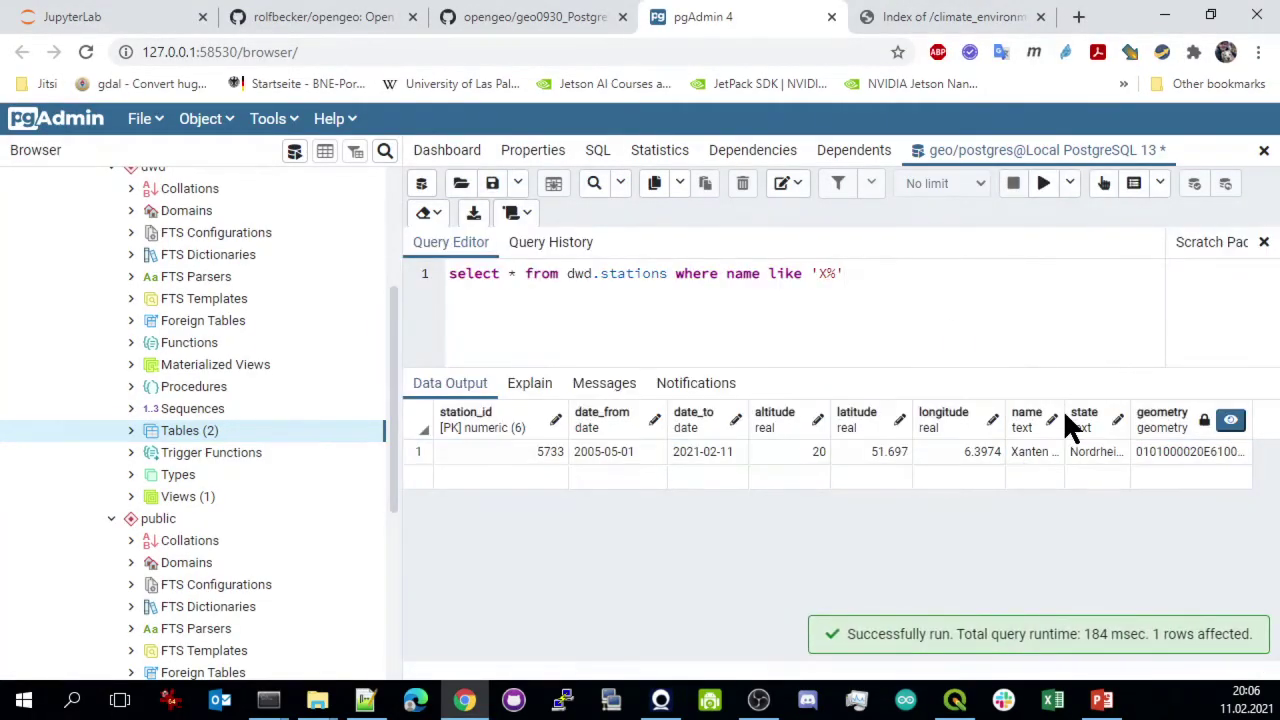
{"action": "left_click_drag", "start_coordinate": [1063, 412], "coordinate": [1143, 414]}
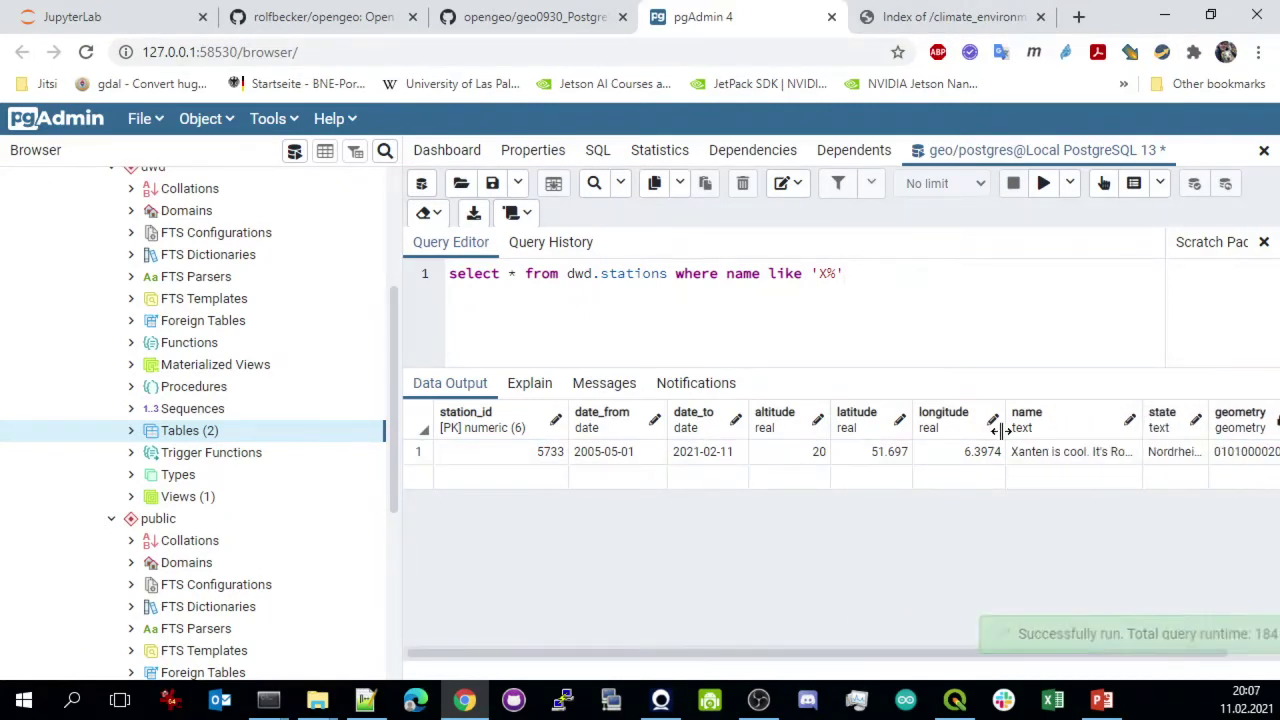
{"action": "left_click_drag", "start_coordinate": [1006, 418], "coordinate": [962, 418]}
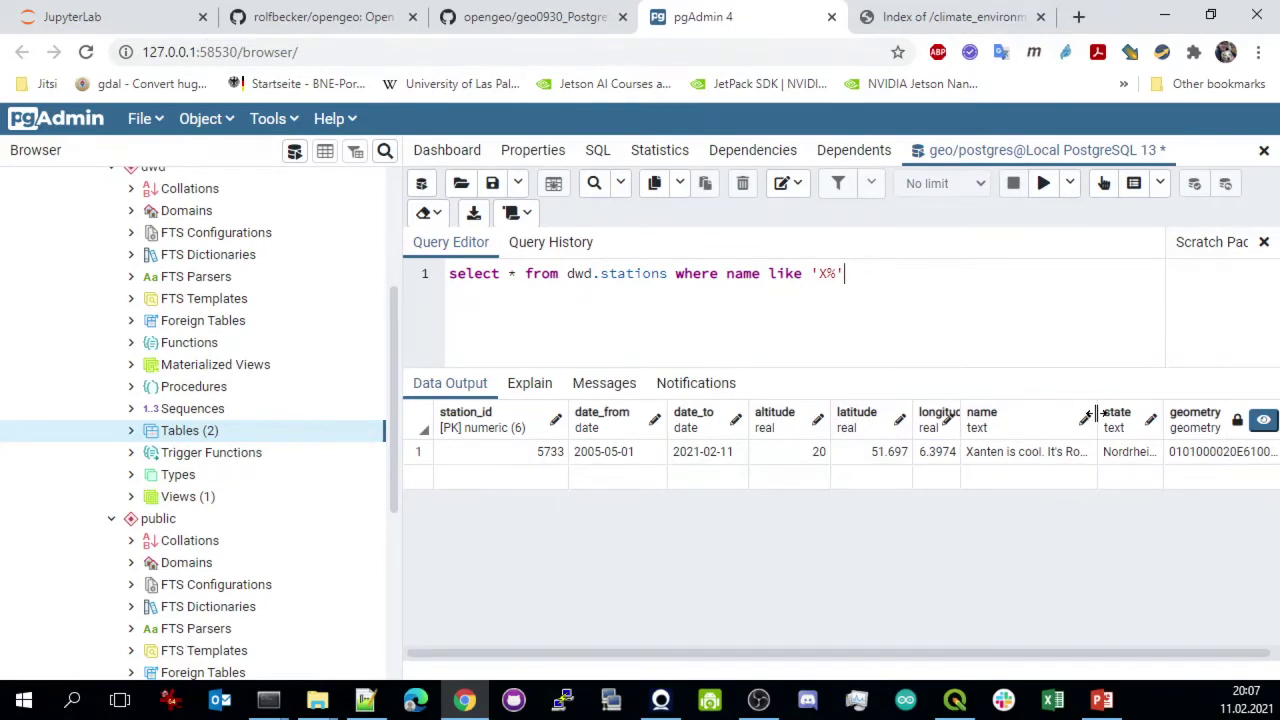
{"action": "left_click_drag", "start_coordinate": [1097, 413], "coordinate": [1133, 414]}
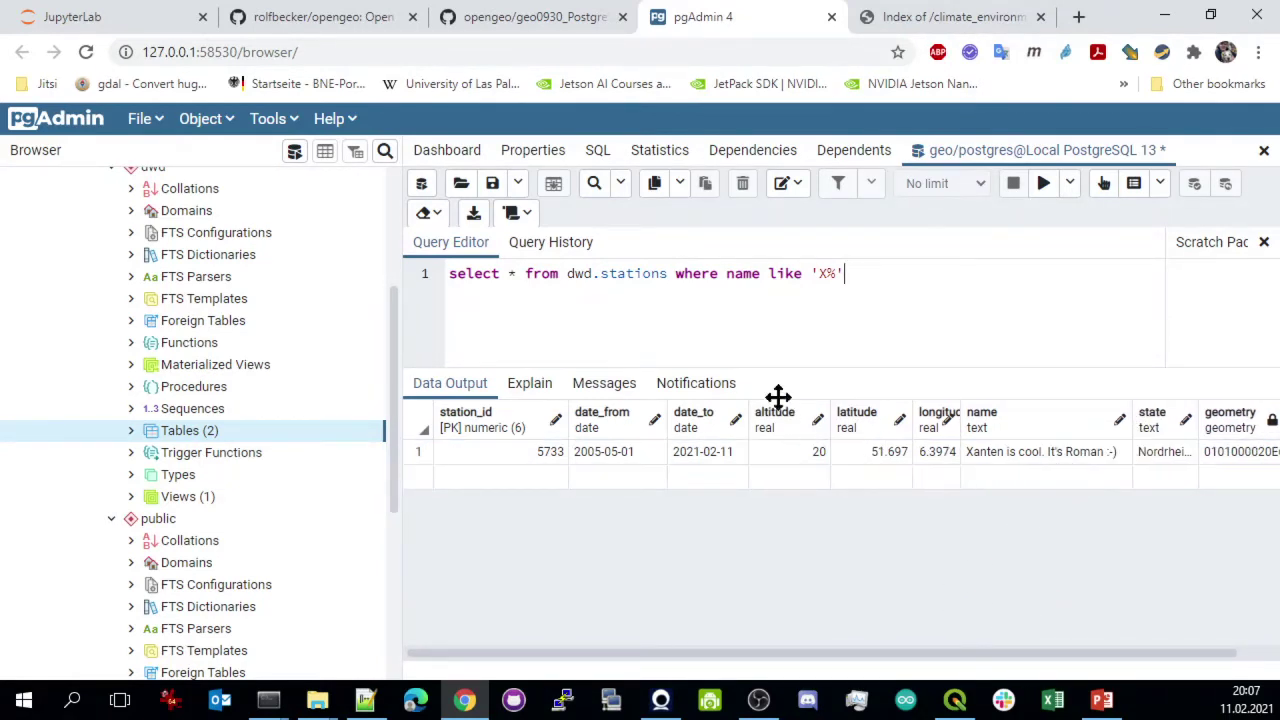
{"action": "left_click", "coordinate": [1086, 448]}
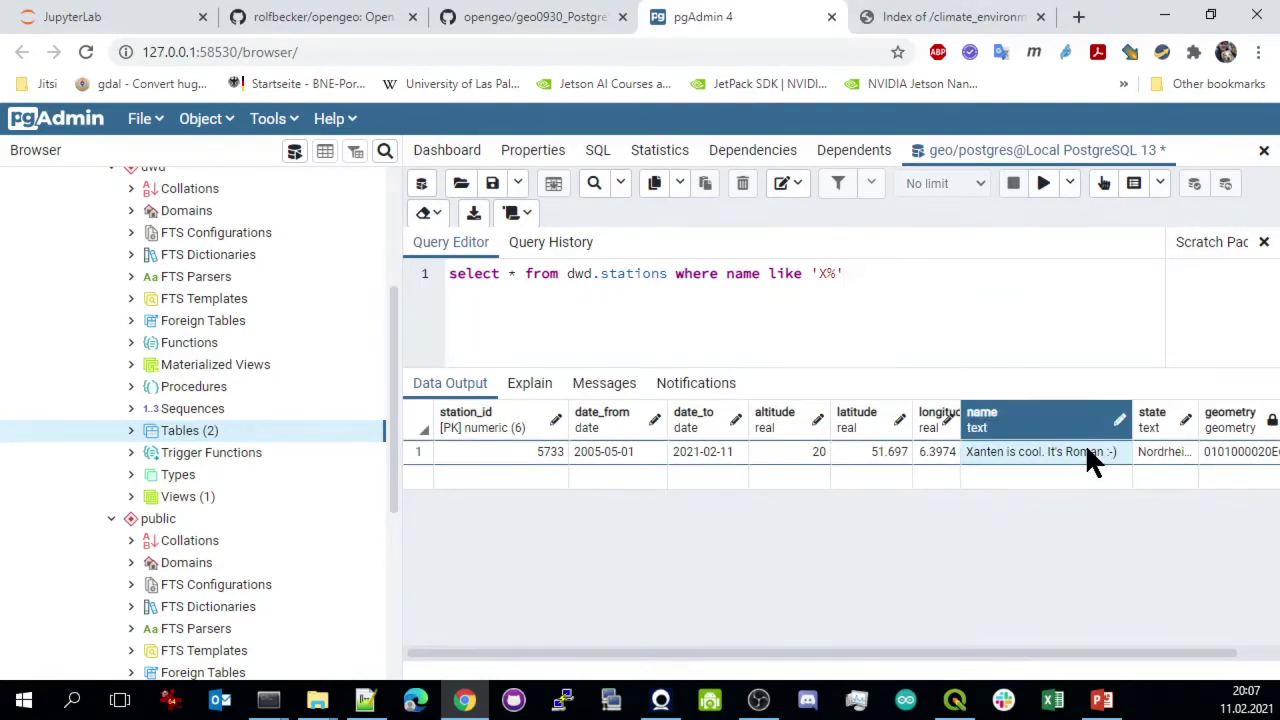
Shorten the station's name in the query result to "Xanten" and save the data change to the database
{"action": "double_click", "coordinate": [1085, 448]}
{"action": "left_click", "coordinate": [1121, 345]}
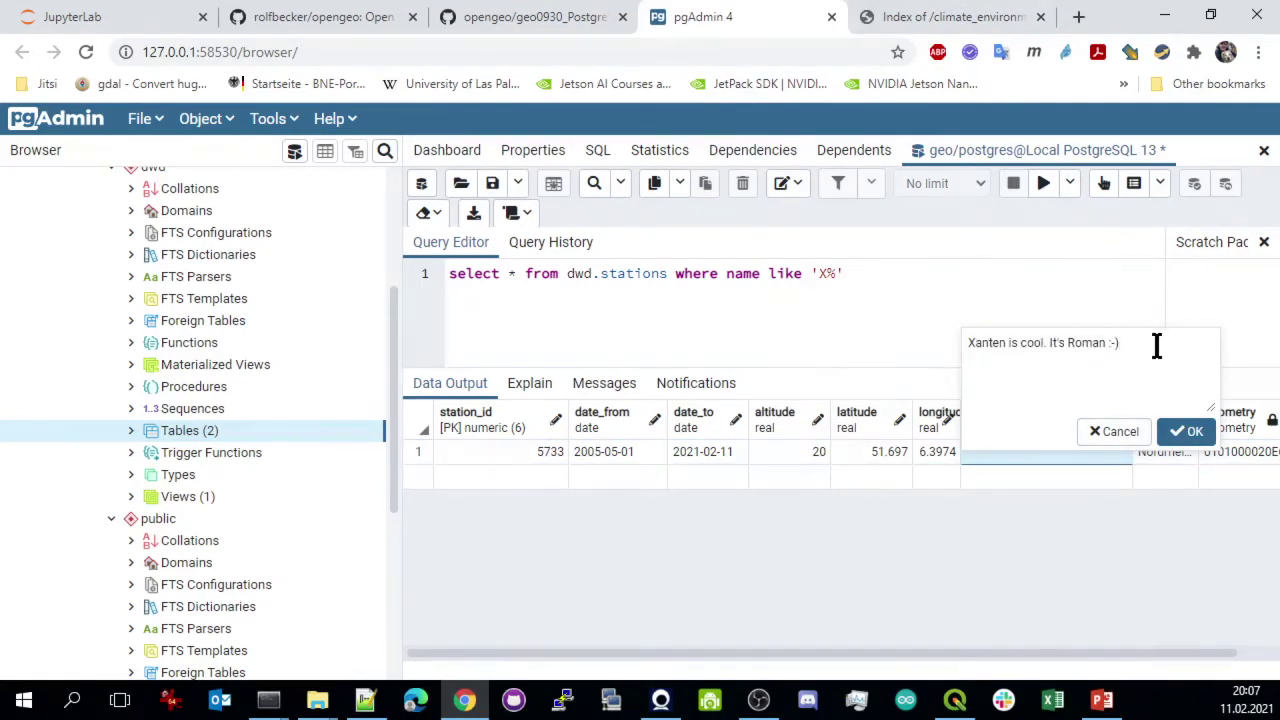
{"action": "key", "text": "BackSpace"}
{"action": "key", "text": "BackSpace"}
{"action": "key", "text": "BackSpace"}
{"action": "key", "text": "BackSpace"}
{"action": "key", "text": "BackSpace"}
{"action": "key", "text": "BackSpace"}
{"action": "key", "text": "BackSpace"}
{"action": "key", "text": "BackSpace"}
{"action": "left_click", "coordinate": [1183, 432]}
{"action": "double_click", "coordinate": [998, 462]}
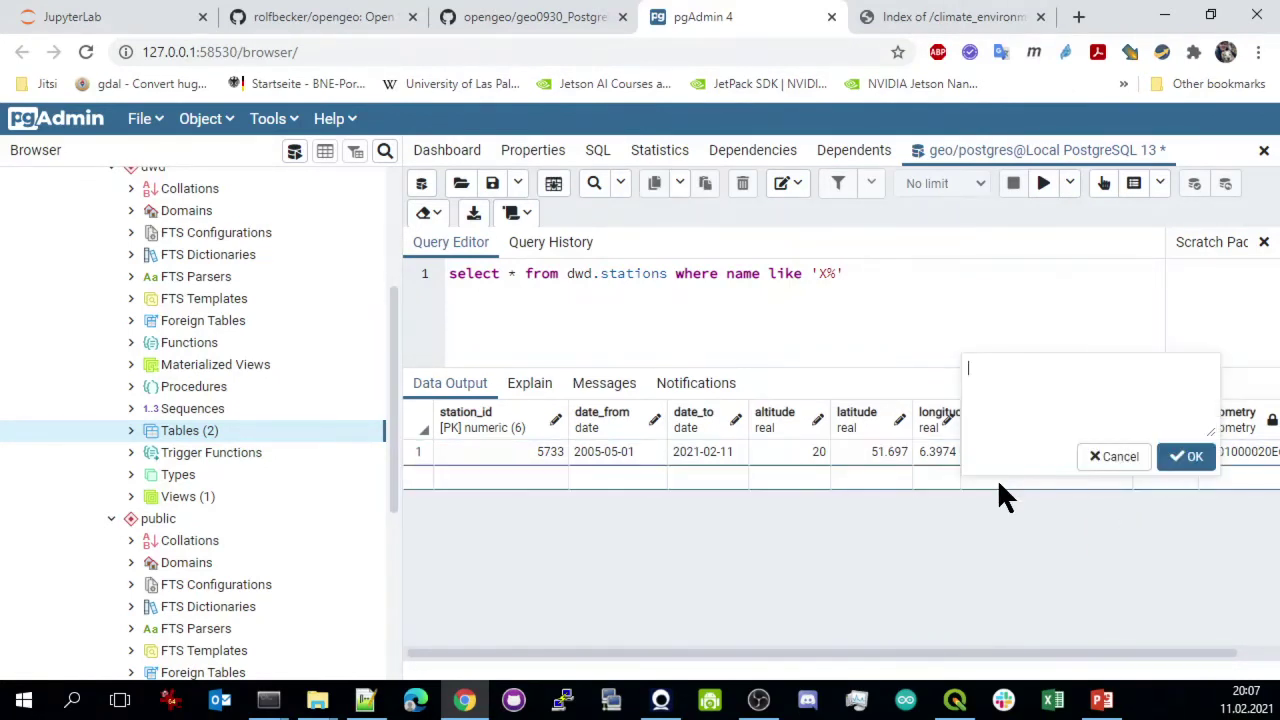
{"action": "left_click", "coordinate": [1137, 456]}
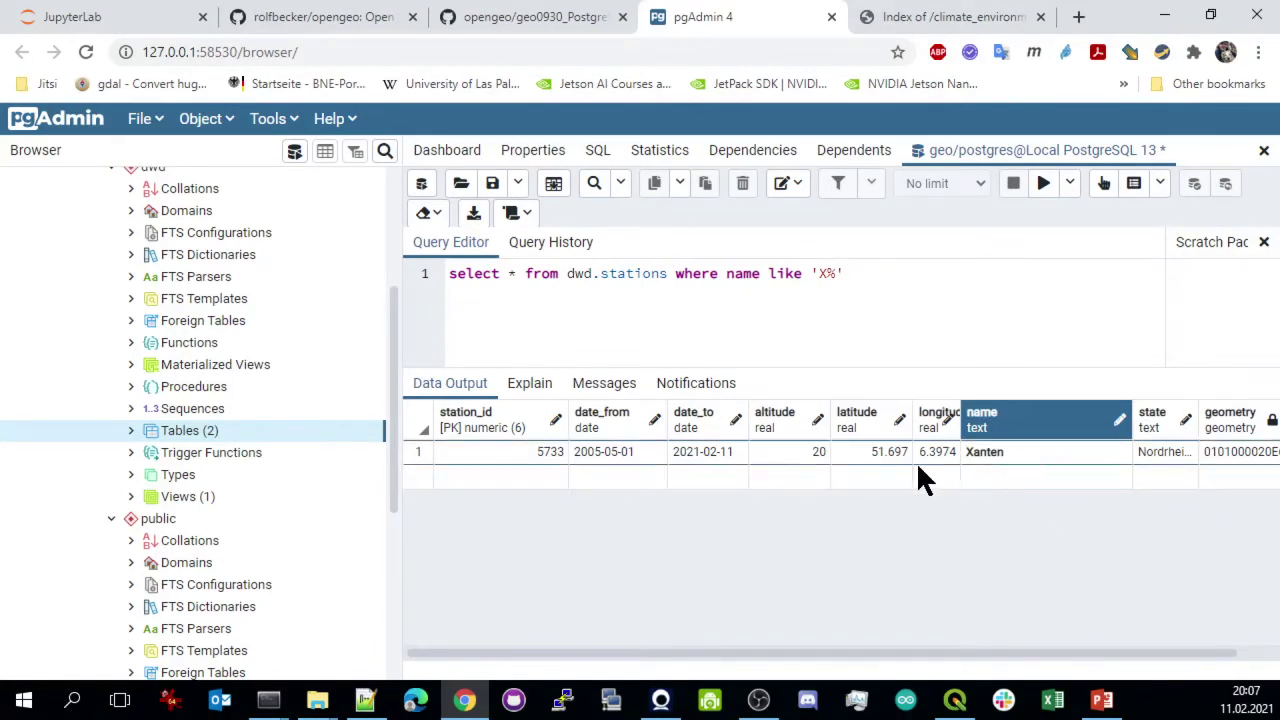
{"action": "left_click", "coordinate": [553, 185]}
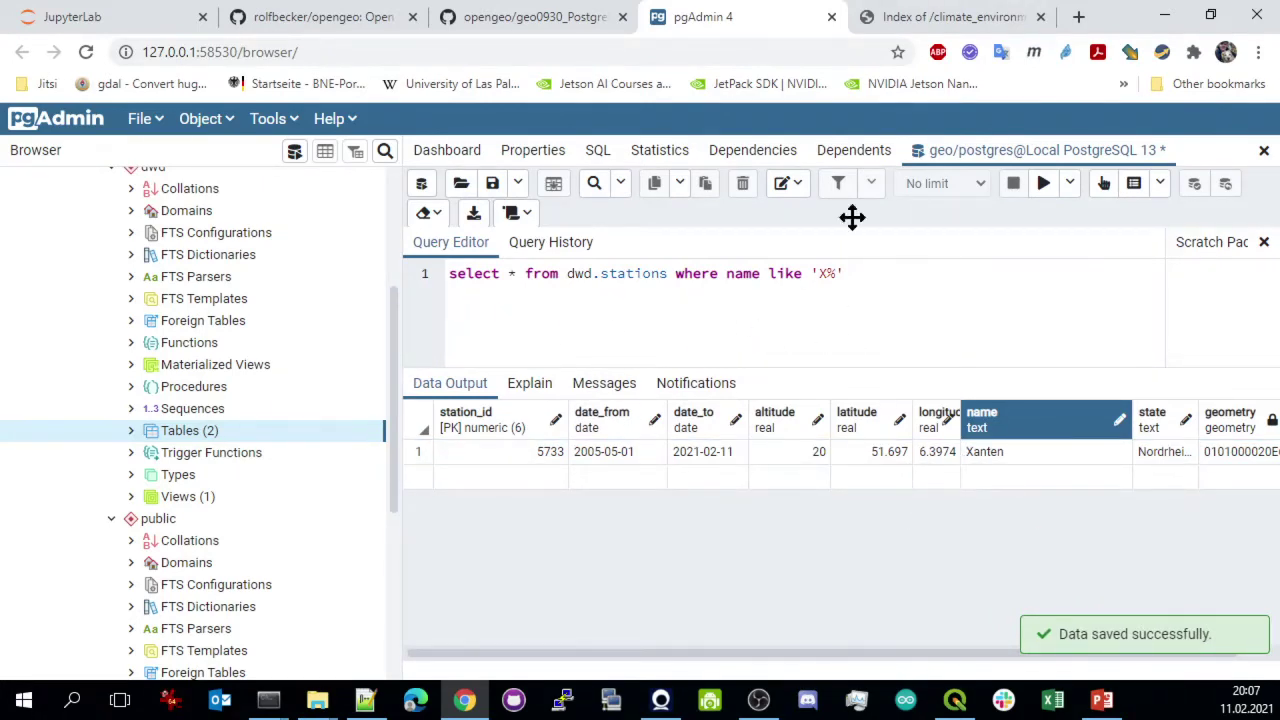
Switch to QGIS, identify the Xanten station on the map to check its name attribute, and close its attribute form
{"action": "key", "text": "alt+Tab"}
{"action": "left_click", "coordinate": [461, 320]}
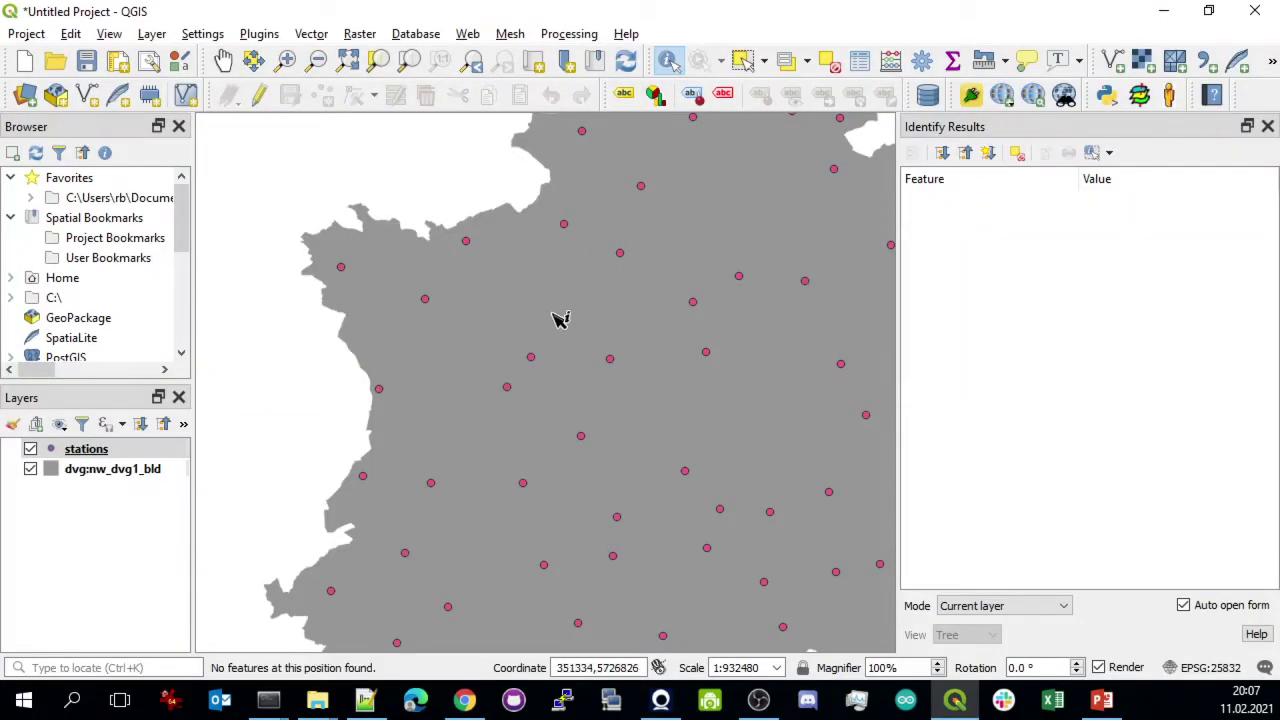
{"action": "left_click", "coordinate": [427, 300]}
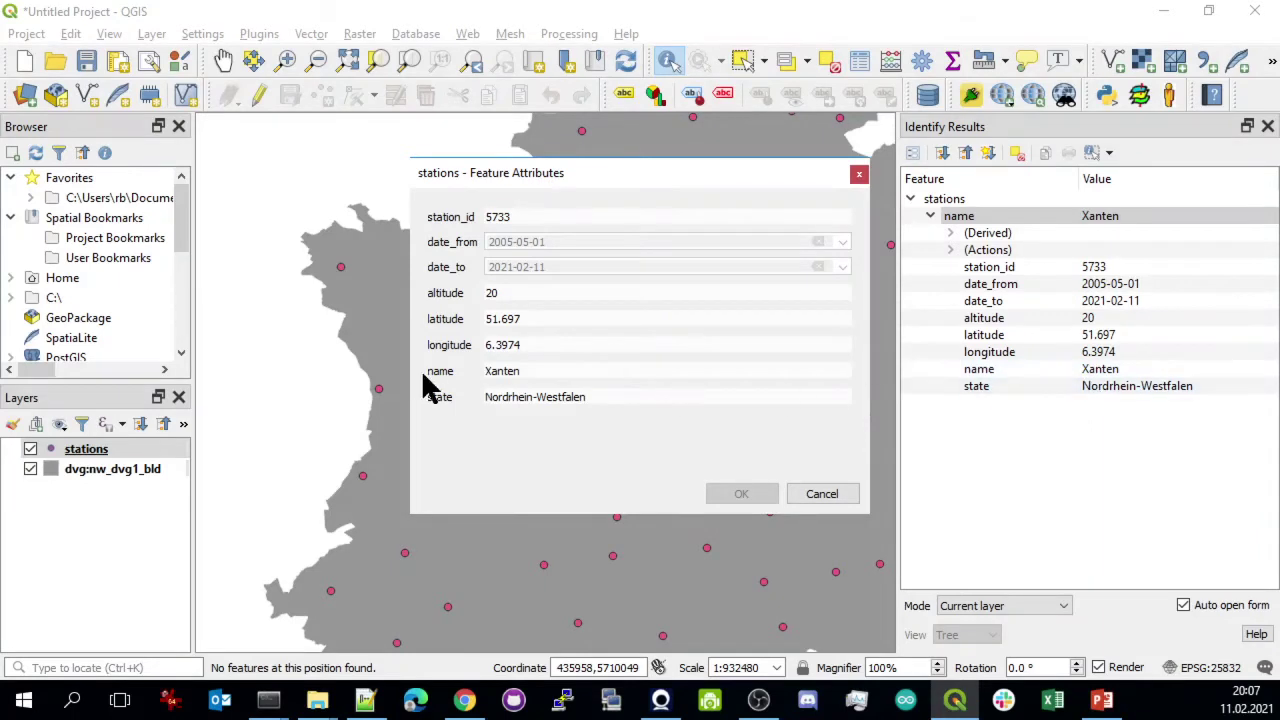
{"action": "left_click", "coordinate": [822, 494]}
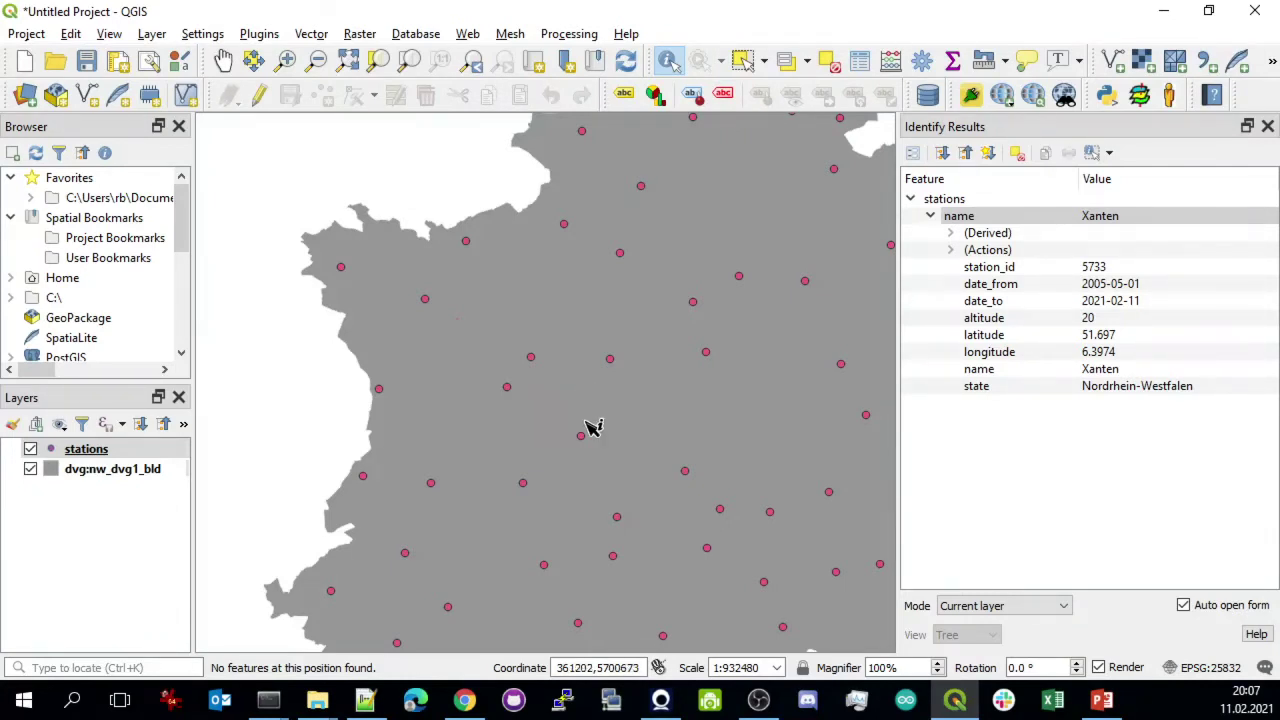
Save the project as geo0930_PostGIS_Stations_Prec_View_V003.qgz in the geo0930_PostgreSQL_Insert_DWD_Prec_TS folder, with all stations in view
{"action": "scroll", "coordinate": [694, 290], "scroll_direction": "down", "scroll_amount": 1}
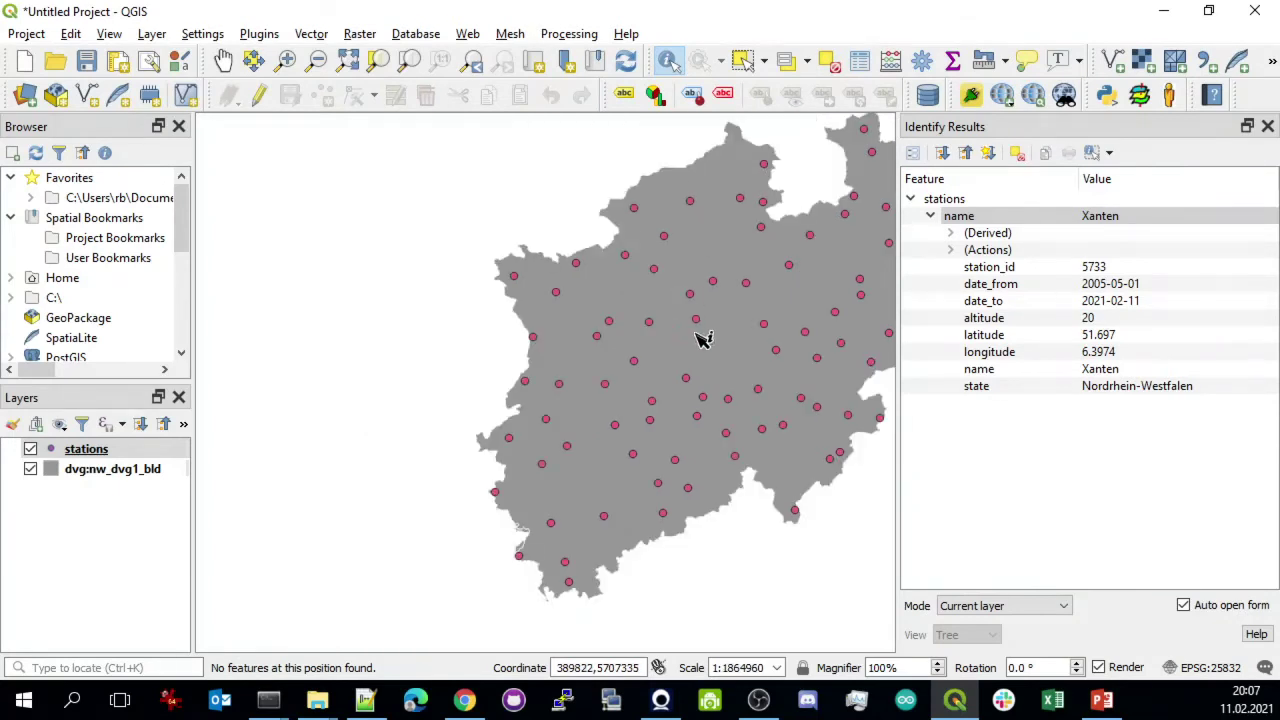
{"action": "left_click", "coordinate": [223, 61]}
{"action": "left_click_drag", "start_coordinate": [686, 329], "coordinate": [515, 358]}
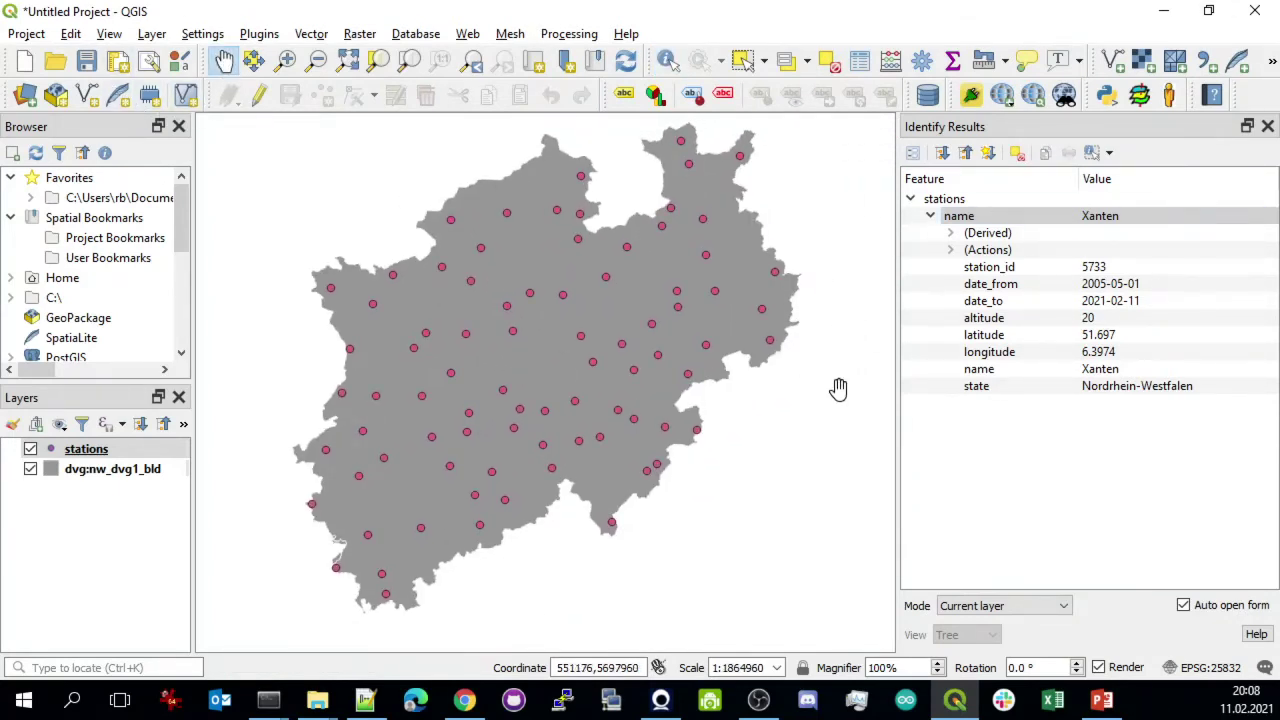
{"action": "left_click_drag", "start_coordinate": [746, 549], "coordinate": [696, 483]}
{"action": "left_click_drag", "start_coordinate": [363, 203], "coordinate": [580, 390]}
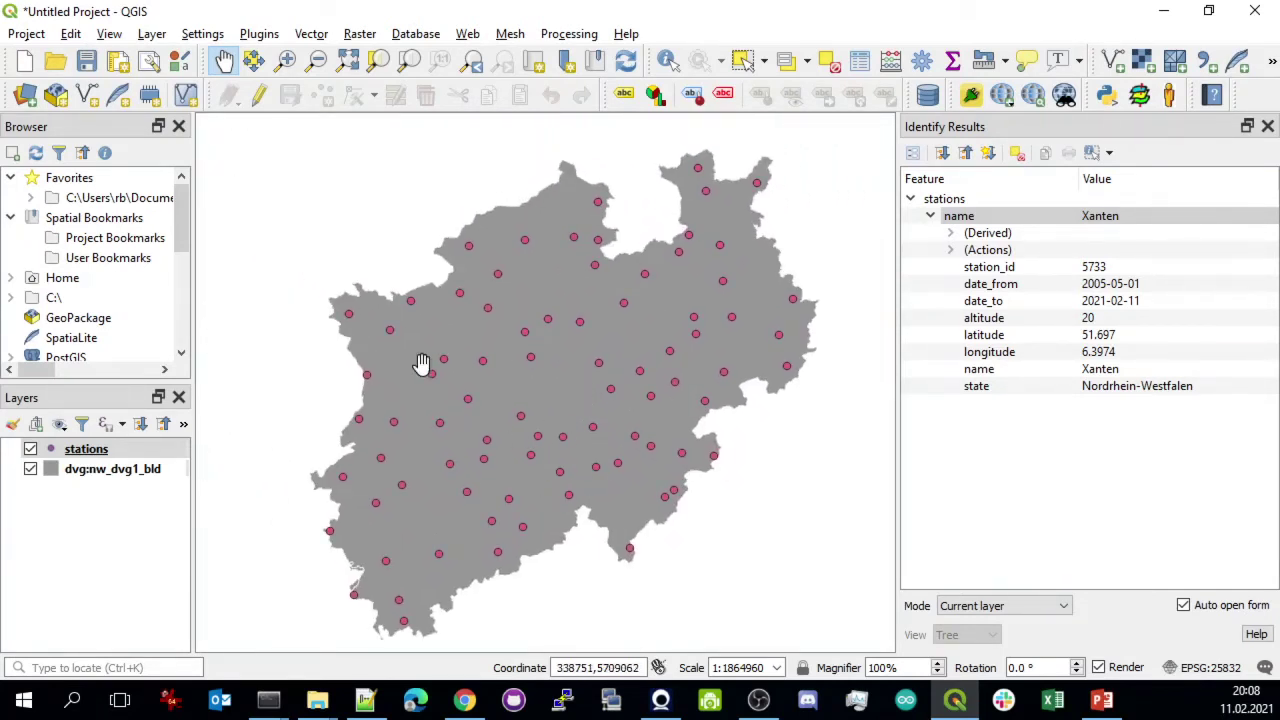
{"action": "left_click", "coordinate": [88, 62]}
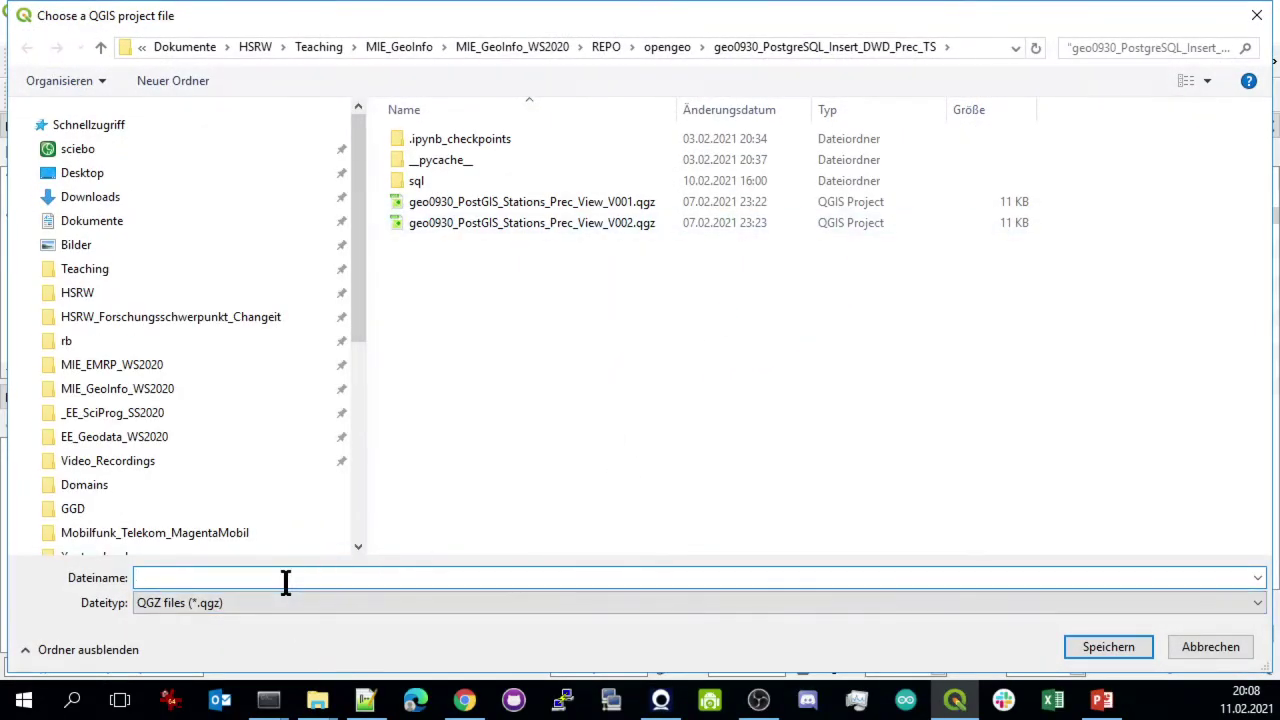
{"action": "left_click", "coordinate": [558, 224]}
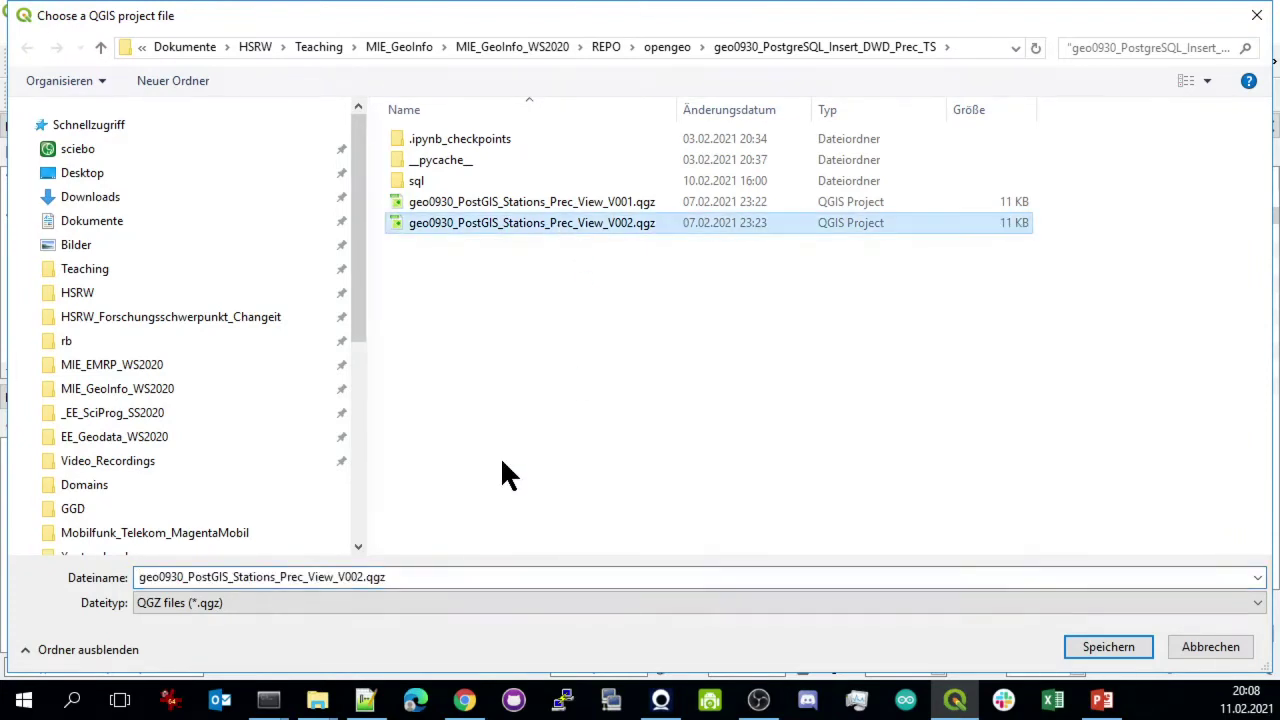
{"action": "double_click", "coordinate": [364, 577]}
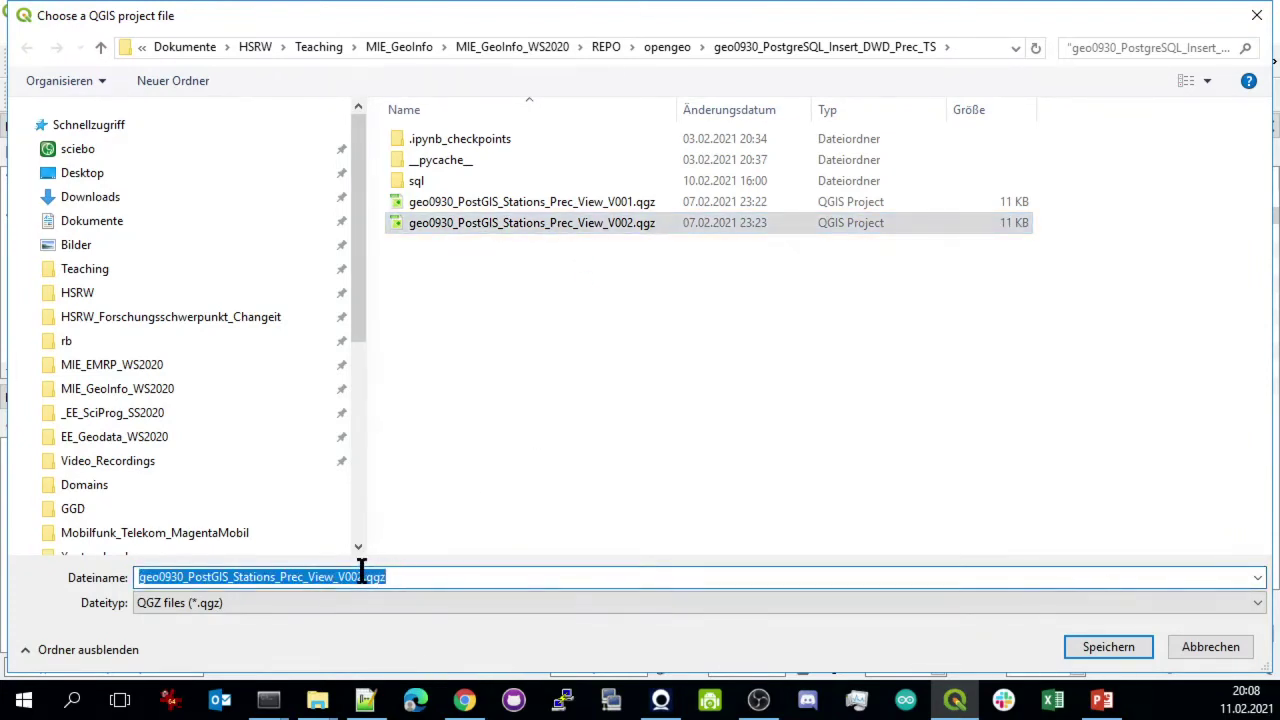
{"action": "left_click_drag", "start_coordinate": [358, 577], "coordinate": [350, 577]}
{"action": "type", "text": "3"}
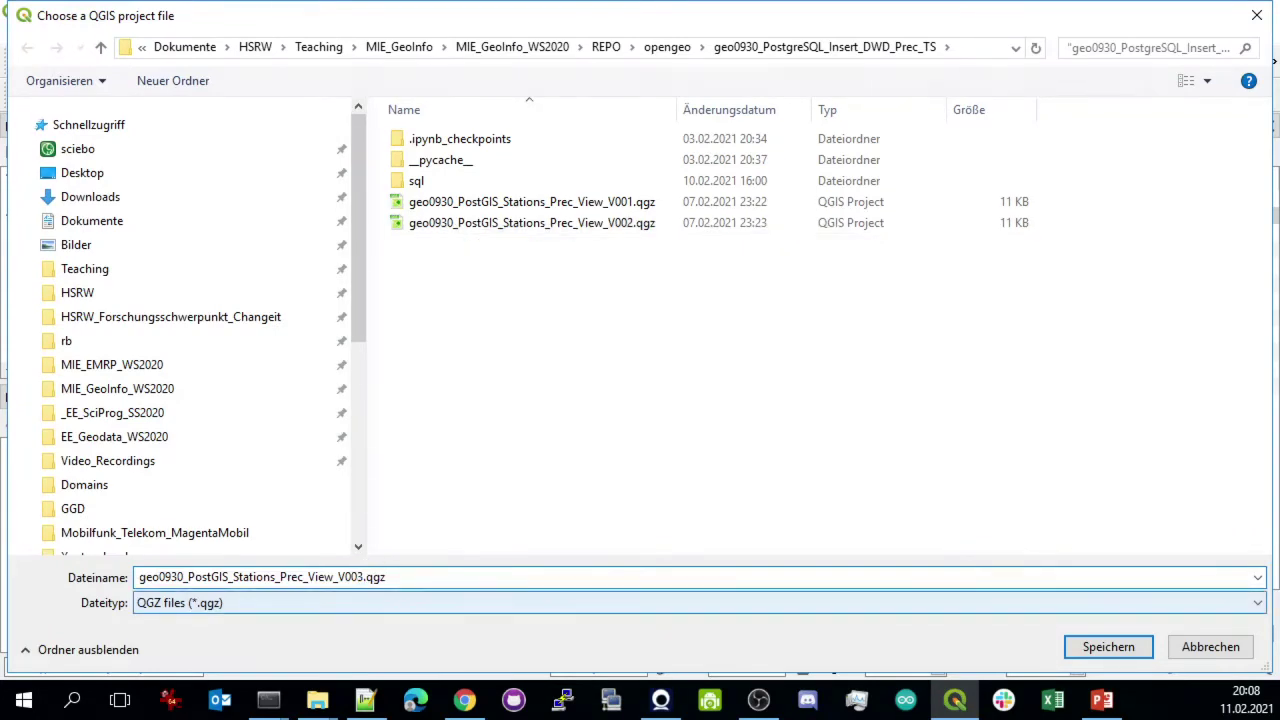
{"action": "left_click", "coordinate": [1130, 645]}
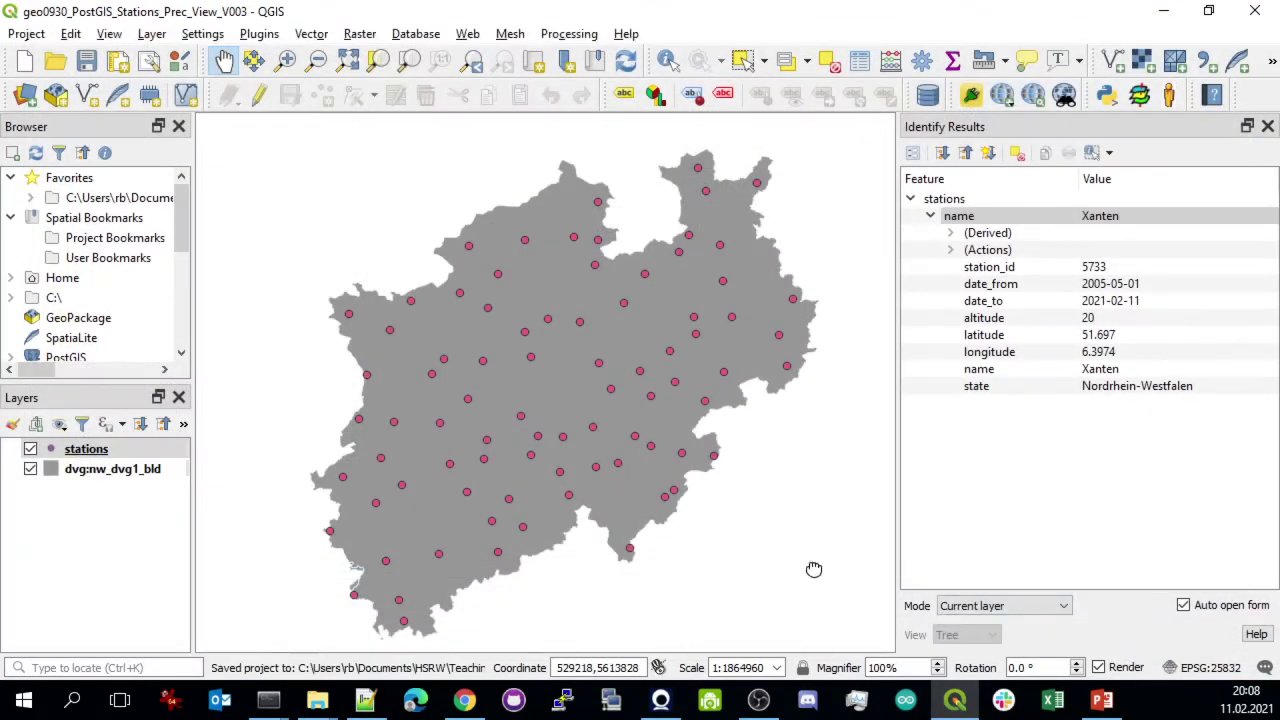
Inspect the v_stations_prec view in the dwd schema of the PostGIS connection geo with DB Manager, then close DB Manager
{"action": "scroll", "coordinate": [814, 569], "scroll_direction": "up", "scroll_amount": 2}
{"action": "scroll", "coordinate": [590, 334], "scroll_direction": "down", "scroll_amount": 2}
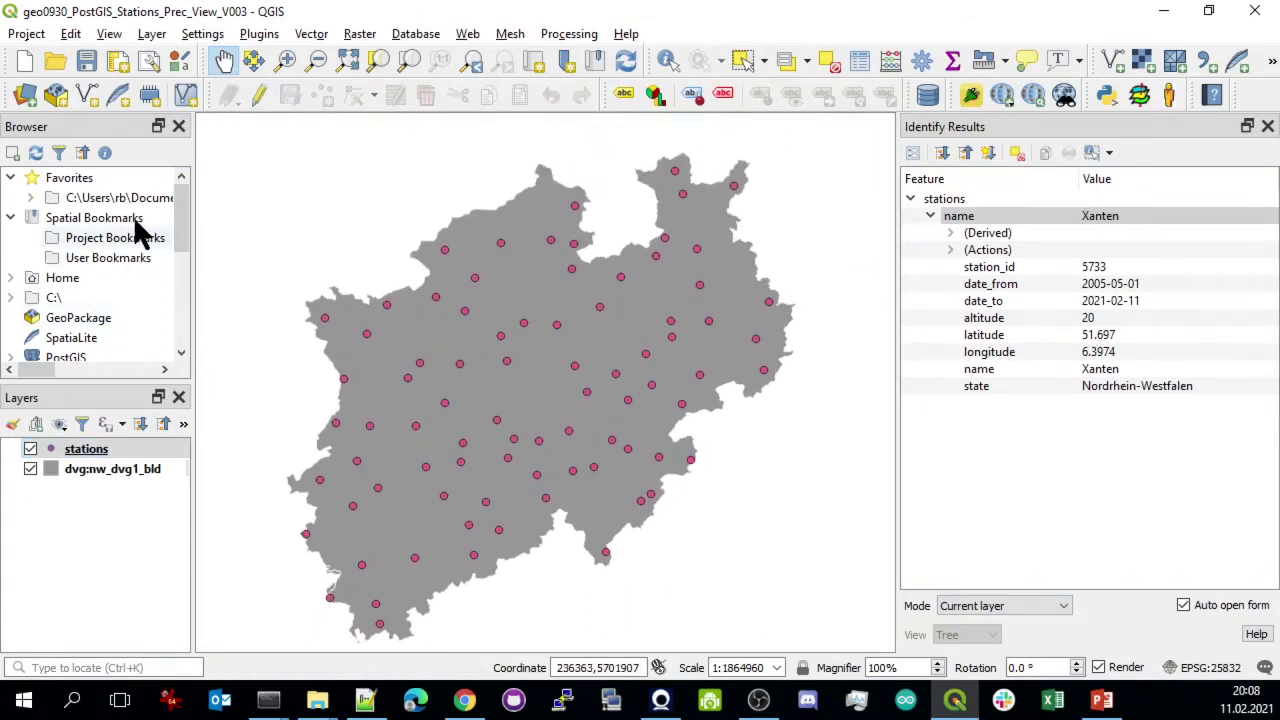
{"action": "left_click", "coordinate": [433, 40]}
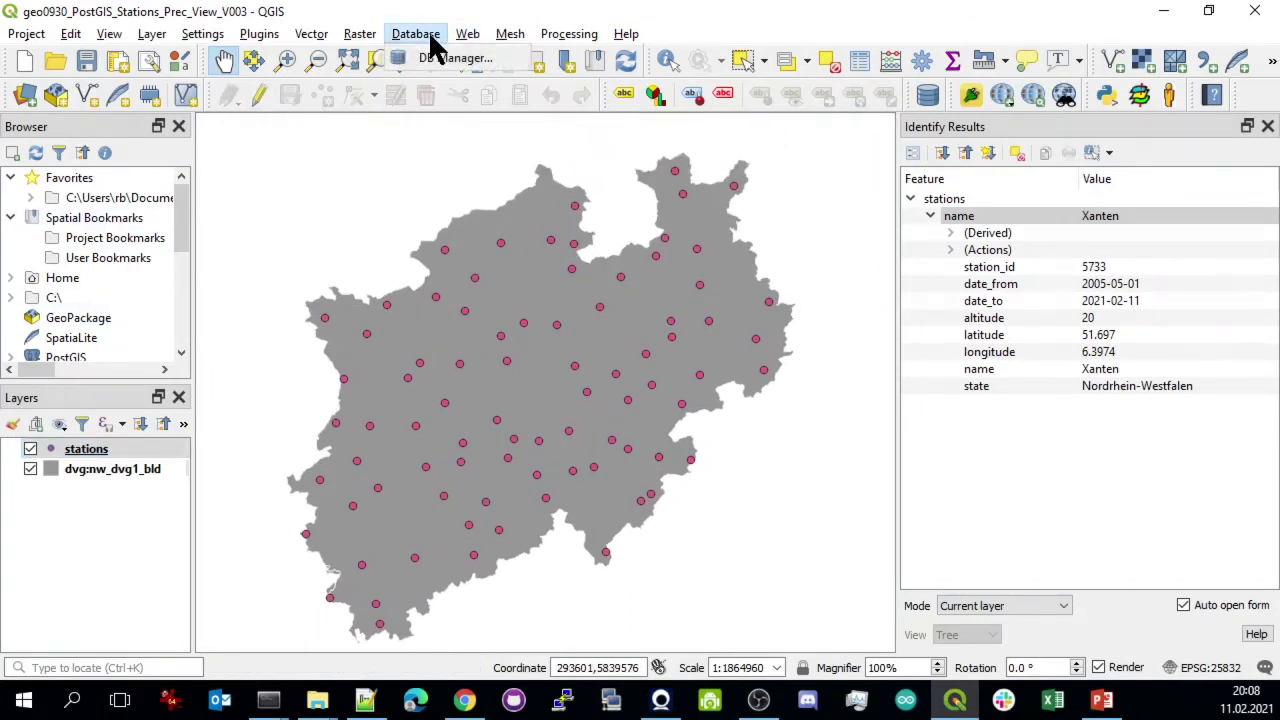
{"action": "left_click", "coordinate": [455, 57]}
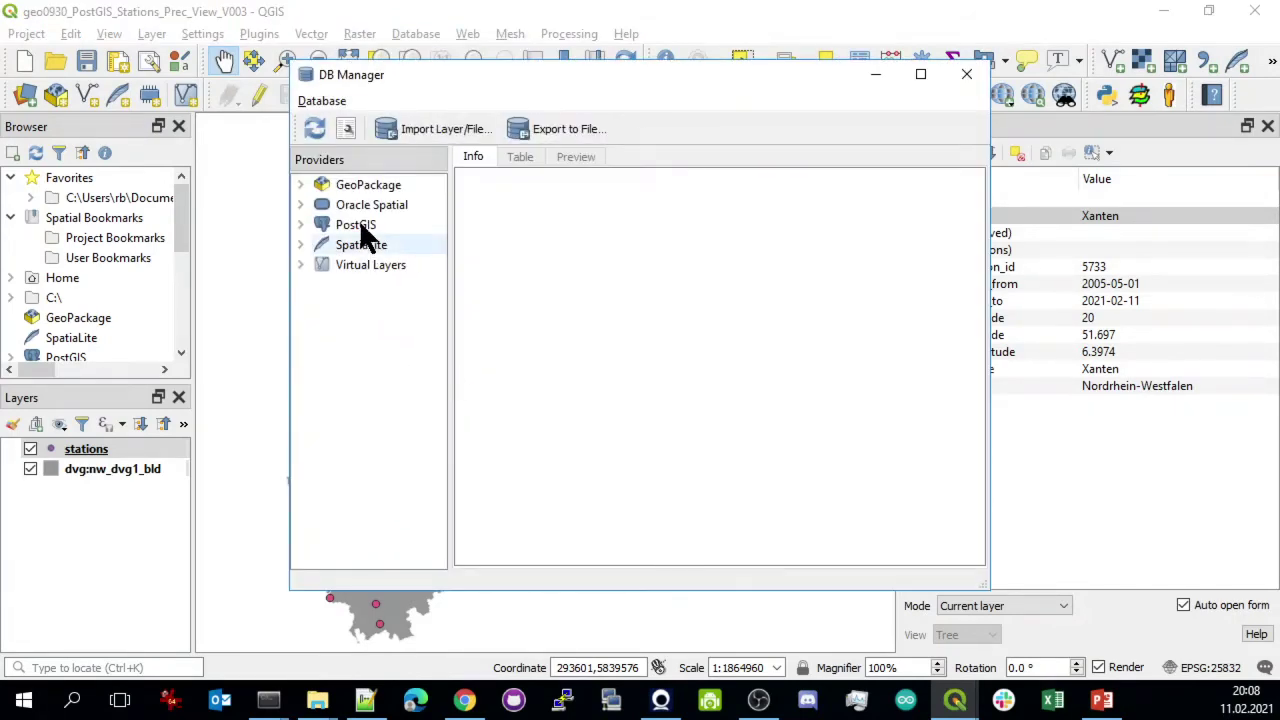
{"action": "left_click", "coordinate": [300, 224]}
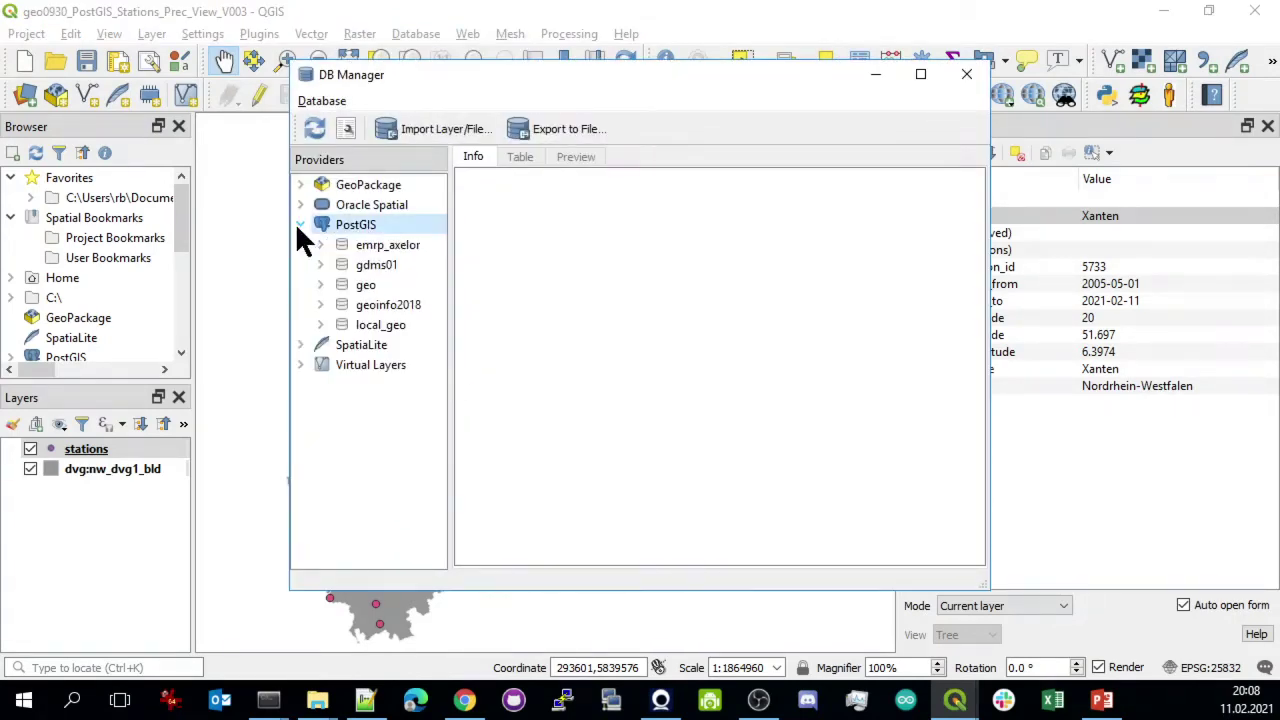
{"action": "left_click", "coordinate": [362, 285]}
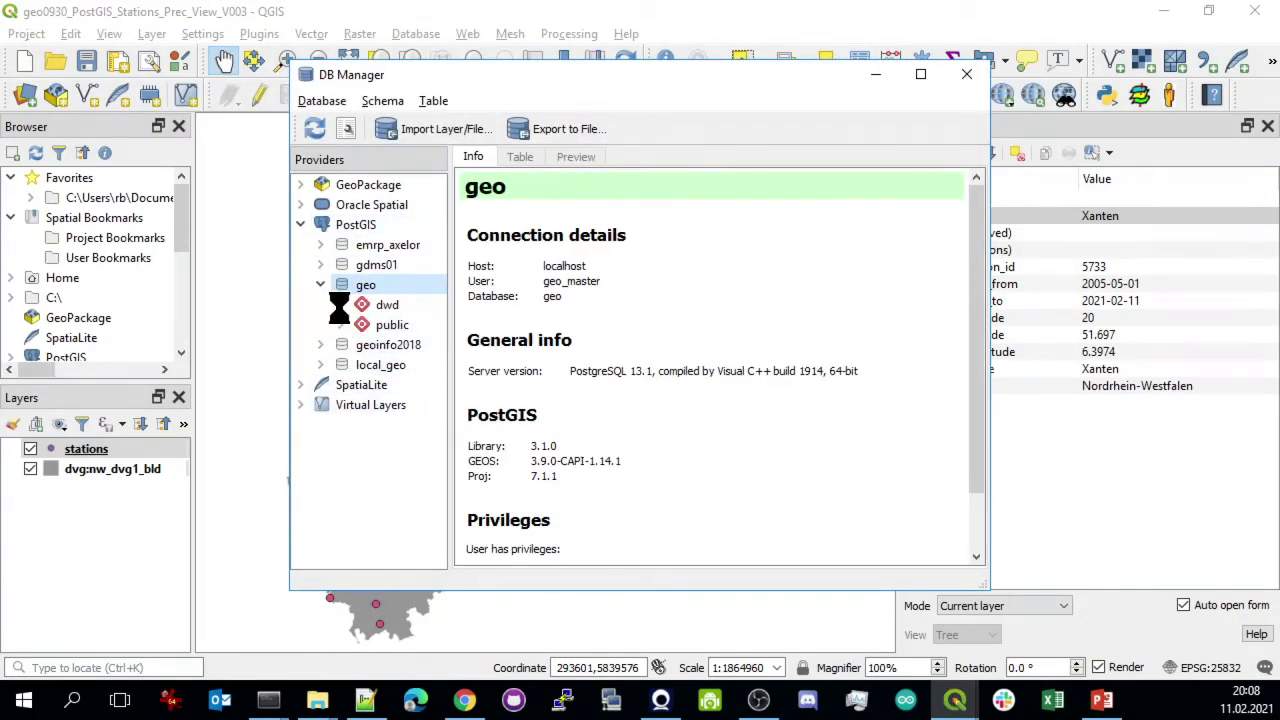
{"action": "left_click", "coordinate": [342, 305]}
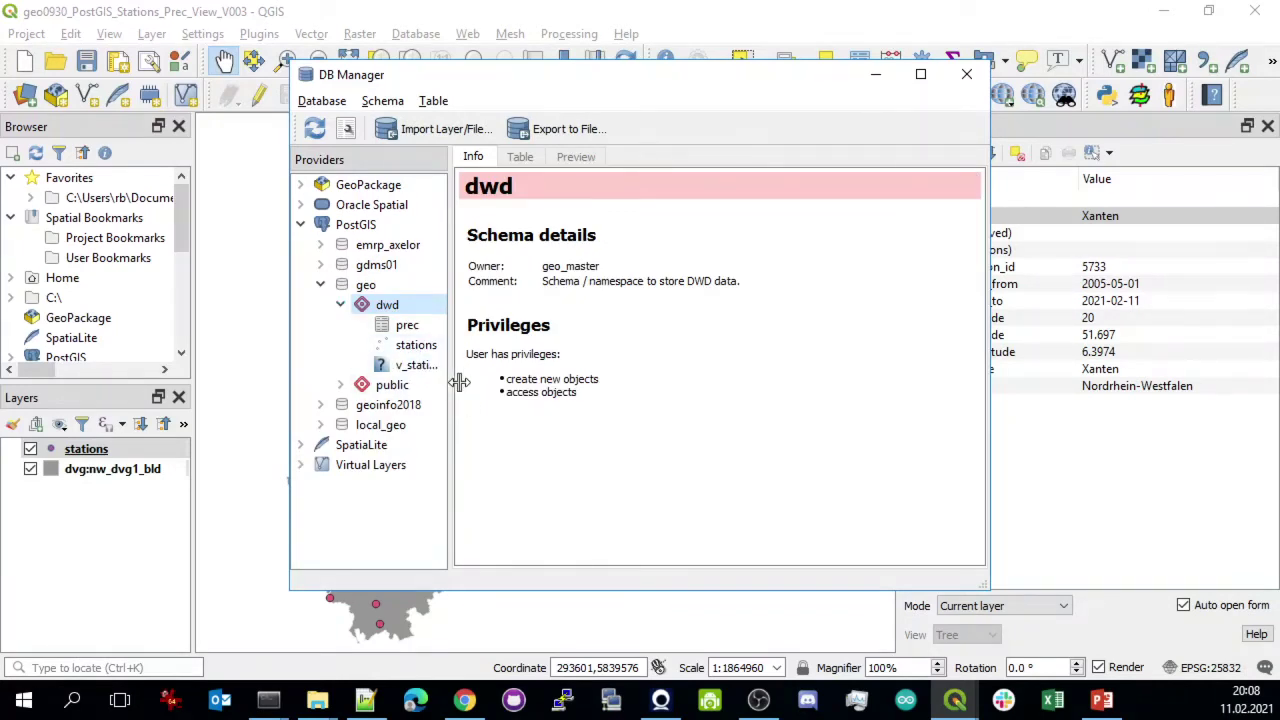
{"action": "left_click_drag", "start_coordinate": [452, 386], "coordinate": [526, 386]}
{"action": "left_click", "coordinate": [456, 364]}
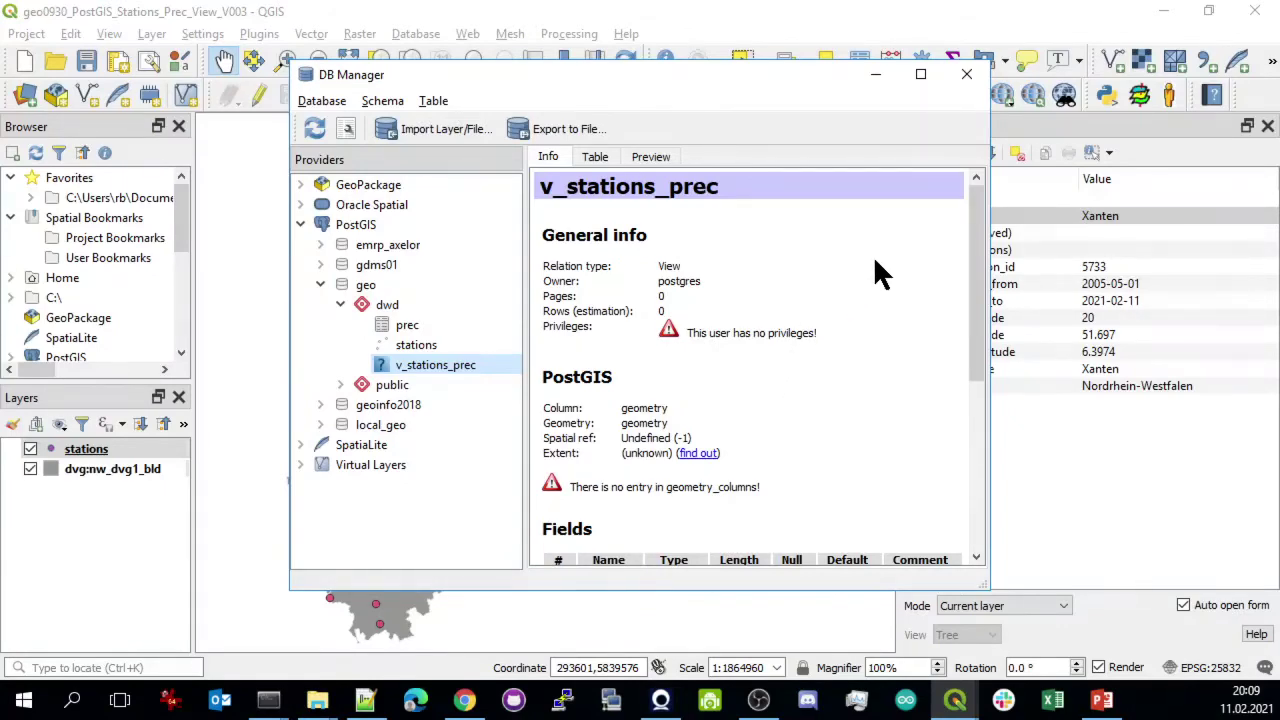
{"action": "left_click", "coordinate": [966, 76]}
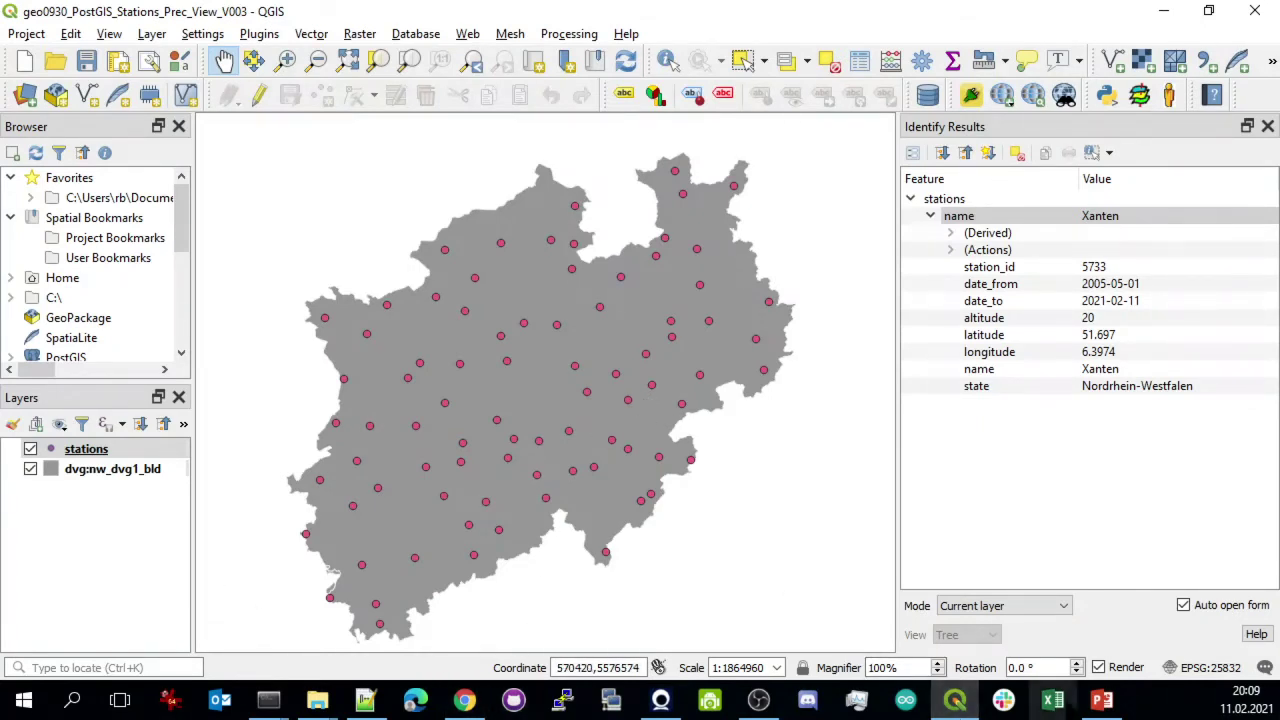
Switch to the PowerShell window with the open psql session and try to drop the view v_stations_prec without a schema name
{"action": "mouse_move", "coordinate": [268, 700]}
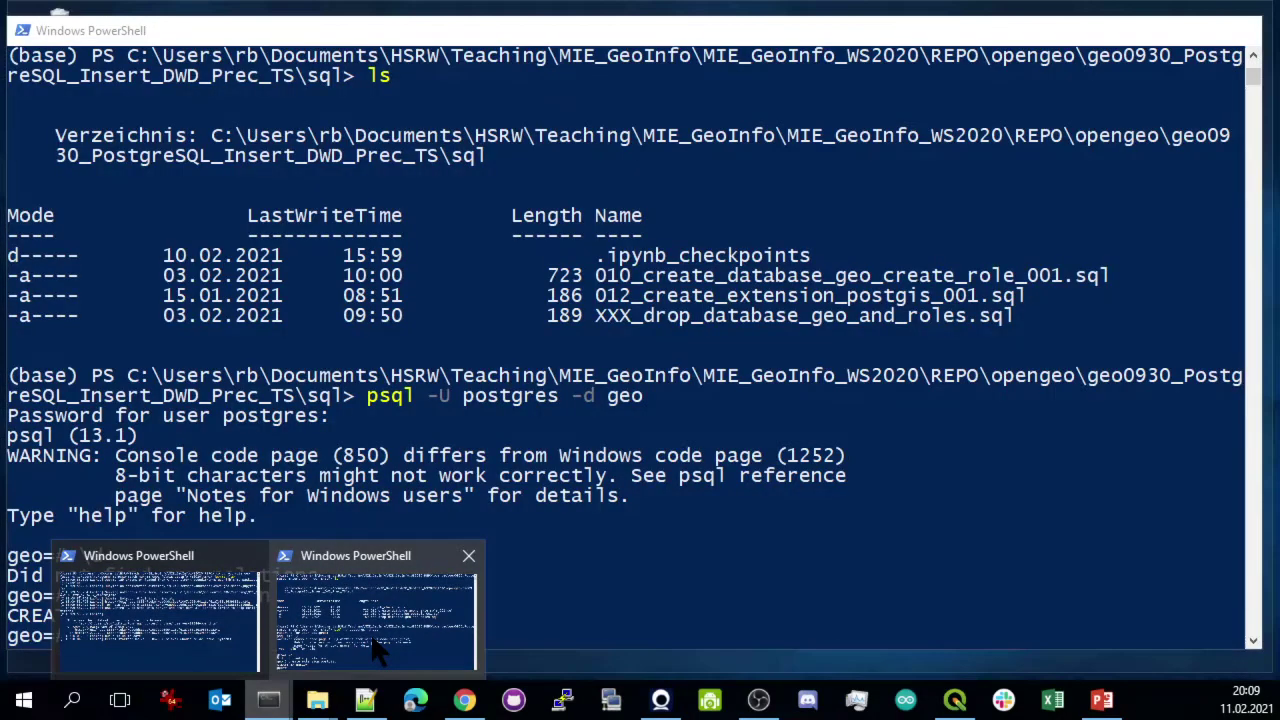
{"action": "left_click", "coordinate": [375, 645]}
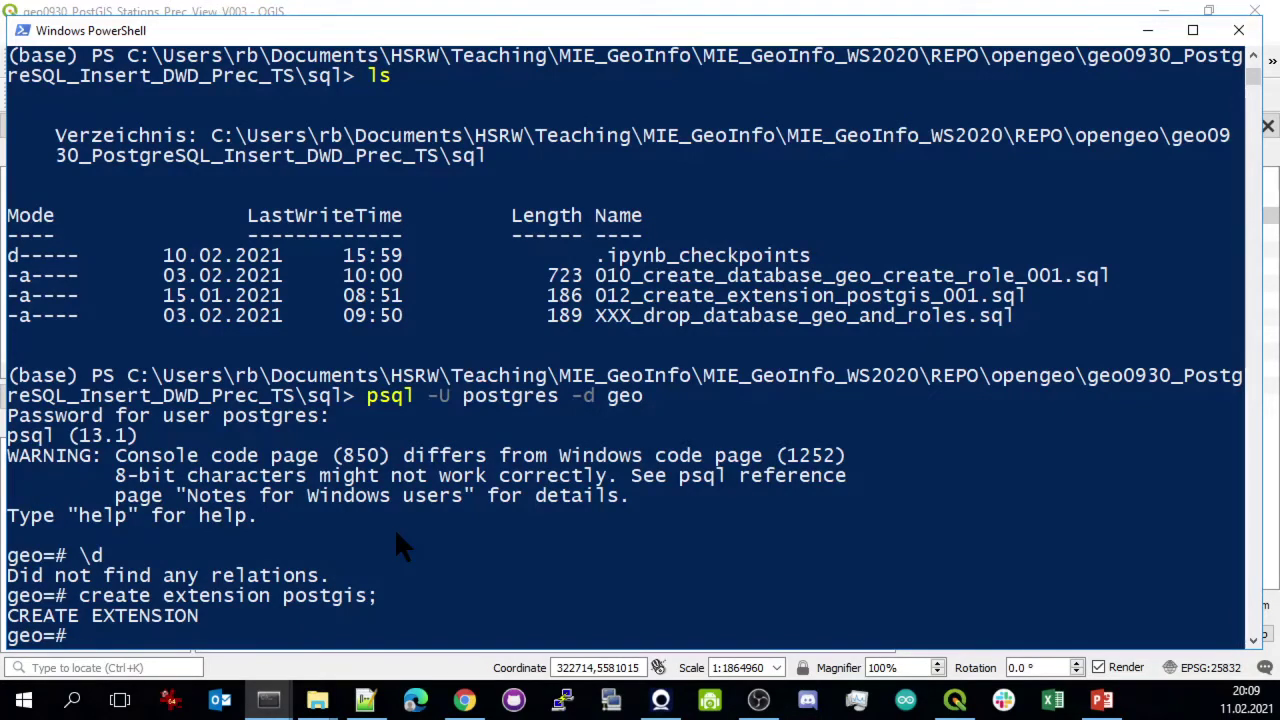
{"action": "type", "text": "drop v"}
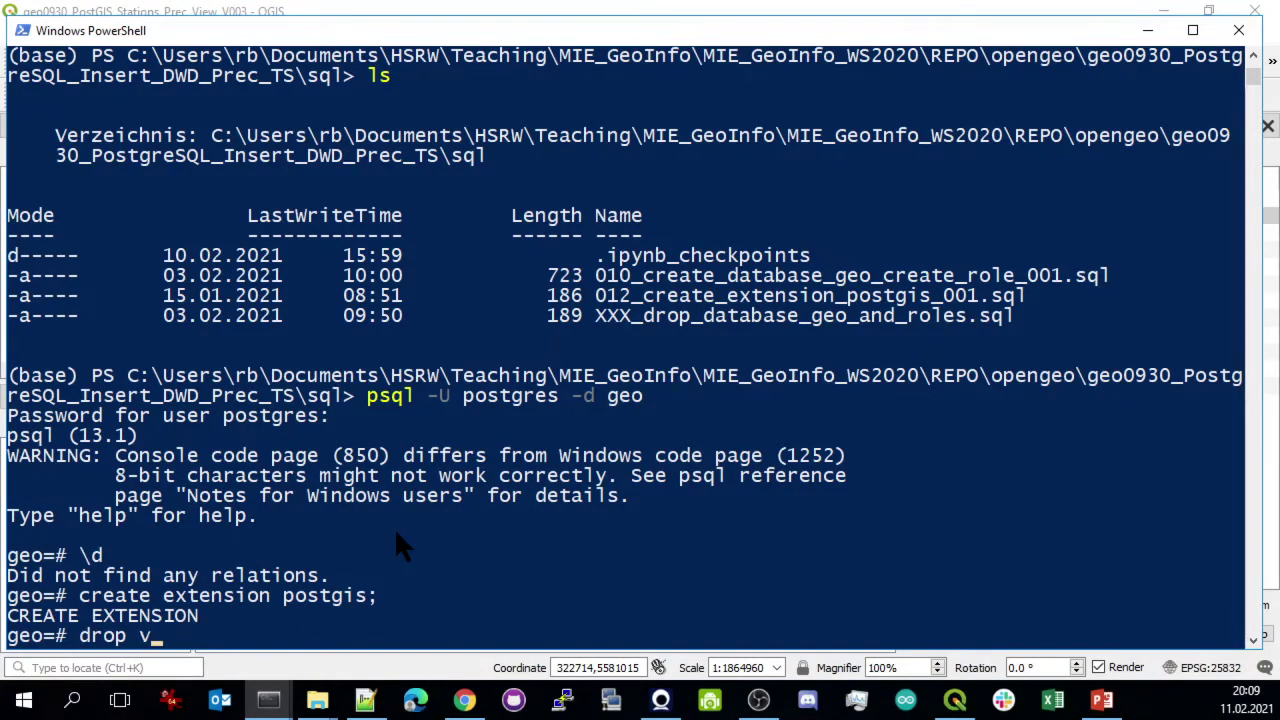
{"action": "type", "text": "iew "}
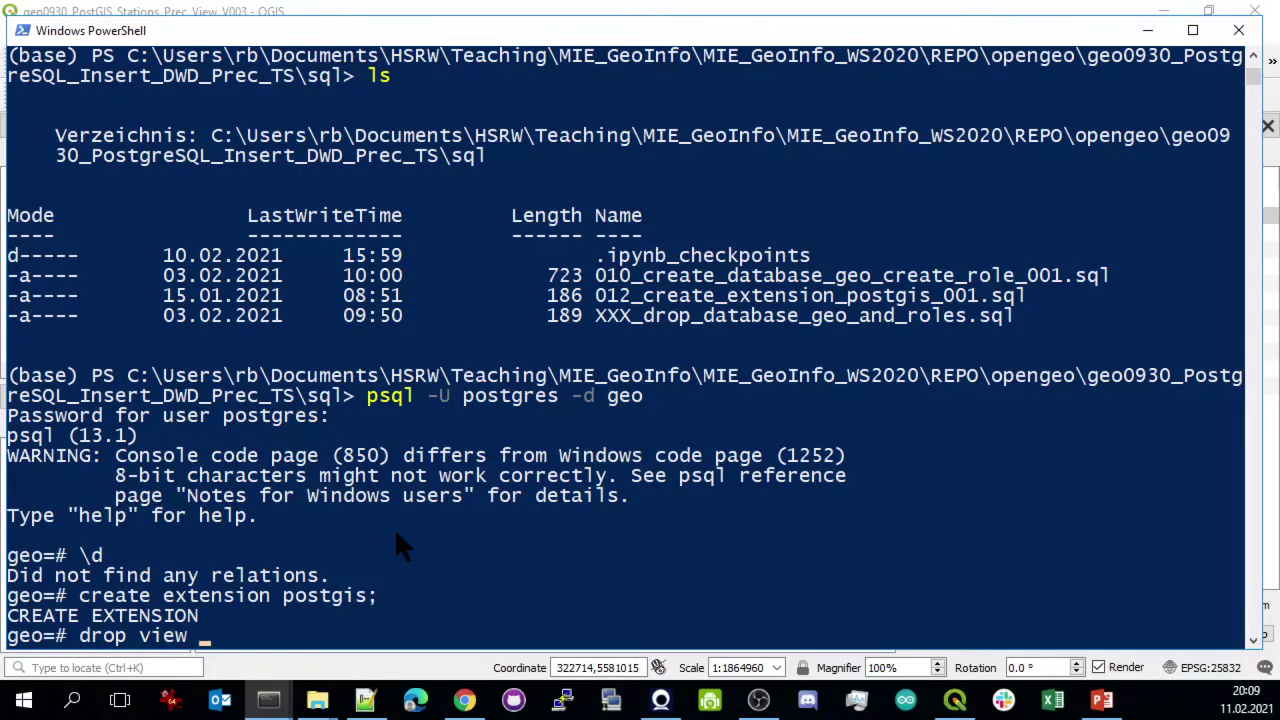
{"action": "type", "text": "v_"}
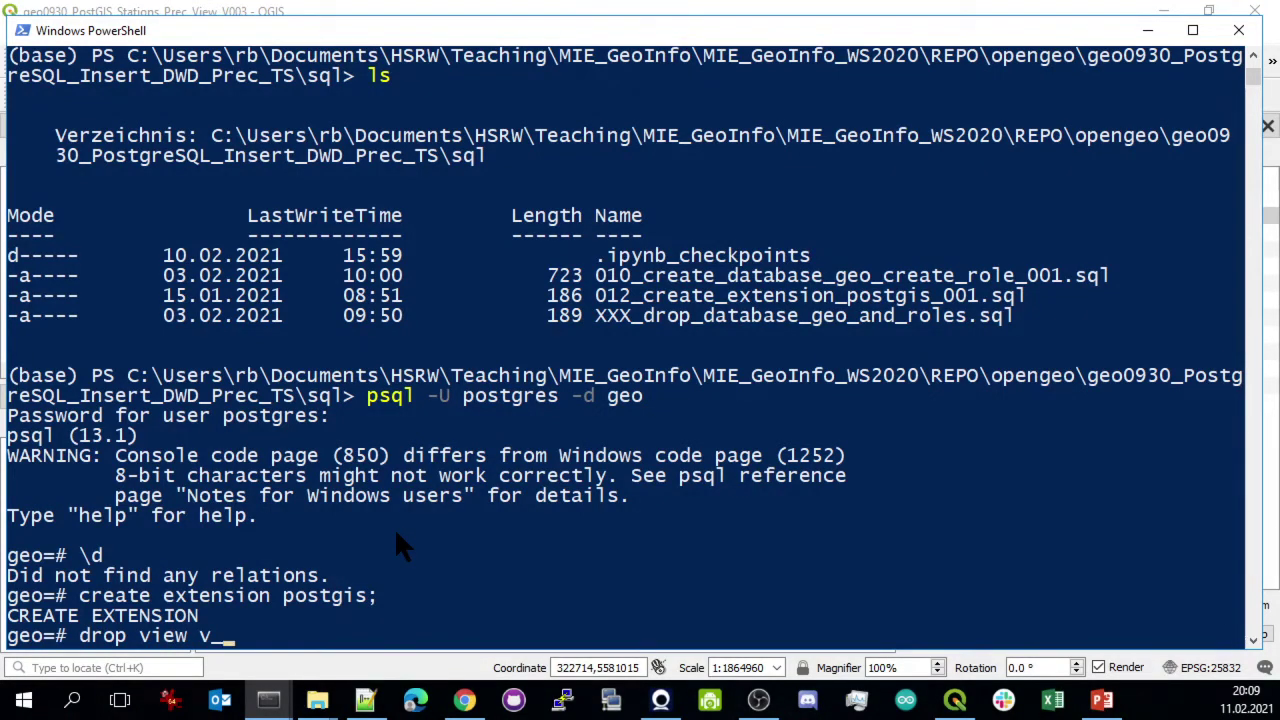
{"action": "type", "text": "stations_"}
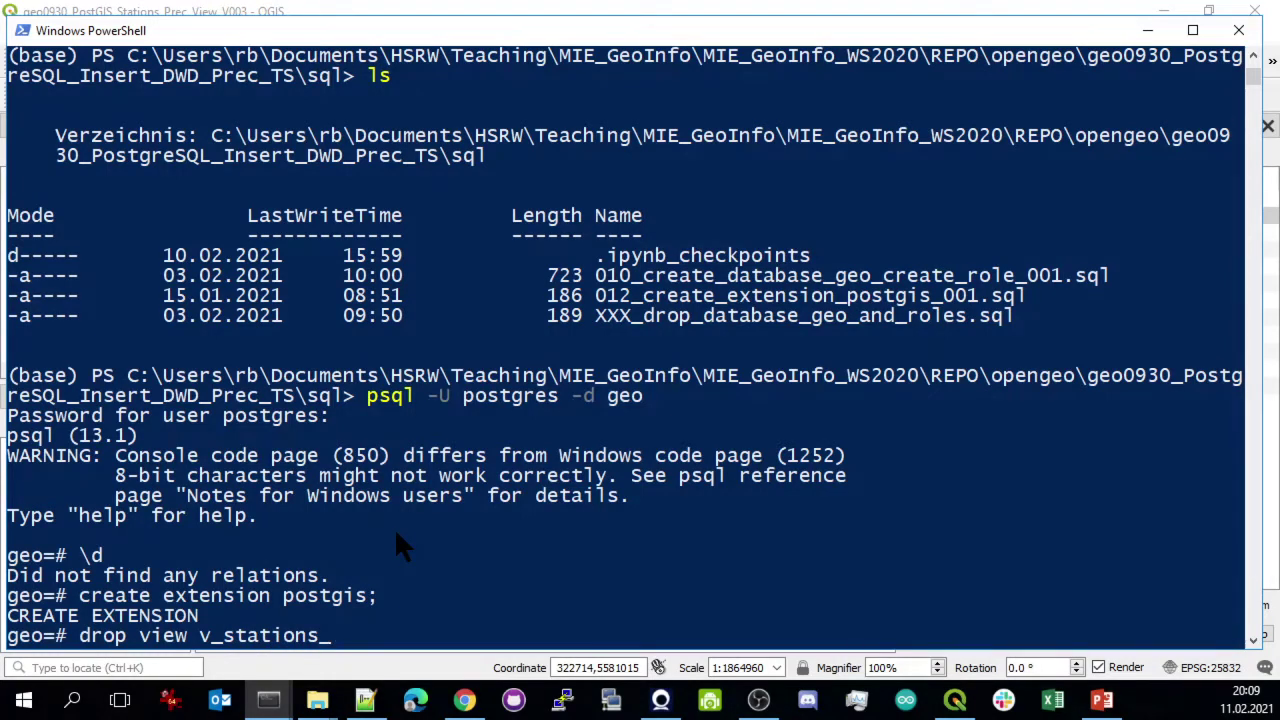
{"action": "type", "text": "prec;"}
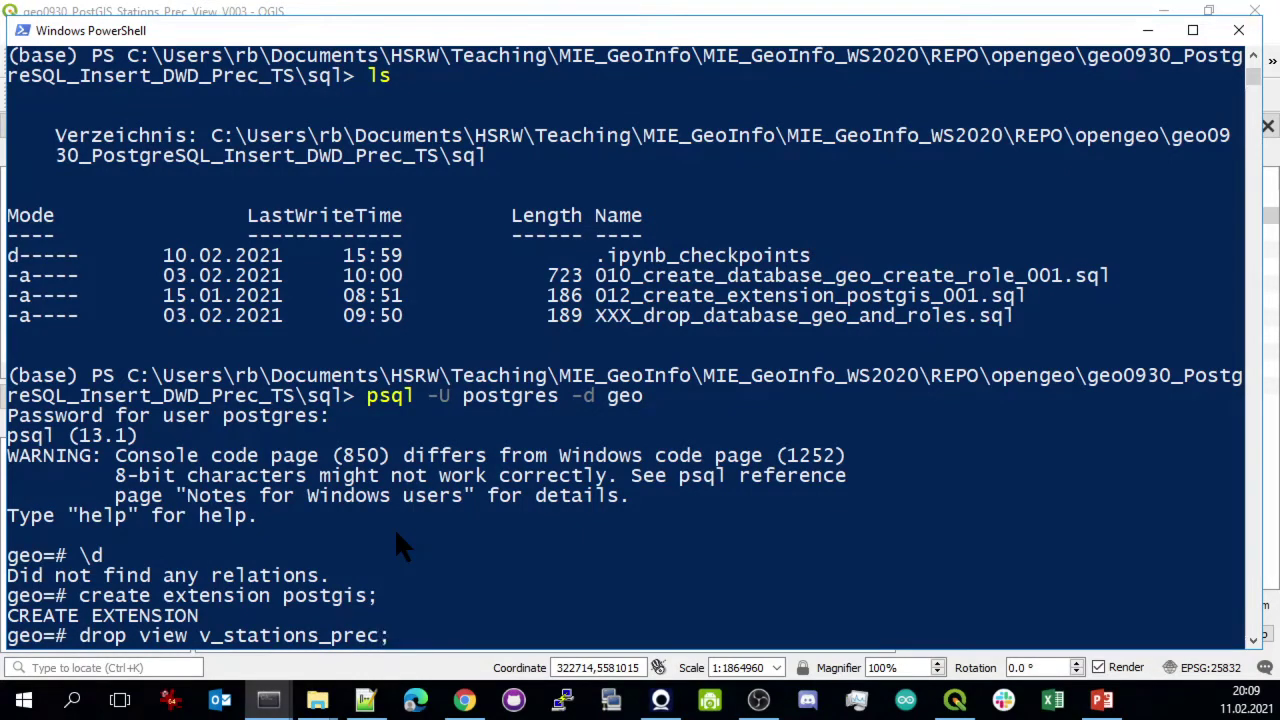
{"action": "key", "text": "Return"}
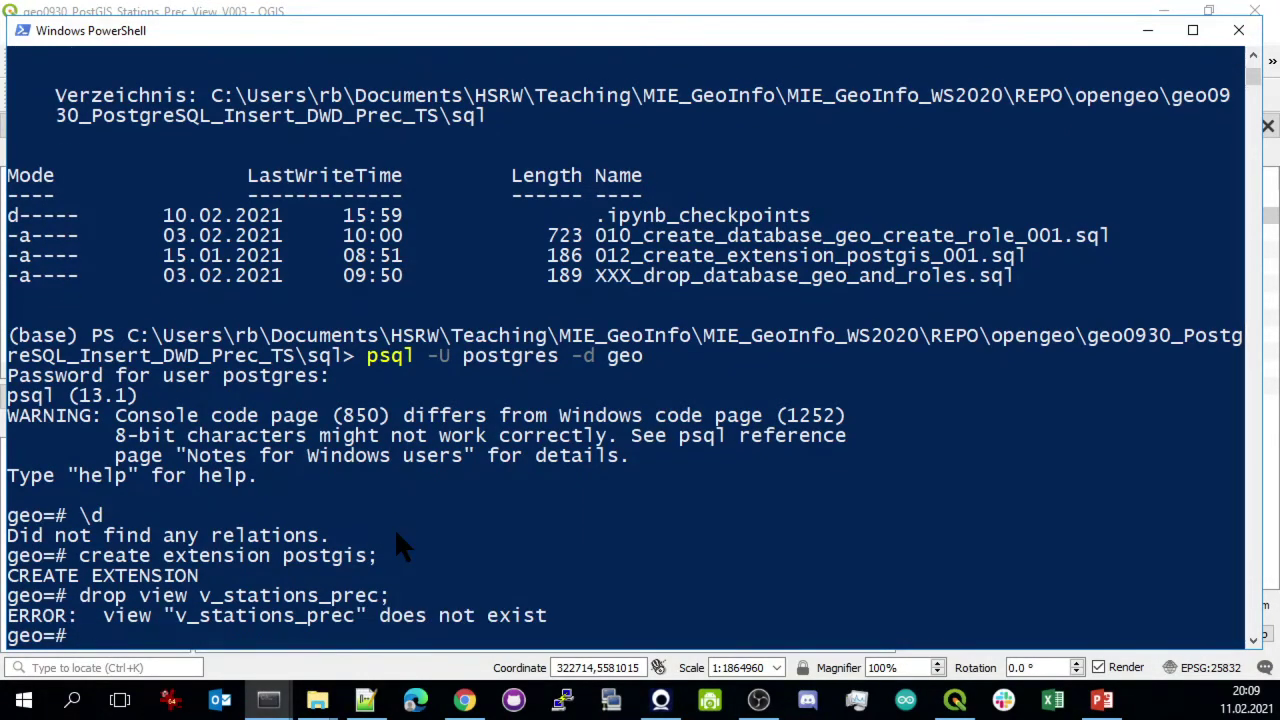
Drop the schema-qualified view dwd.v_stations_prec in psql and quit the psql session
{"action": "key", "text": "Up"}
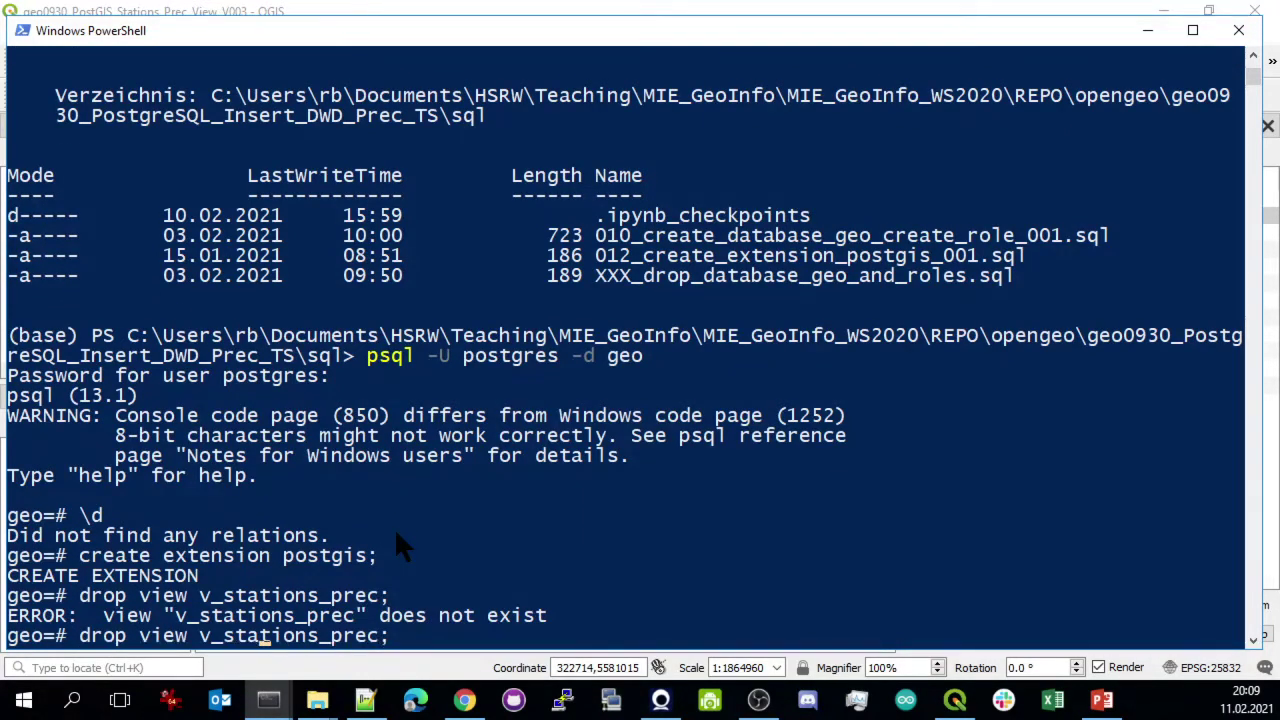
{"action": "key", "text": "ctrl+Left"}
{"action": "type", "text": "dwd"}
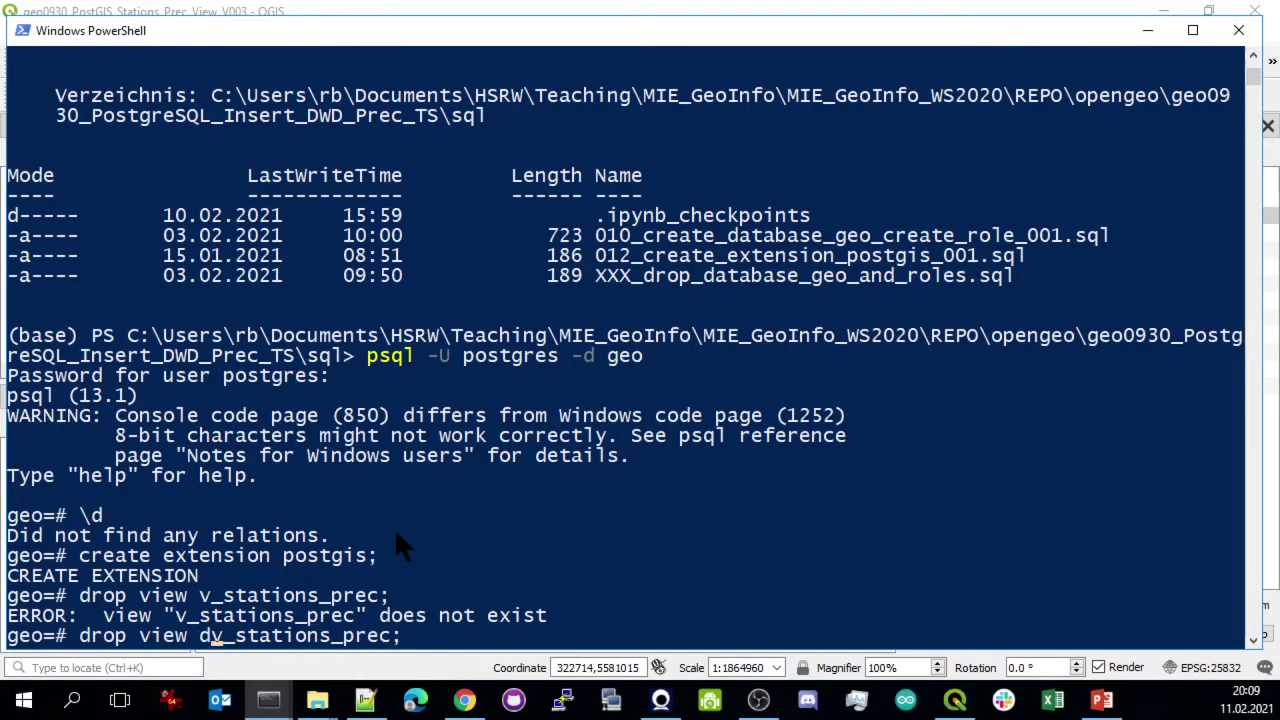
{"action": "type", "text": "."}
{"action": "key", "text": "Return"}
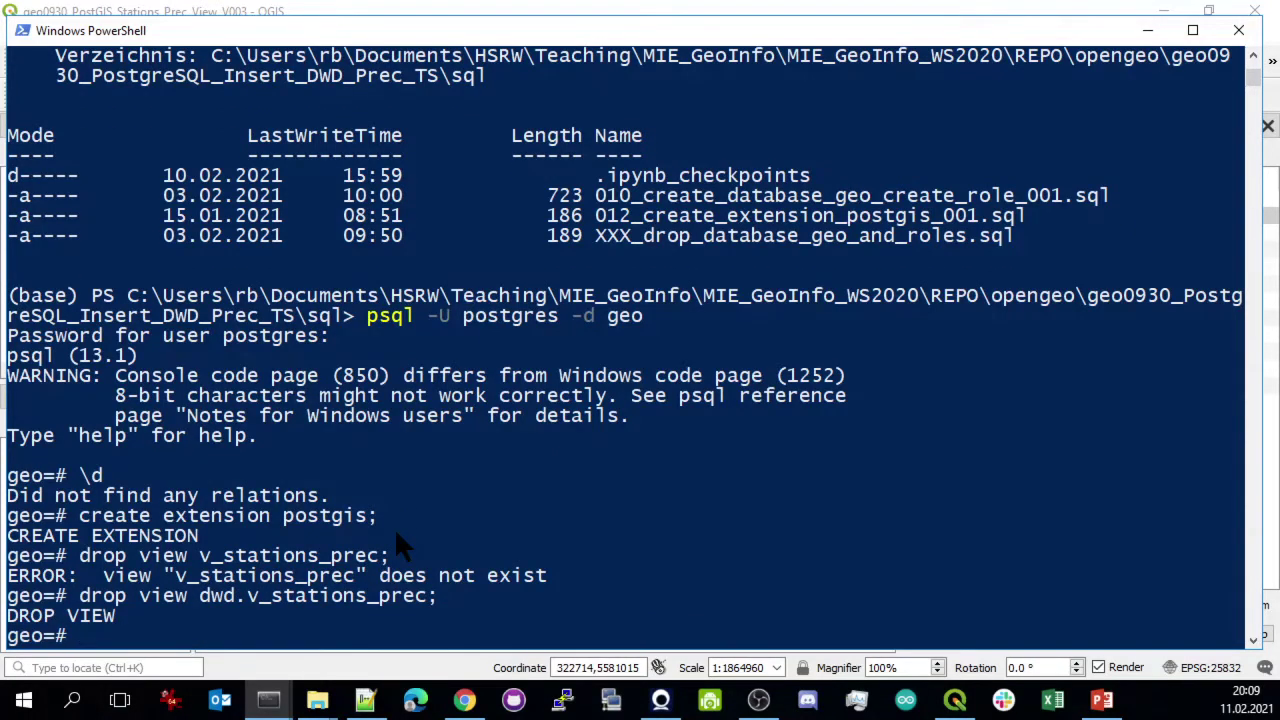
{"action": "type", "text": "\\q"}
{"action": "key", "text": "Return"}
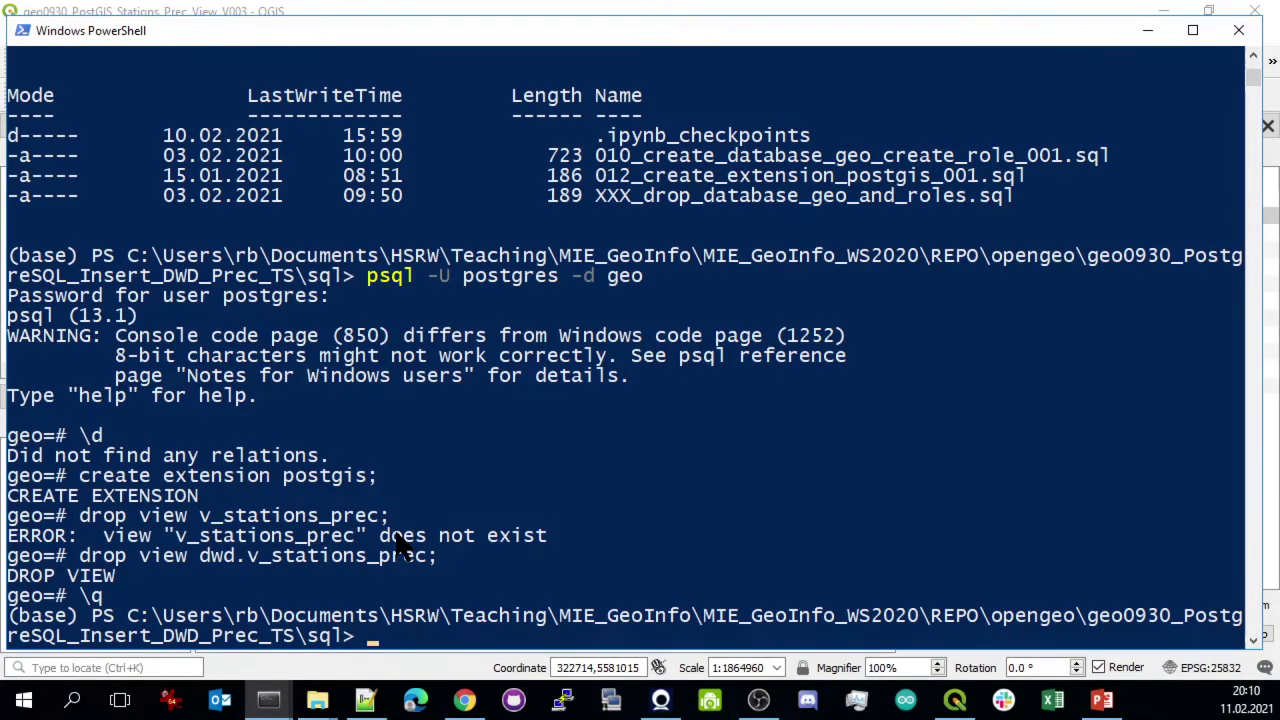
List the files of the sql folder in PowerShell, and switch to pgAdmin in Chrome
{"action": "type", "text": "ls"}
{"action": "key", "text": "Return"}
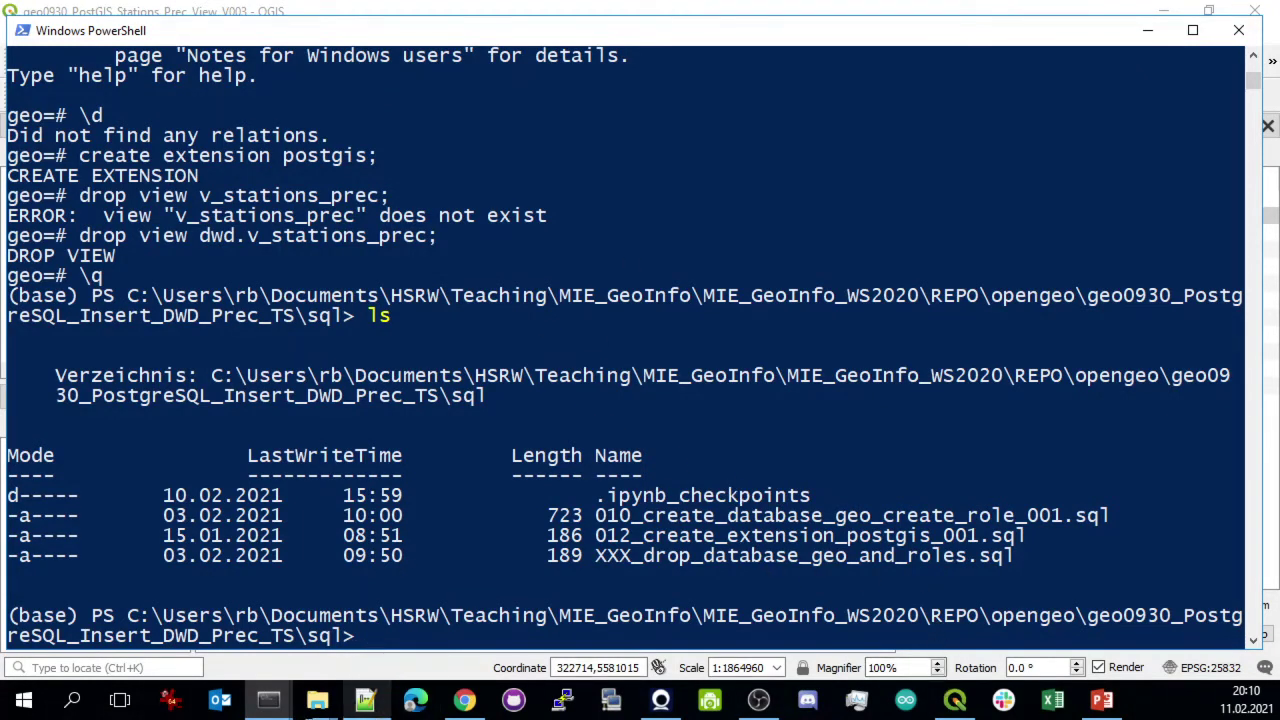
{"action": "mouse_move", "coordinate": [971, 712]}
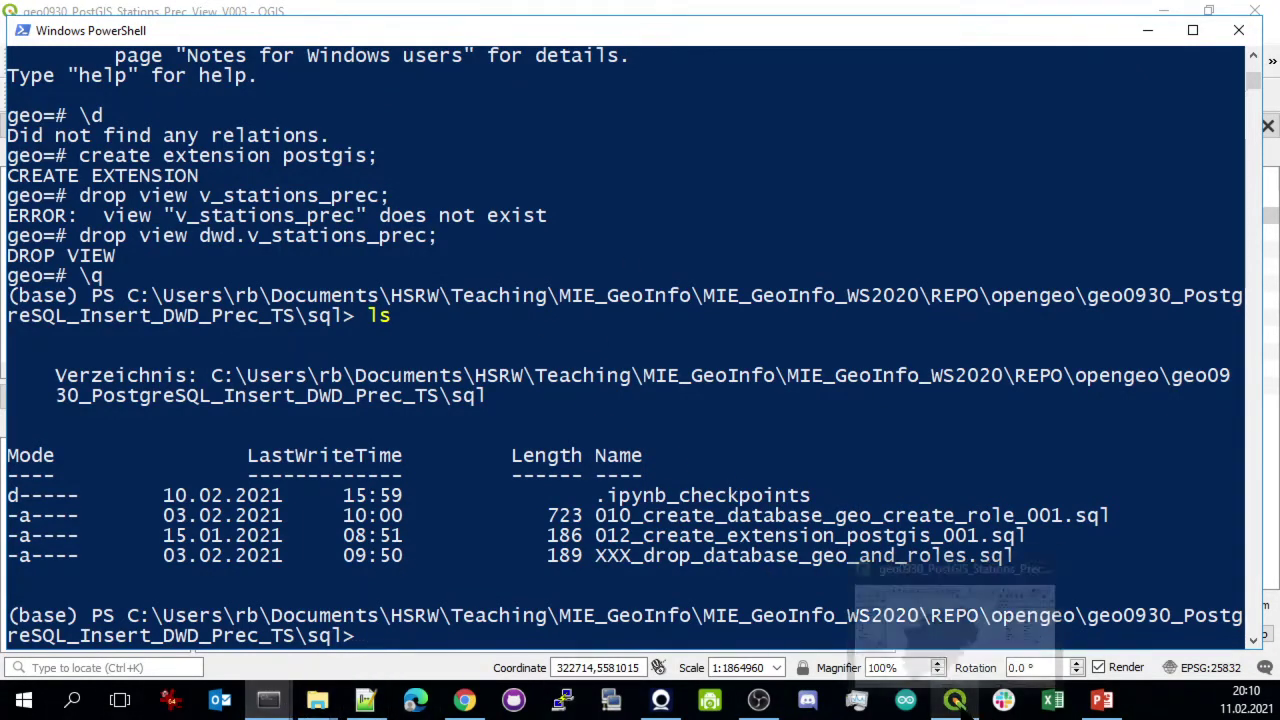
{"action": "left_click", "coordinate": [464, 700]}
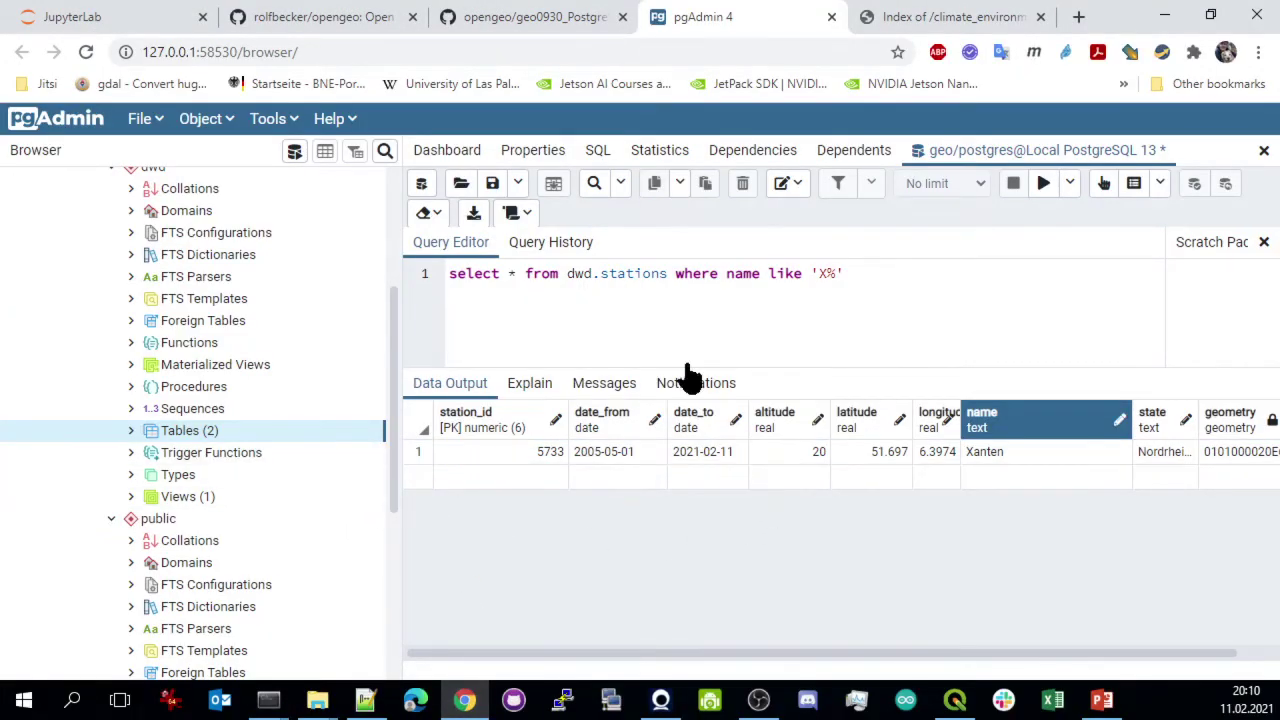
{"action": "left_click", "coordinate": [517, 213]}
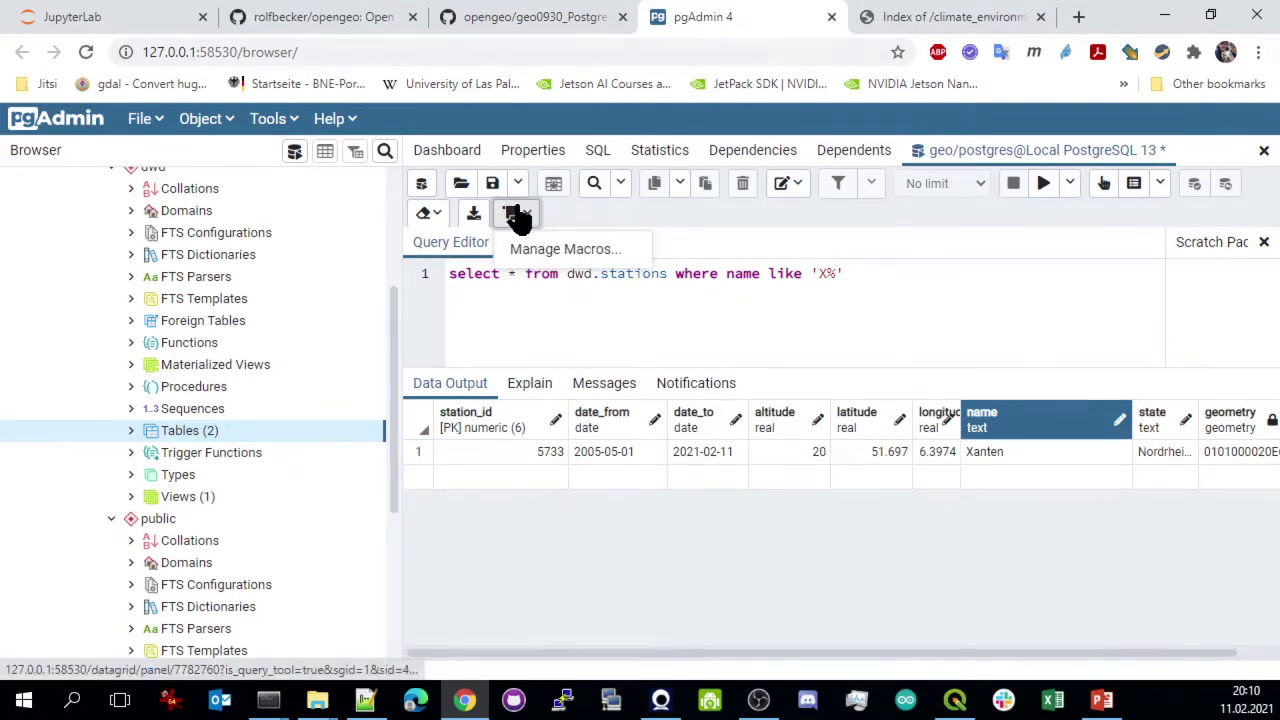
{"action": "left_click", "coordinate": [530, 216]}
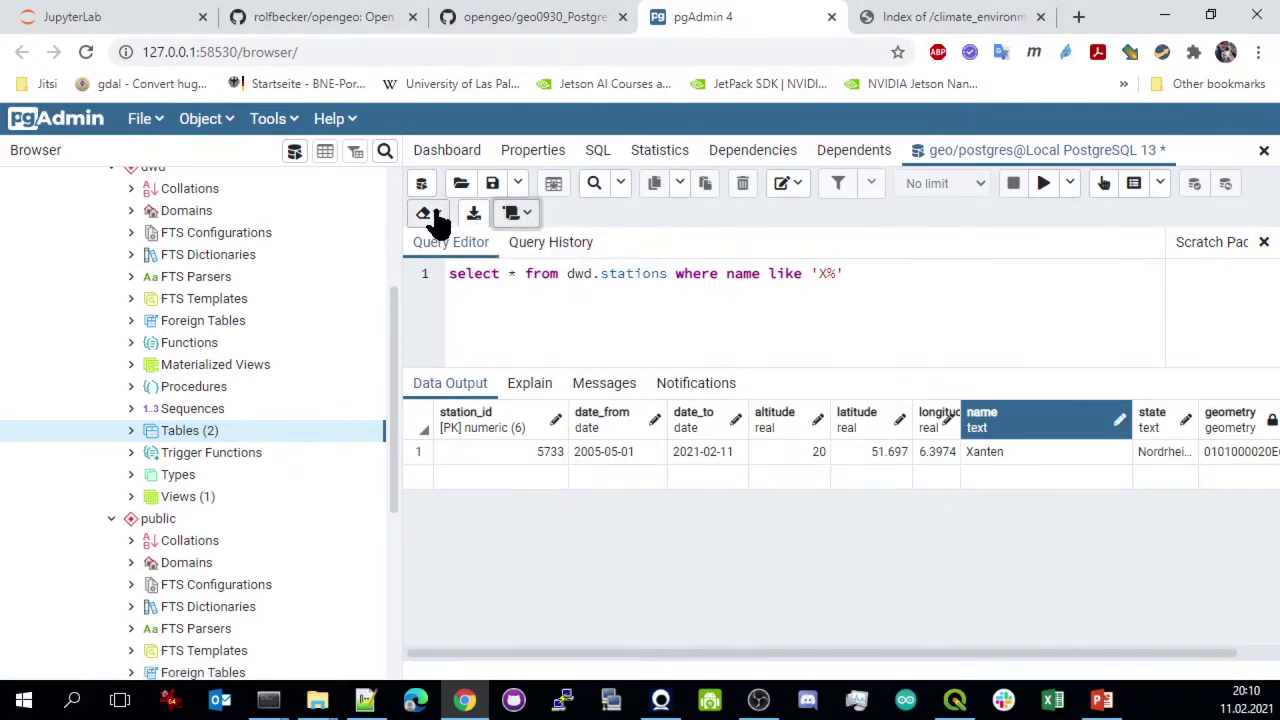
{"action": "left_click", "coordinate": [522, 217]}
{"action": "left_click", "coordinate": [555, 249]}
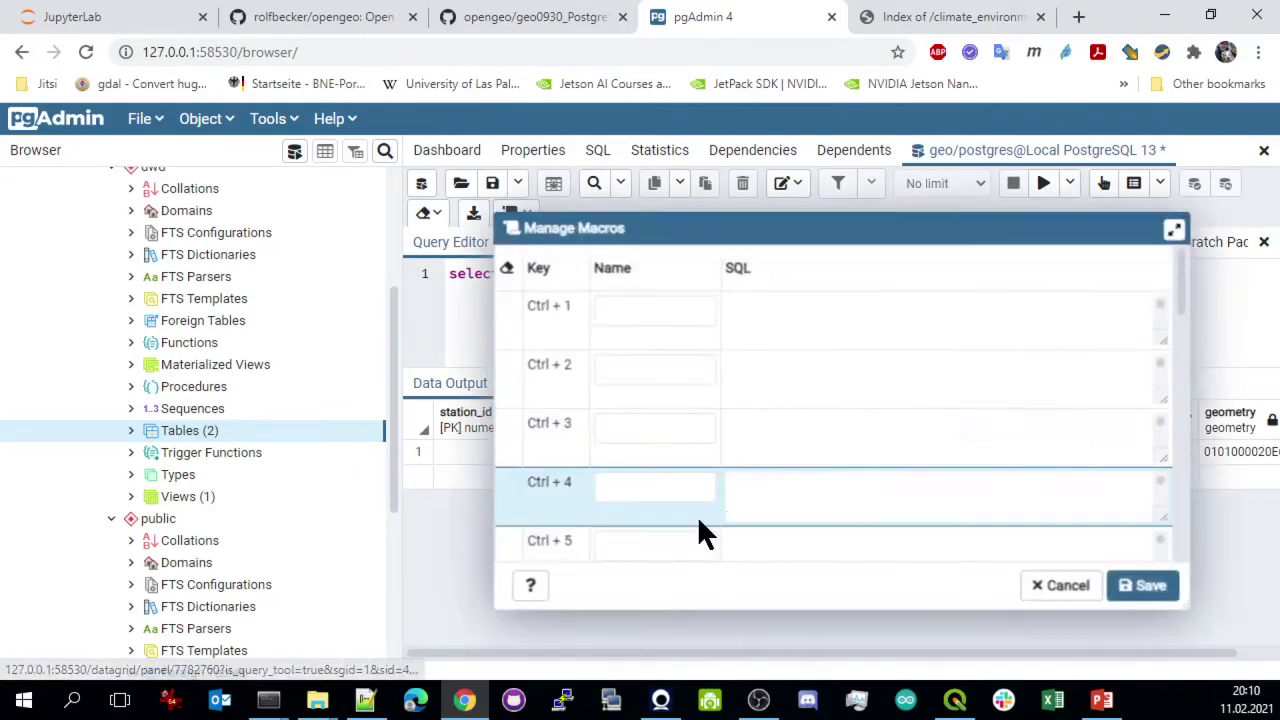
{"action": "left_click", "coordinate": [1070, 588]}
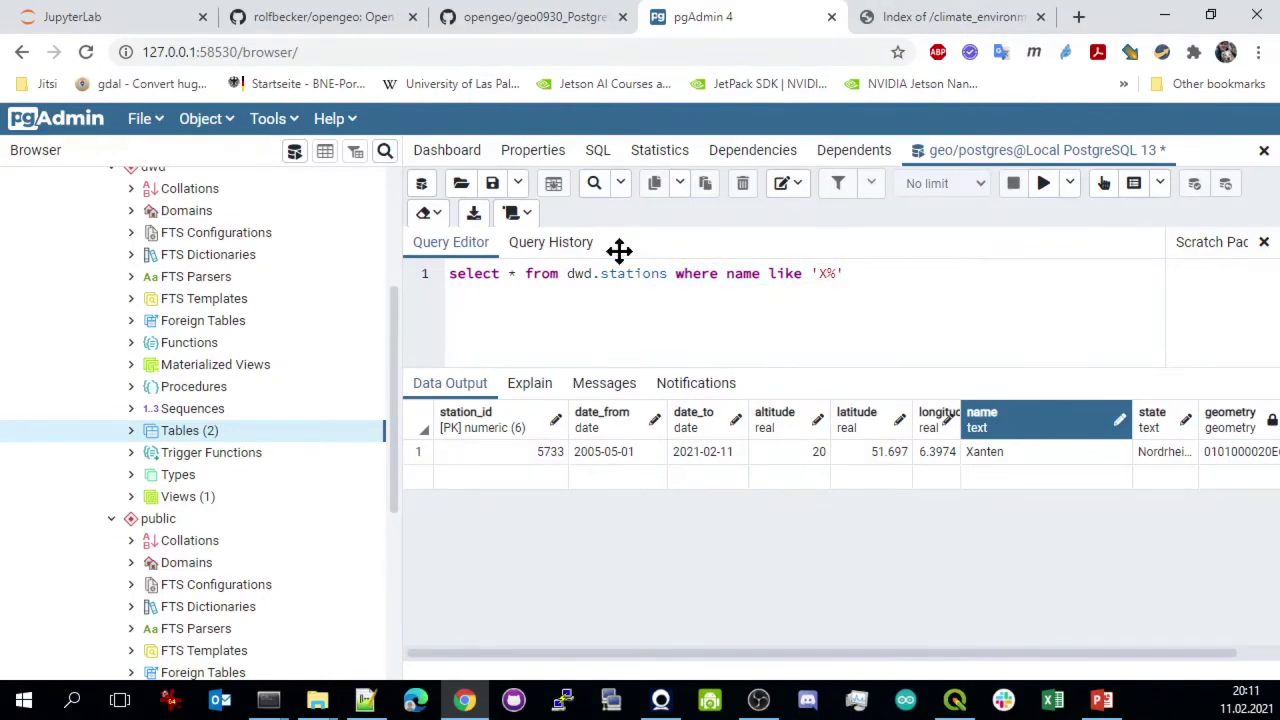
Browse the query history in an enlarged pane and examine the latest select query on dwd.stations
{"action": "left_click", "coordinate": [555, 243]}
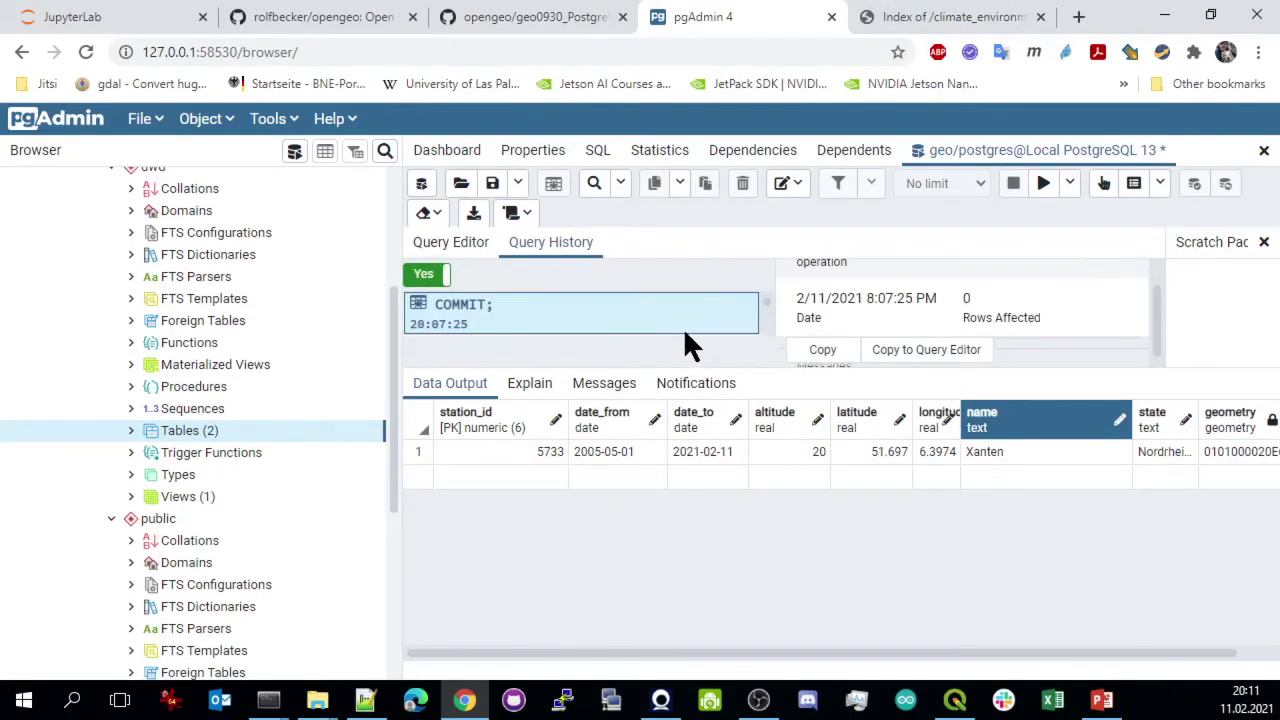
{"action": "scroll", "coordinate": [680, 327], "scroll_direction": "down", "scroll_amount": 2}
{"action": "scroll", "coordinate": [687, 332], "scroll_direction": "up", "scroll_amount": 2}
{"action": "left_click_drag", "start_coordinate": [1091, 371], "coordinate": [1080, 546]}
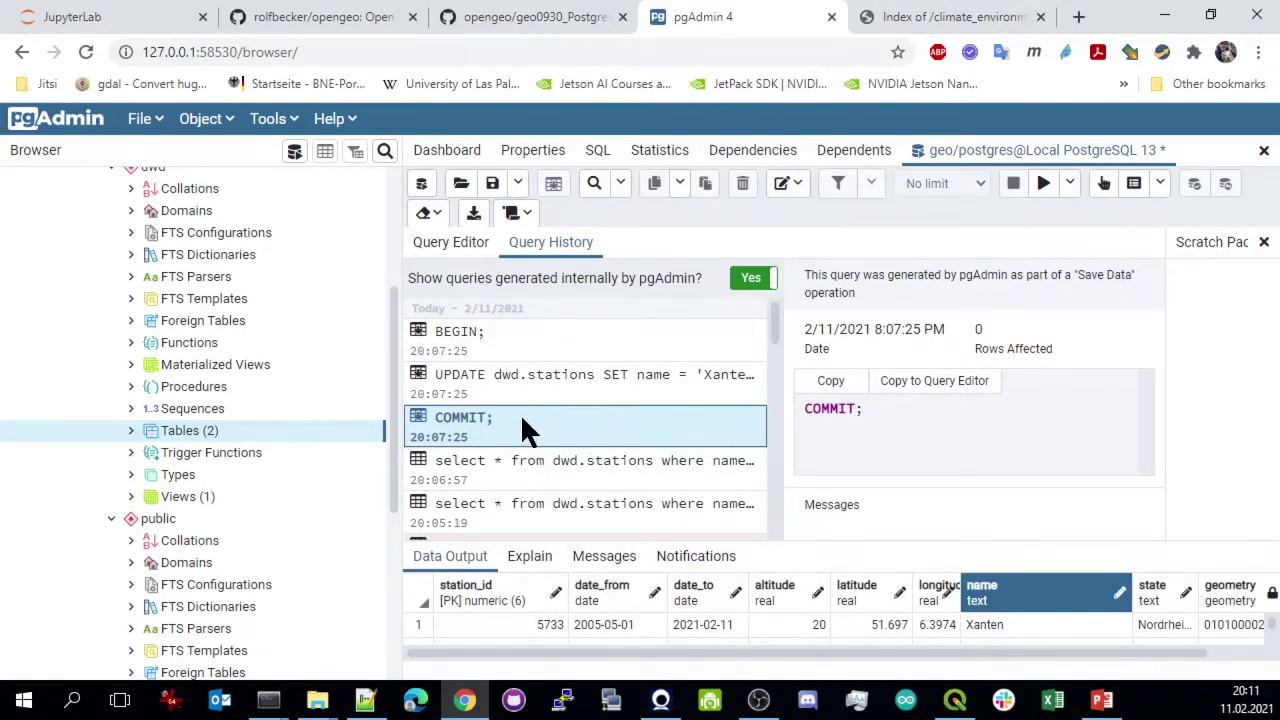
{"action": "left_click", "coordinate": [541, 457]}
{"action": "scroll", "coordinate": [694, 471], "scroll_direction": "down", "scroll_amount": 1}
{"action": "scroll", "coordinate": [674, 487], "scroll_direction": "down", "scroll_amount": 2}
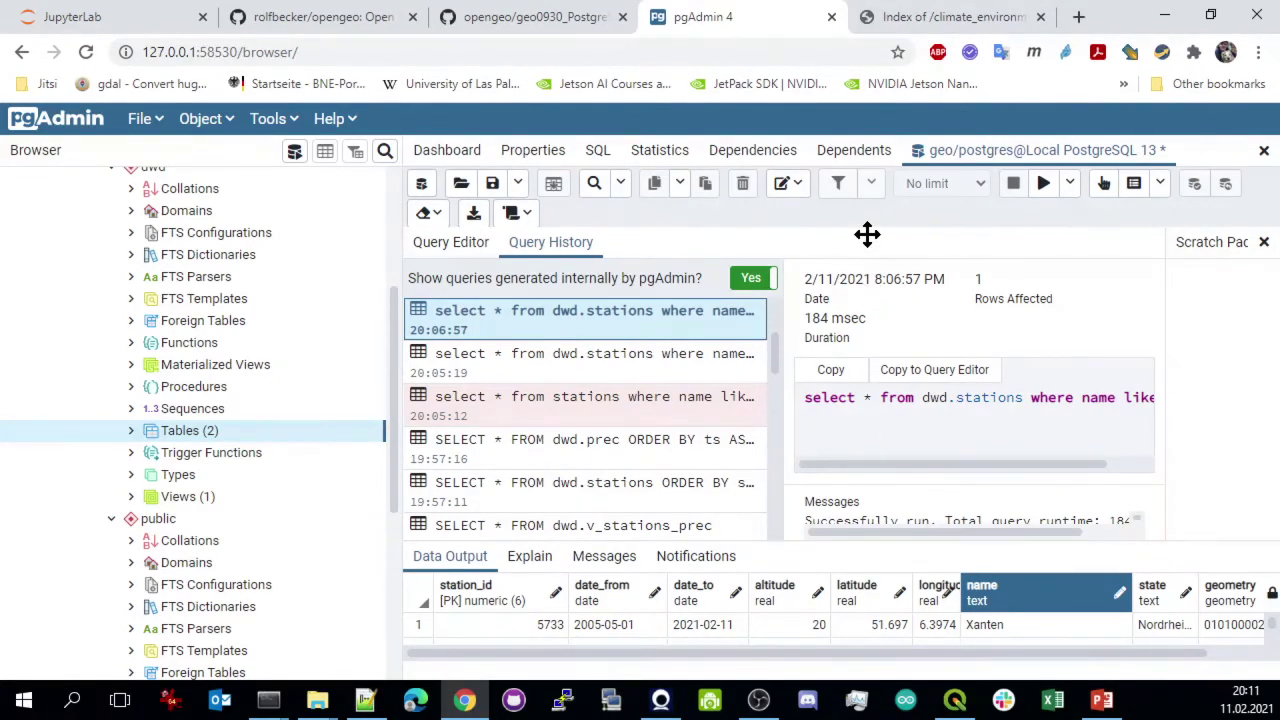
{"action": "left_click_drag", "start_coordinate": [866, 260], "coordinate": [866, 263]}
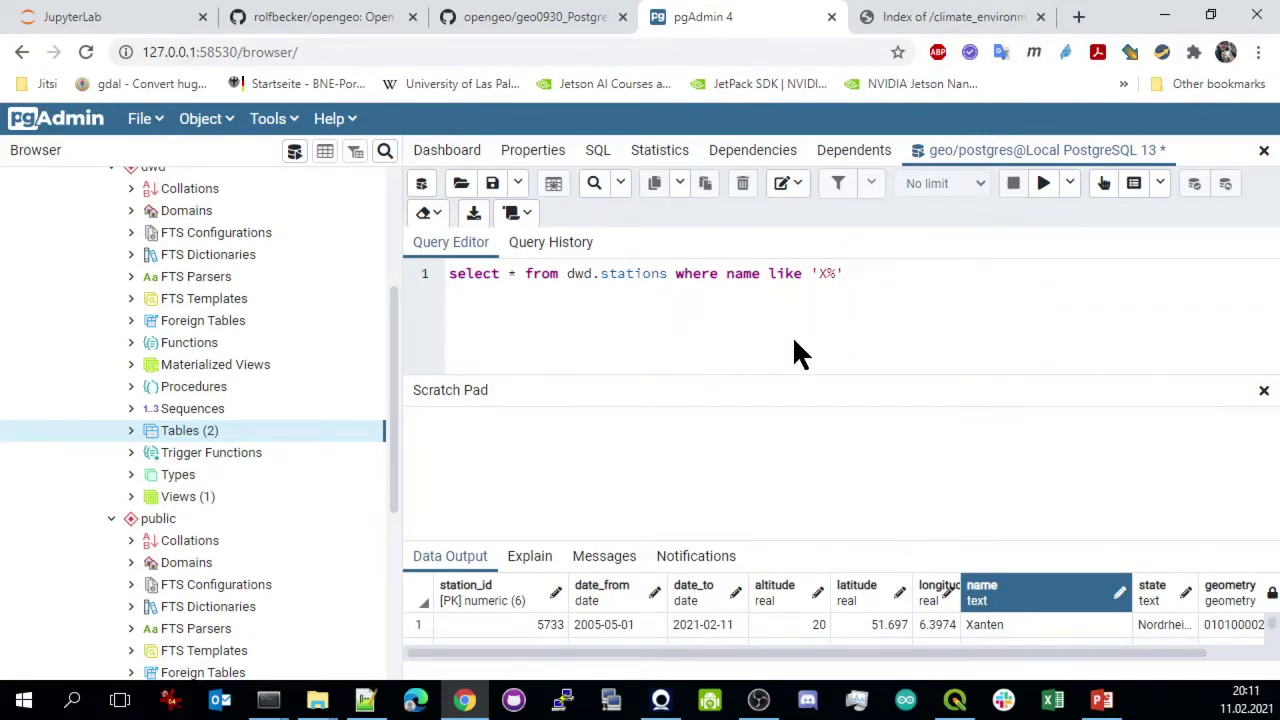
Find the create view dwd.v_stations_prec statement in the query history and copy it to the query editor
{"action": "left_click", "coordinate": [550, 242]}
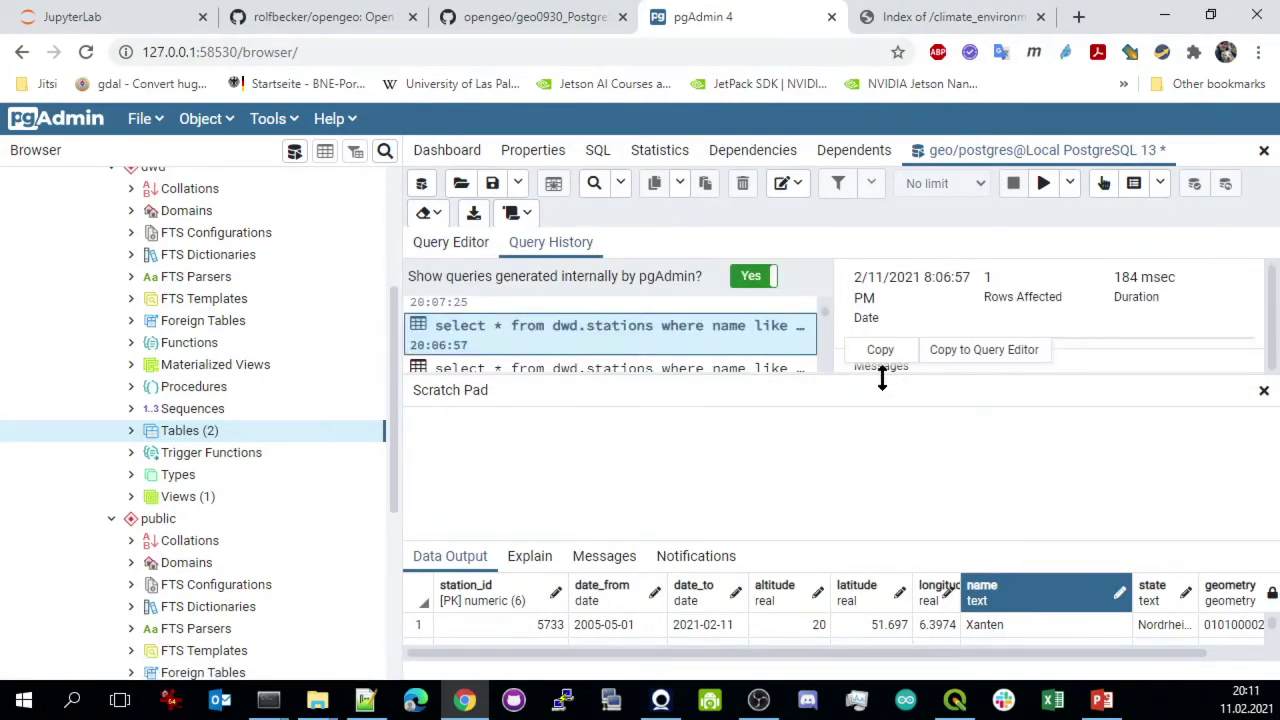
{"action": "left_click_drag", "start_coordinate": [882, 378], "coordinate": [876, 466]}
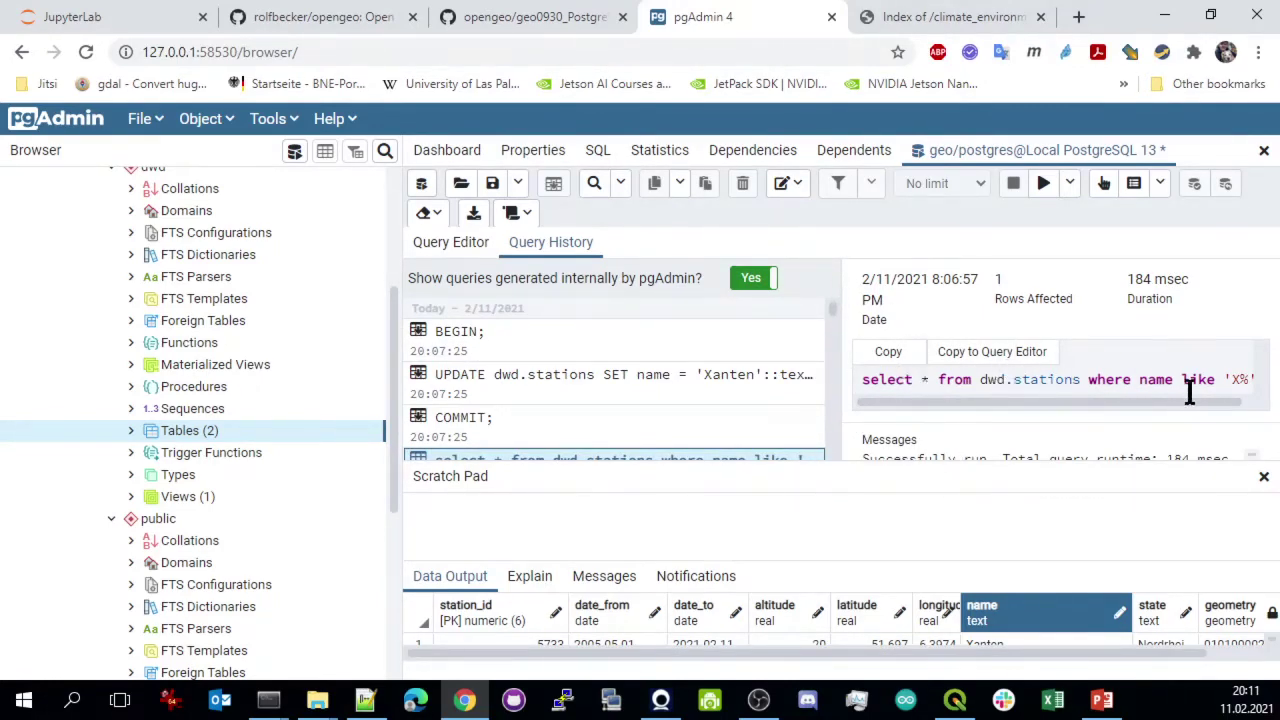
{"action": "left_click_drag", "start_coordinate": [1188, 404], "coordinate": [1216, 404]}
{"action": "scroll", "coordinate": [676, 400], "scroll_direction": "down", "scroll_amount": 10}
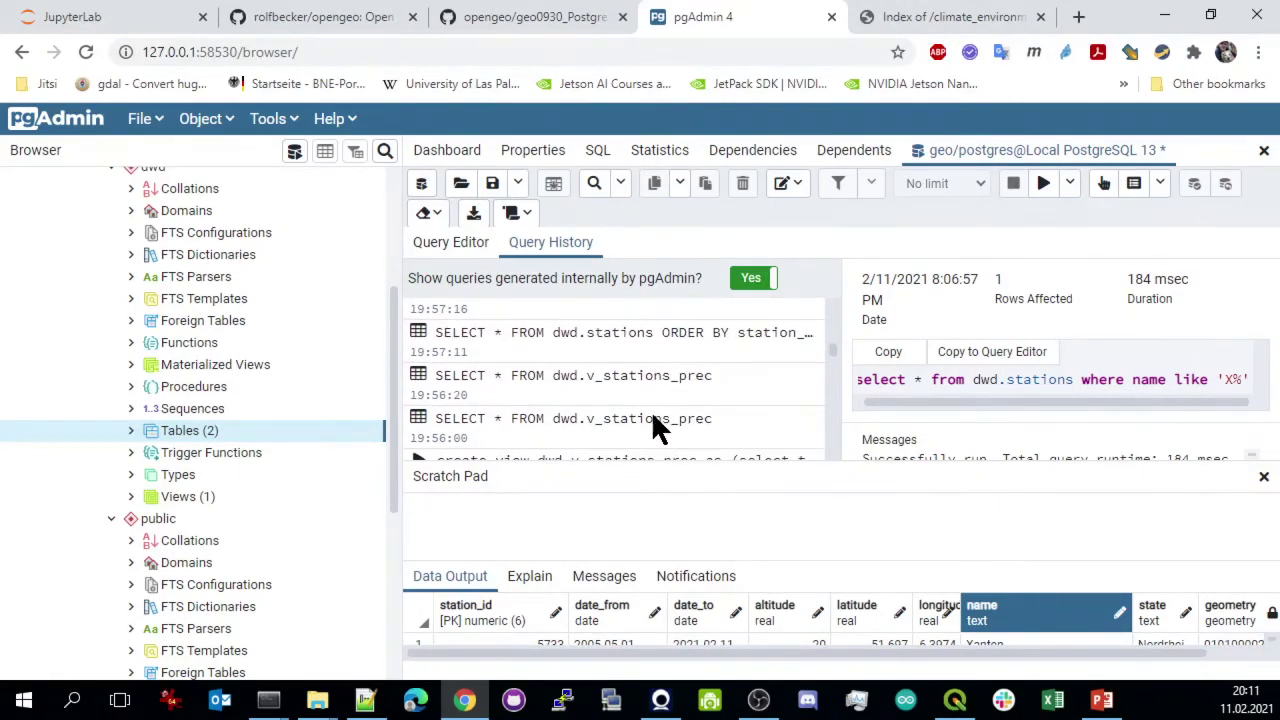
{"action": "scroll", "coordinate": [655, 425], "scroll_direction": "down", "scroll_amount": 2}
{"action": "left_click", "coordinate": [636, 364]}
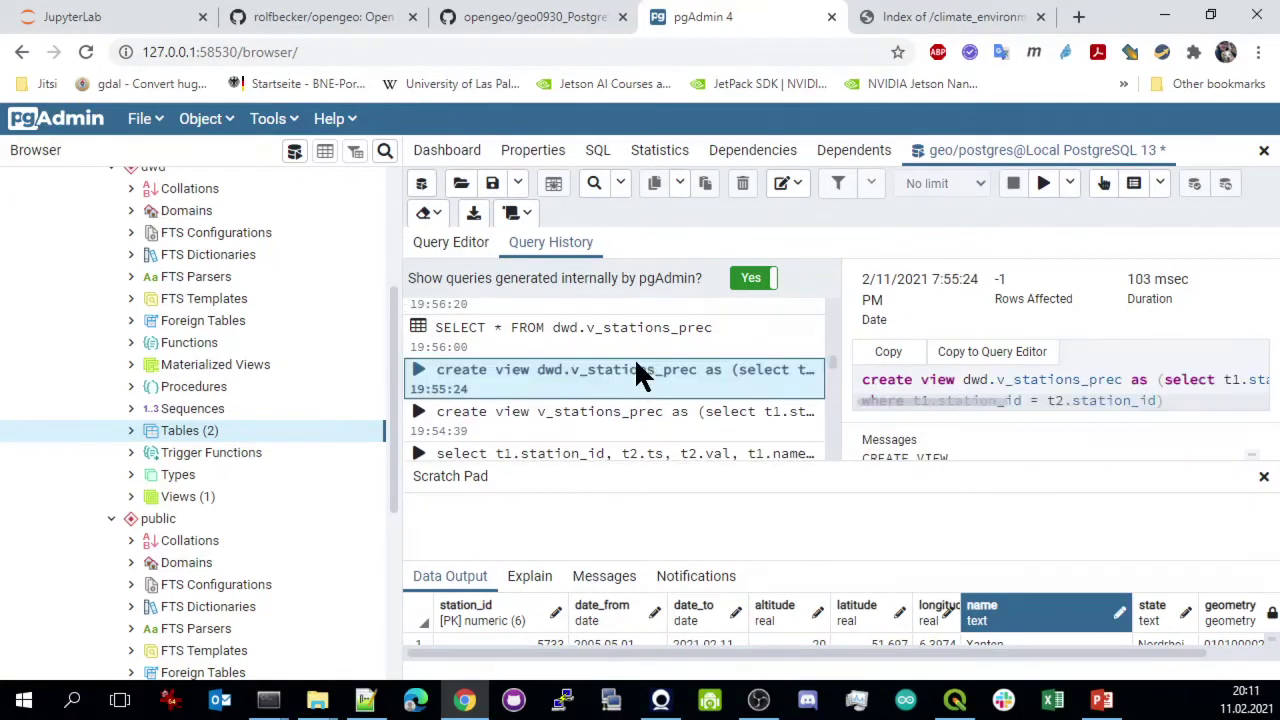
{"action": "left_click", "coordinate": [975, 351]}
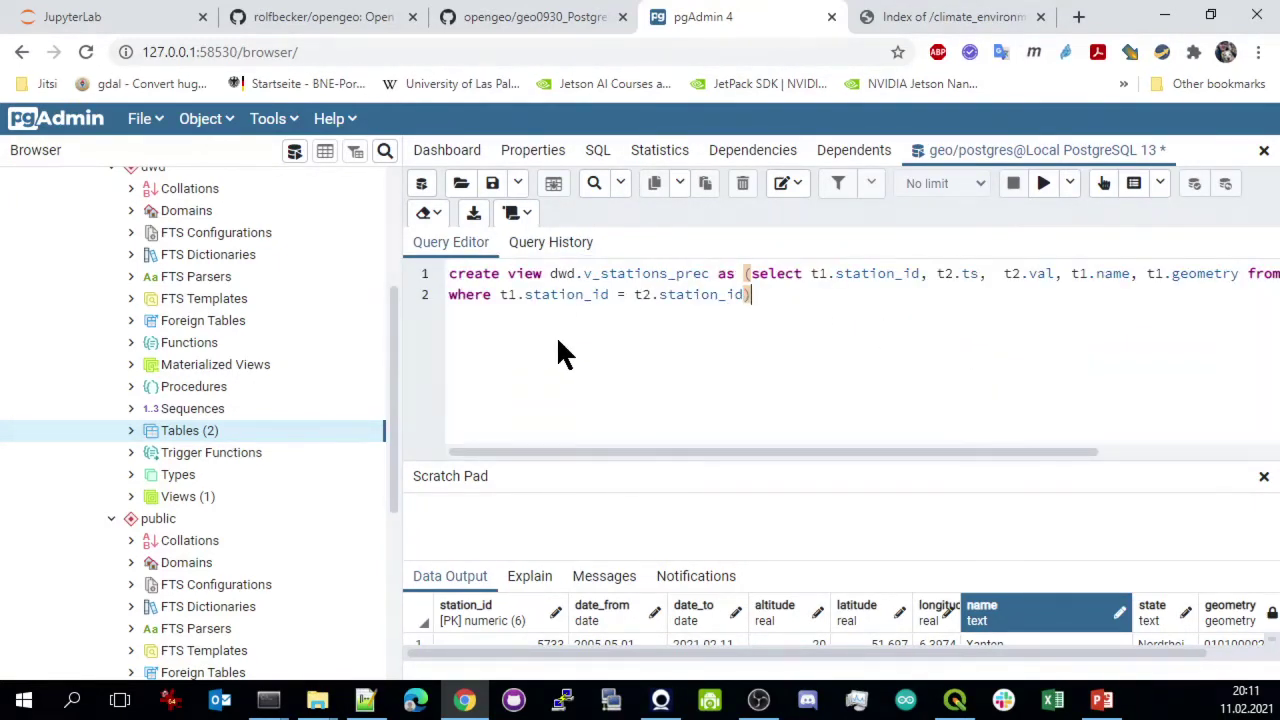
Copy the whole create view statement, switch to Notepad++ and remove the empty last line of 012_create_extension_postgis_001.sql
{"action": "type", "text": ")"}
{"action": "left_click_drag", "start_coordinate": [778, 300], "coordinate": [448, 273]}
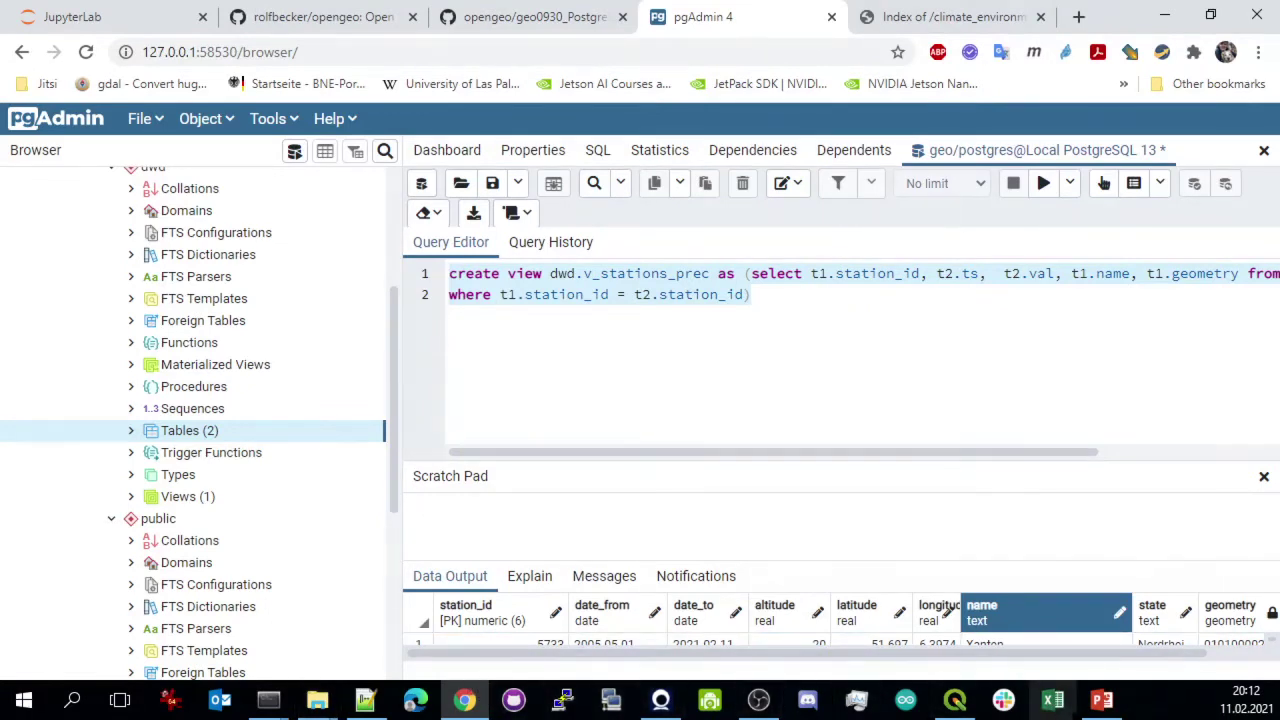
{"action": "left_click", "coordinate": [365, 700]}
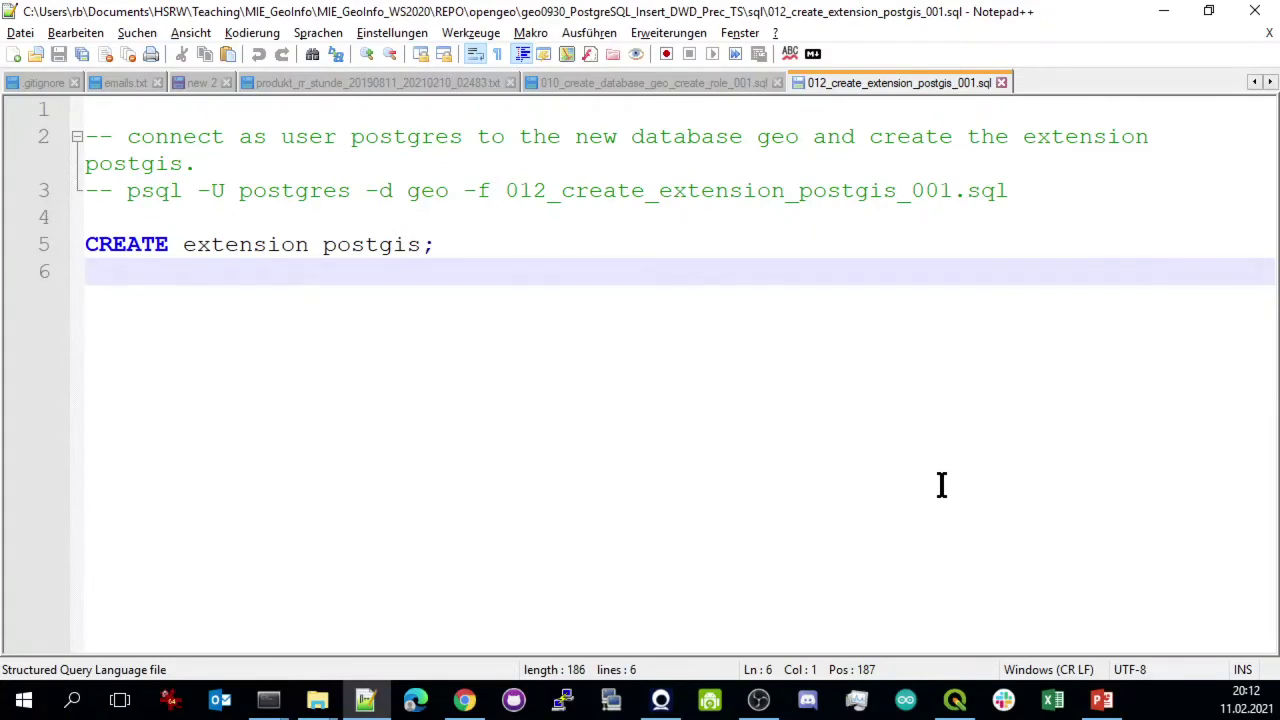
{"action": "key", "text": "Up"}
{"action": "key", "text": "ctrl+shift+Down"}
{"action": "key", "text": "BackSpace"}
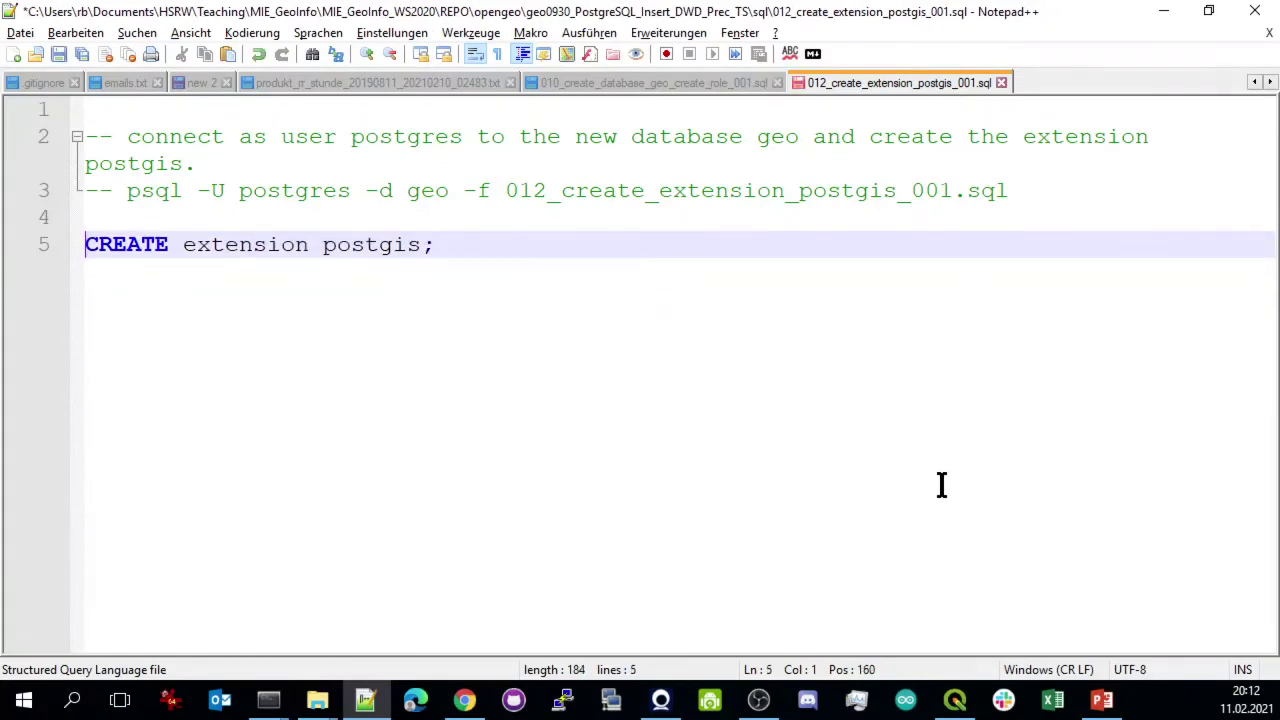
Paste the create view statement into a new file and start saving it in the sql folder with all file types shown
{"action": "key", "text": "ctrl+n"}
{"action": "type", "text": "create view dwd.v_stations_prec as (select t1.station_id, t2.ts,  t2.val, t1.name, t1.geometry from dwd.stations t1, dwd.prec t2 where t1.station_id = t2.station_id)"}
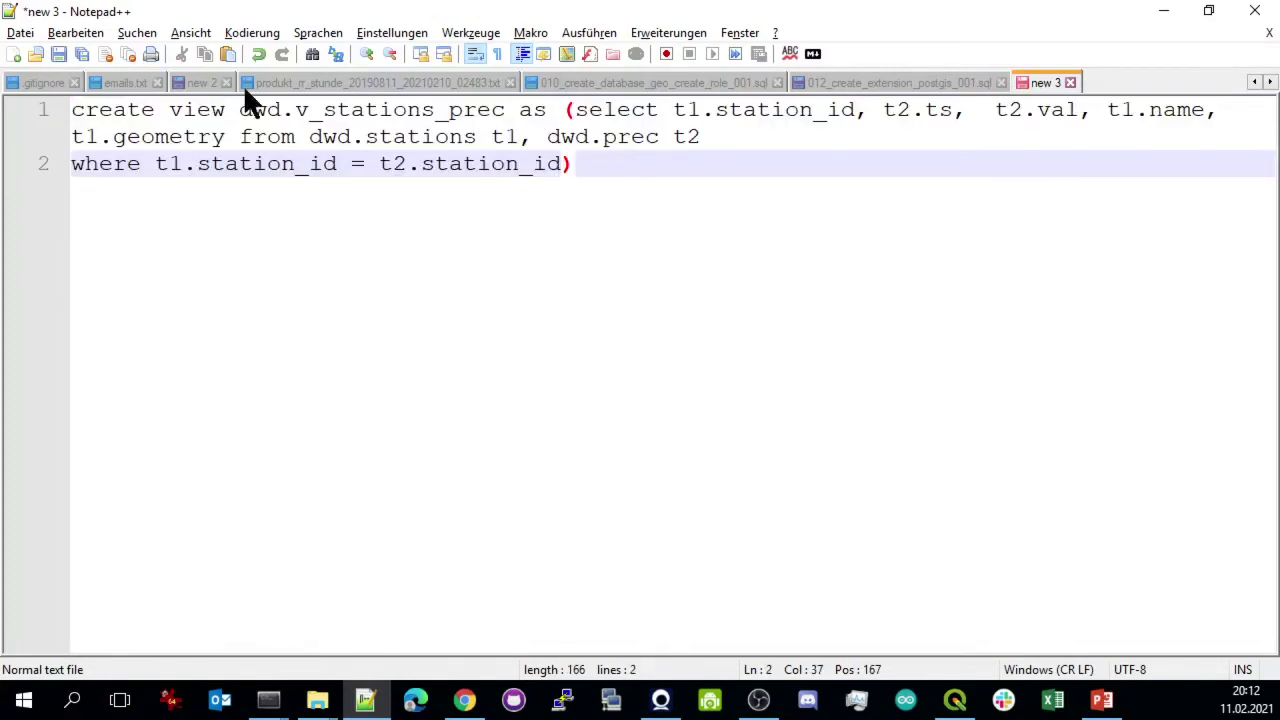
{"action": "key", "text": "ctrl+s"}
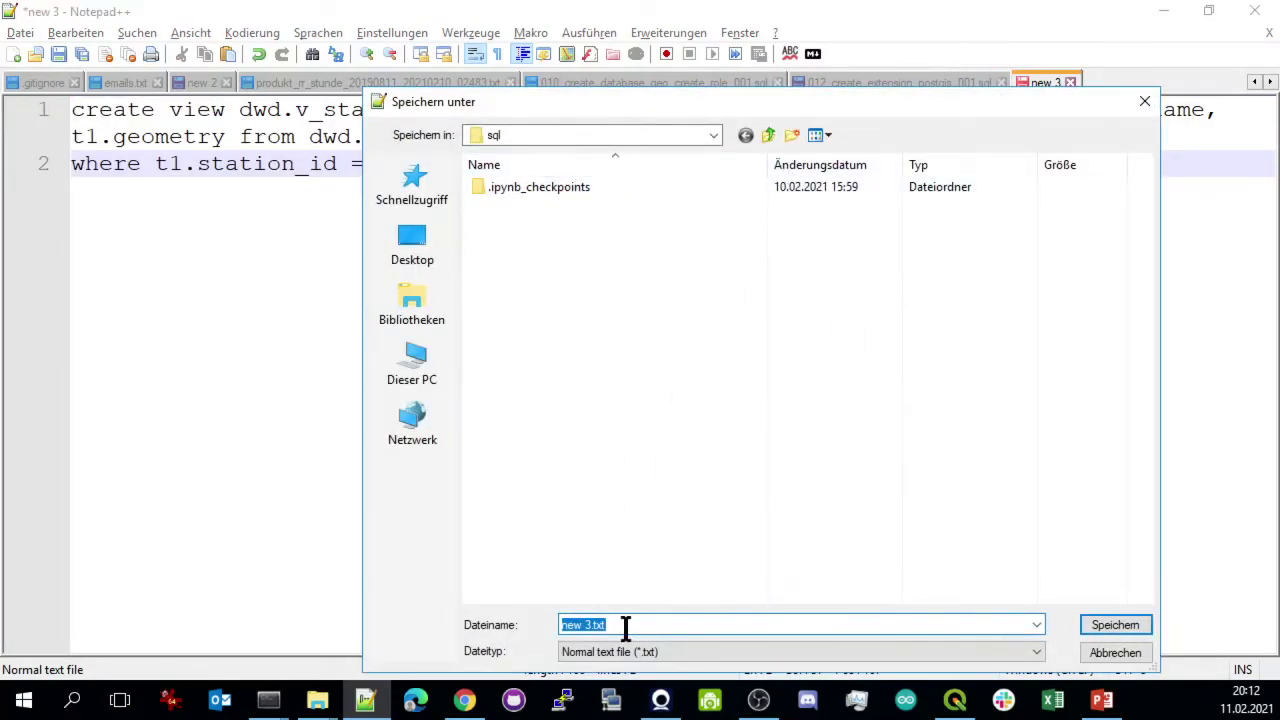
{"action": "left_click", "coordinate": [670, 651]}
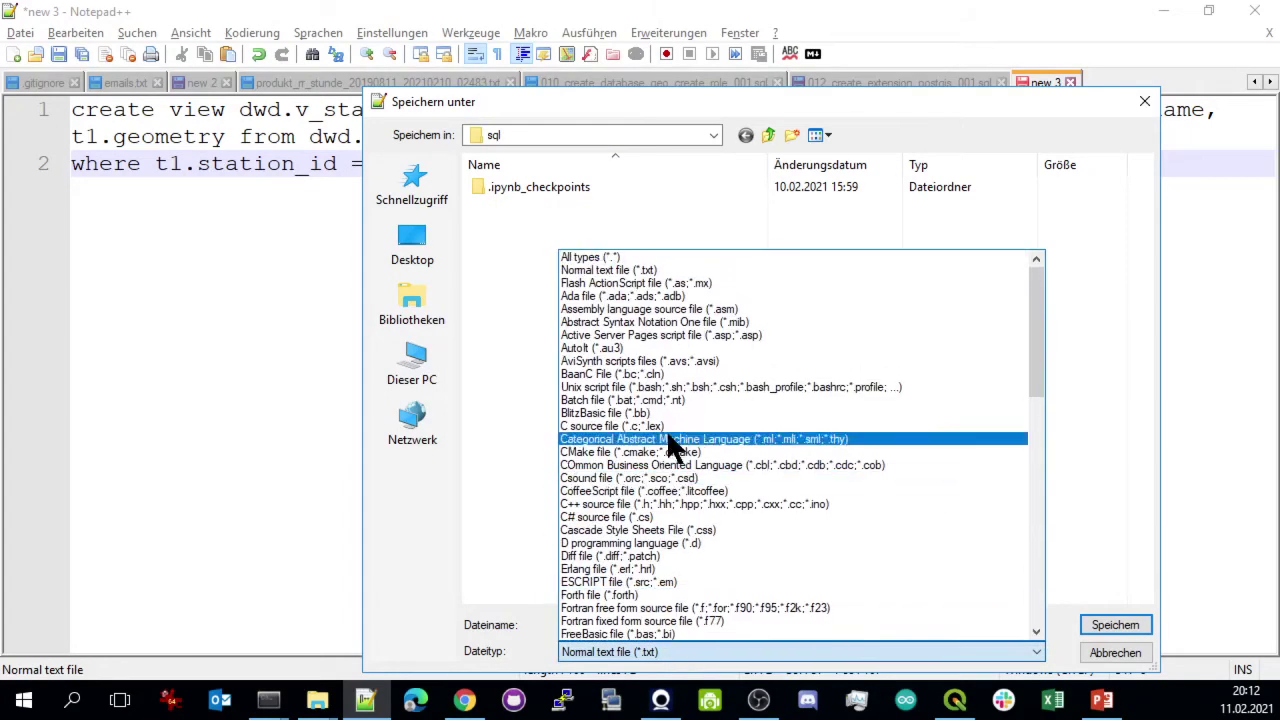
{"action": "left_click", "coordinate": [626, 257]}
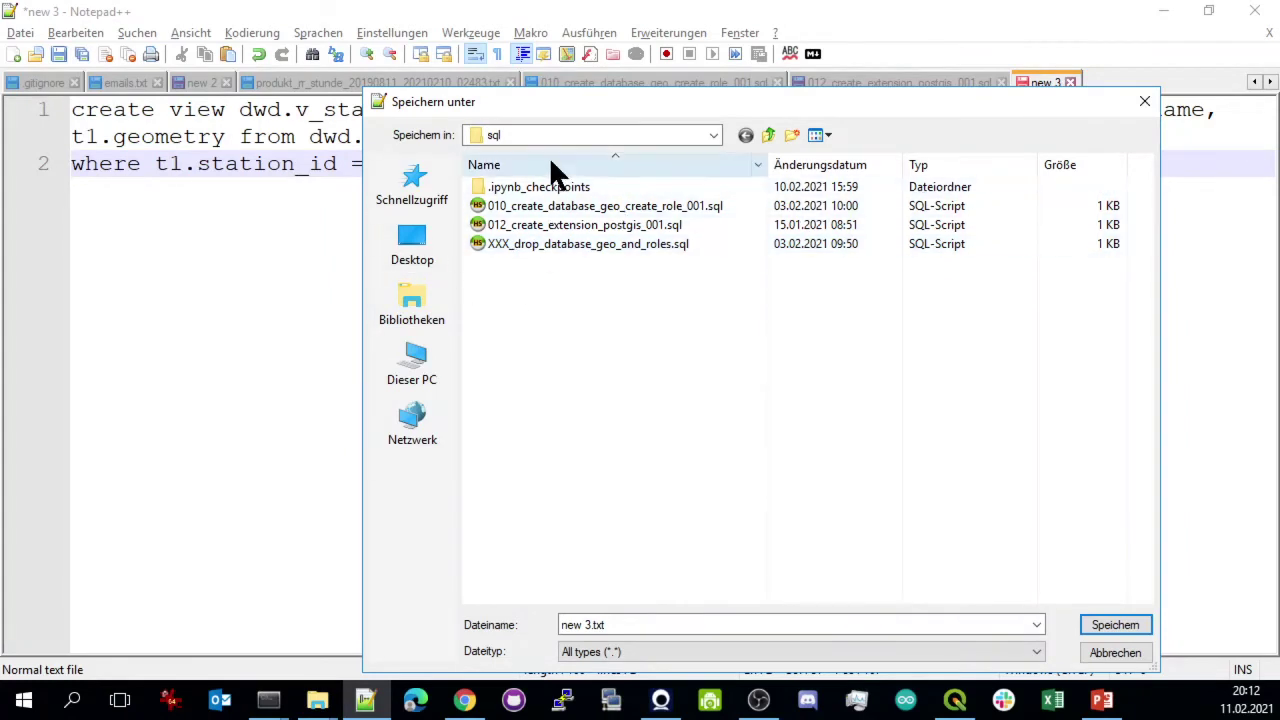
Save the file as 014_create_view_v_stations_prec_001.sql, basing its name on 012_create_extension_postgis_001.sql
{"action": "left_click", "coordinate": [580, 225]}
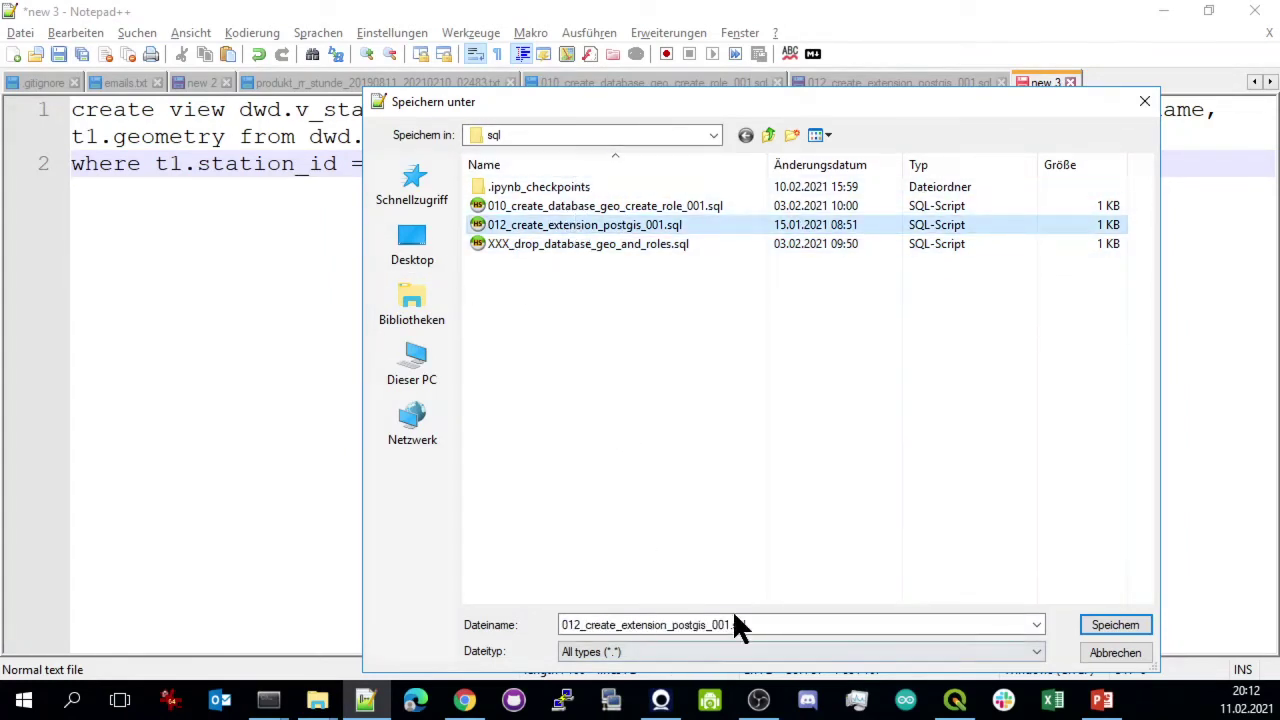
{"action": "left_click", "coordinate": [580, 625]}
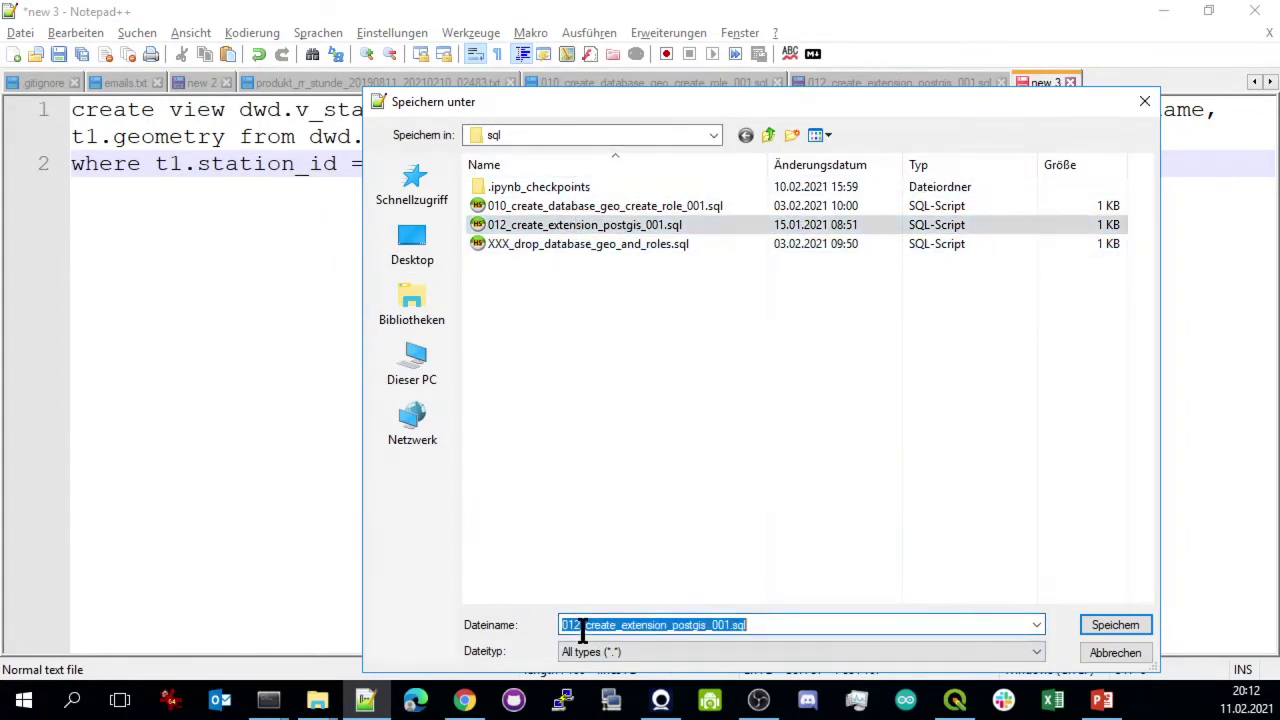
{"action": "left_click", "coordinate": [584, 625]}
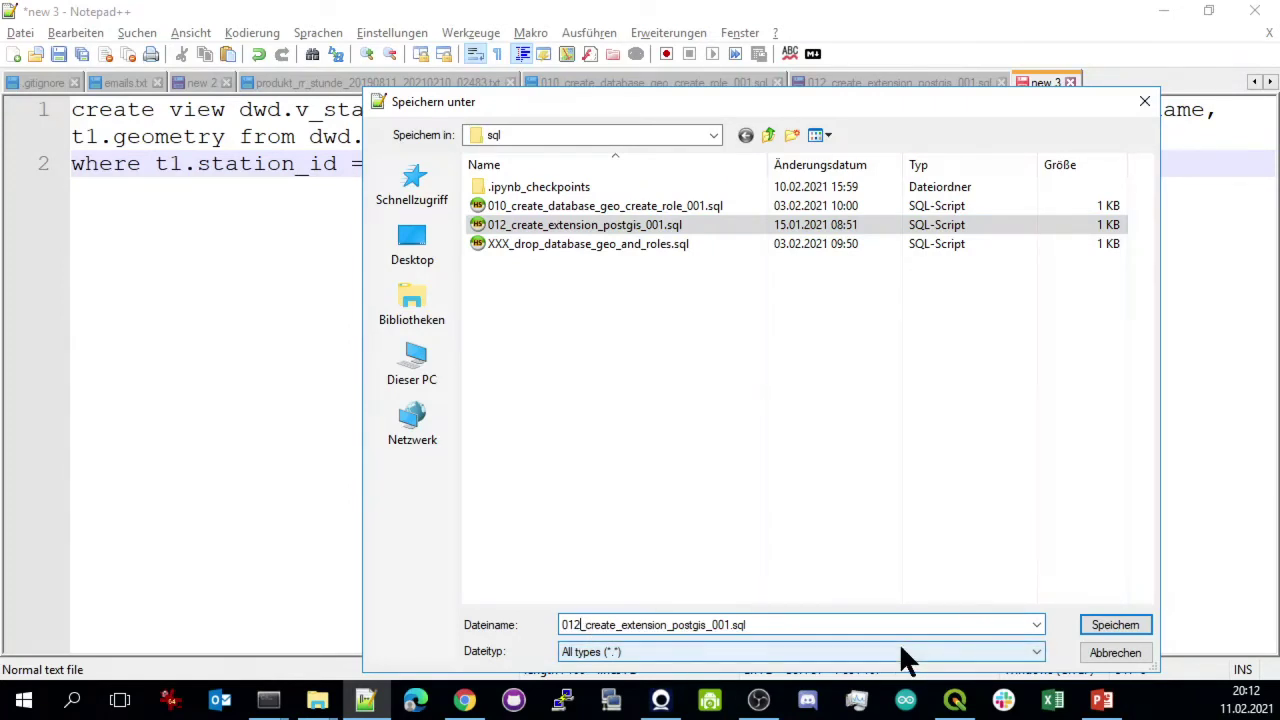
{"action": "key", "text": "BackSpace"}
{"action": "type", "text": "4"}
{"action": "left_click_drag", "start_coordinate": [624, 625], "coordinate": [699, 625]}
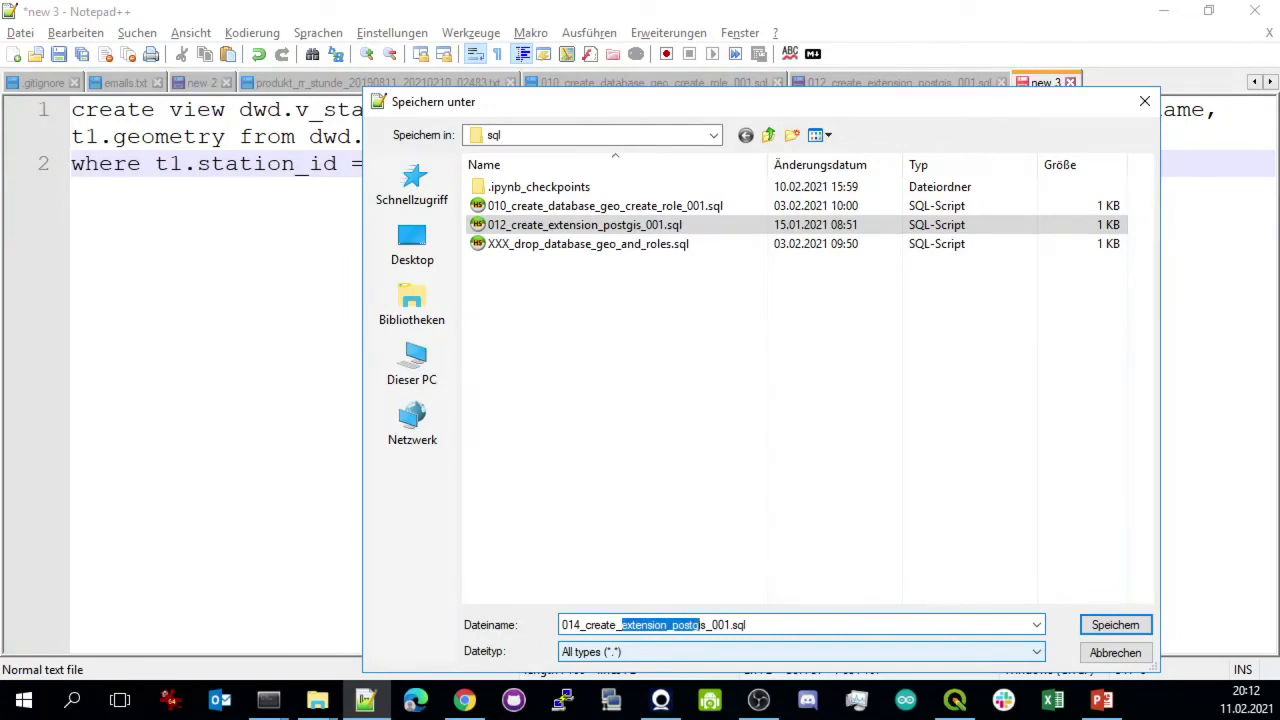
{"action": "type", "text": "view_"}
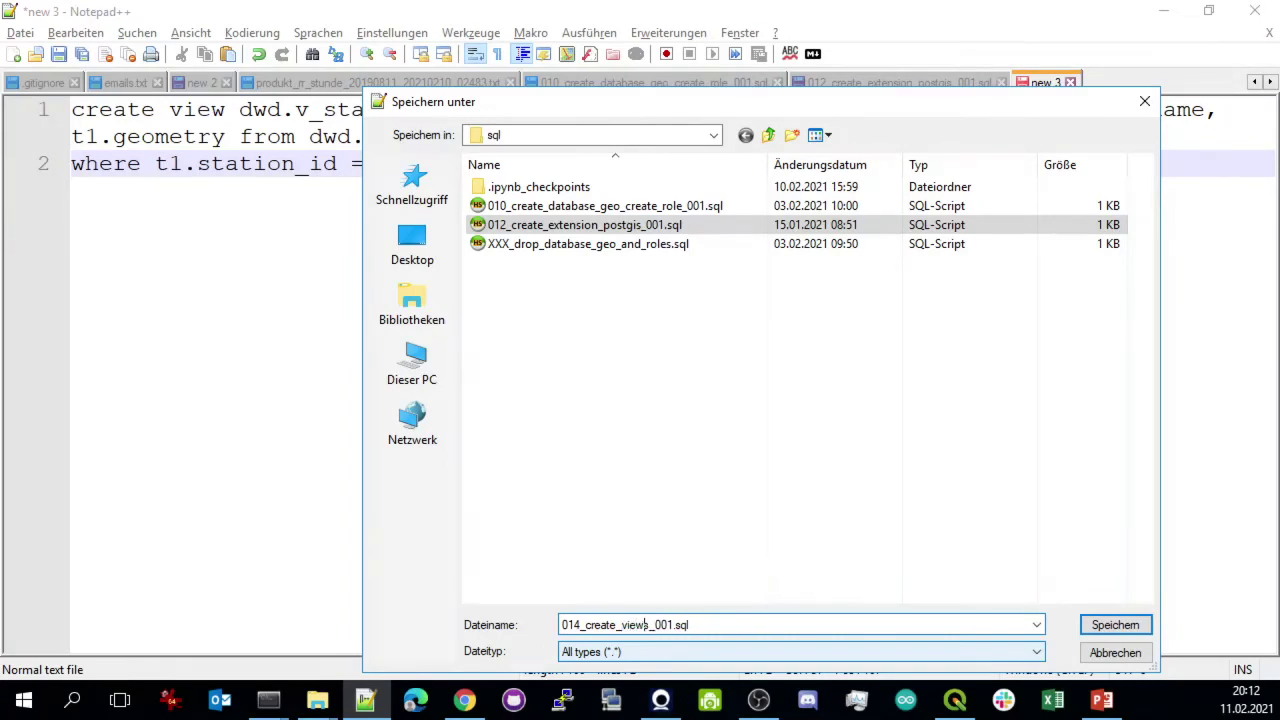
{"action": "key", "text": "BackSpace"}
{"action": "type", "text": "v_stations_rec"}
{"action": "key", "text": "BackSpace"}
{"action": "key", "text": "BackSpace"}
{"action": "key", "text": "BackSpace"}
{"action": "type", "text": "prec"}
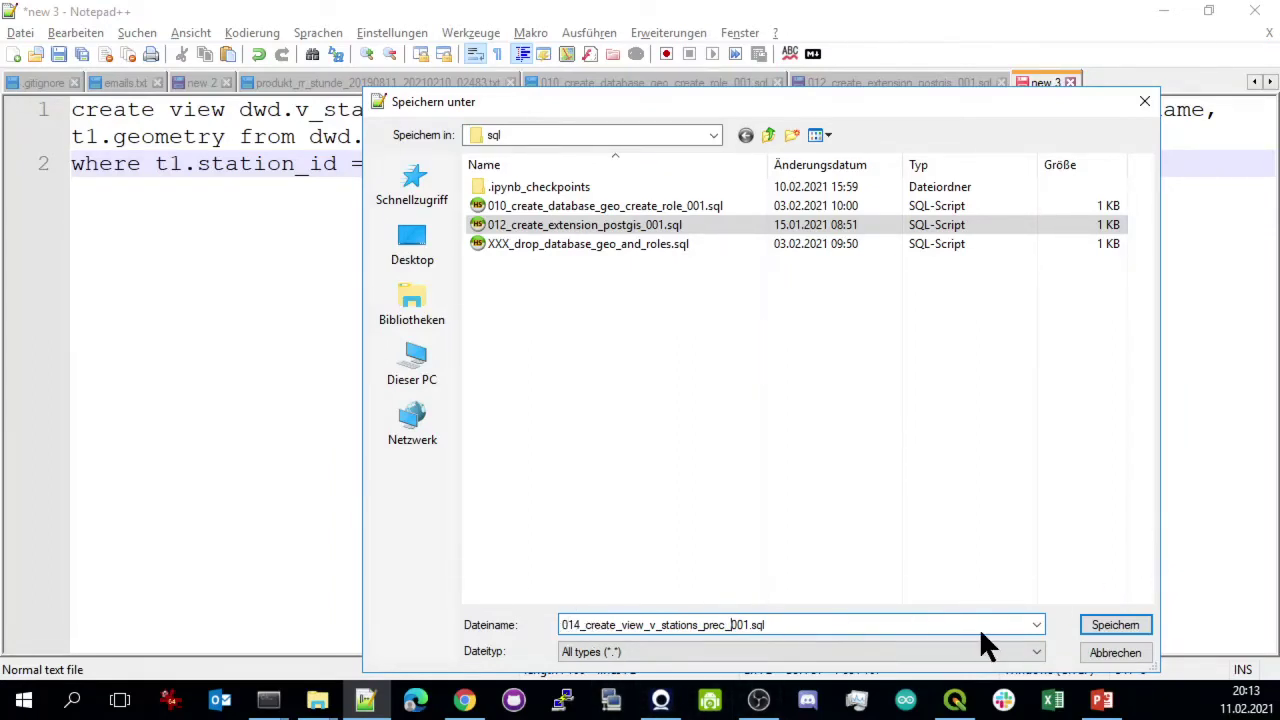
{"action": "left_click", "coordinate": [1112, 625]}
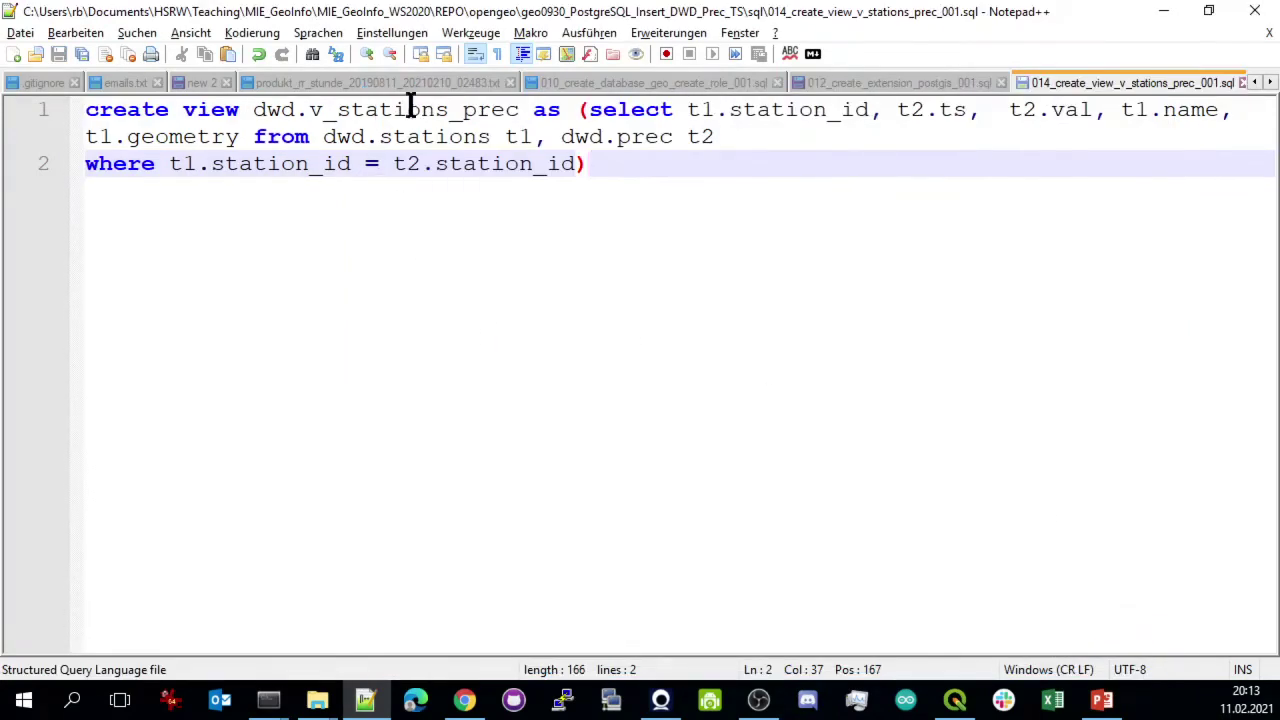
Copy the two comment lines from 012_create_extension_postgis_001.sql to the top of 014_create_view_v_stations_prec_001.sql, leaving an empty line before the statement
{"action": "left_click", "coordinate": [868, 84]}
{"action": "left_click_drag", "start_coordinate": [1109, 200], "coordinate": [46, 128]}
{"action": "key", "text": "ctrl+c"}
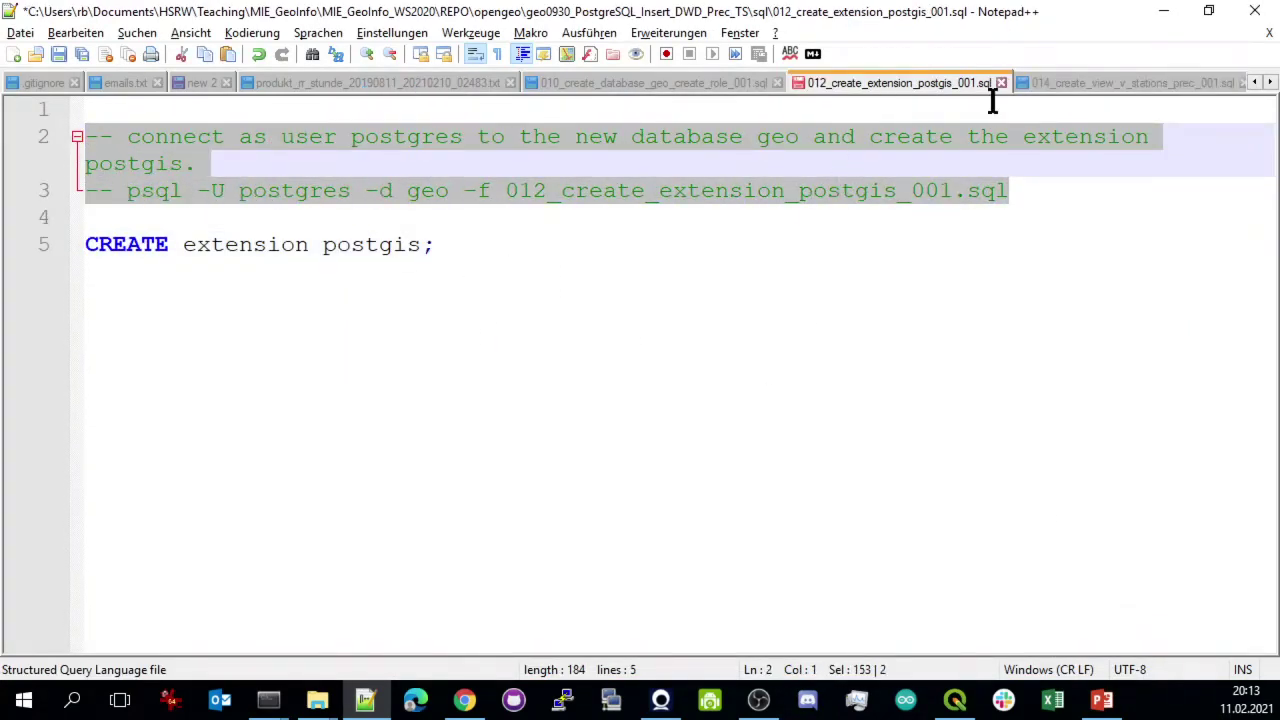
{"action": "key", "text": "ctrl+Tab"}
{"action": "left_click", "coordinate": [86, 110]}
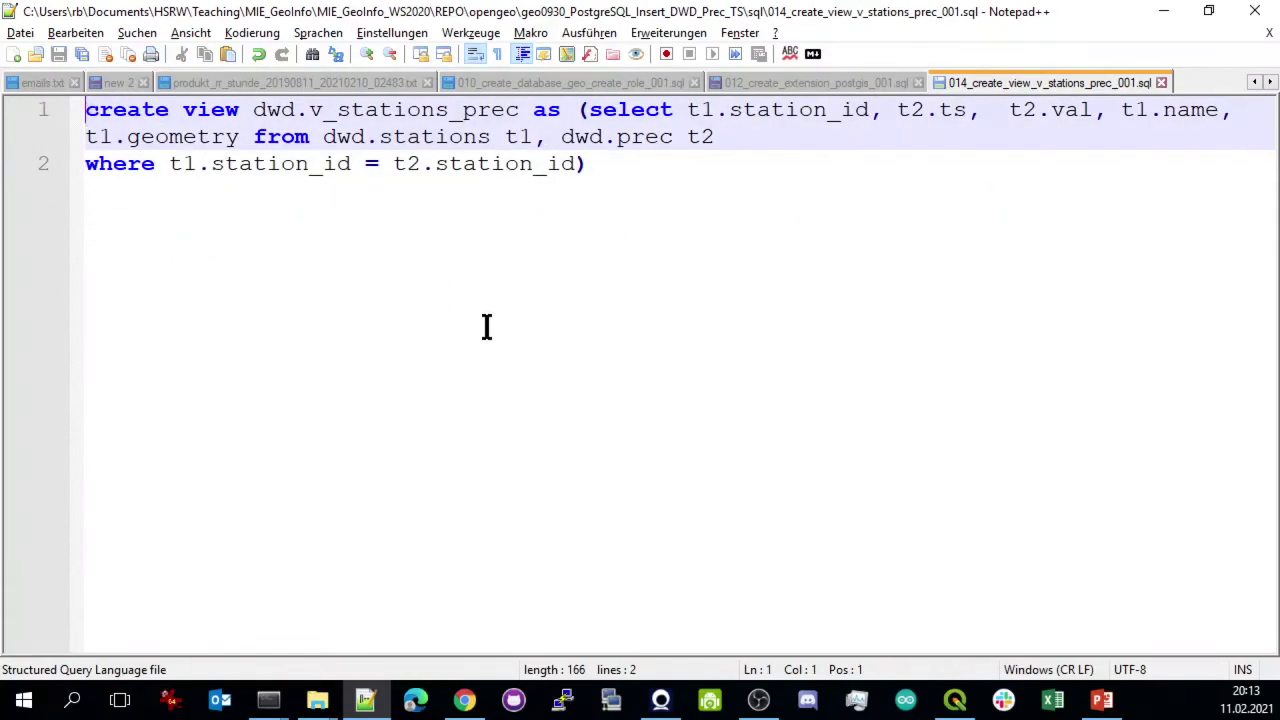
{"action": "key", "text": "Return"}
{"action": "key", "text": "Return"}
{"action": "key", "text": "Up"}
{"action": "key", "text": "Up"}
{"action": "key", "text": "ctrl+v"}
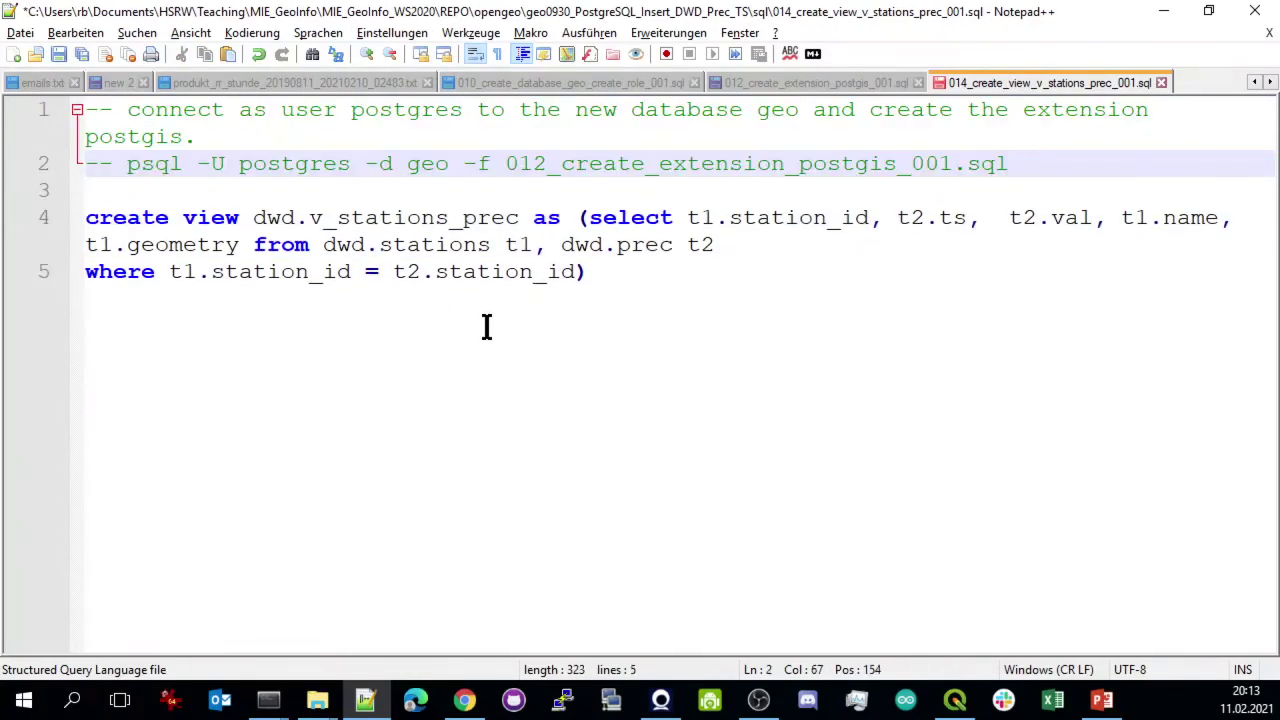
Change the first comment line to connect as user geo_master and end with "create the view" instead of the postgis extension
{"action": "left_click", "coordinate": [404, 112]}
{"action": "double_click", "coordinate": [404, 112]}
{"action": "type", "text": "geo_master"}
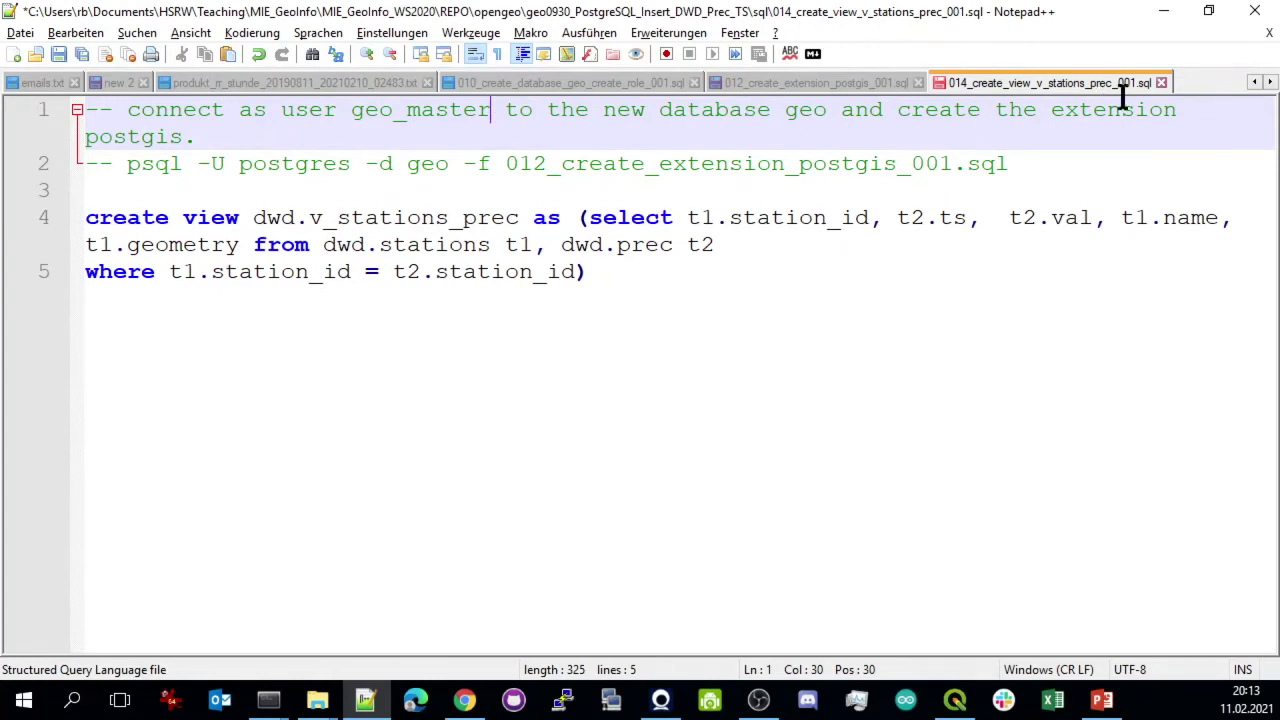
{"action": "left_click", "coordinate": [993, 110]}
{"action": "left_click_drag", "start_coordinate": [993, 110], "coordinate": [1101, 127]}
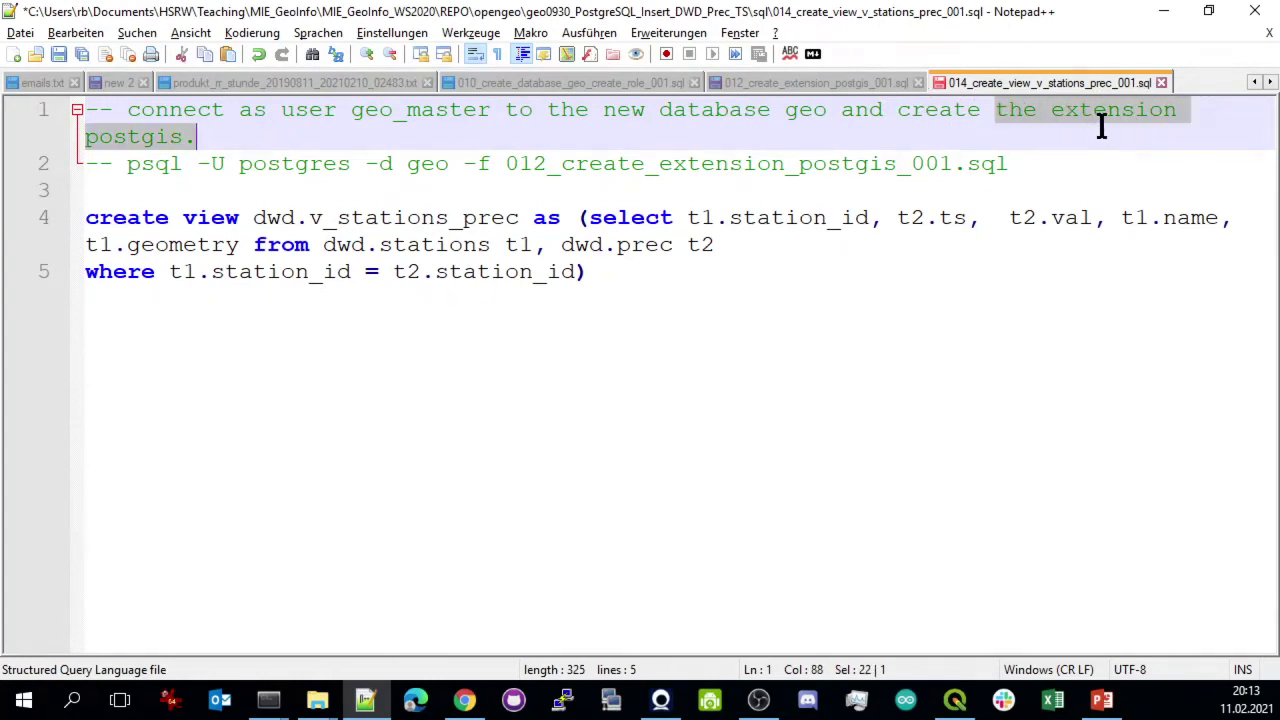
{"action": "type", "text": "the "}
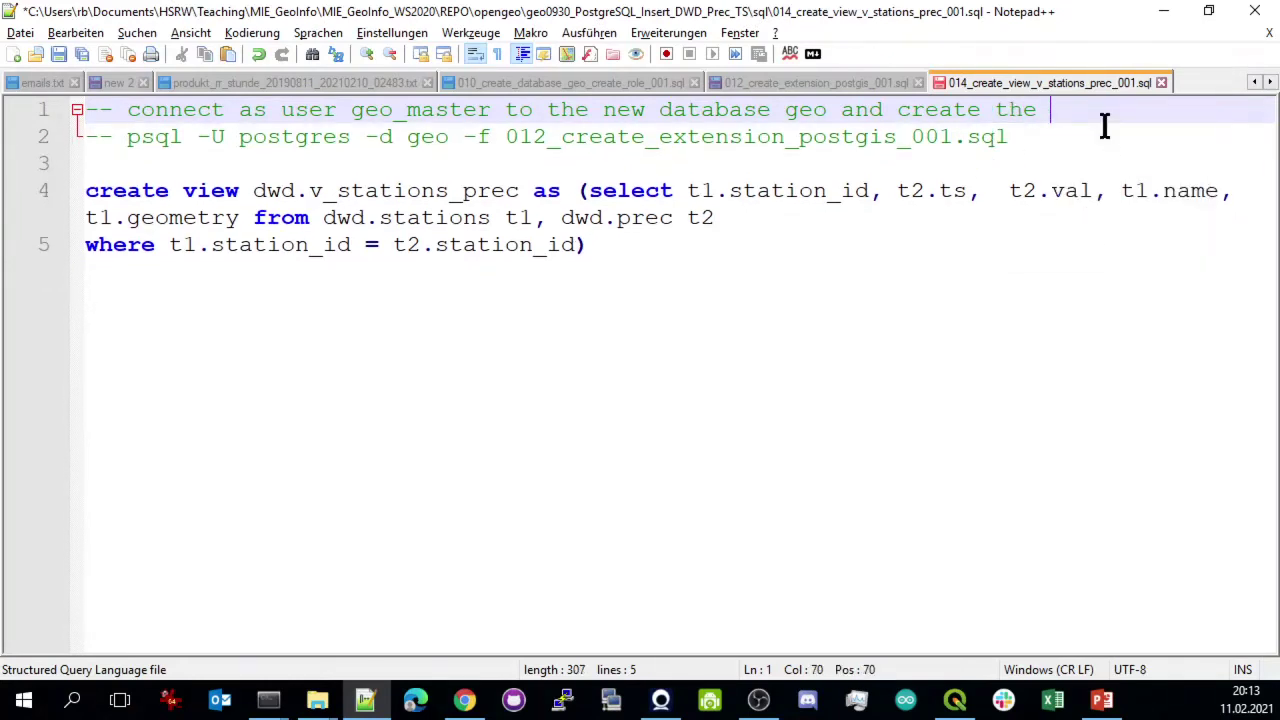
{"action": "type", "text": "view"}
Insert a second comment line reading "-- which joins stations and prec time series" above the psql comment
{"action": "key", "text": "Return"}
{"action": "type", "text": "-- "}
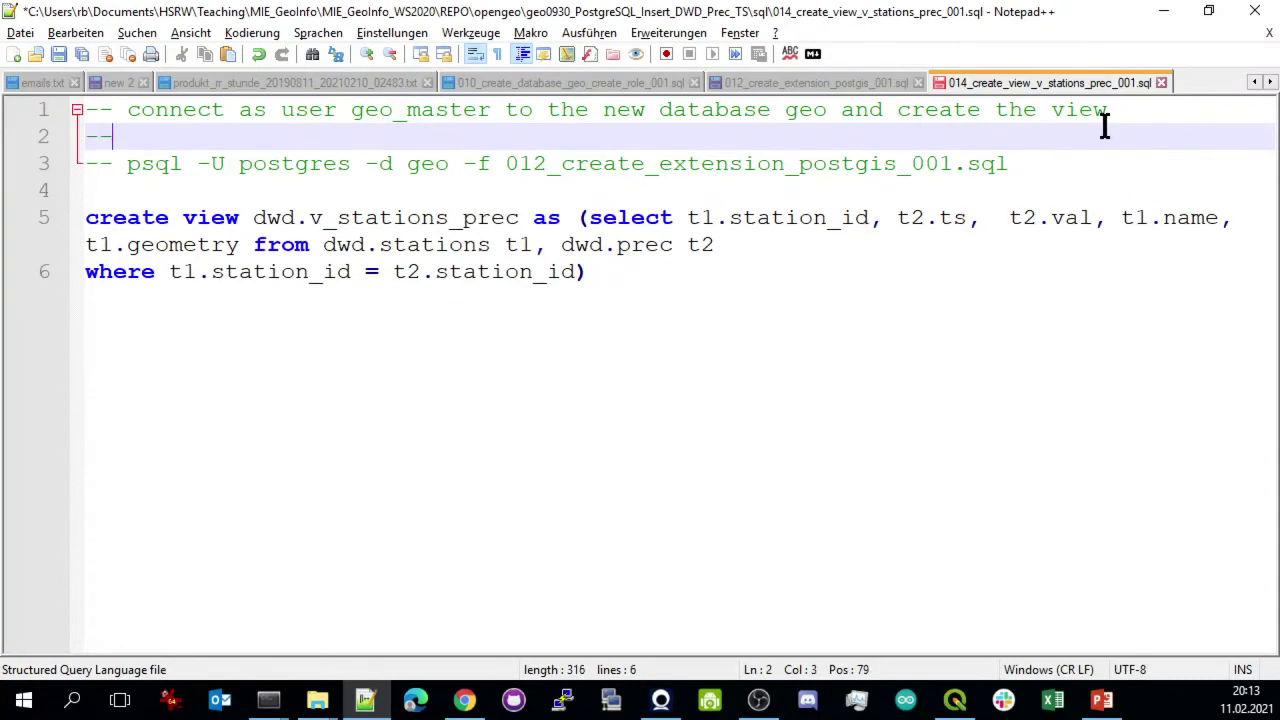
{"action": "type", "text": "which joins "}
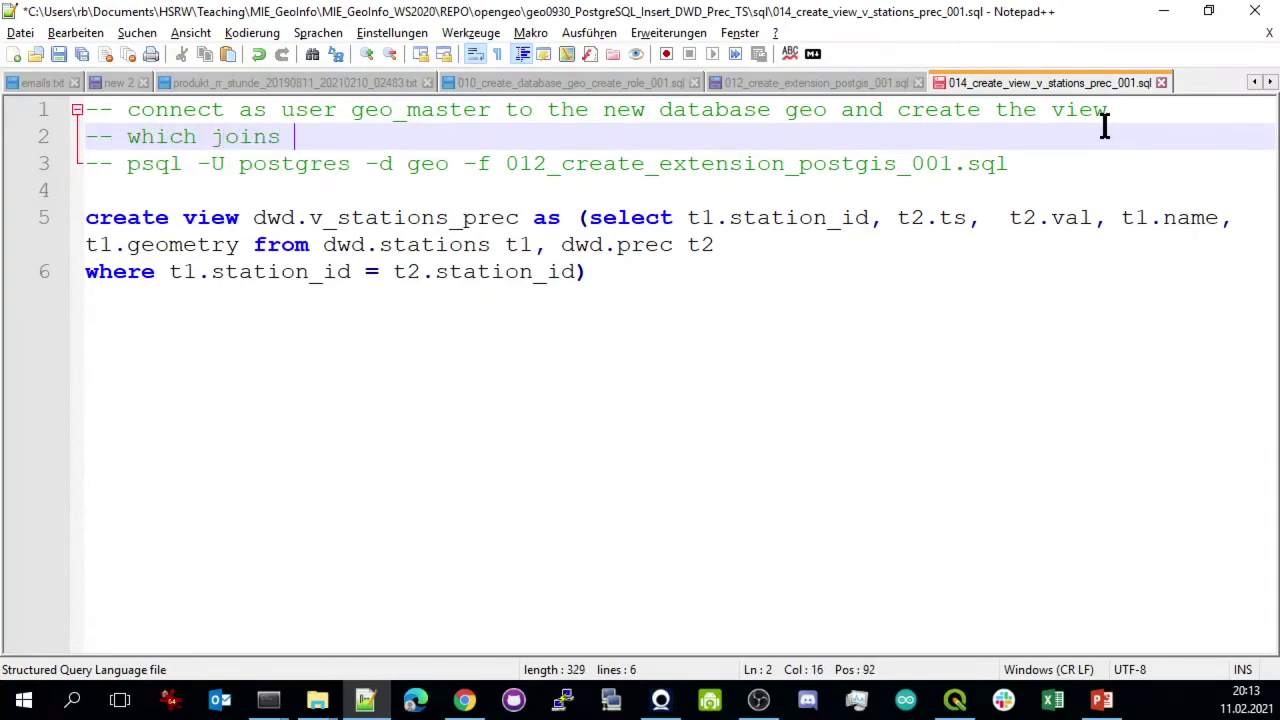
{"action": "type", "text": "staions and"}
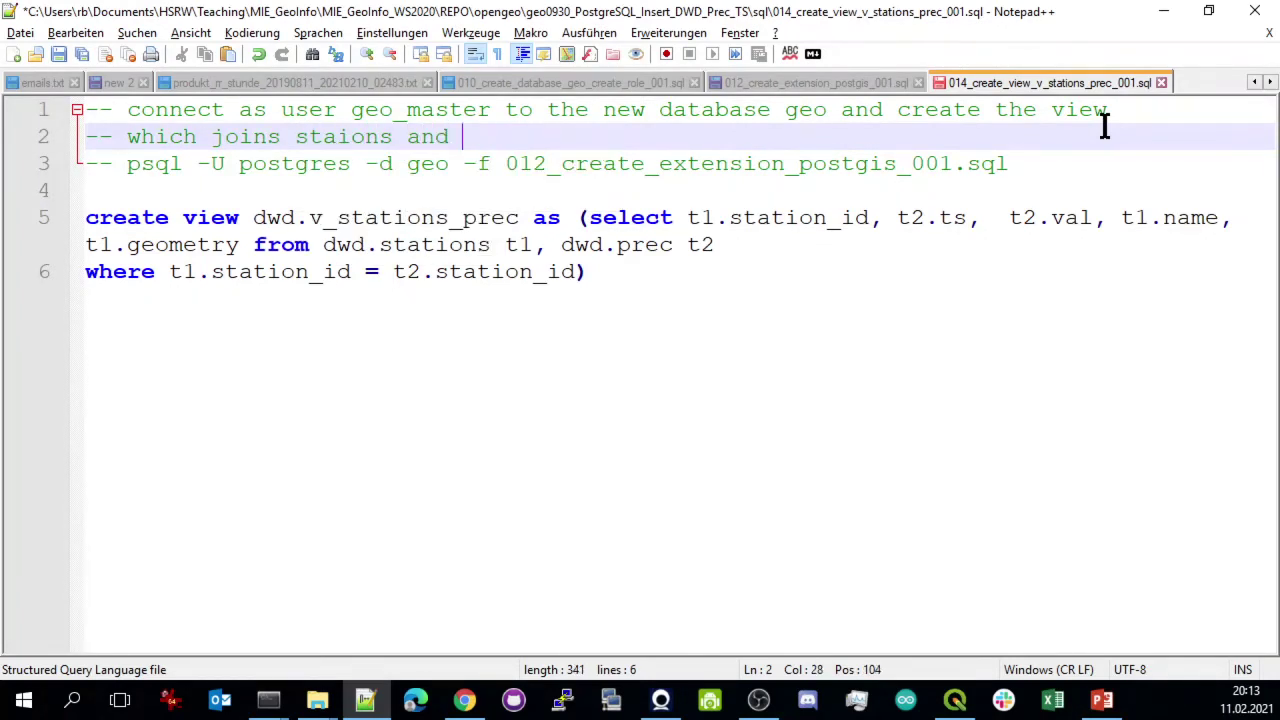
{"action": "key", "text": "Left"}
{"action": "key", "text": "Left"}
{"action": "key", "text": "Left"}
{"action": "key", "text": "Left"}
{"action": "key", "text": "Left"}
{"action": "key", "text": "Left"}
{"action": "key", "text": "Left"}
{"action": "type", "text": "t"}
{"action": "key", "text": "Right"}
{"action": "key", "text": "Right"}
{"action": "key", "text": "Right"}
{"action": "key", "text": "Right"}
{"action": "key", "text": "Right"}
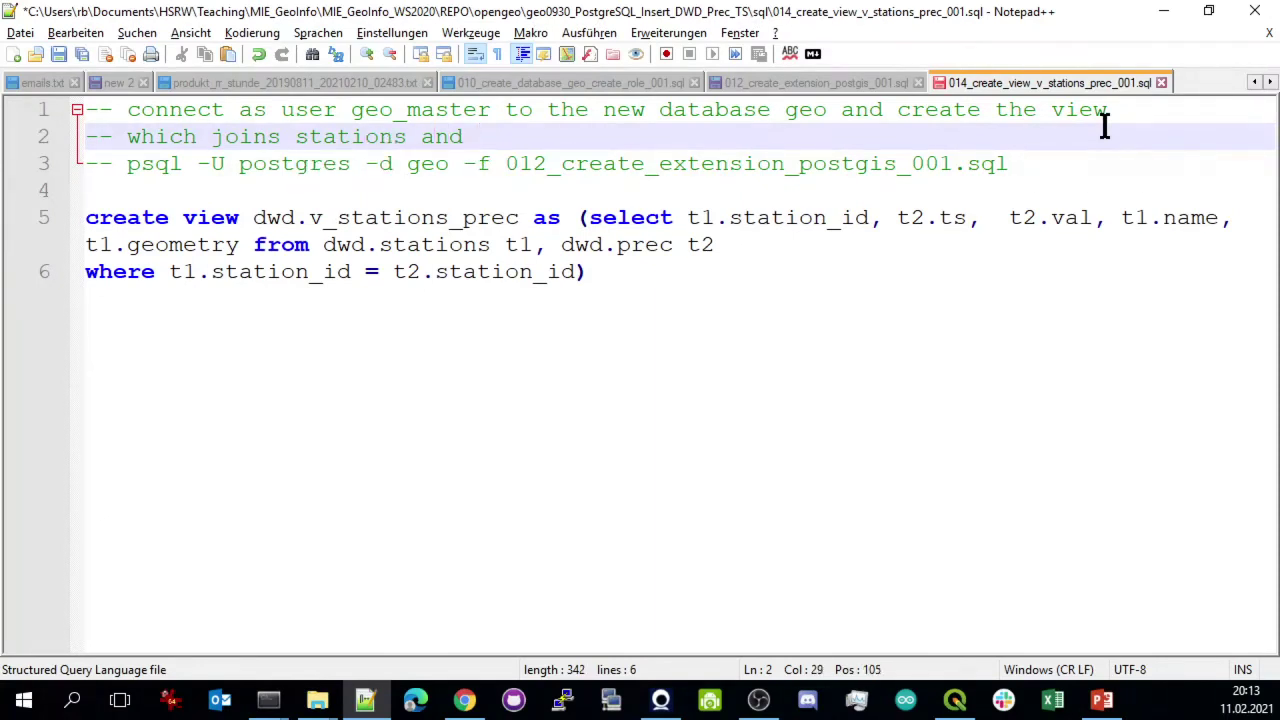
{"action": "type", "text": "prec time series"}
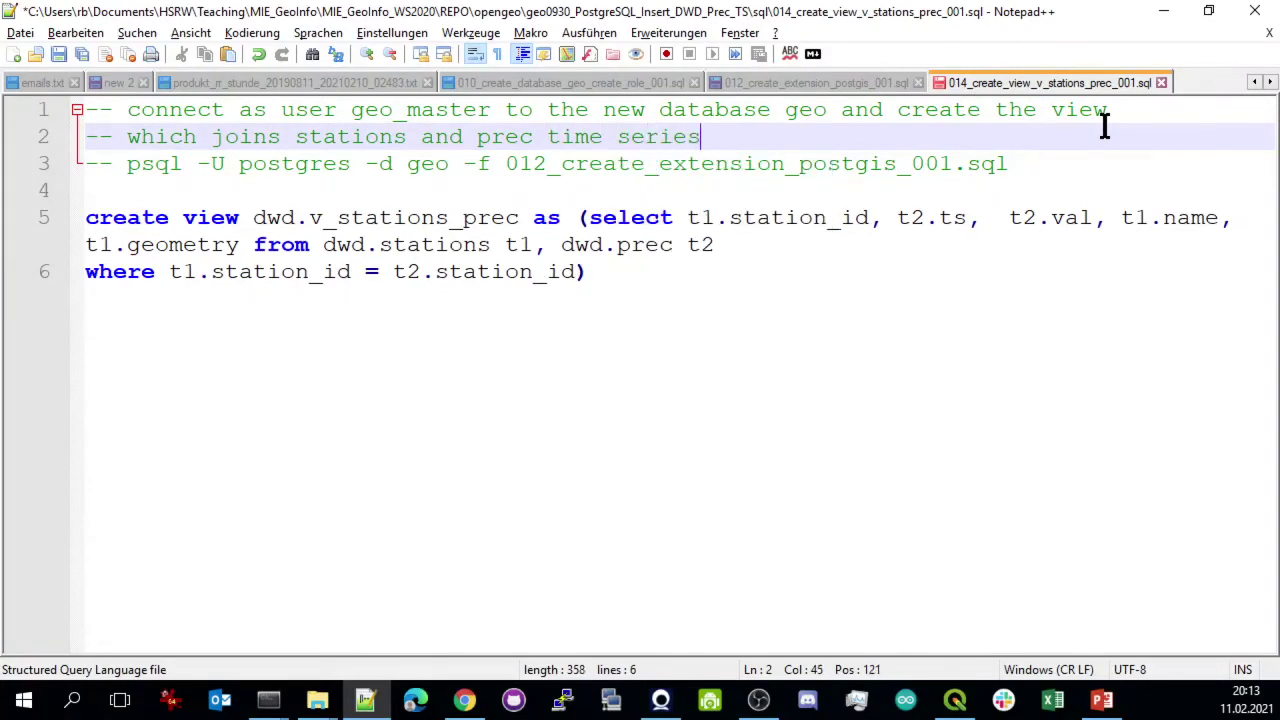
{"action": "key", "text": "Down"}
{"action": "key", "text": "Down"}
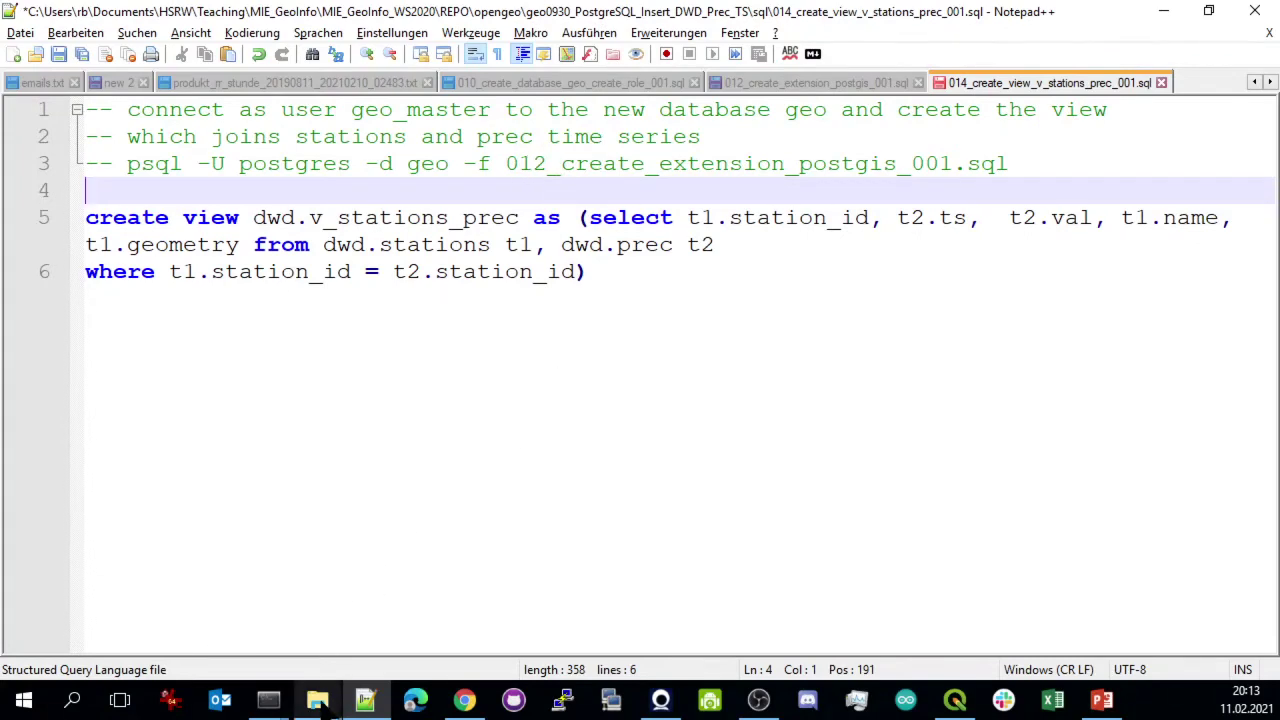
Switch to the sql folder in File Explorer and copy the full file name 014_create_view_v_stations_prec_001.sql
{"action": "mouse_move", "coordinate": [318, 700]}
{"action": "left_click", "coordinate": [209, 602]}
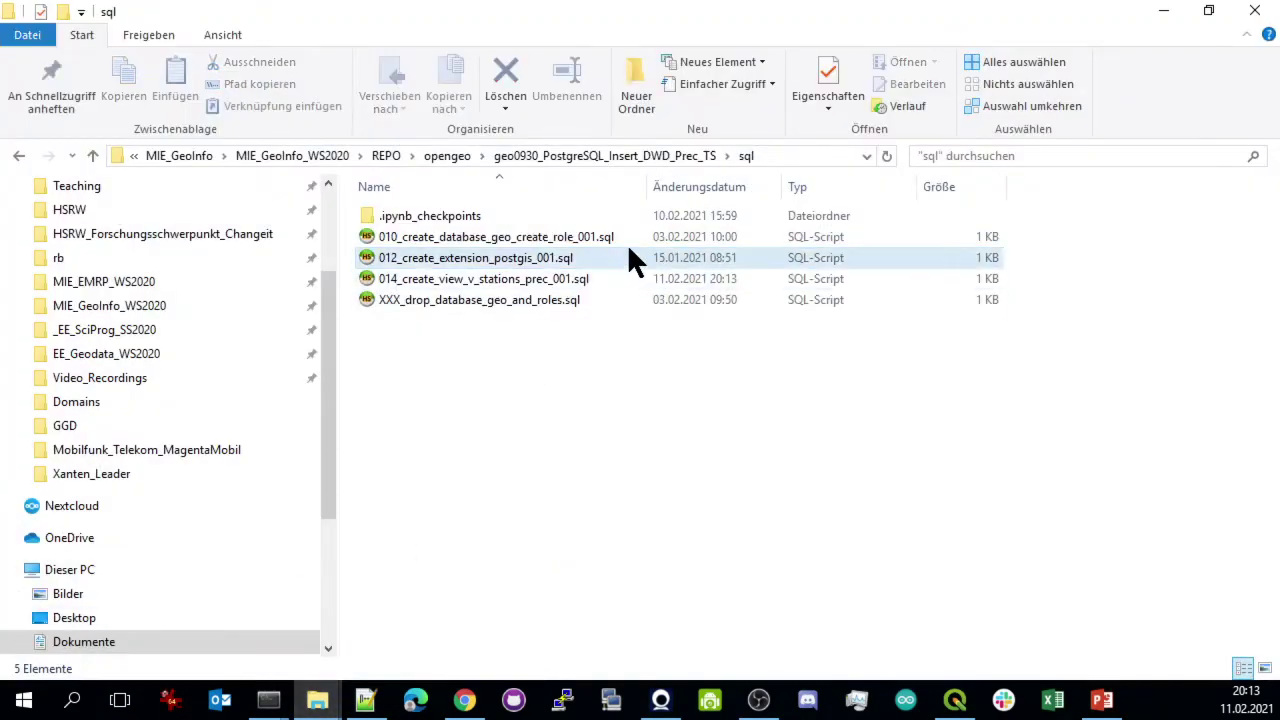
{"action": "left_click", "coordinate": [576, 281]}
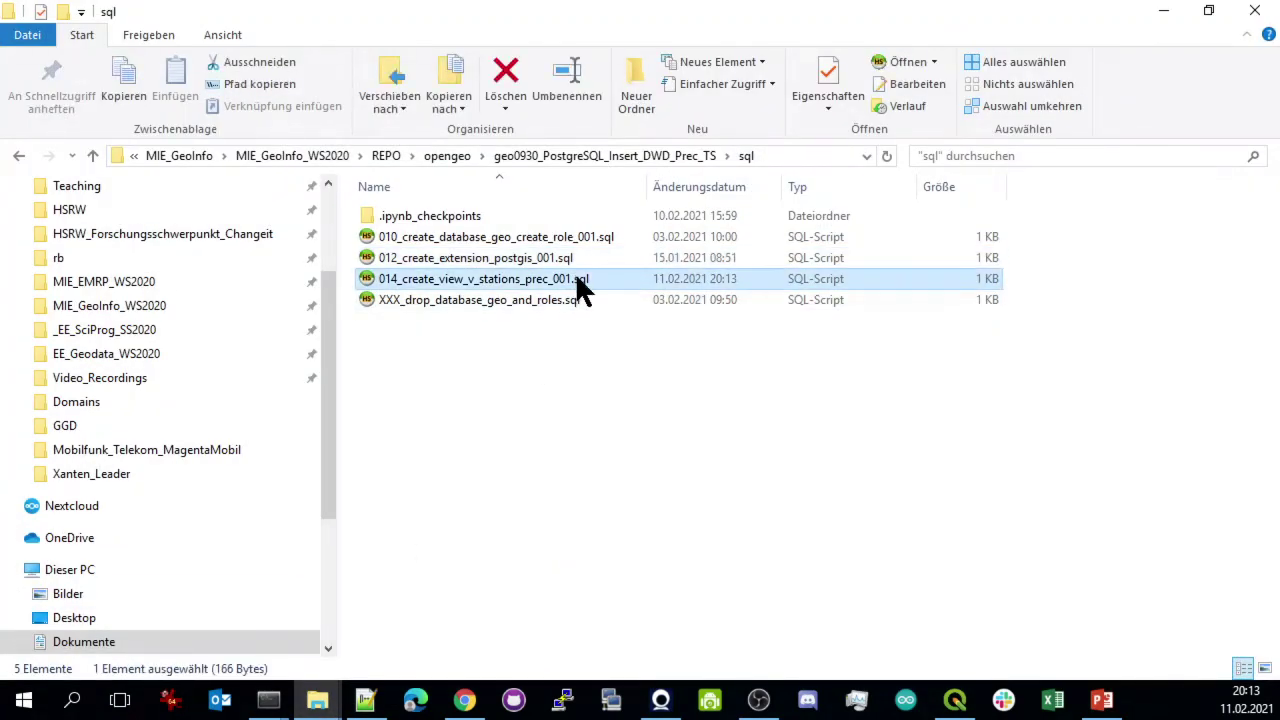
{"action": "left_click", "coordinate": [584, 285]}
{"action": "left_click_drag", "start_coordinate": [598, 280], "coordinate": [372, 281]}
{"action": "key", "text": "ctrl+c"}
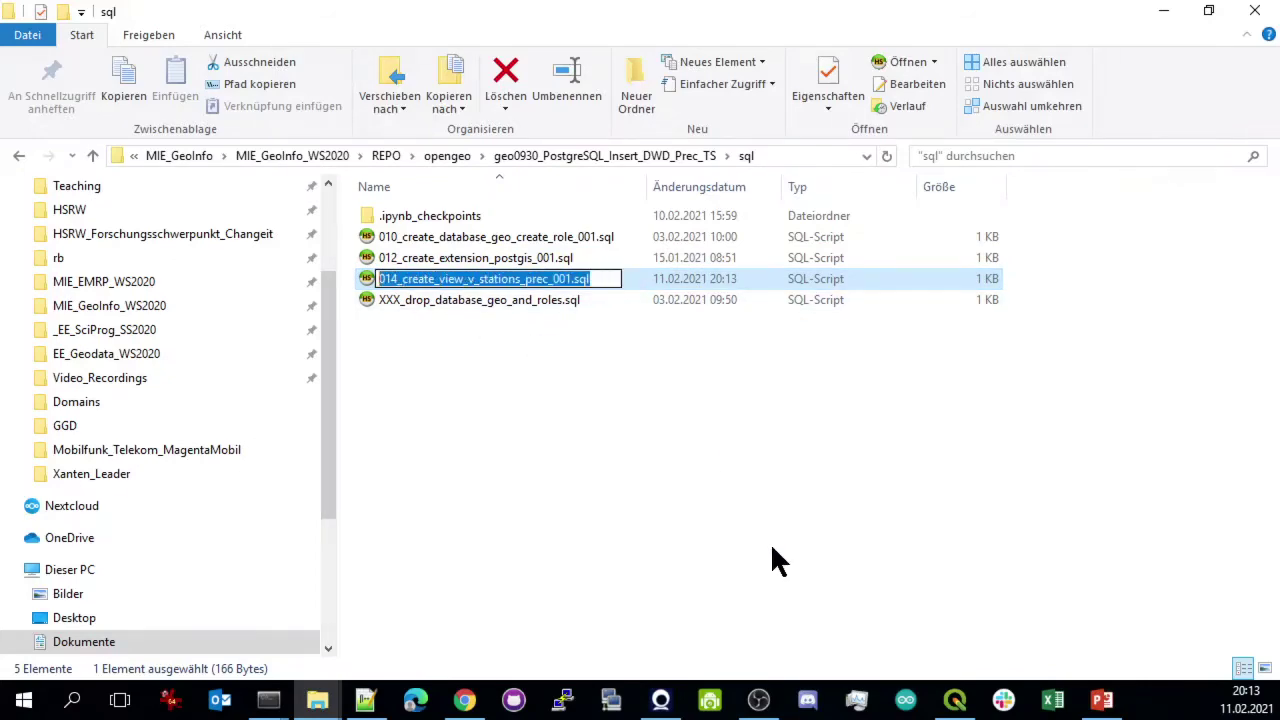
Back in Notepad++, change the psql comment's user to geo_master and its script file to 014_create_view_v_stations_prec_001.sql
{"action": "left_click", "coordinate": [365, 700]}
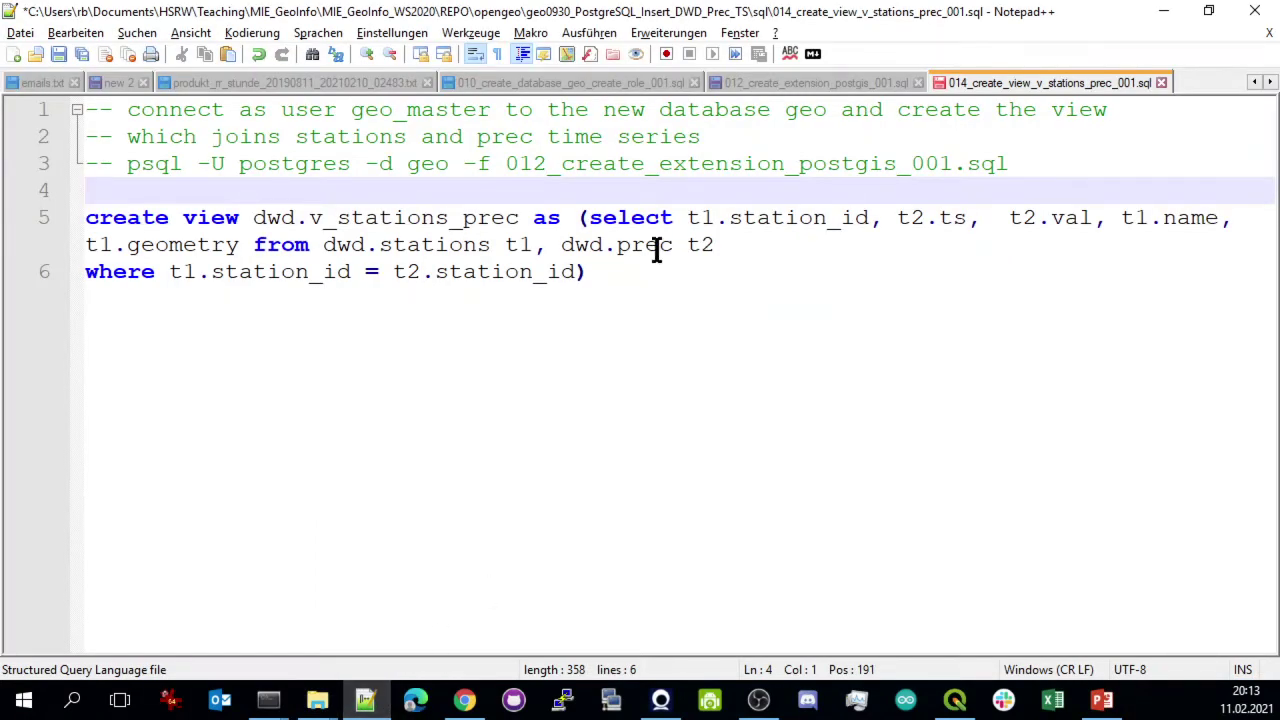
{"action": "left_click_drag", "start_coordinate": [239, 163], "coordinate": [362, 163]}
{"action": "type", "text": "geo"}
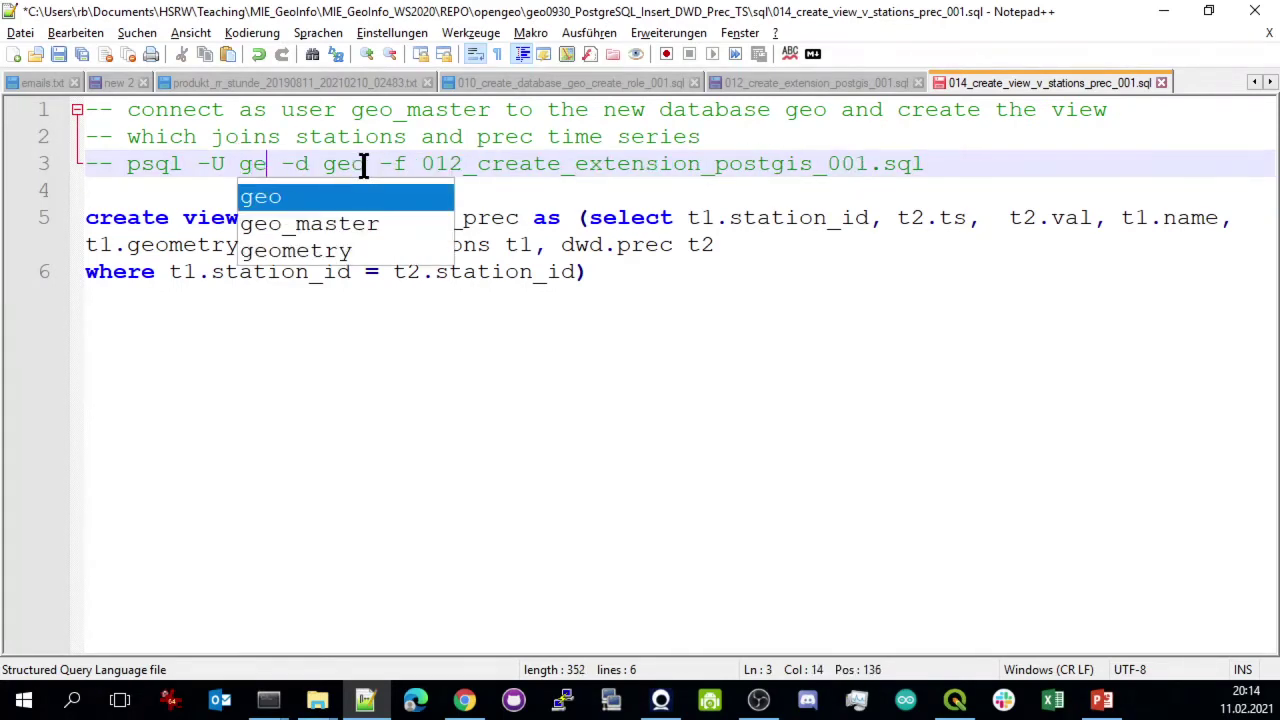
{"action": "type", "text": "_master"}
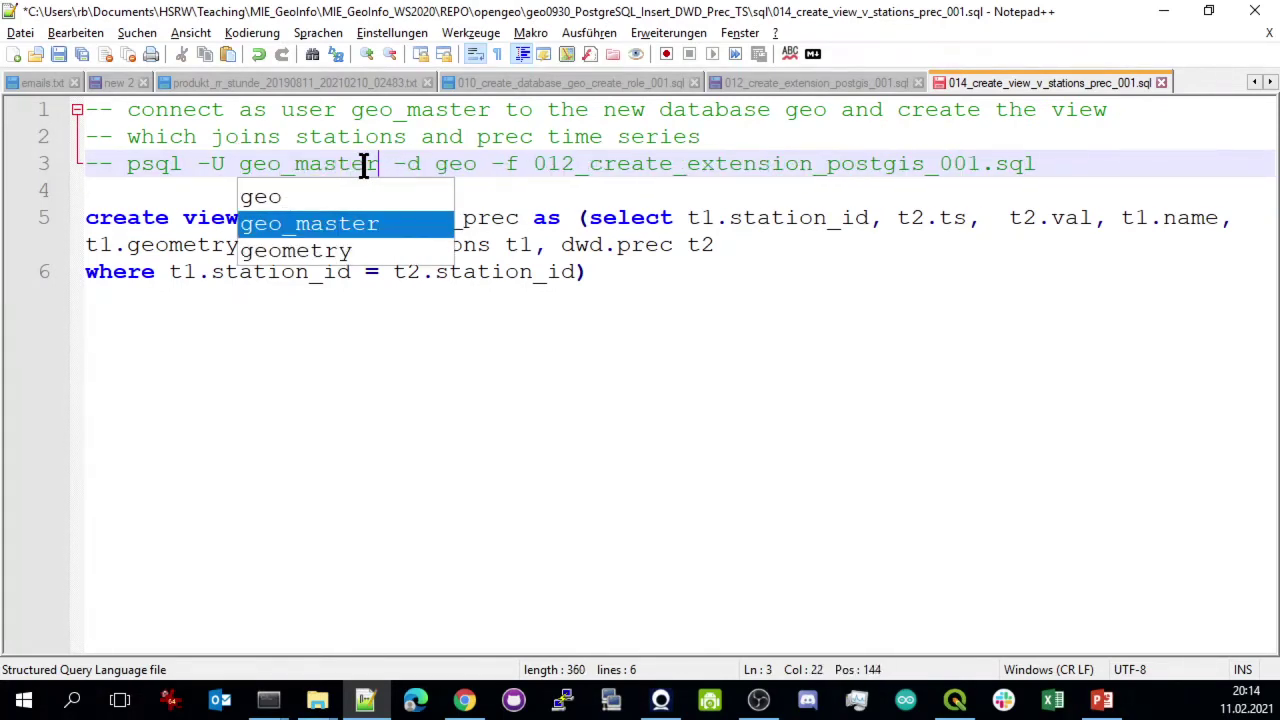
{"action": "key", "text": "Right"}
{"action": "key", "text": "Right"}
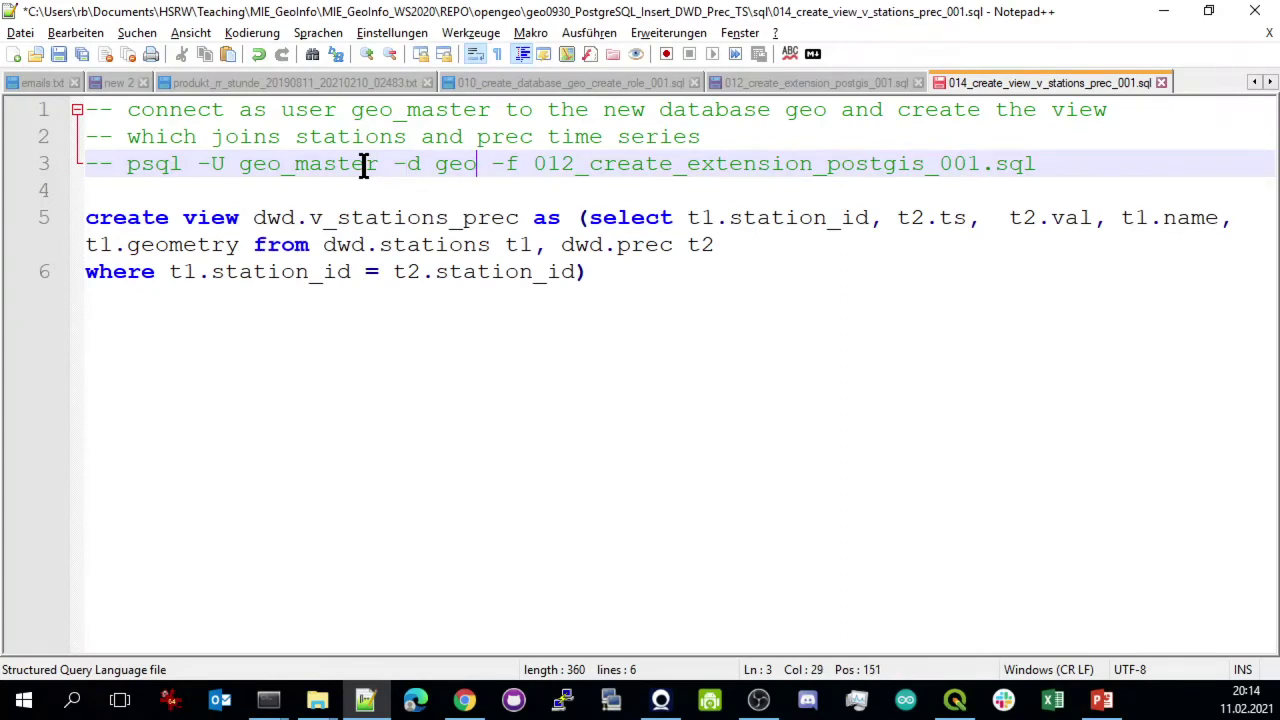
{"action": "key", "text": "shift+Right"}
{"action": "key", "text": "shift+Right"}
{"action": "key", "text": "shift+Right"}
{"action": "key", "text": "shift+Right"}
{"action": "key", "text": "shift+Right"}
{"action": "key", "text": "shift+Right"}
{"action": "key", "text": "shift+Right"}
{"action": "key", "text": "shift+Right"}
{"action": "key", "text": "shift+Right"}
{"action": "key", "text": "shift+Right"}
{"action": "key", "text": "shift+Right"}
{"action": "key", "text": "shift+Right"}
{"action": "key", "text": "shift+Right"}
{"action": "key", "text": "shift+Right"}
{"action": "key", "text": "shift+Right"}
{"action": "key", "text": "shift+Right"}
{"action": "key", "text": "shift+Right"}
{"action": "key", "text": "shift+Right"}
{"action": "key", "text": "shift+Right"}
{"action": "key", "text": "shift+Right"}
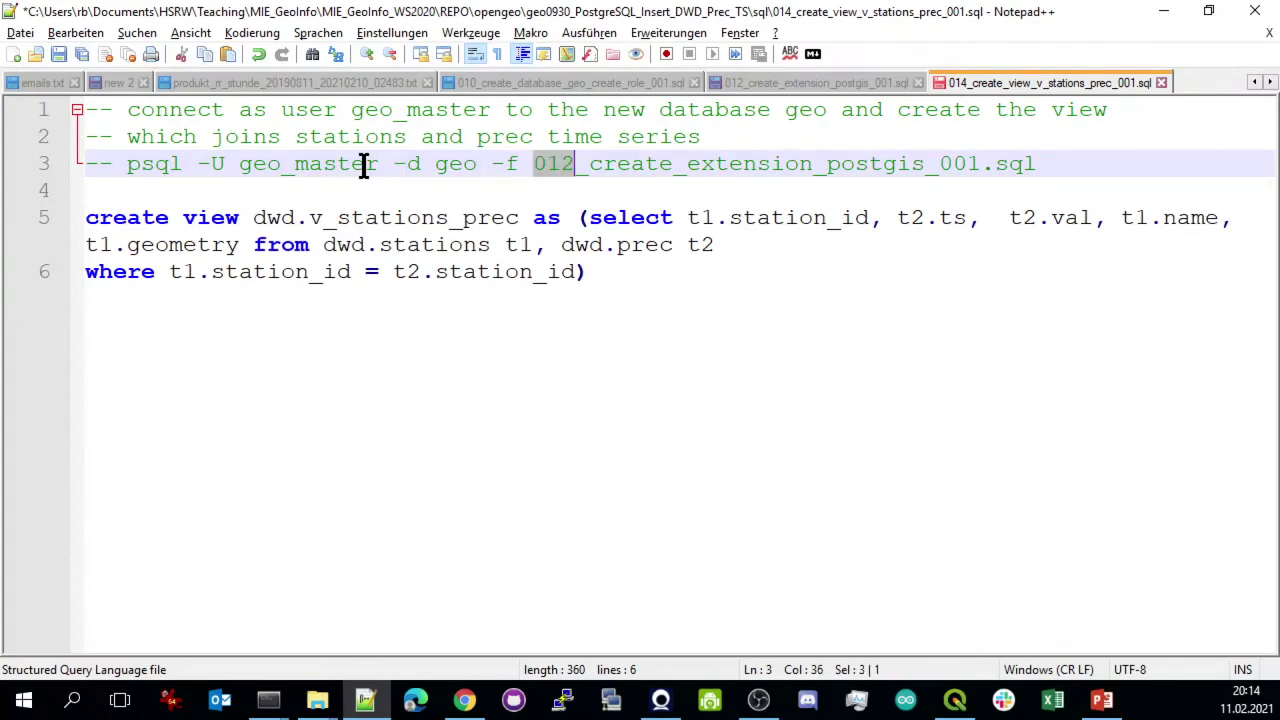
{"action": "key", "text": "ctrl+v"}
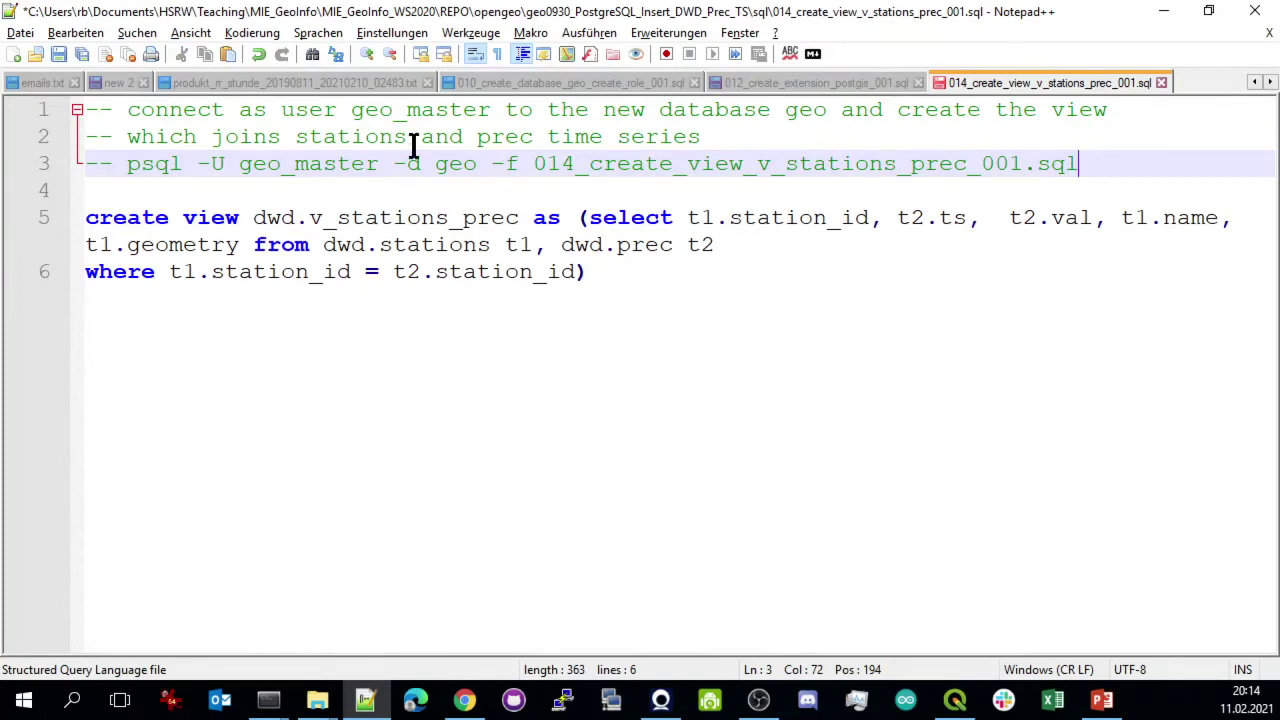
Add an empty line after the create view statement and save the script
{"action": "left_click", "coordinate": [983, 172]}
{"action": "left_click", "coordinate": [535, 350]}
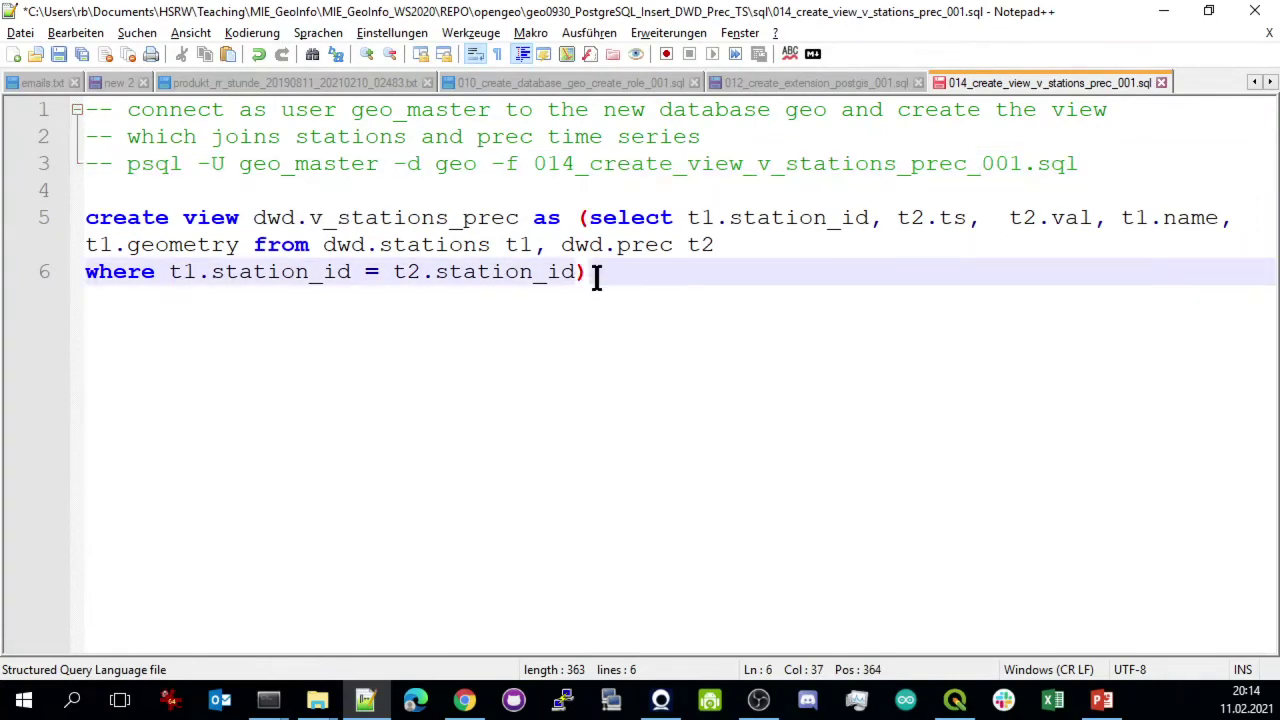
{"action": "key", "text": "Return"}
{"action": "key", "text": "ctrl+s"}
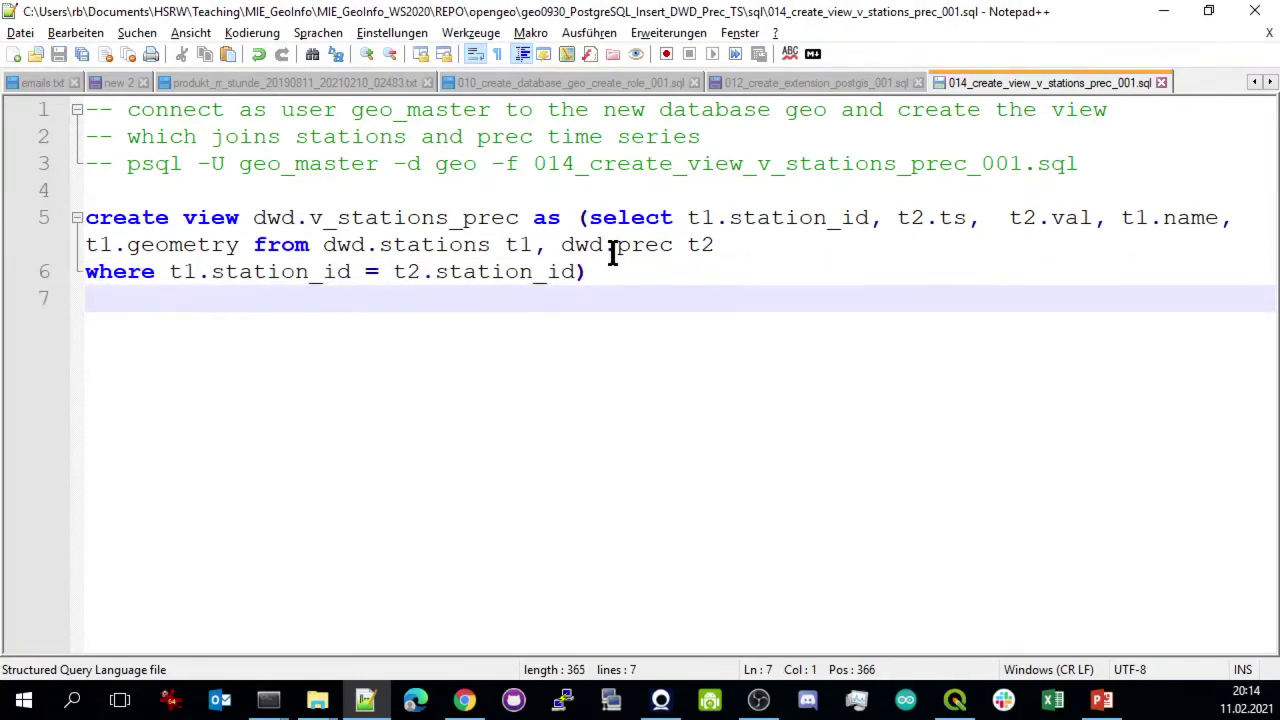
Copy the psql command from the comment, run it in PowerShell and enter the password for geo_master
{"action": "left_click_drag", "start_coordinate": [1080, 163], "coordinate": [125, 163]}
{"action": "key", "text": "ctrl+c"}
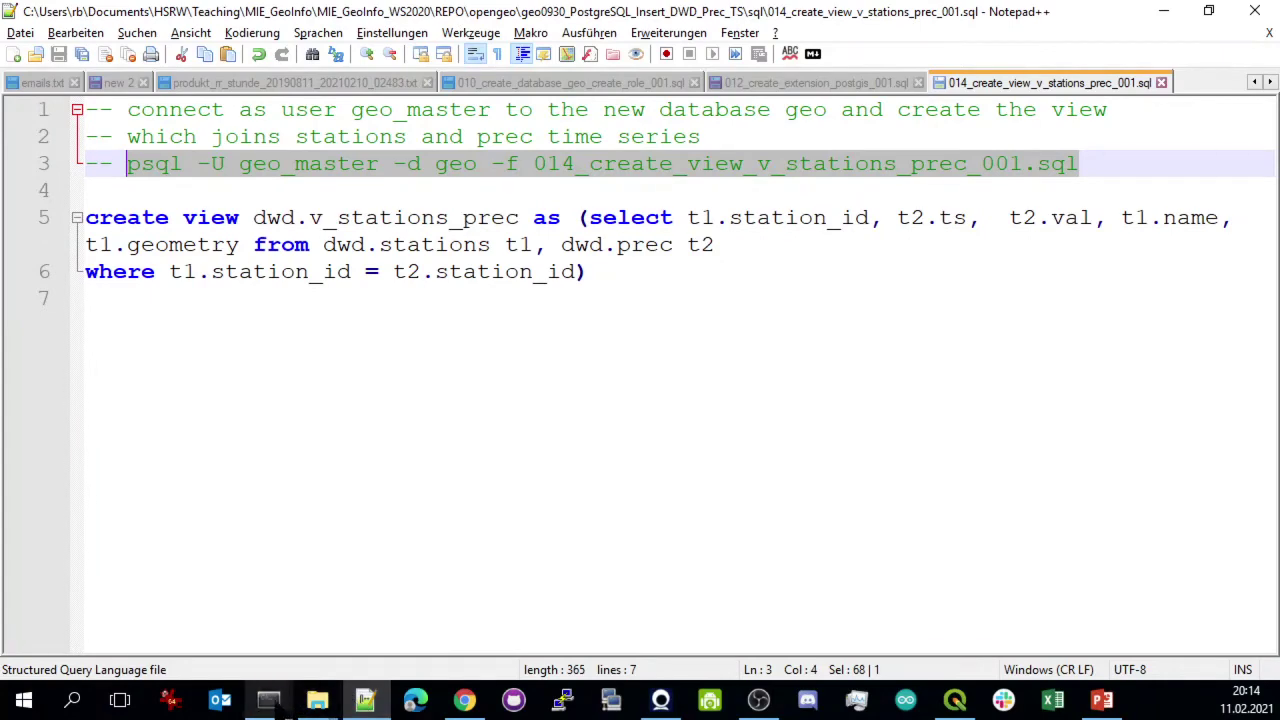
{"action": "mouse_move", "coordinate": [283, 705]}
{"action": "left_click", "coordinate": [428, 648]}
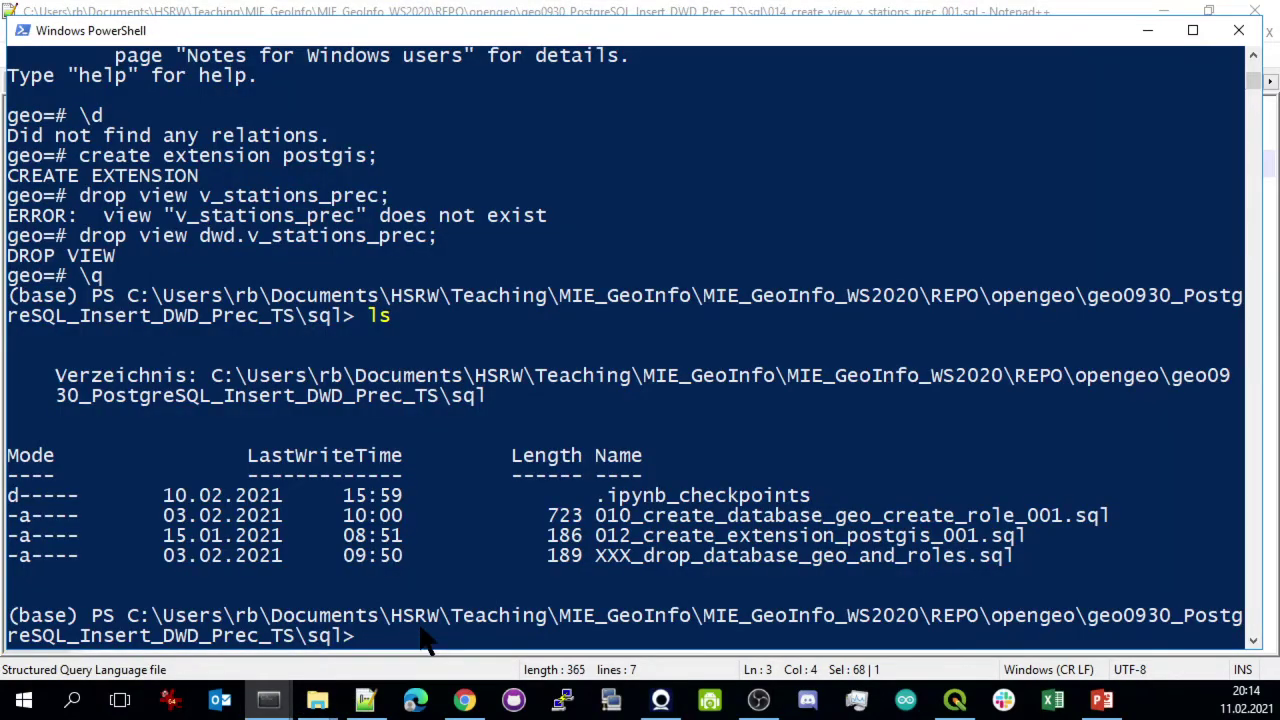
{"action": "right_click", "coordinate": [453, 525]}
{"action": "key", "text": "Return"}
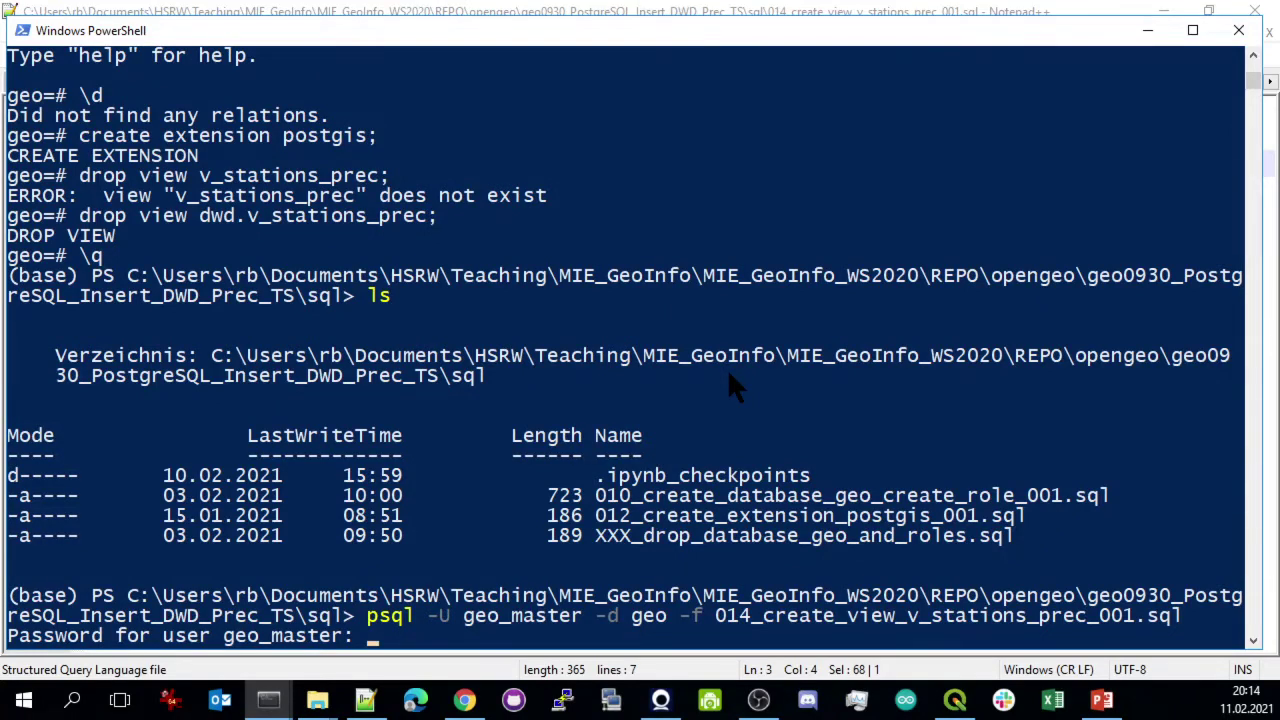
{"action": "key", "text": "Return"}
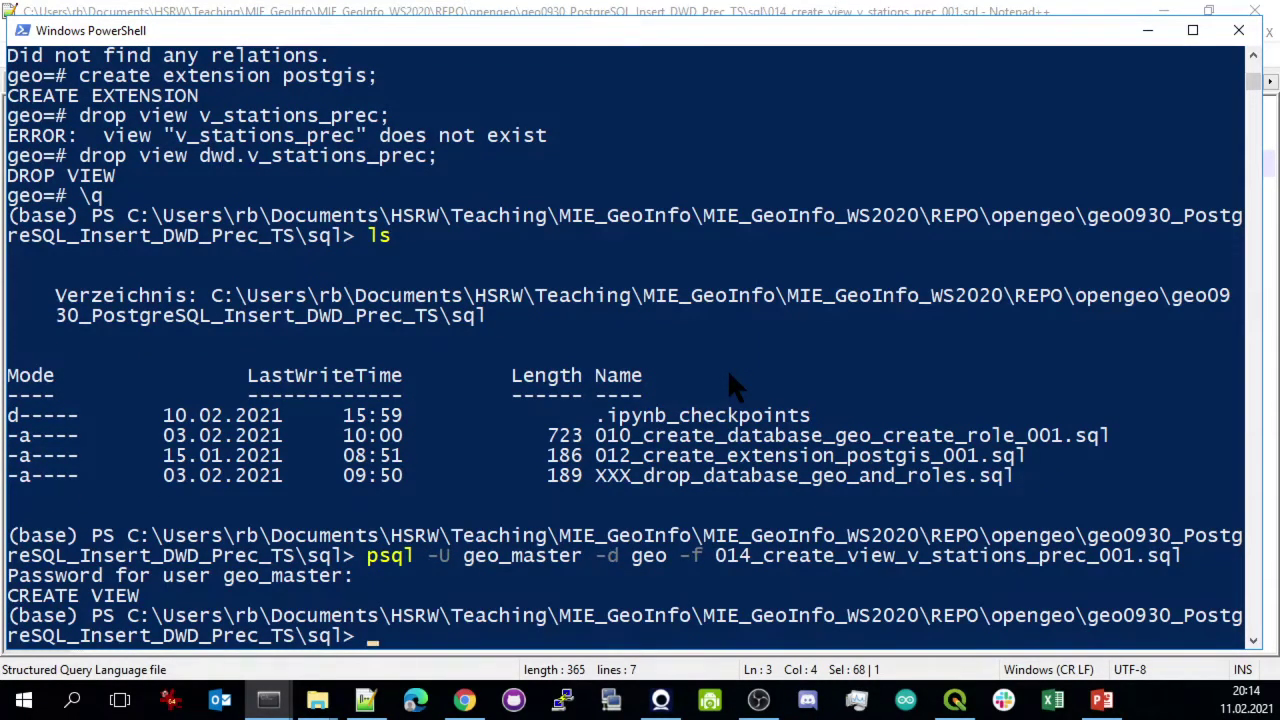
Switch to pgAdmin in the browser, view the dwd schema's properties and close them without changes
{"action": "key", "text": "alt+Tab"}
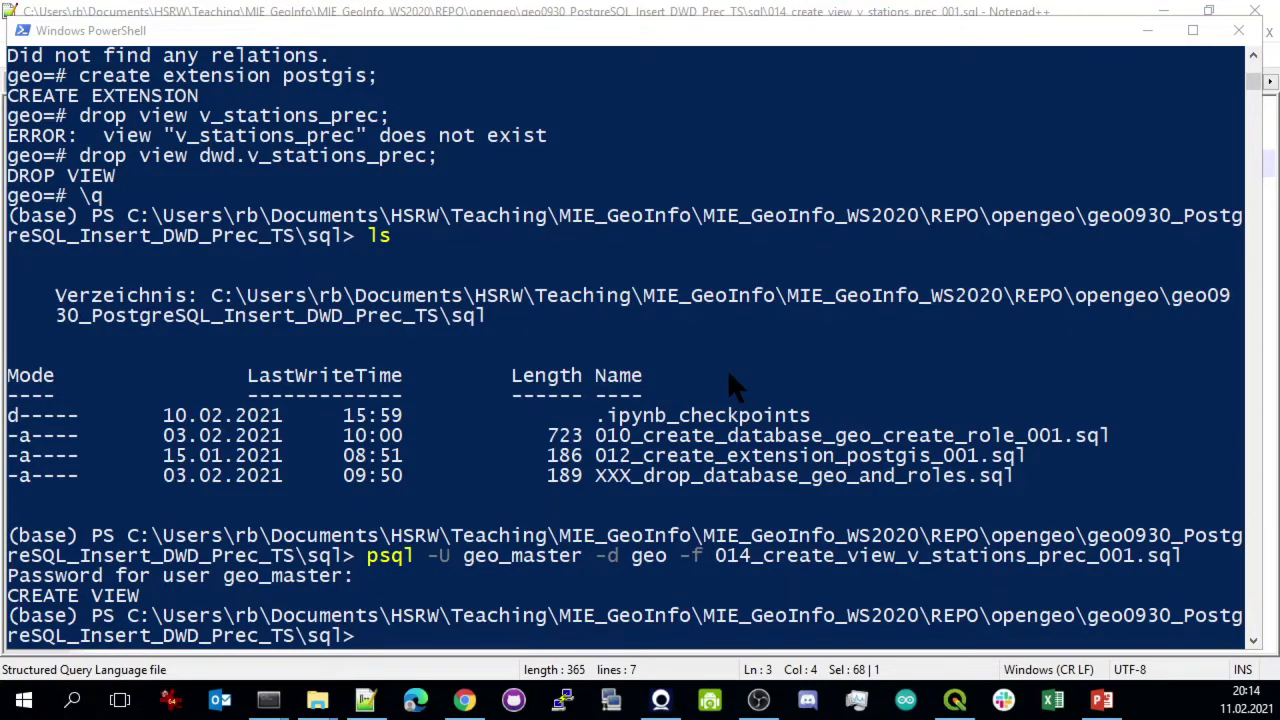
{"action": "key", "text": "alt+Tab"}
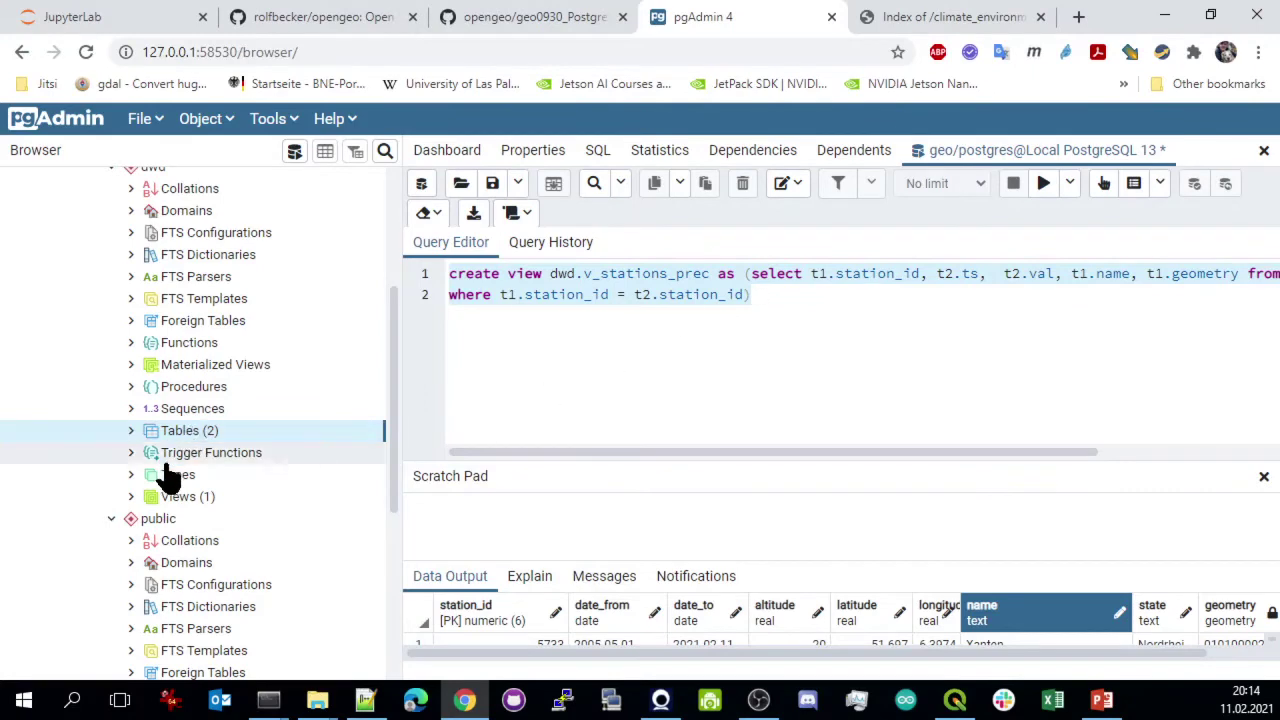
{"action": "scroll", "coordinate": [251, 451], "scroll_direction": "up", "scroll_amount": 3}
{"action": "scroll", "coordinate": [251, 451], "scroll_direction": "down", "scroll_amount": 3}
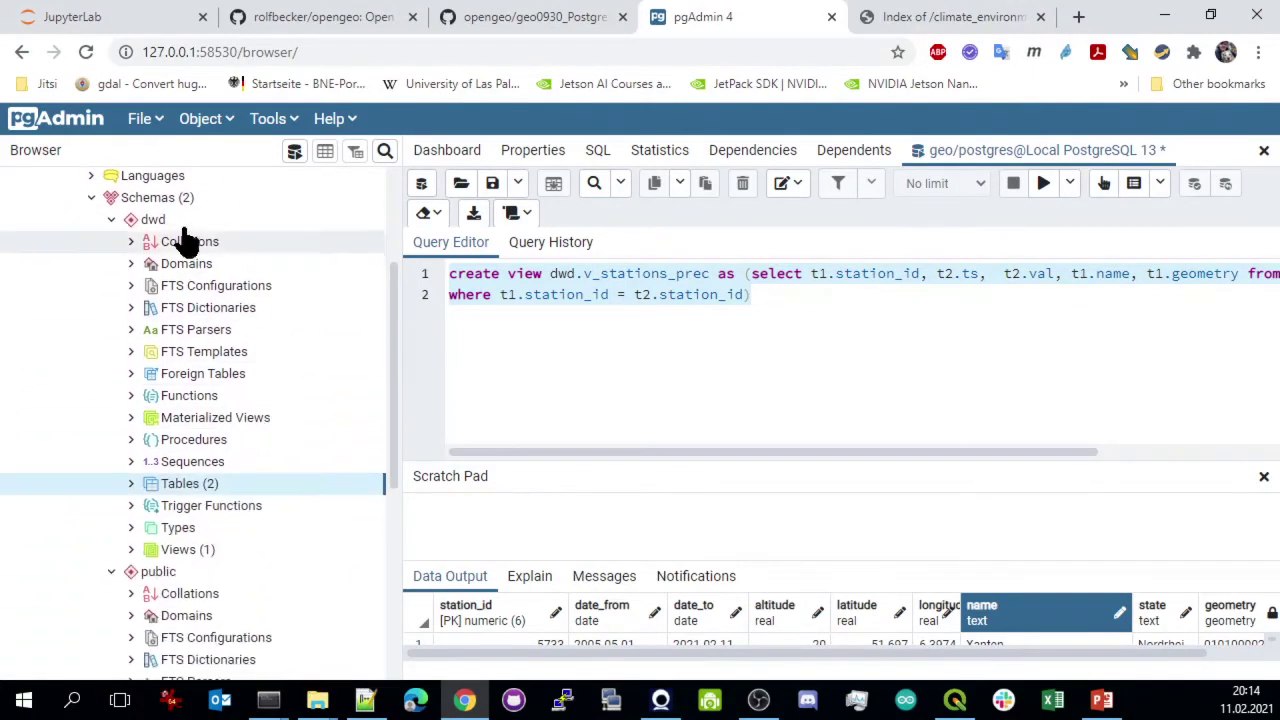
{"action": "right_click", "coordinate": [160, 221]}
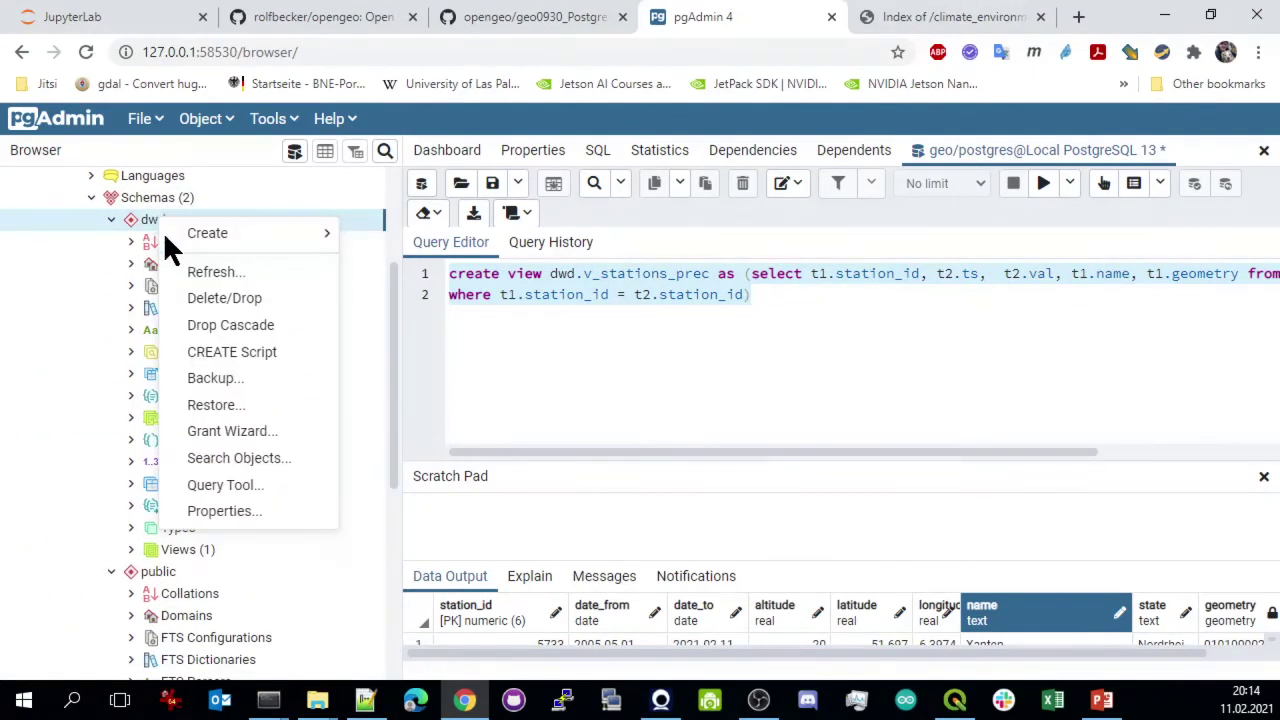
{"action": "left_click", "coordinate": [230, 512]}
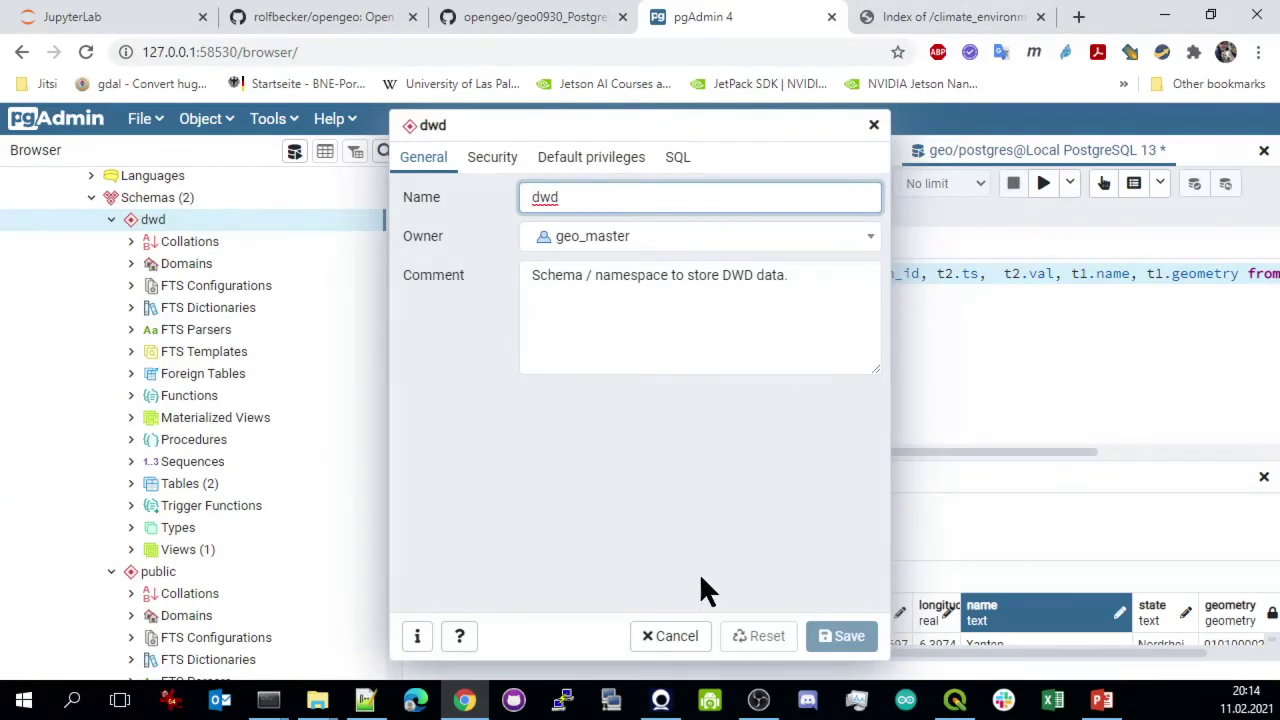
{"action": "left_click", "coordinate": [689, 636]}
Refresh the dwd schema and expand its views in the object tree
{"action": "right_click", "coordinate": [148, 235]}
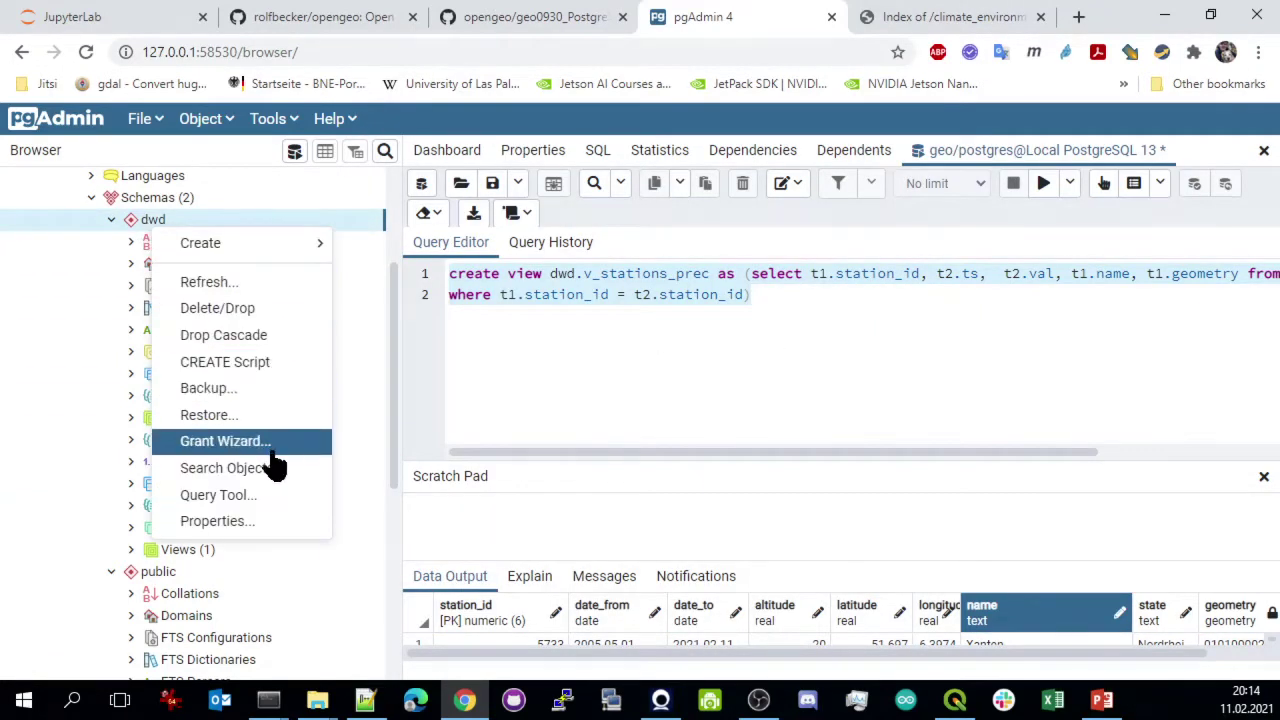
{"action": "left_click", "coordinate": [246, 284]}
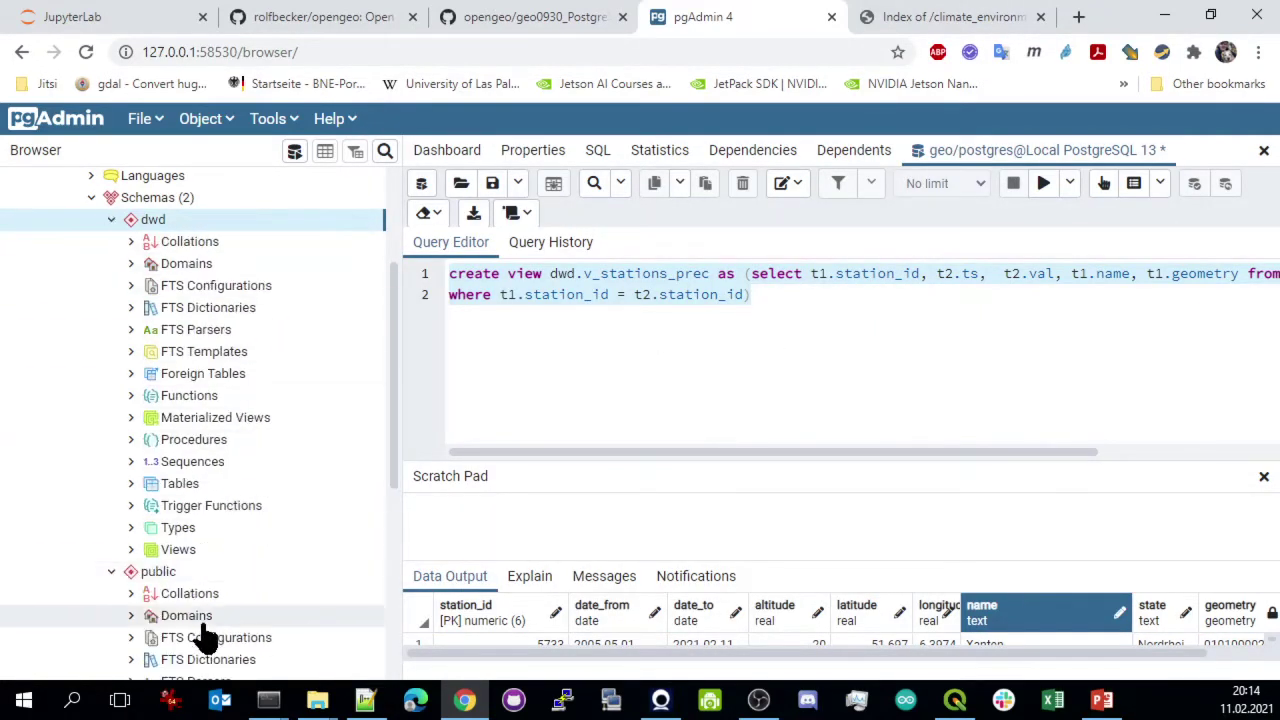
{"action": "left_click", "coordinate": [130, 550]}
{"action": "left_click", "coordinate": [131, 550]}
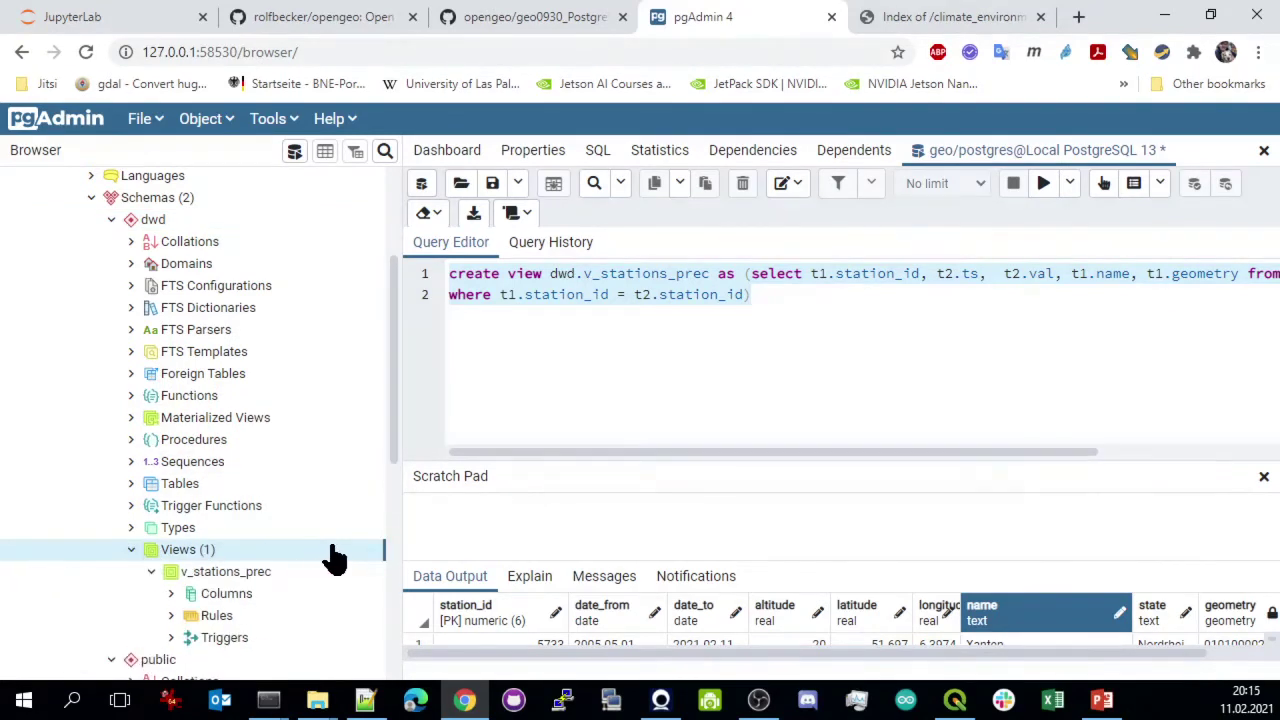
Check the name, owner and schema in the v_stations_prec view's properties, then close them without changes
{"action": "left_click", "coordinate": [272, 574]}
{"action": "right_click", "coordinate": [246, 576]}
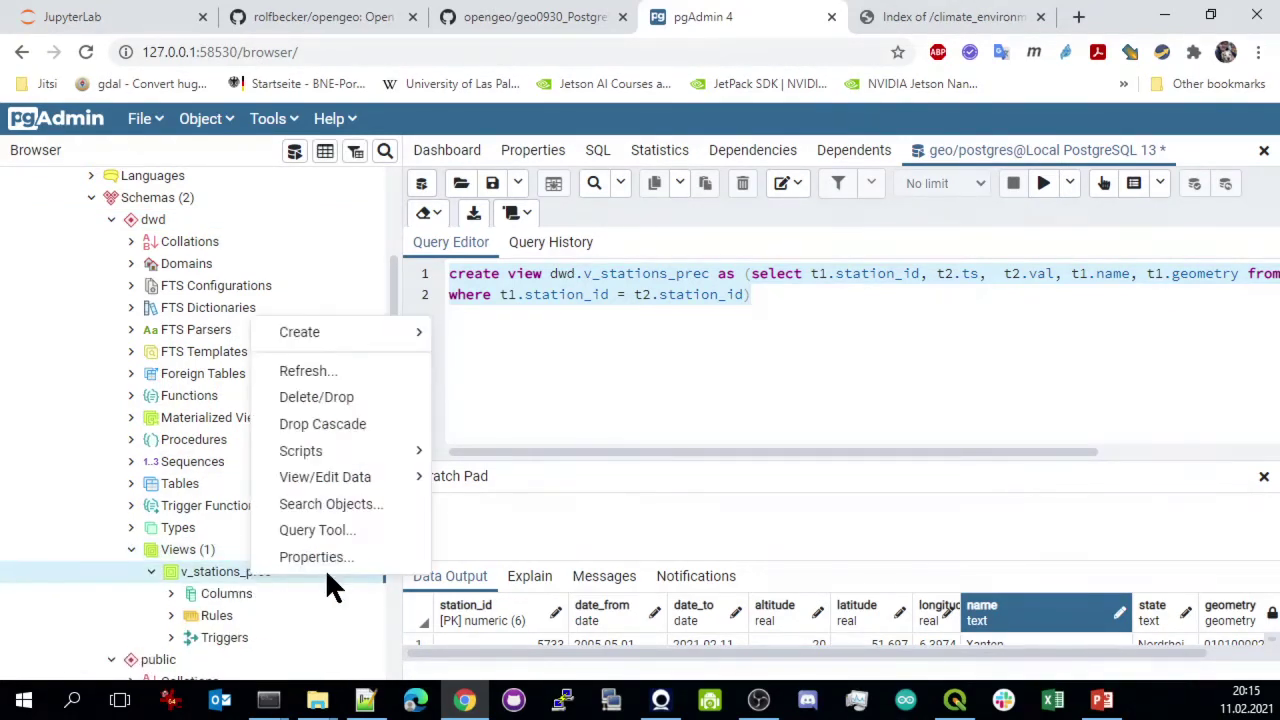
{"action": "left_click", "coordinate": [326, 566]}
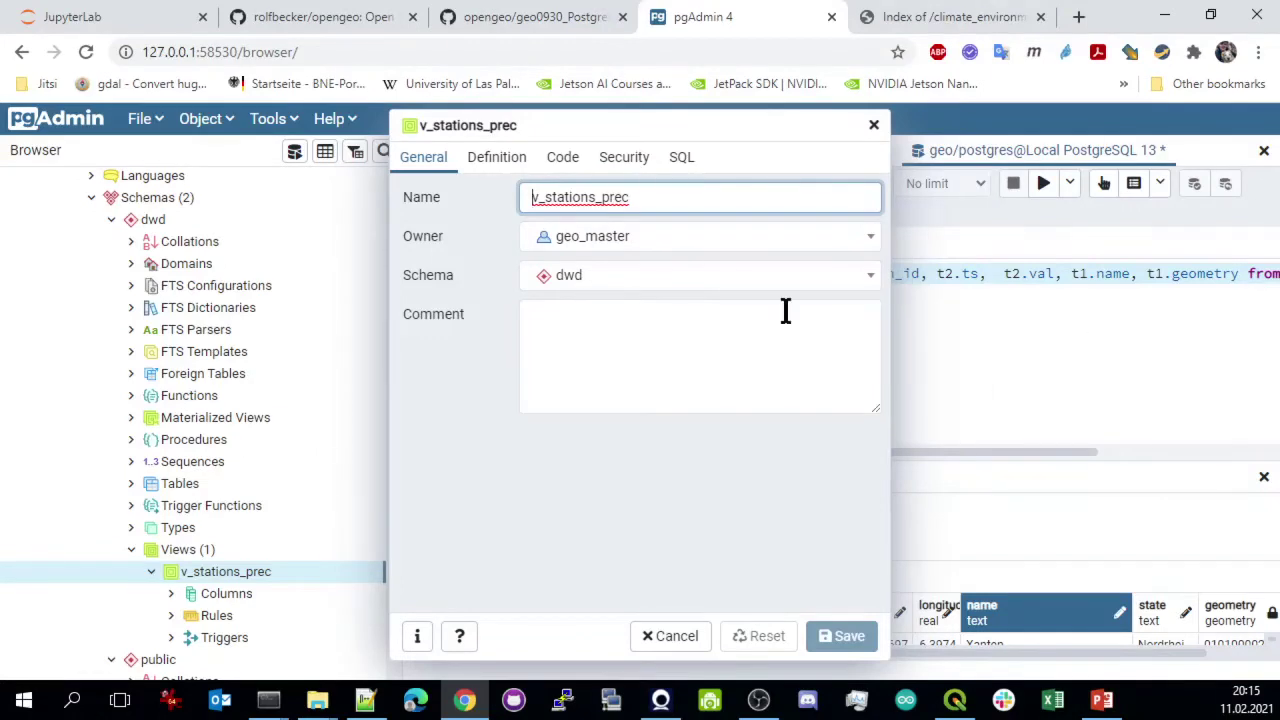
{"action": "left_click", "coordinate": [677, 645]}
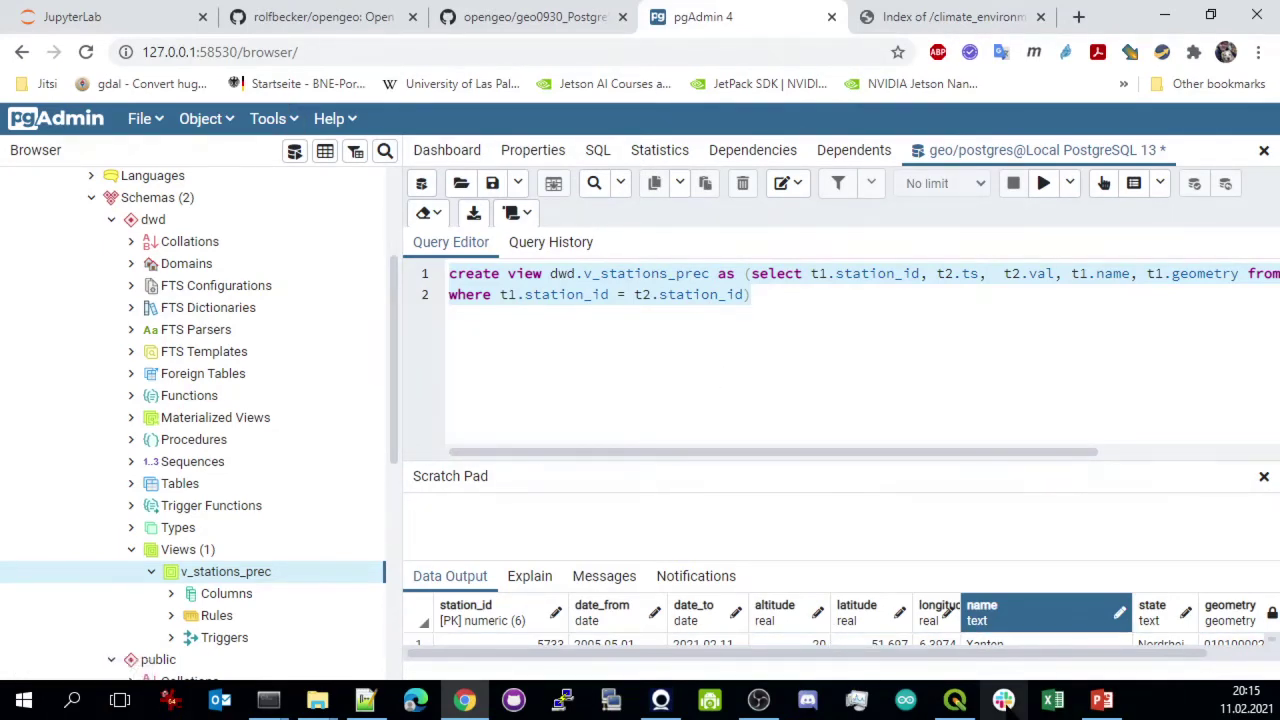
Switch to QGIS, reconnect to the geo PostgreSQL connection for adding PostGIS layers, and select v_stations_prec in the dwd schema
{"action": "left_click", "coordinate": [955, 700]}
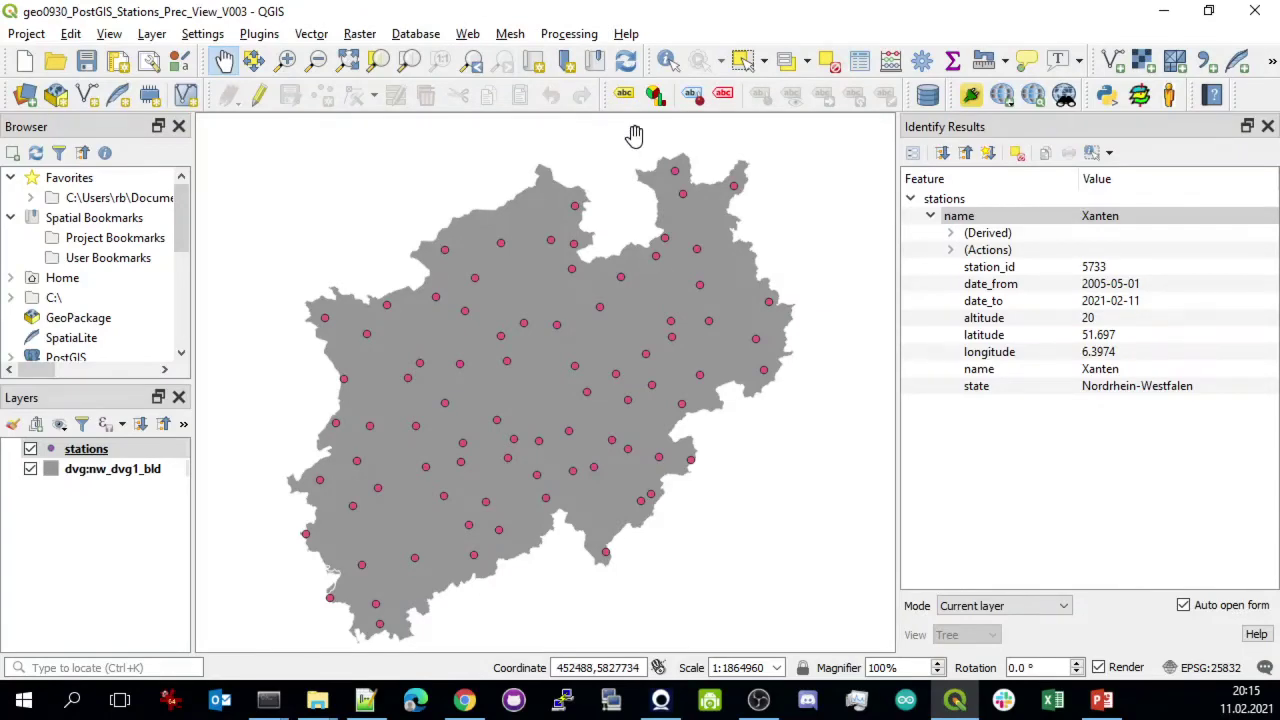
{"action": "left_click", "coordinate": [151, 34]}
{"action": "mouse_move", "coordinate": [226, 103]}
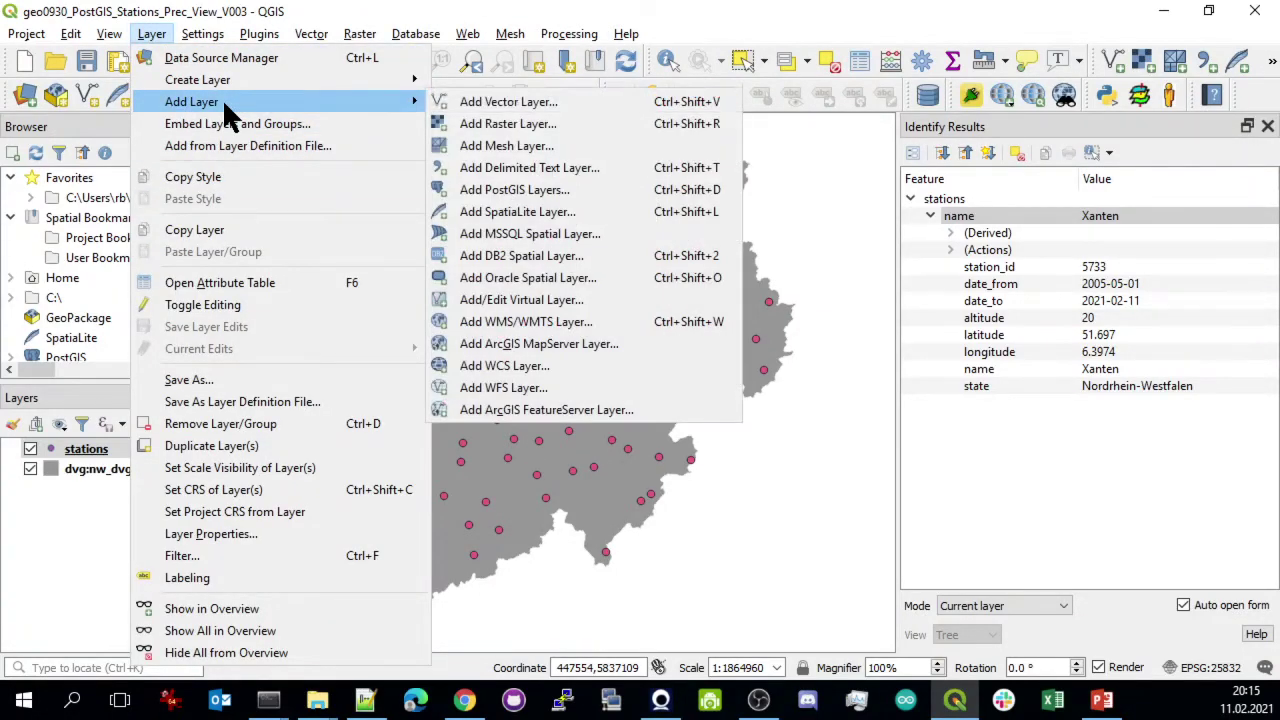
{"action": "left_click", "coordinate": [541, 199]}
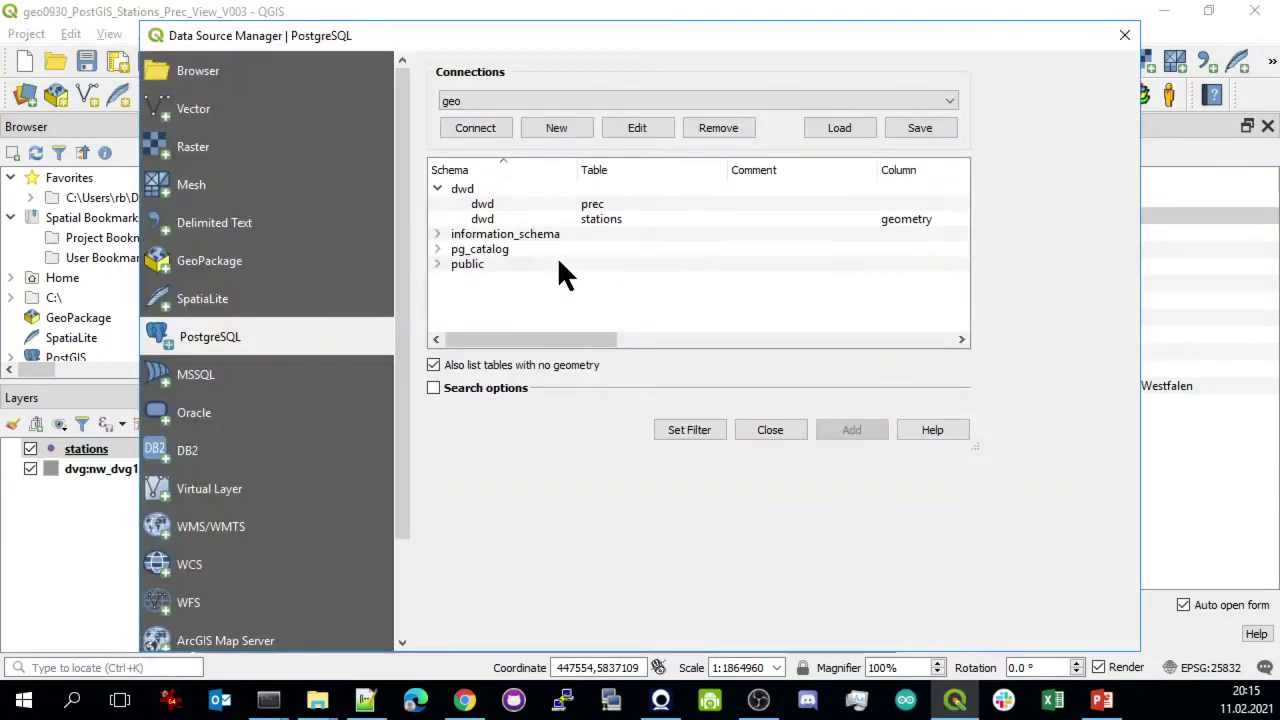
{"action": "left_click", "coordinate": [460, 188]}
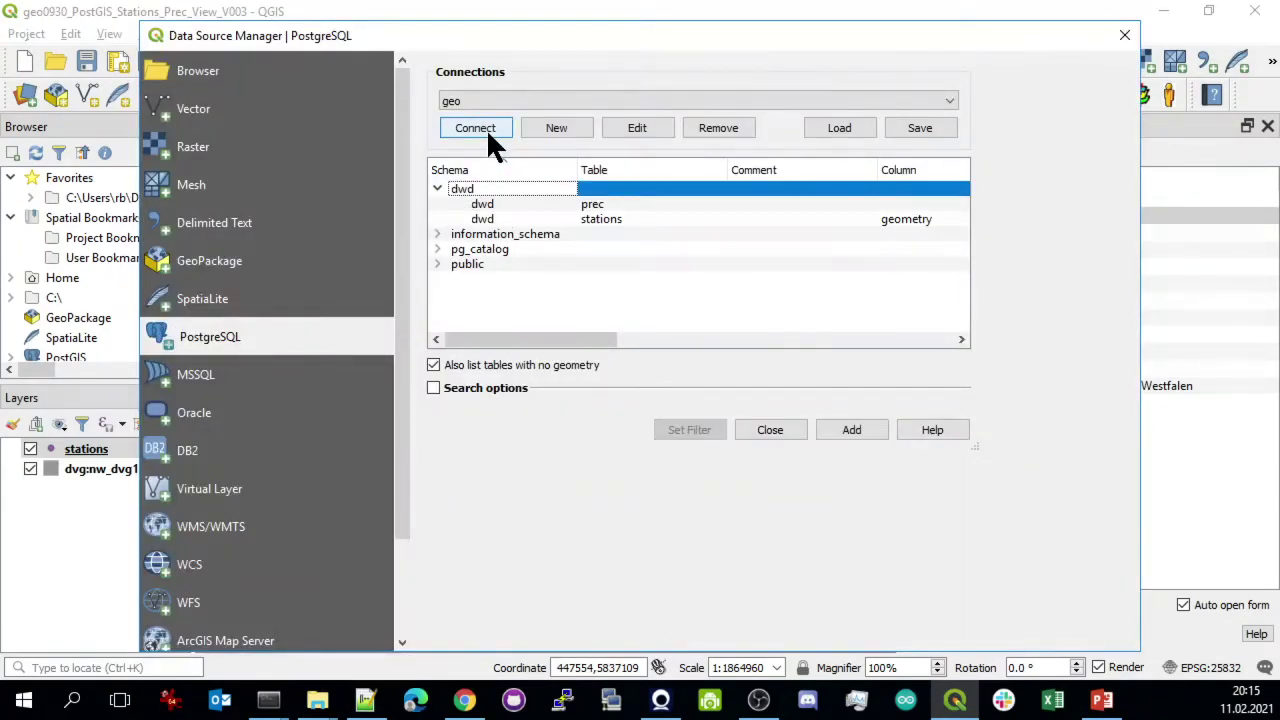
{"action": "left_click", "coordinate": [476, 128]}
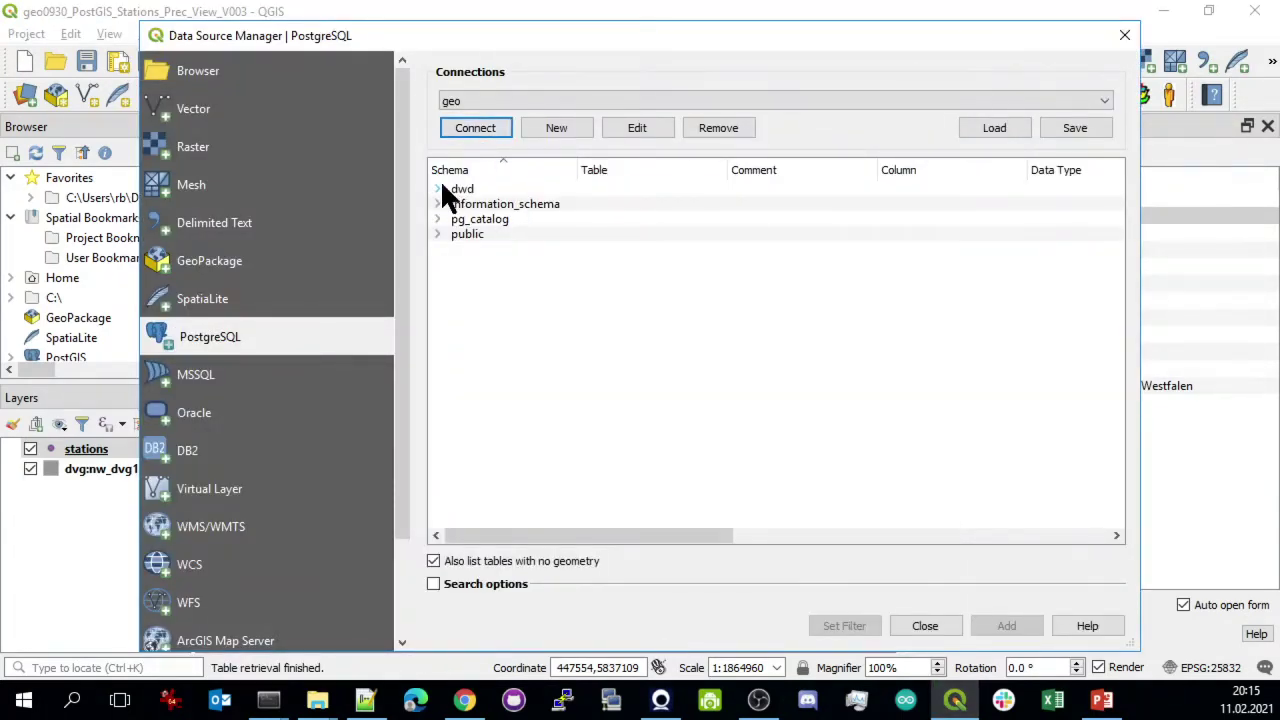
{"action": "left_click", "coordinate": [437, 189]}
{"action": "left_click", "coordinate": [515, 234]}
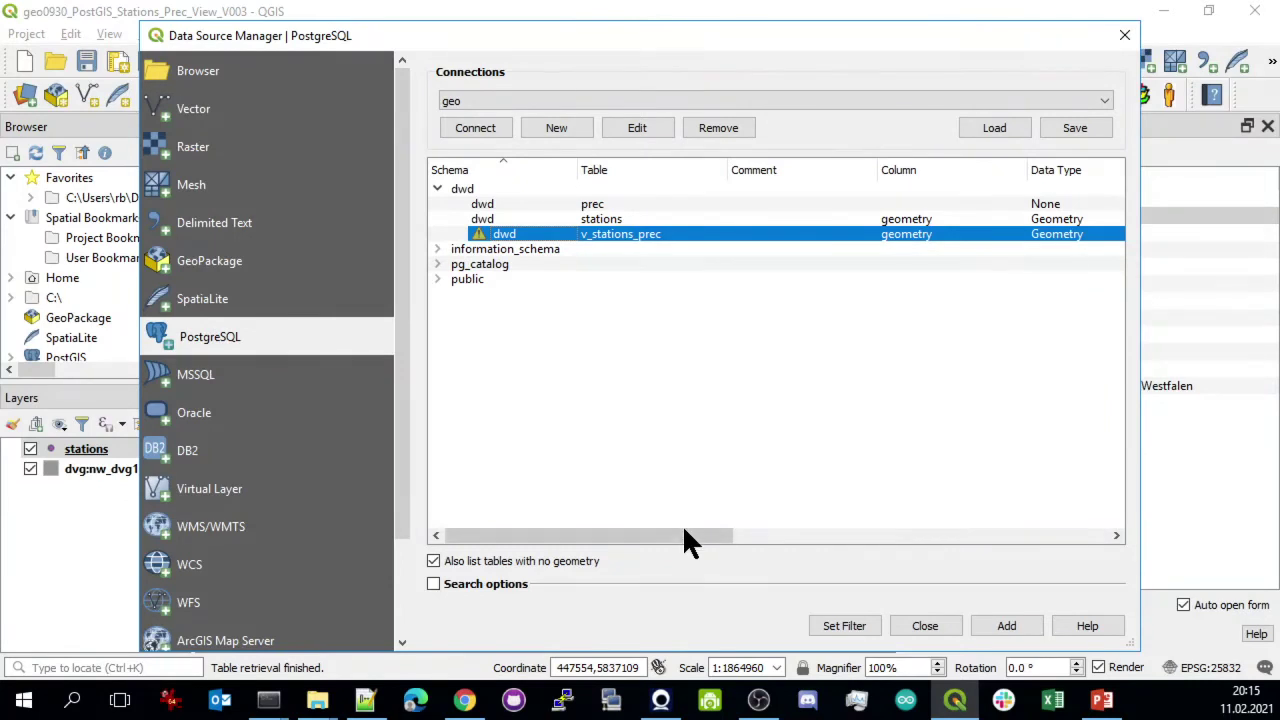
{"action": "left_click_drag", "start_coordinate": [684, 530], "coordinate": [667, 541]}
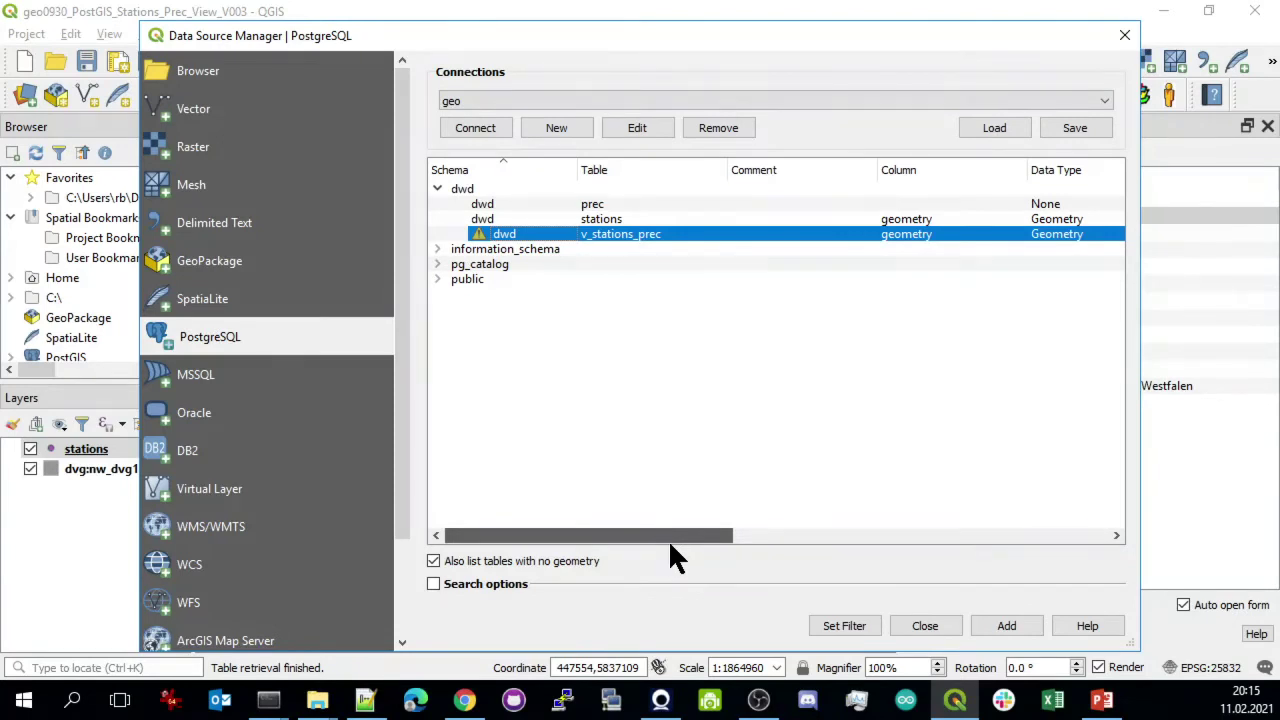
{"action": "left_click_drag", "start_coordinate": [668, 541], "coordinate": [677, 537]}
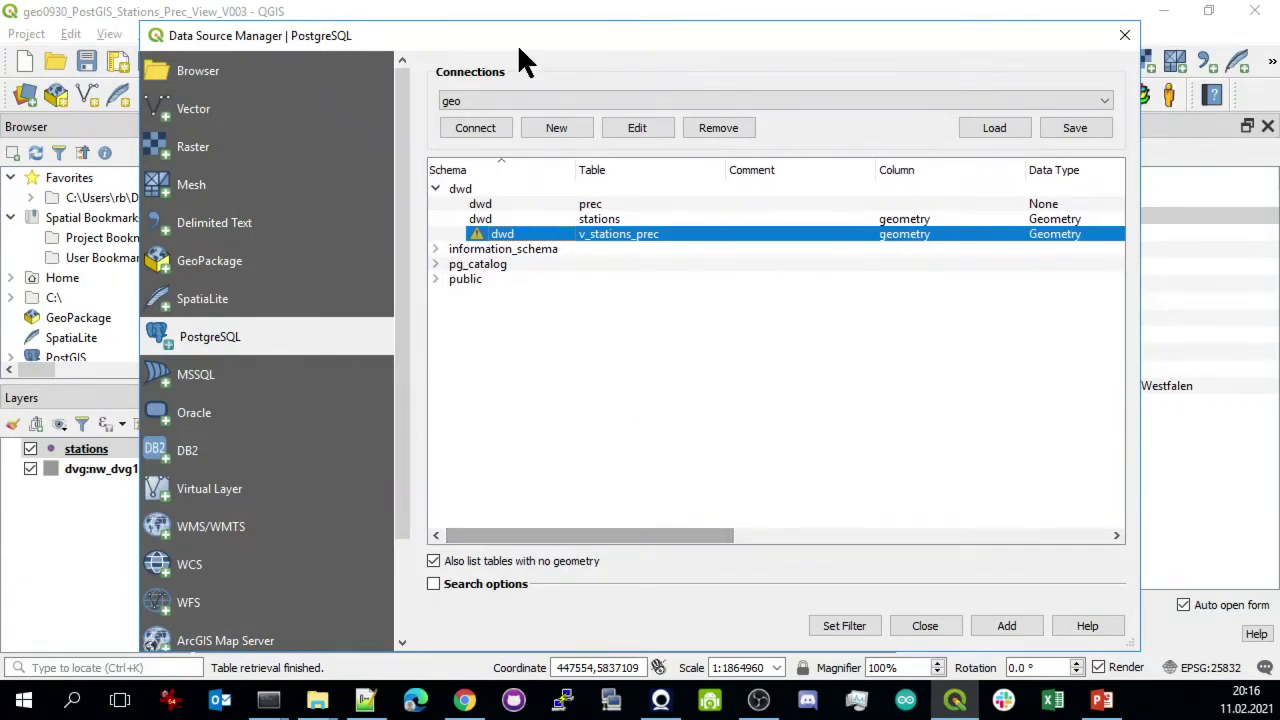
Switch to pgAdmin in the browser, close the Scratch Pad and enlarge the data output area
{"action": "left_click", "coordinate": [955, 700]}
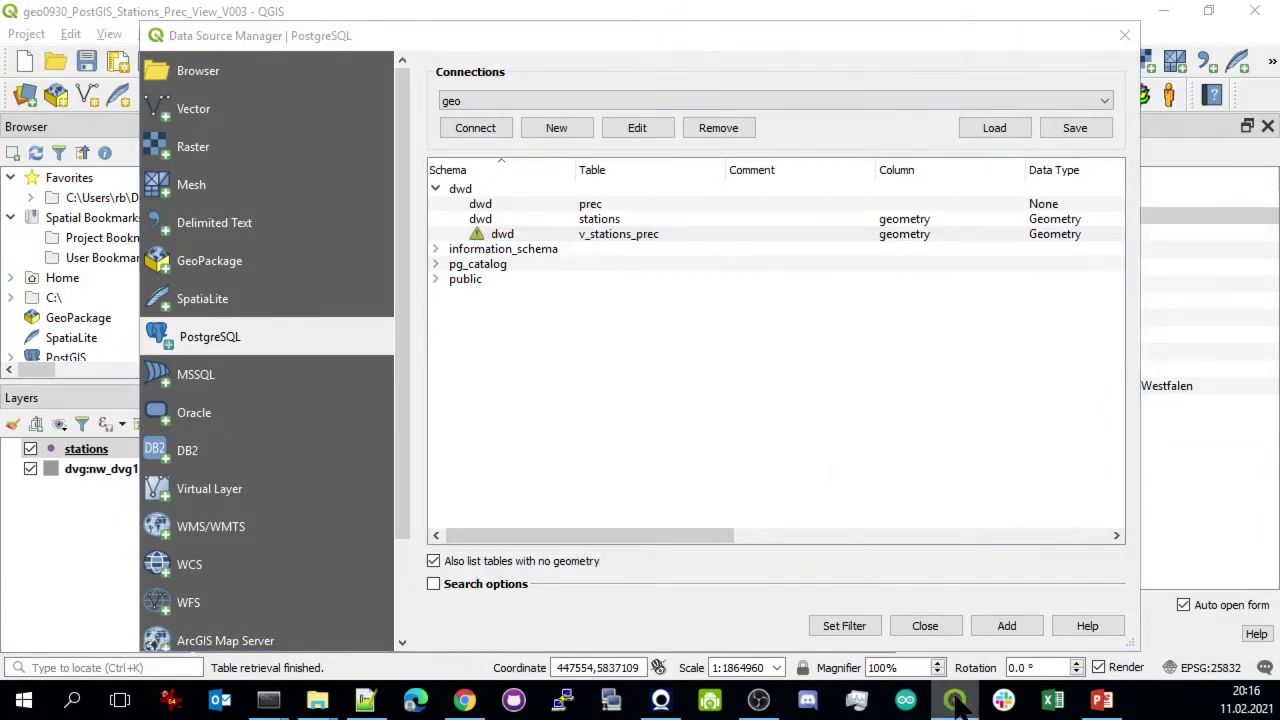
{"action": "left_click", "coordinate": [464, 700]}
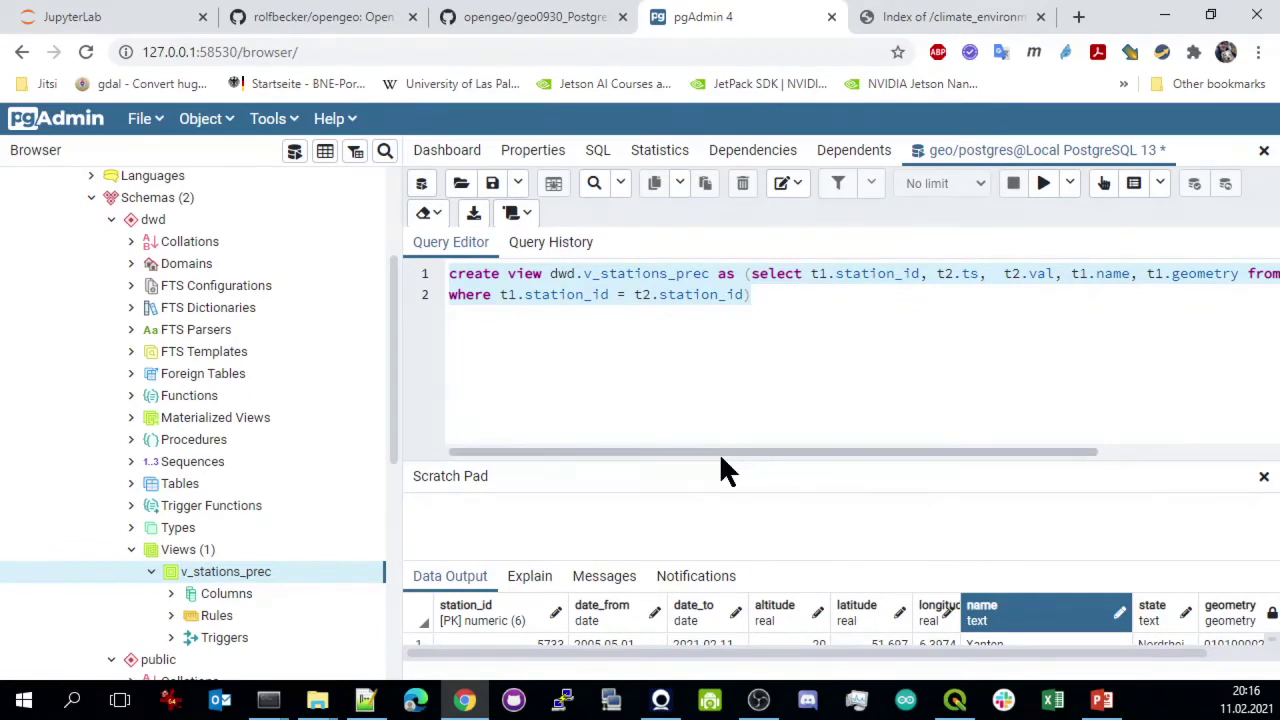
{"action": "left_click_drag", "start_coordinate": [734, 465], "coordinate": [729, 370]}
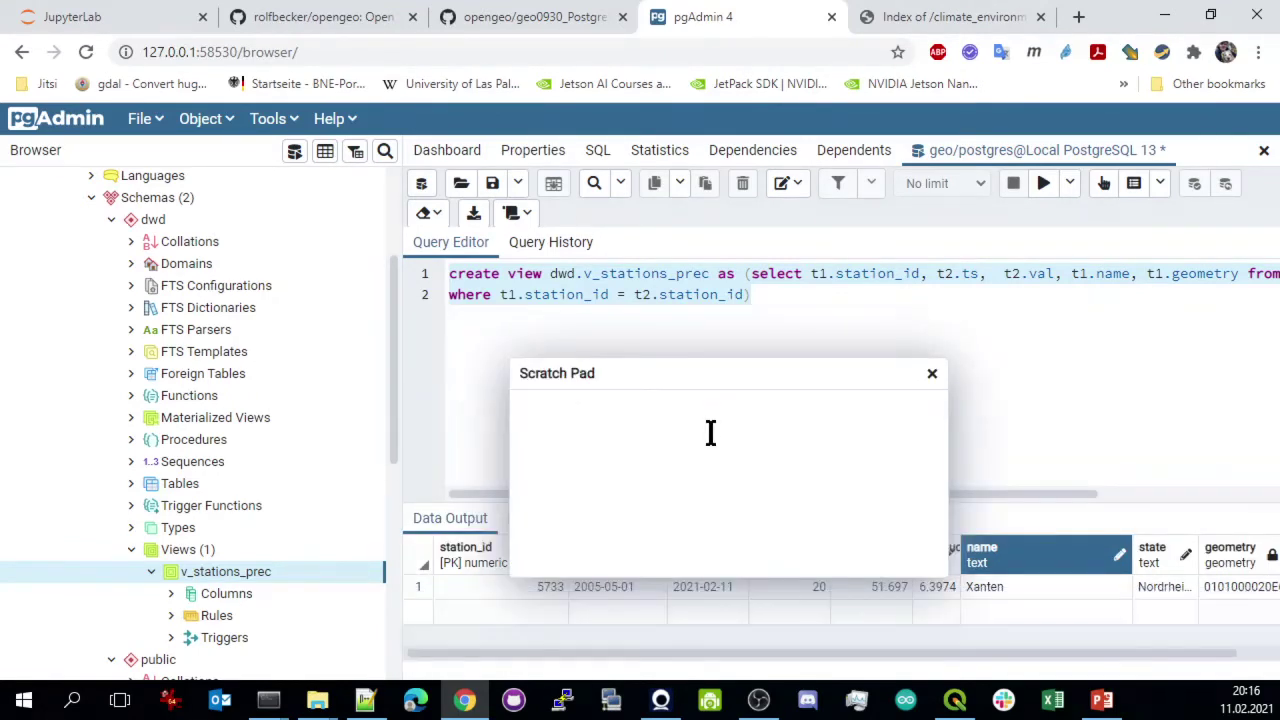
{"action": "left_click", "coordinate": [931, 376]}
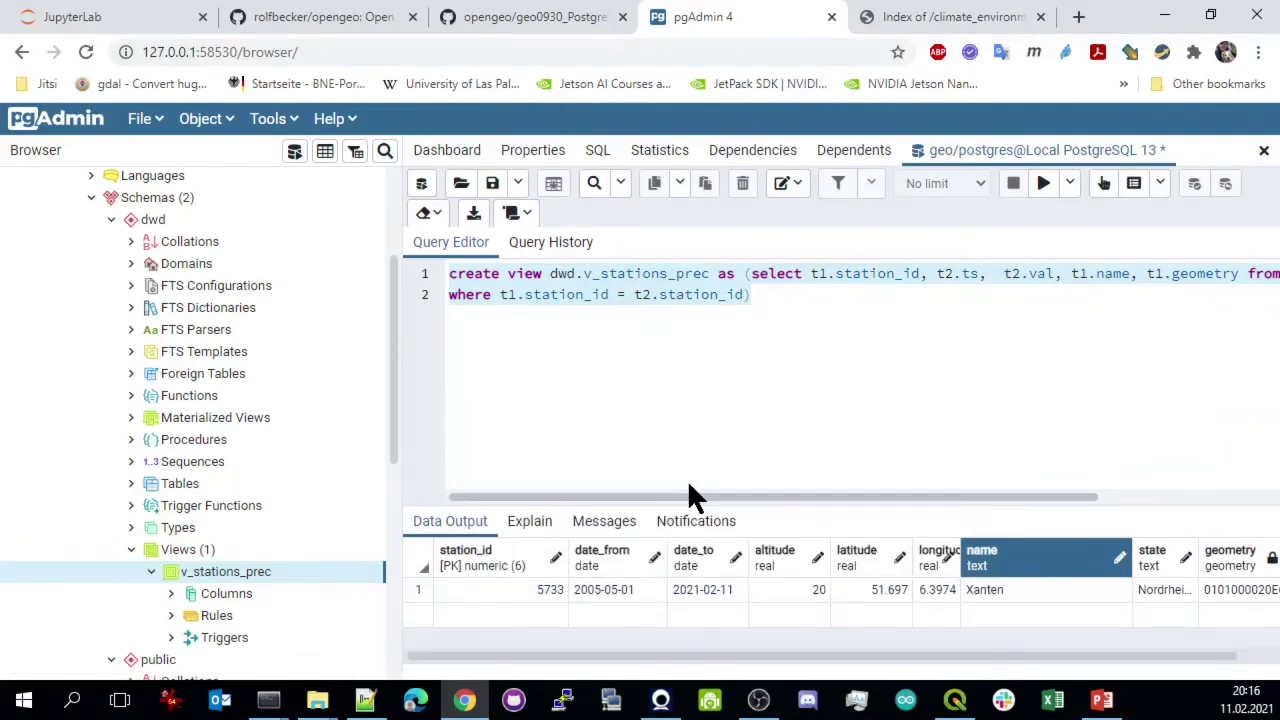
{"action": "left_click_drag", "start_coordinate": [689, 497], "coordinate": [683, 400]}
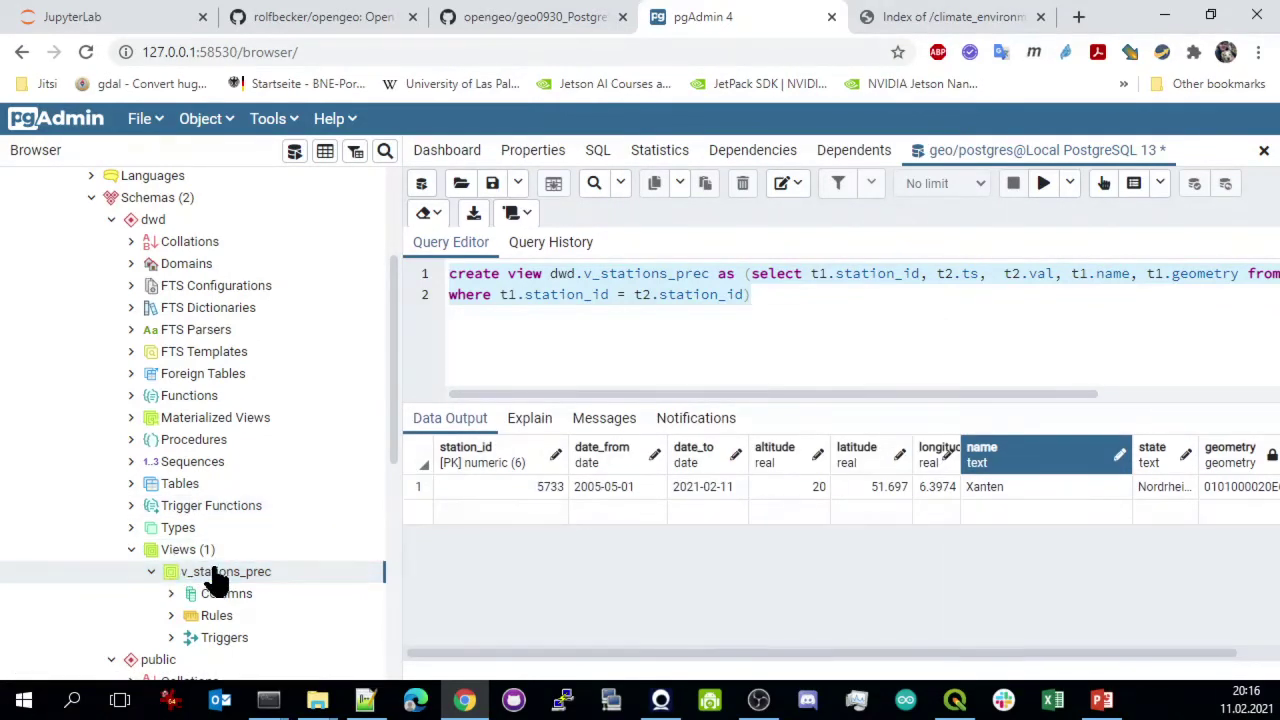
Display all rows of the dwd.v_stations_prec view to examine its columns and values
{"action": "right_click", "coordinate": [219, 572]}
{"action": "mouse_move", "coordinate": [337, 481]}
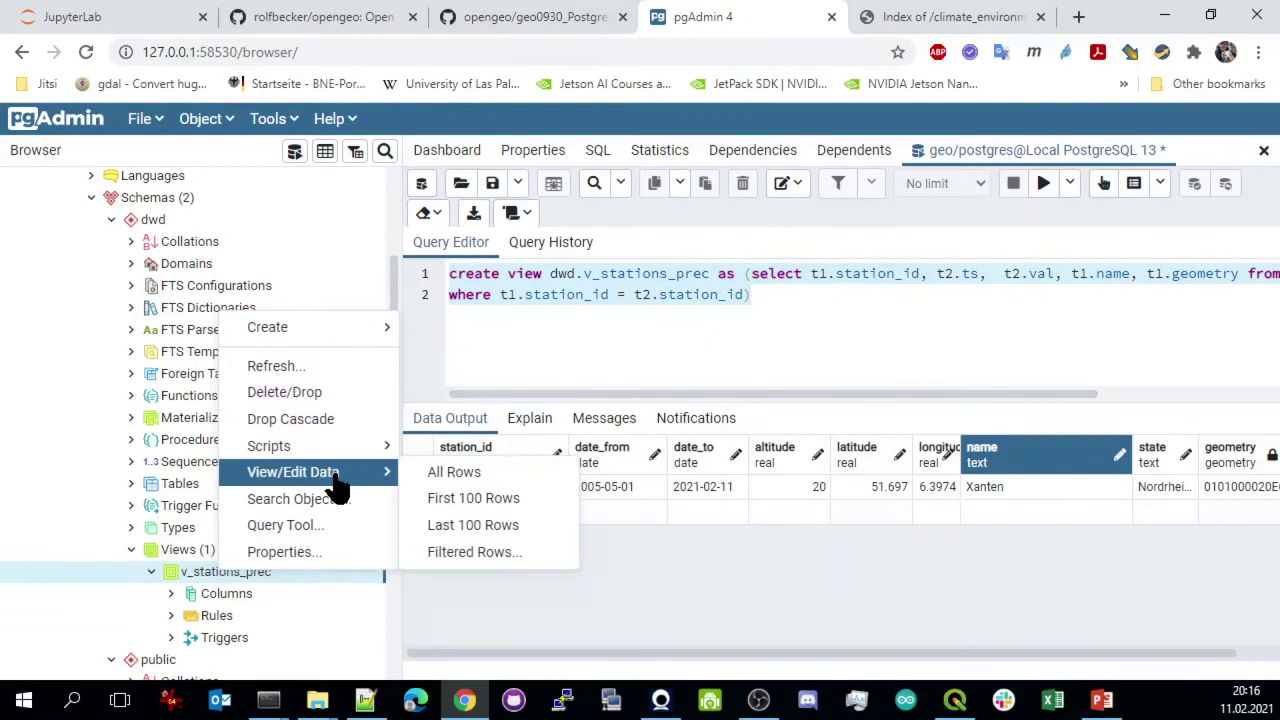
{"action": "left_click", "coordinate": [455, 473]}
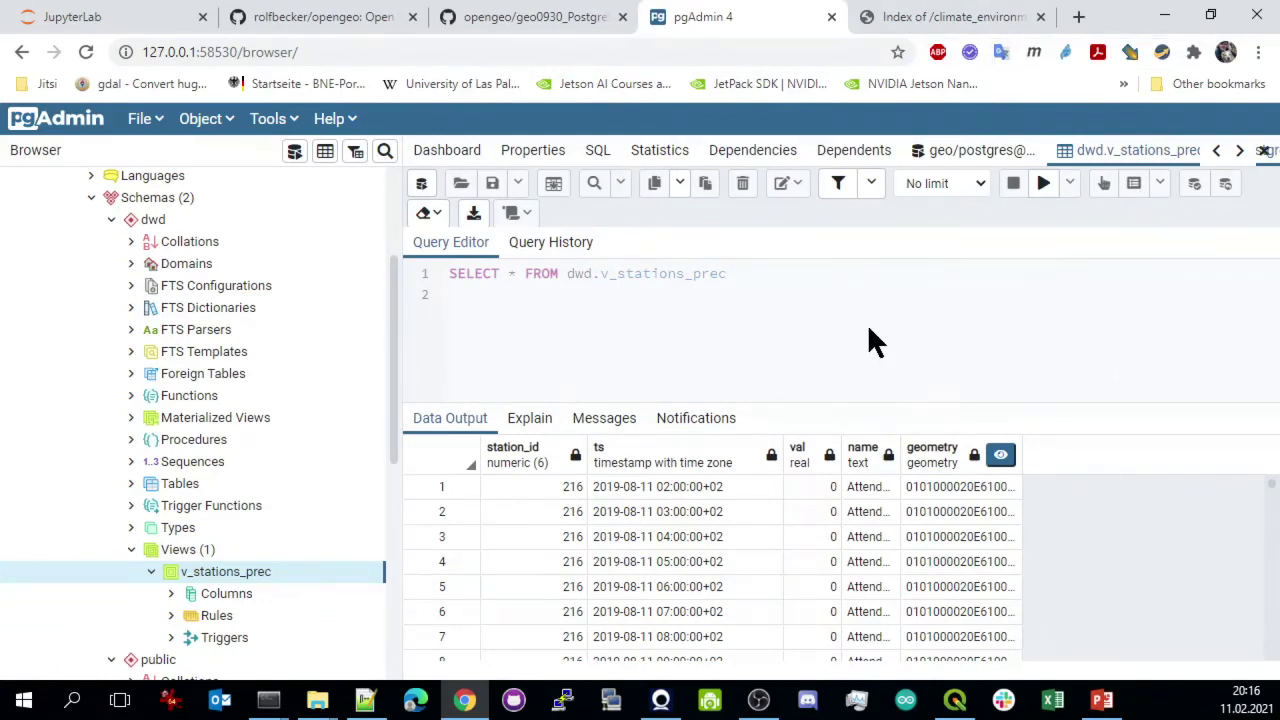
Back in QGIS, set the view's feature id to station_id and ts, then add v_stations_prec as a layer and close the source manager
{"action": "key", "text": "alt+Tab"}
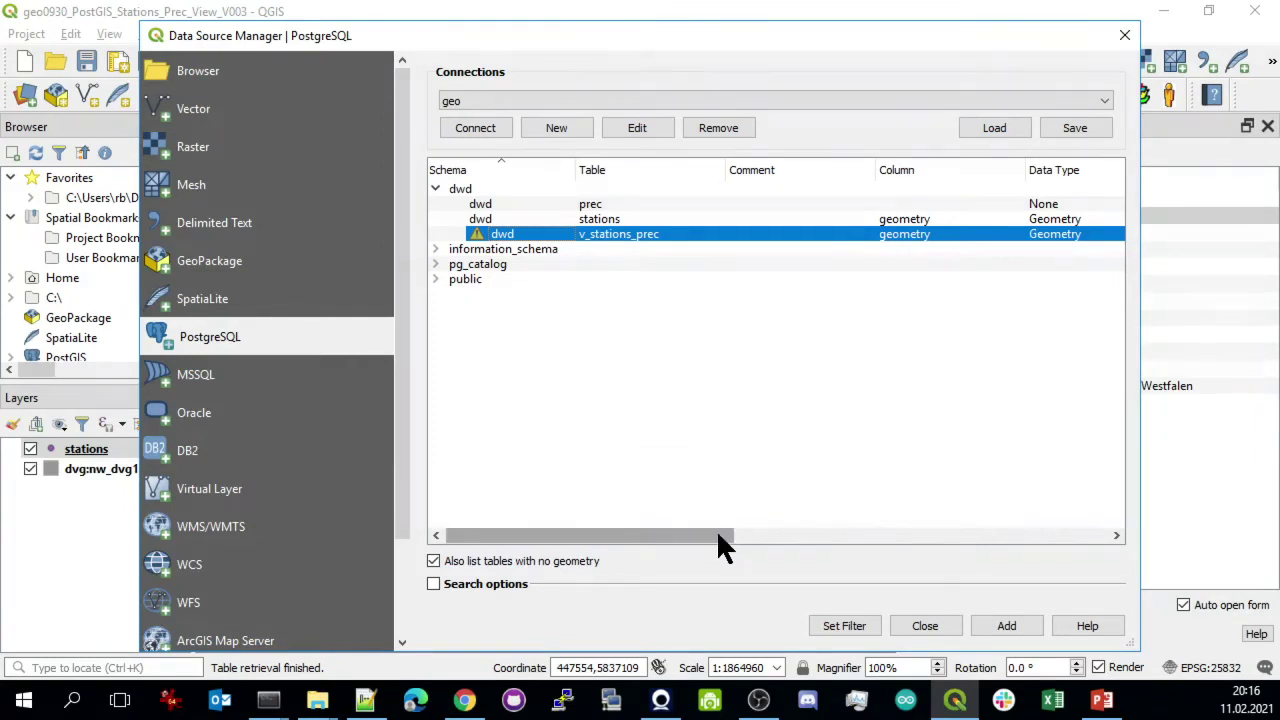
{"action": "left_click_drag", "start_coordinate": [717, 537], "coordinate": [1027, 513]}
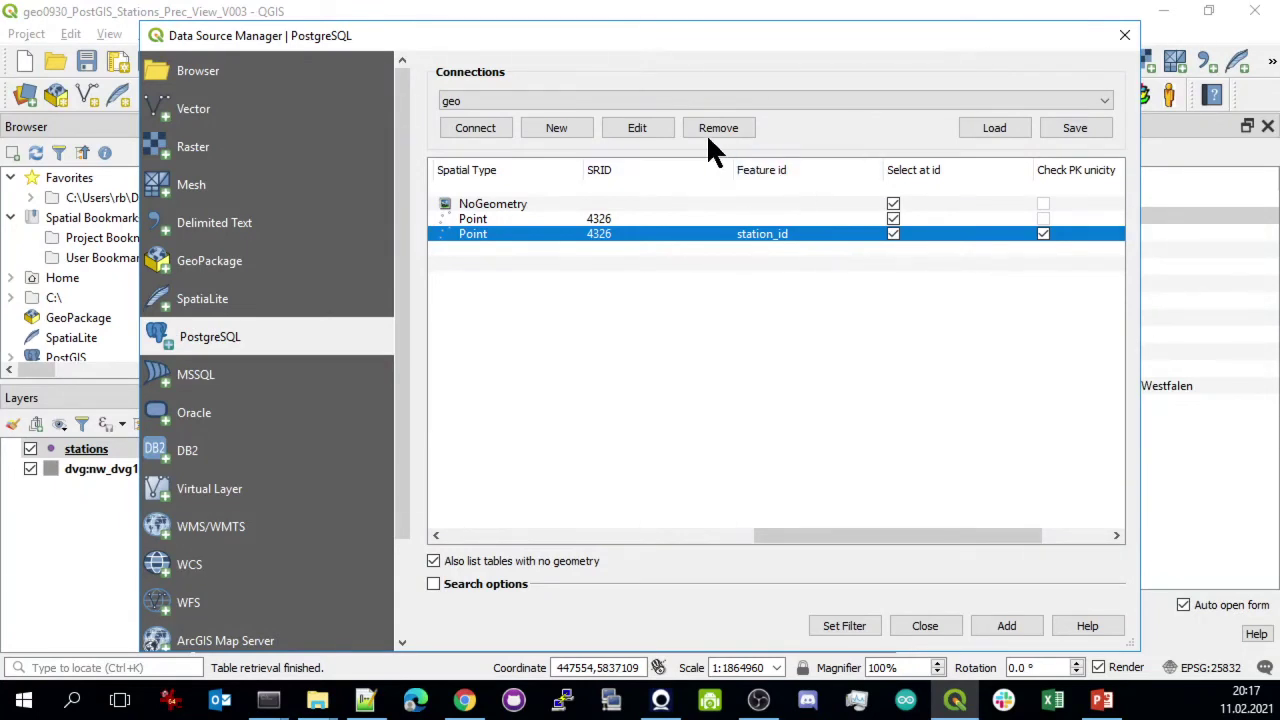
{"action": "left_click", "coordinate": [777, 236]}
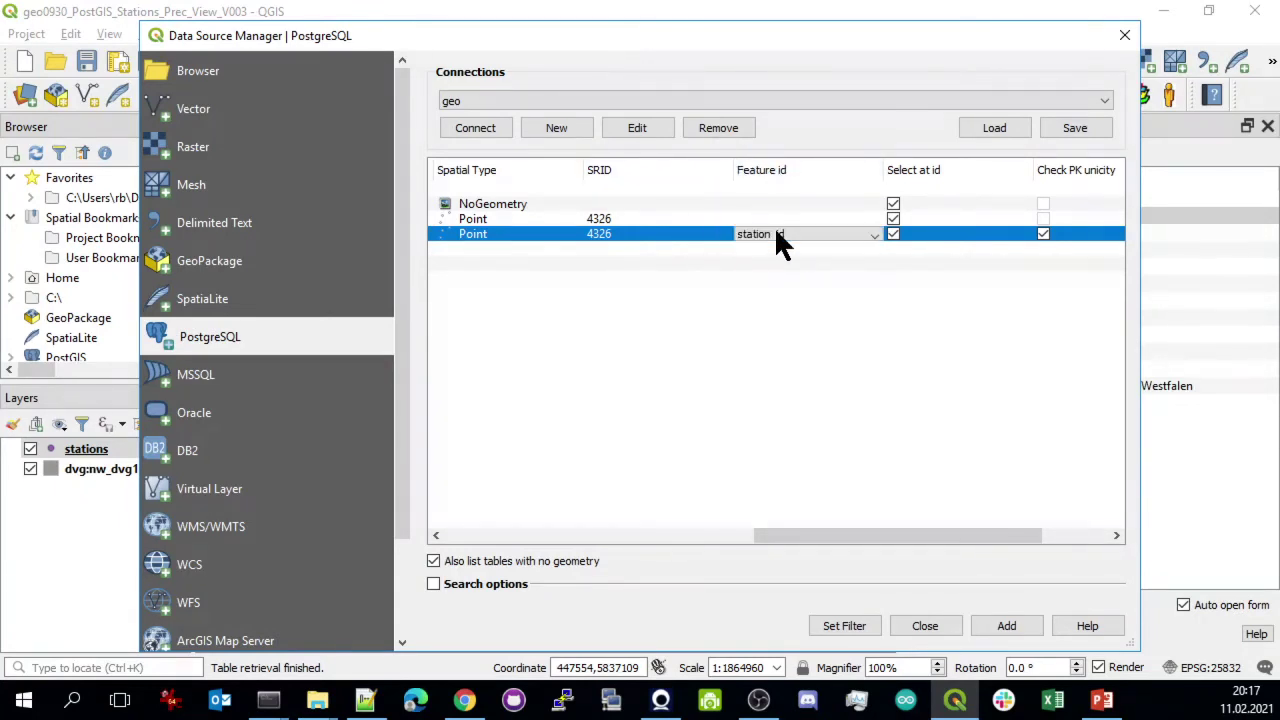
{"action": "left_click", "coordinate": [873, 235]}
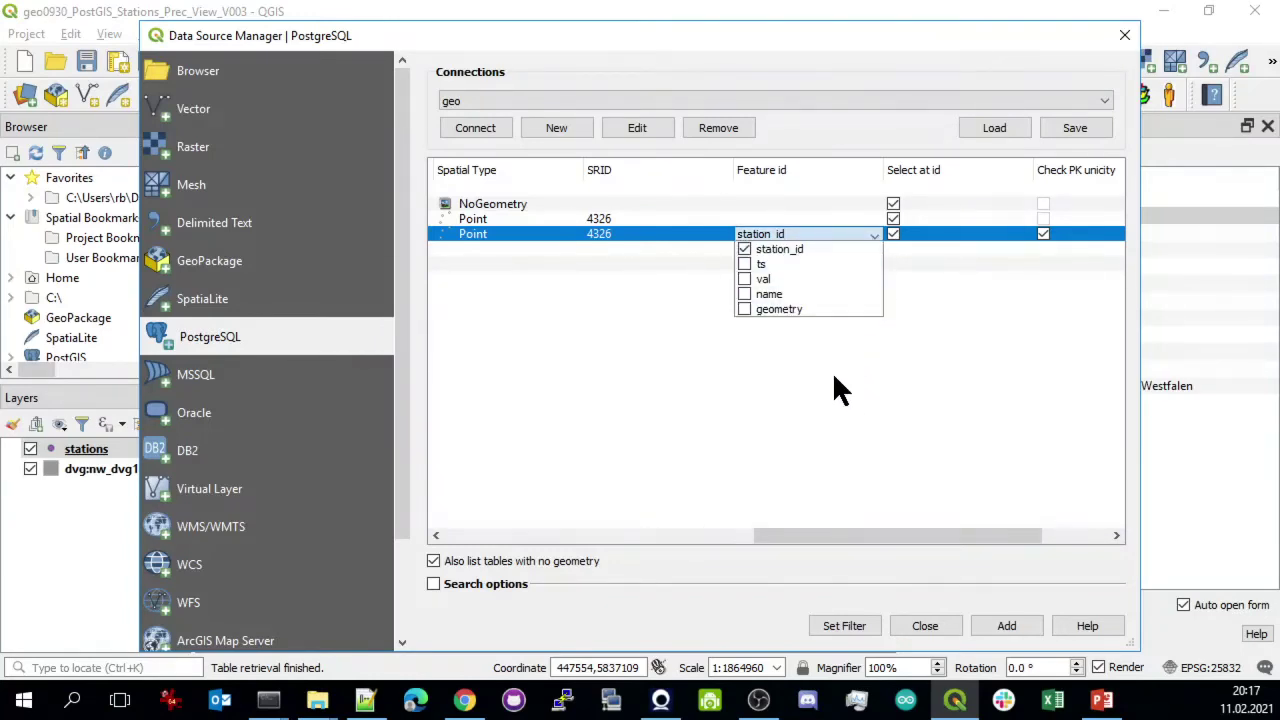
{"action": "left_click", "coordinate": [748, 263]}
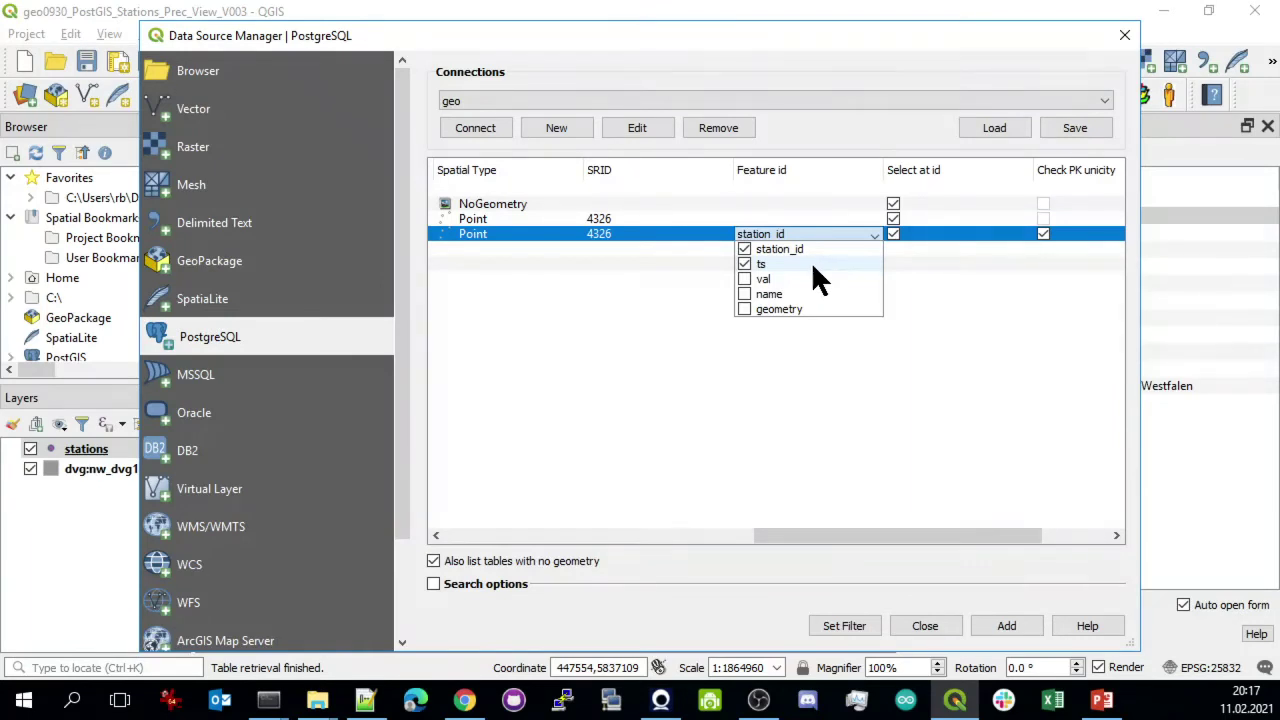
{"action": "left_click", "coordinate": [1007, 622]}
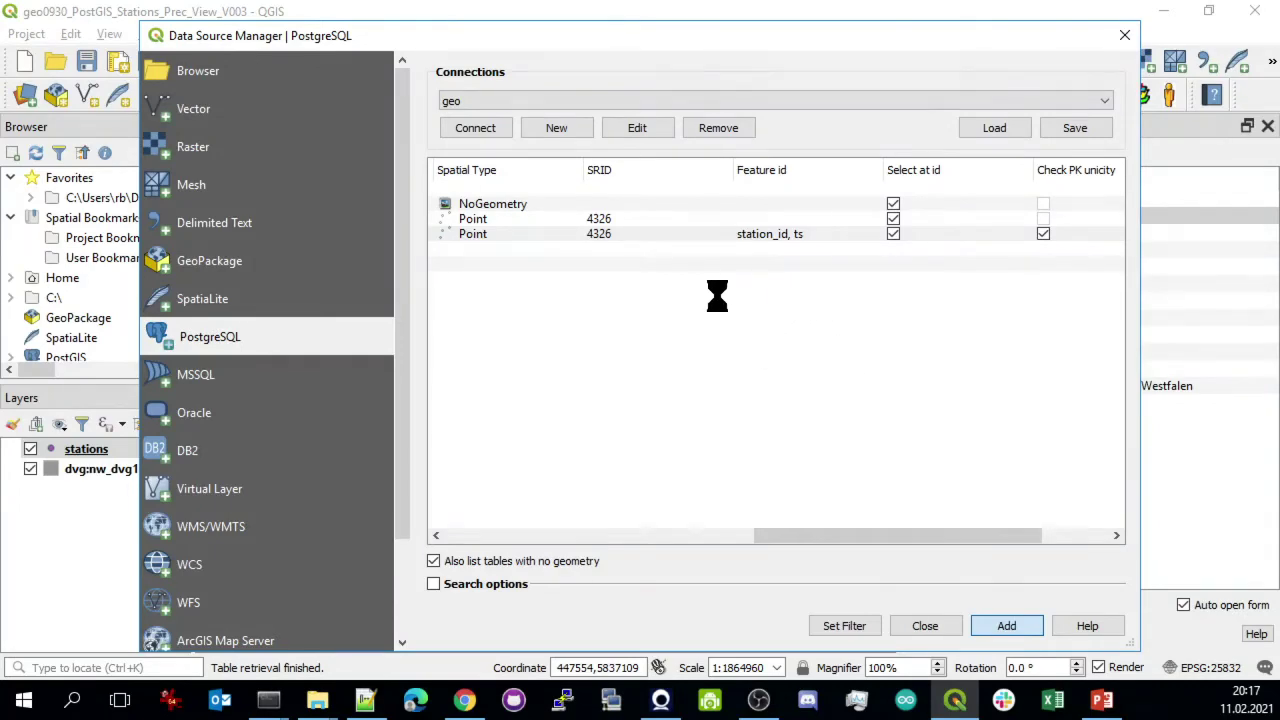
{"action": "left_click", "coordinate": [925, 625]}
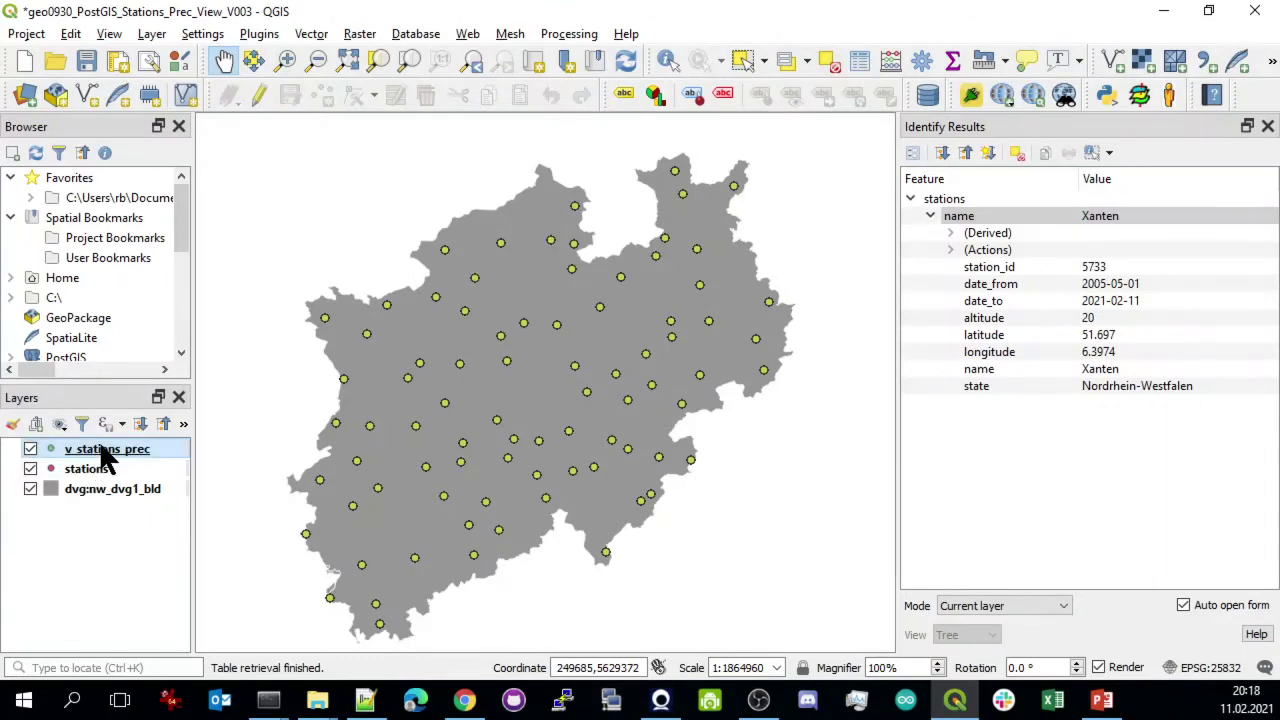
Extend the v_stations_prec layer's SQL with "where ts >= '2020-06-01' and ts < '2020-07-01'" and execute the query
{"action": "mouse_move", "coordinate": [100, 460]}
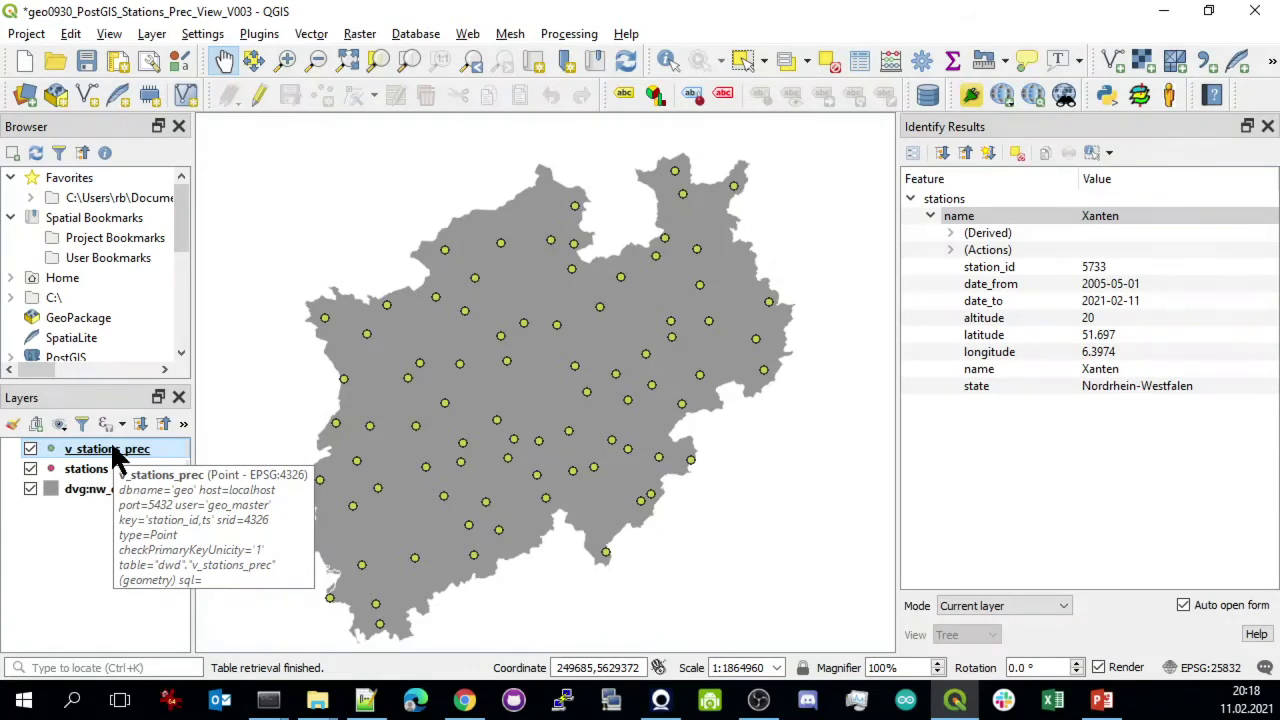
{"action": "right_click", "coordinate": [113, 452]}
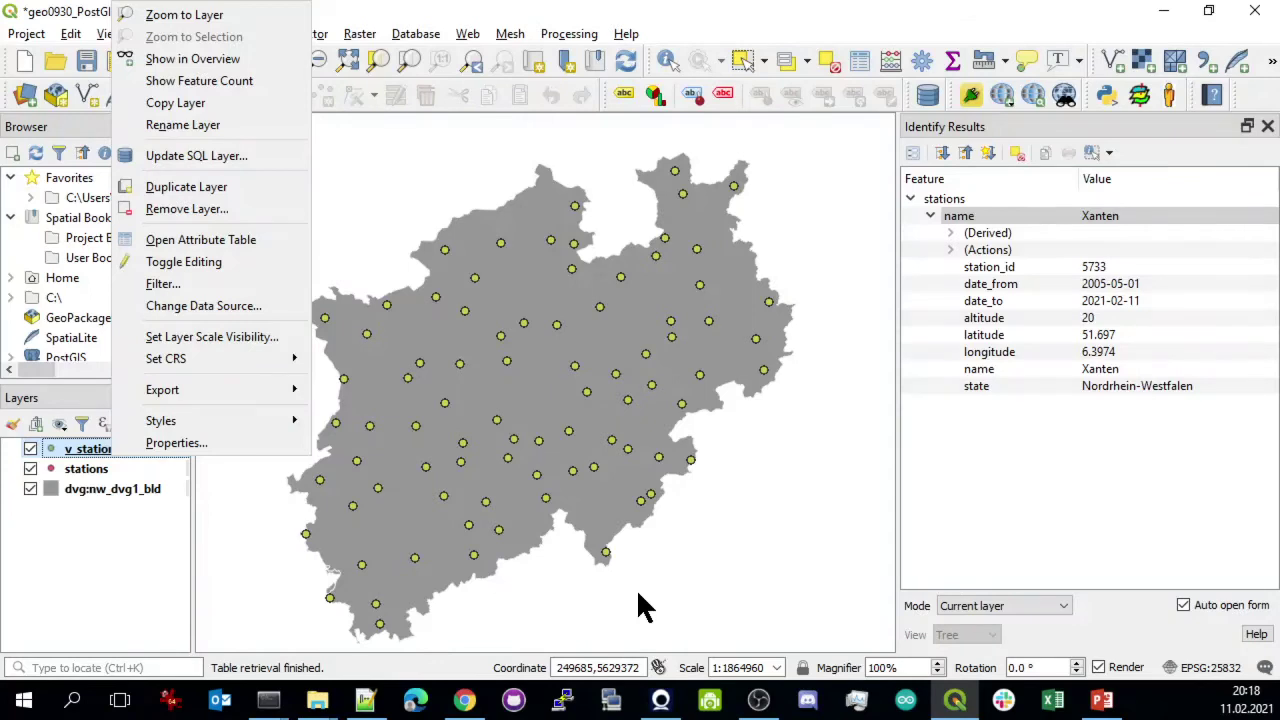
{"action": "right_click", "coordinate": [83, 453]}
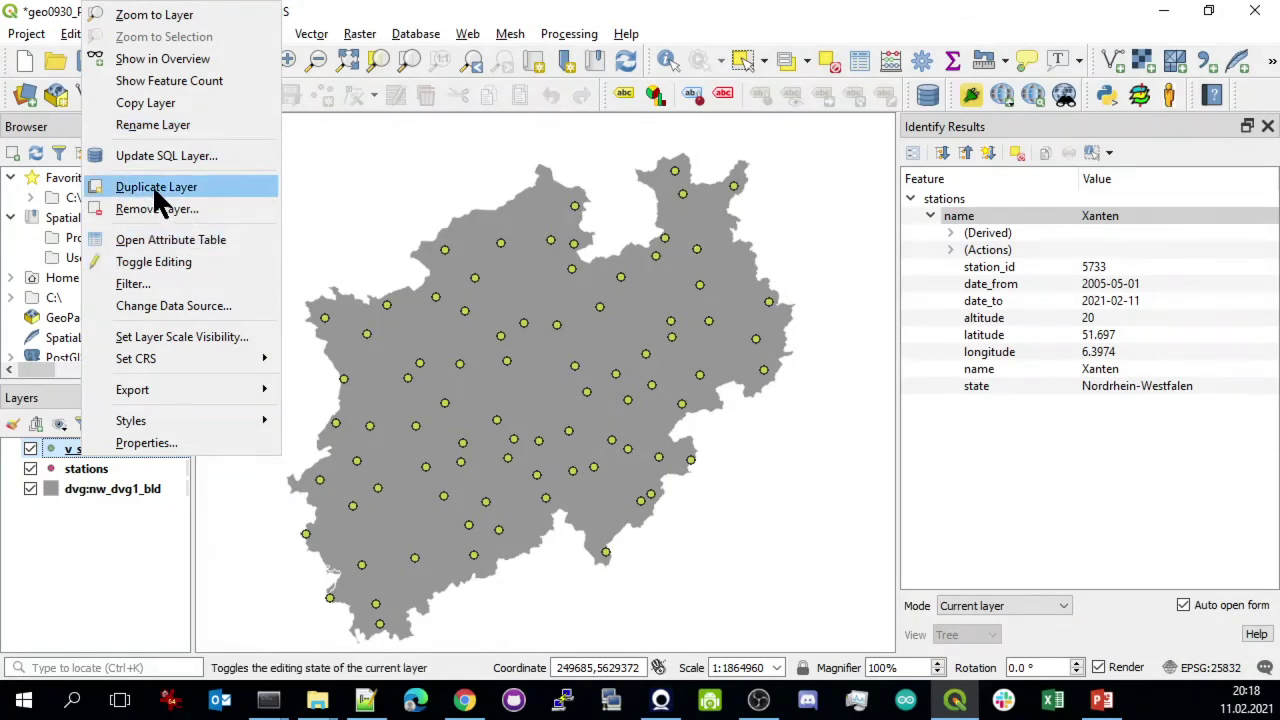
{"action": "left_click", "coordinate": [154, 155]}
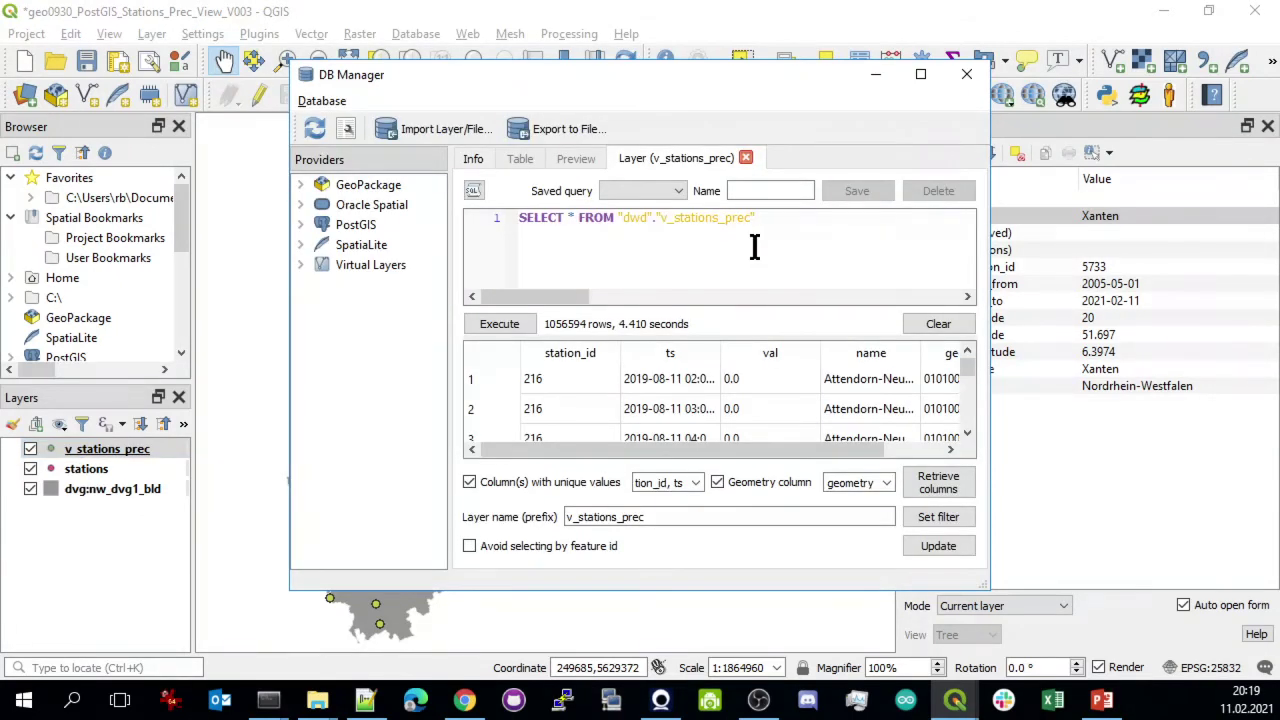
{"action": "left_click", "coordinate": [785, 233]}
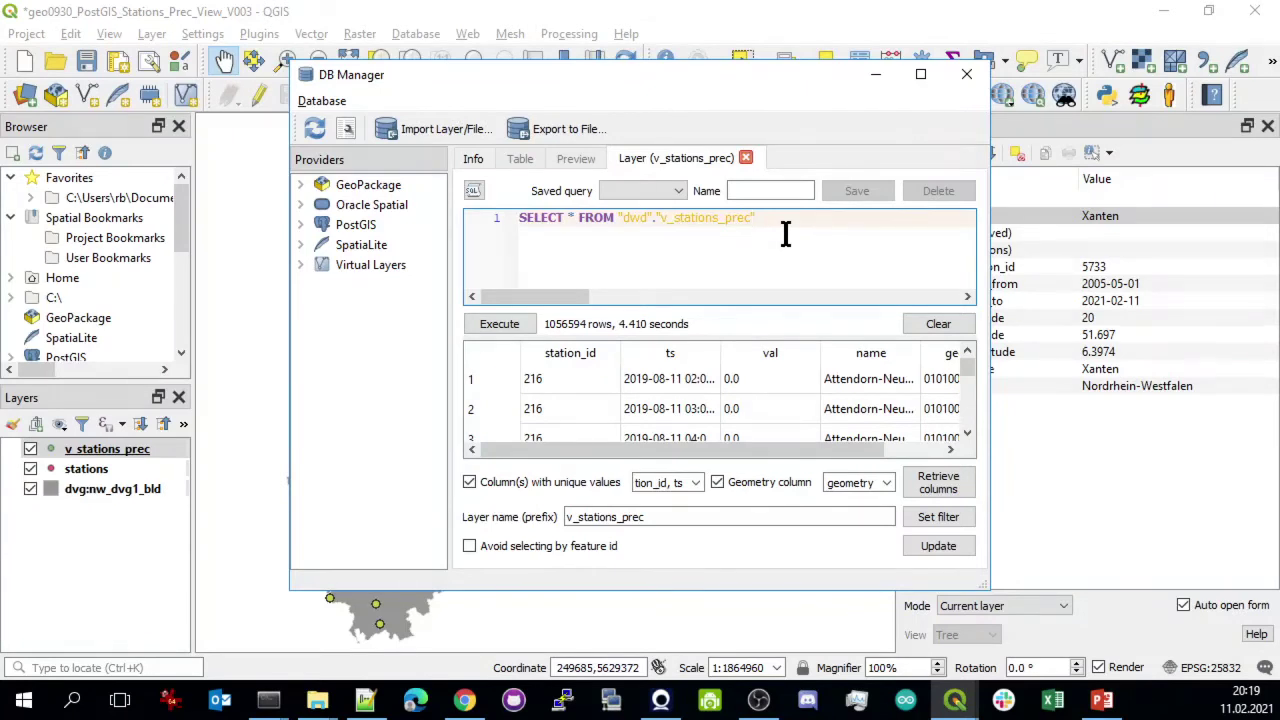
{"action": "key", "text": "Return"}
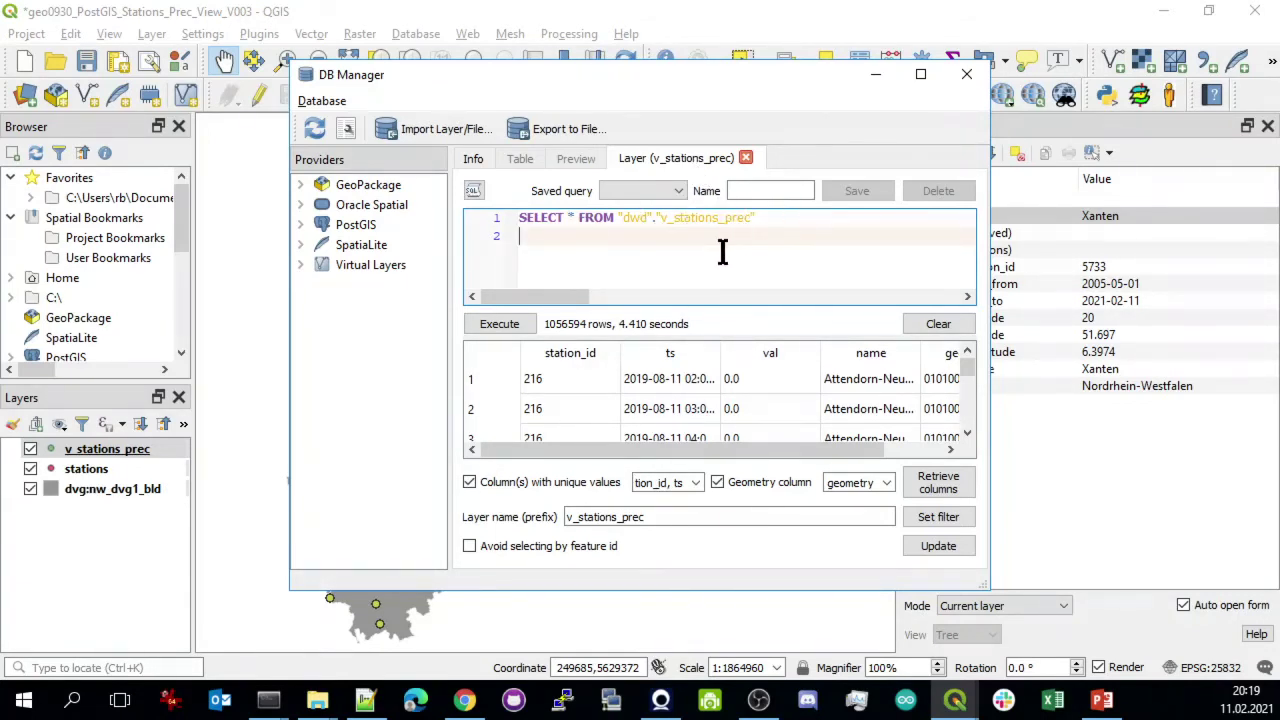
{"action": "type", "text": "where"}
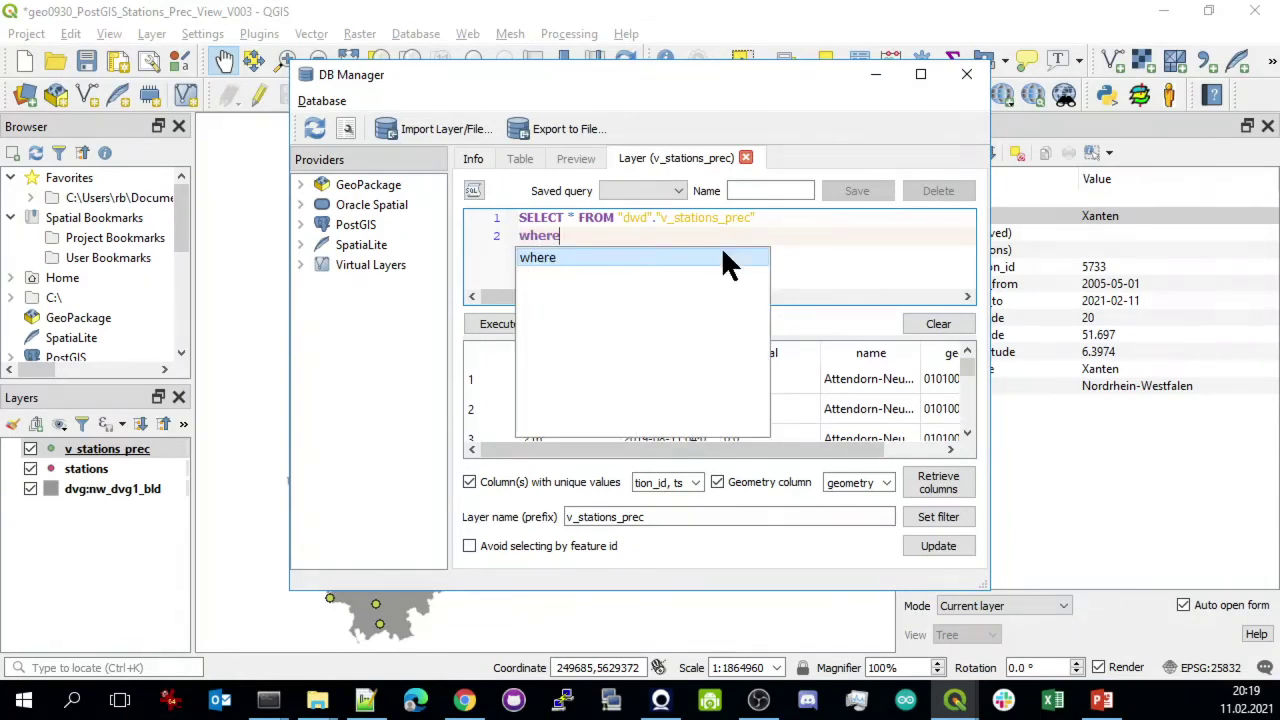
{"action": "type", "text": " ts"}
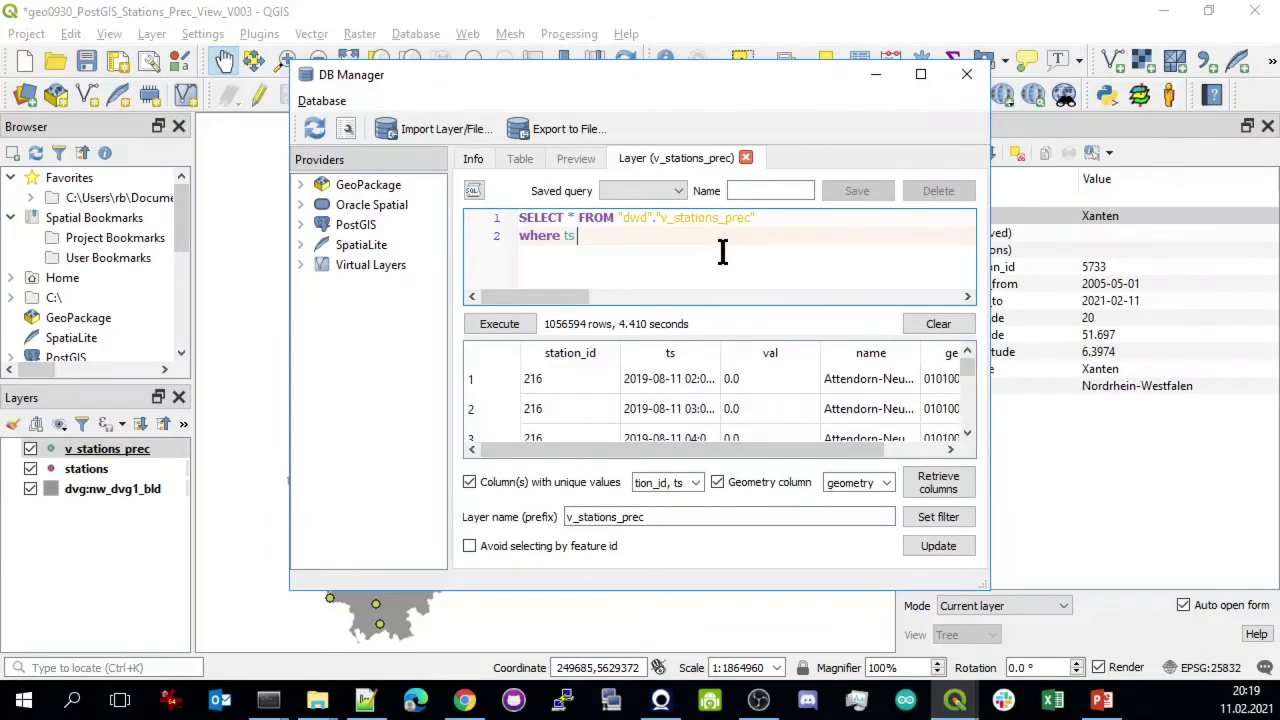
{"action": "type", "text": " >= '2020-06-01'"}
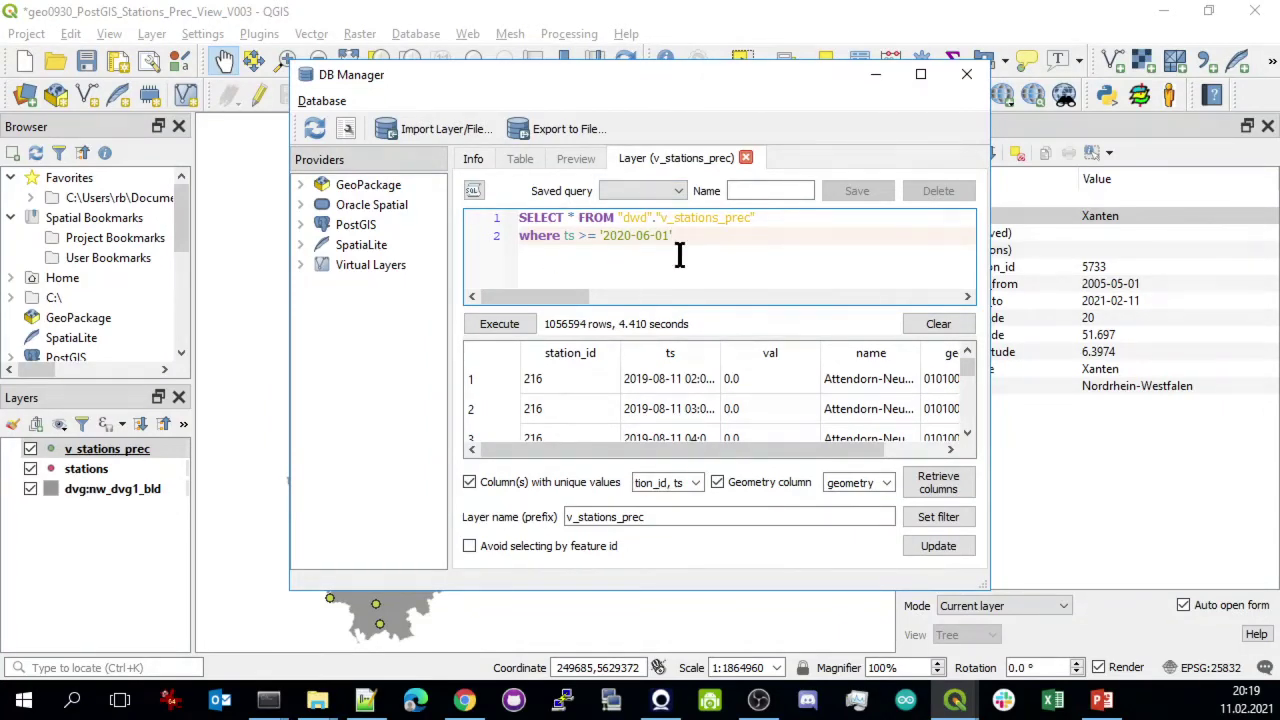
{"action": "type", "text": " and ts < '2020-07-01'"}
{"action": "left_click", "coordinate": [508, 320]}
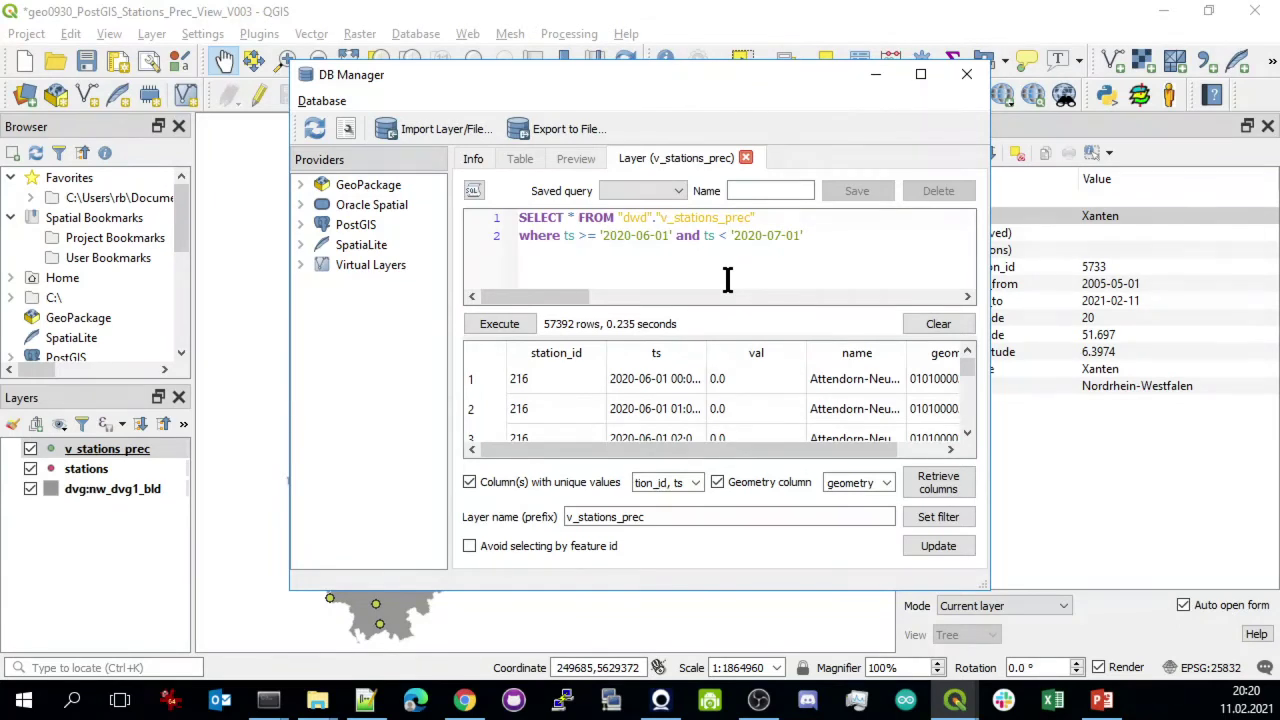
Update the v_stations_prec layer with the date-restricted query and close DB Manager
{"action": "left_click", "coordinate": [938, 548]}
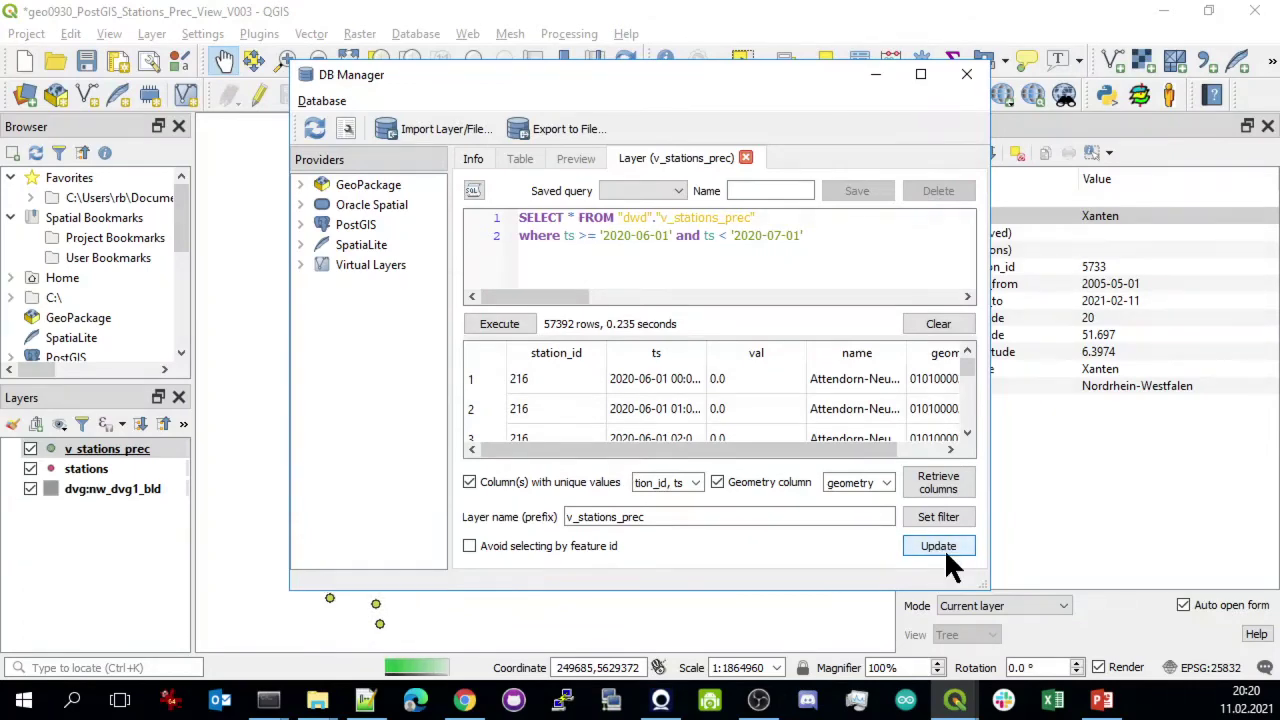
{"action": "left_click", "coordinate": [968, 74]}
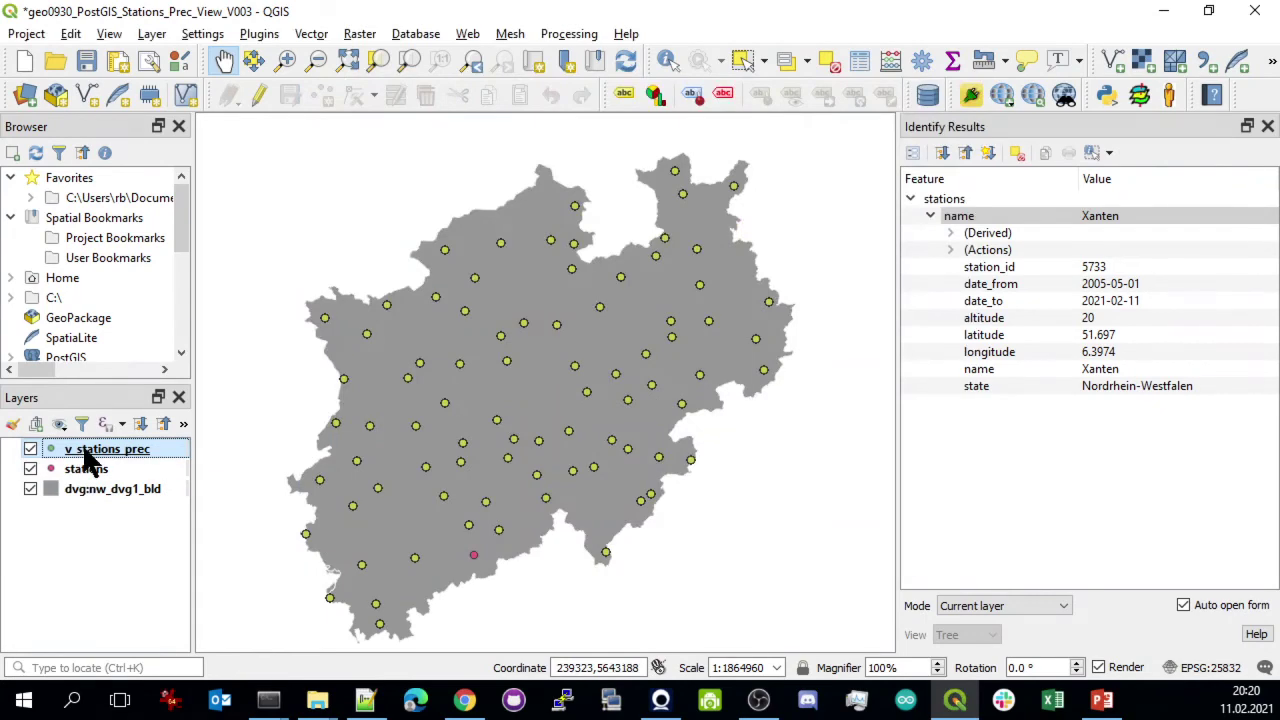
{"action": "mouse_move", "coordinate": [86, 458]}
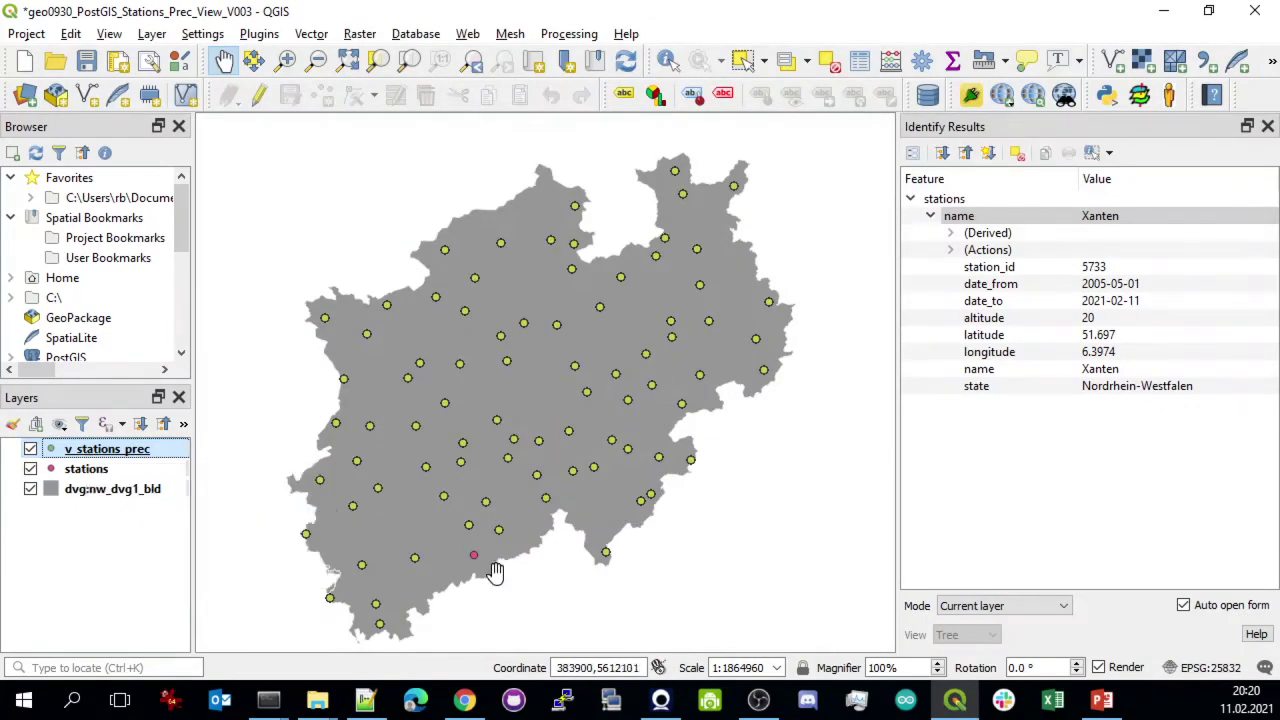
Open the attribute table of the v_stations_prec layer and check the timestamps of its first and last records
{"action": "right_click", "coordinate": [113, 440]}
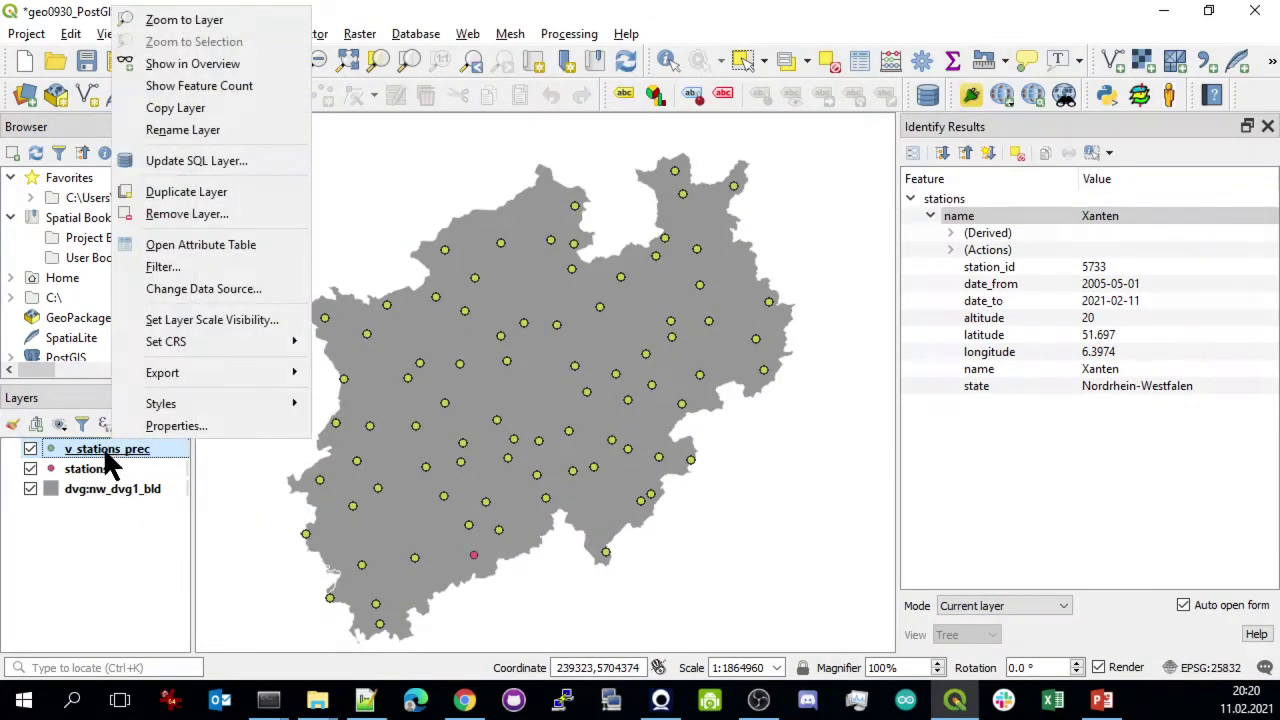
{"action": "left_click", "coordinate": [240, 256]}
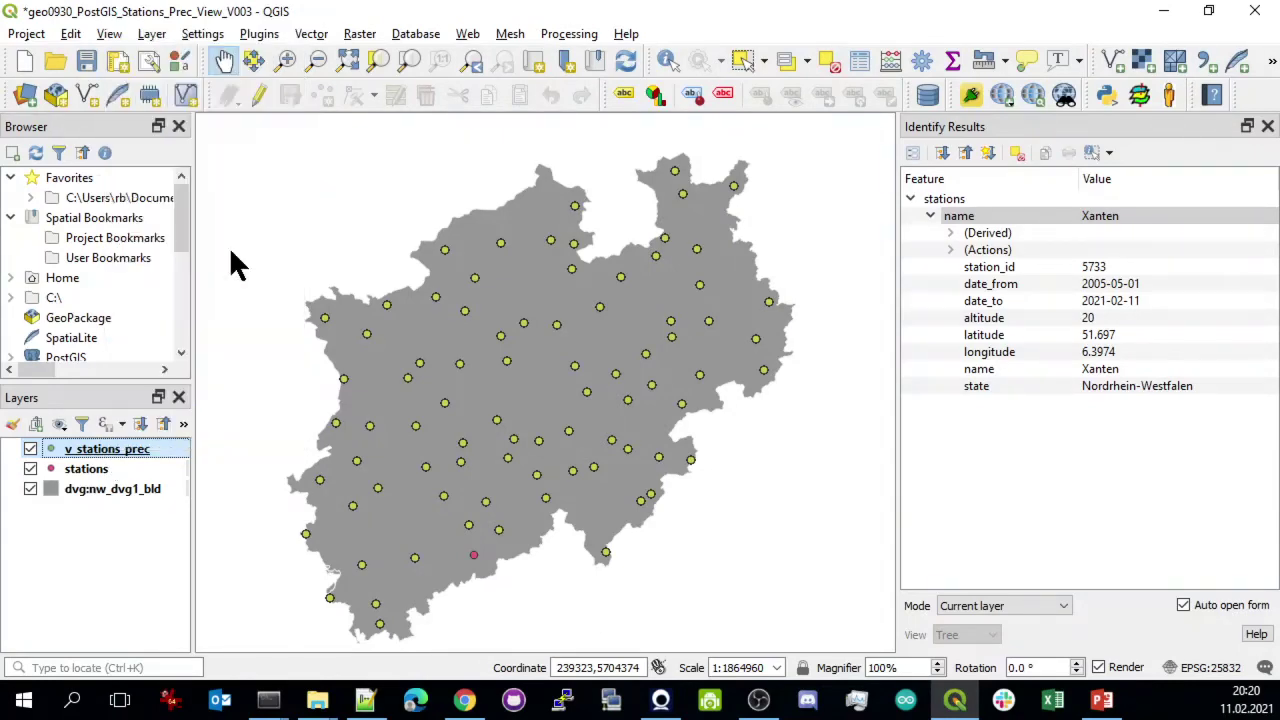
{"action": "key", "text": "F6"}
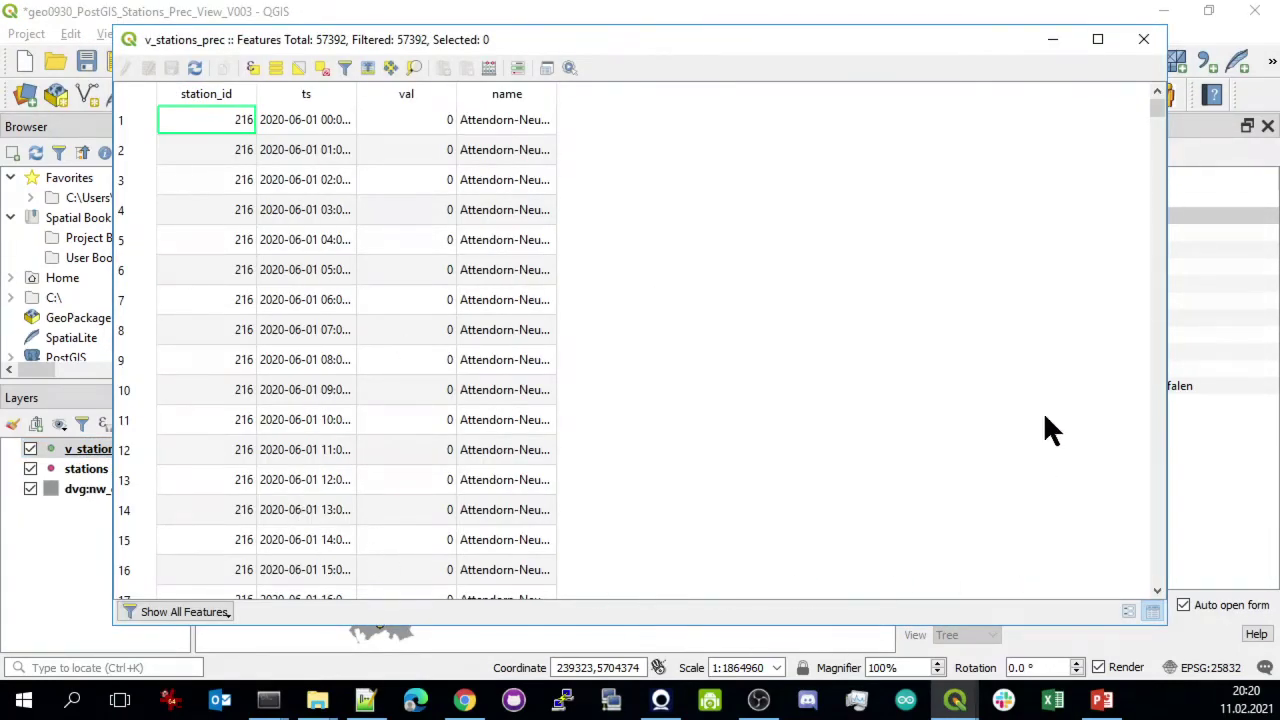
{"action": "left_click_drag", "start_coordinate": [1157, 108], "coordinate": [1158, 568]}
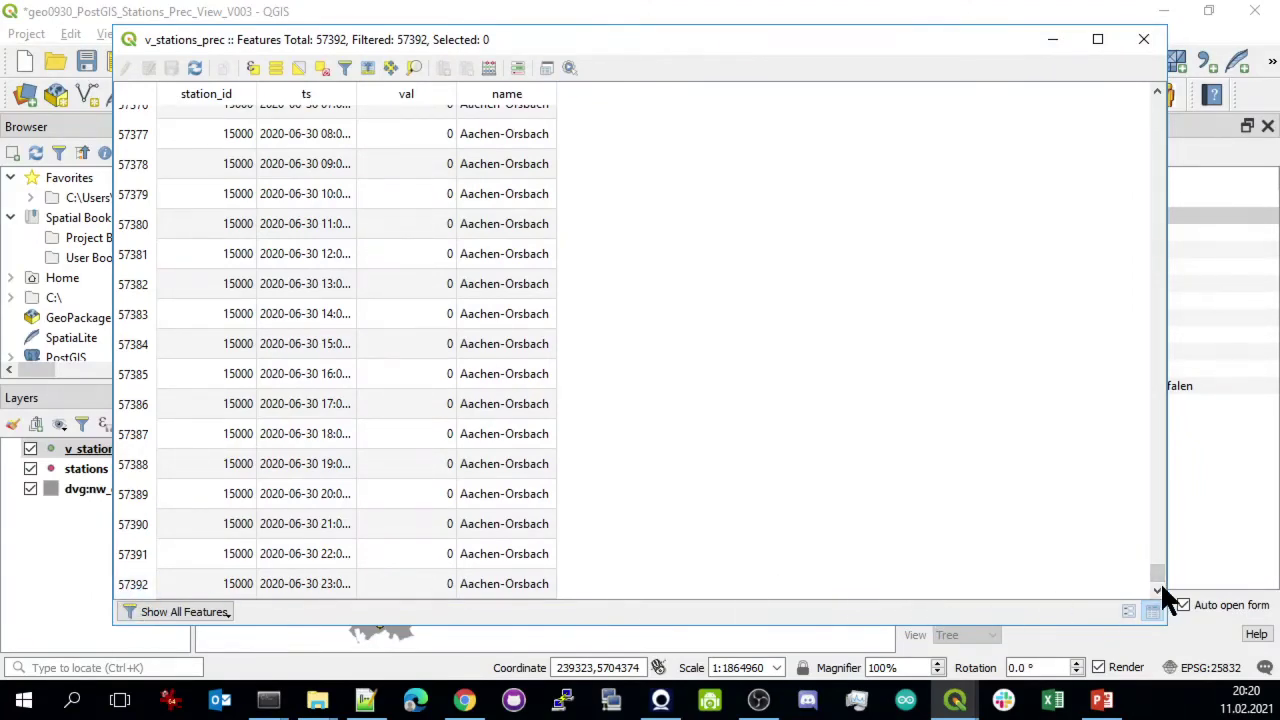
{"action": "mouse_move", "coordinate": [1160, 568]}
{"action": "left_mouse_down"}
{"action": "mouse_move", "coordinate": [1157, 424]}
{"action": "mouse_move", "coordinate": [1142, 565]}
{"action": "mouse_move", "coordinate": [1158, 589]}
{"action": "left_mouse_up"}
{"action": "left_click_drag", "start_coordinate": [1163, 574], "coordinate": [1132, 57]}
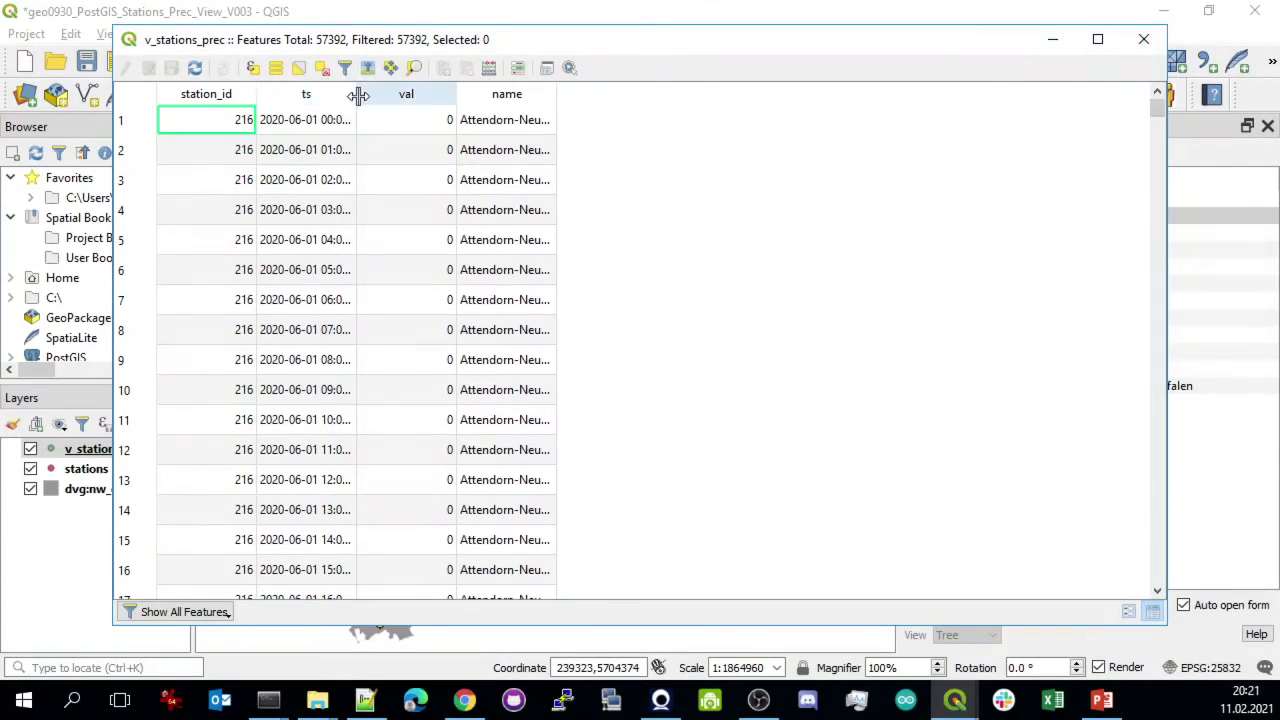
Widen the ts column to show full timestamps and examine the hourly precipitation values of station 216 through June 2020
{"action": "left_click_drag", "start_coordinate": [358, 94], "coordinate": [465, 94]}
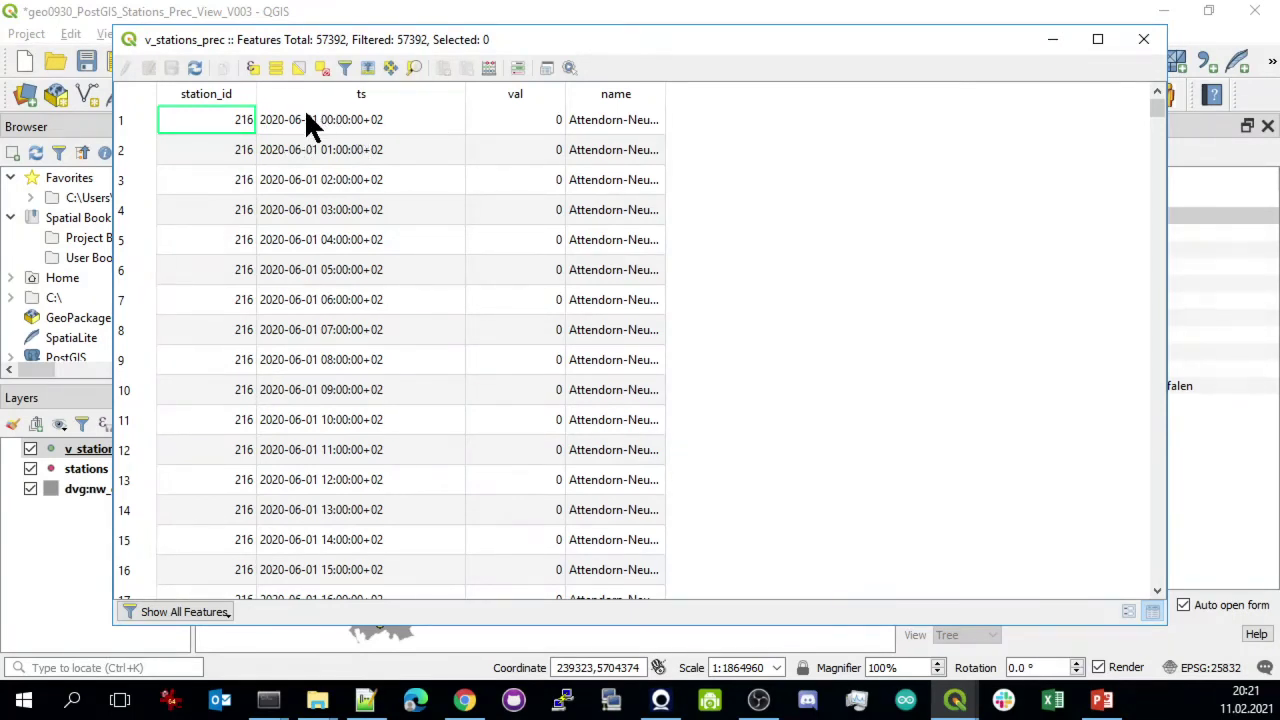
{"action": "scroll", "coordinate": [436, 250], "scroll_direction": "down", "scroll_amount": 7}
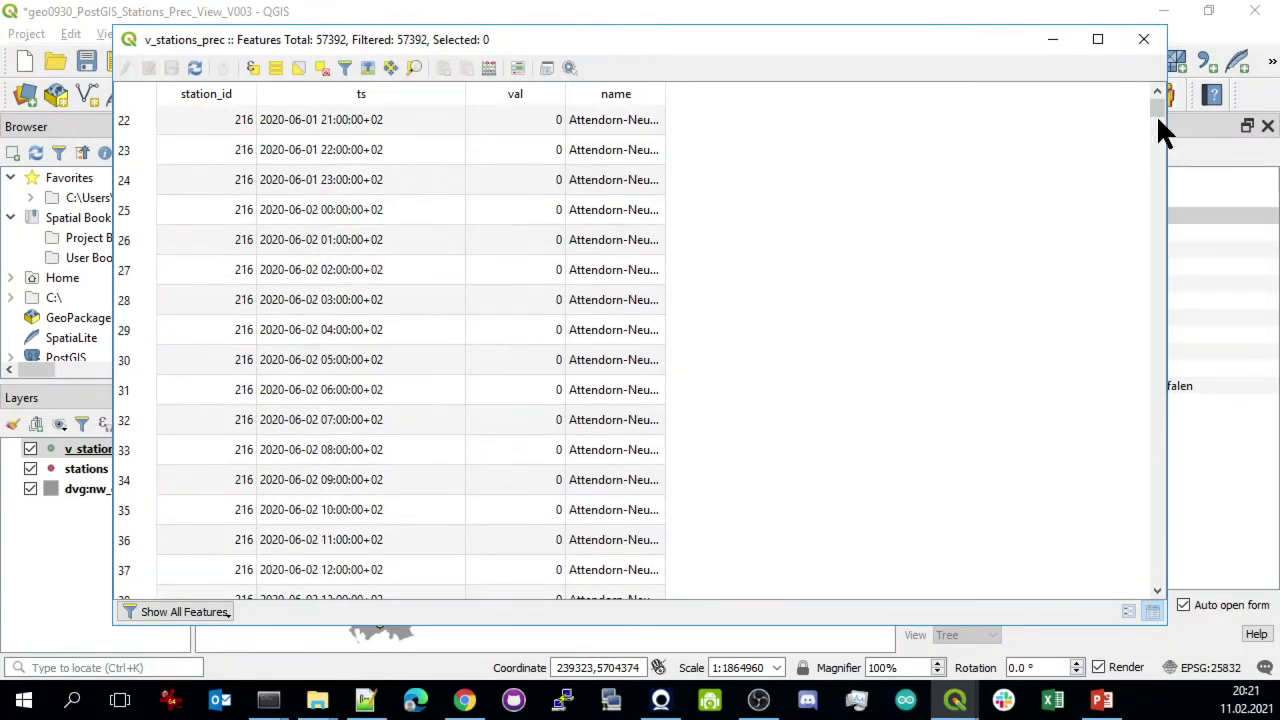
{"action": "left_click_drag", "start_coordinate": [1153, 103], "coordinate": [1160, 249]}
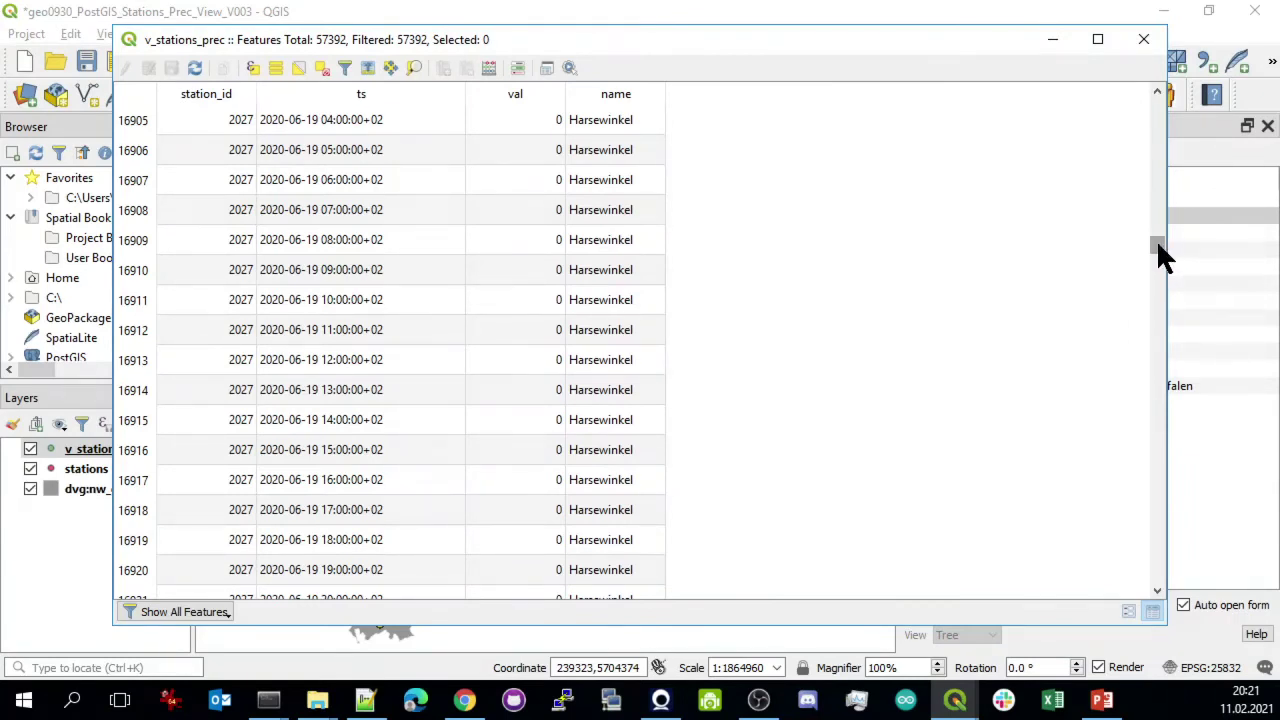
{"action": "left_click_drag", "start_coordinate": [1158, 241], "coordinate": [1151, 93]}
{"action": "scroll", "coordinate": [941, 337], "scroll_direction": "down", "scroll_amount": 8}
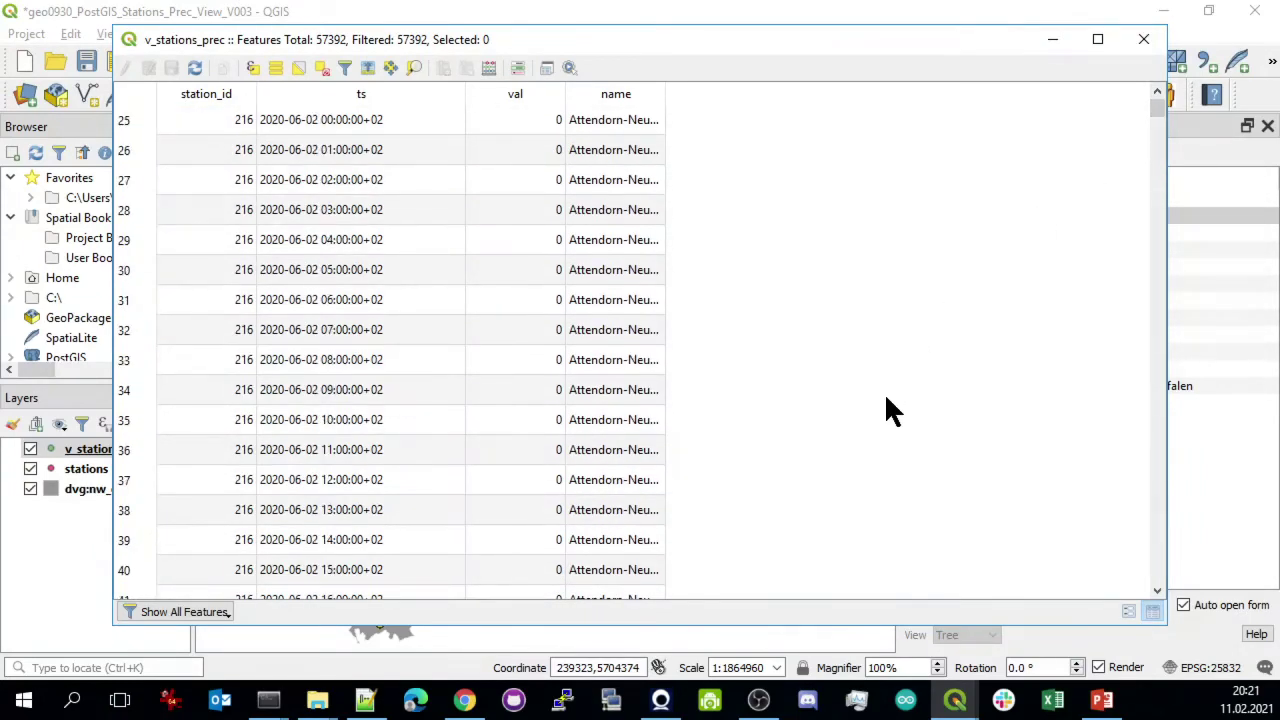
{"action": "scroll", "coordinate": [900, 410], "scroll_direction": "down", "scroll_amount": 16}
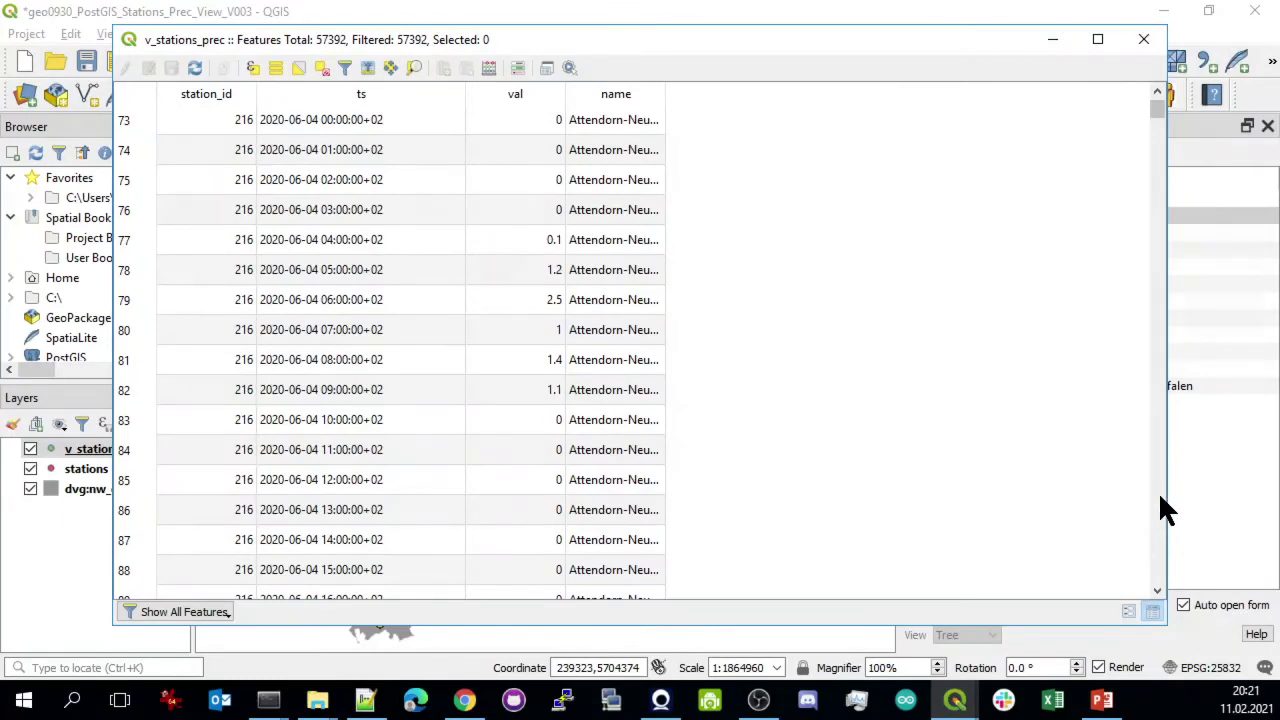
{"action": "left_click", "coordinate": [1158, 496]}
{"action": "left_click", "coordinate": [1158, 496]}
{"action": "left_click", "coordinate": [1156, 497]}
{"action": "left_click", "coordinate": [1155, 497]}
{"action": "left_click", "coordinate": [1155, 497]}
{"action": "left_click", "coordinate": [1155, 497]}
{"action": "left_click", "coordinate": [1155, 497]}
{"action": "left_click", "coordinate": [1155, 497]}
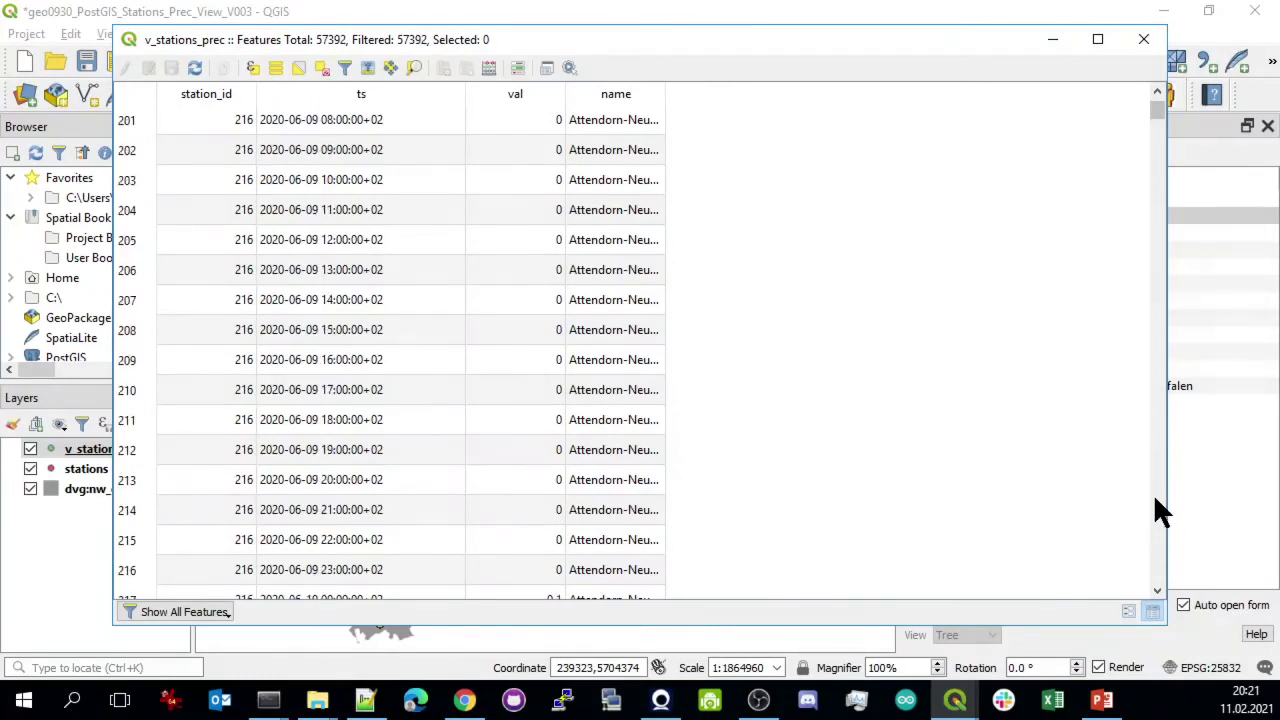
{"action": "left_click", "coordinate": [1155, 497]}
{"action": "left_click", "coordinate": [1151, 497]}
{"action": "left_click", "coordinate": [1151, 497]}
{"action": "left_click", "coordinate": [1150, 497]}
{"action": "left_click", "coordinate": [1149, 498]}
{"action": "left_click", "coordinate": [1149, 498]}
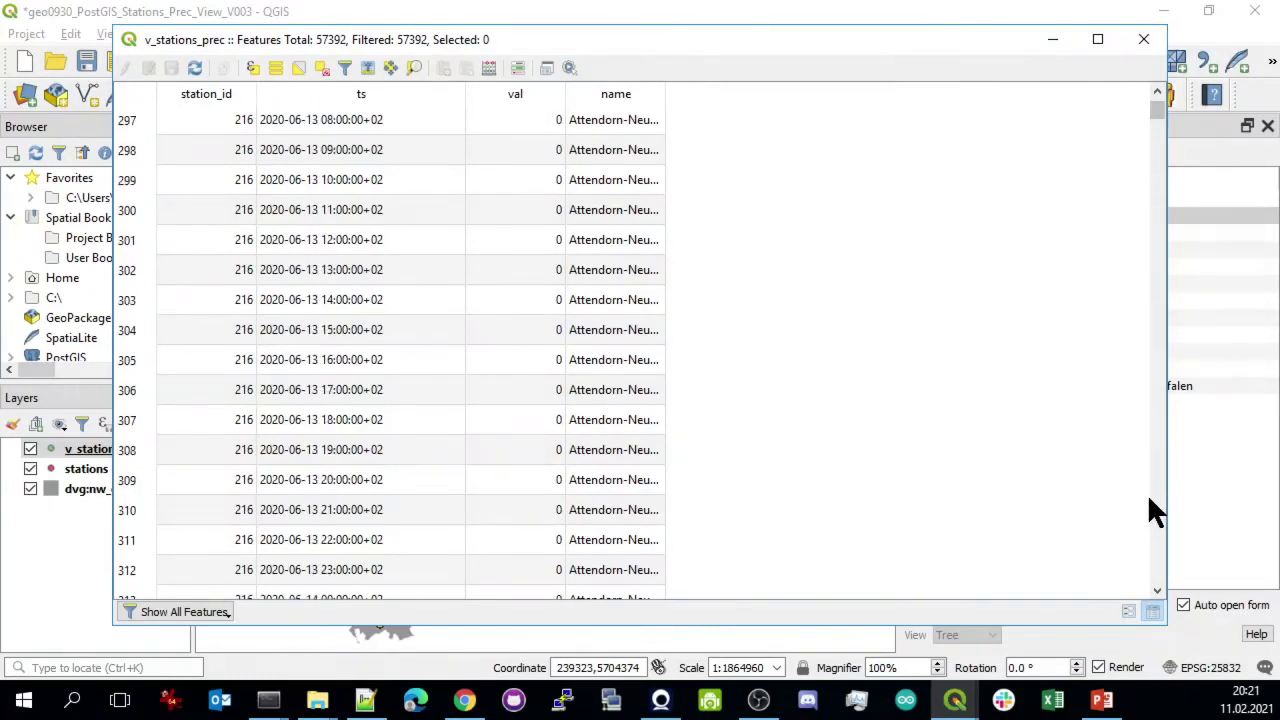
{"action": "left_click", "coordinate": [1149, 498]}
{"action": "left_click", "coordinate": [1149, 498]}
{"action": "left_click", "coordinate": [1149, 498]}
{"action": "left_click", "coordinate": [1149, 498]}
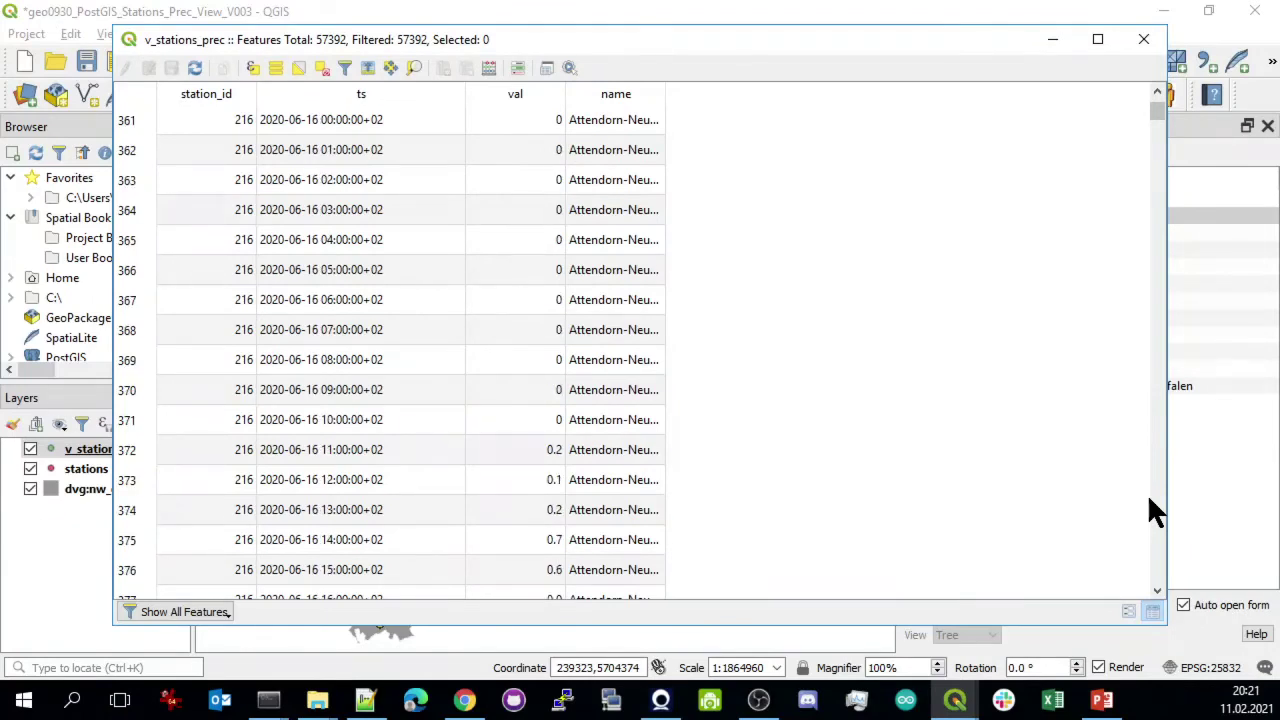
{"action": "left_click", "coordinate": [1149, 498]}
{"action": "left_click", "coordinate": [1149, 498]}
{"action": "left_click", "coordinate": [1149, 498]}
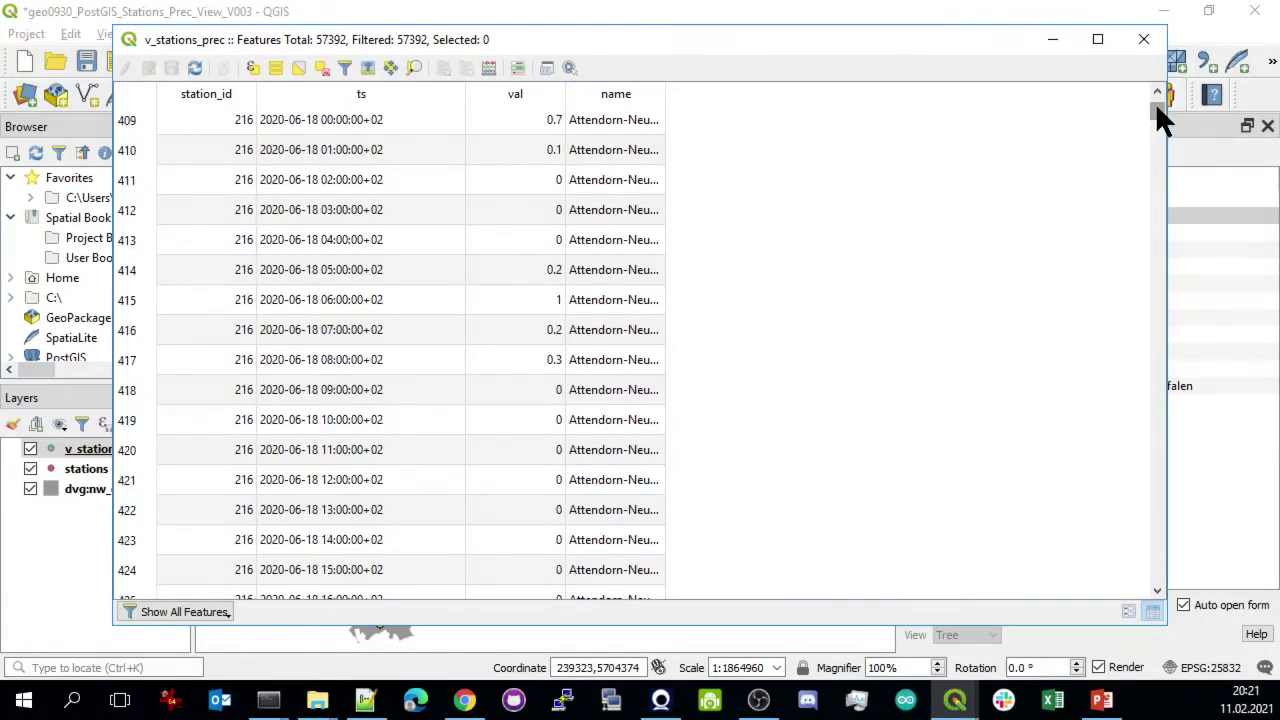
Examine the rows where station 216's records end and station 389's begin, and close the attribute table
{"action": "left_click_drag", "start_coordinate": [1155, 102], "coordinate": [1154, 111]}
{"action": "scroll", "coordinate": [862, 297], "scroll_direction": "up", "scroll_amount": 20}
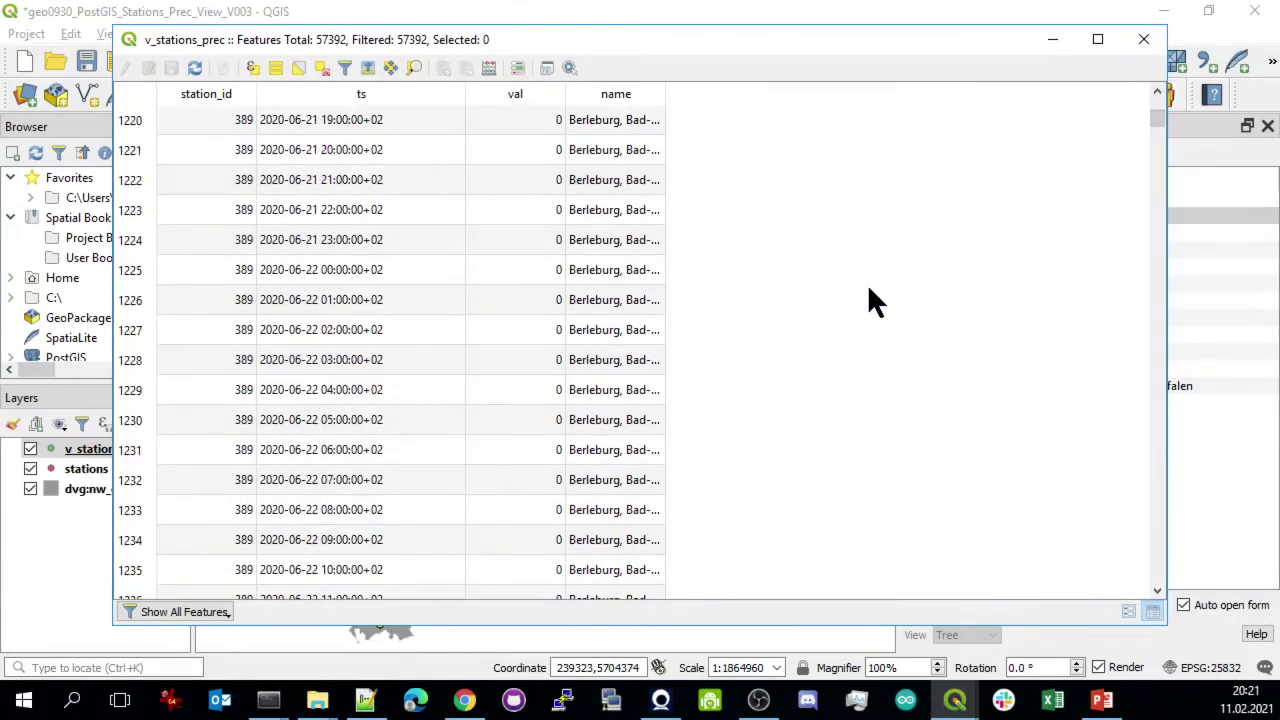
{"action": "scroll", "coordinate": [253, 300], "scroll_direction": "up", "scroll_amount": 20}
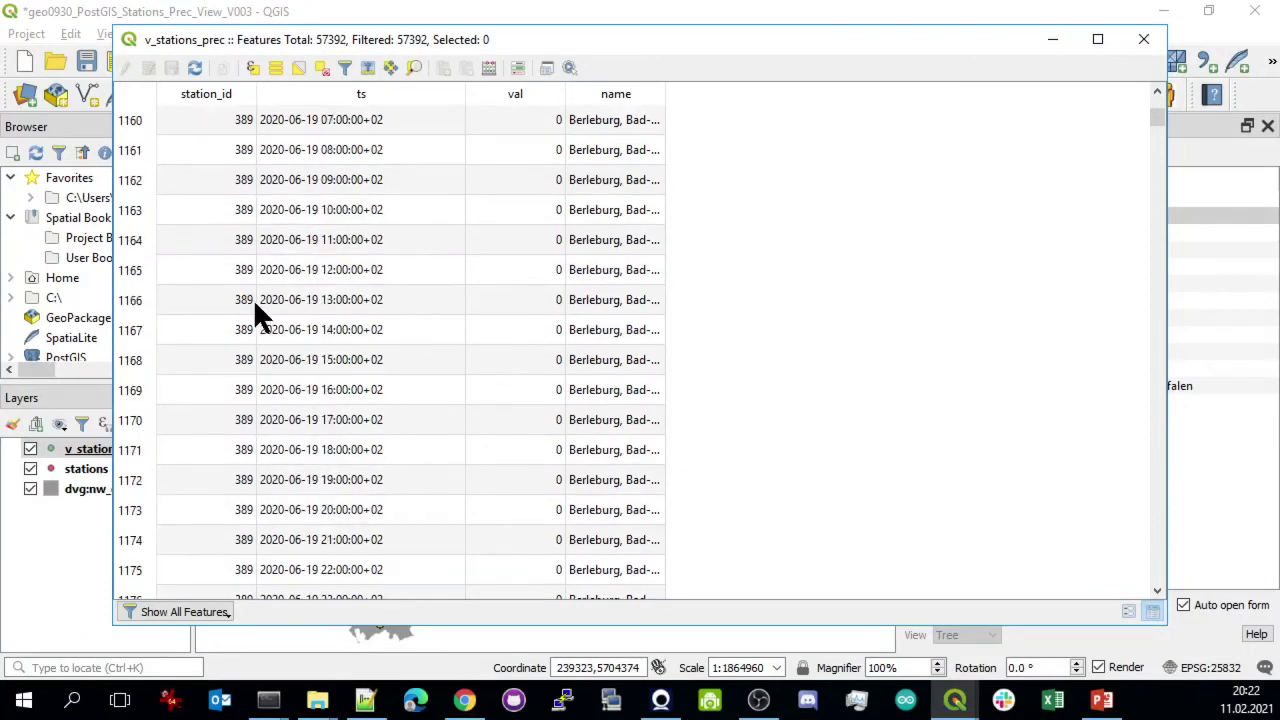
{"action": "scroll", "coordinate": [248, 270], "scroll_direction": "up", "scroll_amount": 20}
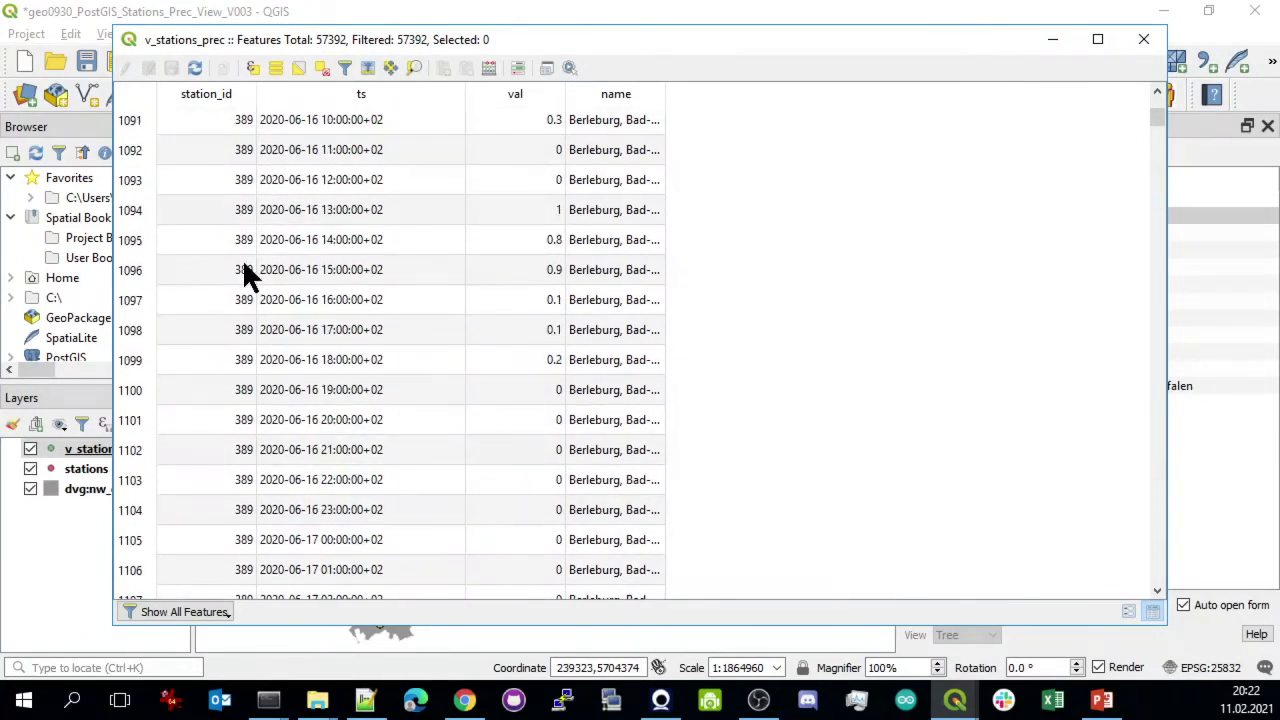
{"action": "scroll", "coordinate": [241, 252], "scroll_direction": "up", "scroll_amount": 20}
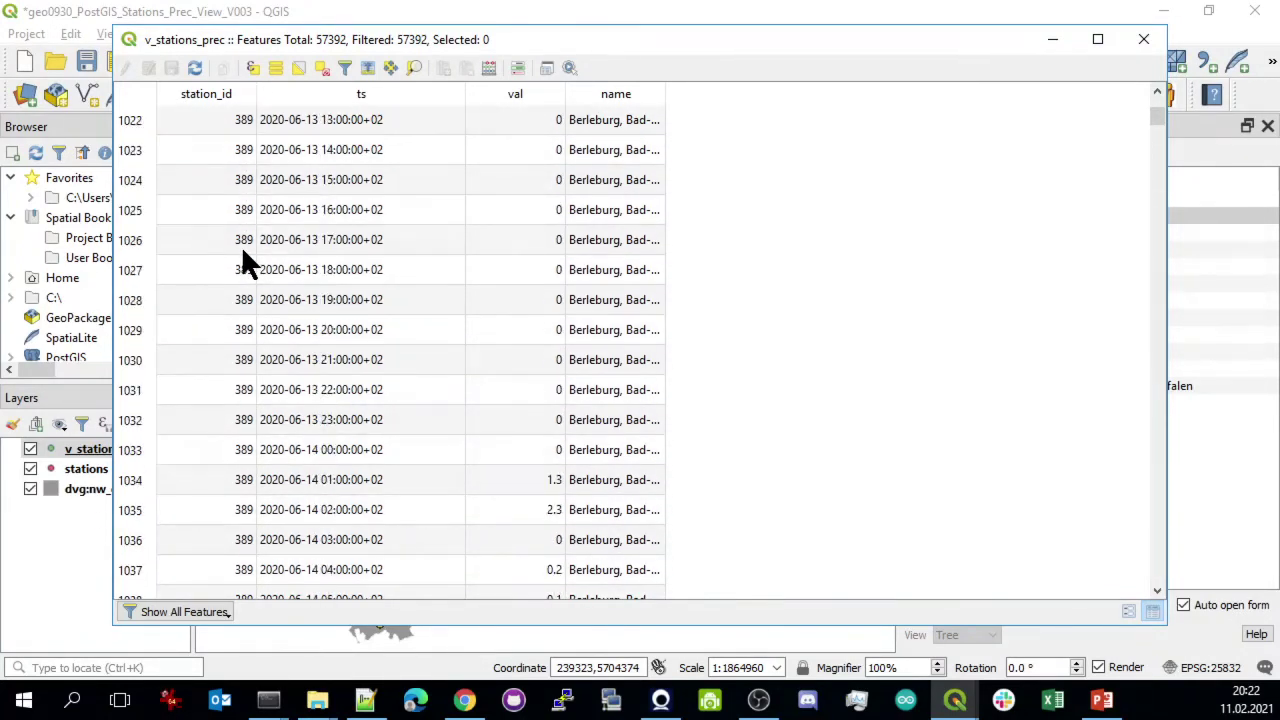
{"action": "scroll", "coordinate": [241, 252], "scroll_direction": "up", "scroll_amount": 20}
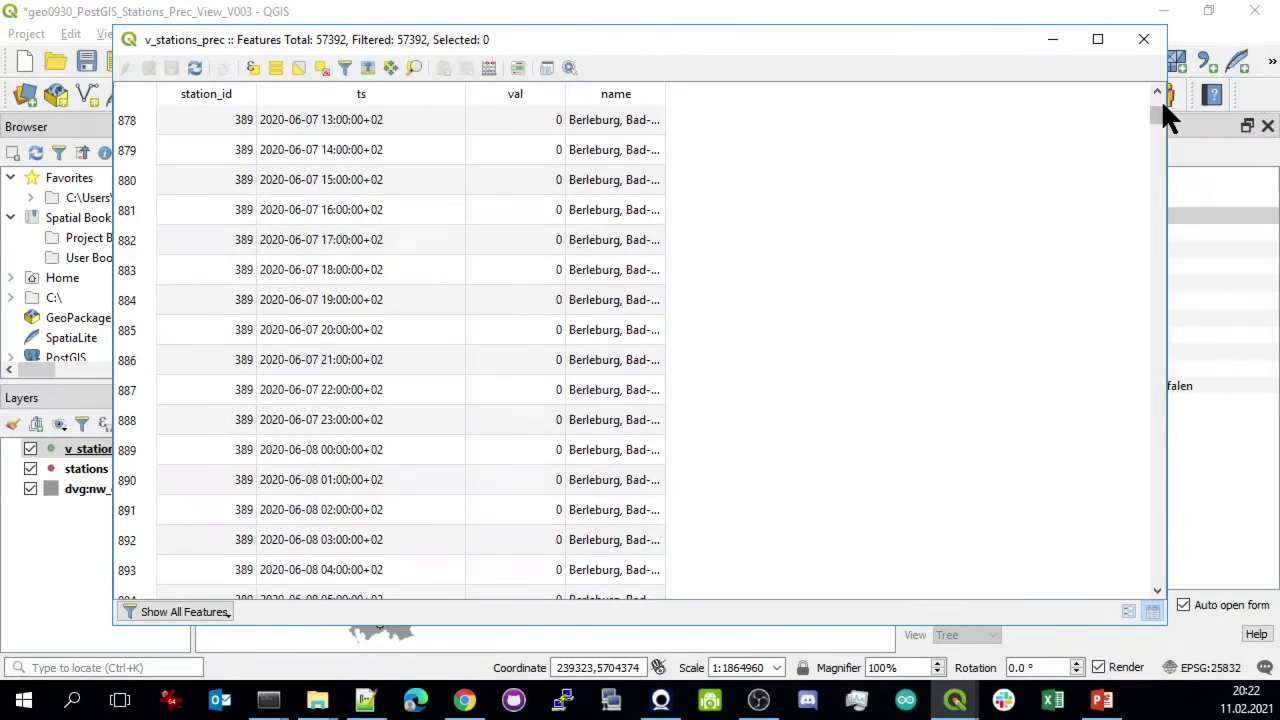
{"action": "left_click", "coordinate": [1156, 92]}
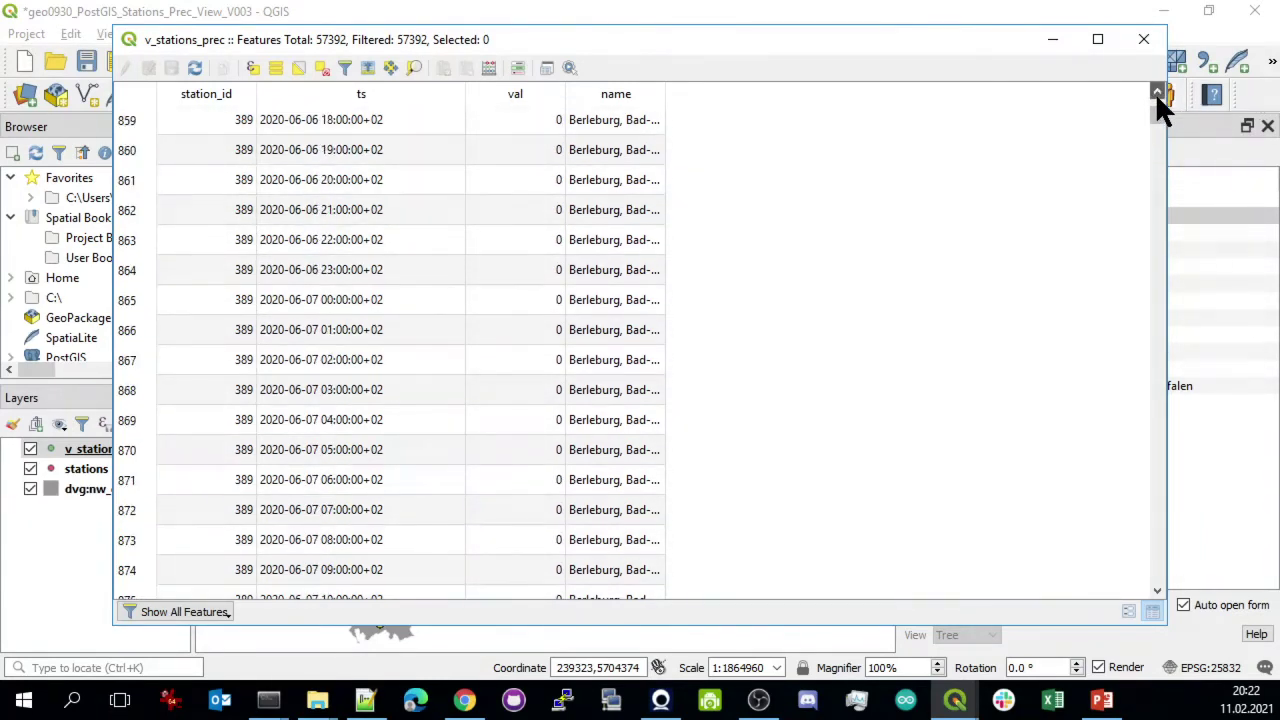
{"action": "mouse_move", "coordinate": [1156, 92]}
{"action": "left_mouse_down"}
{"action": "mouse_move", "coordinate": [1156, 108]}
{"action": "mouse_move", "coordinate": [1154, 96]}
{"action": "left_mouse_up"}
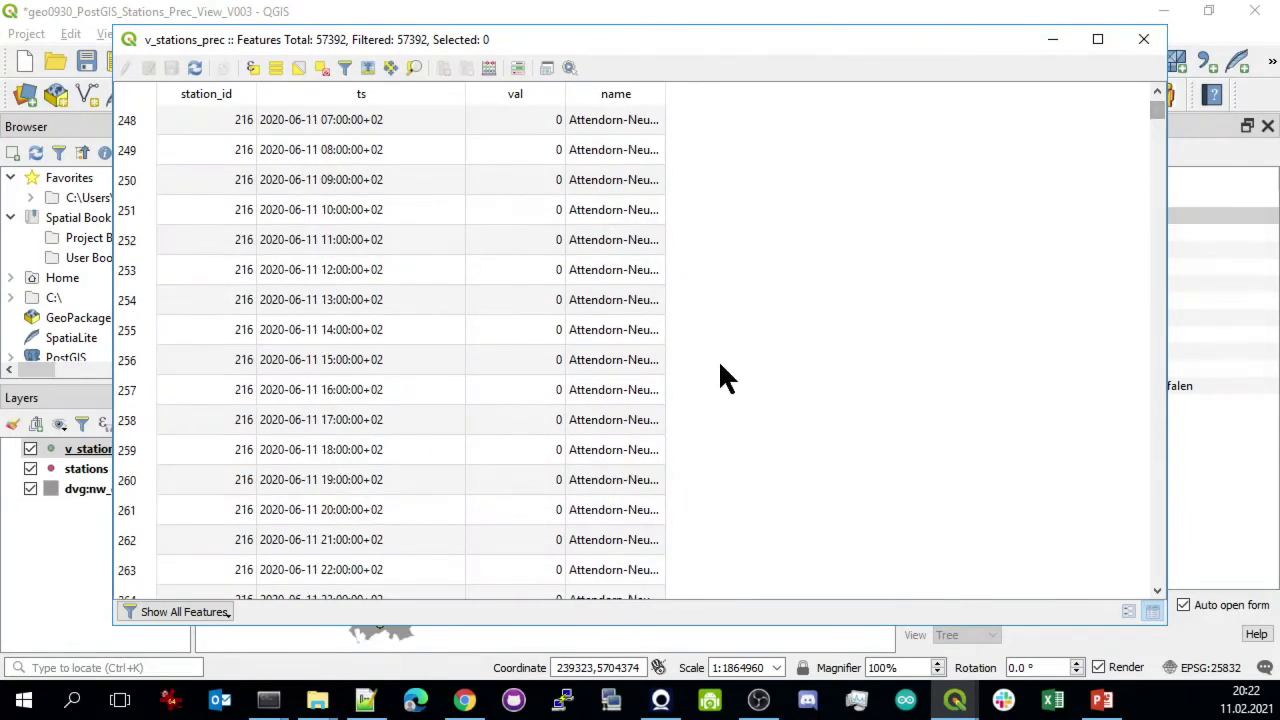
{"action": "scroll", "coordinate": [914, 457], "scroll_direction": "down", "scroll_amount": 20}
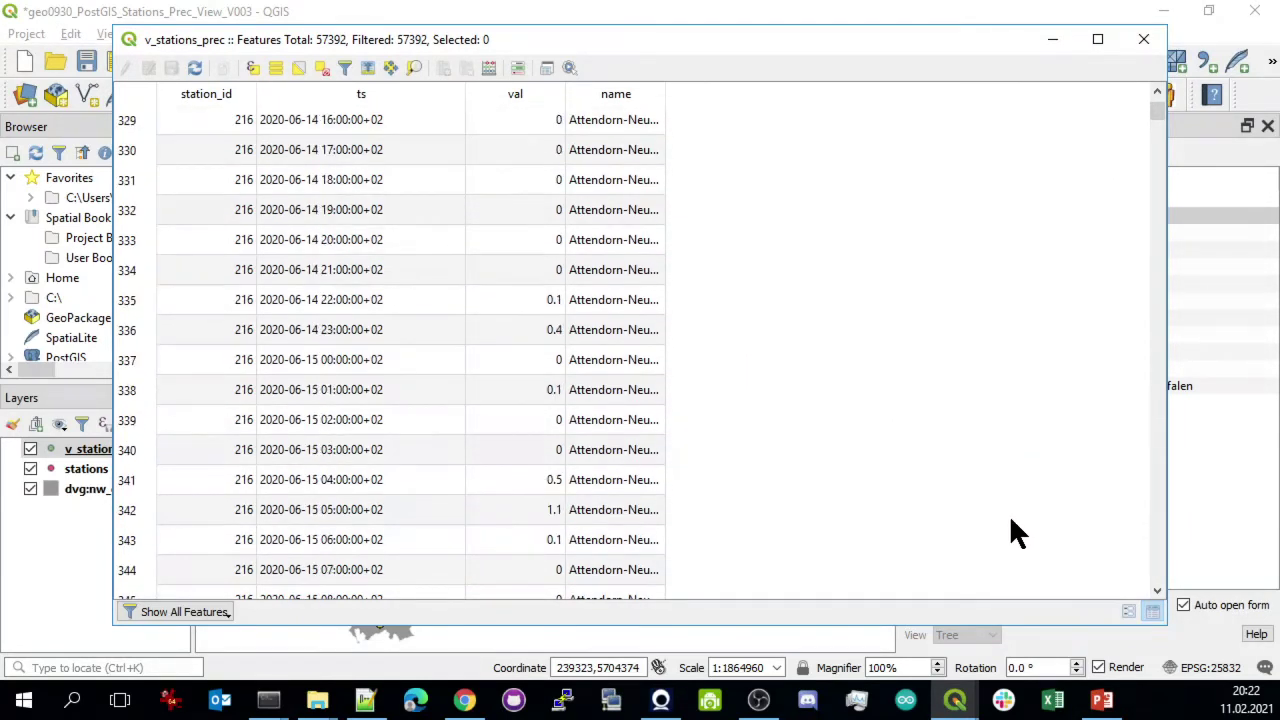
{"action": "scroll", "coordinate": [1160, 498], "scroll_direction": "down", "scroll_amount": 20}
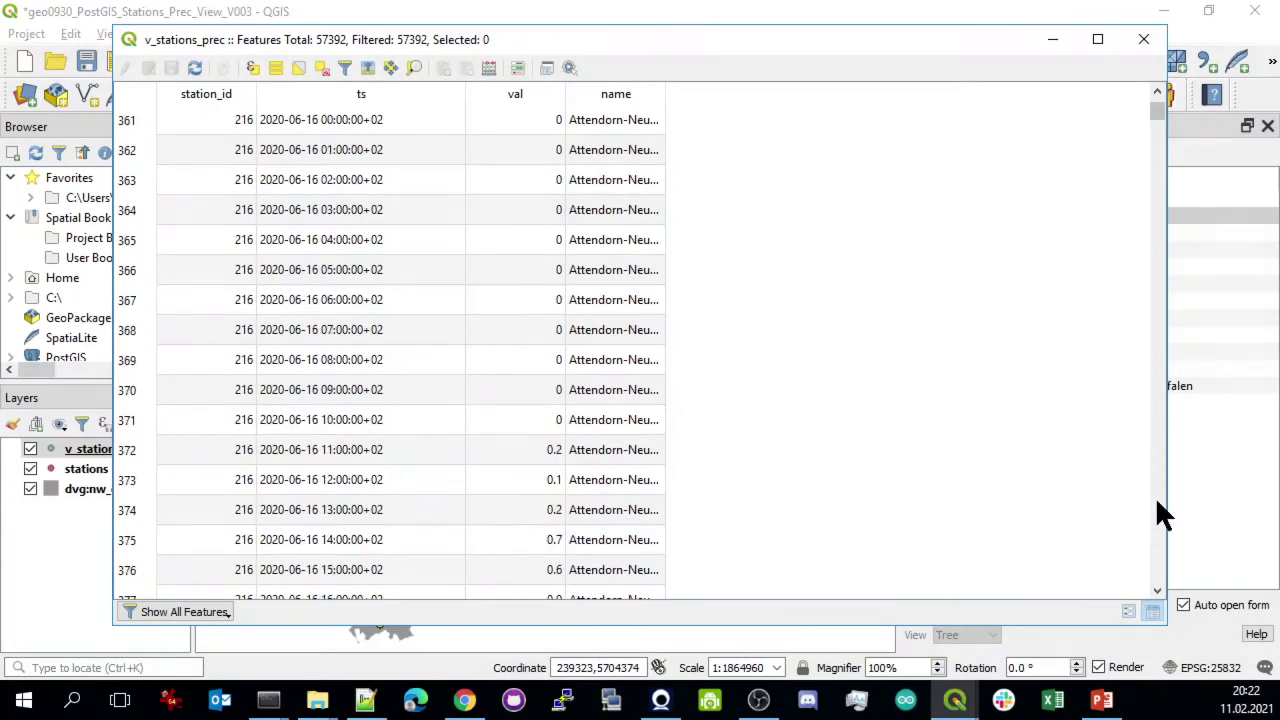
{"action": "scroll", "coordinate": [1157, 500], "scroll_direction": "down", "scroll_amount": 20}
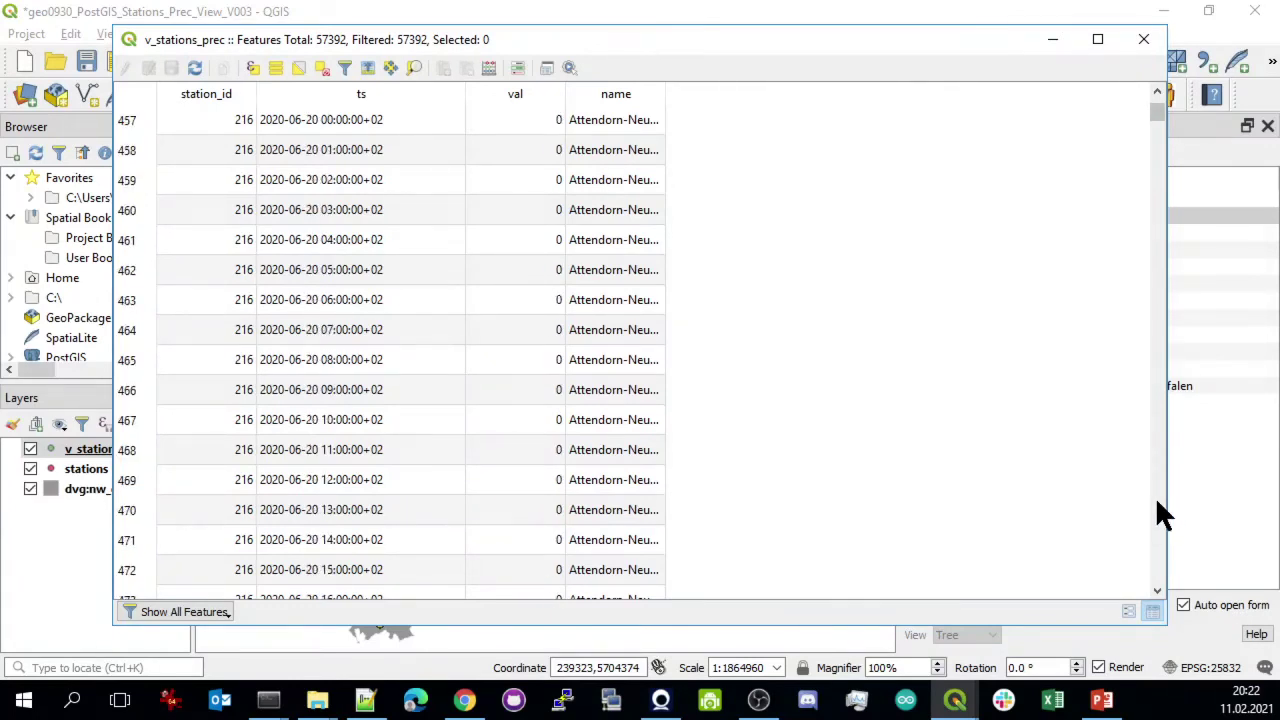
{"action": "scroll", "coordinate": [1157, 503], "scroll_direction": "down", "scroll_amount": 20}
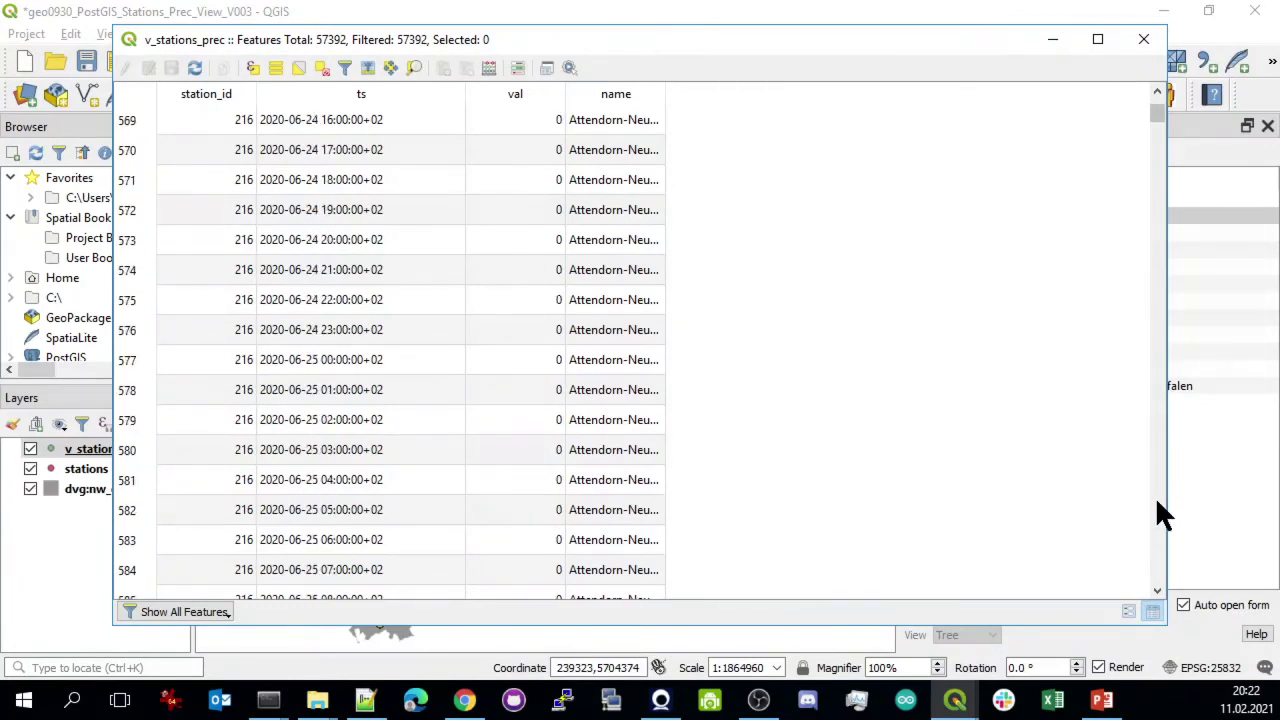
{"action": "scroll", "coordinate": [1157, 503], "scroll_direction": "down", "scroll_amount": 20}
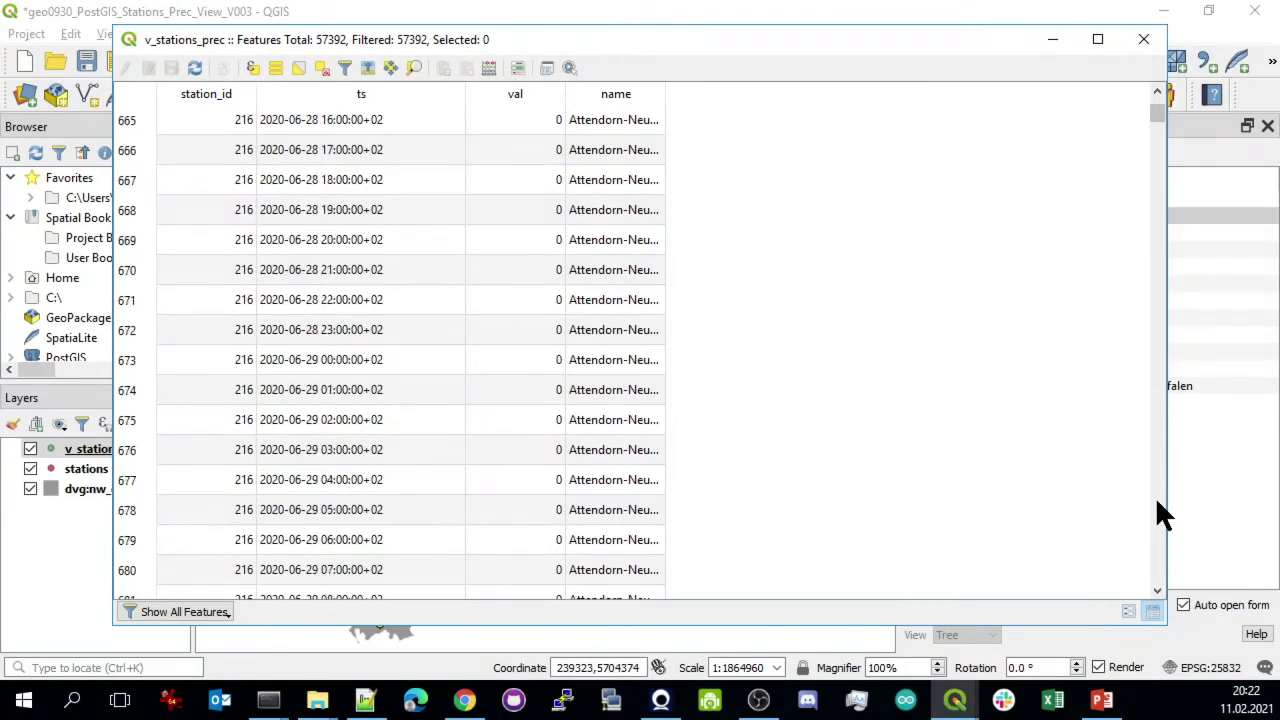
{"action": "scroll", "coordinate": [1157, 510], "scroll_direction": "down", "scroll_amount": 5}
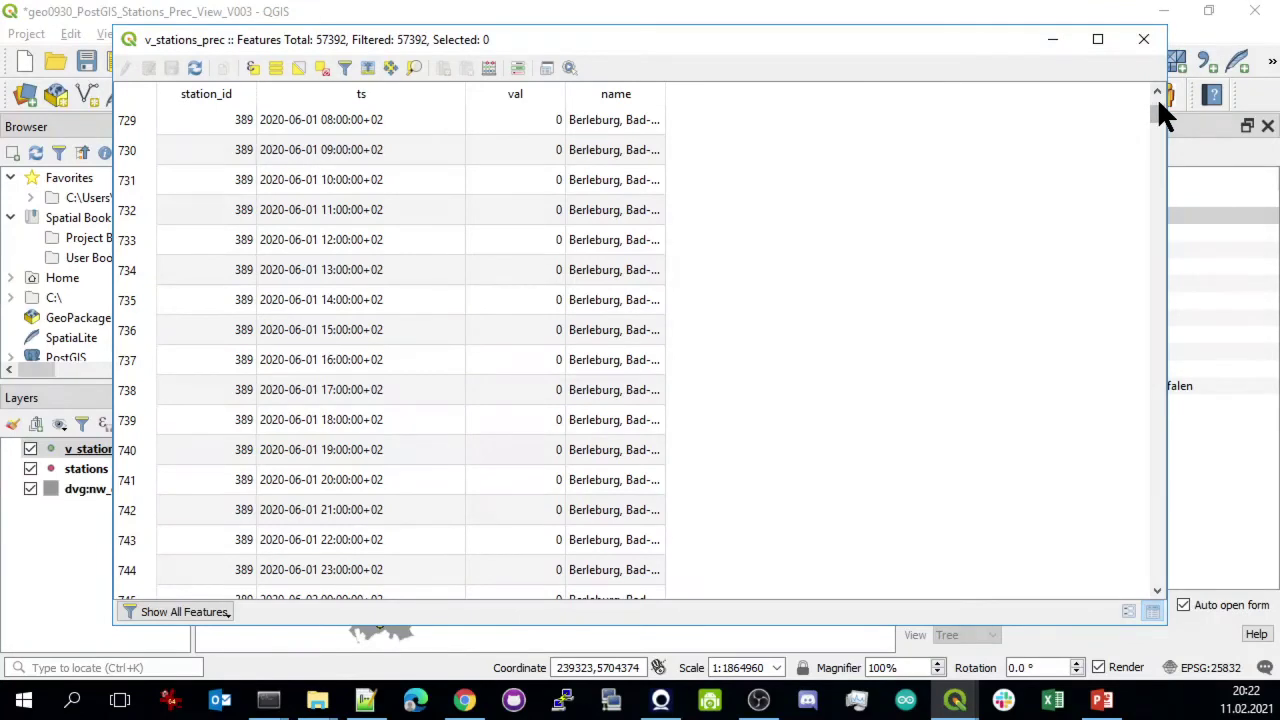
{"action": "scroll", "coordinate": [1157, 97], "scroll_direction": "up", "scroll_amount": 5}
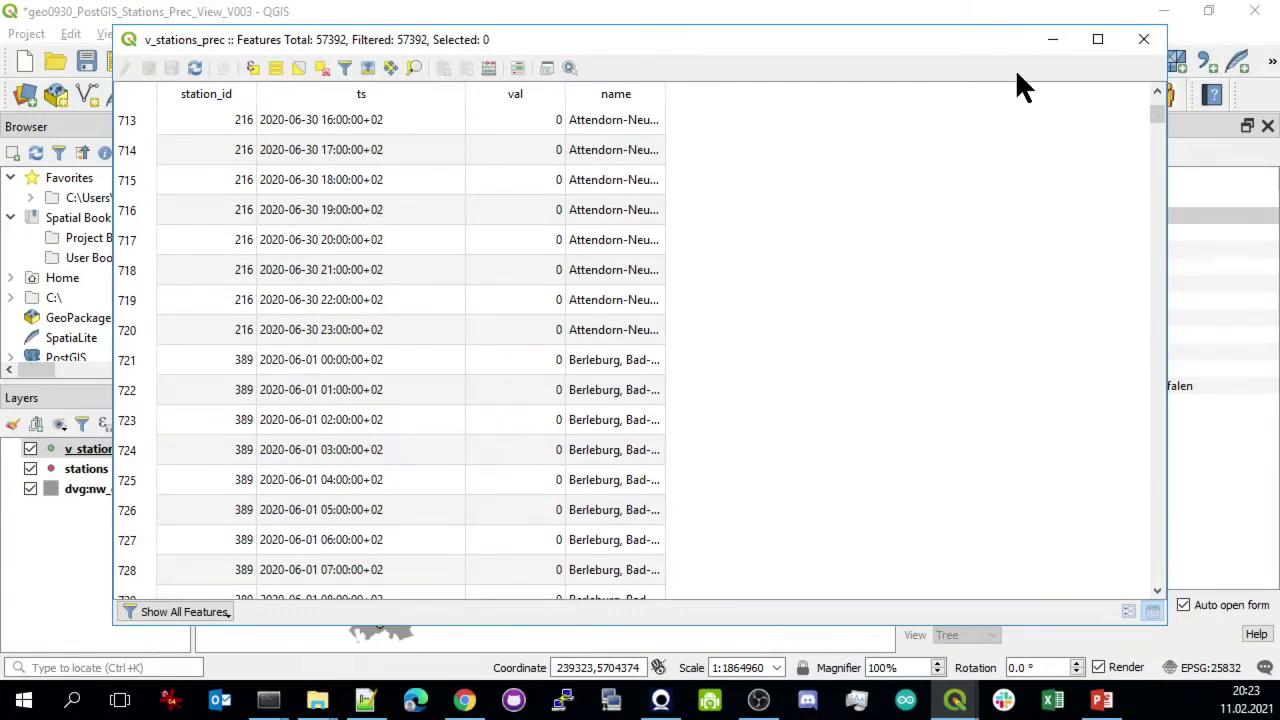
{"action": "left_click", "coordinate": [1143, 39]}
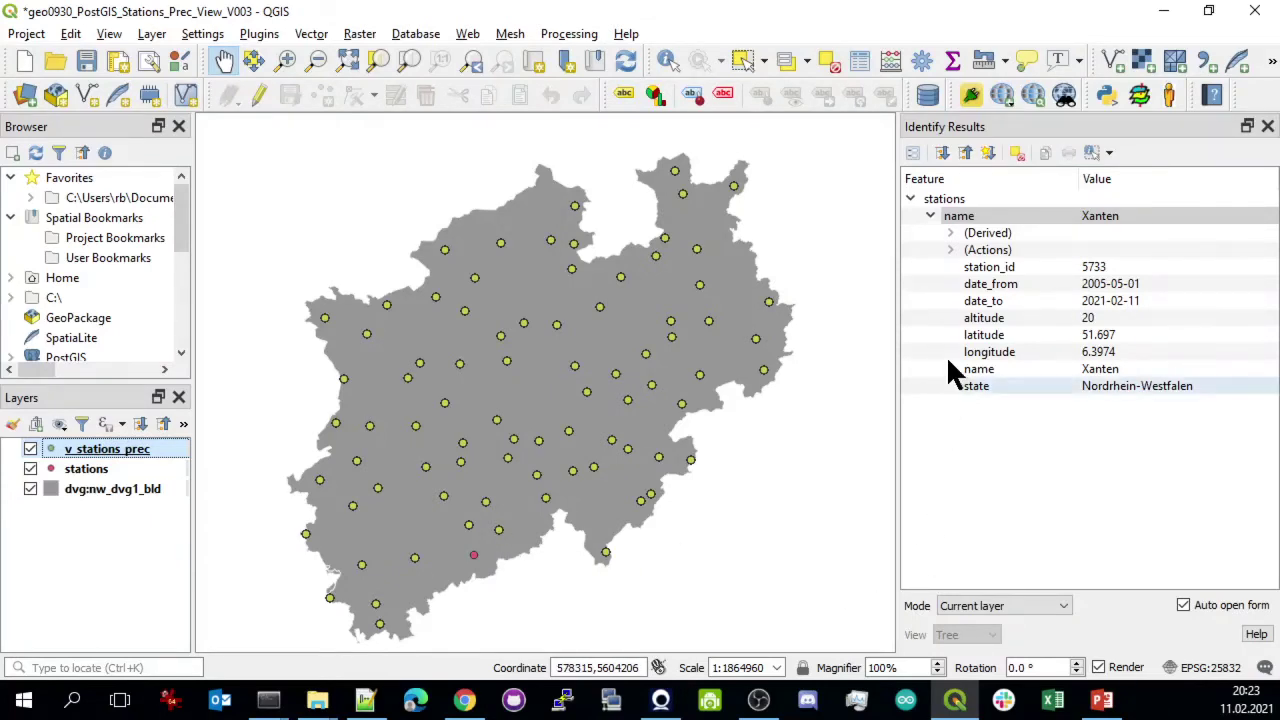
Close the Identify Results panel and show the TimeManager plugin's panel, enlarging it below the map
{"action": "left_click", "coordinate": [1267, 127]}
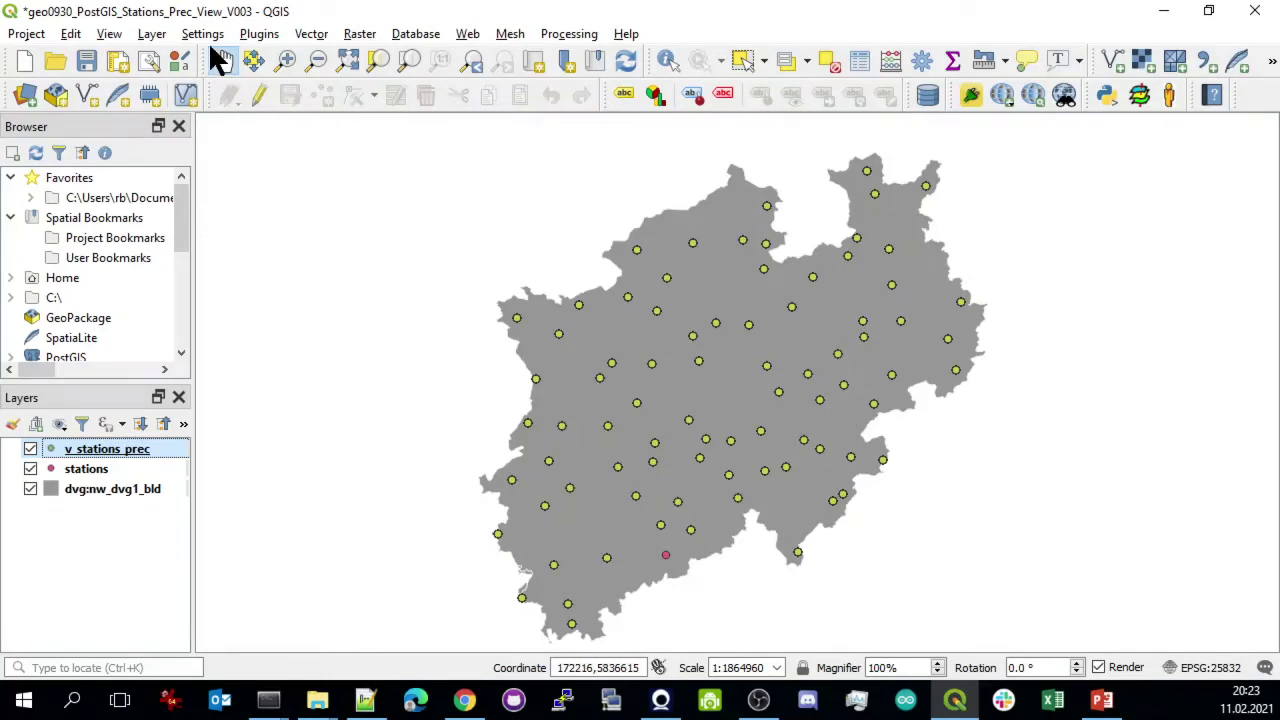
{"action": "left_click", "coordinate": [252, 38]}
{"action": "mouse_move", "coordinate": [312, 165]}
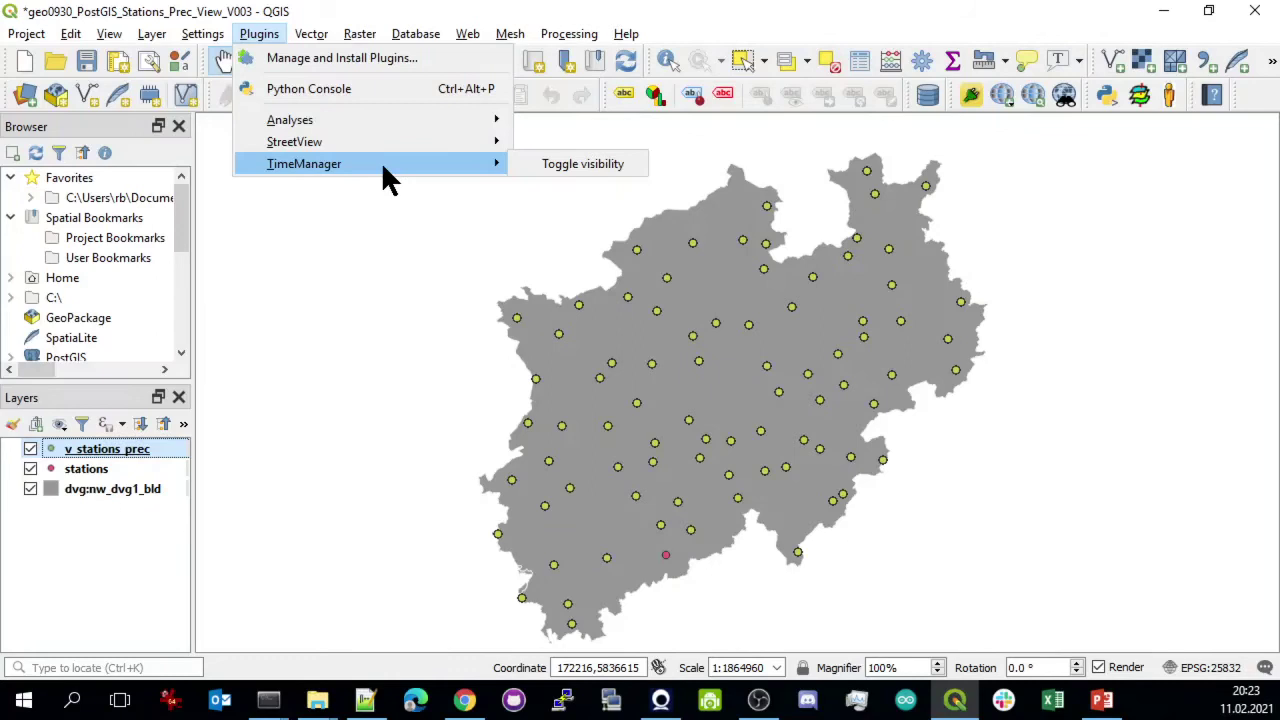
{"action": "left_click", "coordinate": [592, 166]}
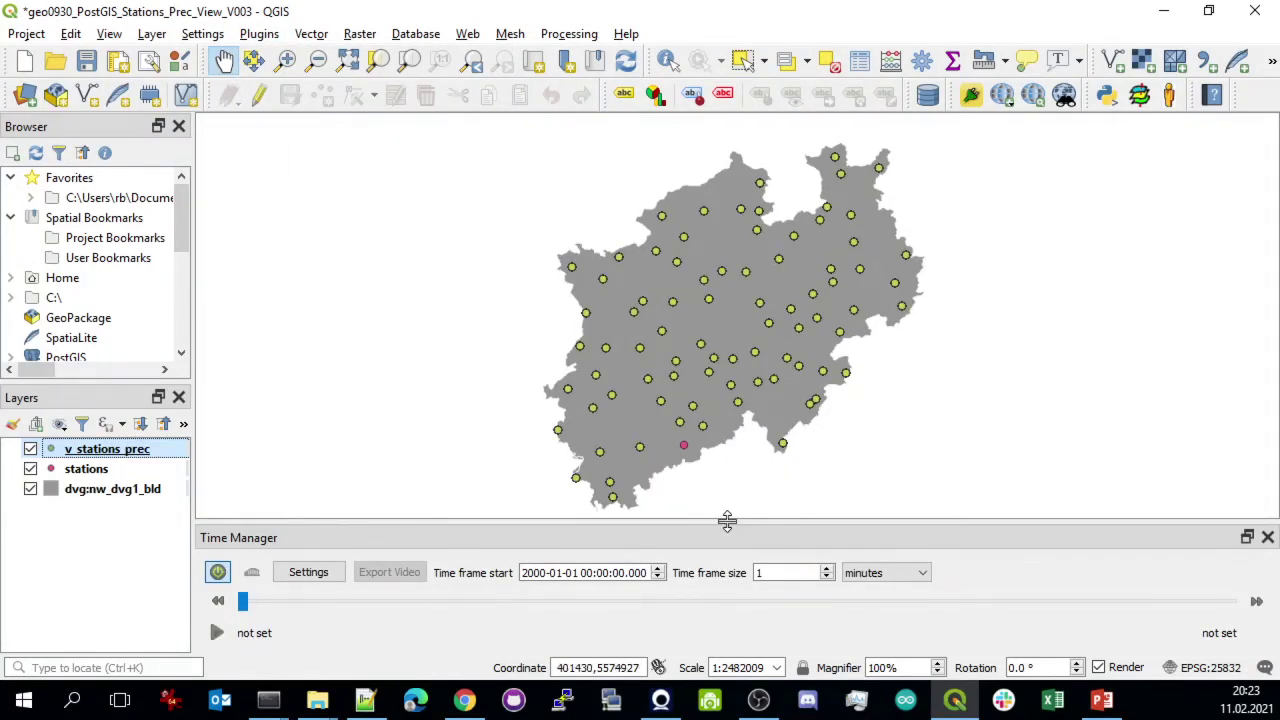
{"action": "left_click_drag", "start_coordinate": [727, 521], "coordinate": [729, 484]}
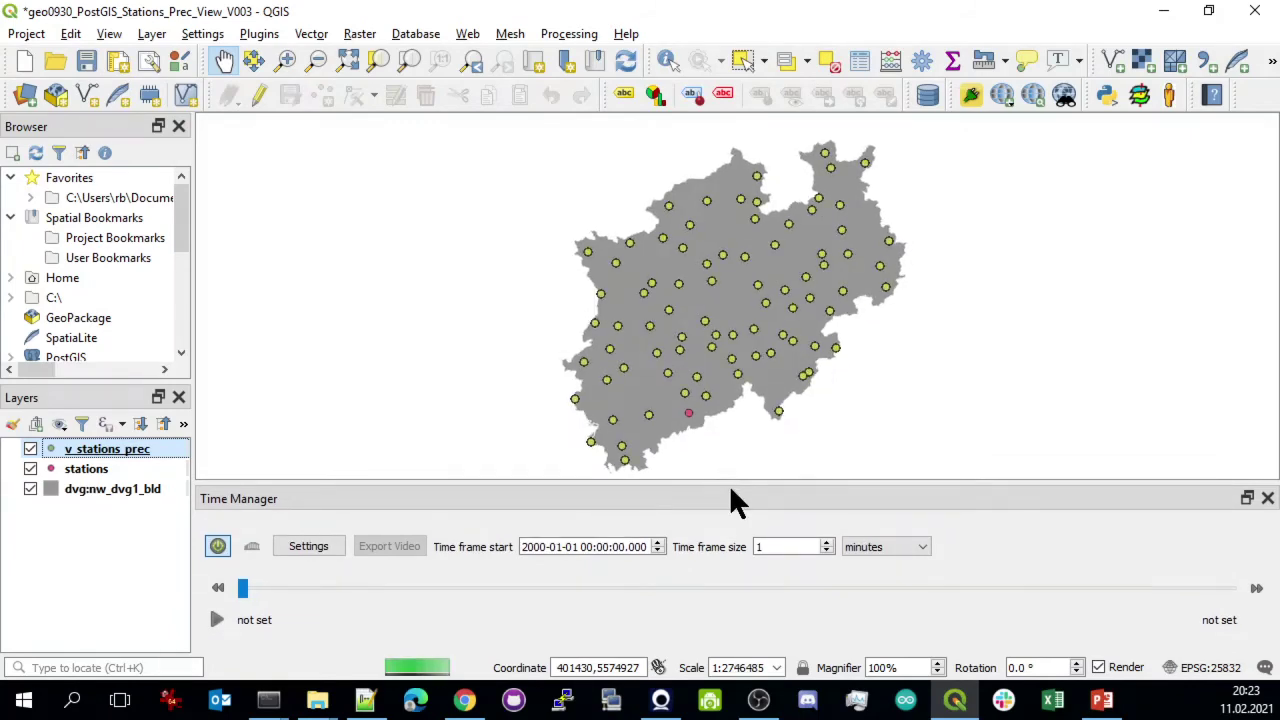
Show the Log Messages panel beside Time Manager and try to widen it
{"action": "left_click", "coordinate": [110, 34]}
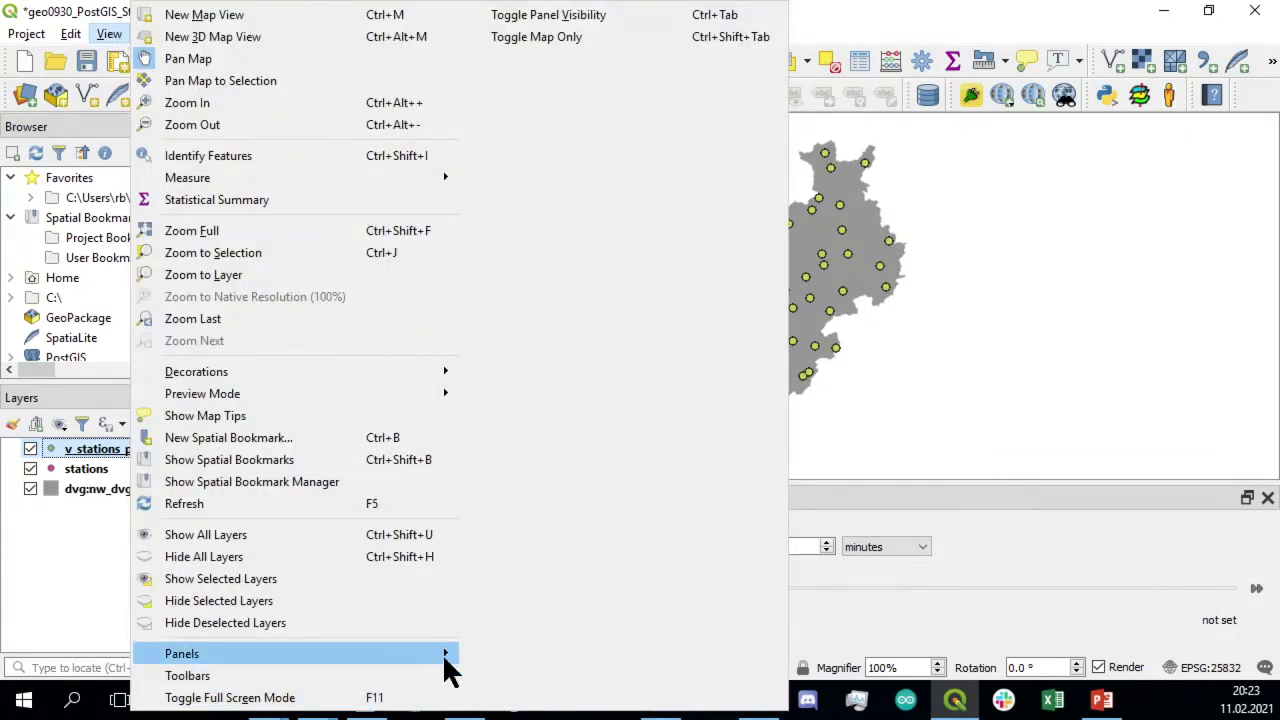
{"action": "mouse_move", "coordinate": [450, 660]}
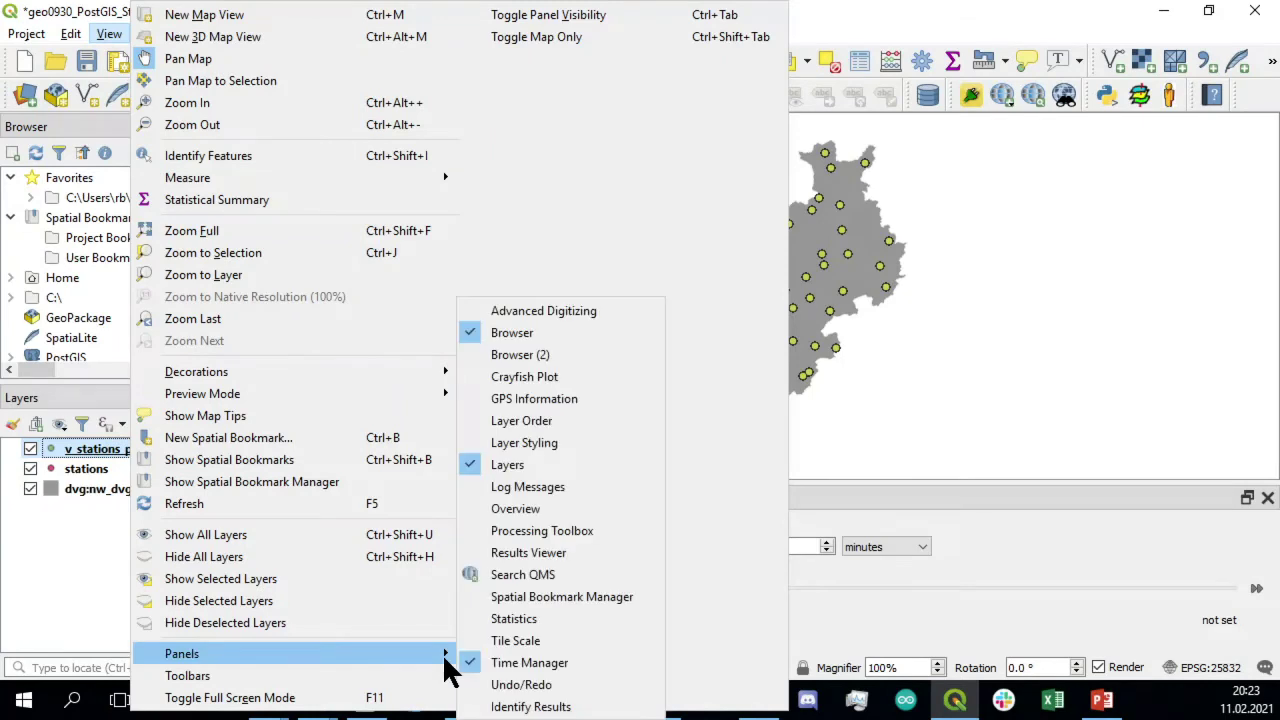
{"action": "left_click", "coordinate": [529, 486]}
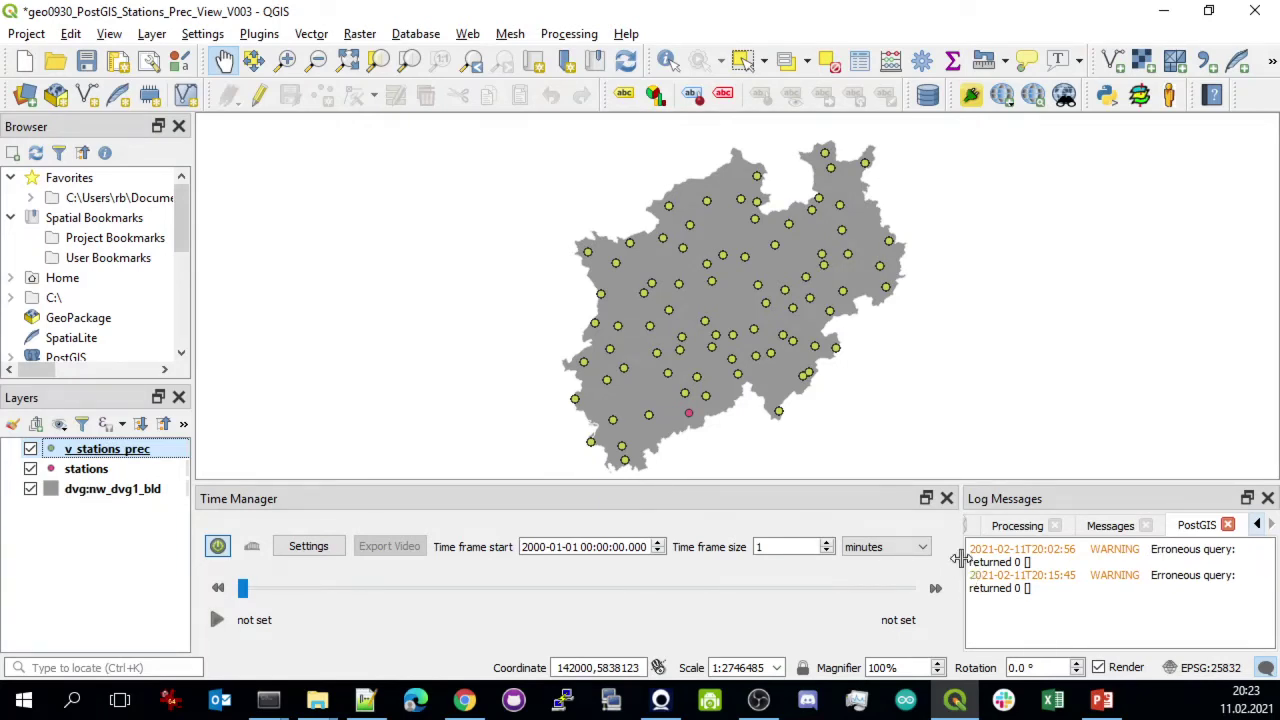
{"action": "left_click_drag", "start_coordinate": [957, 560], "coordinate": [840, 574]}
Look through the Processing, Messages, PostGIS, General, Plugins and Python warning logs for recorded problems
{"action": "left_click", "coordinate": [1018, 528]}
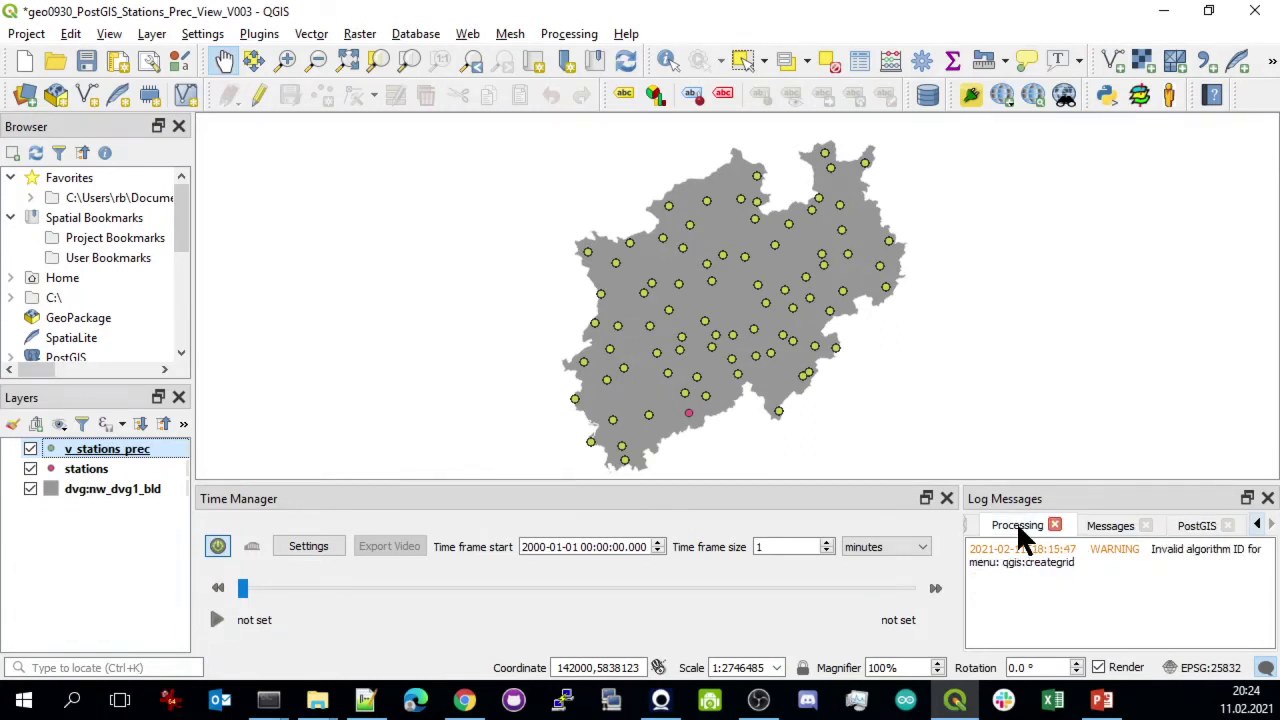
{"action": "left_click", "coordinate": [1112, 528]}
{"action": "left_click", "coordinate": [1192, 527]}
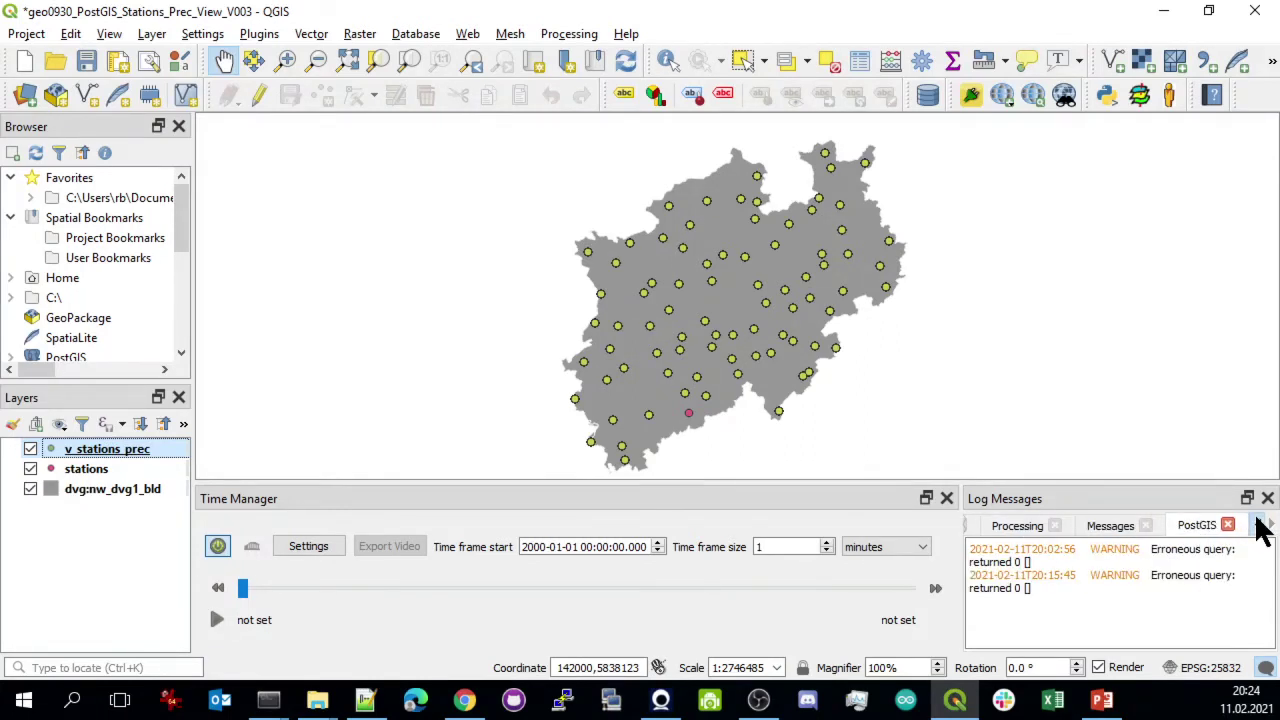
{"action": "left_click", "coordinate": [1256, 525]}
{"action": "left_click", "coordinate": [1256, 525]}
{"action": "left_click", "coordinate": [1256, 525]}
{"action": "left_click", "coordinate": [1256, 525]}
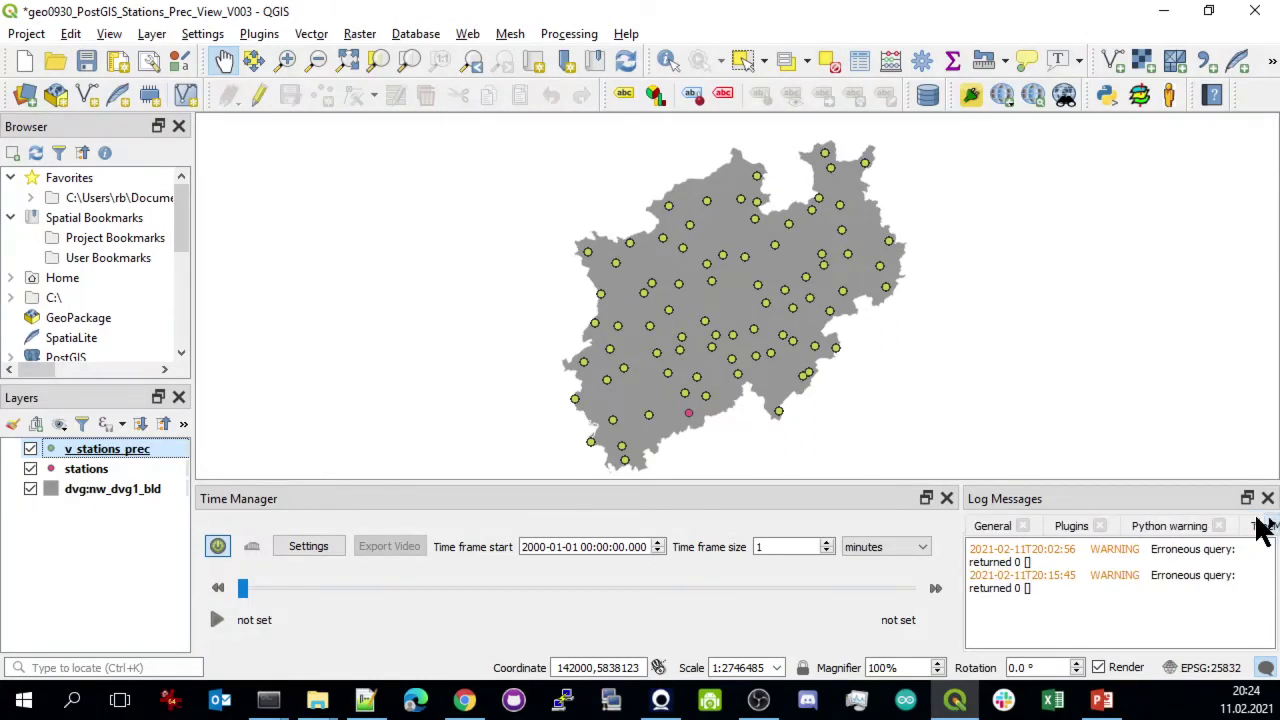
{"action": "left_click", "coordinate": [991, 527]}
{"action": "scroll", "coordinate": [1118, 590], "scroll_direction": "down", "scroll_amount": 2}
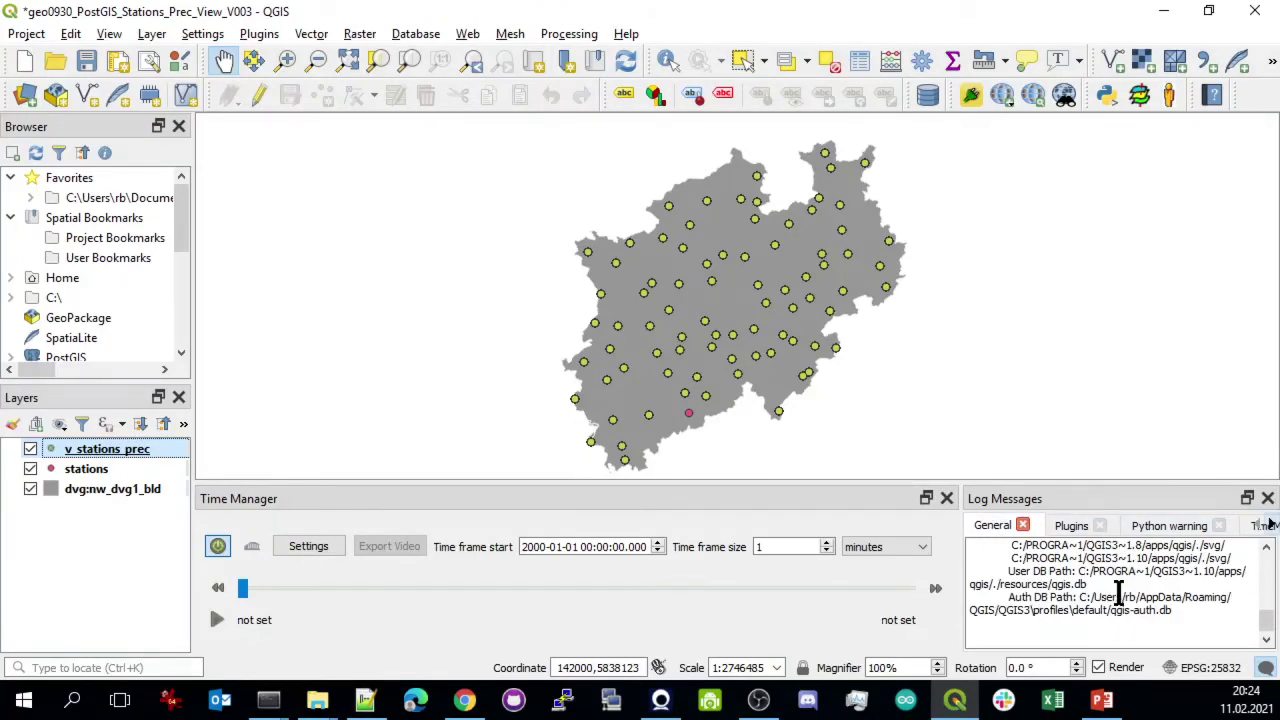
{"action": "left_click", "coordinate": [1072, 527]}
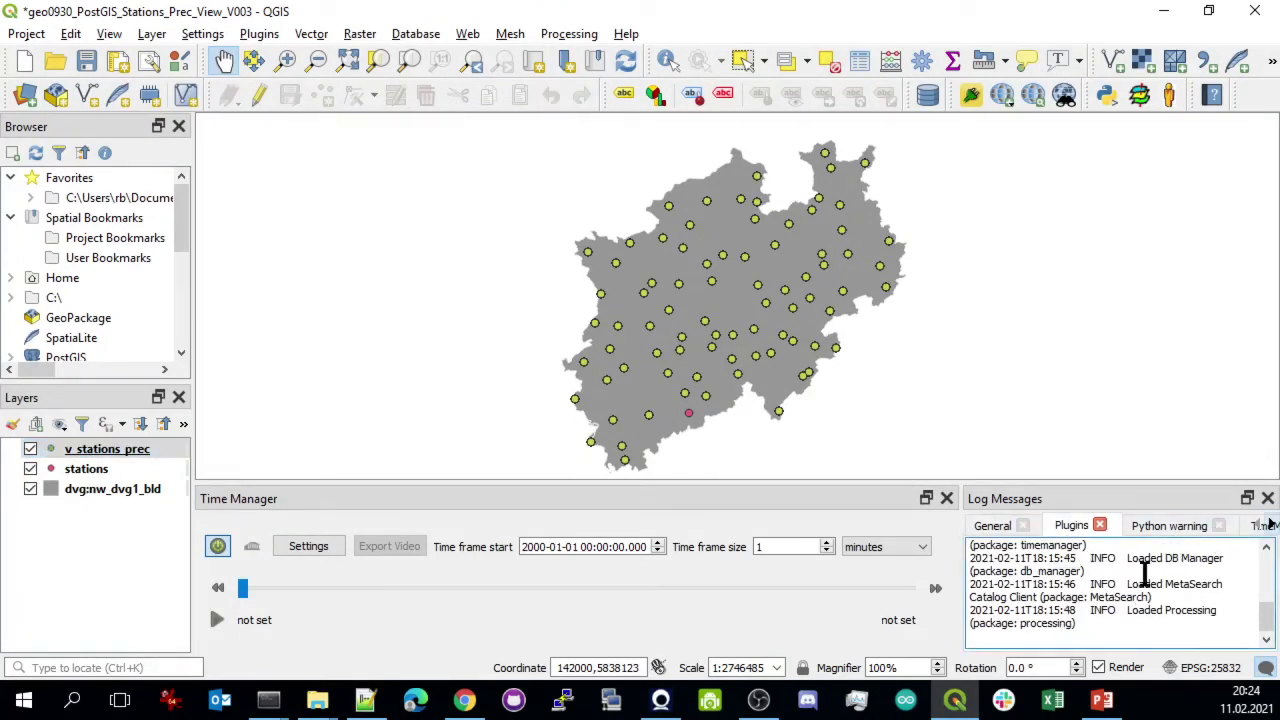
{"action": "left_click", "coordinate": [1170, 526]}
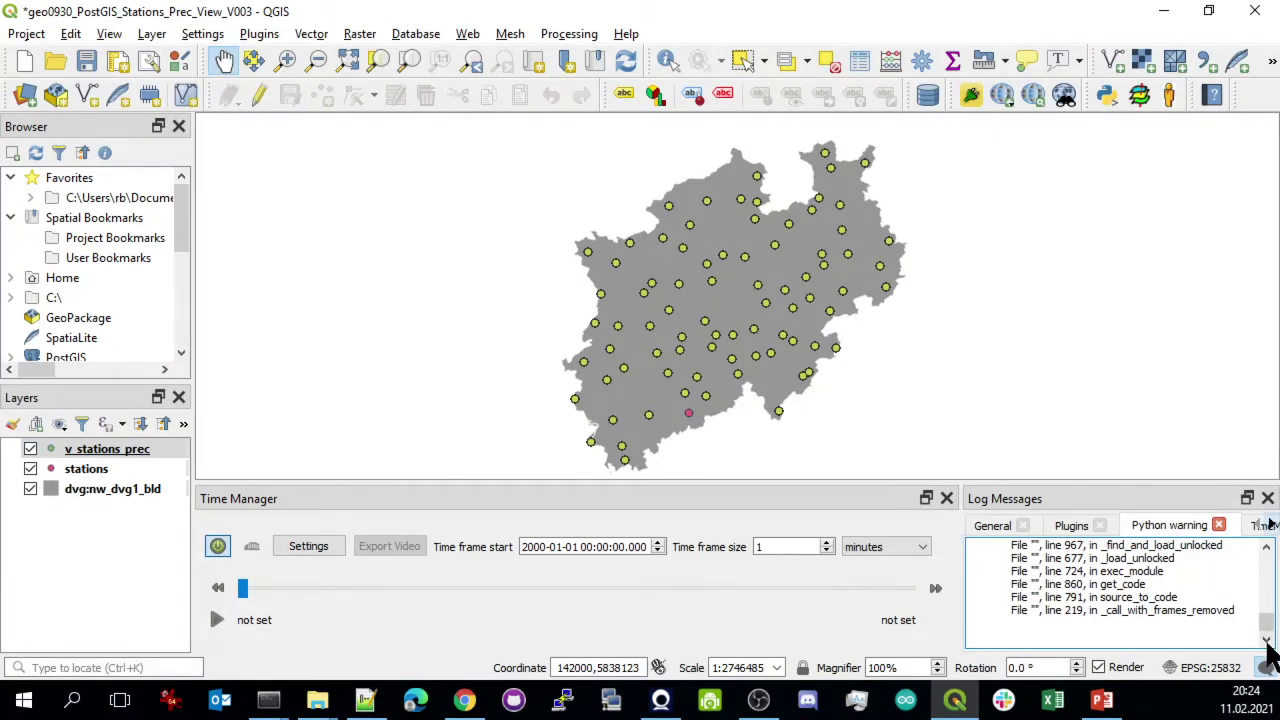
{"action": "left_click", "coordinate": [1071, 527]}
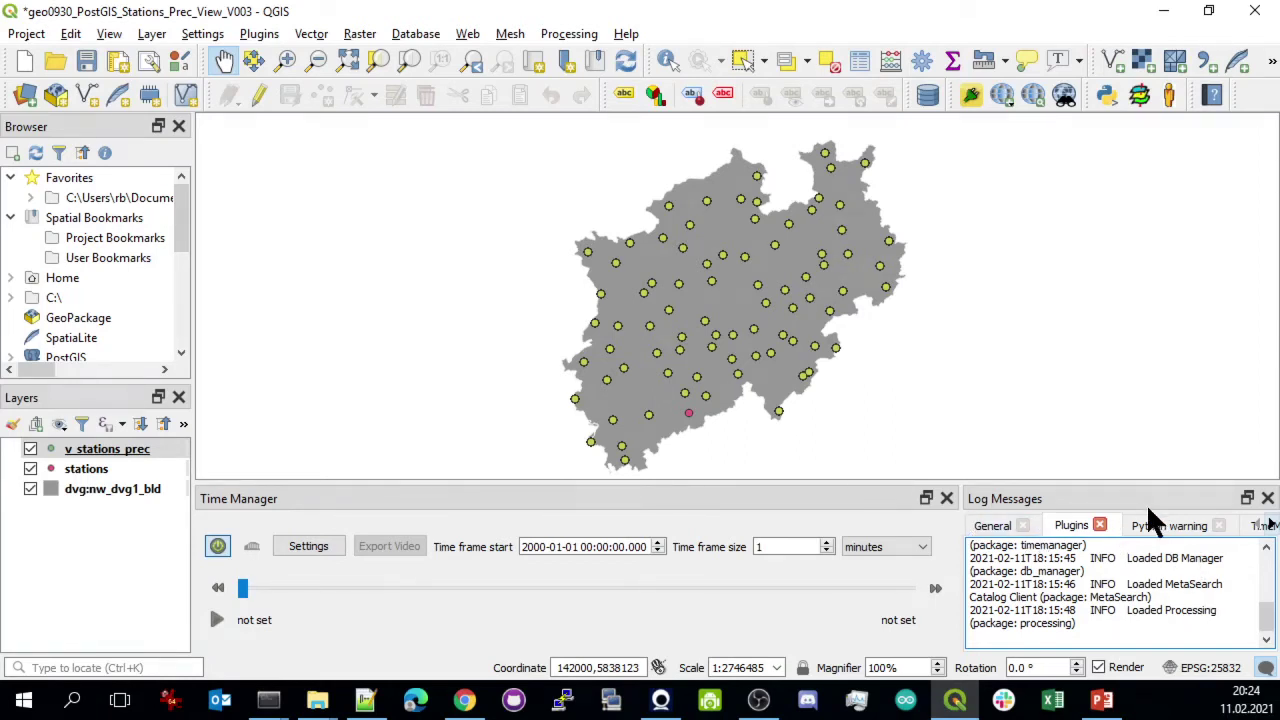
Examine the TimeManager log, reading the critical entry about the translation file
{"action": "left_click", "coordinate": [1273, 527]}
{"action": "left_click", "coordinate": [1273, 527]}
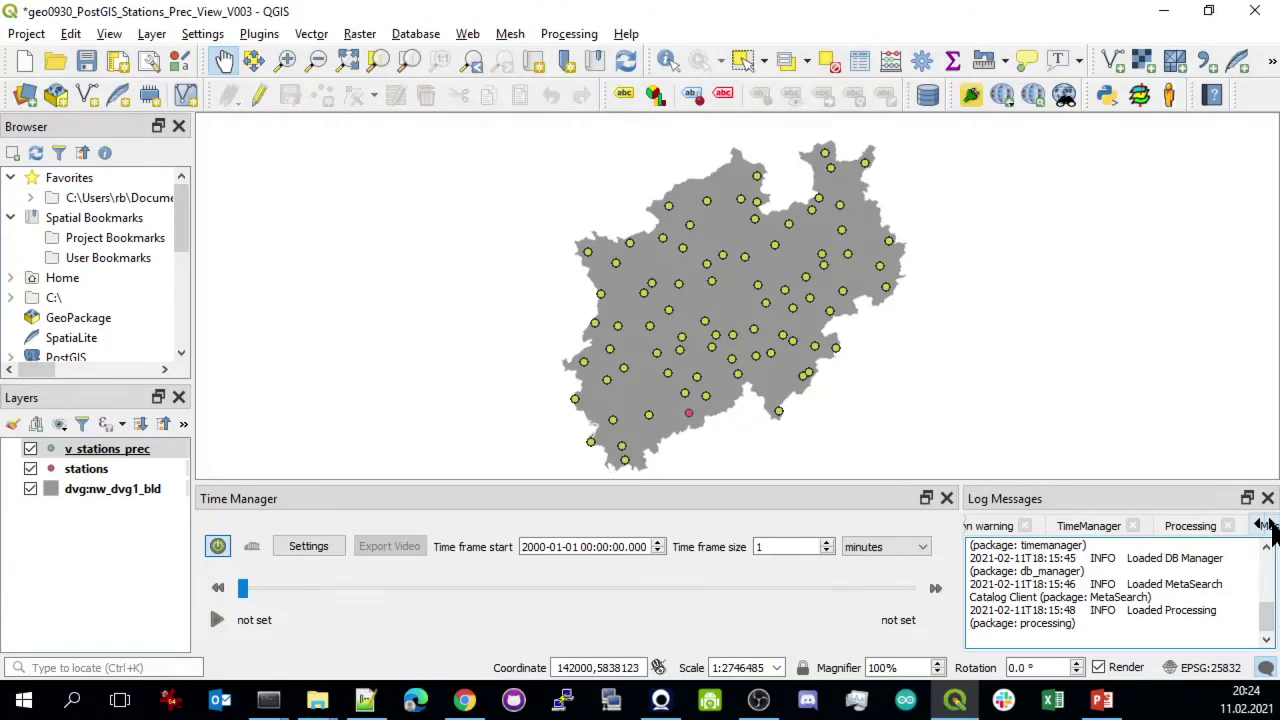
{"action": "left_click", "coordinate": [1085, 526]}
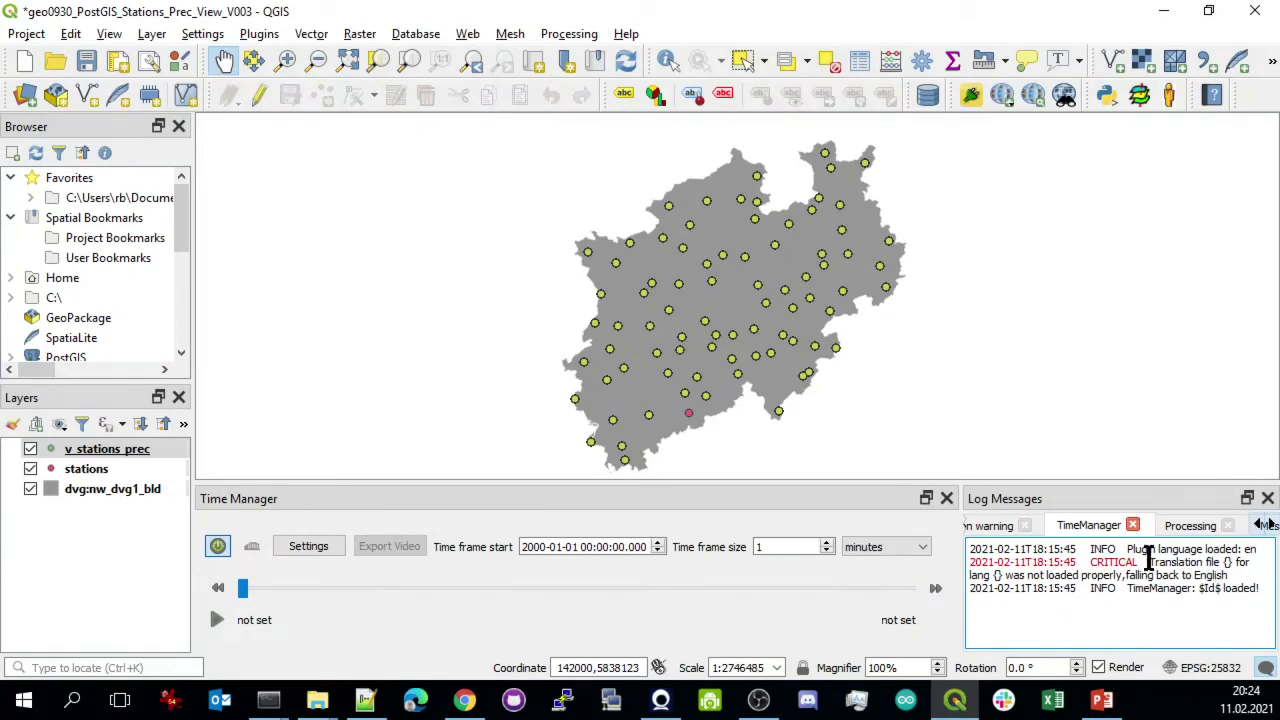
{"action": "left_click_drag", "start_coordinate": [1149, 560], "coordinate": [1236, 560]}
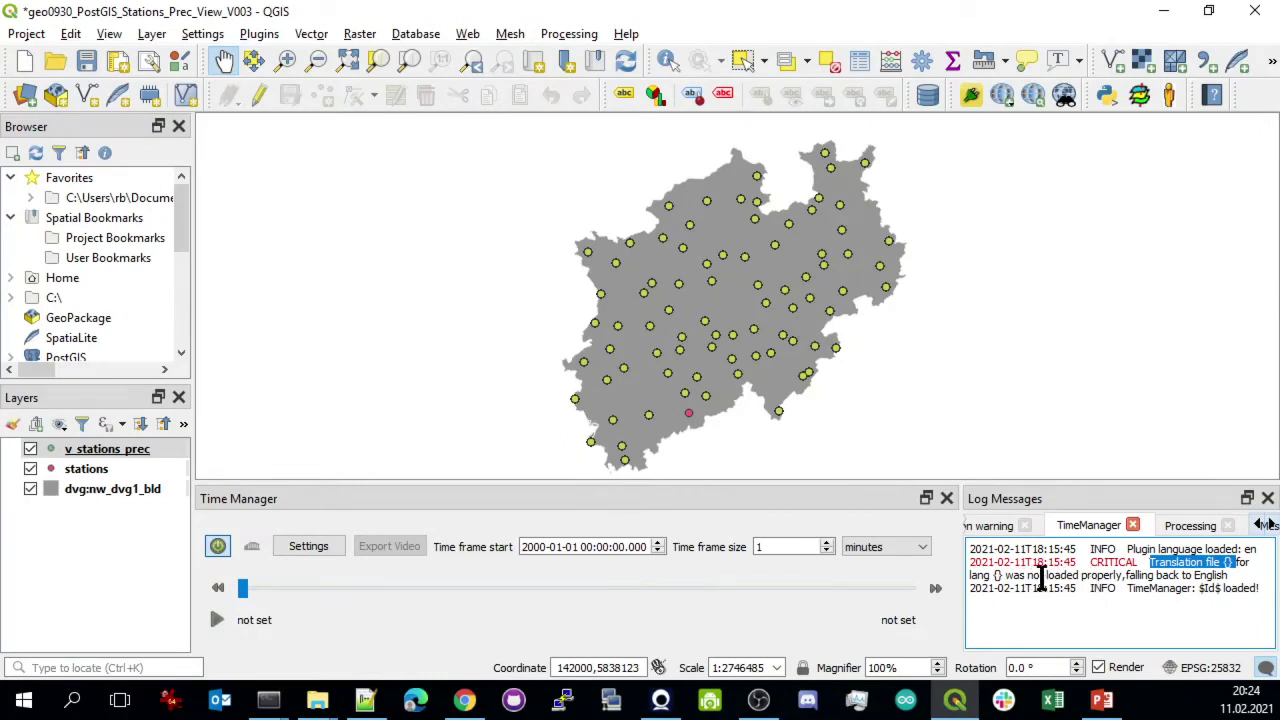
{"action": "double_click", "coordinate": [997, 575]}
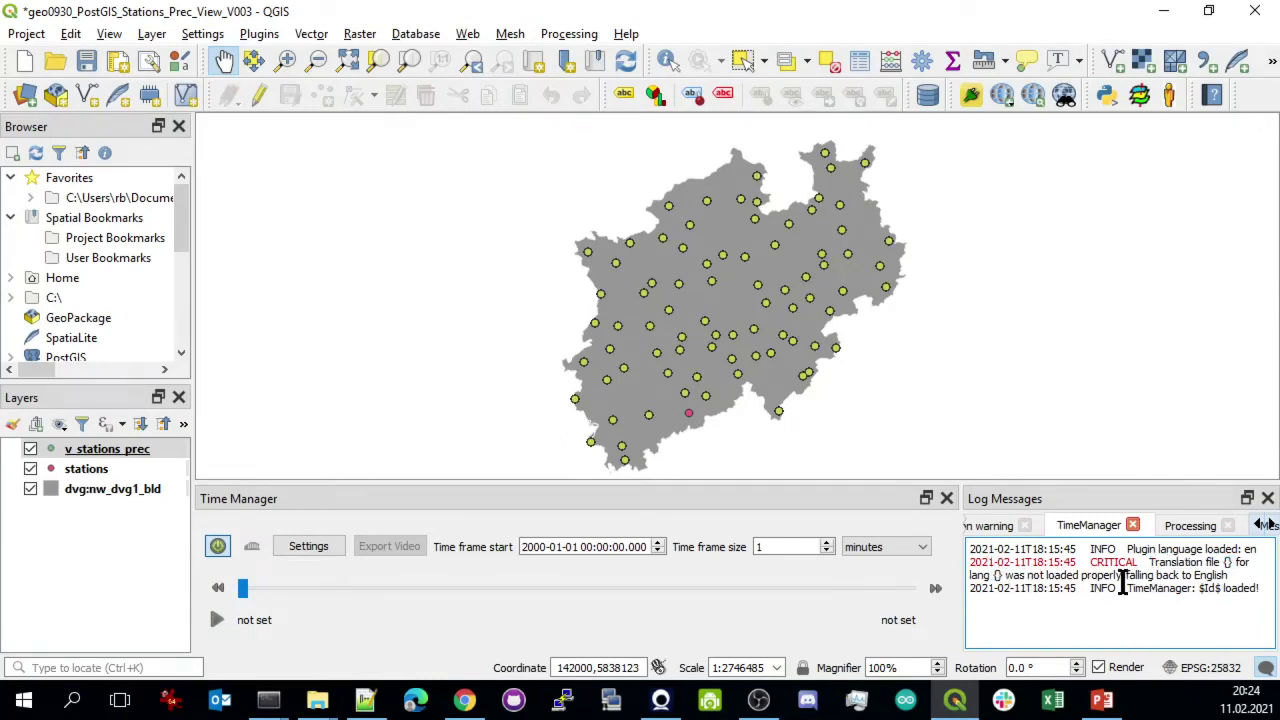
{"action": "left_click_drag", "start_coordinate": [1122, 583], "coordinate": [1222, 567]}
{"action": "left_click", "coordinate": [1222, 572]}
Identify the pink point of the stations layer on the map, view its attributes and dismiss the form
{"action": "left_click", "coordinate": [668, 60]}
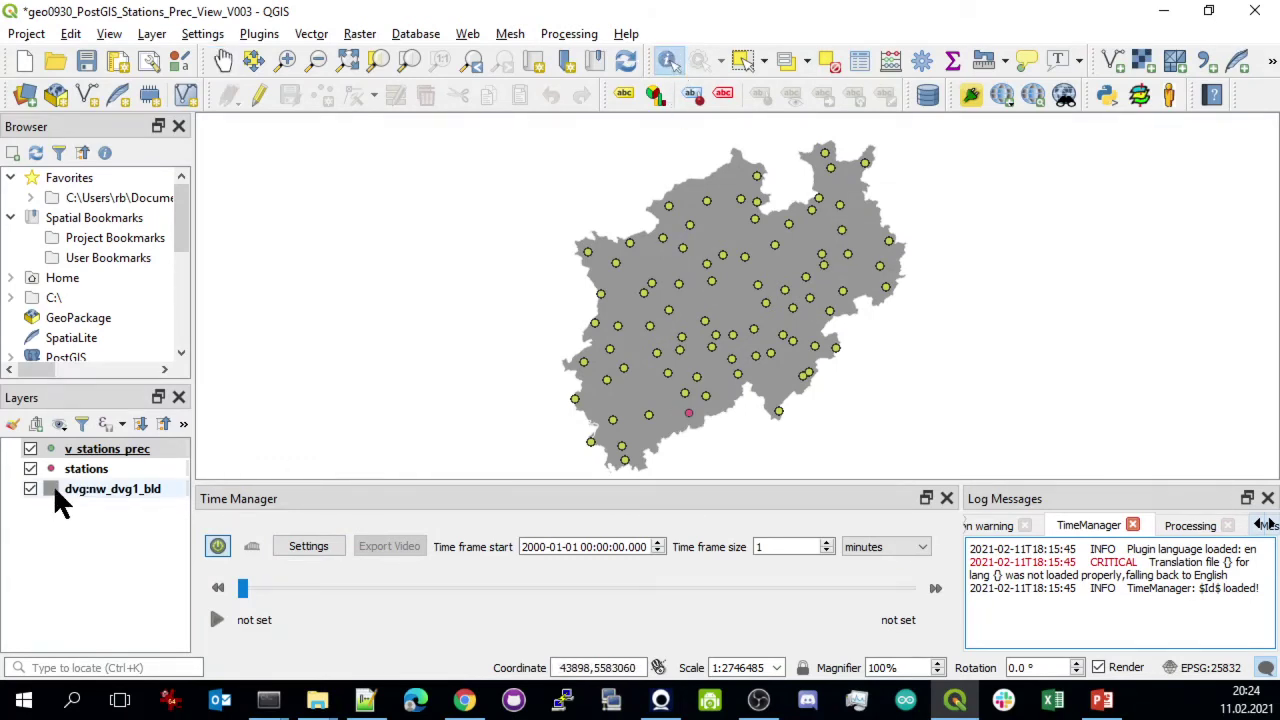
{"action": "left_click", "coordinate": [93, 468]}
{"action": "left_click", "coordinate": [654, 403]}
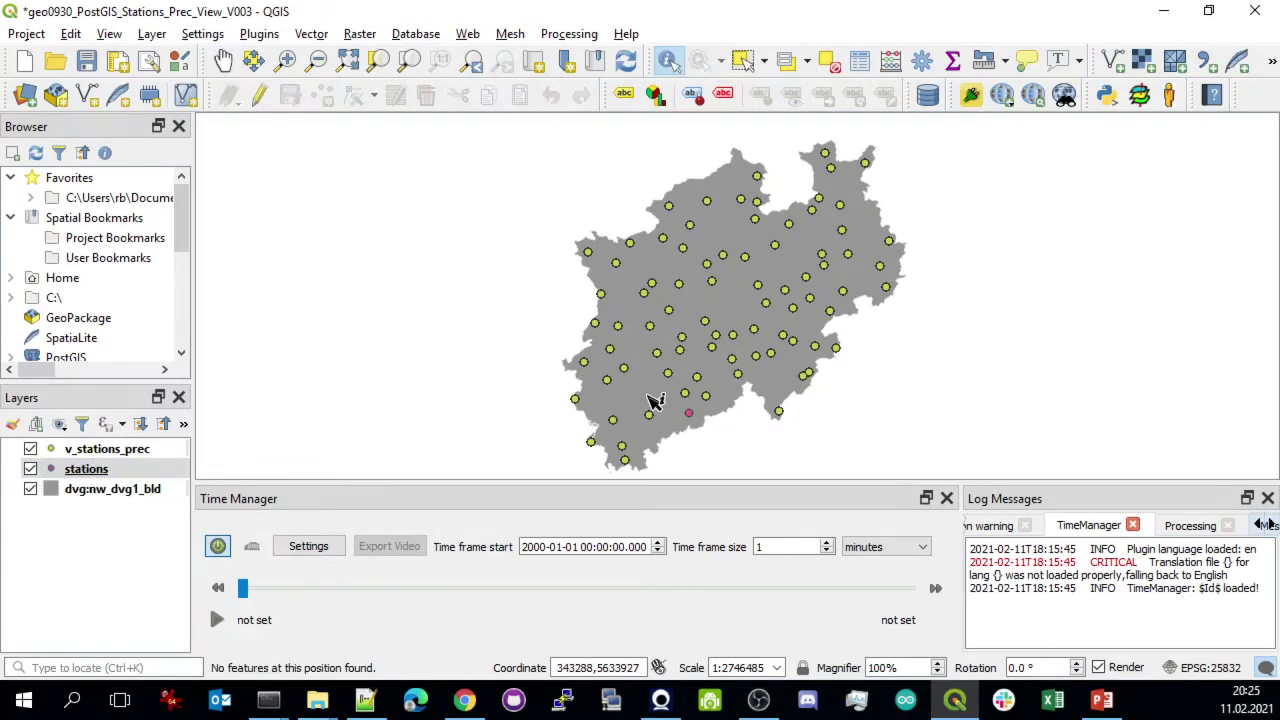
{"action": "left_click", "coordinate": [690, 414]}
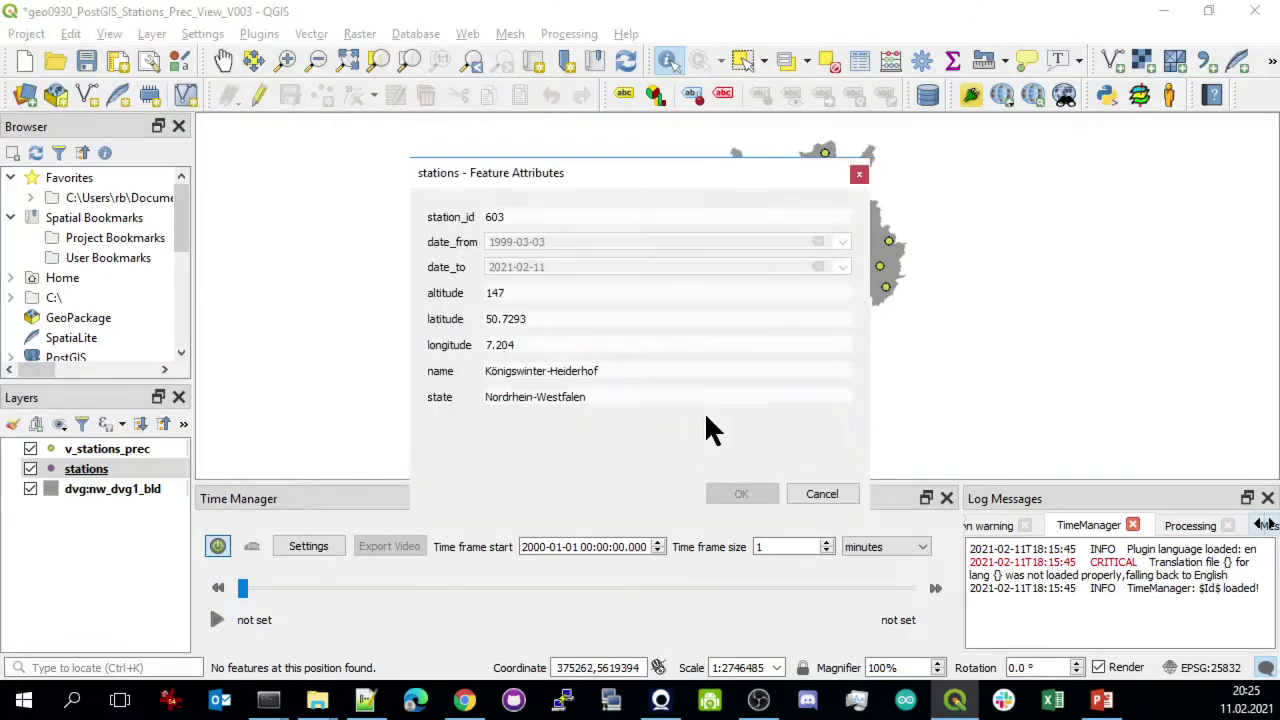
{"action": "left_click", "coordinate": [820, 496]}
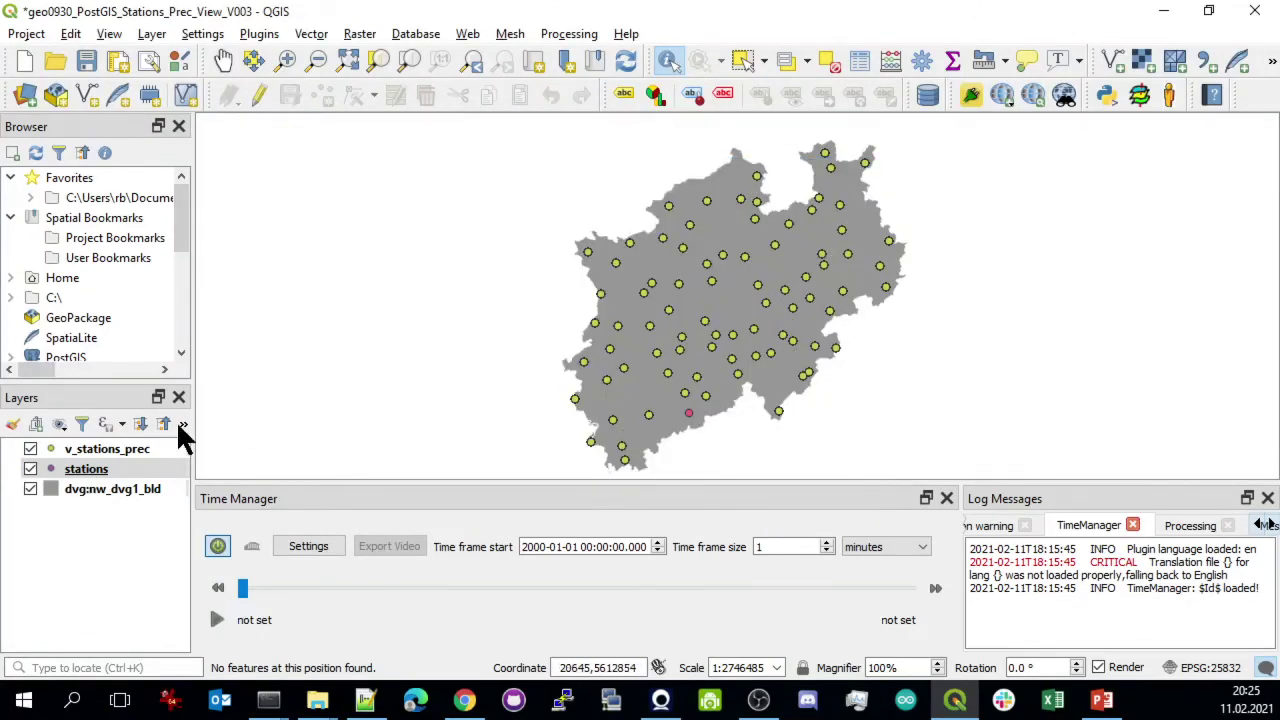
Compare the map with the stations layer shown and hidden, leaving its layer properties unchanged
{"action": "left_click", "coordinate": [50, 472]}
{"action": "left_click", "coordinate": [31, 469]}
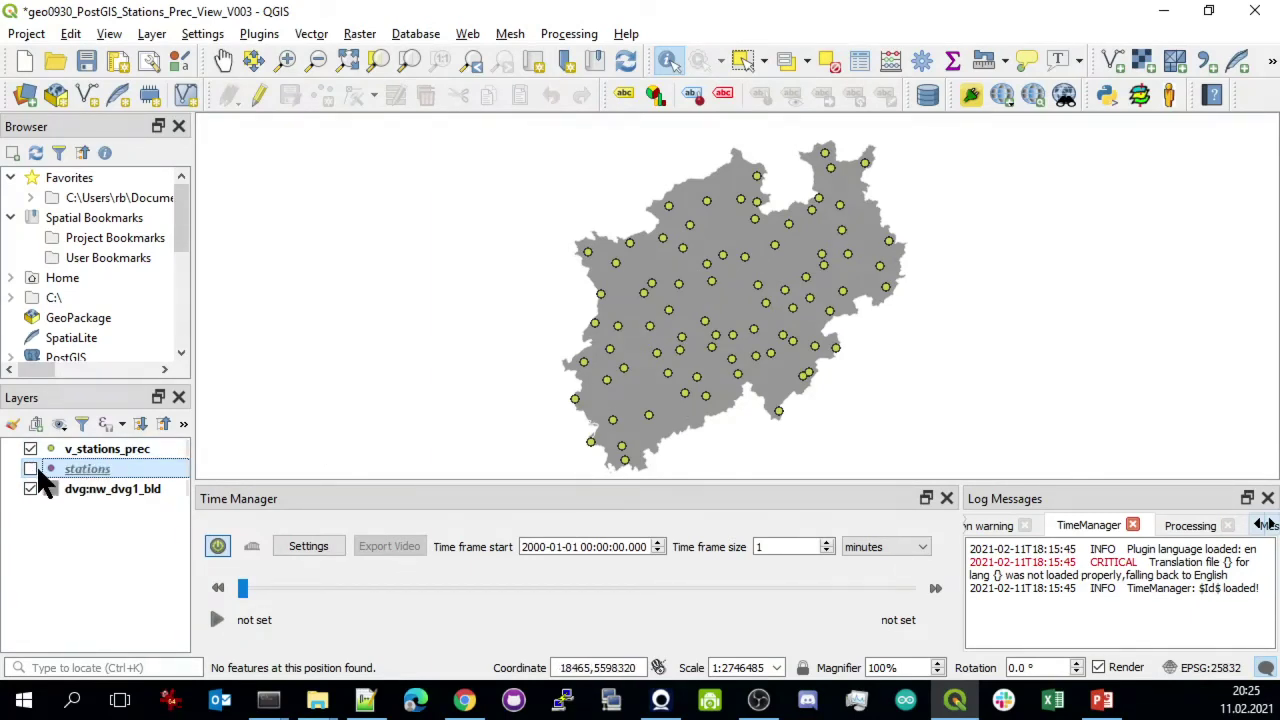
{"action": "left_click", "coordinate": [31, 469]}
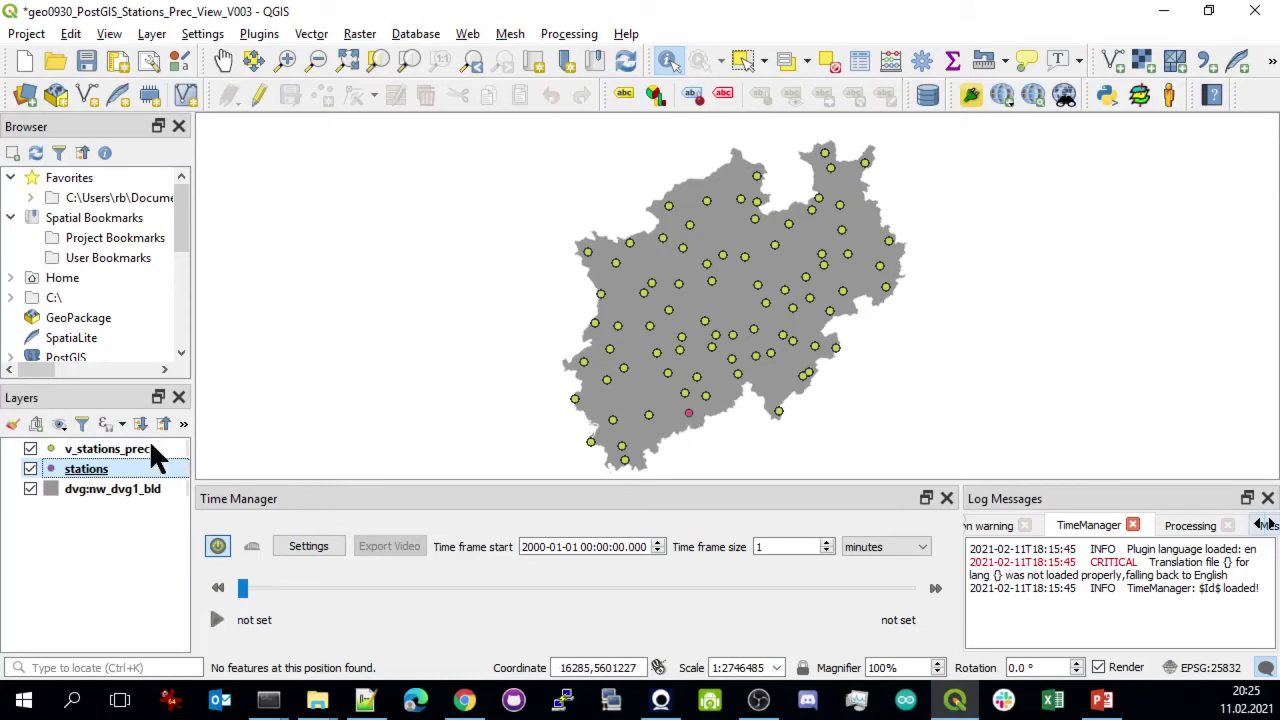
{"action": "left_click", "coordinate": [30, 469]}
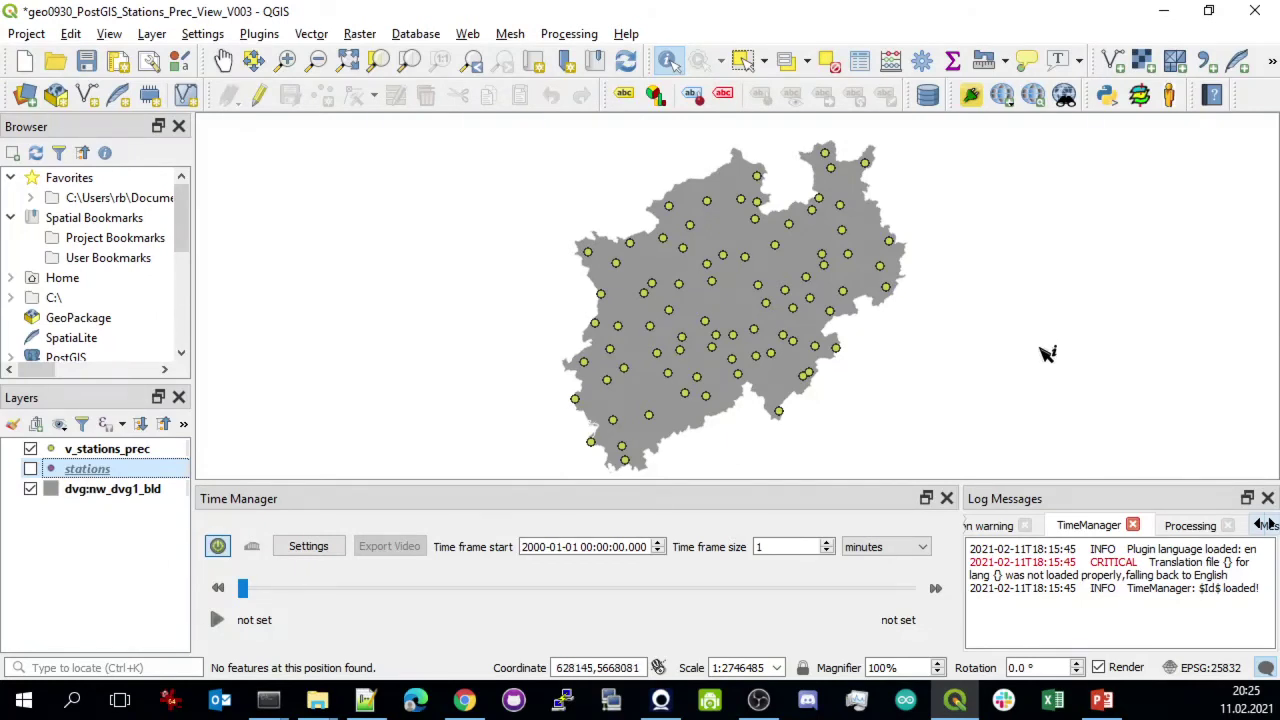
{"action": "left_click", "coordinate": [31, 469]}
{"action": "double_click", "coordinate": [31, 474]}
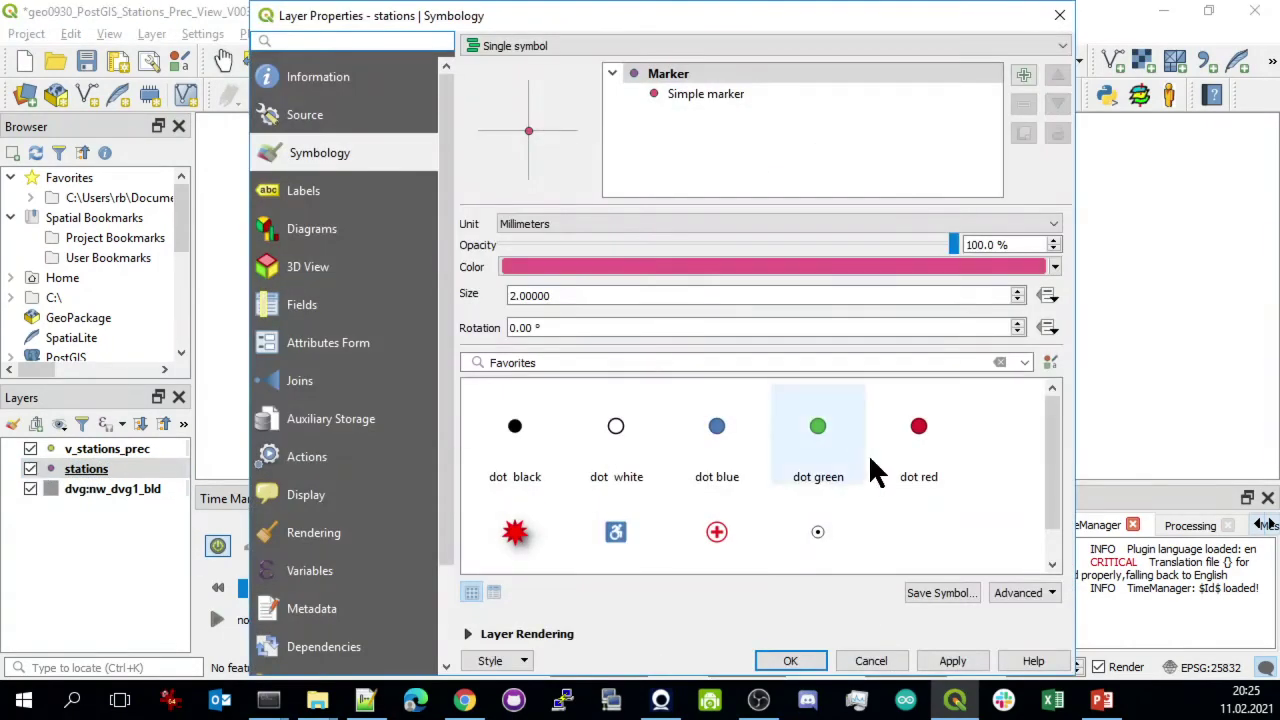
{"action": "left_click", "coordinate": [890, 662]}
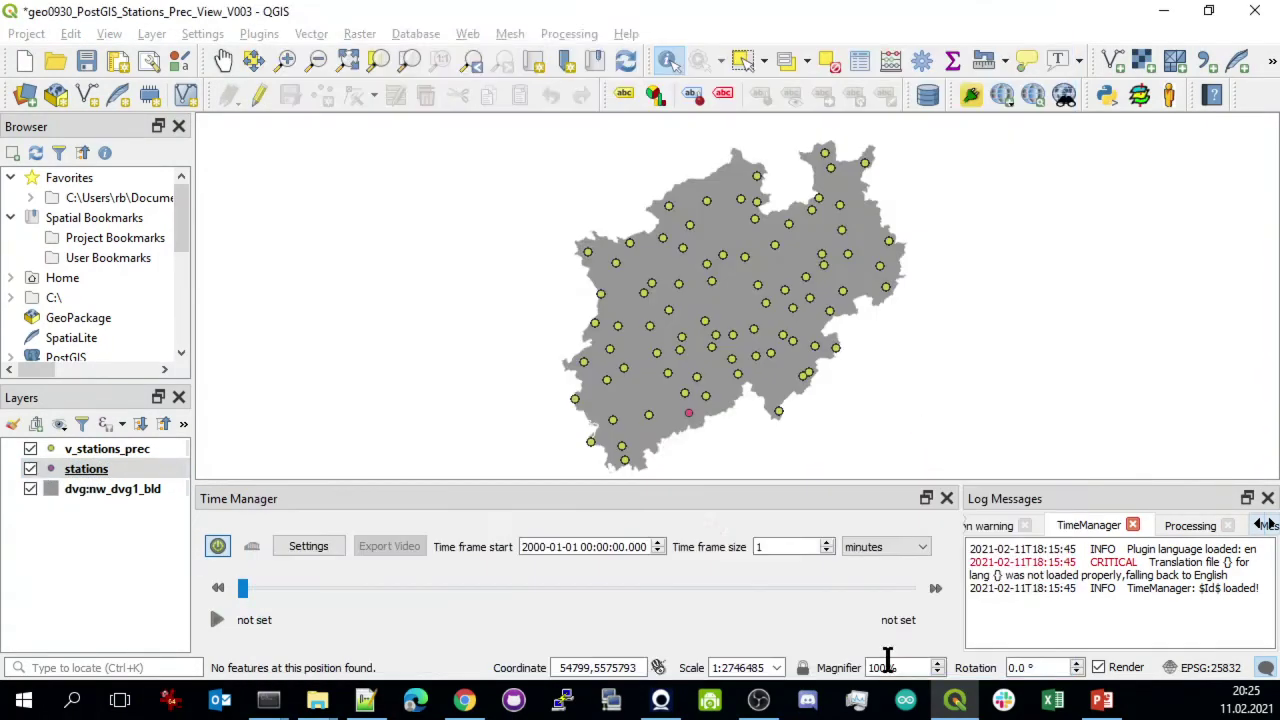
Hide the stations layer and reduce the height of the Time Manager panel to enlarge the map
{"action": "left_click", "coordinate": [30, 470]}
{"action": "left_click", "coordinate": [28, 472]}
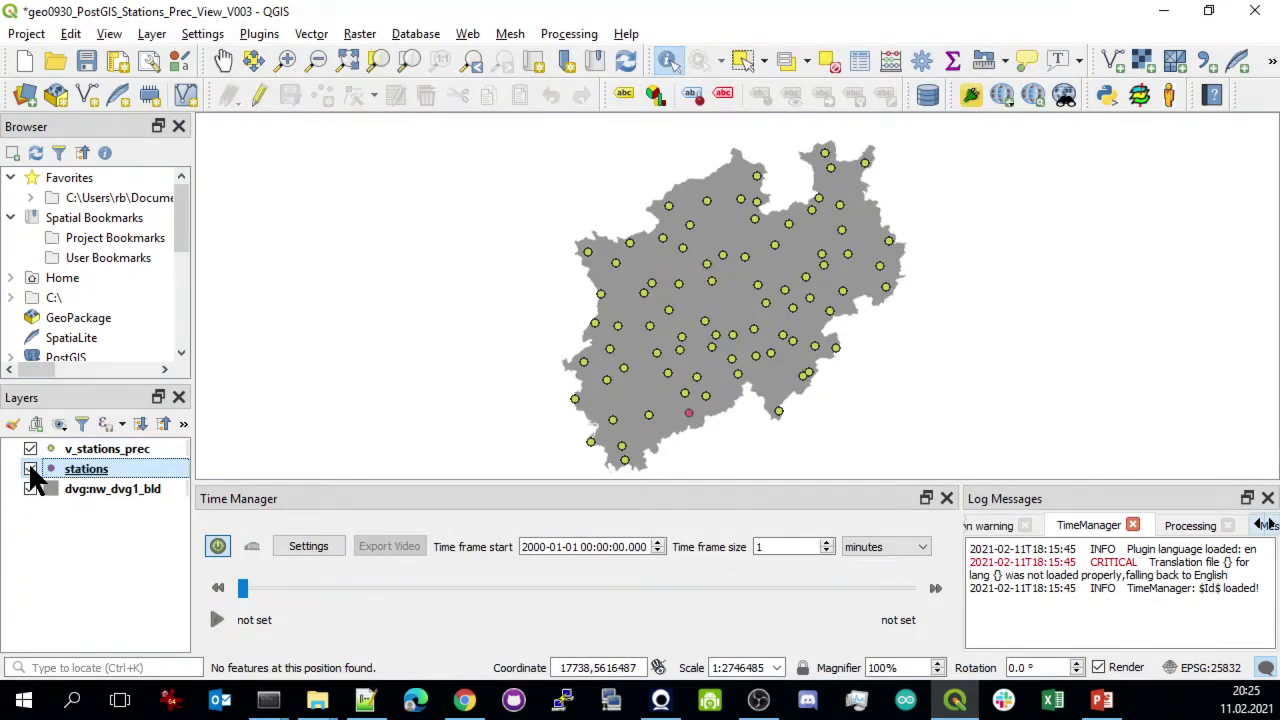
{"action": "left_click", "coordinate": [28, 472]}
{"action": "left_click", "coordinate": [30, 470]}
{"action": "left_click", "coordinate": [30, 470]}
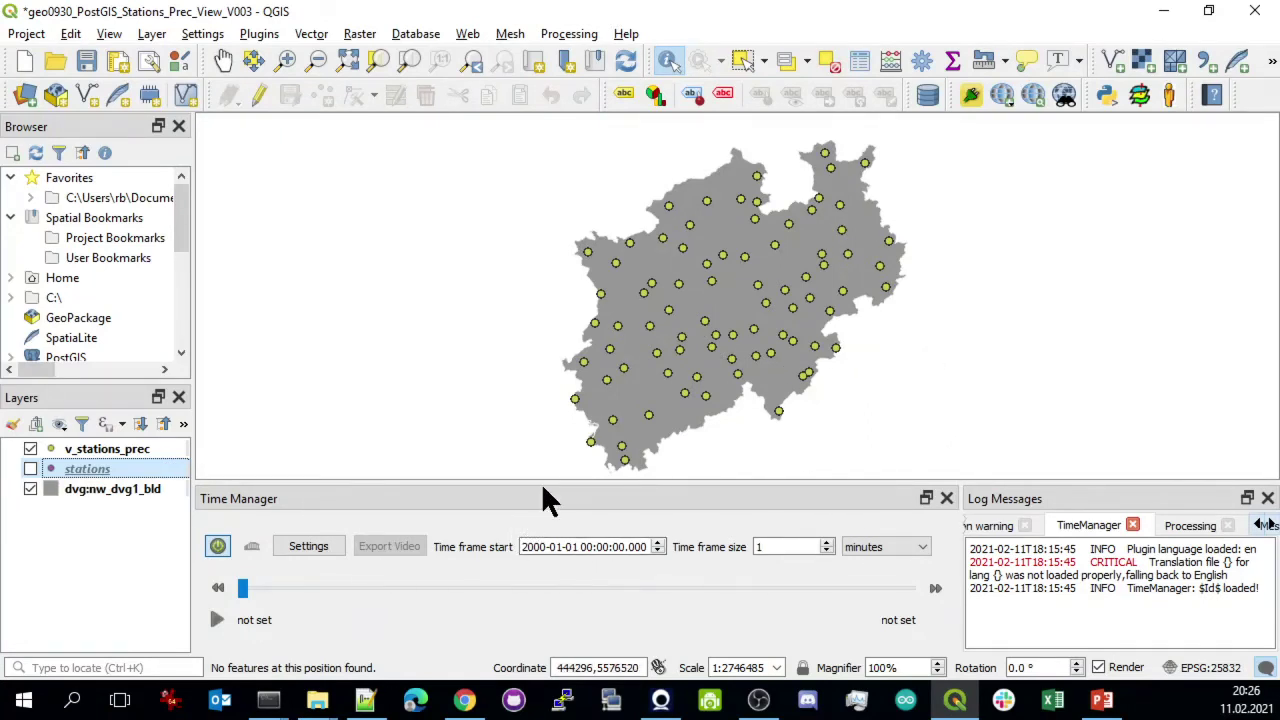
{"action": "left_click_drag", "start_coordinate": [549, 490], "coordinate": [554, 530]}
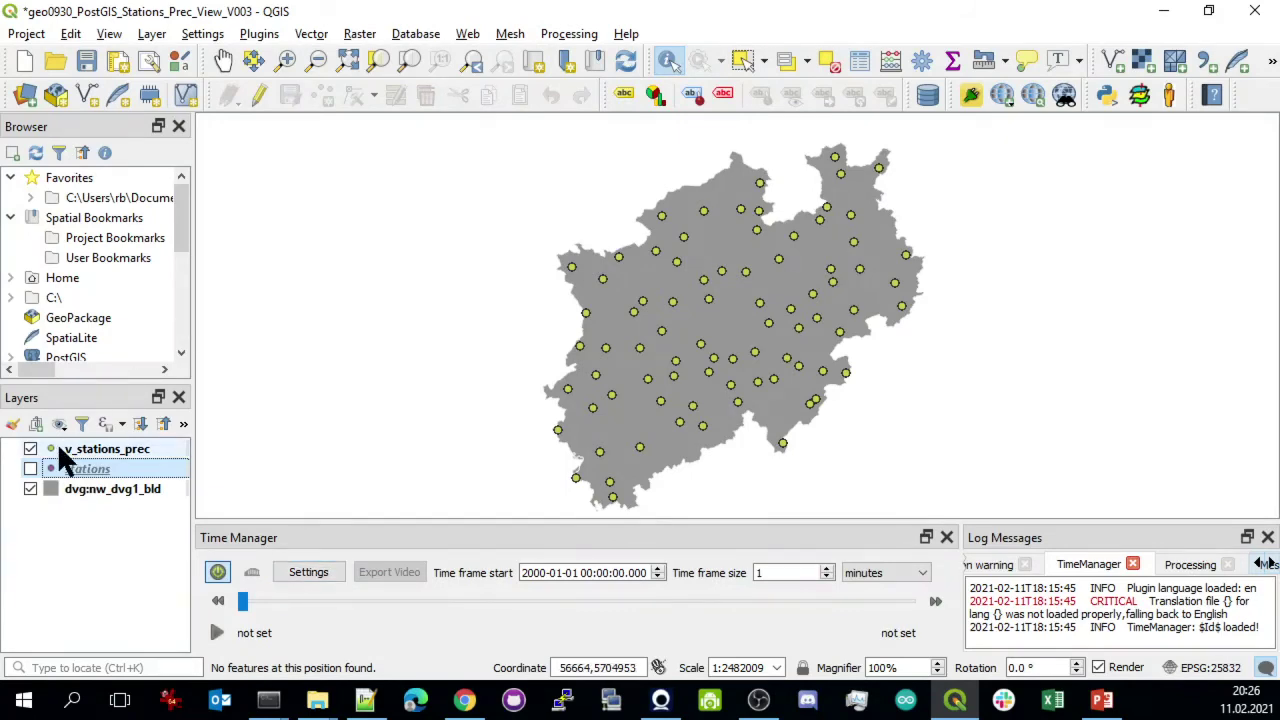
Add the v_stations_prec layer to Time Manager with ts as start time and the end time same as start
{"action": "left_click", "coordinate": [312, 573]}
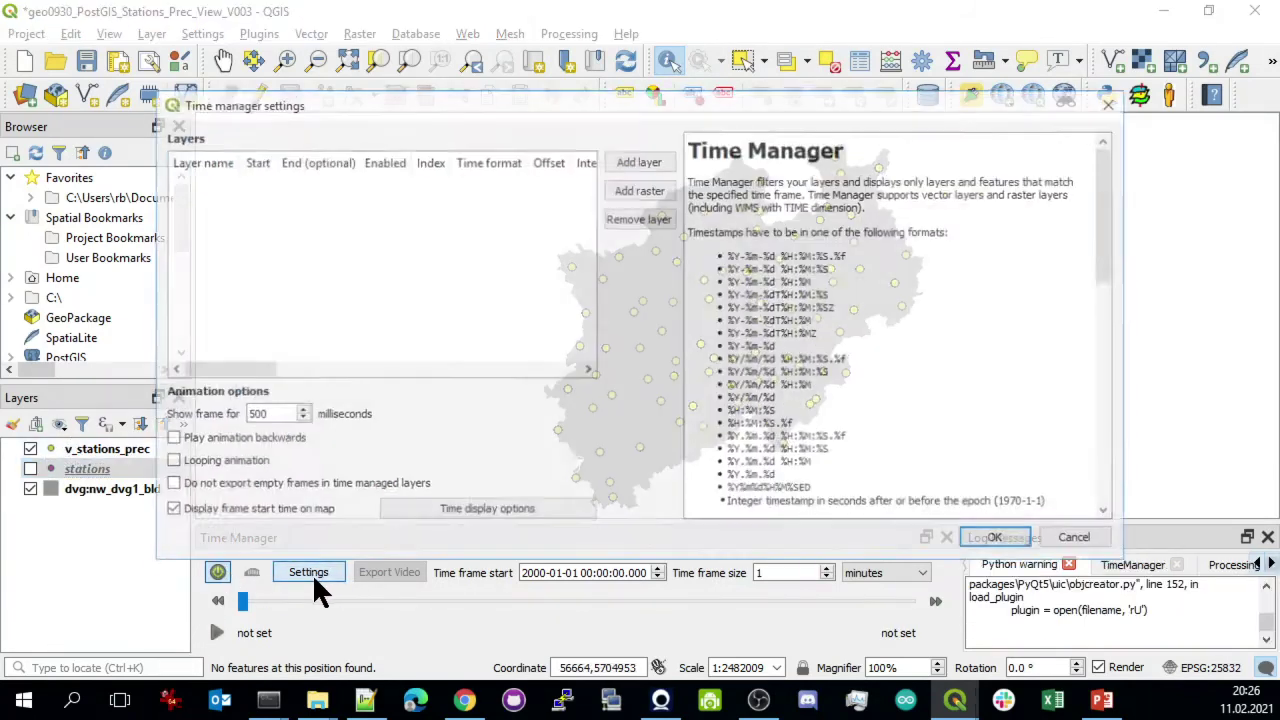
{"action": "left_click", "coordinate": [630, 158]}
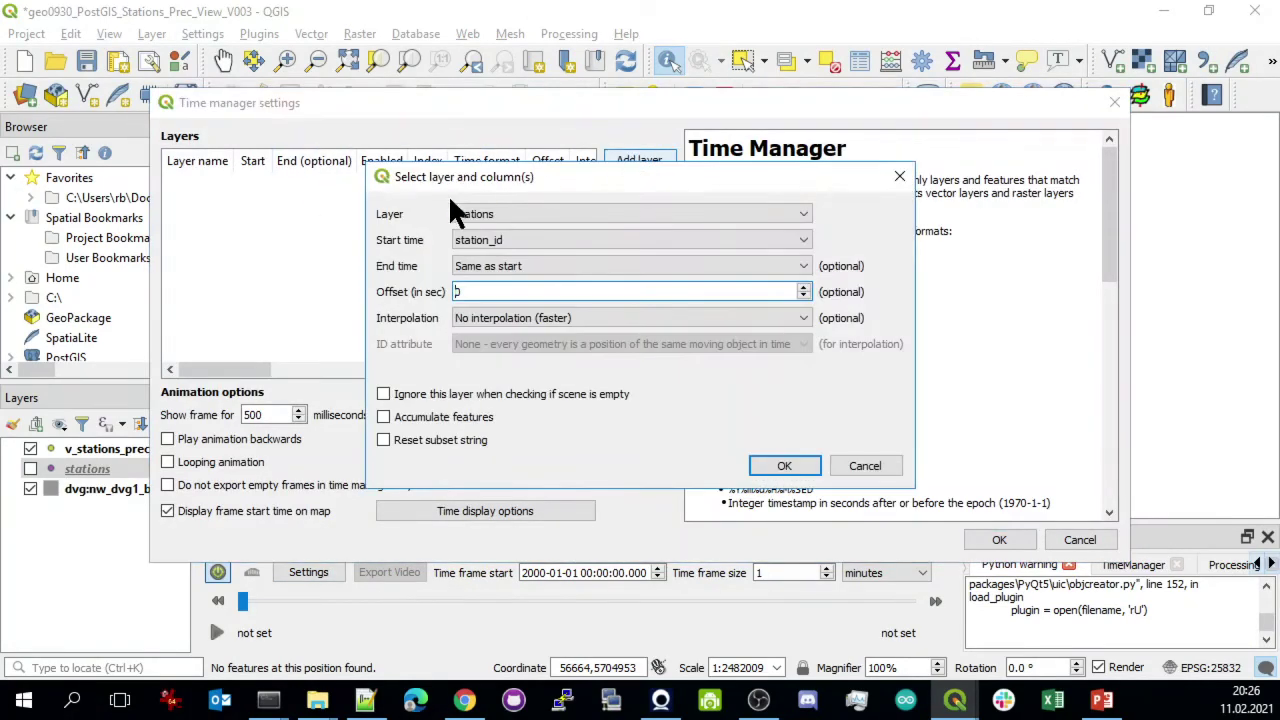
{"action": "left_click", "coordinate": [506, 213]}
{"action": "left_click", "coordinate": [506, 243]}
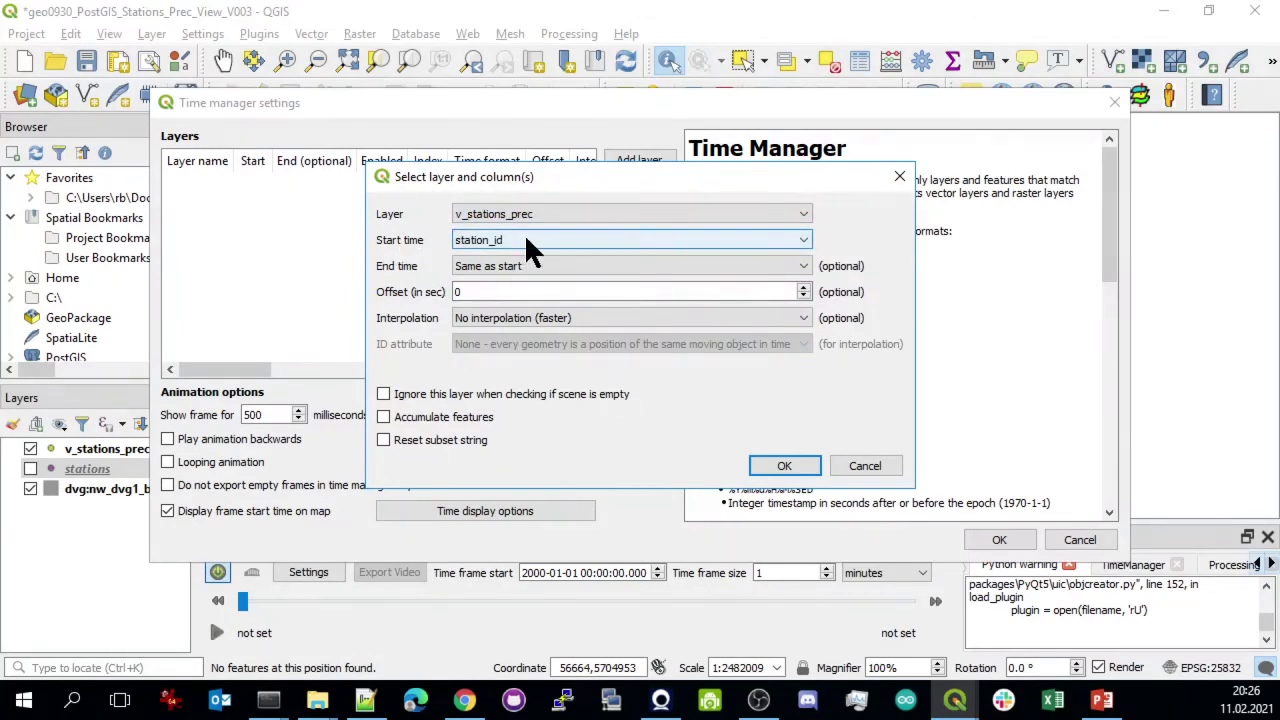
{"action": "left_click", "coordinate": [524, 233]}
{"action": "left_click", "coordinate": [526, 258]}
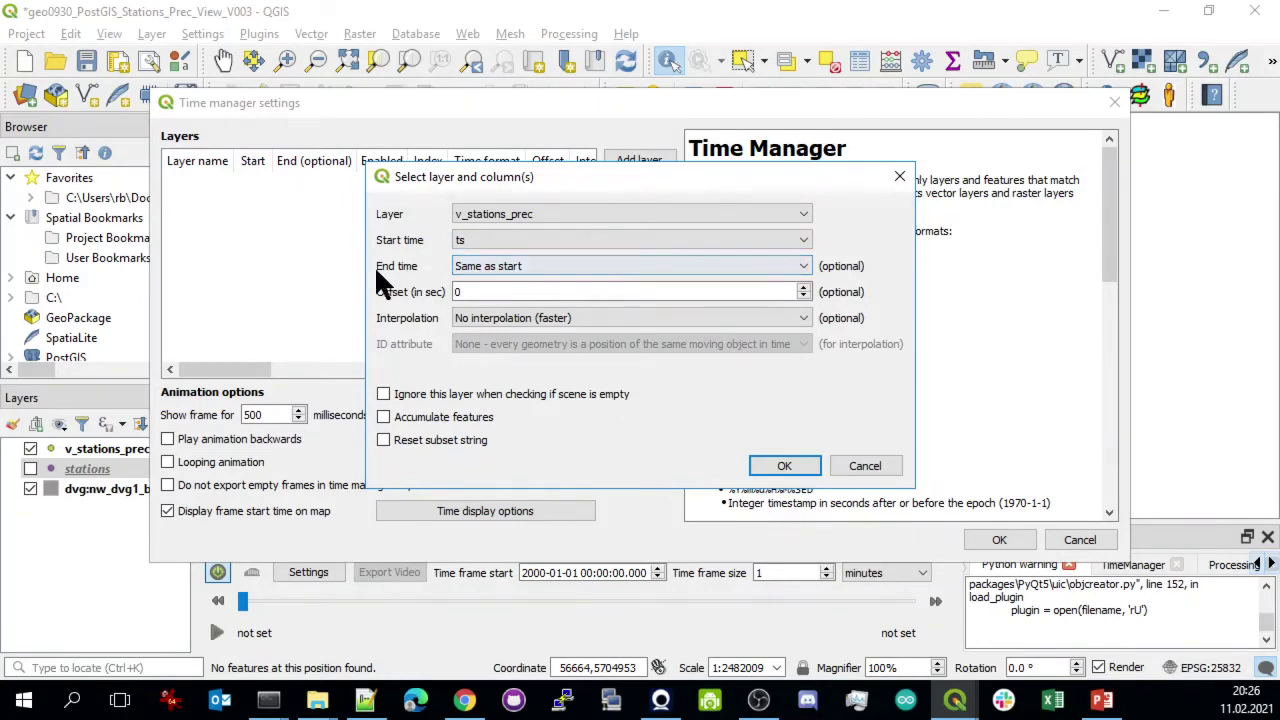
{"action": "left_click", "coordinate": [493, 265]}
{"action": "left_click", "coordinate": [495, 263]}
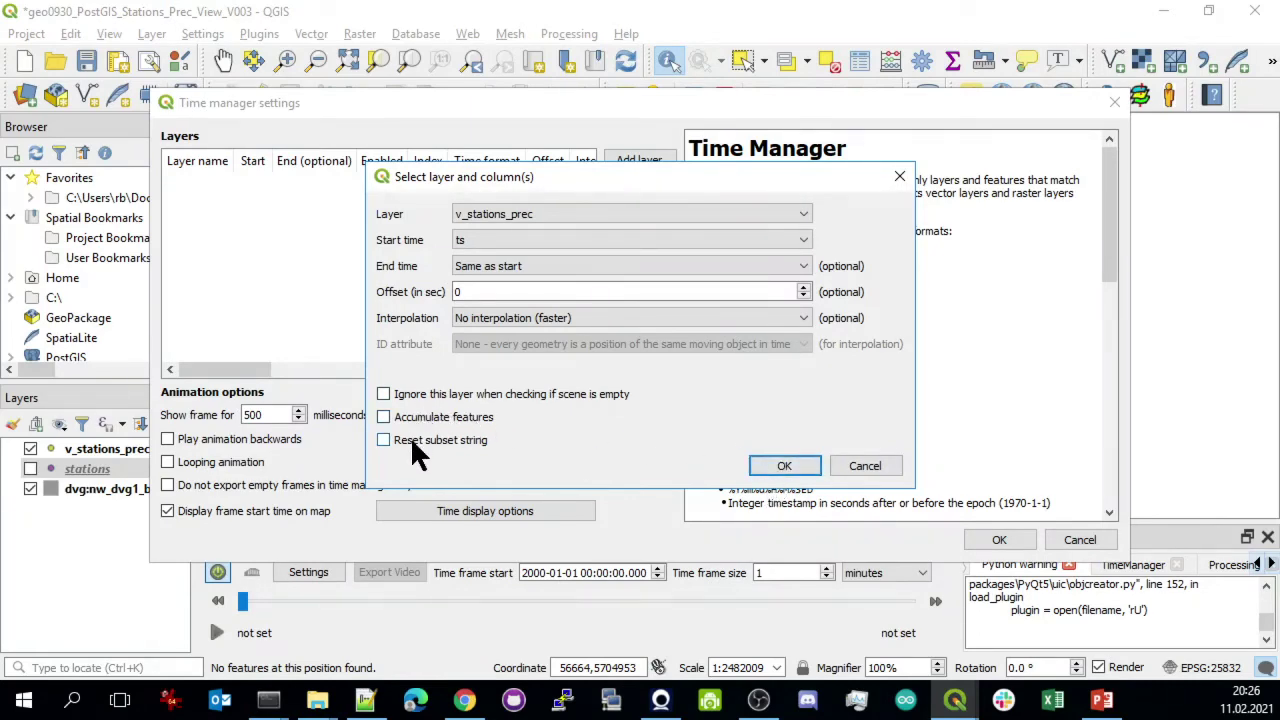
{"action": "left_click", "coordinate": [782, 467]}
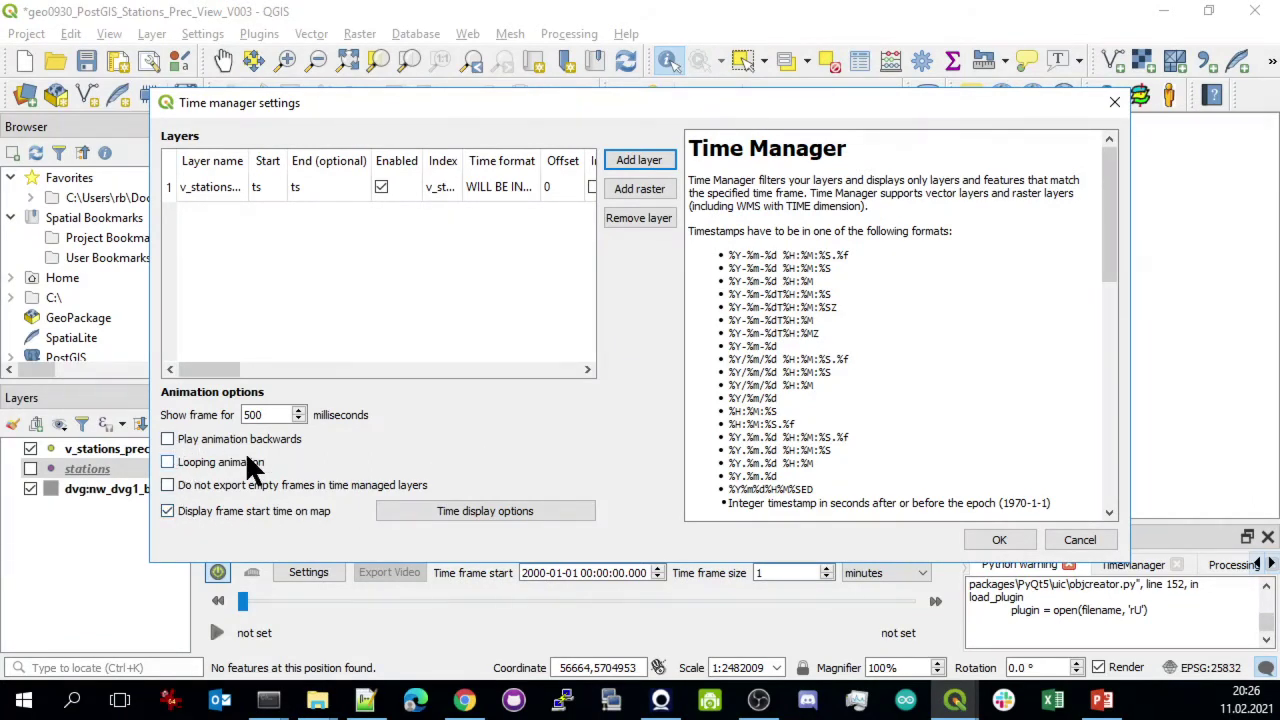
Set the on-map time display format to %Y-%m-%d %H:00:00 with NW placement and accept the Time Manager settings
{"action": "left_click", "coordinate": [459, 510]}
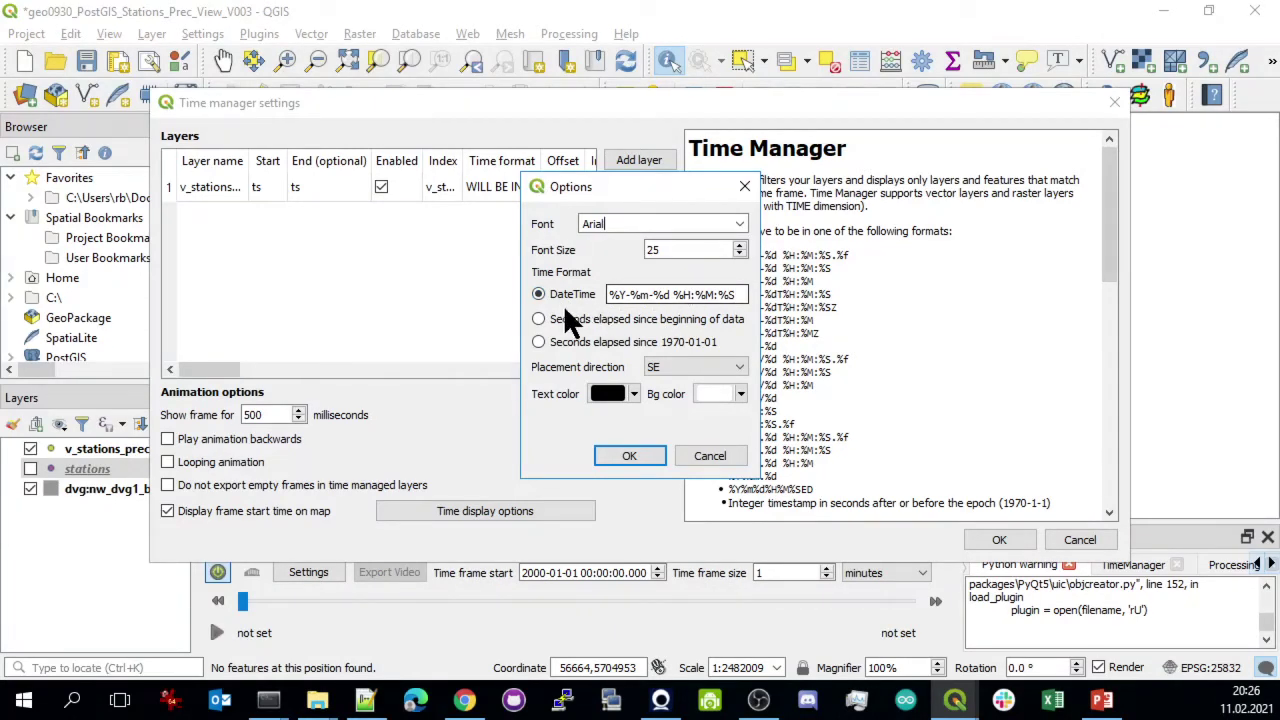
{"action": "left_click", "coordinate": [612, 295]}
{"action": "left_click_drag", "start_coordinate": [697, 294], "coordinate": [760, 295]}
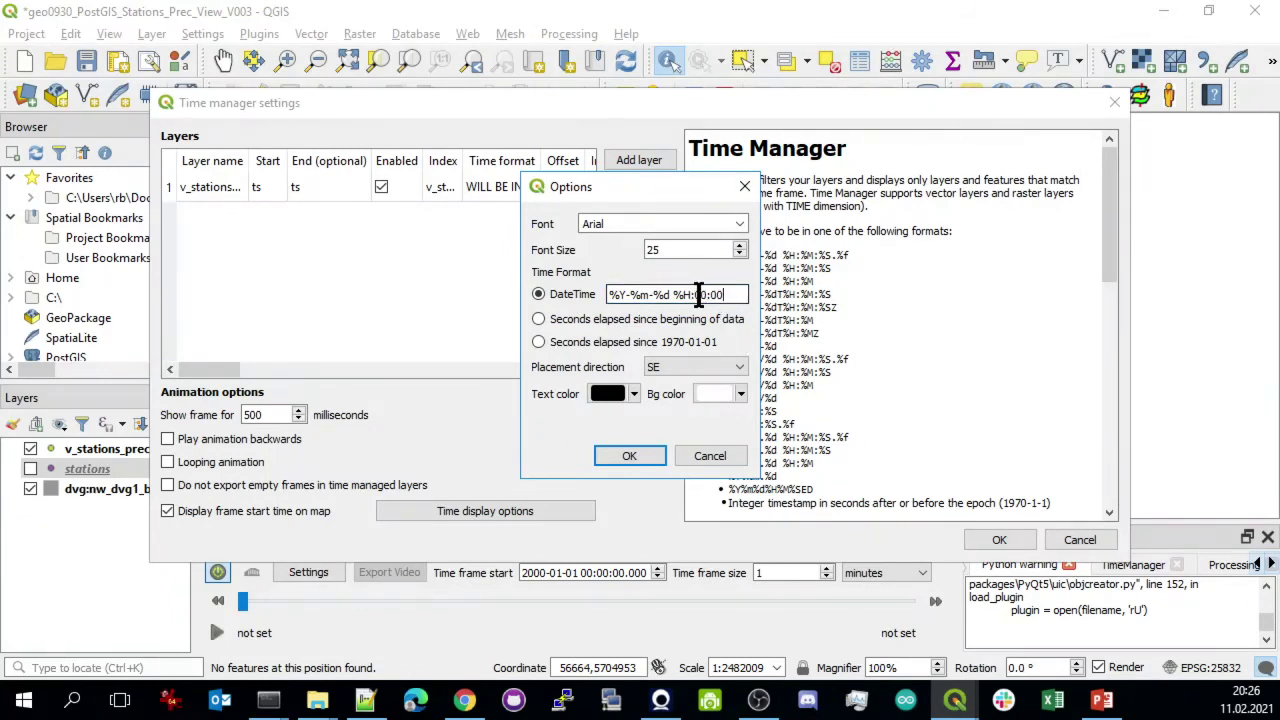
{"action": "left_click", "coordinate": [737, 295]}
{"action": "left_click", "coordinate": [700, 367]}
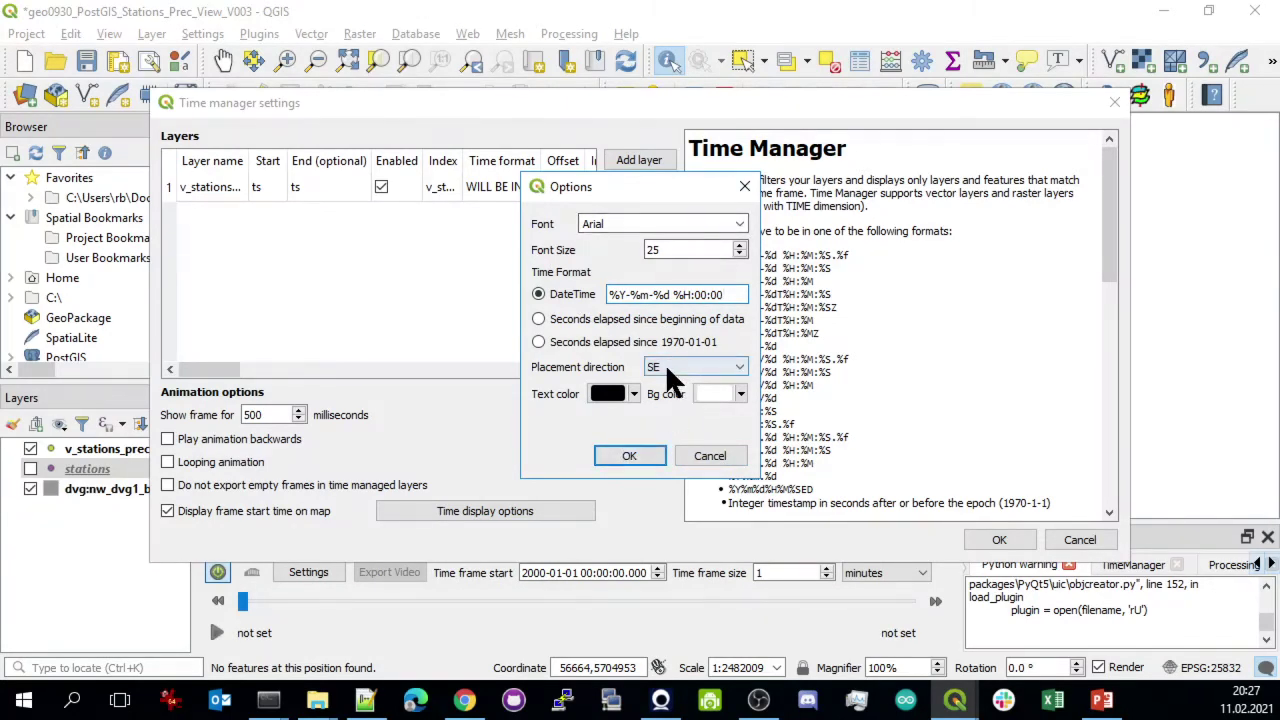
{"action": "left_click", "coordinate": [676, 367]}
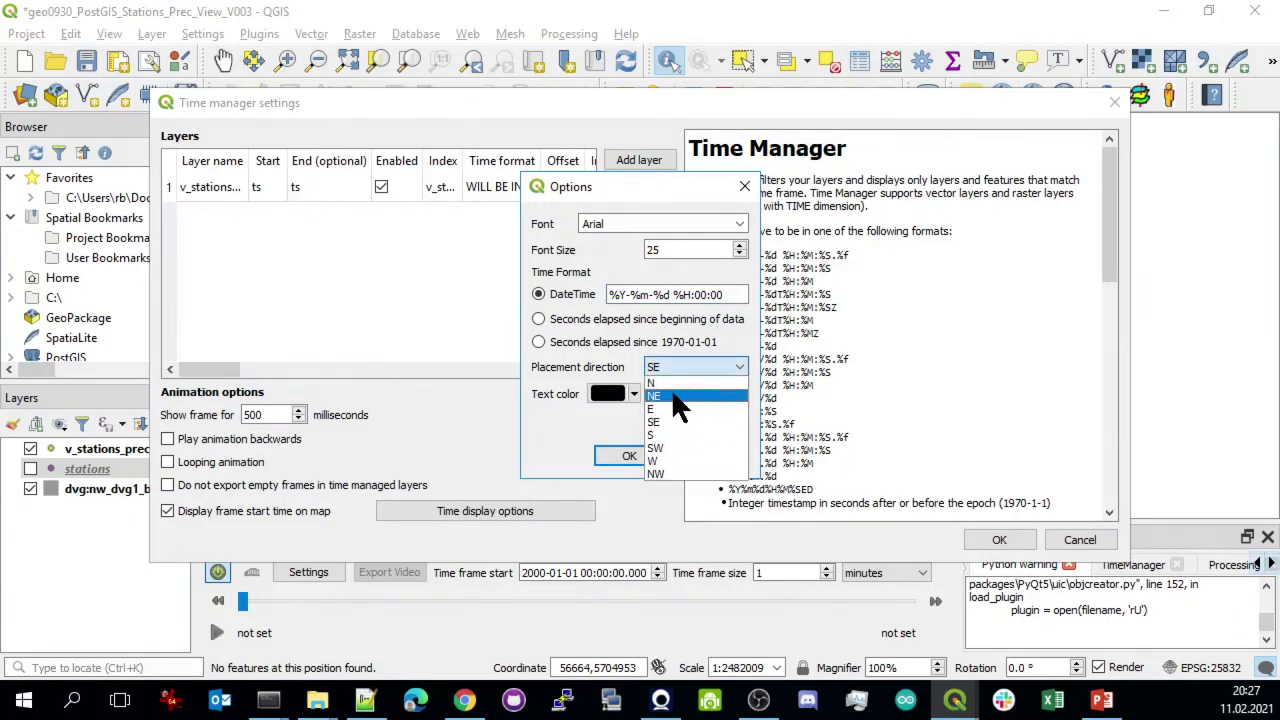
{"action": "left_click", "coordinate": [663, 470]}
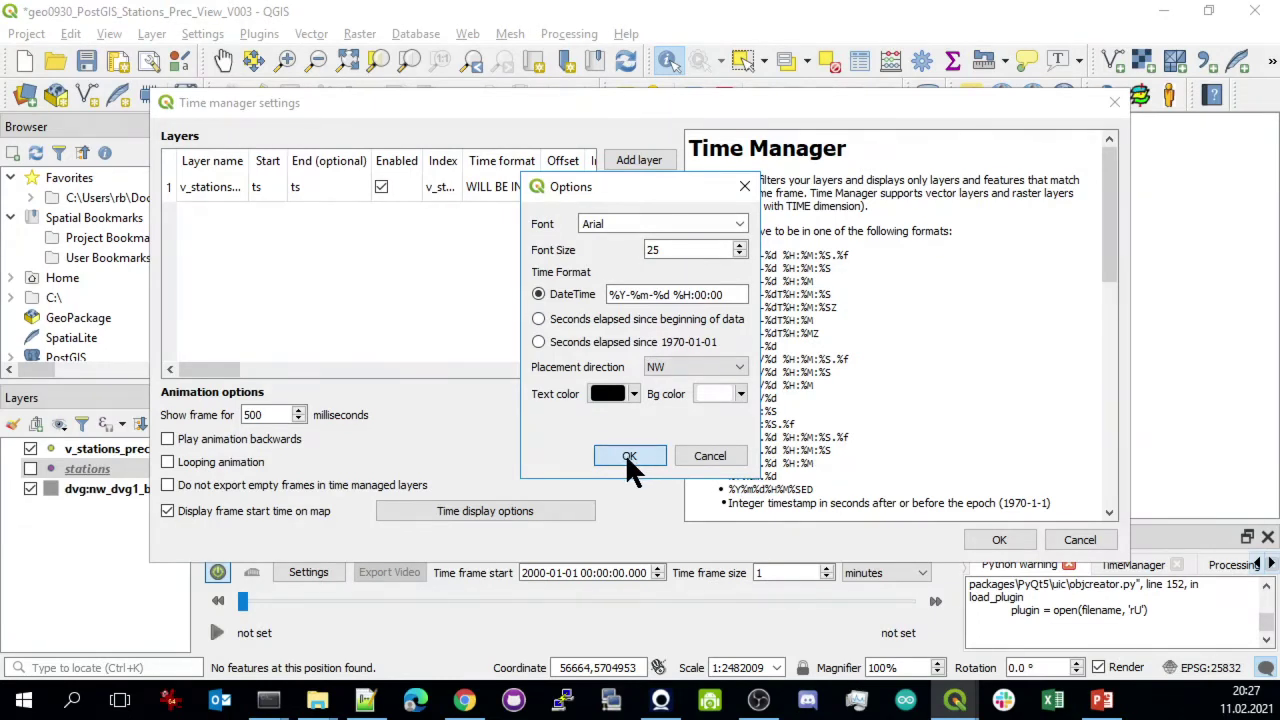
{"action": "left_click", "coordinate": [625, 453]}
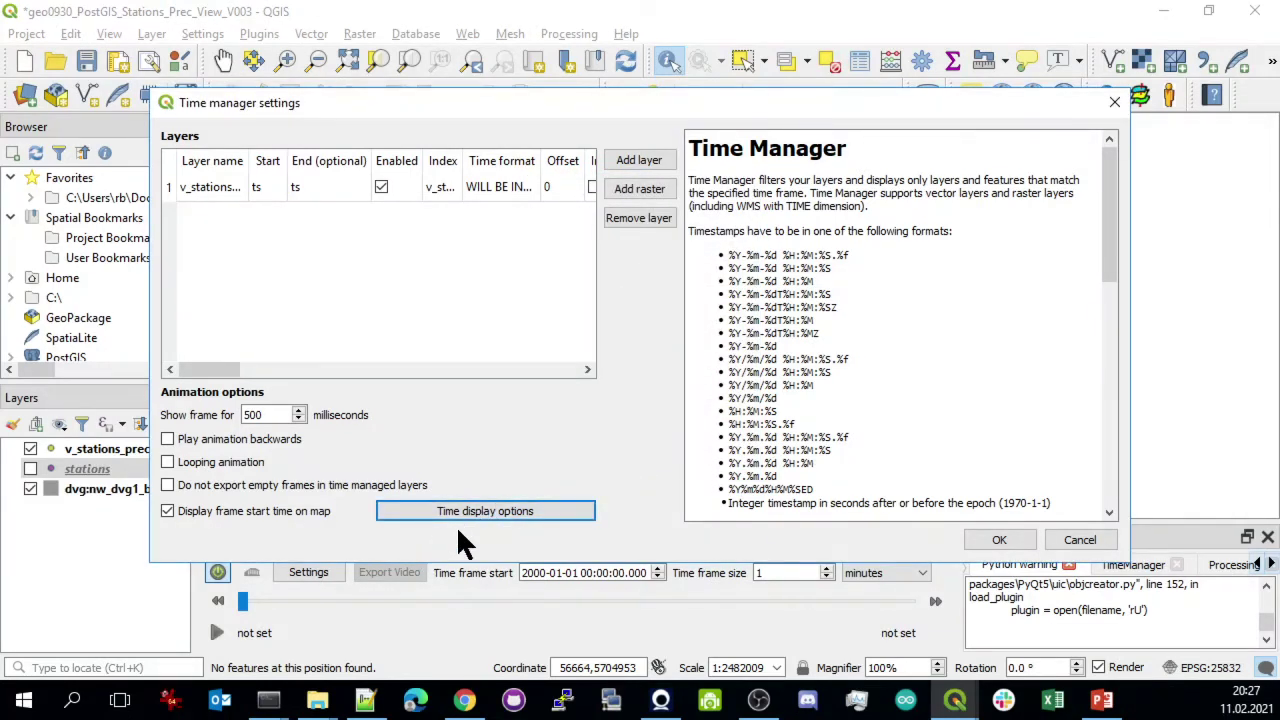
{"action": "left_click", "coordinate": [1000, 539]}
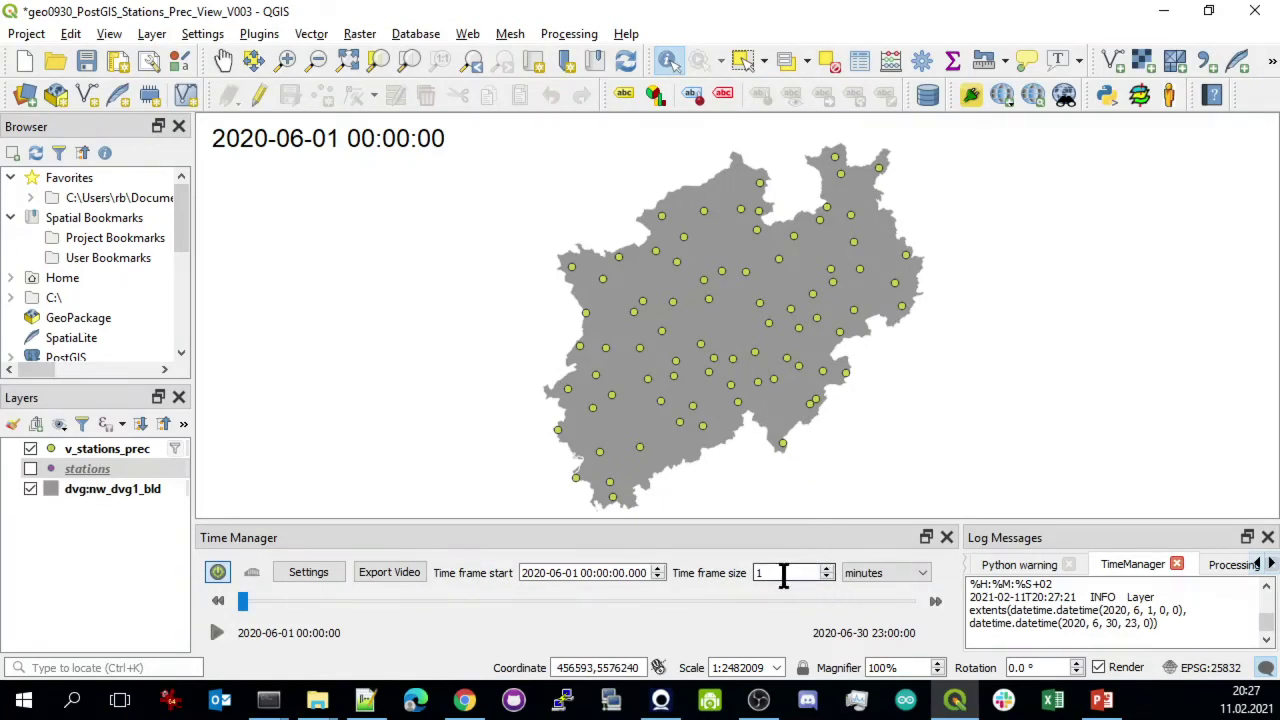
Set the Time Manager's time frame unit to hours
{"action": "left_click", "coordinate": [890, 577]}
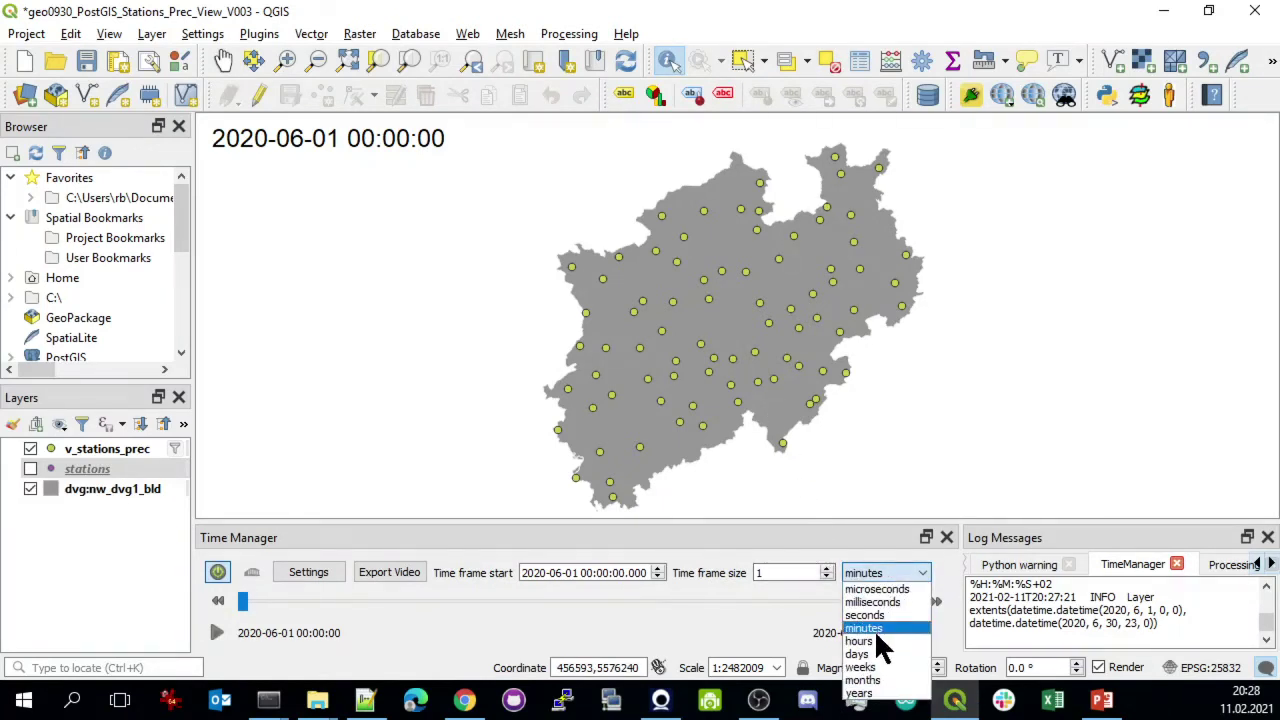
{"action": "left_click", "coordinate": [870, 641]}
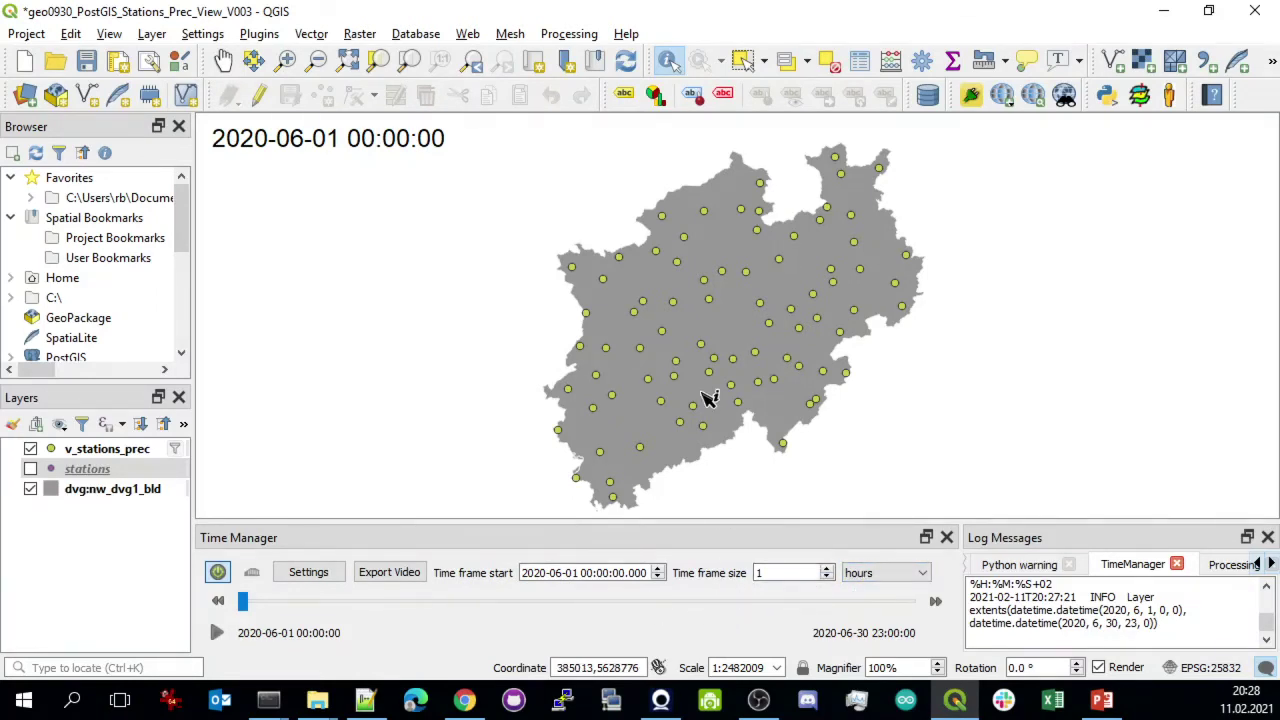
Examine the time-filtered v_stations_prec attribute table from the first to the last row and close it
{"action": "left_click", "coordinate": [92, 452]}
{"action": "right_click", "coordinate": [92, 452]}
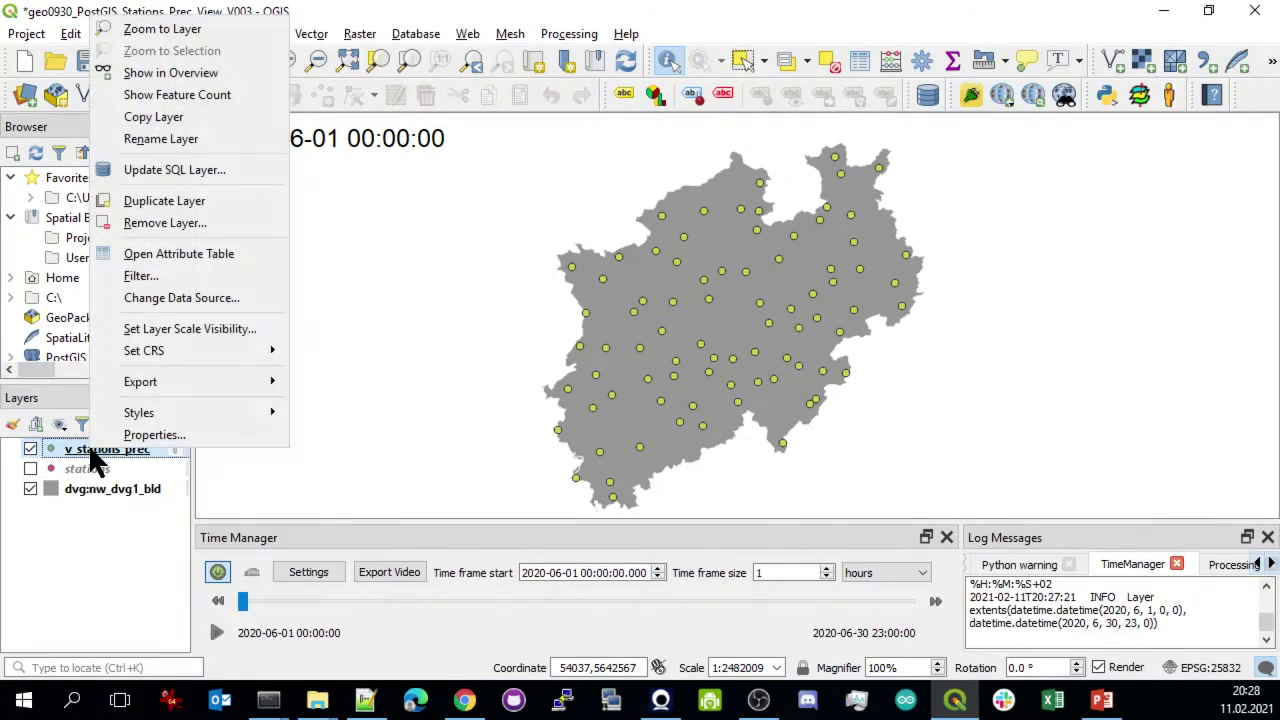
{"action": "left_click", "coordinate": [224, 252]}
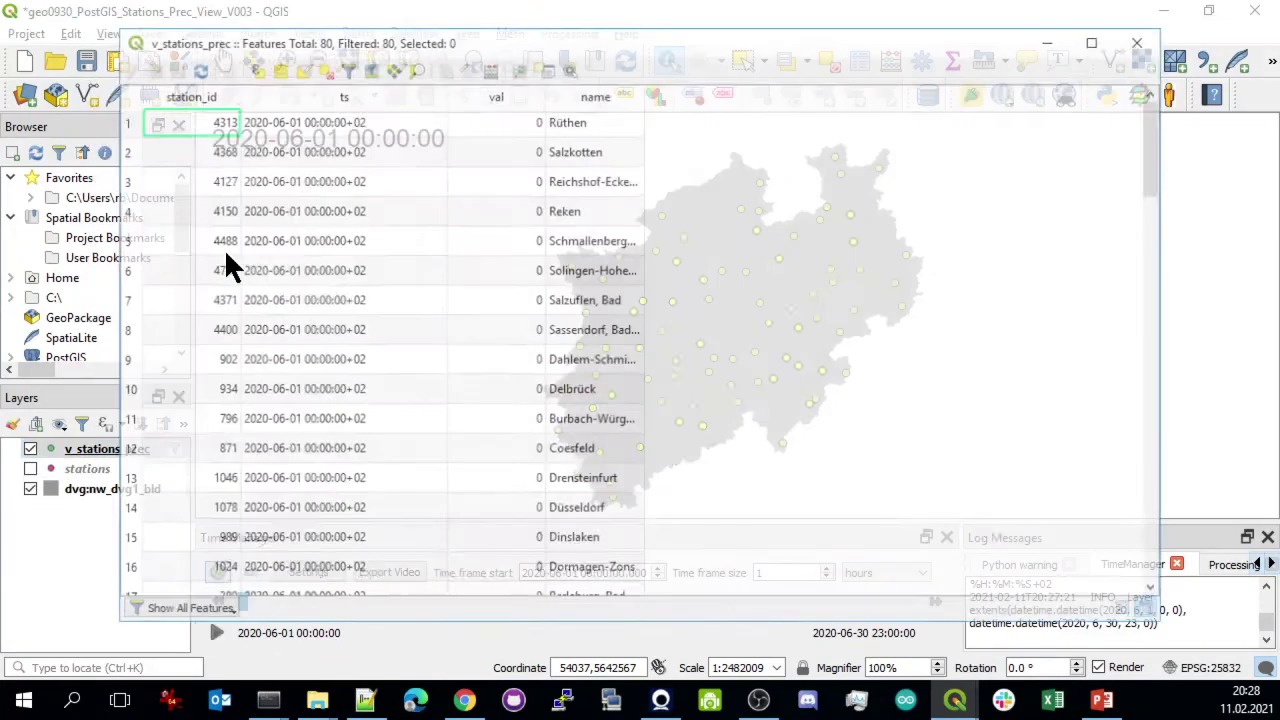
{"action": "scroll", "coordinate": [680, 375], "scroll_direction": "down", "scroll_amount": 5}
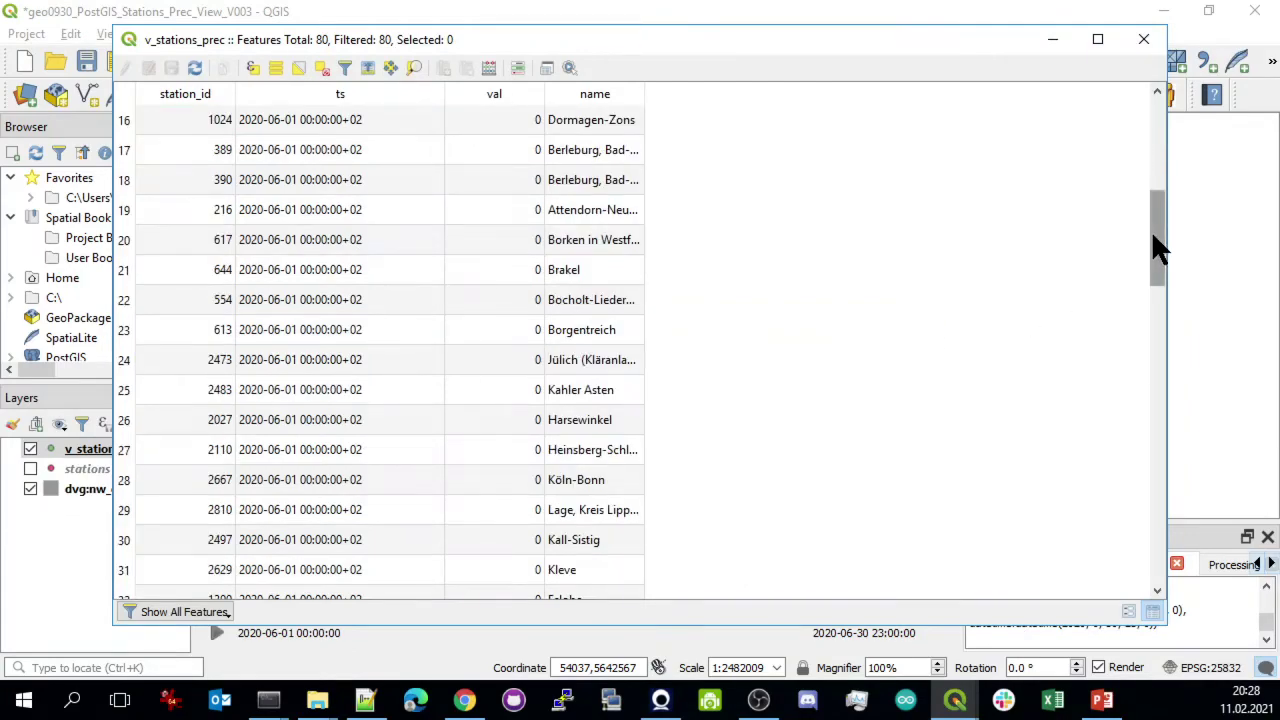
{"action": "left_click_drag", "start_coordinate": [1157, 243], "coordinate": [1167, 576]}
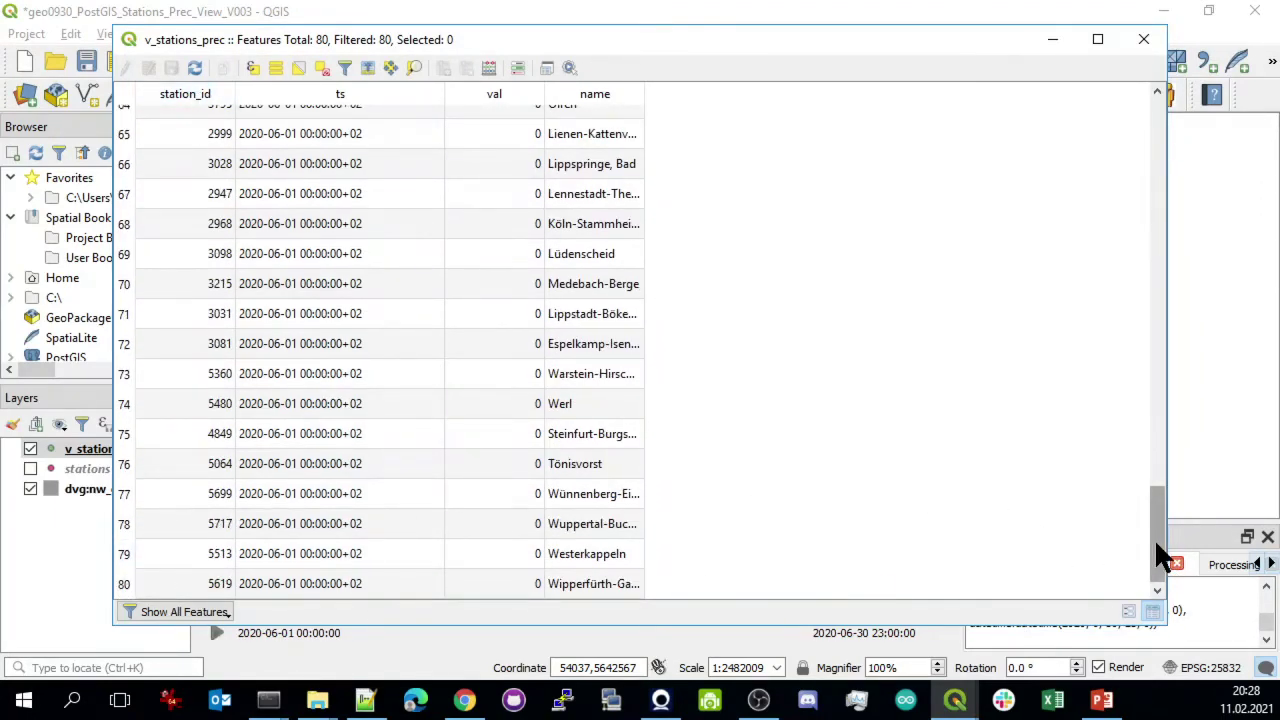
{"action": "left_click_drag", "start_coordinate": [1154, 538], "coordinate": [1165, 133]}
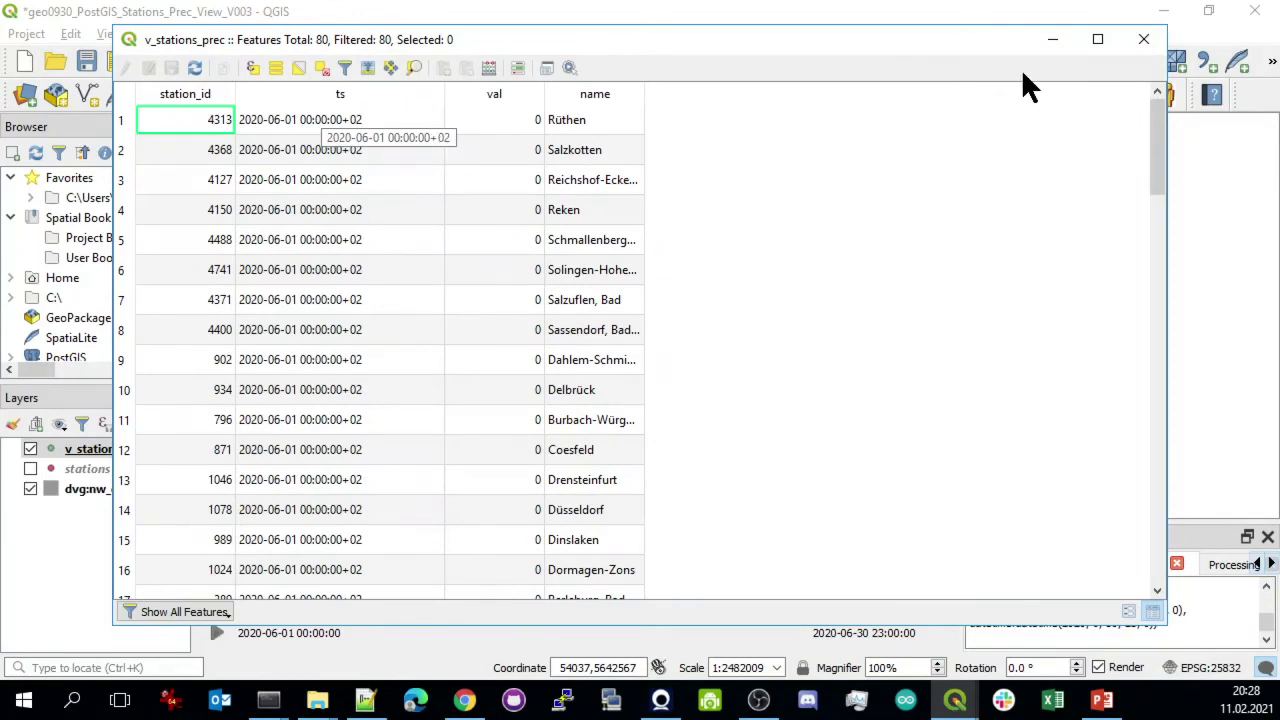
{"action": "left_click", "coordinate": [1143, 39]}
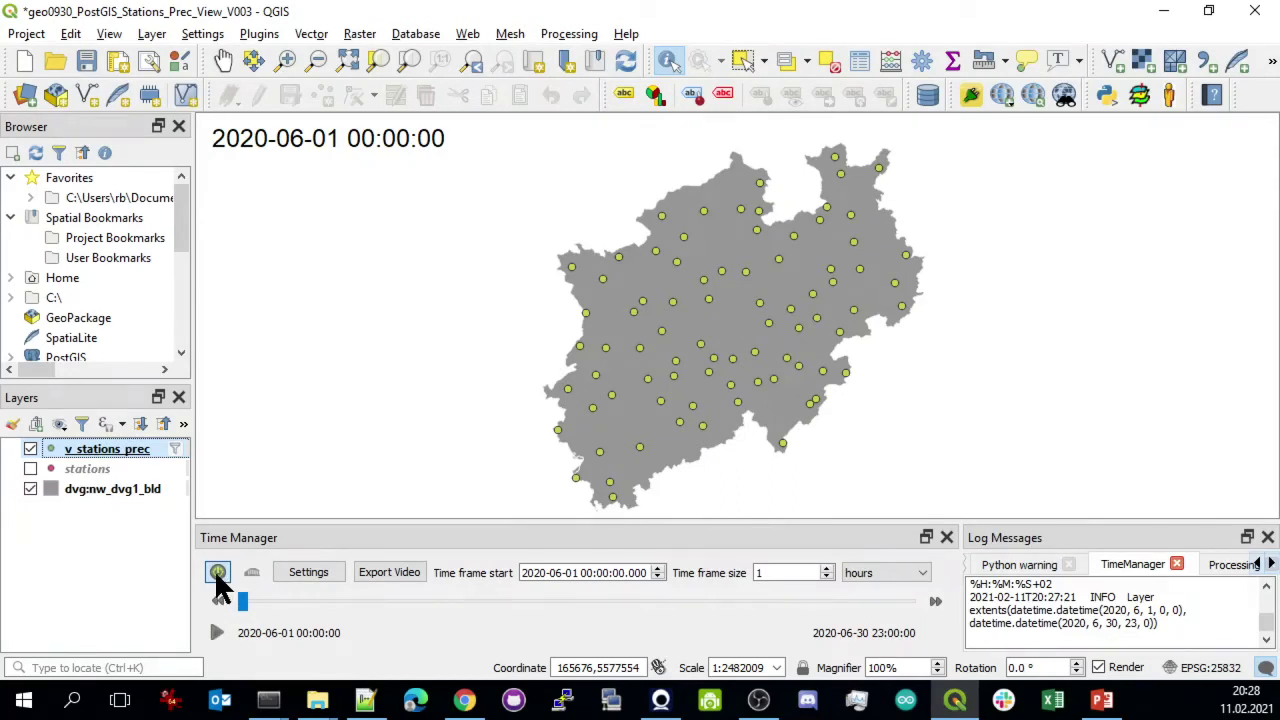
Disable Time Manager, examine the unfiltered v_stations_prec attribute table through to its last rows, and re-enable Time Manager
{"action": "left_click", "coordinate": [215, 570]}
{"action": "left_click", "coordinate": [218, 574]}
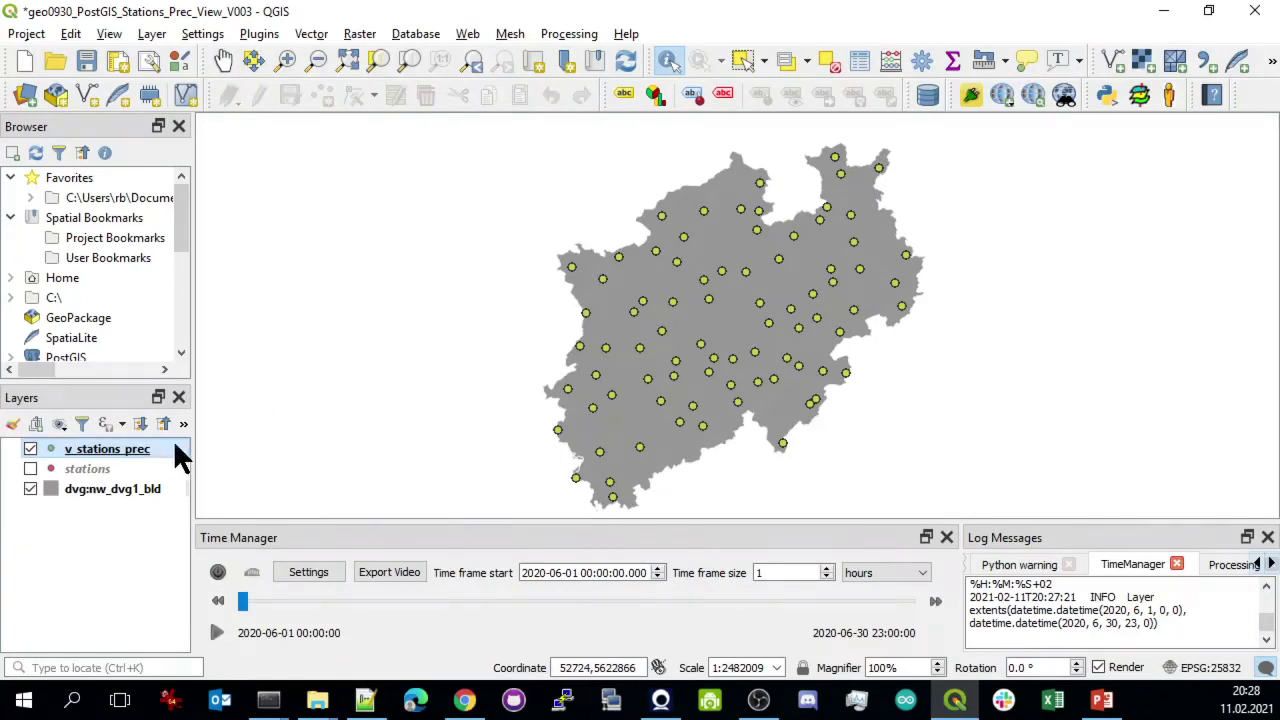
{"action": "right_click", "coordinate": [138, 451]}
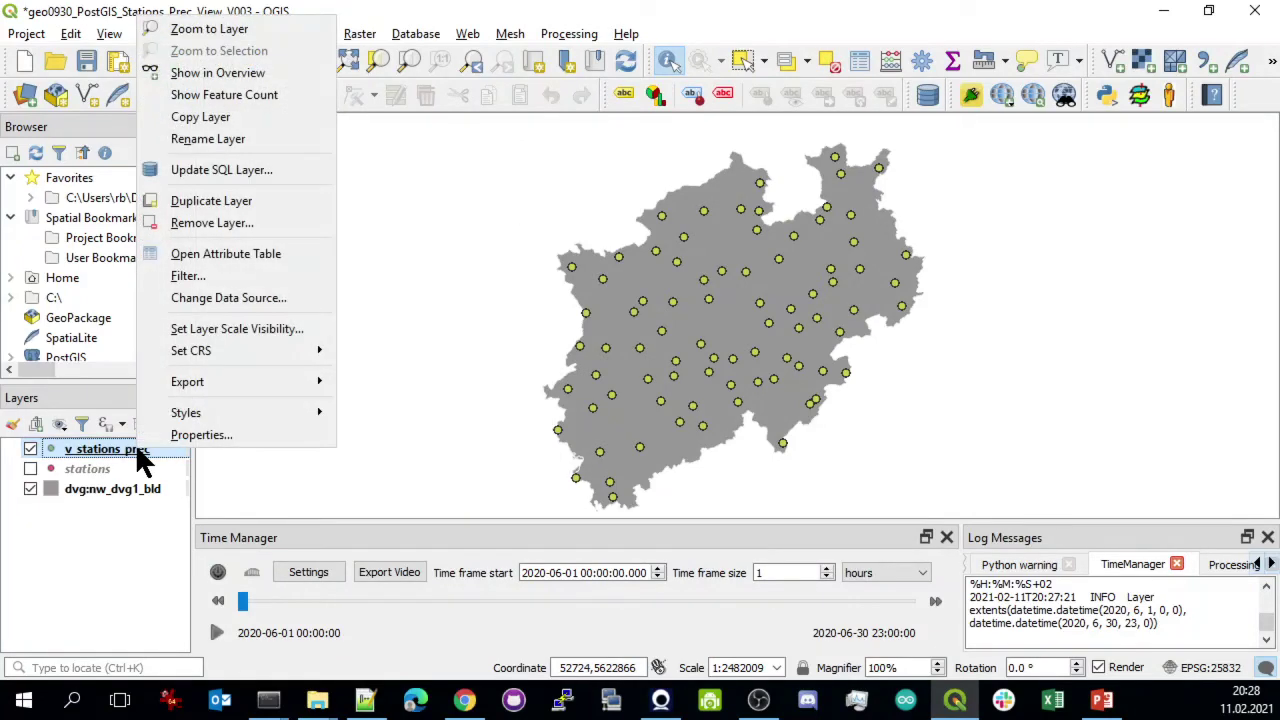
{"action": "left_click", "coordinate": [252, 246]}
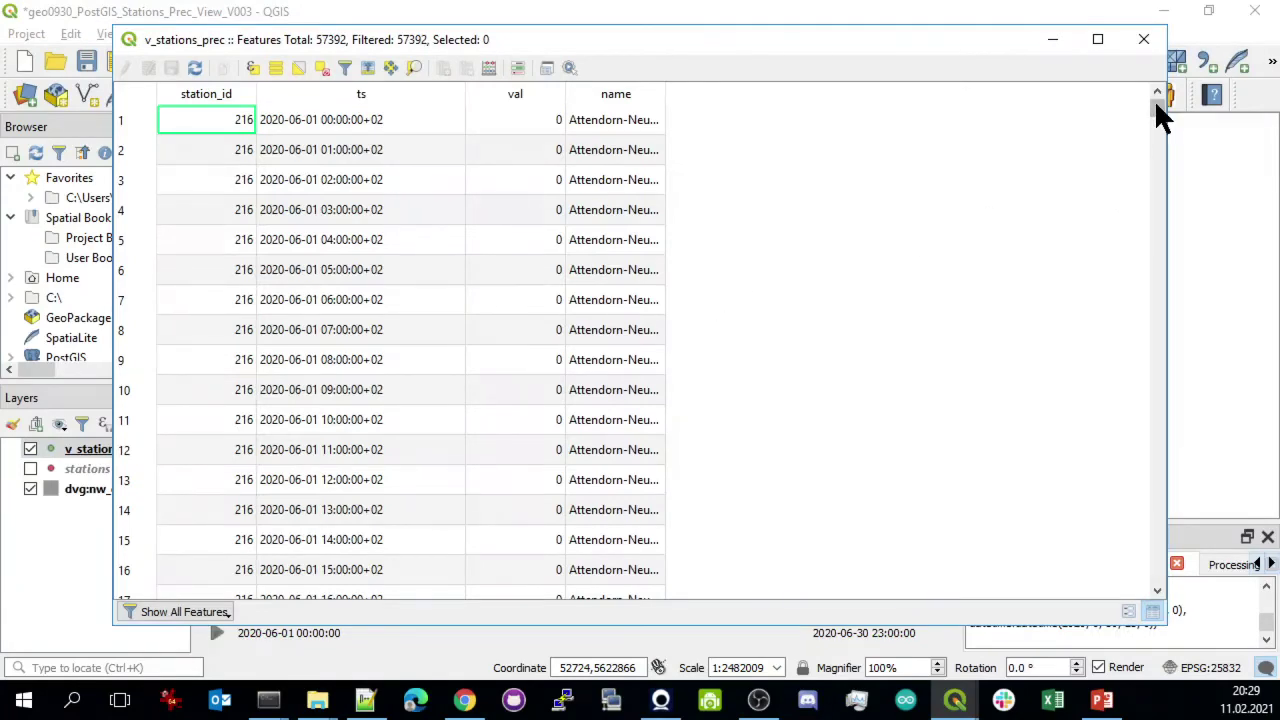
{"action": "left_click_drag", "start_coordinate": [1157, 113], "coordinate": [1166, 588]}
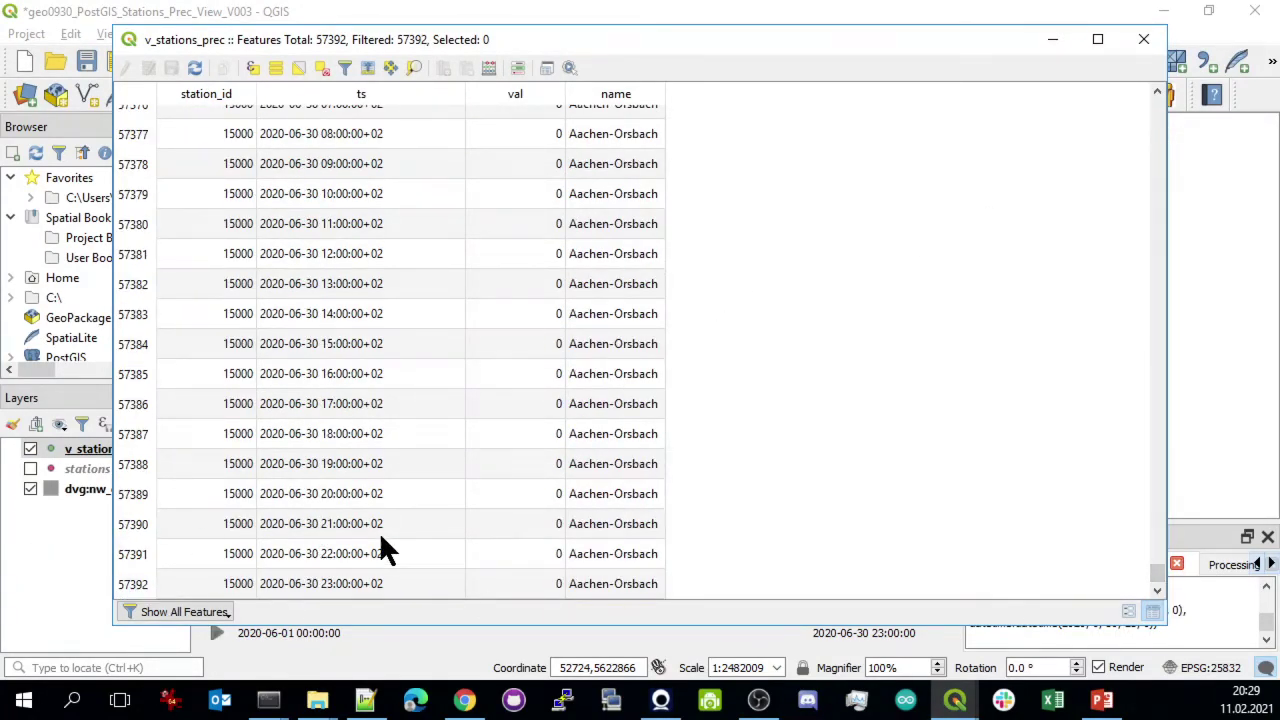
{"action": "left_click", "coordinate": [1143, 39]}
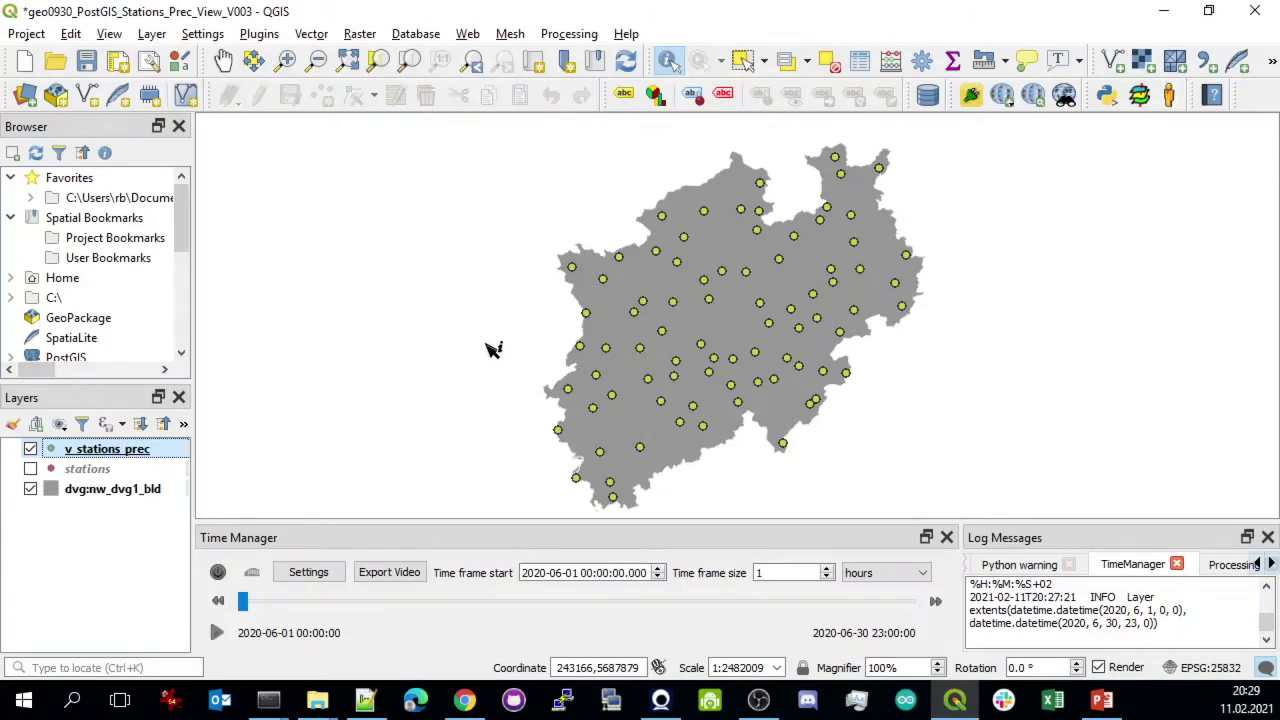
{"action": "left_click", "coordinate": [217, 572]}
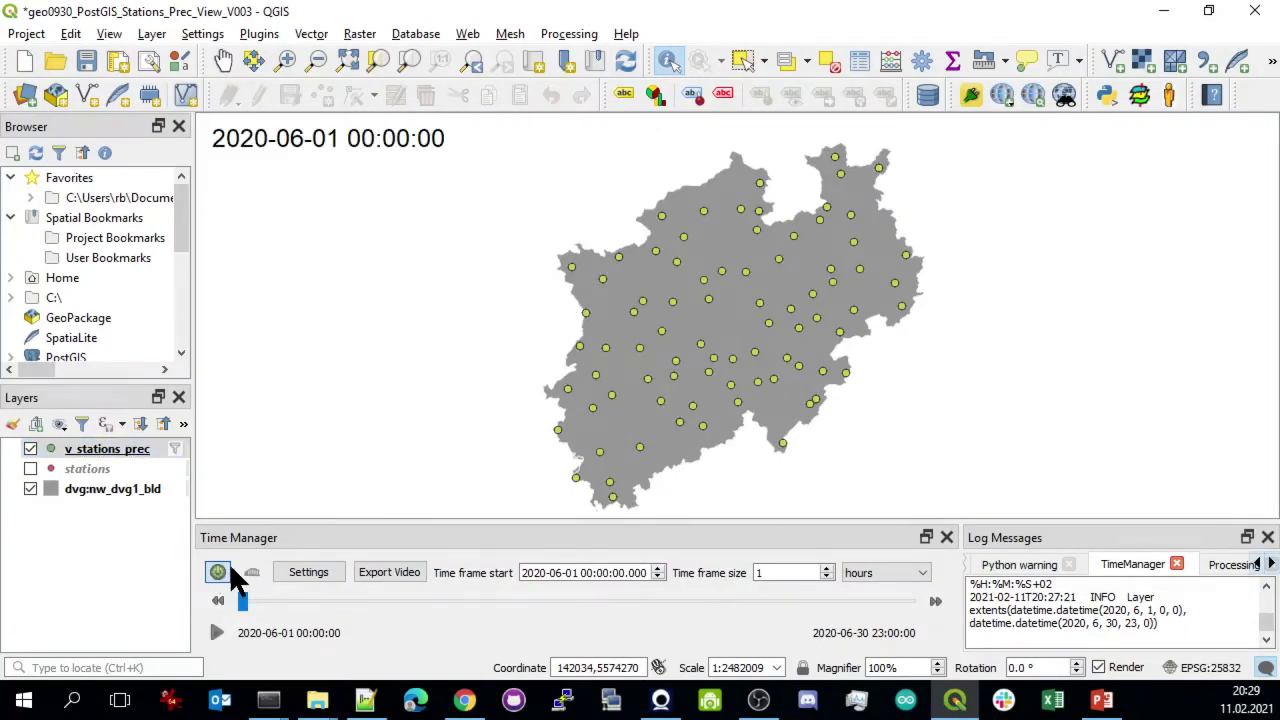
{"action": "left_click", "coordinate": [217, 632]}
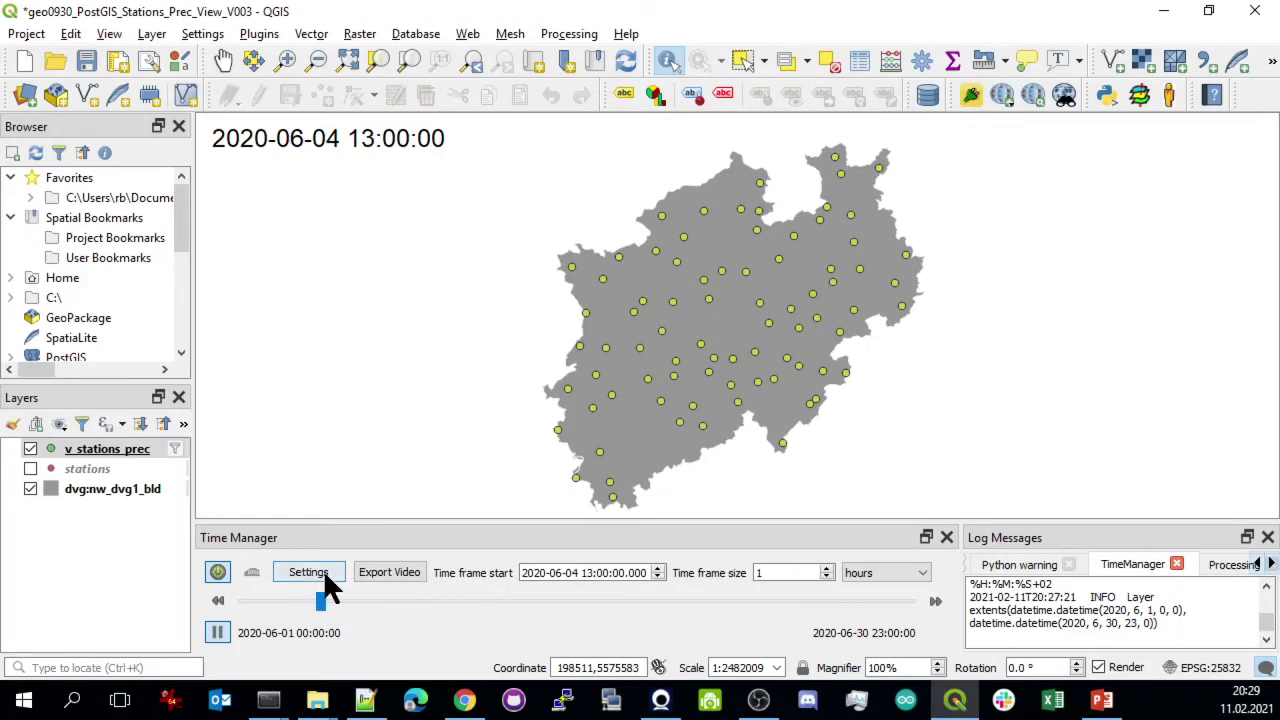
{"action": "left_click", "coordinate": [217, 632]}
{"action": "left_click_drag", "start_coordinate": [329, 600], "coordinate": [646, 603]}
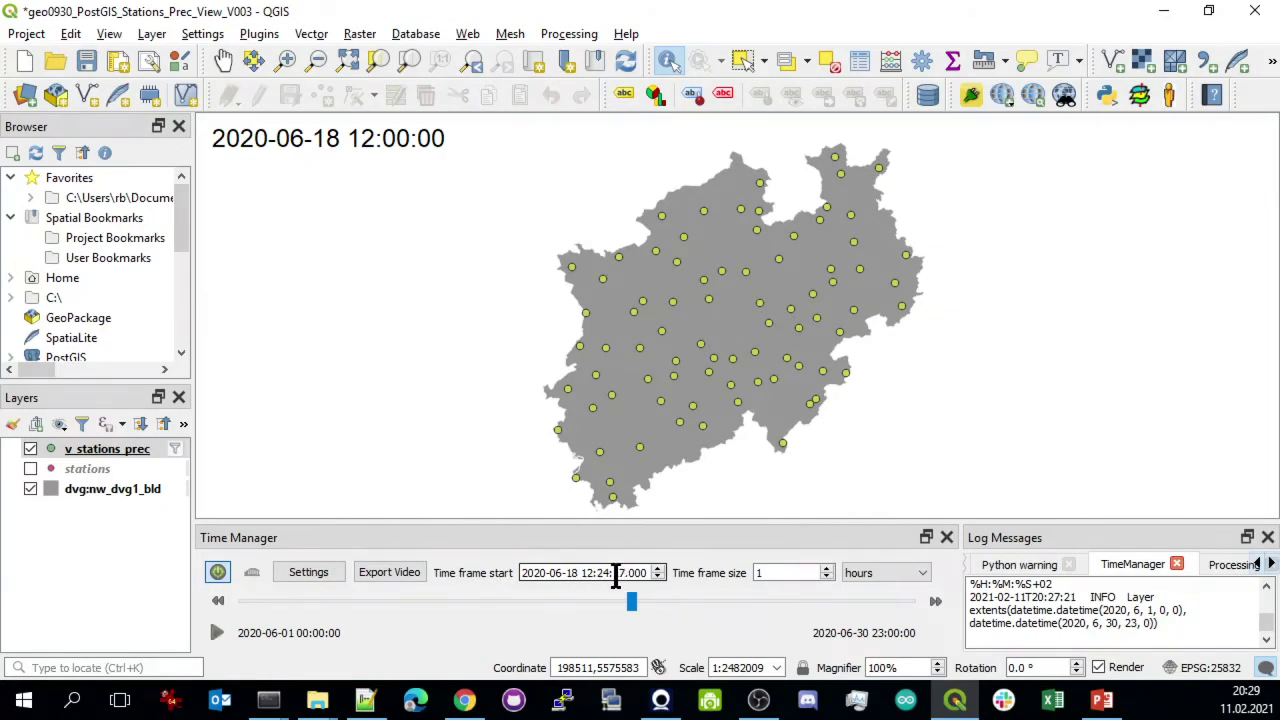
{"action": "left_click", "coordinate": [607, 598]}
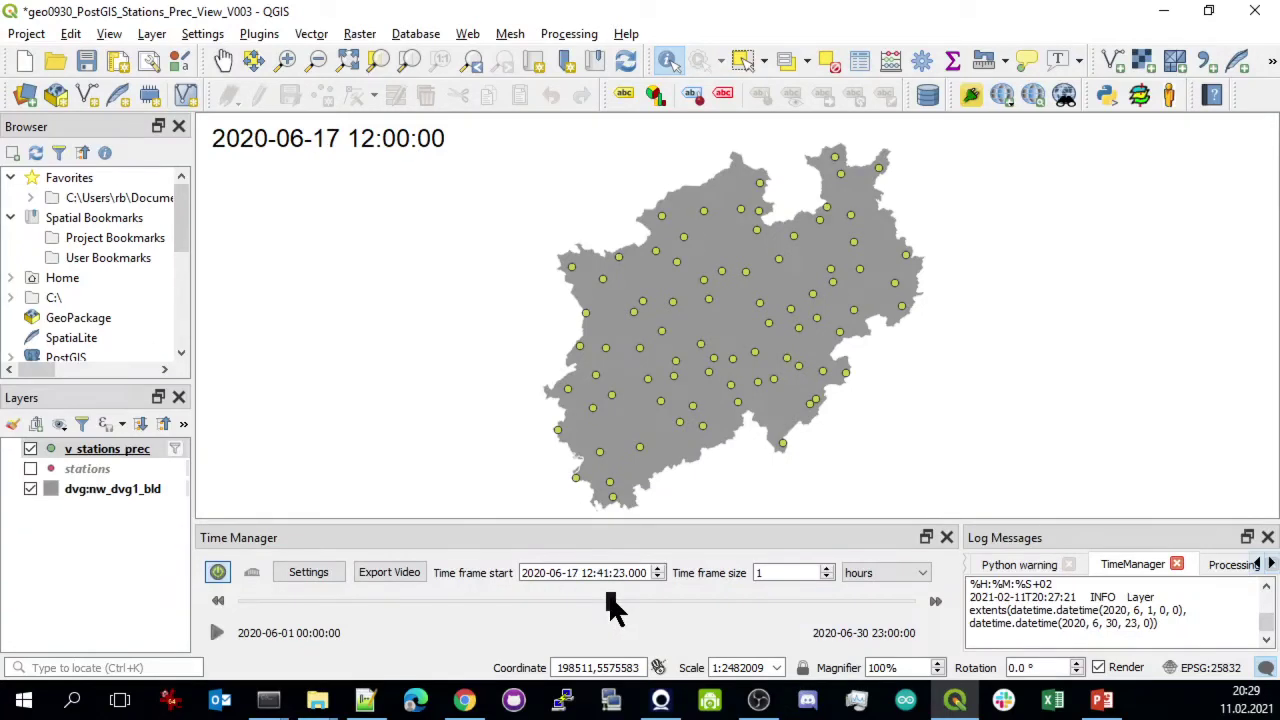
{"action": "left_click", "coordinate": [643, 600]}
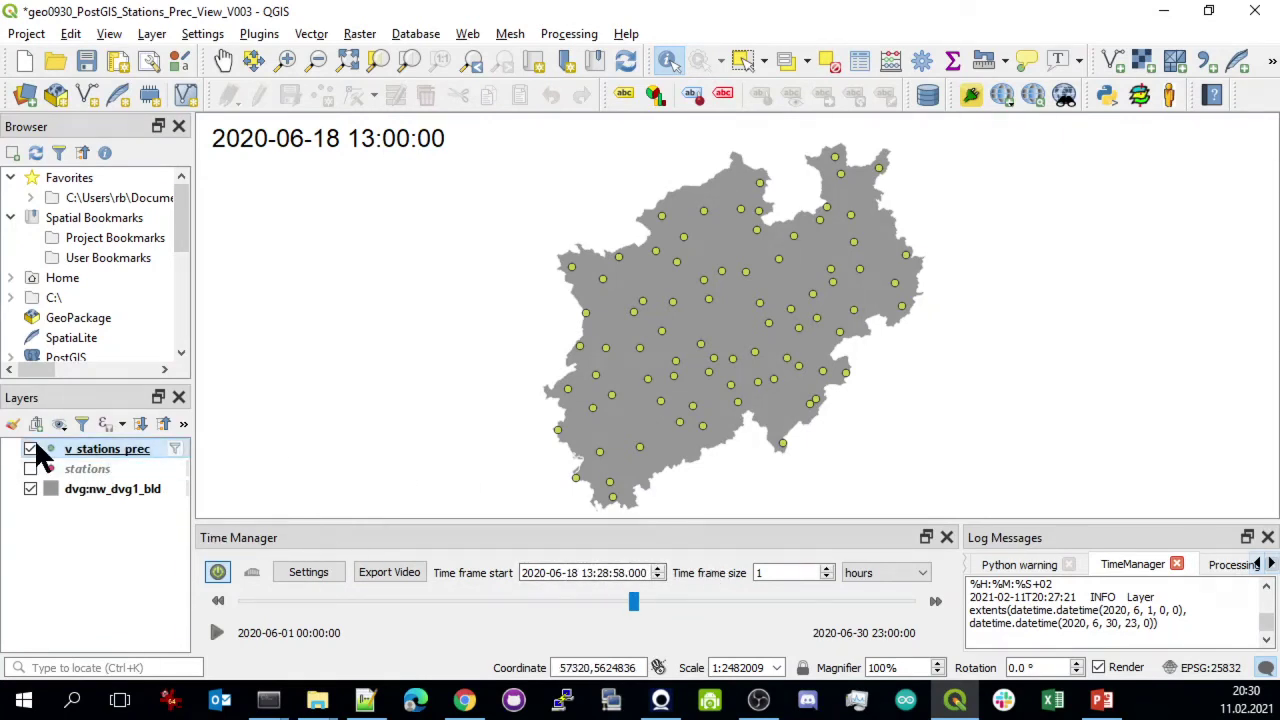
Check the v_stations_prec attribute table for the current time frame, and play the animation for several more hours
{"action": "right_click", "coordinate": [118, 455]}
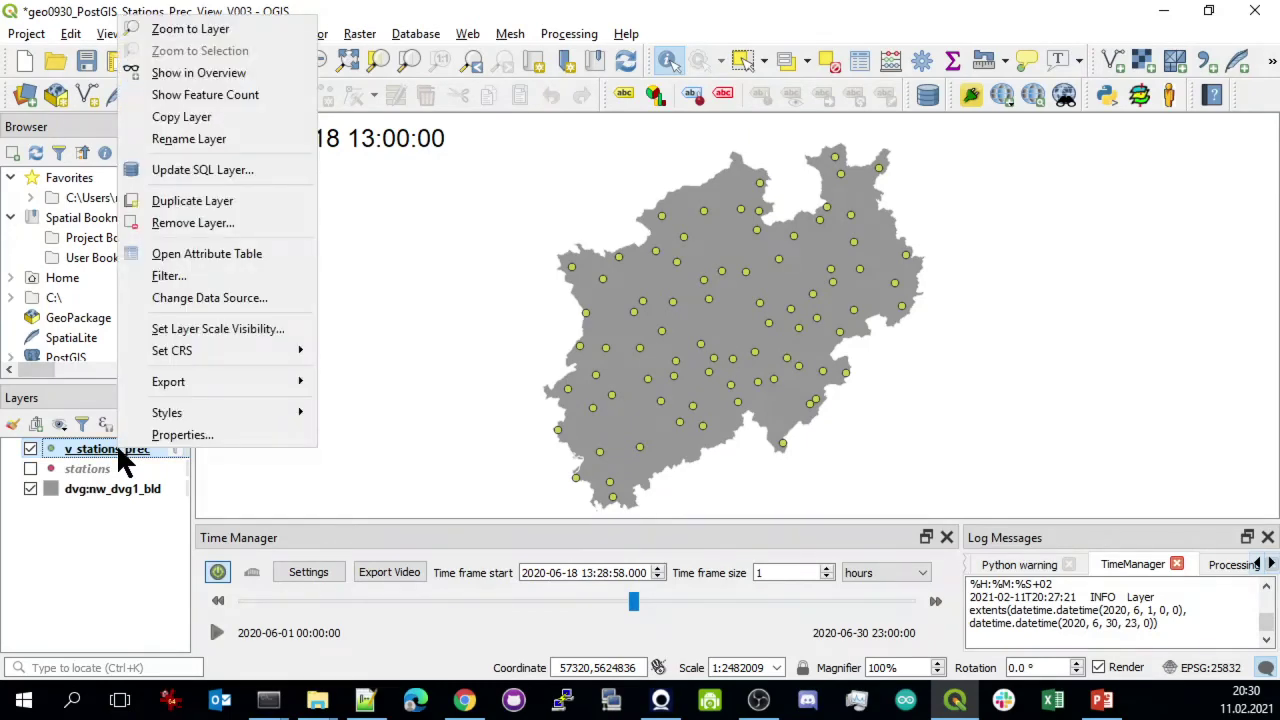
{"action": "left_click", "coordinate": [213, 253]}
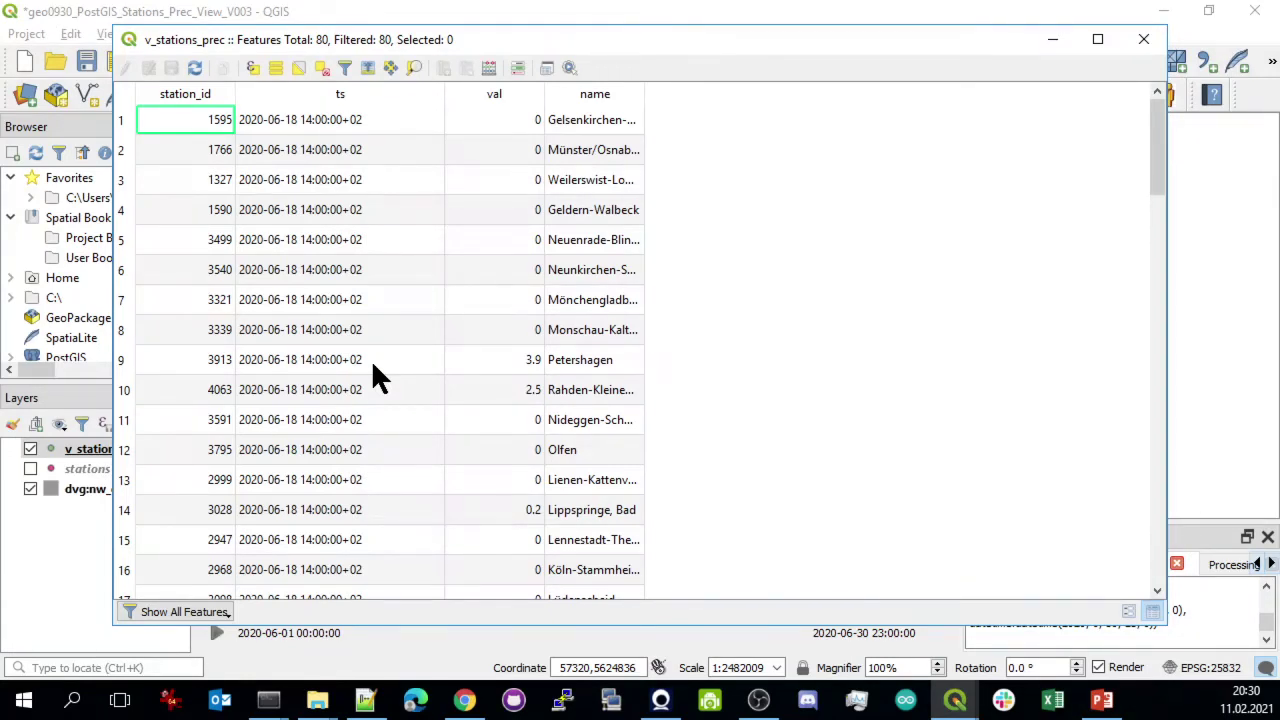
{"action": "left_click", "coordinate": [1143, 40]}
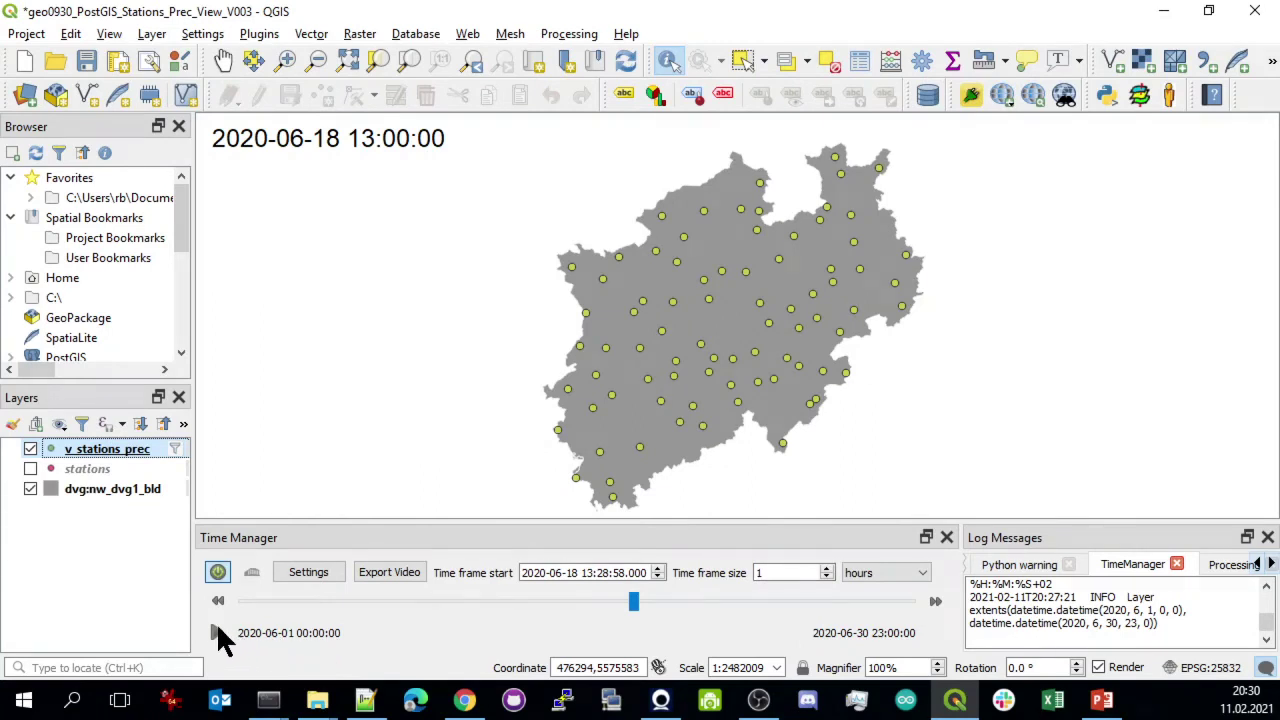
{"action": "left_click", "coordinate": [216, 632]}
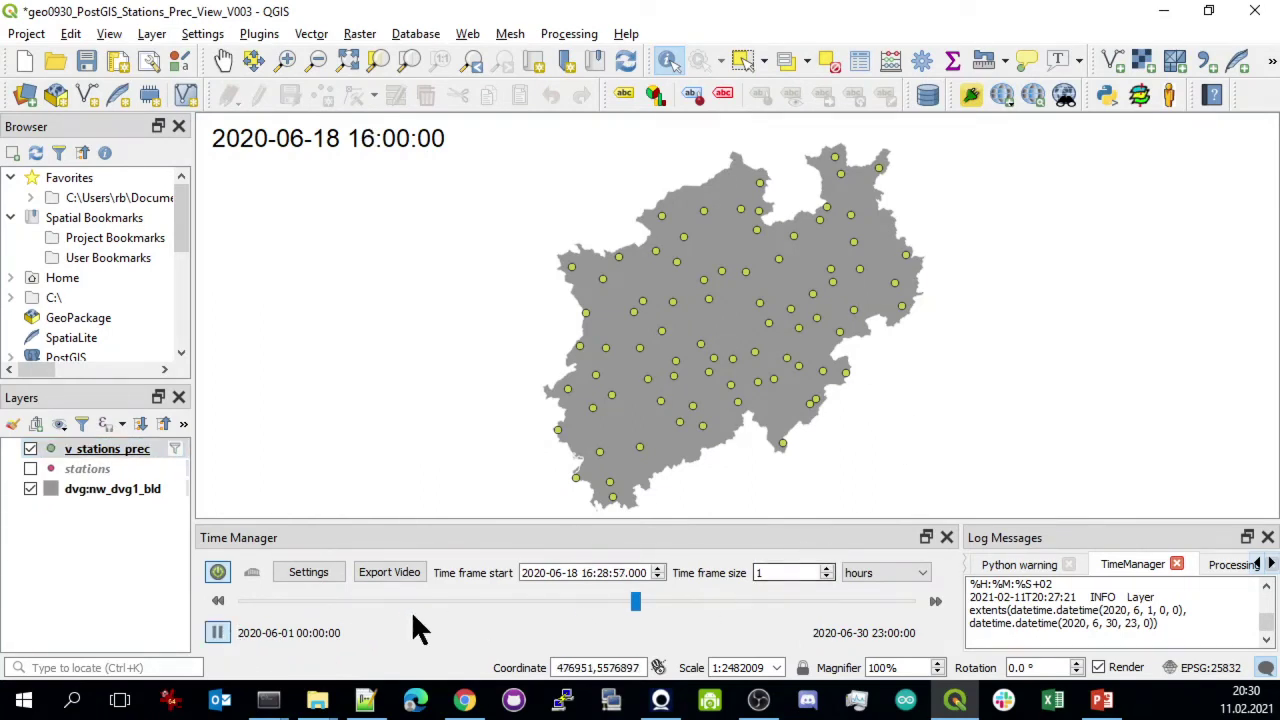
{"action": "left_click", "coordinate": [216, 632]}
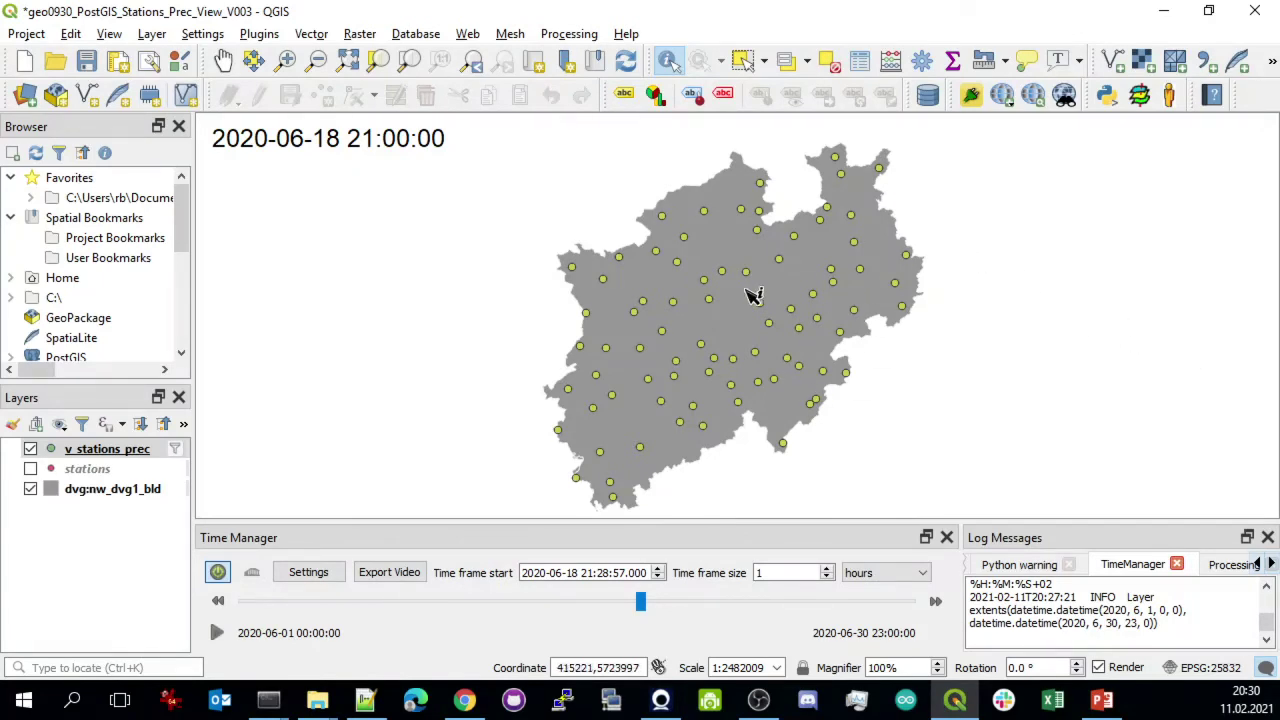
Switch the v_stations_prec layer's symbology to Graduated, using the val field as the value
{"action": "right_click", "coordinate": [103, 457]}
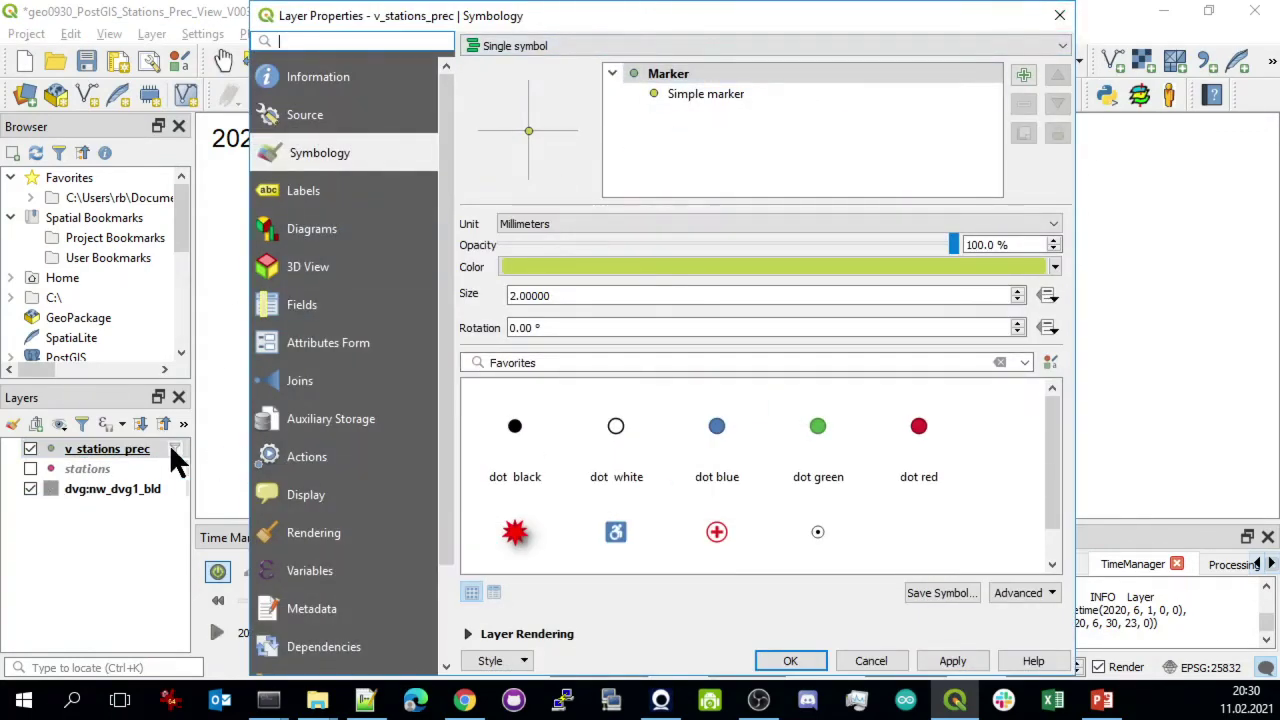
{"action": "left_click", "coordinate": [731, 96]}
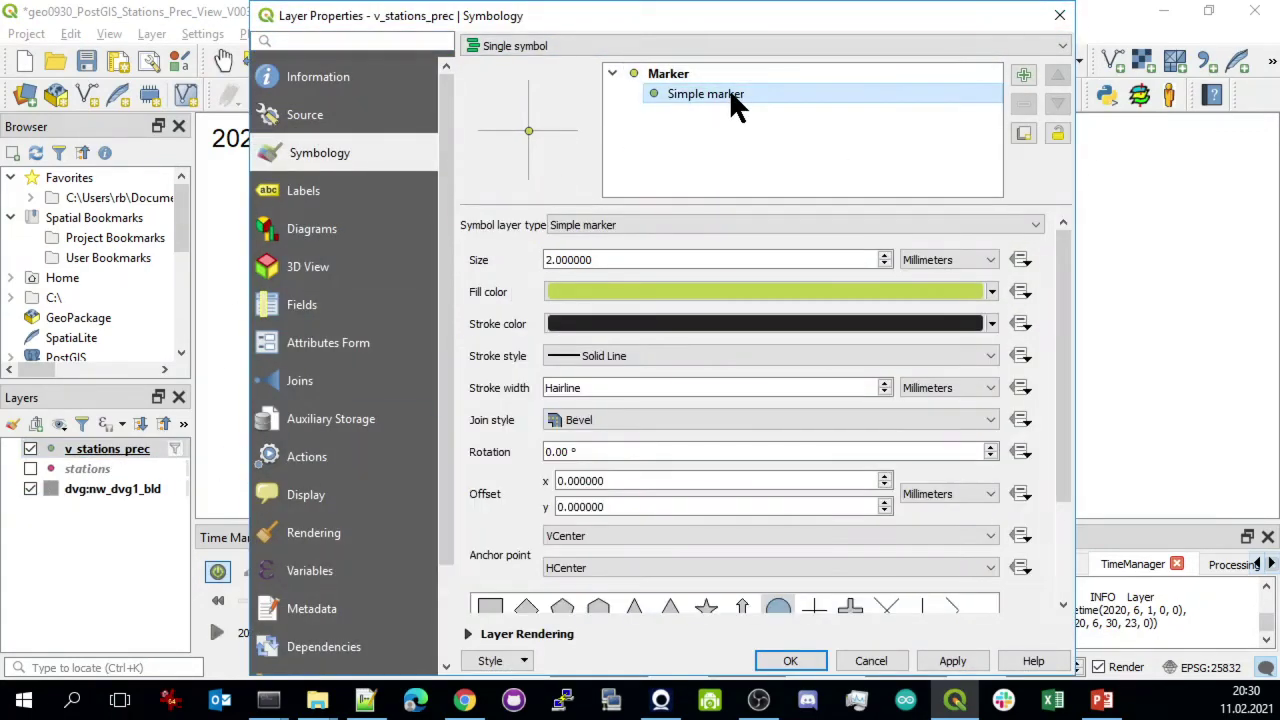
{"action": "left_click", "coordinate": [545, 42]}
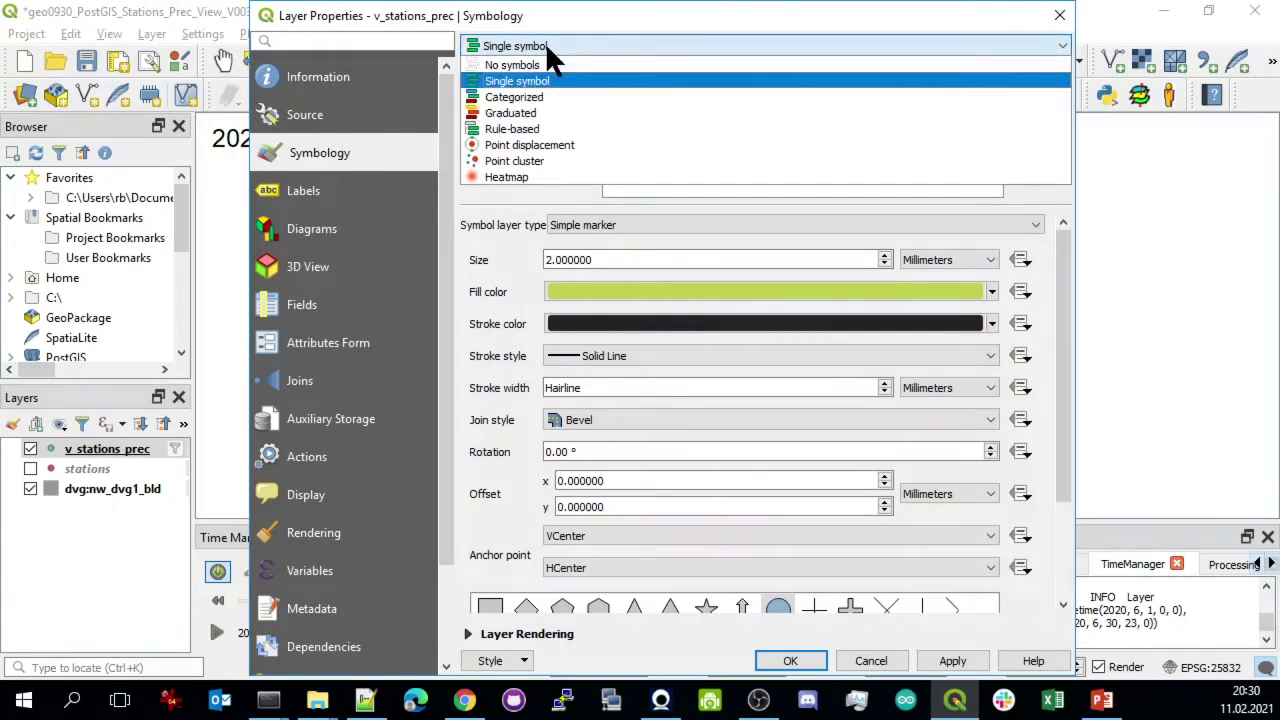
{"action": "left_click", "coordinate": [516, 111]}
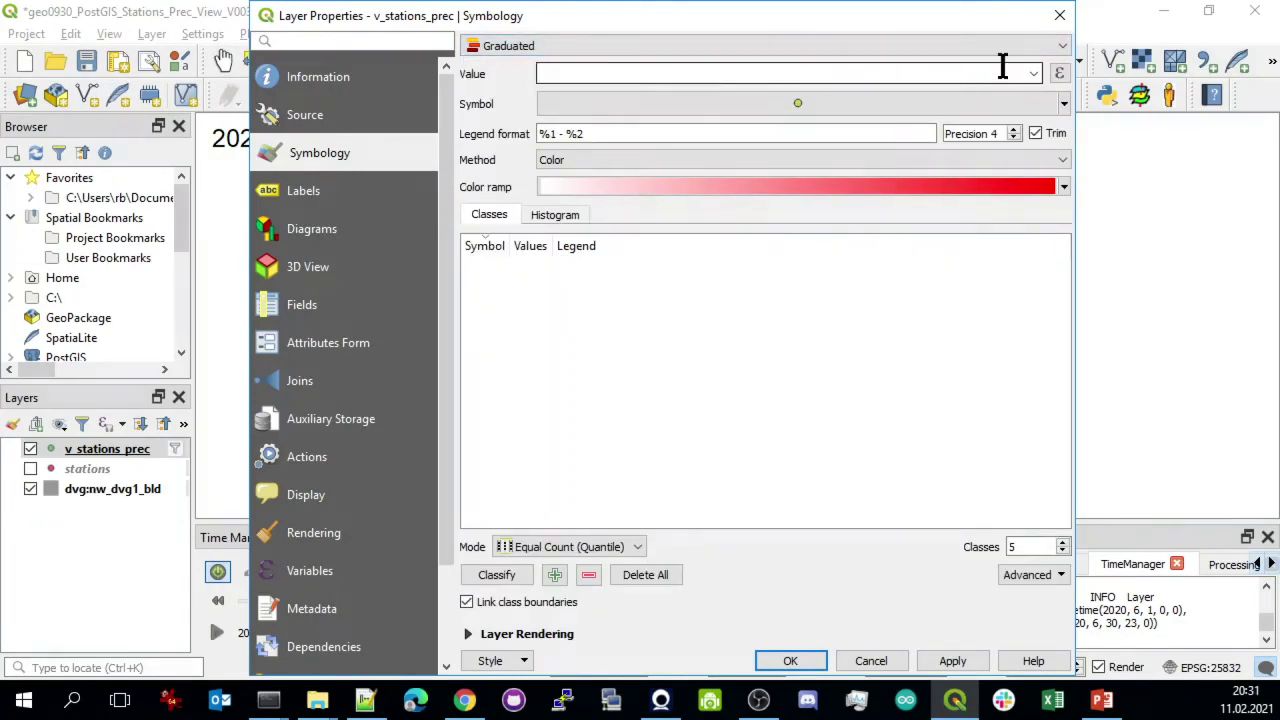
{"action": "left_click", "coordinate": [1034, 73]}
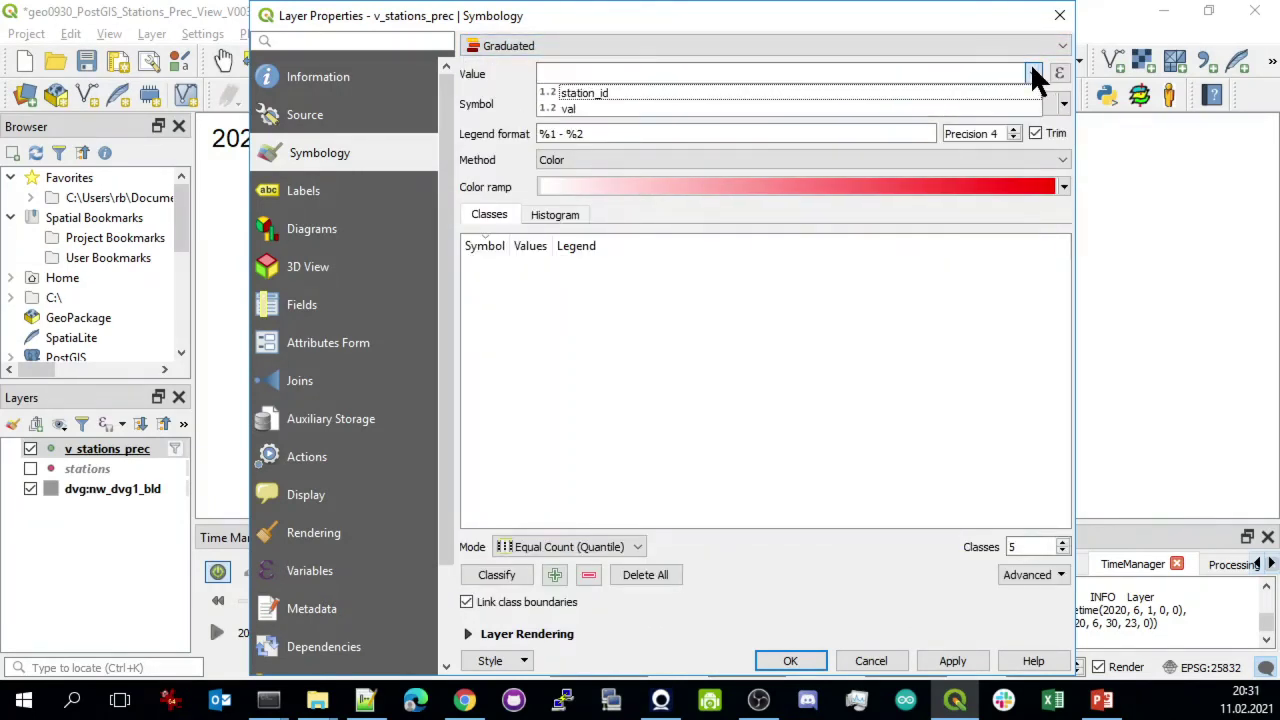
{"action": "left_click", "coordinate": [697, 107]}
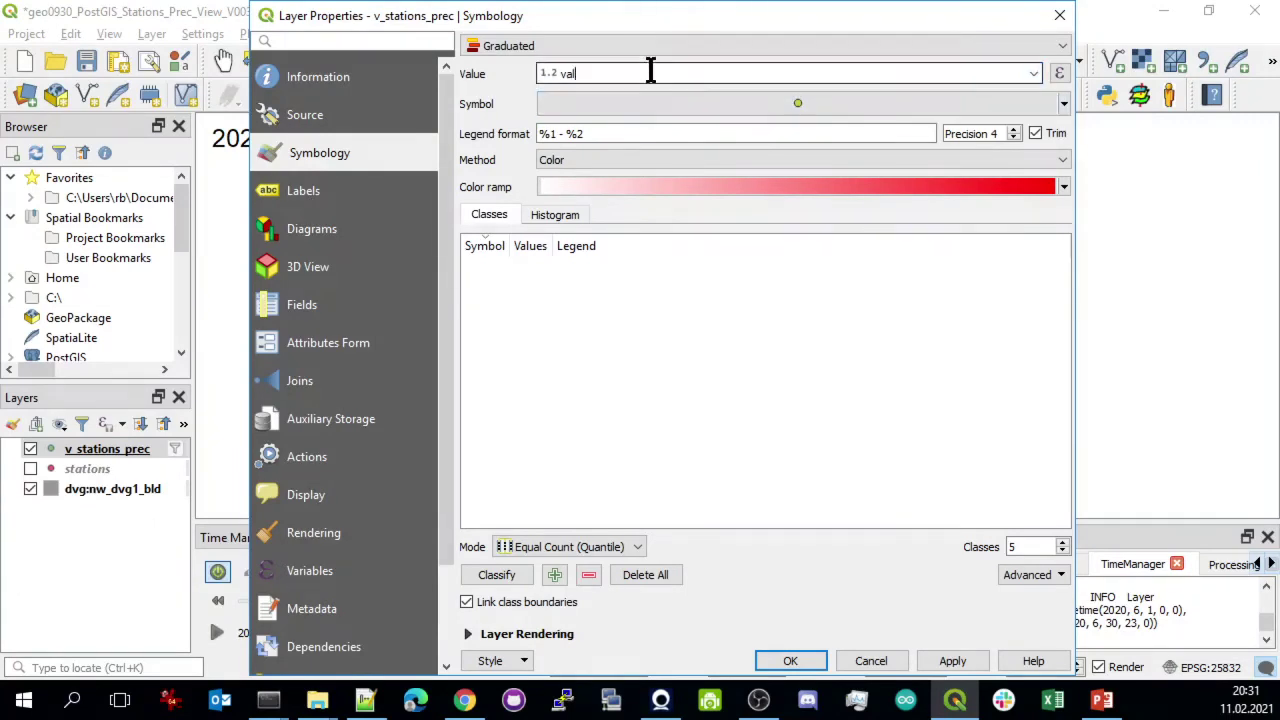
Change the graduated symbol to the dot blue preset with a size of 4 mm
{"action": "left_click", "coordinate": [1064, 103]}
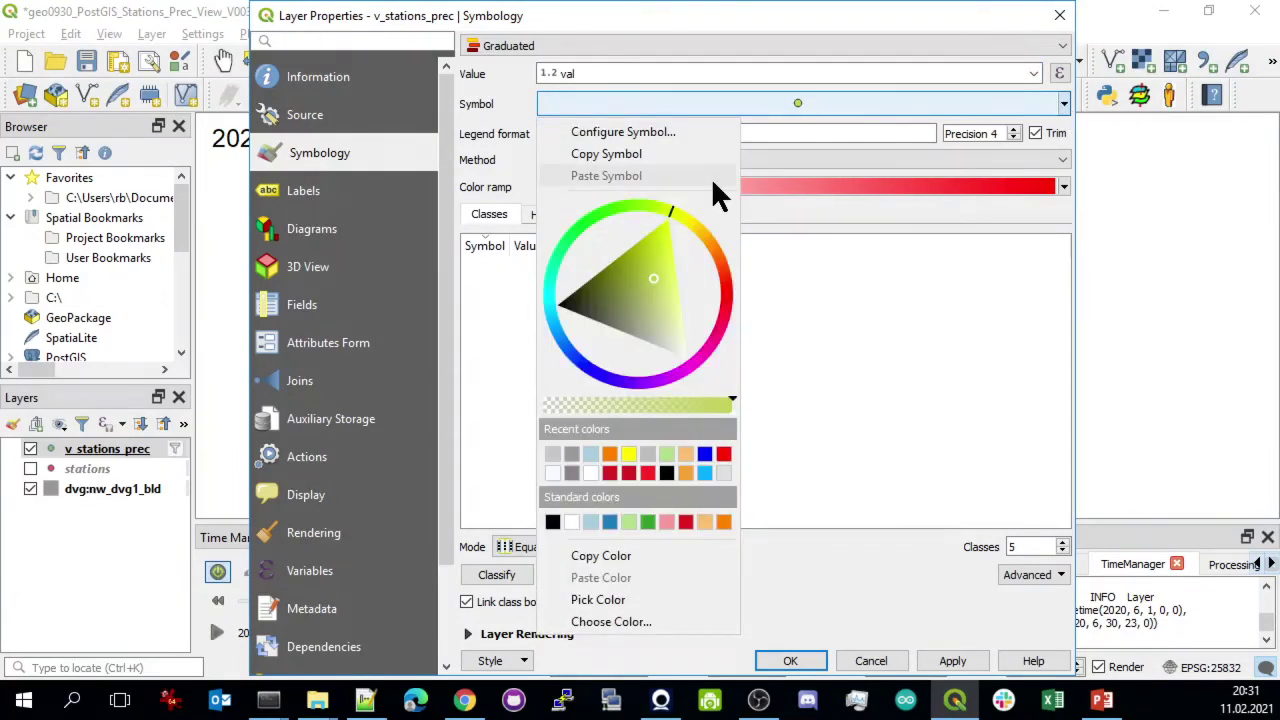
{"action": "left_click", "coordinate": [897, 130]}
{"action": "left_click", "coordinate": [913, 100]}
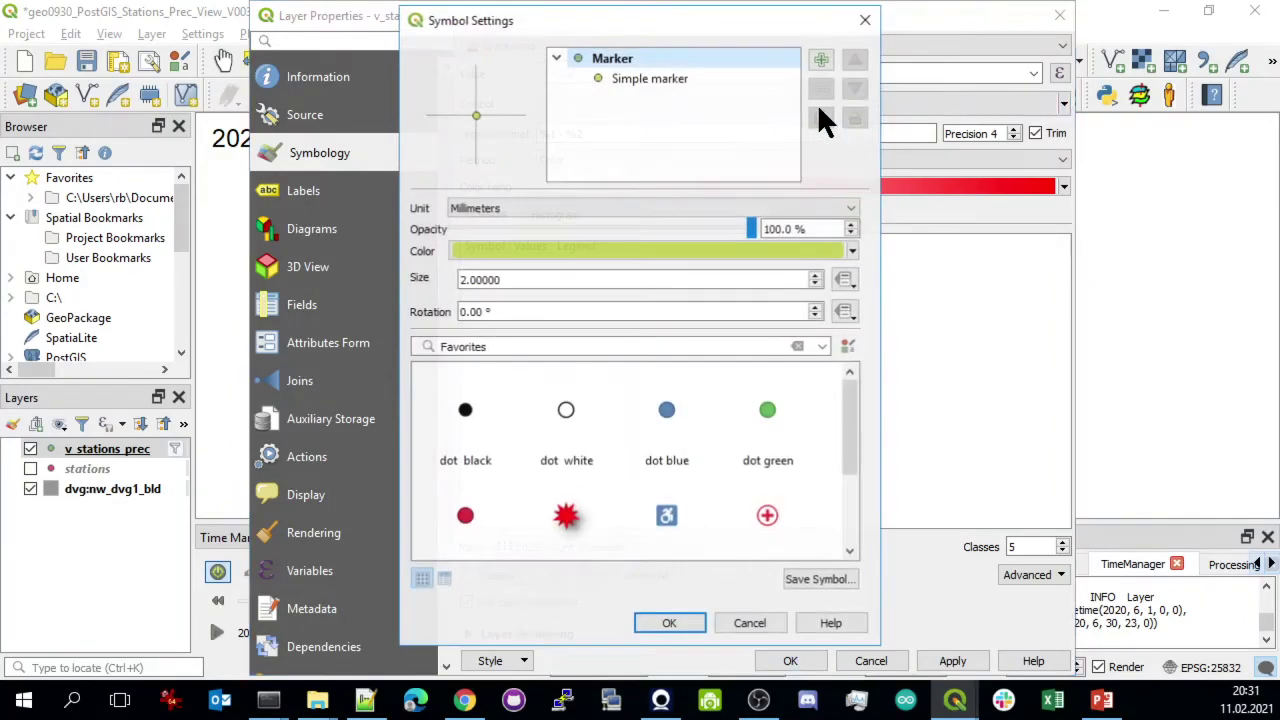
{"action": "left_click", "coordinate": [816, 274]}
{"action": "left_click", "coordinate": [816, 274]}
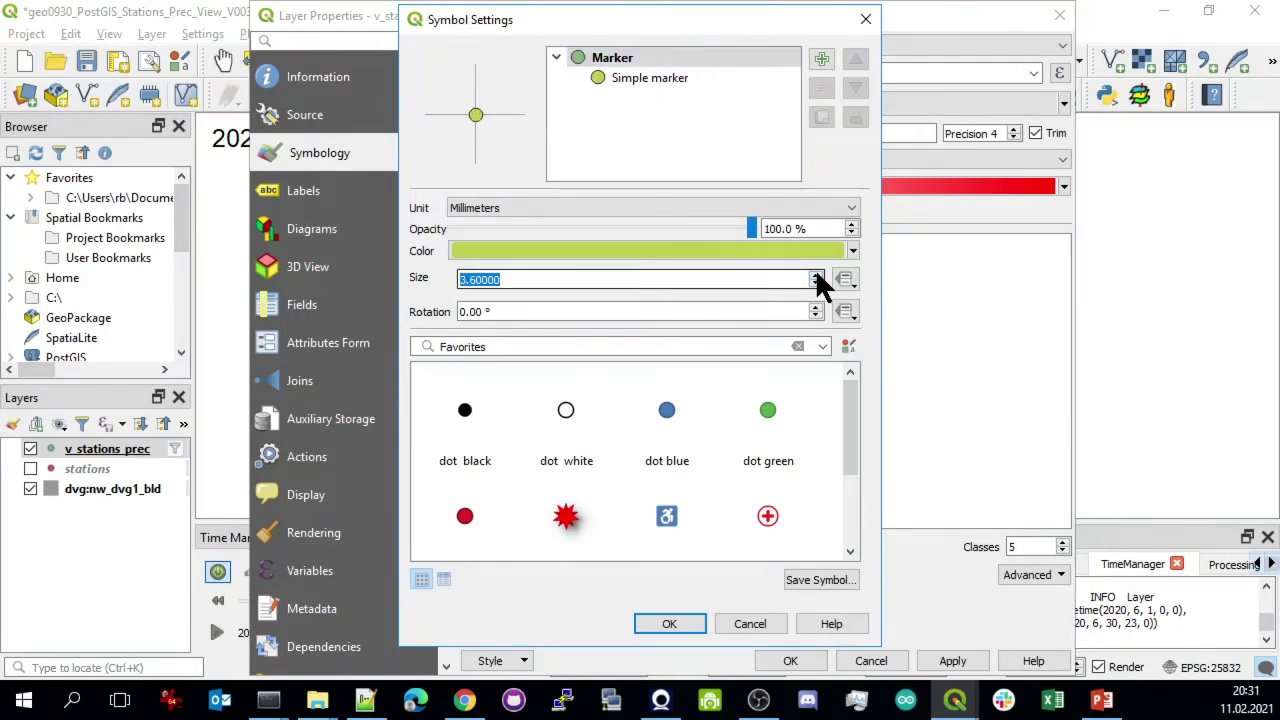
{"action": "left_click", "coordinate": [662, 411]}
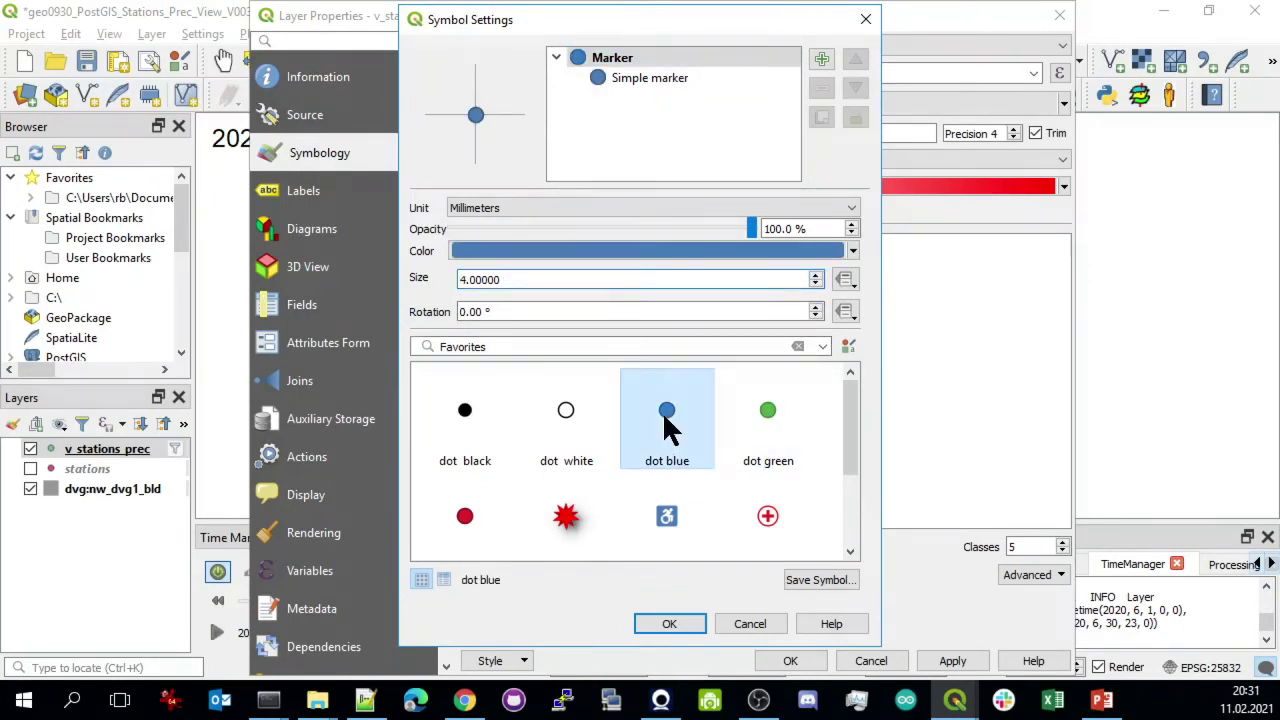
{"action": "left_click", "coordinate": [530, 280]}
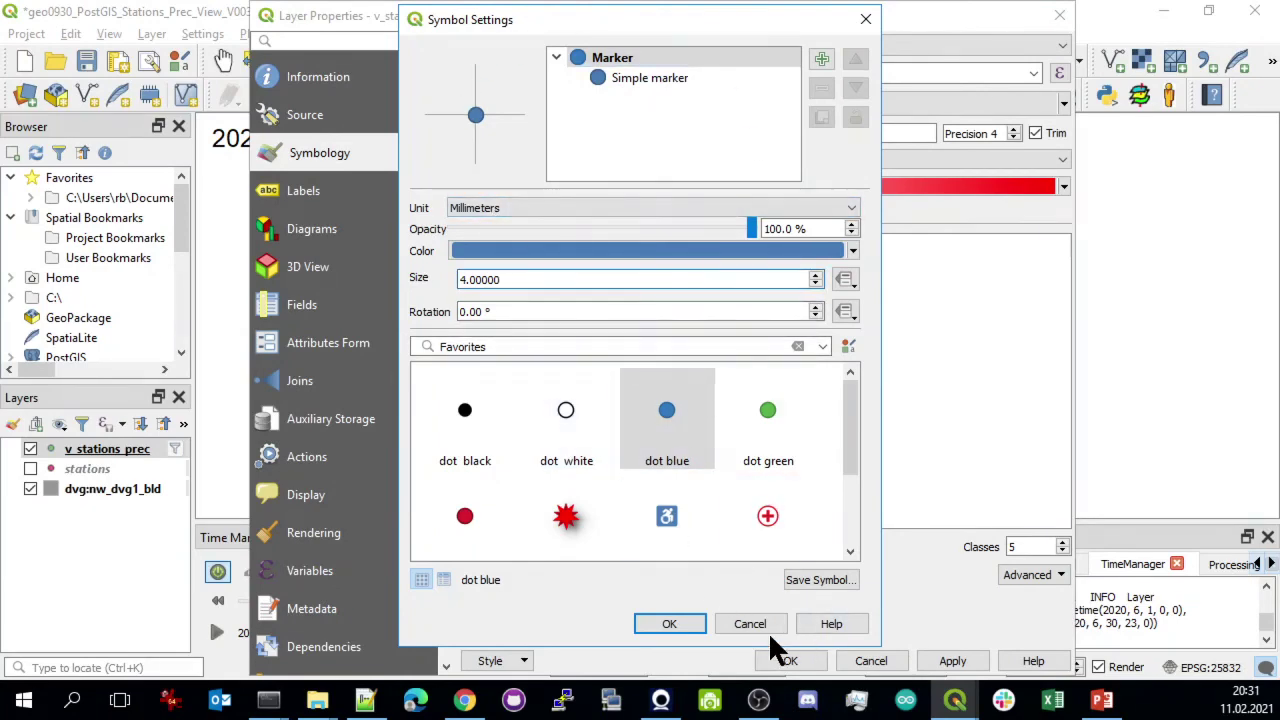
{"action": "left_click", "coordinate": [670, 619]}
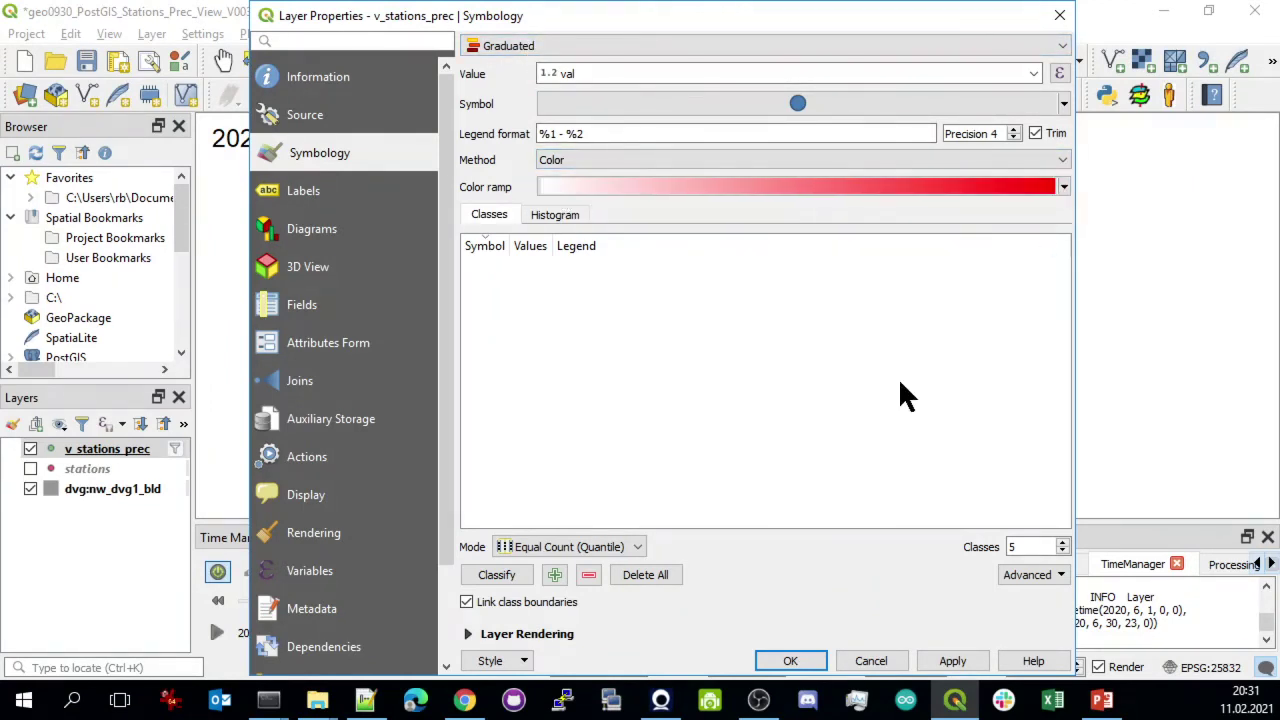
Classify the val values into 10 Equal Count (Quantile) classes and apply the style to the map
{"action": "left_click", "coordinate": [497, 575]}
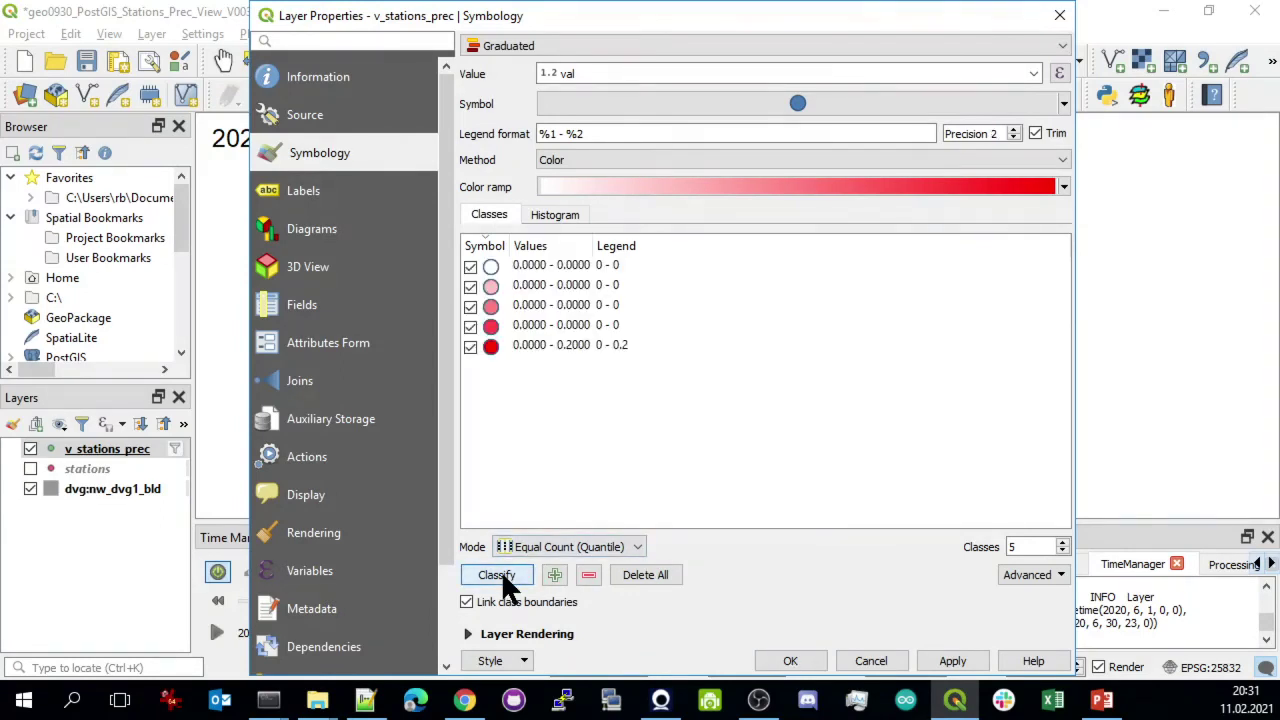
{"action": "left_click", "coordinate": [1066, 540]}
{"action": "scroll", "coordinate": [1062, 541], "scroll_direction": "up", "scroll_amount": 5}
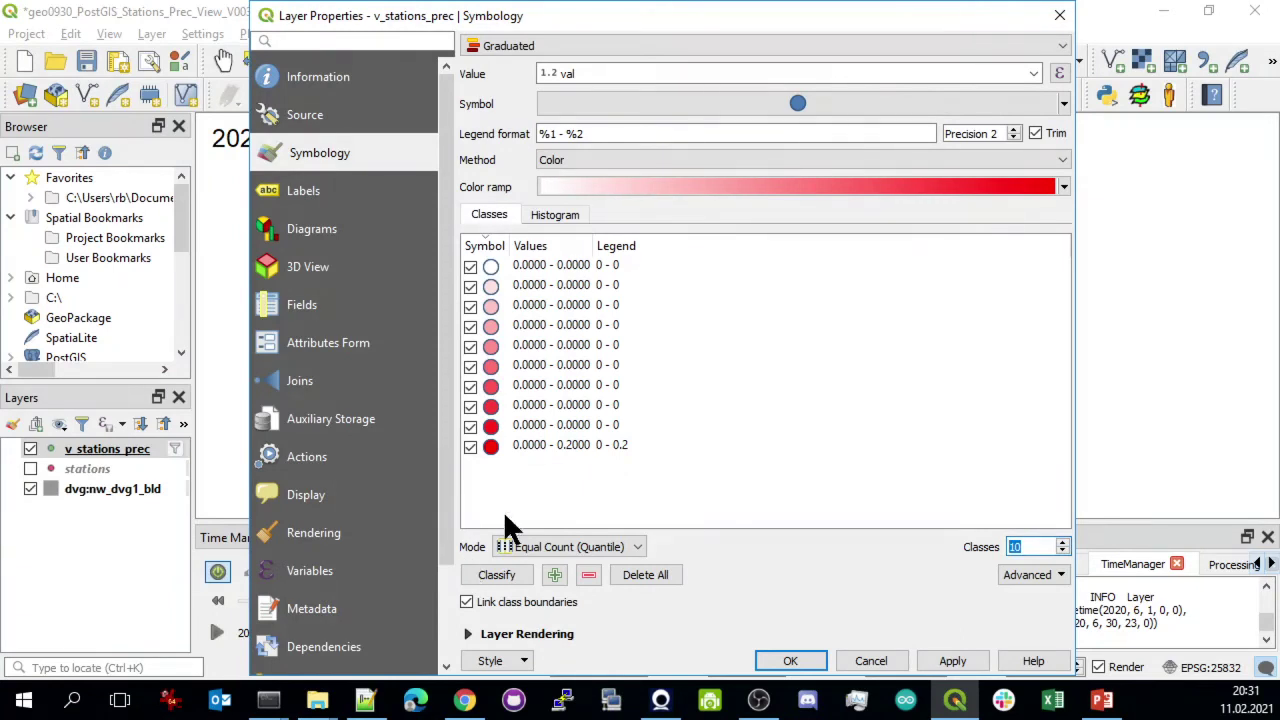
{"action": "left_click", "coordinate": [490, 574]}
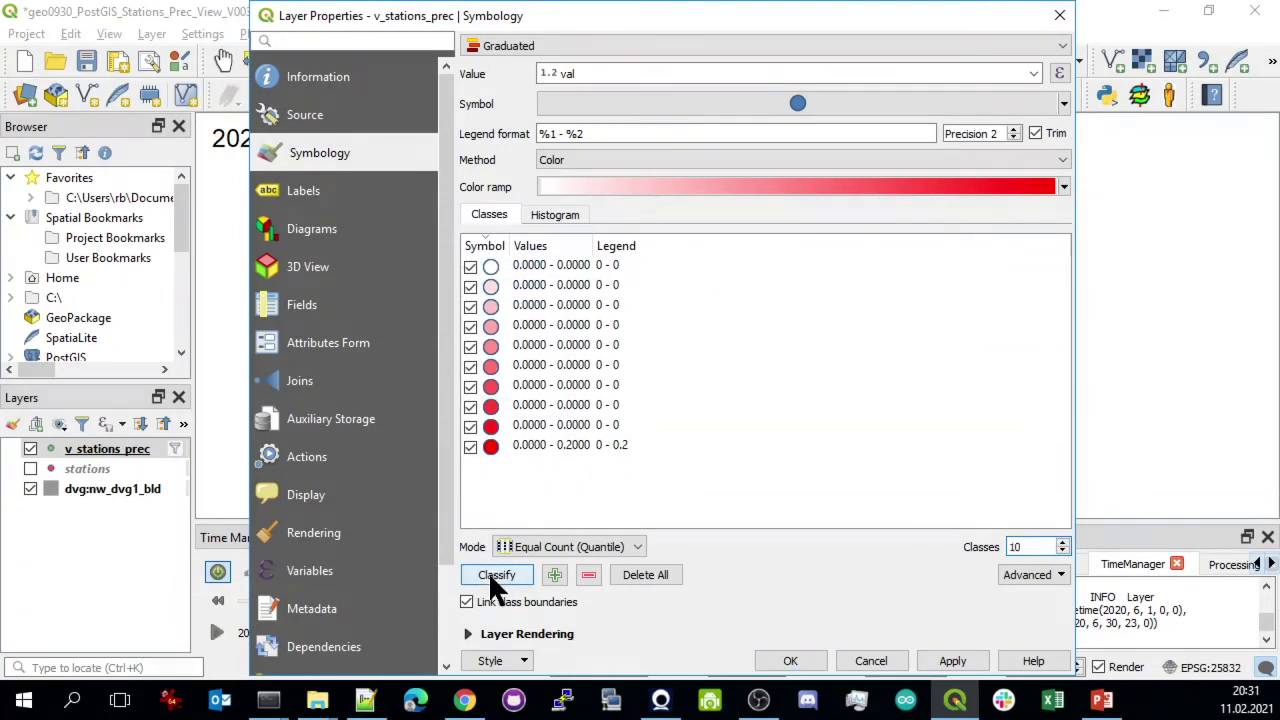
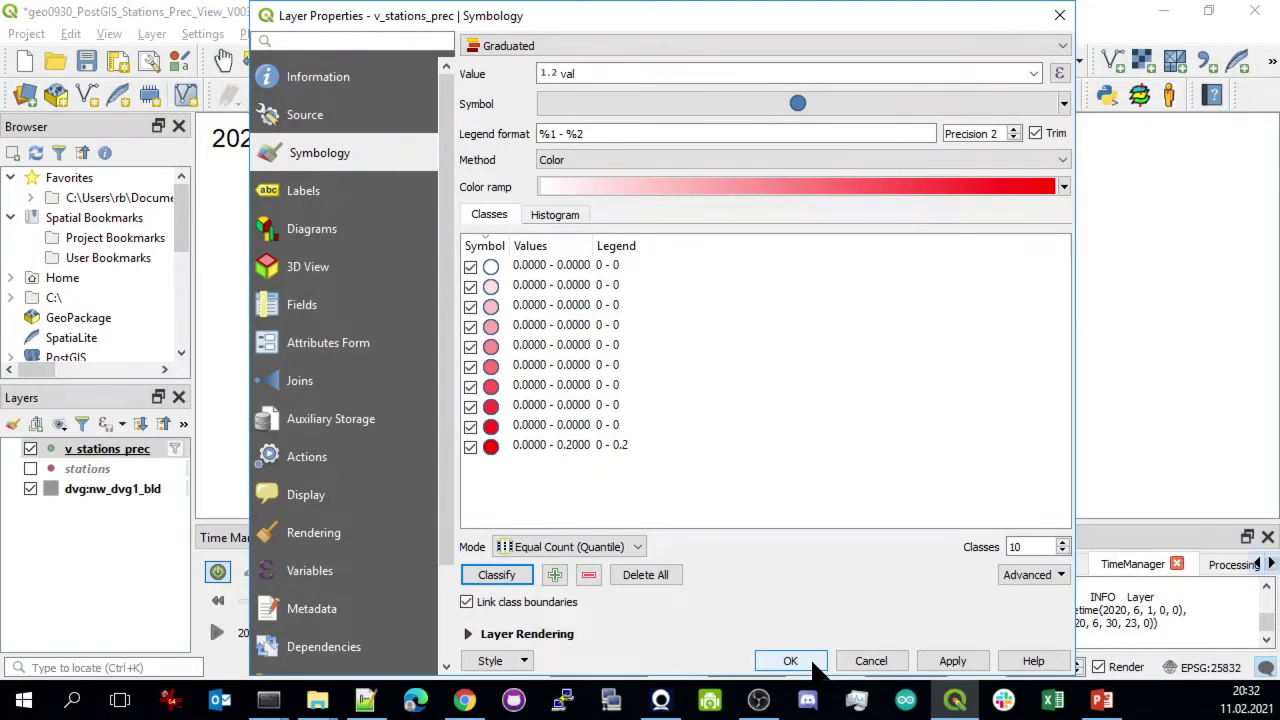
{"action": "left_click", "coordinate": [813, 664]}
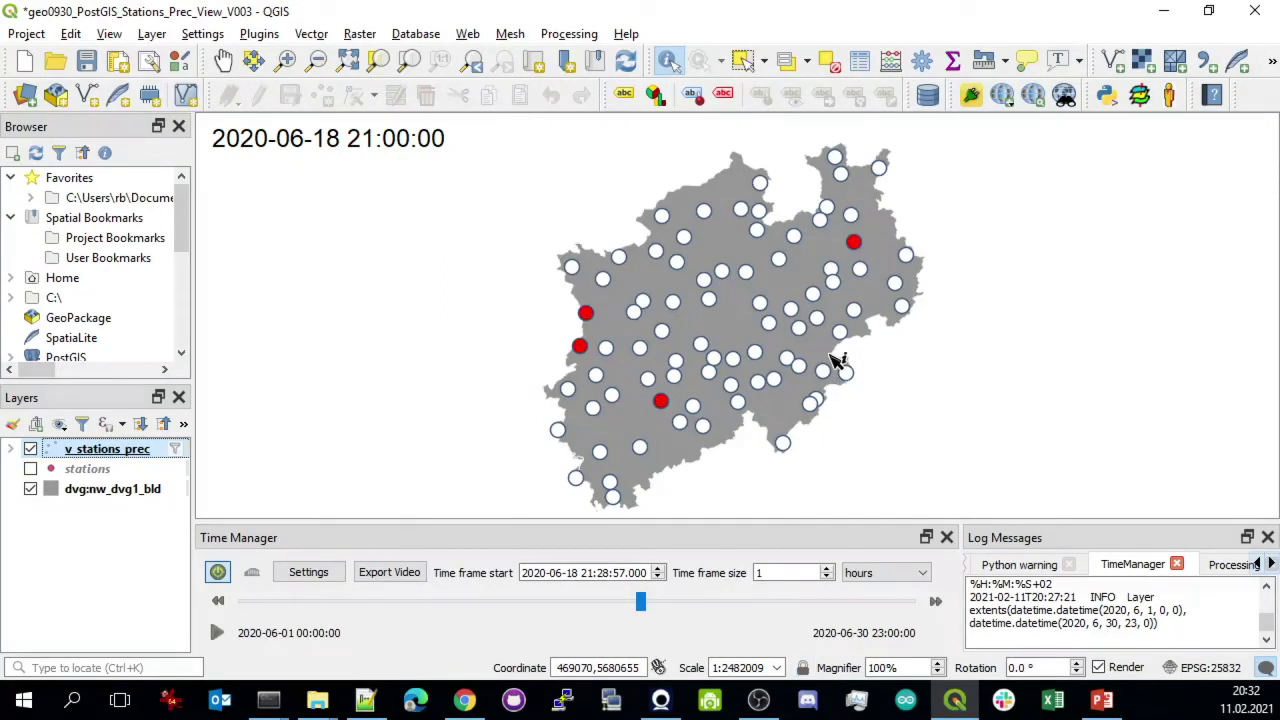
Disable Time Manager and reclassify the v_stations_prec symbology on the unfiltered data in Equal Interval mode
{"action": "left_click", "coordinate": [217, 574]}
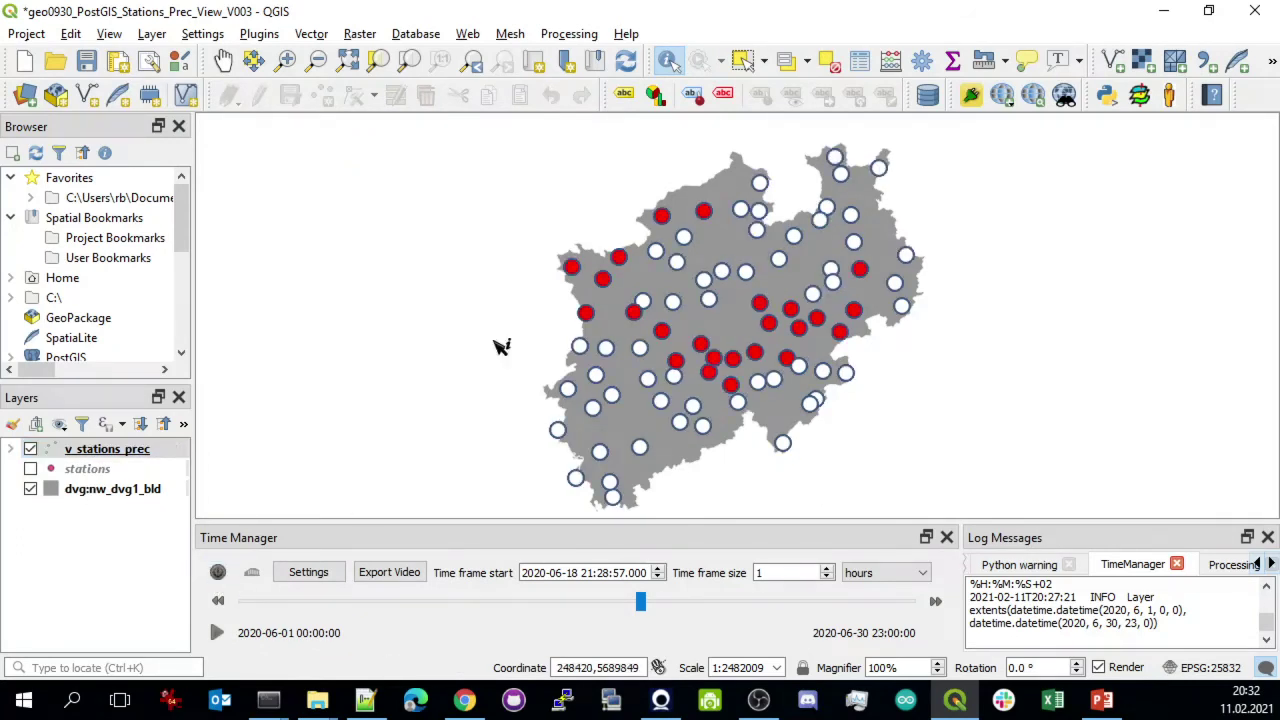
{"action": "right_click", "coordinate": [108, 446]}
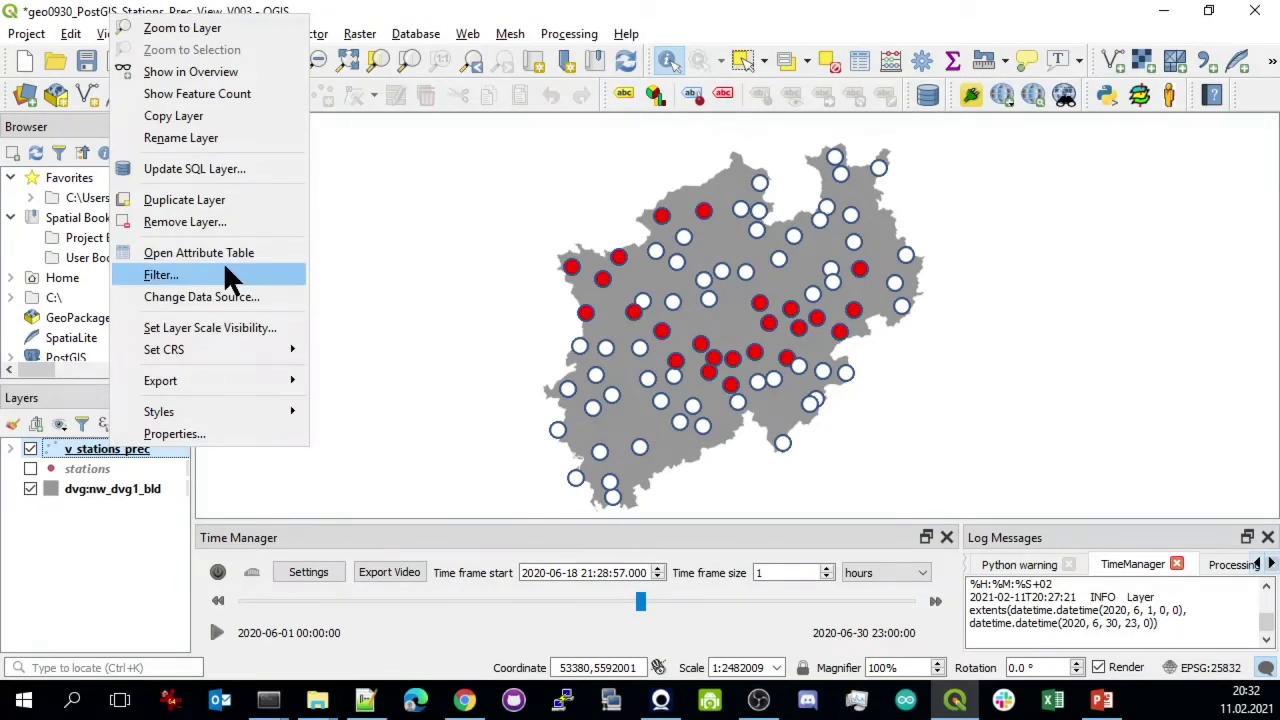
{"action": "left_click", "coordinate": [85, 453]}
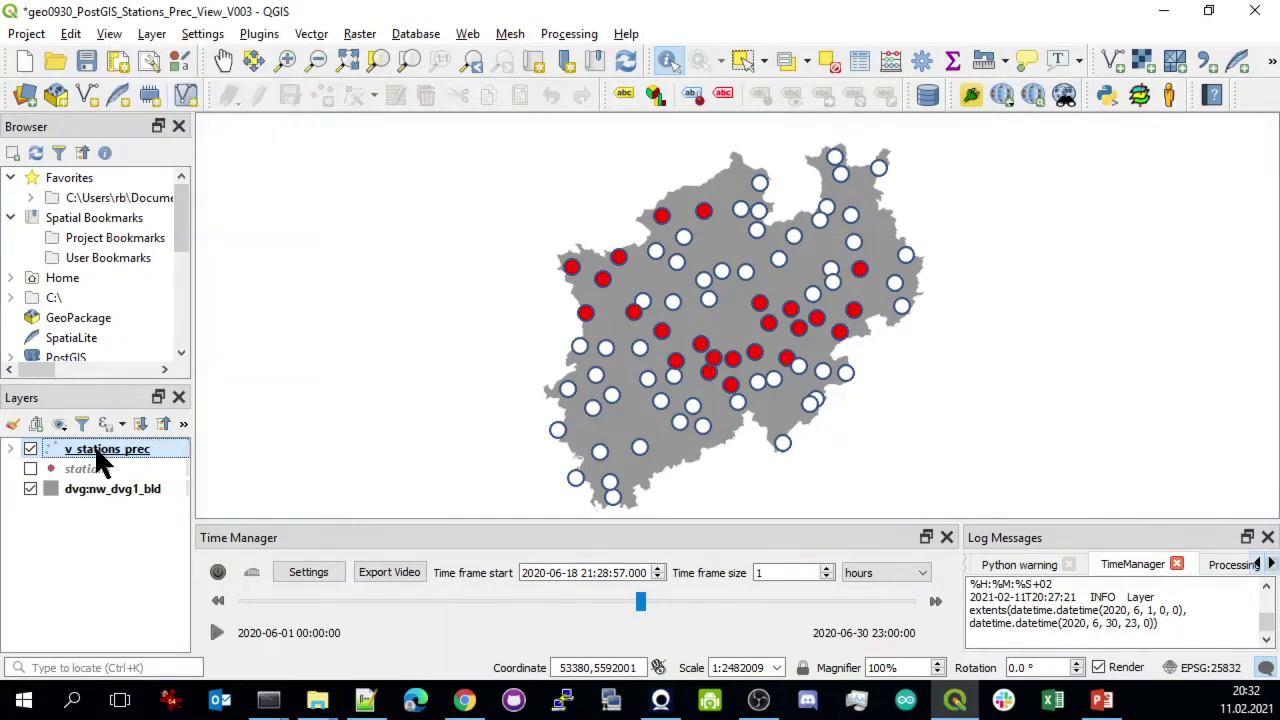
{"action": "double_click", "coordinate": [96, 450]}
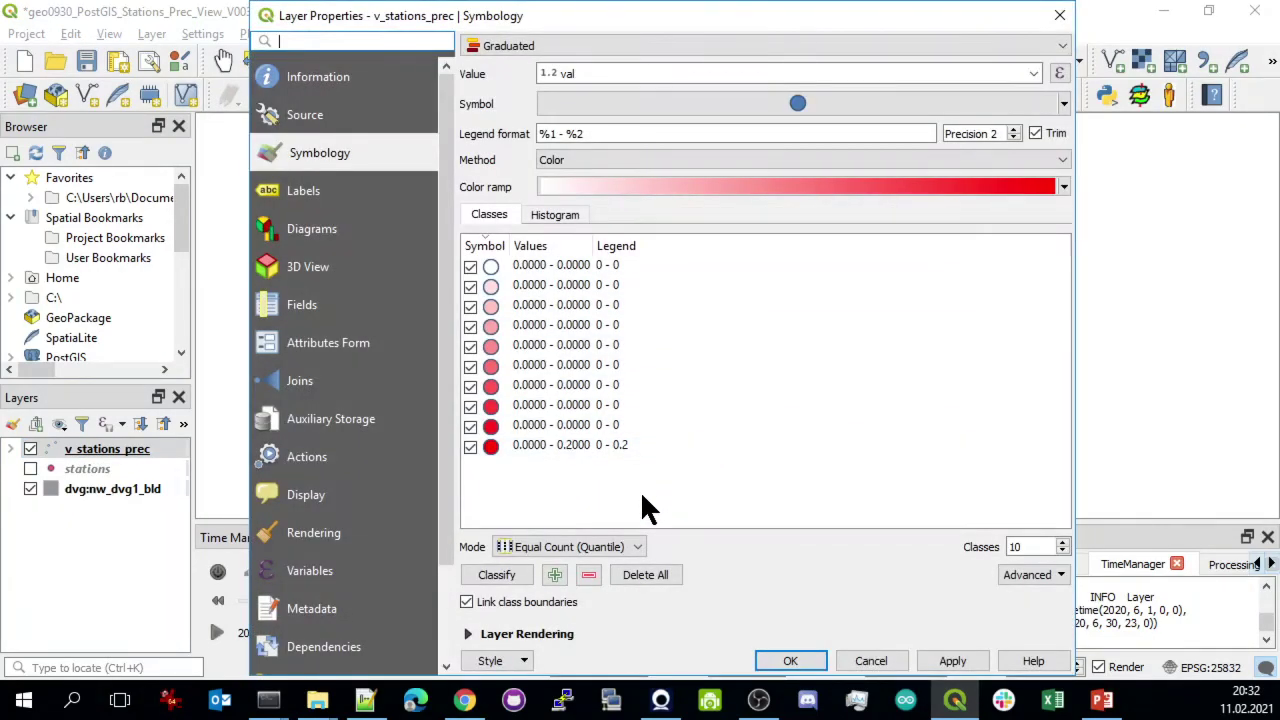
{"action": "left_click", "coordinate": [497, 574]}
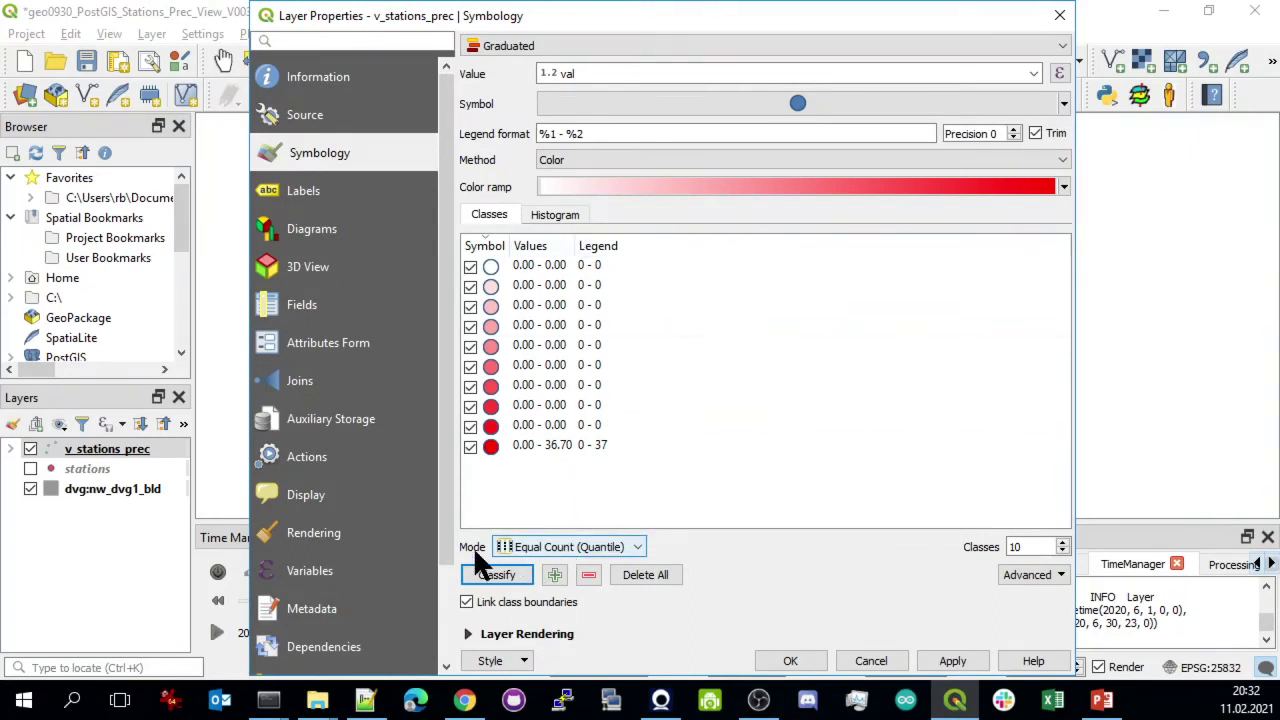
{"action": "left_click", "coordinate": [558, 547]}
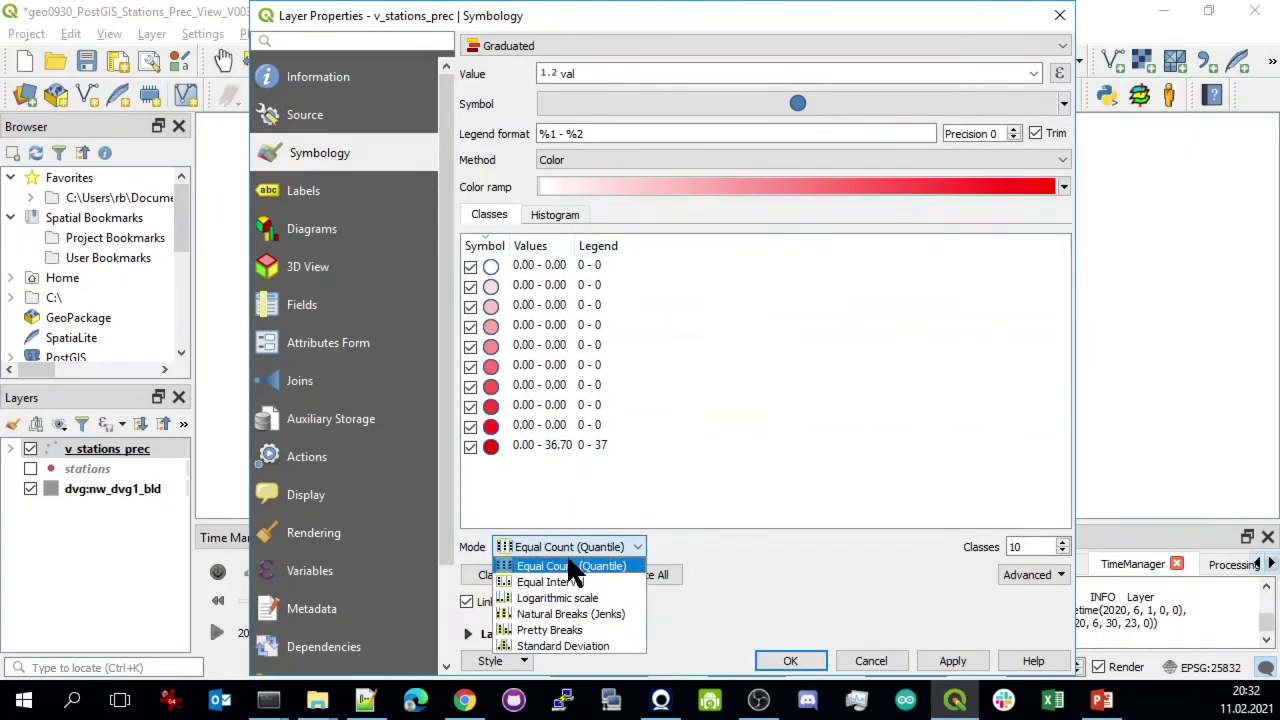
{"action": "left_click", "coordinate": [552, 582]}
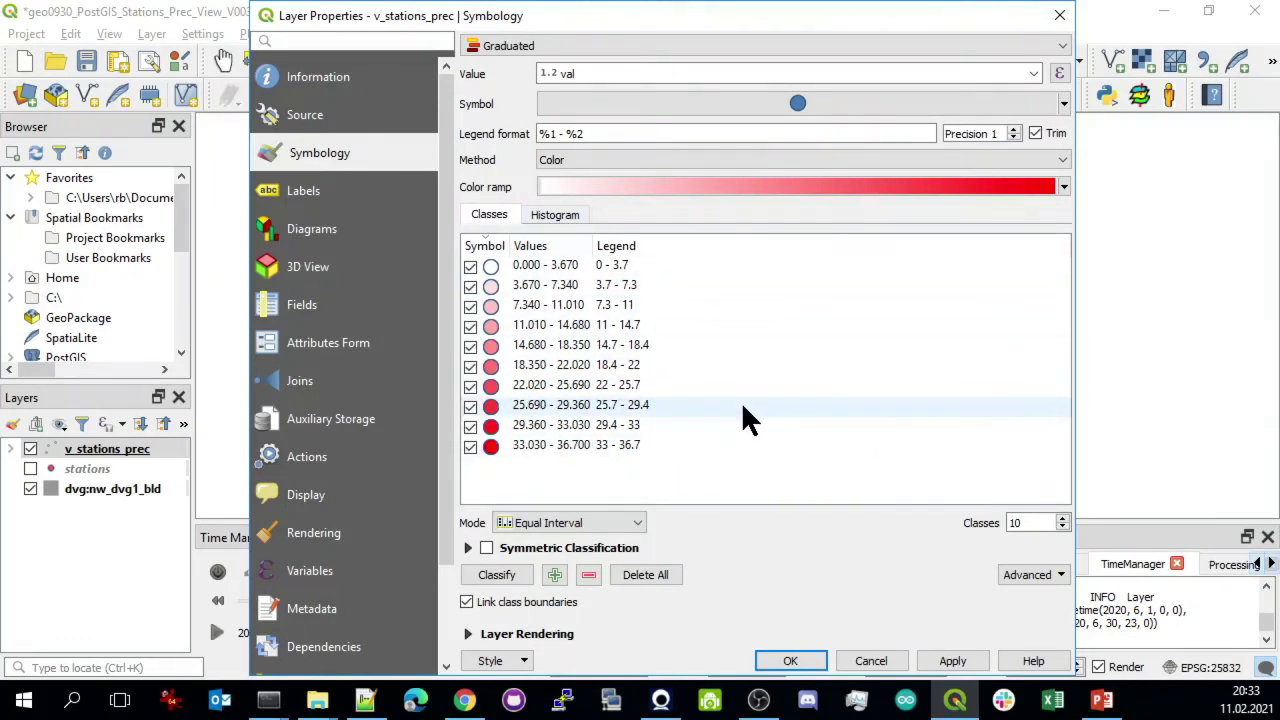
Apply the GnBu color ramp to the graduated classes
{"action": "left_click", "coordinate": [1064, 188]}
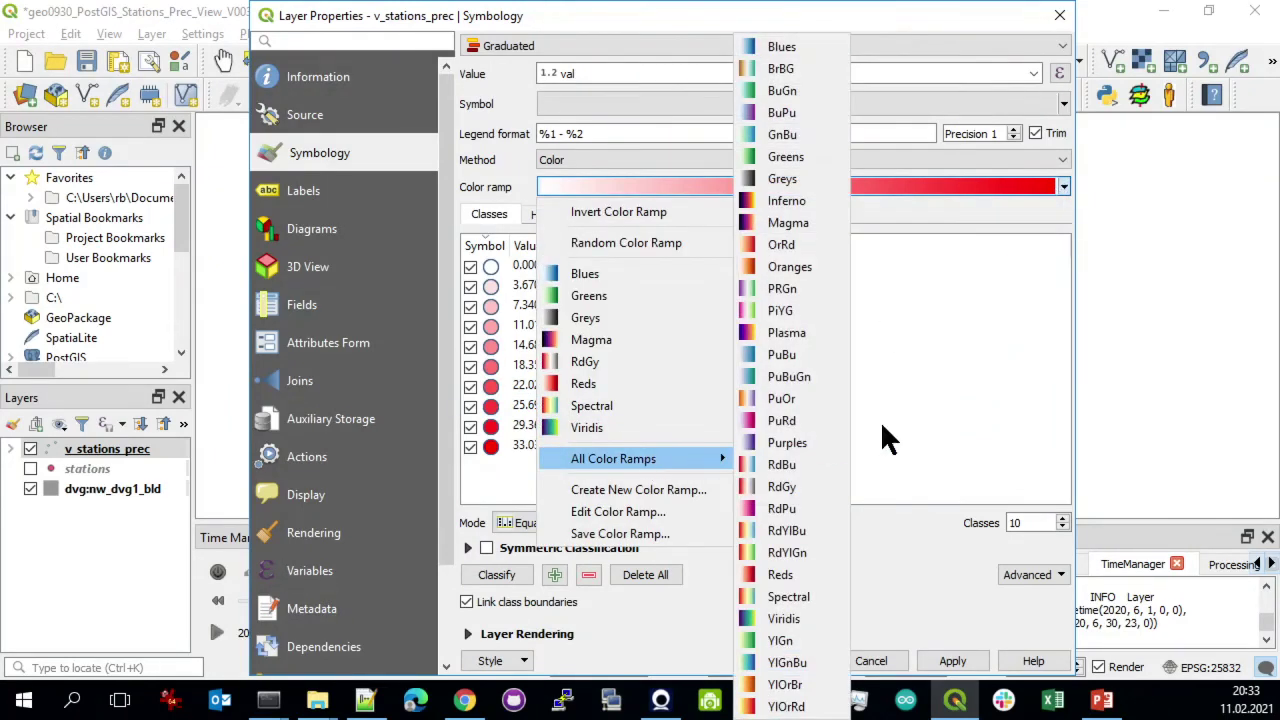
{"action": "left_click", "coordinate": [1062, 183]}
{"action": "left_click", "coordinate": [1061, 182]}
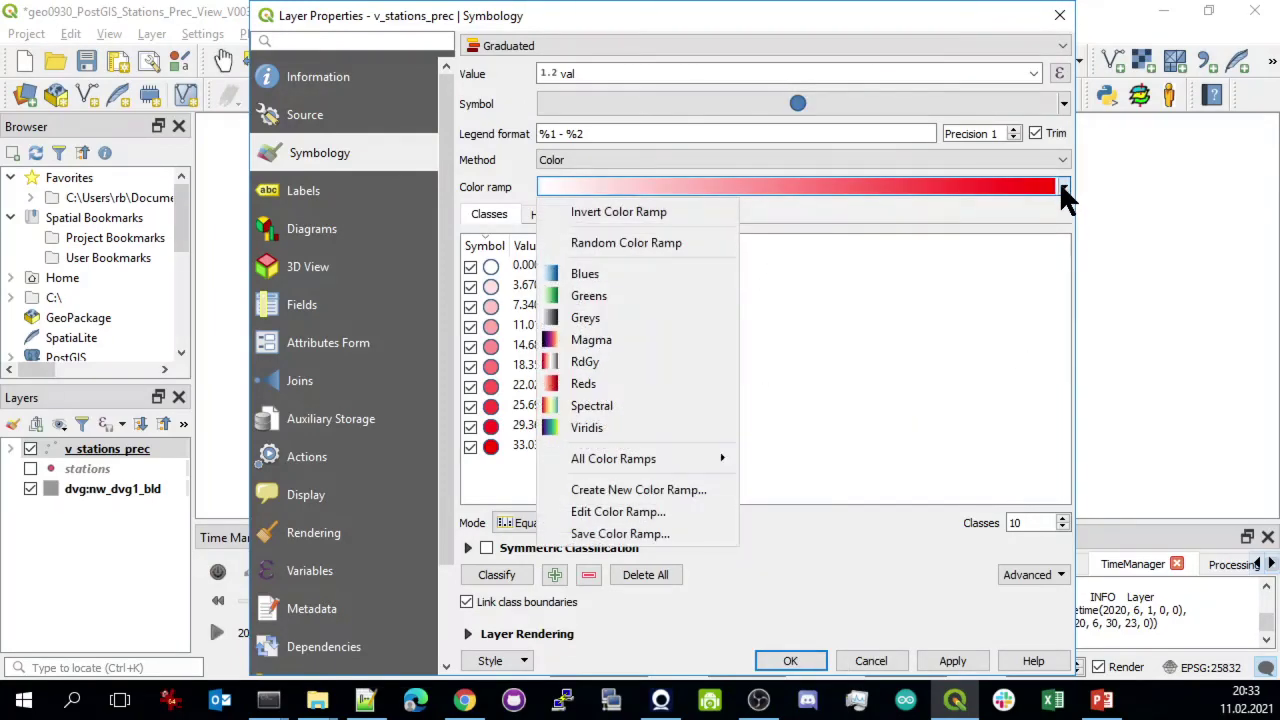
{"action": "mouse_move", "coordinate": [634, 460]}
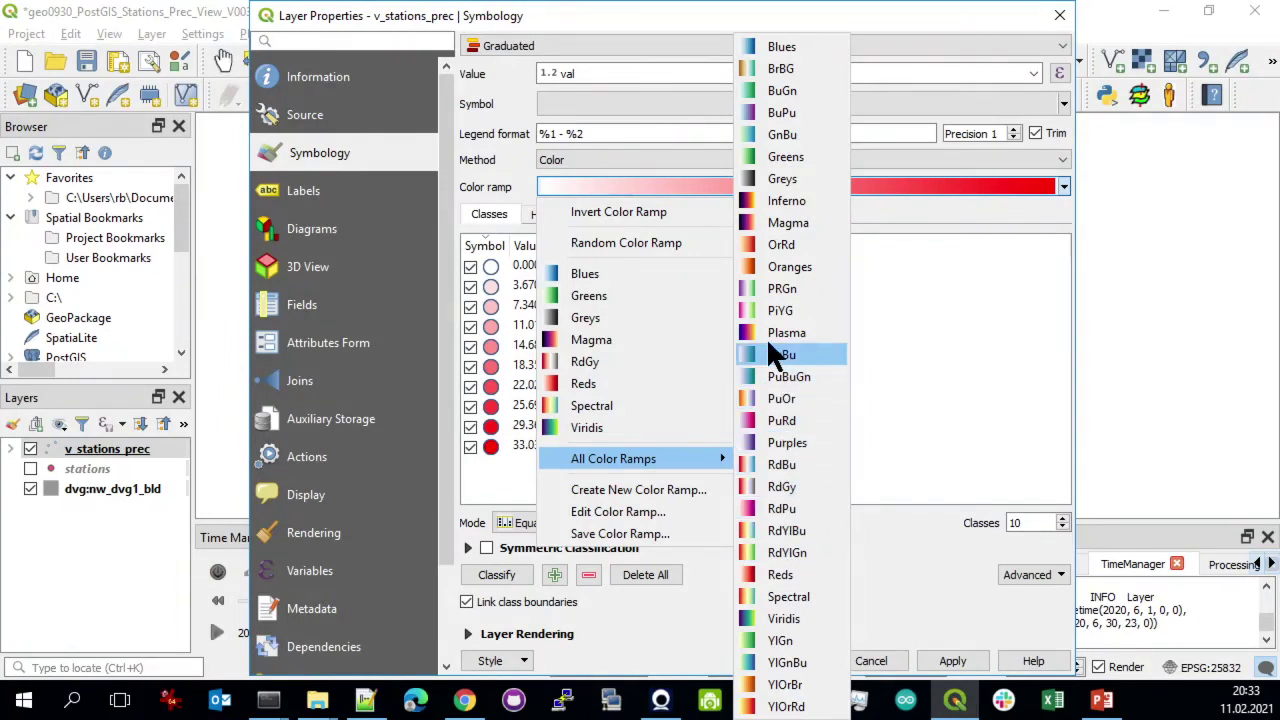
{"action": "left_click", "coordinate": [782, 134]}
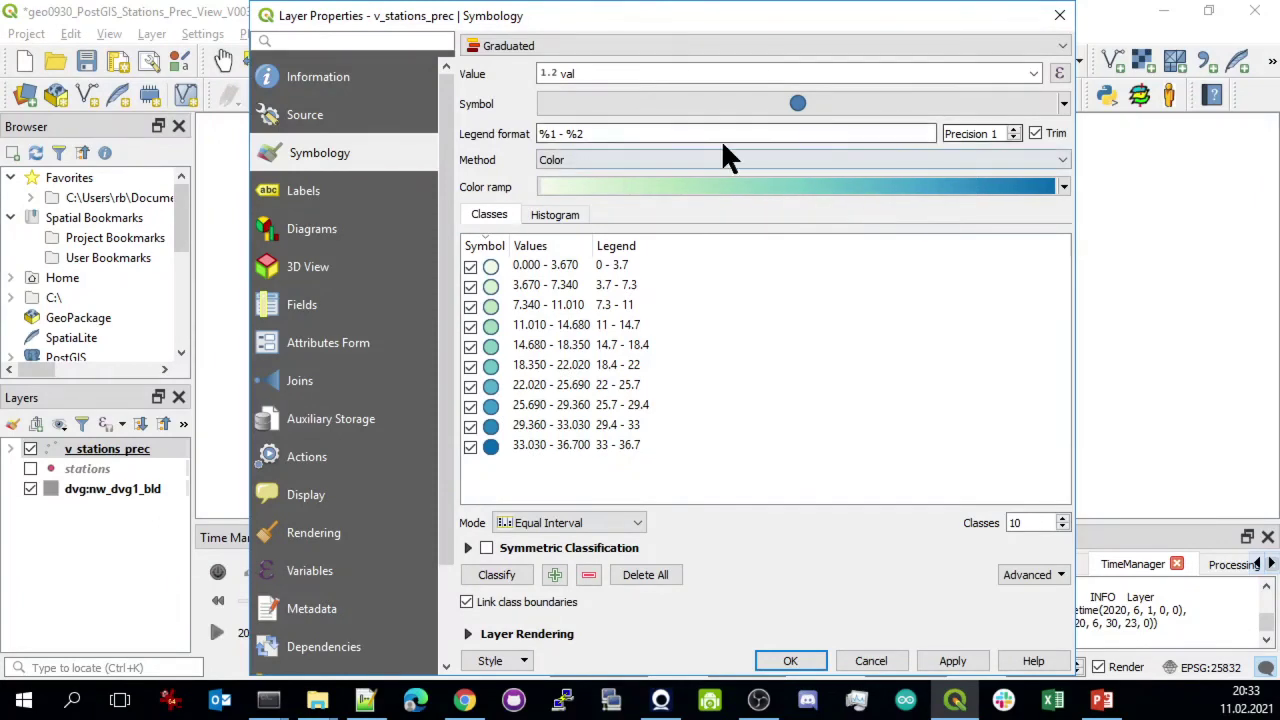
Set the upper bound of the first class to 0.01 and of the second class to 0.1
{"action": "double_click", "coordinate": [538, 265]}
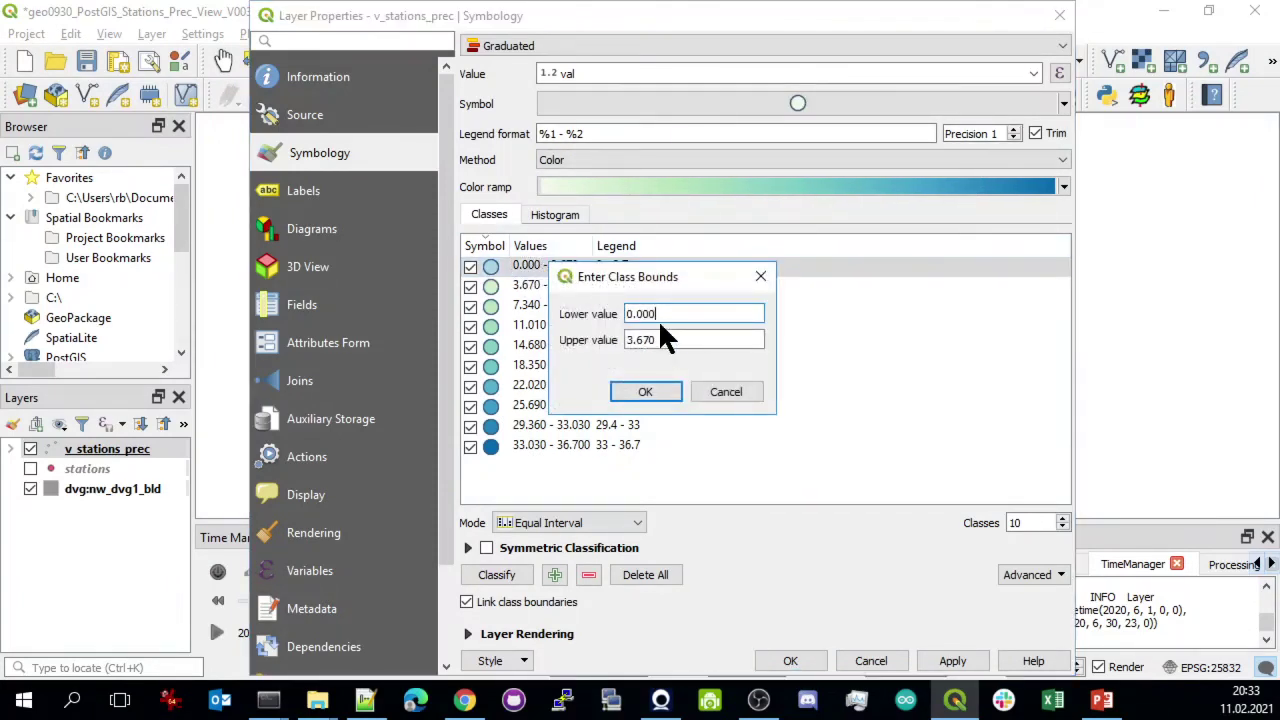
{"action": "left_click_drag", "start_coordinate": [674, 339], "coordinate": [558, 343]}
{"action": "type", "text": "0.01"}
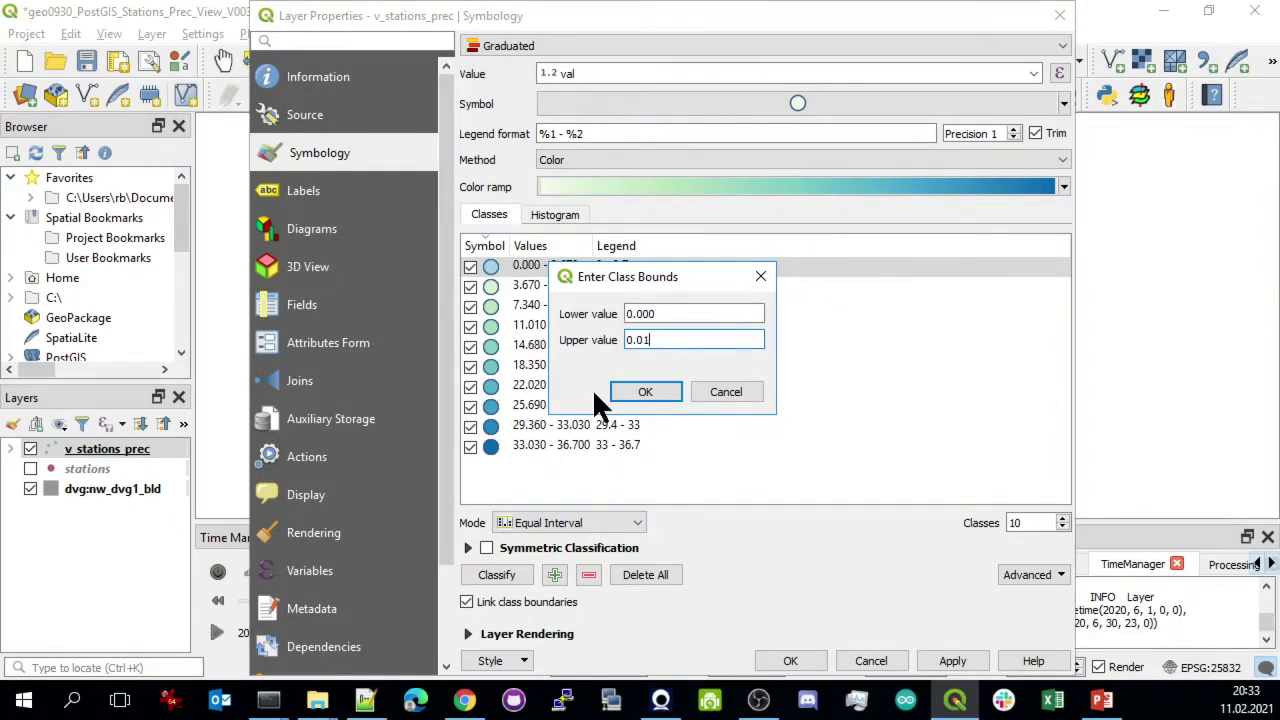
{"action": "left_click", "coordinate": [646, 392]}
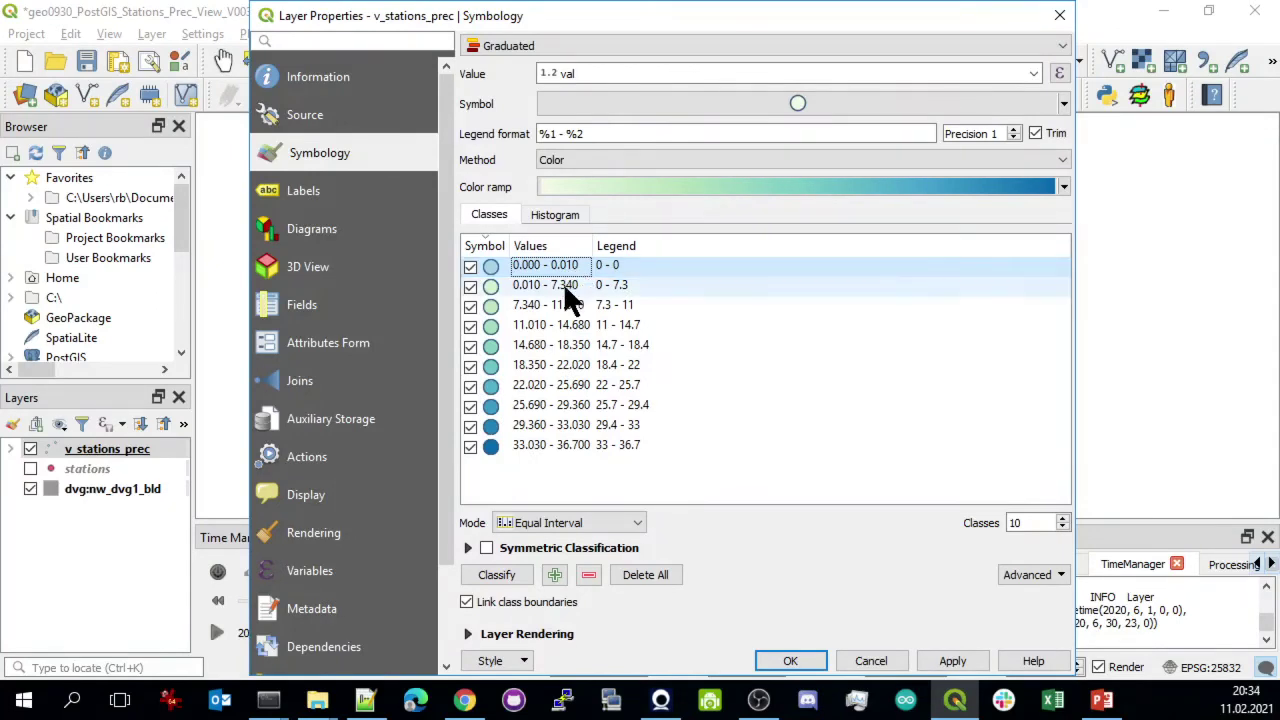
{"action": "double_click", "coordinate": [528, 284]}
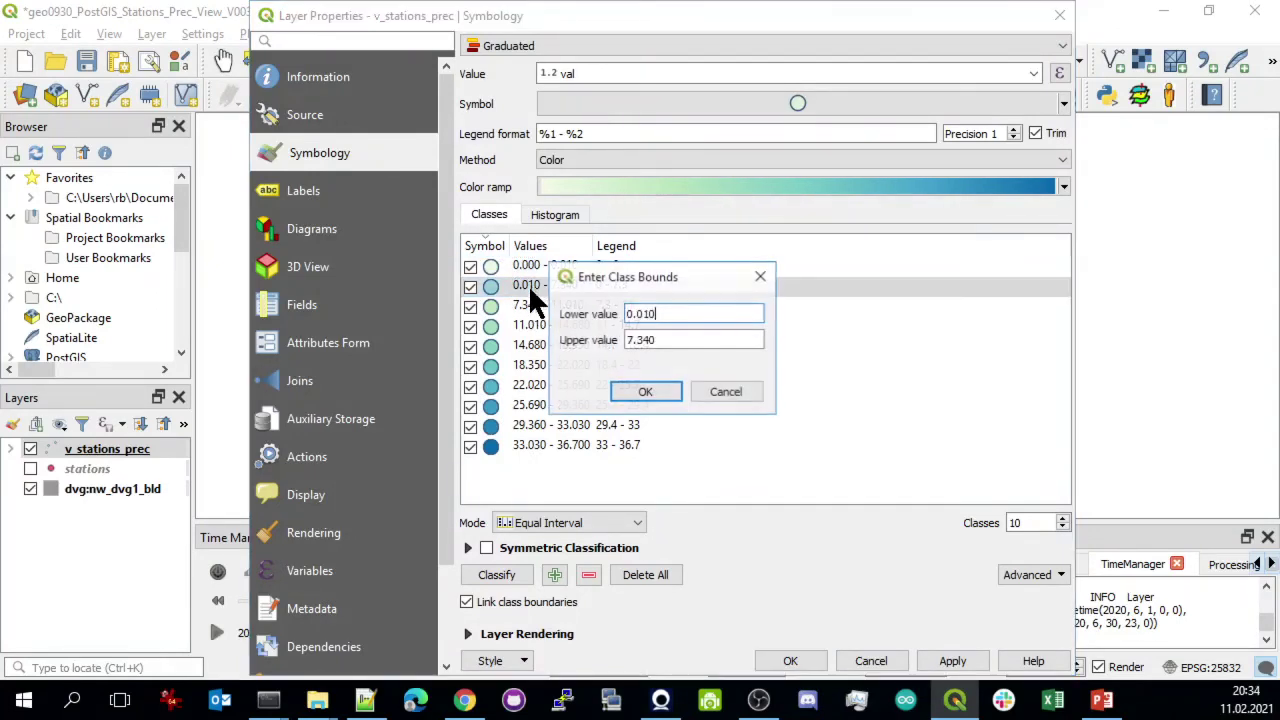
{"action": "double_click", "coordinate": [669, 341]}
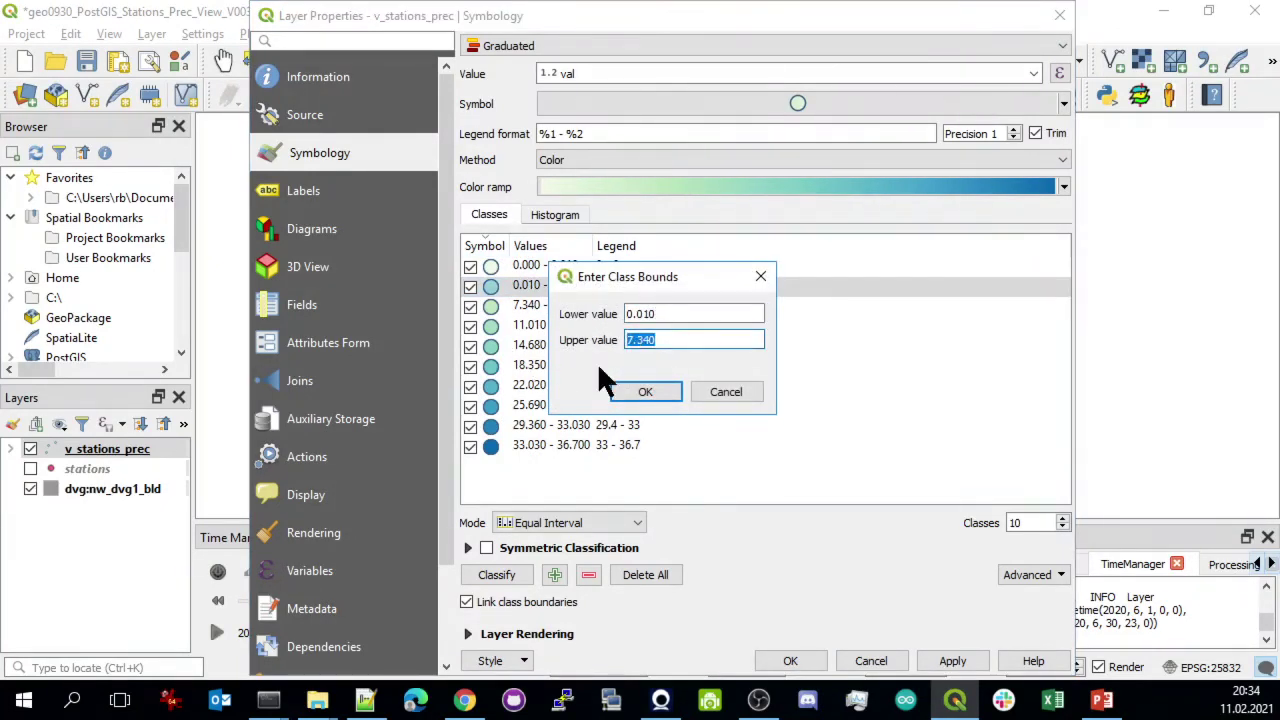
{"action": "type", "text": "0.1"}
{"action": "key", "text": "Return"}
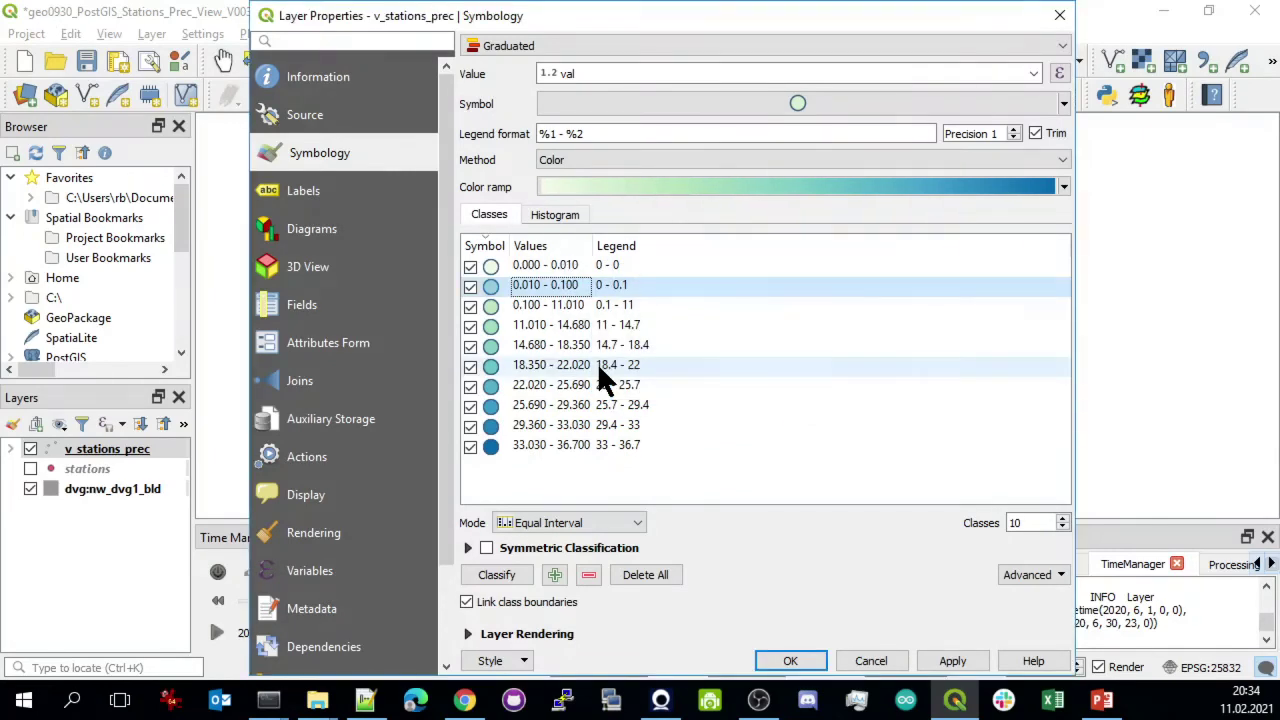
Set the upper bound of the third class to 0.2
{"action": "double_click", "coordinate": [556, 305]}
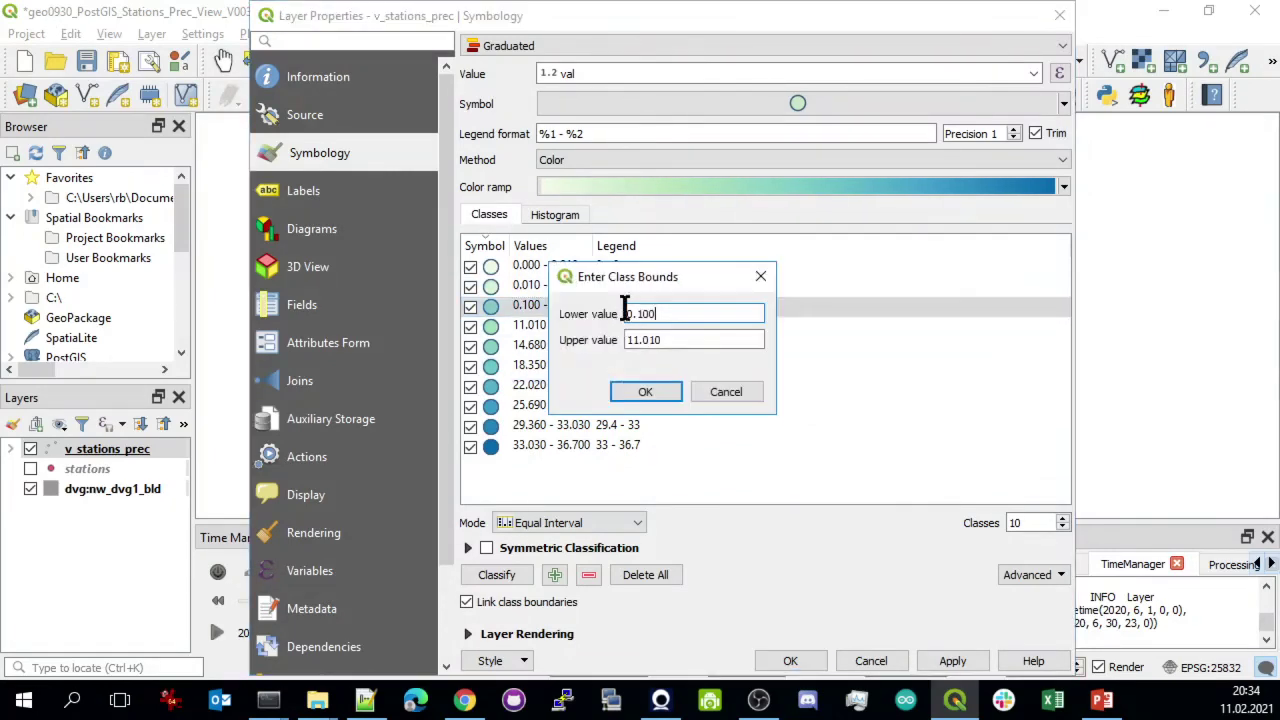
{"action": "left_click_drag", "start_coordinate": [686, 338], "coordinate": [614, 362]}
{"action": "type", "text": "0.2"}
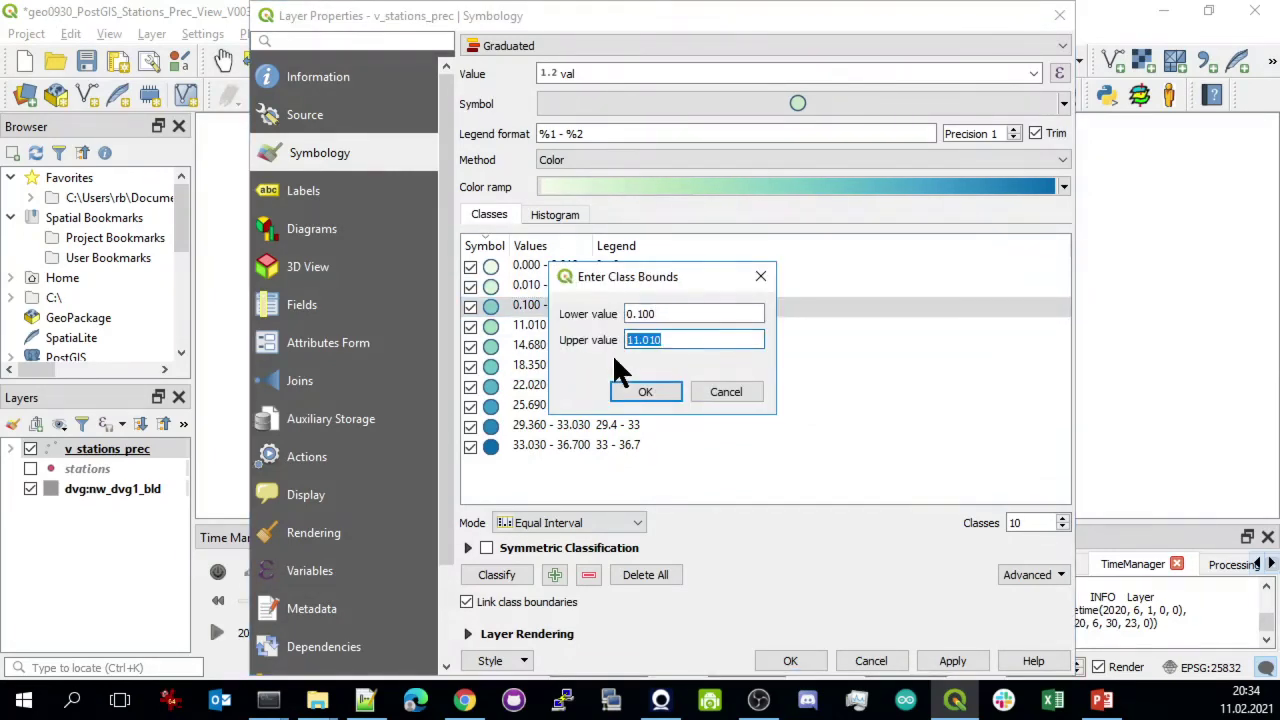
{"action": "key", "text": "Return"}
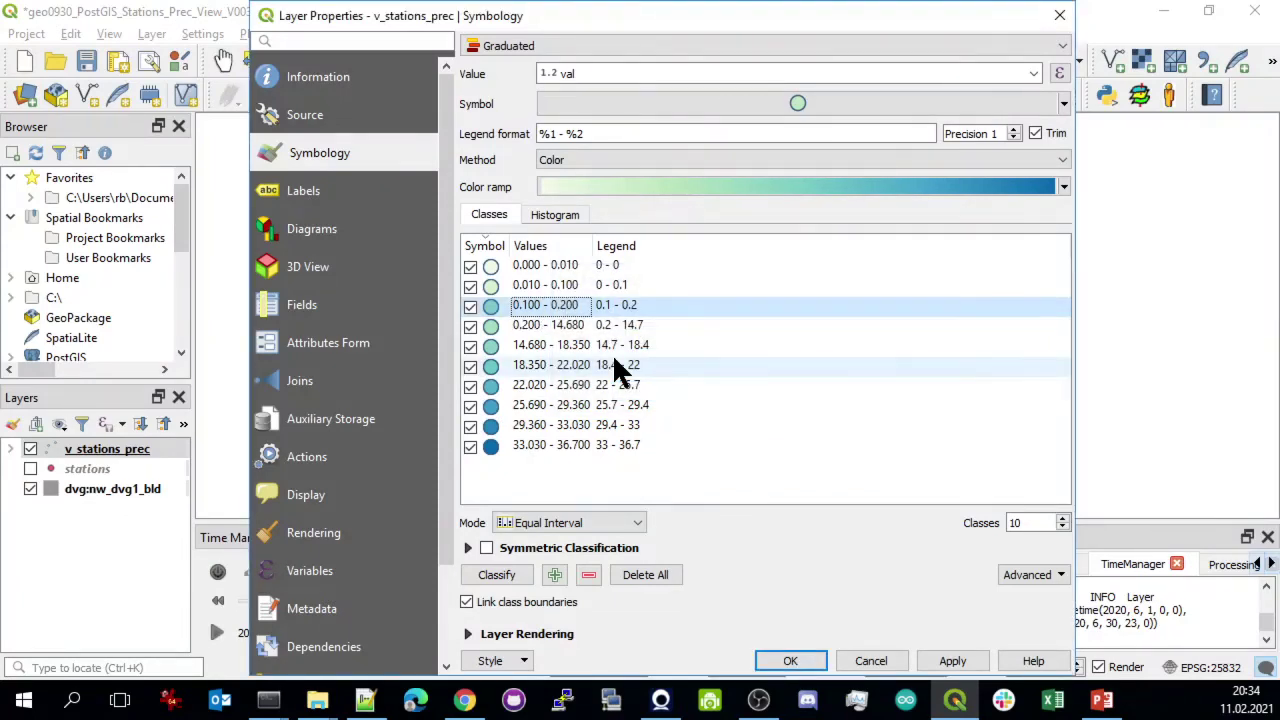
Set the upper bound of the fourth class to 0.5
{"action": "double_click", "coordinate": [568, 324]}
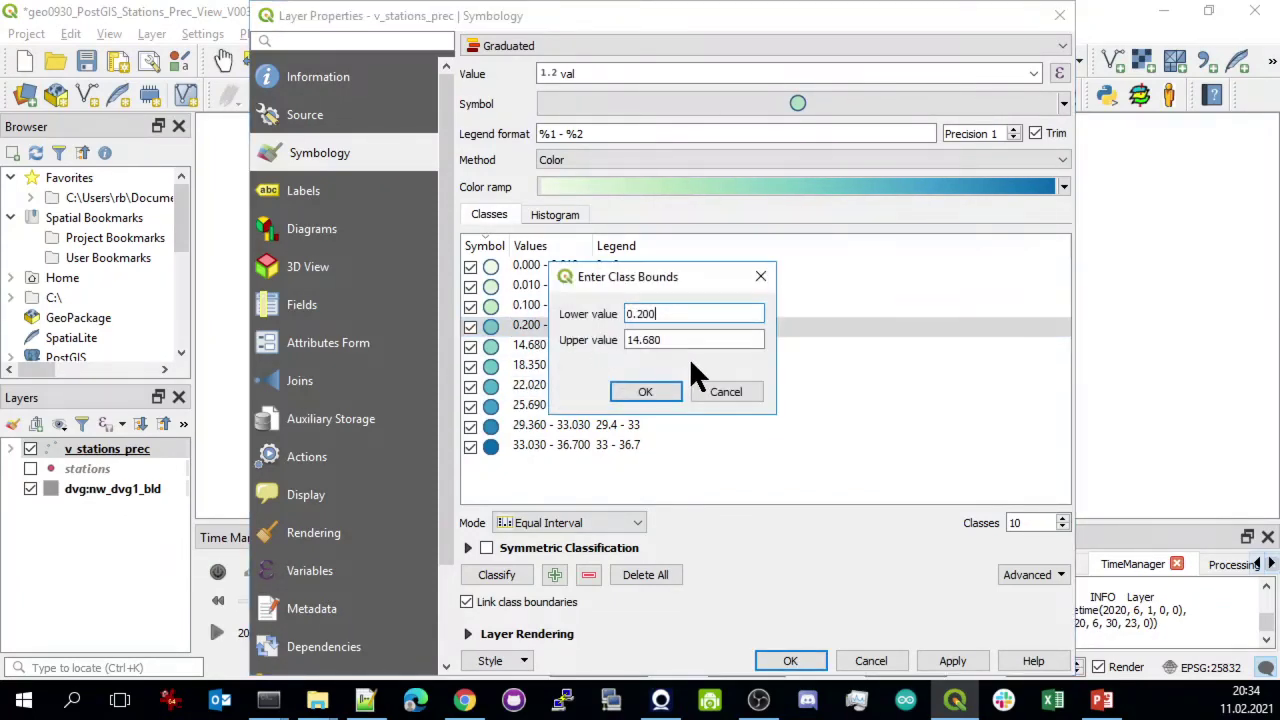
{"action": "left_click", "coordinate": [677, 334]}
{"action": "type", "text": "0"}
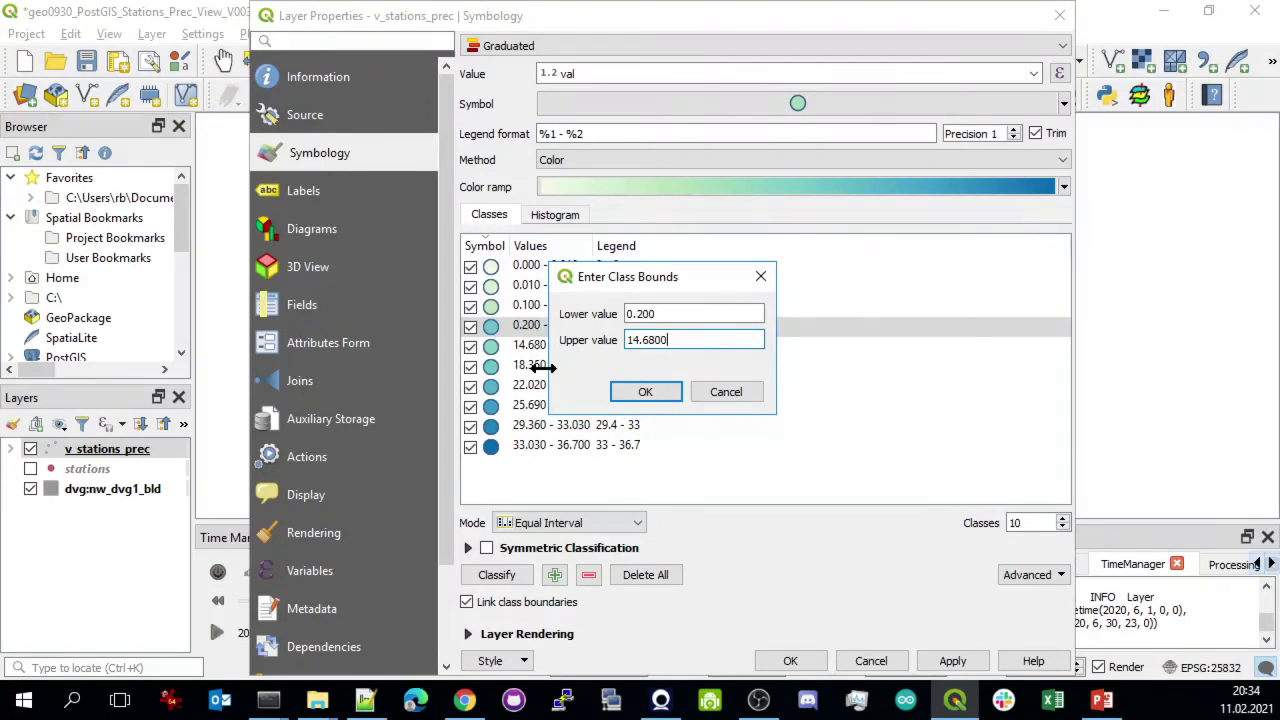
{"action": "type", "text": ".0"}
{"action": "key", "text": "Return"}
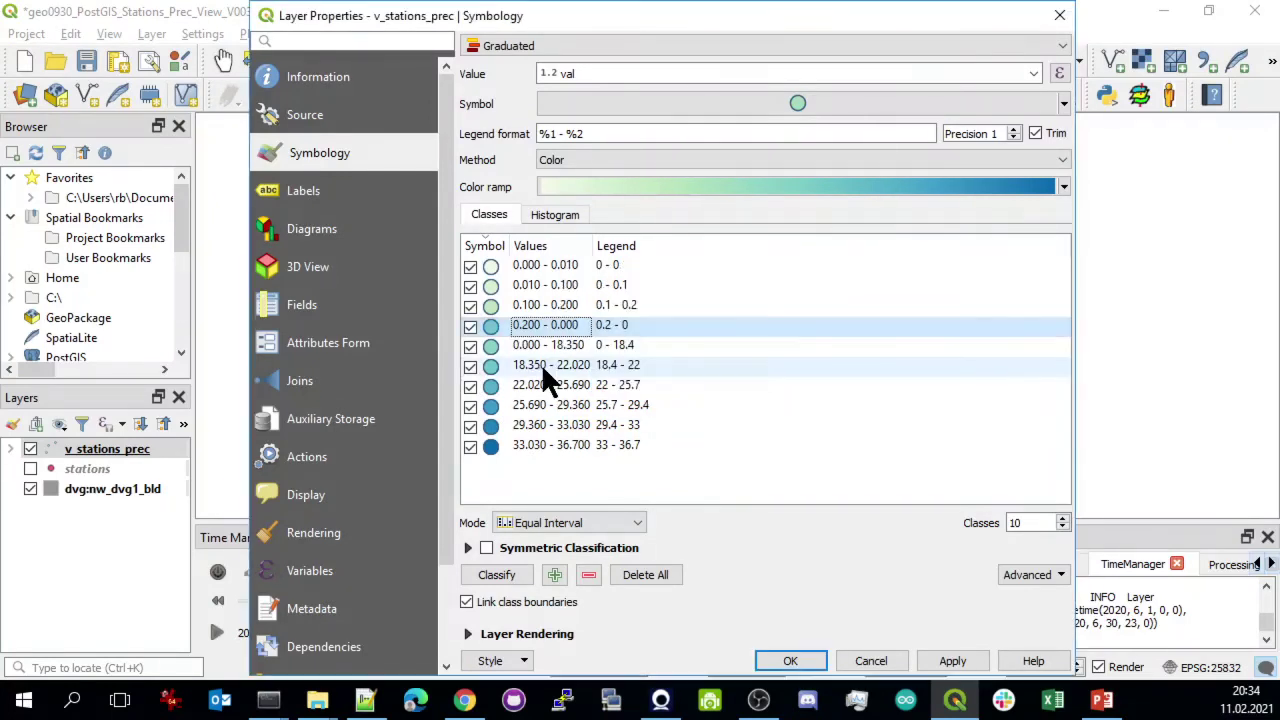
{"action": "double_click", "coordinate": [586, 325]}
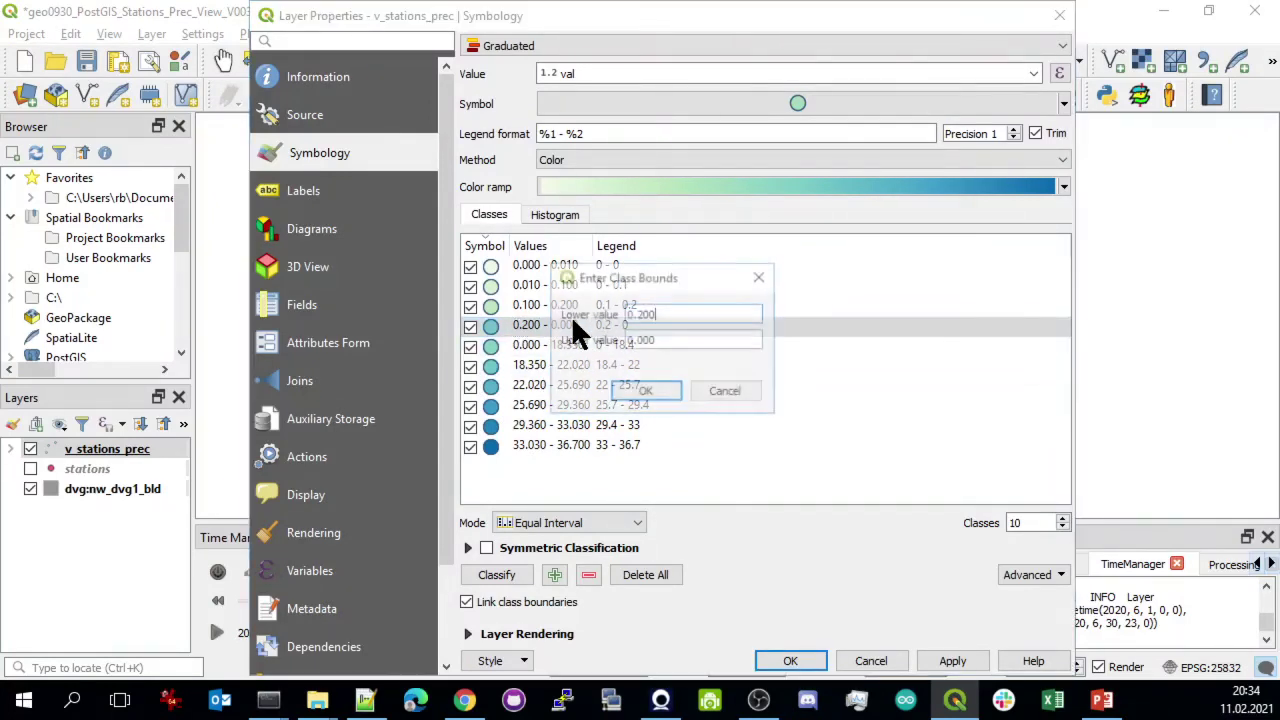
{"action": "double_click", "coordinate": [654, 340]}
{"action": "type", "text": "0."}
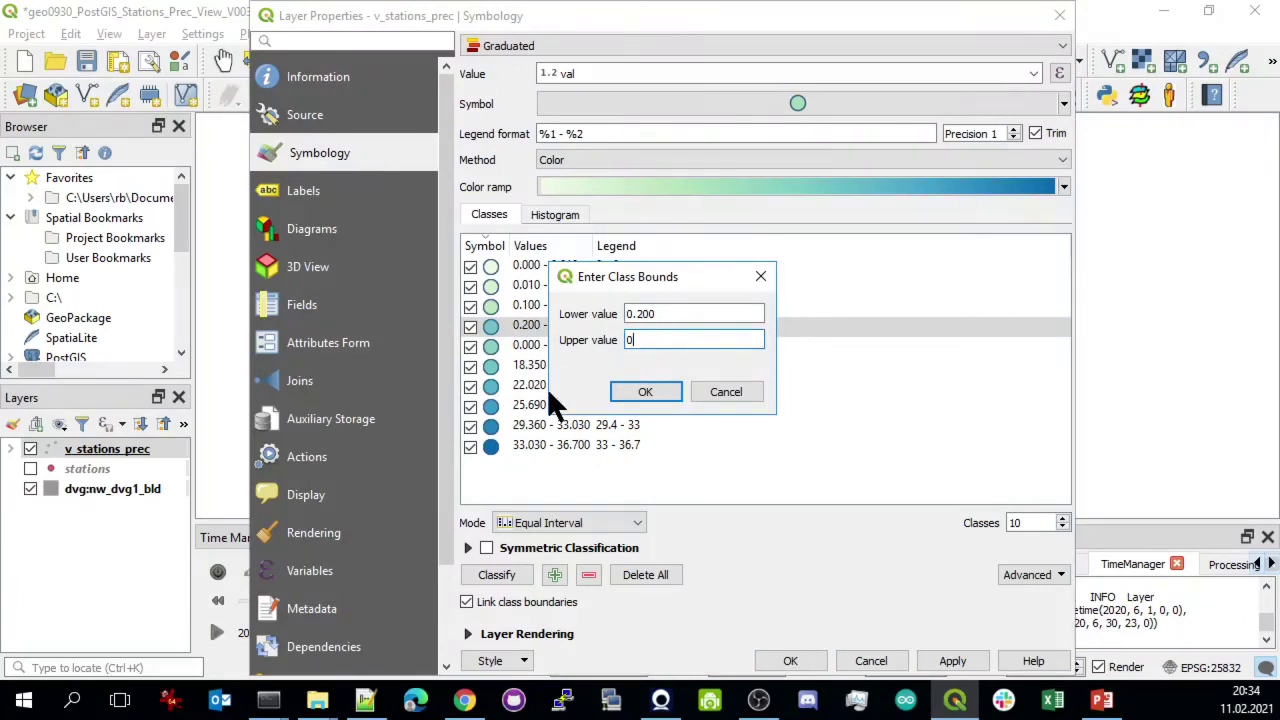
{"action": "type", "text": "5"}
{"action": "key", "text": "Return"}
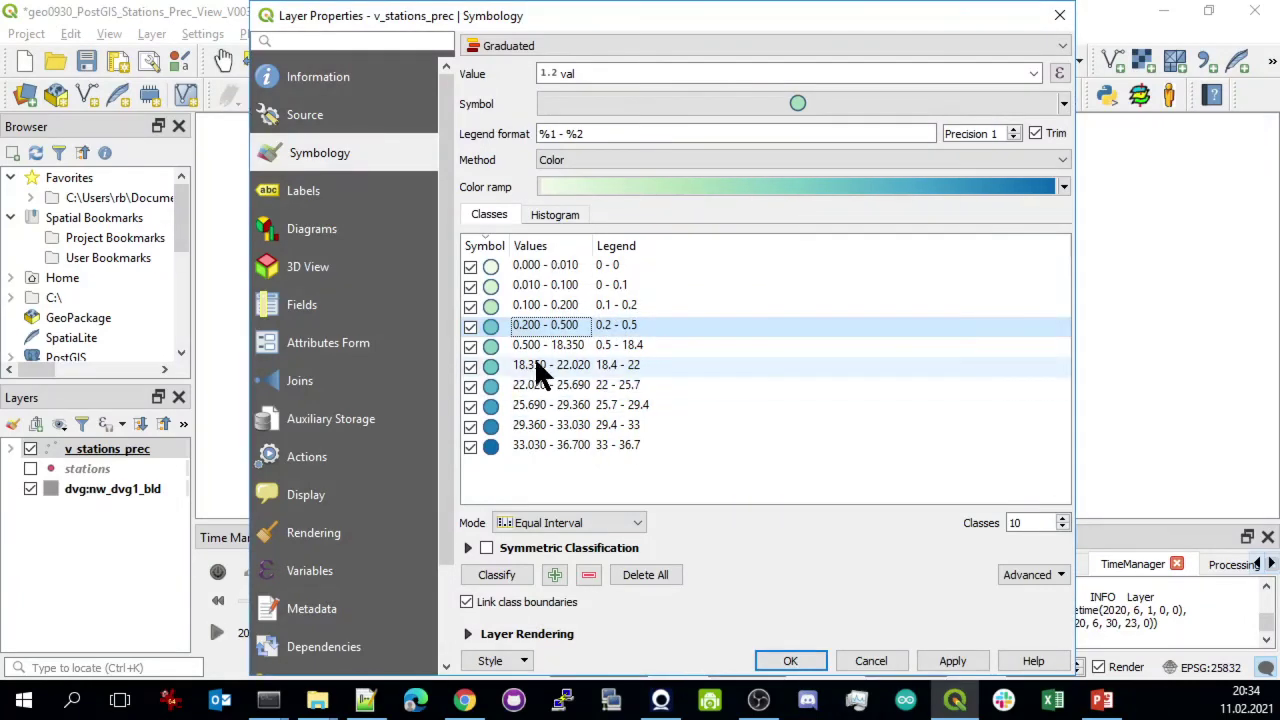
Set the upper bound of the fifth class to 1 and of the sixth class to 2
{"action": "double_click", "coordinate": [568, 340]}
{"action": "double_click", "coordinate": [651, 339]}
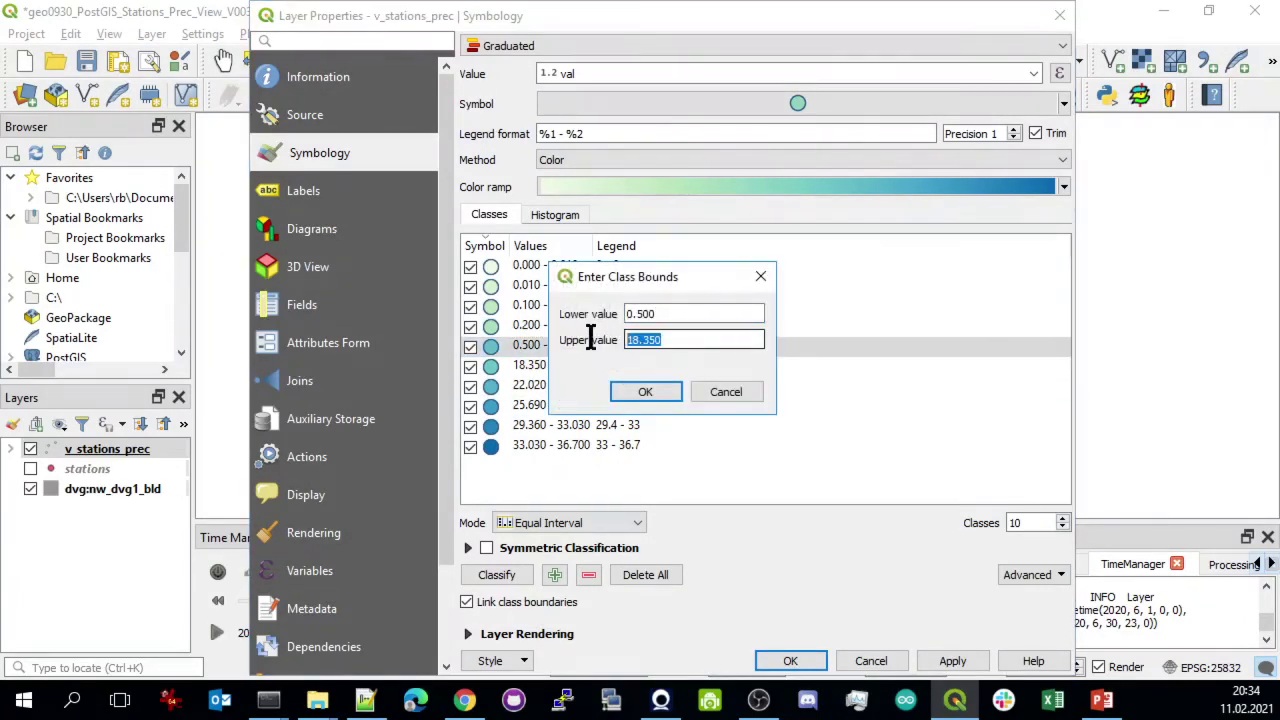
{"action": "type", "text": "2"}
{"action": "key", "text": "BackSpace"}
{"action": "type", "text": "1"}
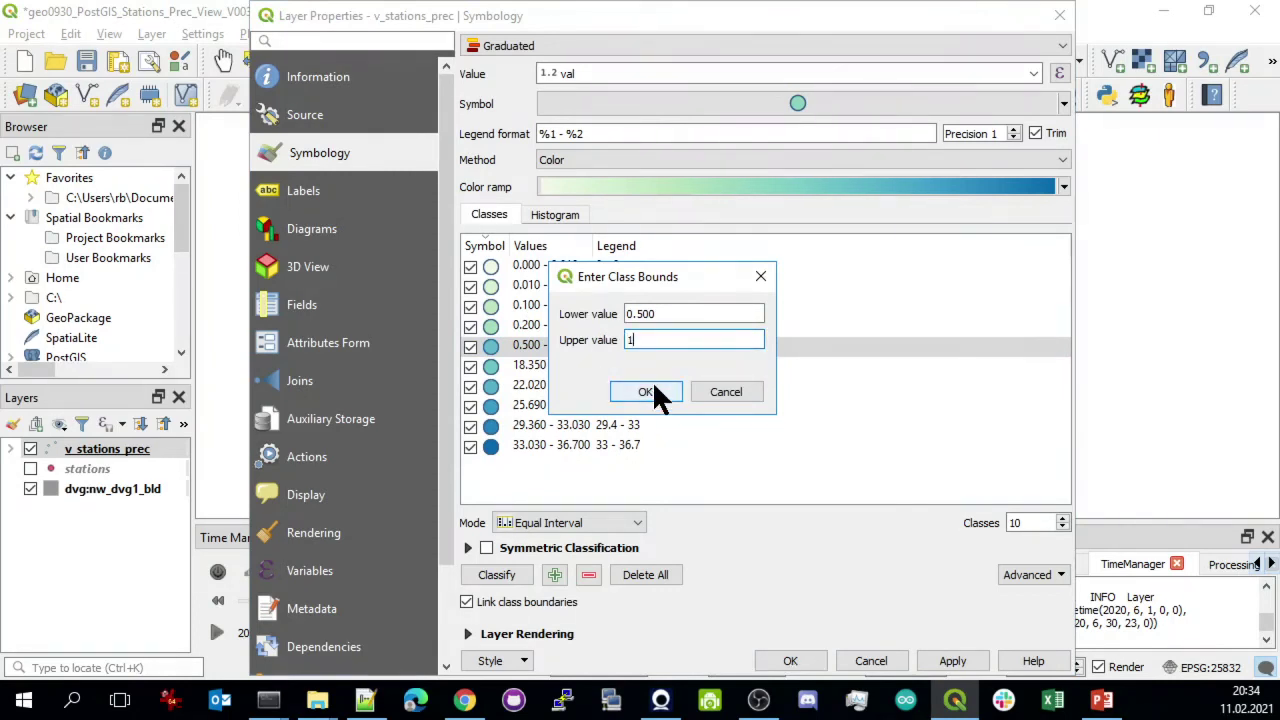
{"action": "left_click", "coordinate": [652, 388]}
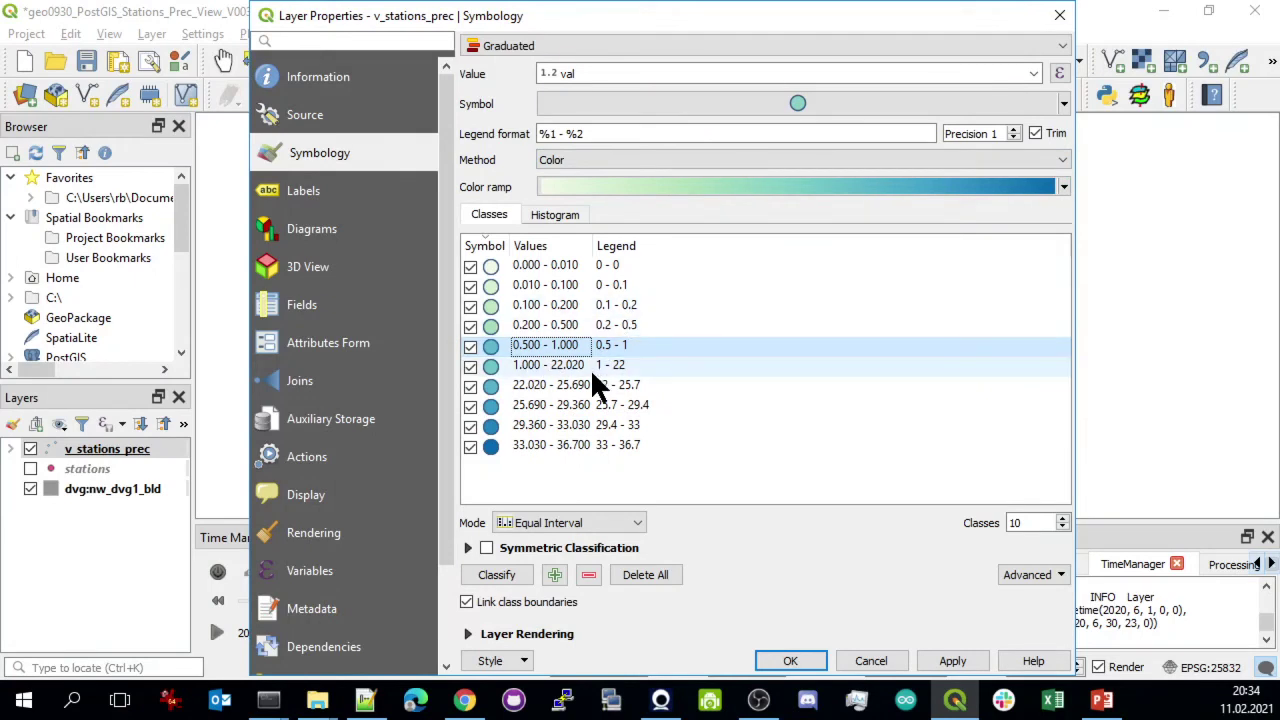
{"action": "left_click", "coordinate": [557, 368]}
{"action": "double_click", "coordinate": [557, 368]}
{"action": "left_click_drag", "start_coordinate": [694, 340], "coordinate": [563, 338]}
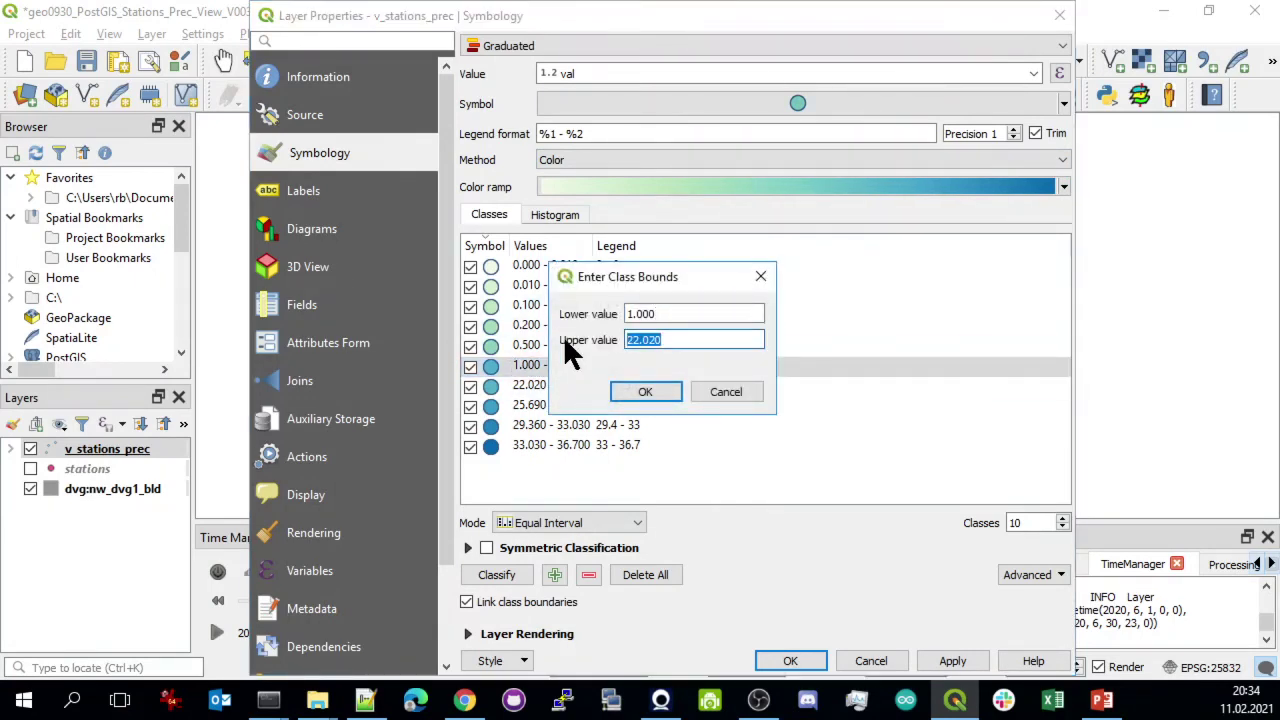
{"action": "type", "text": "2"}
{"action": "left_click", "coordinate": [645, 392]}
Set the upper bound of the seventh class to 5 and of the eighth class to 10
{"action": "double_click", "coordinate": [560, 386]}
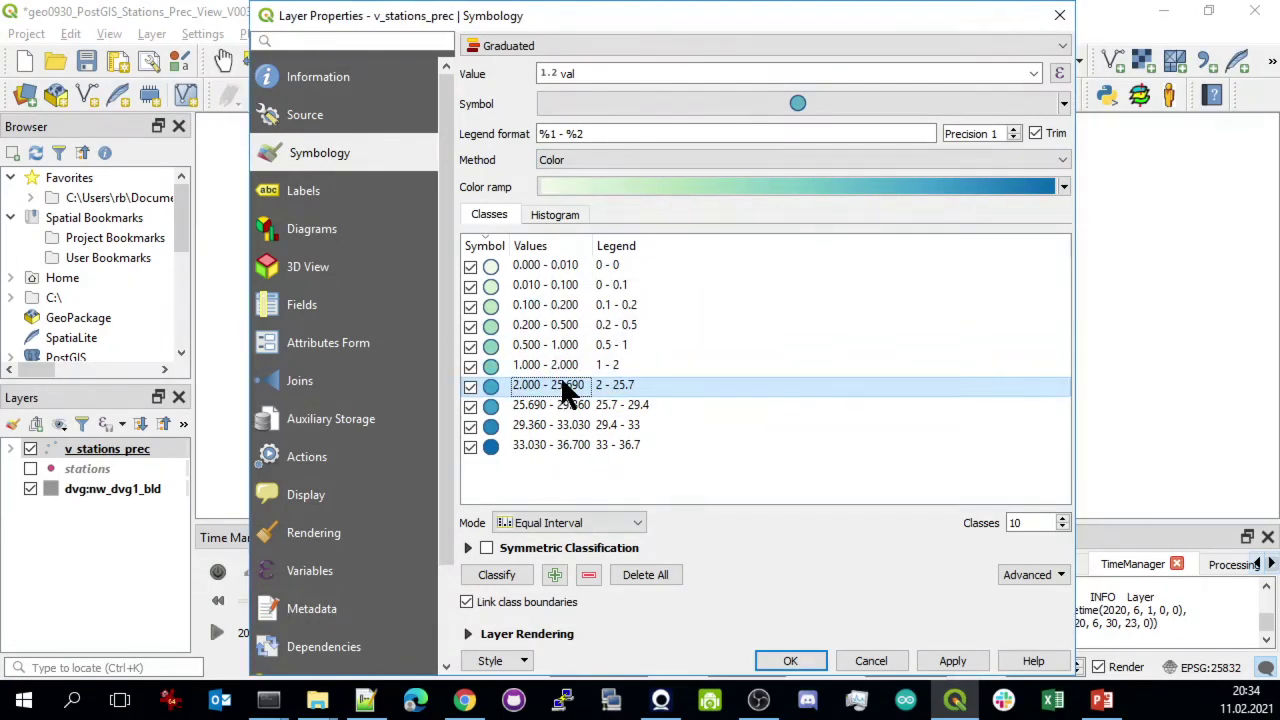
{"action": "left_click_drag", "start_coordinate": [712, 340], "coordinate": [575, 338]}
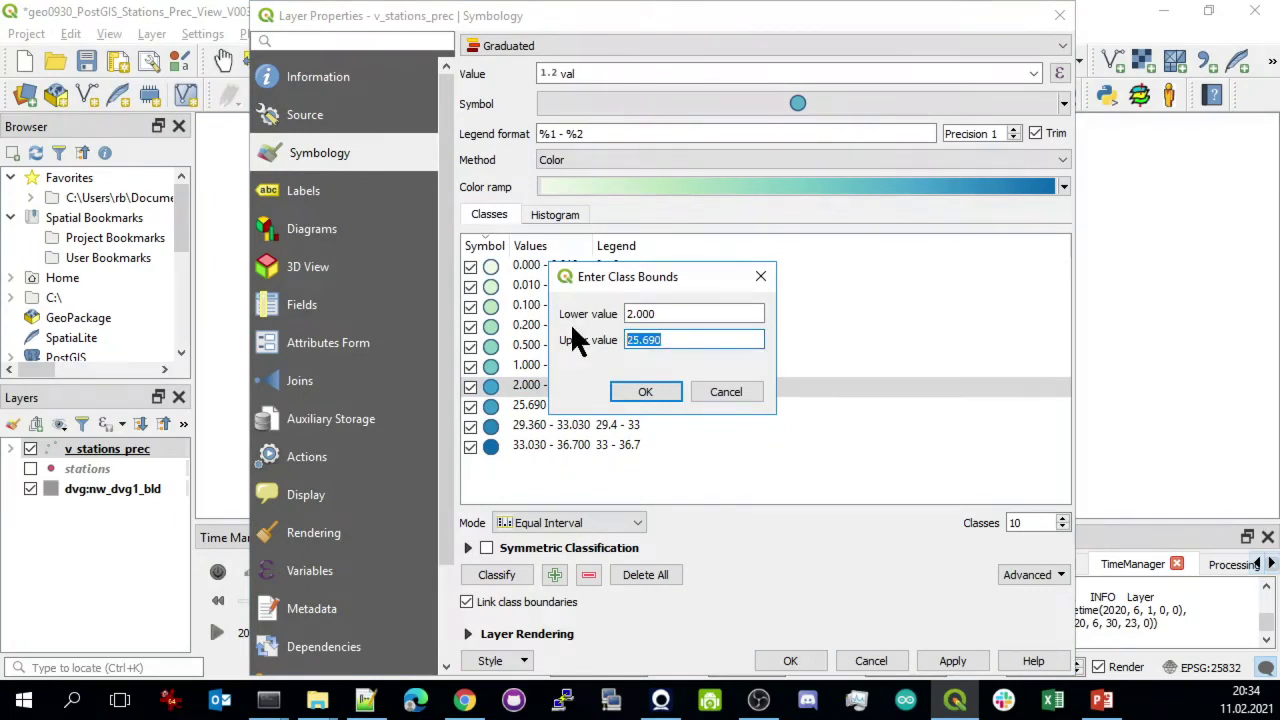
{"action": "type", "text": "5"}
{"action": "left_click", "coordinate": [646, 390]}
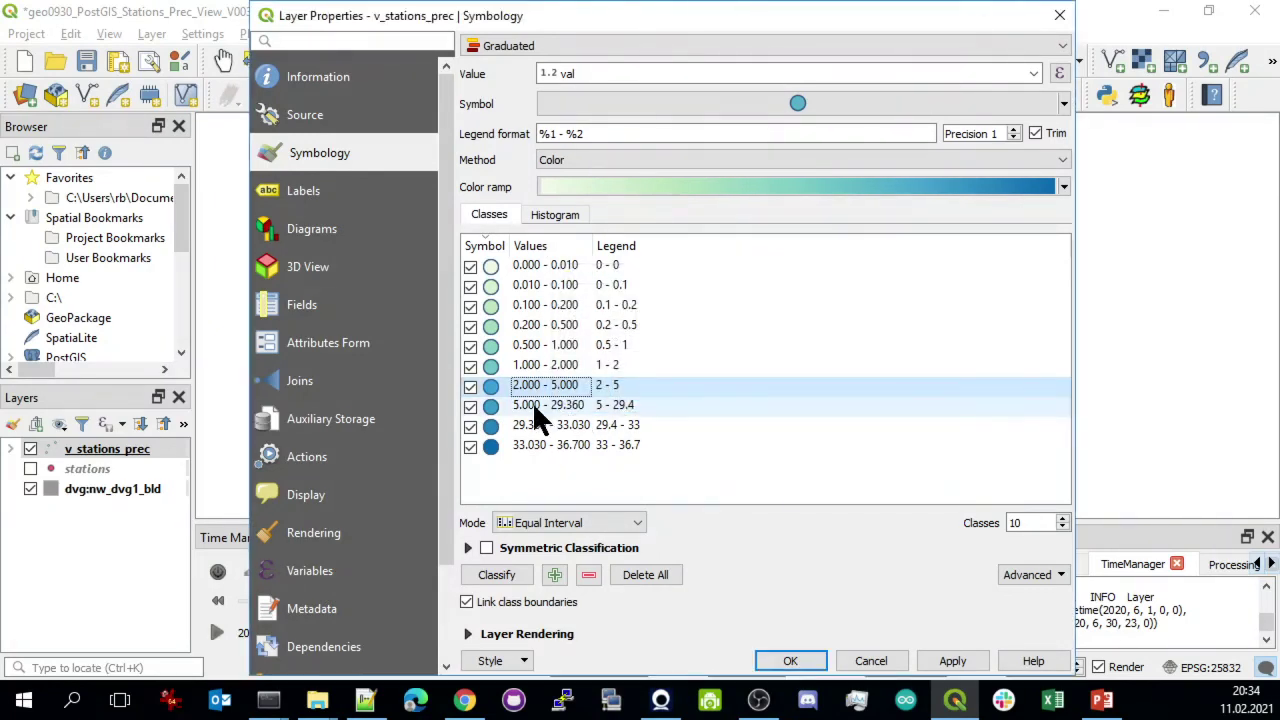
{"action": "double_click", "coordinate": [532, 401]}
{"action": "left_click_drag", "start_coordinate": [710, 340], "coordinate": [628, 340]}
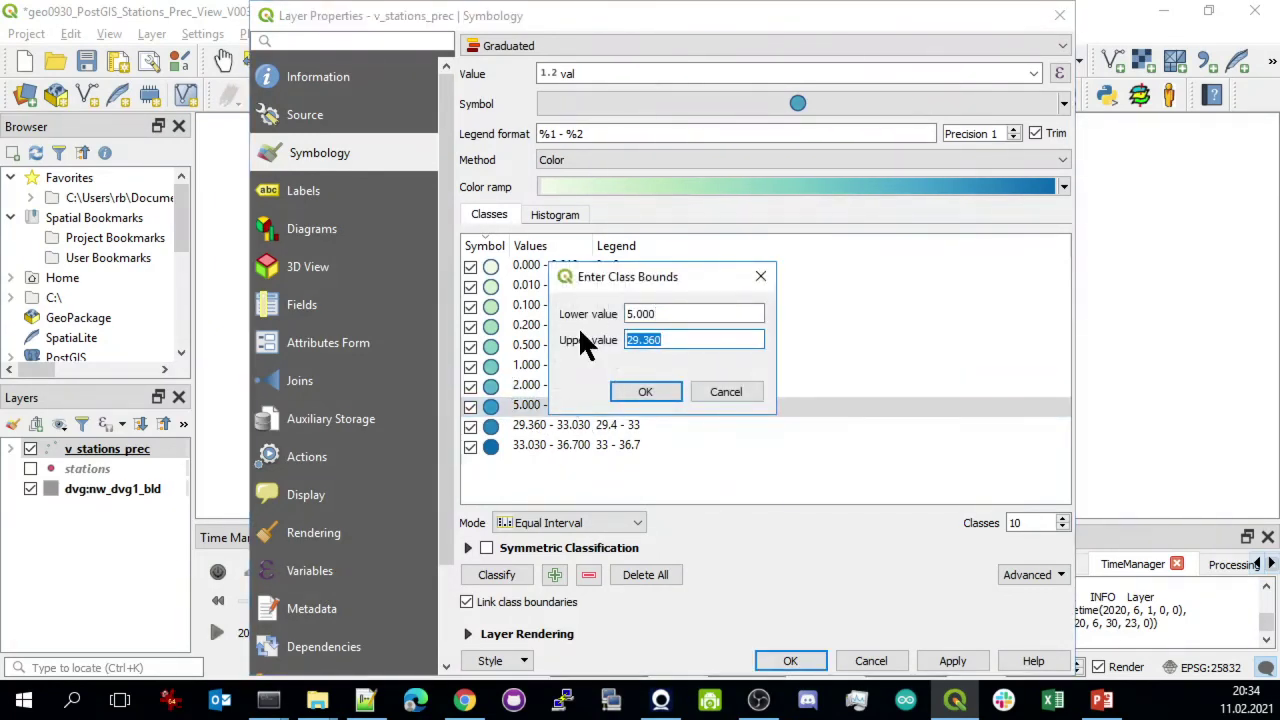
{"action": "type", "text": "10"}
{"action": "left_click", "coordinate": [645, 392]}
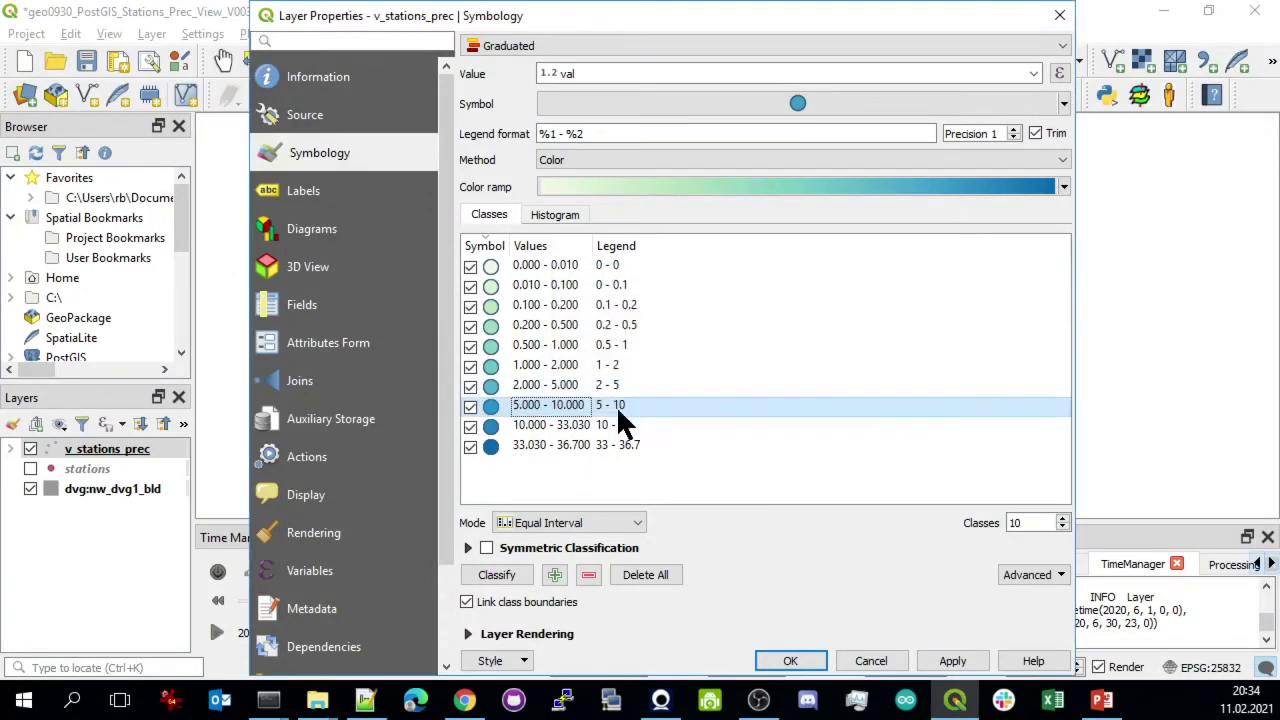
Set the upper bound of the ninth class to 20 and of the tenth class to 50, and apply the symbology to the layer
{"action": "double_click", "coordinate": [585, 425]}
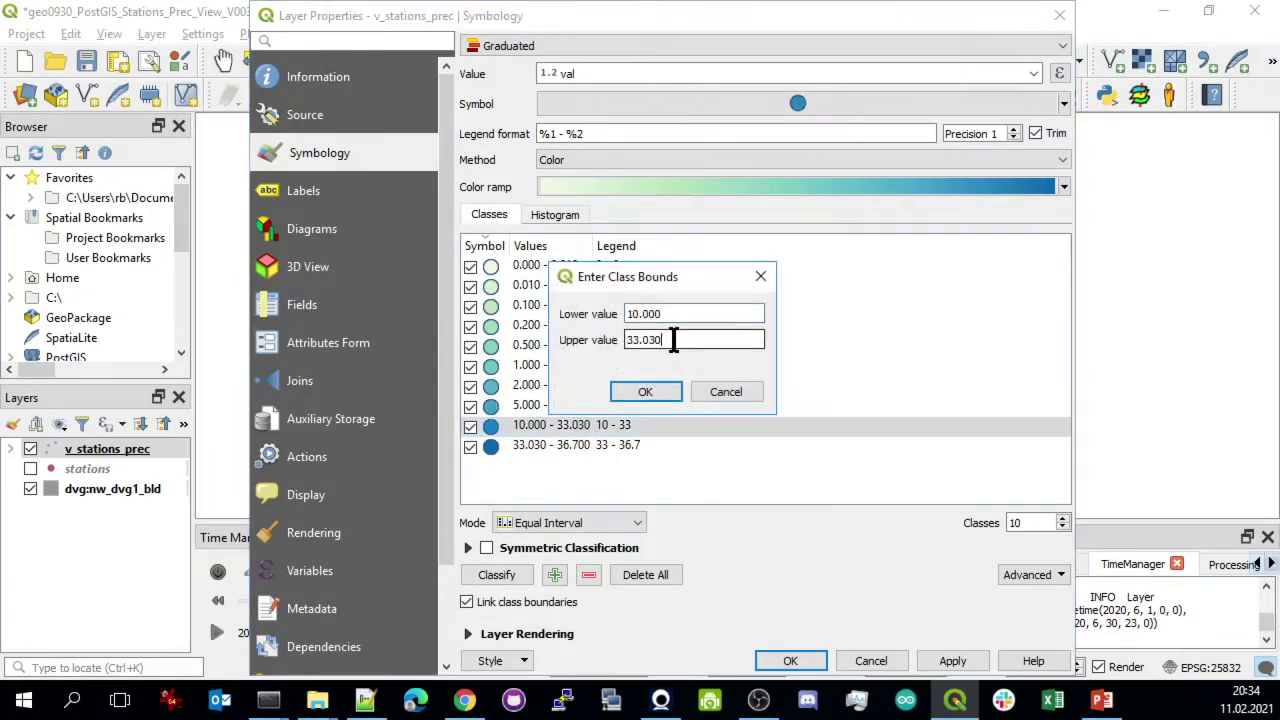
{"action": "left_click_drag", "start_coordinate": [674, 339], "coordinate": [545, 331]}
{"action": "type", "text": "20"}
{"action": "left_click", "coordinate": [645, 392]}
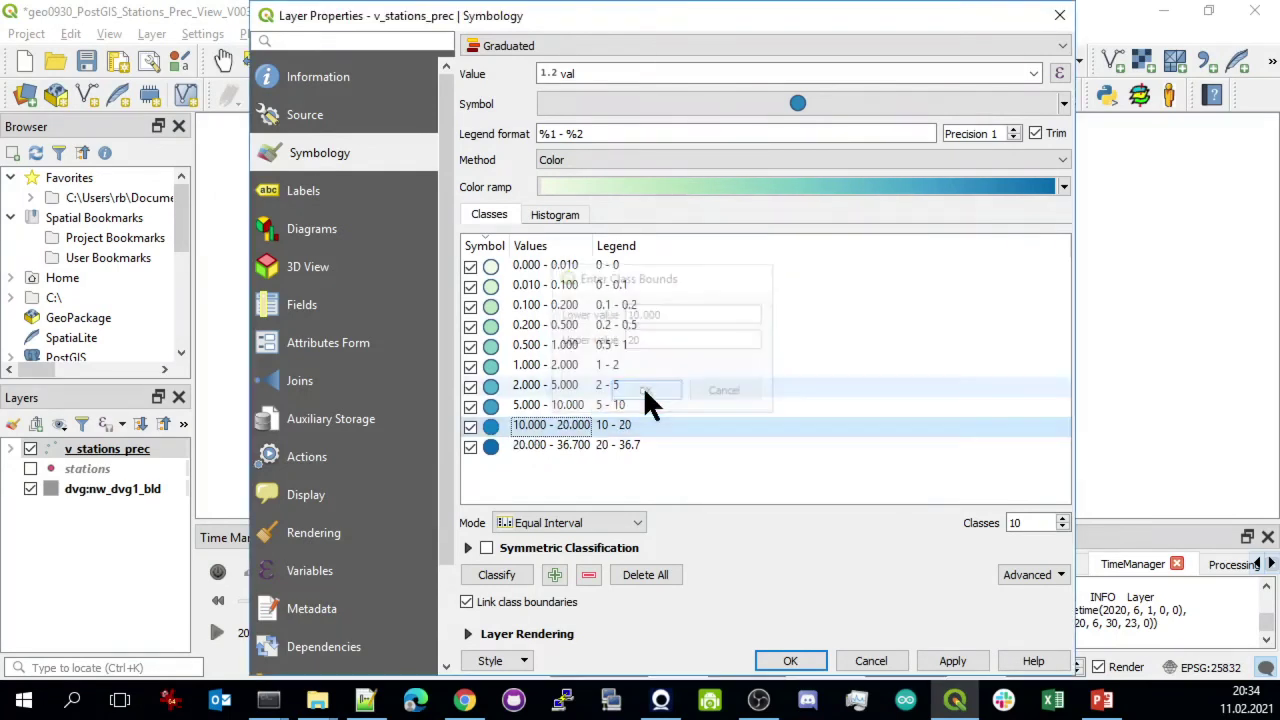
{"action": "double_click", "coordinate": [572, 440]}
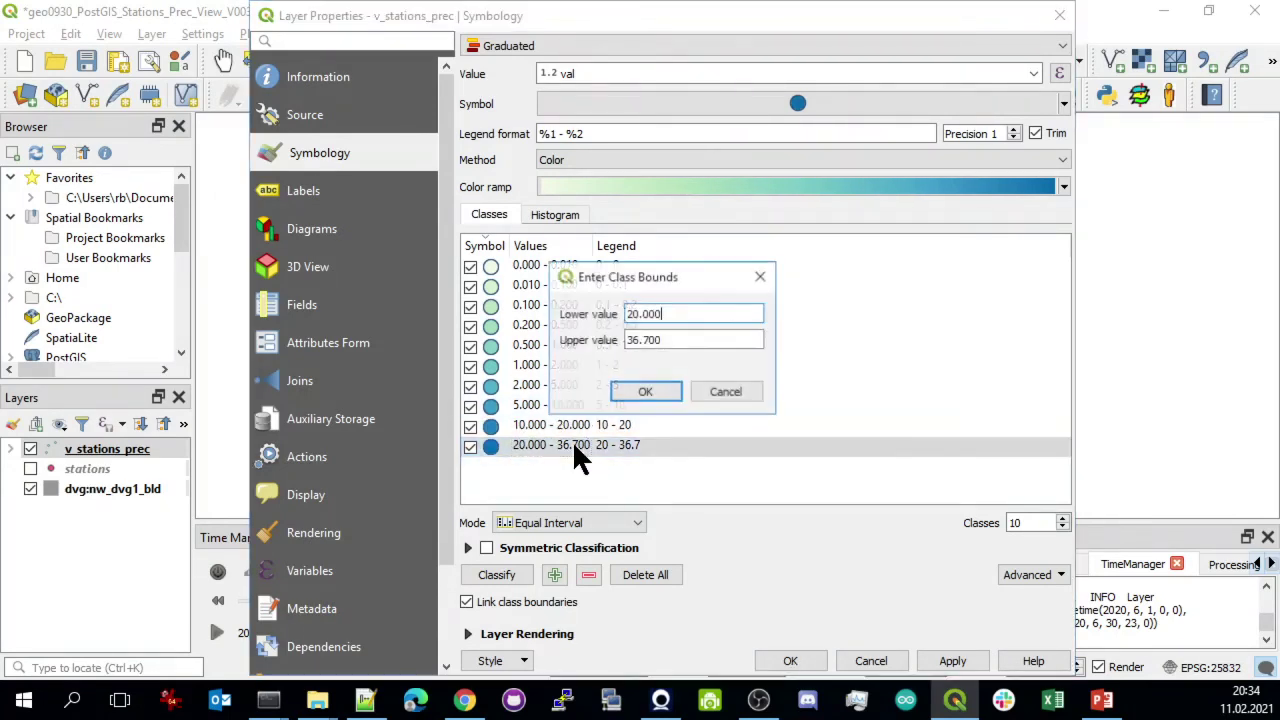
{"action": "left_click_drag", "start_coordinate": [734, 341], "coordinate": [502, 337]}
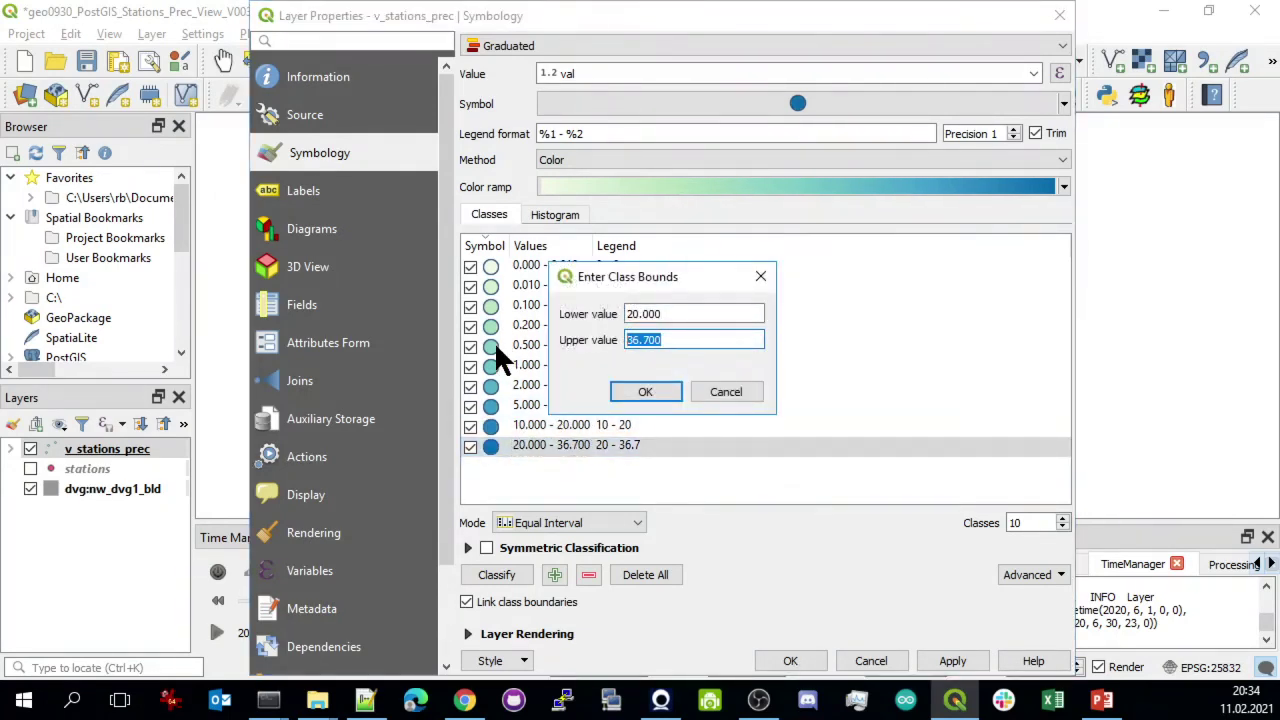
{"action": "type", "text": "50"}
{"action": "left_click", "coordinate": [647, 392]}
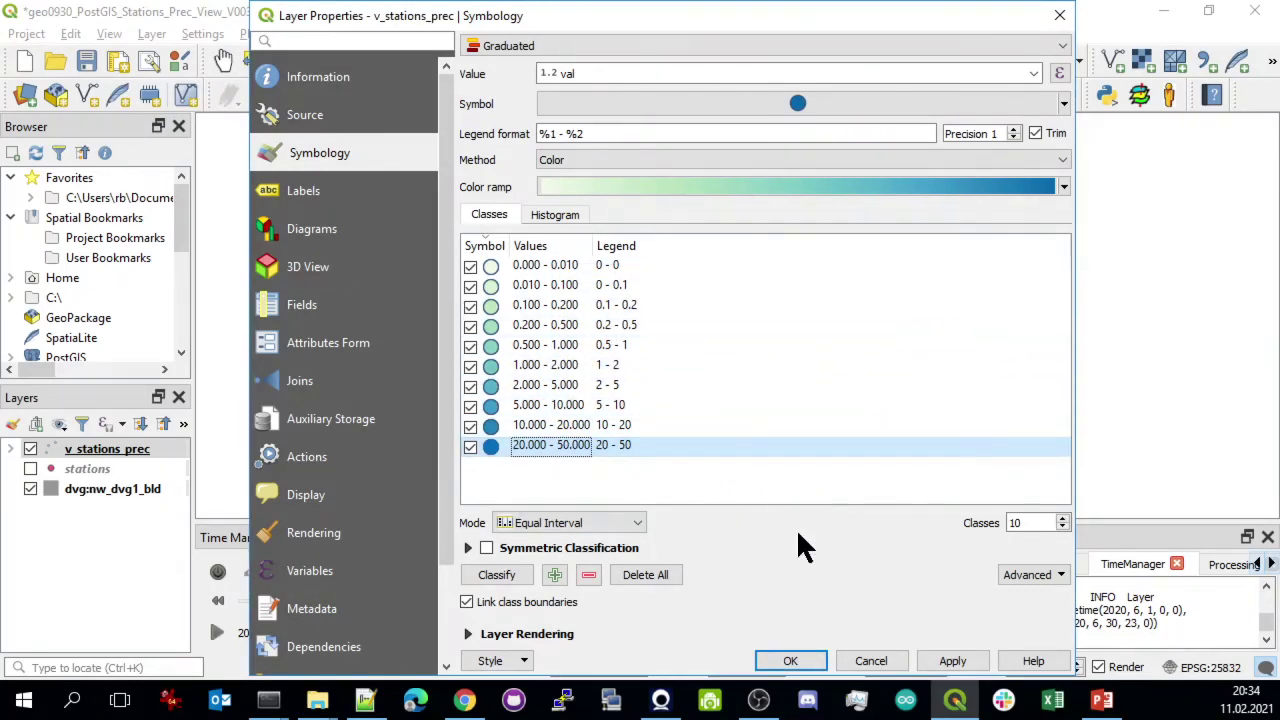
{"action": "left_click", "coordinate": [952, 660]}
{"action": "left_click", "coordinate": [802, 660]}
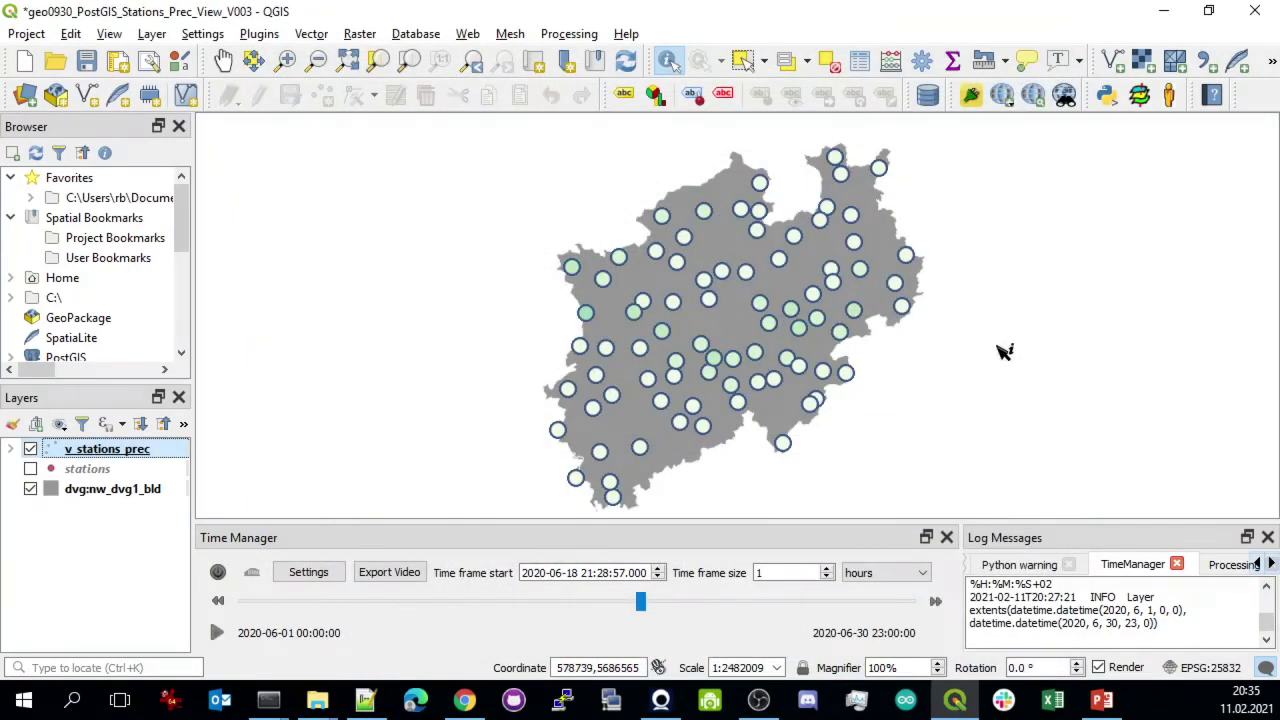
Re-enable Time Manager and move the time frame back to 14 June 2020, about 07:00
{"action": "left_click", "coordinate": [638, 598]}
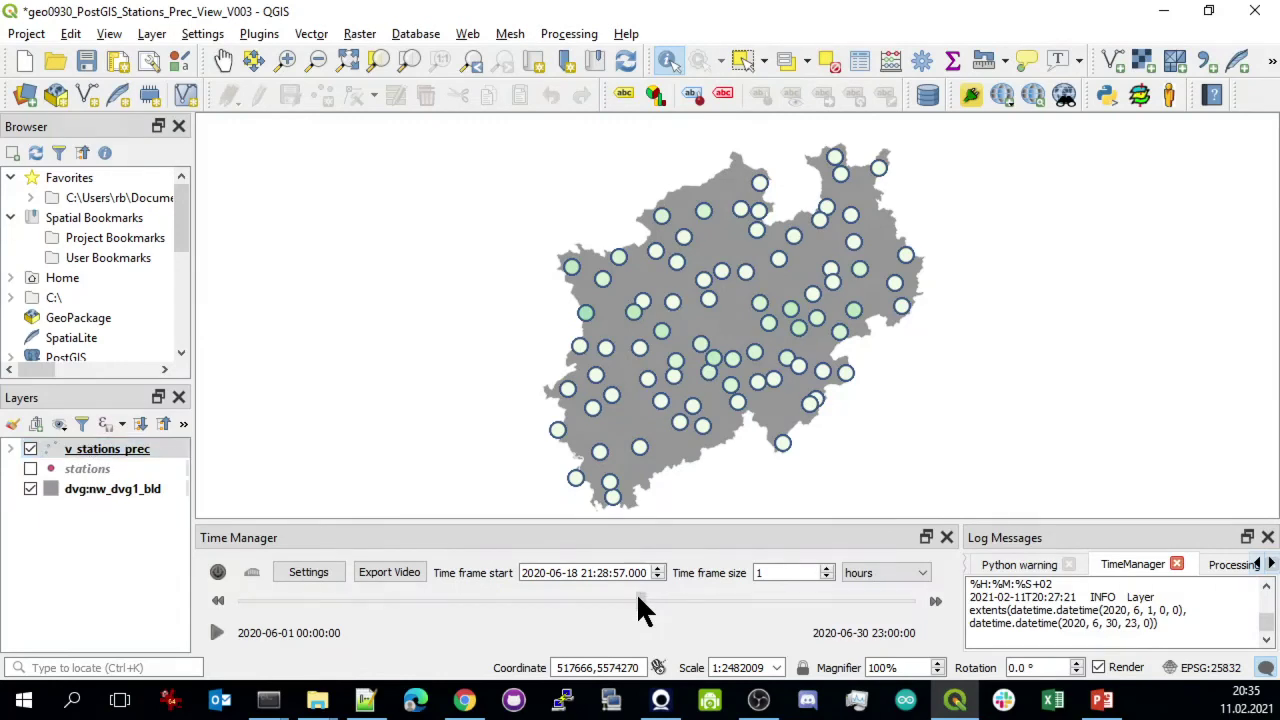
{"action": "left_click", "coordinate": [217, 573]}
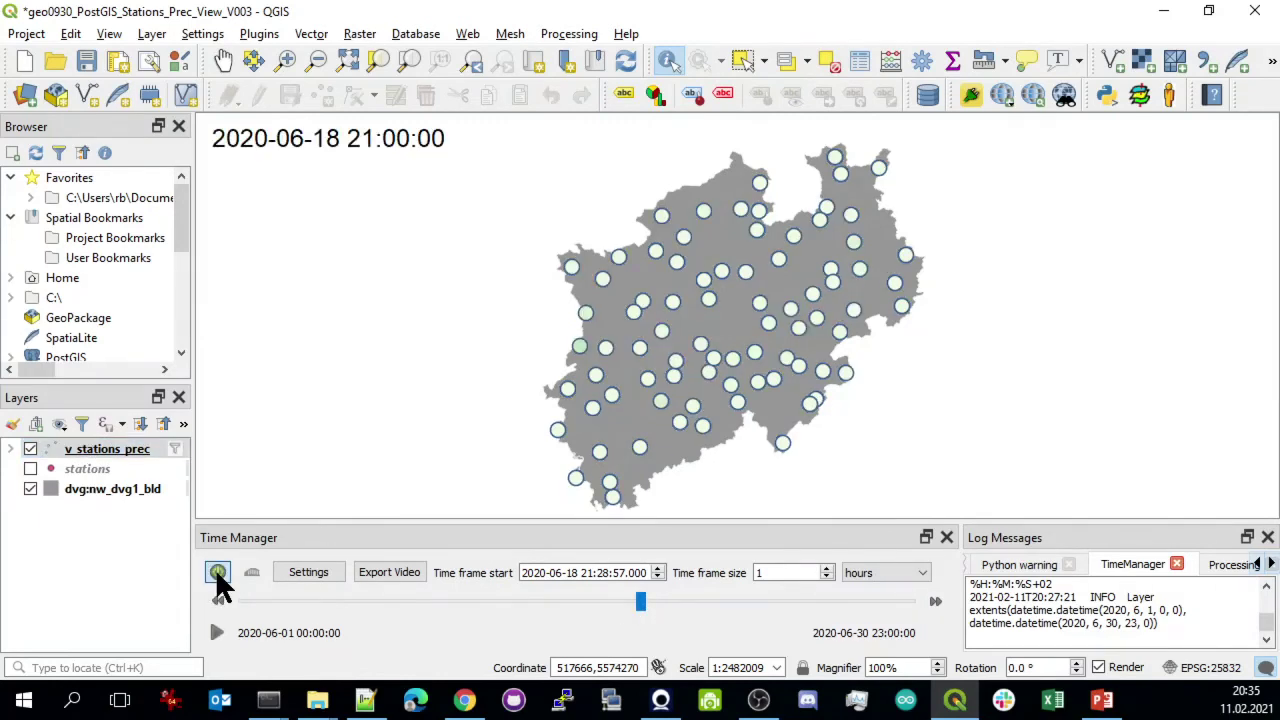
{"action": "left_click_drag", "start_coordinate": [638, 603], "coordinate": [537, 606]}
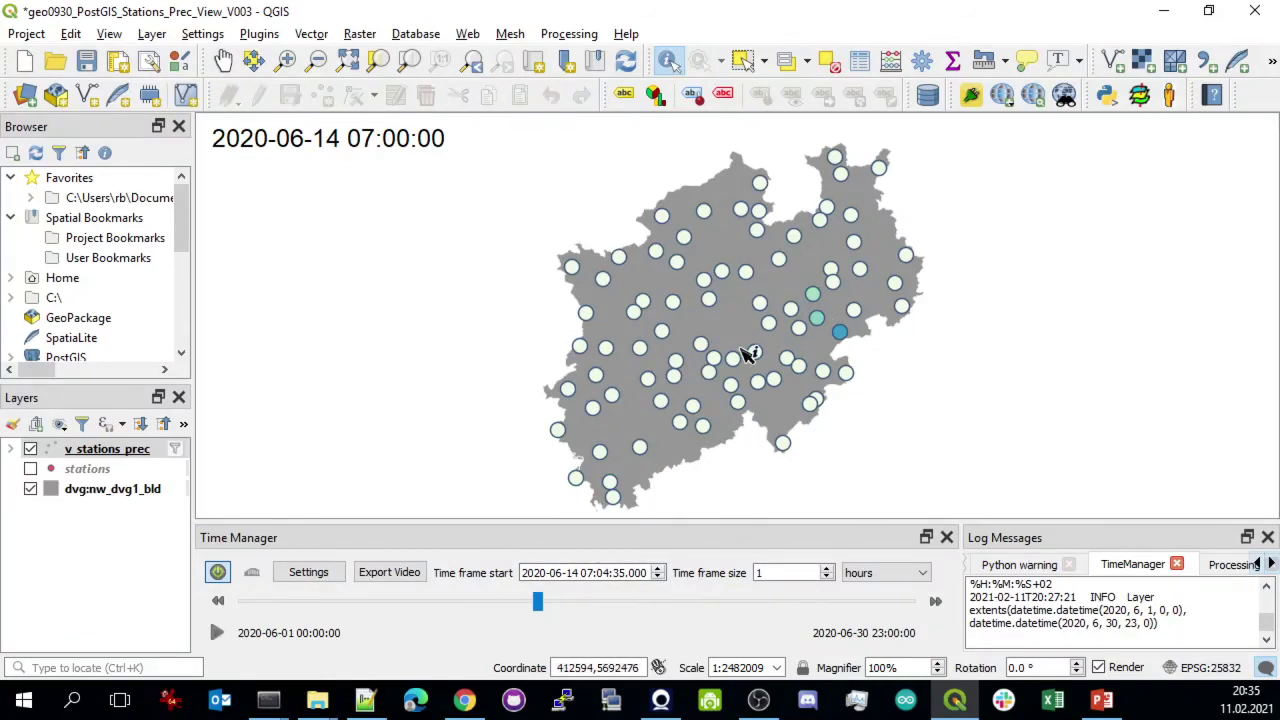
Play the hourly animation from an earlier June date, pause it, and scrub through other time frames to examine the station colors
{"action": "left_click_drag", "start_coordinate": [530, 604], "coordinate": [357, 602]}
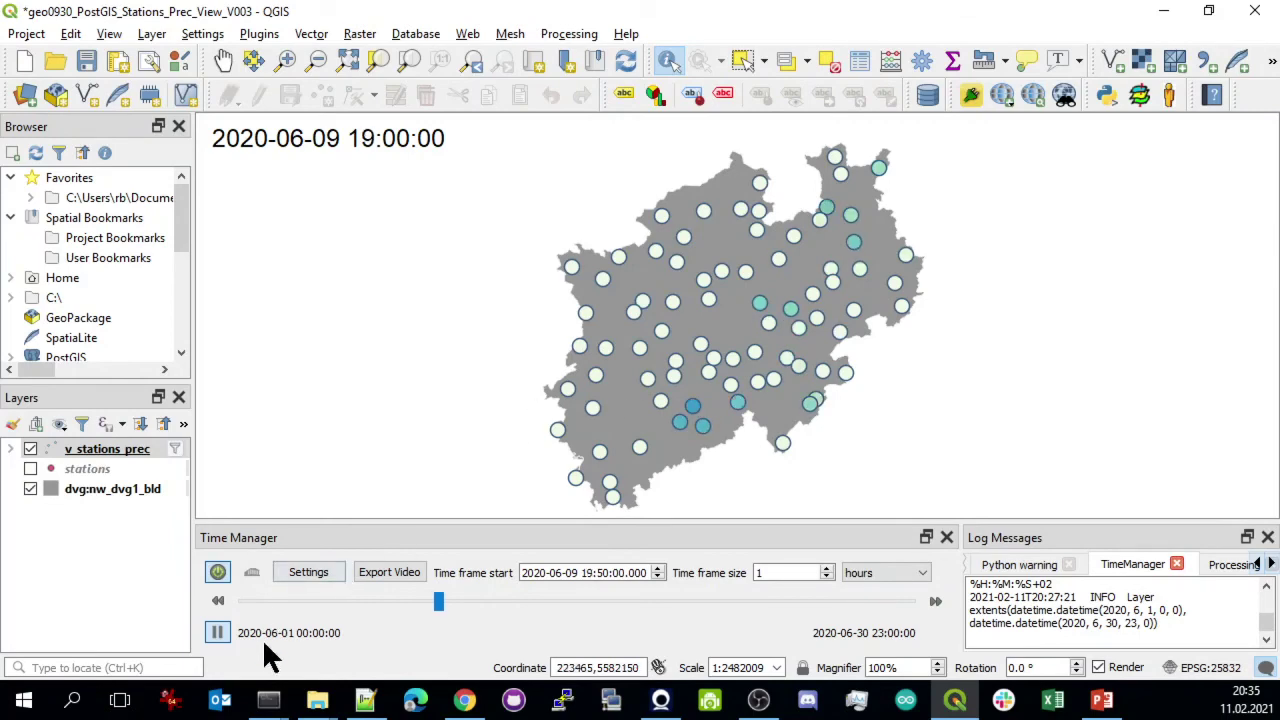
{"action": "left_click", "coordinate": [217, 632]}
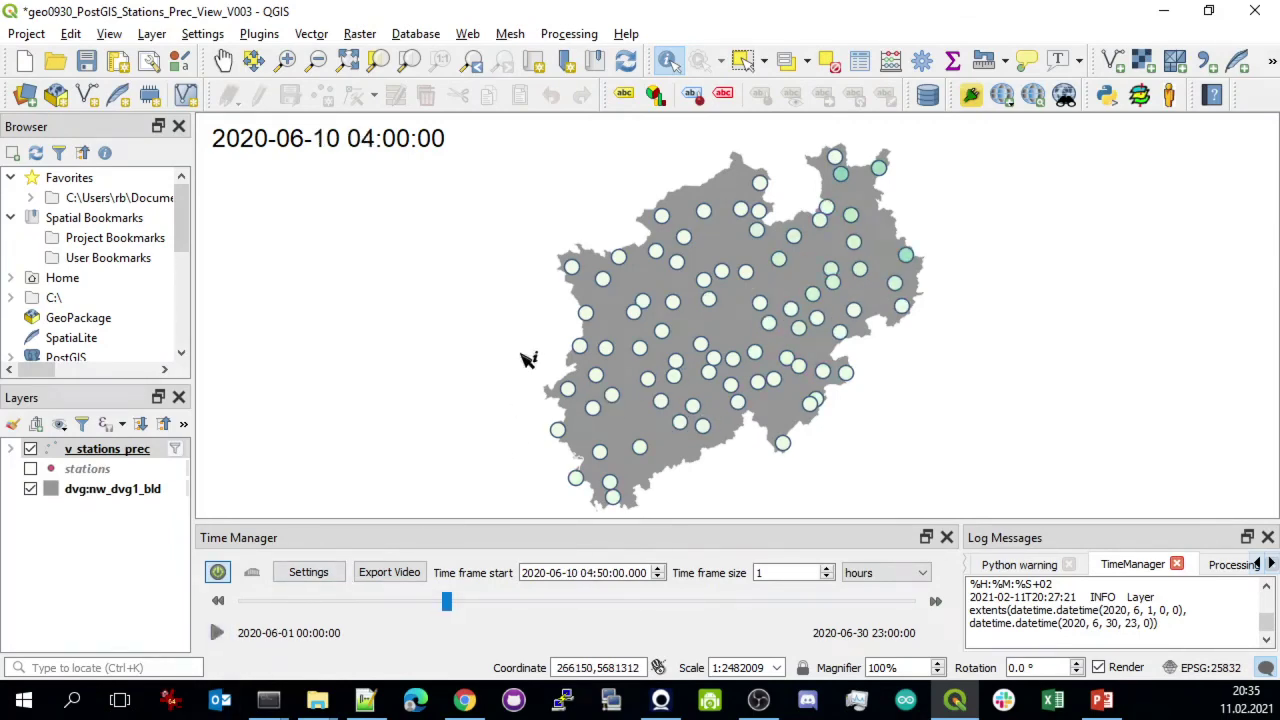
{"action": "left_click", "coordinate": [433, 599]}
{"action": "mouse_move", "coordinate": [424, 599]}
{"action": "left_mouse_down"}
{"action": "mouse_move", "coordinate": [409, 598]}
{"action": "mouse_move", "coordinate": [437, 601]}
{"action": "mouse_move", "coordinate": [416, 600]}
{"action": "left_mouse_up"}
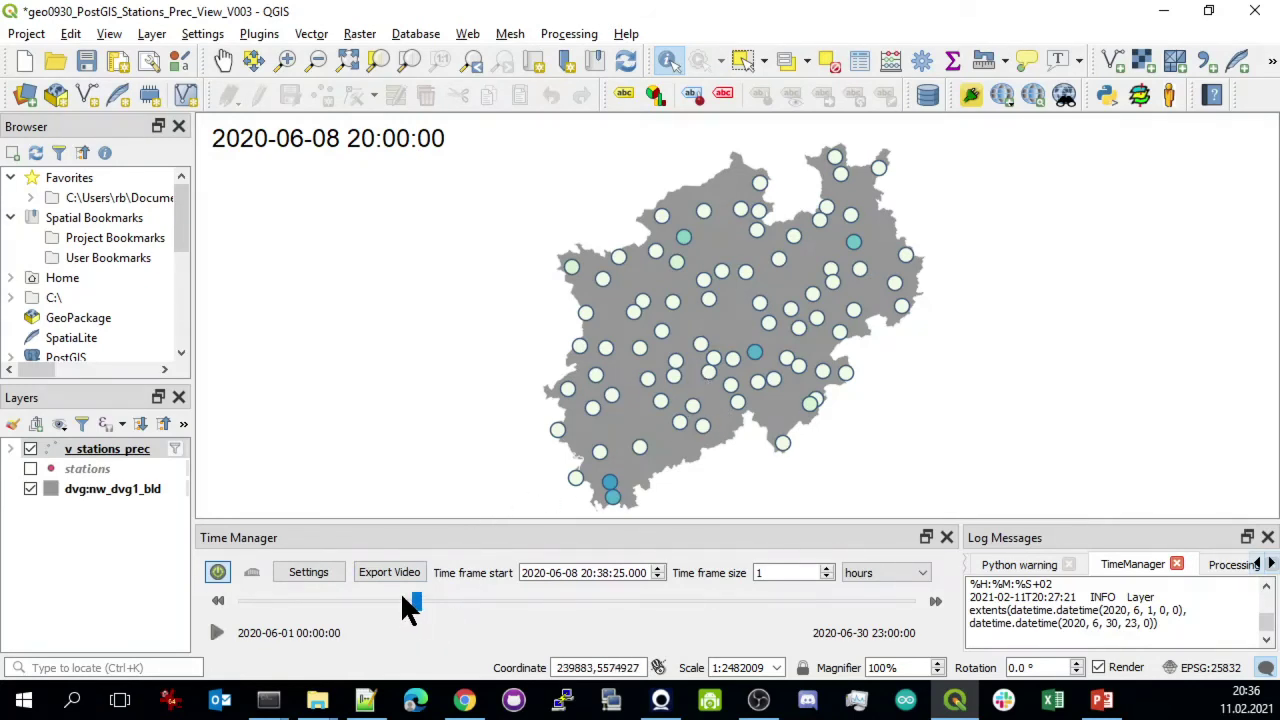
{"action": "left_click_drag", "start_coordinate": [415, 602], "coordinate": [410, 608]}
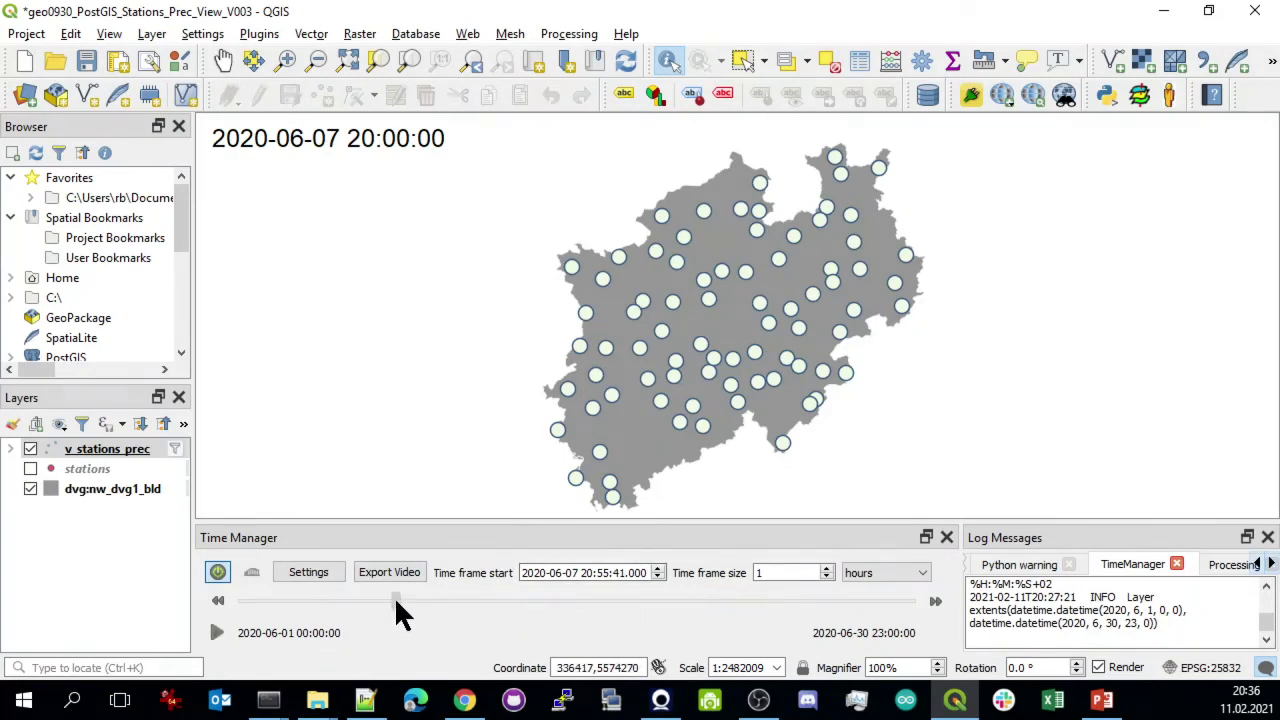
{"action": "left_click_drag", "start_coordinate": [395, 600], "coordinate": [560, 601]}
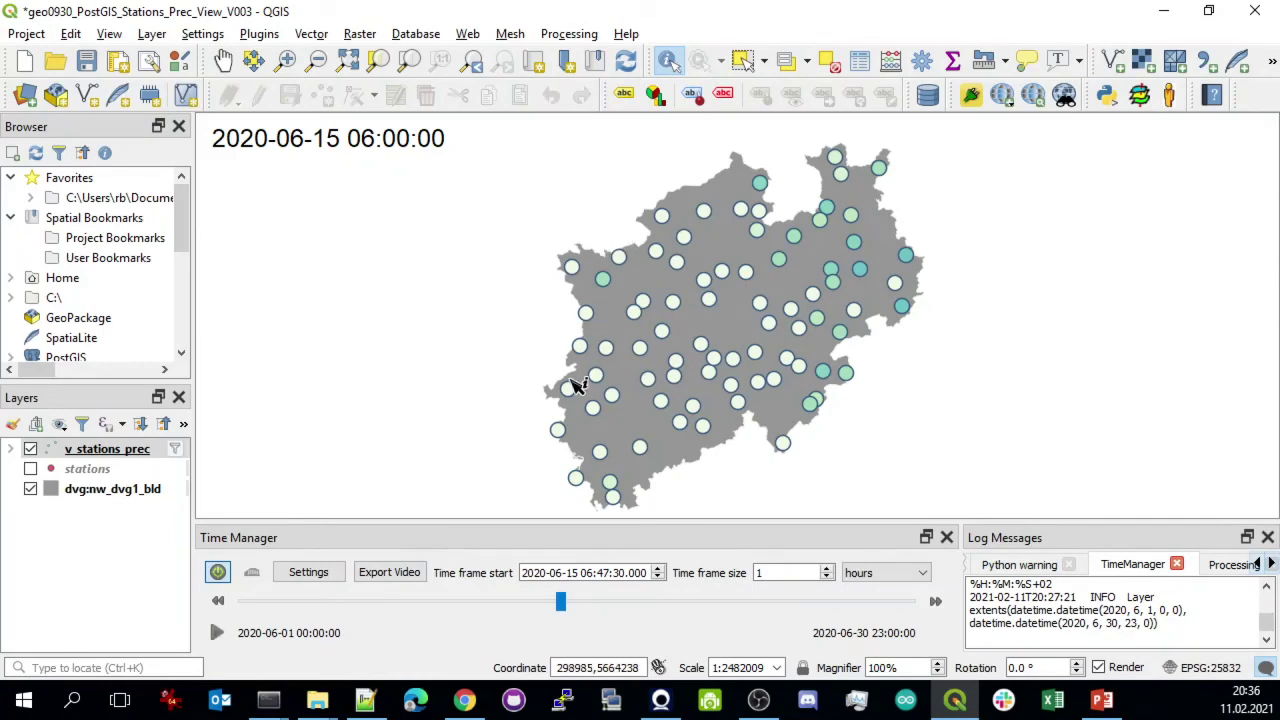
Open the SQL query of the v_stations_prec layer for updating and set its start date to '2020-08-01'
{"action": "right_click", "coordinate": [120, 449]}
{"action": "left_click", "coordinate": [225, 170]}
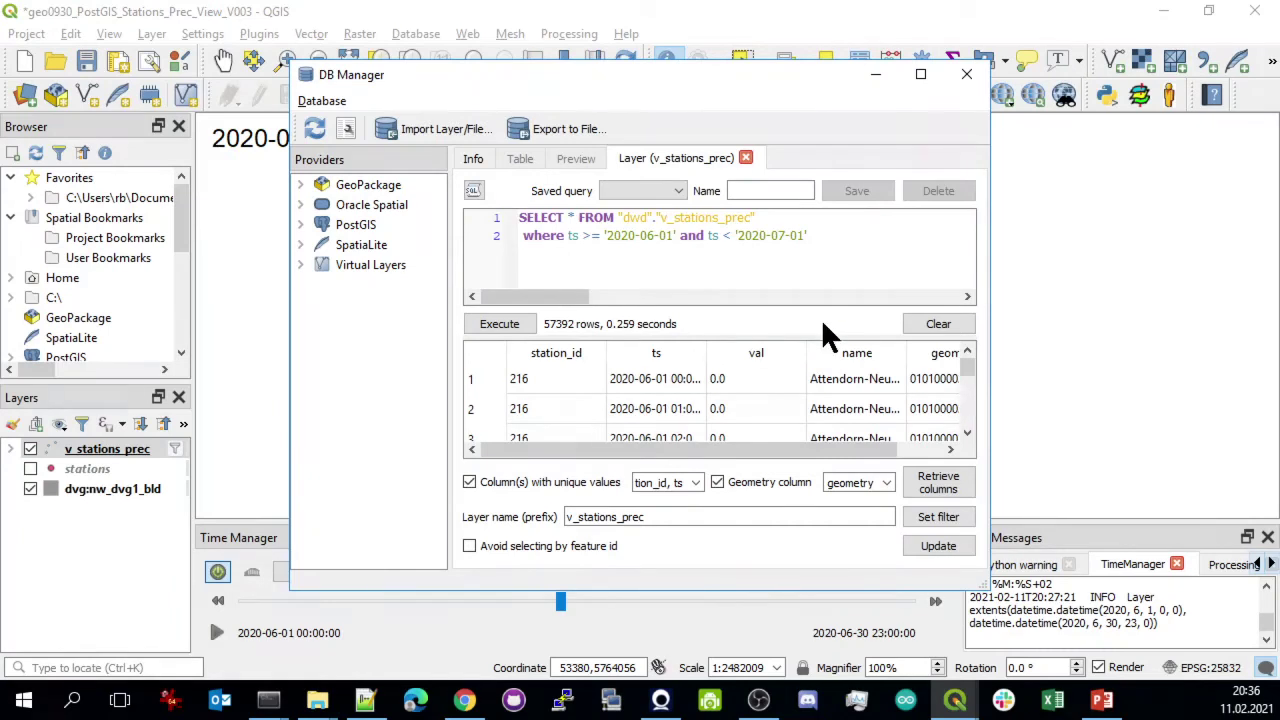
{"action": "left_click", "coordinate": [652, 238]}
{"action": "key", "text": "BackSpace"}
{"action": "type", "text": "8"}
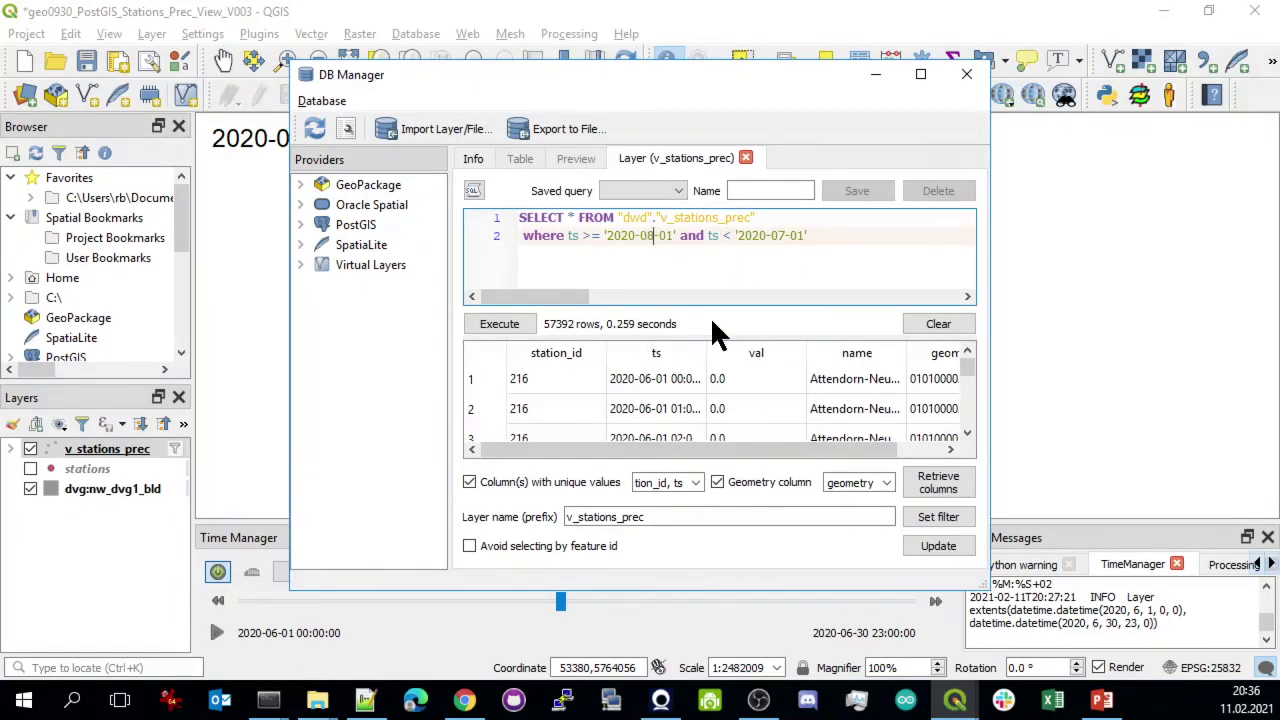
Set the query's end date condition to ts < '2020-09-01' and execute the query
{"action": "key", "text": "Right"}
{"action": "key", "text": "Right"}
{"action": "key", "text": "Right"}
{"action": "key", "text": "Right"}
{"action": "key", "text": "Right"}
{"action": "key", "text": "Right"}
{"action": "key", "text": "Right"}
{"action": "key", "text": "Right"}
{"action": "key", "text": "Right"}
{"action": "key", "text": "Right"}
{"action": "key", "text": "Right"}
{"action": "key", "text": "Right"}
{"action": "key", "text": "Right"}
{"action": "key", "text": "Right"}
{"action": "key", "text": "Right"}
{"action": "key", "text": "Right"}
{"action": "key", "text": "Right"}
{"action": "key", "text": "Right"}
{"action": "key", "text": "Right"}
{"action": "key", "text": "Right"}
{"action": "key", "text": "BackSpace"}
{"action": "type", "text": "9"}
{"action": "left_click", "coordinate": [479, 327]}
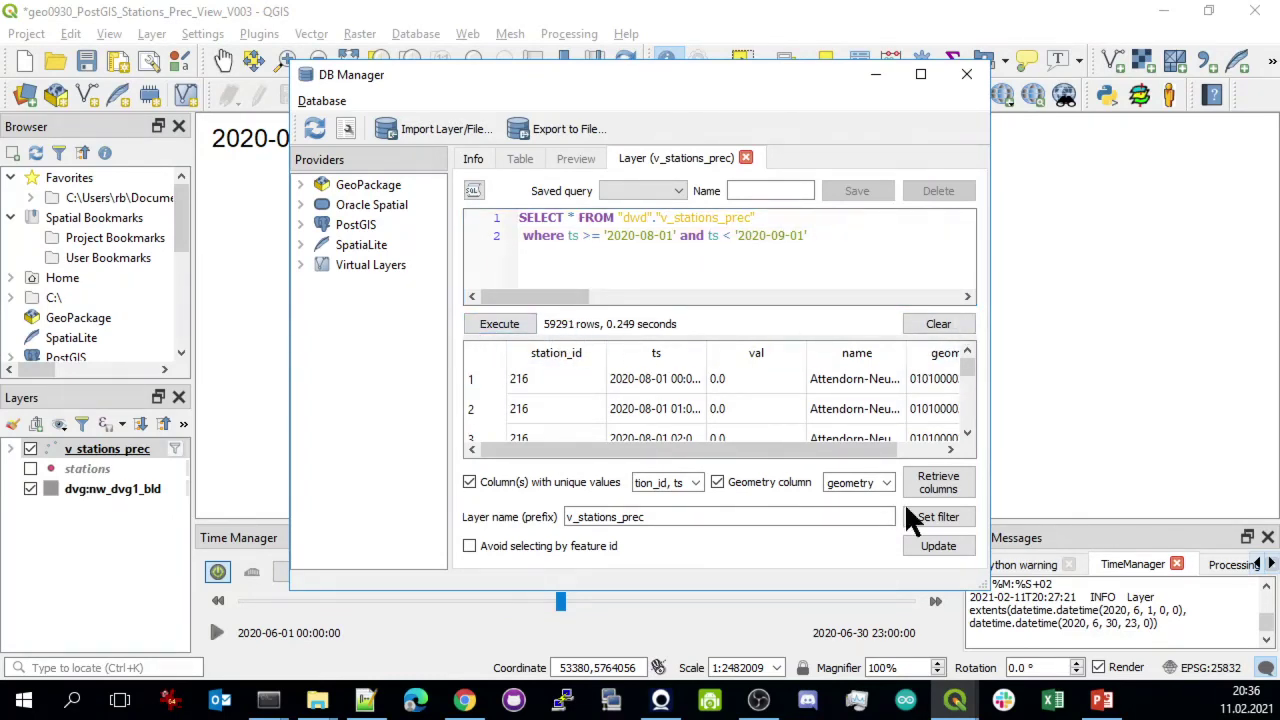
Update the v_stations_prec layer with the August query, close DB Manager, and switch Time Manager off and on again
{"action": "left_click", "coordinate": [955, 547]}
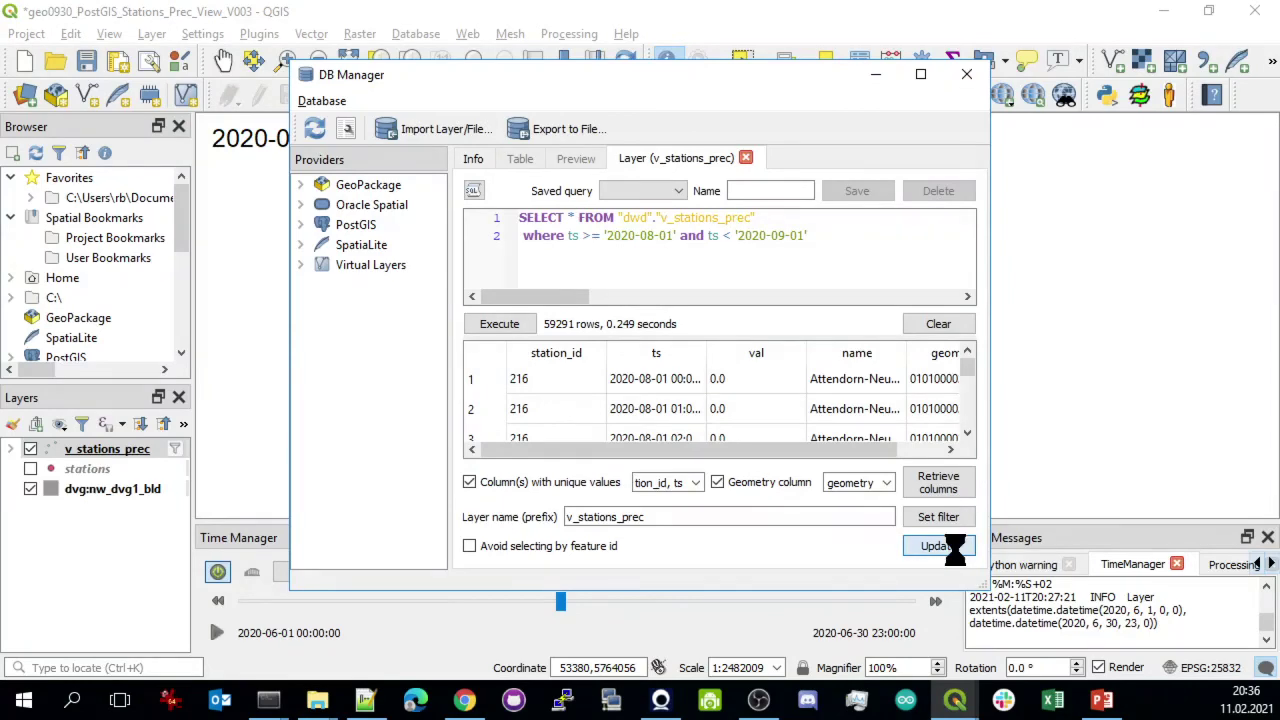
{"action": "left_click", "coordinate": [965, 74]}
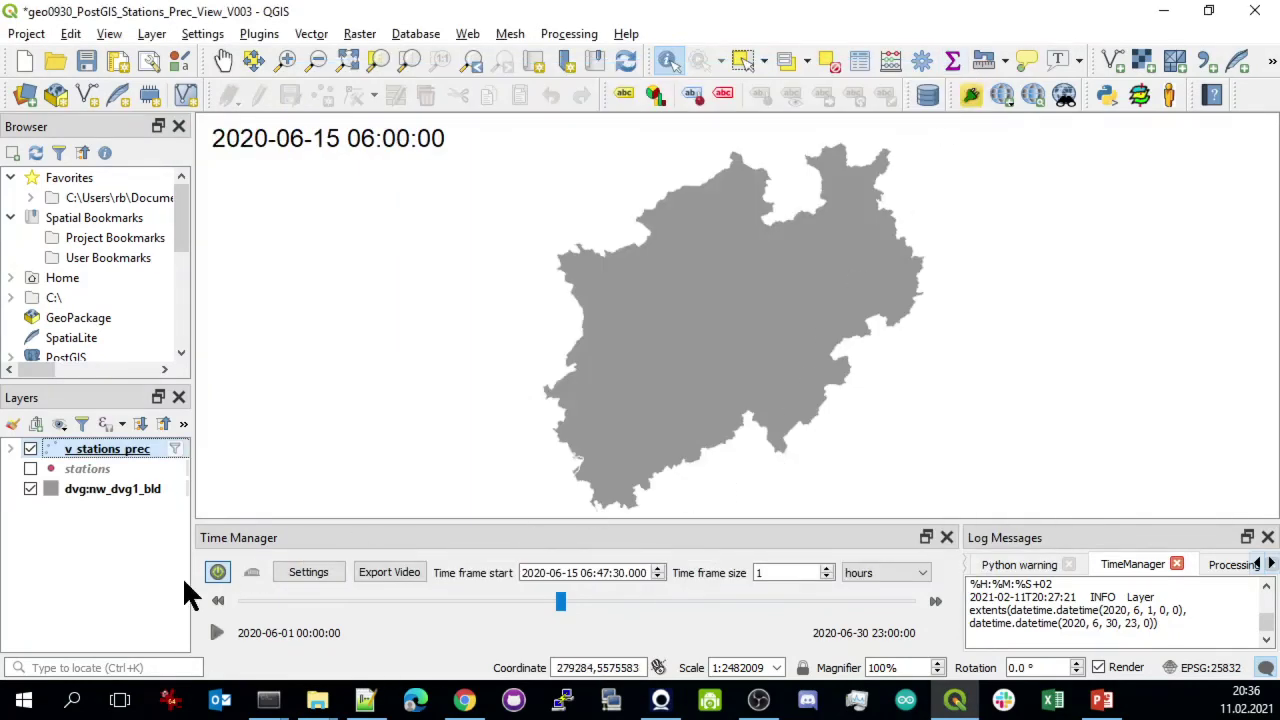
{"action": "left_click", "coordinate": [218, 572]}
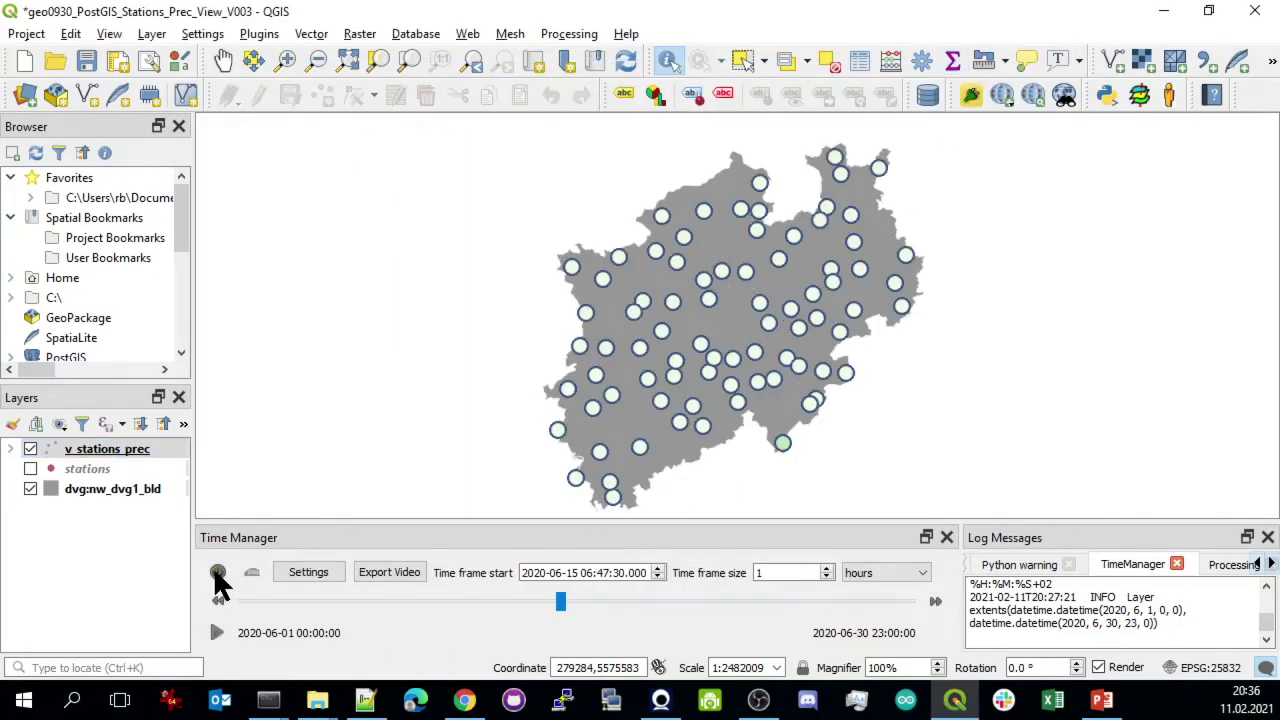
{"action": "left_click", "coordinate": [218, 573]}
Scrub Time Manager across its time range, restarting it once, to check whether stations appear on the map
{"action": "left_click_drag", "start_coordinate": [566, 600], "coordinate": [396, 600]}
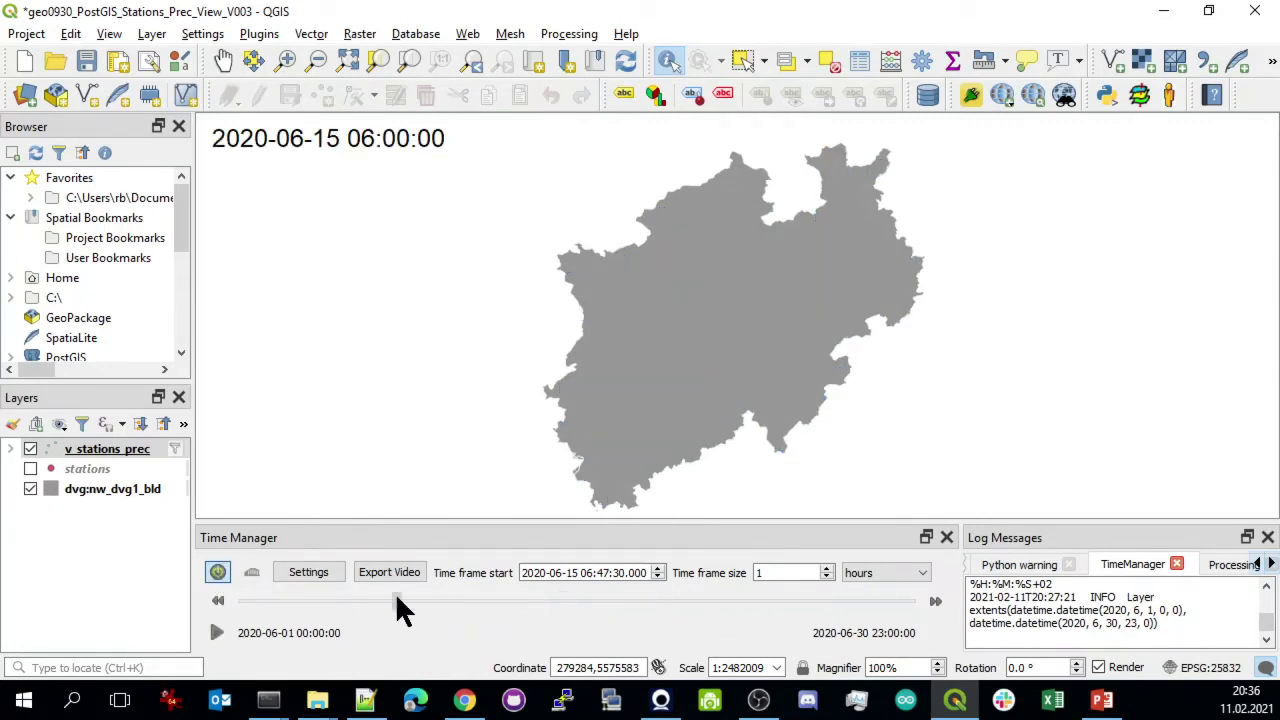
{"action": "left_click_drag", "start_coordinate": [222, 598], "coordinate": [912, 601]}
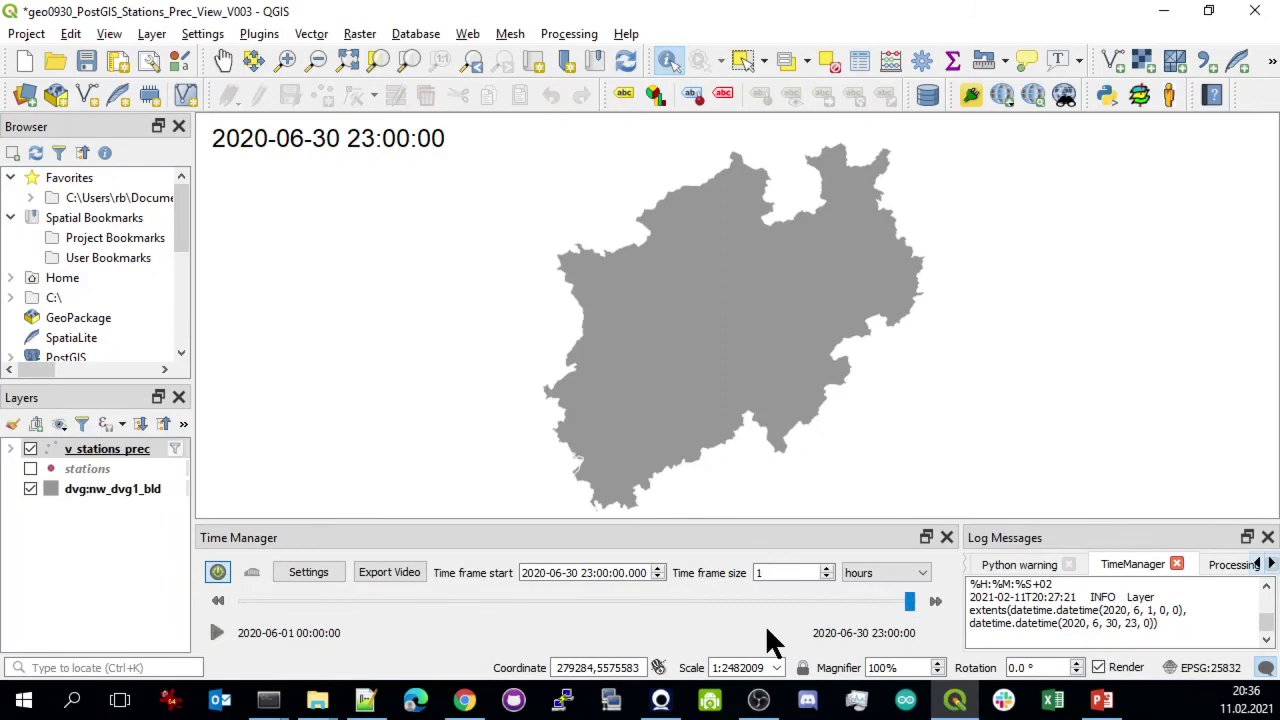
{"action": "left_click", "coordinate": [216, 628]}
{"action": "left_click", "coordinate": [222, 600]}
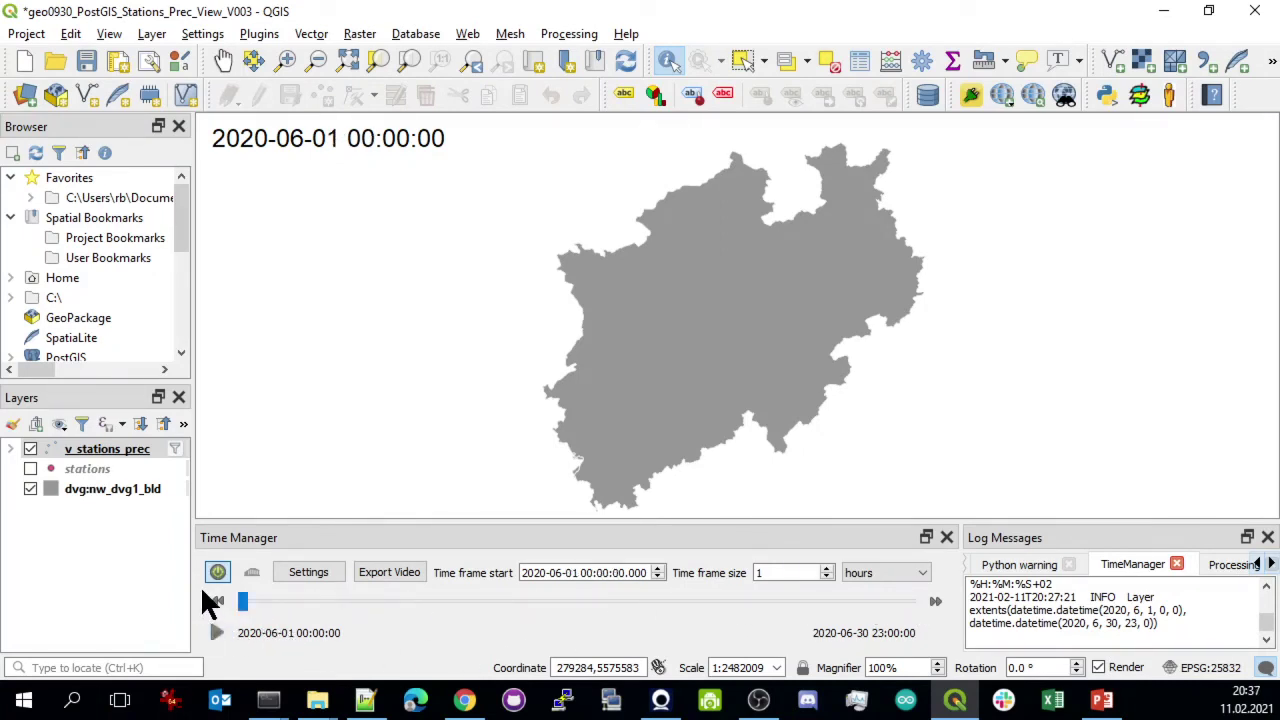
{"action": "left_click", "coordinate": [217, 575]}
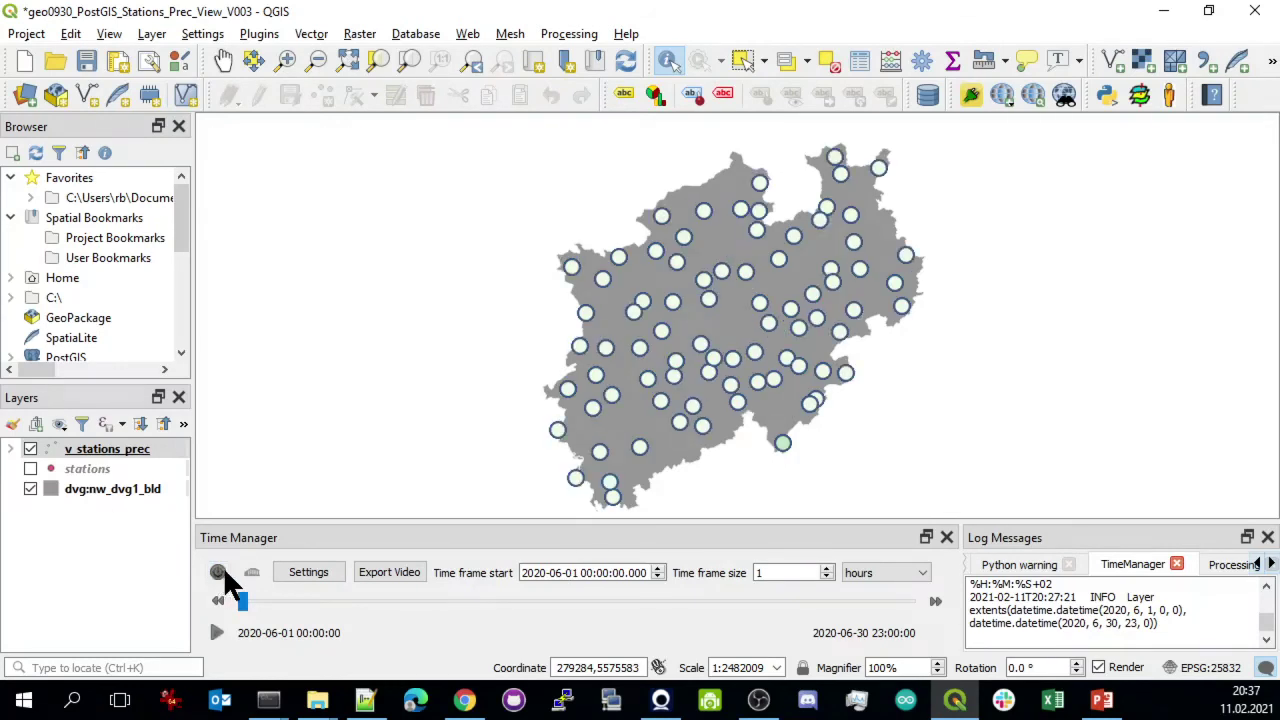
{"action": "left_click", "coordinate": [217, 575]}
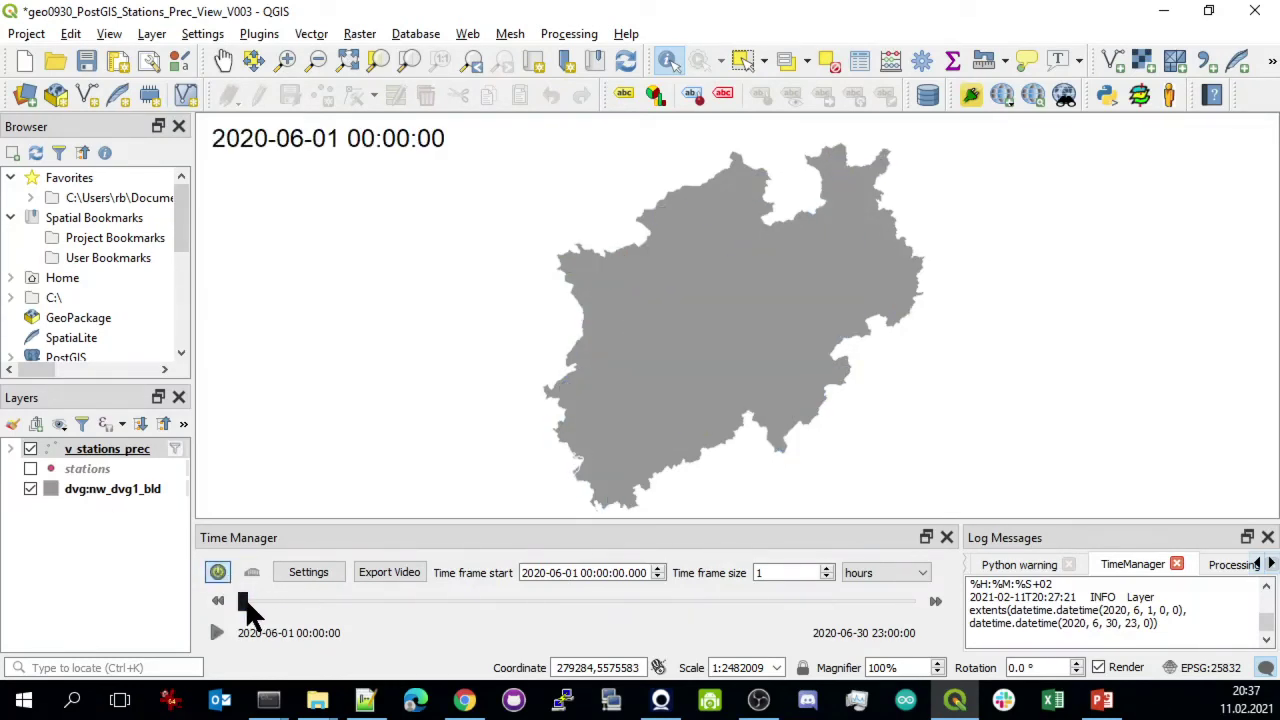
{"action": "left_click_drag", "start_coordinate": [245, 600], "coordinate": [331, 597]}
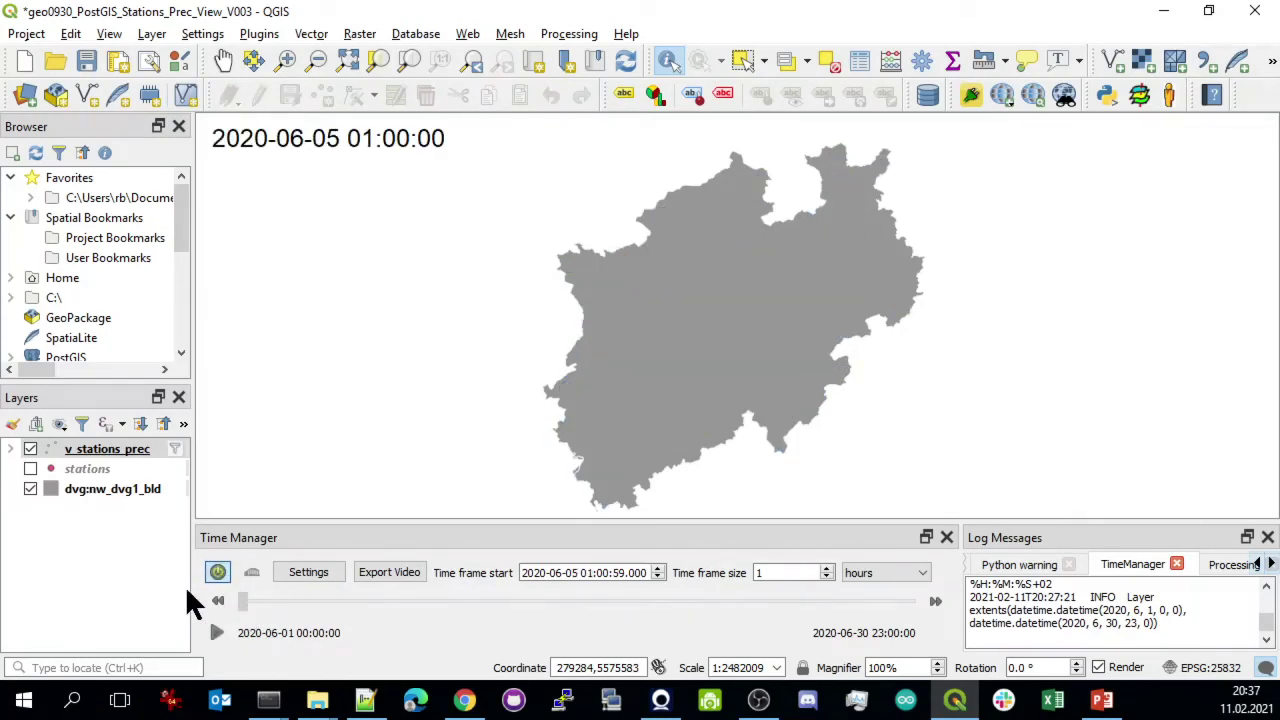
Inspect the attribute table of v_stations_prec while Time Manager is enabled, and close it
{"action": "left_click", "coordinate": [130, 449]}
{"action": "right_click", "coordinate": [130, 449]}
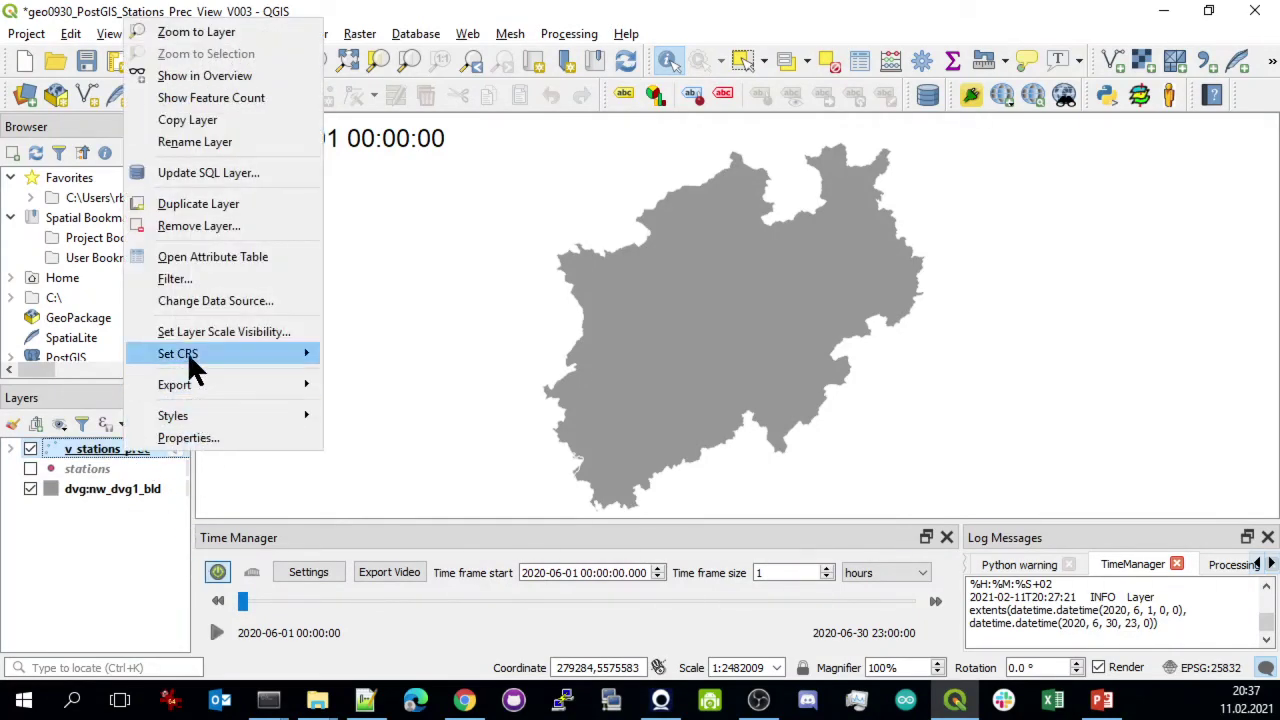
{"action": "left_click", "coordinate": [240, 261]}
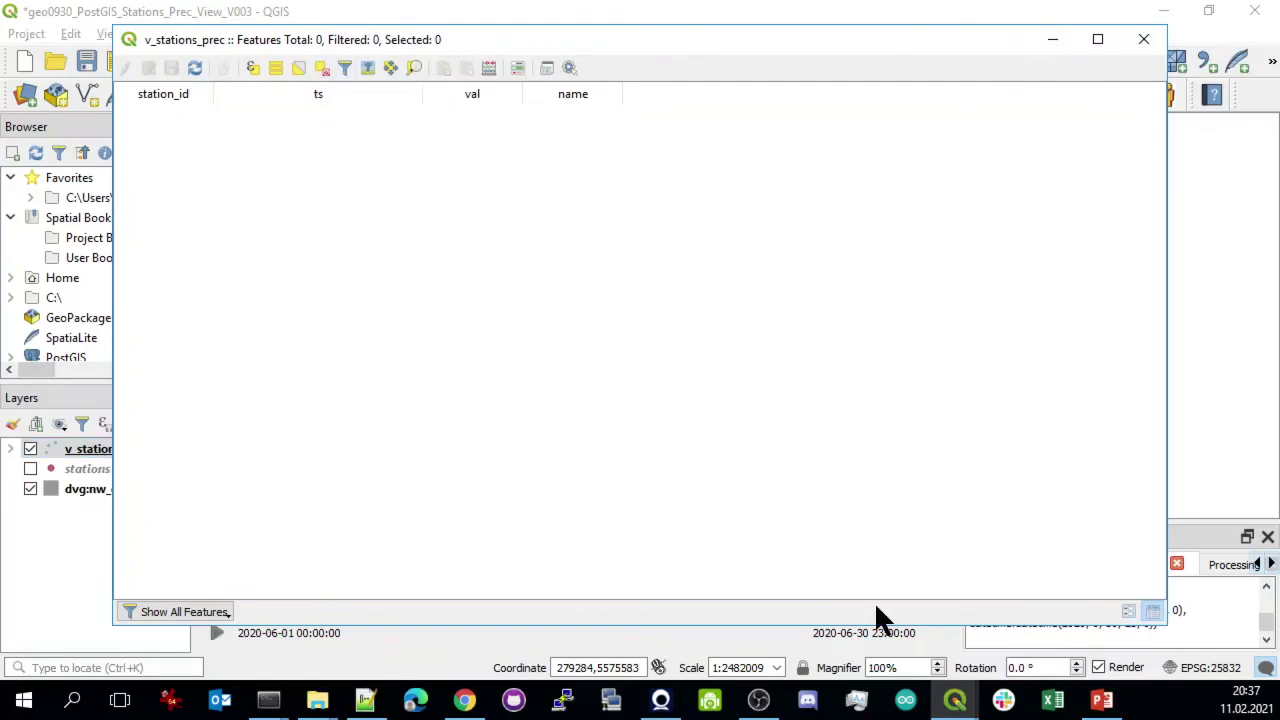
{"action": "left_click", "coordinate": [1145, 40]}
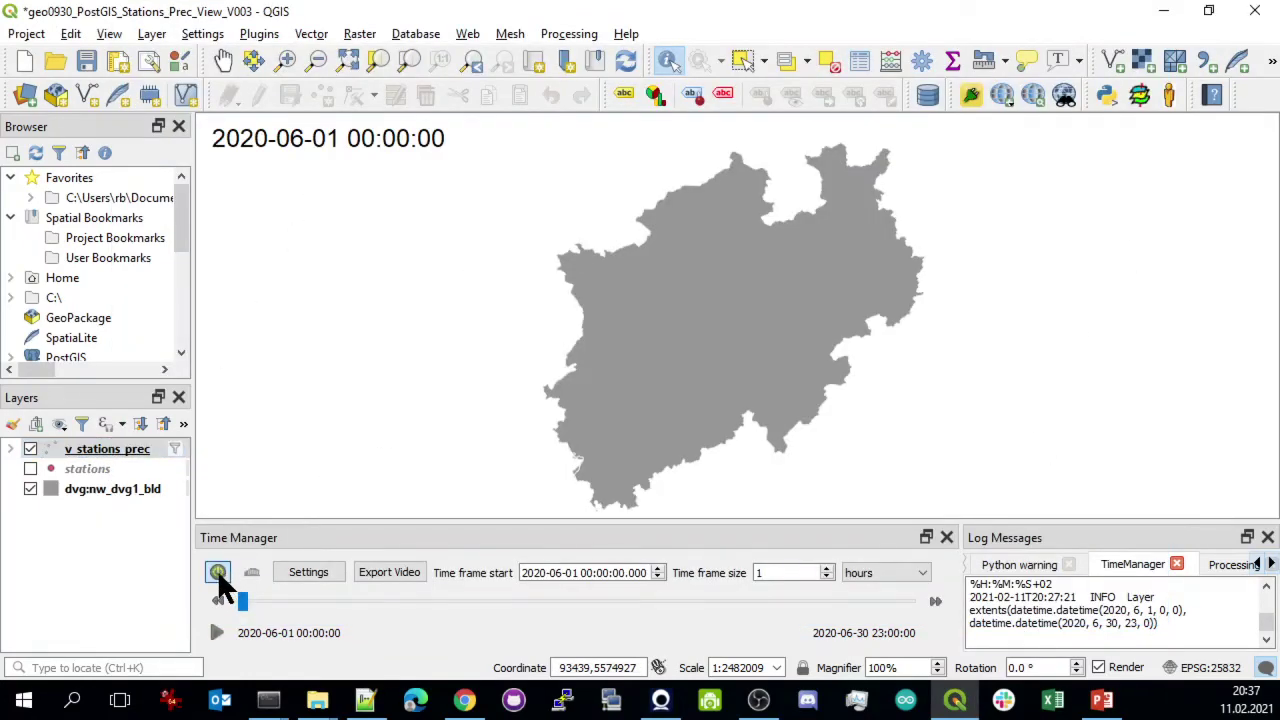
Disable Time Manager and examine the timestamps in the v_stations_prec attribute table, closing it again
{"action": "left_click", "coordinate": [217, 571]}
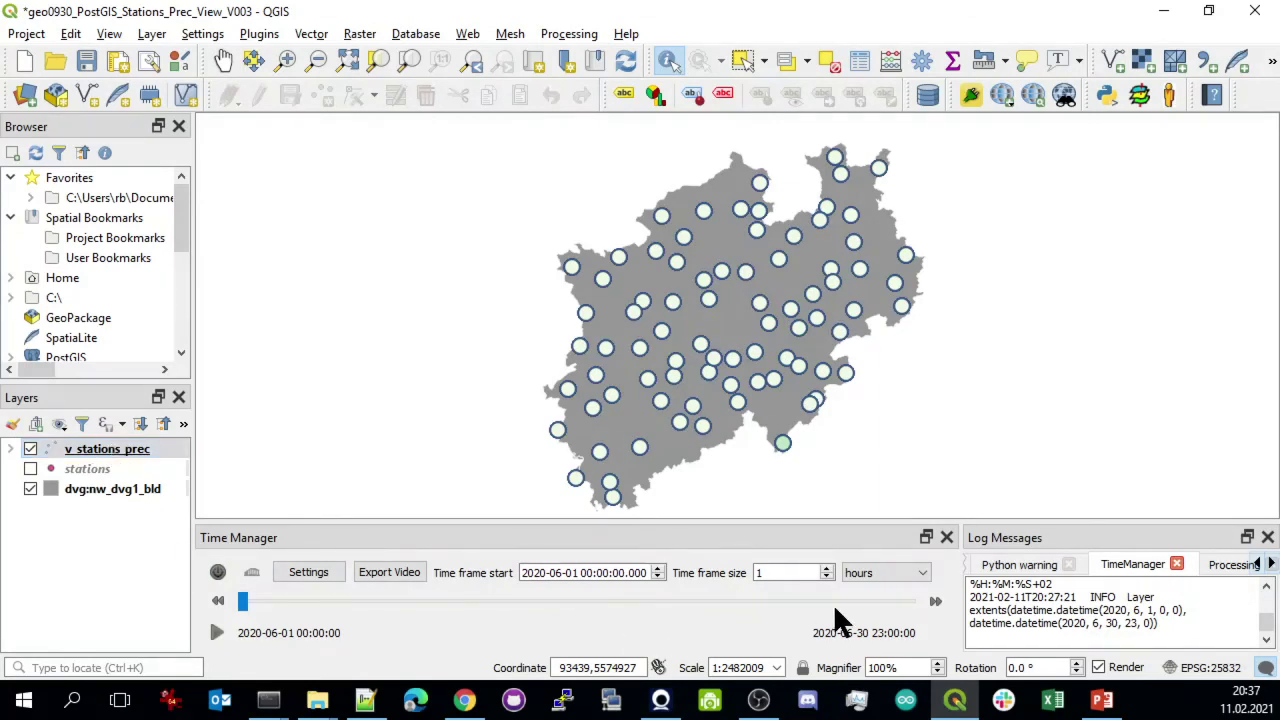
{"action": "right_click", "coordinate": [76, 450]}
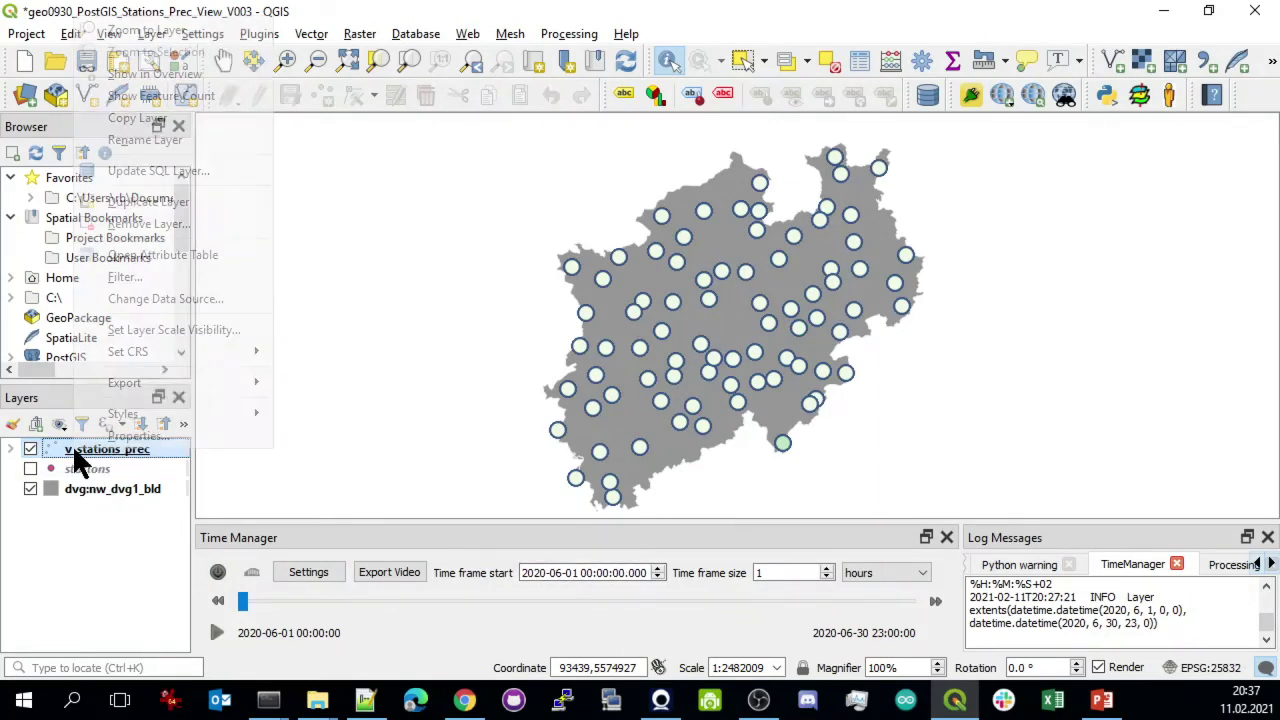
{"action": "left_click", "coordinate": [194, 254]}
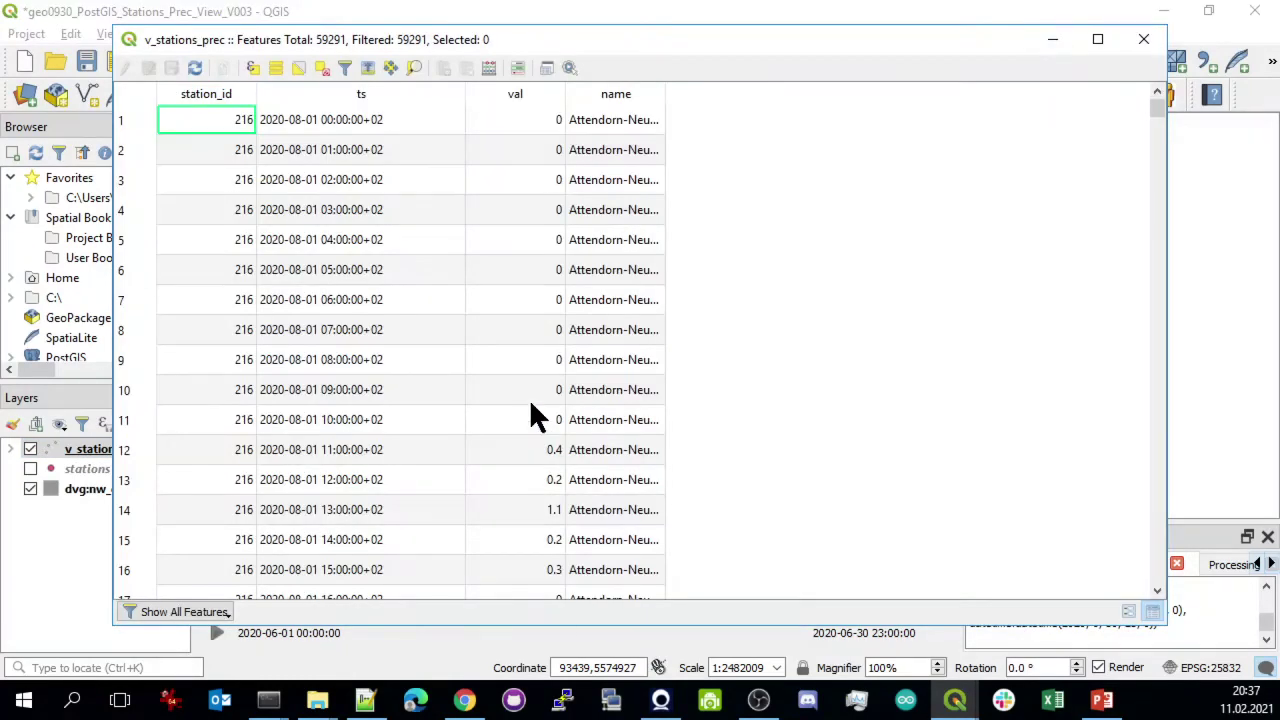
{"action": "left_click", "coordinate": [328, 480]}
{"action": "left_click", "coordinate": [332, 541]}
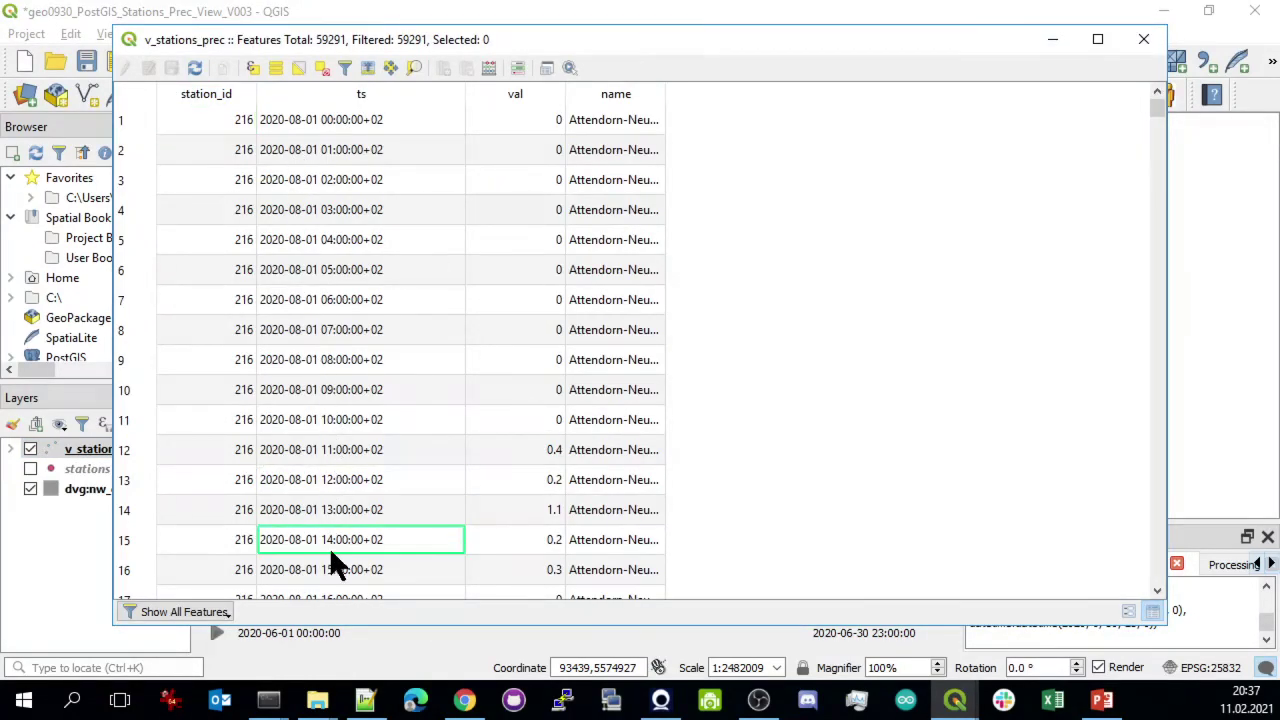
{"action": "left_click", "coordinate": [1143, 40]}
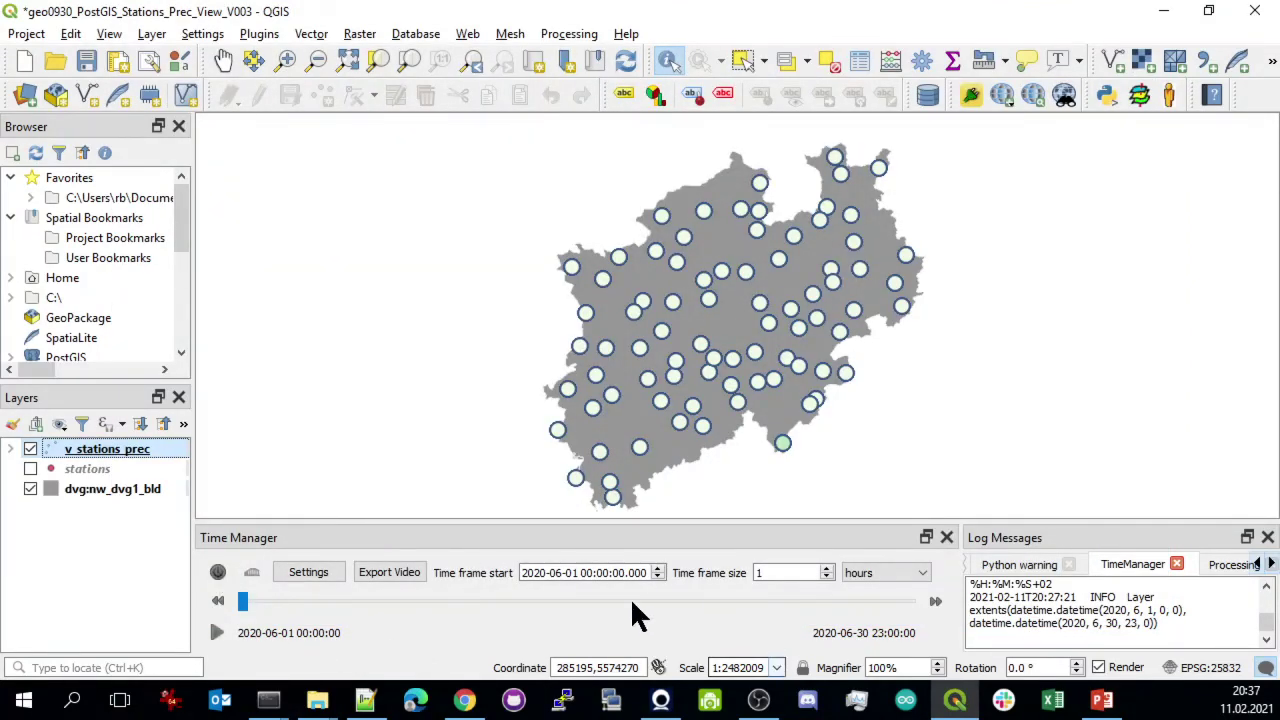
Try to play the animation, re-enable Time Manager, and scrub from the end of the range back to its start
{"action": "left_click", "coordinate": [217, 632]}
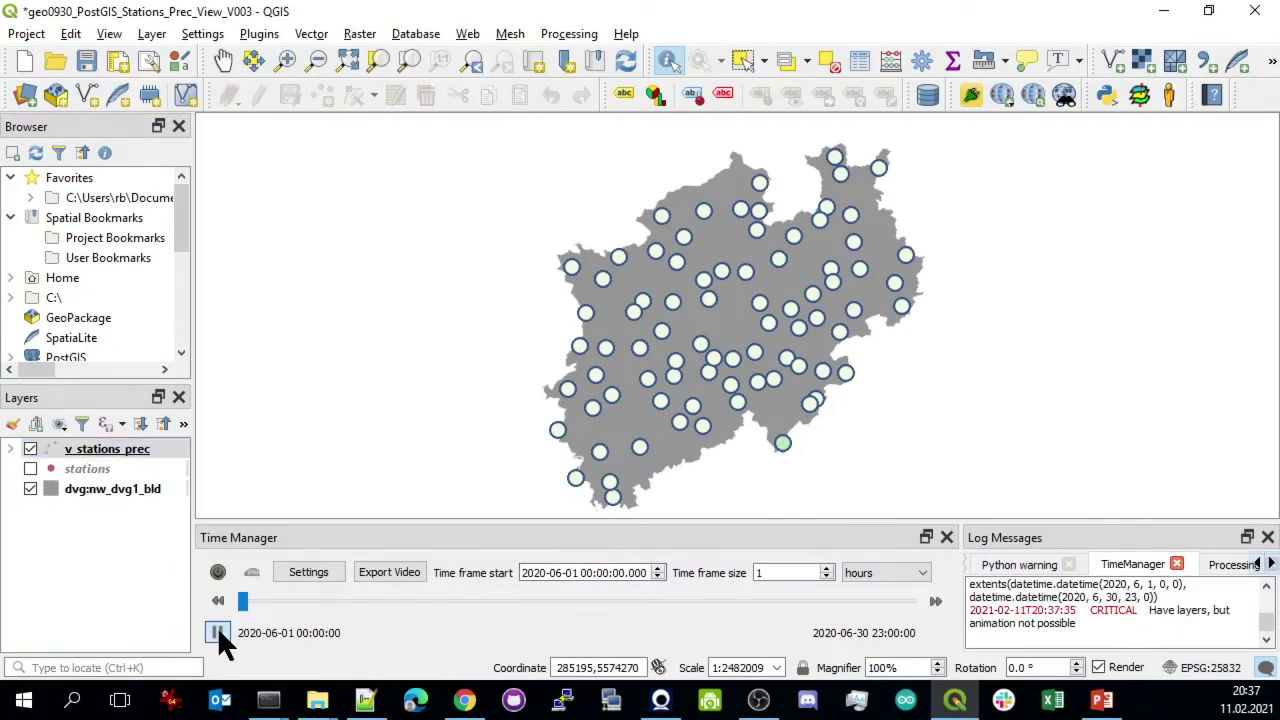
{"action": "left_click", "coordinate": [217, 630]}
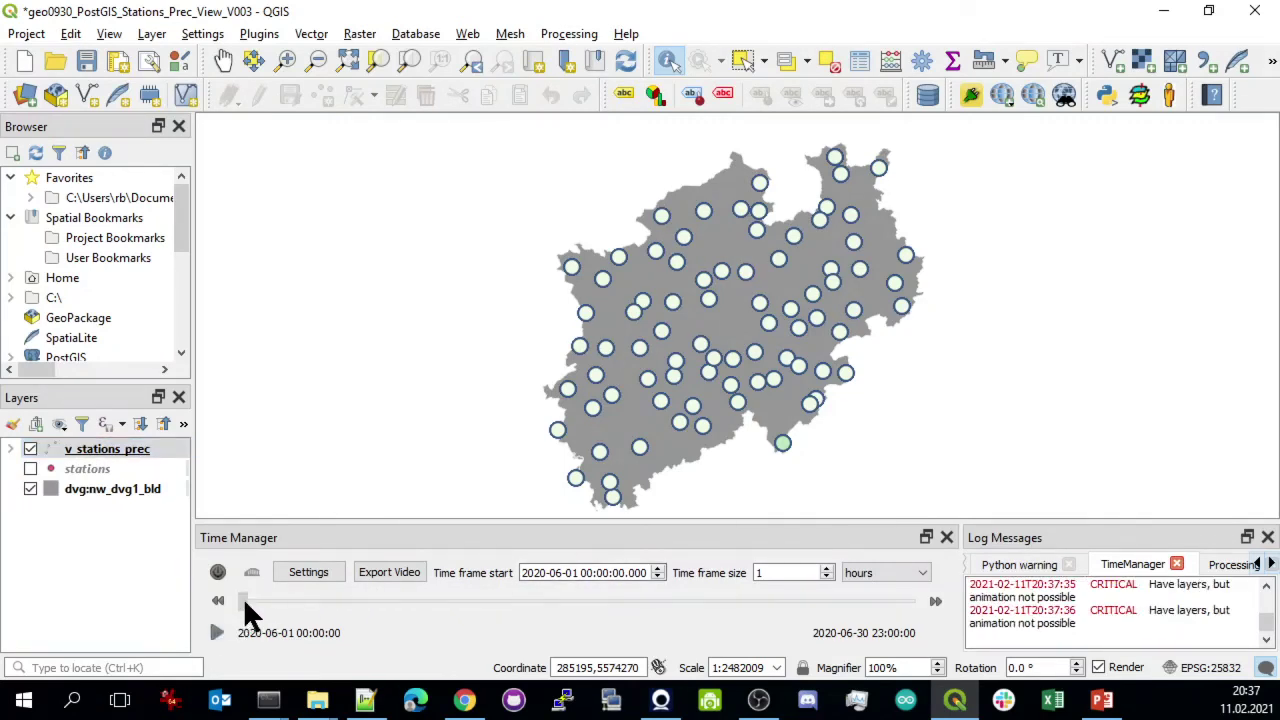
{"action": "left_click_drag", "start_coordinate": [877, 603], "coordinate": [966, 625]}
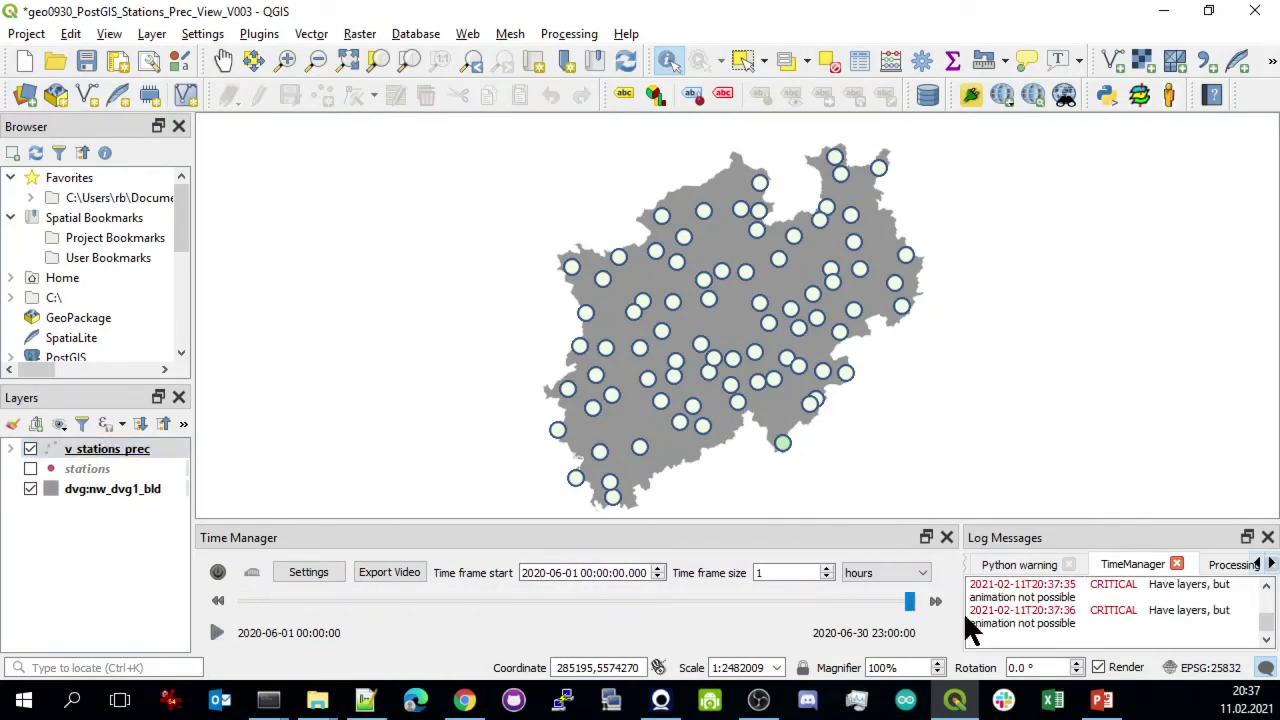
{"action": "left_click", "coordinate": [219, 573]}
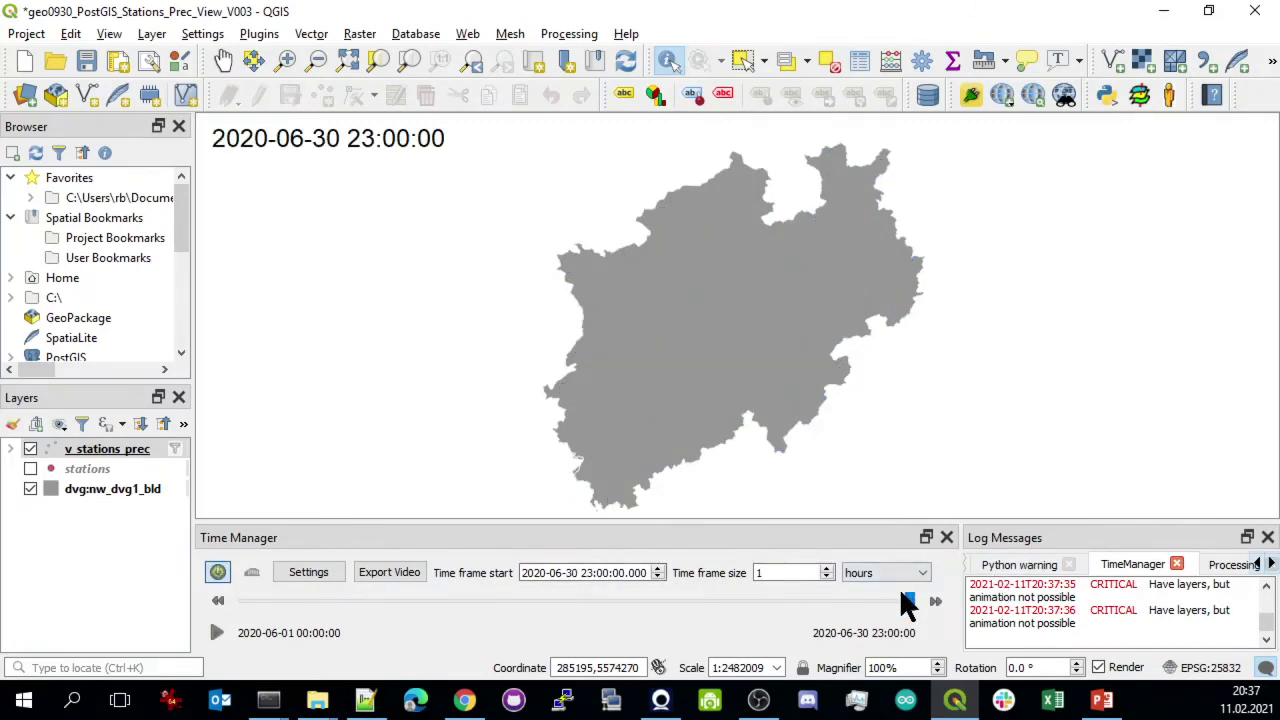
{"action": "left_click_drag", "start_coordinate": [910, 602], "coordinate": [286, 606]}
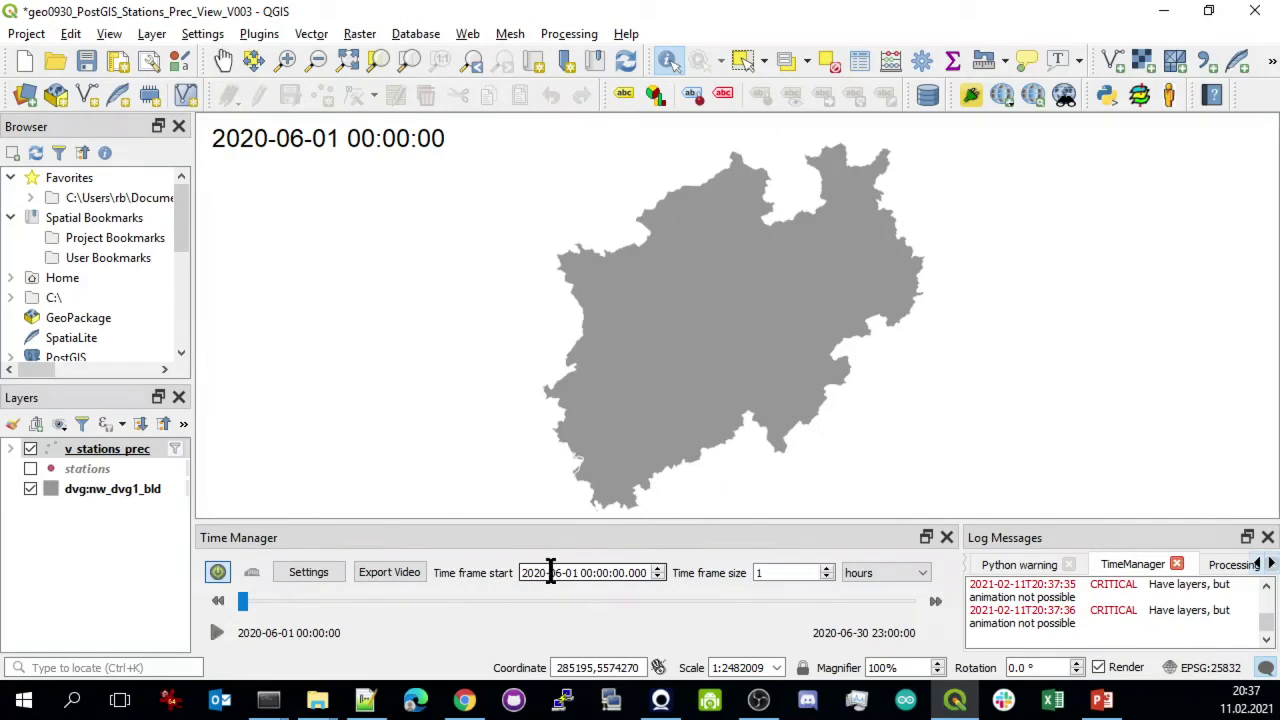
Try to change the time frame start in Time Manager, and turn Time Manager off
{"action": "left_click_drag", "start_coordinate": [550, 573], "coordinate": [723, 571]}
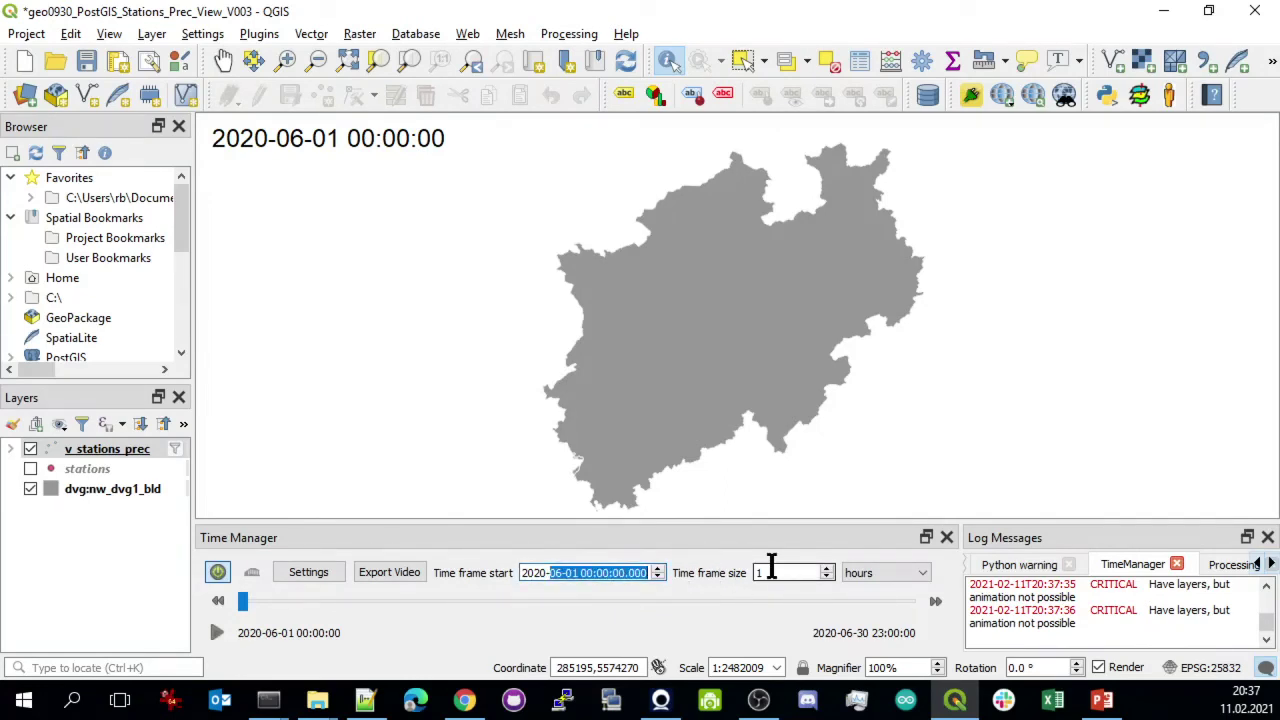
{"action": "left_click", "coordinate": [657, 568]}
{"action": "left_click", "coordinate": [659, 577]}
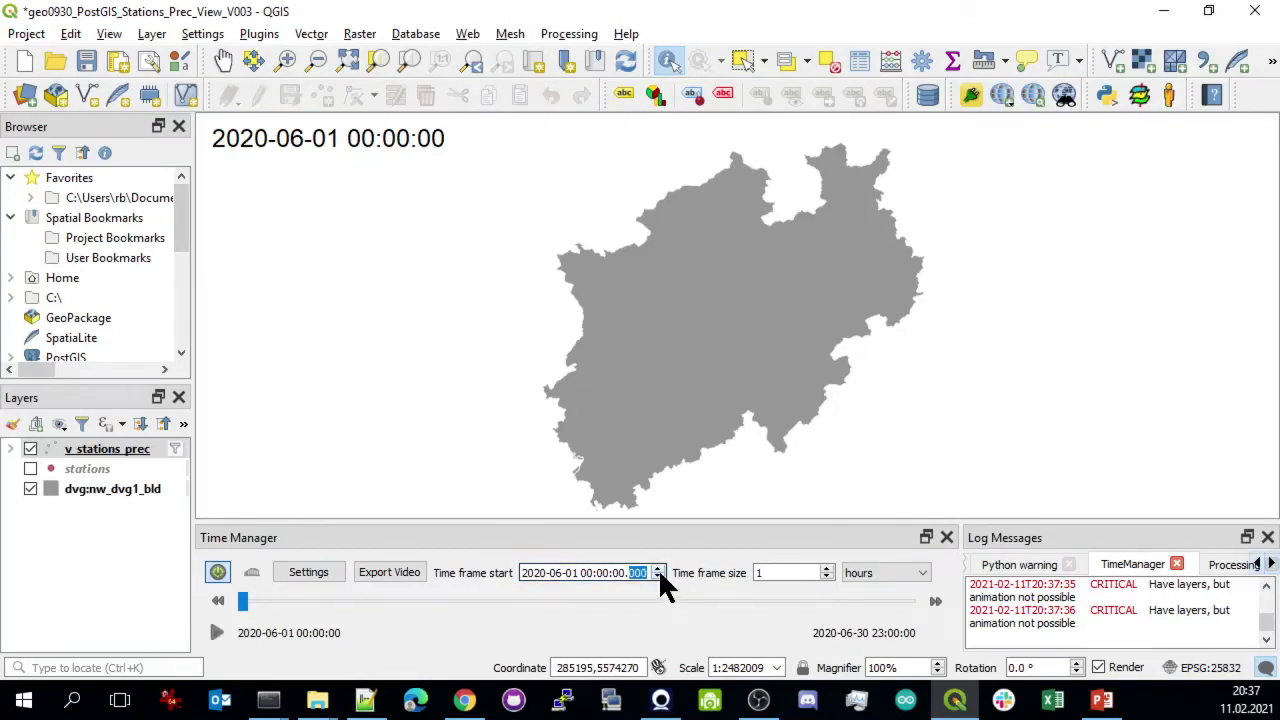
{"action": "left_click", "coordinate": [217, 572]}
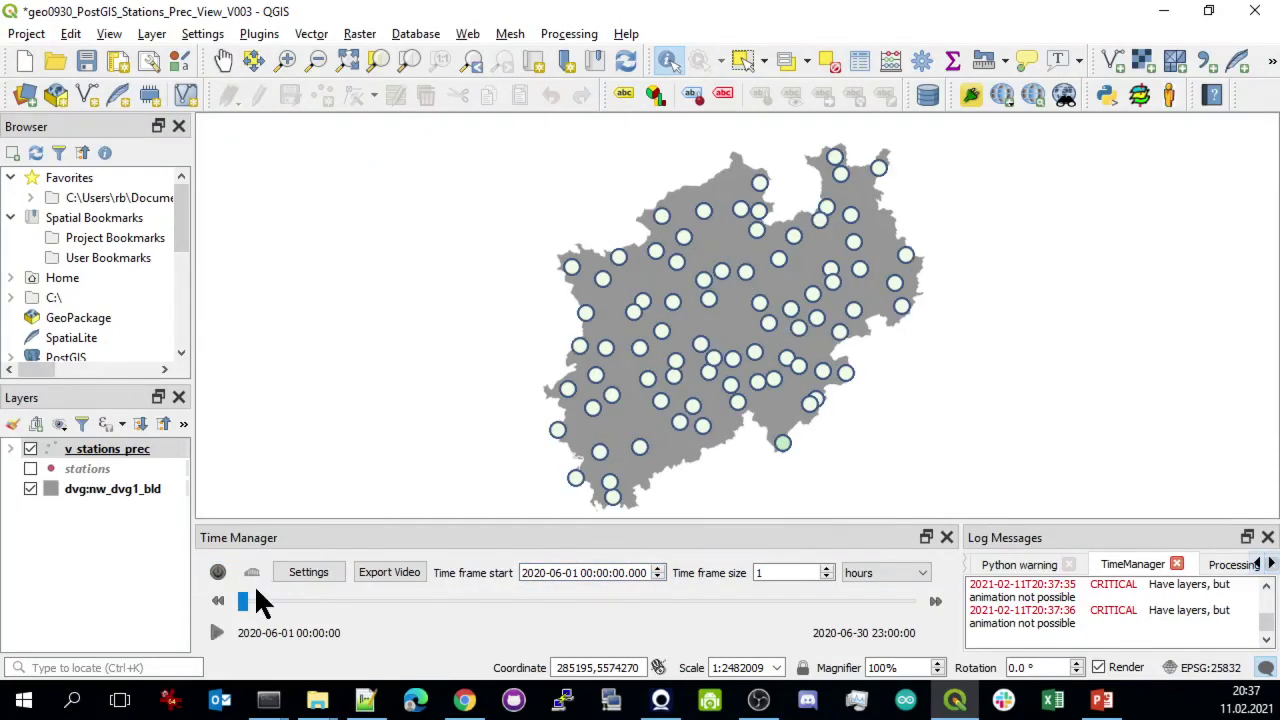
Remove the v_stations_prec layer from the time-managed layers in the Time Manager settings
{"action": "left_click", "coordinate": [326, 568]}
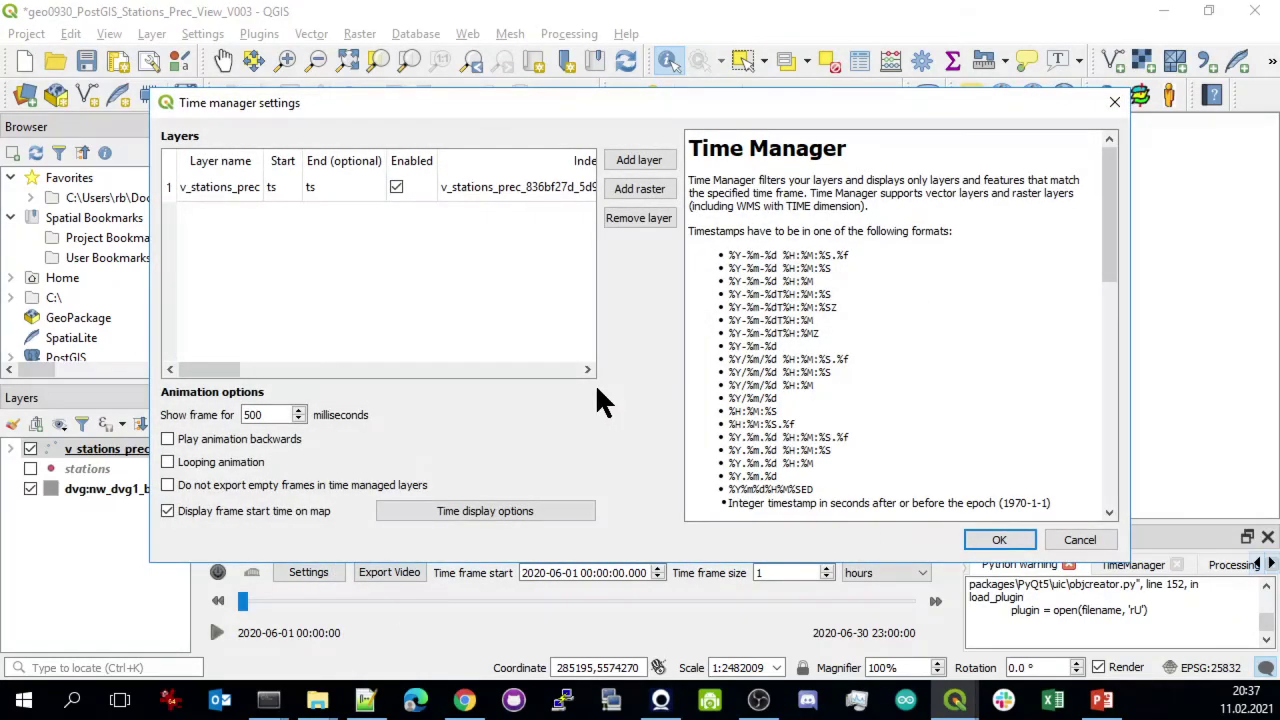
{"action": "left_click", "coordinate": [396, 187]}
{"action": "left_click", "coordinate": [560, 187]}
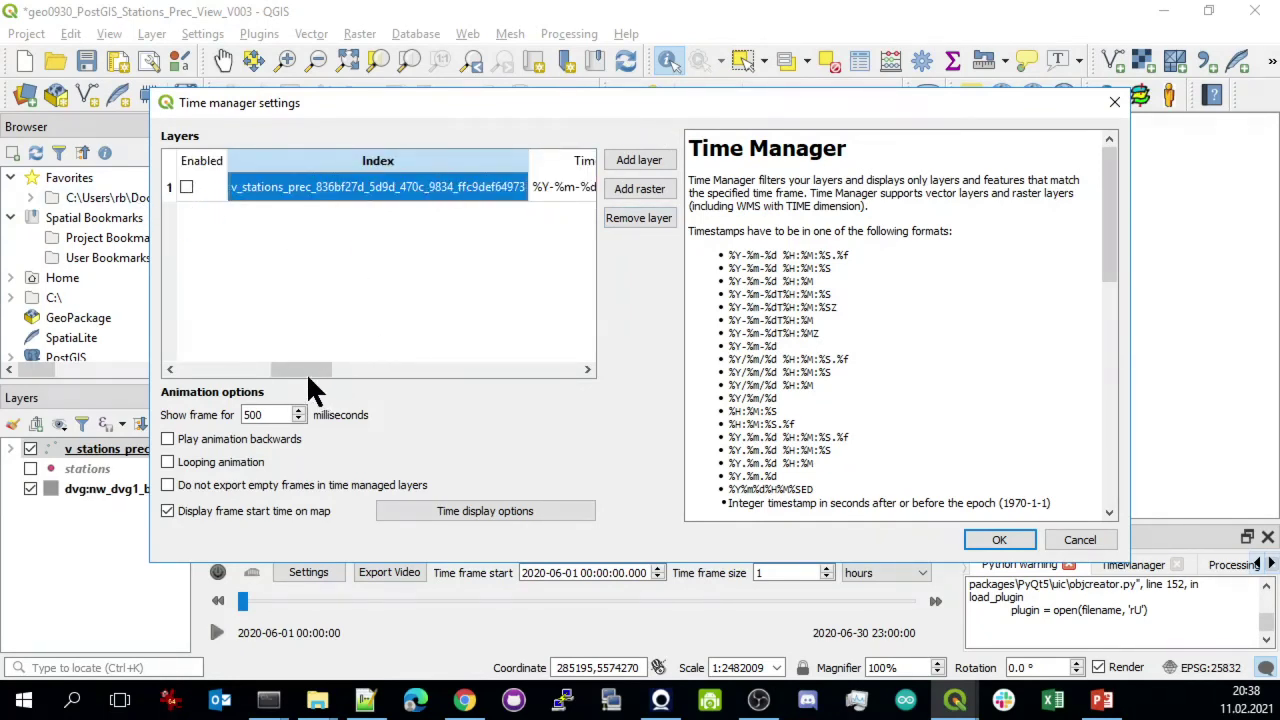
{"action": "left_click_drag", "start_coordinate": [306, 369], "coordinate": [114, 366]}
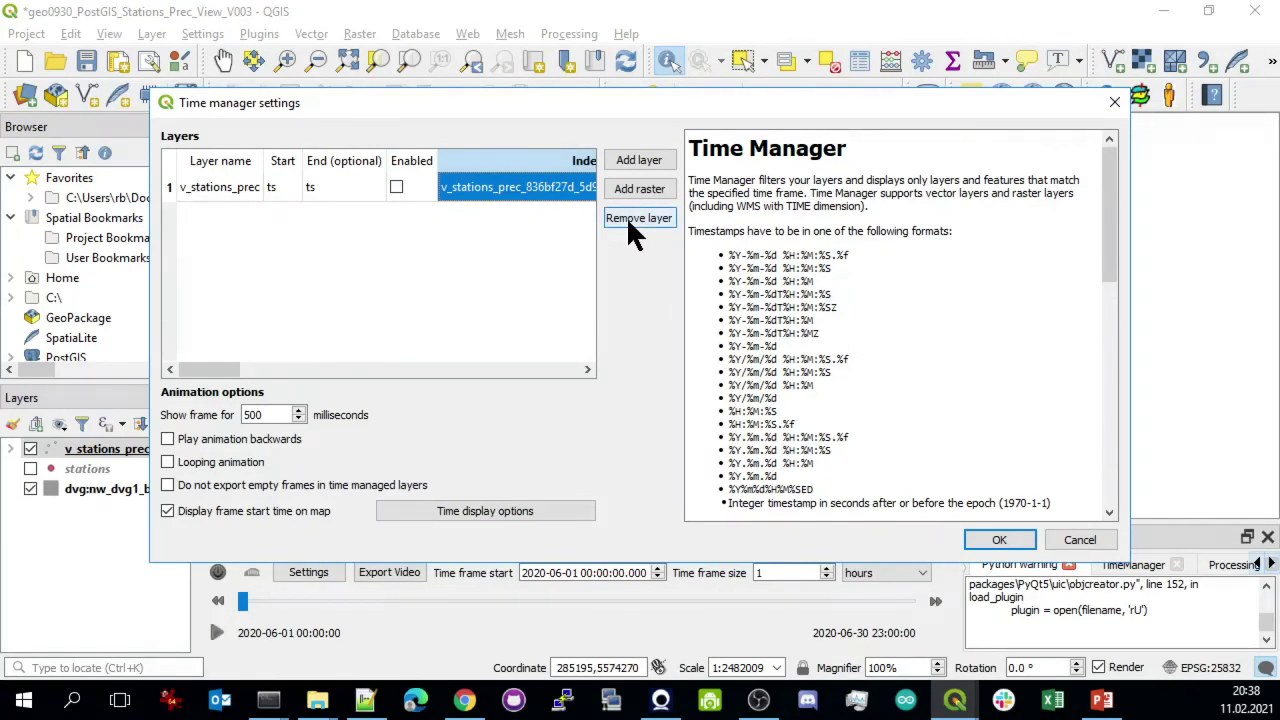
{"action": "left_click", "coordinate": [460, 235]}
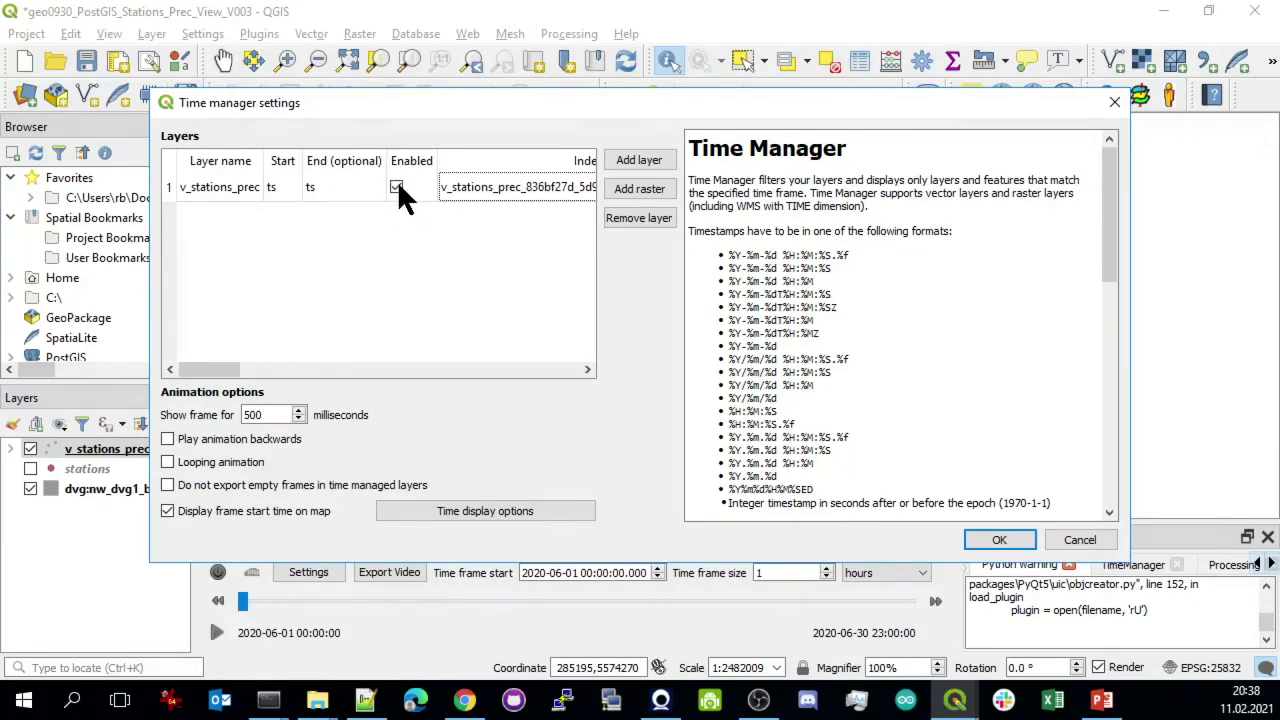
{"action": "left_click", "coordinate": [397, 185]}
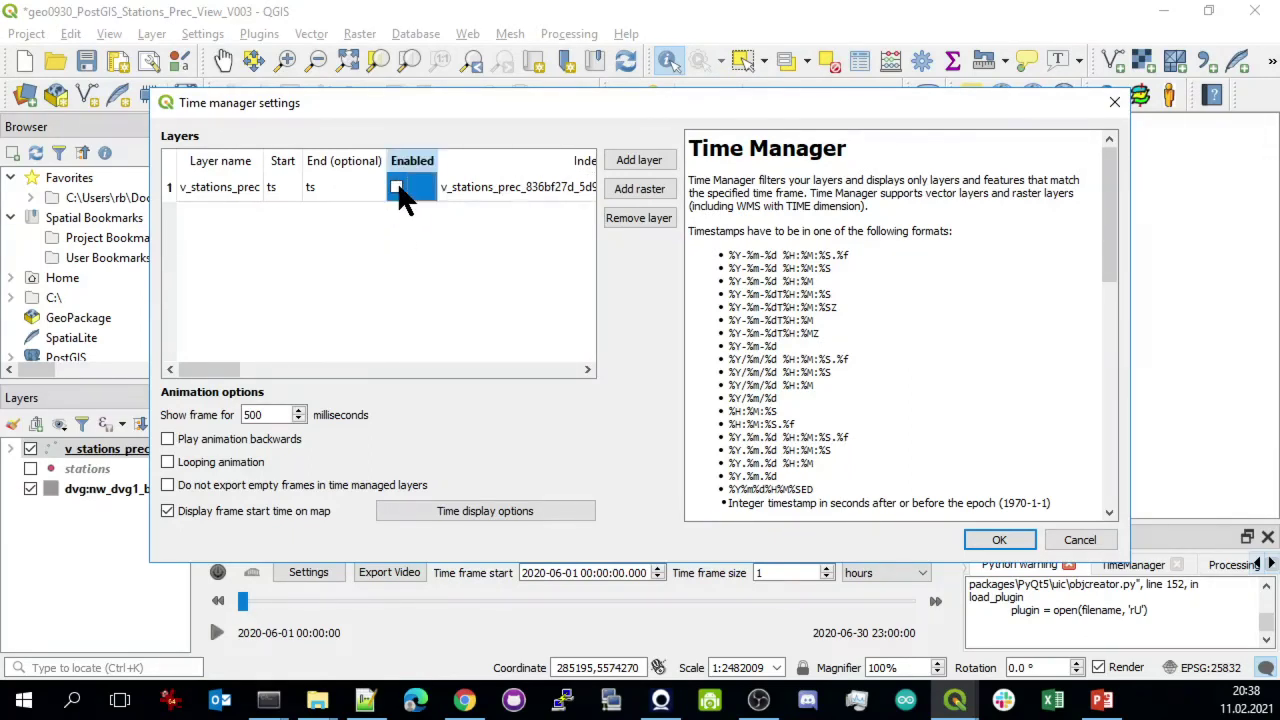
{"action": "left_click", "coordinate": [643, 215]}
{"action": "left_click", "coordinate": [682, 364]}
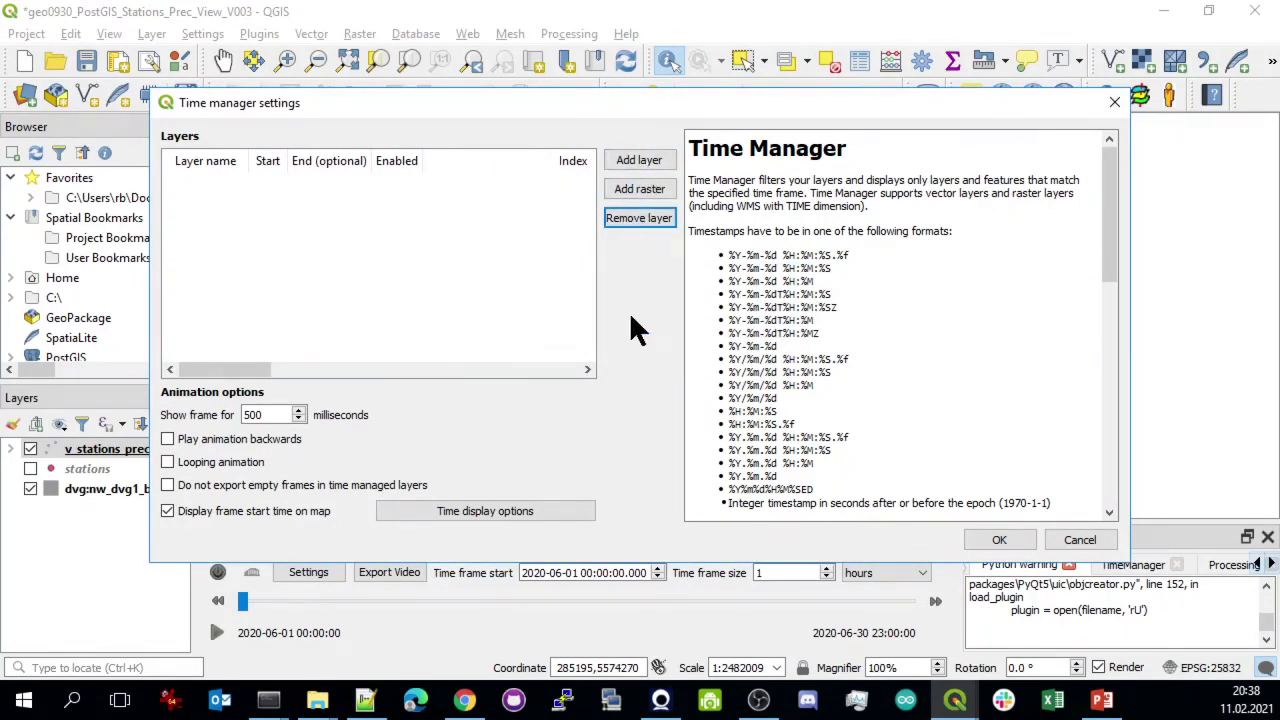
Add the stations layer to Time Manager with station_id as start time and the end same as start, and apply the settings
{"action": "left_click", "coordinate": [640, 162]}
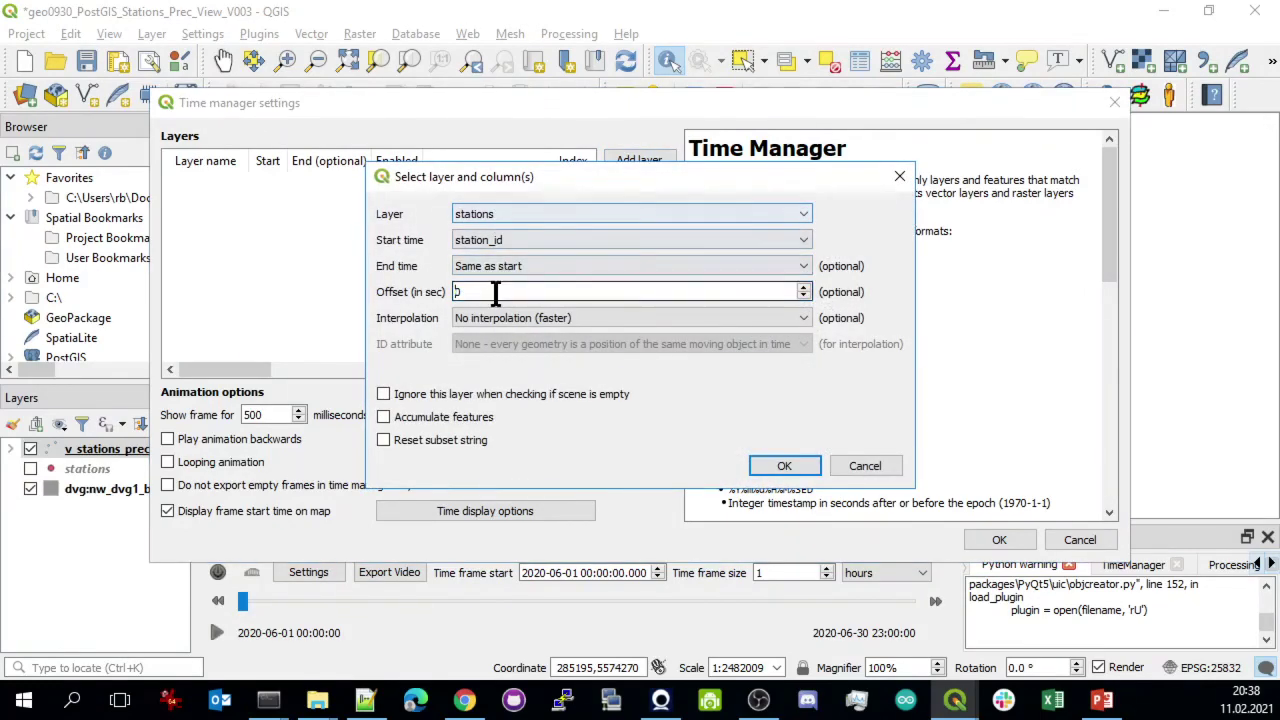
{"action": "left_click", "coordinate": [784, 466]}
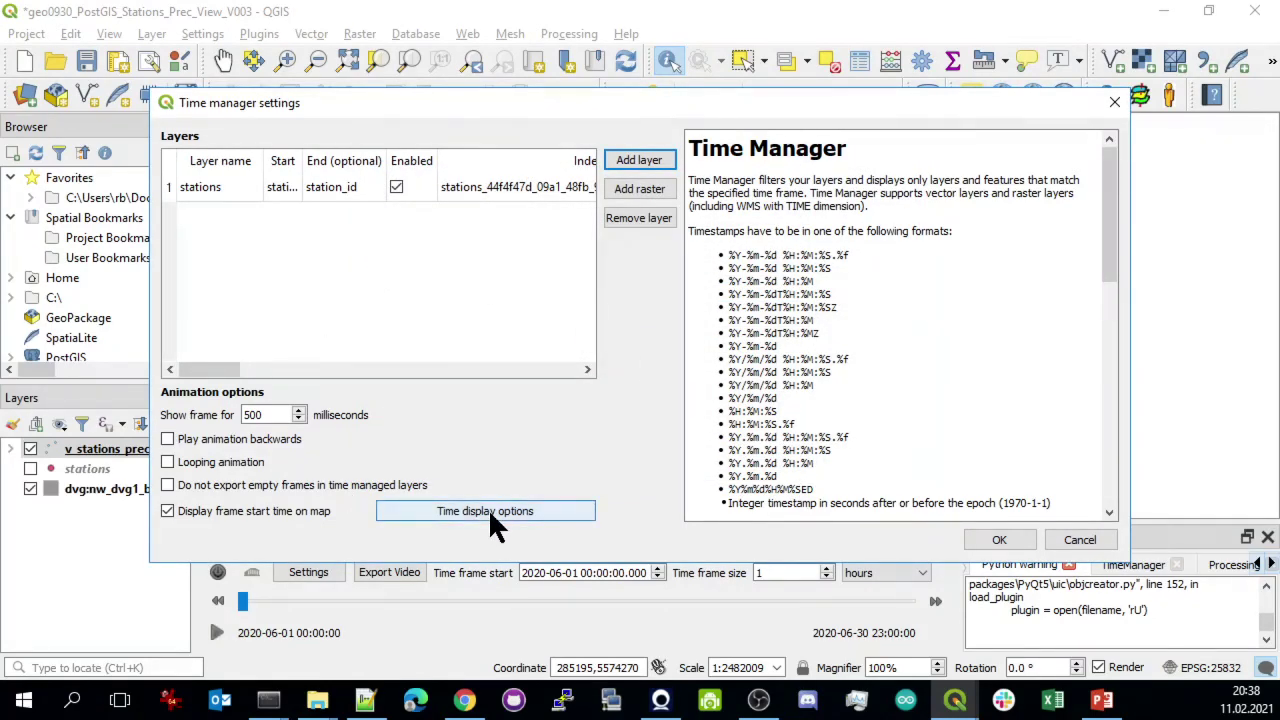
{"action": "left_click", "coordinate": [1013, 539]}
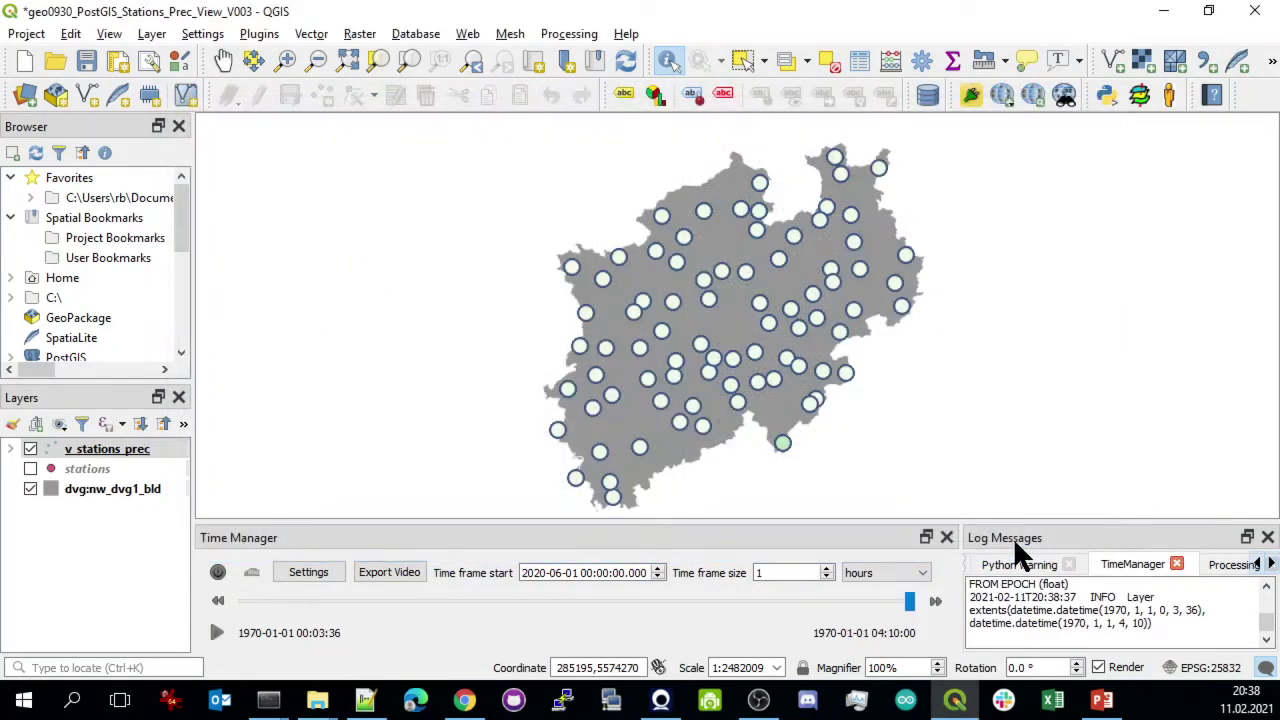
{"action": "left_click", "coordinate": [562, 572]}
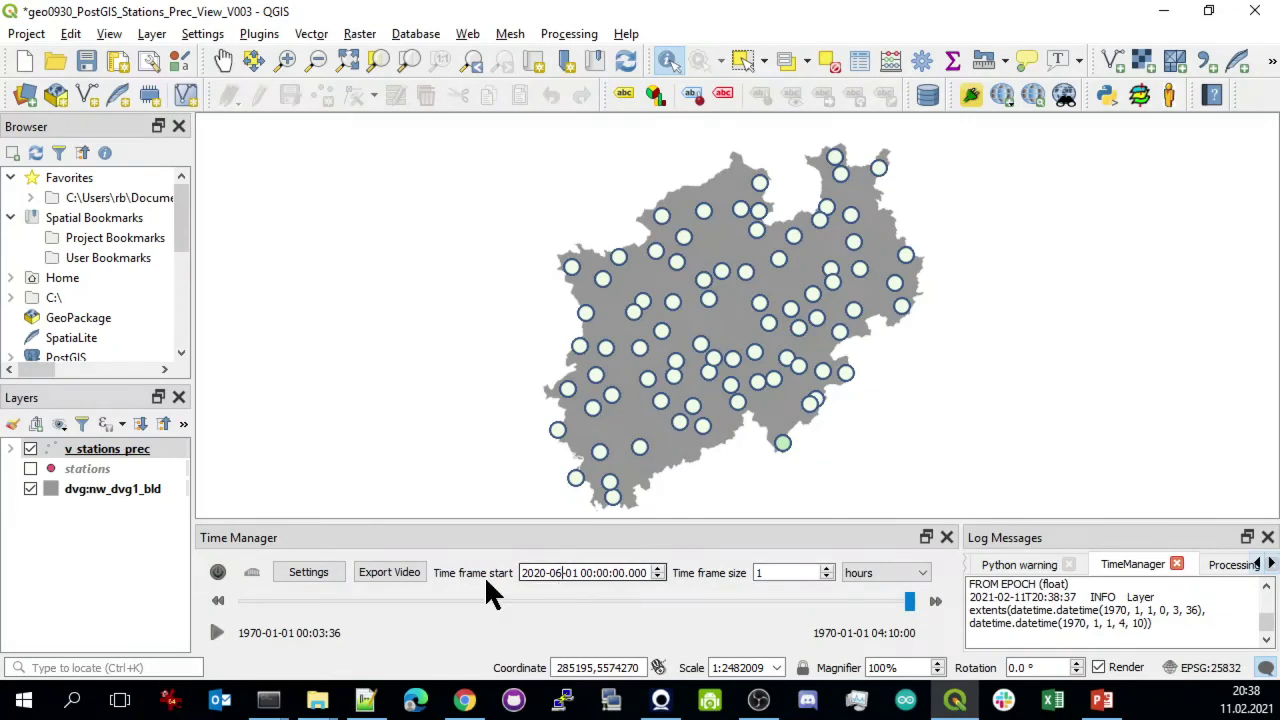
Leave Time Manager turned off and remove the stations layer from its time-managed layers
{"action": "left_click", "coordinate": [219, 574]}
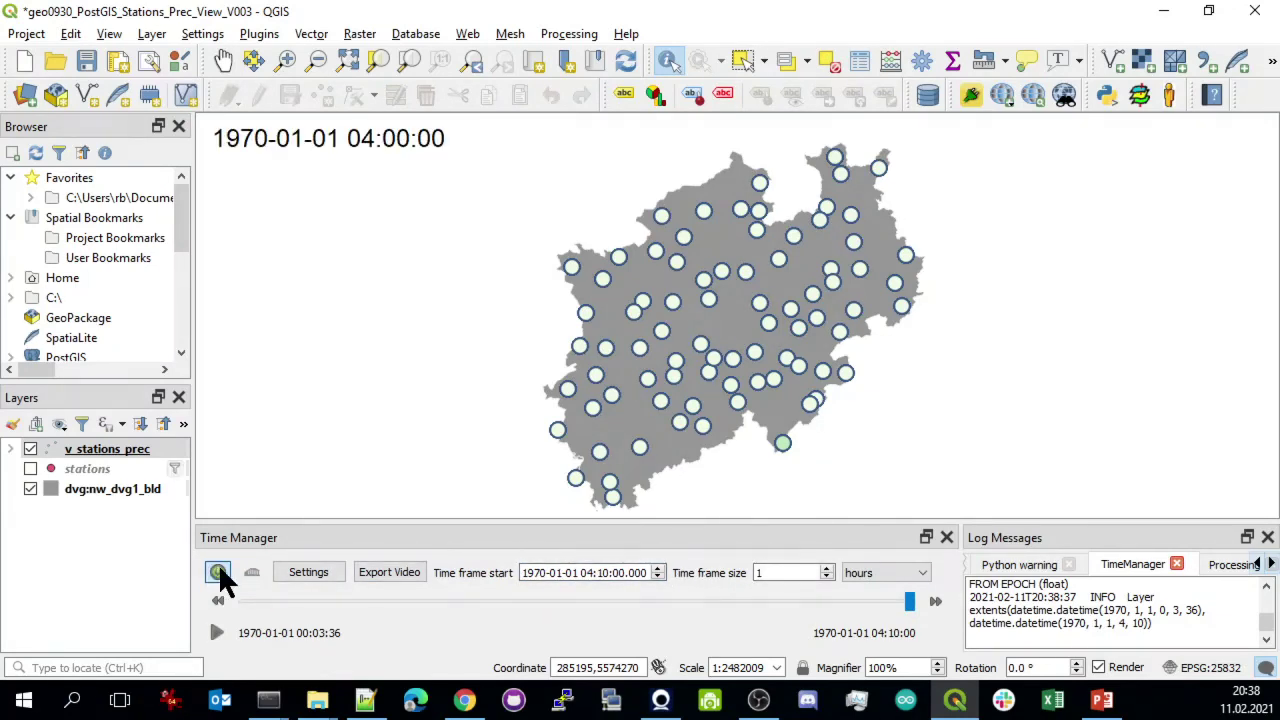
{"action": "left_click", "coordinate": [219, 574]}
{"action": "left_click", "coordinate": [281, 574]}
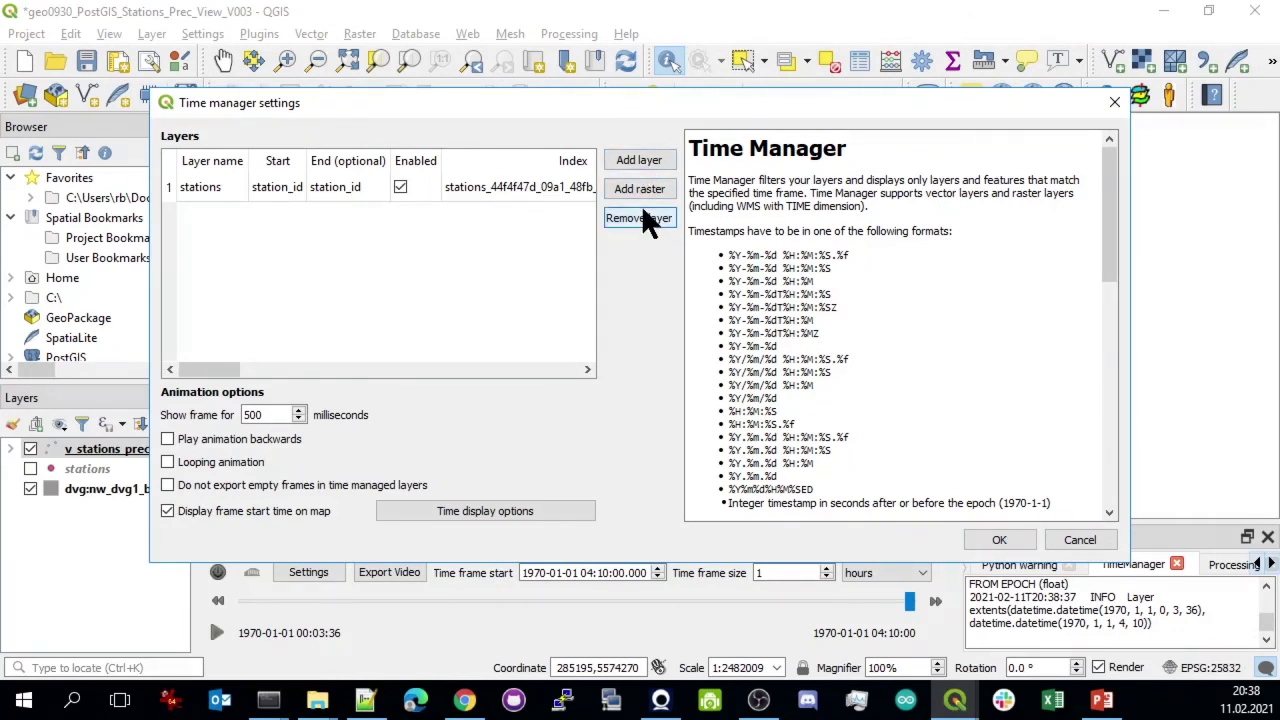
{"action": "left_click", "coordinate": [272, 179]}
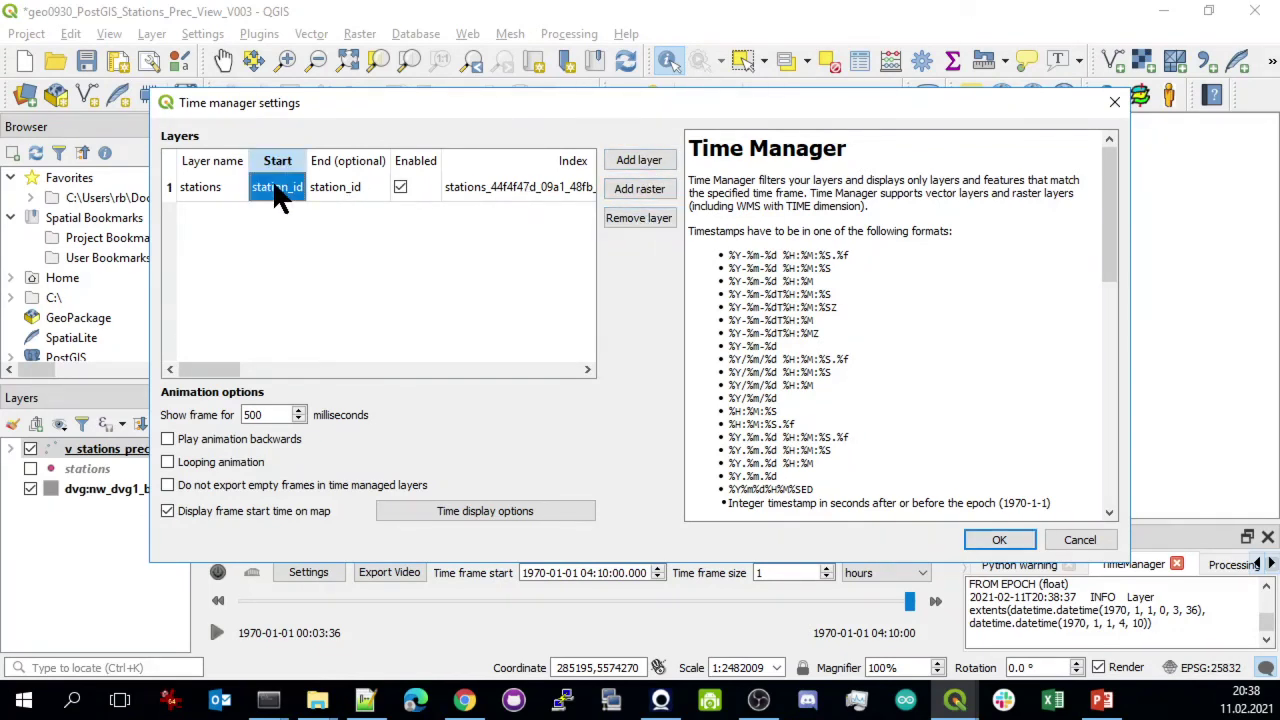
{"action": "left_click", "coordinate": [632, 216]}
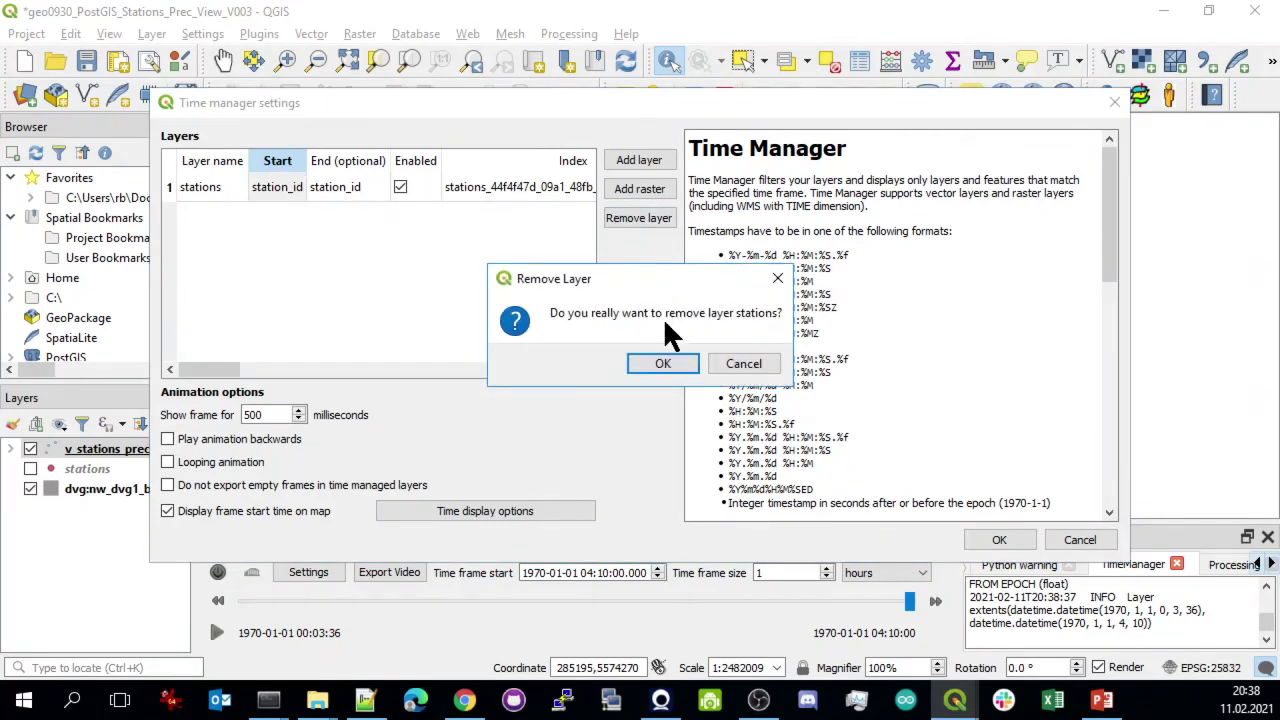
{"action": "left_click", "coordinate": [663, 362]}
Add the v_stations_prec layer to Time Manager with ts as start time and the end same as start, and apply the settings
{"action": "left_click", "coordinate": [639, 161]}
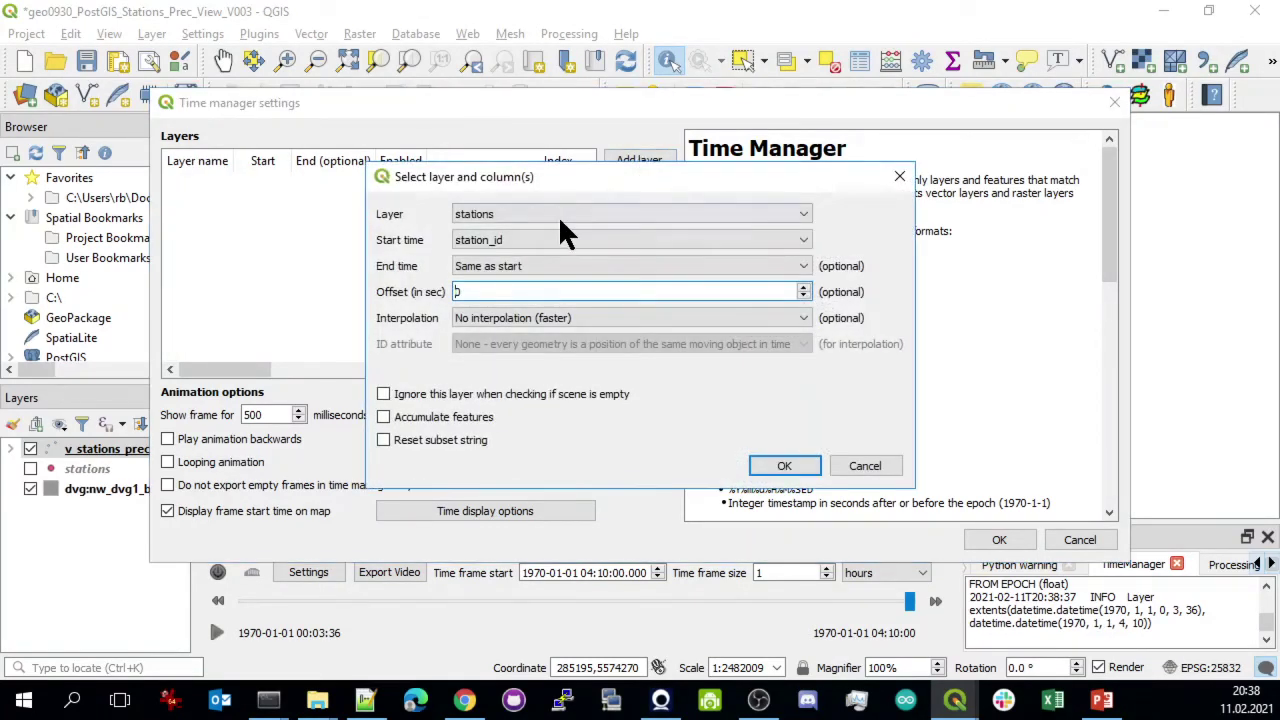
{"action": "left_click", "coordinate": [510, 238]}
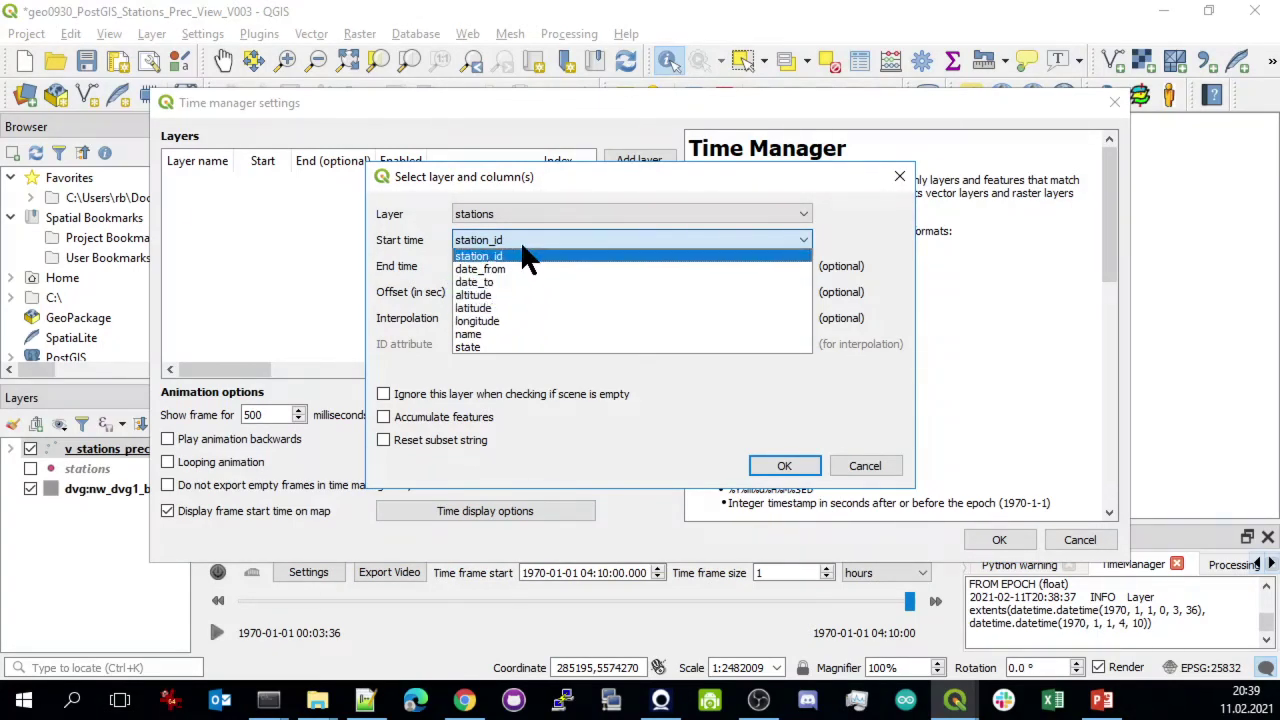
{"action": "left_click", "coordinate": [735, 213]}
{"action": "left_click", "coordinate": [758, 210]}
{"action": "left_click", "coordinate": [740, 245]}
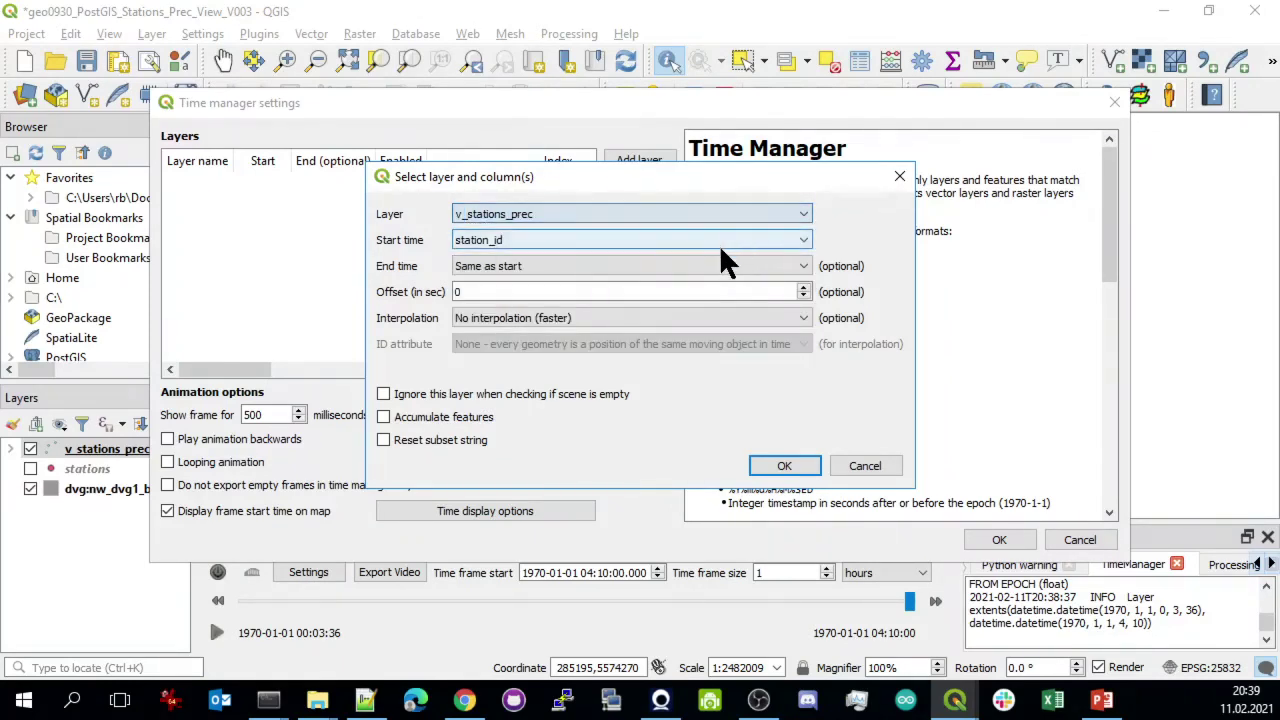
{"action": "left_click", "coordinate": [670, 240]}
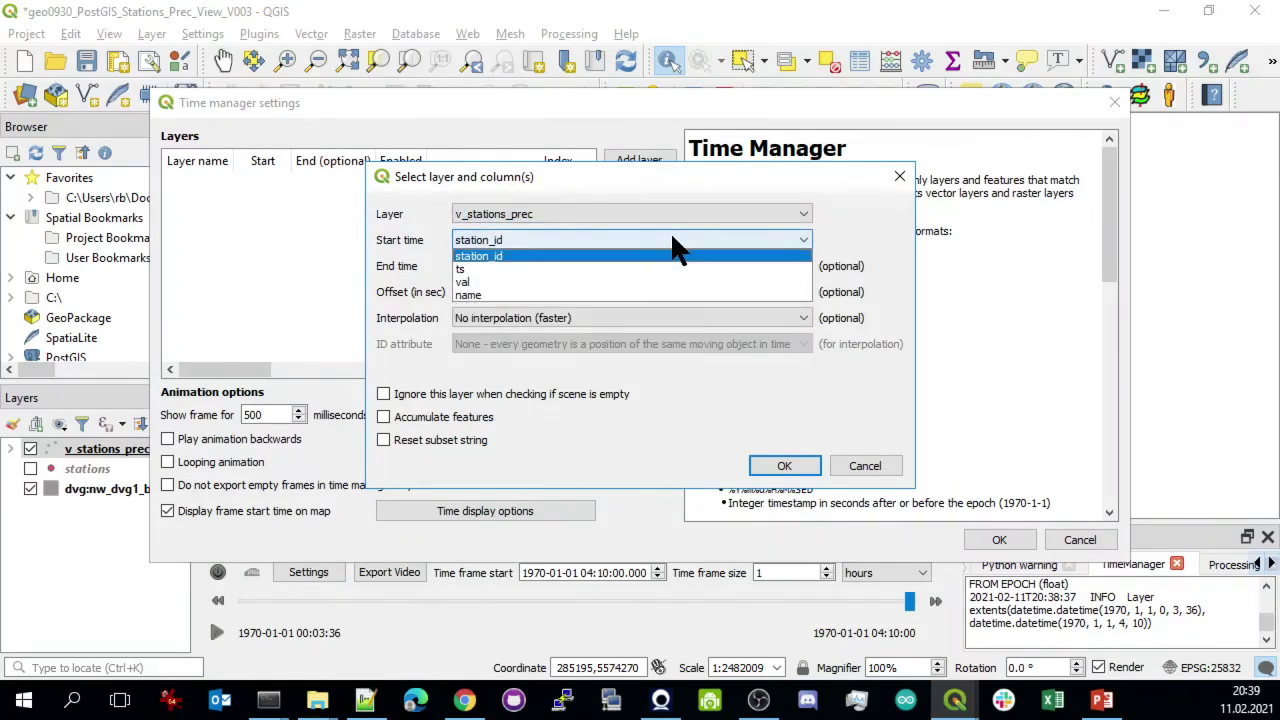
{"action": "left_click", "coordinate": [628, 268]}
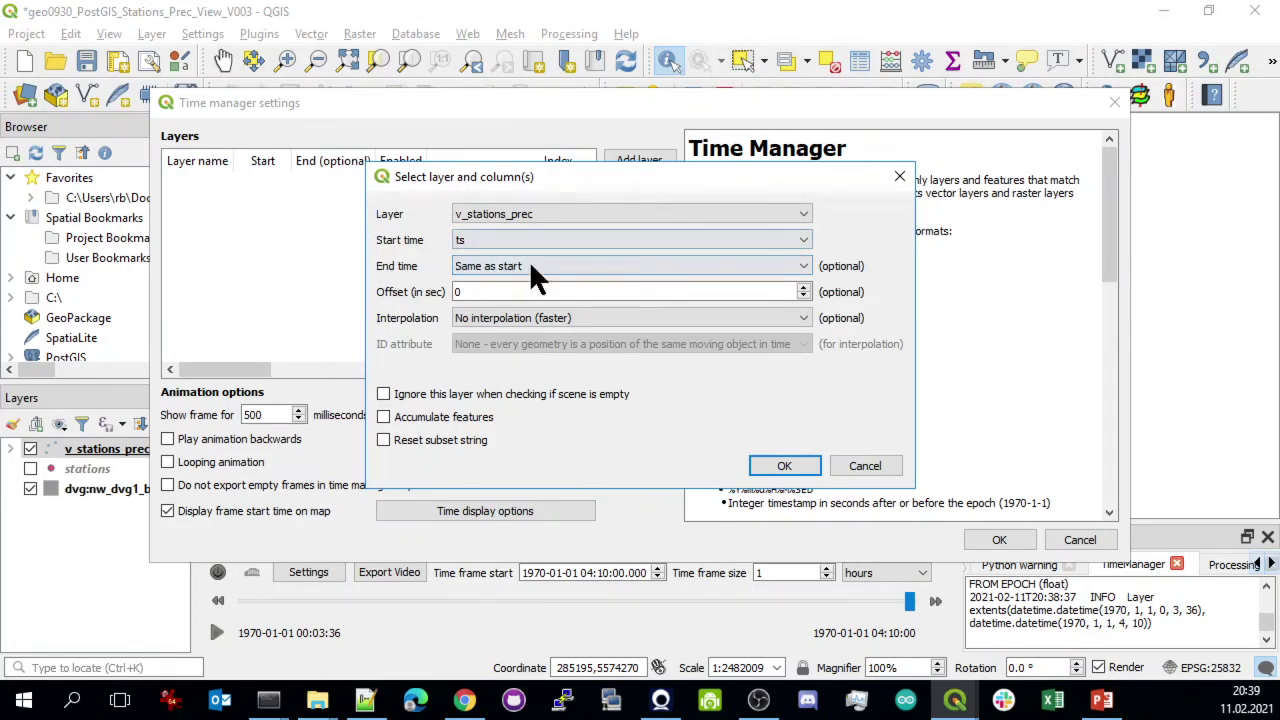
{"action": "left_click", "coordinate": [788, 467]}
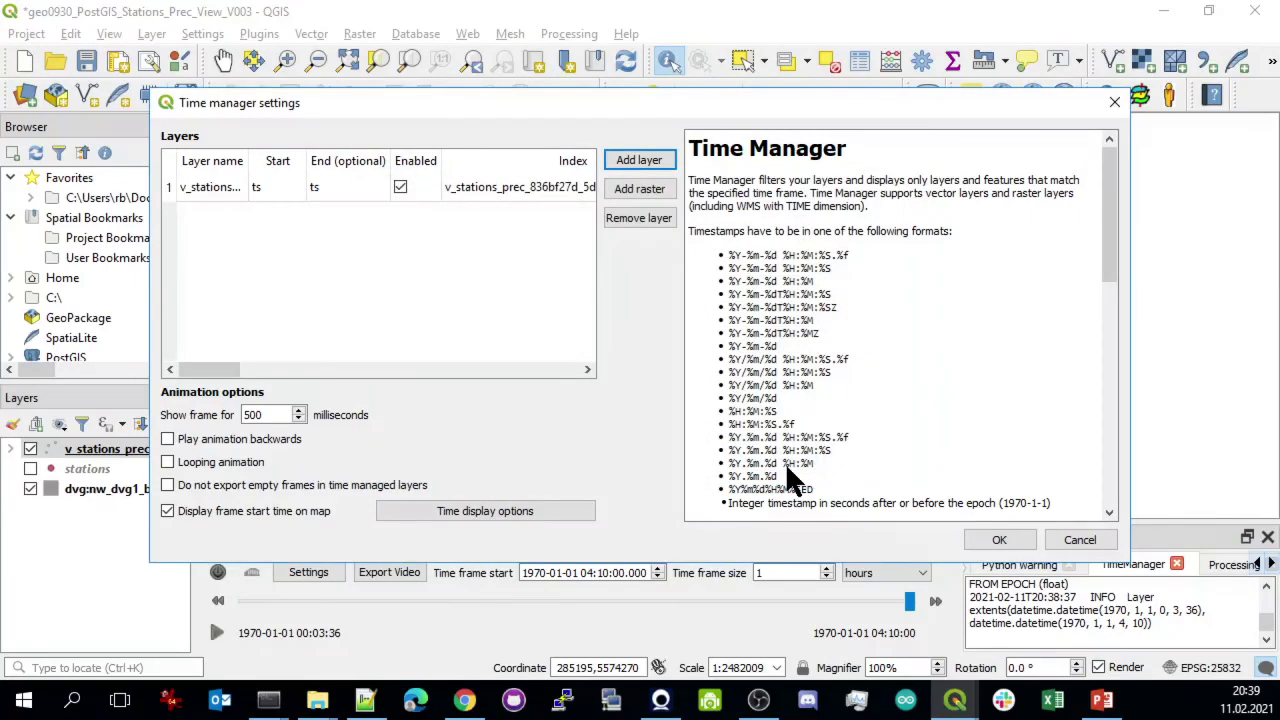
{"action": "left_click", "coordinate": [997, 539]}
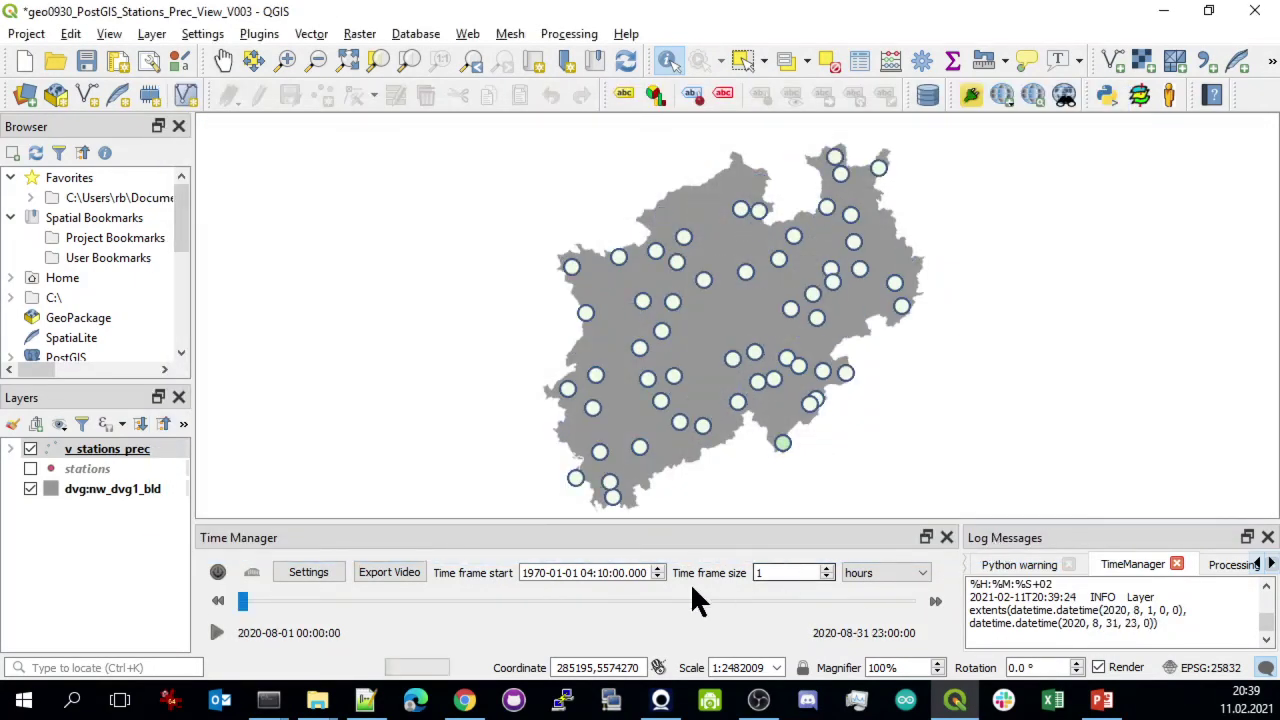
Turn Time Manager on and scrub the timeline forward to late August 2020 and back to early August to view the precipitation
{"action": "left_click", "coordinate": [217, 573]}
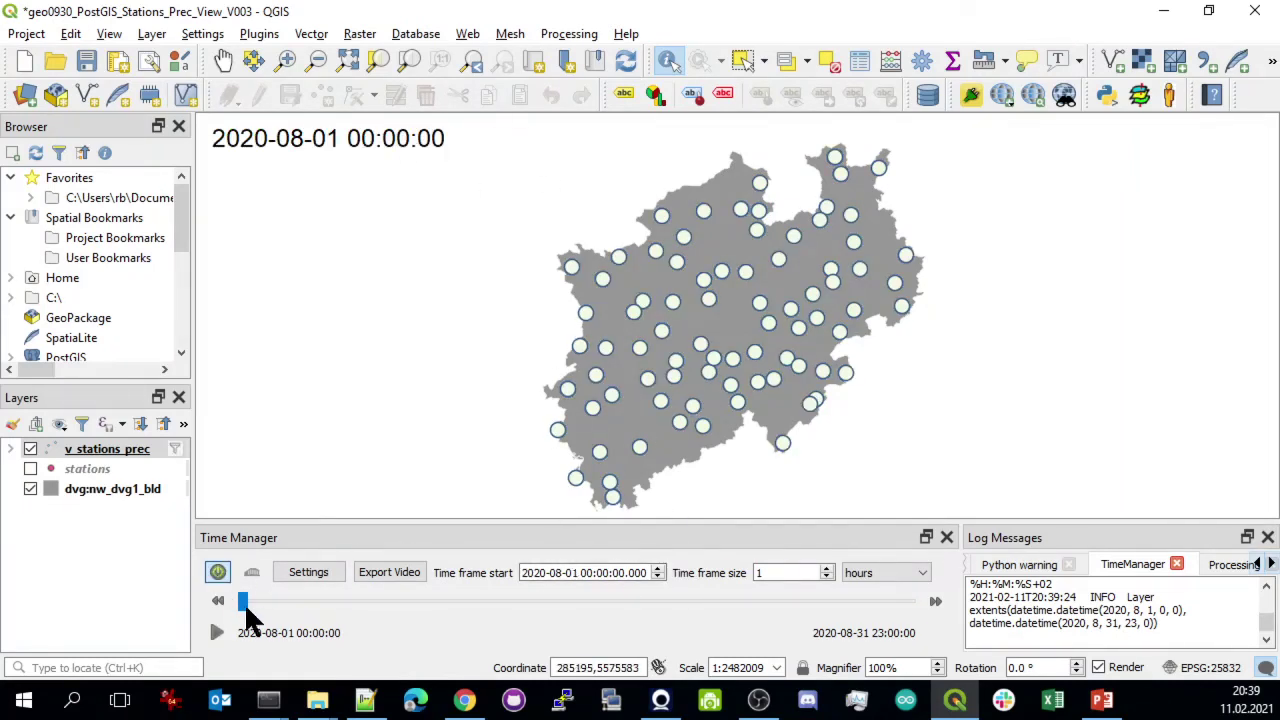
{"action": "left_click_drag", "start_coordinate": [245, 604], "coordinate": [484, 602]}
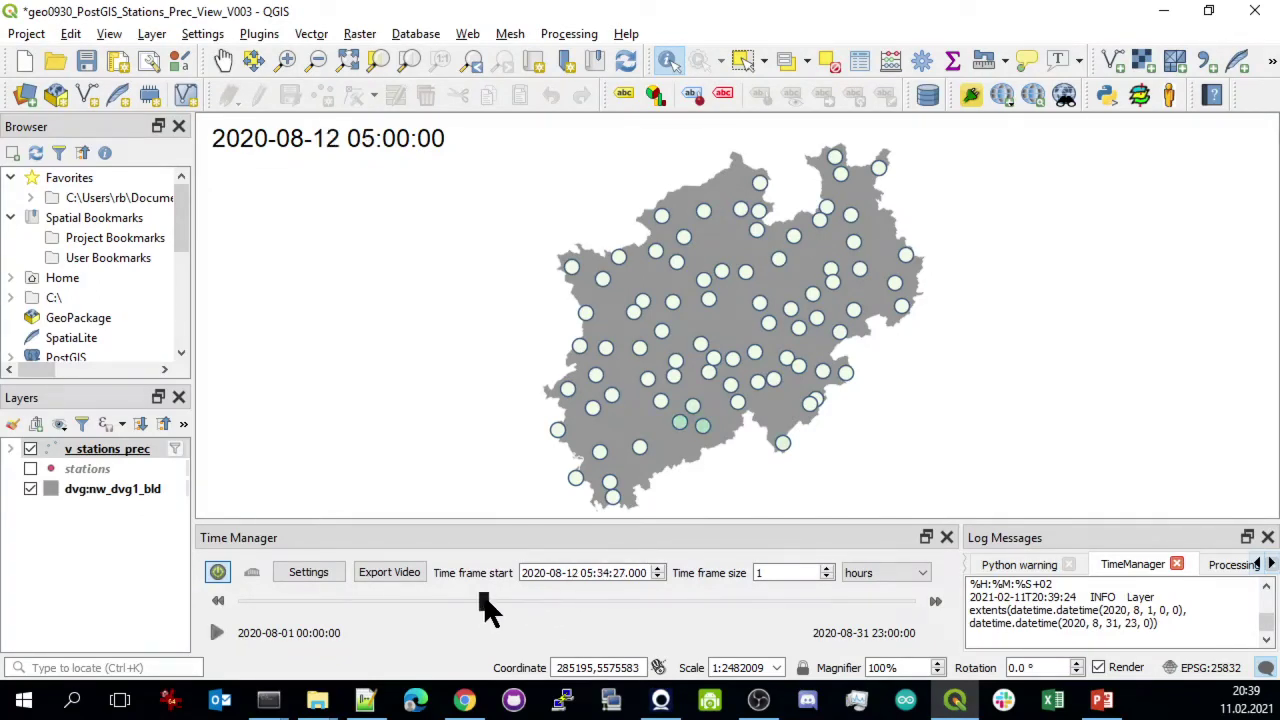
{"action": "left_click", "coordinate": [701, 590]}
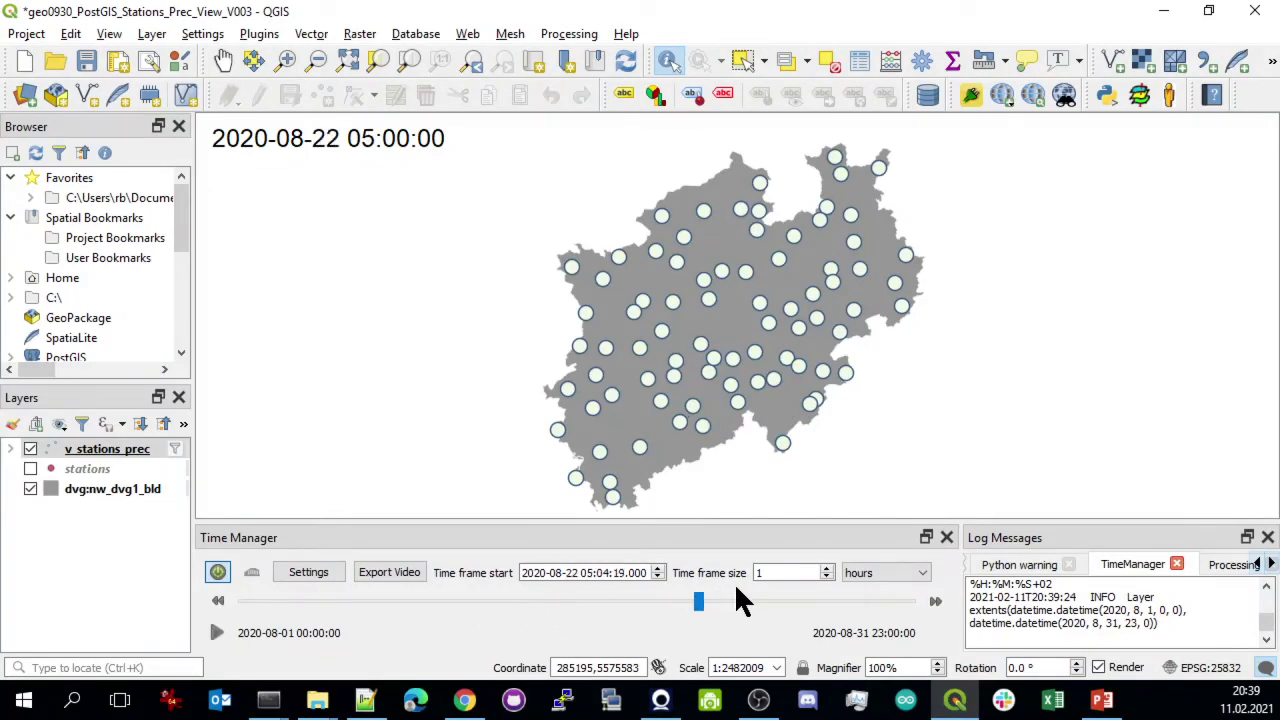
{"action": "left_click", "coordinate": [805, 588]}
{"action": "left_click", "coordinate": [866, 598]}
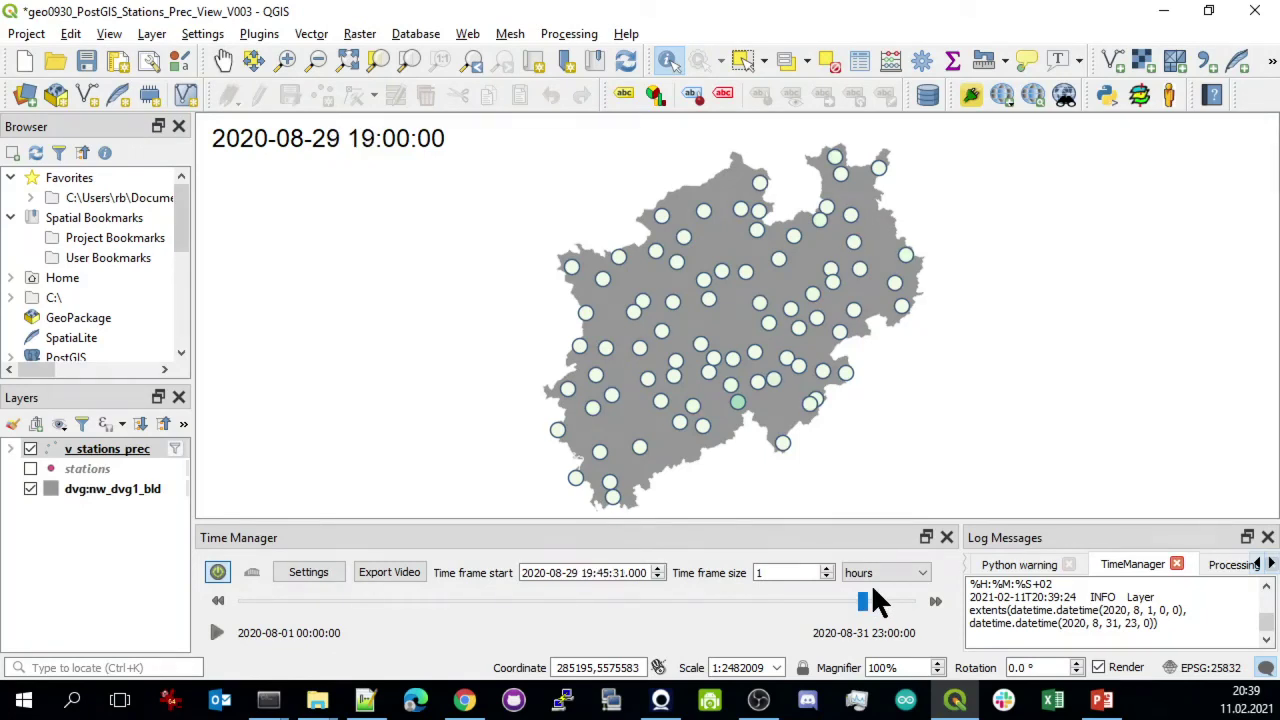
{"action": "left_click_drag", "start_coordinate": [868, 601], "coordinate": [522, 599]}
{"action": "left_click_drag", "start_coordinate": [426, 600], "coordinate": [430, 607]}
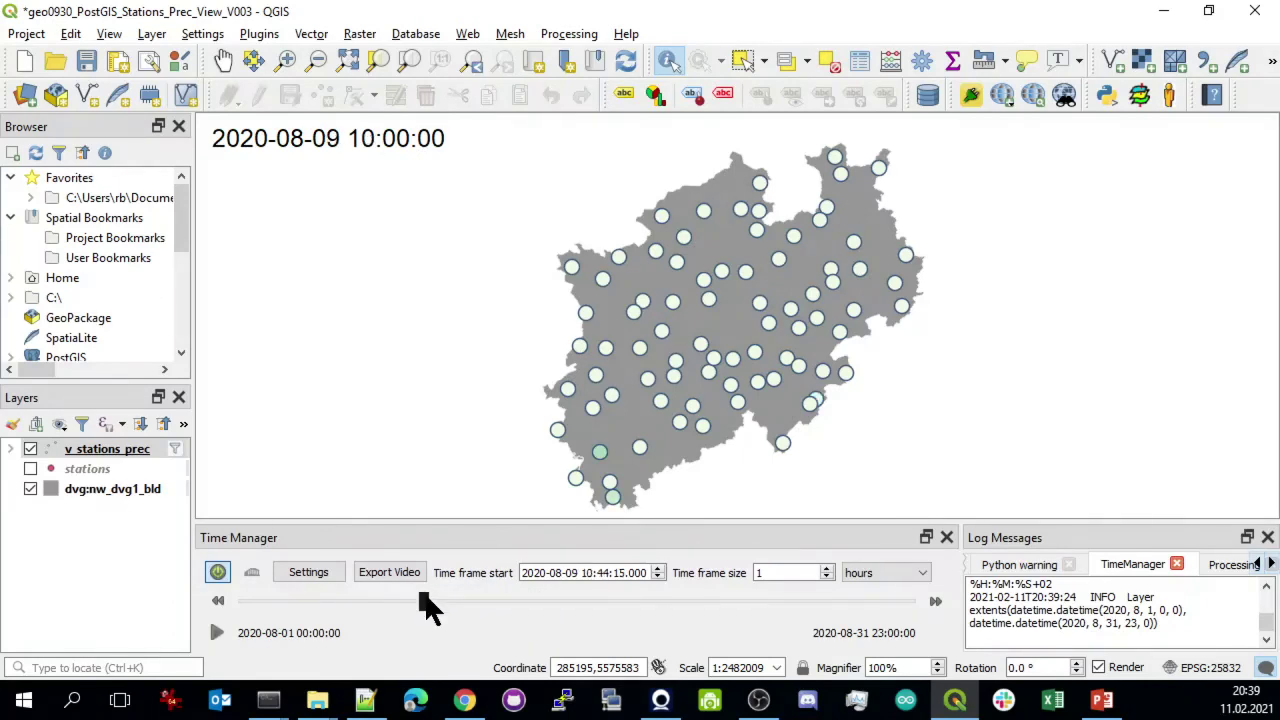
{"action": "left_click_drag", "start_coordinate": [309, 593], "coordinate": [312, 600]}
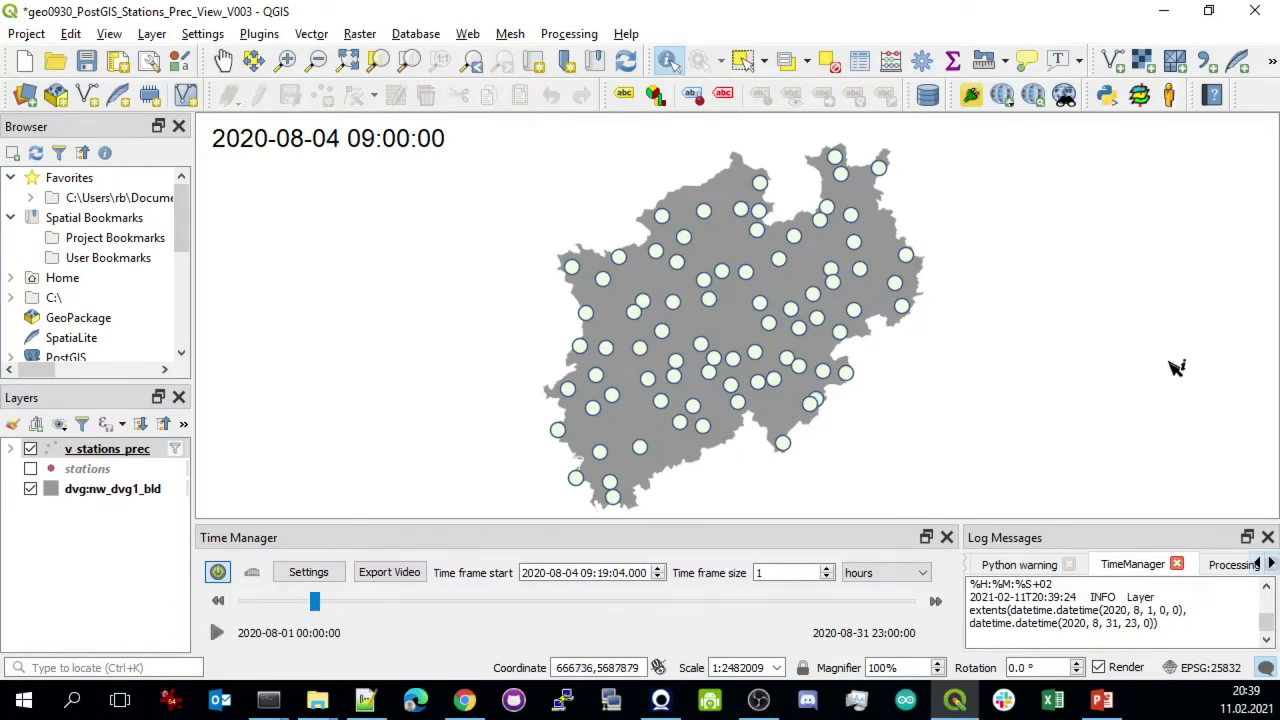